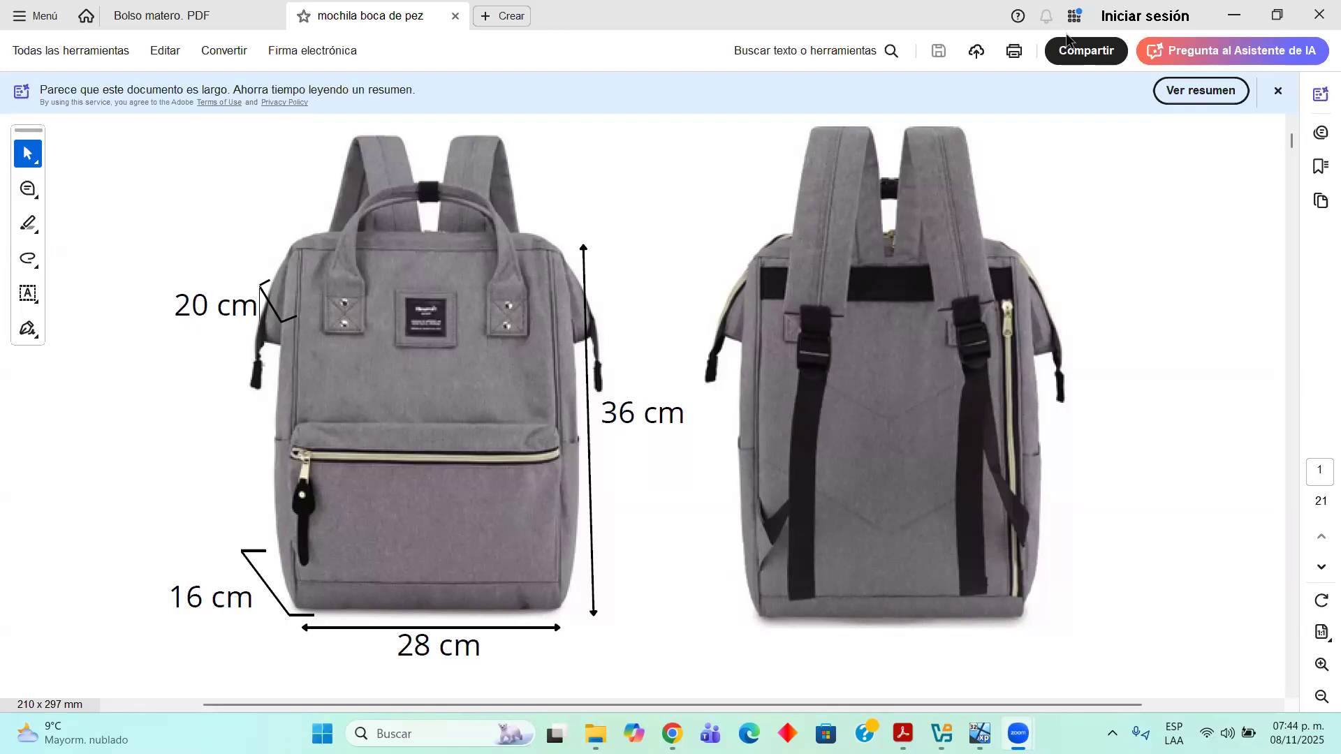
# Switch to the PATRONAJE DIGITAL virtual machine, launch Audaces Patrones and create a blank drawing
pyautogui.click(979, 733)
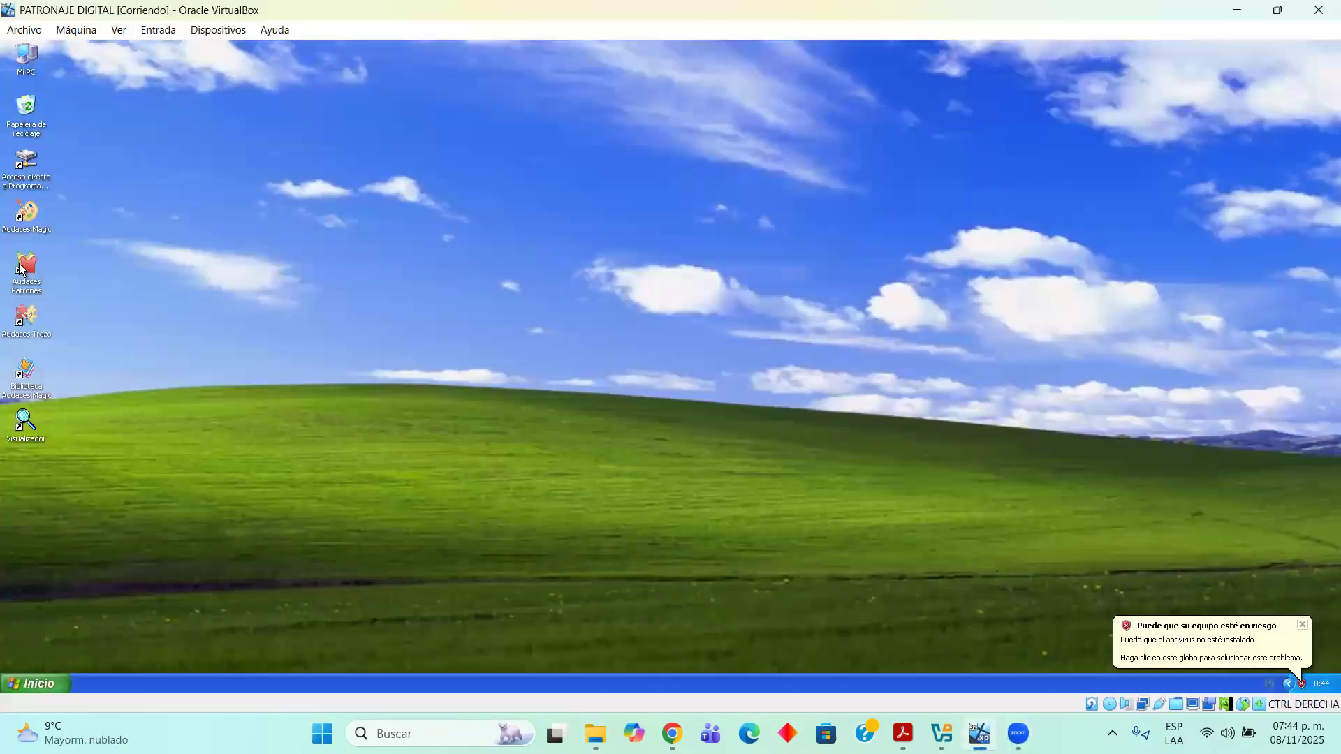
pyautogui.doubleClick(23, 269)
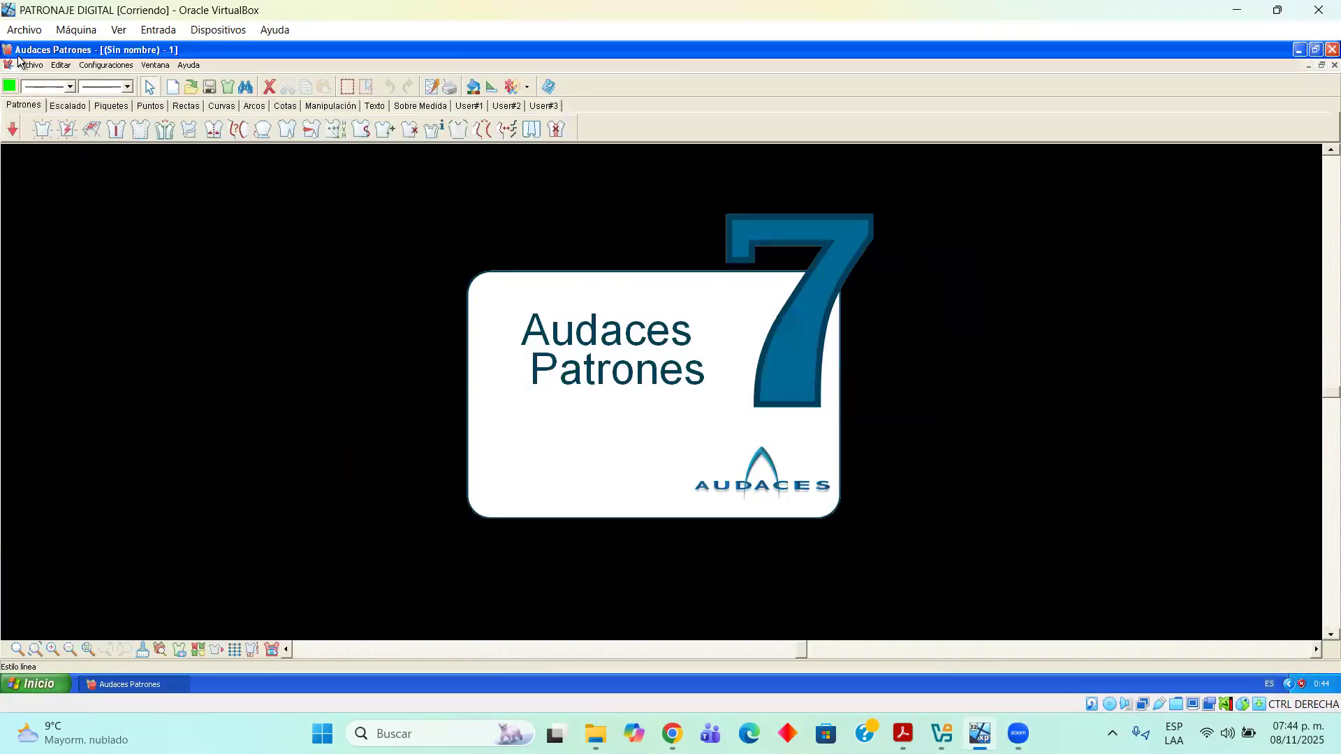
pyautogui.click(25, 64)
pyautogui.click(41, 83)
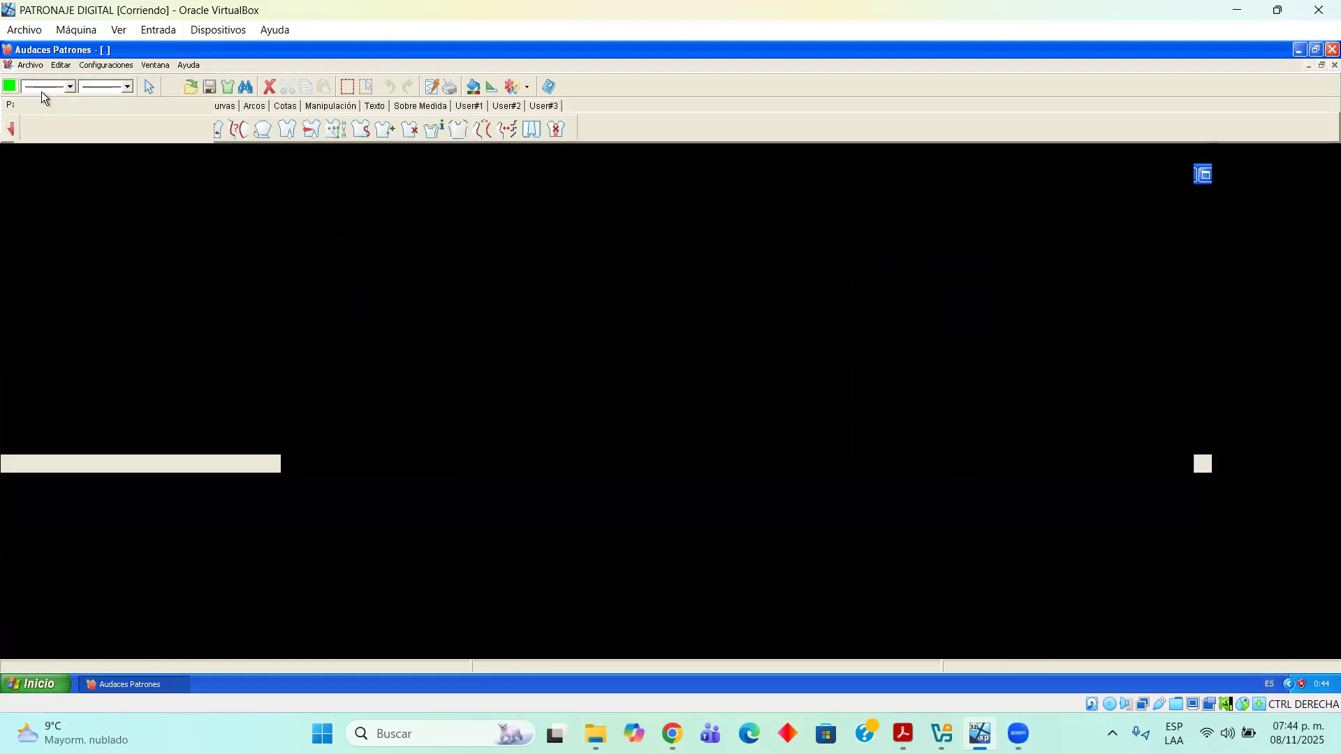
# Open the pattern file MOCHILA BOCA DE PEZ in Audaces Patrones
pyautogui.click(32, 64)
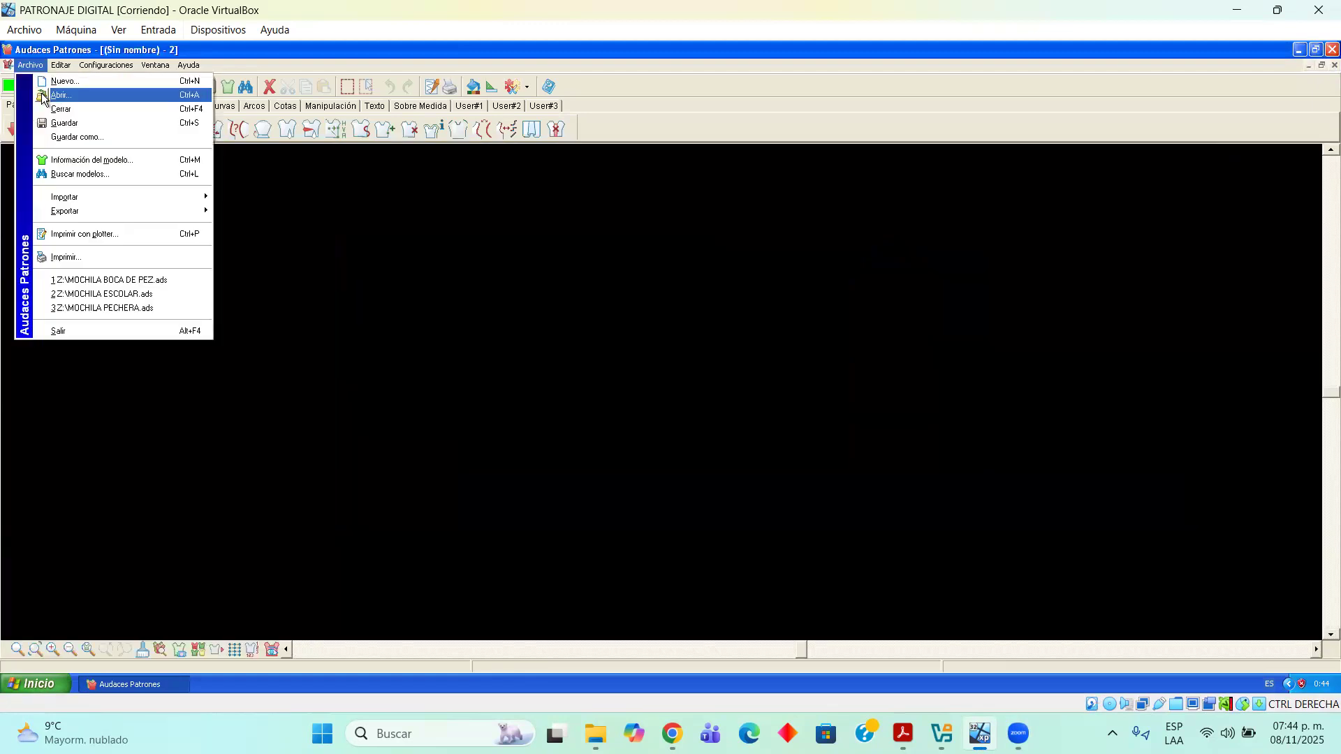
pyautogui.click(42, 96)
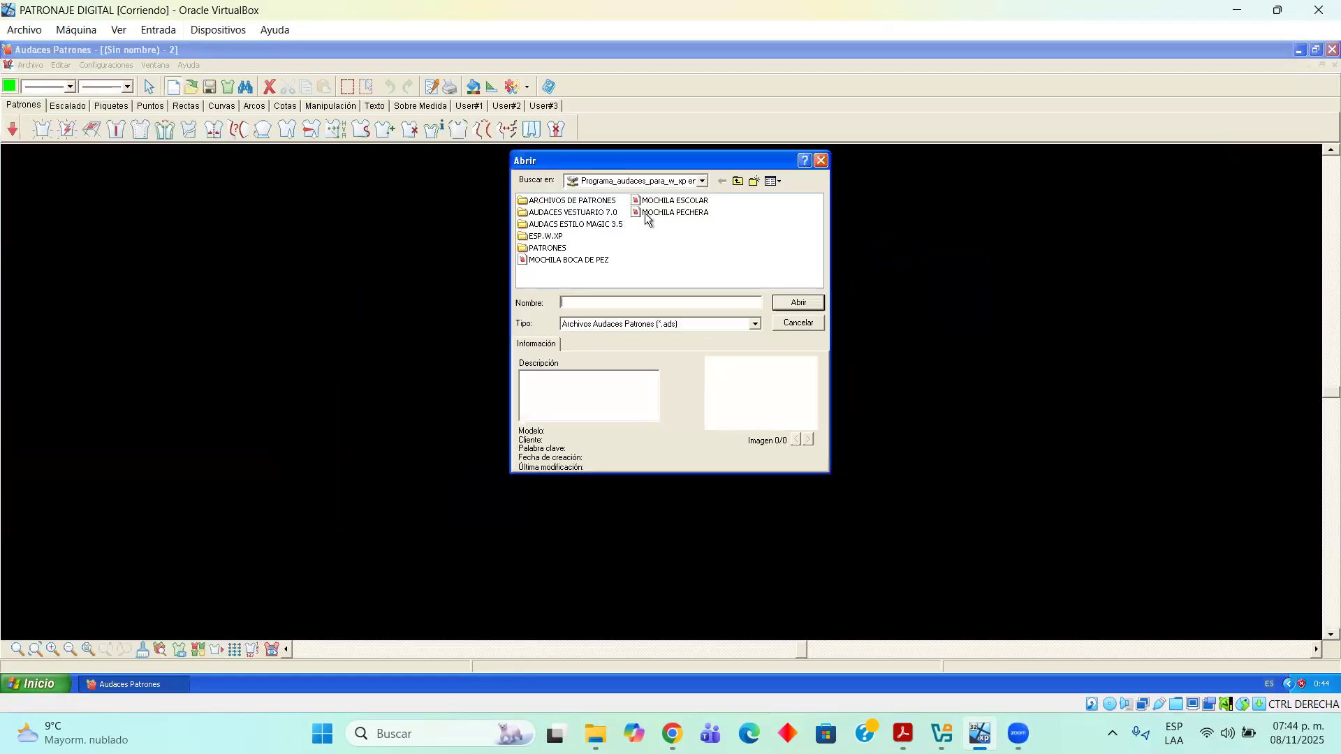
pyautogui.click(595, 260)
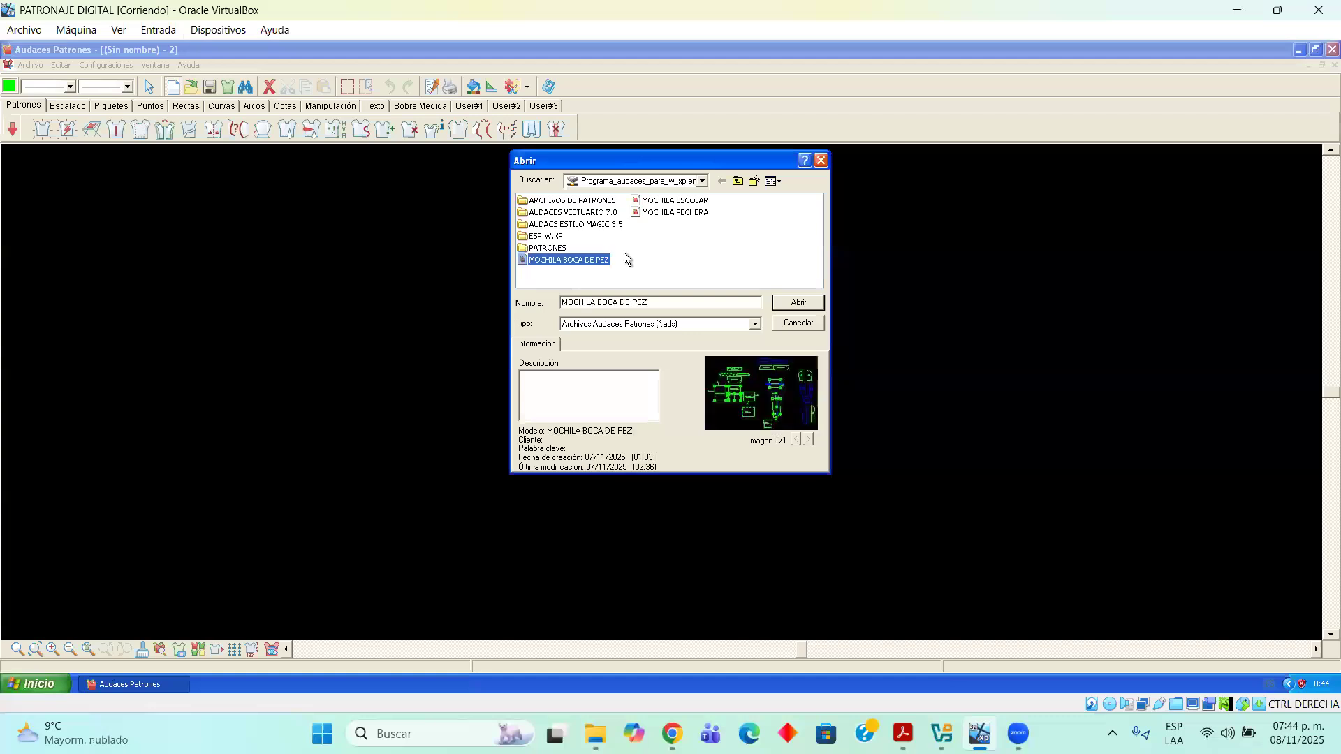
pyautogui.click(800, 303)
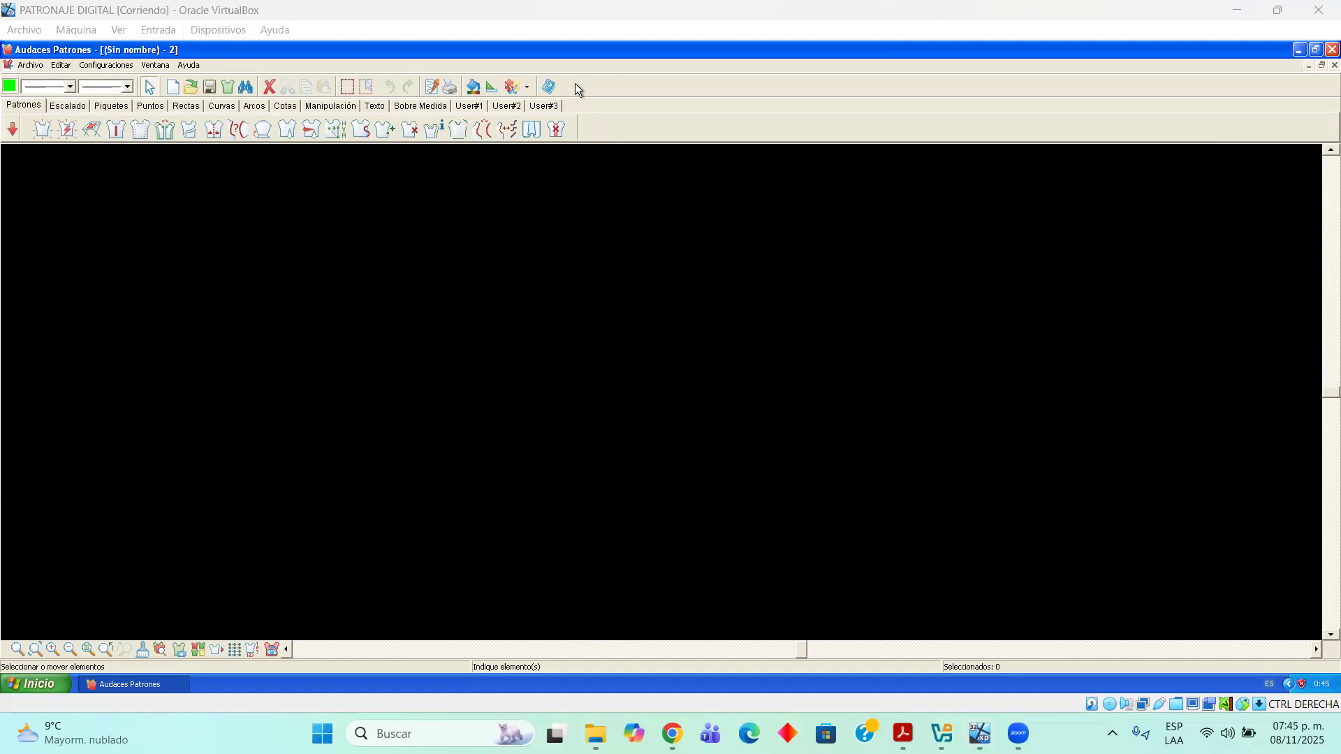
pyautogui.click(1307, 65)
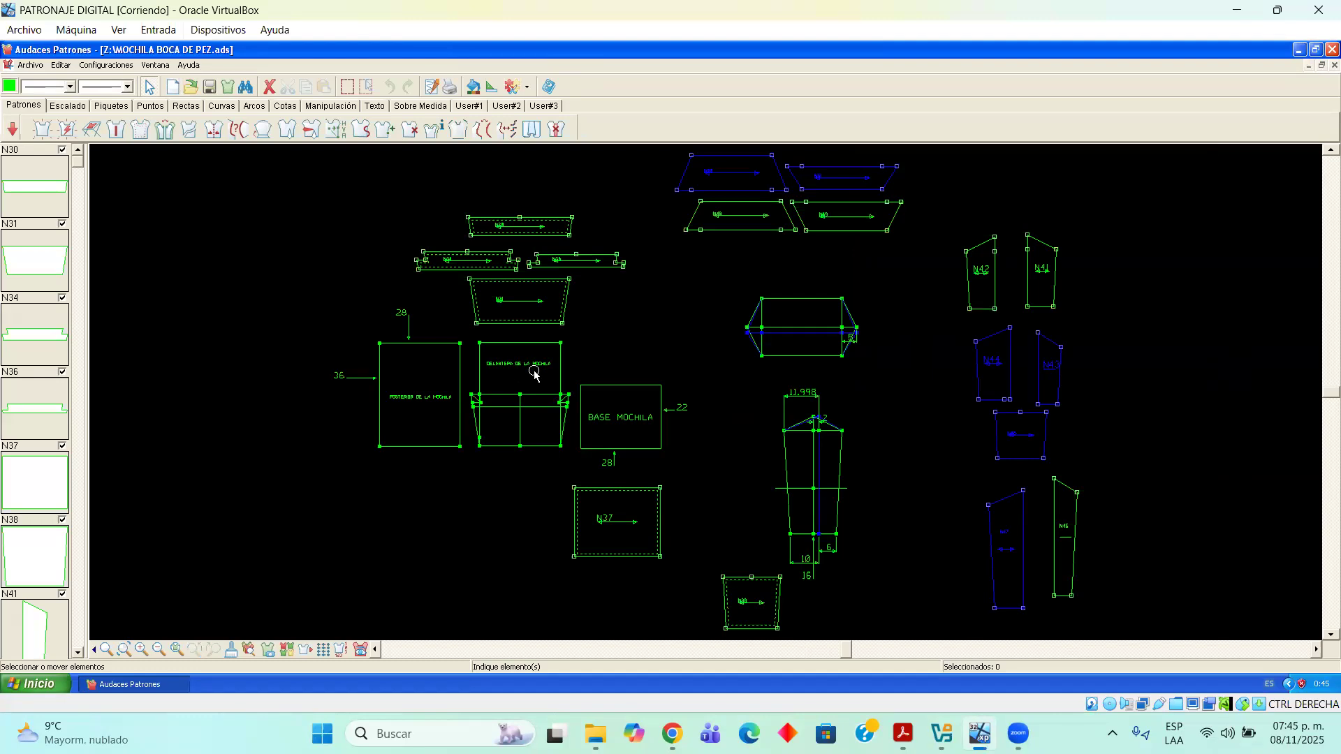
# Examine the back, front and base drafts of the backpack and the pattern pieces laid out around them
pyautogui.scroll(1, 318, 375)
pyautogui.scroll(1, 368, 377)
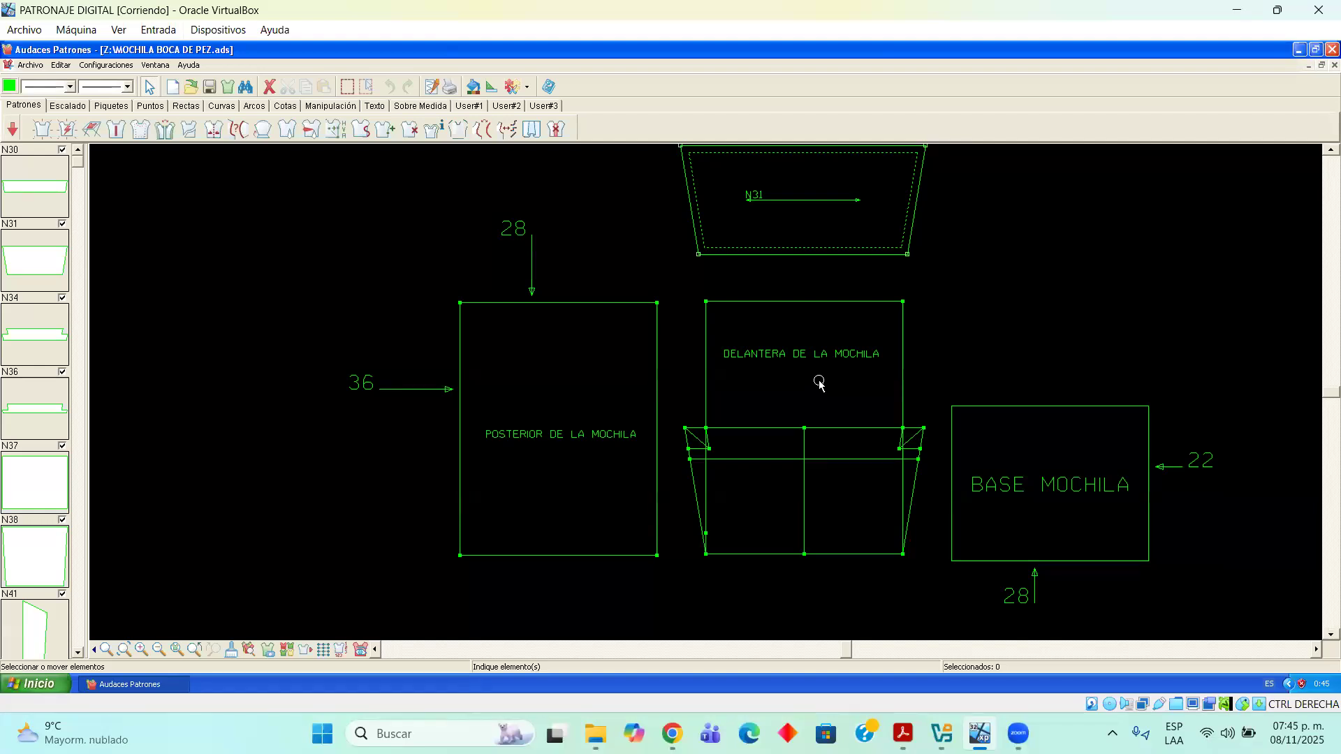
pyautogui.scroll(-3, 1011, 441)
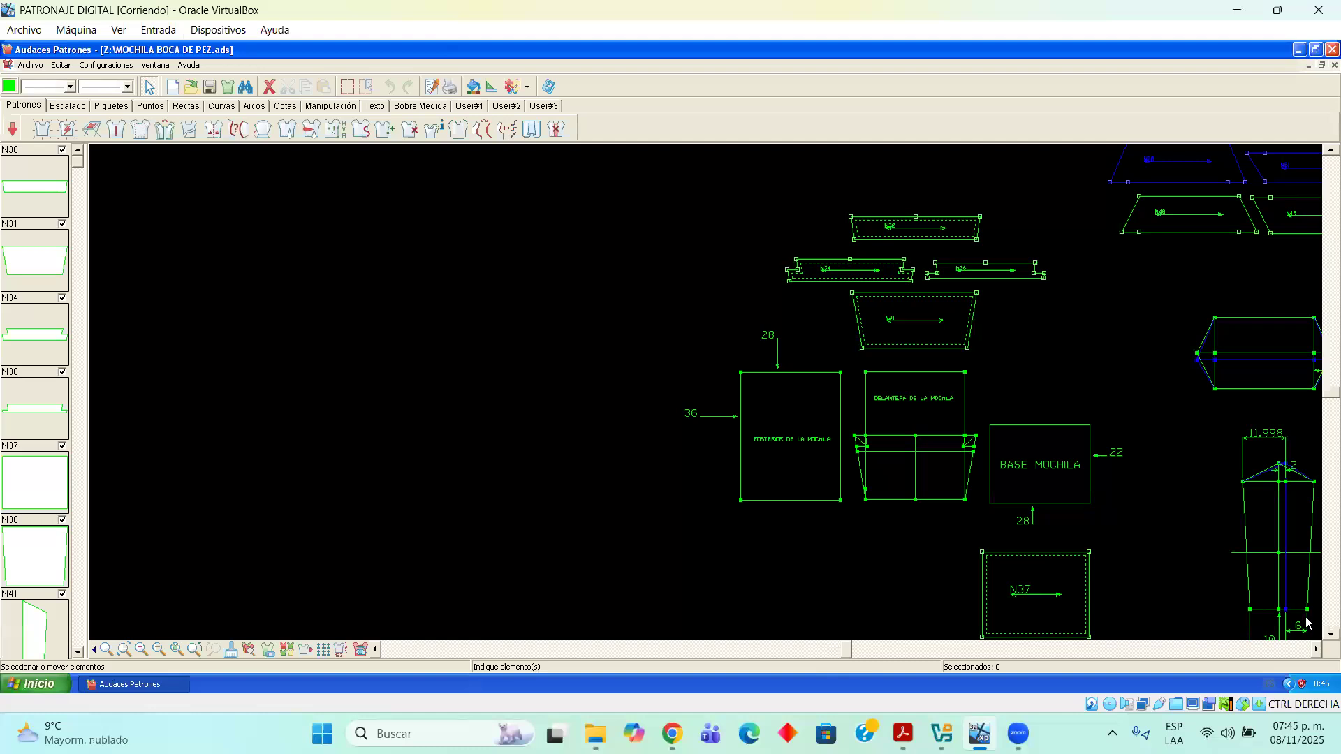
pyautogui.click(1316, 649)
pyautogui.click(1317, 649)
pyautogui.click(1316, 650)
pyautogui.scroll(-2, 1244, 580)
pyautogui.scroll(4, 1236, 579)
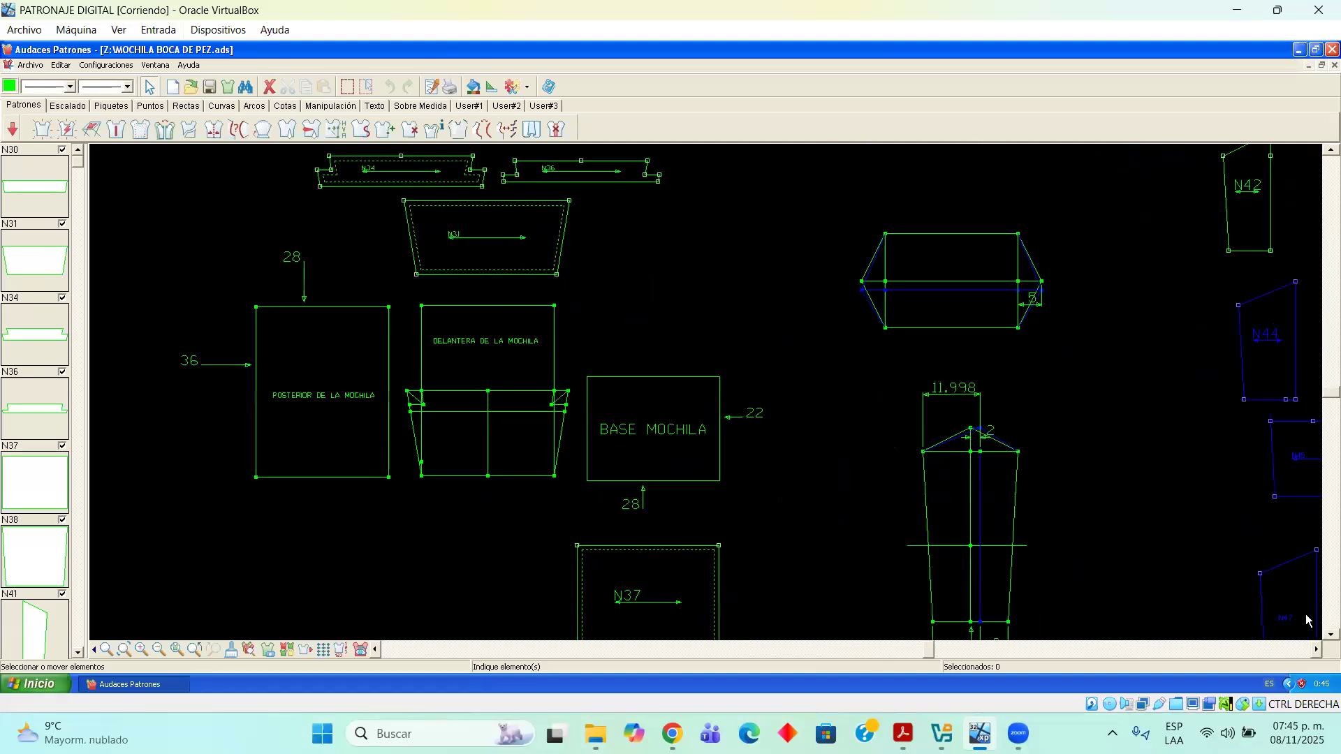
pyautogui.click(1330, 634)
pyautogui.click(1330, 635)
pyautogui.click(1331, 634)
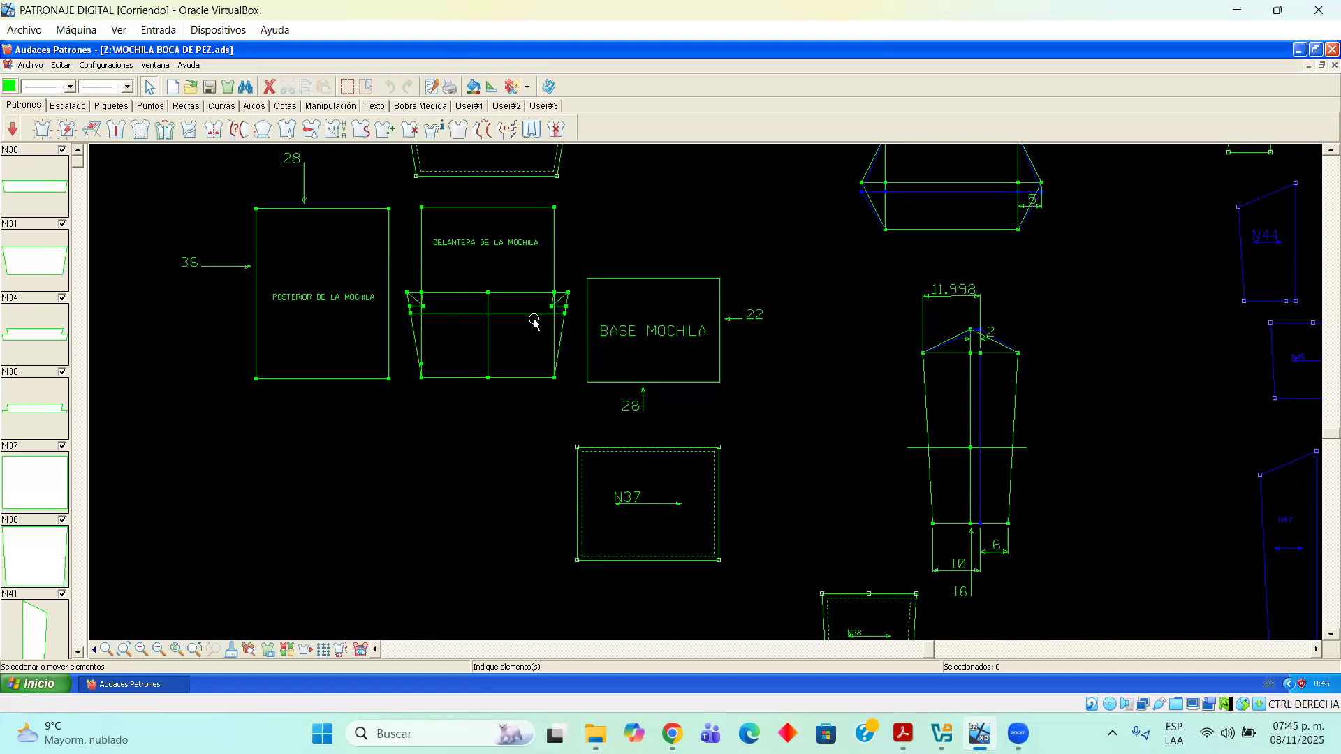
# Examine the pocket construction on the lower half of the DELANTERA DE LA MOCHILA draft up close
pyautogui.scroll(1, 429, 307)
pyautogui.scroll(2, 430, 308)
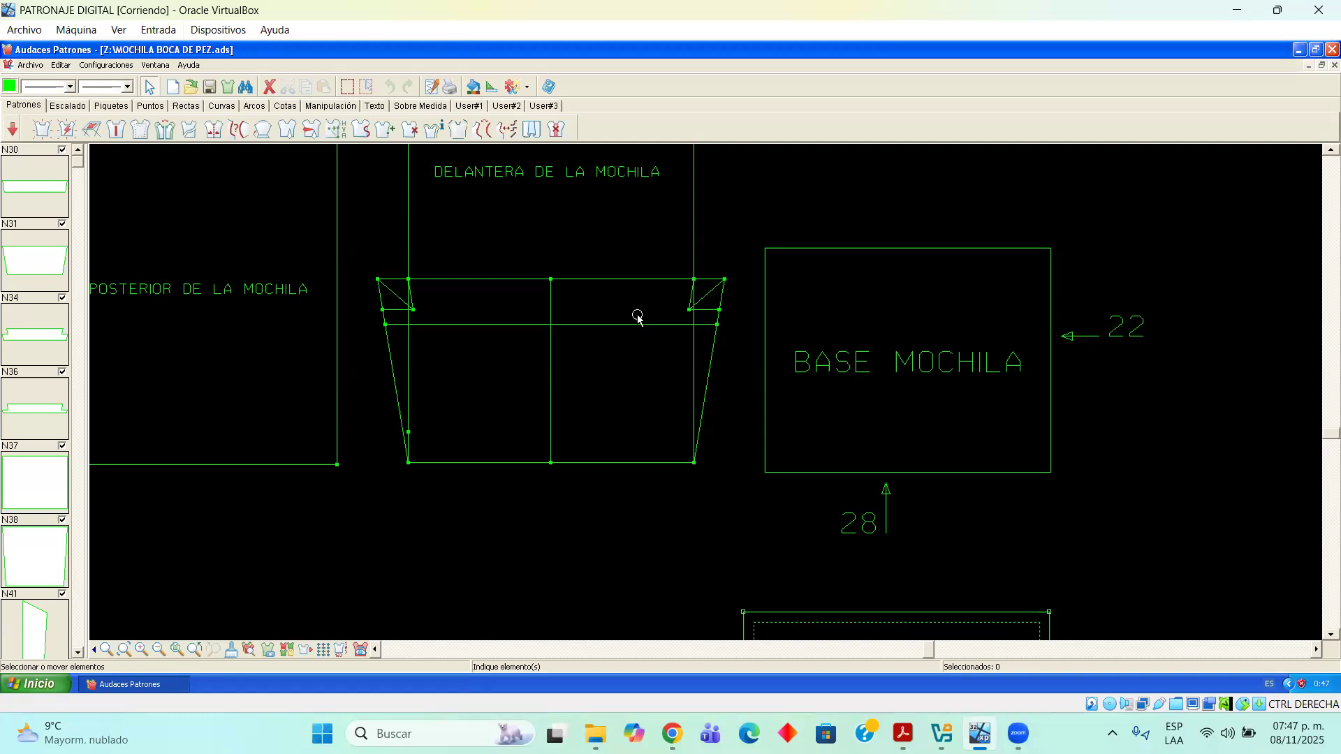
pyautogui.scroll(-3, 587, 336)
pyautogui.scroll(2, 589, 336)
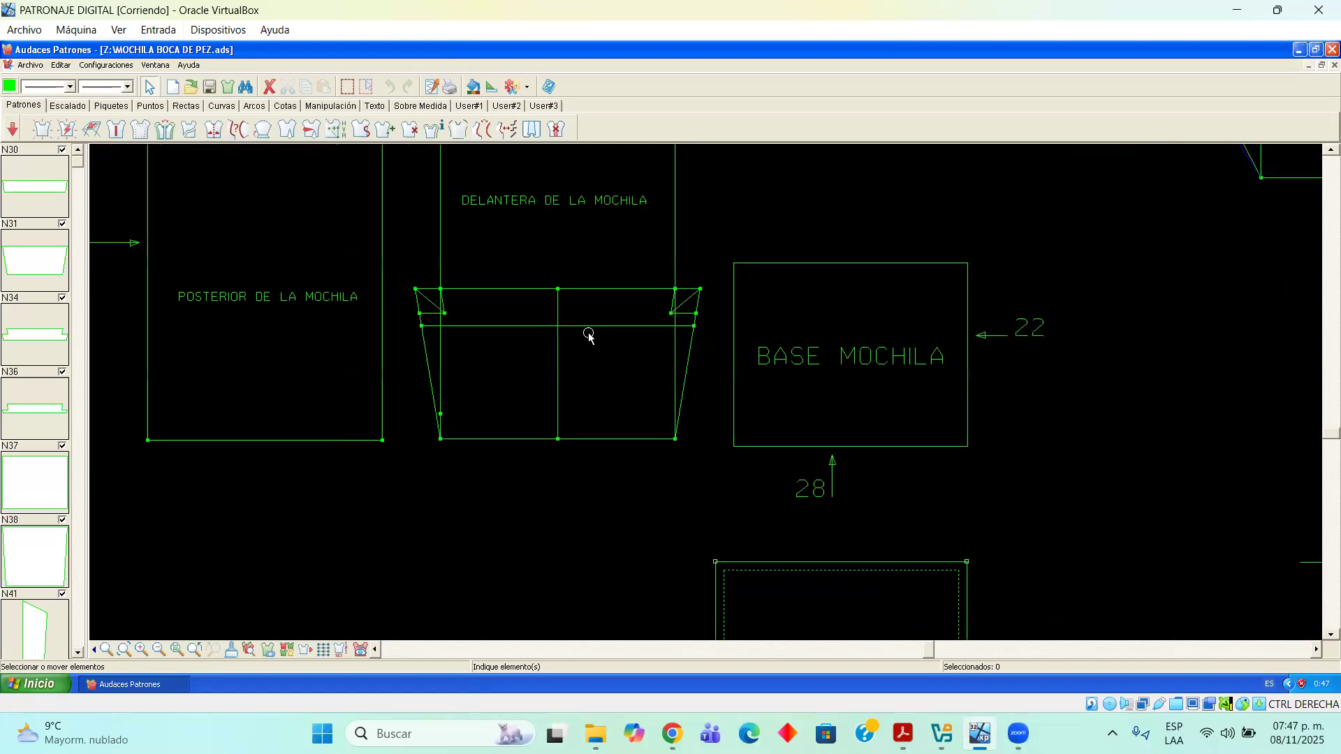
pyautogui.scroll(1, 510, 340)
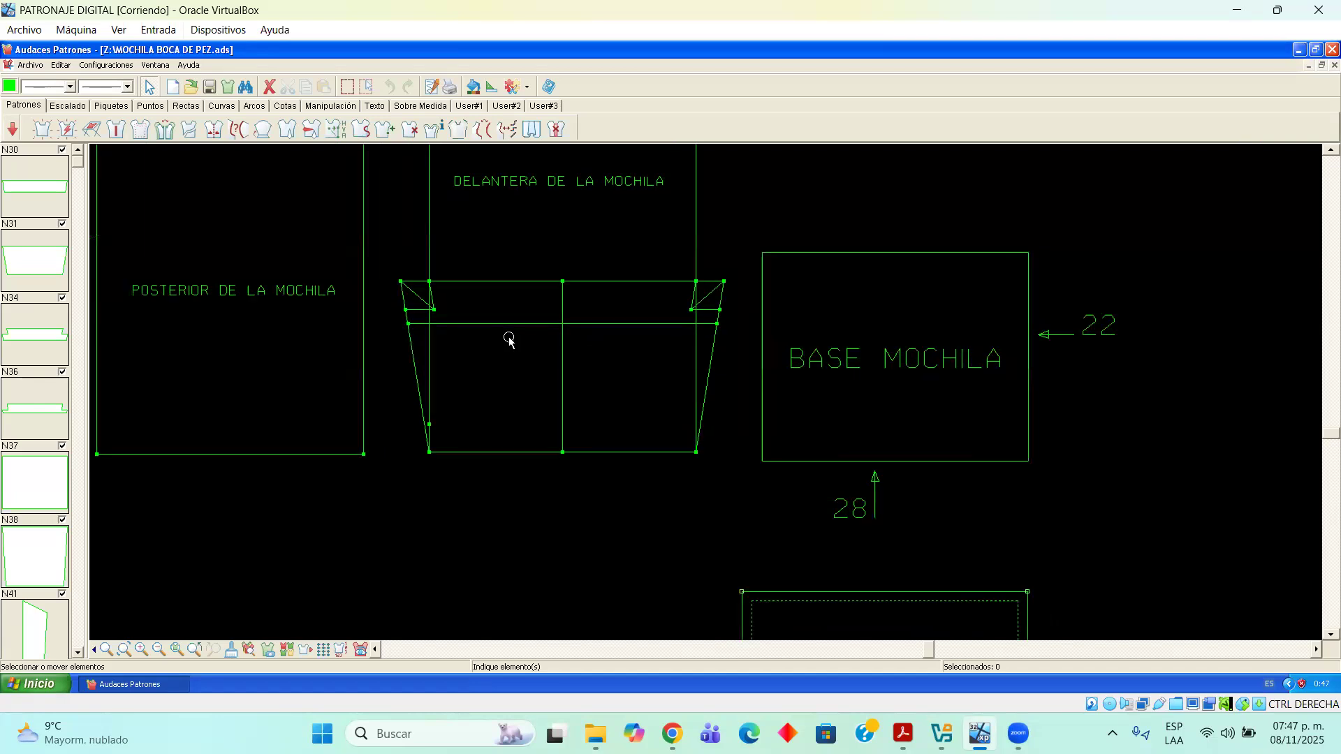
pyautogui.scroll(2, 510, 340)
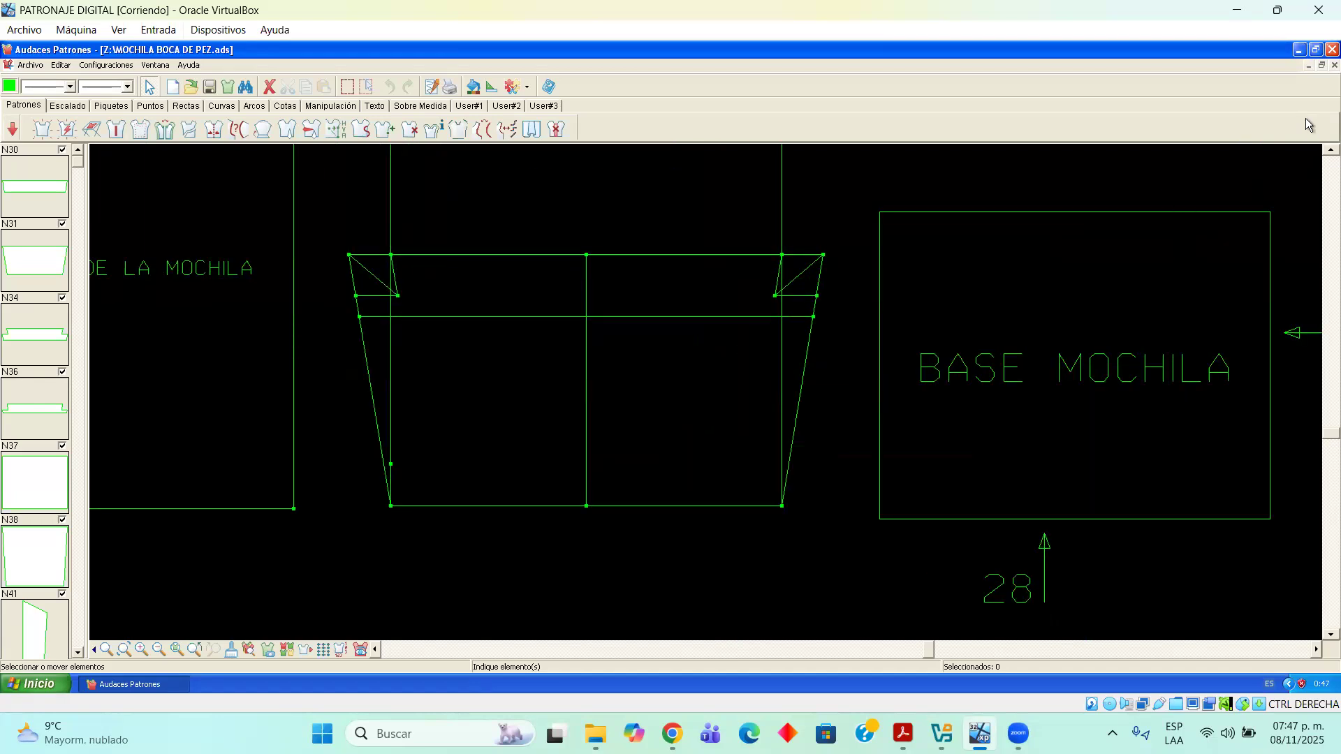
pyautogui.click(1330, 149)
pyautogui.click(1330, 149)
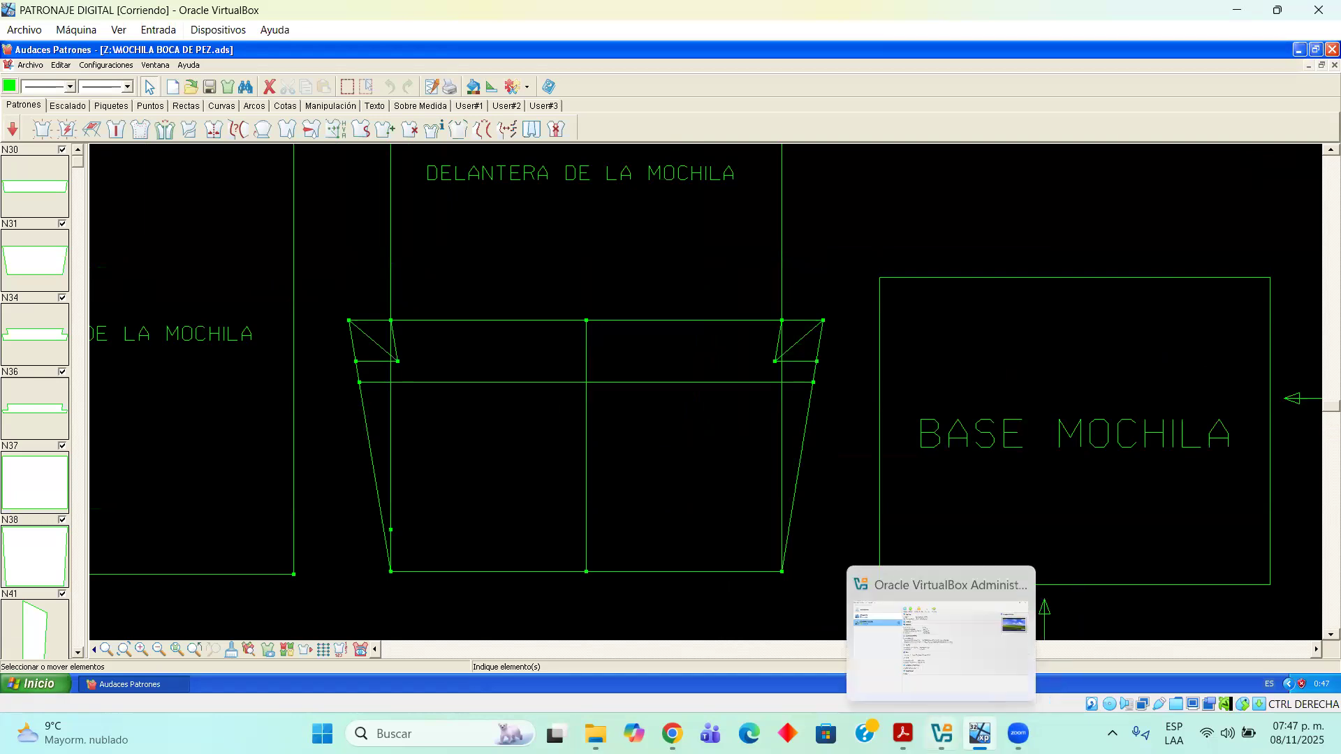
# Return to the virtual machine's pattern drawing and examine the BASE MOCHILA draft together with the neighbouring side drafts
pyautogui.moveTo(903, 734)
pyautogui.click(995, 628)
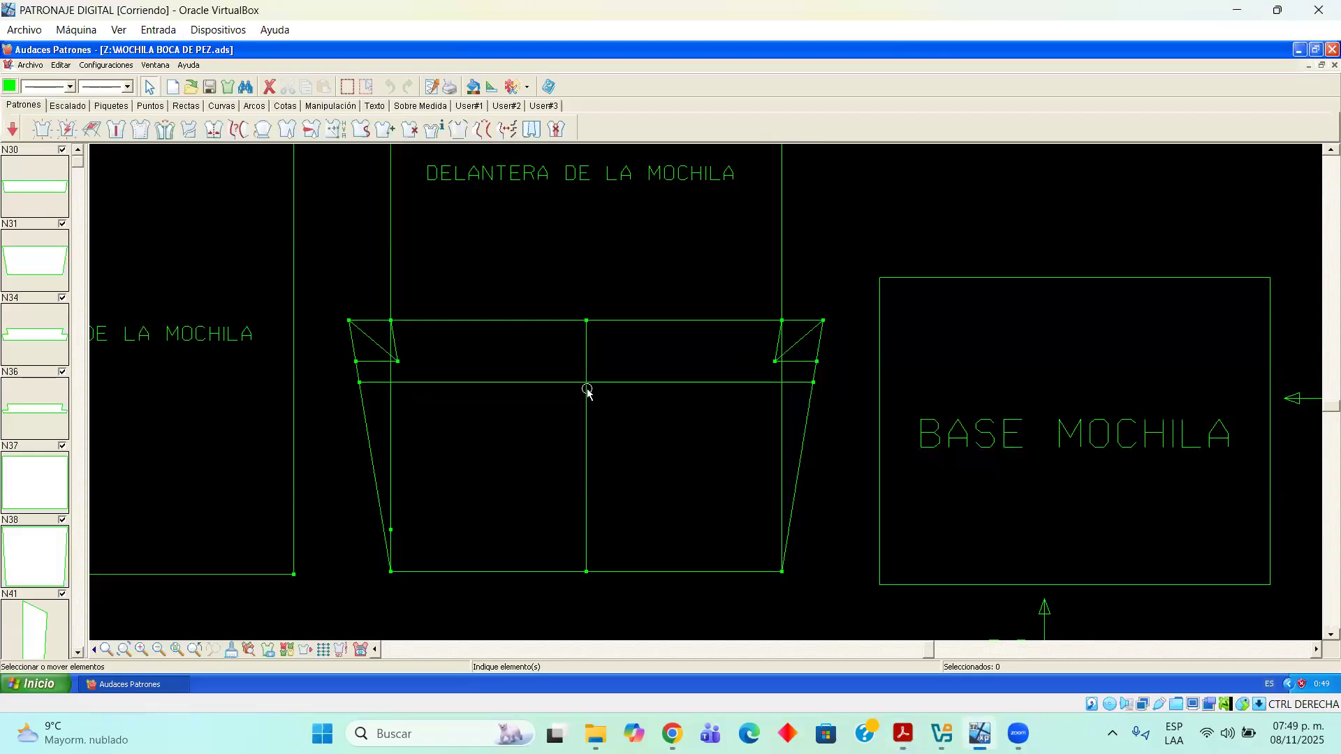
pyautogui.click(981, 734)
pyautogui.scroll(-3, 910, 434)
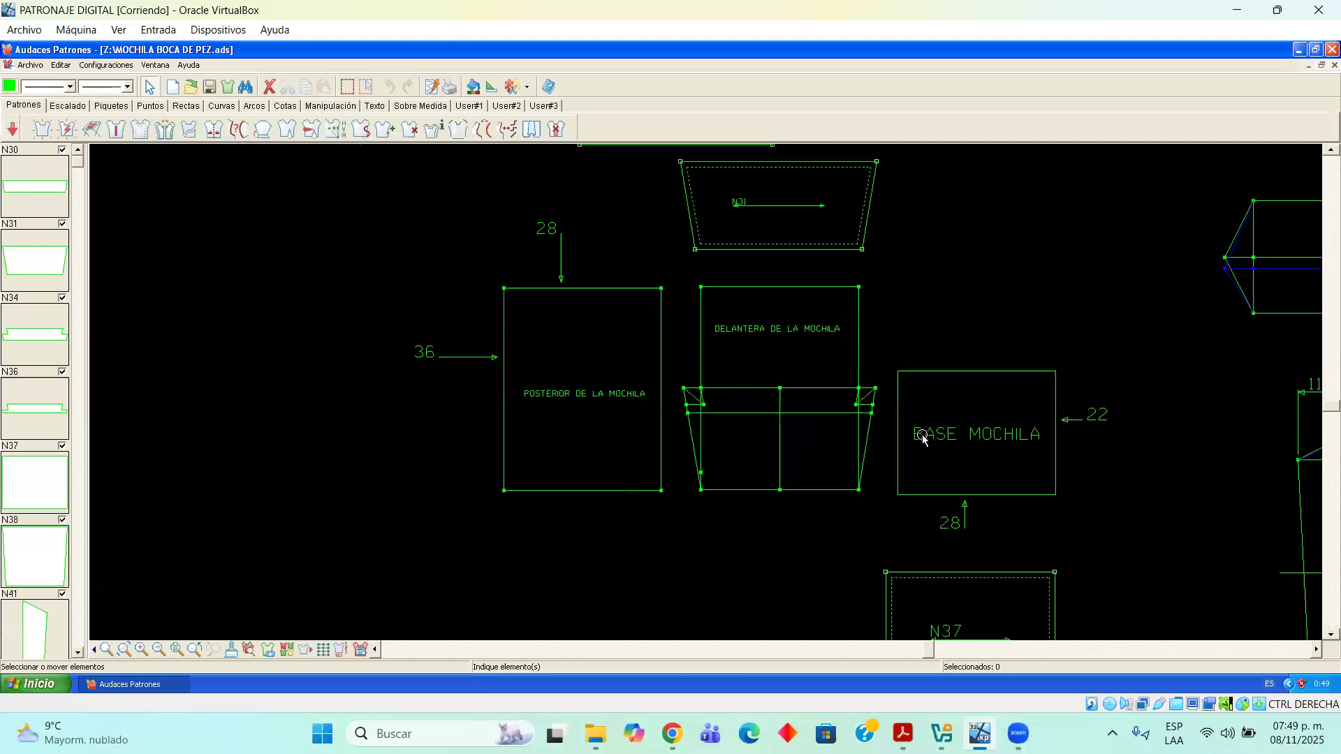
pyautogui.click(1310, 650)
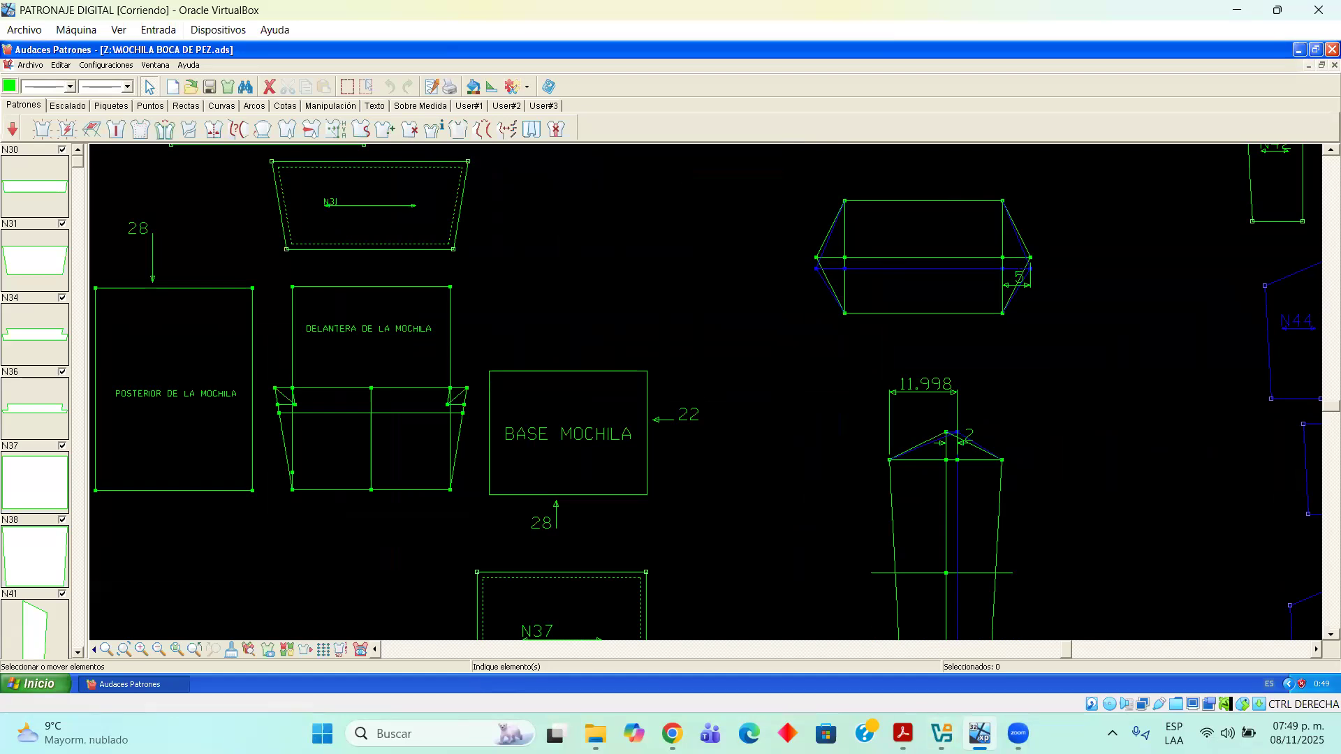
# Check the backpack's dimensions in the mochila boca de pez PDF in Acrobat and return to the pattern drawing in the virtual machine
pyautogui.click(902, 733)
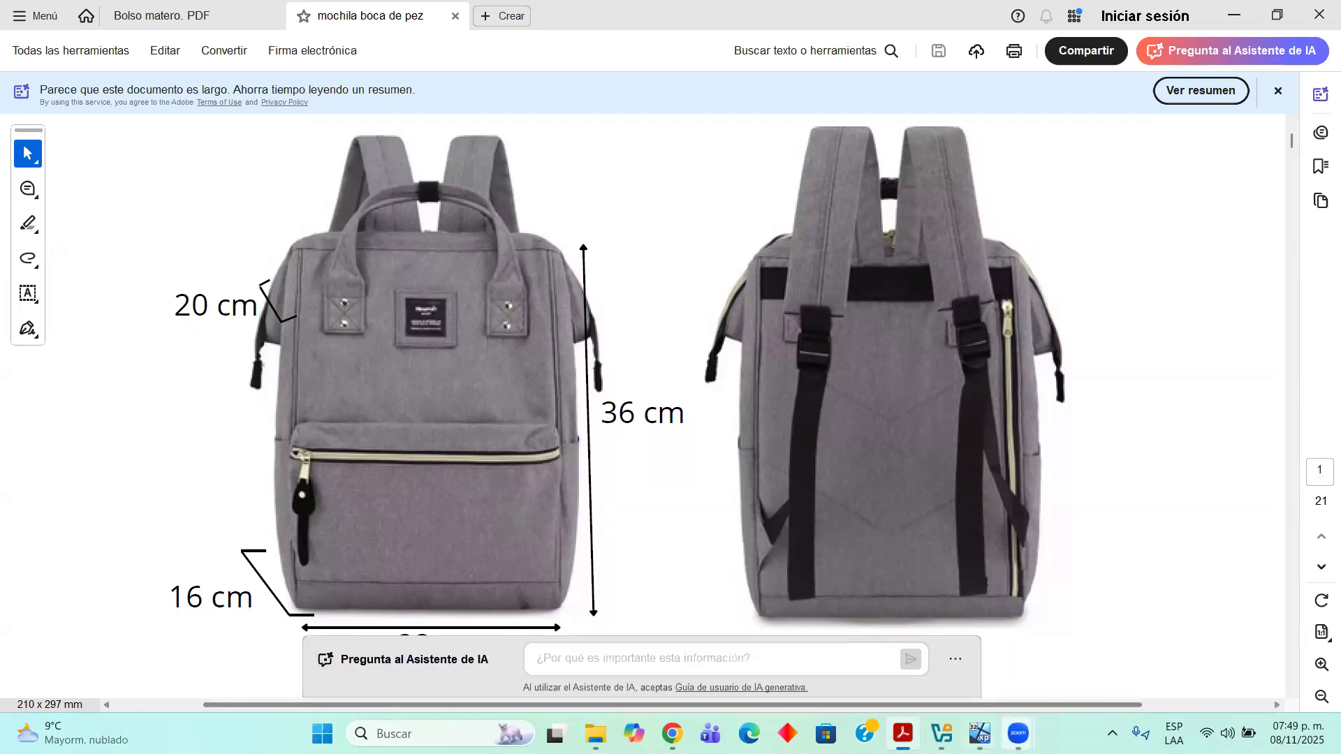
pyautogui.moveTo(1019, 734)
pyautogui.moveTo(941, 734)
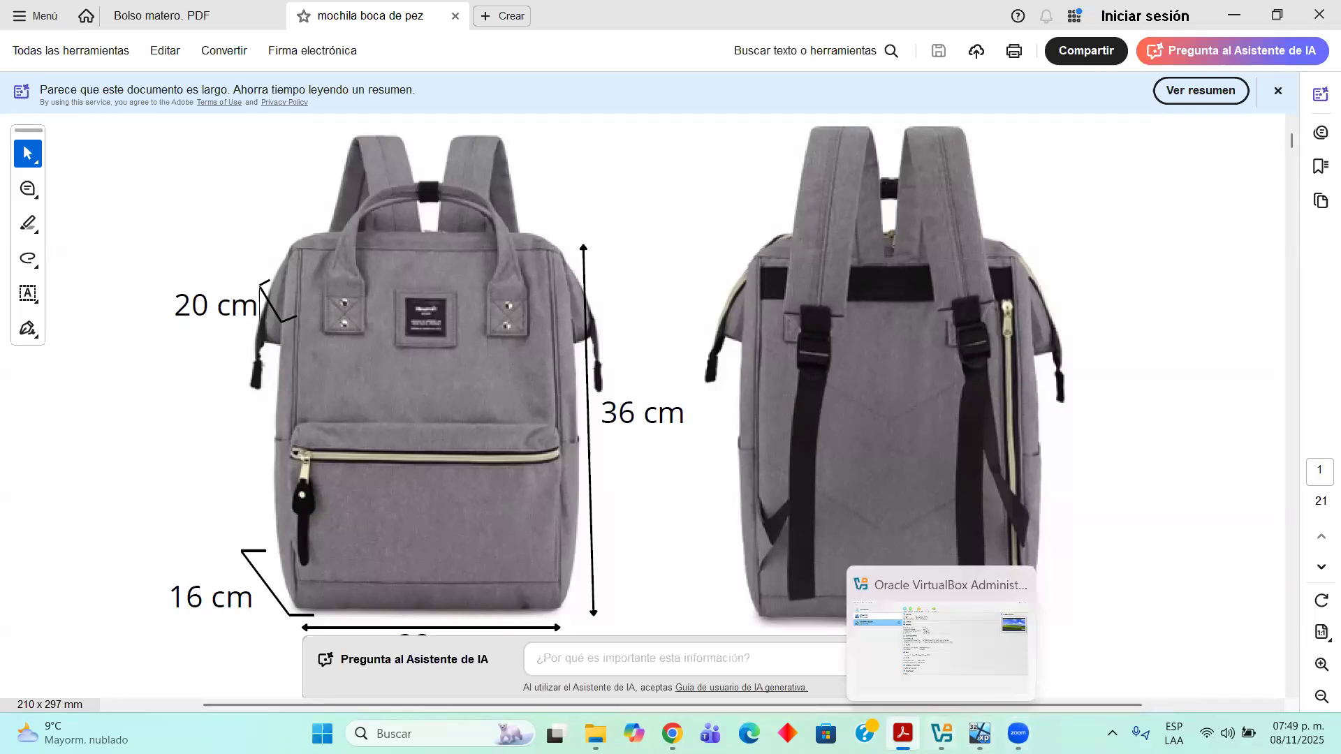
pyautogui.click(990, 672)
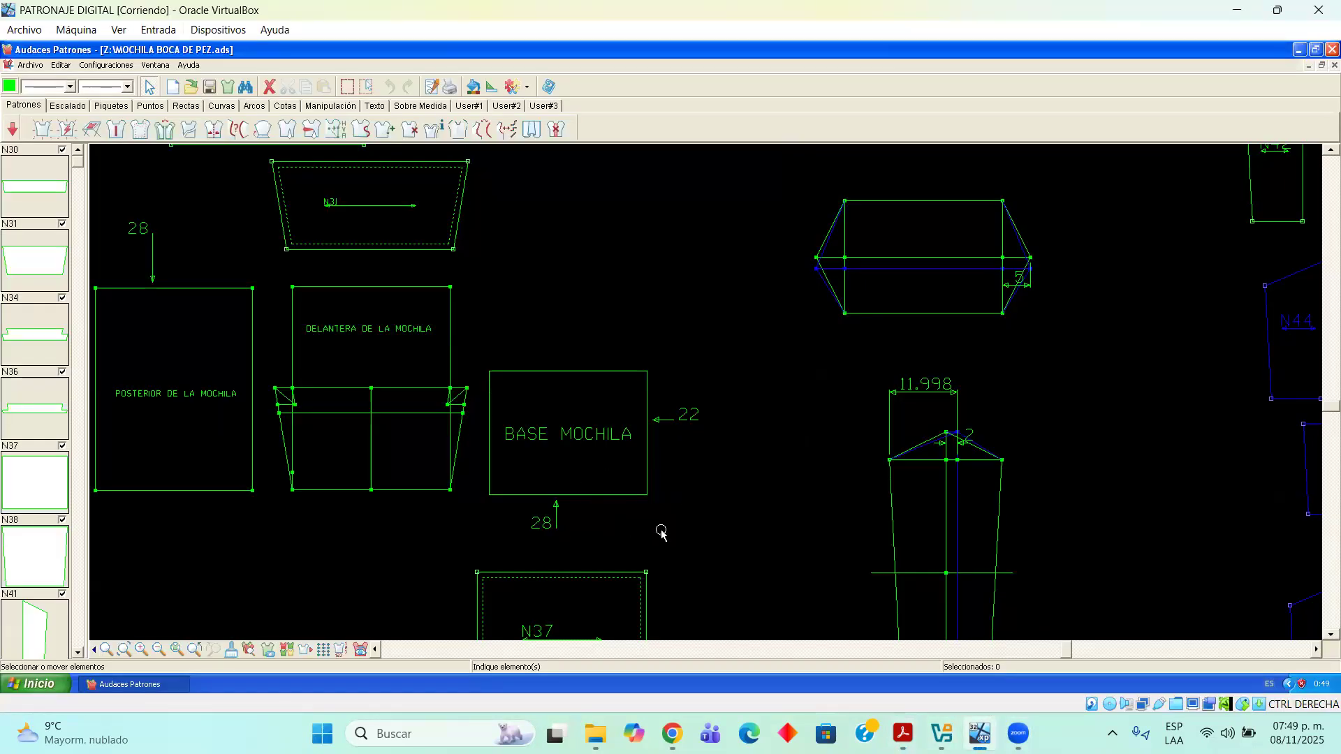
pyautogui.click(375, 650)
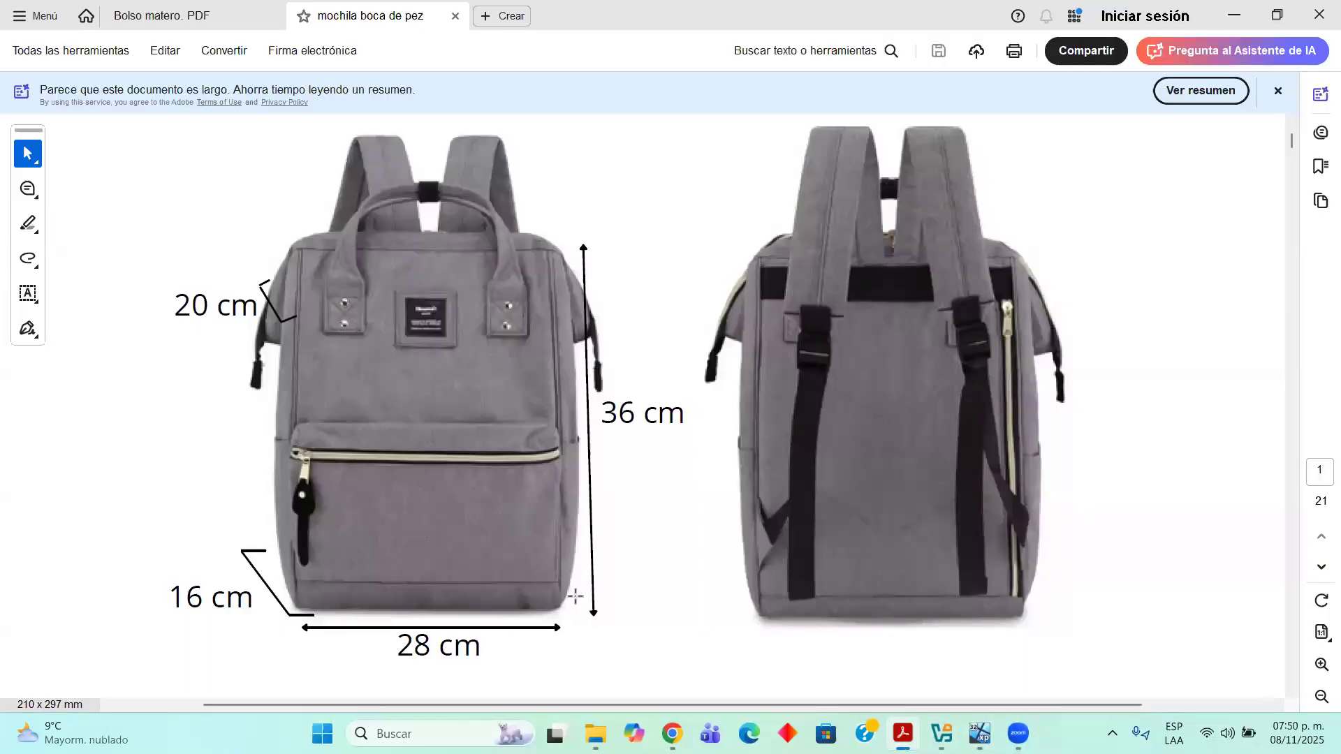
# Switch to the mochila boca de pez PDF and examine the dimensioned backpack photos and the printing notes below them
pyautogui.click(902, 734)
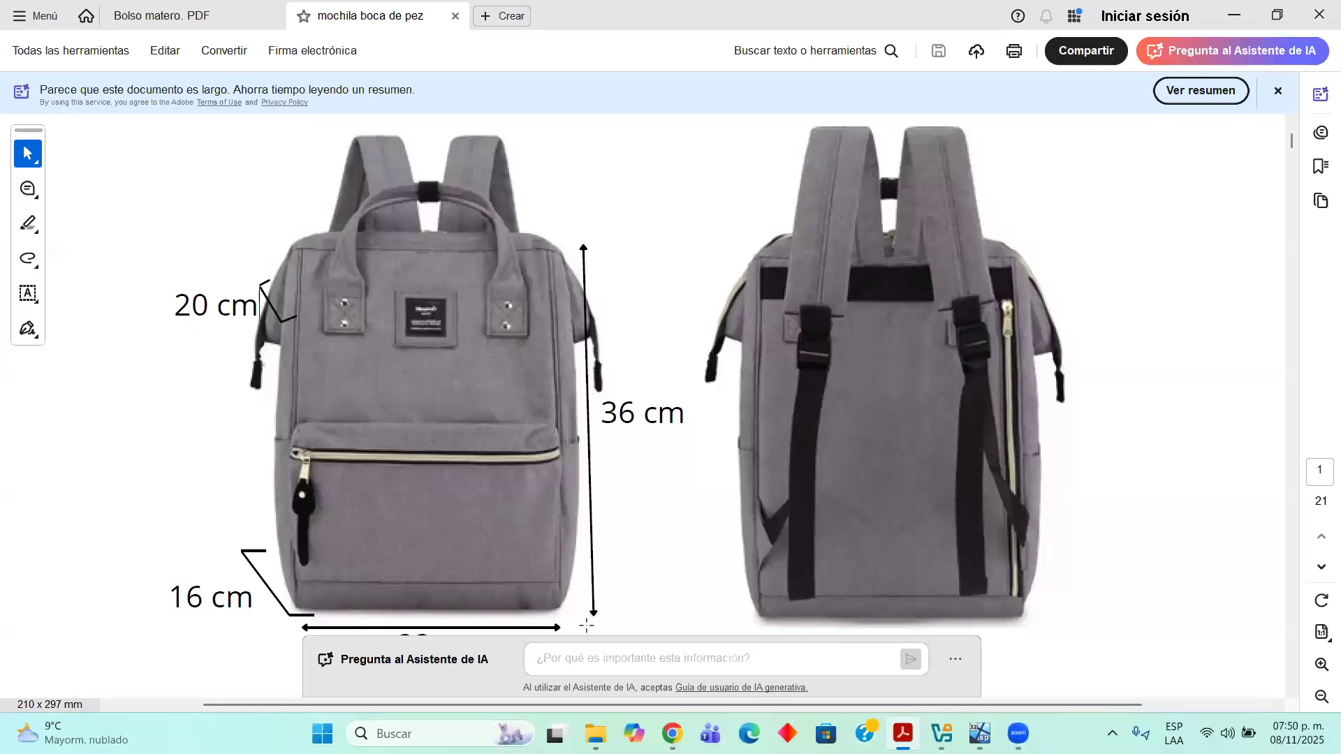
pyautogui.scroll(-1, 626, 506)
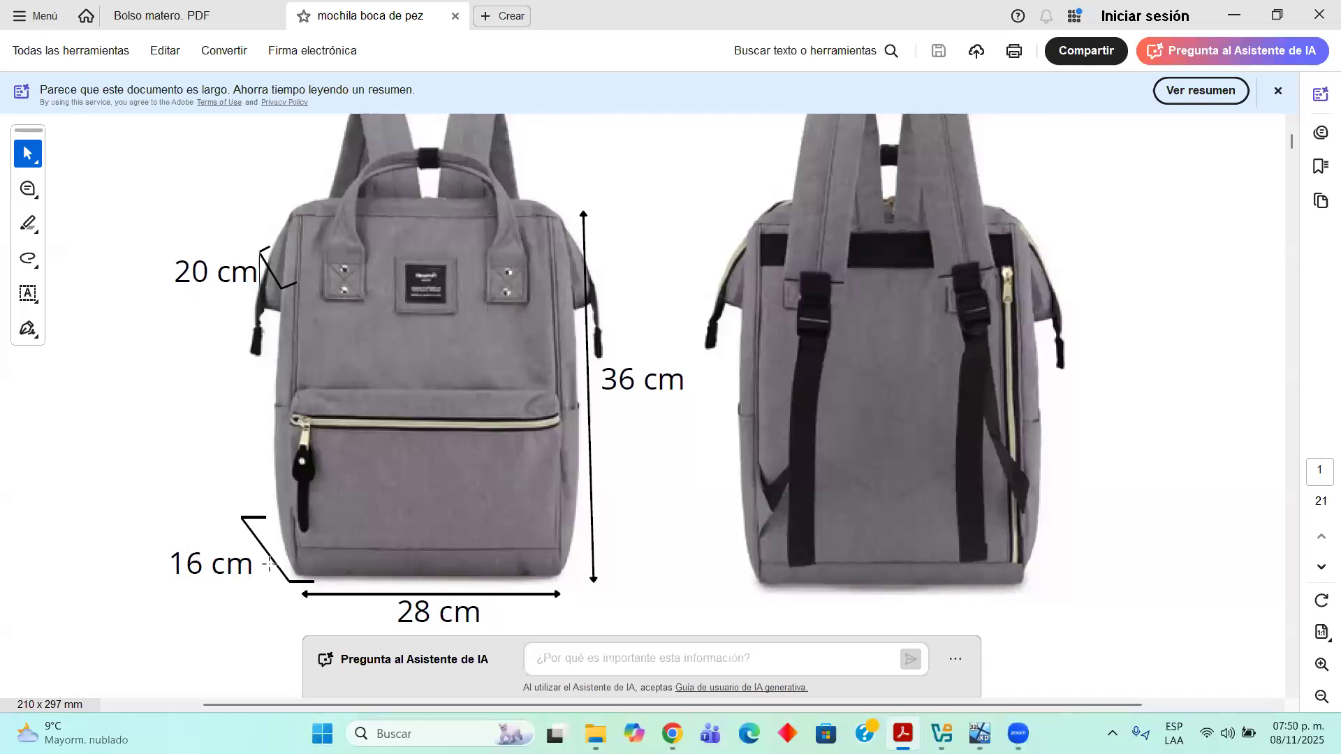
pyautogui.scroll(-1, 997, 621)
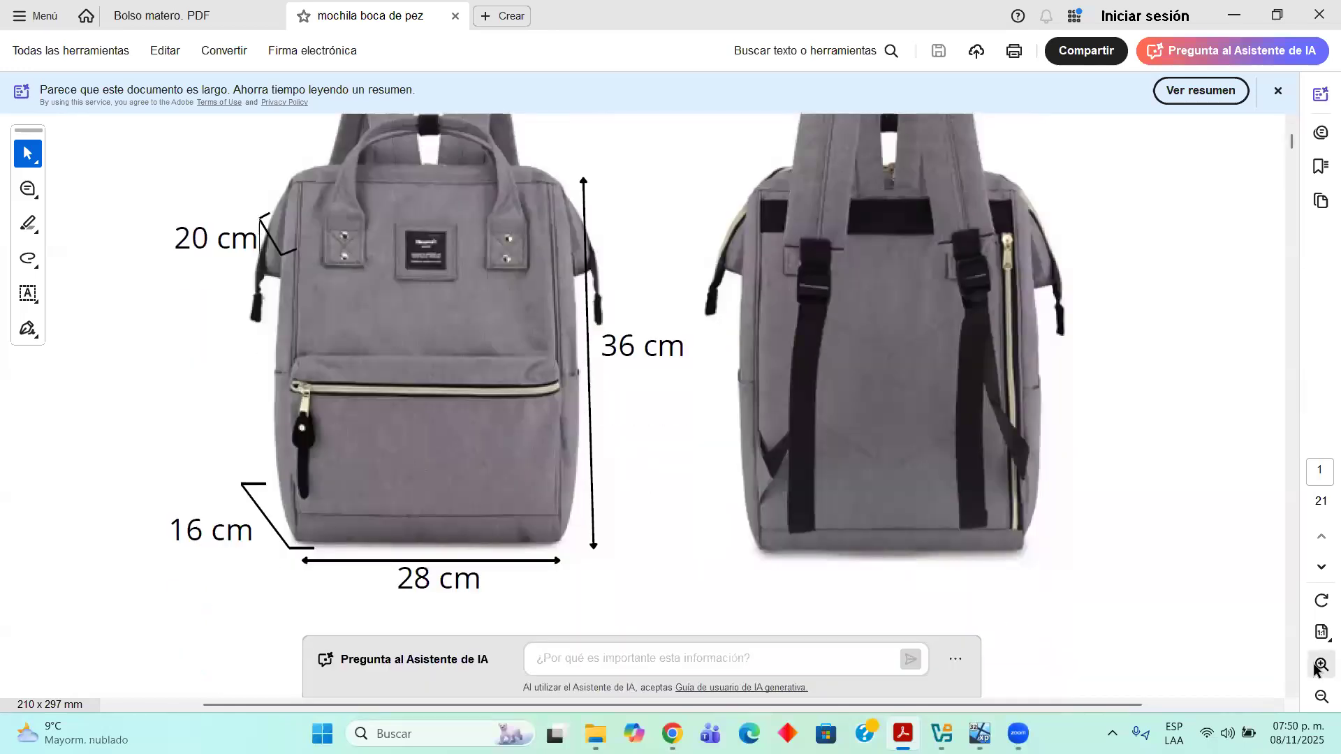
pyautogui.click(1317, 667)
pyautogui.click(1321, 696)
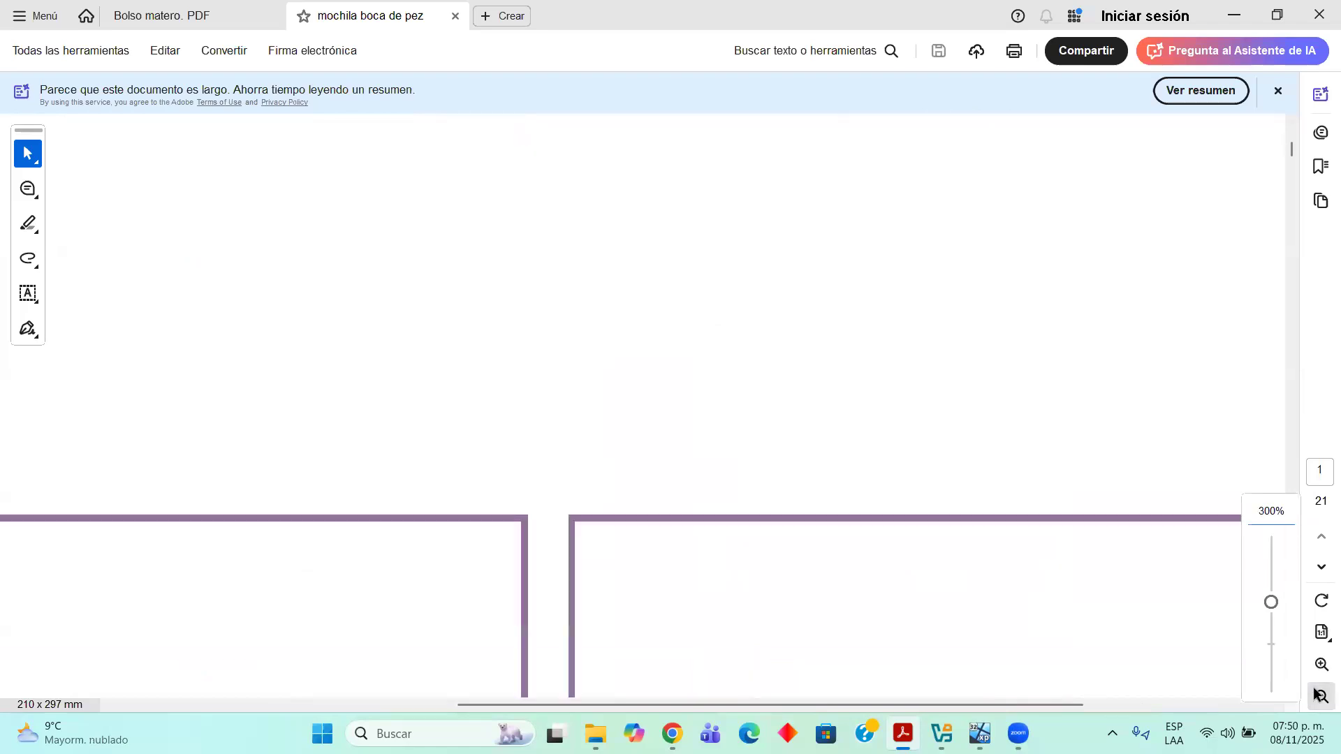
pyautogui.click(1321, 697)
pyautogui.scroll(-5, 796, 540)
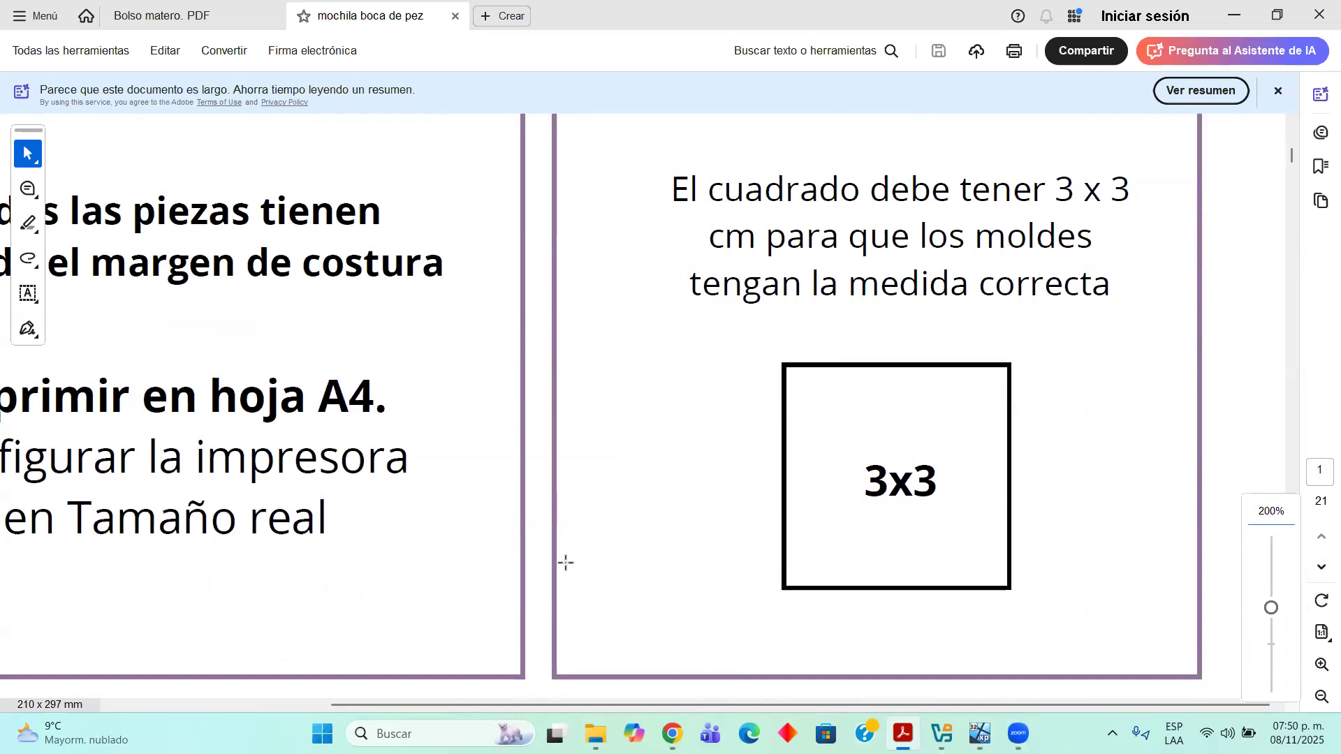
pyautogui.scroll(-10, 566, 559)
pyautogui.scroll(10, 566, 562)
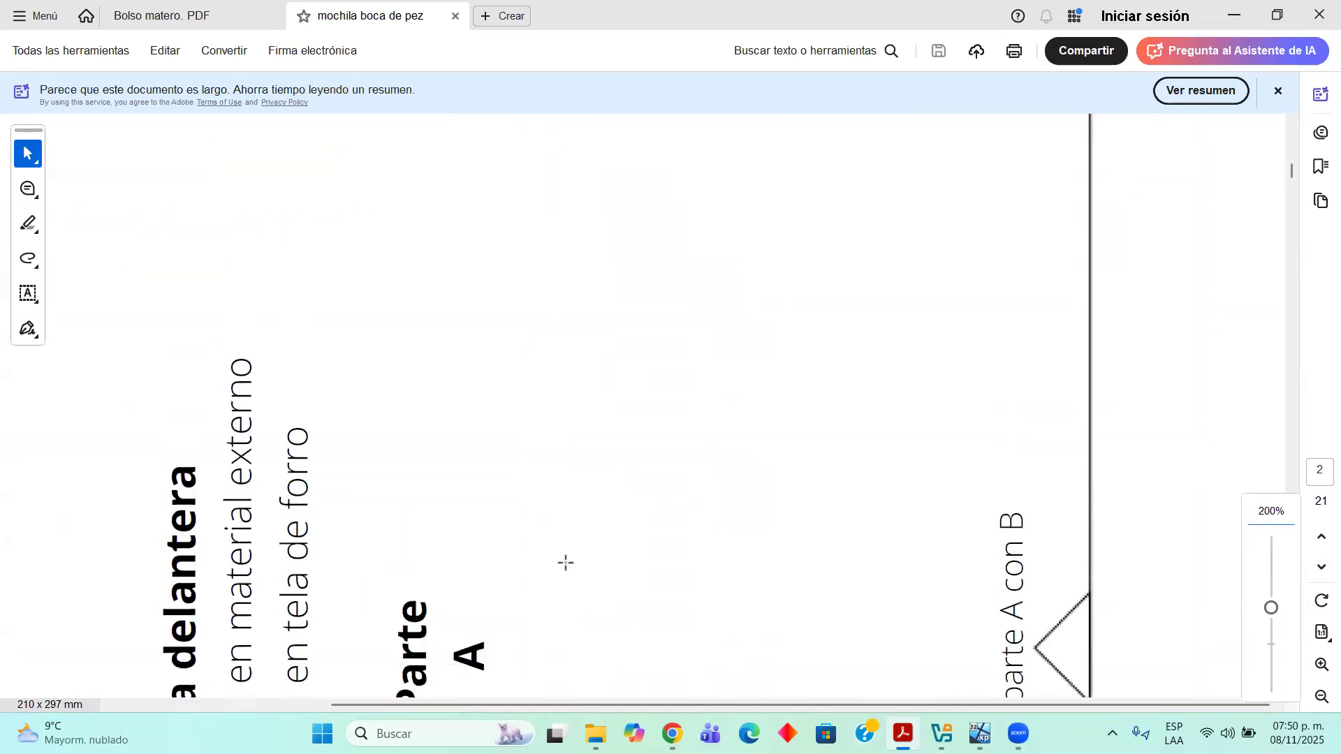
pyautogui.scroll(10, 566, 563)
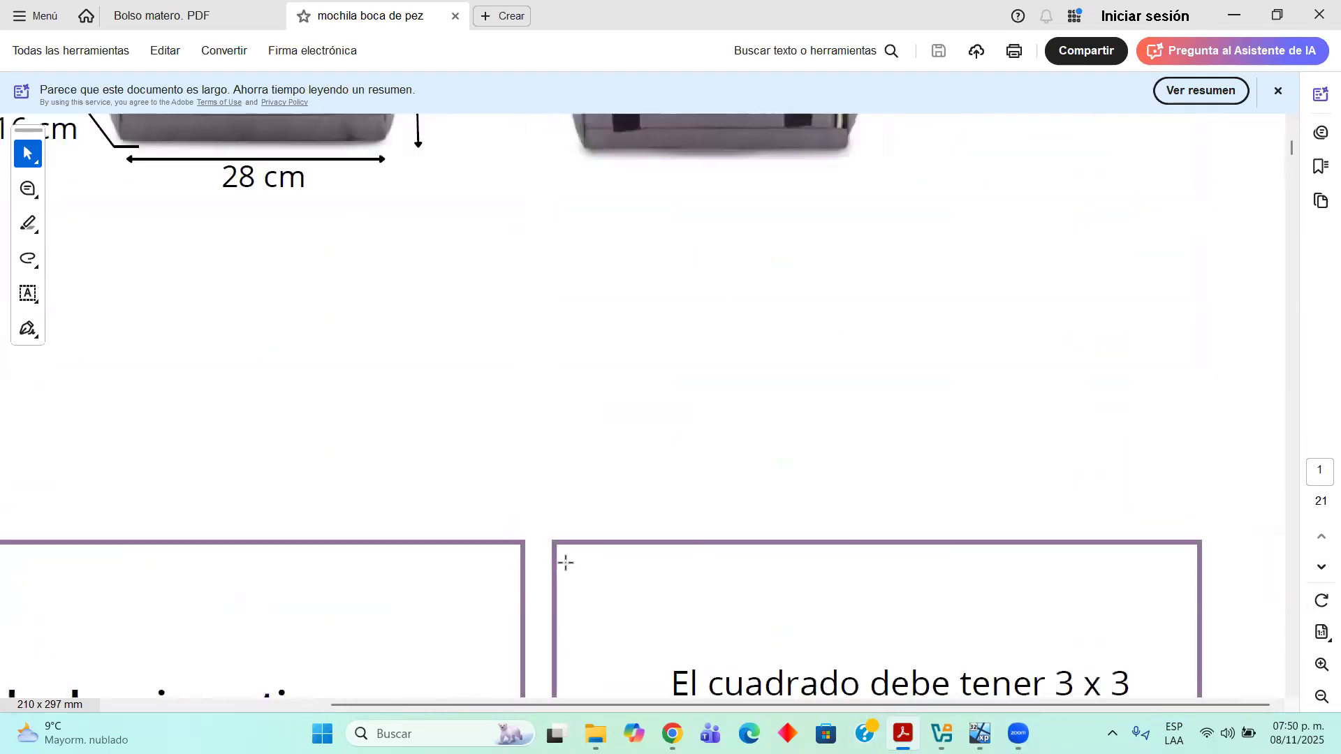
pyautogui.moveTo(345, 702); pyautogui.dragTo(178, 704)
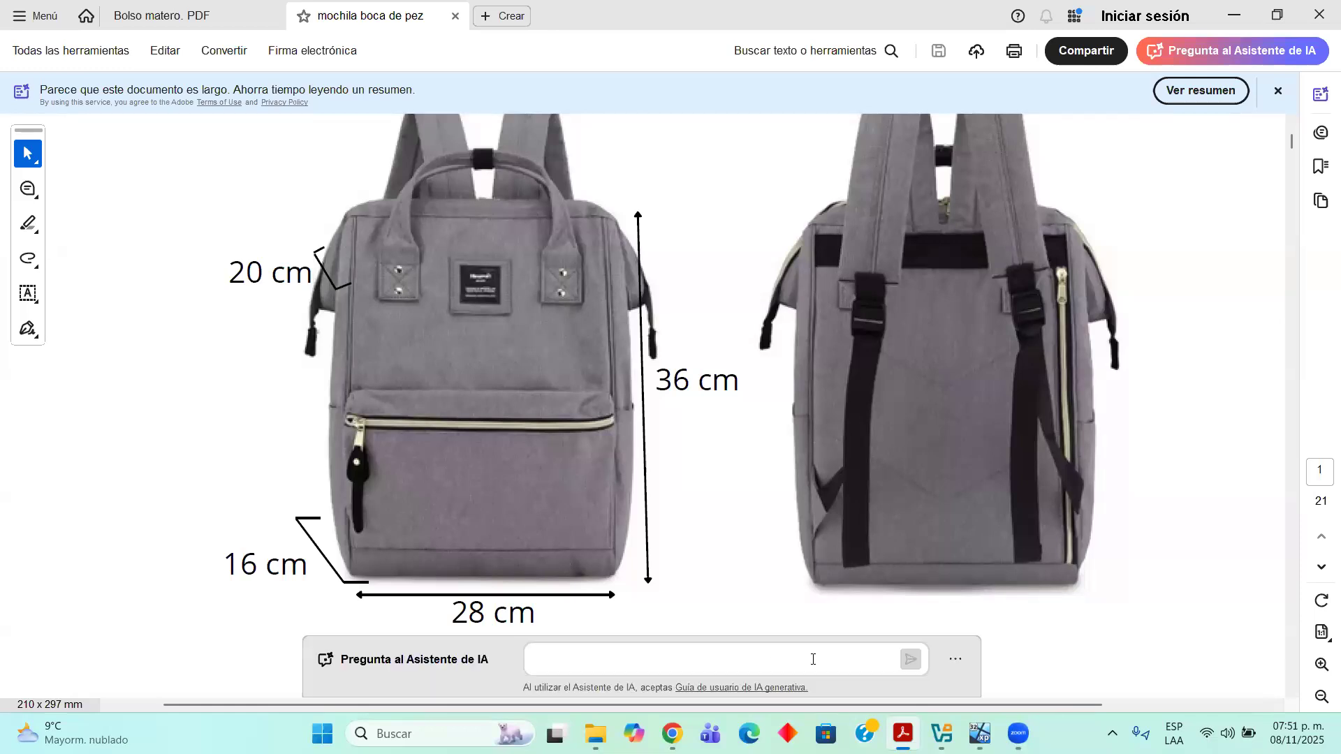
# Switch back to the Audaces Patrones drawing and examine the tapered side draft beside the backpack base
pyautogui.click(980, 733)
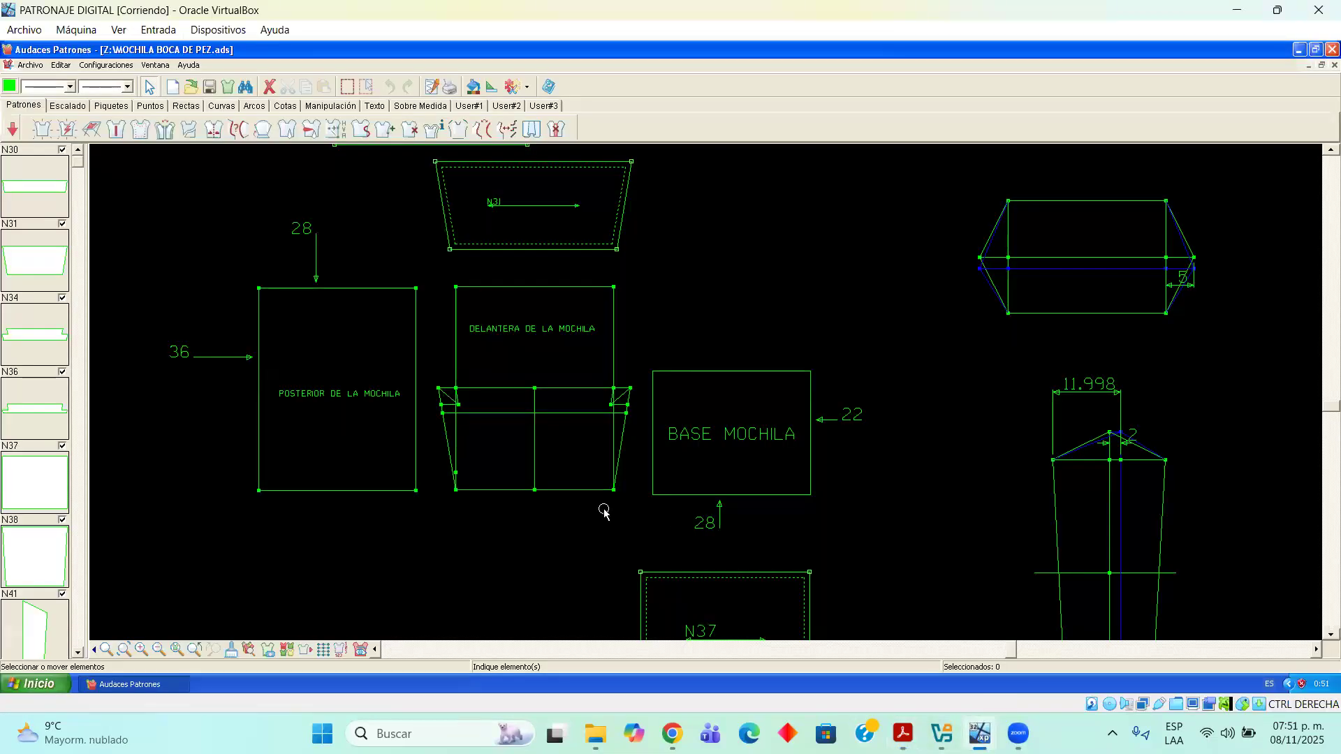
pyautogui.scroll(-2, 936, 542)
pyautogui.scroll(3, 939, 542)
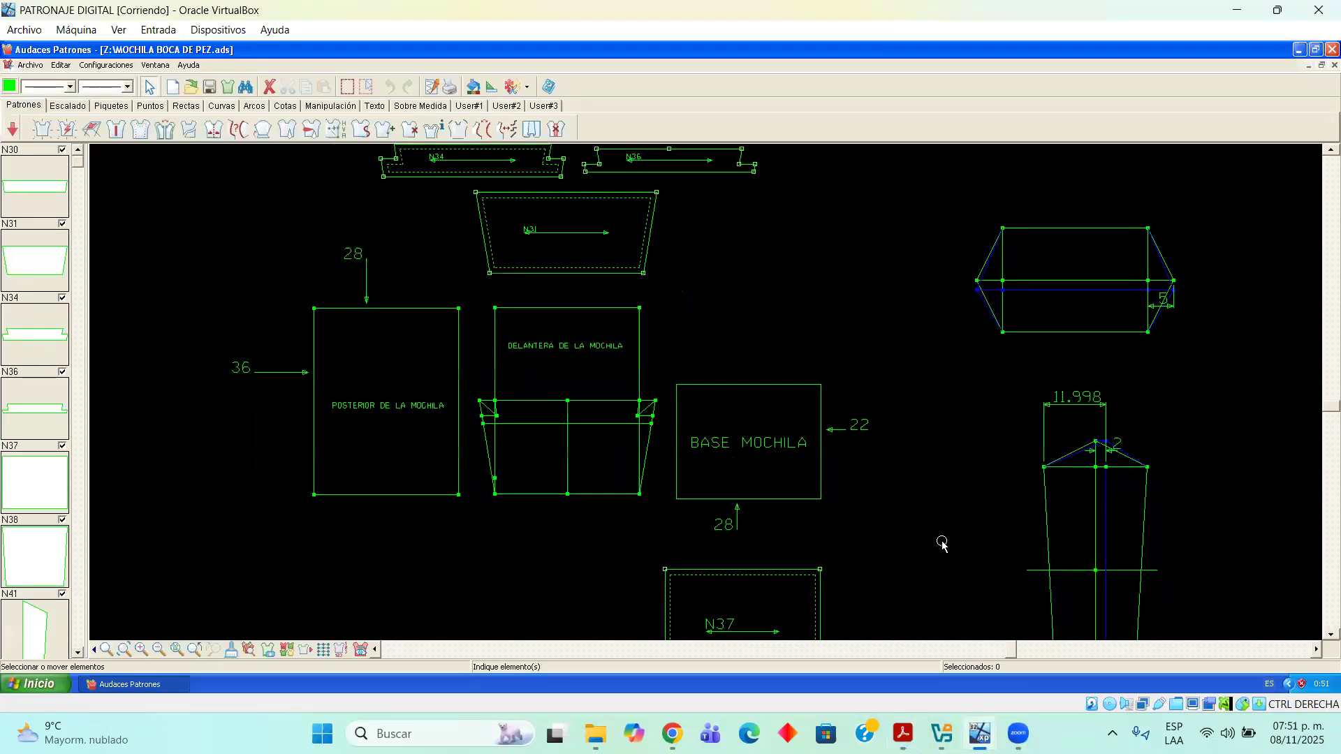
pyautogui.click(1317, 650)
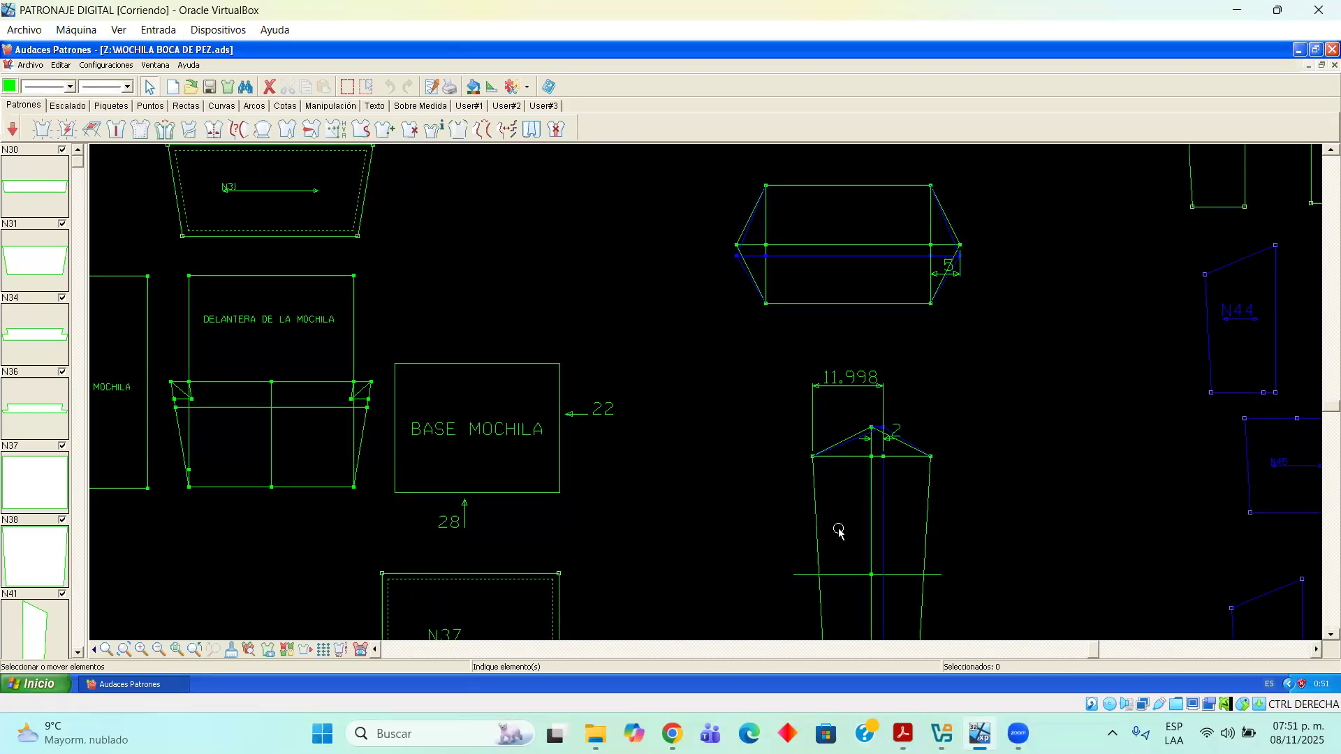
# Compare the lower part of the tapered side draft with the dimensions in the mochila boca de pez PDF, ending back in the pattern drawing
pyautogui.scroll(-3, 1307, 638)
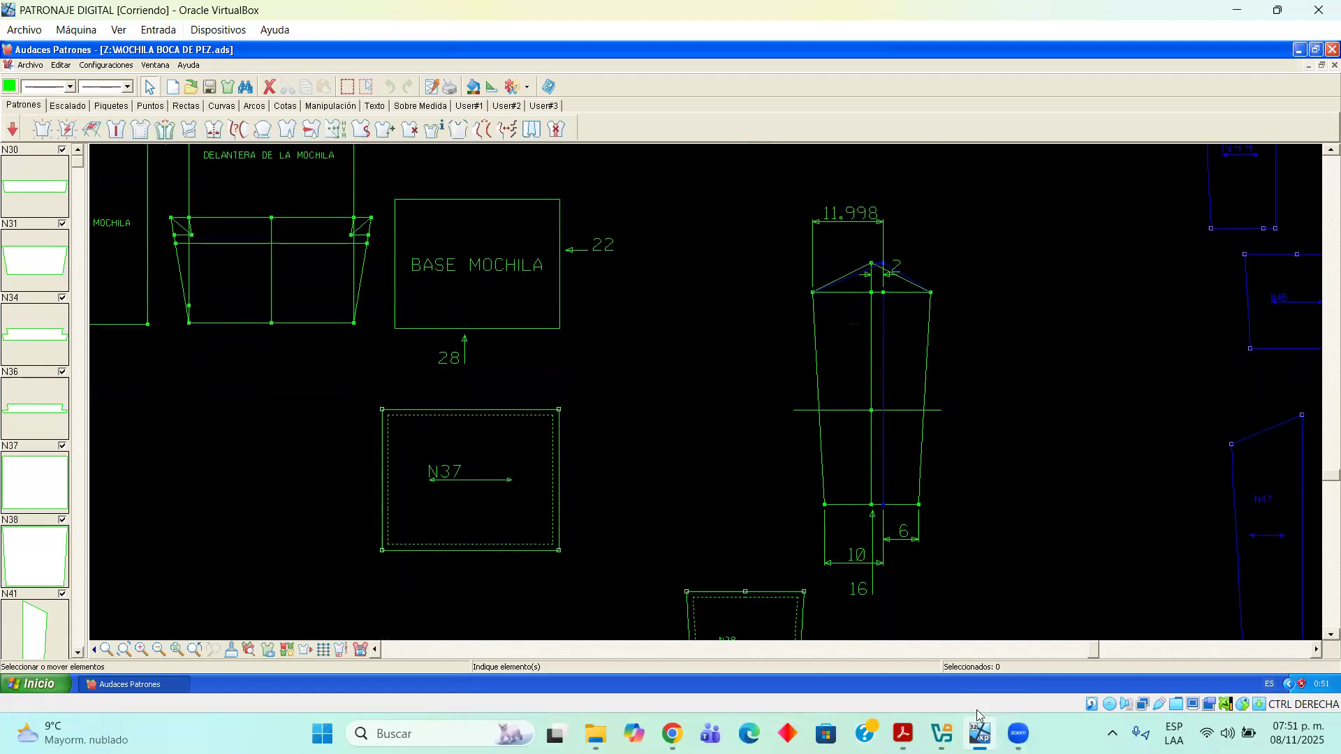
pyautogui.moveTo(980, 732)
pyautogui.moveTo(902, 732)
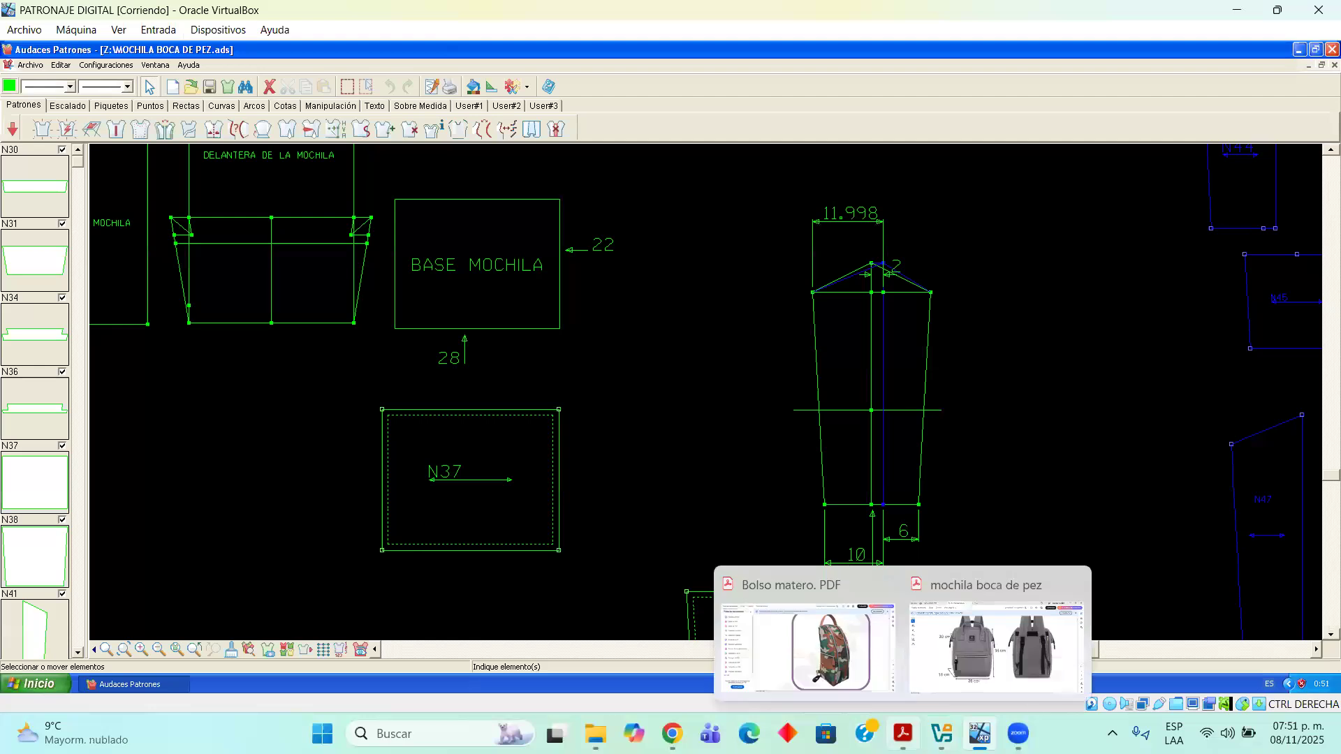
pyautogui.click(994, 643)
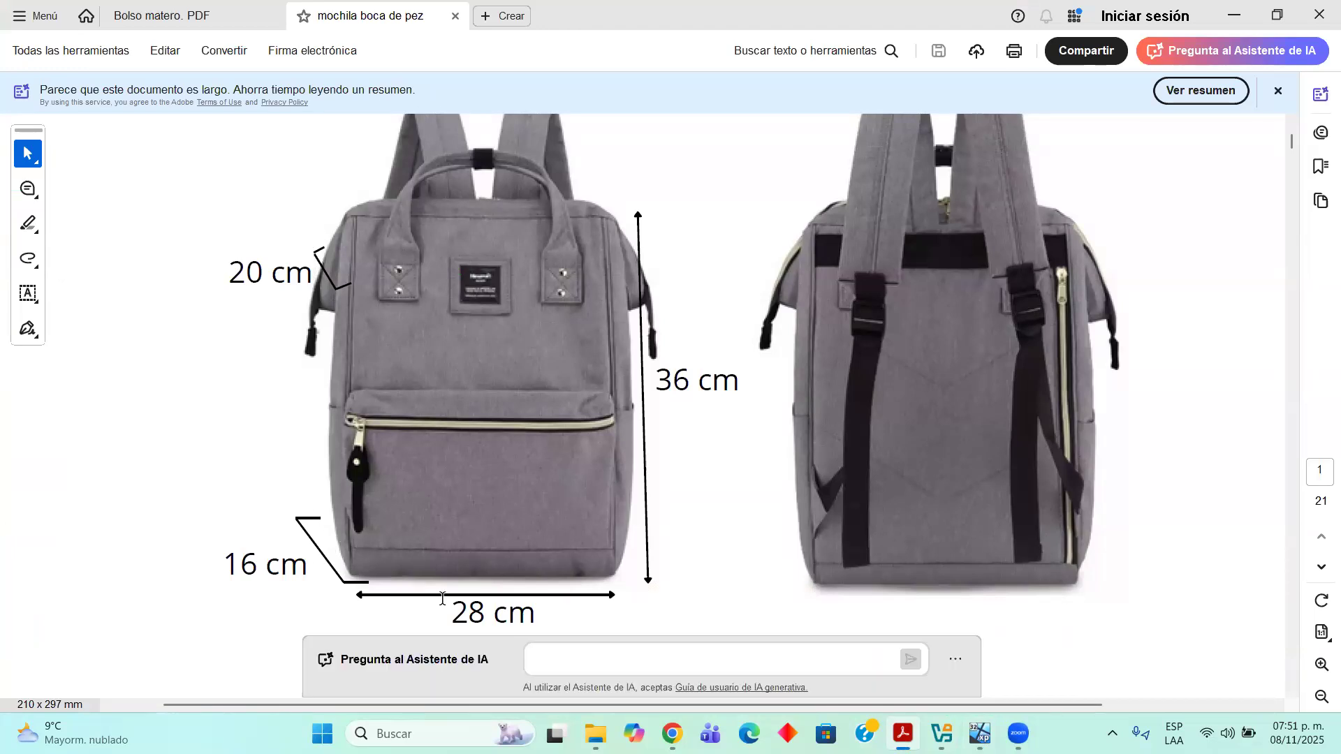
pyautogui.moveTo(980, 733)
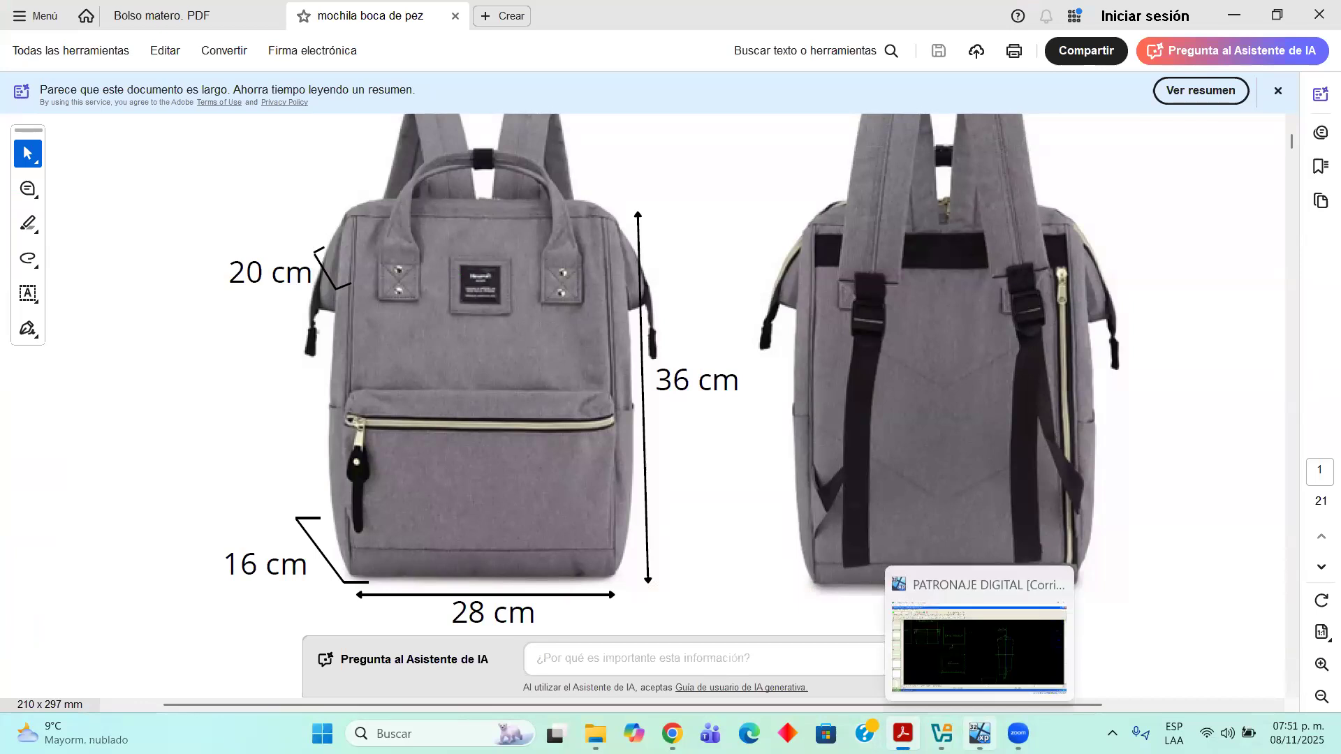
pyautogui.click(980, 733)
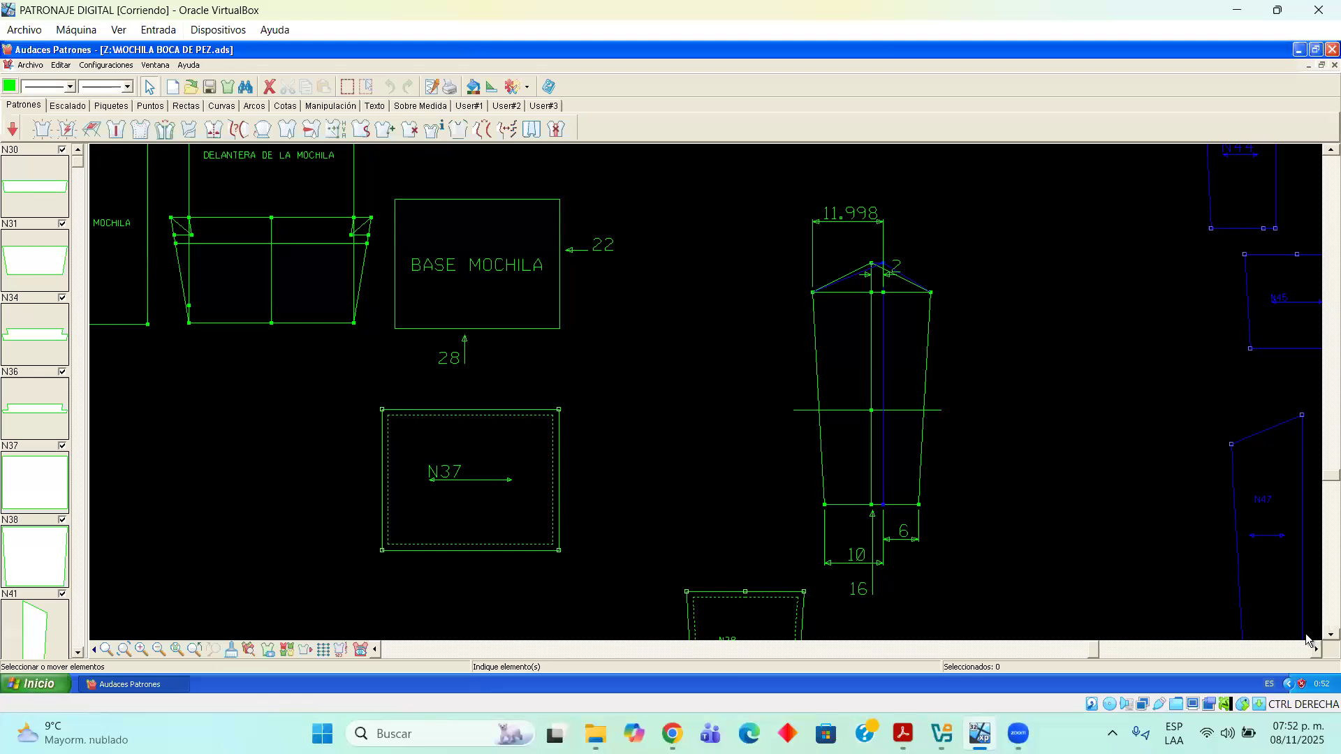
# Move pattern piece N38 up beside the lower half of the tapered side draft
pyautogui.scroll(-1, 845, 534)
pyautogui.moveTo(777, 532); pyautogui.dragTo(768, 364)
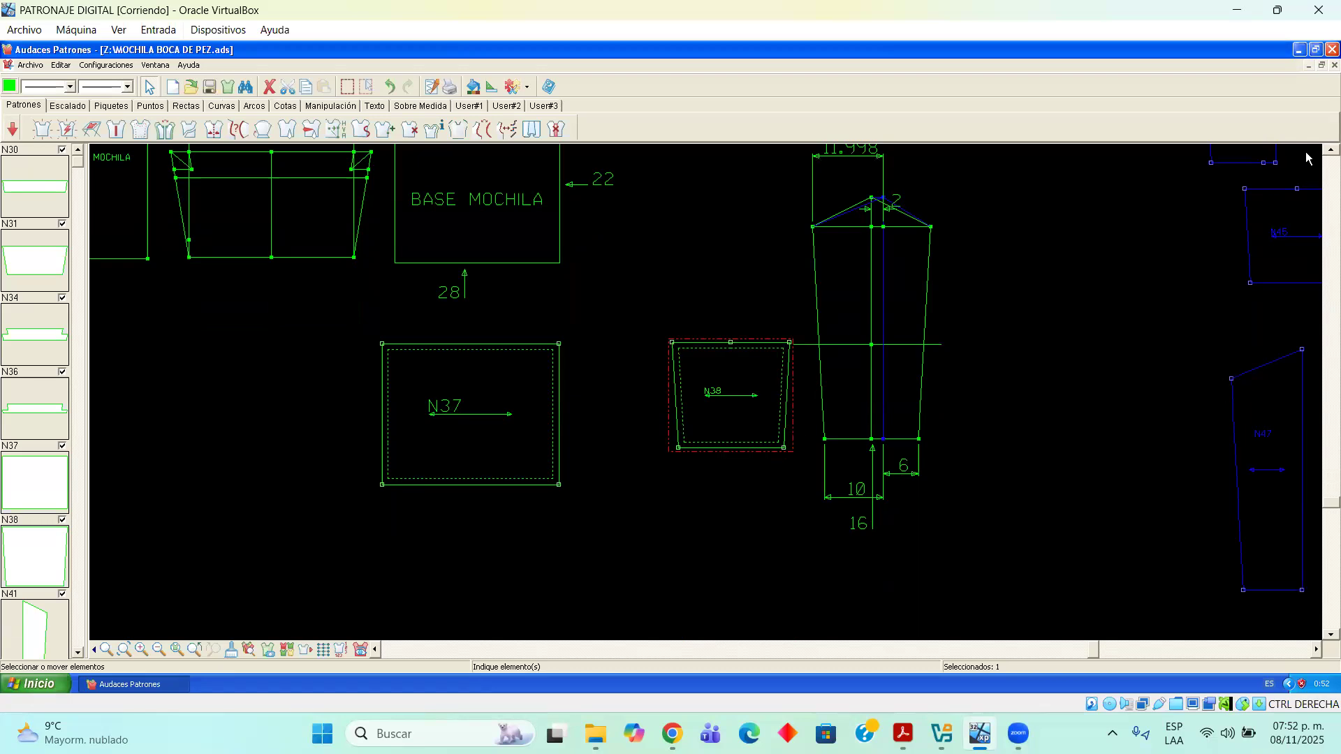
pyautogui.scroll(1, 1299, 171)
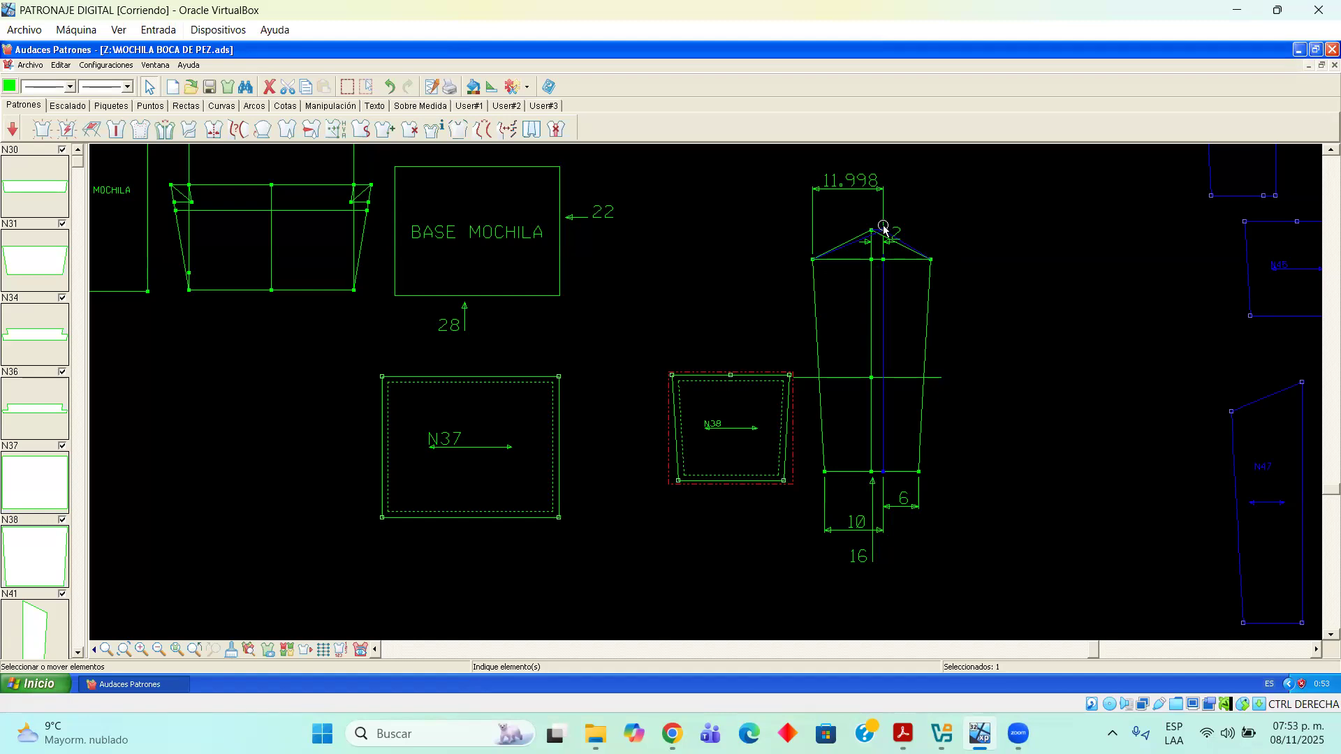
# Examine the tapered side draft with its pointed top and the hexagonal draft above it
pyautogui.scroll(1, 875, 248)
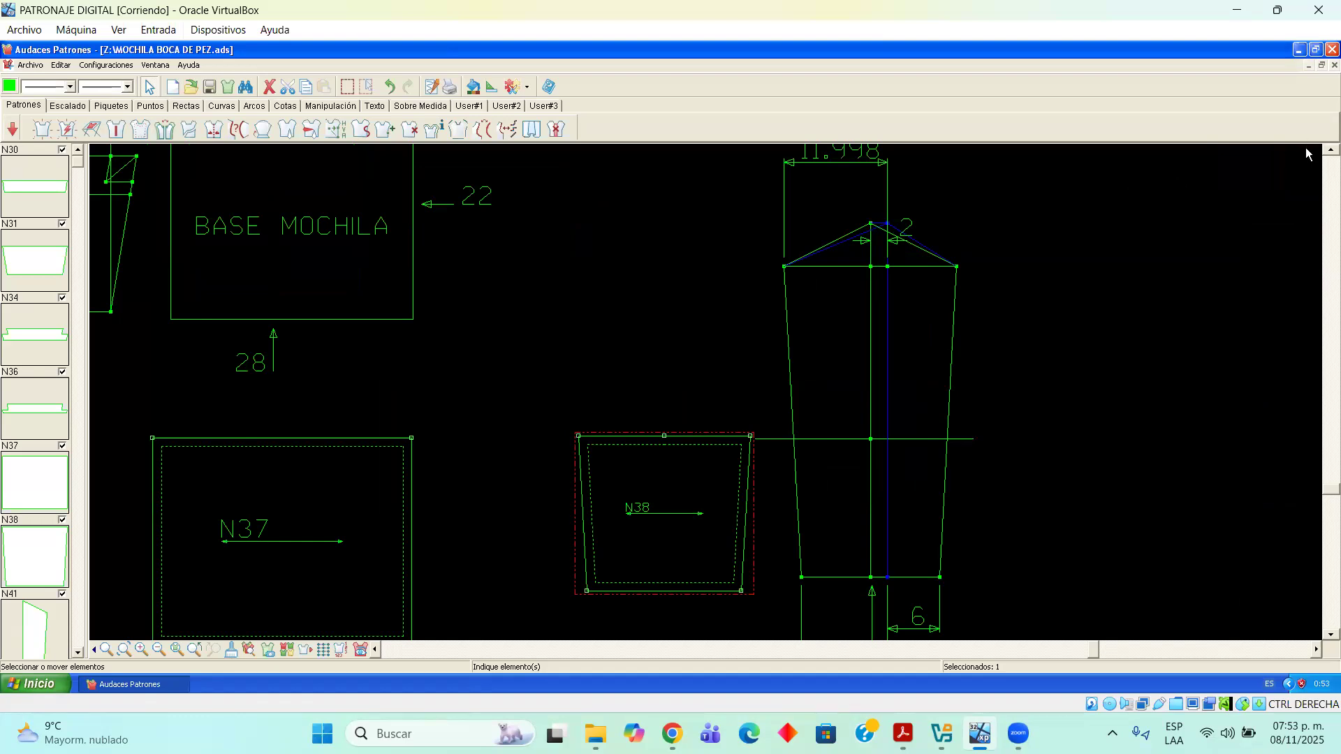
pyautogui.scroll(5, 1308, 153)
pyautogui.scroll(3, 1308, 153)
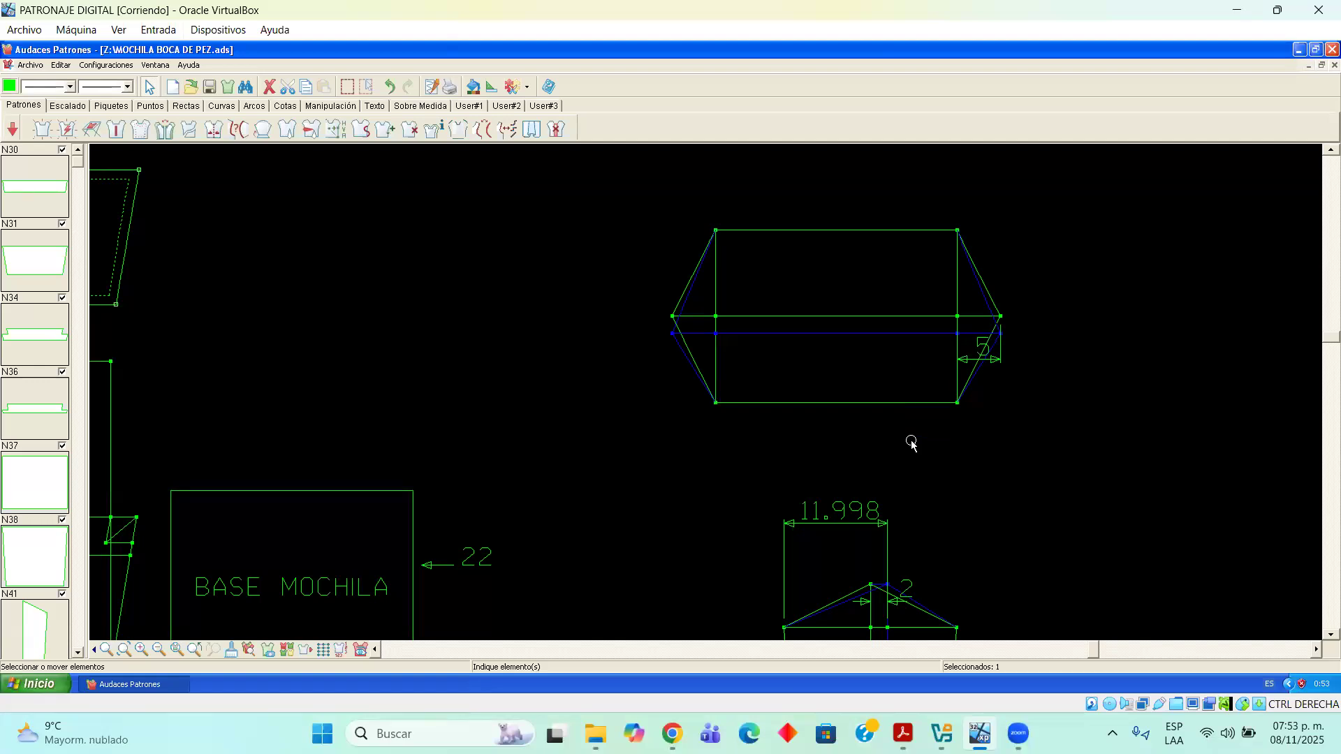
pyautogui.scroll(-3, 913, 444)
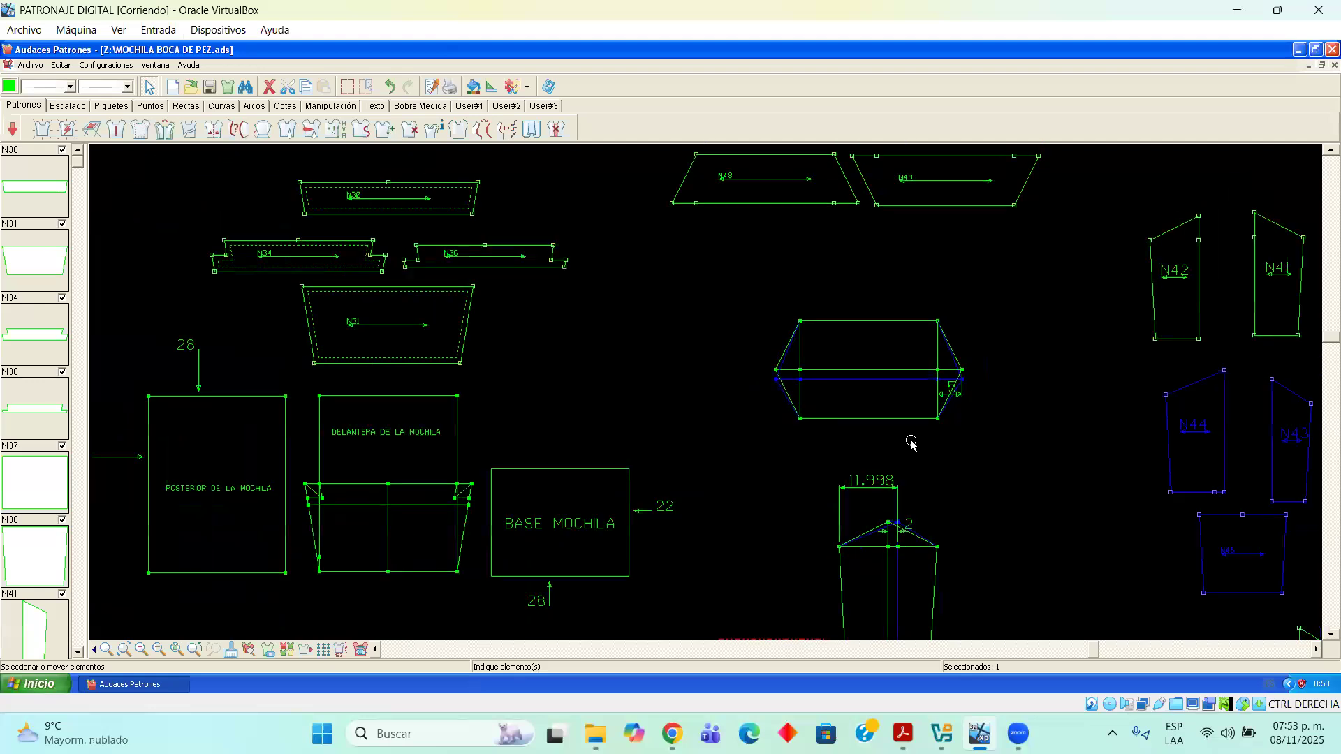
pyautogui.scroll(-1, 912, 444)
pyautogui.scroll(4, 931, 451)
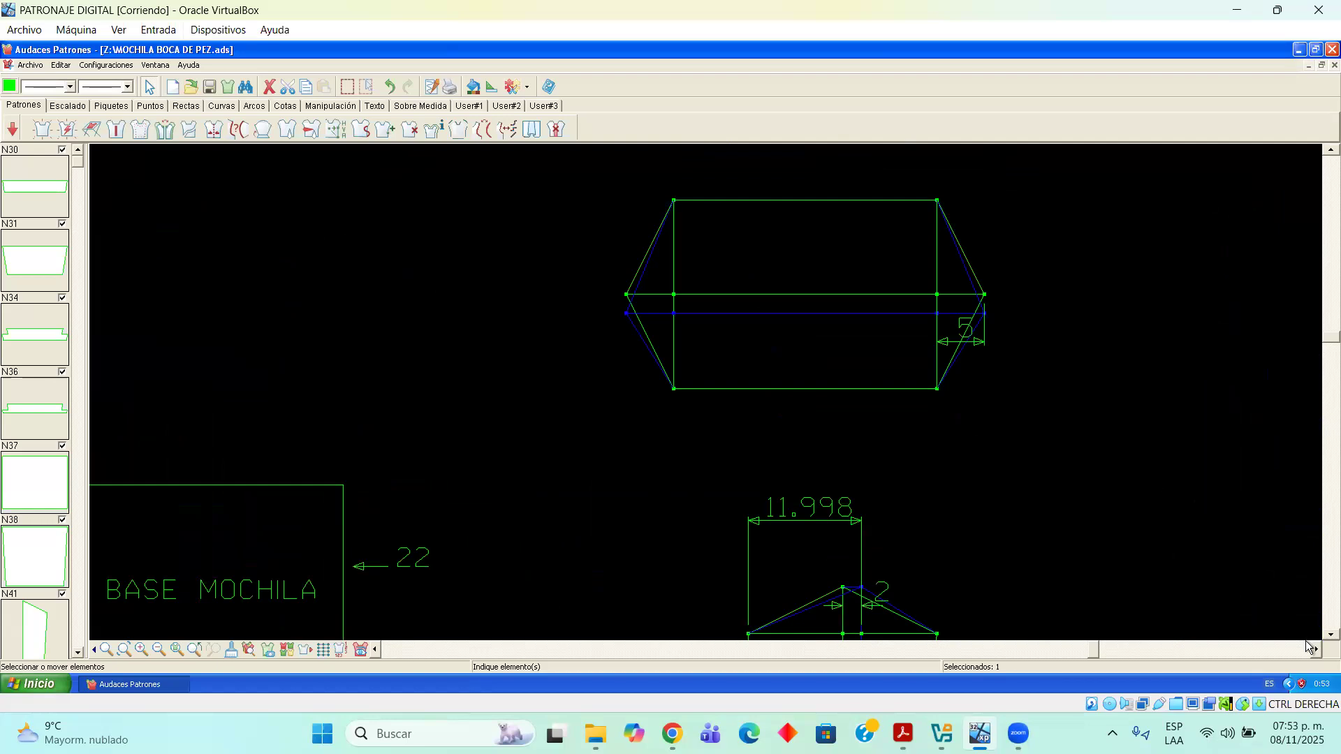
pyautogui.click(1329, 635)
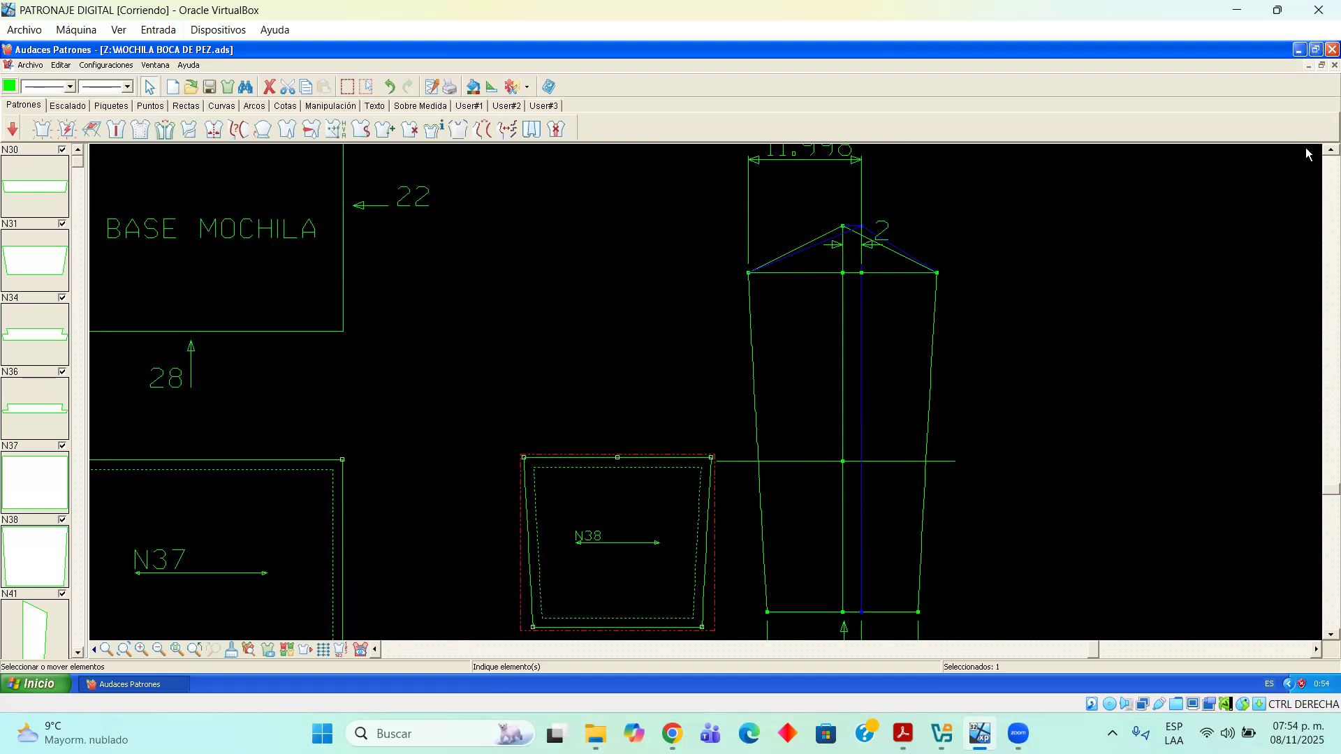
pyautogui.scroll(5, 1308, 153)
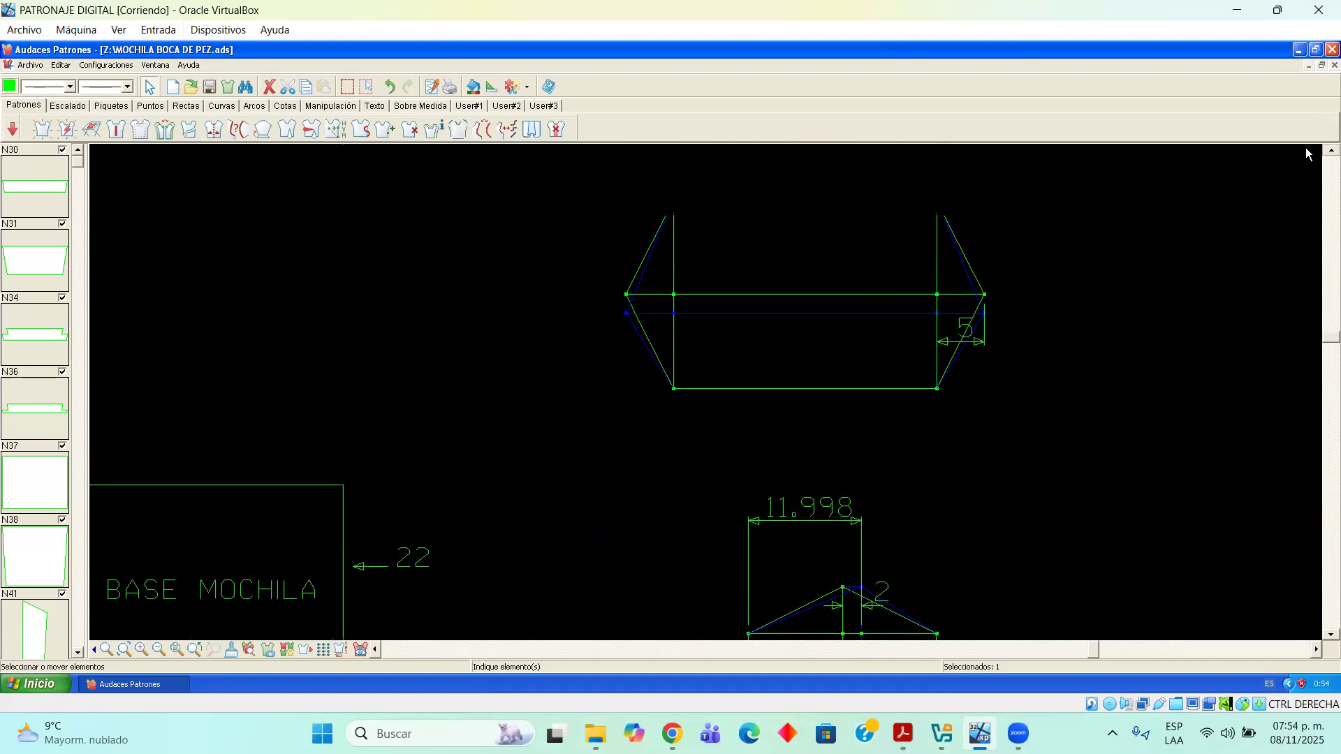
pyautogui.scroll(1, 746, 323)
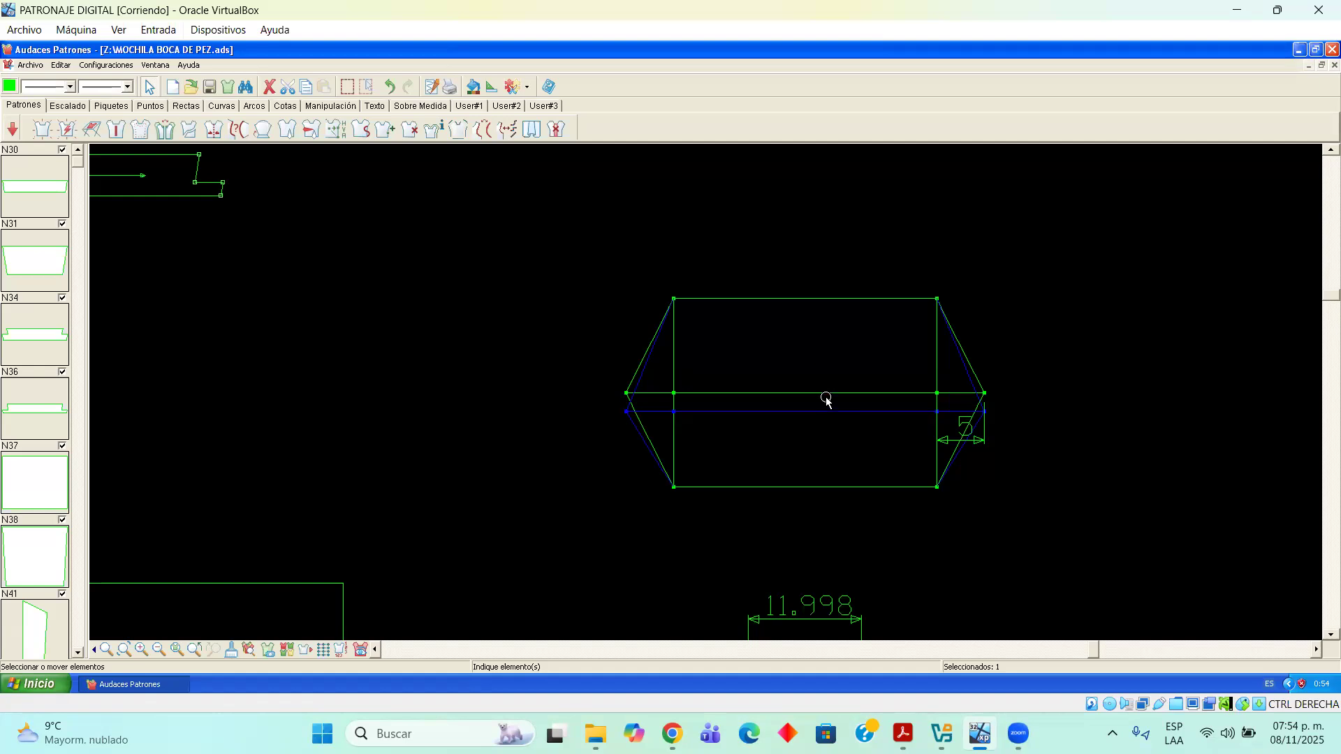
# Review the complete set of backpack drafts and pattern pieces in the drawing as an overview
pyautogui.scroll(-3, 836, 475)
pyautogui.scroll(-1, 836, 474)
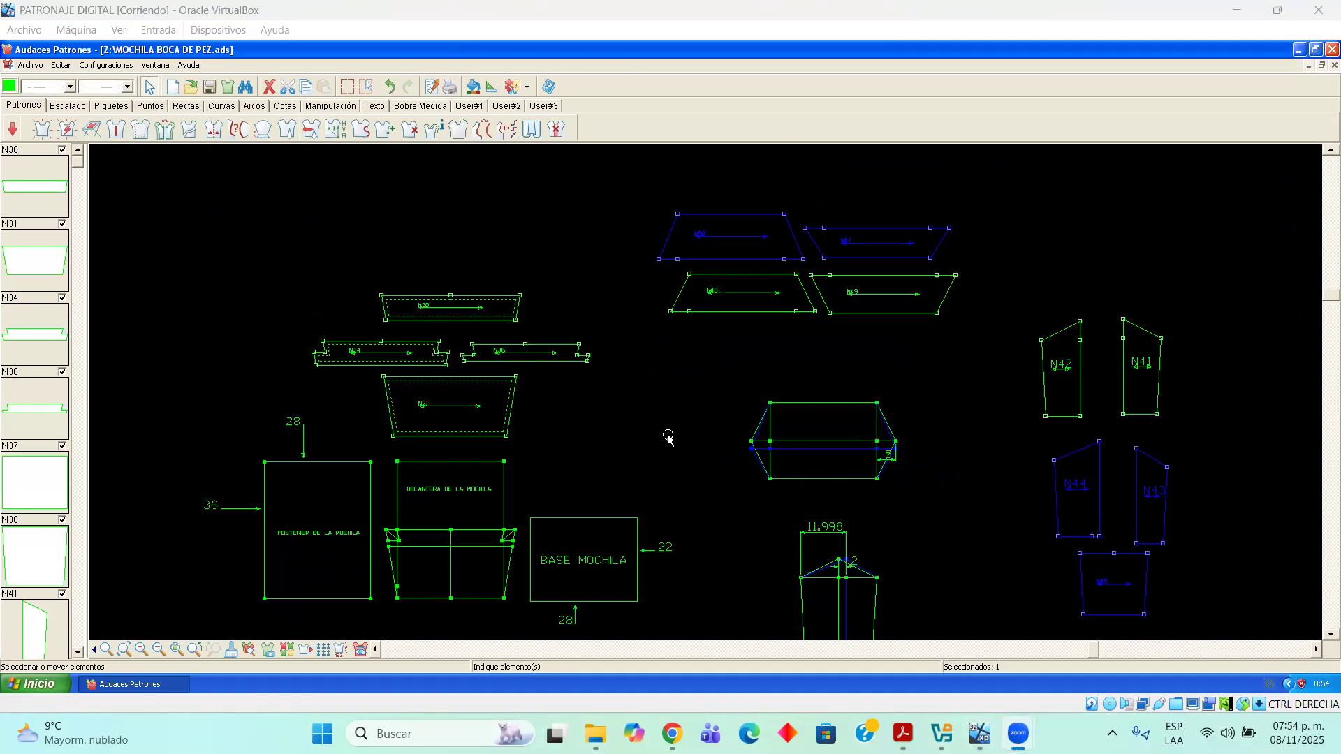
pyautogui.scroll(-2, 667, 440)
pyautogui.scroll(-1, 652, 465)
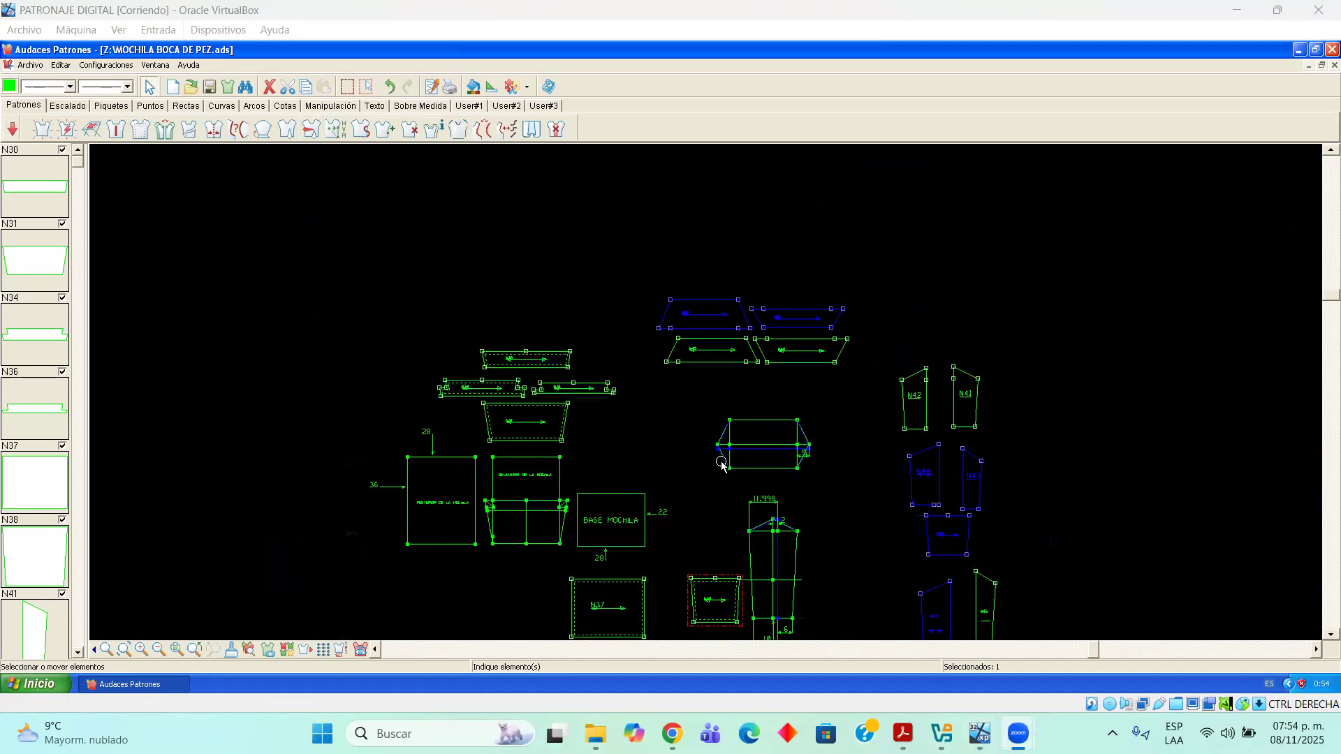
pyautogui.scroll(-3, 1308, 639)
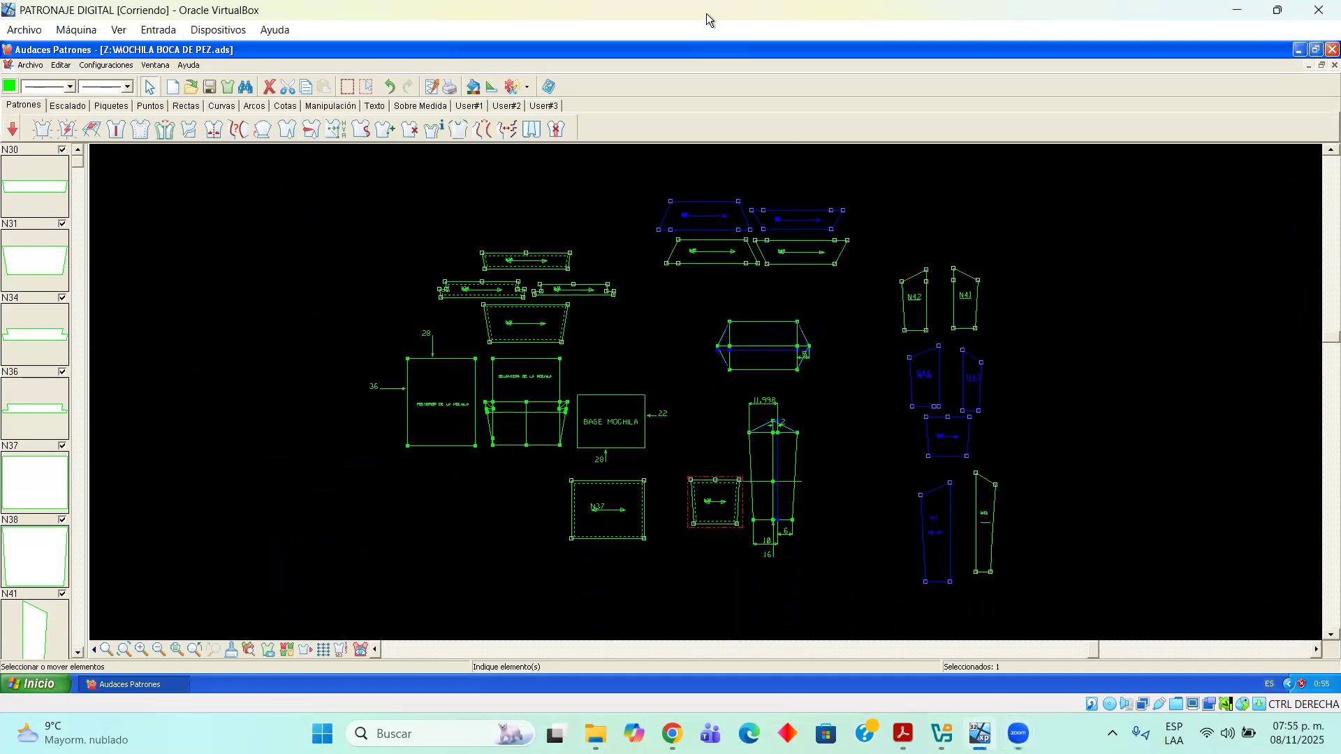
# Arrange the mochila boca de pez PDF and the virtual machine side by side, with the dimensioned front view of the backpack in sight
pyautogui.press('super+Right')
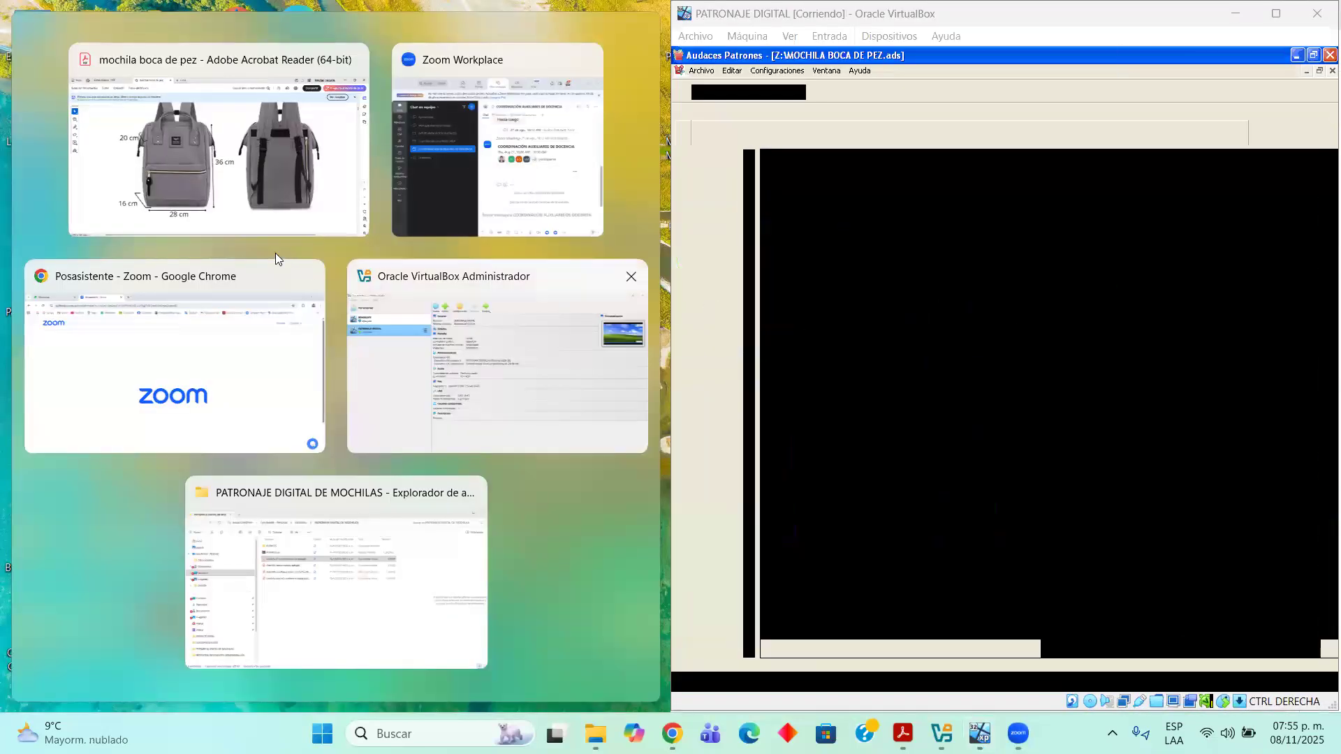
pyautogui.click(282, 197)
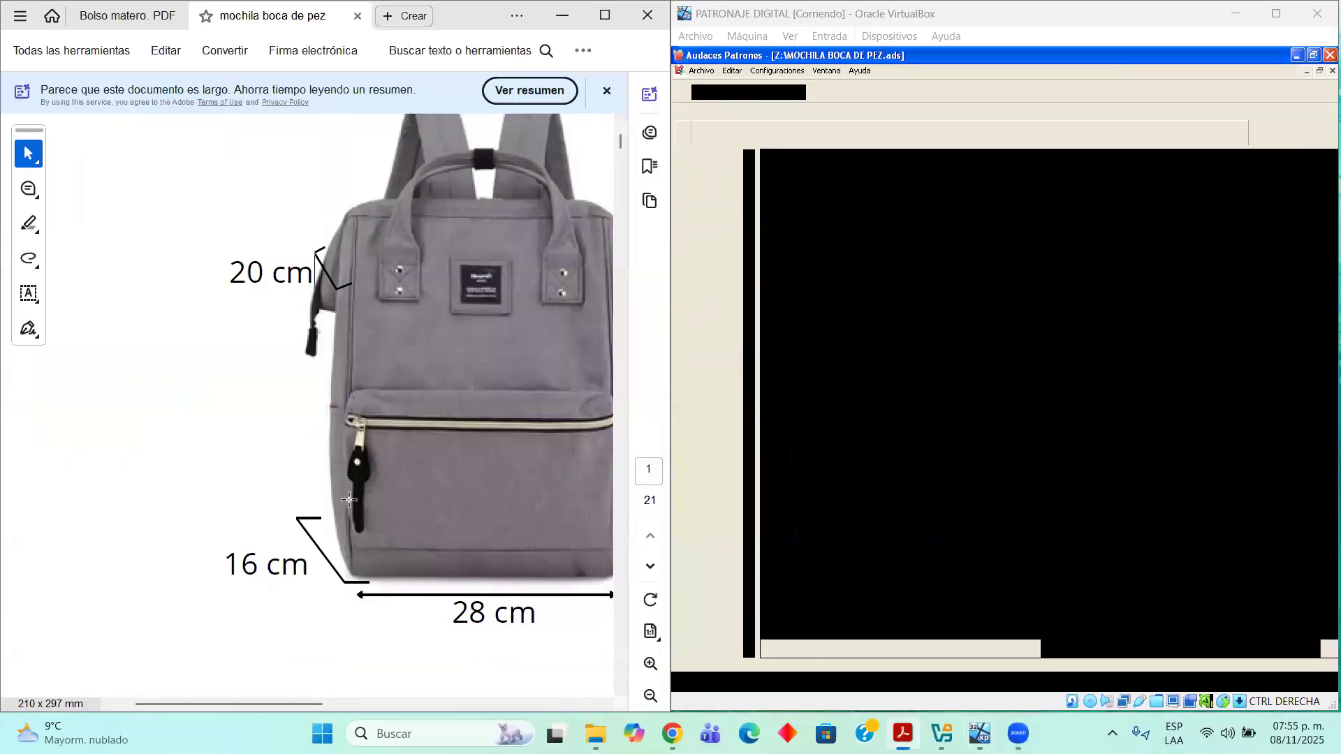
pyautogui.moveTo(305, 701); pyautogui.dragTo(343, 704)
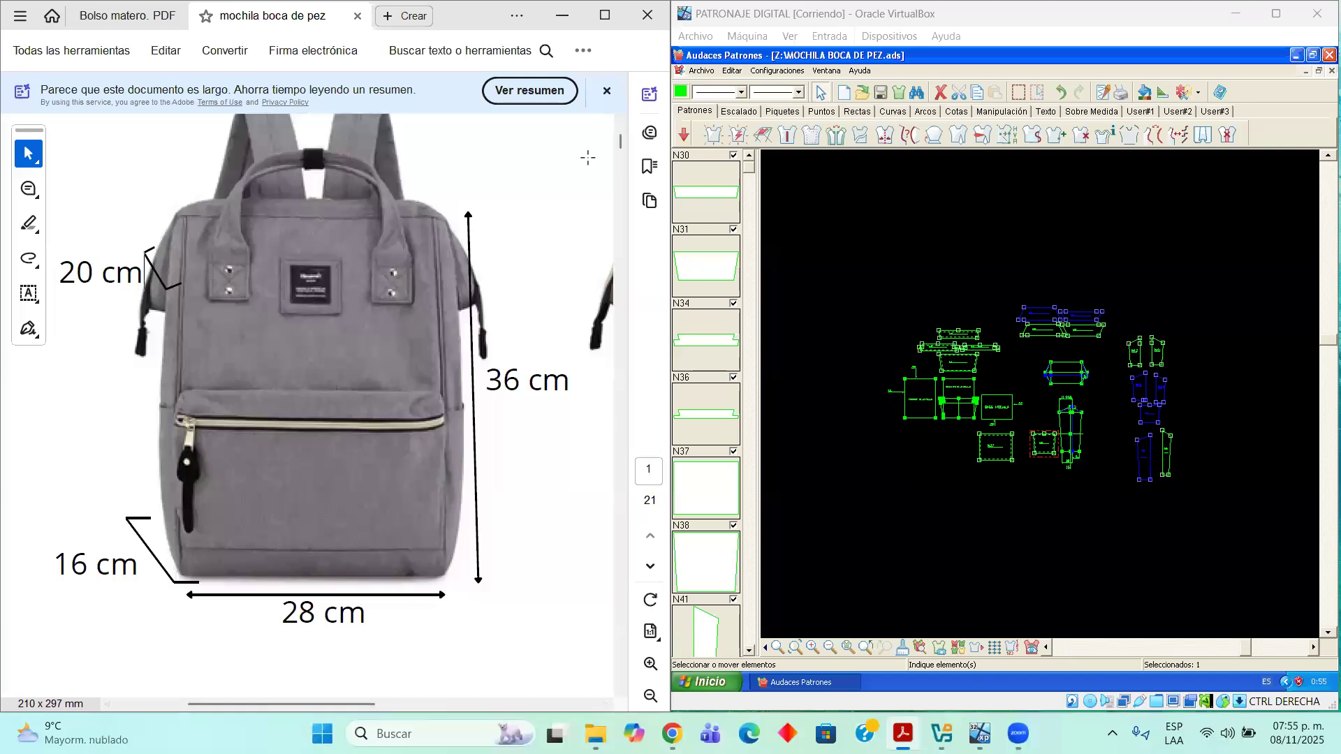
pyautogui.click(621, 123)
pyautogui.click(621, 693)
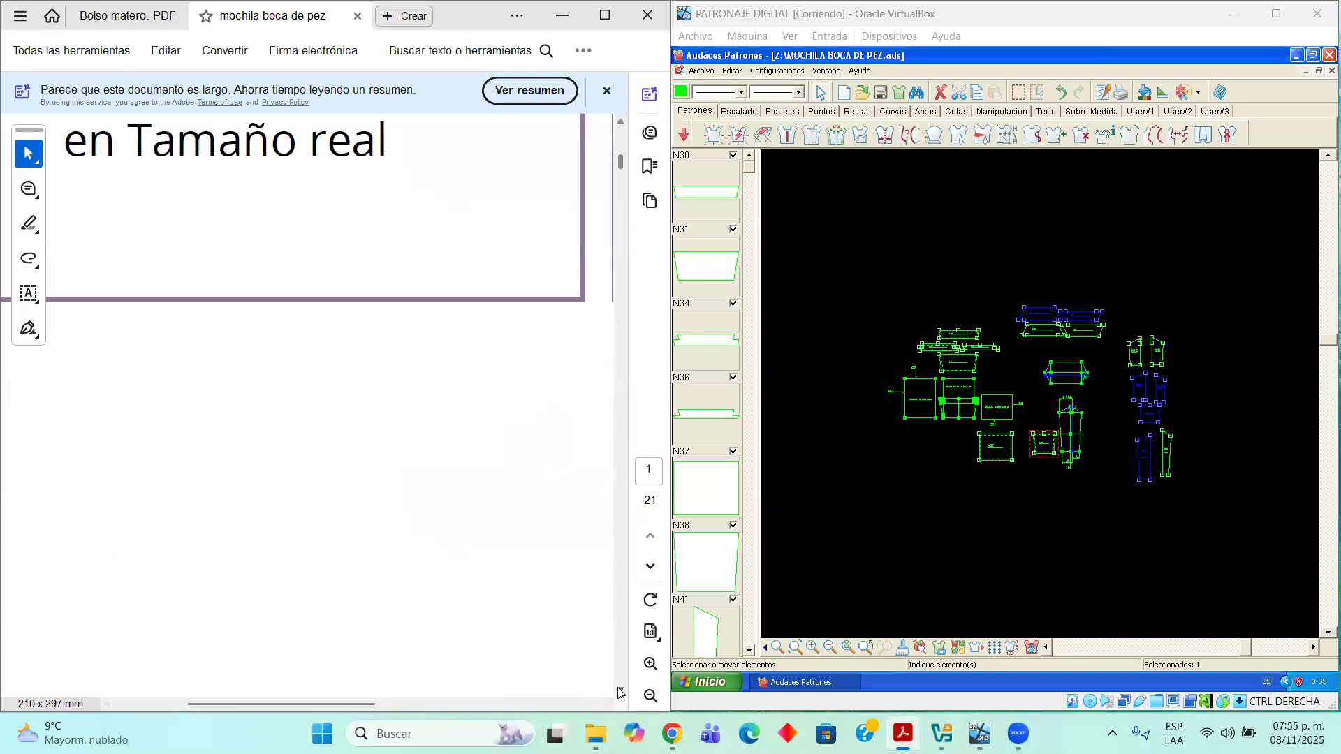
pyautogui.click(621, 126)
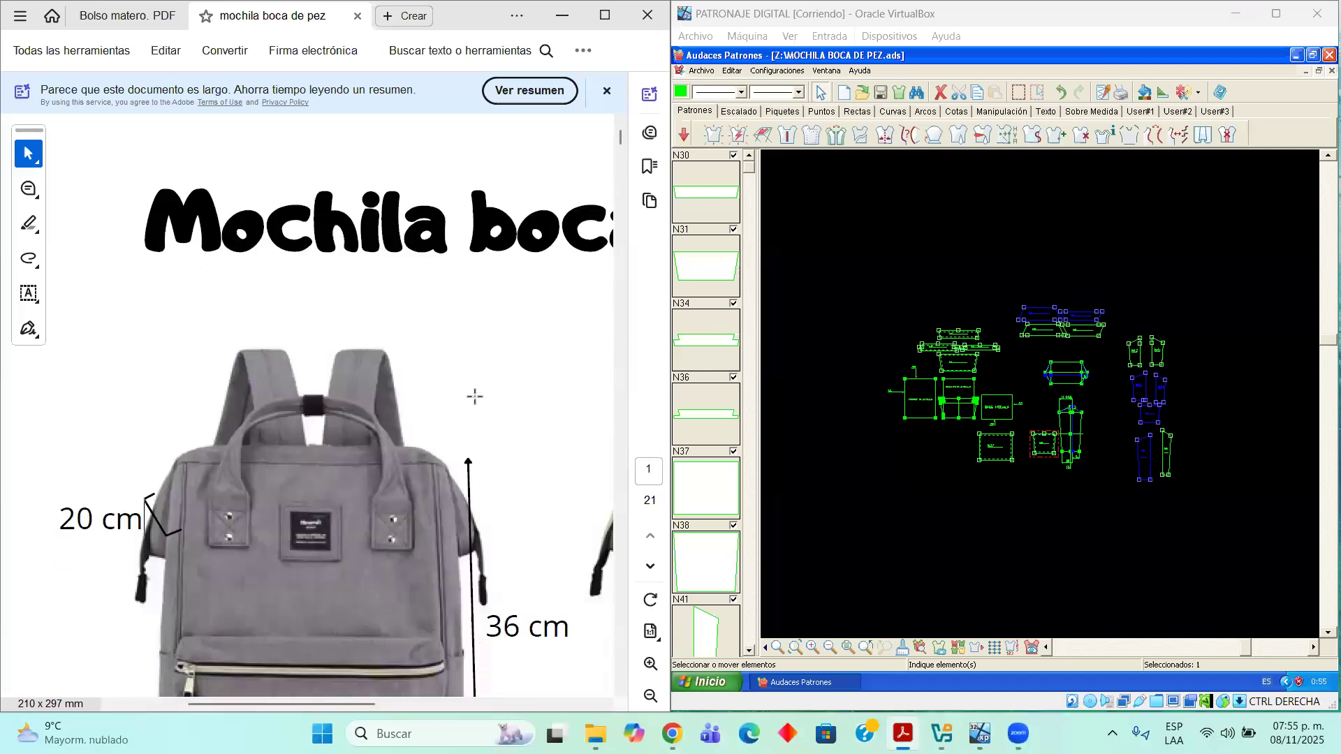
pyautogui.scroll(-3, 475, 396)
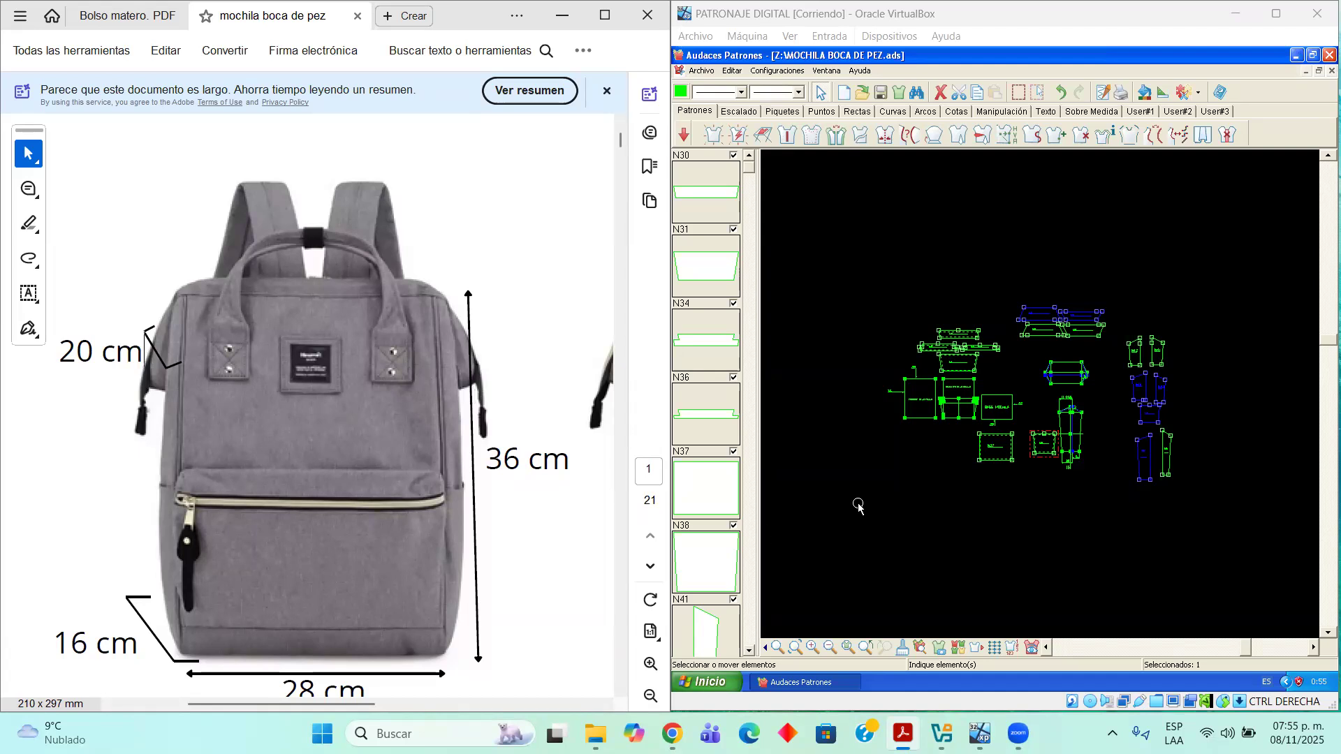
# Deselect the N38 piece and examine the POSTERIOR and DELANTERA DE LA MOCHILA drafts against the backpack photo
pyautogui.click(1025, 493)
pyautogui.scroll(1, 1028, 494)
pyautogui.scroll(1, 1027, 494)
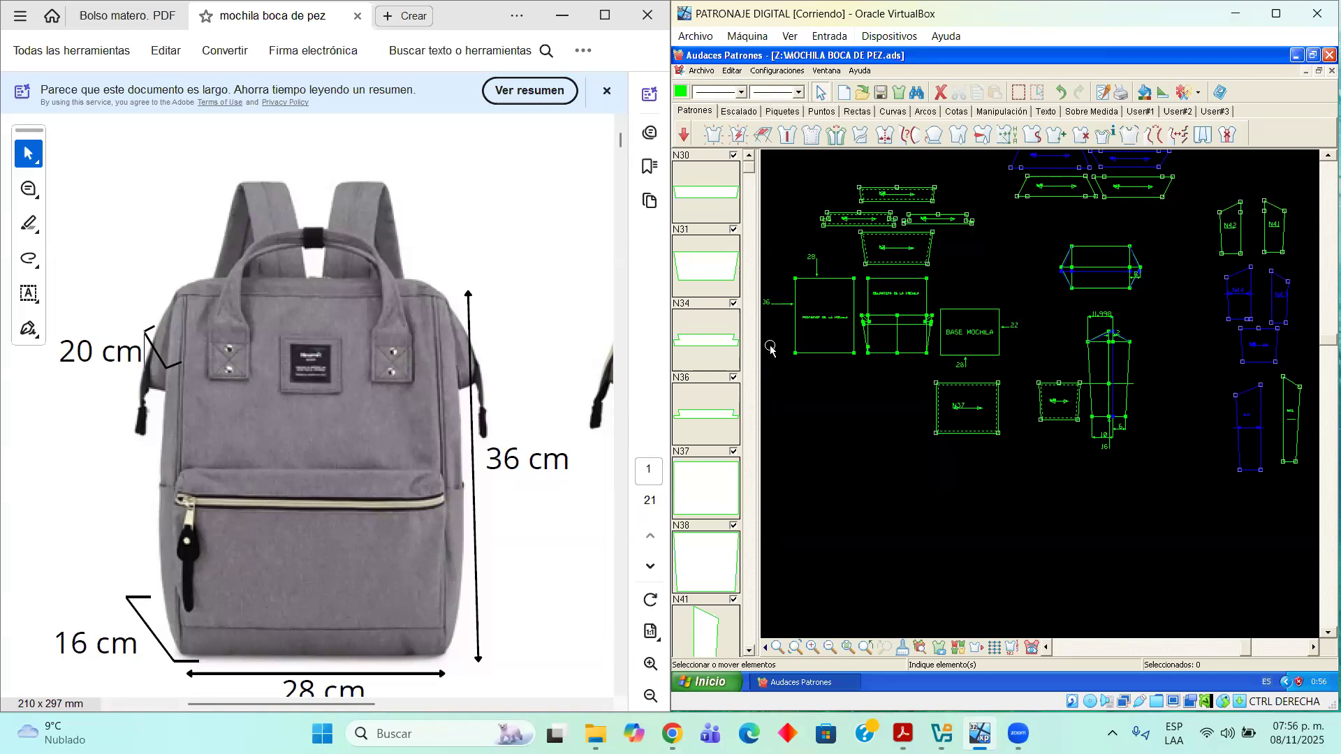
pyautogui.scroll(2, 820, 333)
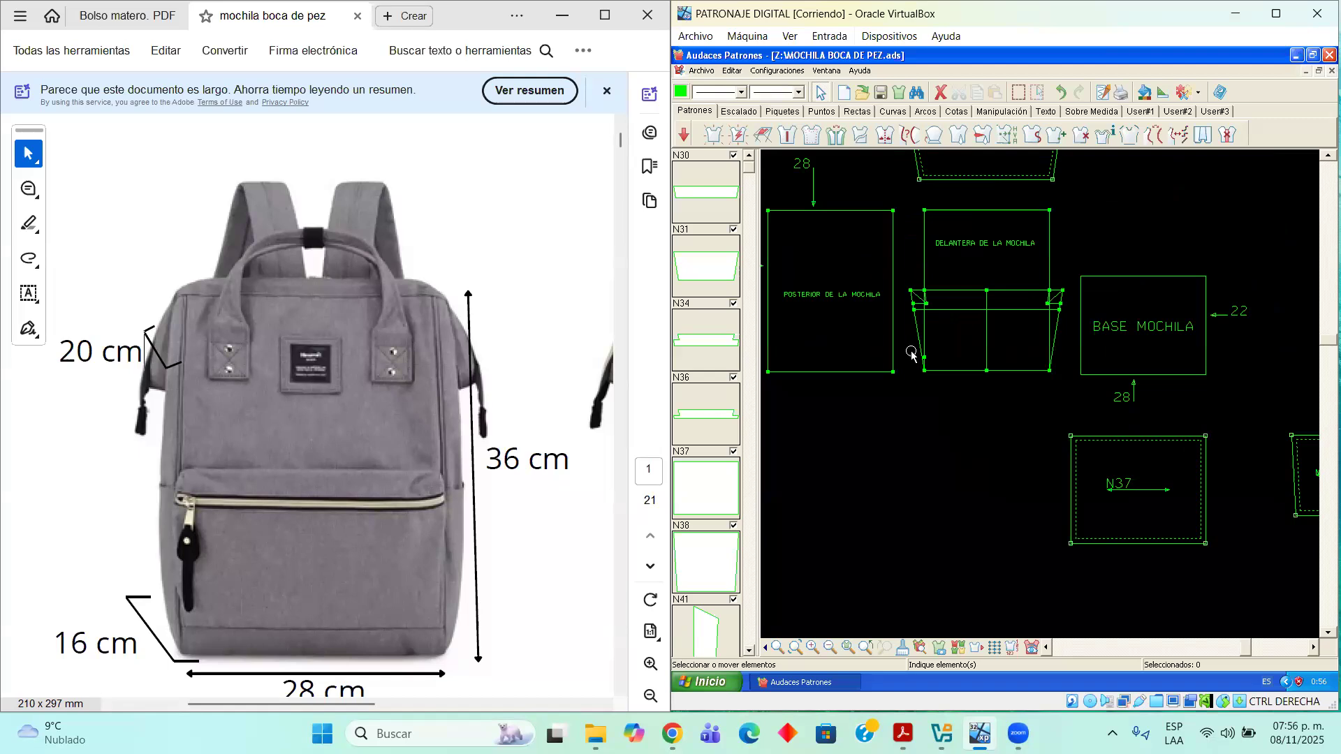
pyautogui.click(1045, 648)
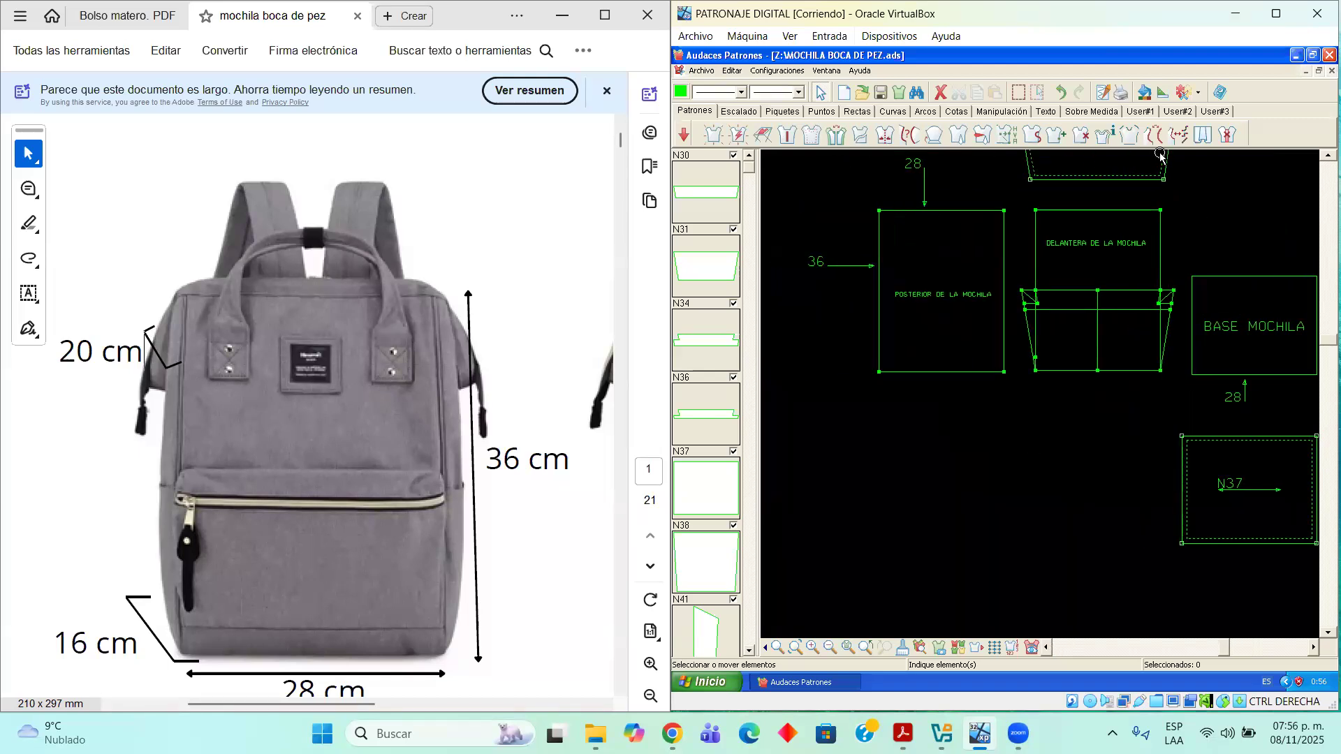
pyautogui.click(1327, 155)
pyautogui.click(1327, 155)
pyautogui.click(1327, 156)
pyautogui.click(1327, 156)
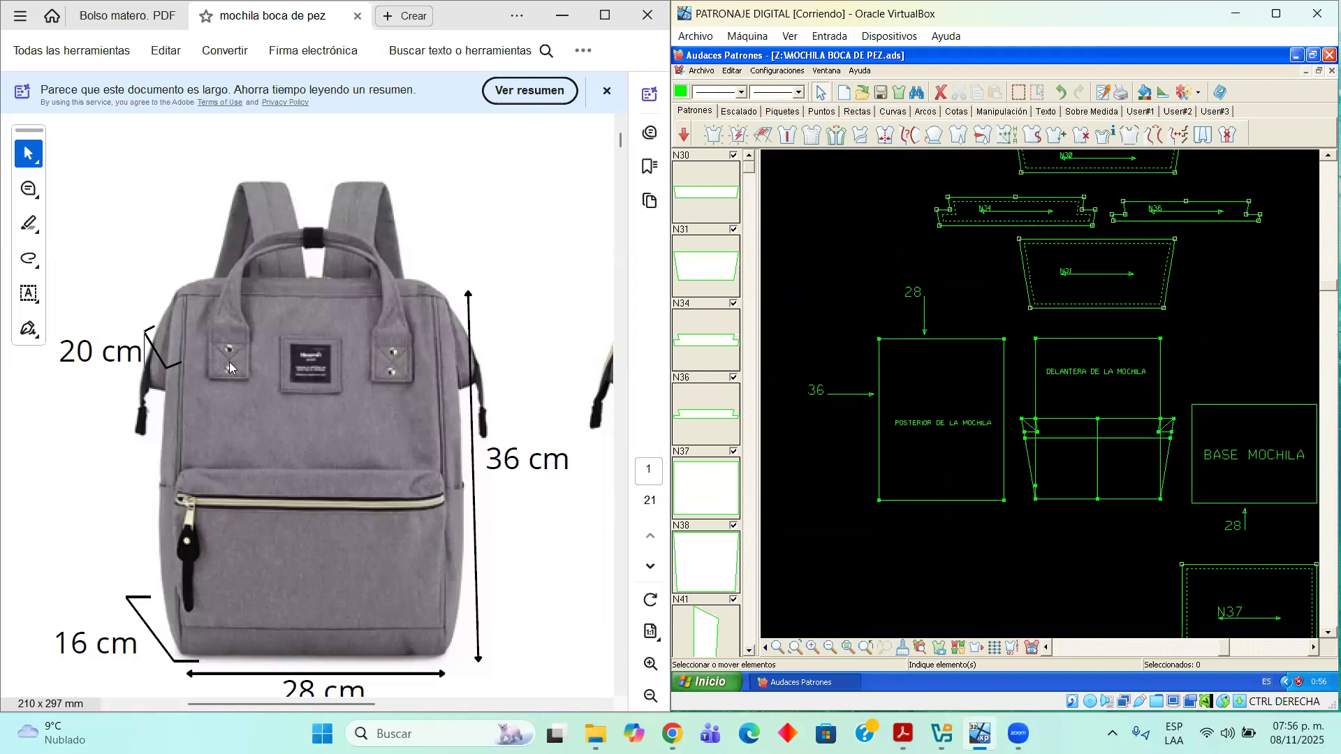
pyautogui.scroll(1, 975, 423)
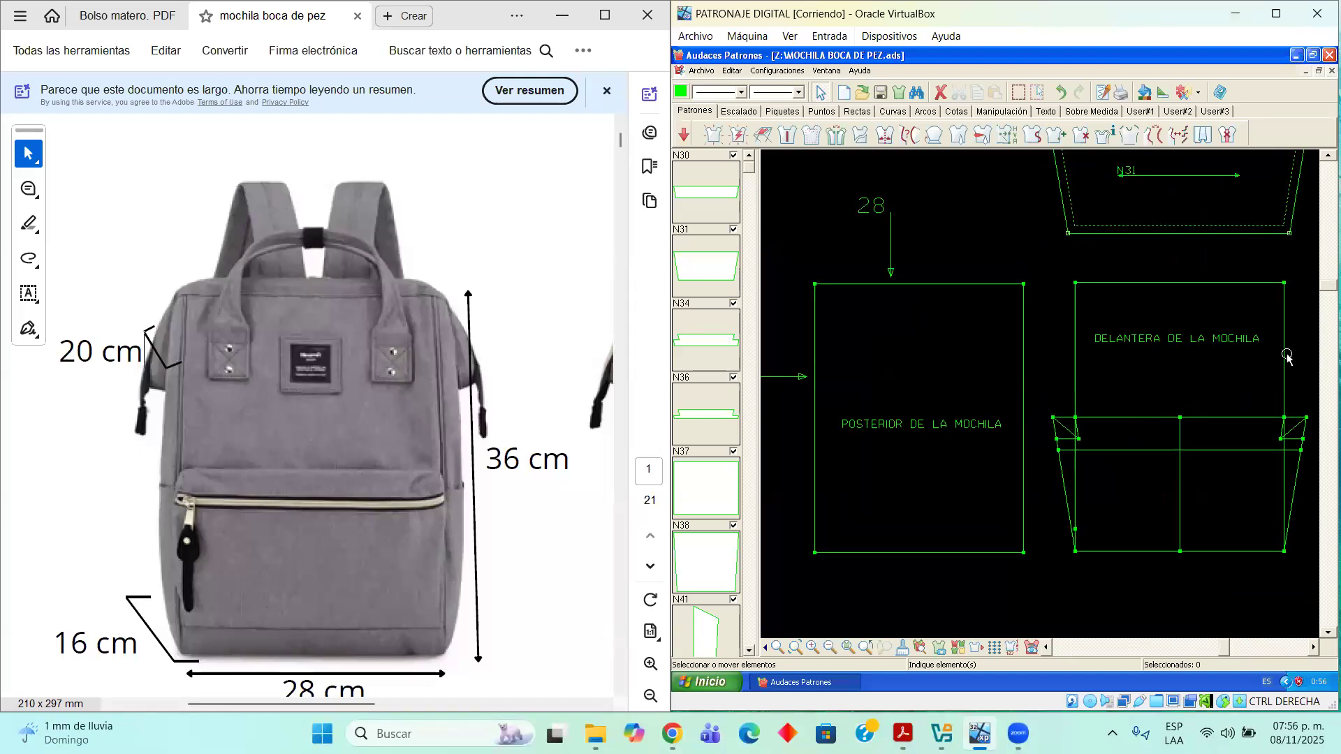
# Place a point by coordinates at the midpoint of the upper edge of the DELANTERA DE LA MOCHILA draft
pyautogui.click(1311, 647)
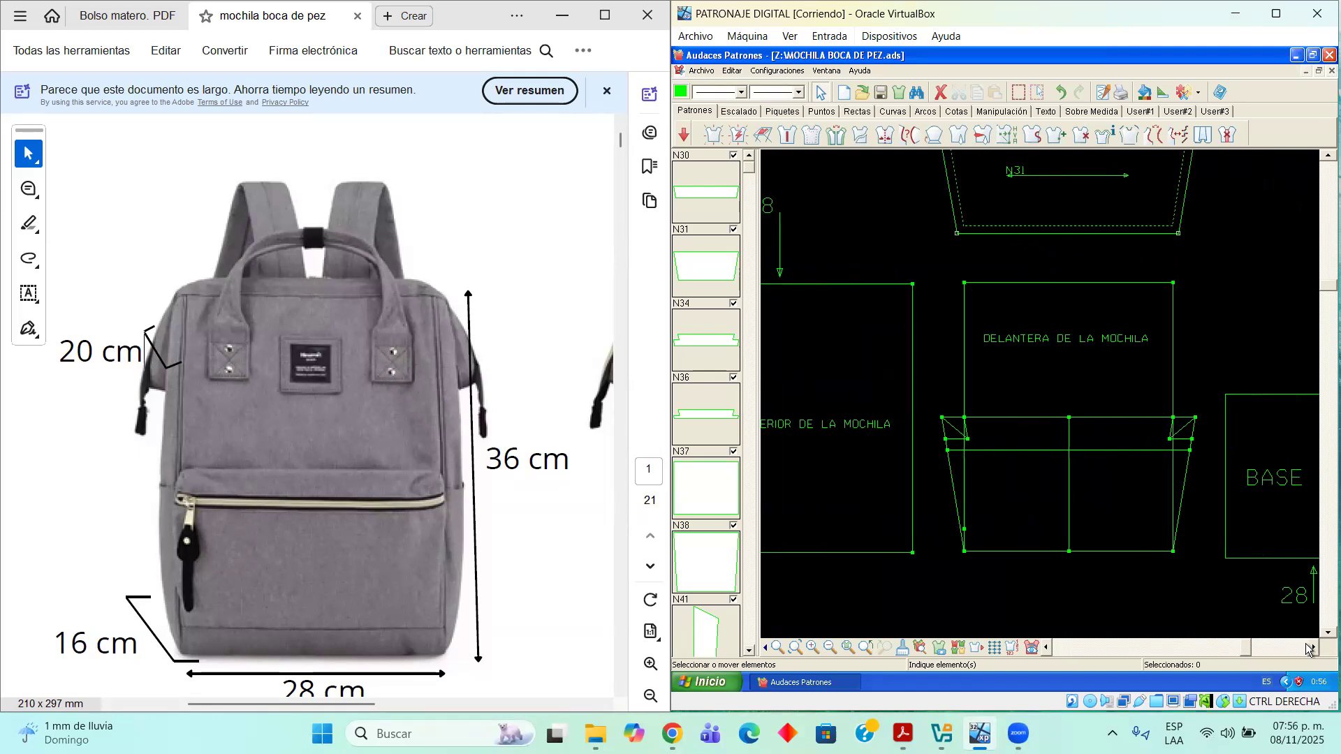
pyautogui.click(1308, 649)
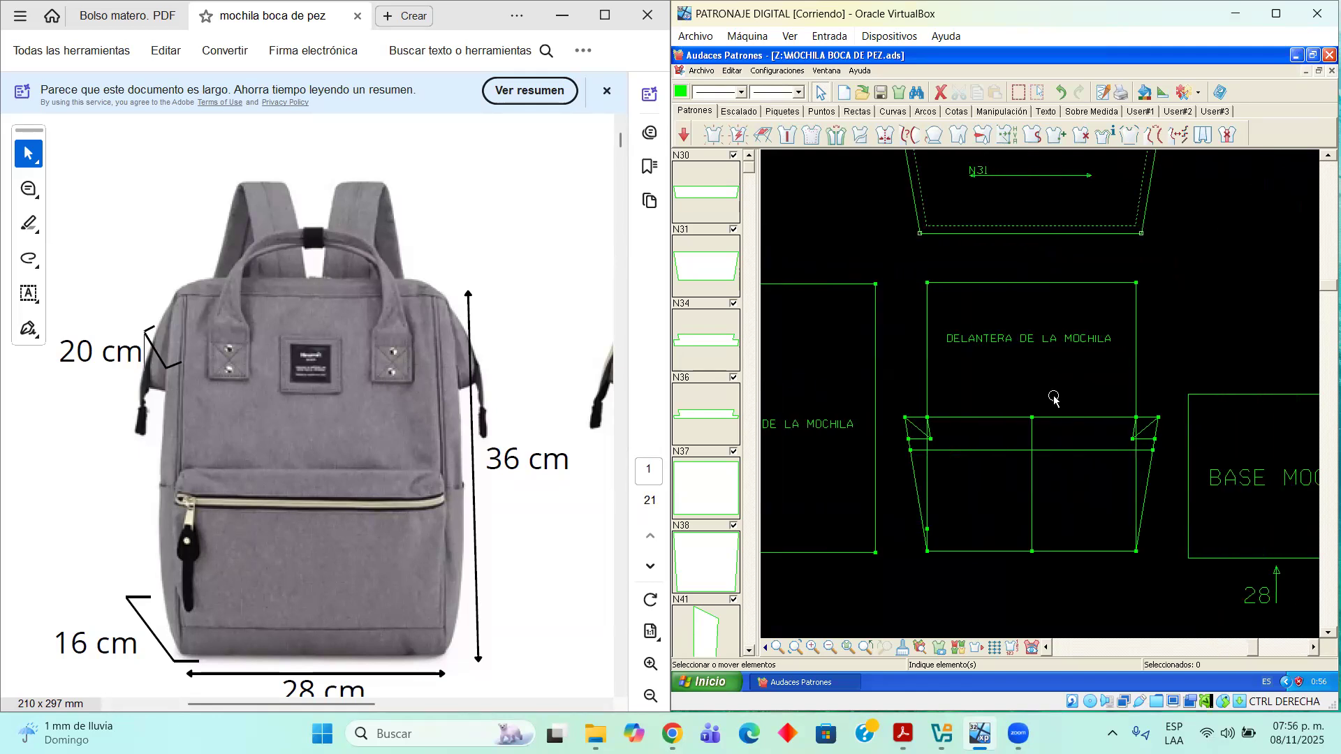
pyautogui.scroll(1, 1028, 278)
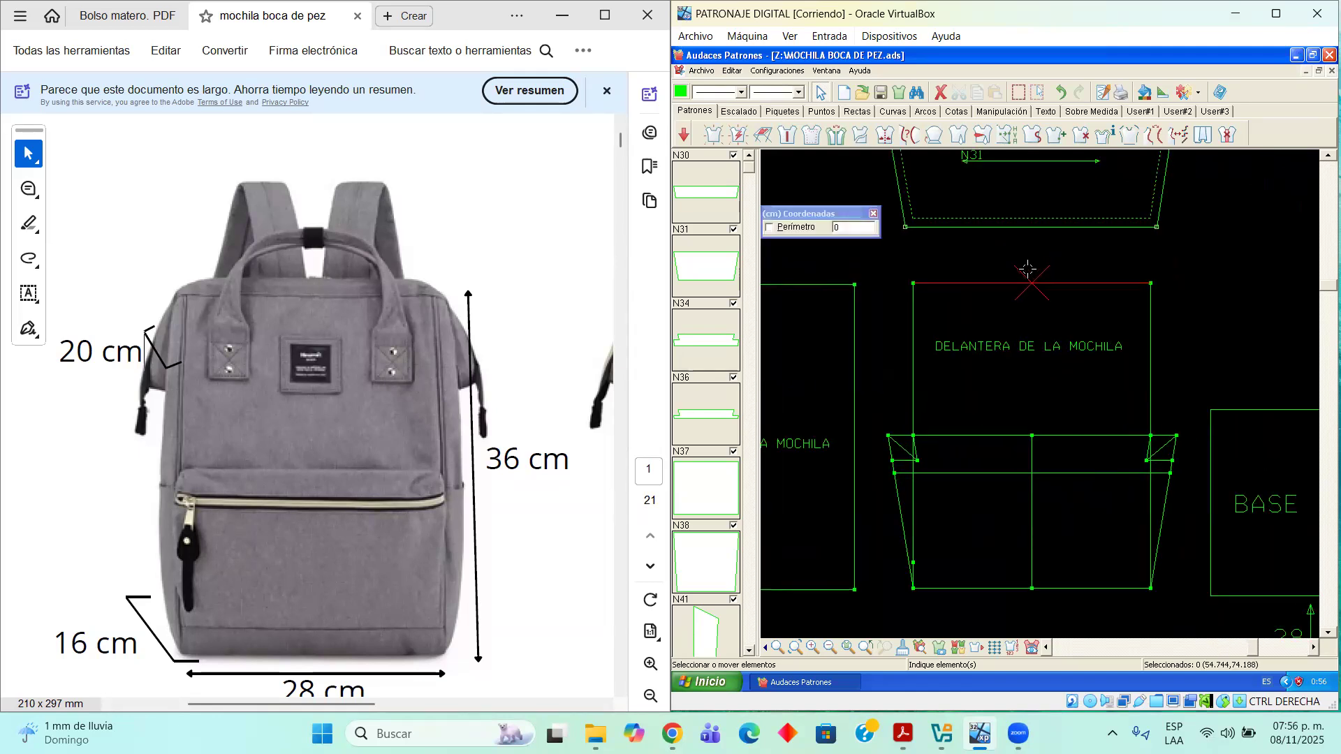
pyautogui.click(1028, 271)
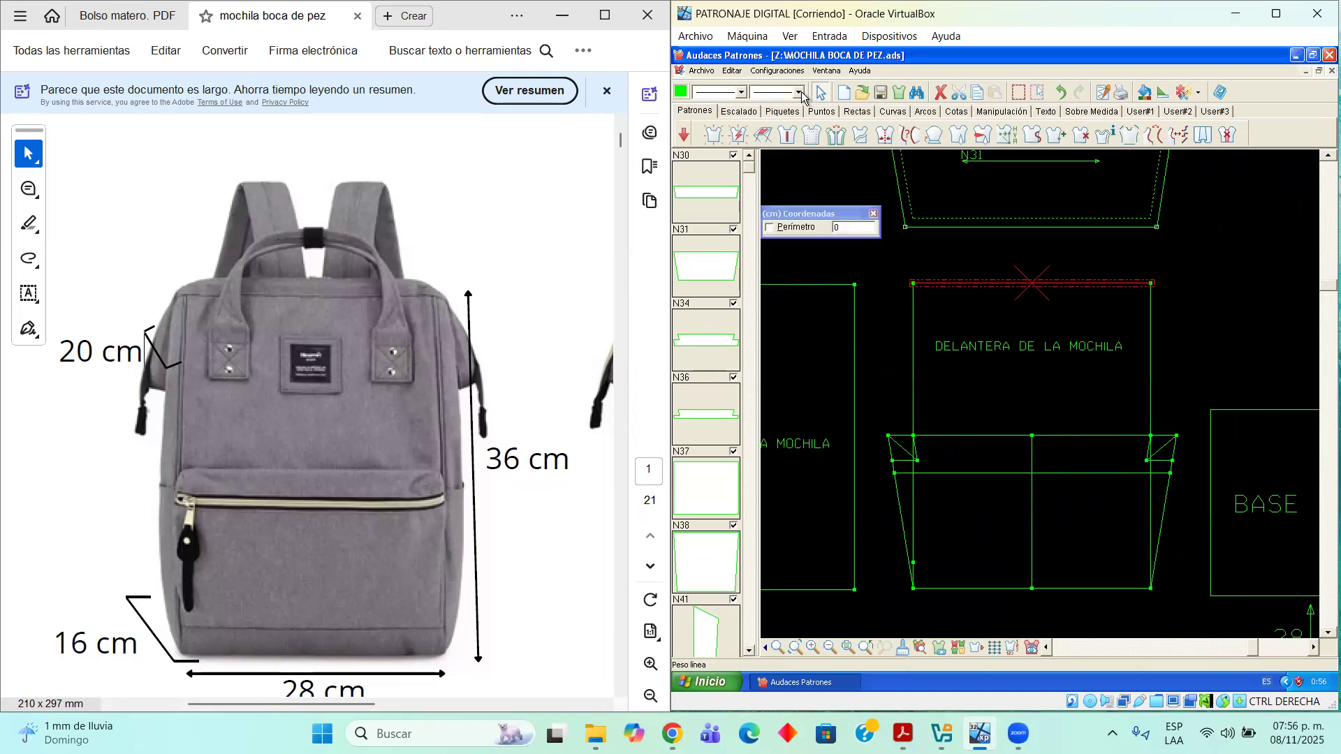
pyautogui.click(823, 112)
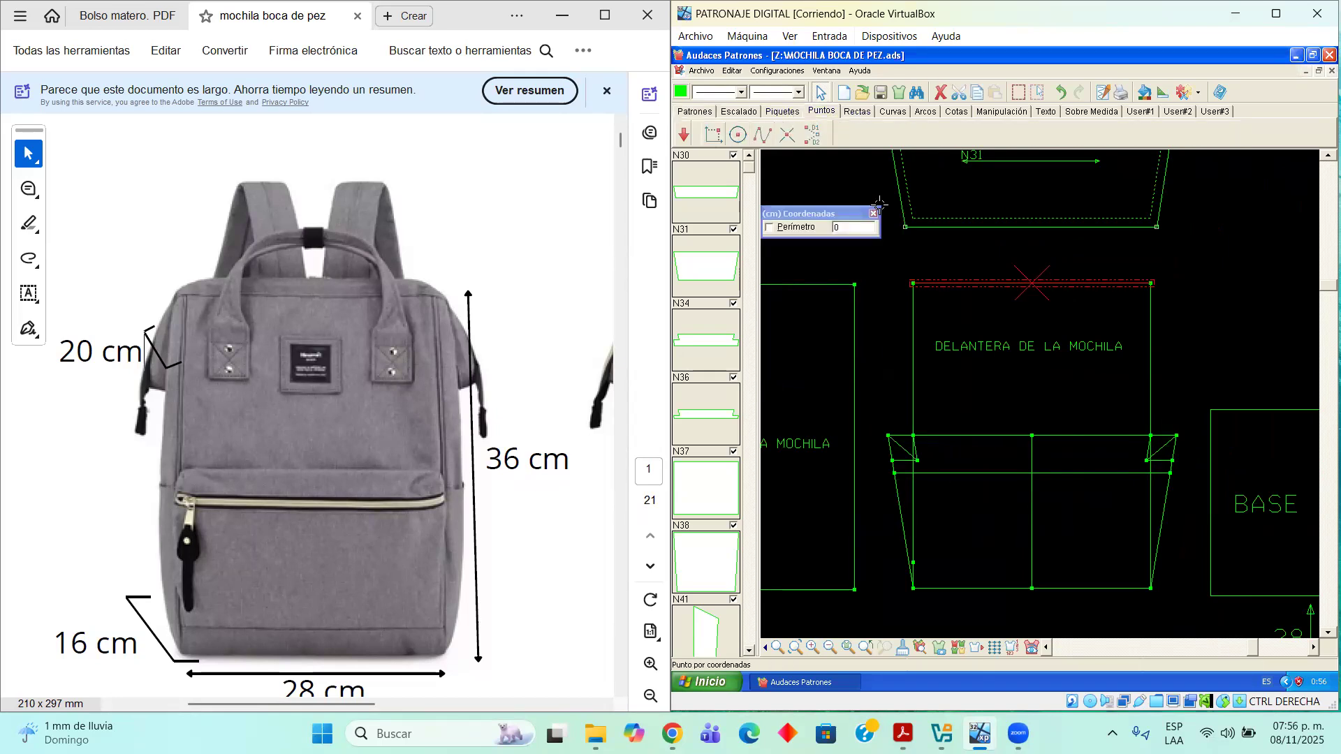
pyautogui.click(1032, 283)
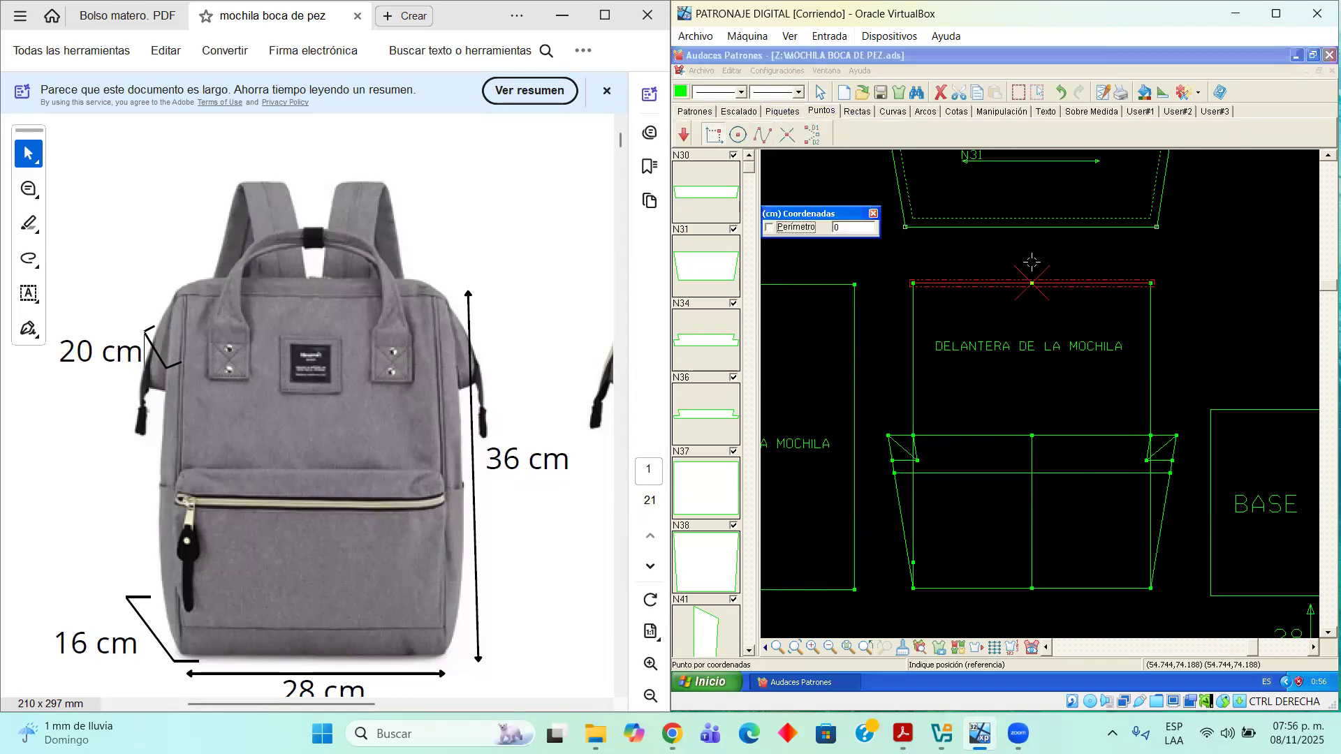
pyautogui.click(1077, 312)
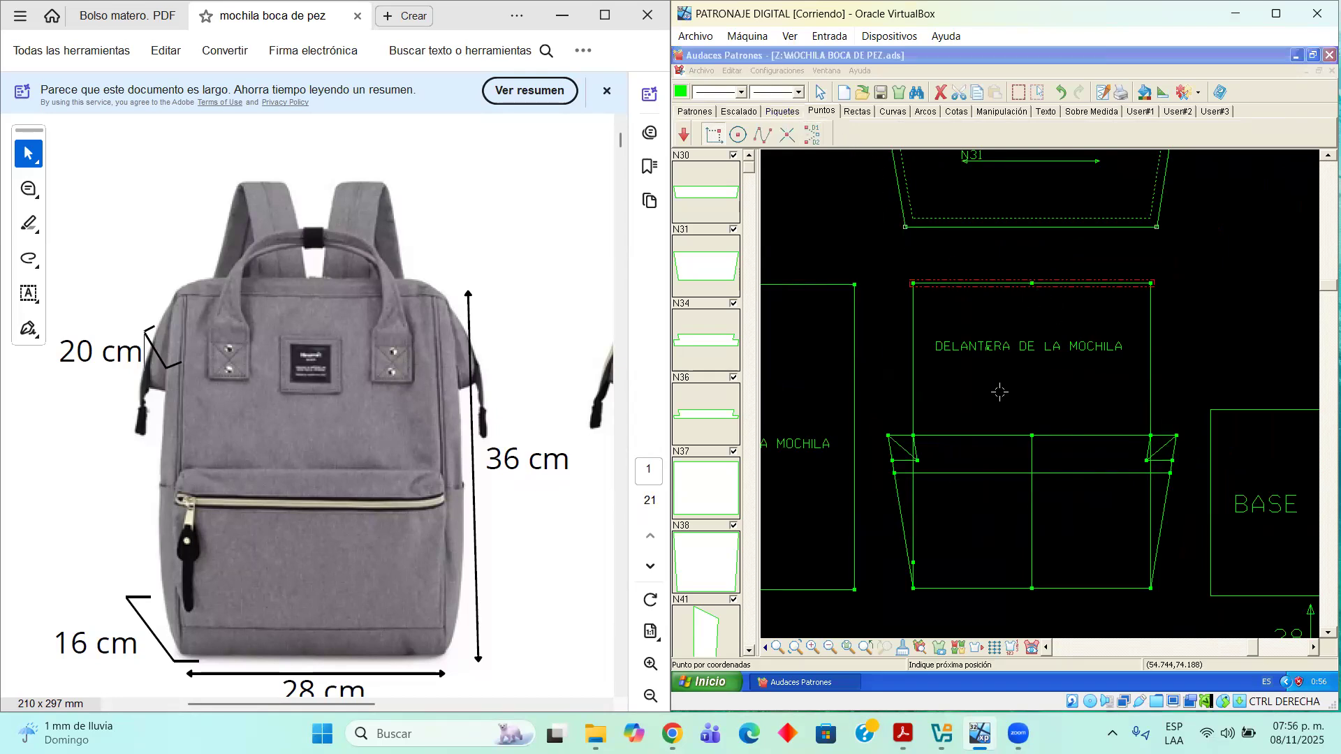
# Draw a straight vertical line from the pocket line's midpoint to the upper edge's midpoint on the DELANTERA DE LA MOCHILA draft
pyautogui.click(846, 112)
pyautogui.click(1034, 435)
pyautogui.click(1034, 283)
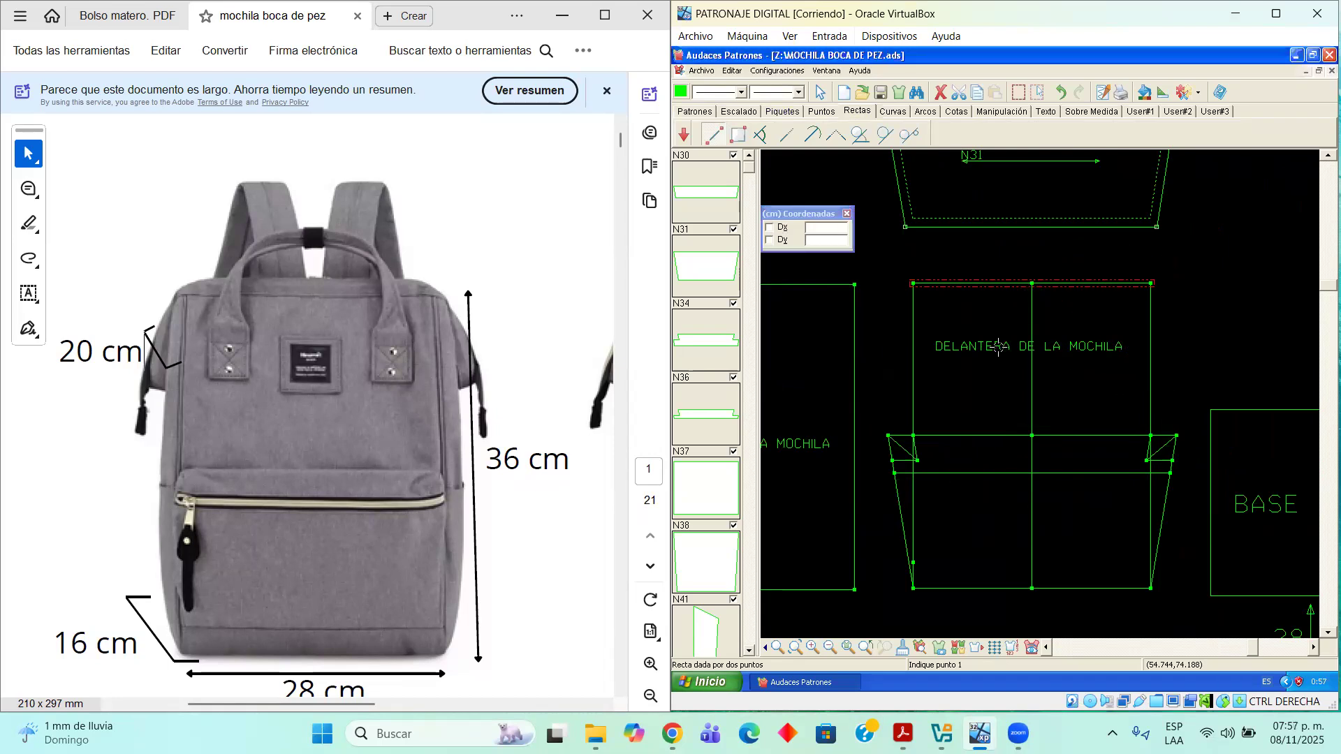
pyautogui.moveTo(822, 214); pyautogui.dragTo(832, 263)
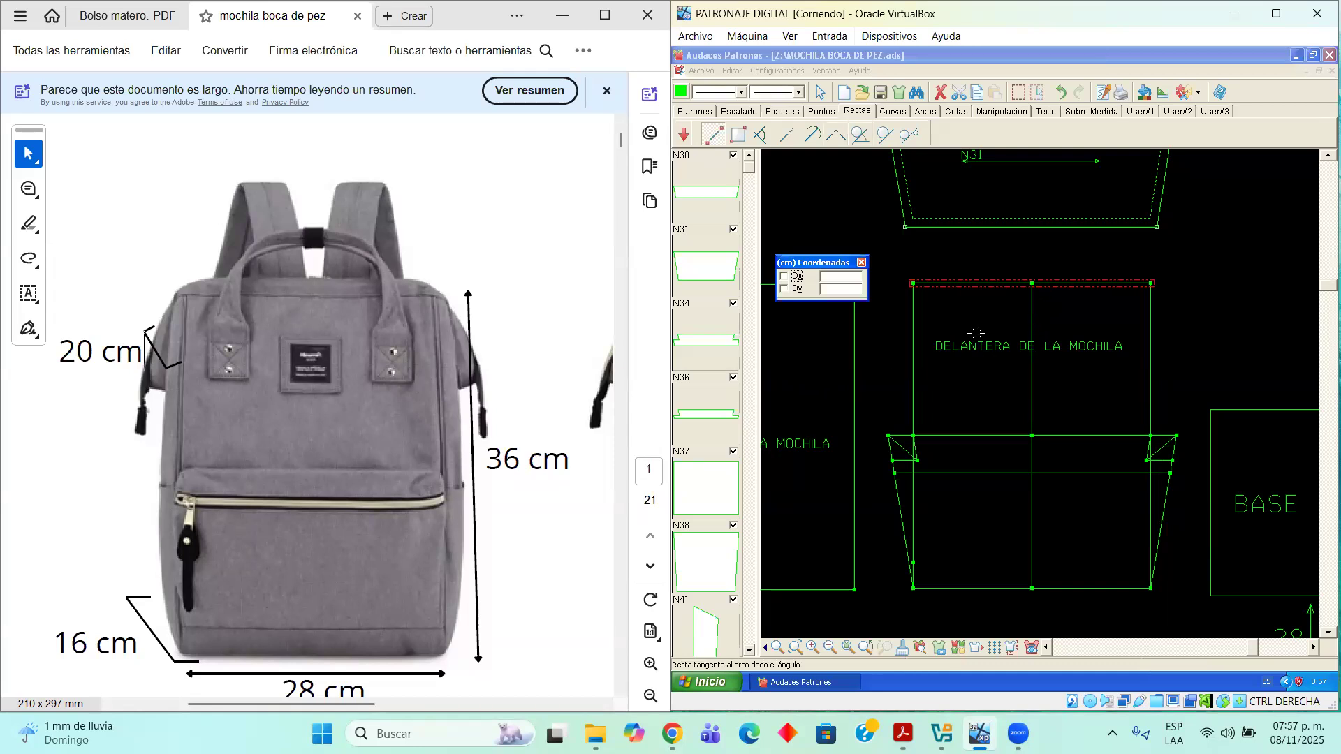
# Place a point by coordinates at the midpoint of the vertical centre line between the pocket line and the upper edge
pyautogui.click(1037, 361)
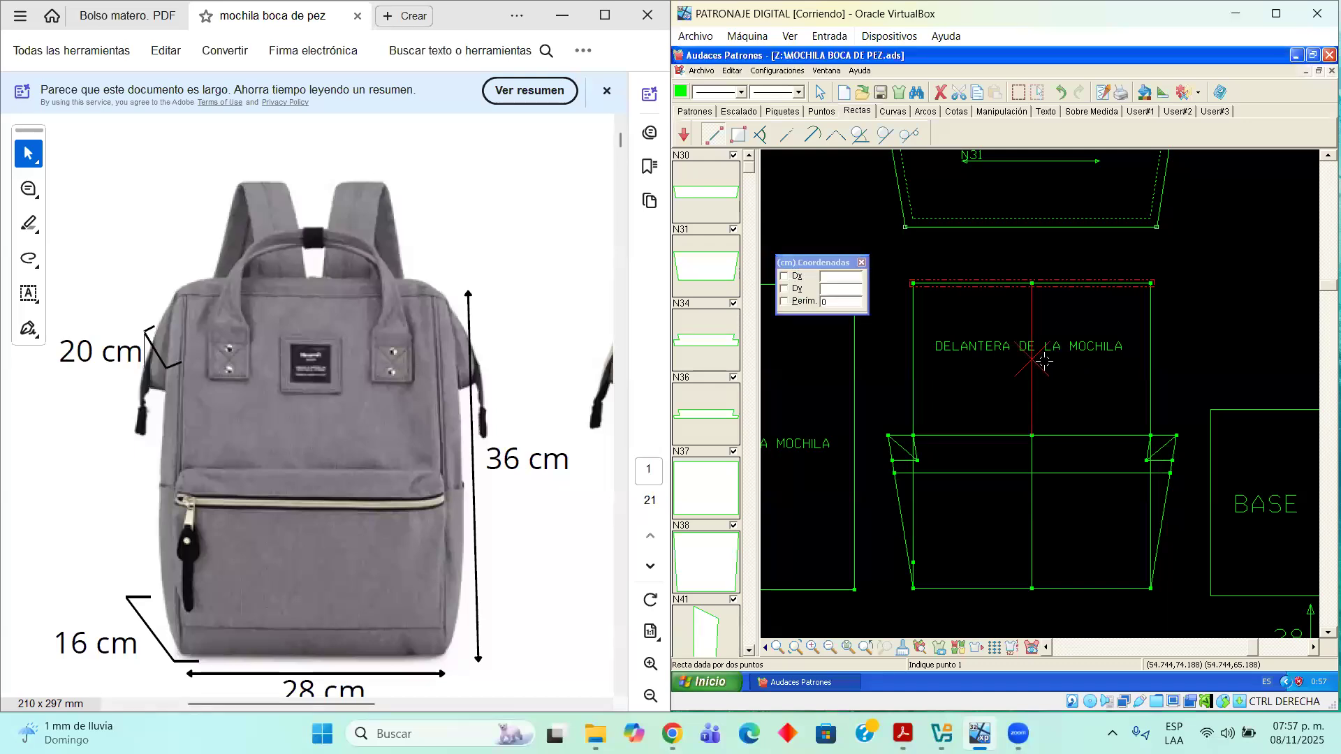
pyautogui.click(1043, 360)
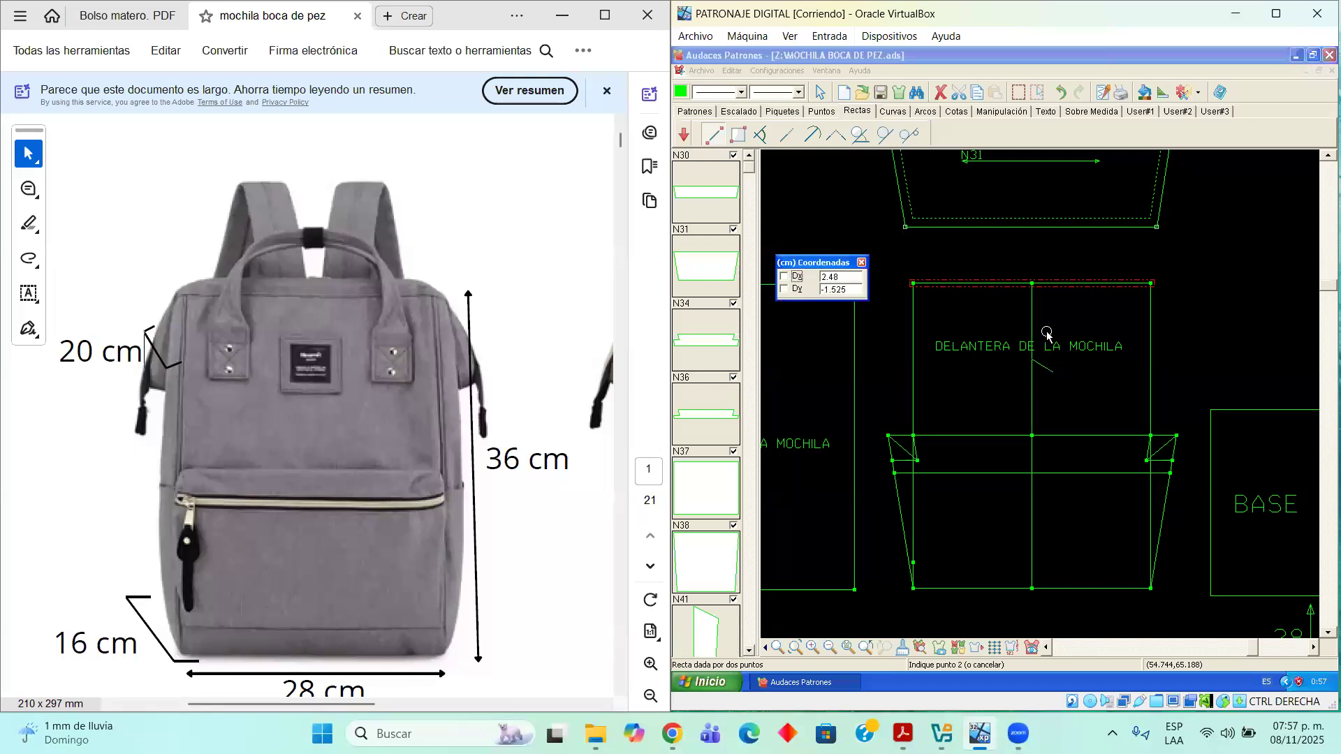
pyautogui.click(821, 112)
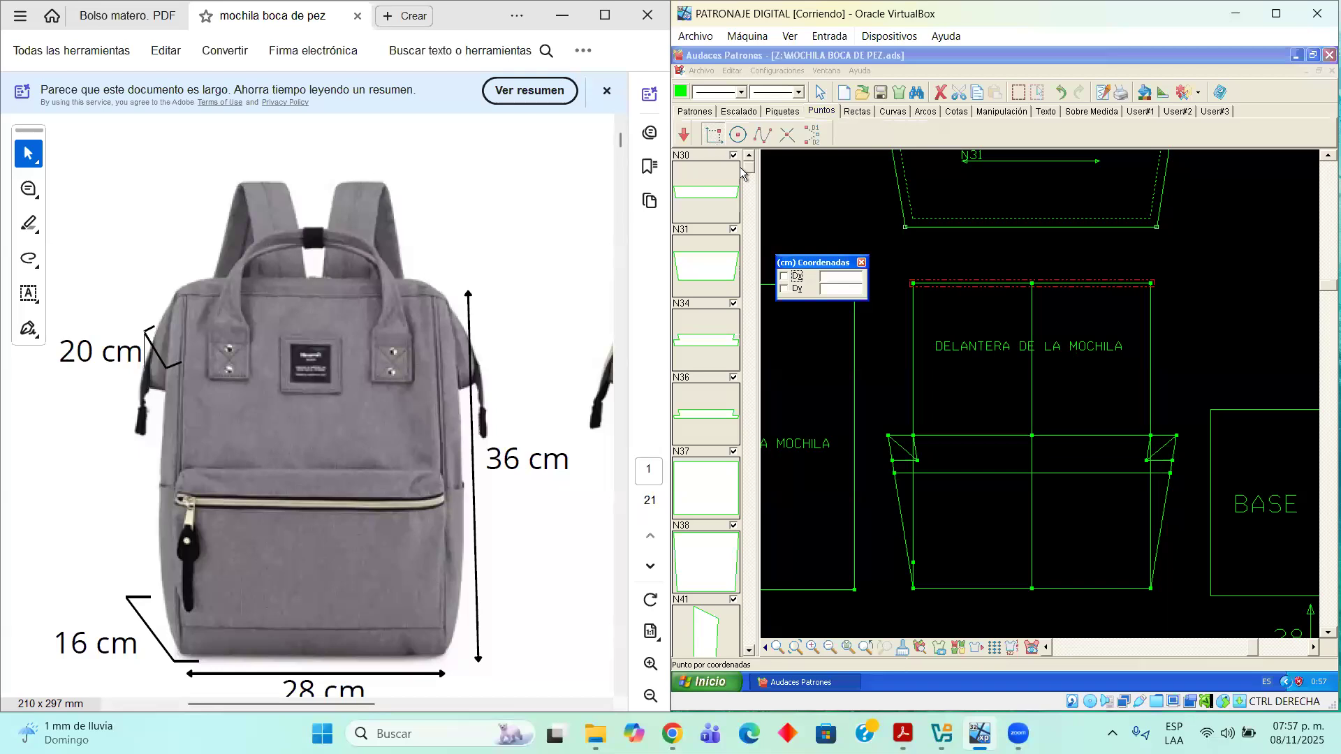
pyautogui.click(1032, 359)
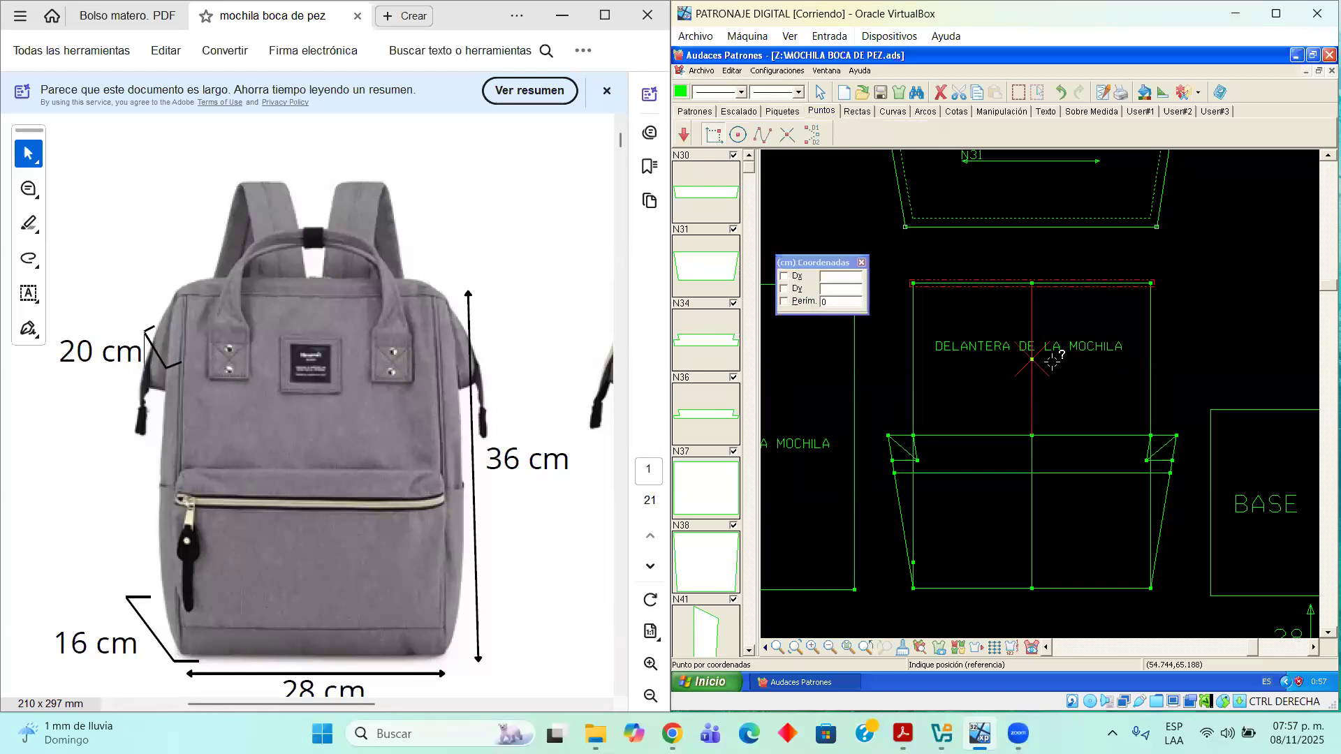
pyautogui.click(1053, 361)
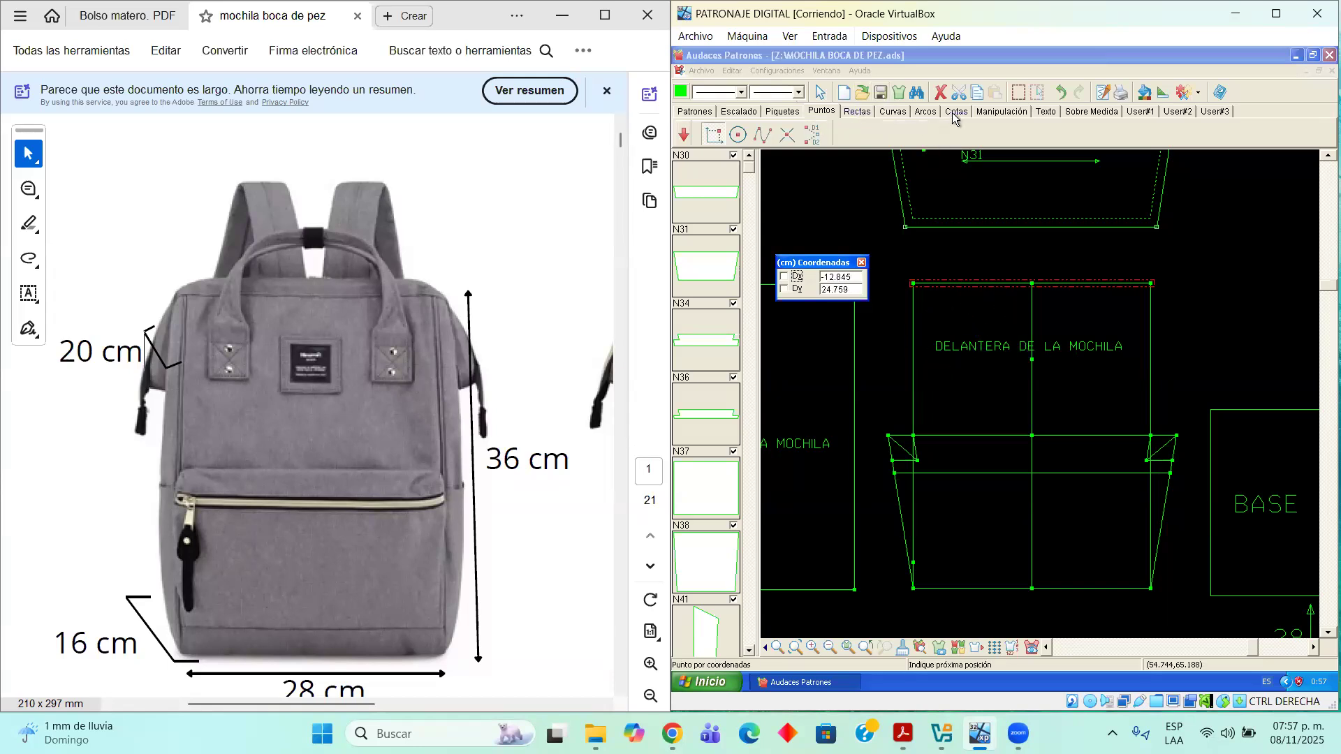
# Draw a horizontal line from the centre line's midpoint 10 cm toward the right edge of the front draft
pyautogui.click(753, 113)
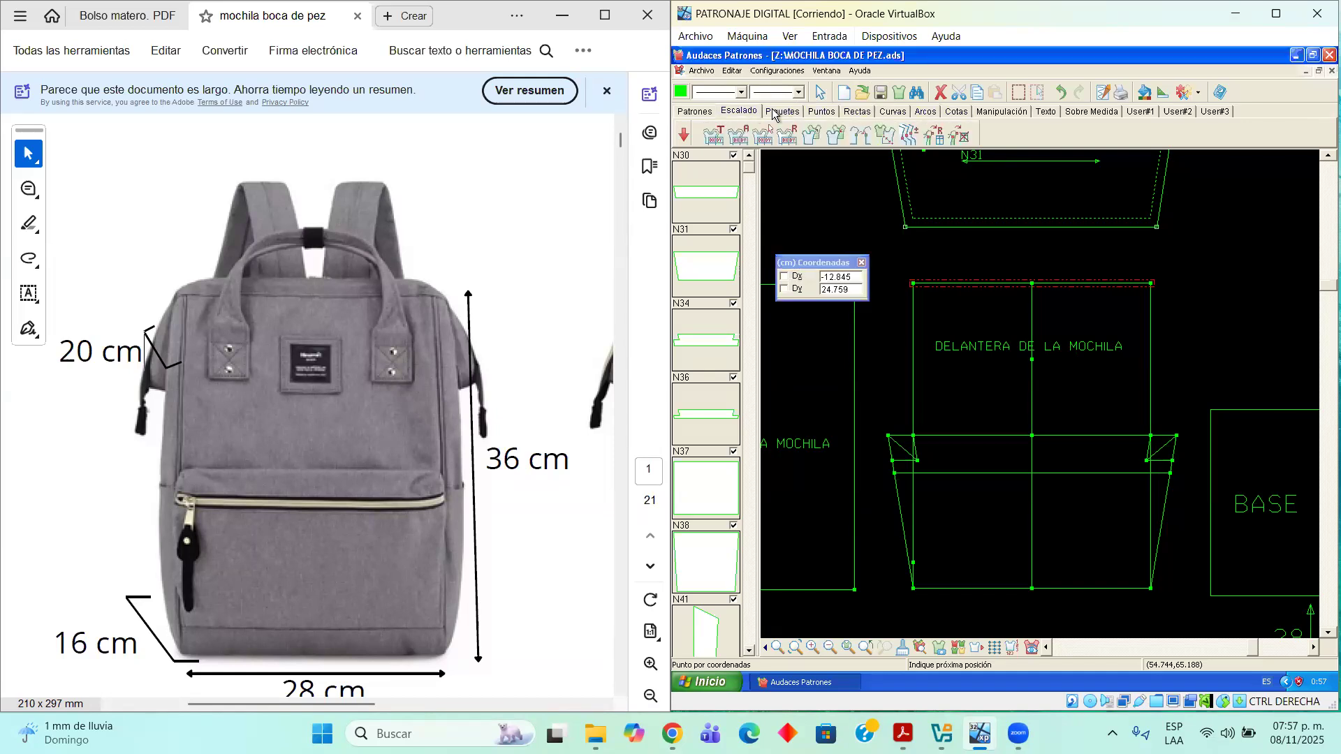
pyautogui.click(707, 114)
pyautogui.click(857, 113)
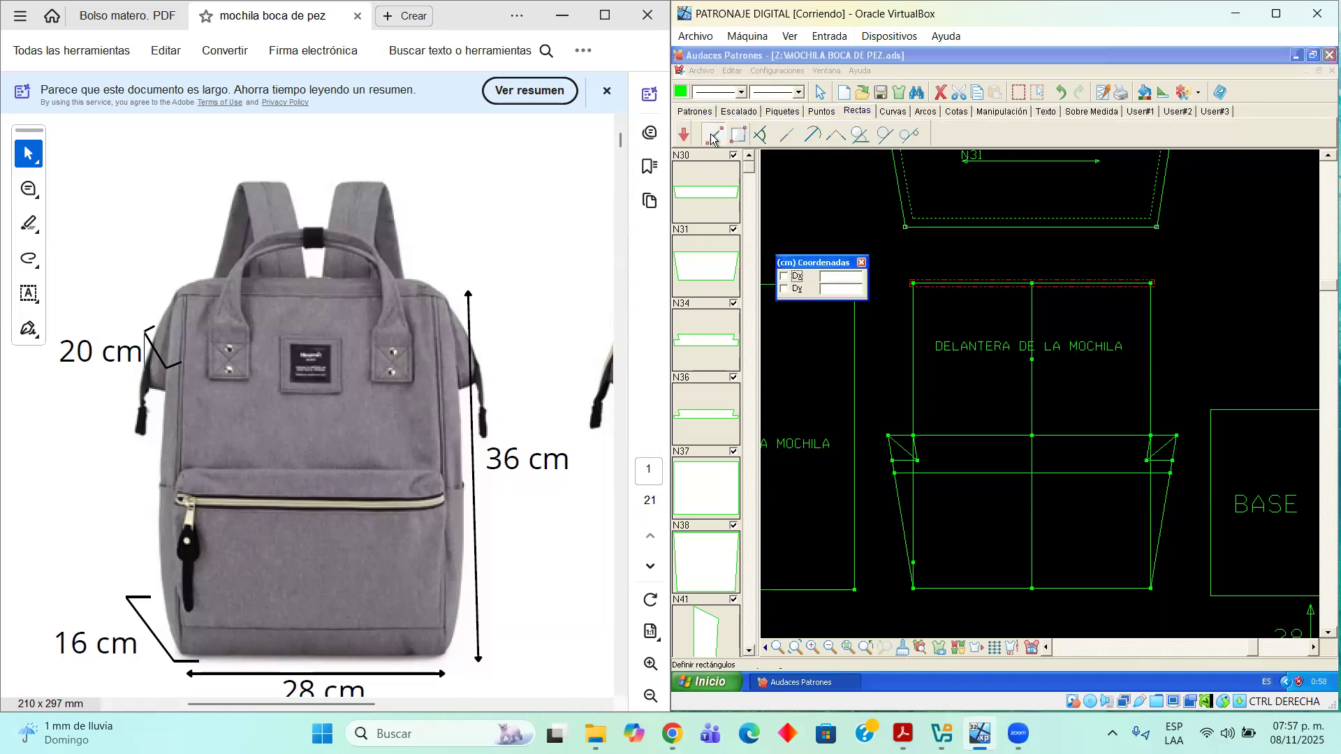
pyautogui.click(1032, 360)
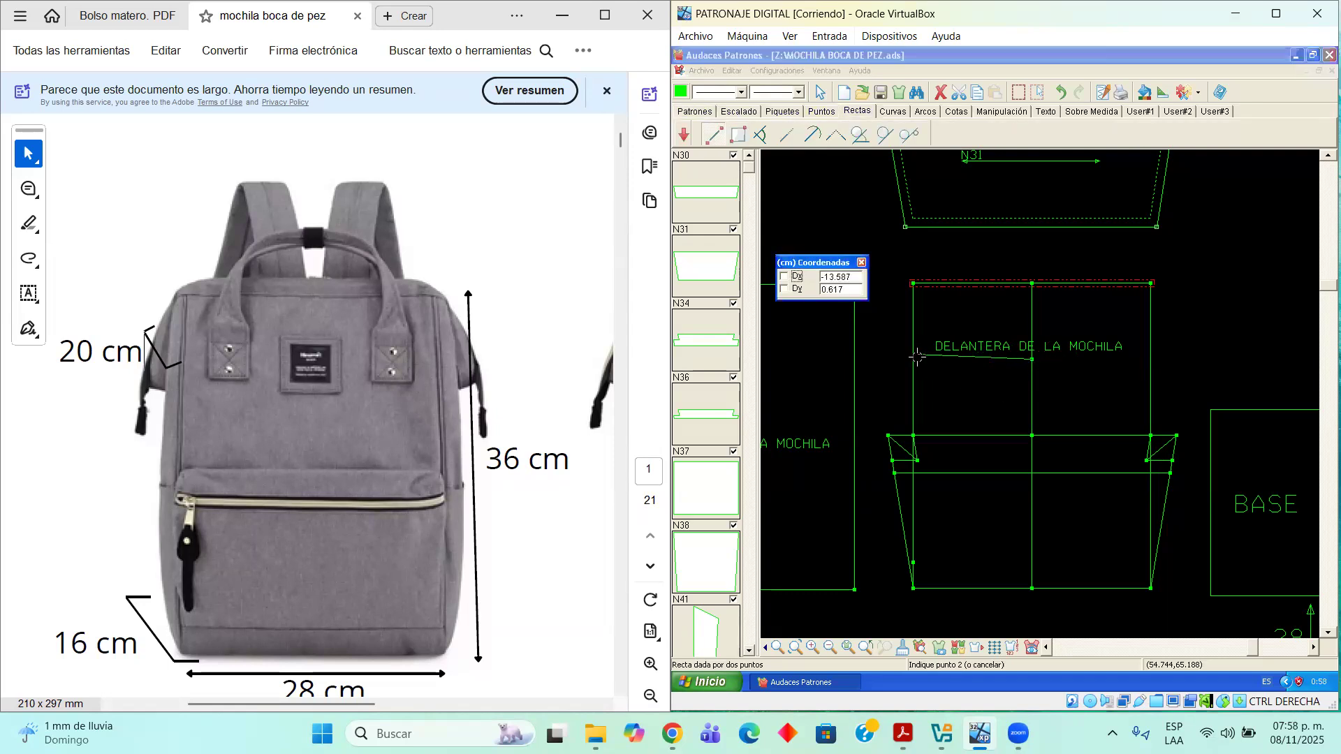
pyautogui.moveTo(836, 264); pyautogui.dragTo(773, 388)
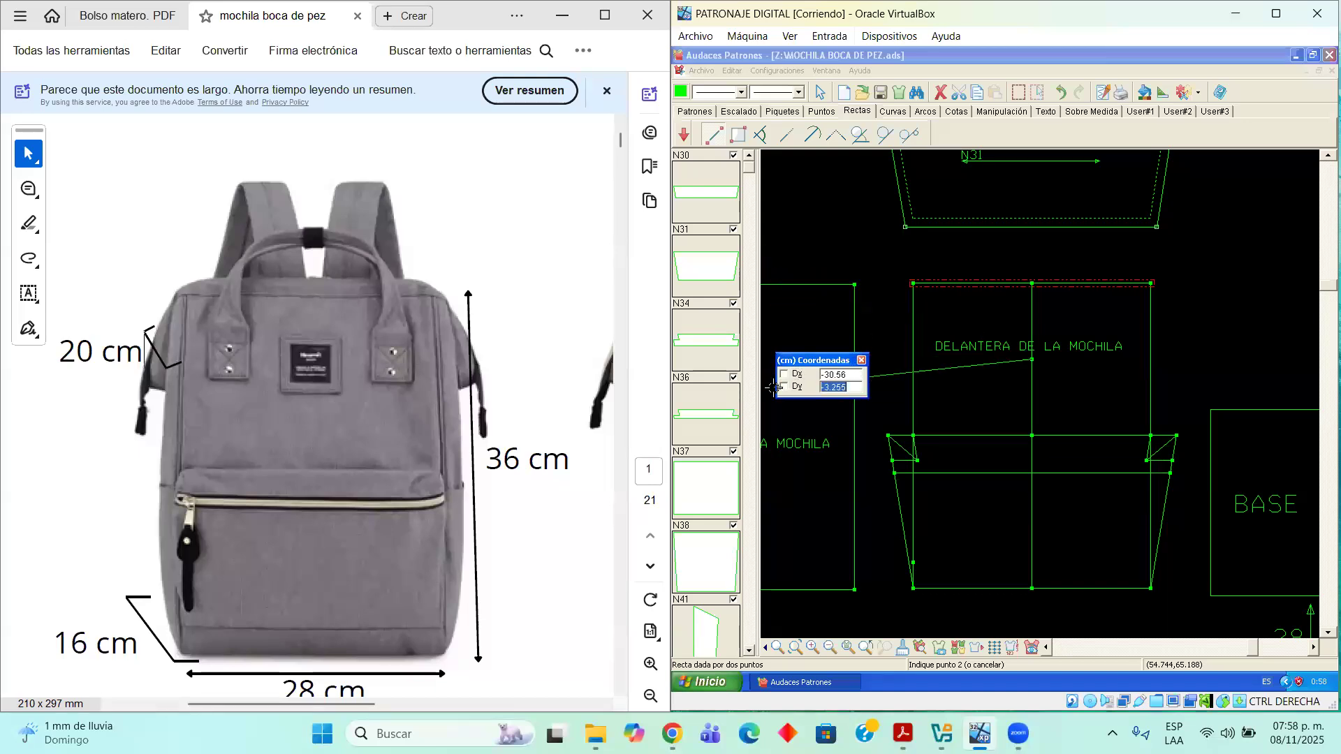
pyautogui.click(784, 386)
pyautogui.click(783, 374)
pyautogui.write('10')
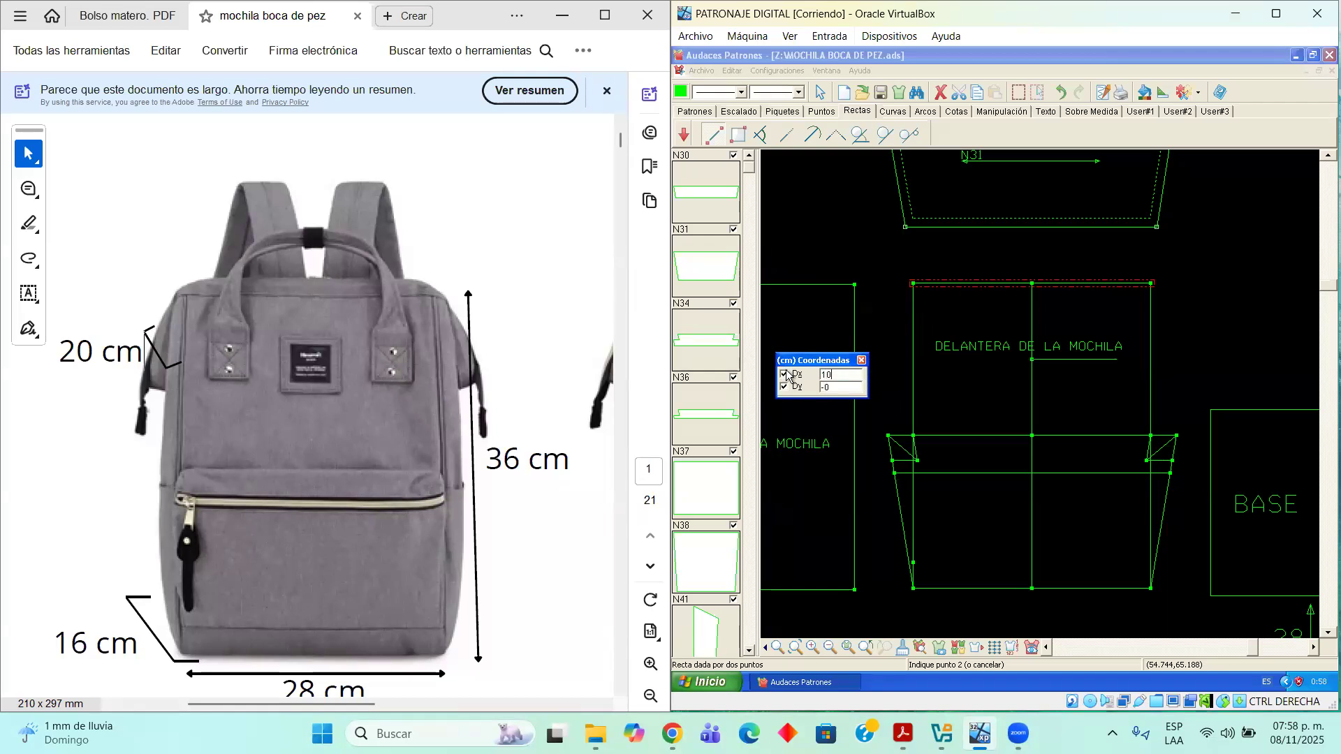
pyautogui.click(1115, 352)
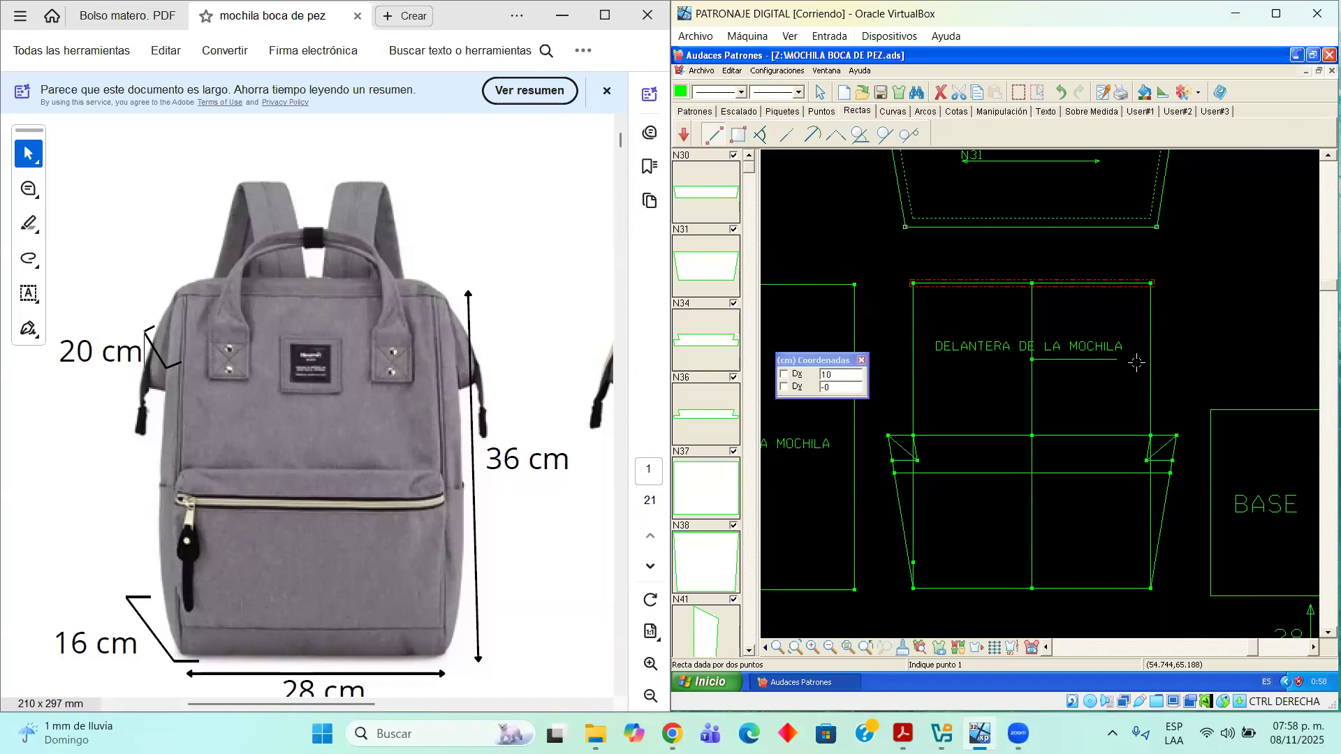
# Add a distance dimension between the centre line's midpoint and the upper edge of the front draft
pyautogui.scroll(2, 1136, 362)
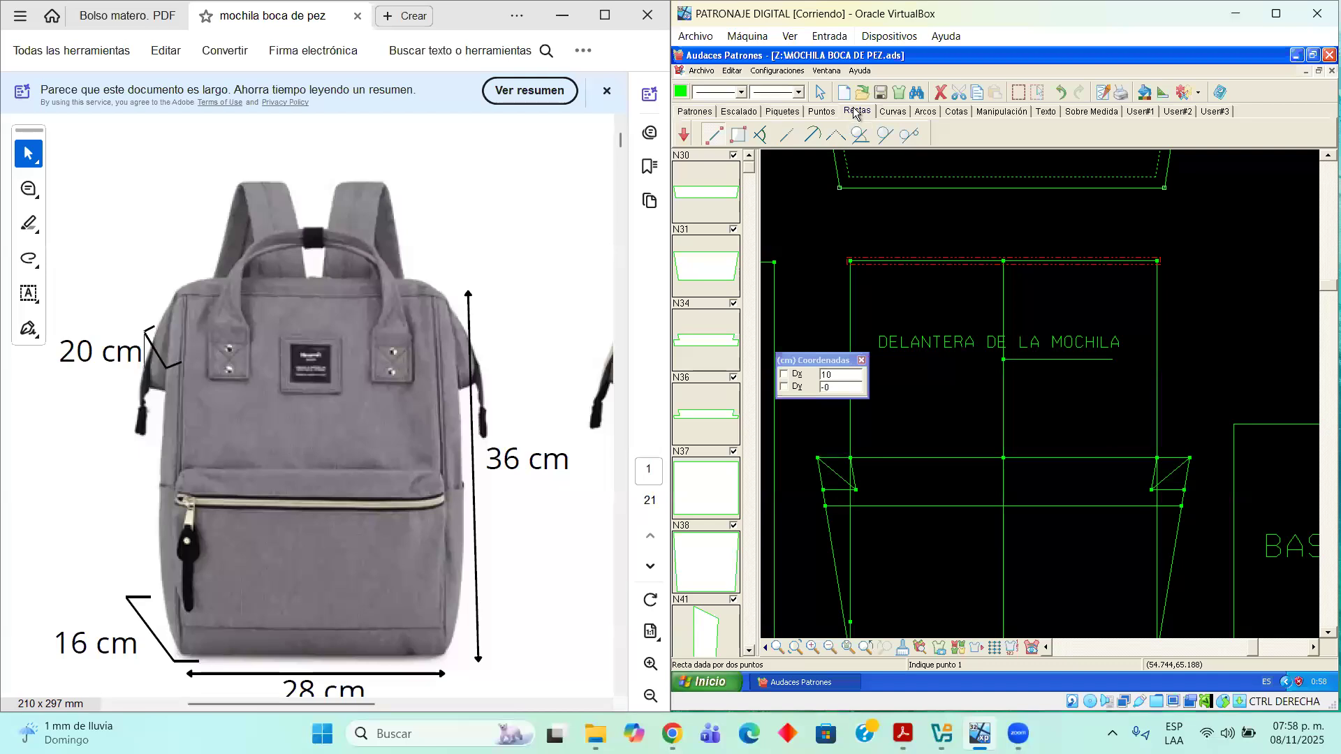
pyautogui.click(992, 113)
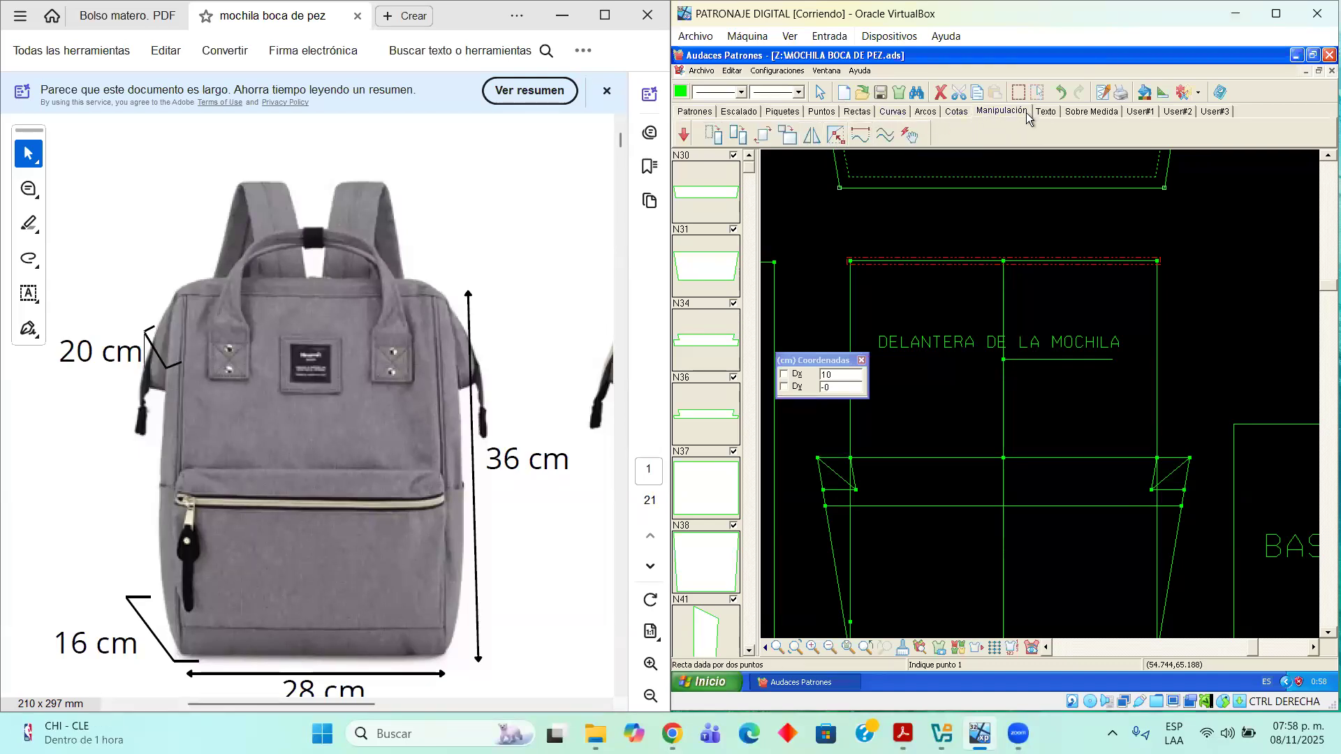
pyautogui.click(956, 112)
pyautogui.click(836, 137)
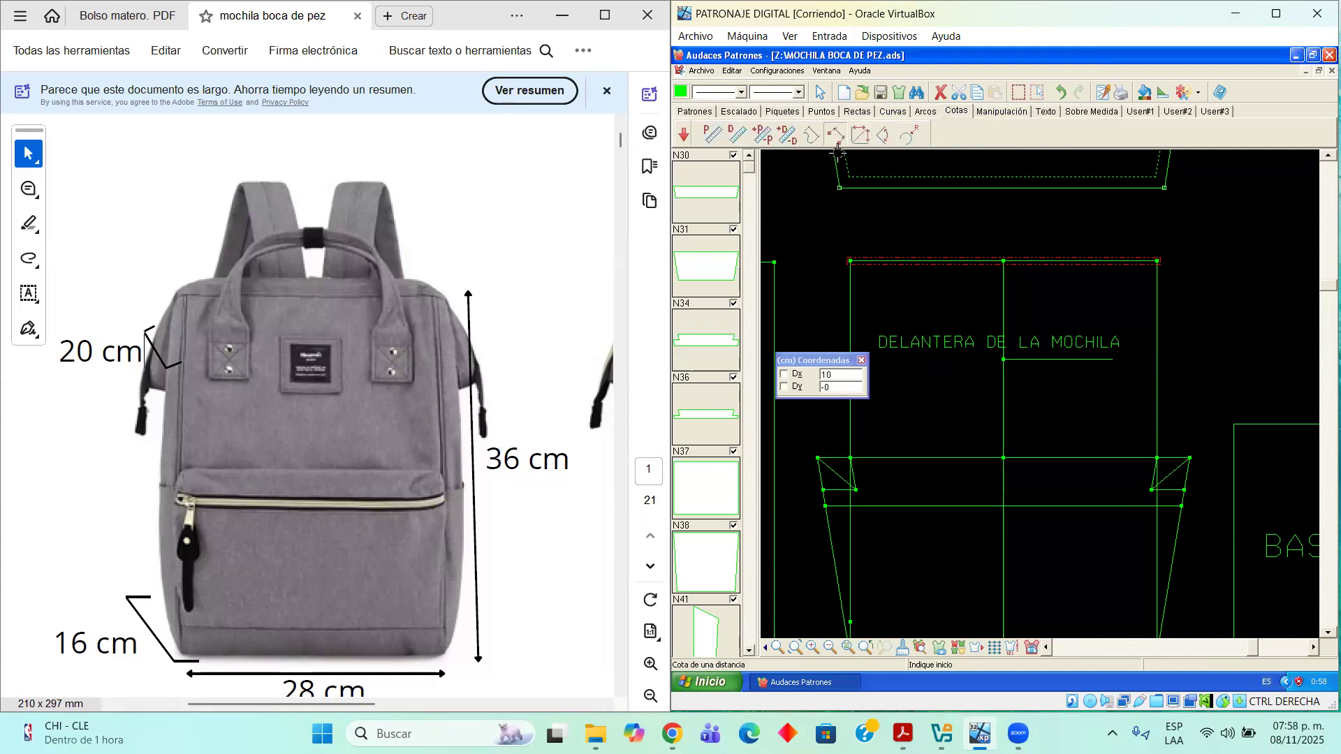
pyautogui.click(1003, 360)
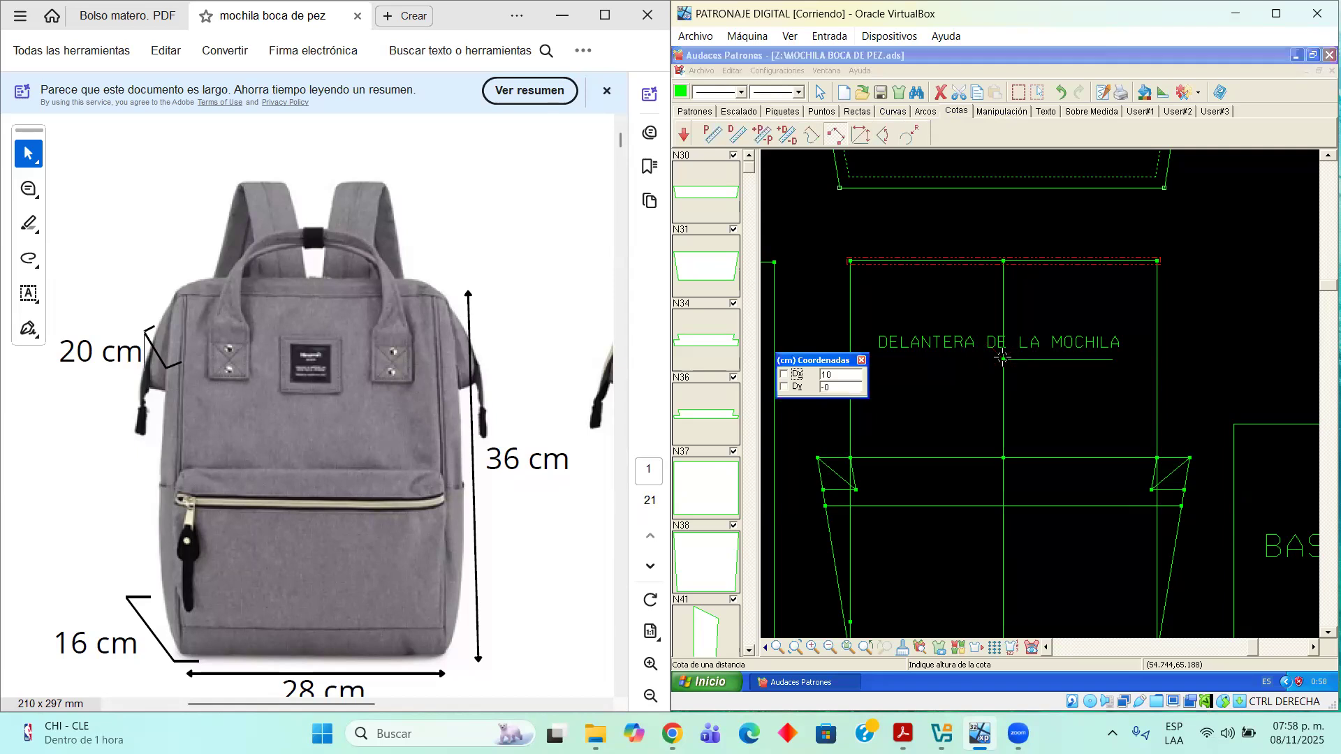
pyautogui.click(1004, 261)
pyautogui.click(1003, 260)
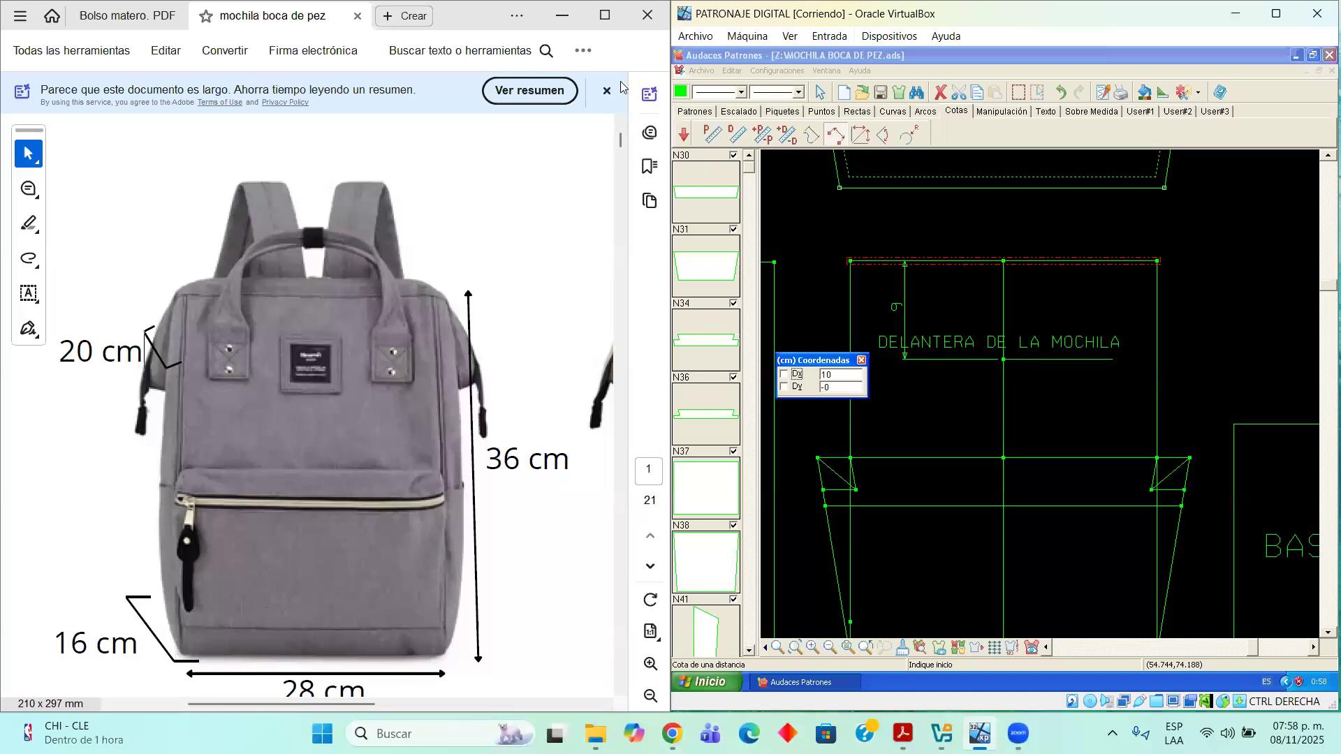
# Outline both handle ends on the backpack photo in red and write 9 inside each one
pyautogui.click(356, 373)
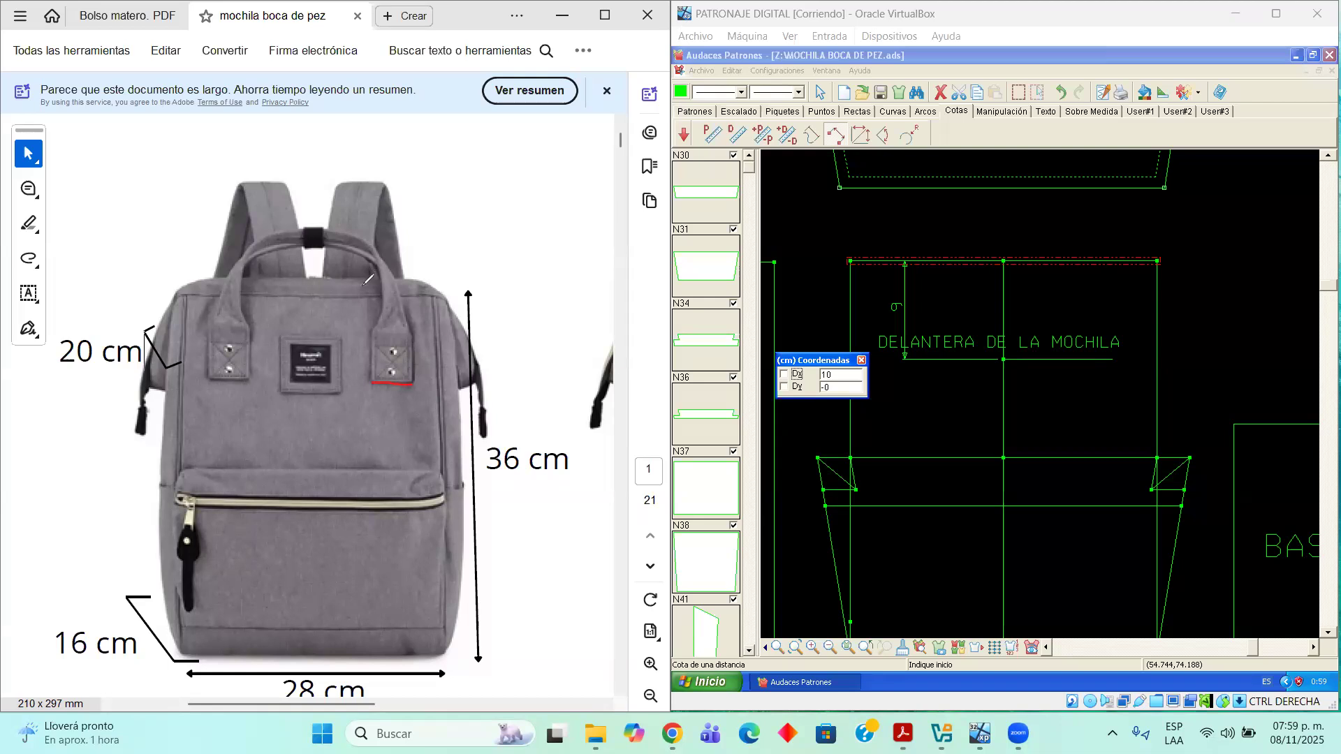
pyautogui.moveTo(424, 298); pyautogui.dragTo(378, 299)
pyautogui.moveTo(370, 362)
pyautogui.mouseDown()
pyautogui.moveTo(391, 396)
pyautogui.moveTo(415, 292)
pyautogui.mouseUp()
pyautogui.moveTo(207, 382)
pyautogui.mouseDown()
pyautogui.moveTo(240, 395)
pyautogui.moveTo(265, 289)
pyautogui.mouseUp()
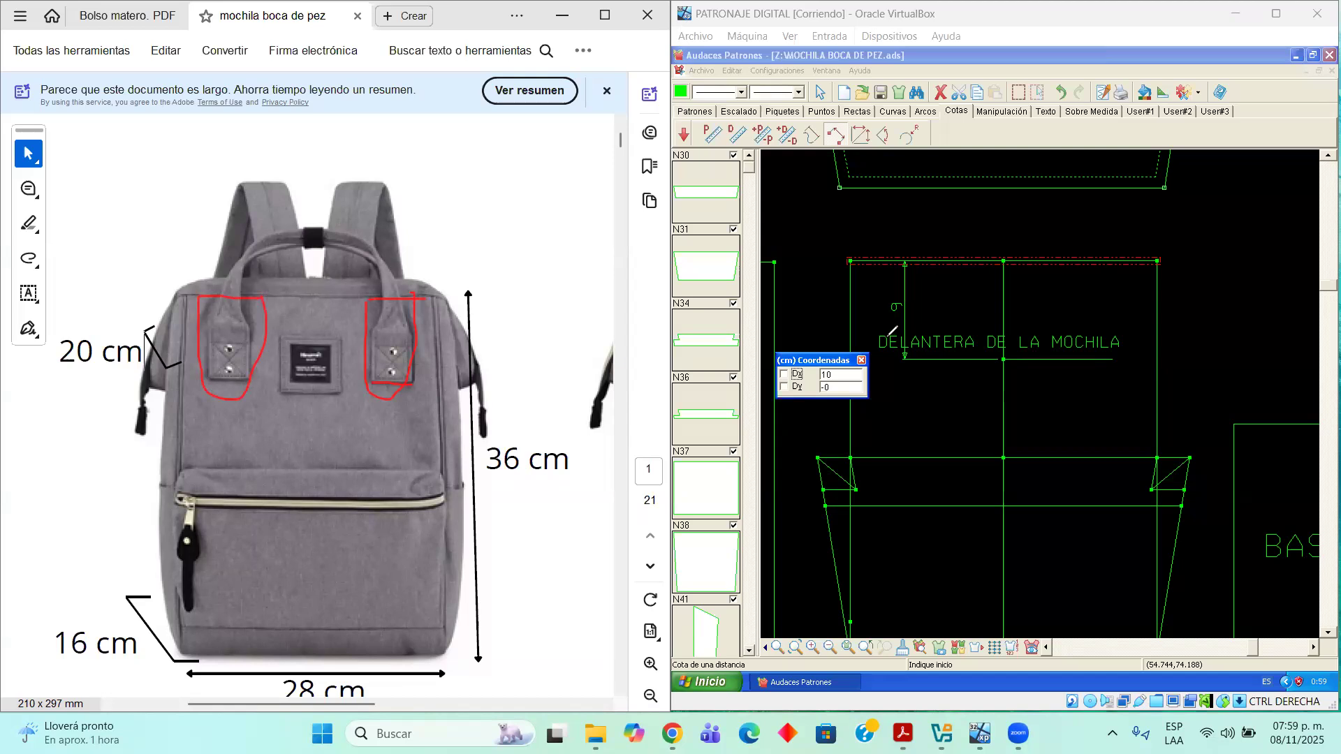
pyautogui.moveTo(224, 319); pyautogui.dragTo(229, 324)
pyautogui.moveTo(388, 325); pyautogui.dragTo(389, 351)
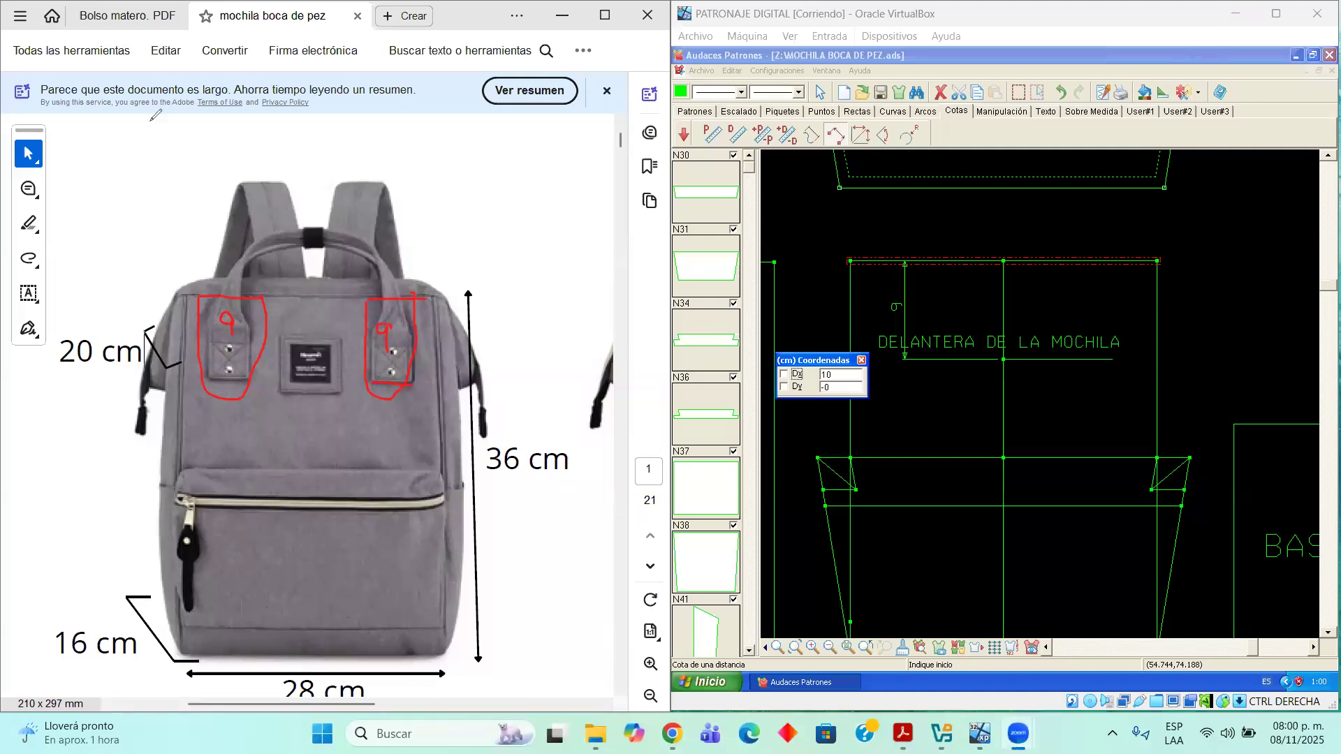
# Draw a vertical line 4.5 cm upward from the midpoint of the front draft's upper edge, with zero horizontal offset
pyautogui.click(856, 111)
pyautogui.click(704, 134)
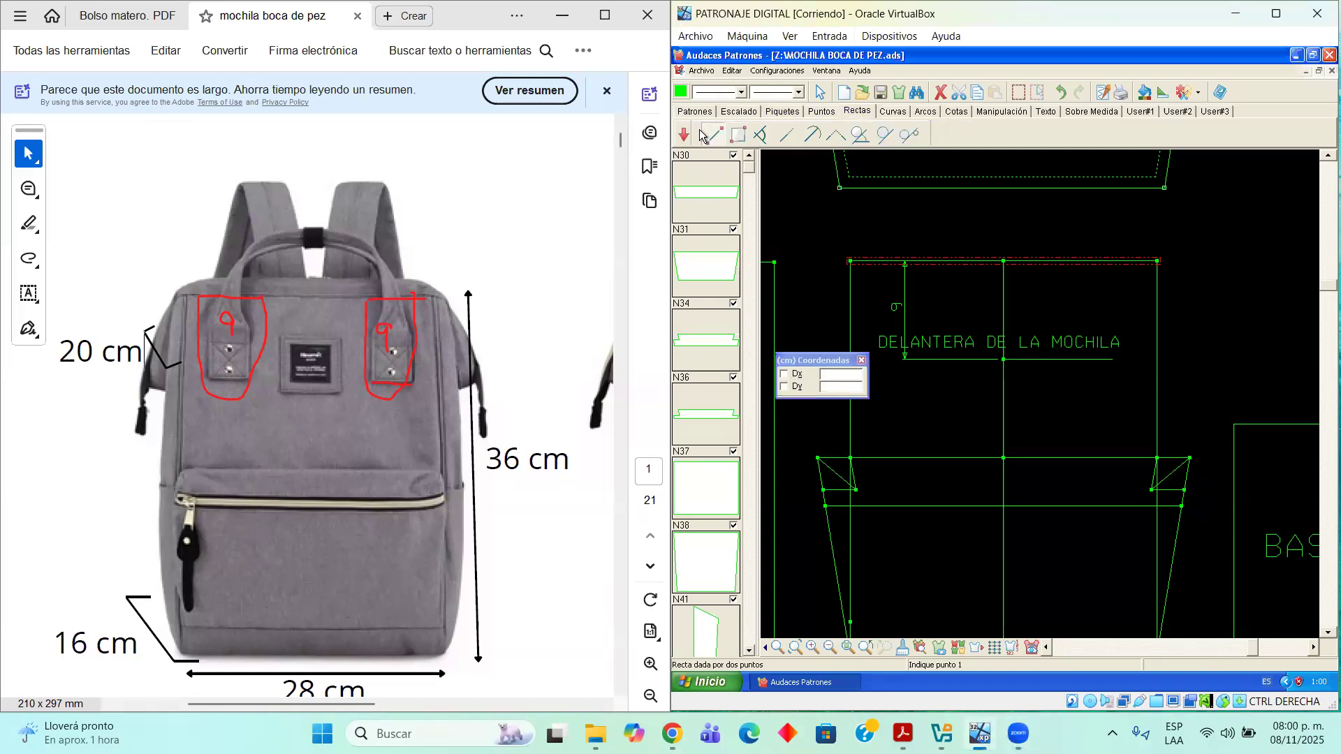
pyautogui.click(1004, 262)
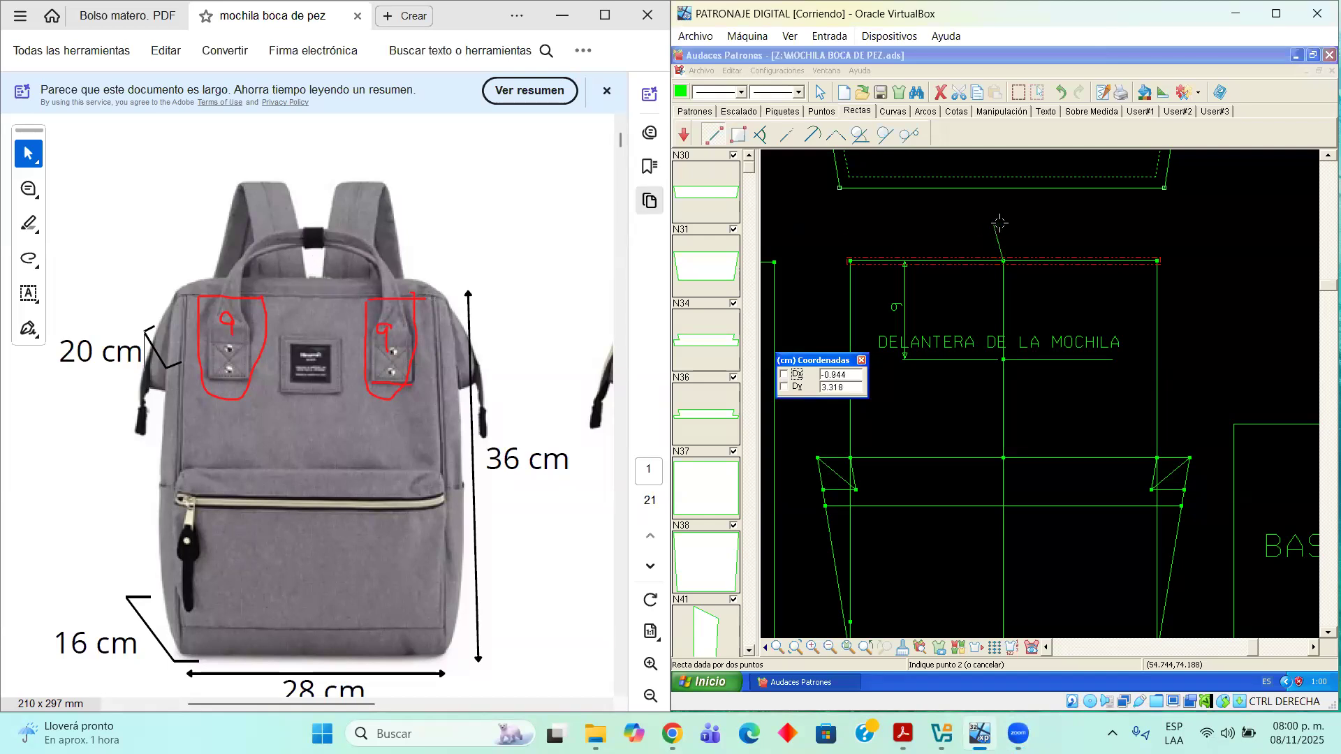
pyautogui.doubleClick(851, 387)
pyautogui.write('4.5')
pyautogui.write('-')
pyautogui.press('Tab')
pyautogui.write('0')
pyautogui.press('Return')
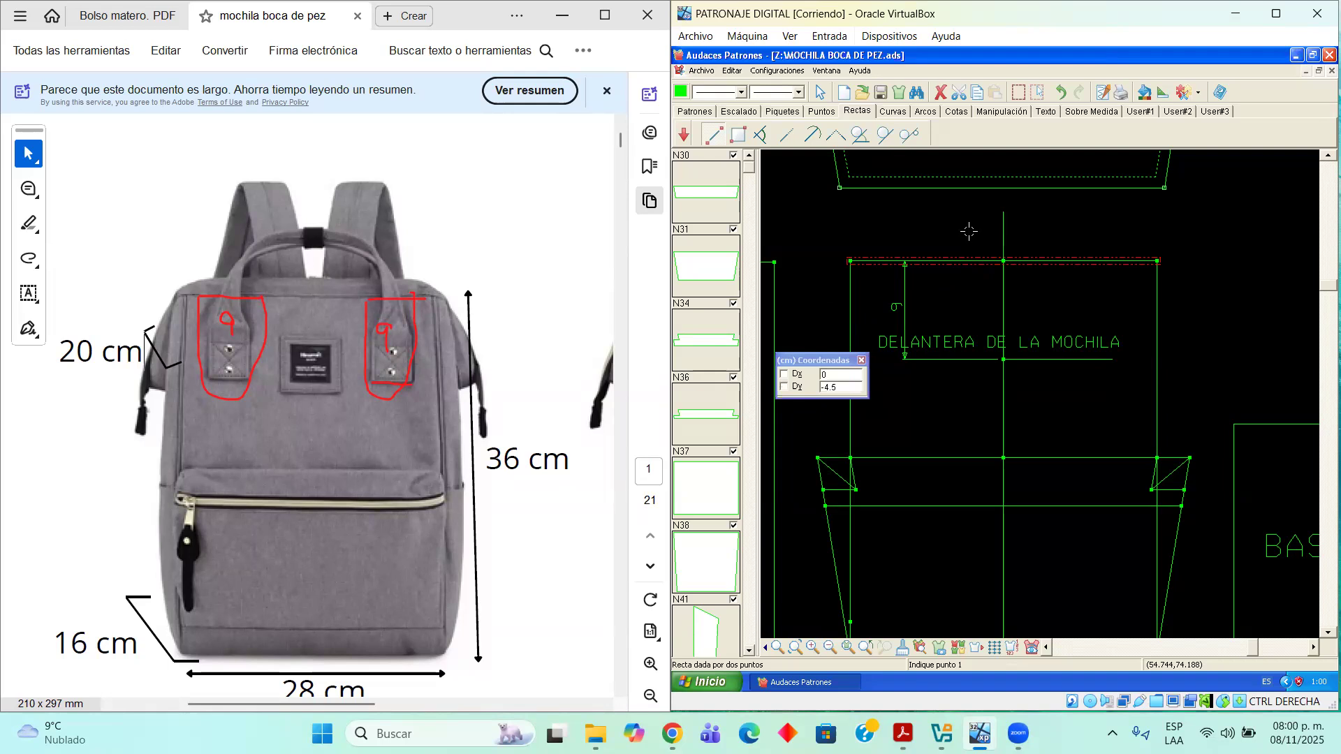
# Outline the left half of the handle arc with chained straight segments from the dimension's upper end to the top of the 4.5 cm line
pyautogui.click(892, 111)
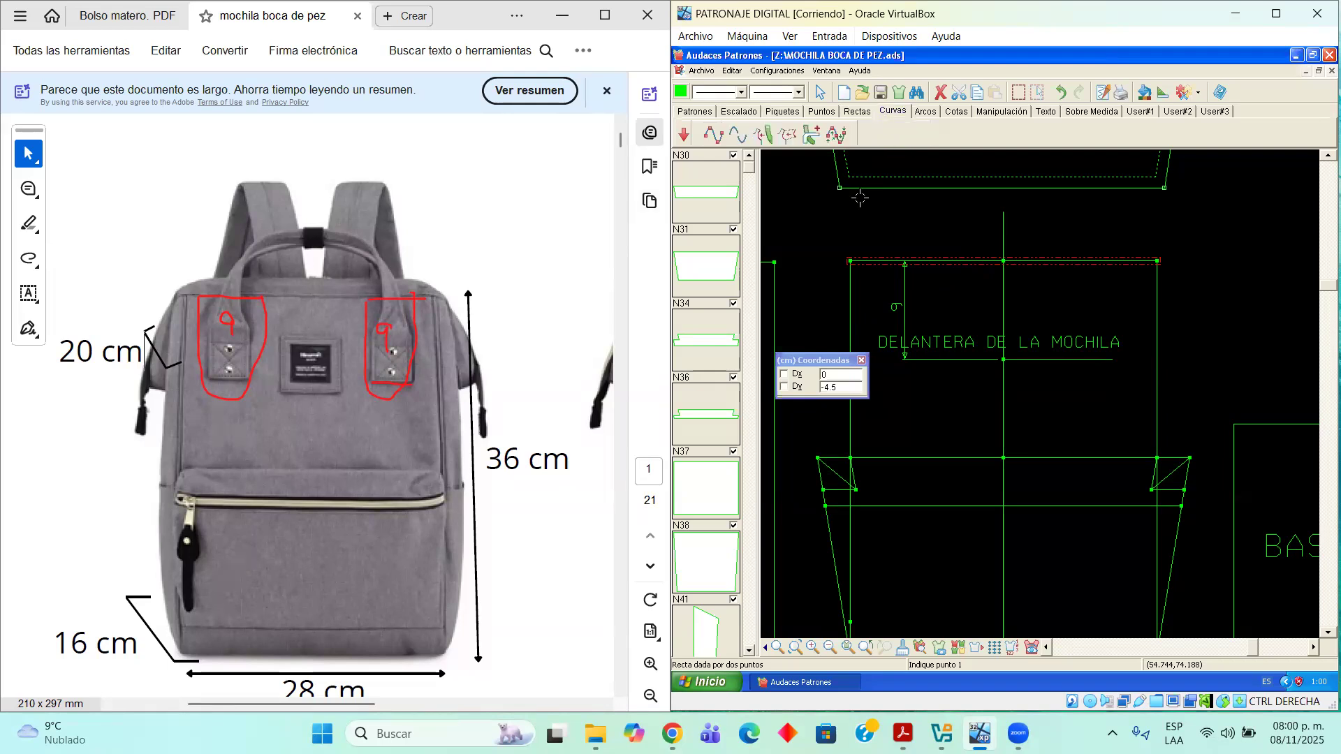
pyautogui.click(903, 263)
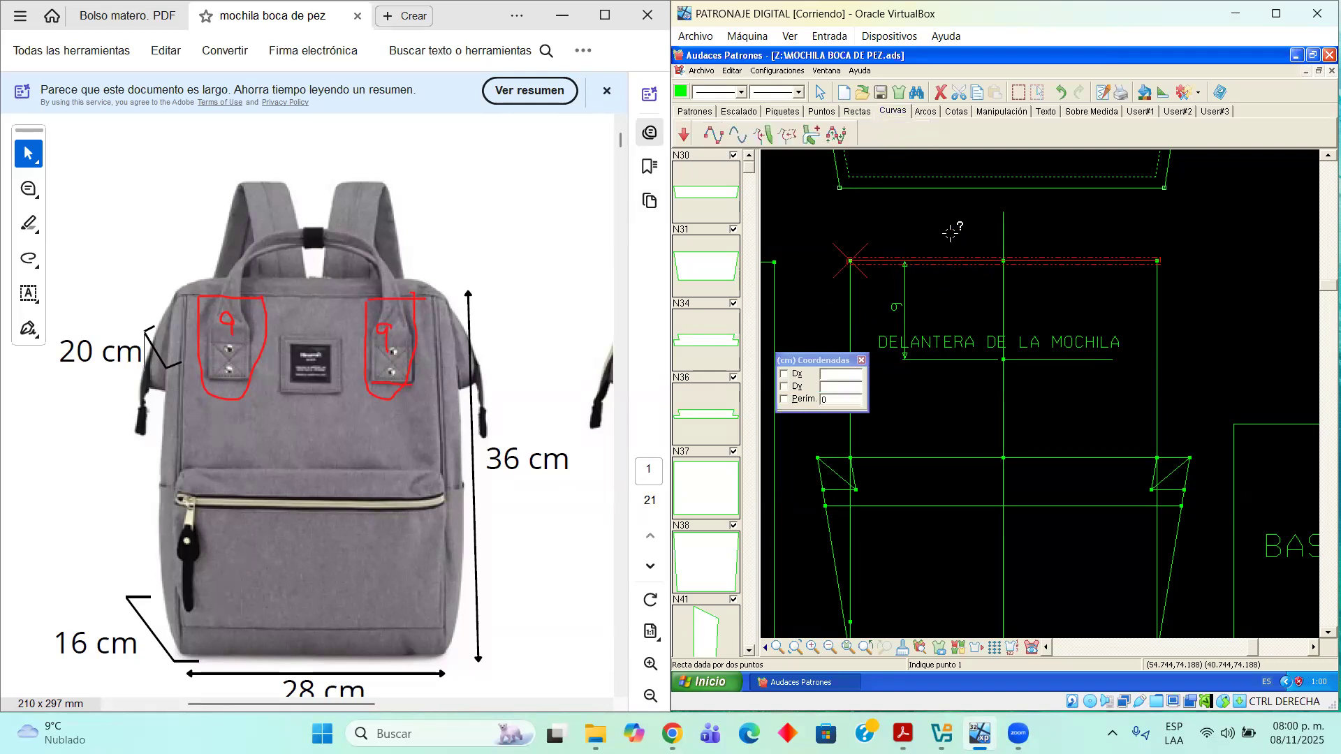
pyautogui.click(905, 263)
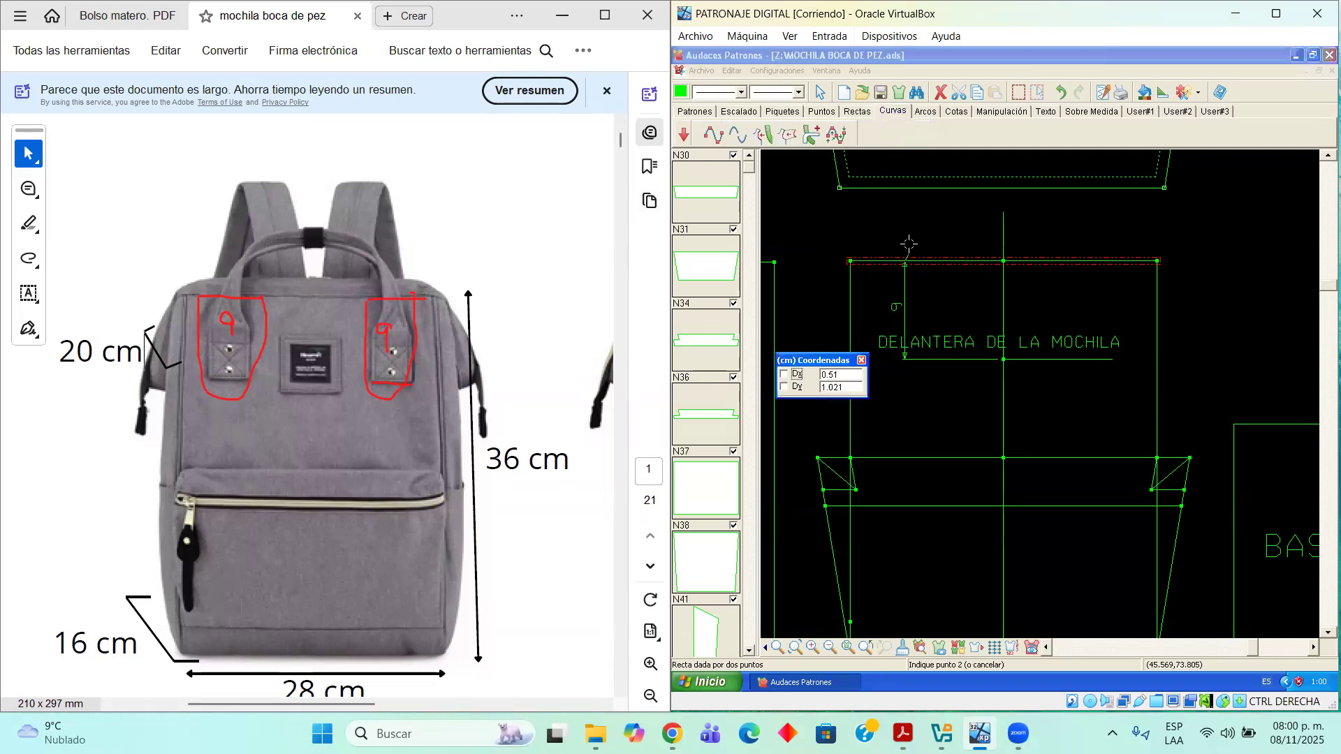
pyautogui.click(1001, 208)
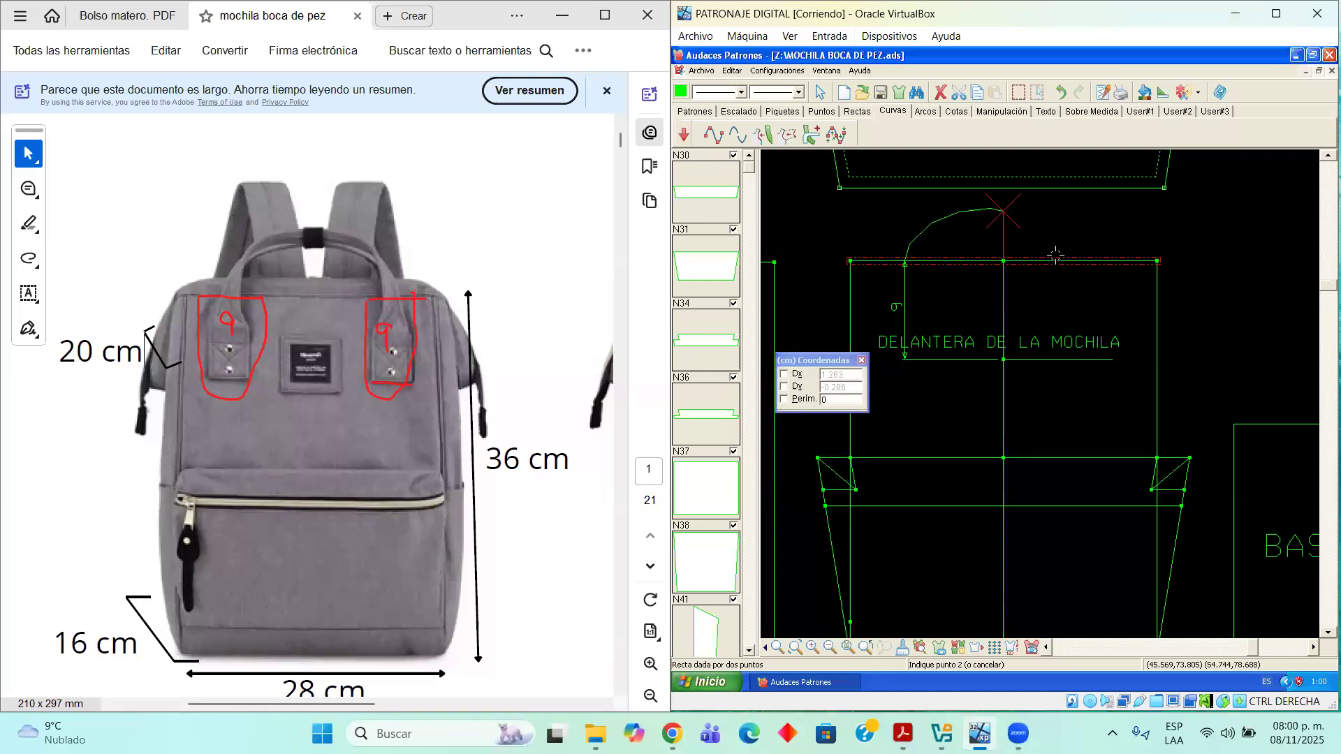
pyautogui.rightClick(1054, 225)
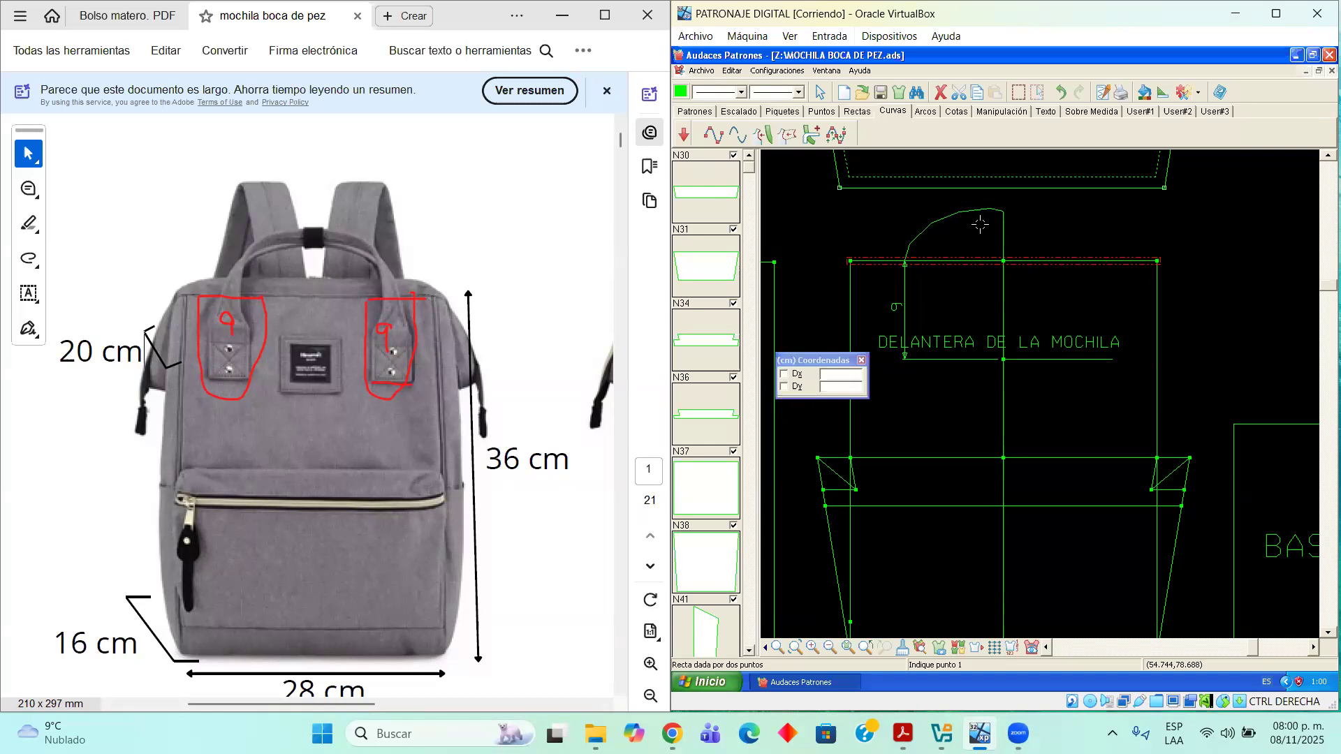
pyautogui.scroll(3, 980, 224)
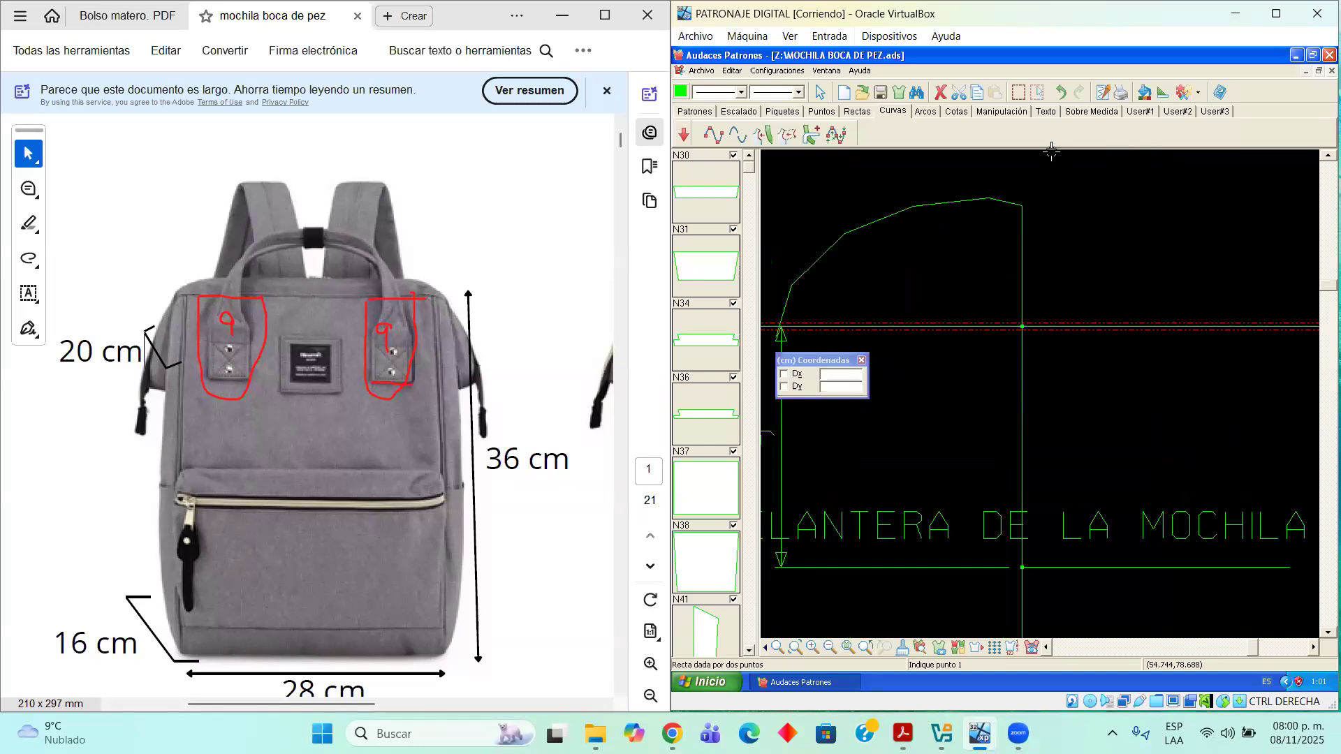
pyautogui.click(1000, 111)
pyautogui.click(836, 134)
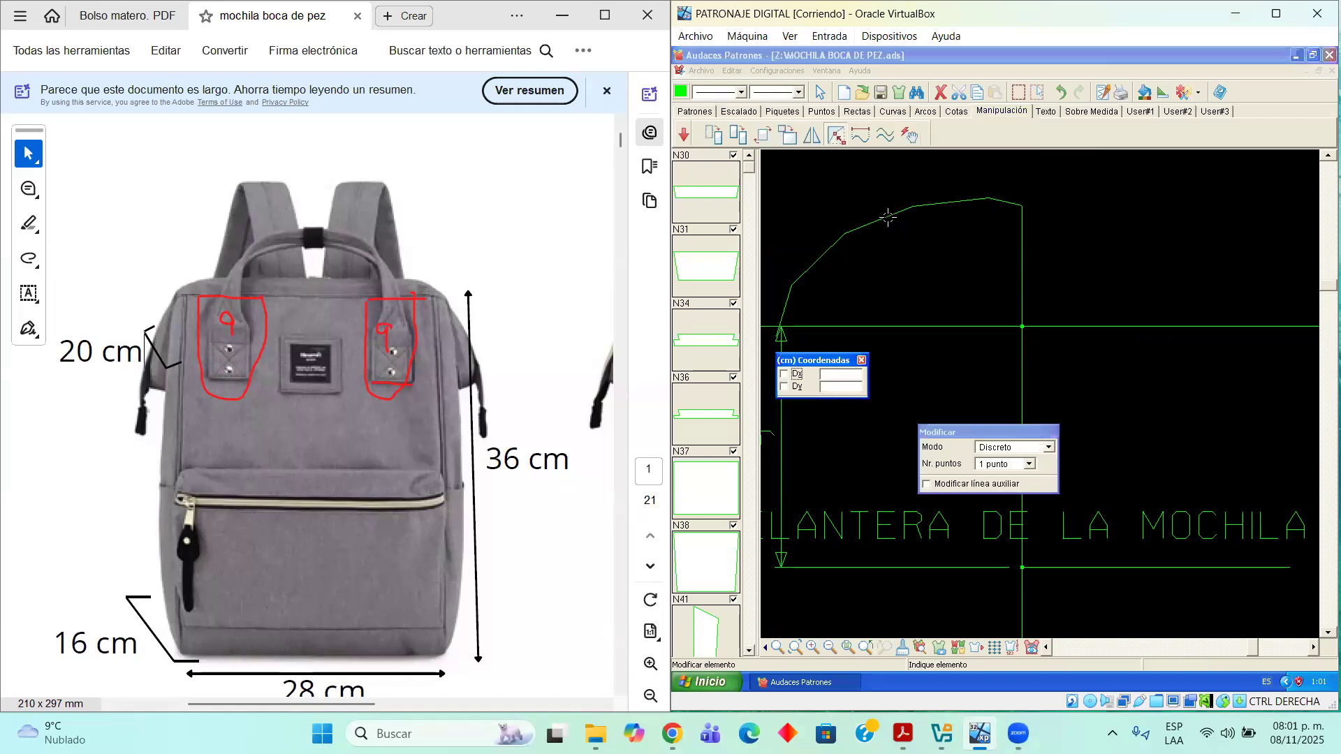
pyautogui.click(908, 207)
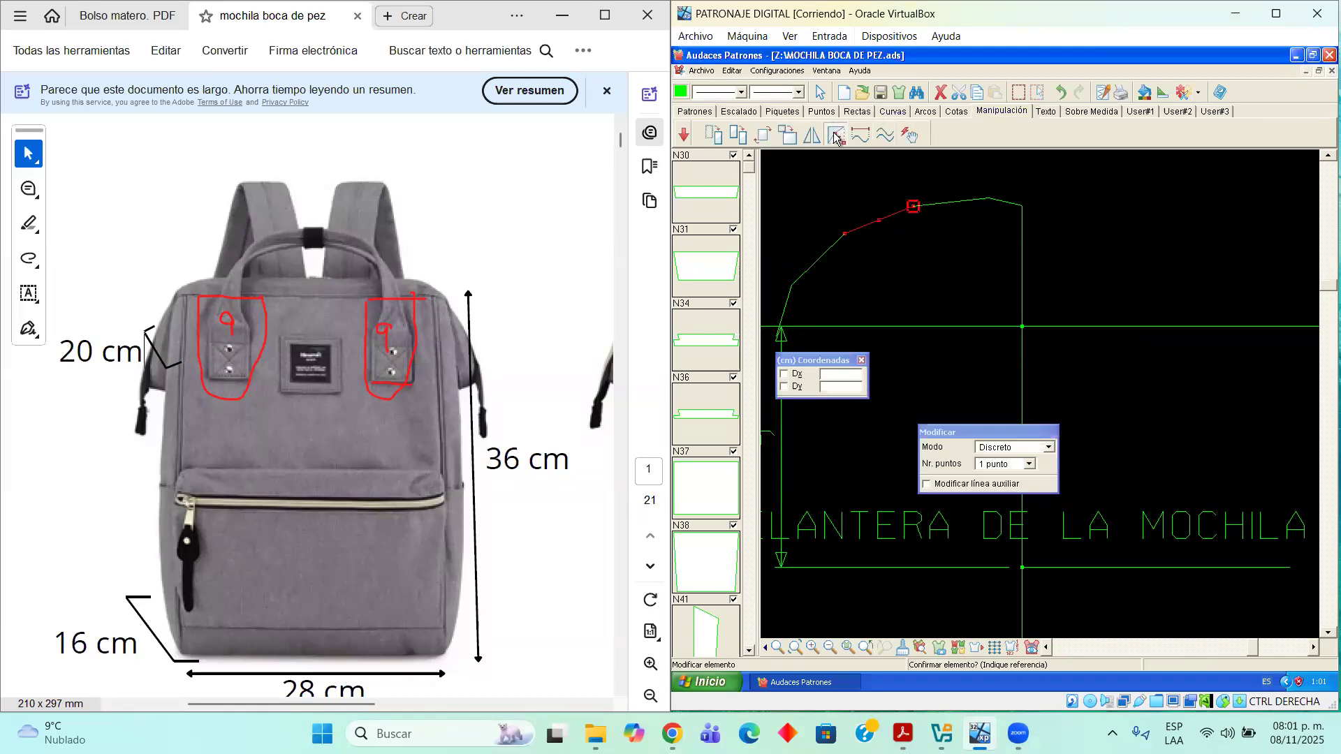
pyautogui.click(970, 201)
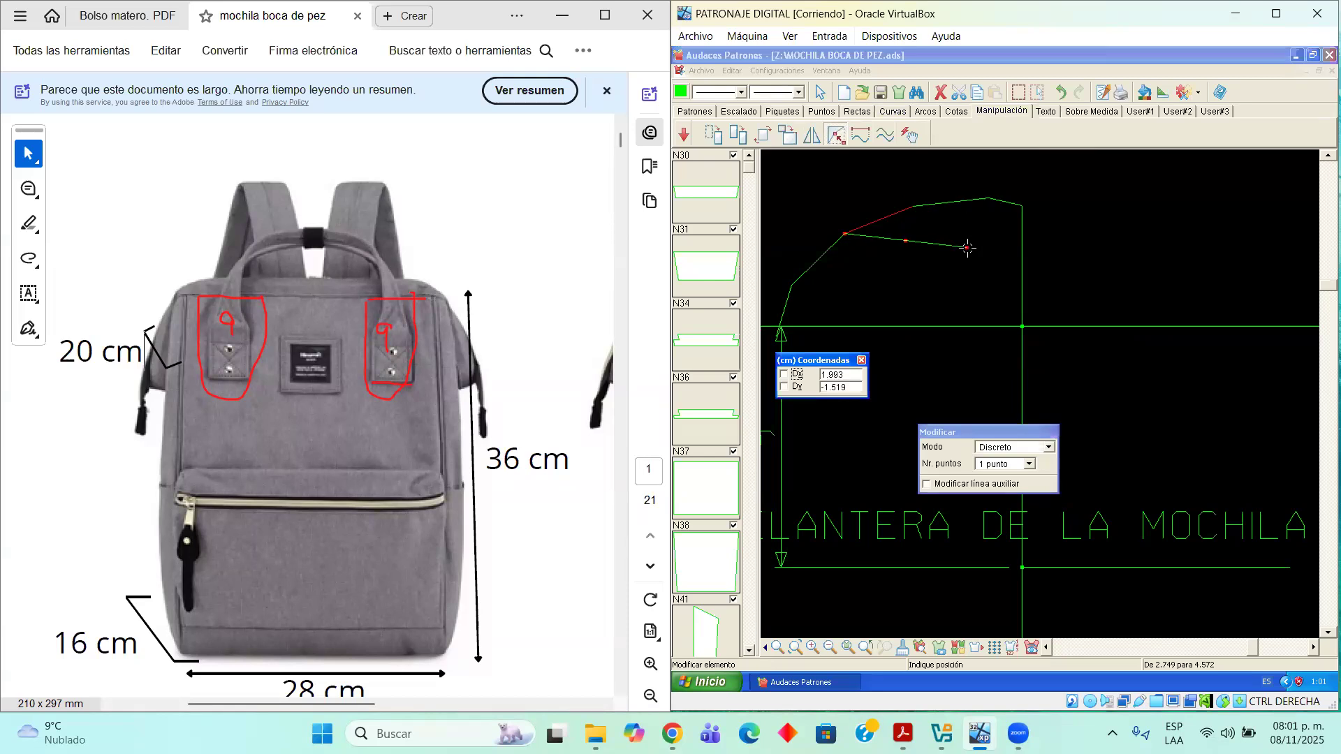
pyautogui.press('Escape')
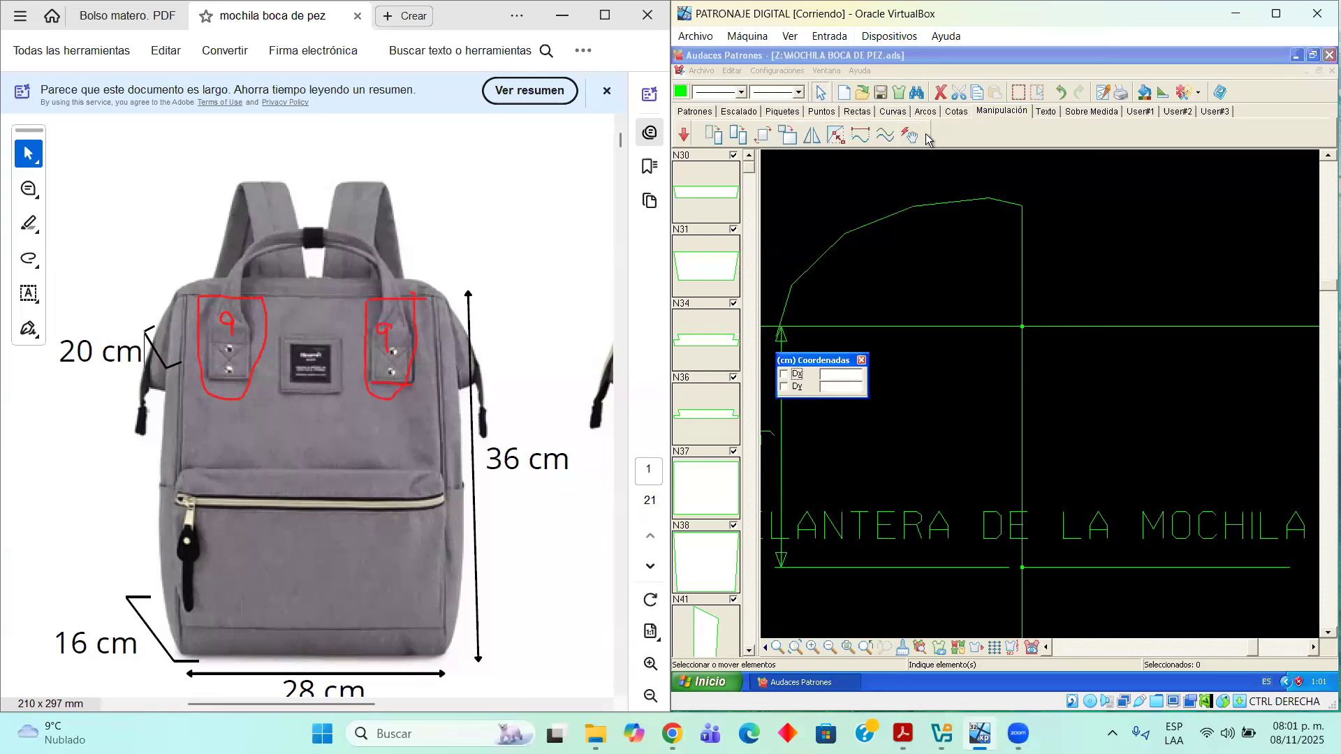
# Delete the chained straight segments that outline the left half of the handle arc
pyautogui.click(947, 159)
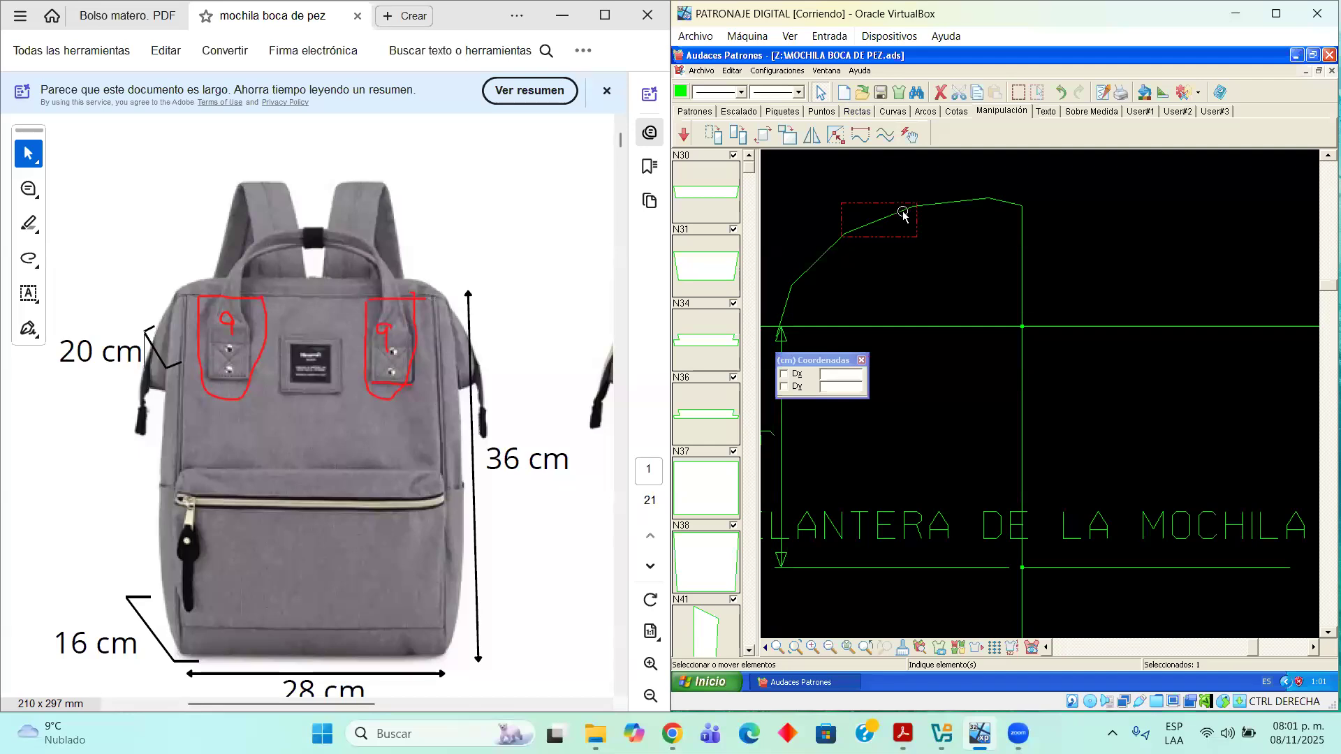
pyautogui.click(949, 204)
pyautogui.click(997, 210)
pyautogui.press('Delete')
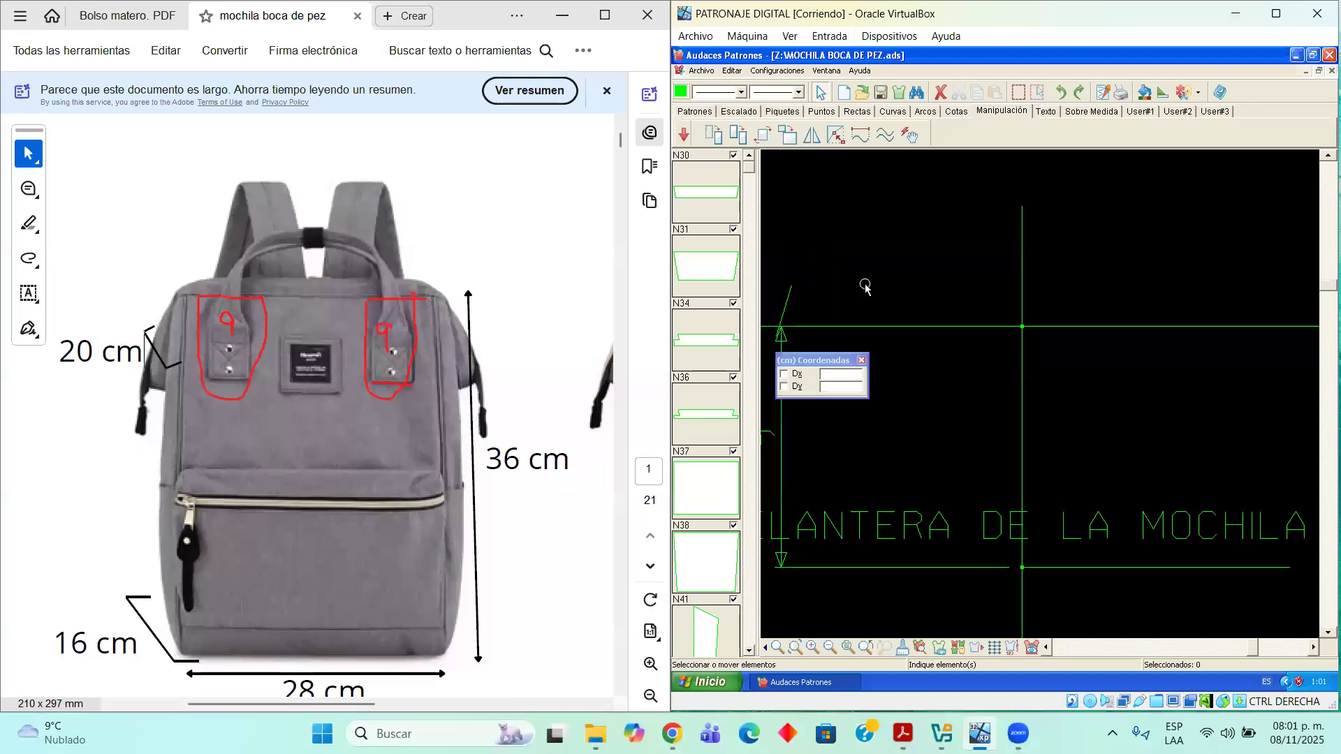
# Start a curve through points at the upper end of the vertical 9 cm dimension
pyautogui.click(893, 111)
pyautogui.click(713, 134)
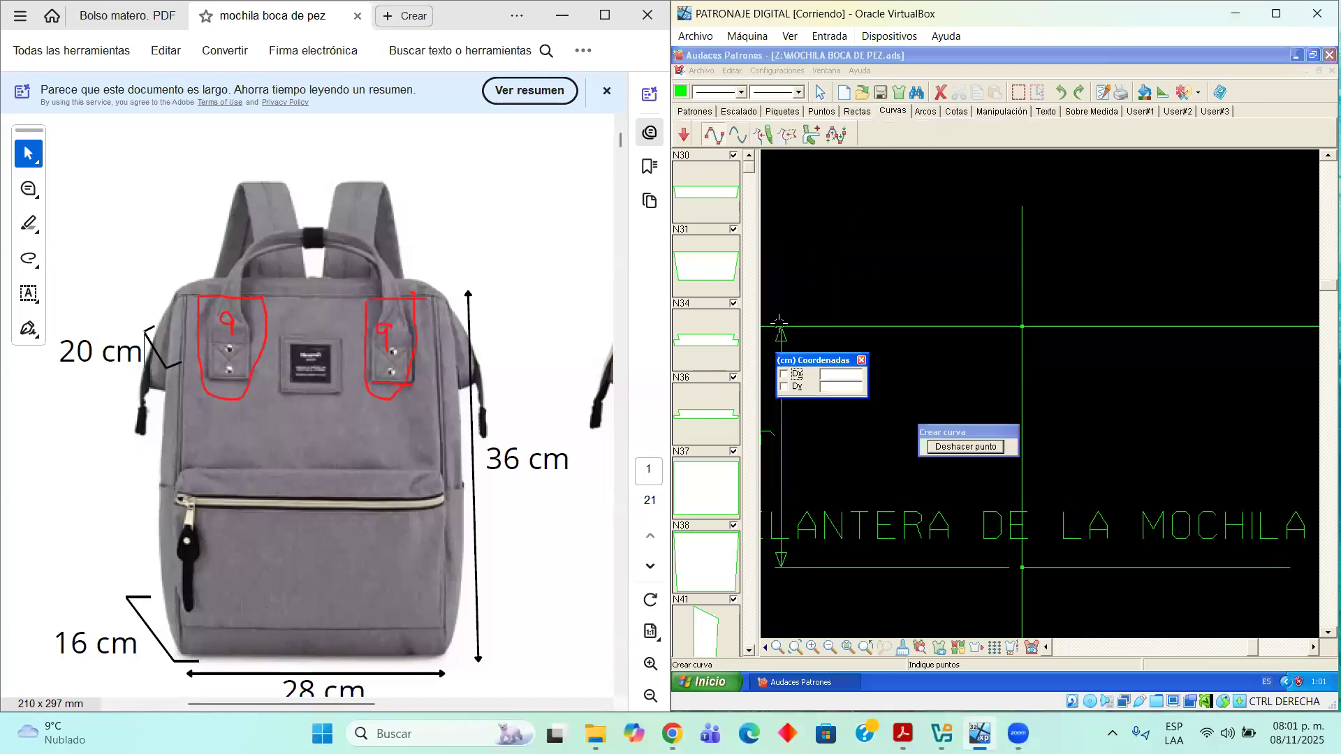
pyautogui.click(1045, 647)
pyautogui.click(1046, 647)
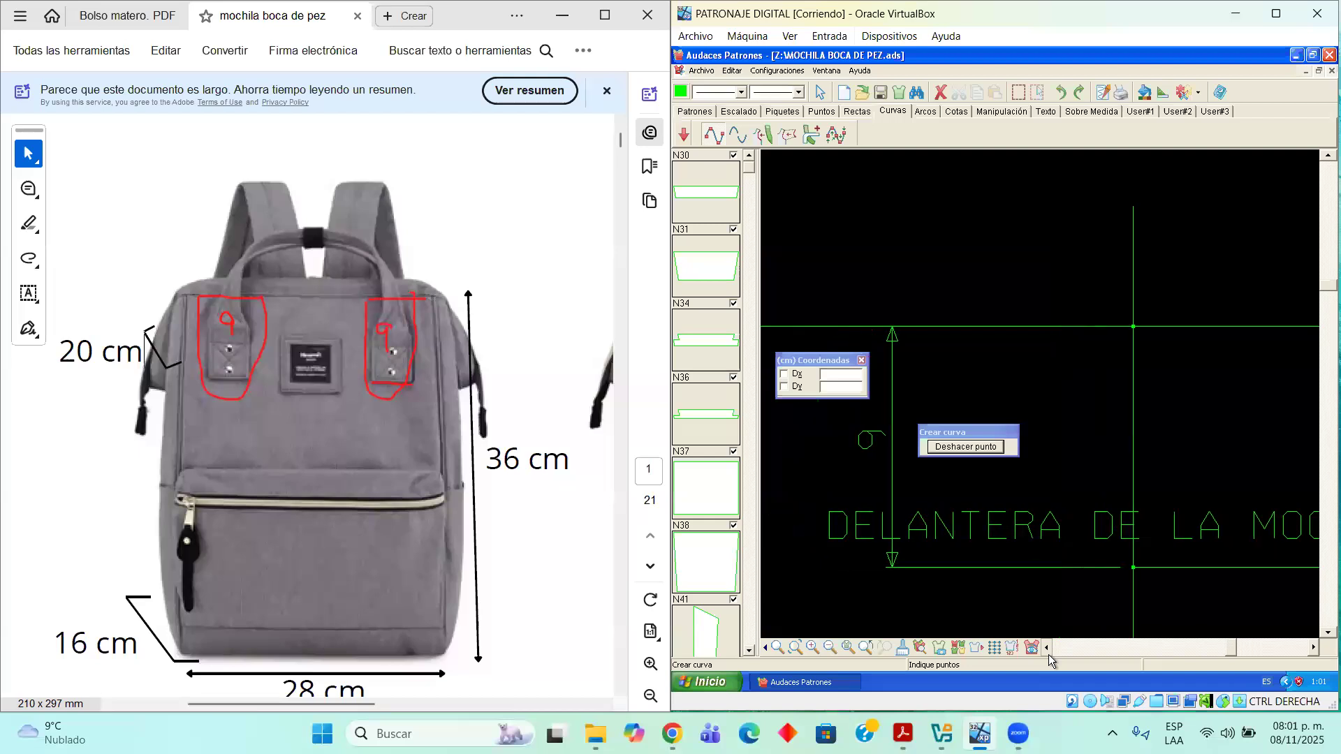
pyautogui.click(1046, 647)
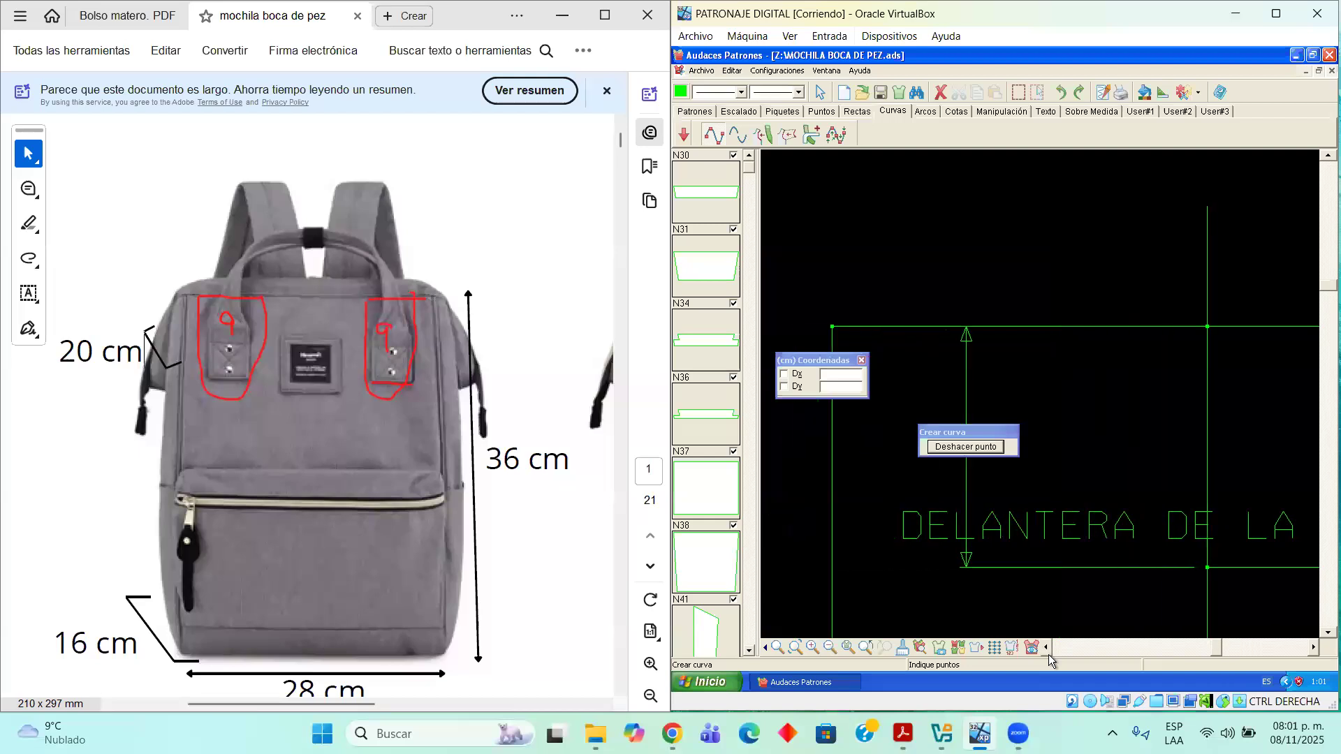
pyautogui.click(1314, 648)
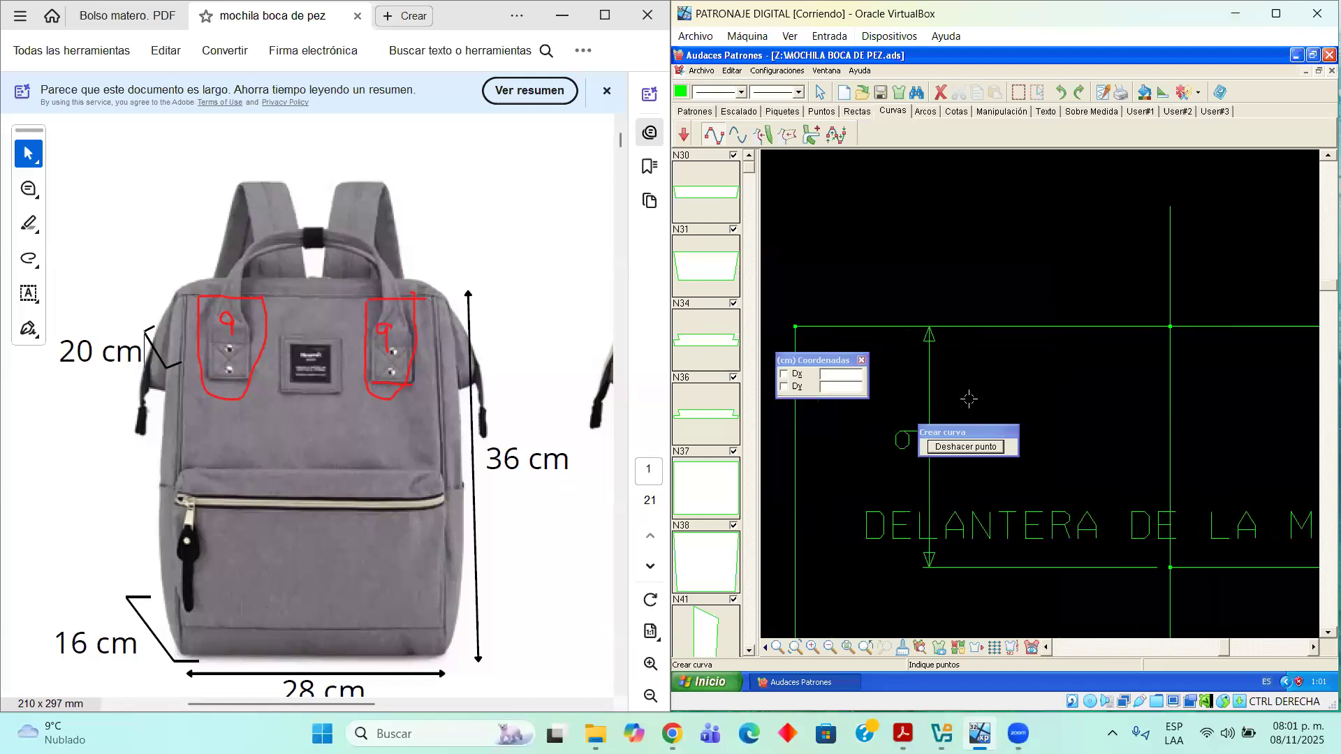
pyautogui.click(928, 325)
pyautogui.click(947, 300)
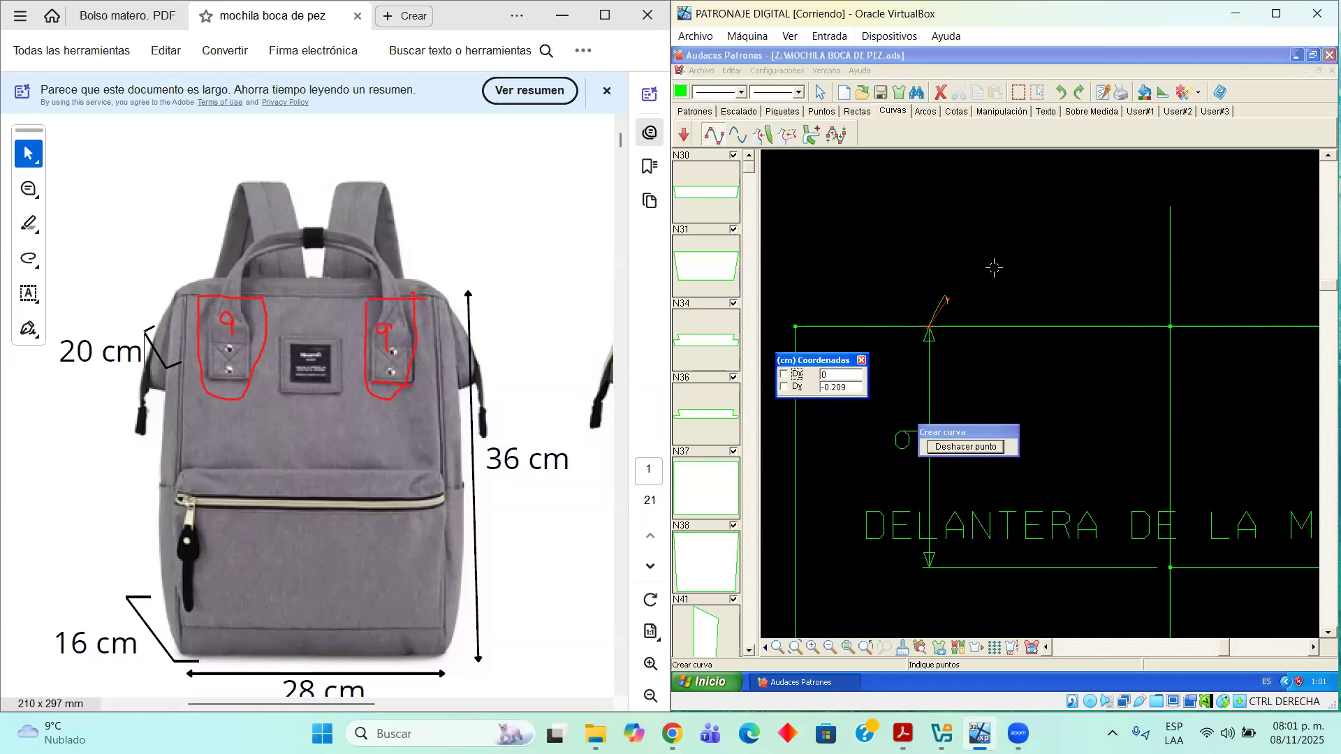
pyautogui.click(1004, 258)
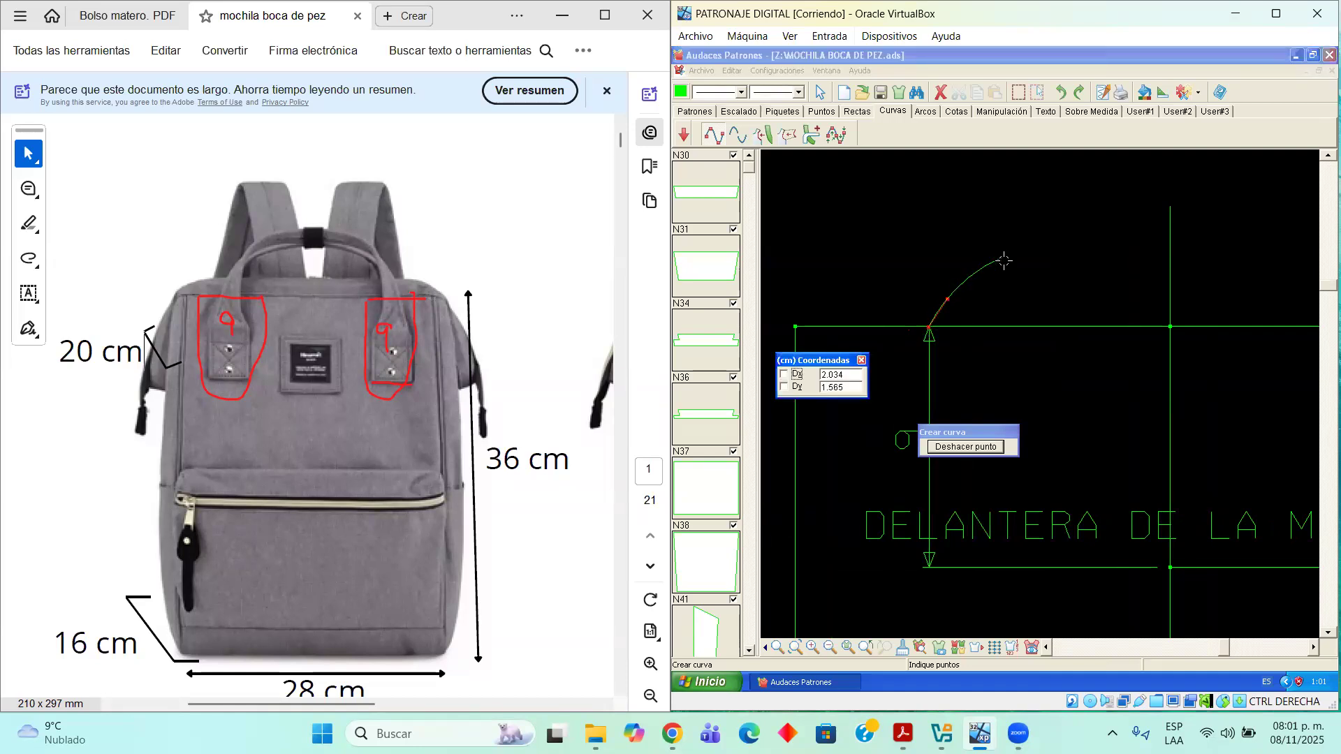
pyautogui.click(1085, 220)
pyautogui.click(955, 447)
pyautogui.click(955, 449)
pyautogui.click(956, 449)
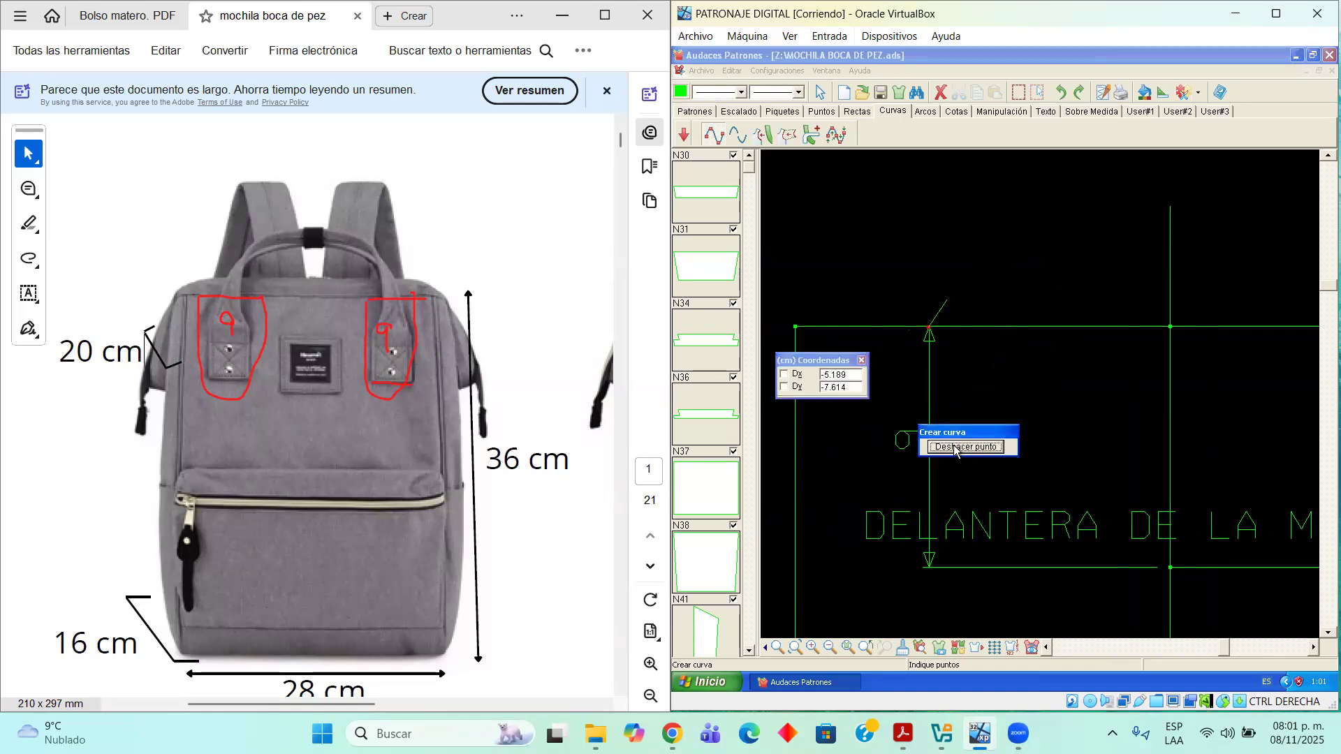
# Continue the curve through intermediate points to the top of the 4.5 cm line, forming the handle arc's left half
pyautogui.click(938, 291)
pyautogui.click(961, 253)
pyautogui.click(1018, 225)
pyautogui.click(1079, 212)
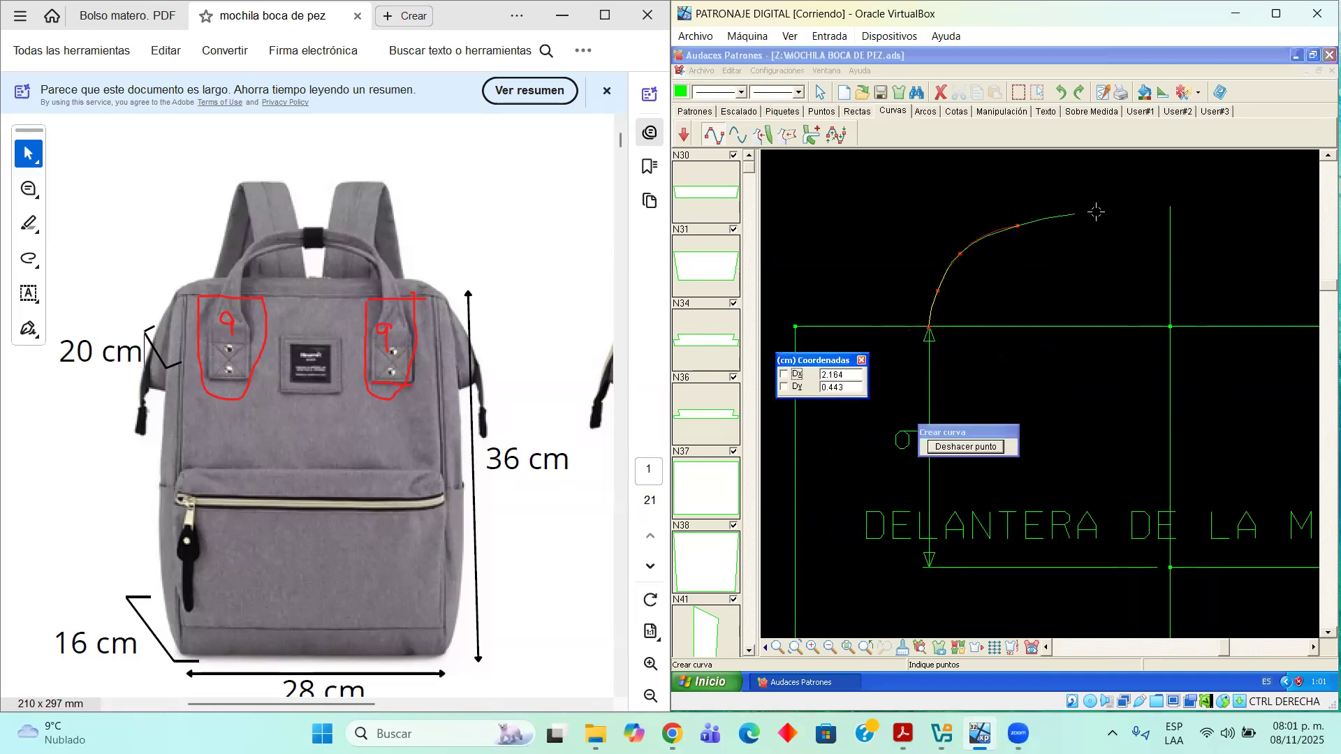
pyautogui.click(1113, 208)
pyautogui.click(1170, 205)
pyautogui.rightClick(1224, 241)
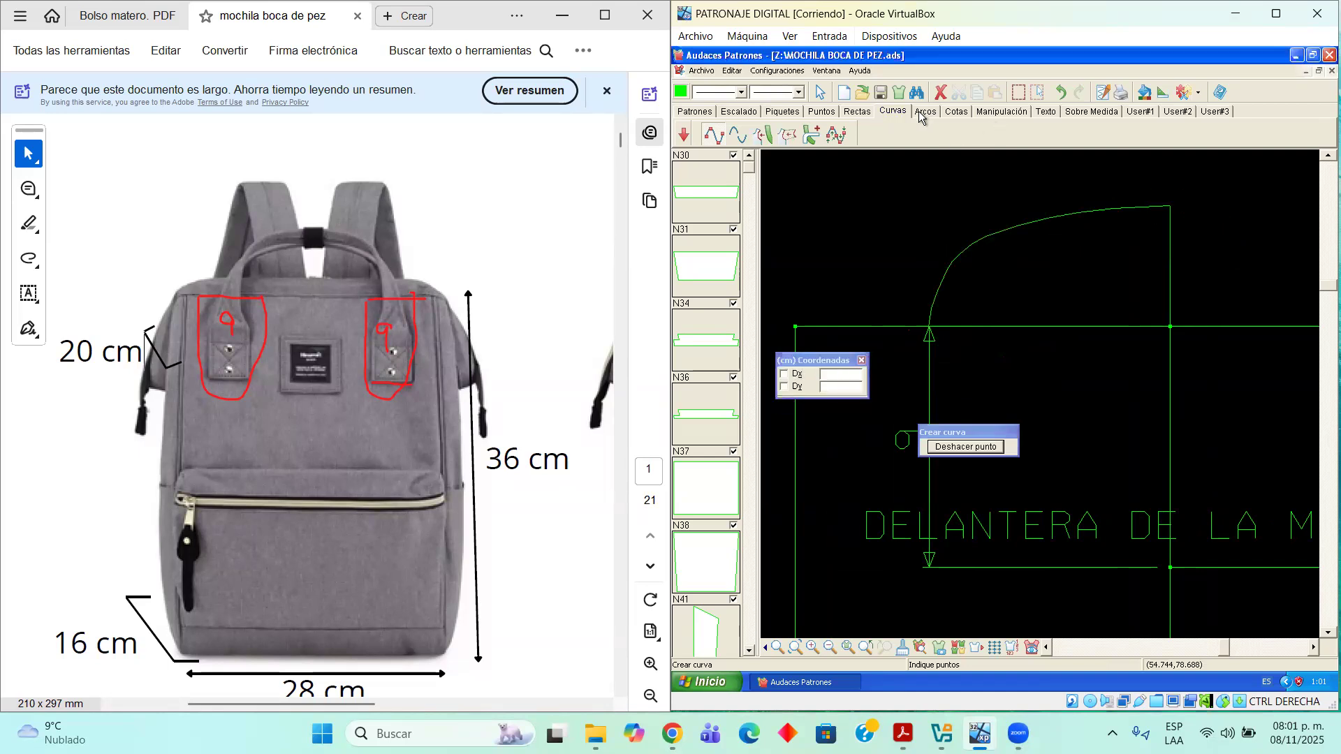
# Add a perimeter dimension to the handle curve, with its label beside the arc's upper left
pyautogui.click(956, 111)
pyautogui.click(803, 134)
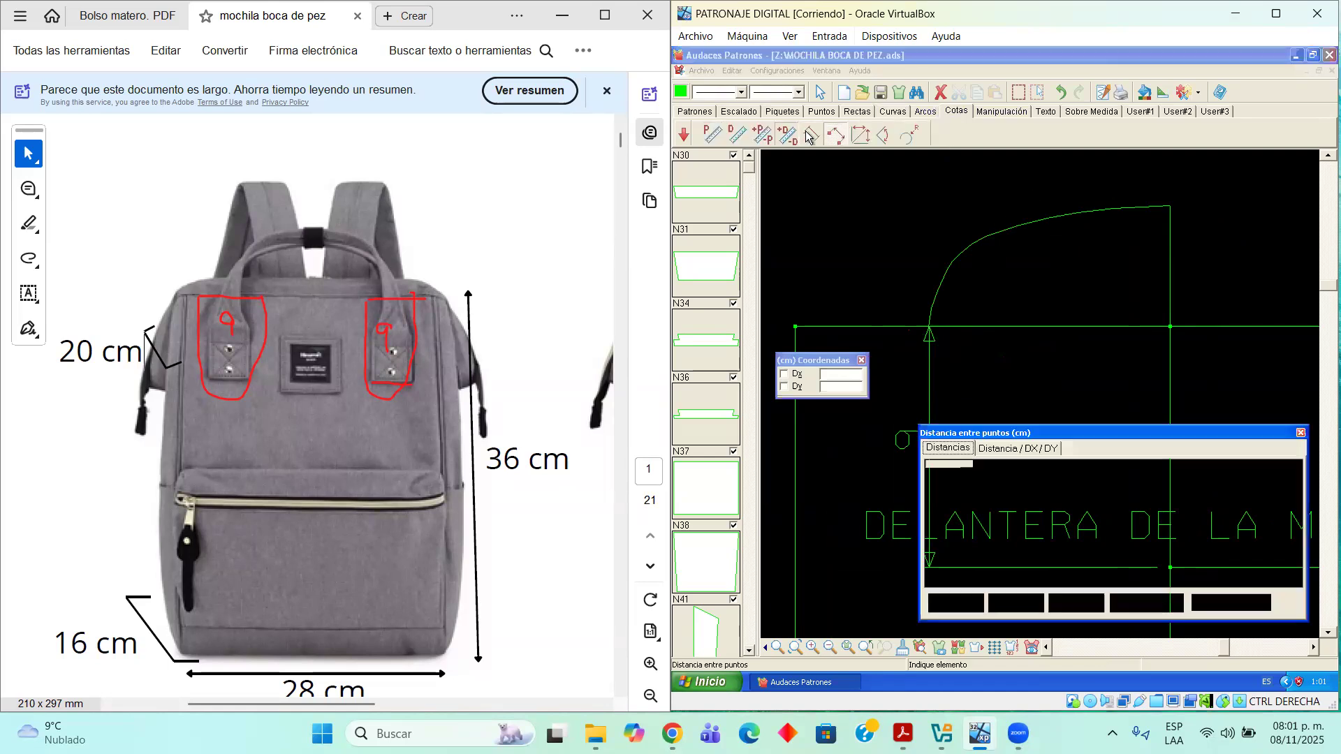
pyautogui.click(992, 238)
pyautogui.click(940, 206)
# Start a rectangle in the empty area above the backpack base draft, with a vertical offset of -40 cm
pyautogui.scroll(-2, 995, 289)
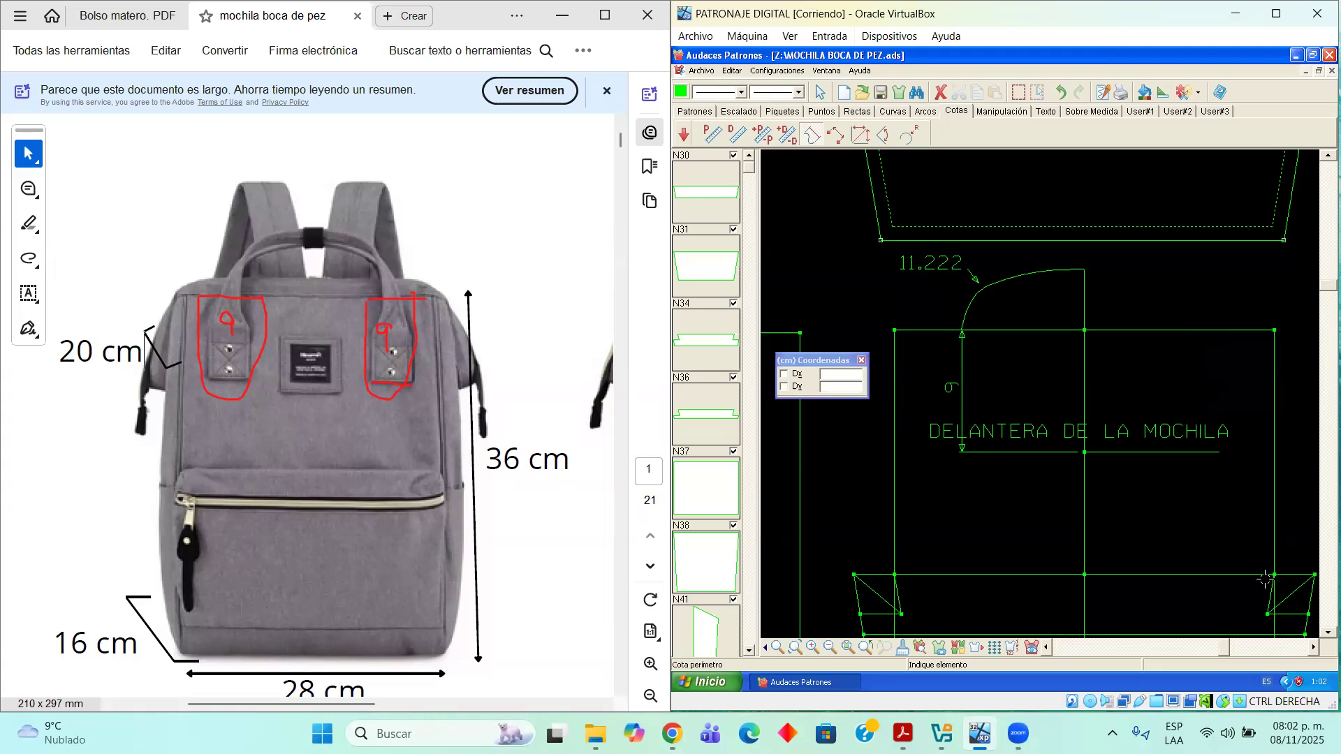
pyautogui.scroll(-2, 1265, 580)
pyautogui.scroll(-1, 1281, 604)
pyautogui.click(1312, 648)
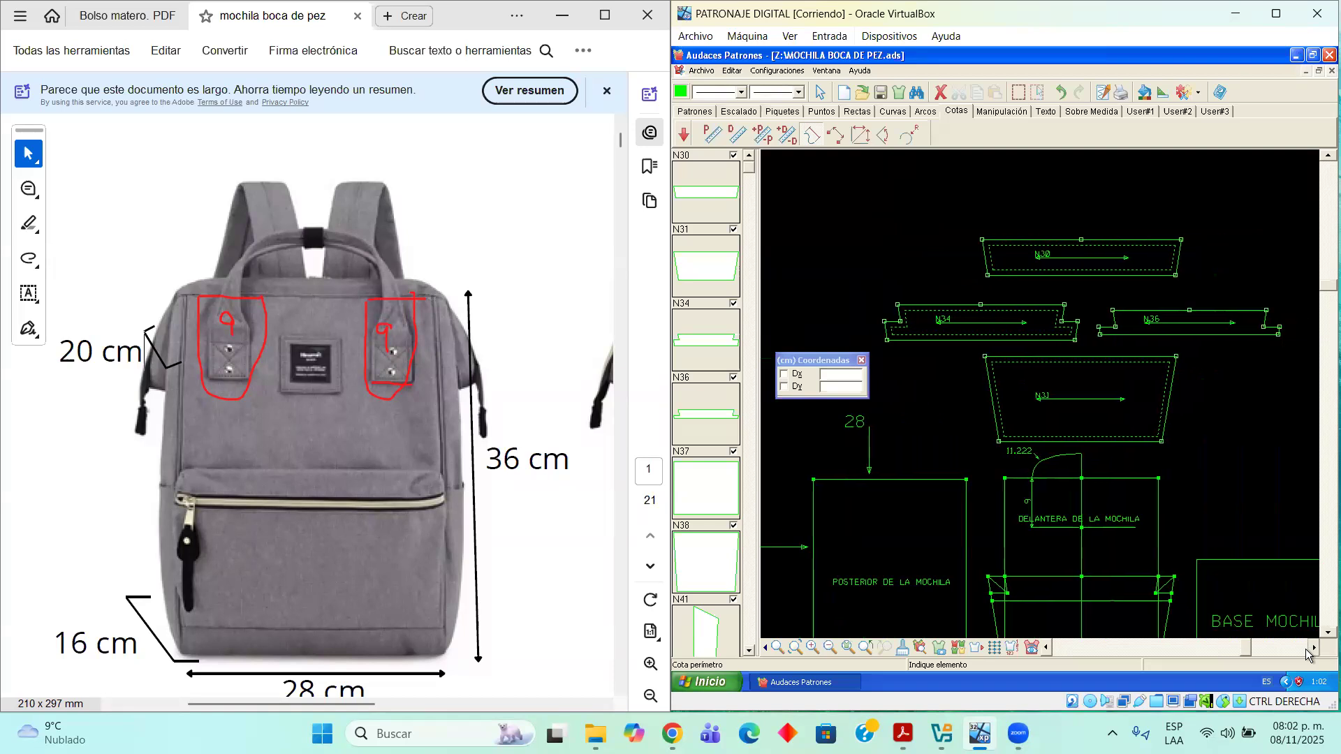
pyautogui.click(1308, 649)
pyautogui.click(1307, 650)
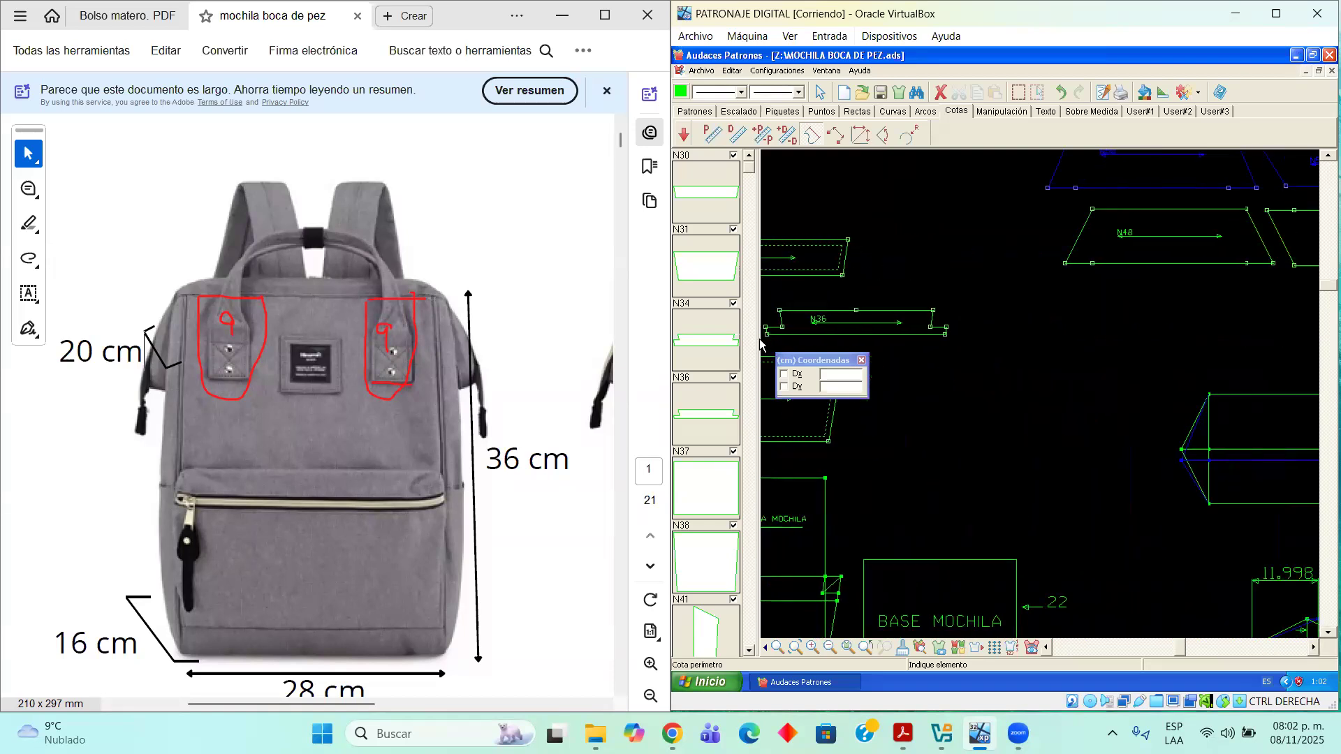
pyautogui.click(858, 112)
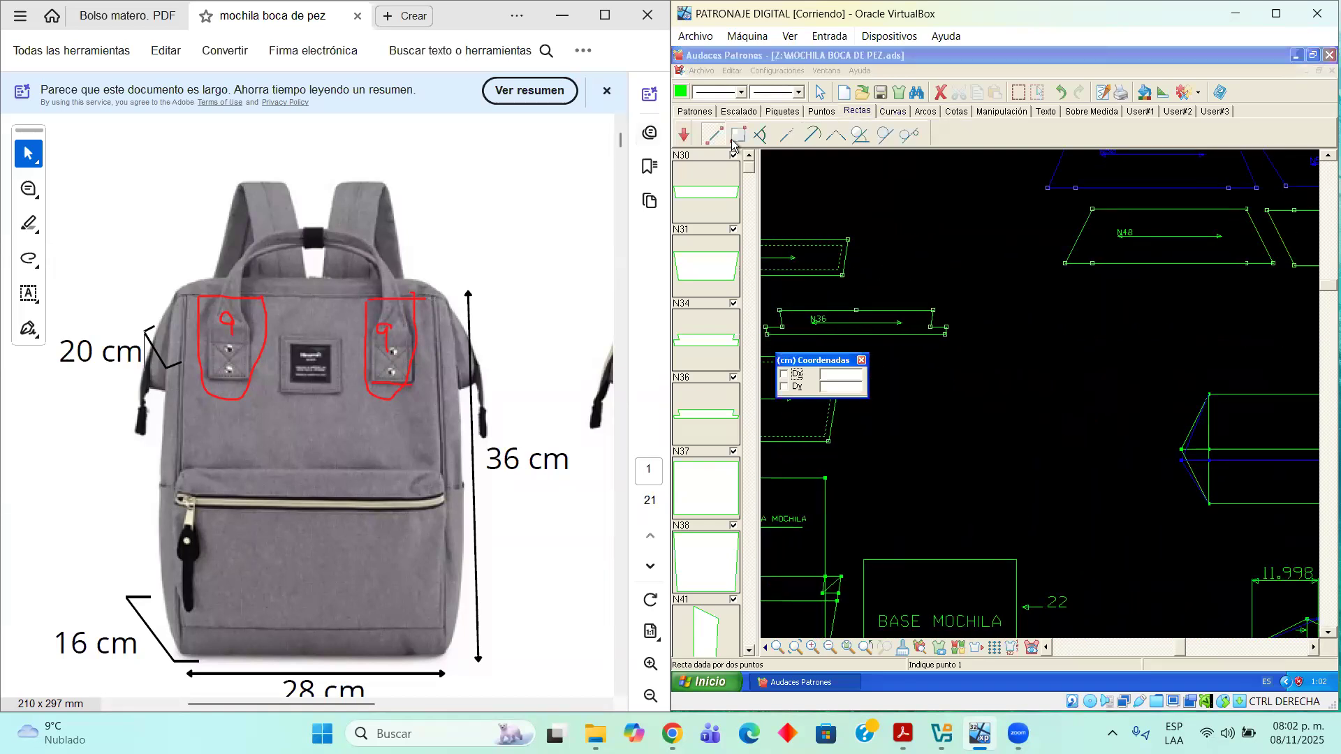
pyautogui.click(737, 136)
pyautogui.click(1067, 293)
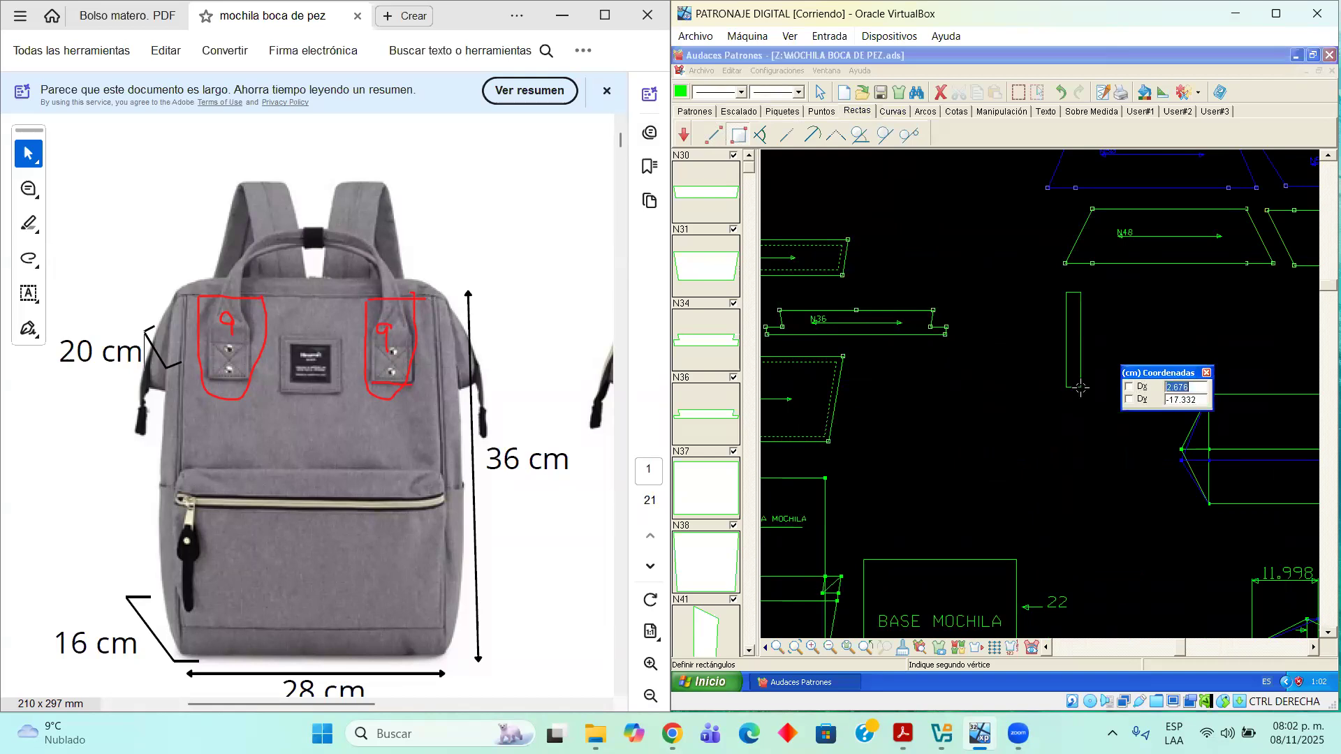
pyautogui.write('9.558')
pyautogui.moveTo(1196, 401); pyautogui.dragTo(1156, 399)
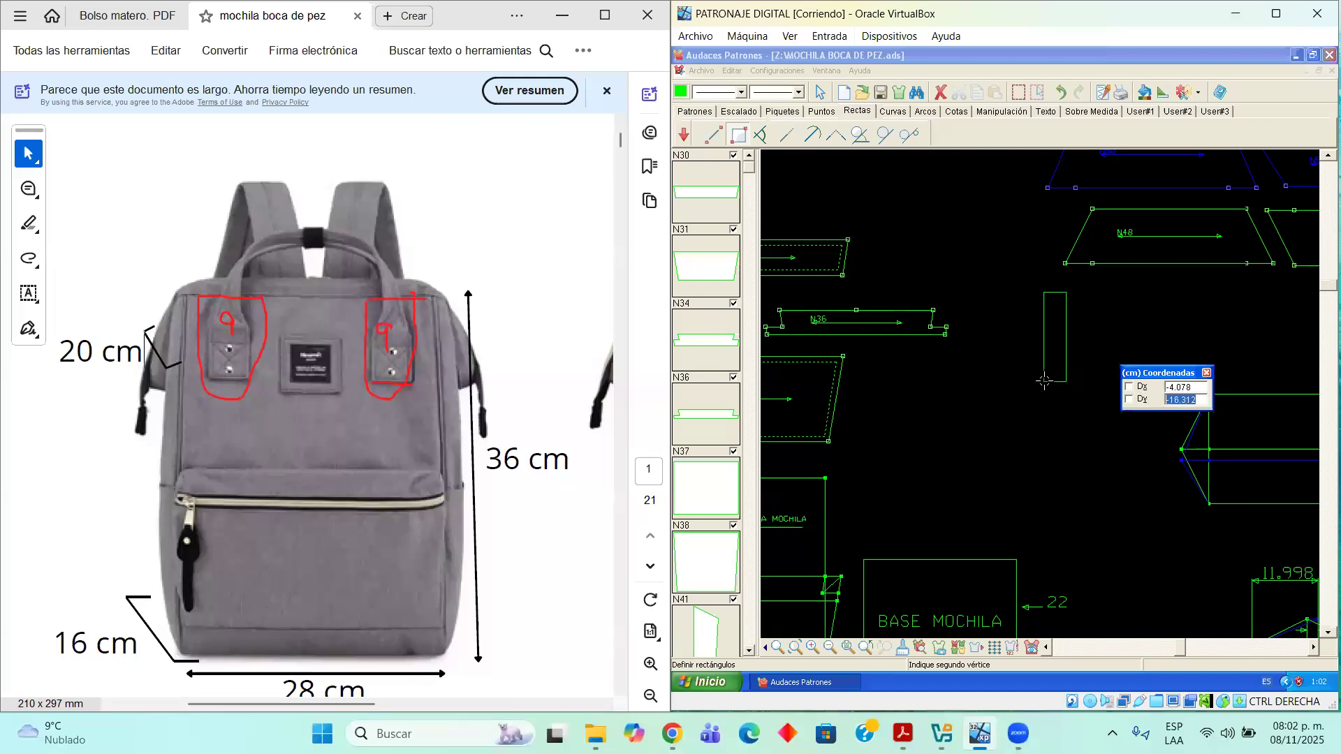
pyautogui.write('-40')
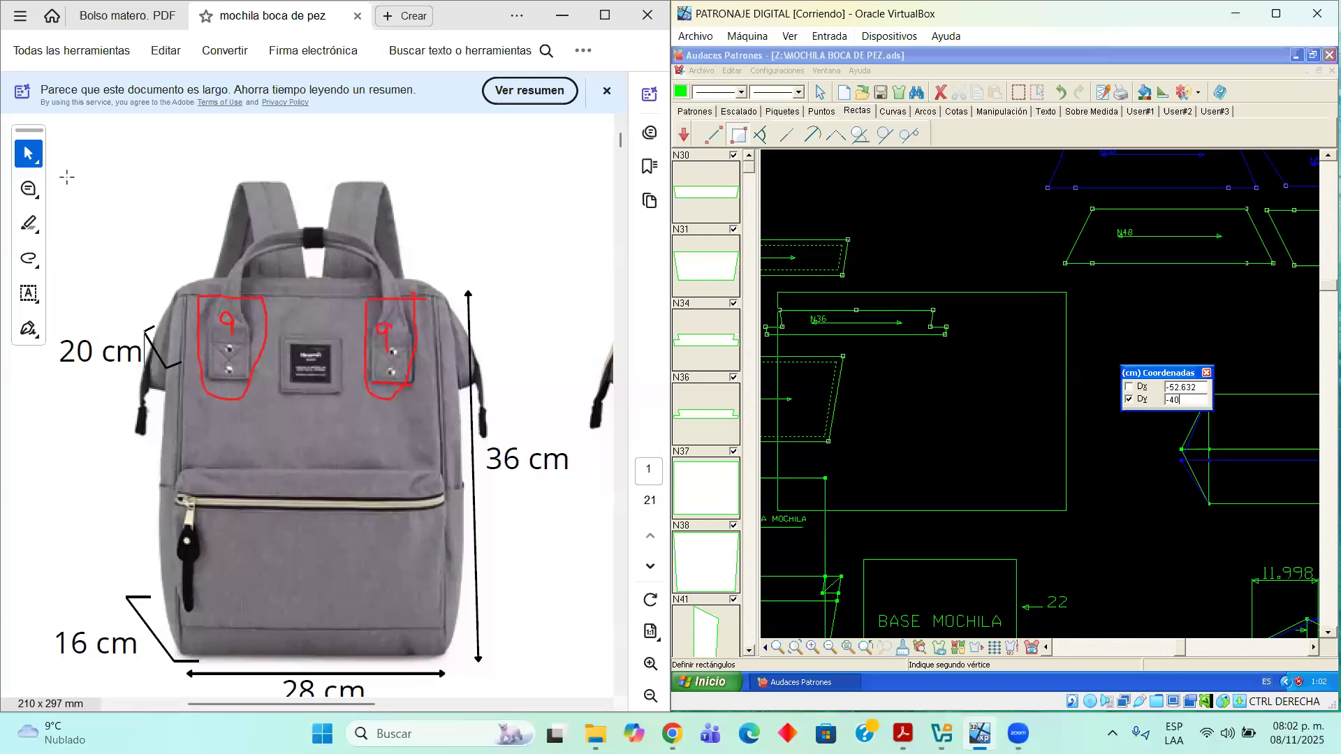
# Mark the width of the left handle end in red on the backpack photo
pyautogui.moveTo(203, 349); pyautogui.dragTo(248, 357)
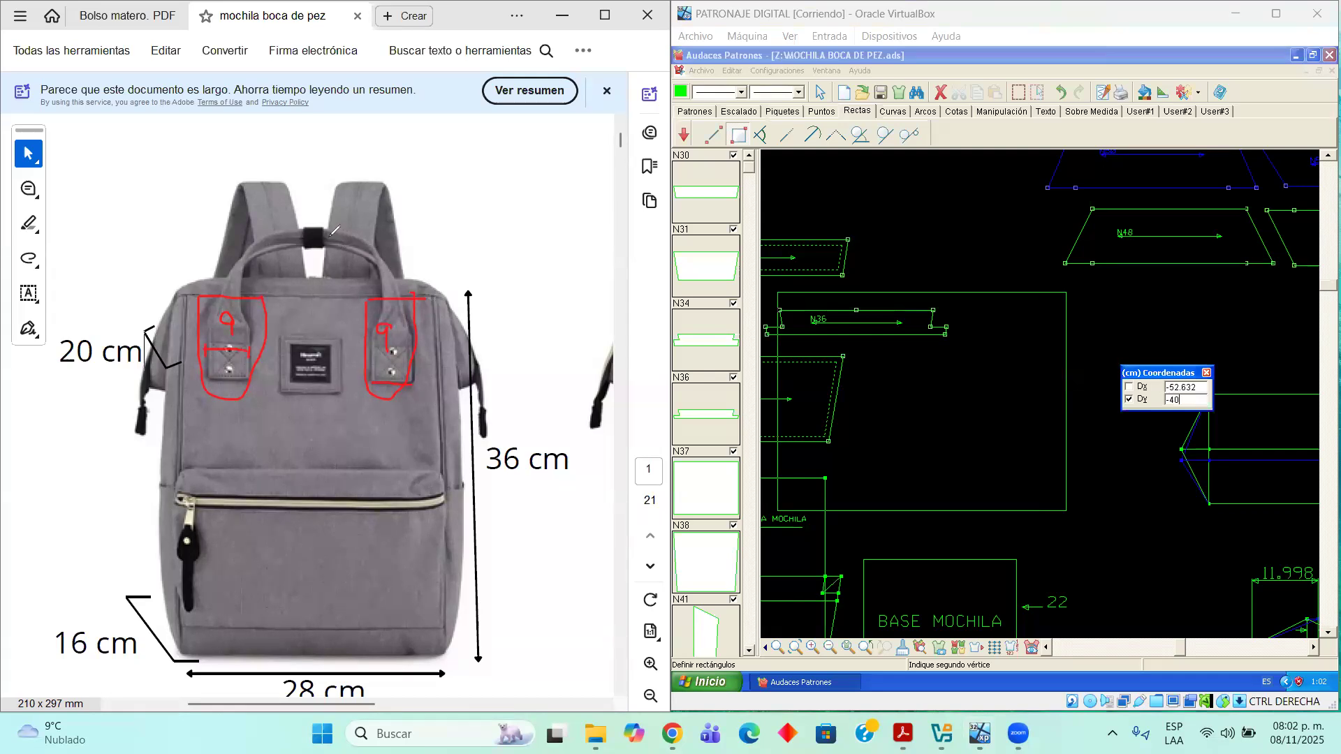
pyautogui.moveTo(327, 221)
pyautogui.mouseDown()
pyautogui.moveTo(306, 244)
pyautogui.moveTo(320, 220)
pyautogui.mouseUp()
pyautogui.moveTo(301, 231)
pyautogui.mouseDown()
pyautogui.moveTo(166, 361)
pyautogui.moveTo(207, 394)
pyautogui.moveTo(336, 266)
pyautogui.moveTo(281, 351)
pyautogui.moveTo(405, 328)
pyautogui.moveTo(376, 355)
pyautogui.moveTo(299, 281)
pyautogui.moveTo(393, 383)
pyautogui.mouseUp()
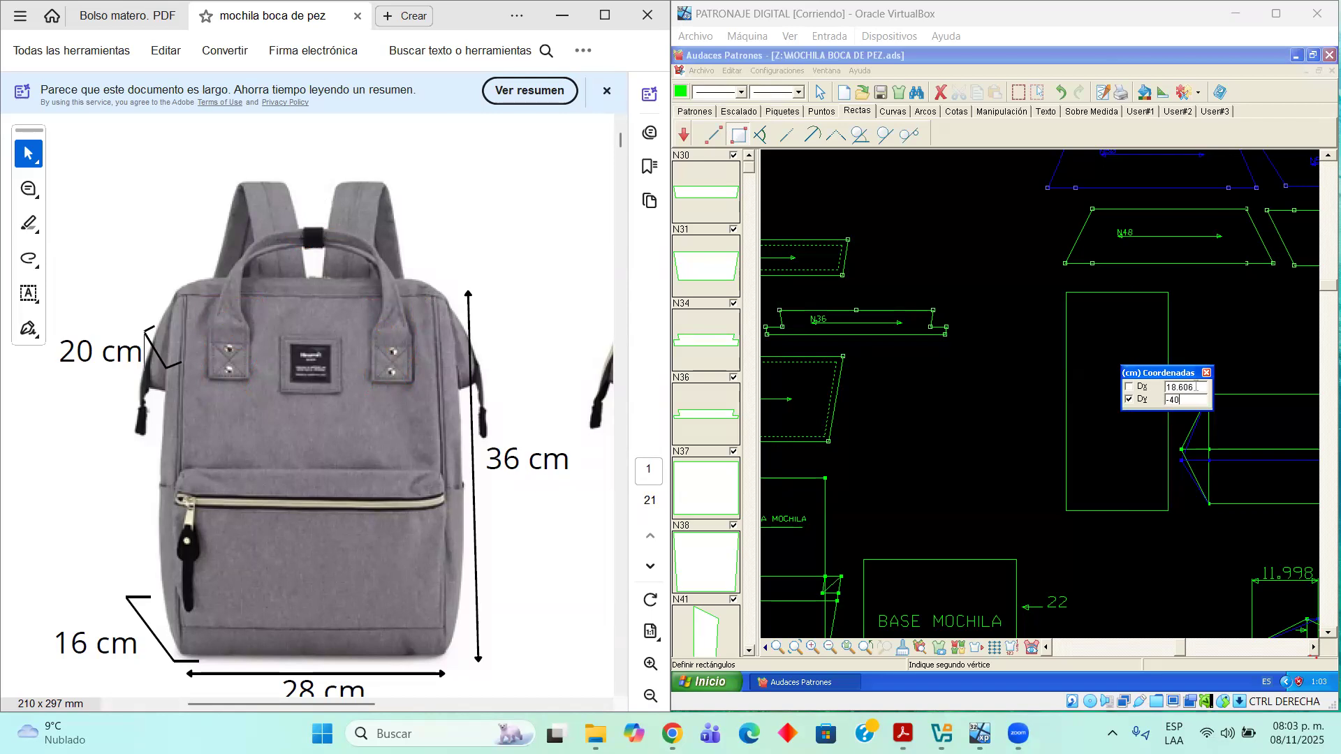
# Complete the rectangle with a horizontal offset of 4 cm, and move it slightly down and to the left
pyautogui.moveTo(1197, 388); pyautogui.dragTo(1079, 367)
pyautogui.write('4')
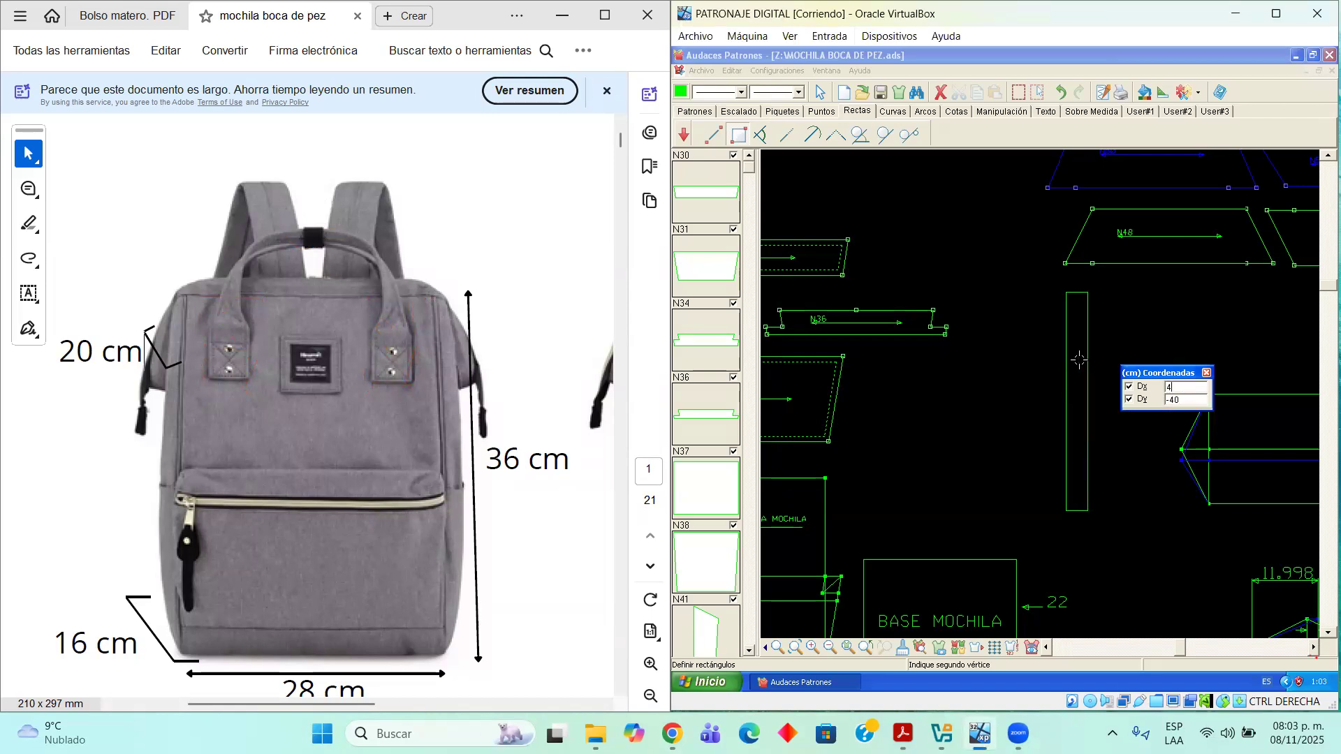
pyautogui.press('Return')
pyautogui.moveTo(1165, 377); pyautogui.dragTo(854, 351)
pyautogui.click(820, 92)
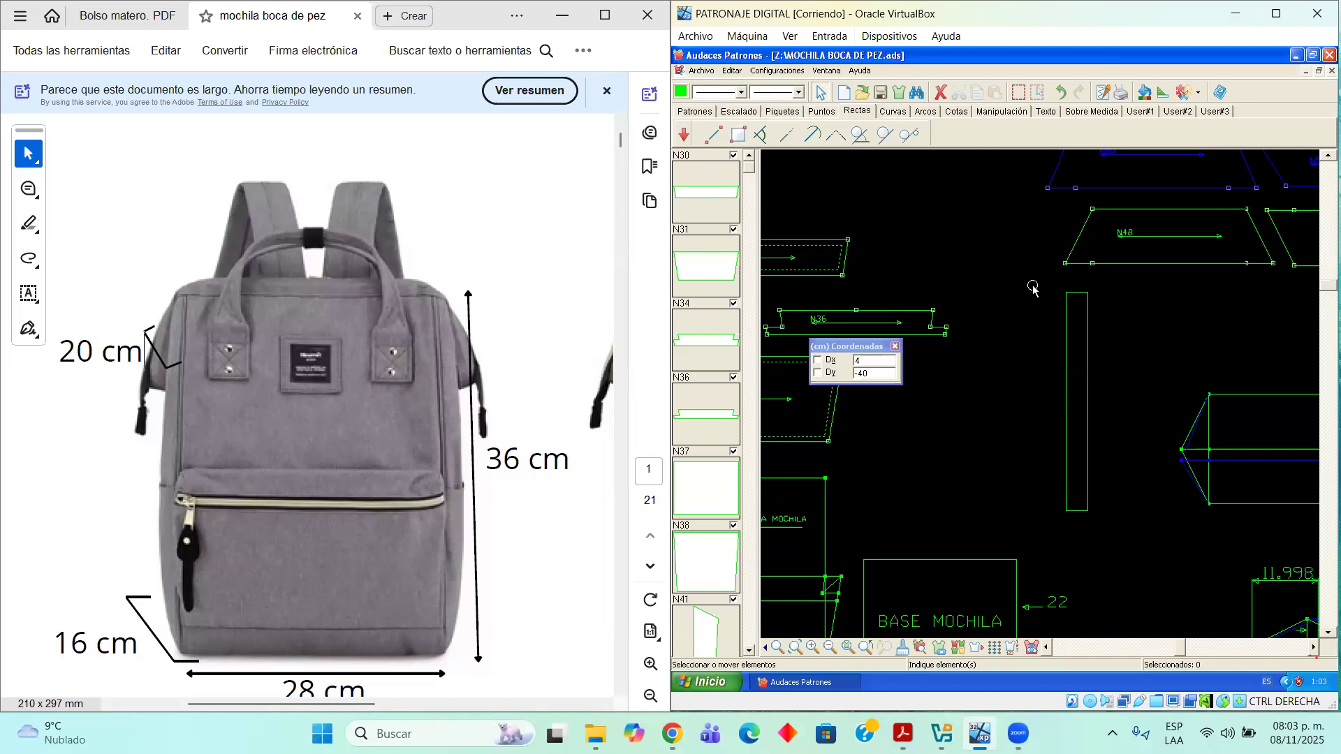
pyautogui.moveTo(1082, 509); pyautogui.dragTo(1076, 539)
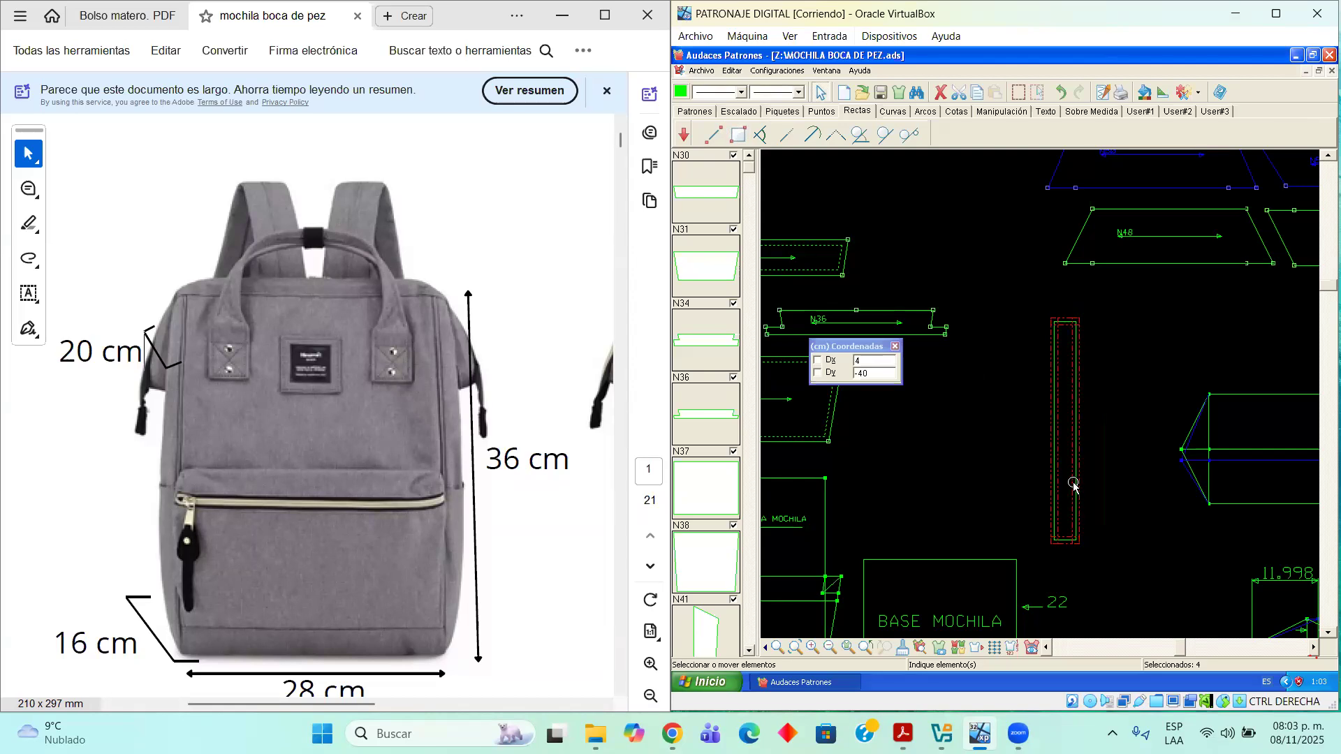
pyautogui.rightClick(1074, 484)
pyautogui.click(1095, 508)
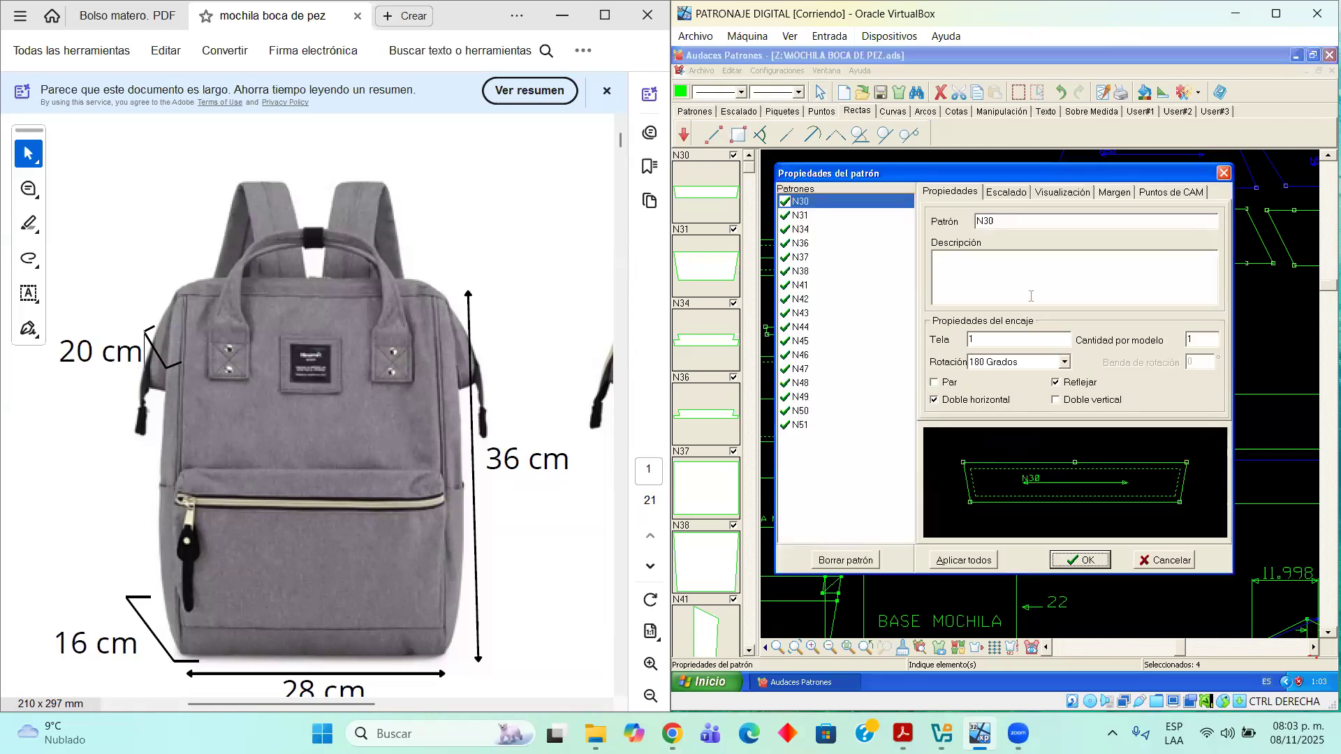
pyautogui.click(1224, 173)
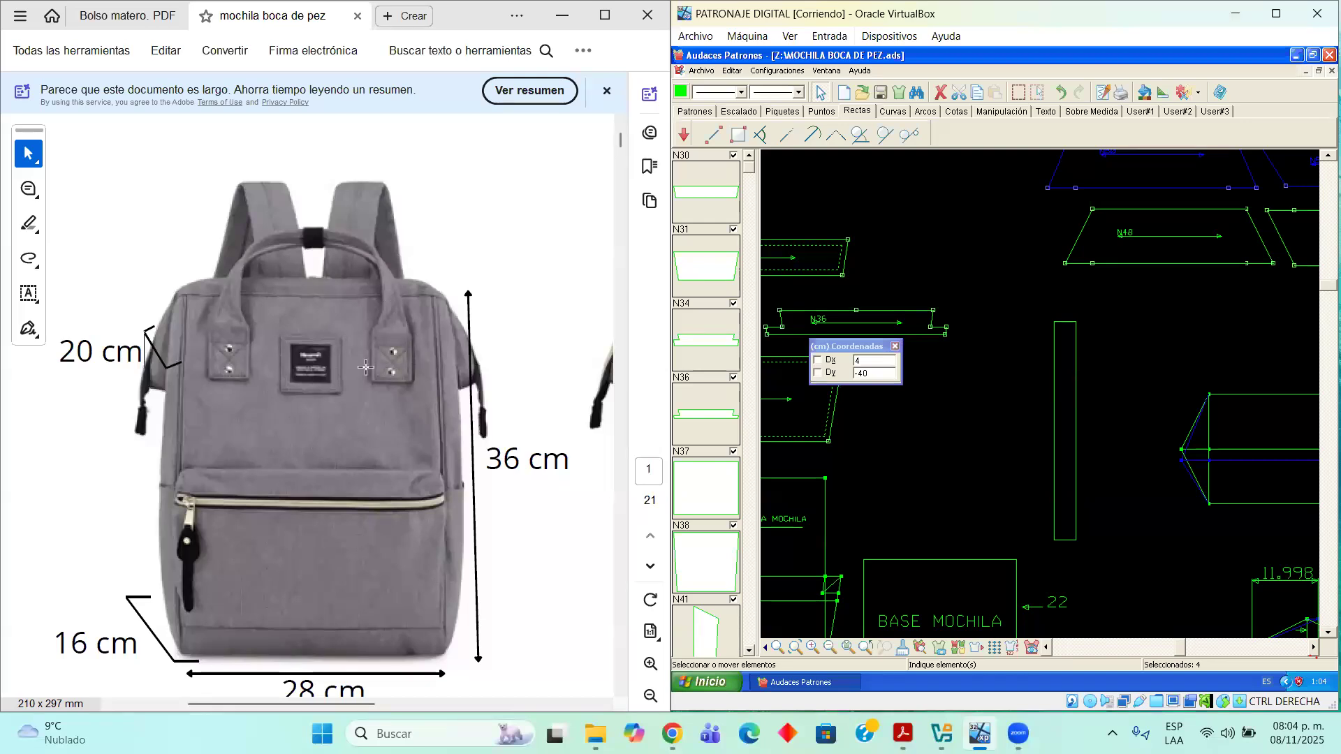
# Examine the left handle end on the backpack photo at 400% zoom, and close the coordinates window over the pattern
pyautogui.scroll(4, 360, 364)
pyautogui.scroll(-3, 360, 364)
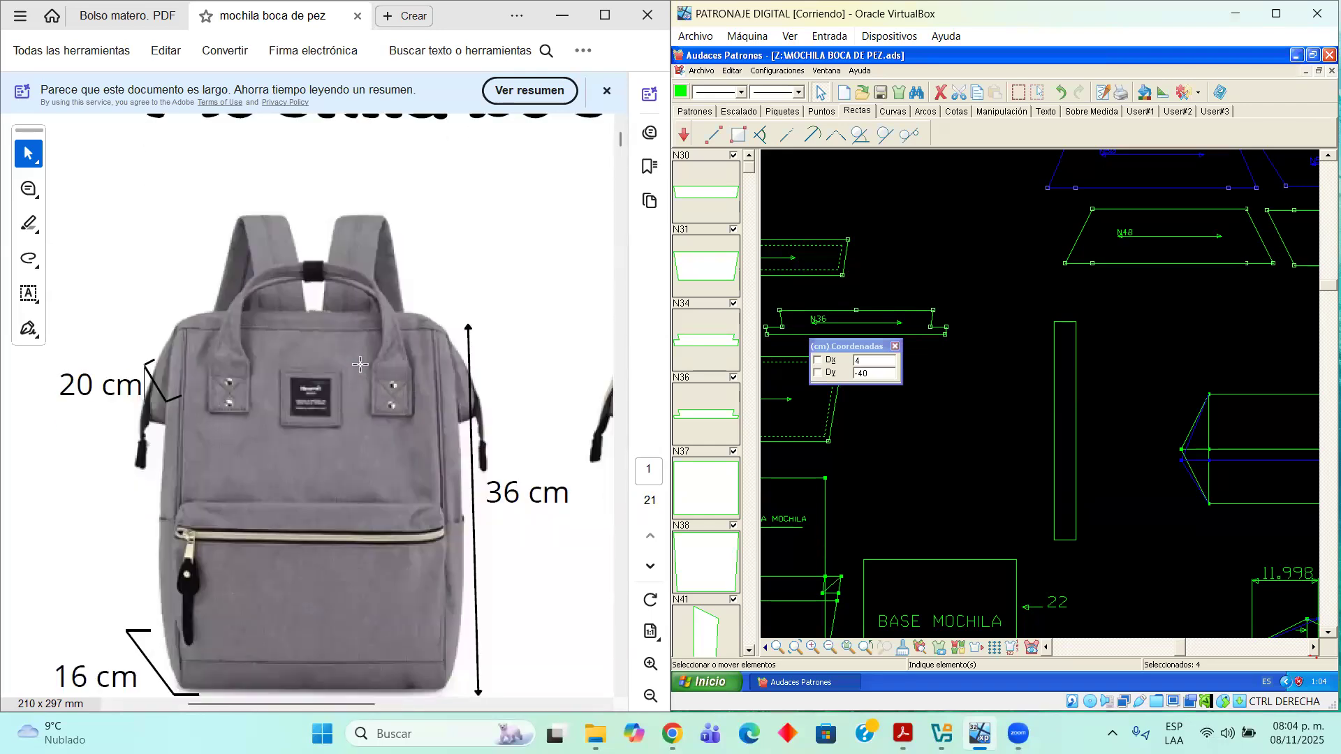
pyautogui.click(660, 669)
pyautogui.click(660, 668)
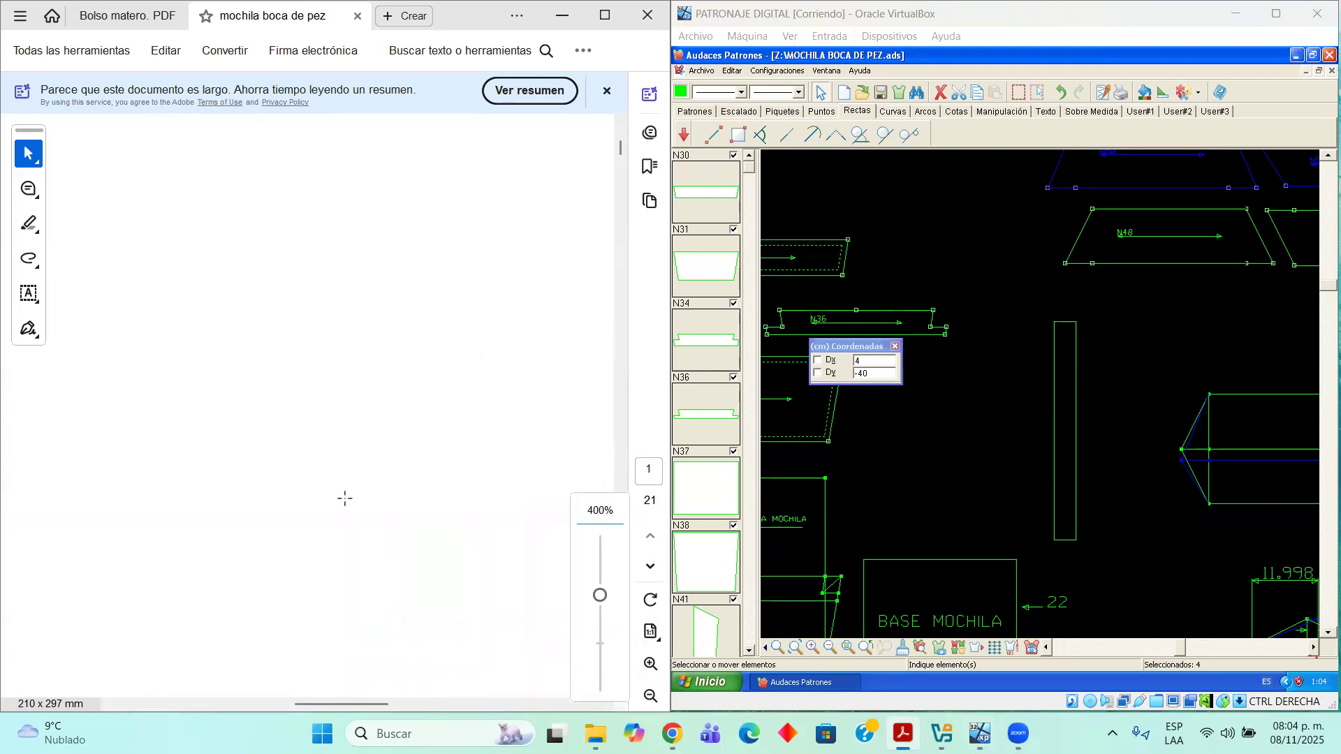
pyautogui.scroll(10, 341, 509)
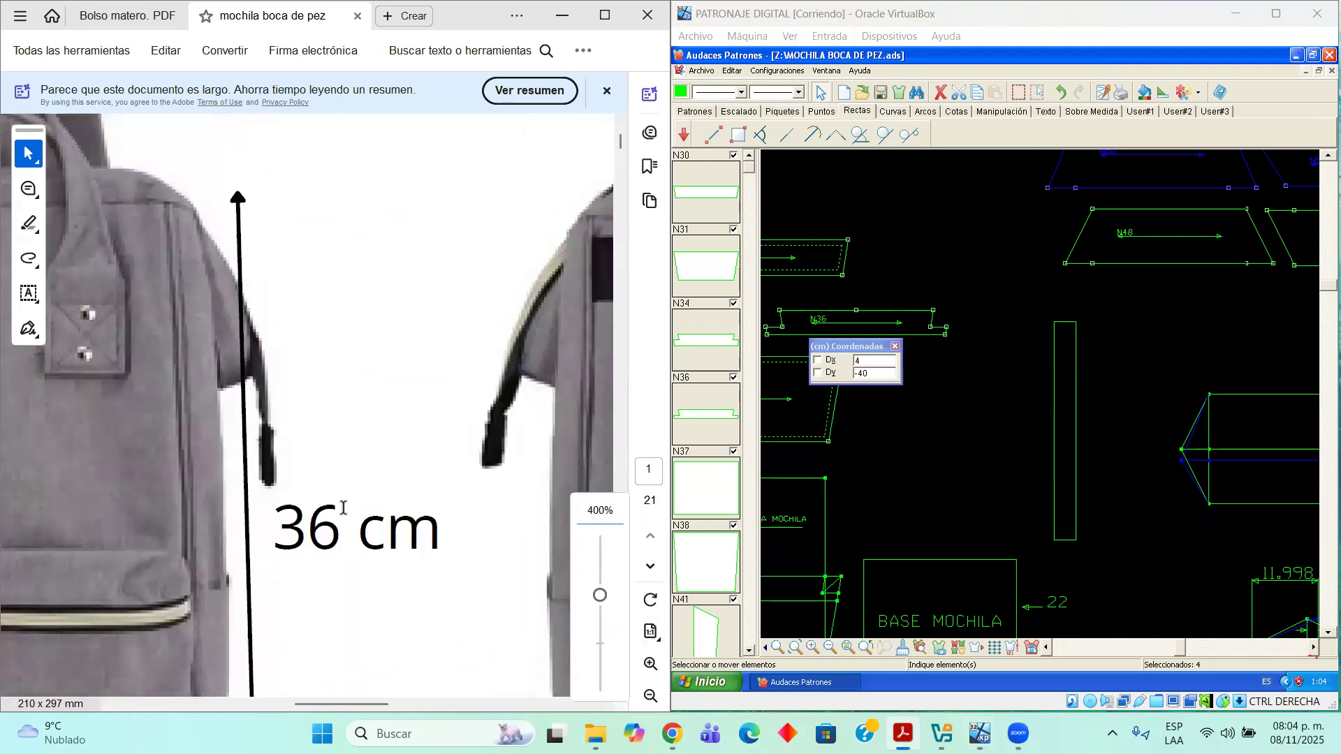
pyautogui.moveTo(344, 704); pyautogui.dragTo(240, 704)
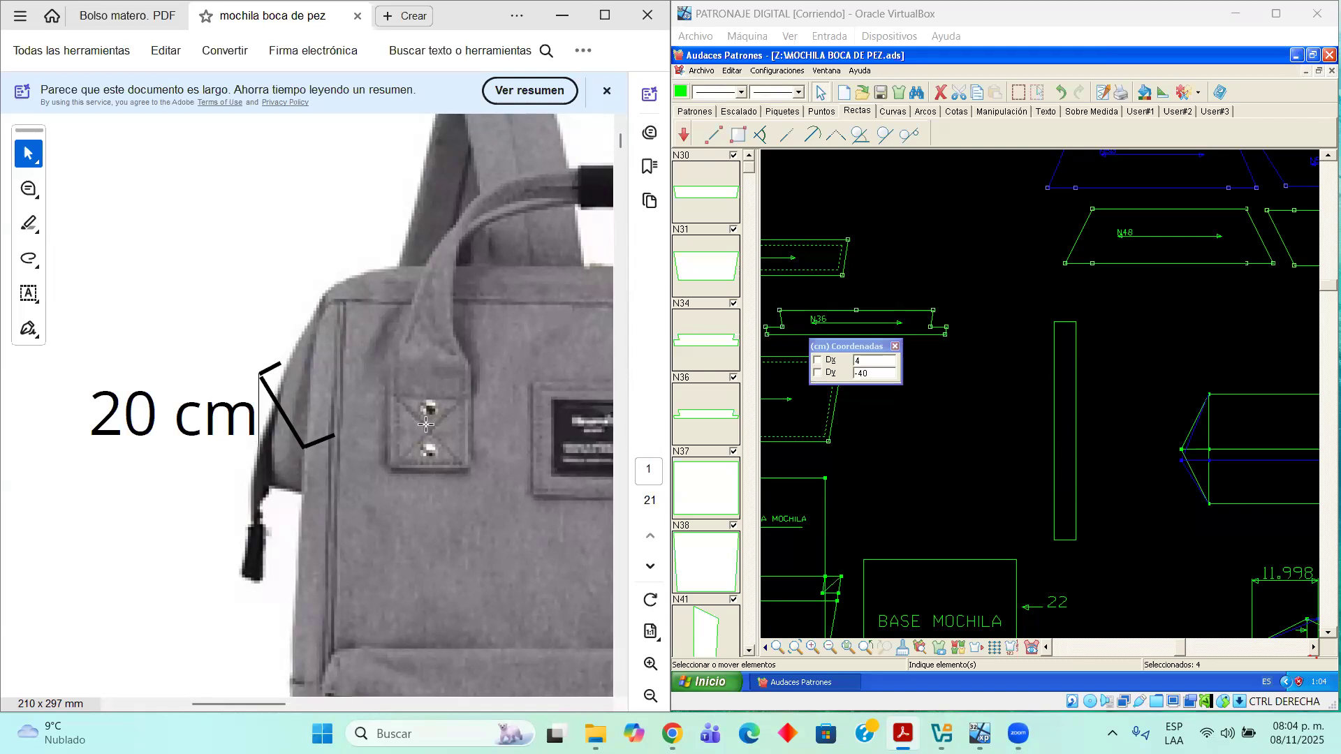
pyautogui.moveTo(885, 345); pyautogui.dragTo(854, 420)
pyautogui.click(864, 422)
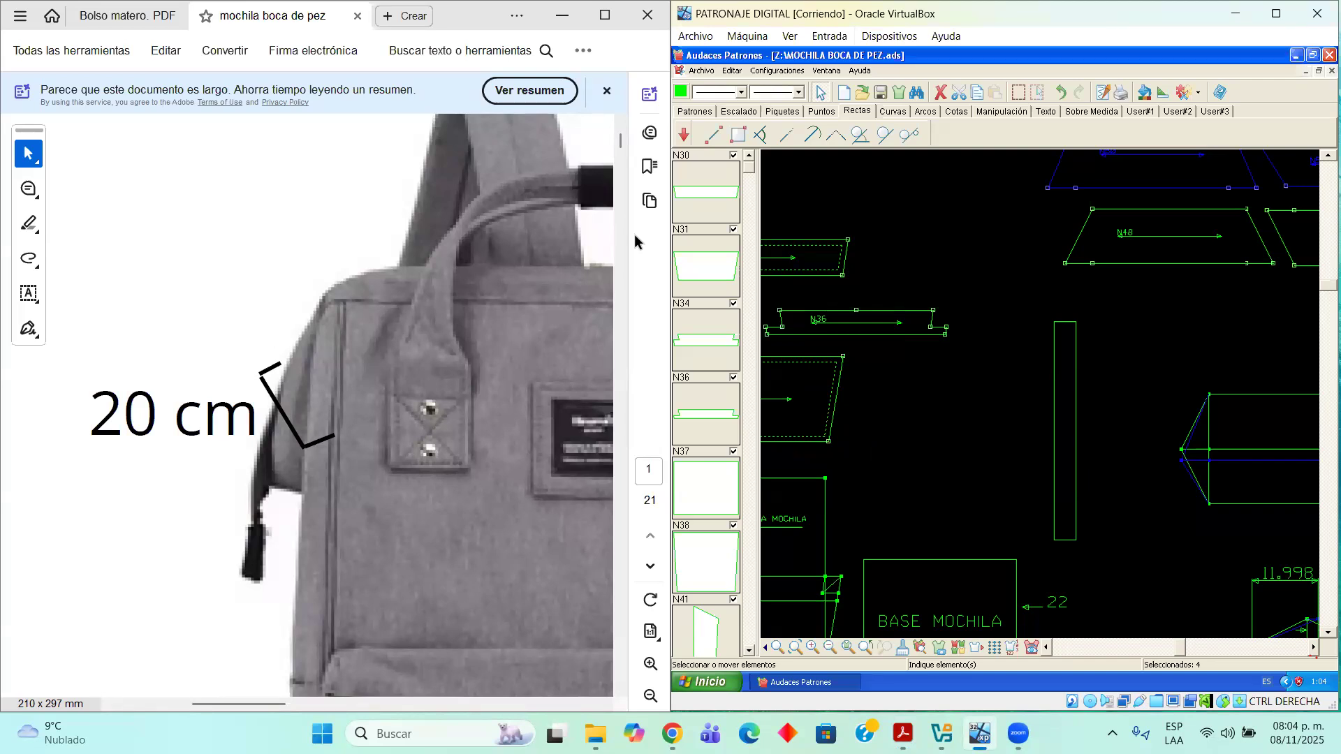
pyautogui.scroll(-3, 1000, 450)
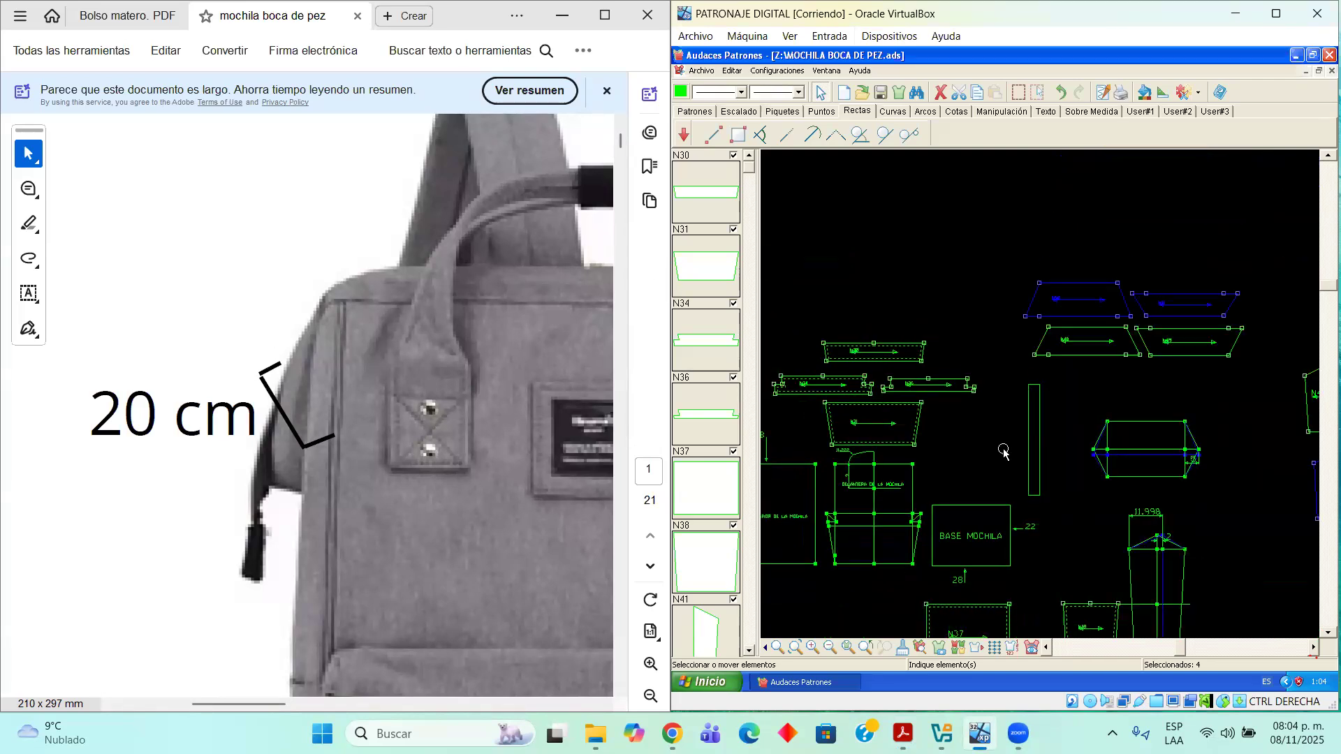
pyautogui.scroll(-1, 956, 447)
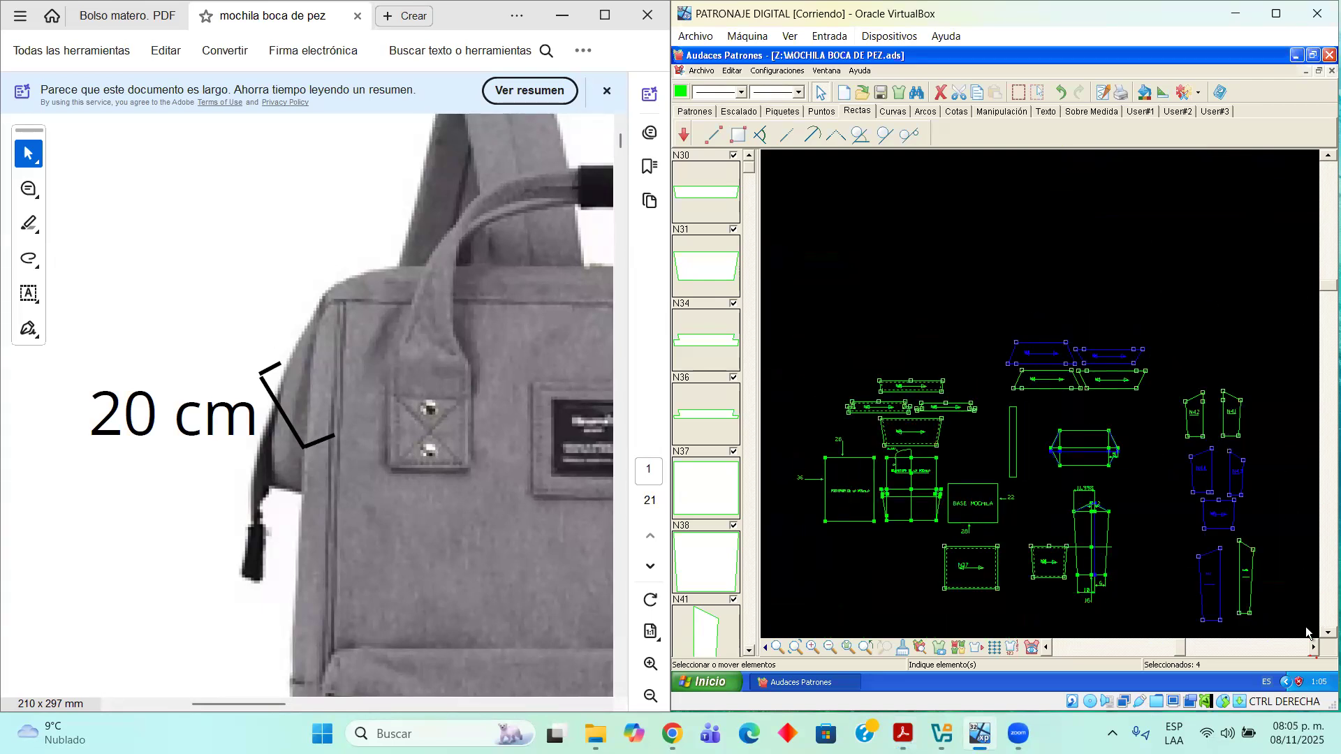
pyautogui.click(1327, 632)
pyautogui.scroll(2, 1184, 511)
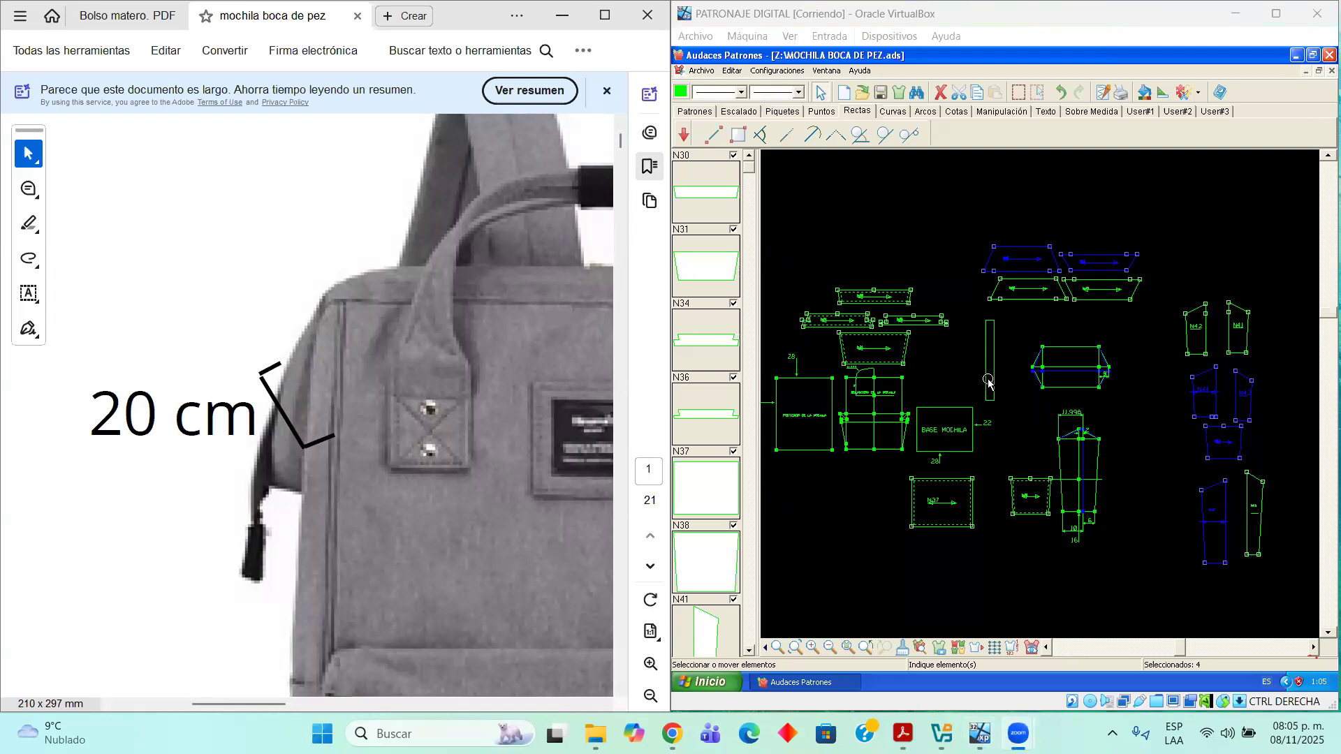
pyautogui.scroll(2, 990, 384)
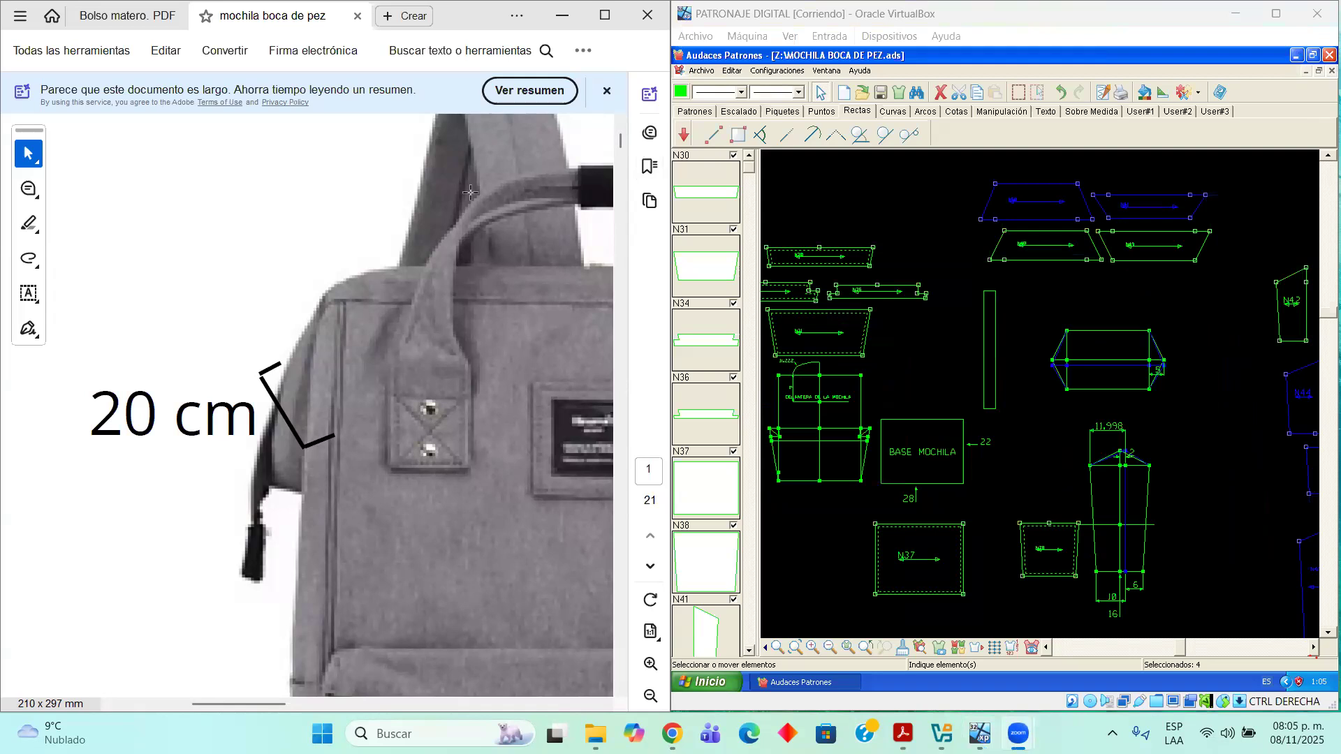
# Look over the pocket and zipper on the backpack's front photo, and locate the back panel draft (POSTERIOR DE LA MOCHILA)
pyautogui.scroll(-3, 535, 329)
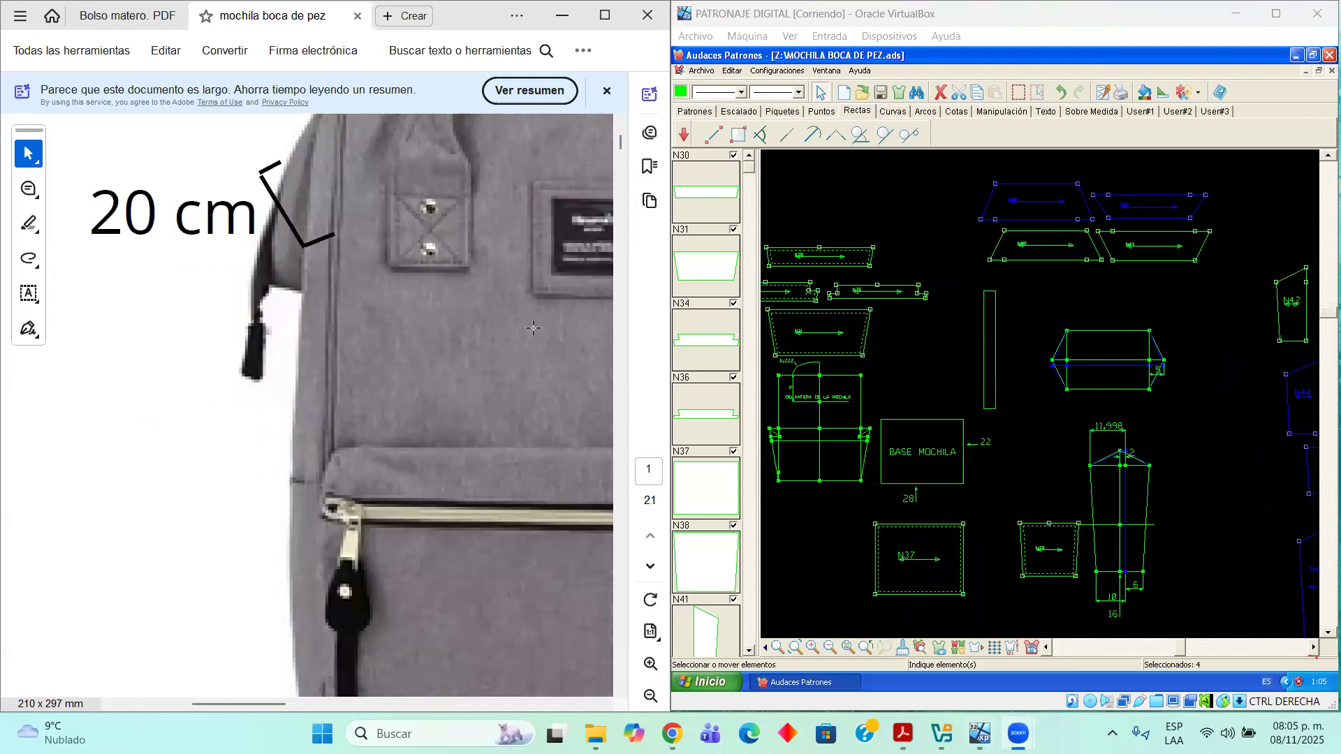
pyautogui.scroll(-3, 535, 317)
pyautogui.scroll(3, 535, 317)
pyautogui.scroll(-3, 535, 316)
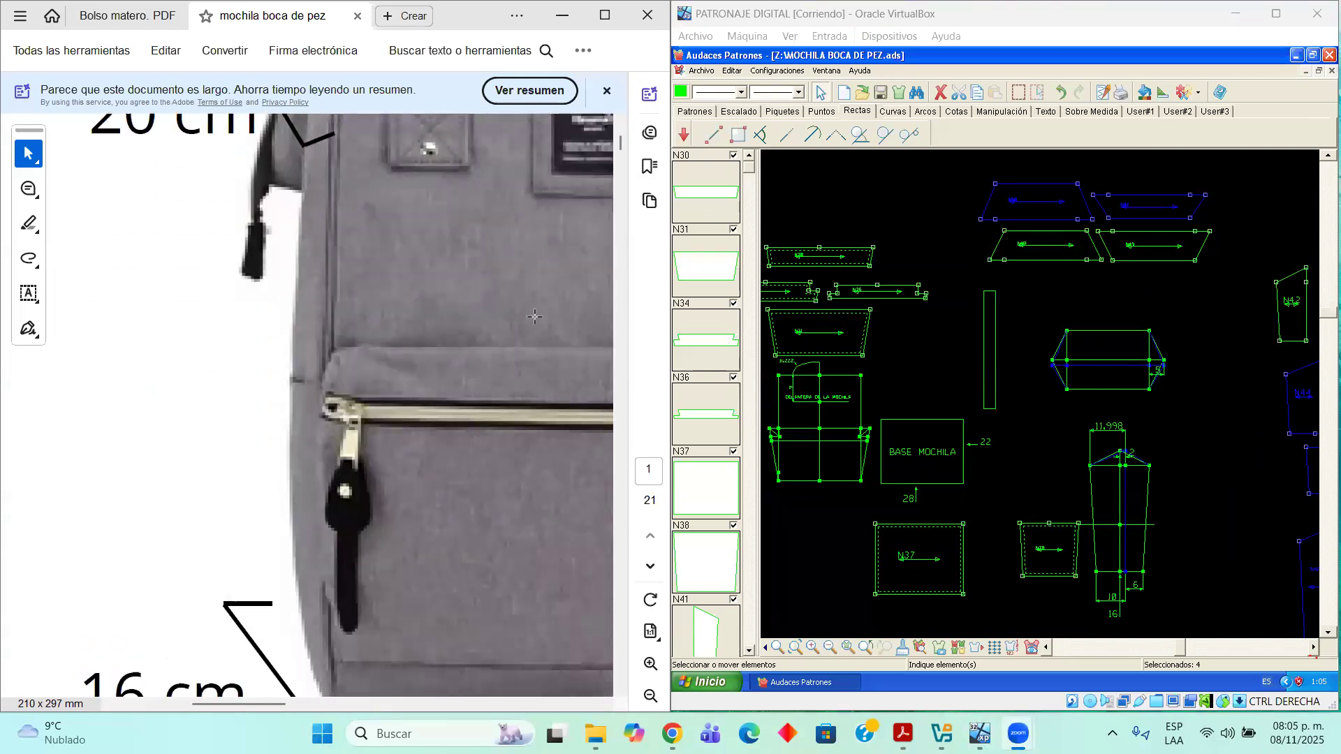
pyautogui.scroll(1, 884, 398)
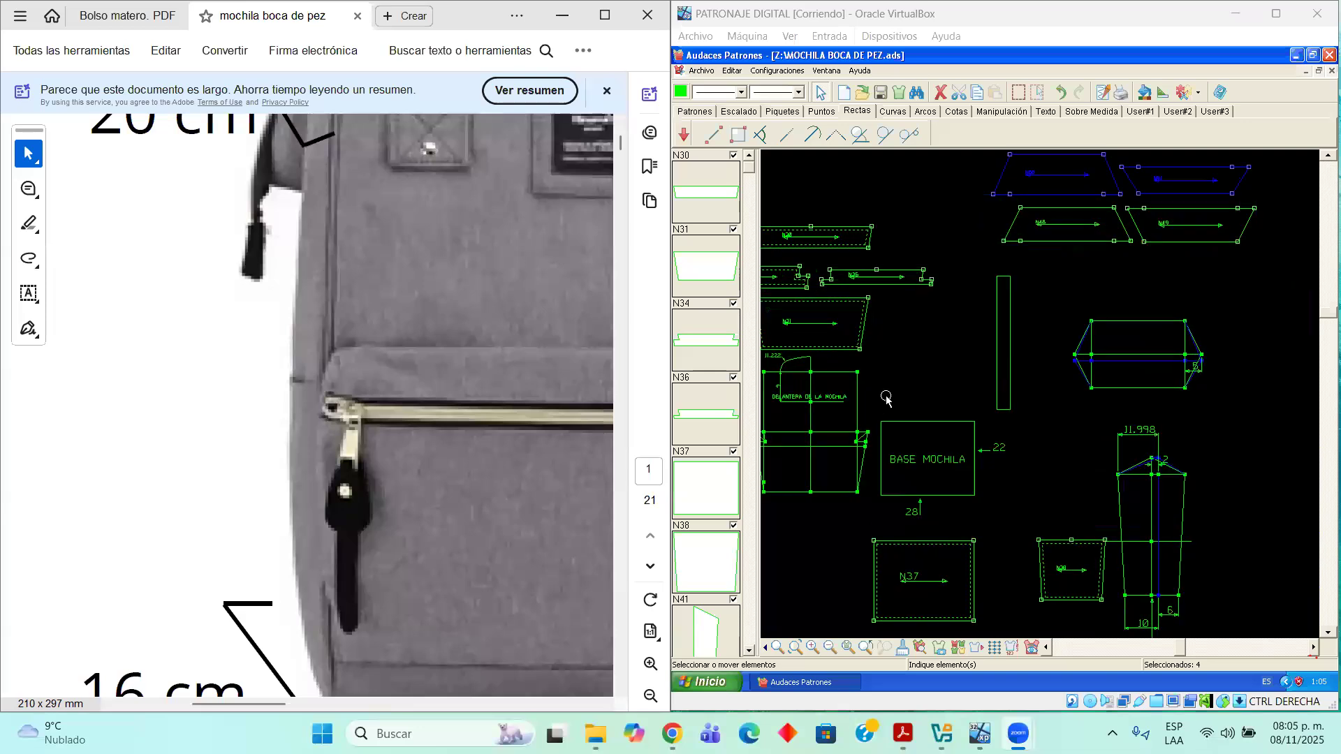
pyautogui.click(1046, 647)
pyautogui.click(1045, 647)
pyautogui.click(1045, 647)
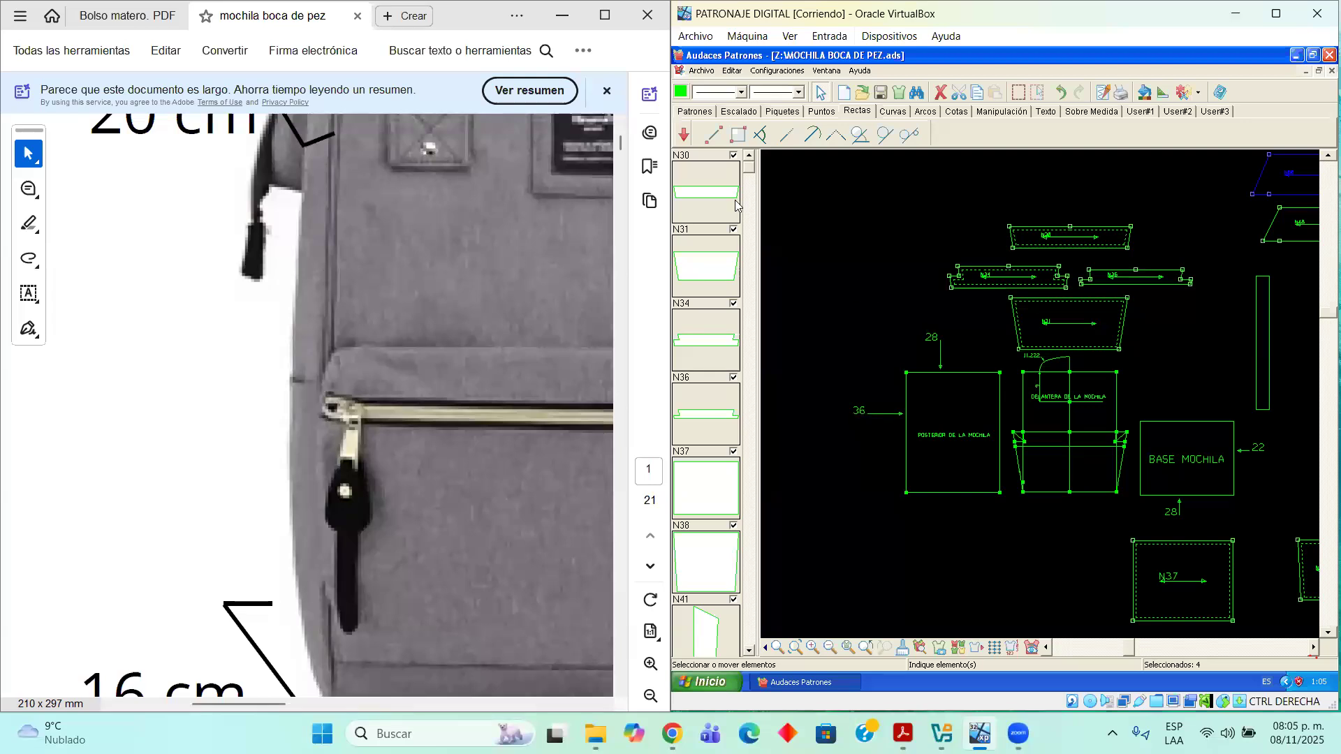
# Examine the straps and side zipper on the backpack's rear photo, and view it at 150% zoom
pyautogui.click(373, 404)
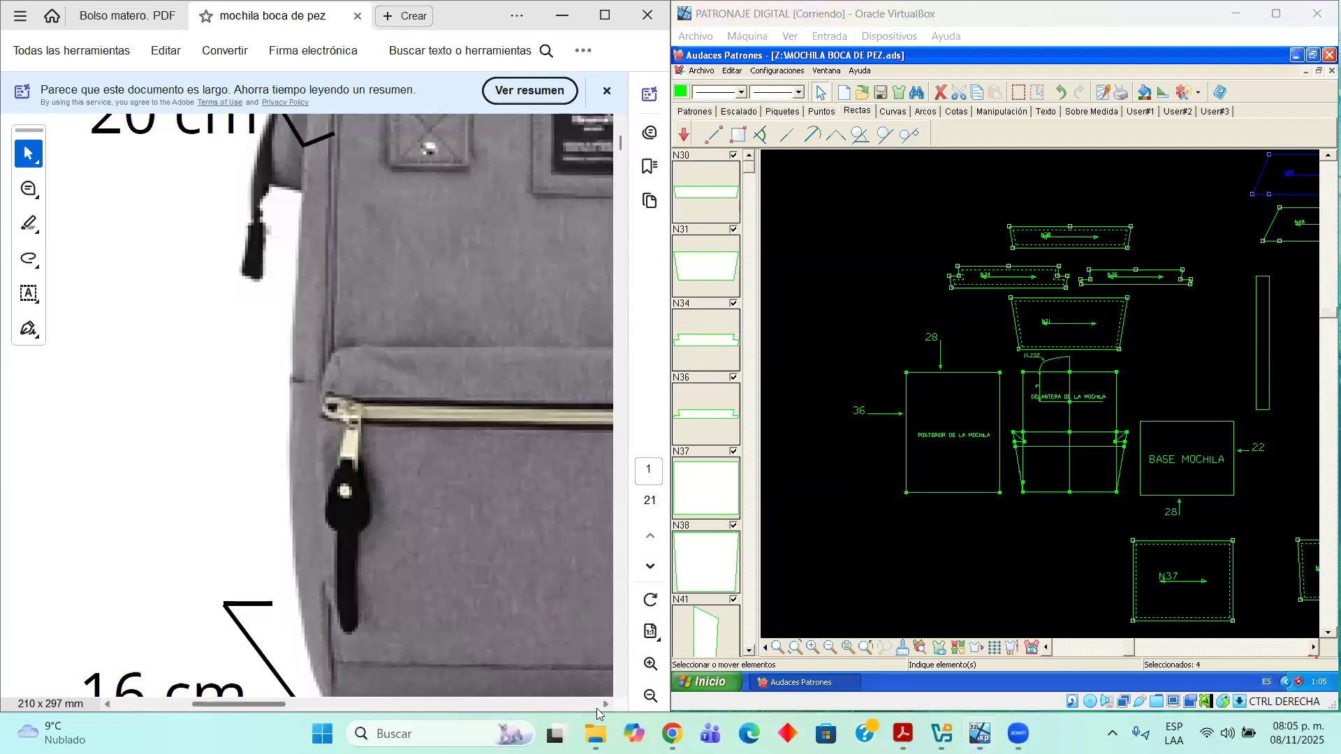
pyautogui.click(605, 704)
pyautogui.click(605, 704)
pyautogui.moveTo(285, 705); pyautogui.dragTo(456, 708)
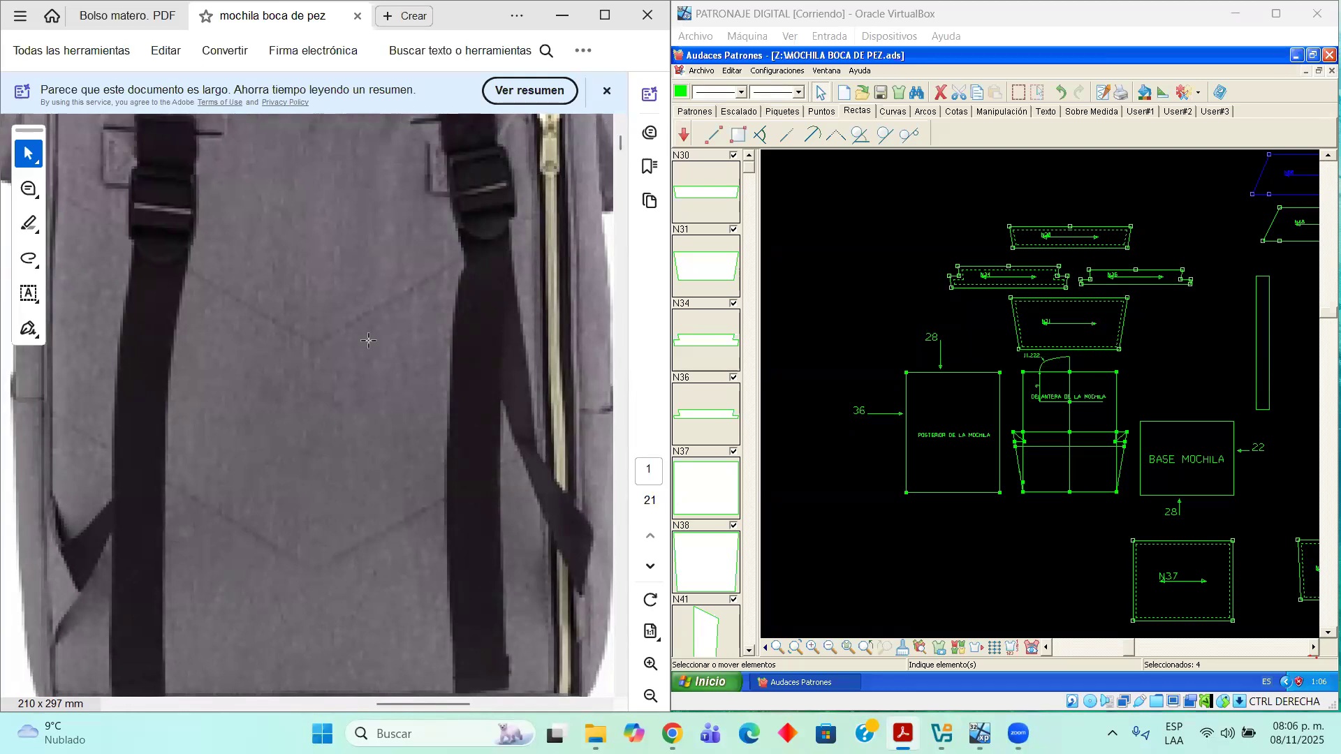
pyautogui.scroll(2, 910, 462)
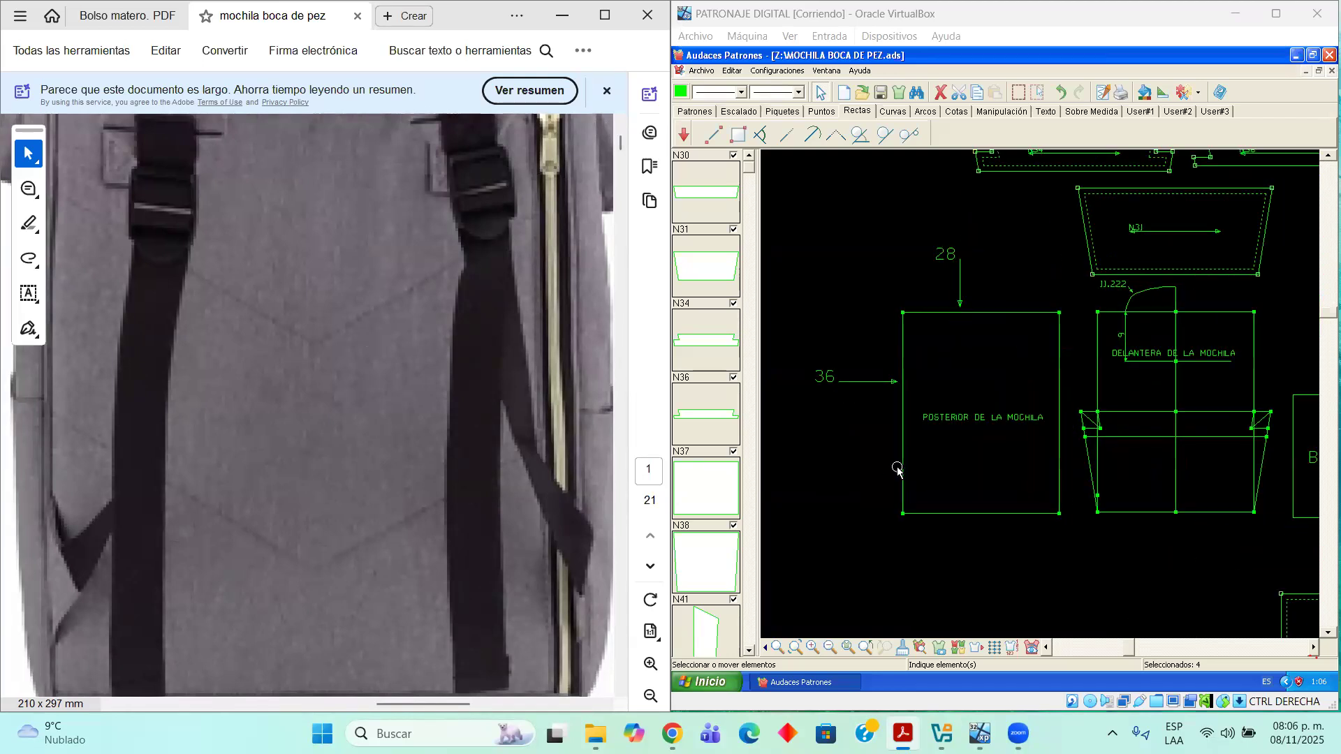
pyautogui.scroll(-1, 418, 415)
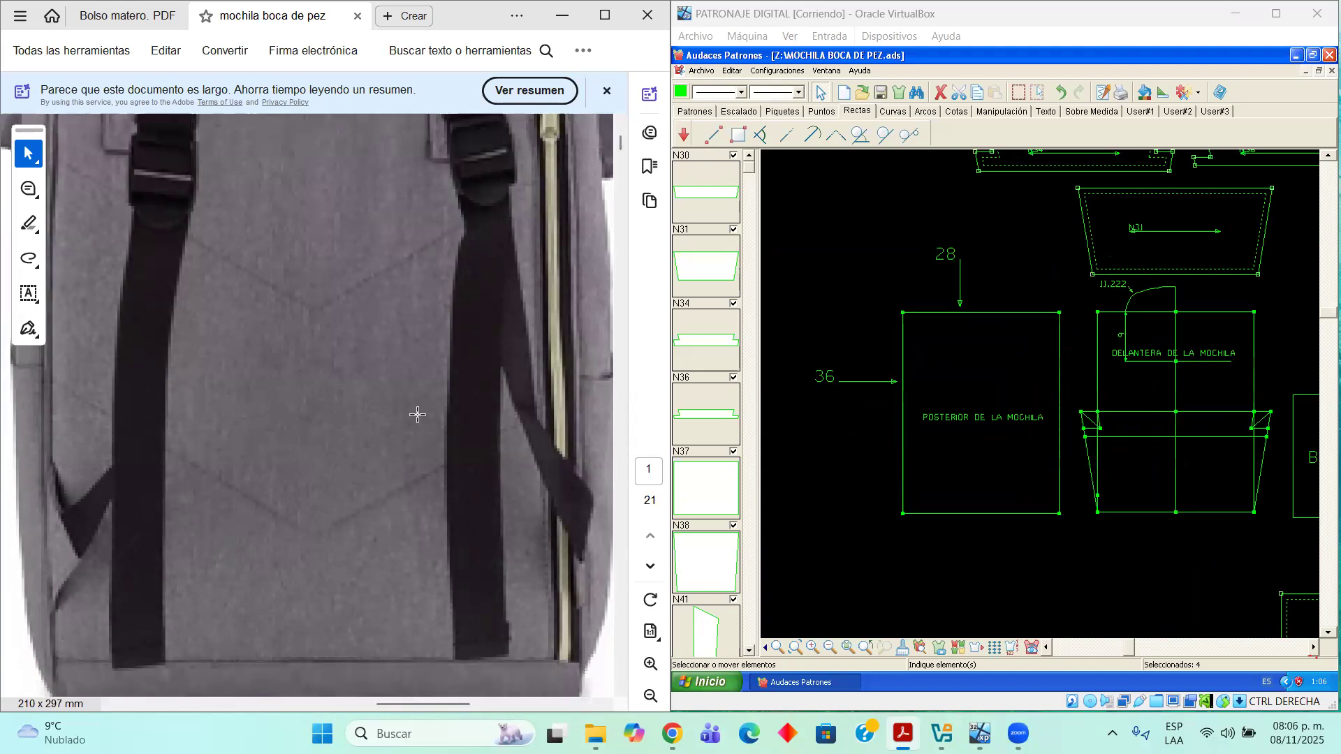
pyautogui.click(650, 696)
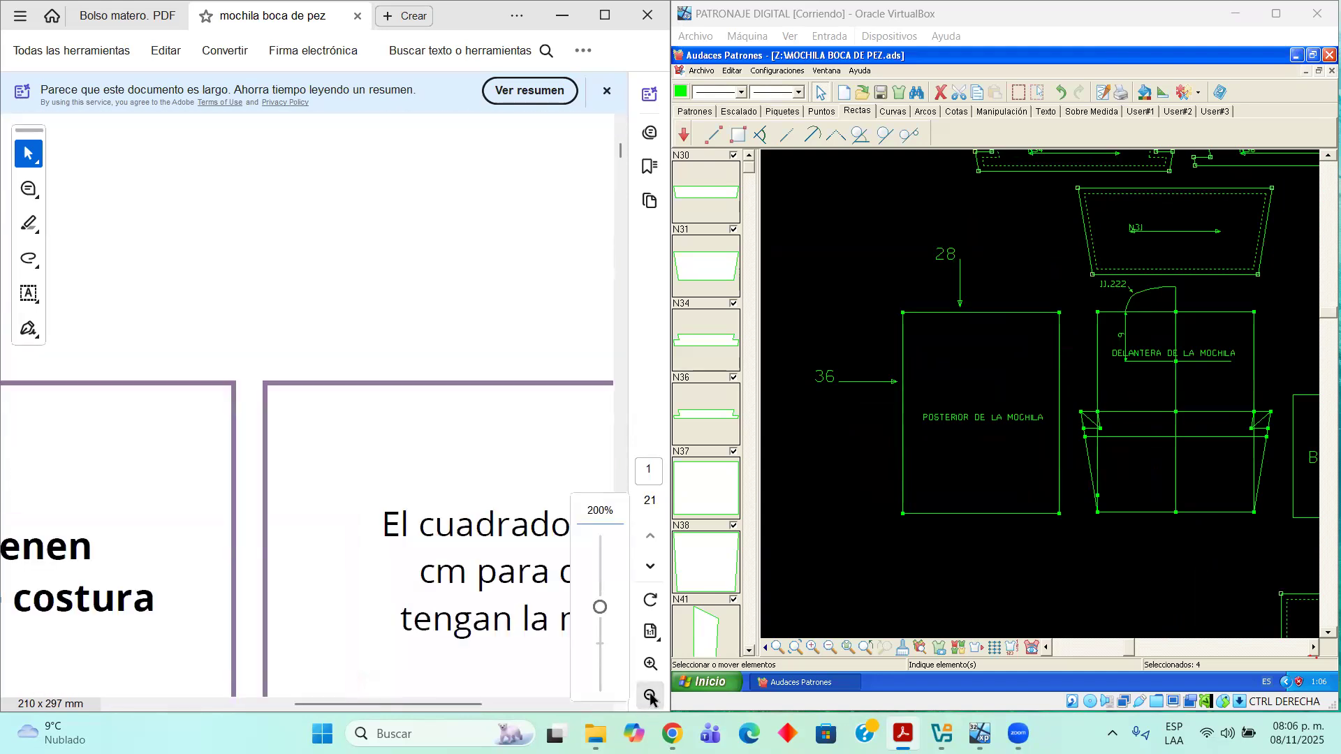
pyautogui.click(650, 697)
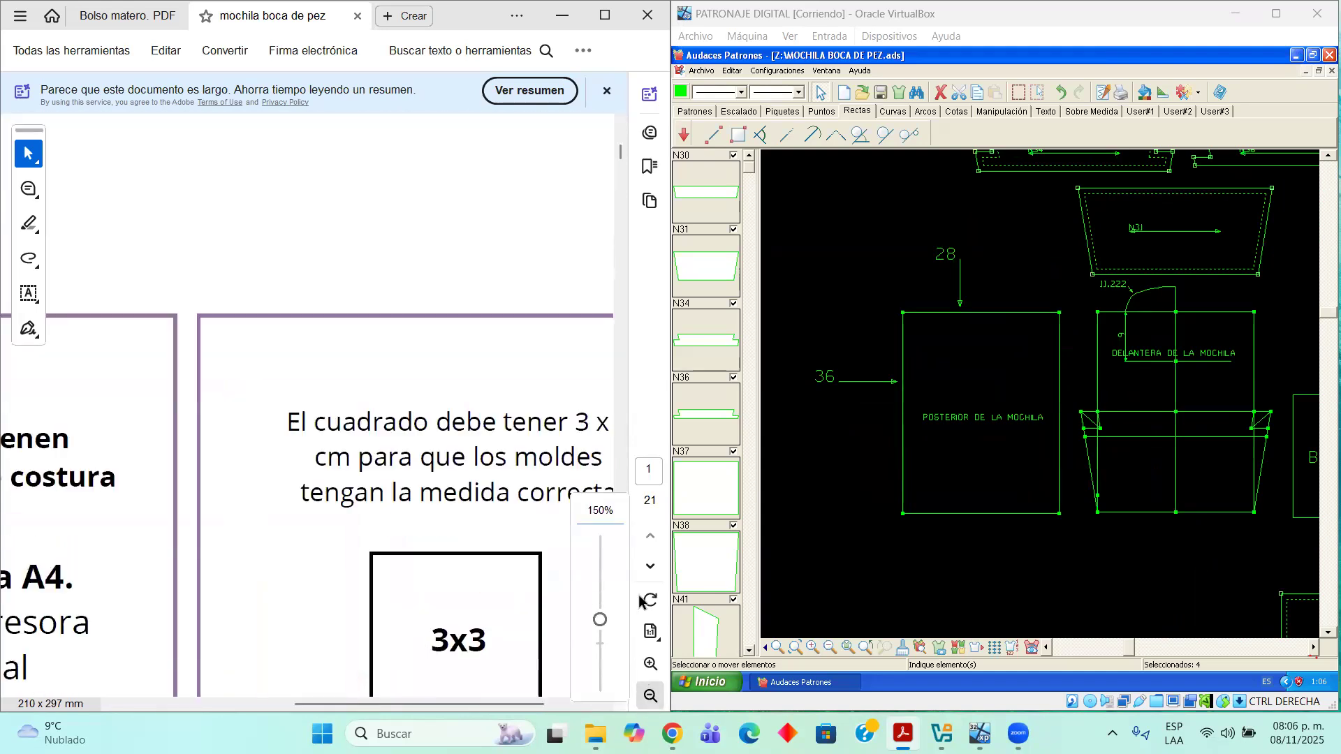
pyautogui.click(625, 125)
pyautogui.moveTo(448, 705); pyautogui.dragTo(423, 703)
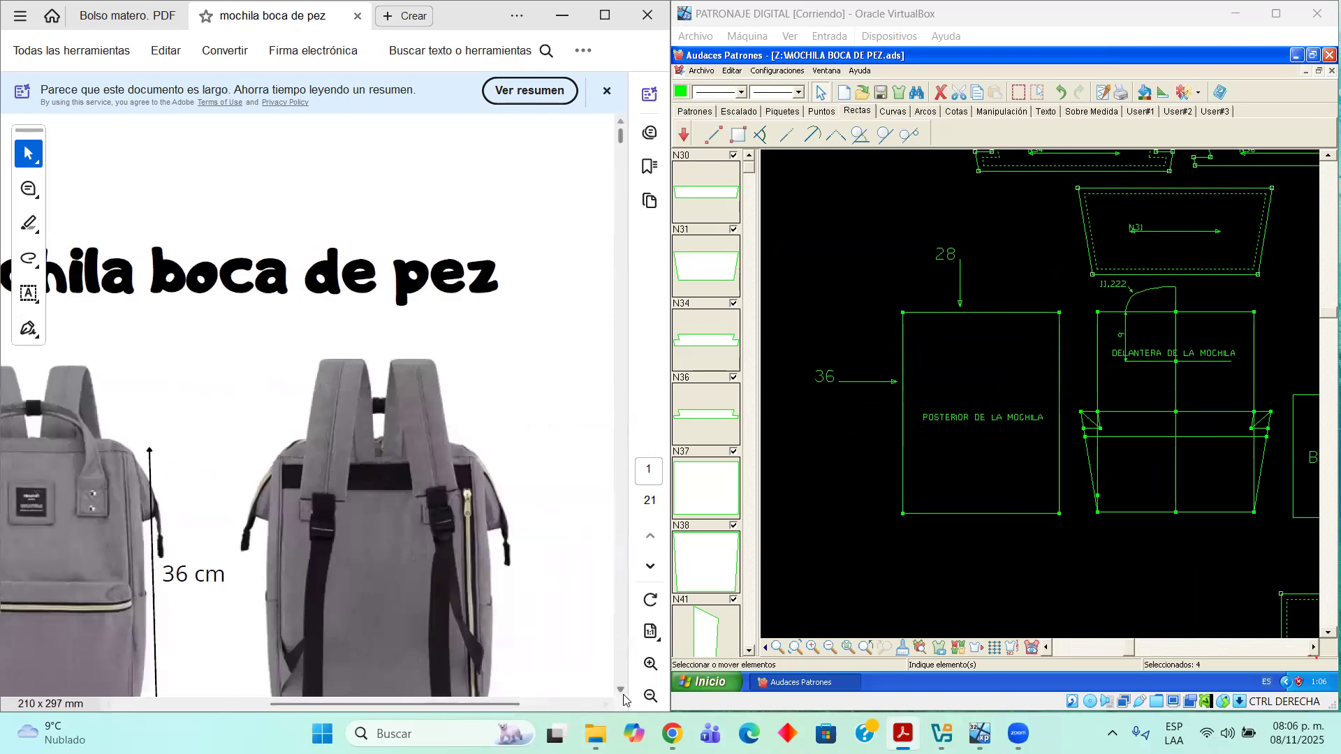
pyautogui.scroll(-12, 609, 534)
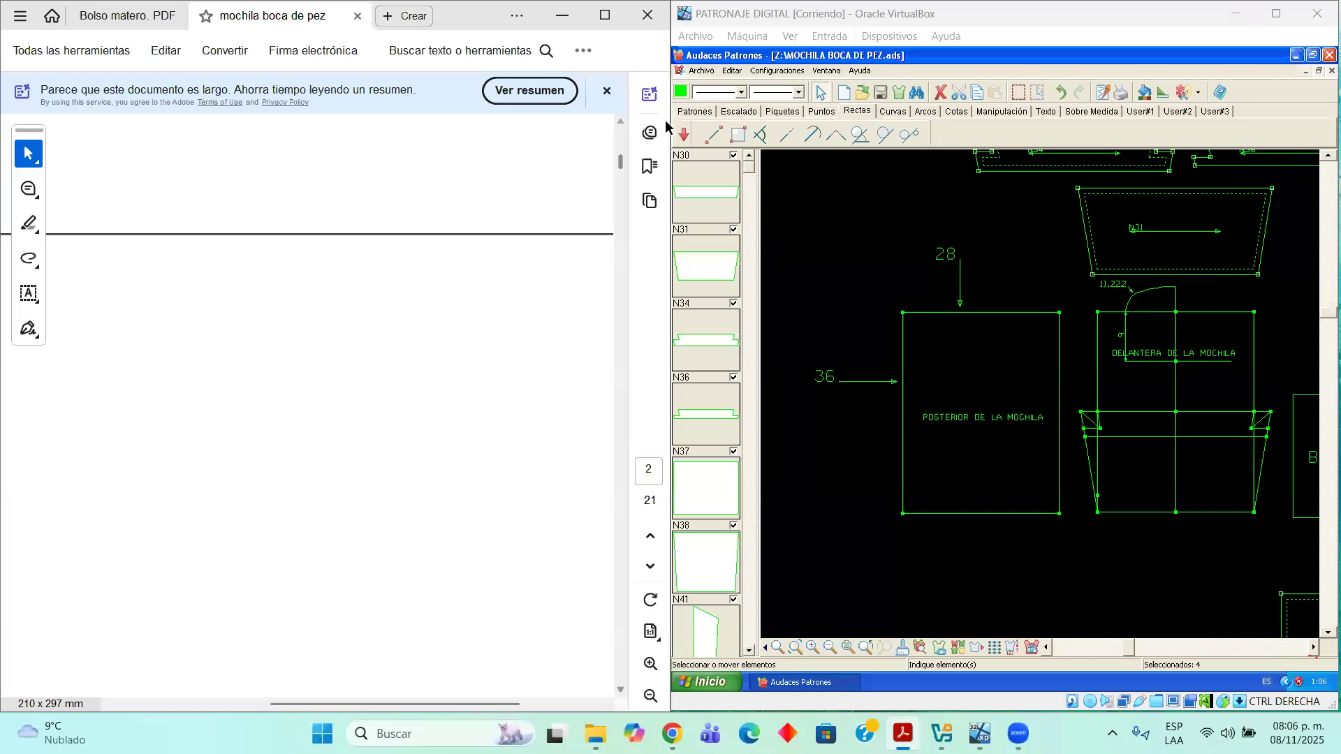
pyautogui.moveTo(620, 160); pyautogui.dragTo(618, 126)
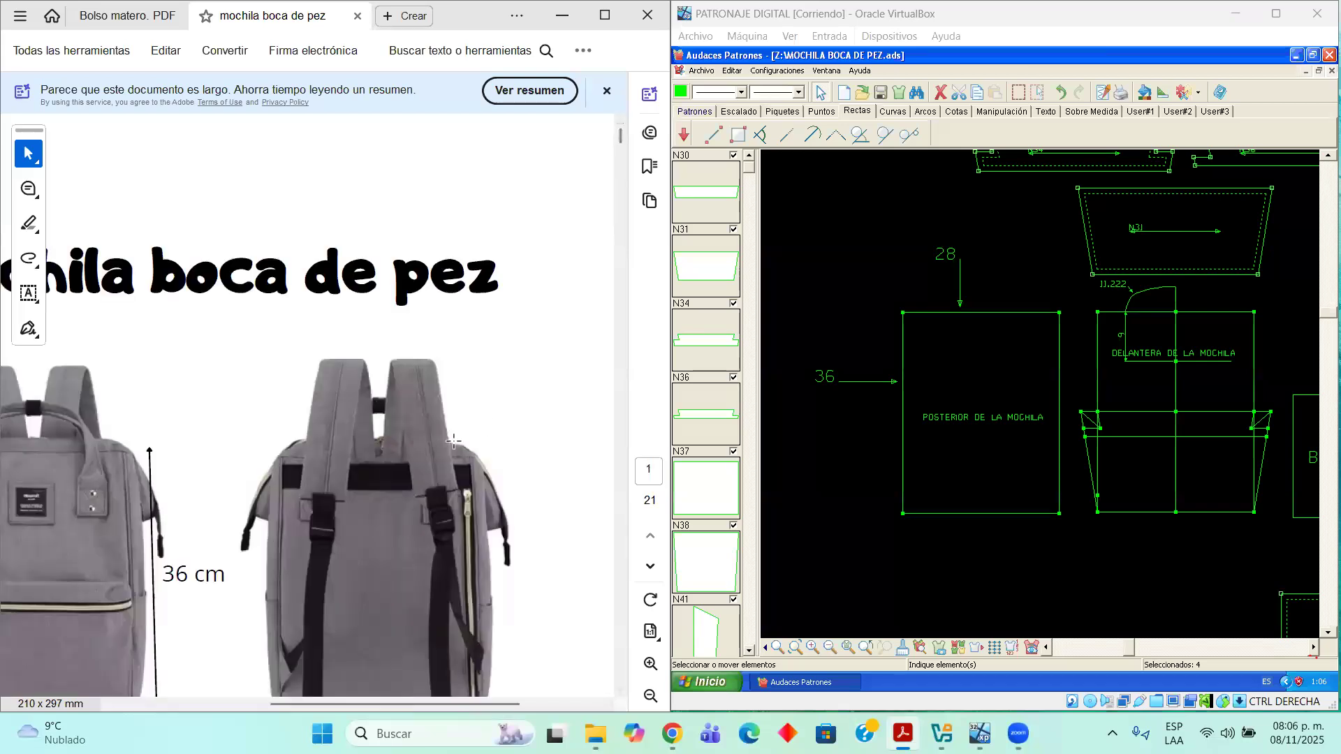
# Examine the vertical zipper along the edge of the backpack's rear photo at 200% and 300% zoom
pyautogui.scroll(-4, 465, 470)
pyautogui.click(650, 663)
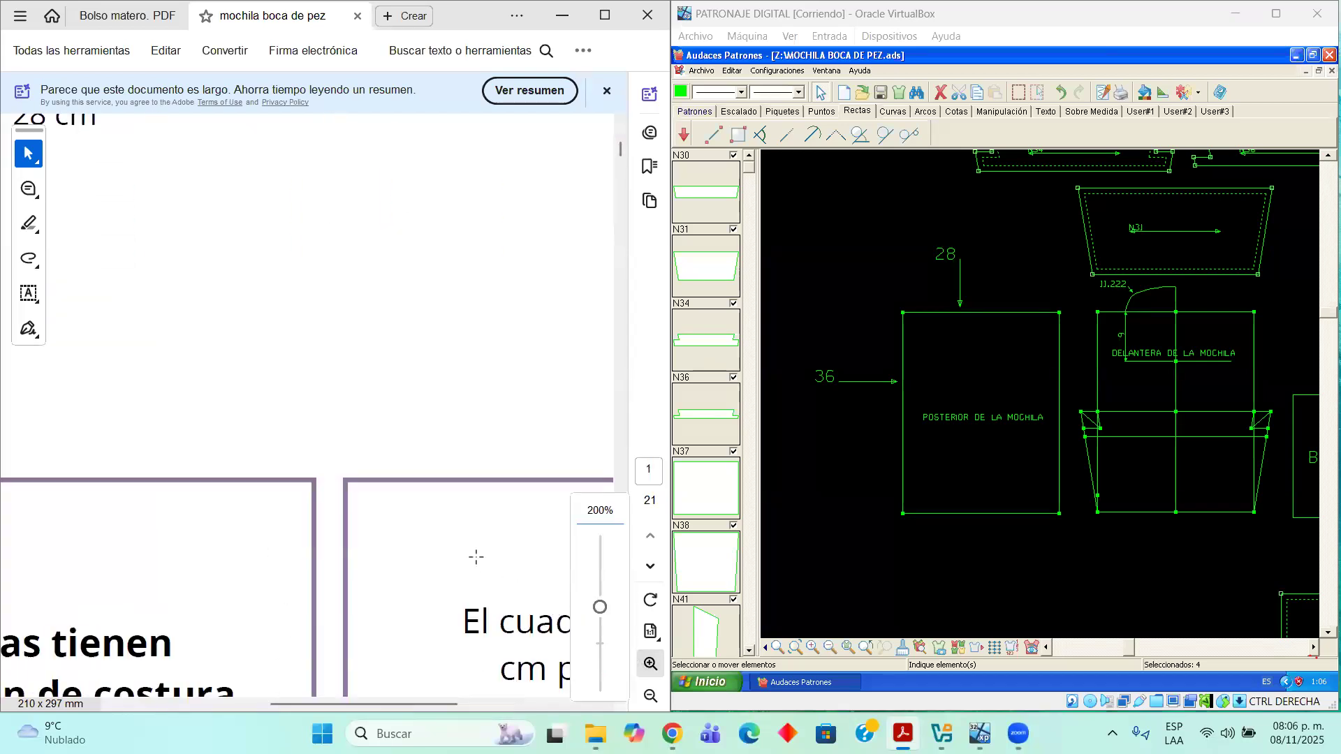
pyautogui.scroll(2, 501, 397)
pyautogui.scroll(5, 501, 397)
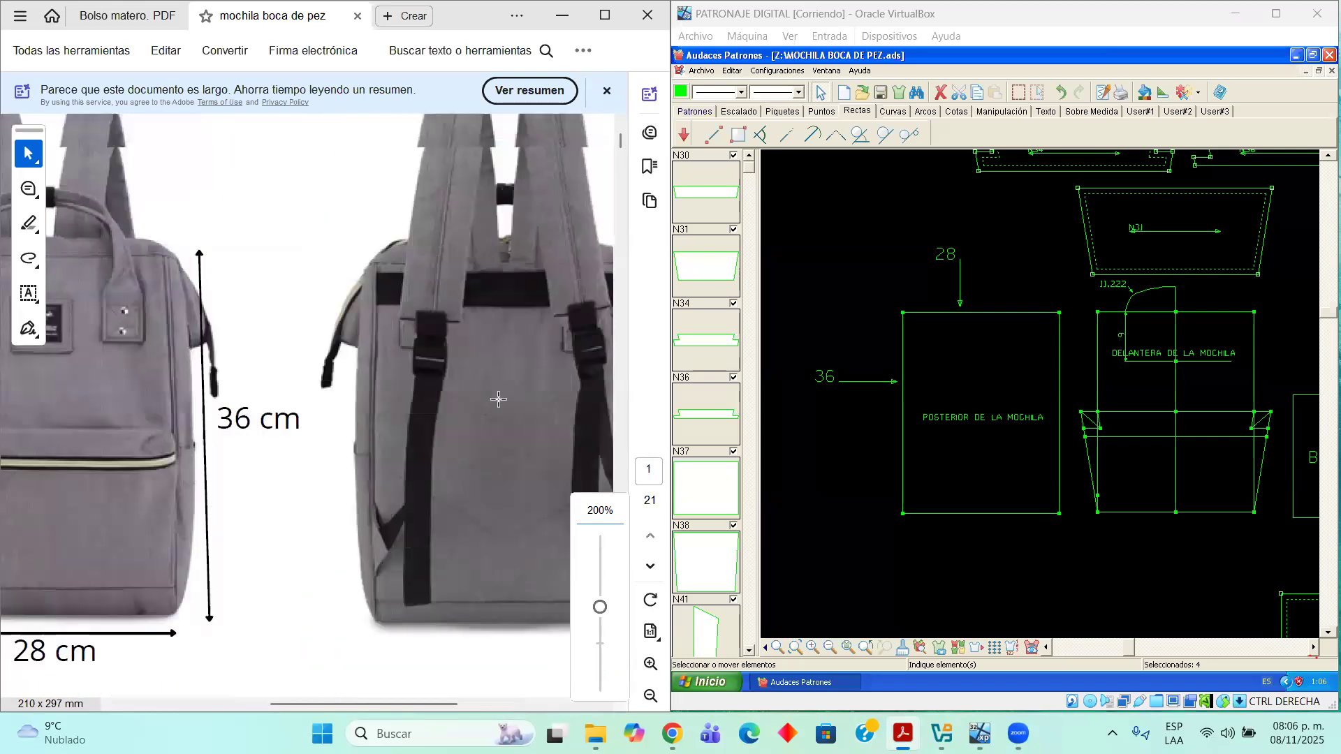
pyautogui.click(592, 702)
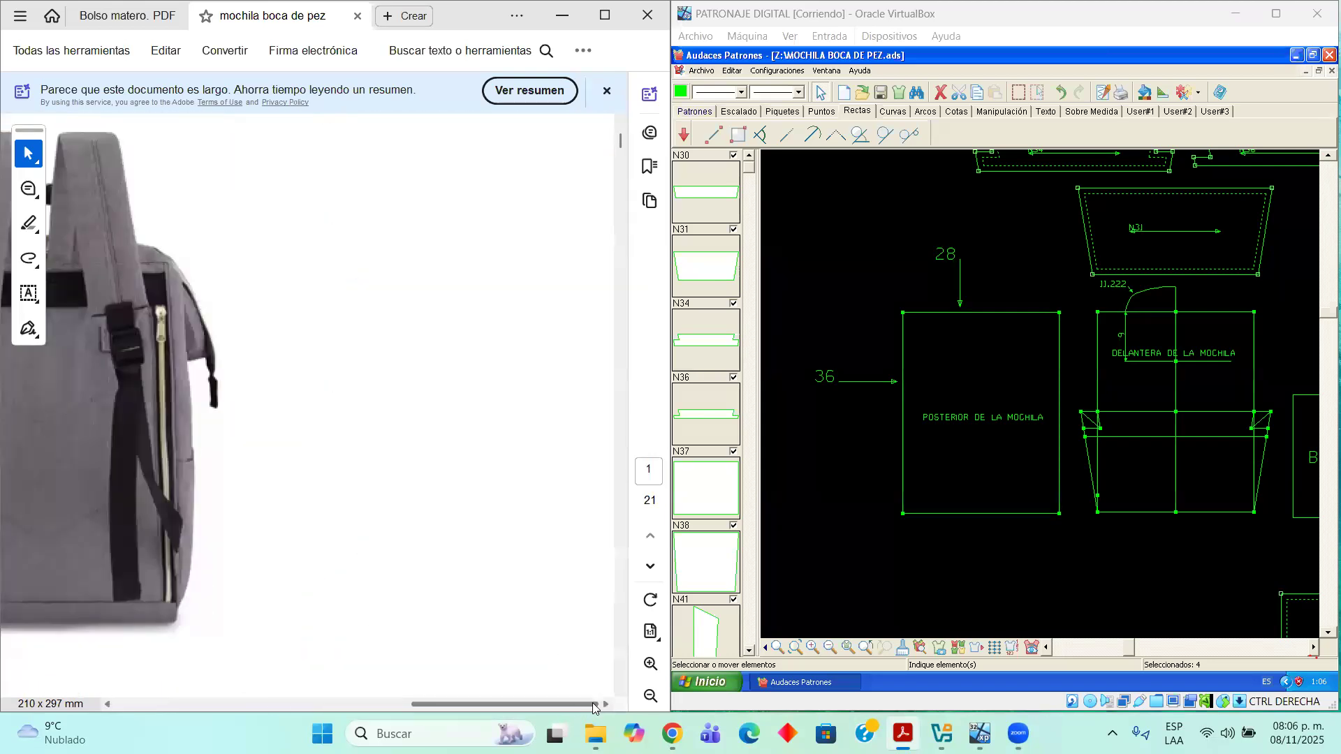
pyautogui.moveTo(506, 704); pyautogui.dragTo(415, 704)
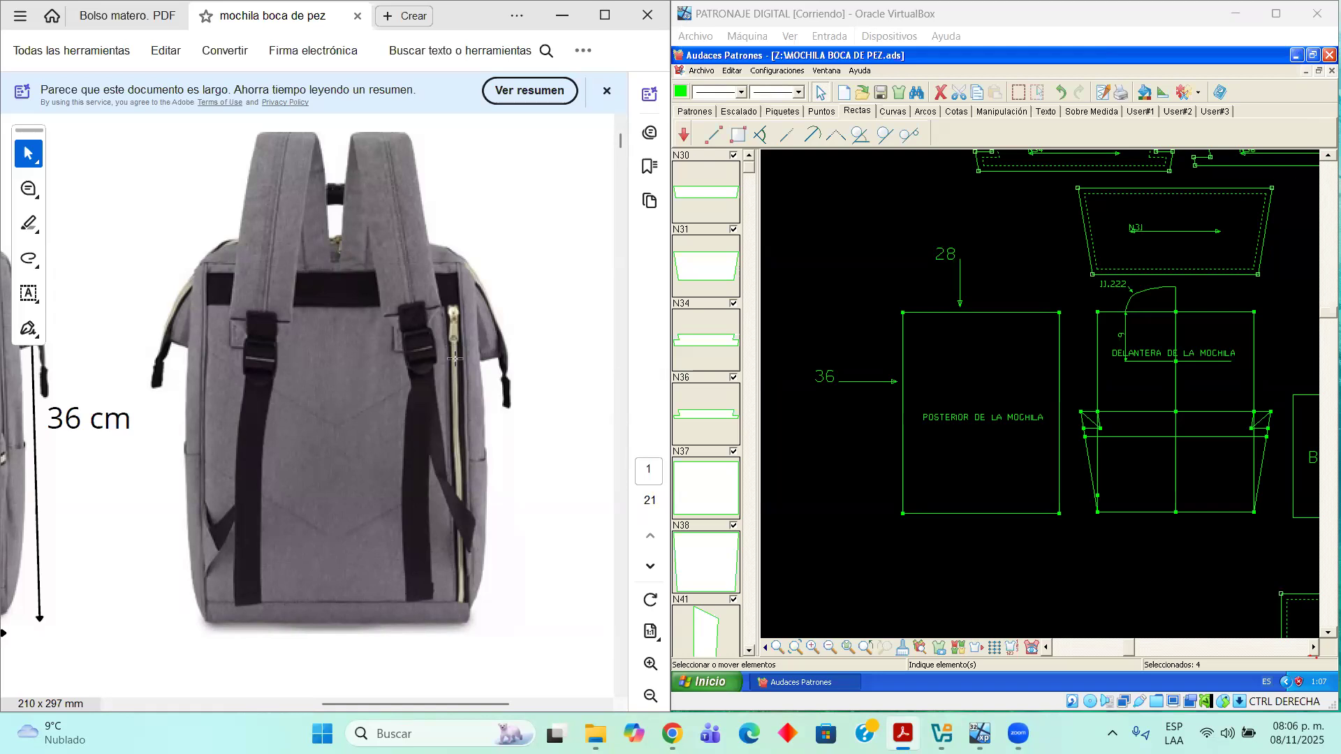
pyautogui.scroll(1, 438, 381)
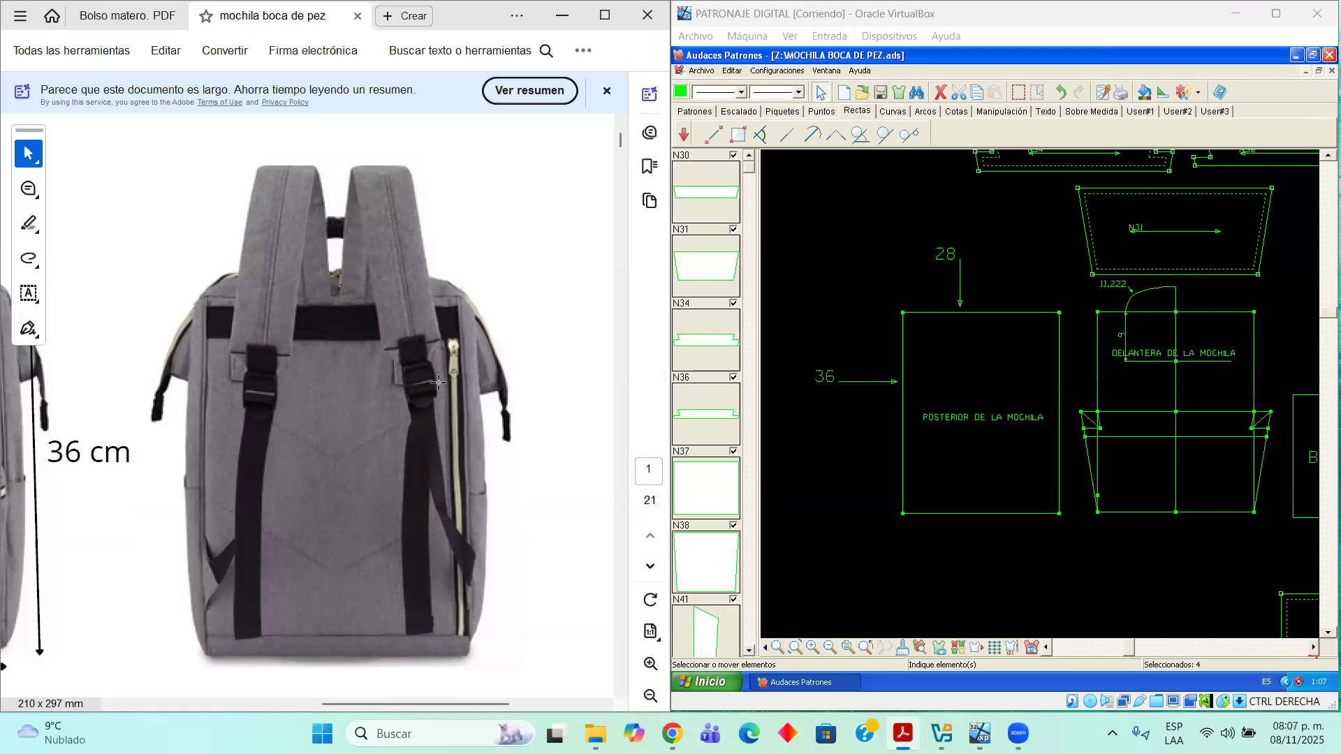
pyautogui.scroll(-2, 438, 381)
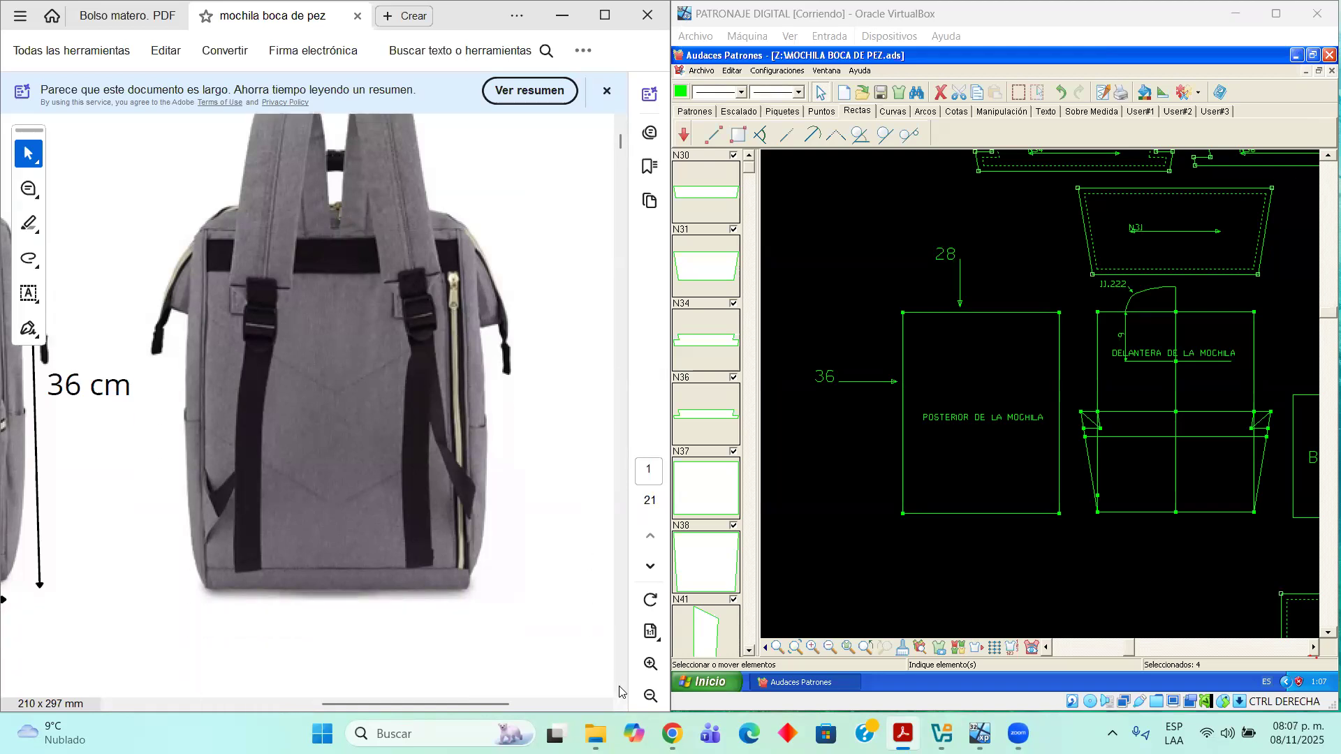
pyautogui.click(651, 664)
pyautogui.scroll(5, 447, 384)
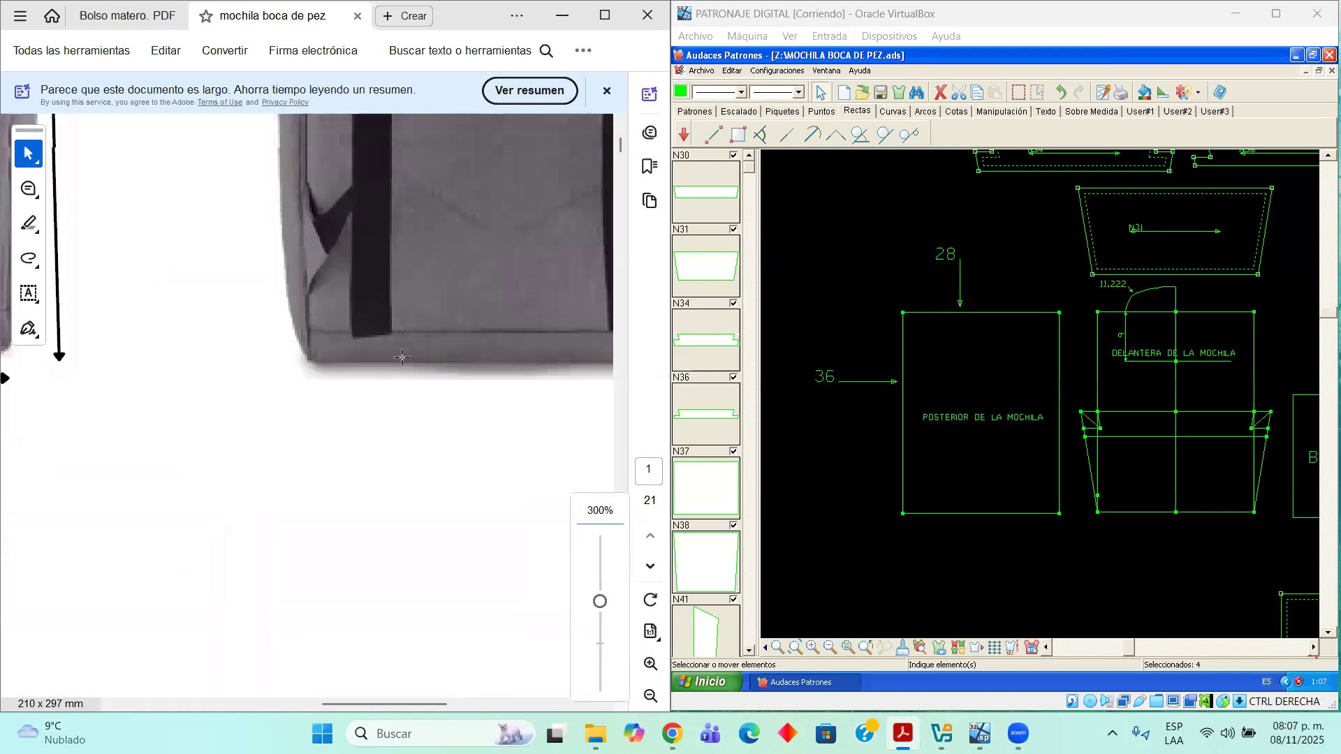
pyautogui.moveTo(386, 703); pyautogui.dragTo(446, 704)
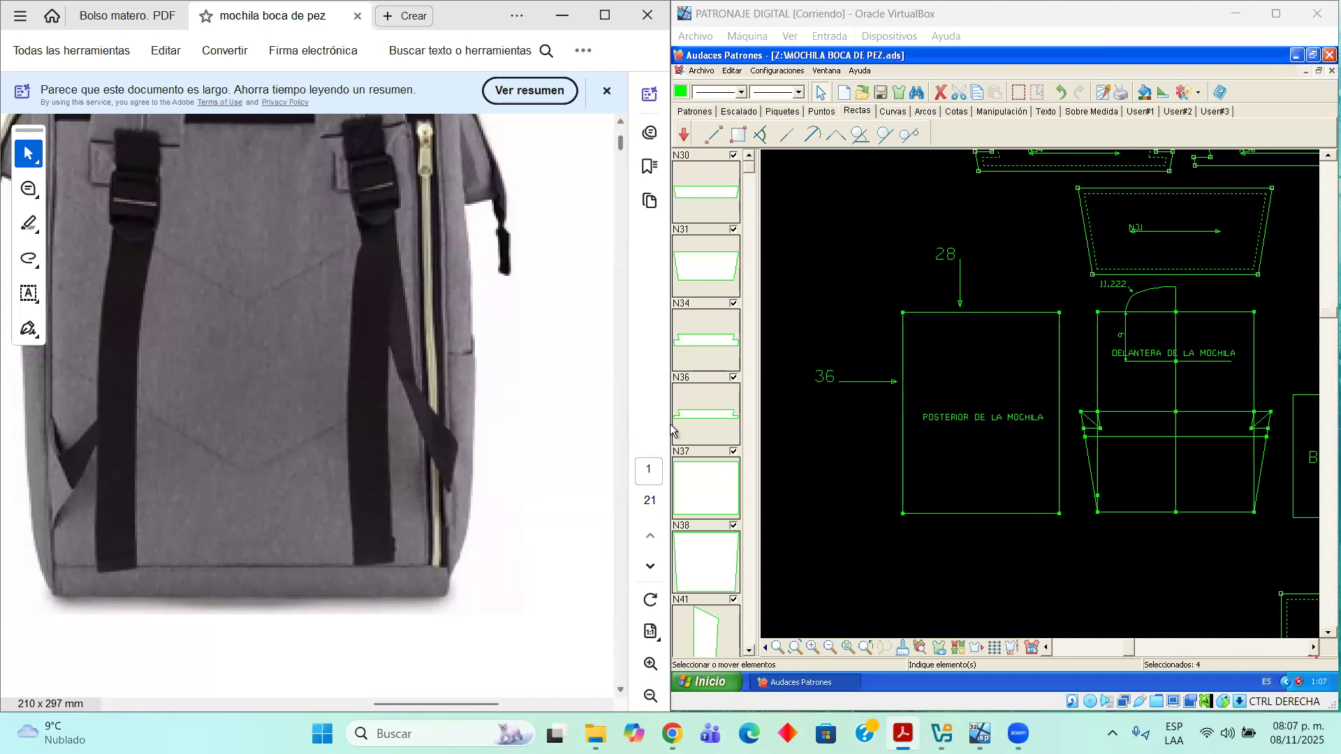
# Place a point on the top edge of the POSTERIOR DE LA MOCHILA rectangle, 2.5 cm in from its upper right corner
pyautogui.scroll(2, 1061, 428)
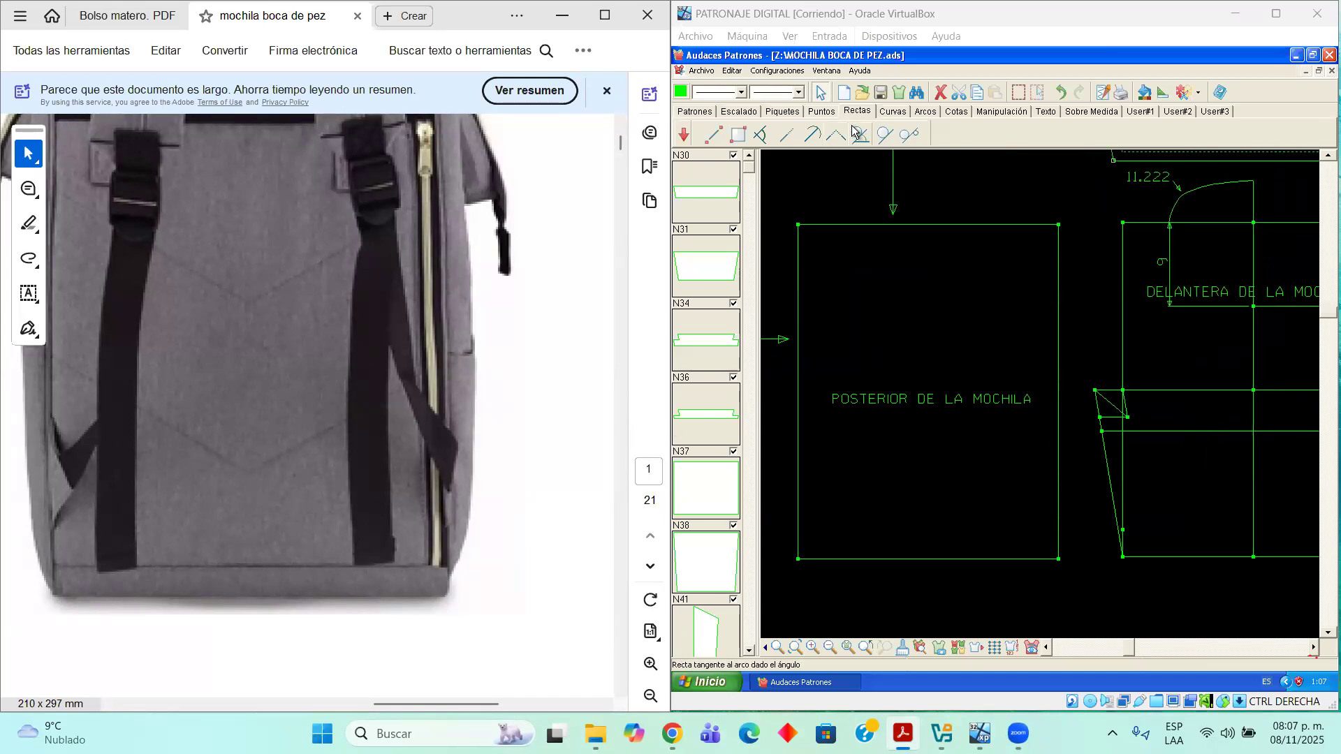
pyautogui.click(822, 111)
pyautogui.click(812, 134)
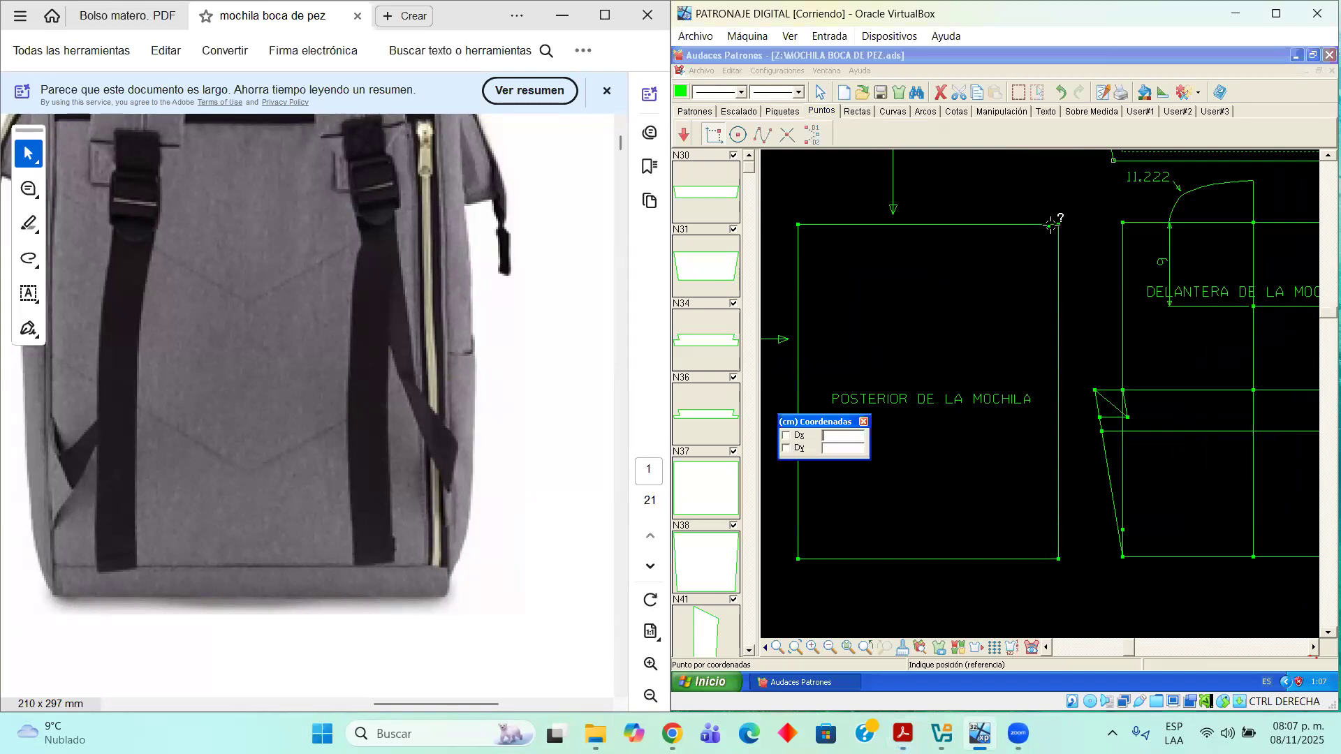
pyautogui.click(1059, 224)
pyautogui.moveTo(840, 462); pyautogui.dragTo(741, 461)
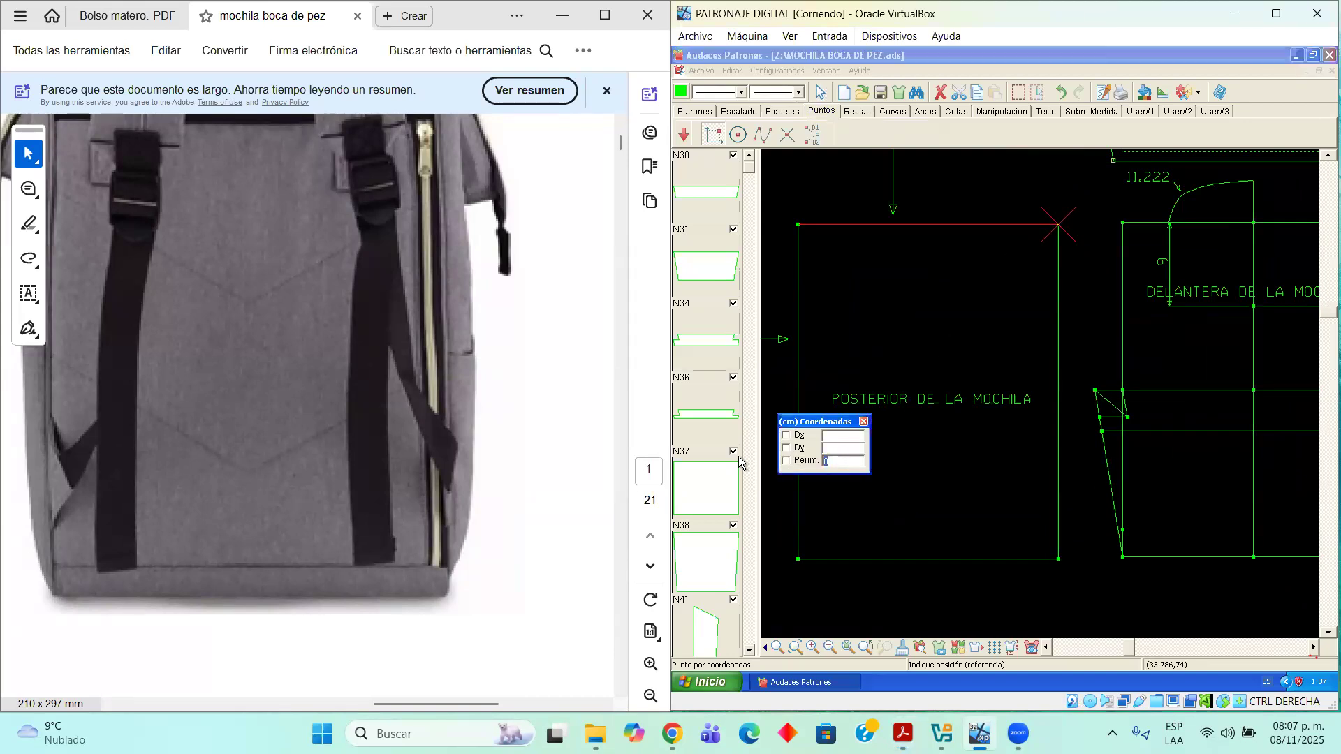
pyautogui.write('2.5')
pyautogui.click(1035, 224)
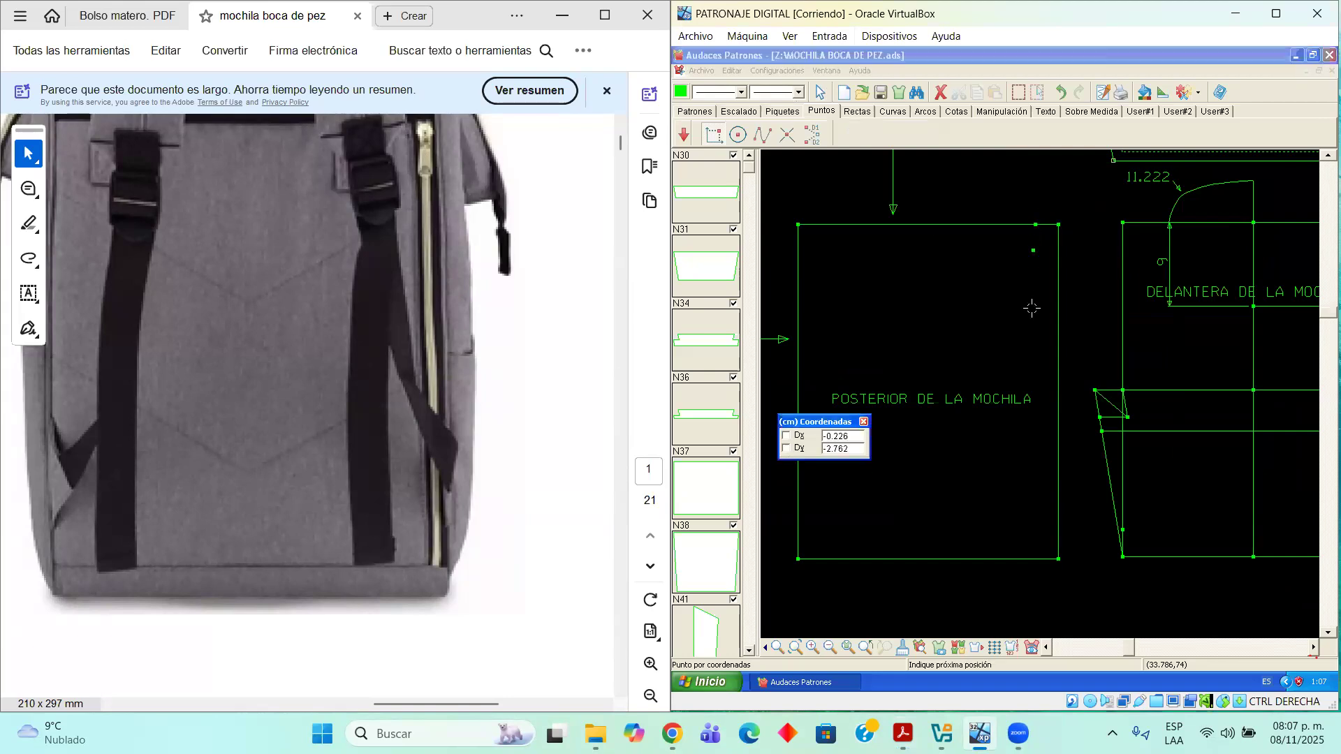
# Place a point on the bottom edge of the back panel, 2.5 cm in from its lower right corner
pyautogui.click(1055, 558)
pyautogui.press('Return')
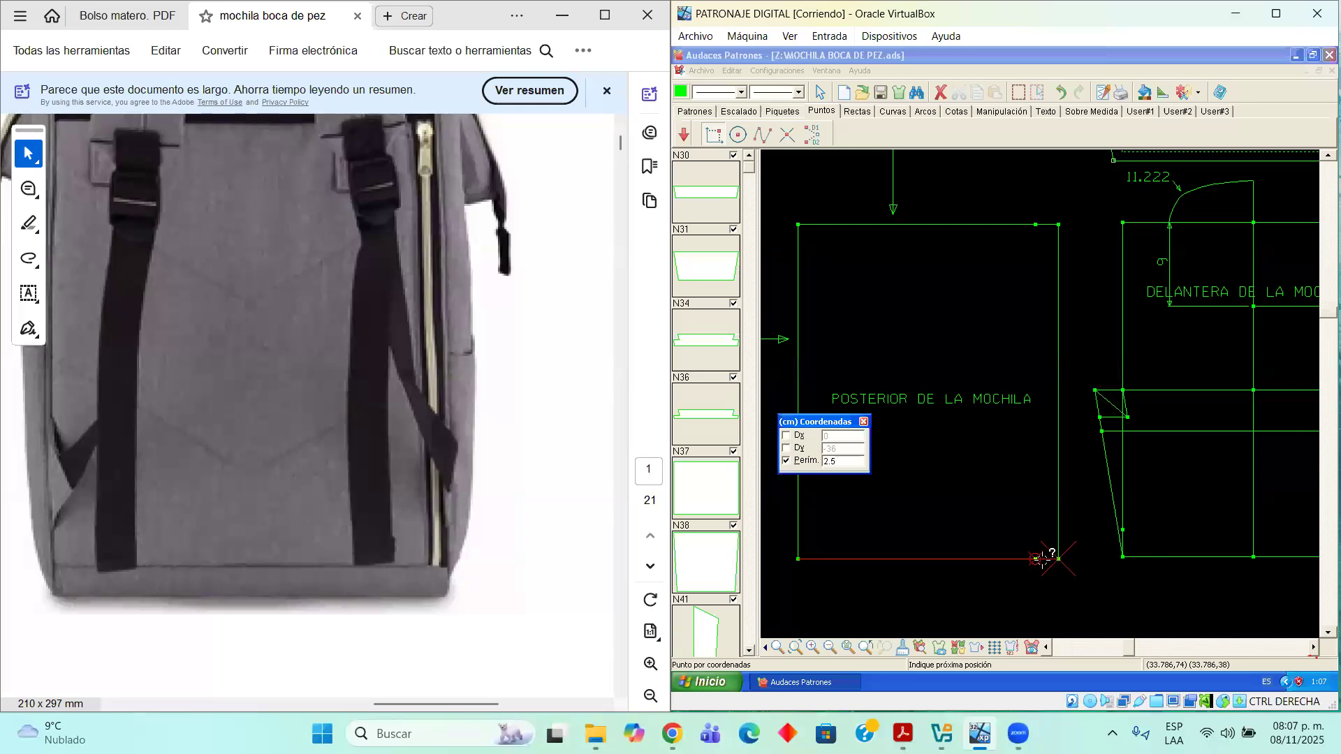
pyautogui.click(1035, 559)
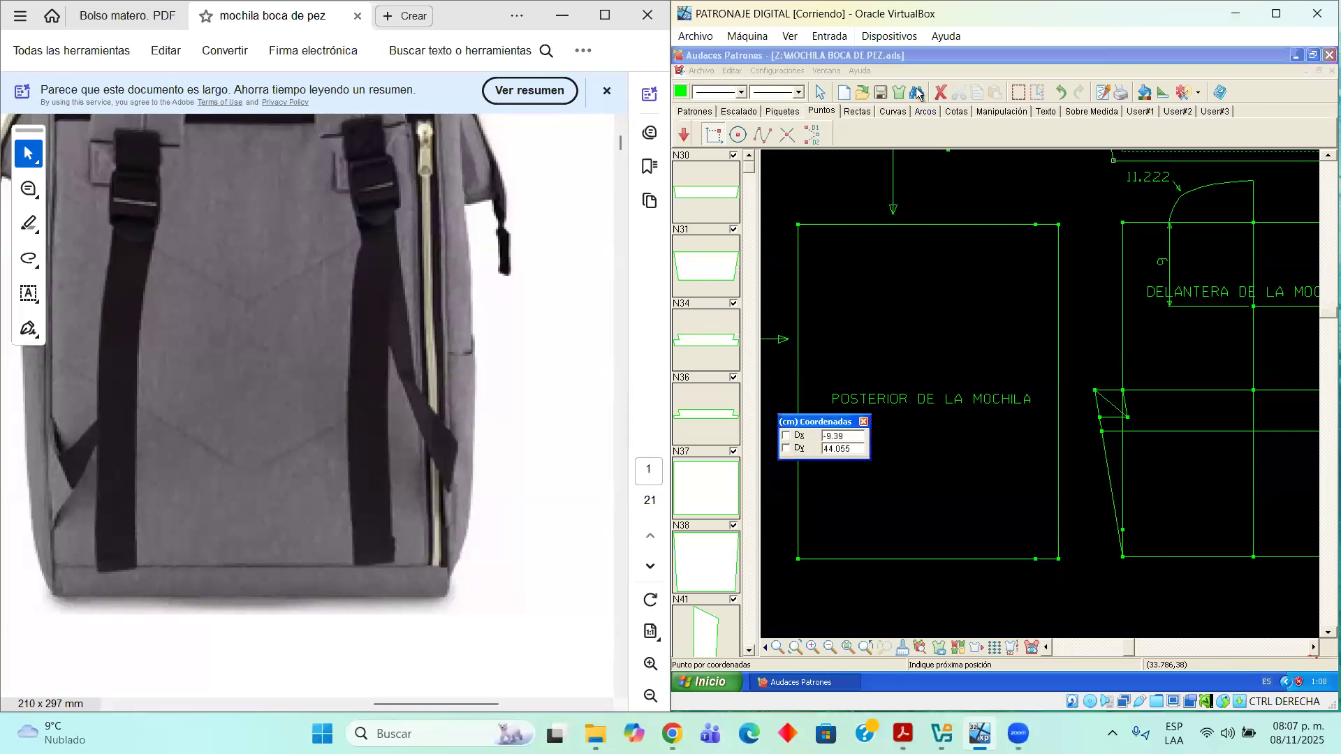
# Draw a vertical line joining the two new points on the back panel, and move the coordinates window off the draft
pyautogui.click(857, 111)
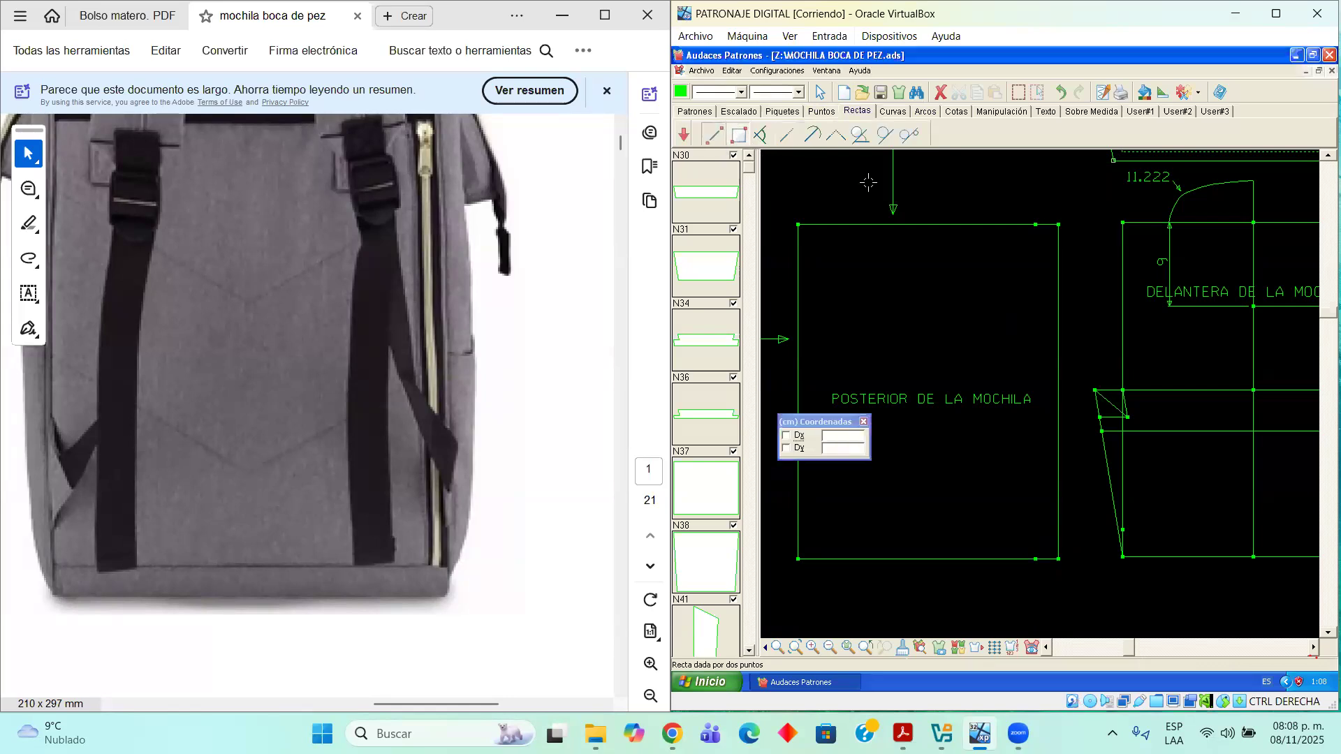
pyautogui.click(1035, 223)
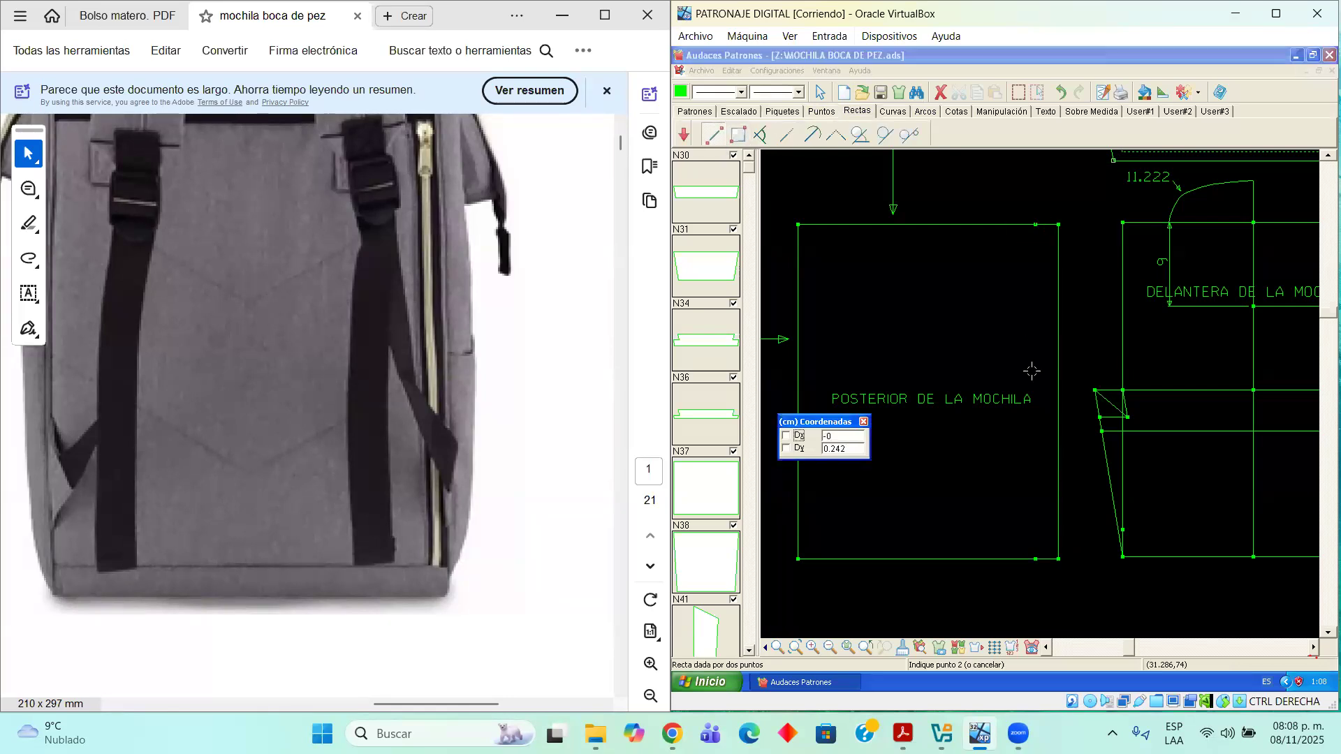
pyautogui.click(1036, 558)
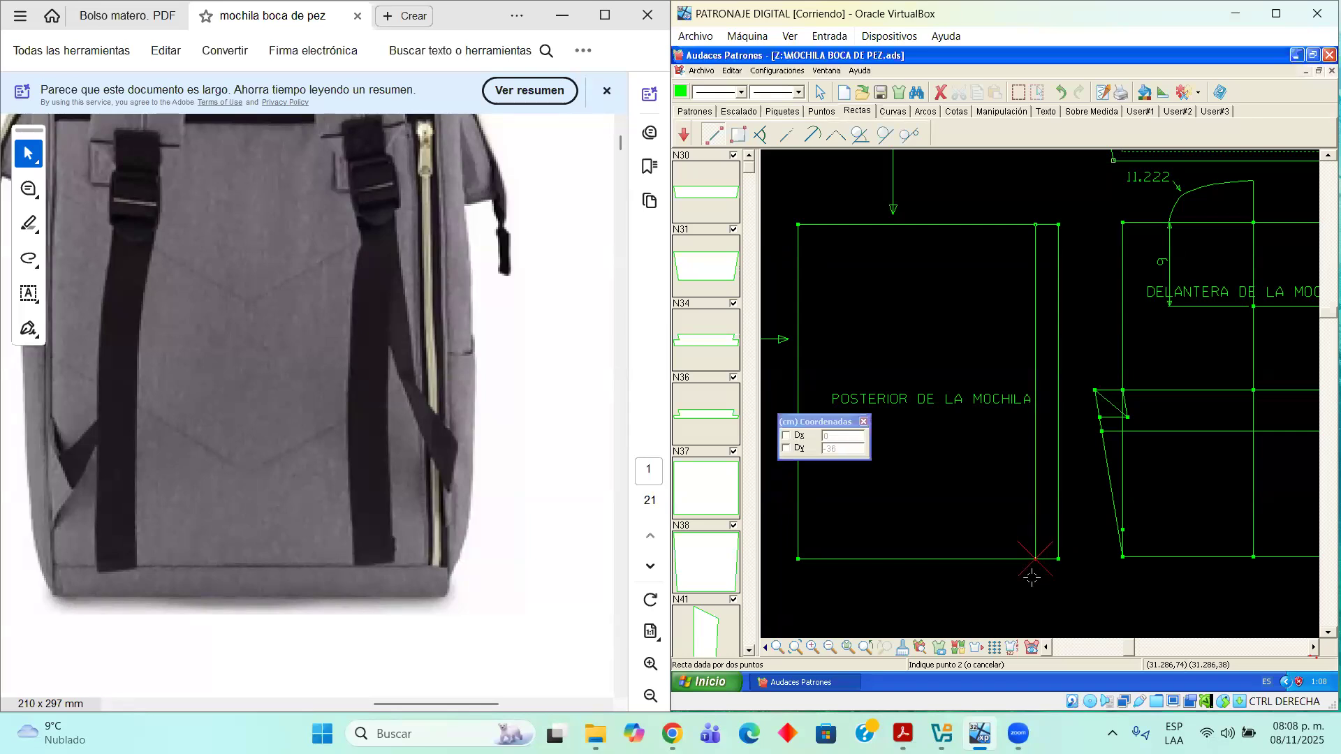
pyautogui.rightClick(977, 538)
pyautogui.scroll(-3, 920, 482)
pyautogui.moveTo(830, 421); pyautogui.dragTo(1190, 375)
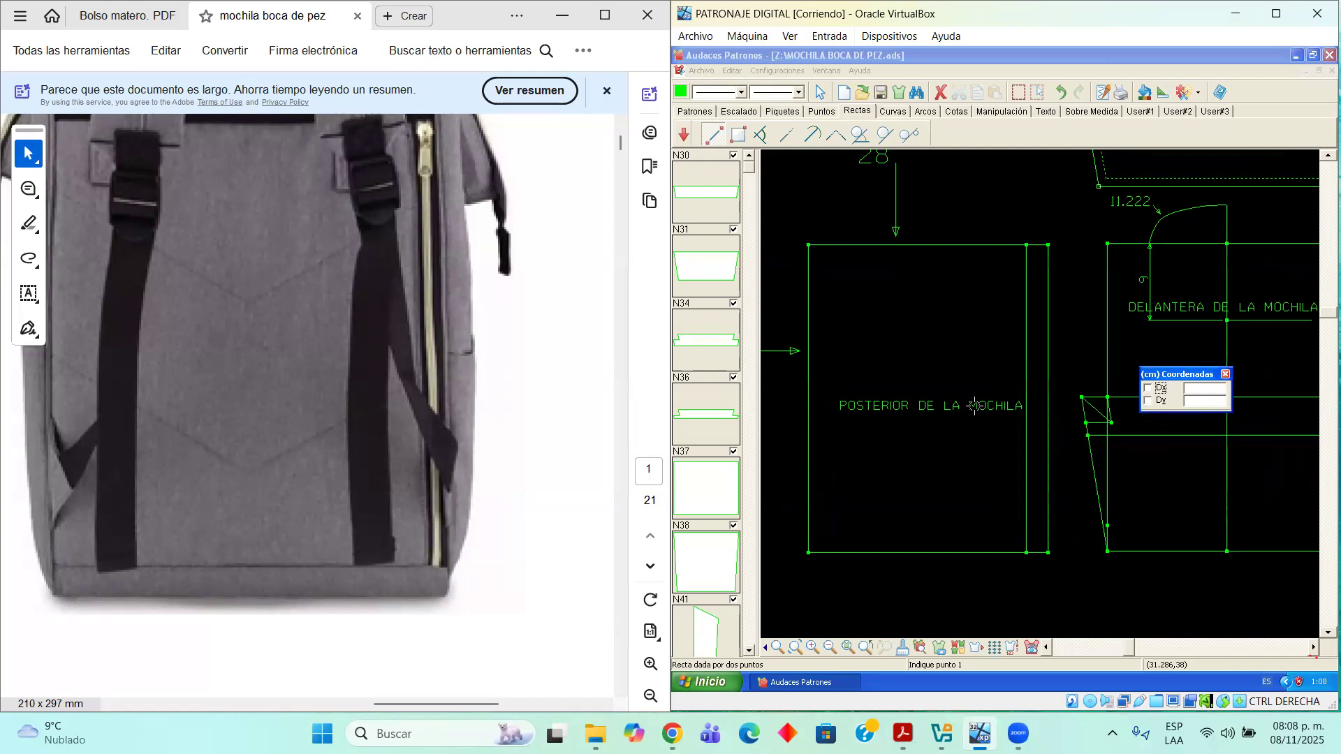
# Create a pattern piece by intersection in Manual mode from the large section left of the zipper line, placing it below the POSTERIOR DE LA MOCHILA panel
pyautogui.click(704, 112)
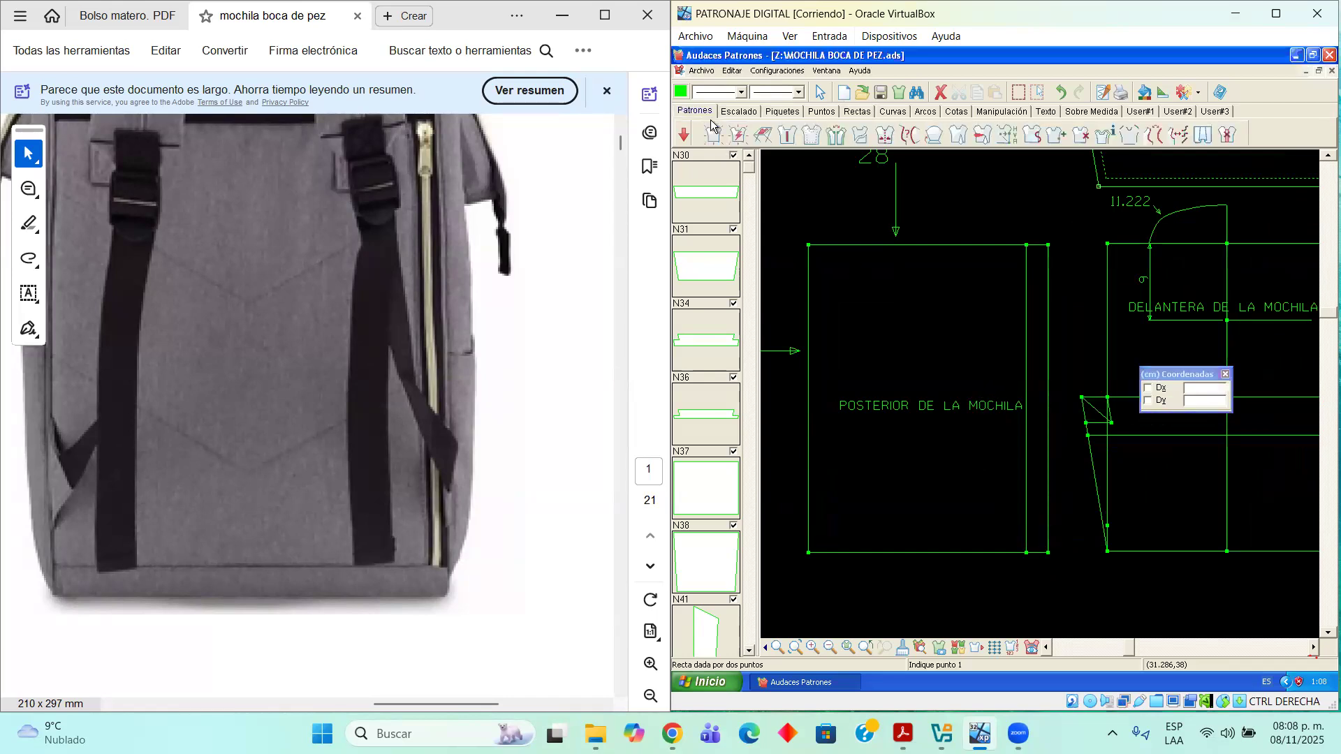
pyautogui.click(741, 137)
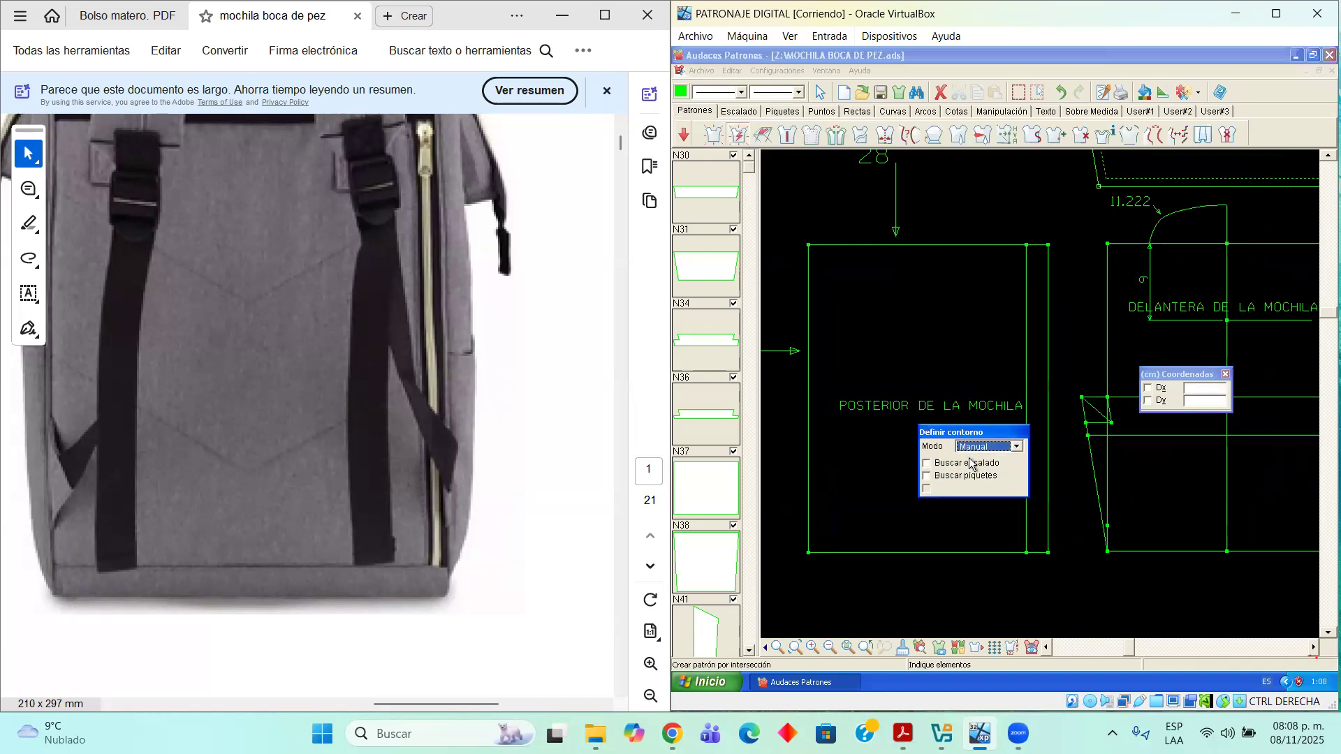
pyautogui.click(1015, 448)
pyautogui.click(989, 459)
pyautogui.click(1006, 447)
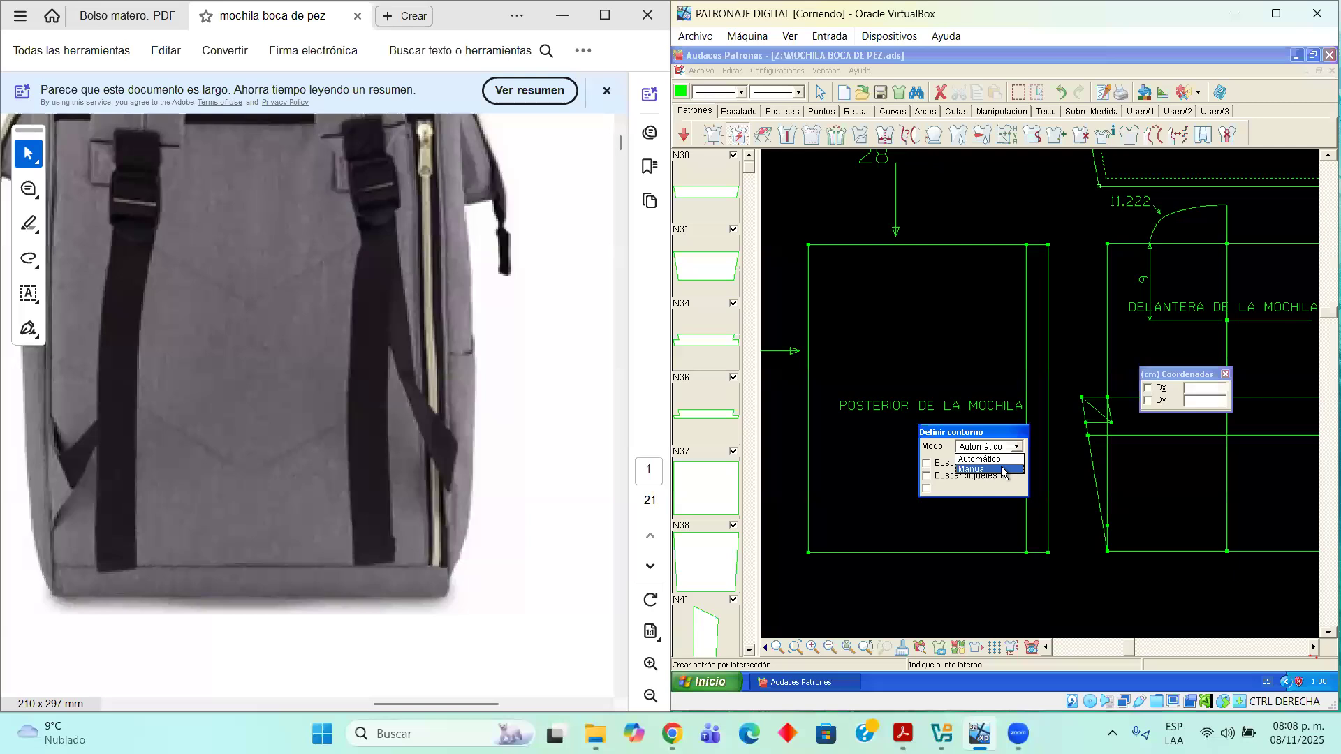
pyautogui.click(1003, 470)
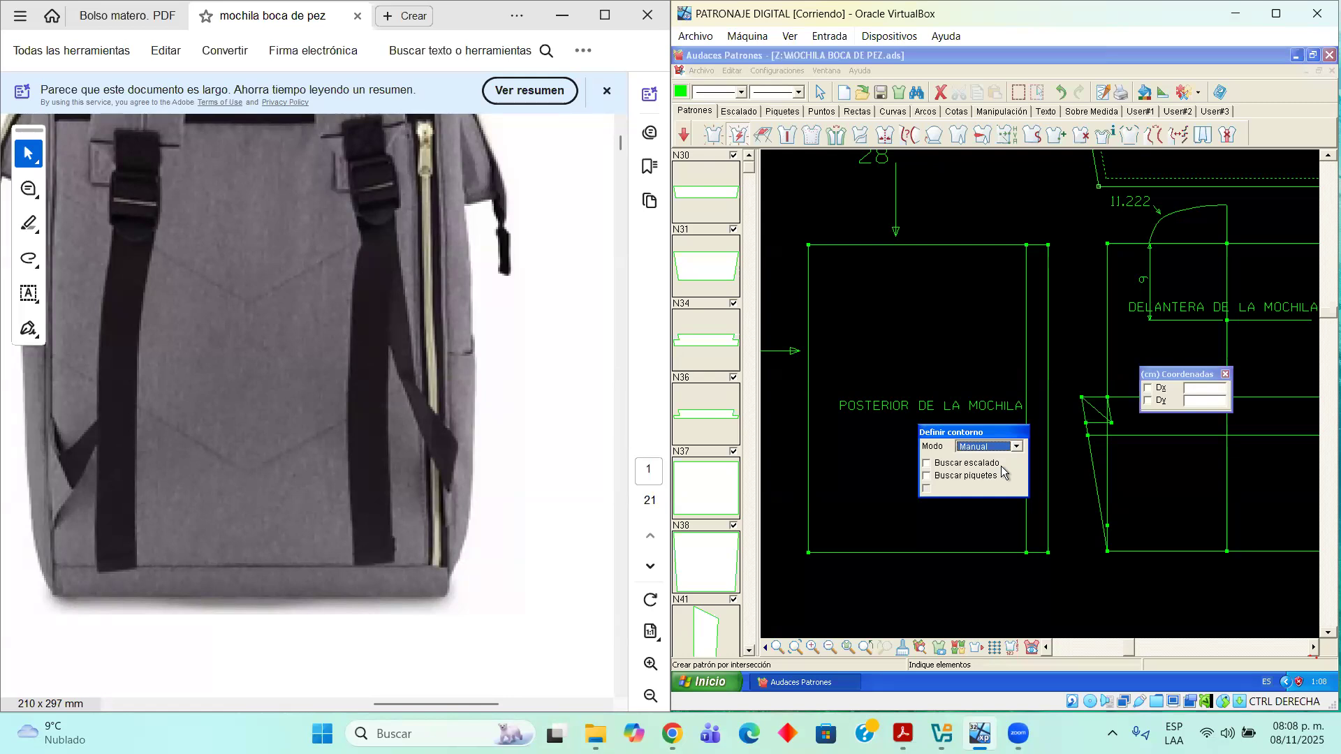
pyautogui.click(954, 244)
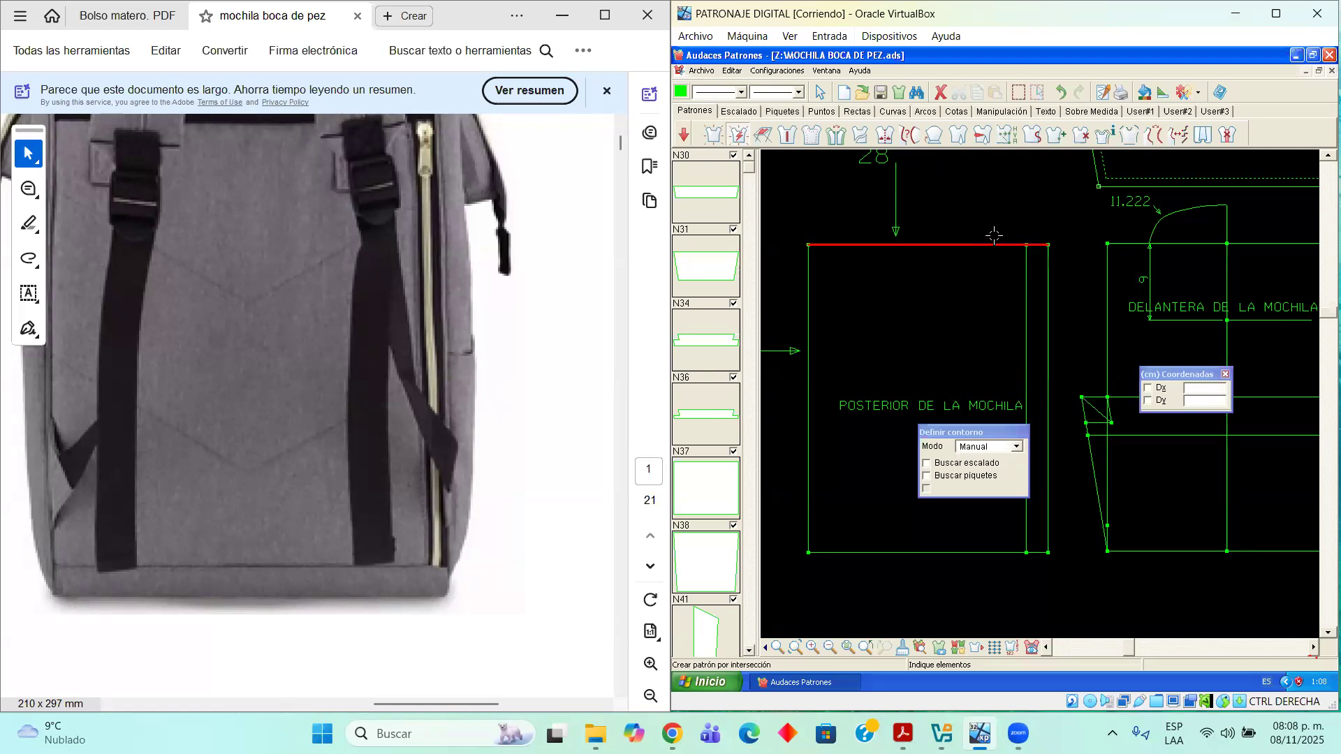
pyautogui.click(1014, 298)
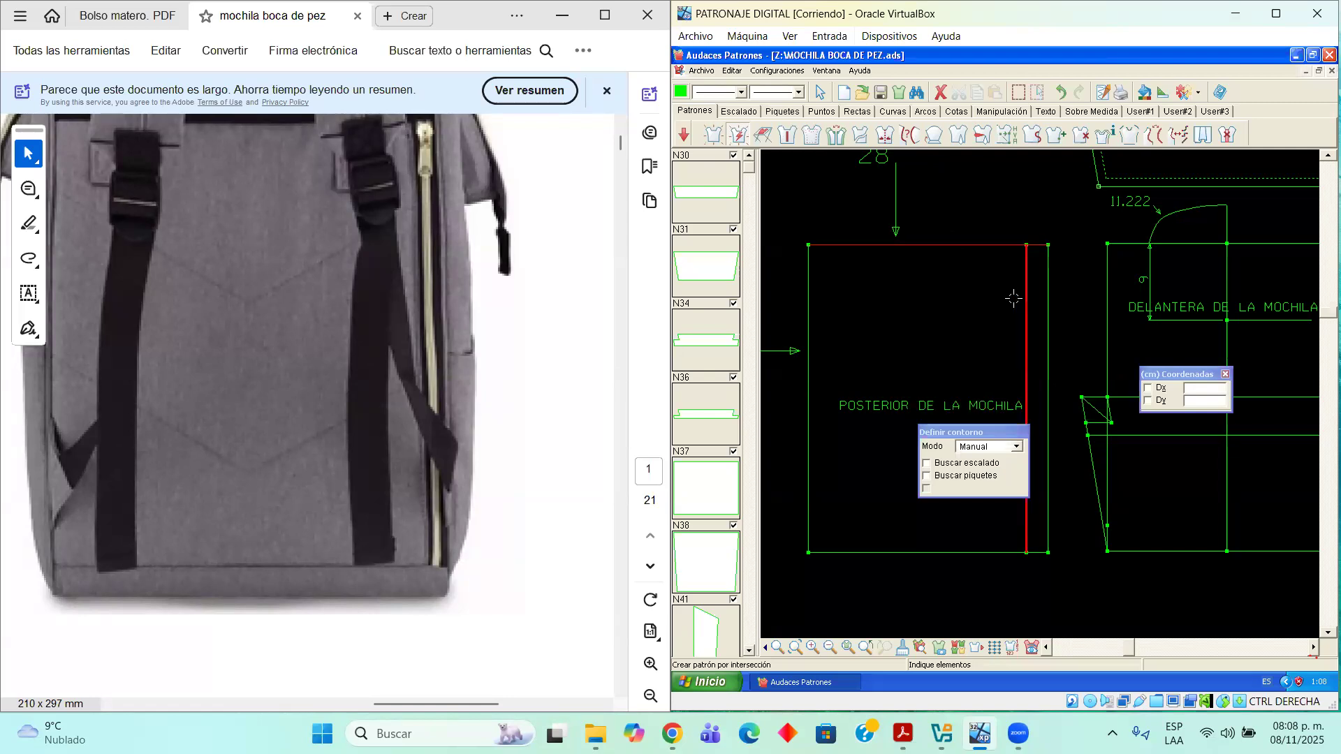
pyautogui.click(868, 552)
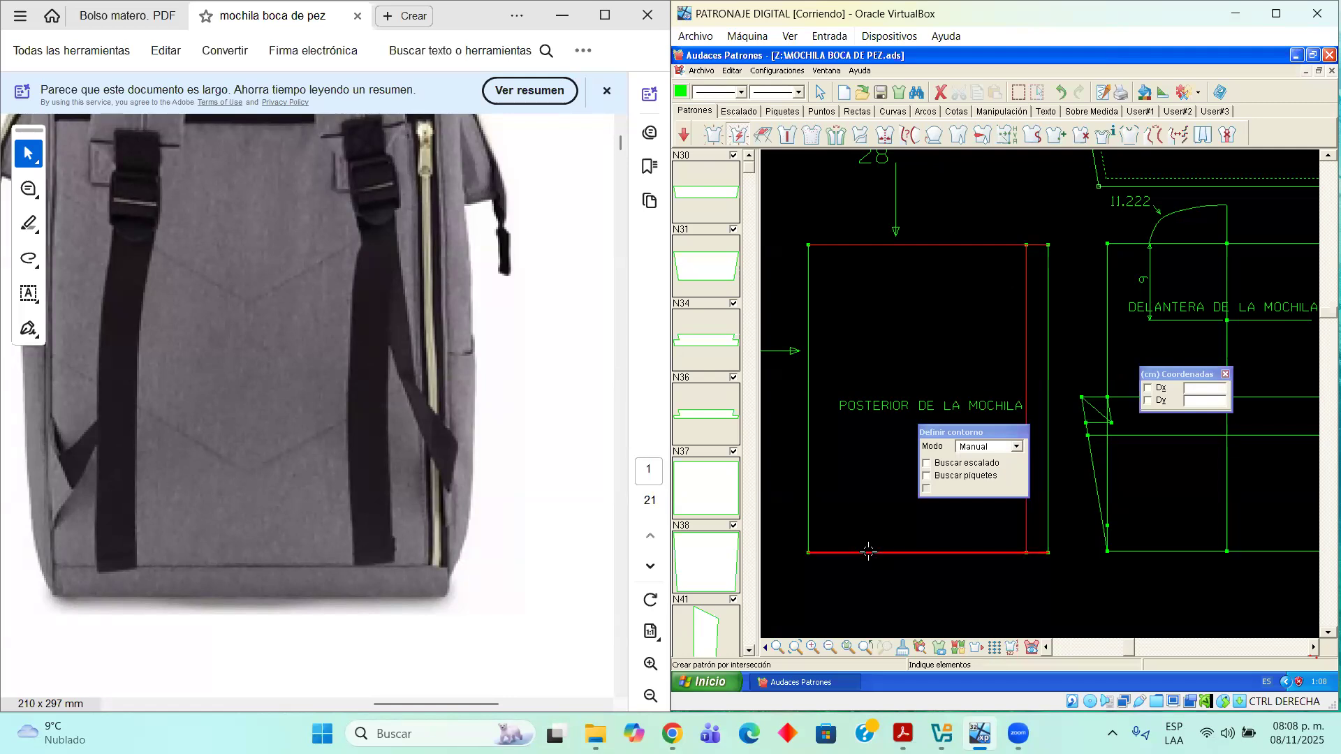
pyautogui.click(808, 438)
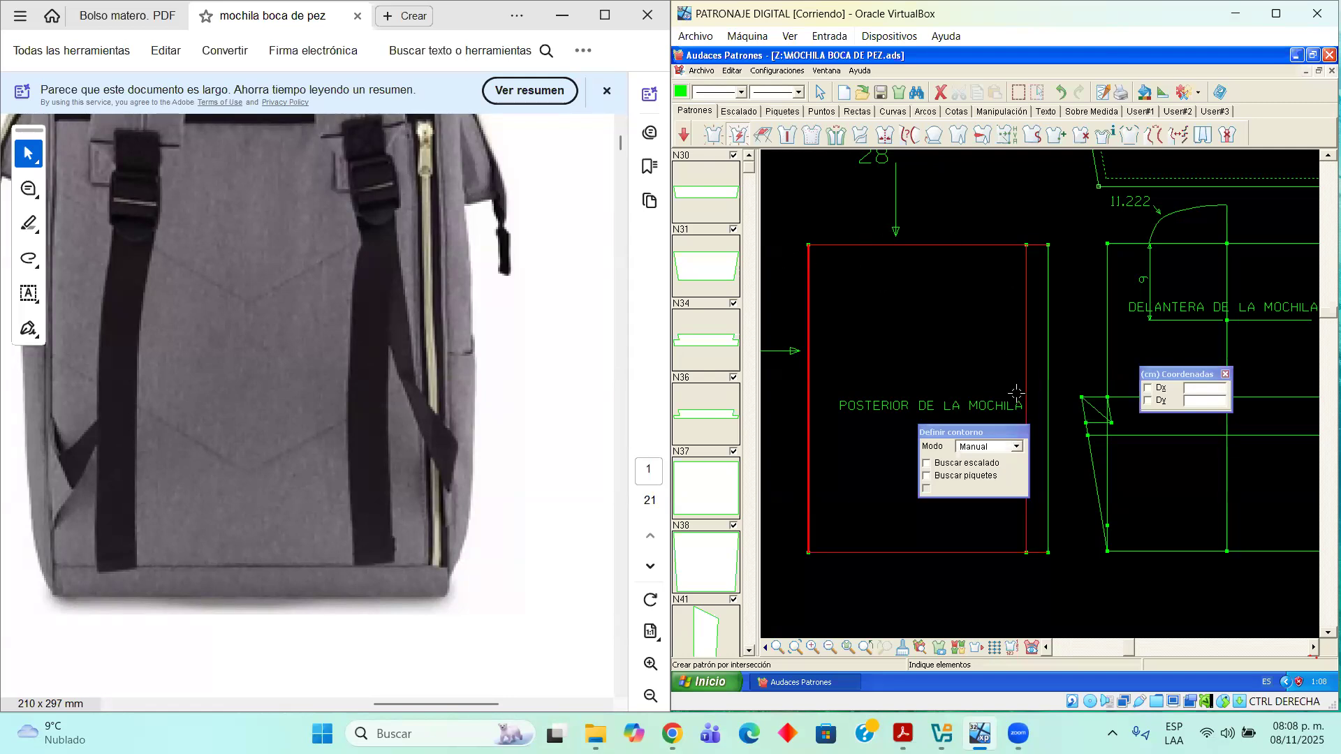
pyautogui.click(791, 242)
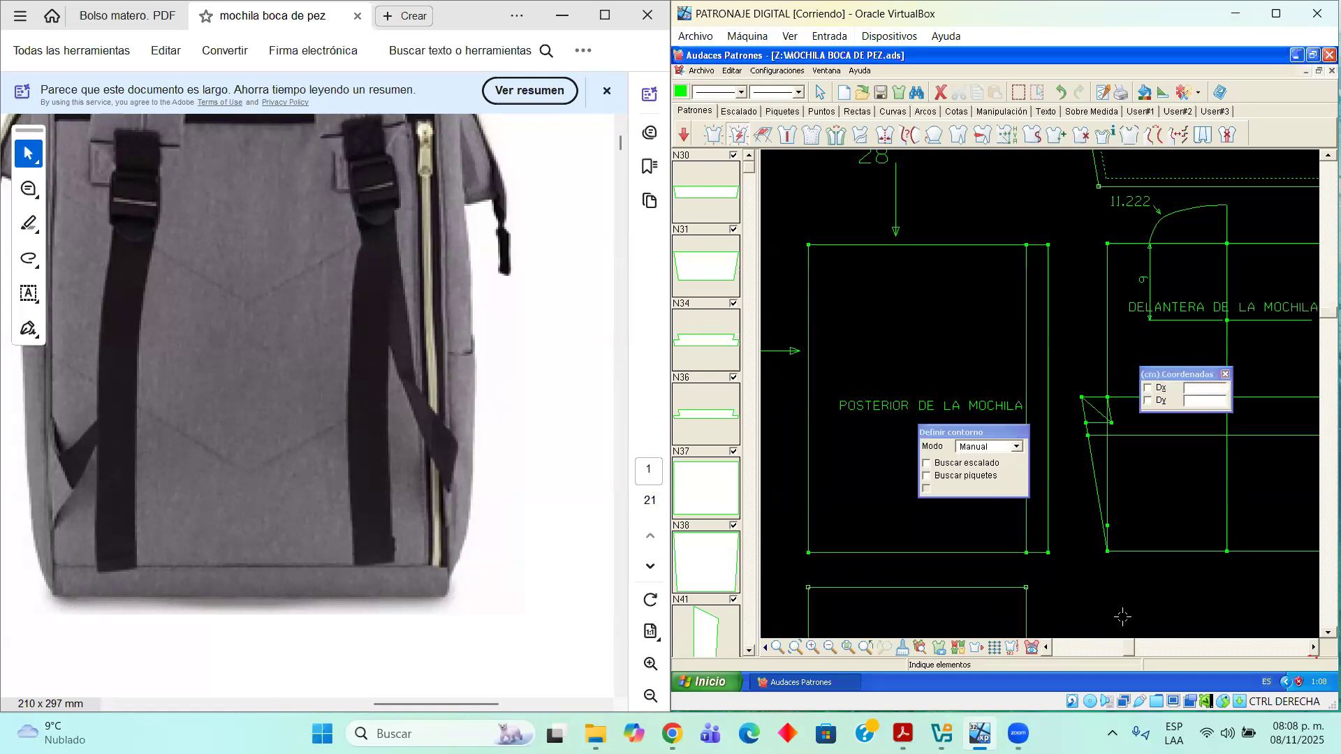
# Examine the new pattern piece below the back panel, with the contour window moved out of its way
pyautogui.scroll(-2, 999, 620)
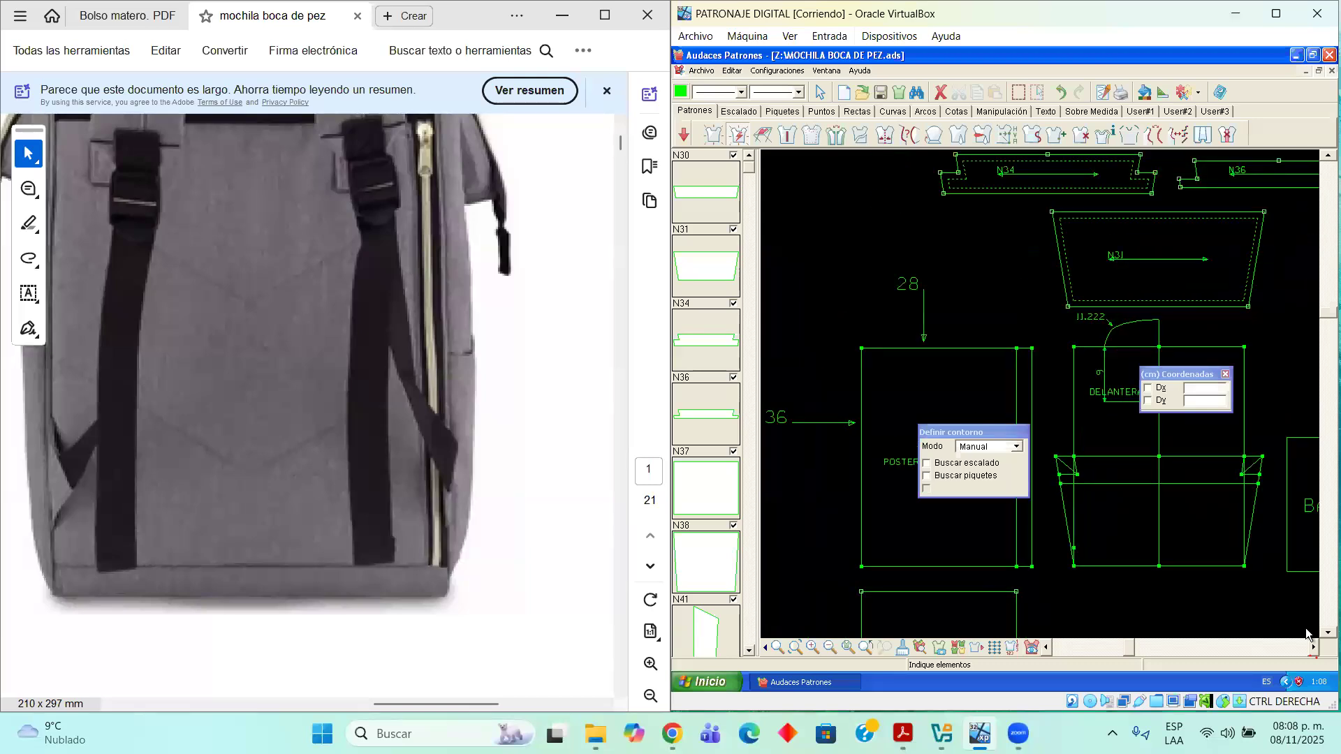
pyautogui.click(1327, 632)
pyautogui.click(1327, 632)
pyautogui.click(1327, 632)
pyautogui.click(1327, 632)
pyautogui.click(1325, 632)
pyautogui.moveTo(980, 433); pyautogui.dragTo(1162, 379)
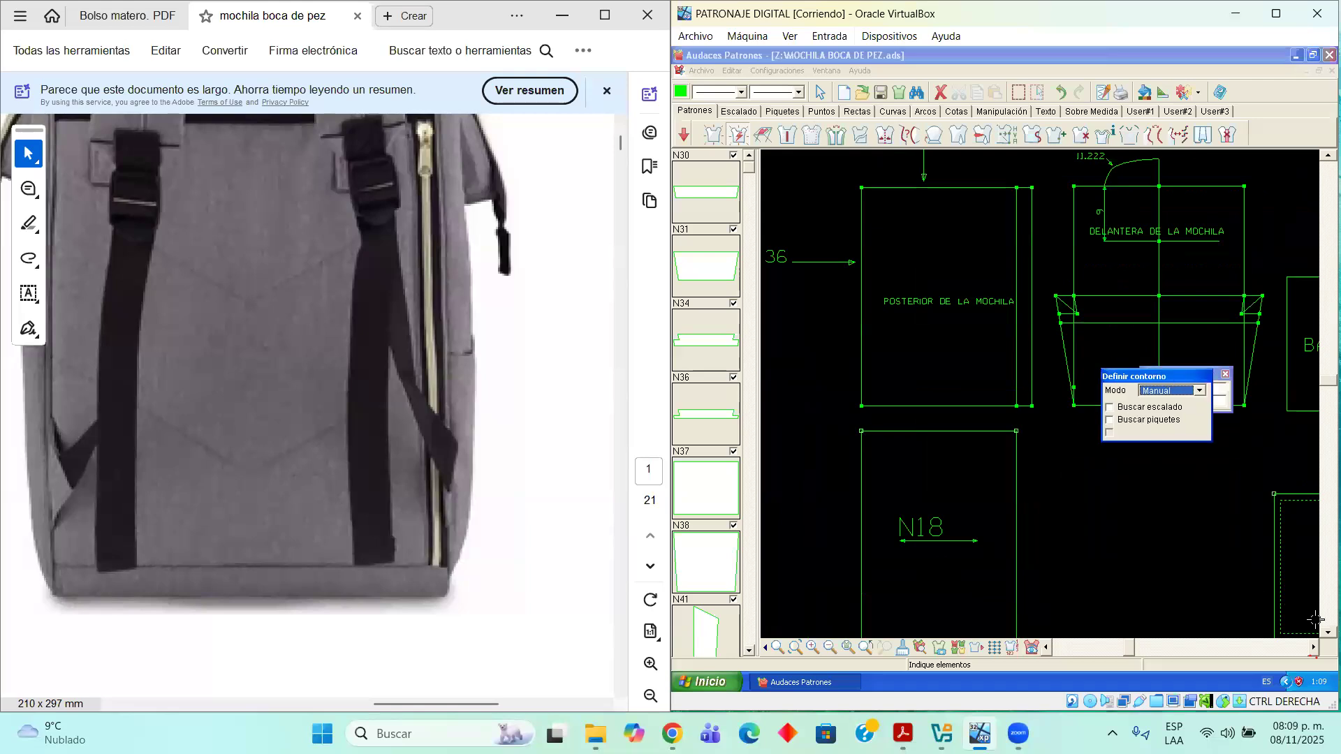
pyautogui.scroll(-1, 1307, 633)
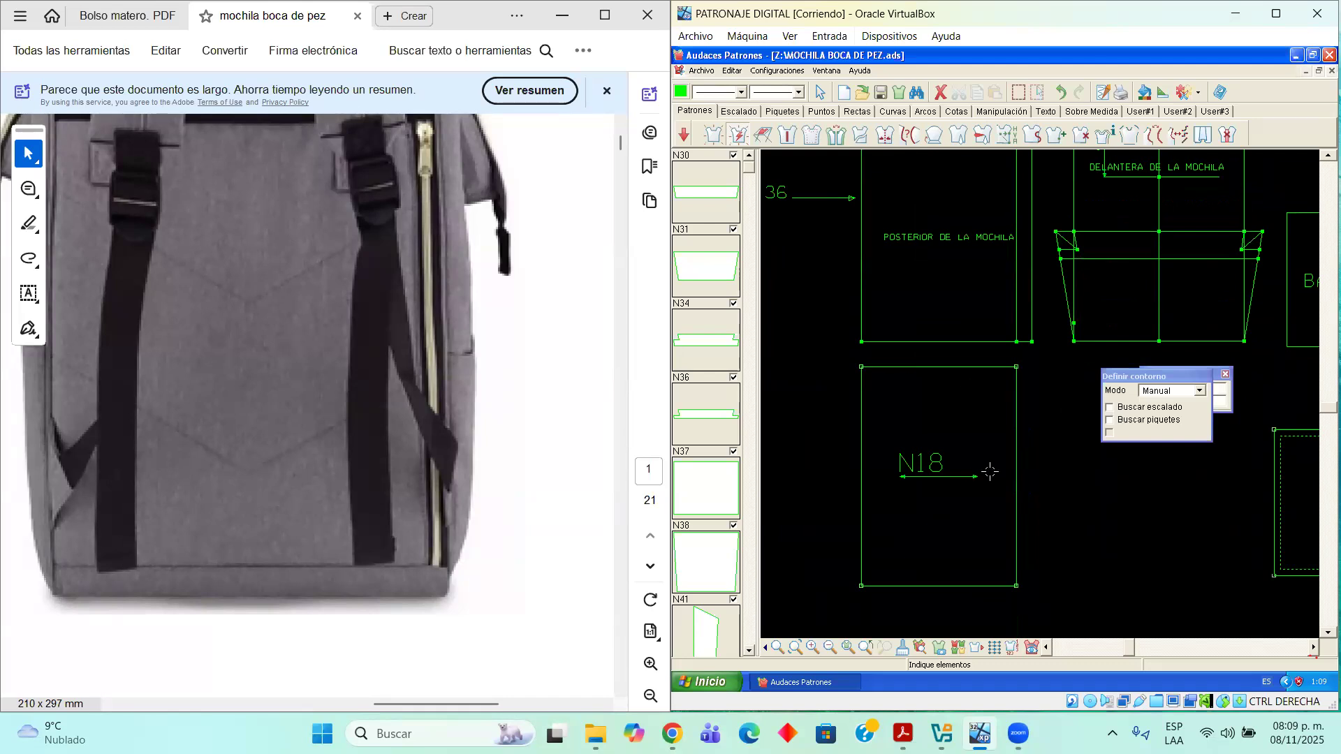
pyautogui.scroll(2, 1005, 298)
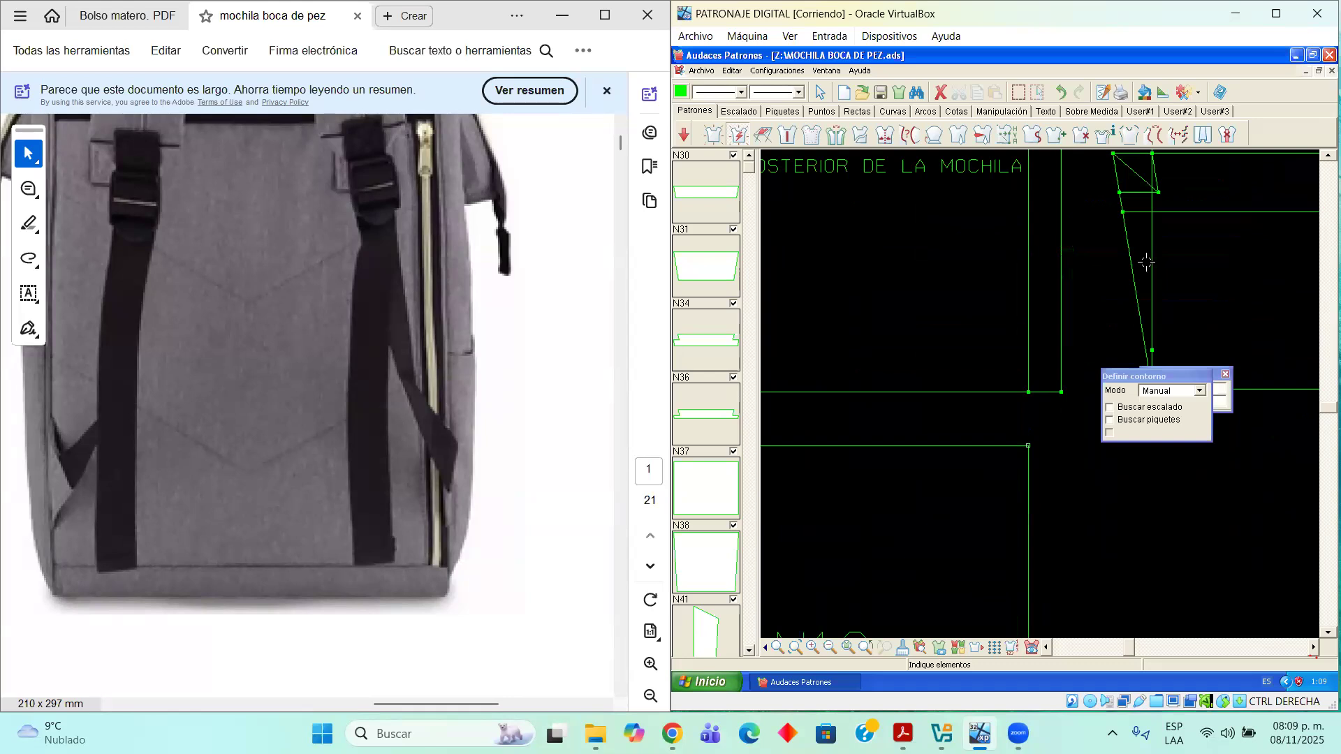
# Select the four edges of the narrow strip right of the back panel's zipper line as the contour of a new intersection pattern piece
pyautogui.click(1328, 155)
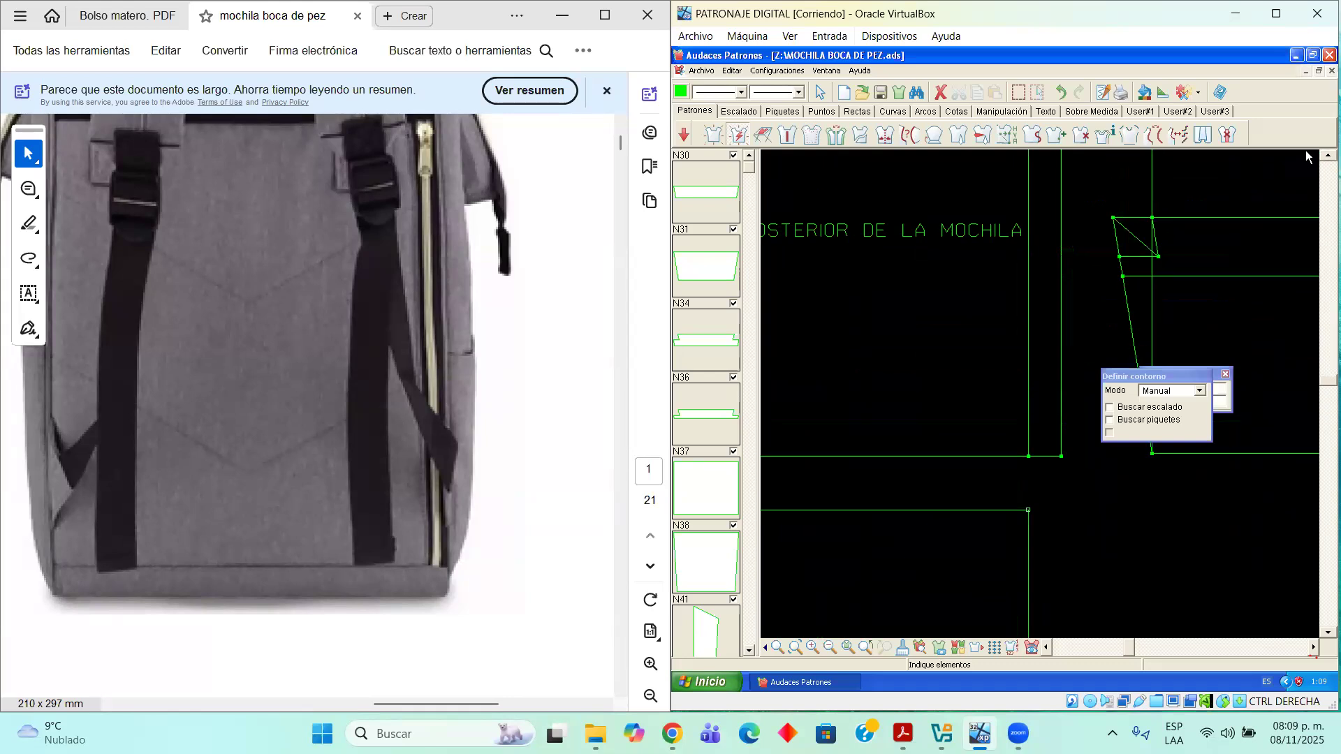
pyautogui.scroll(1, 1227, 343)
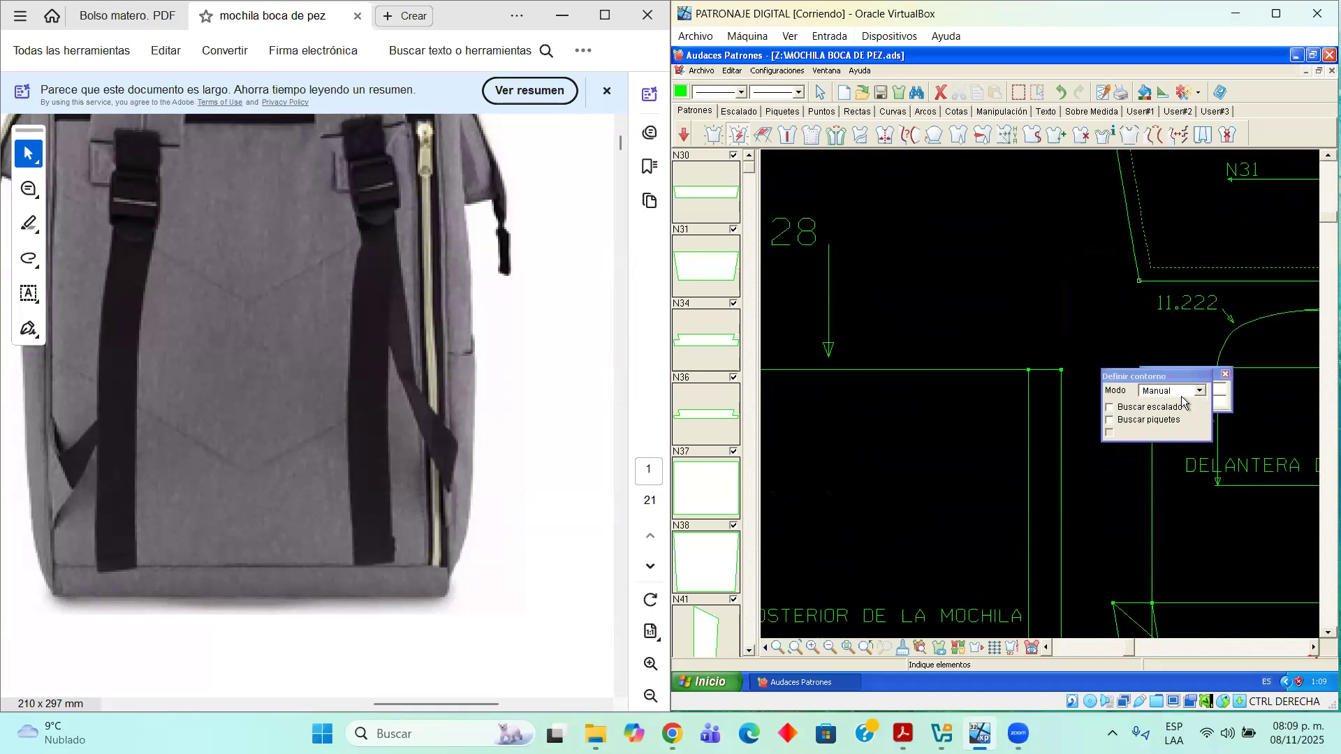
pyautogui.moveTo(1179, 379); pyautogui.dragTo(1061, 232)
pyautogui.moveTo(1195, 379); pyautogui.dragTo(1029, 316)
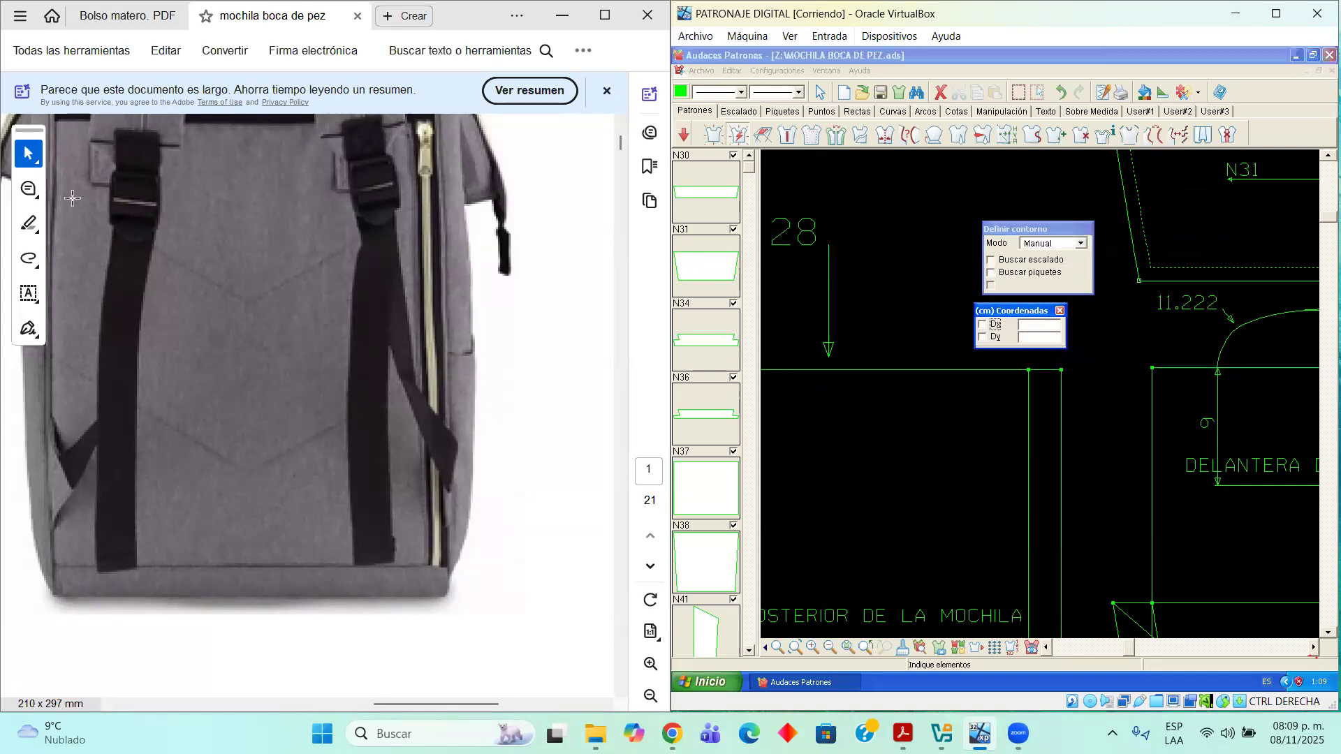
pyautogui.click(734, 133)
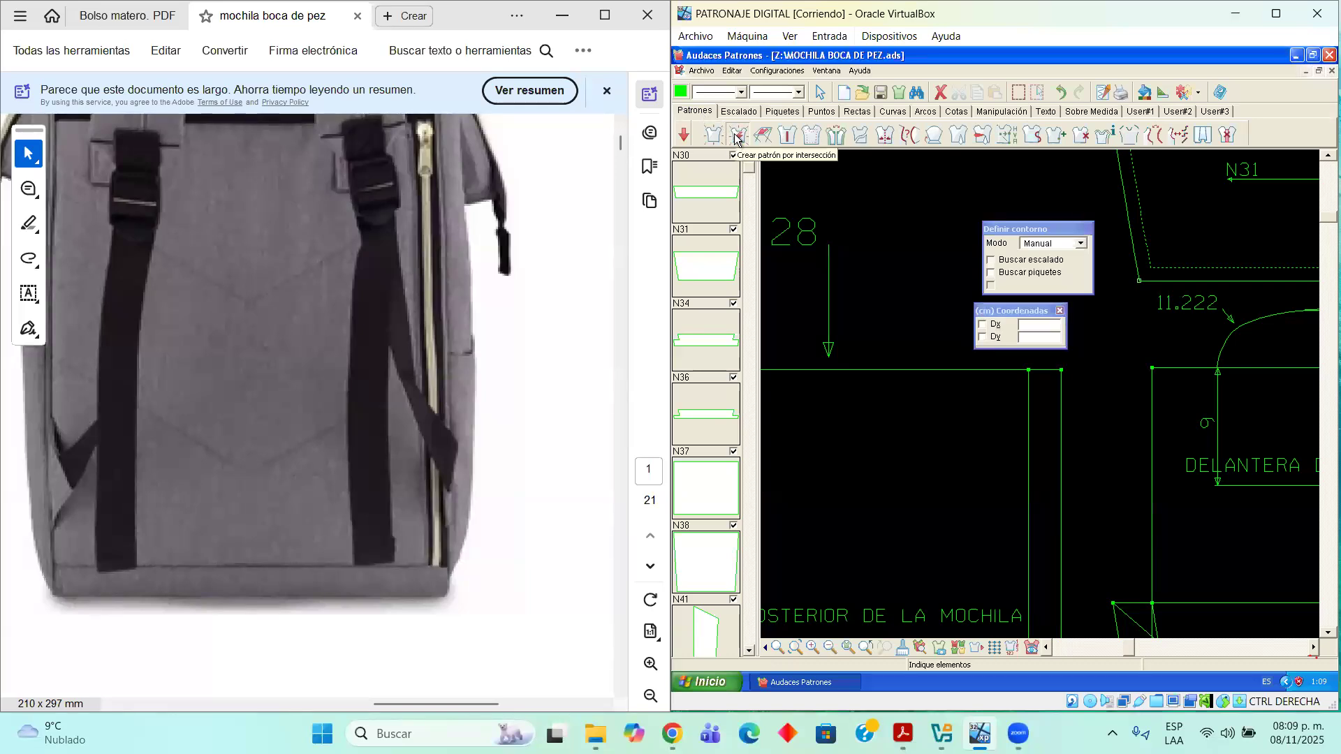
pyautogui.click(1046, 370)
pyautogui.click(1060, 403)
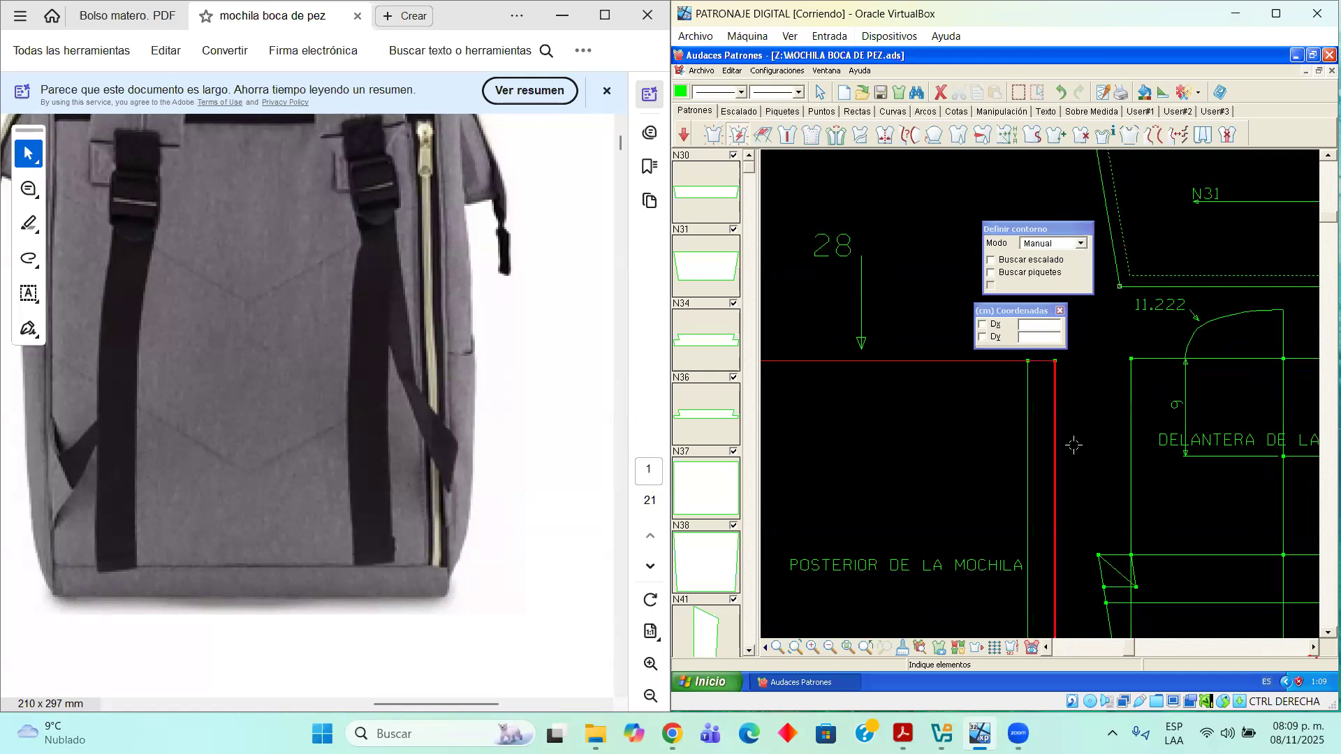
pyautogui.scroll(-5, 1055, 489)
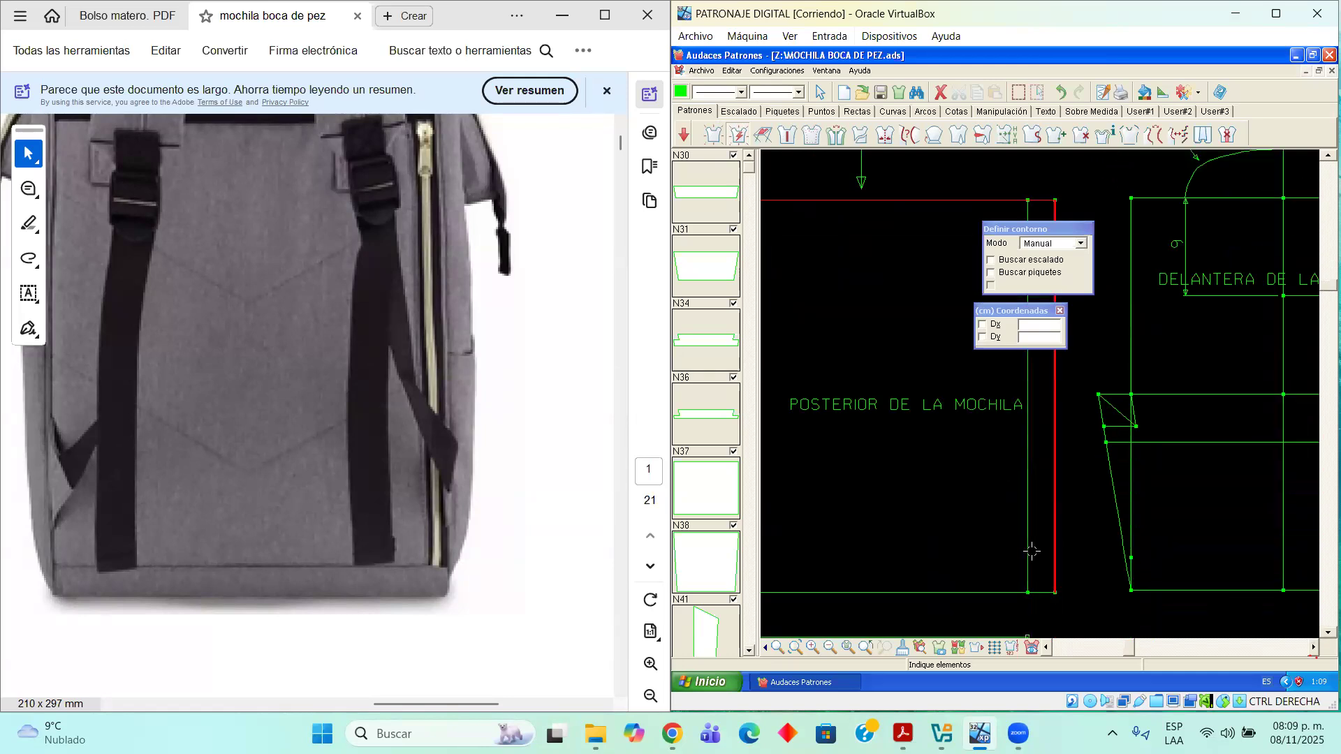
pyautogui.click(1043, 592)
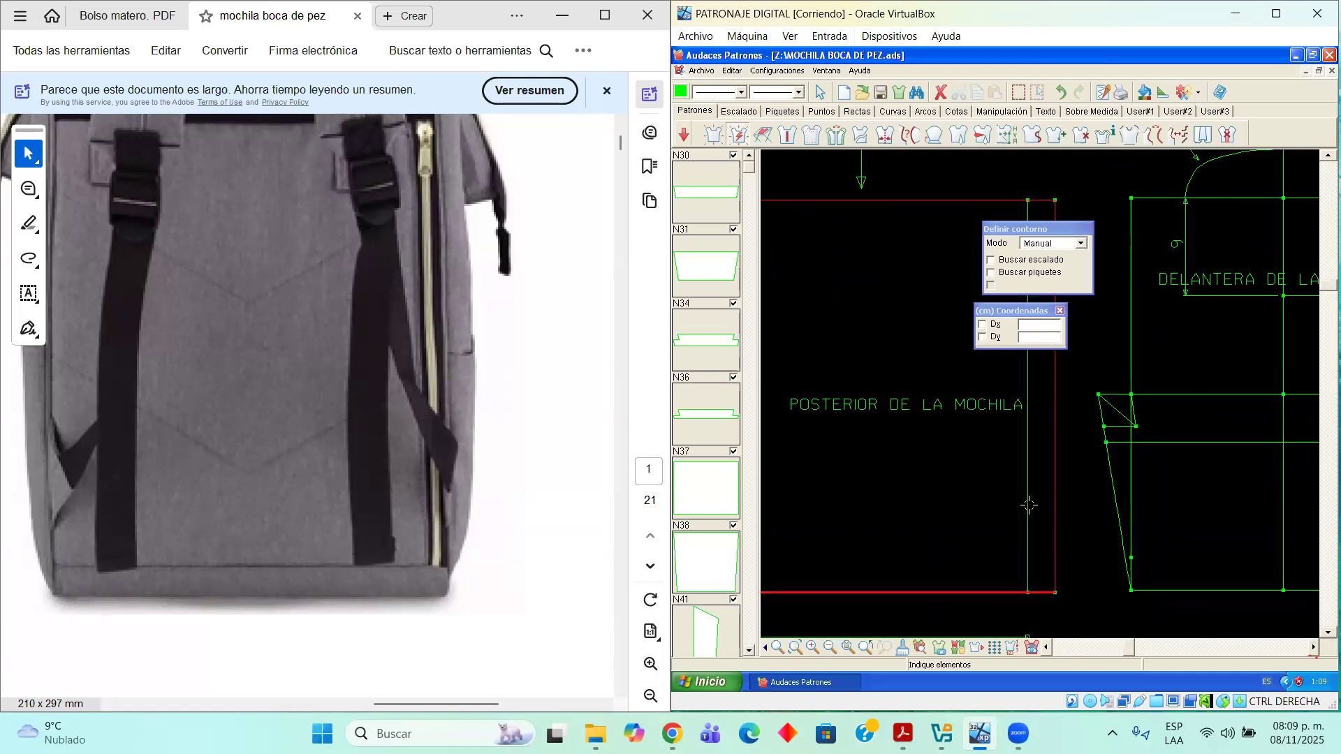
pyautogui.click(1029, 504)
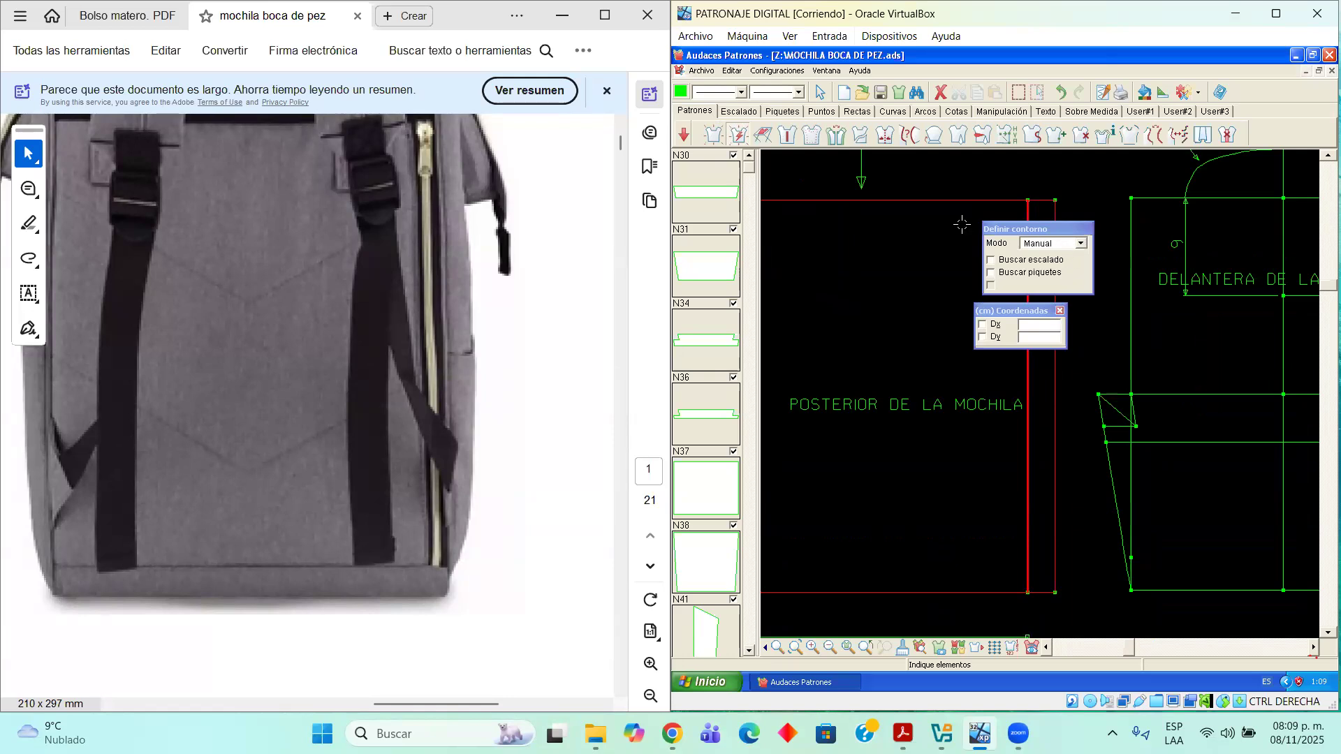
# Confirm the narrow strip's contour and place the new piece below the back panel, just right of piece N18
pyautogui.moveTo(1073, 229); pyautogui.dragTo(1225, 218)
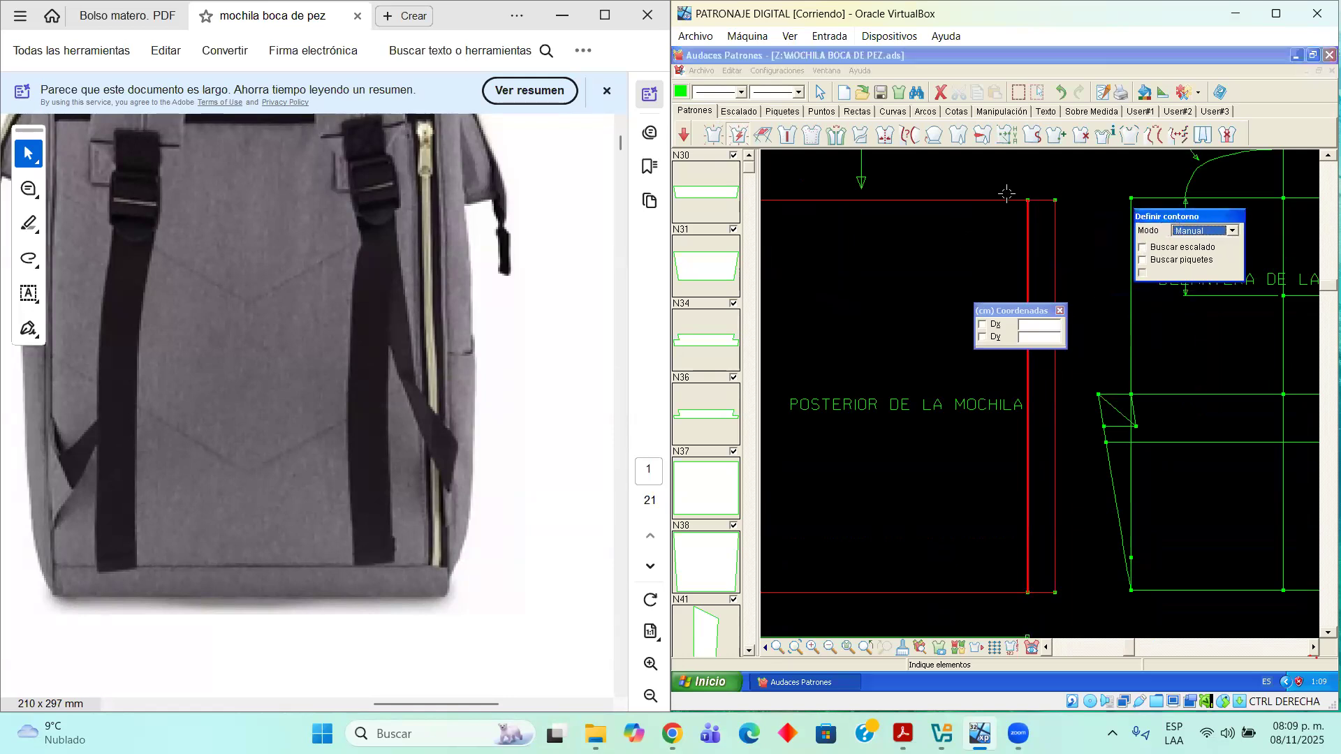
pyautogui.click(1045, 648)
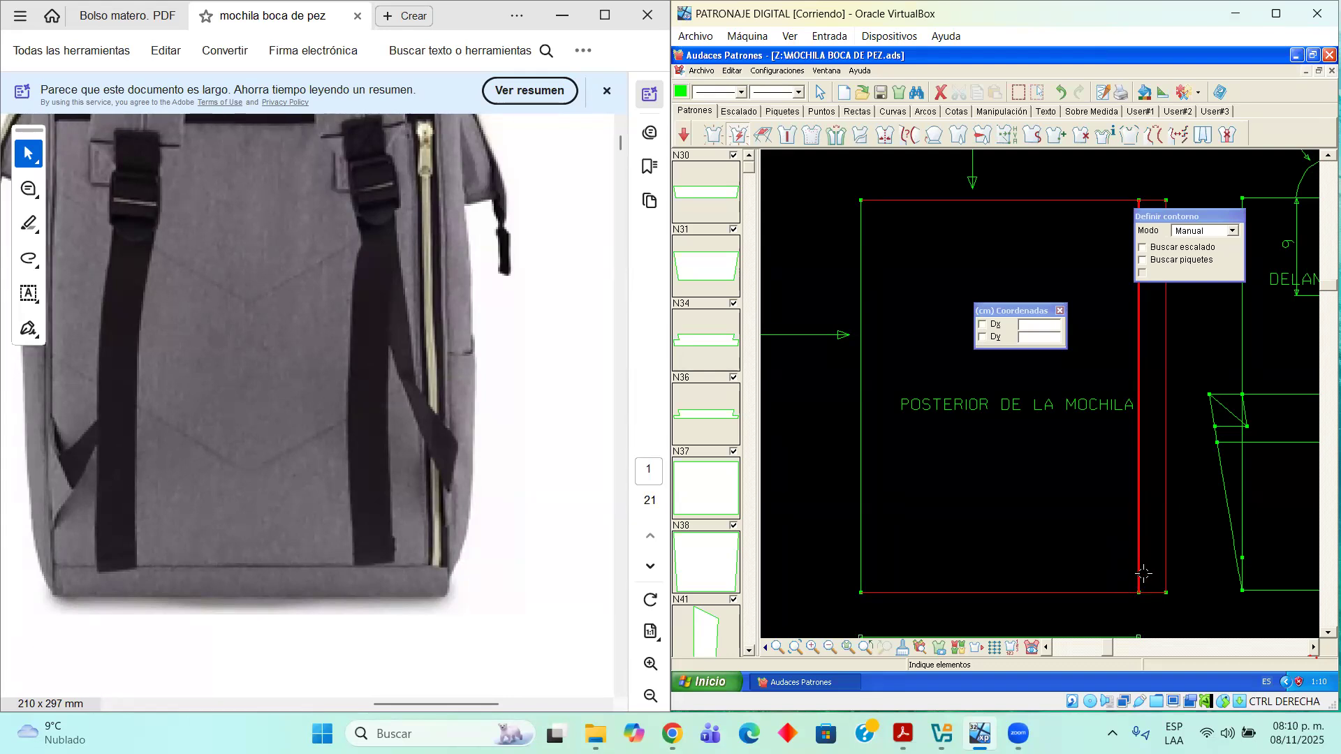
pyautogui.scroll(-1, 1157, 589)
pyautogui.scroll(-1, 1158, 588)
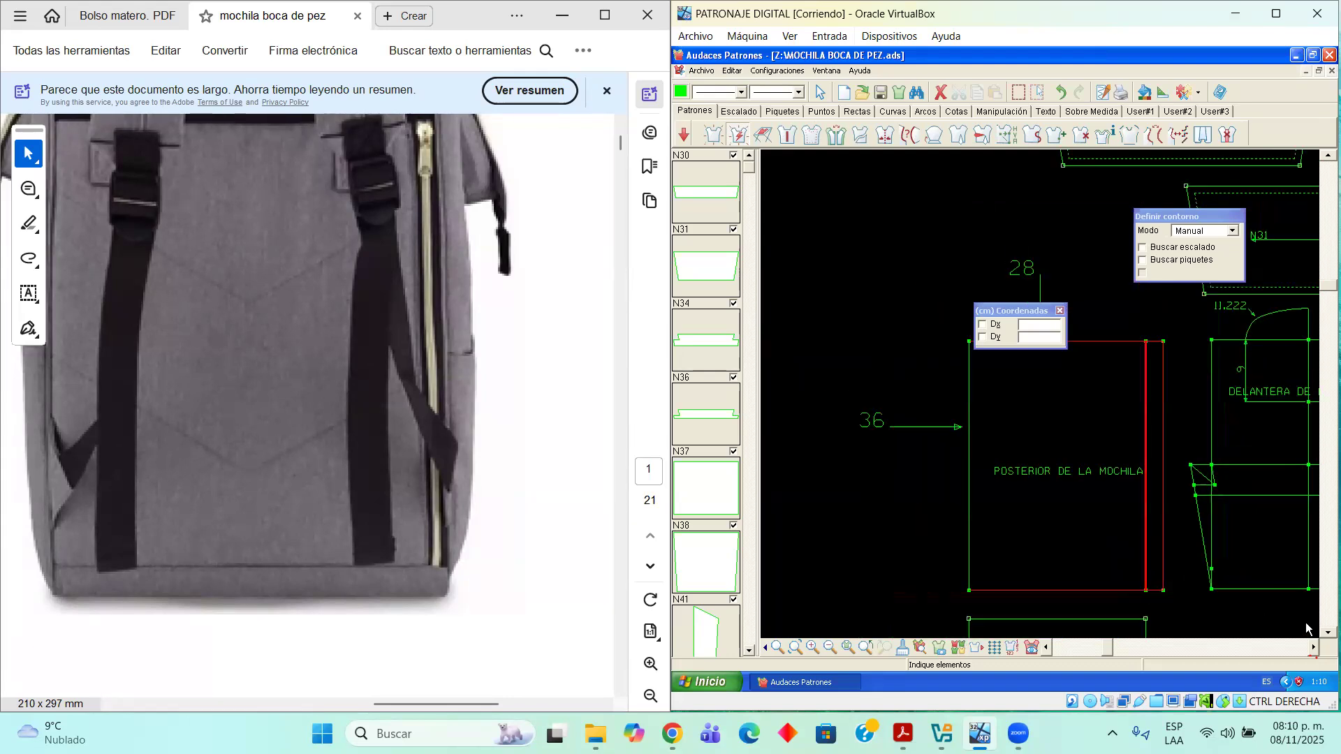
pyautogui.click(1327, 632)
pyautogui.click(1327, 632)
pyautogui.click(1327, 632)
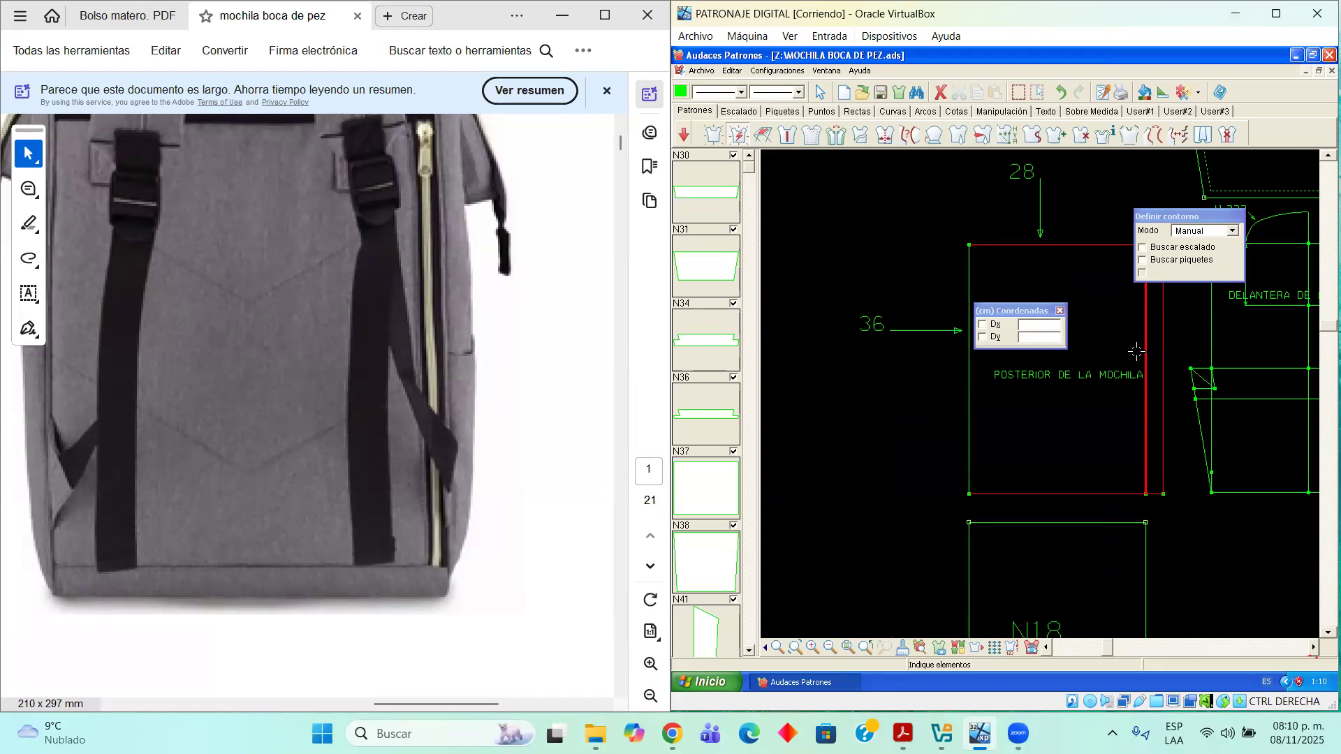
pyautogui.moveTo(1163, 217); pyautogui.dragTo(822, 183)
pyautogui.rightClick(1129, 232)
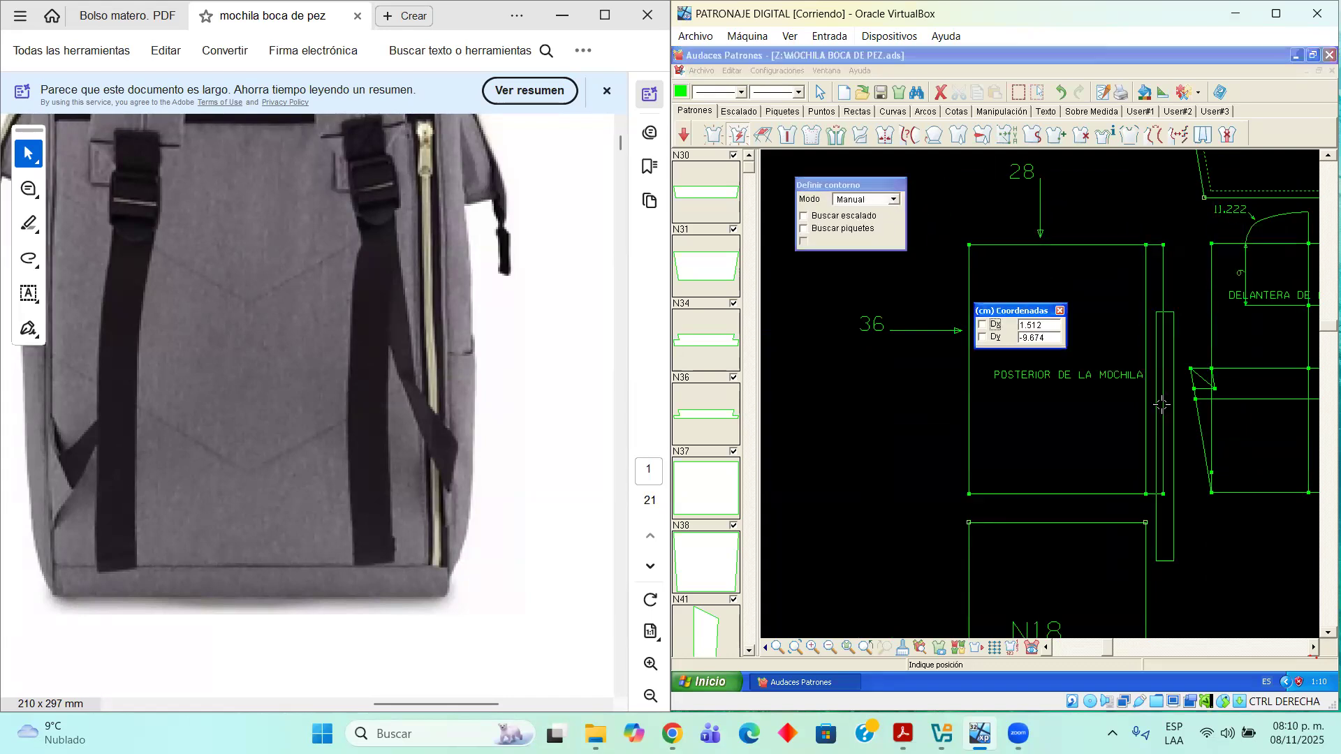
pyautogui.click(1165, 510)
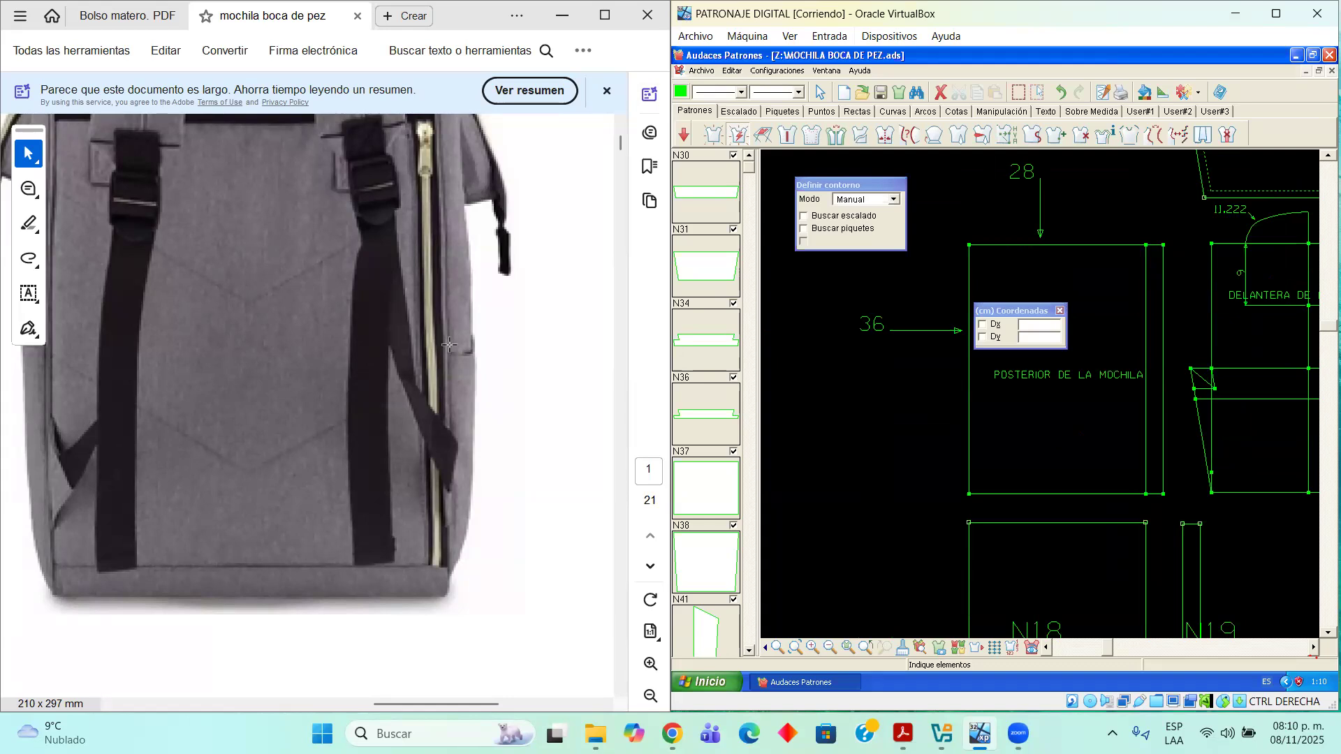
# Review the back panel pieces and the rest of the draft against the upper part of the backpack's rear photo
pyautogui.scroll(-3, 1112, 416)
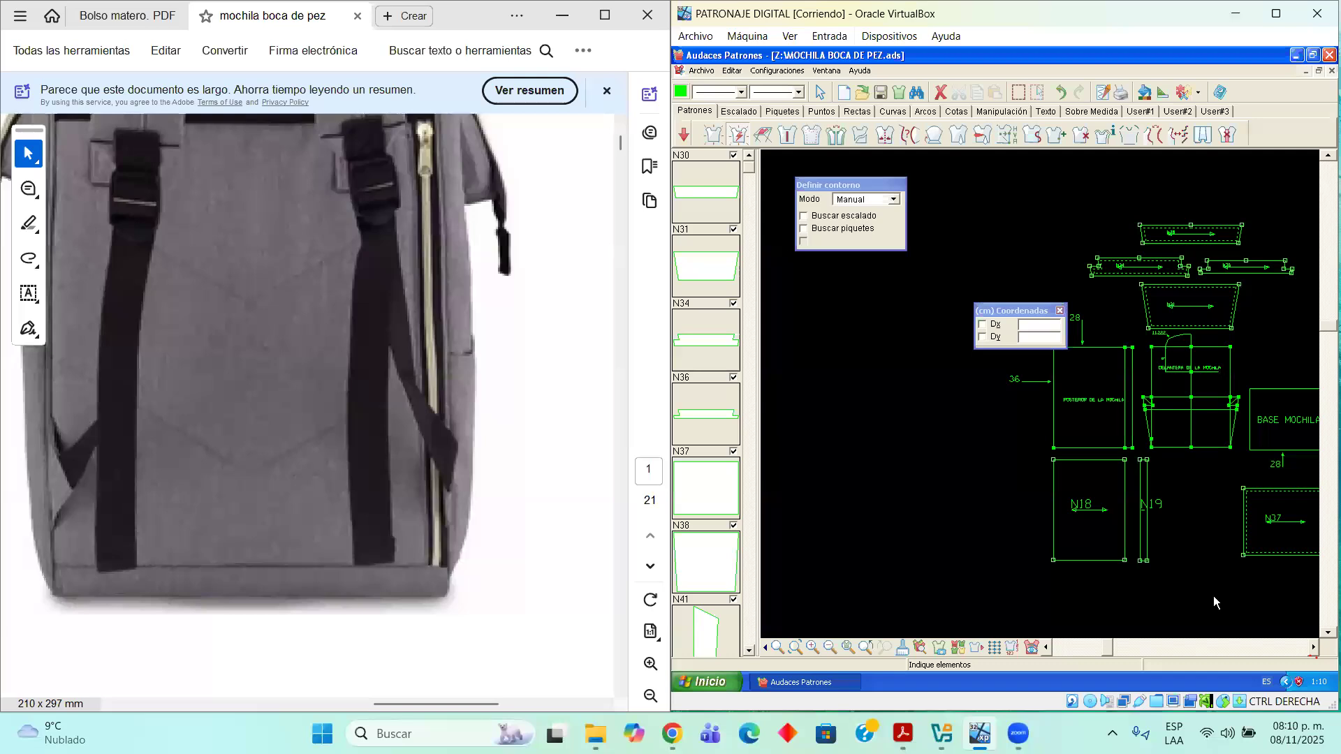
pyautogui.click(1311, 649)
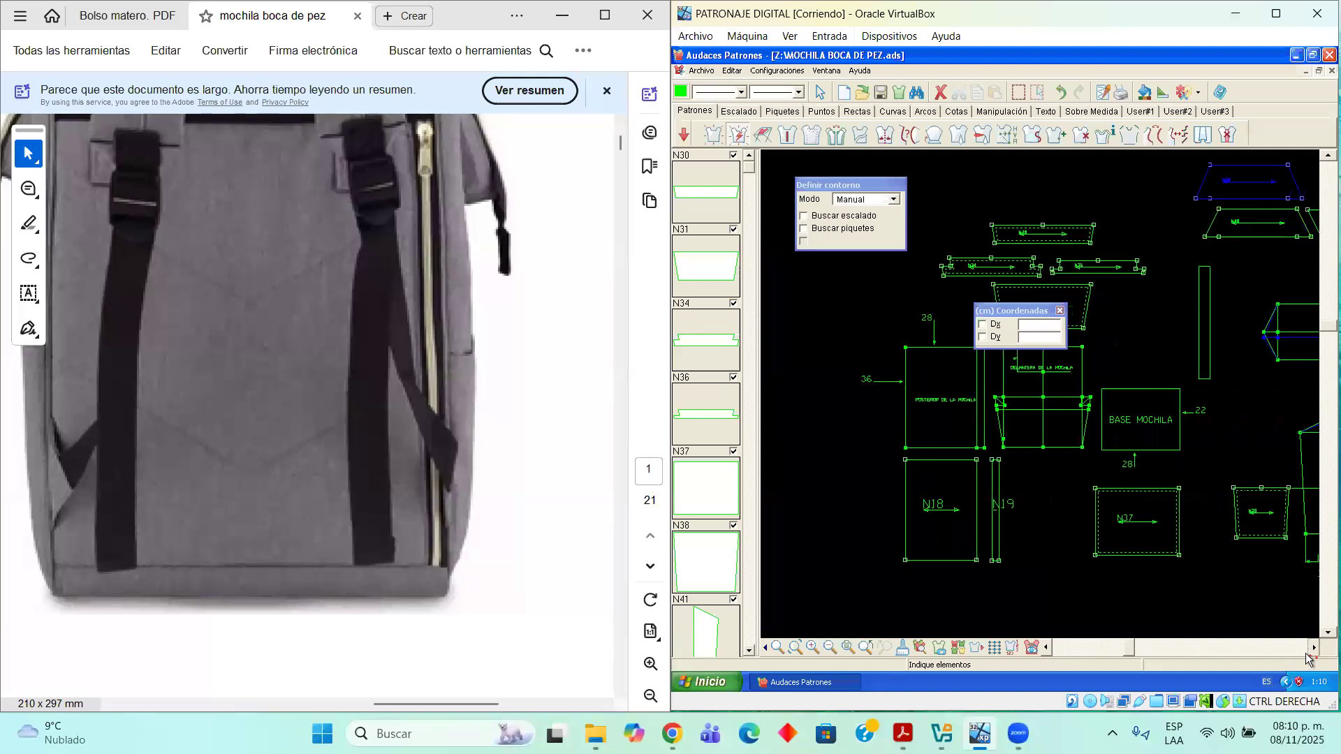
pyautogui.moveTo(1025, 314); pyautogui.dragTo(1238, 199)
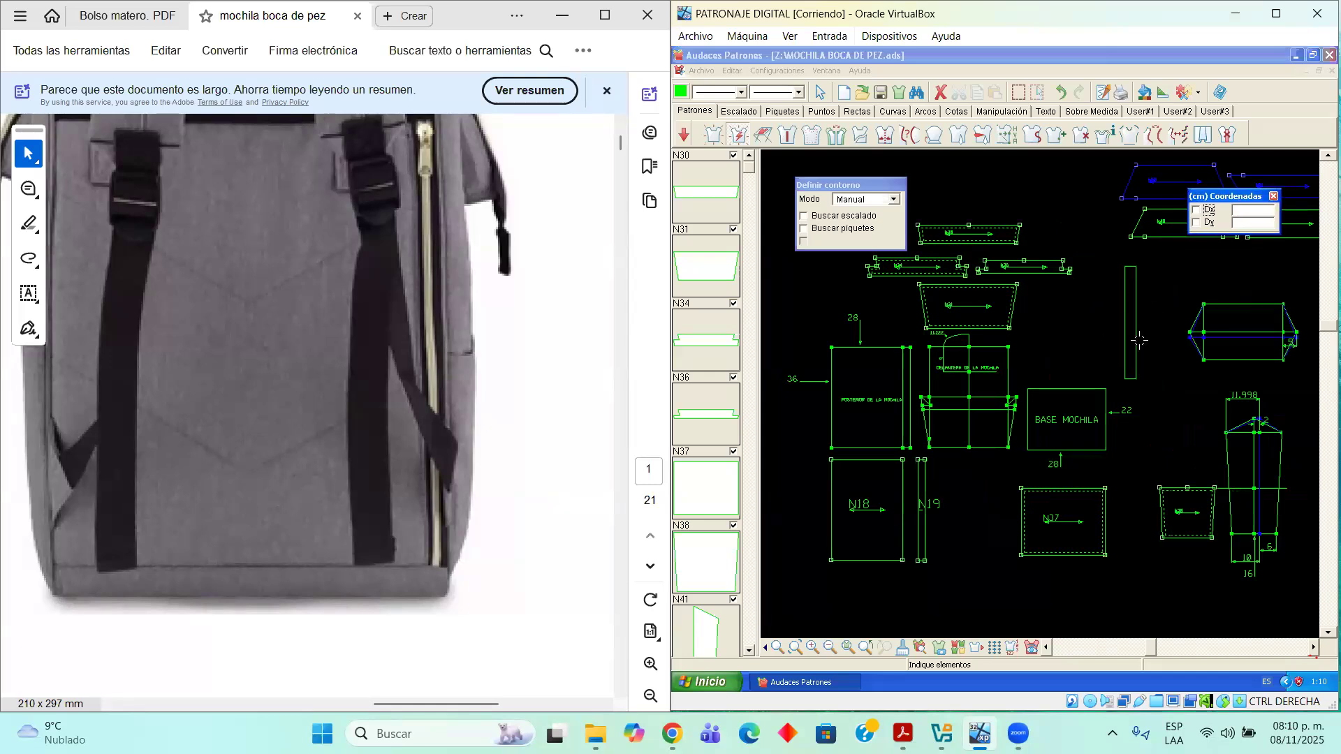
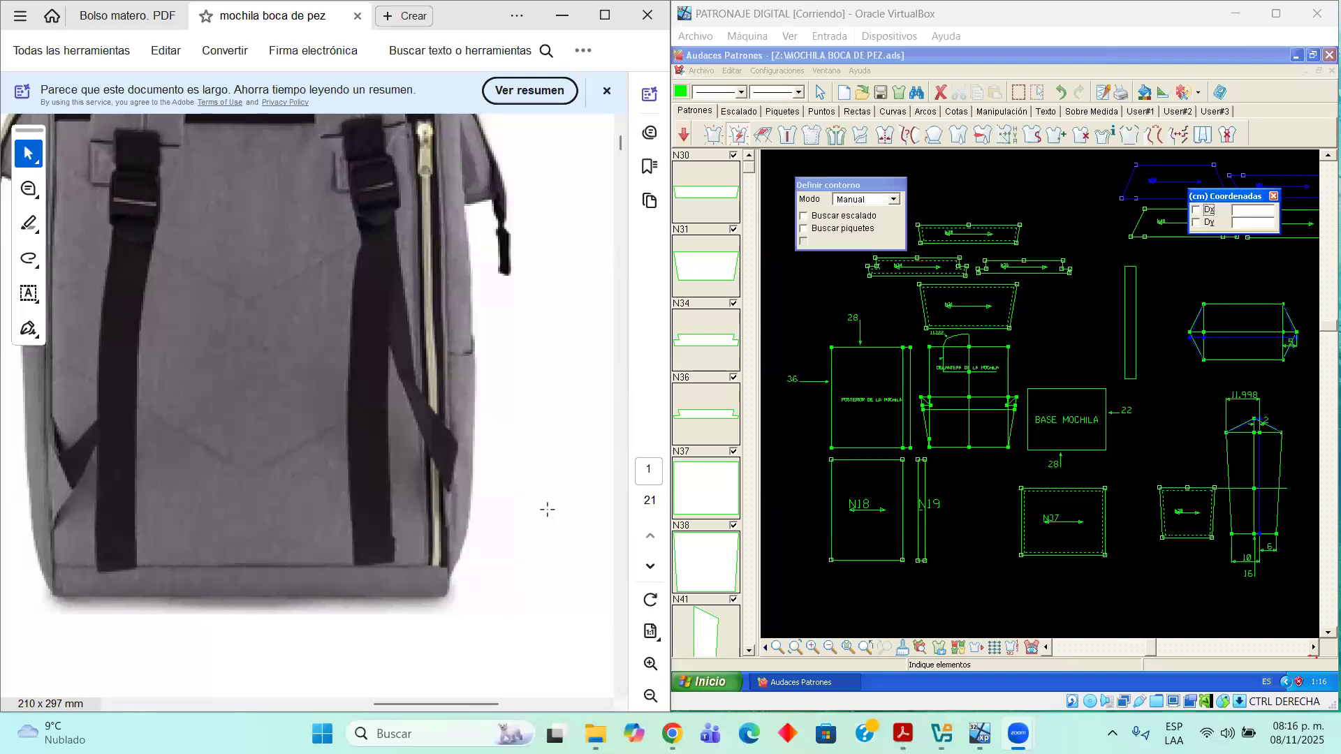
pyautogui.scroll(3, 547, 509)
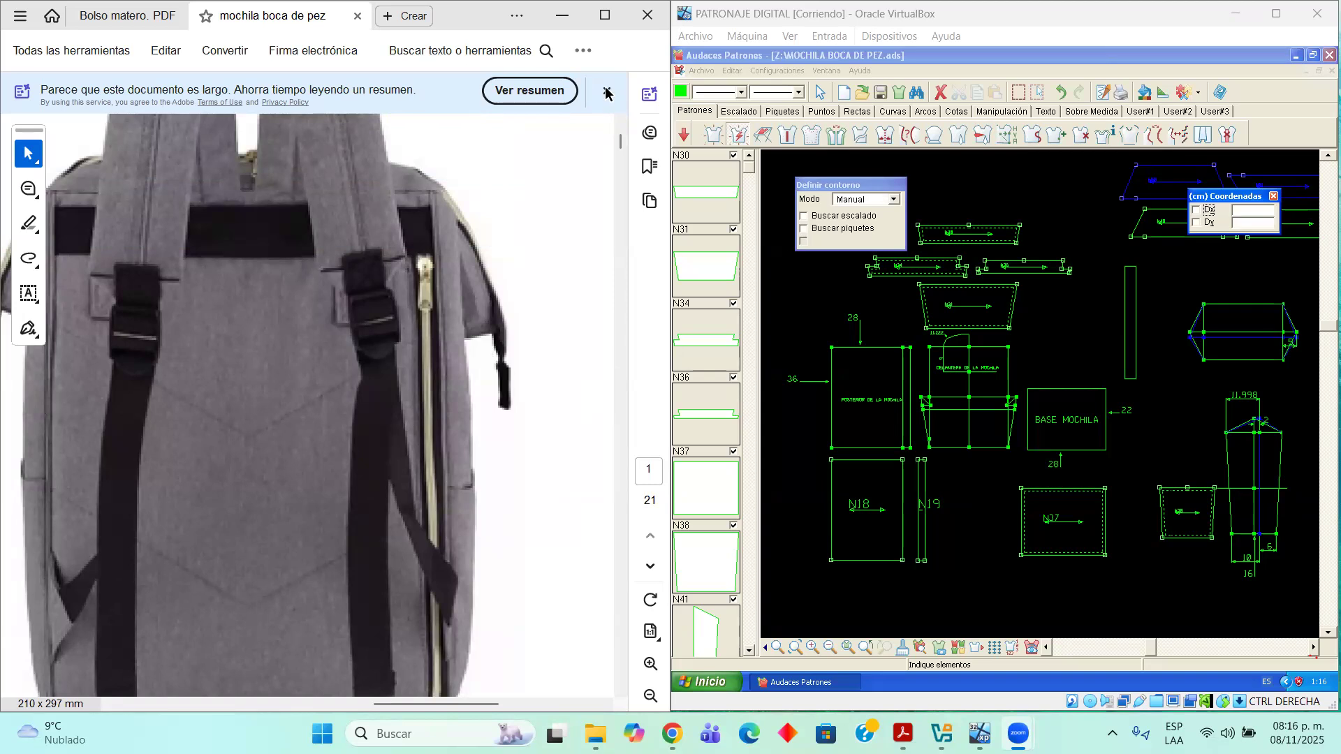
pyautogui.click(458, 13)
pyautogui.scroll(3, 833, 406)
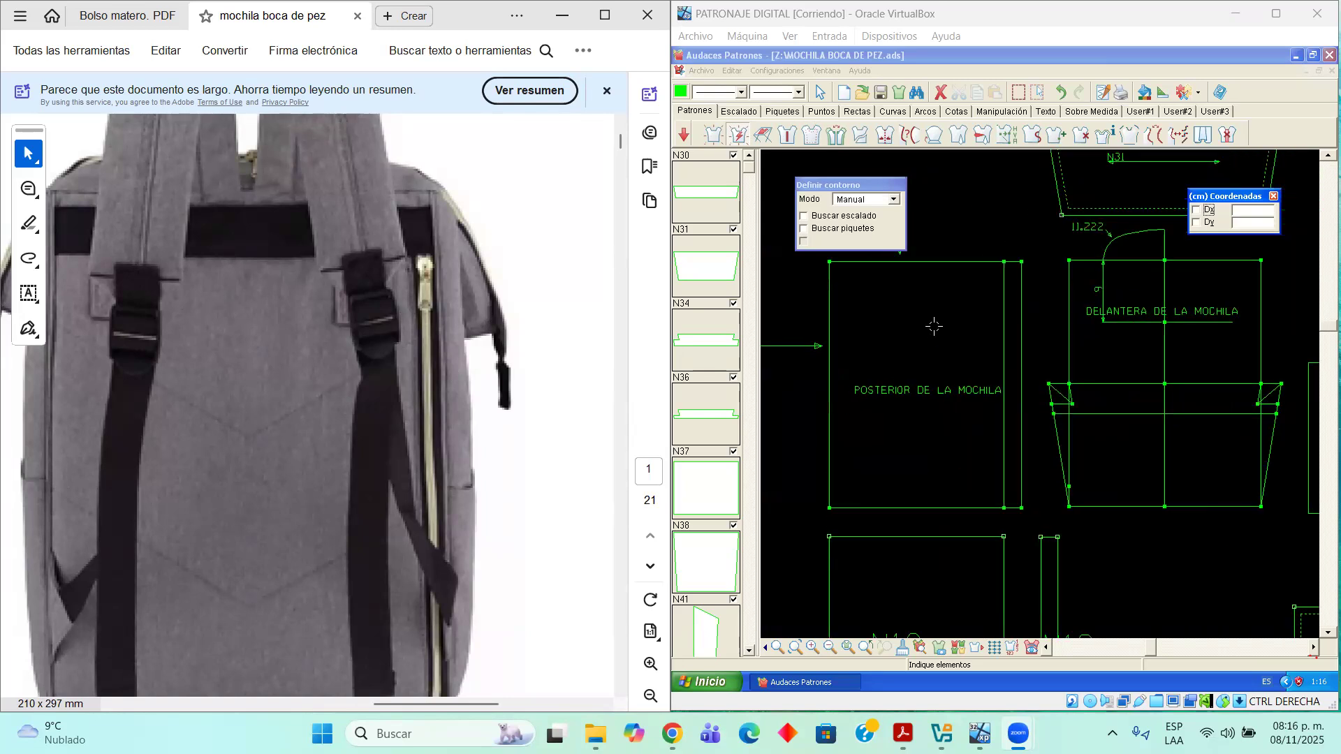
pyautogui.scroll(-2, 936, 428)
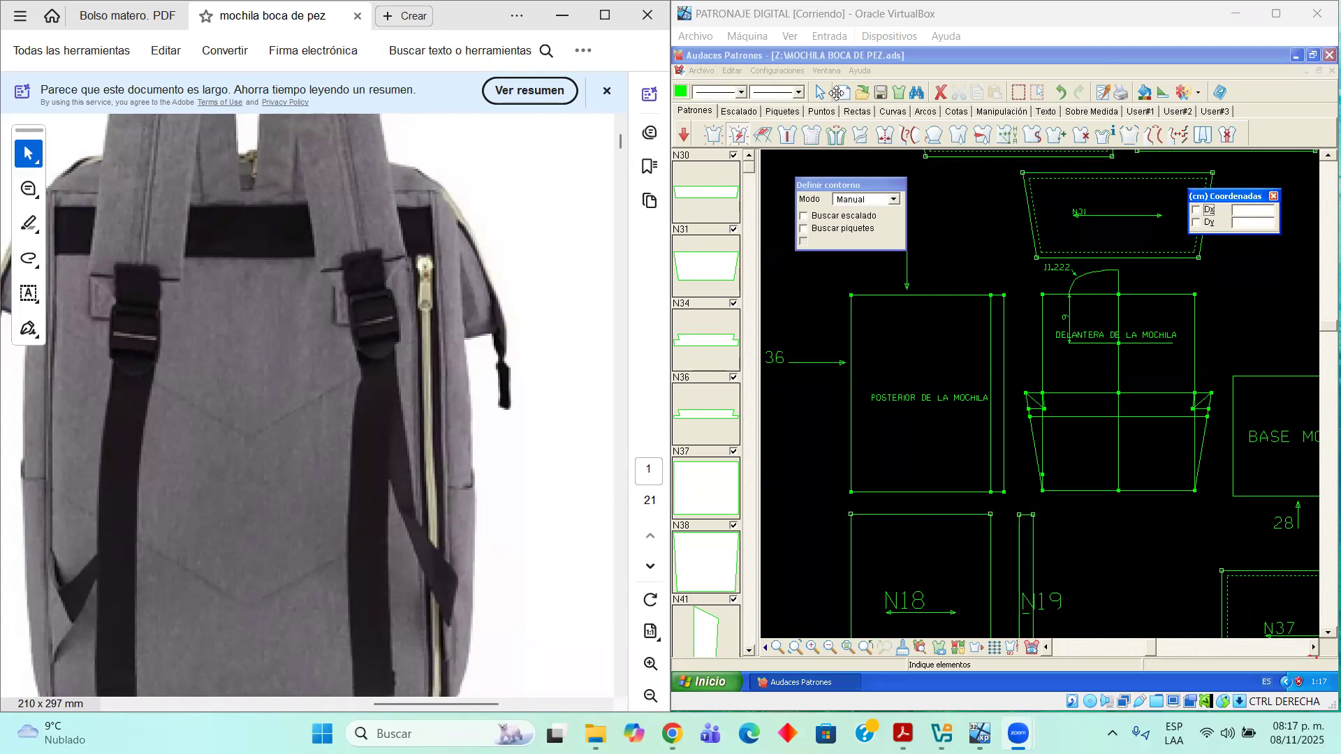
pyautogui.scroll(-1, 1135, 505)
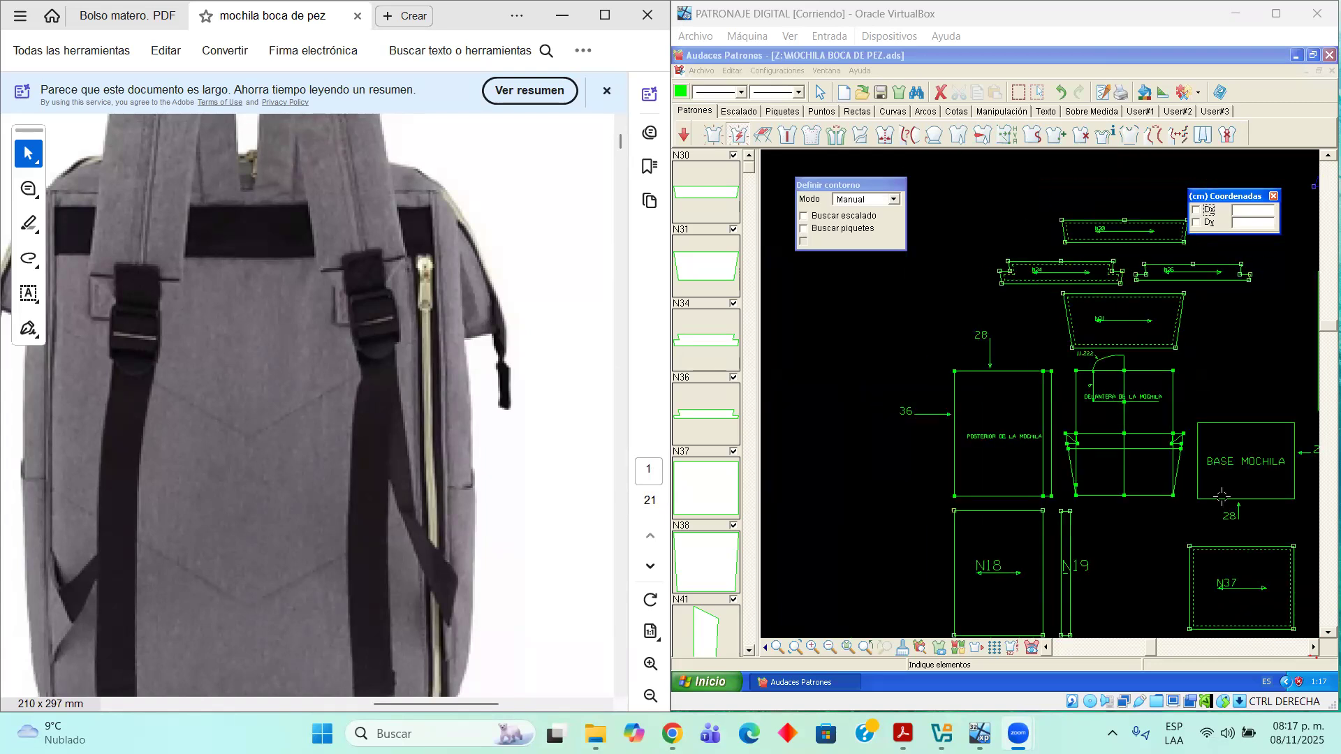
# Switch to the Bolso matero PDF and frame the whole camouflage backpack photo on its first page
pyautogui.click(1313, 647)
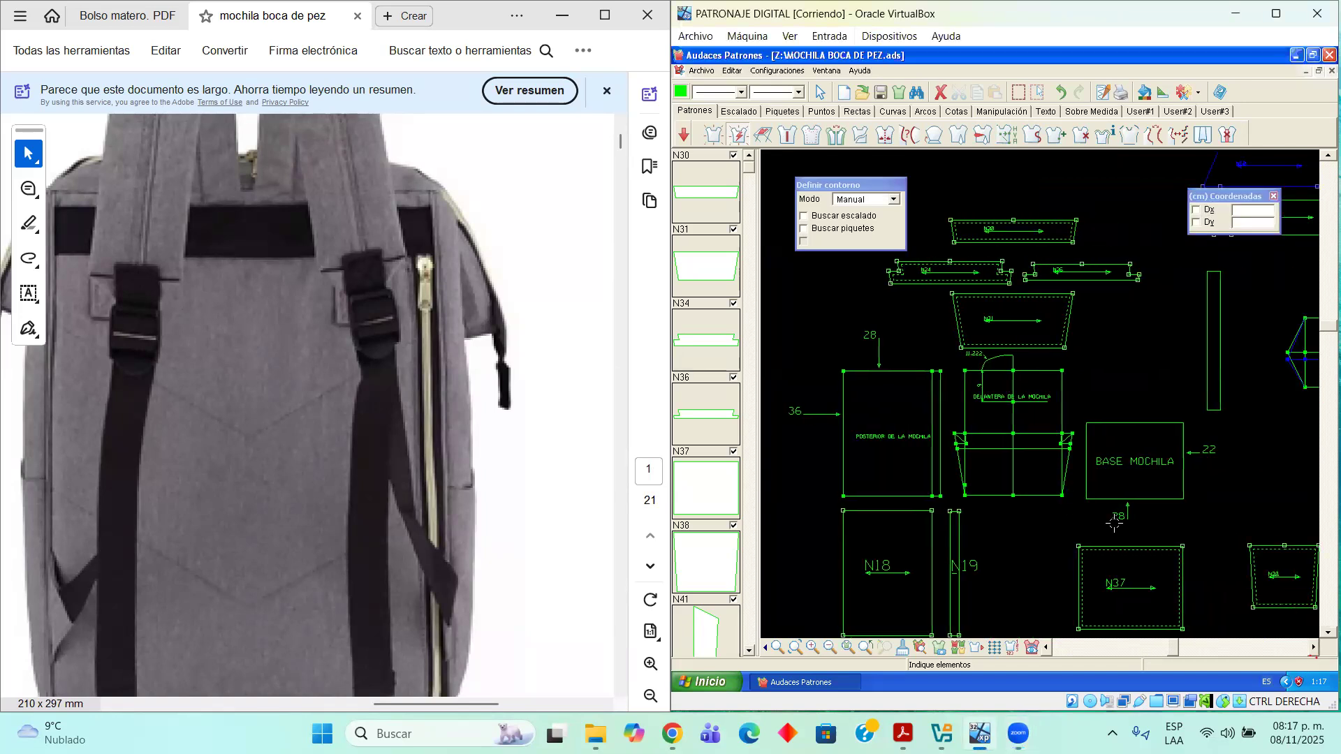
pyautogui.scroll(-2, 1075, 489)
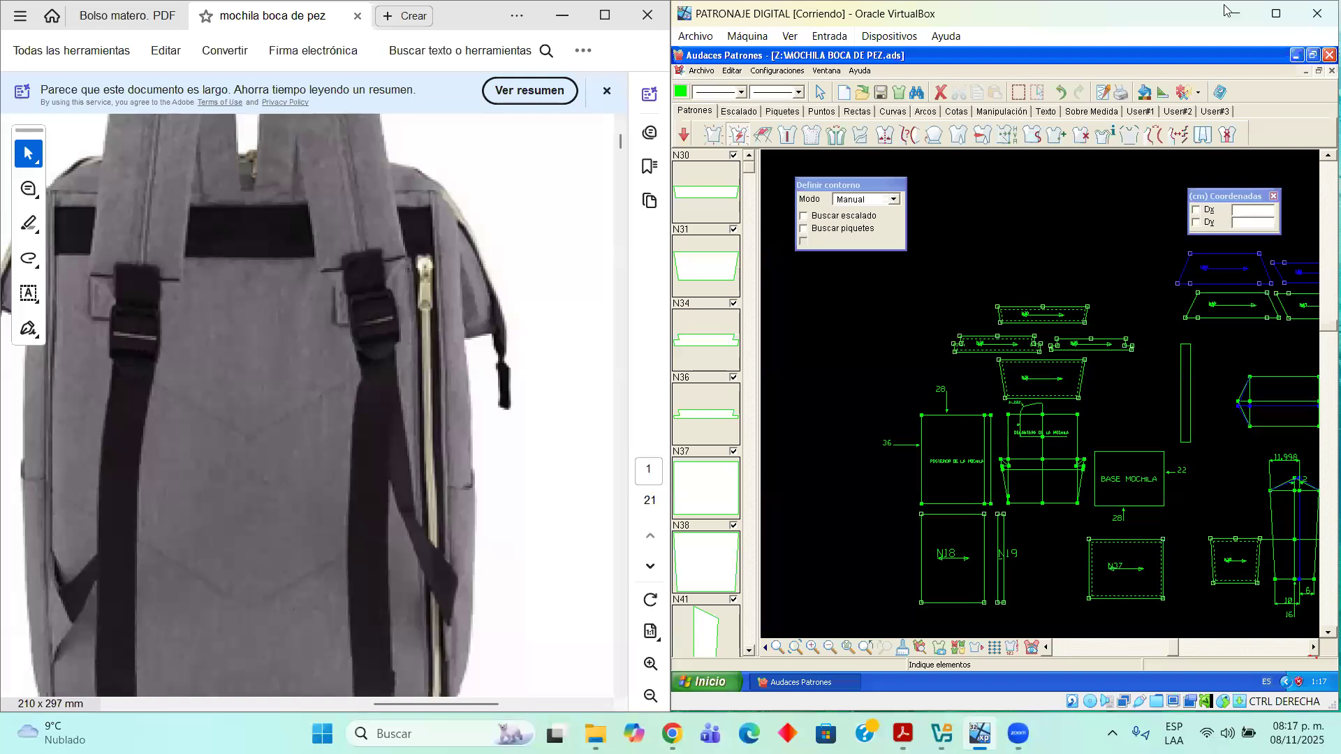
pyautogui.moveTo(903, 734)
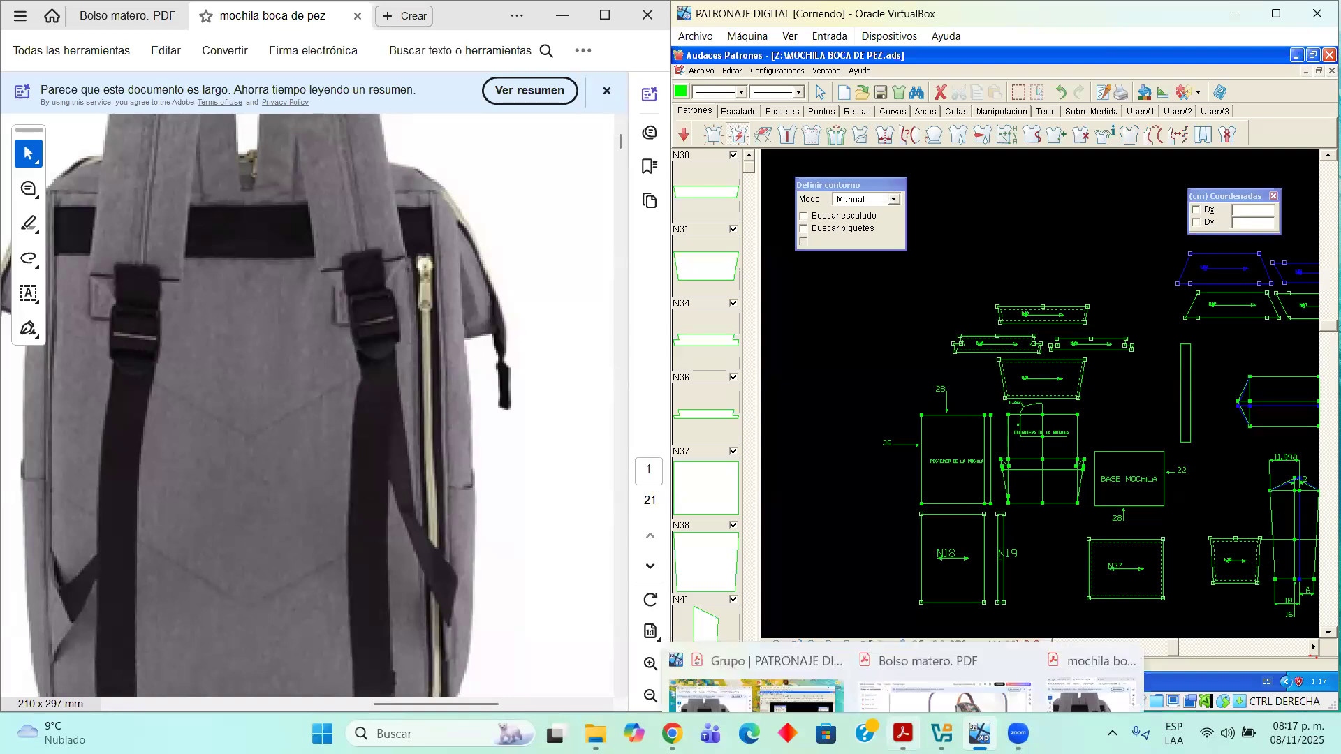
pyautogui.click(976, 662)
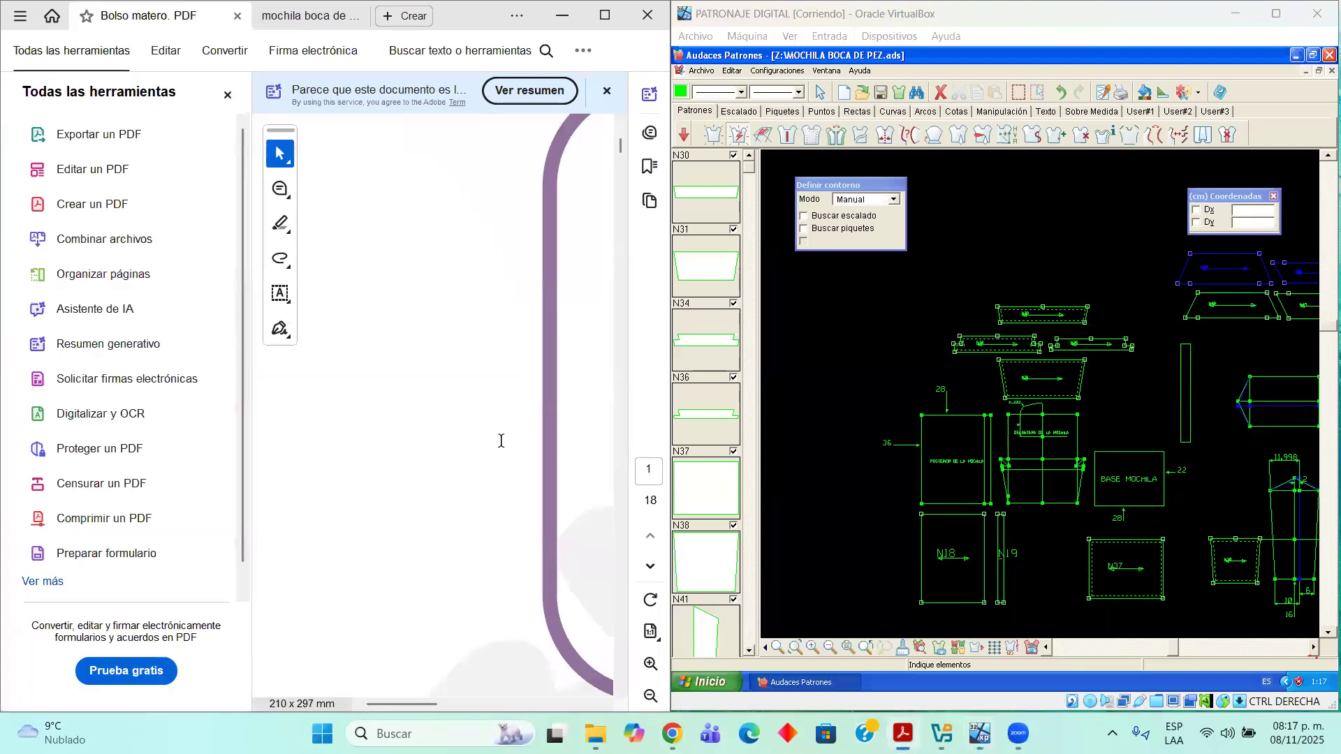
pyautogui.click(227, 95)
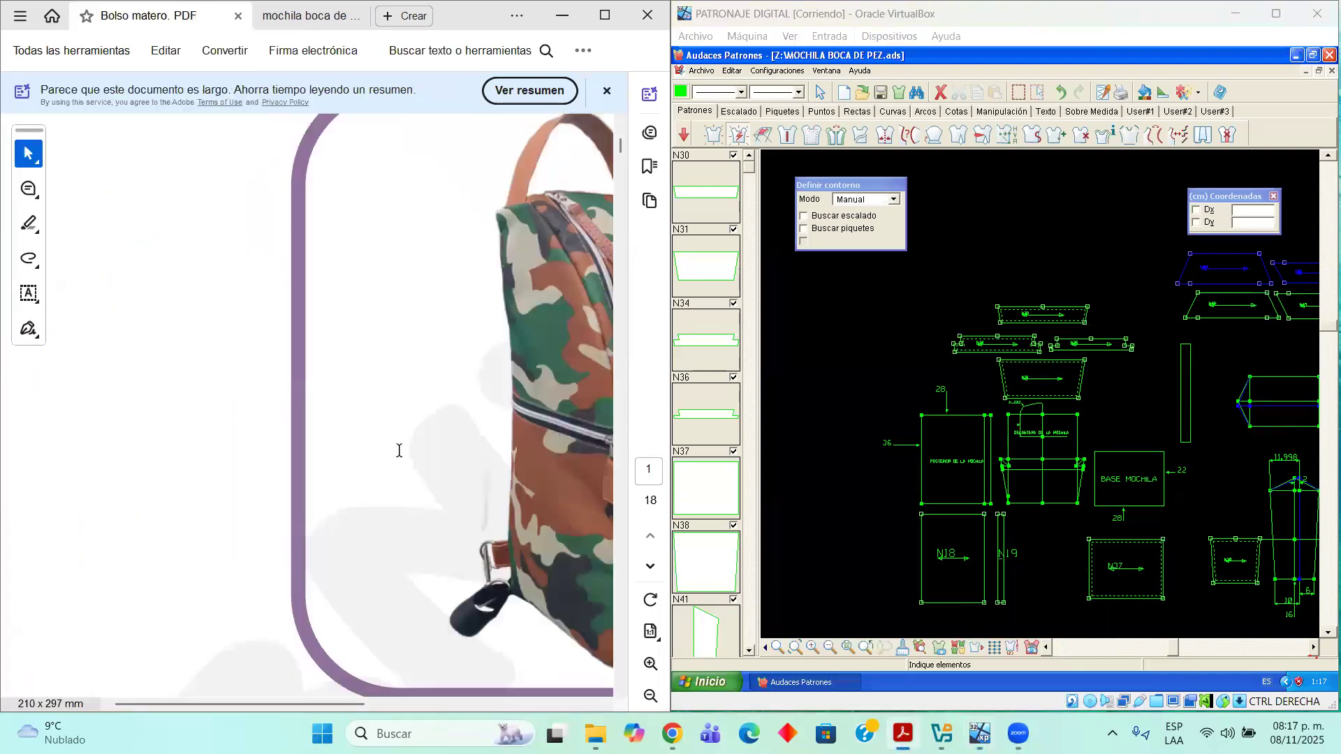
pyautogui.scroll(1, 400, 450)
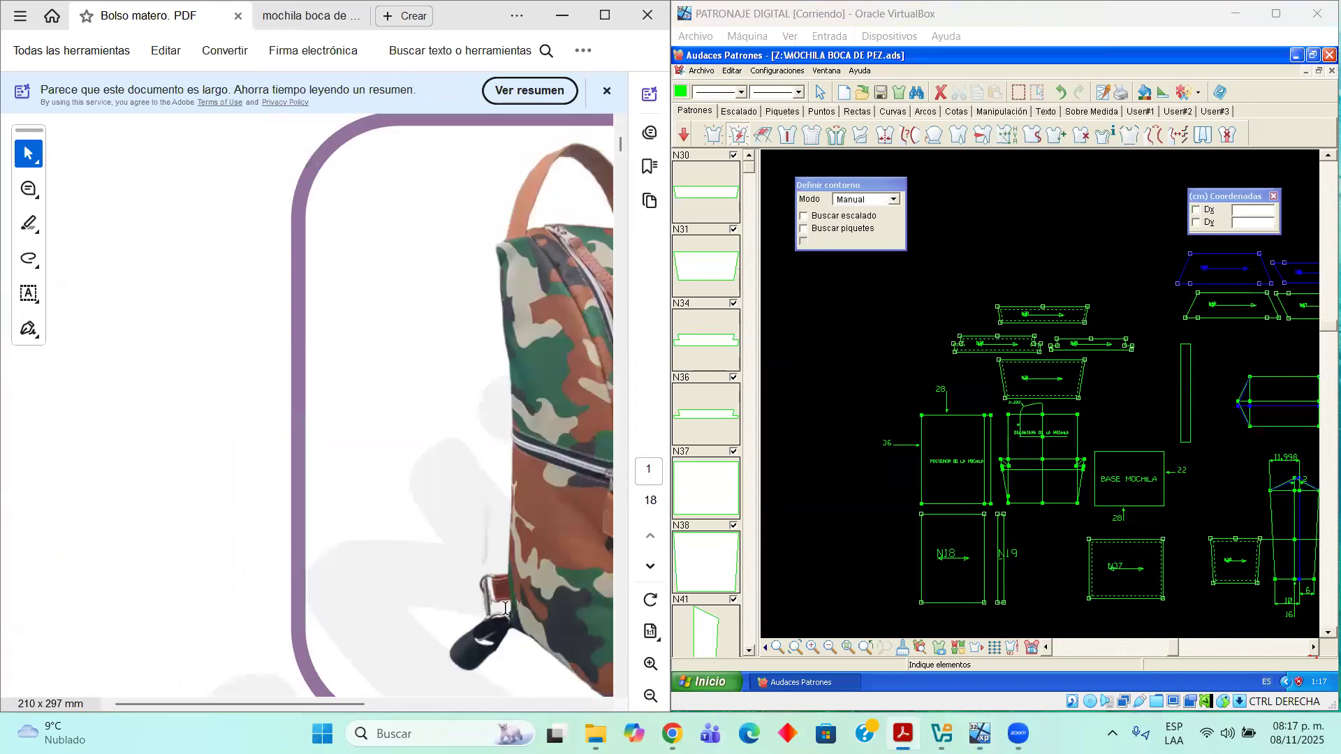
pyautogui.click(650, 696)
pyautogui.moveTo(412, 703); pyautogui.dragTo(467, 704)
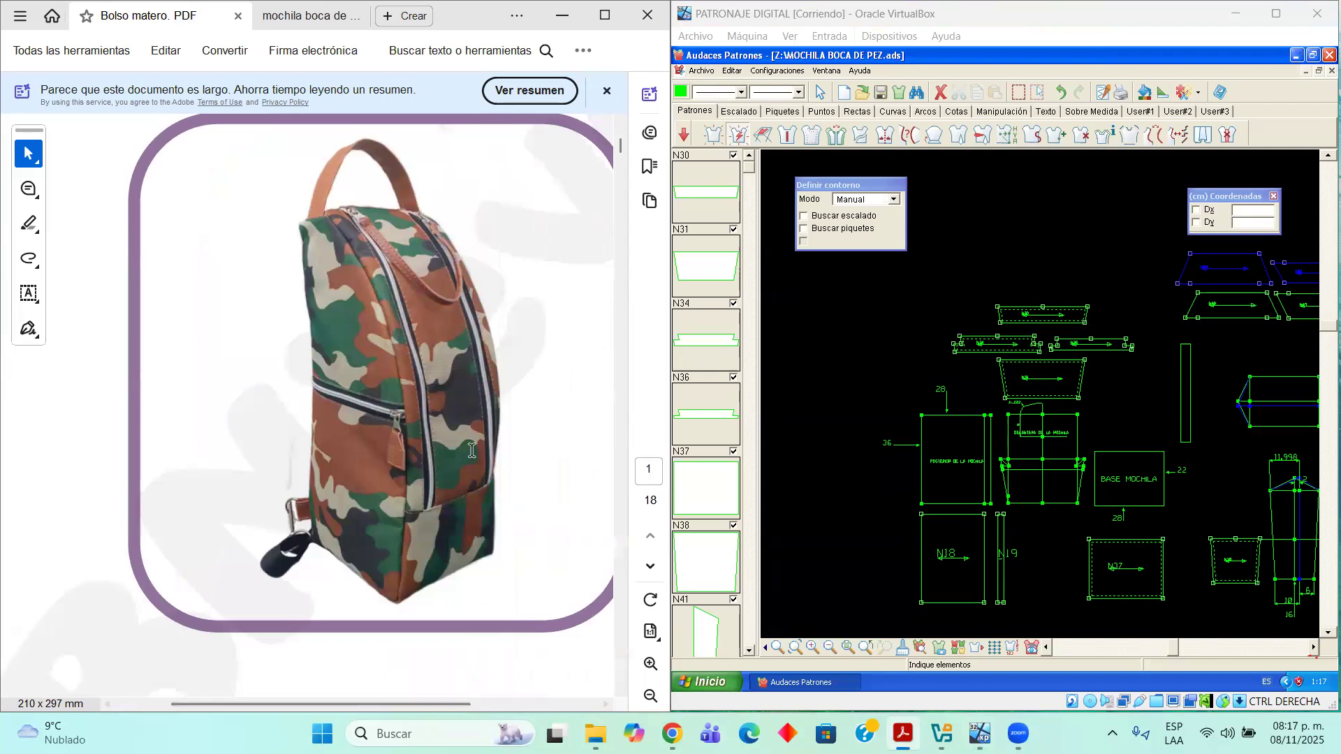
pyautogui.scroll(1, 471, 450)
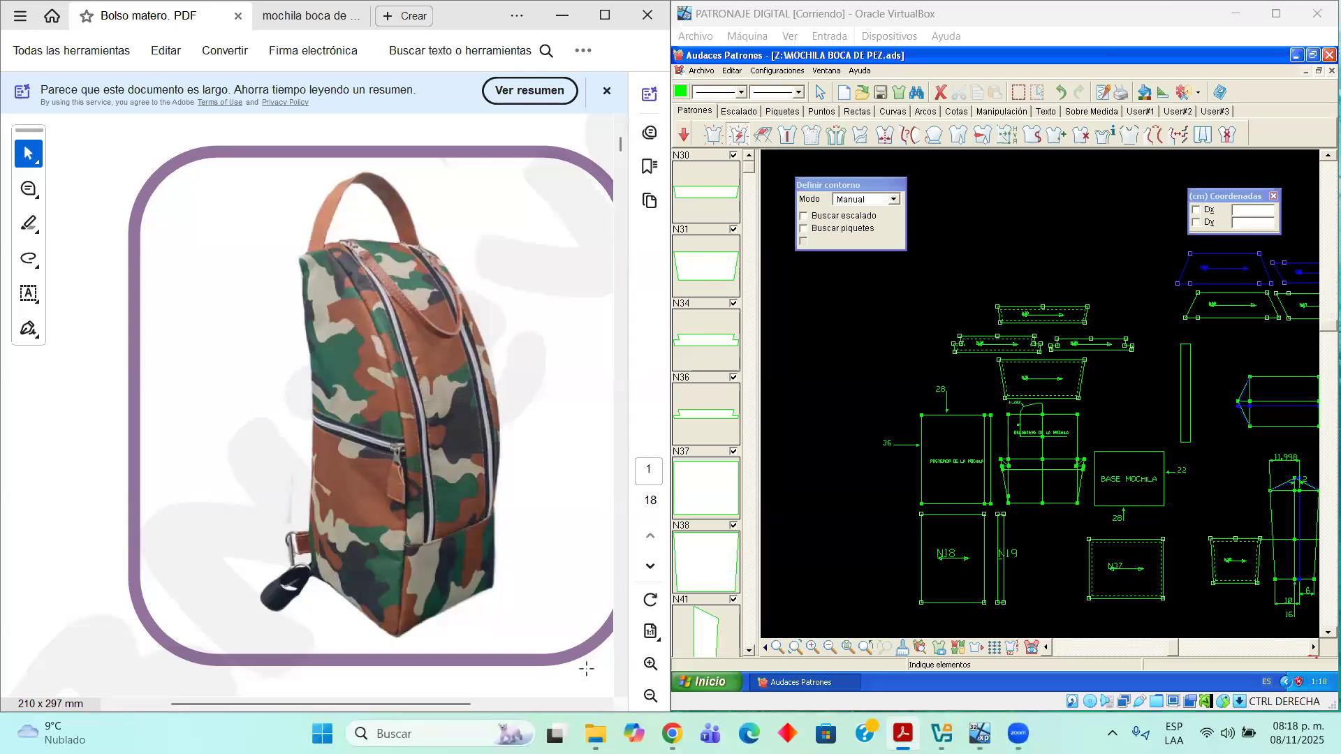
pyautogui.click(605, 705)
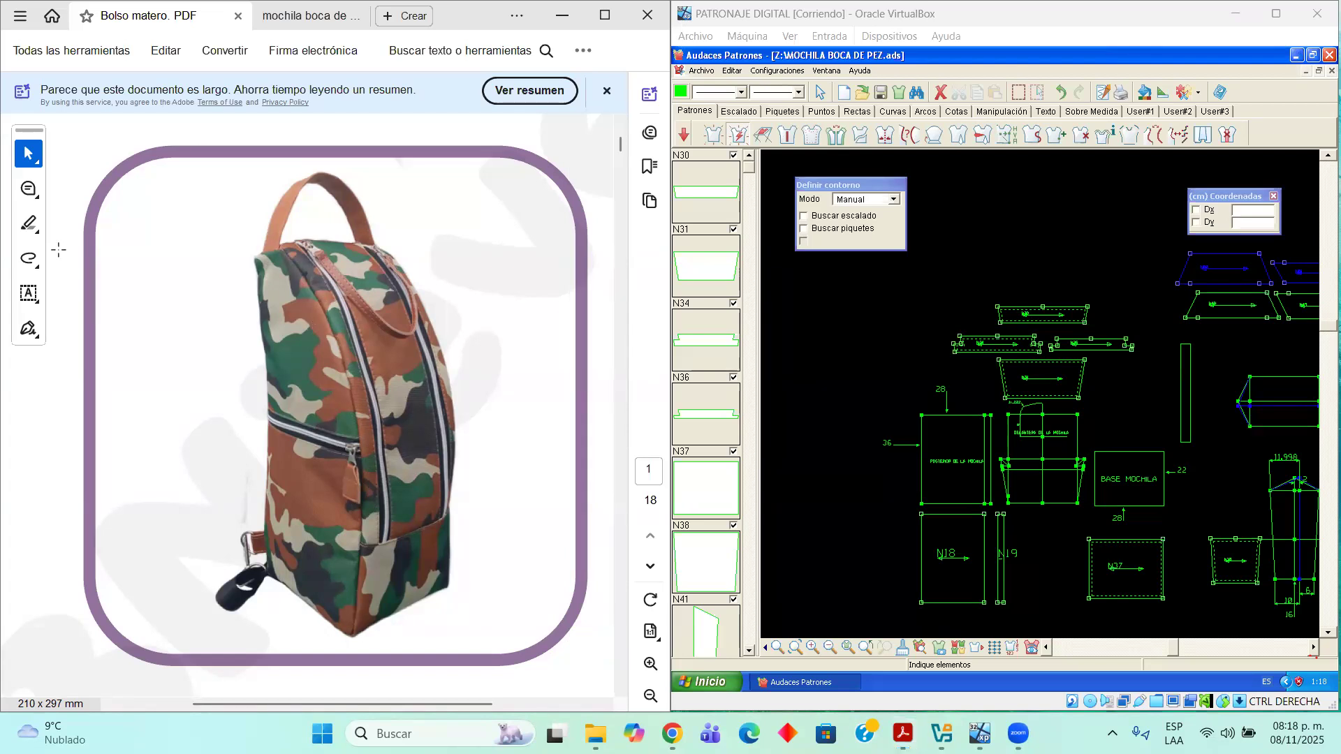
# Mark the backpack's height on the photo with a tick at each end and write 50 beside it
pyautogui.moveTo(229, 571); pyautogui.dragTo(266, 573)
pyautogui.click(231, 257)
pyautogui.moveTo(250, 256); pyautogui.dragTo(252, 256)
pyautogui.moveTo(214, 406)
pyautogui.mouseDown()
pyautogui.moveTo(227, 420)
pyautogui.moveTo(239, 400)
pyautogui.mouseUp()
# Mark the base dimensions on the photo, writing 30 along the side and 28 along the front
pyautogui.moveTo(266, 572); pyautogui.dragTo(253, 598)
pyautogui.moveTo(349, 637); pyautogui.dragTo(341, 654)
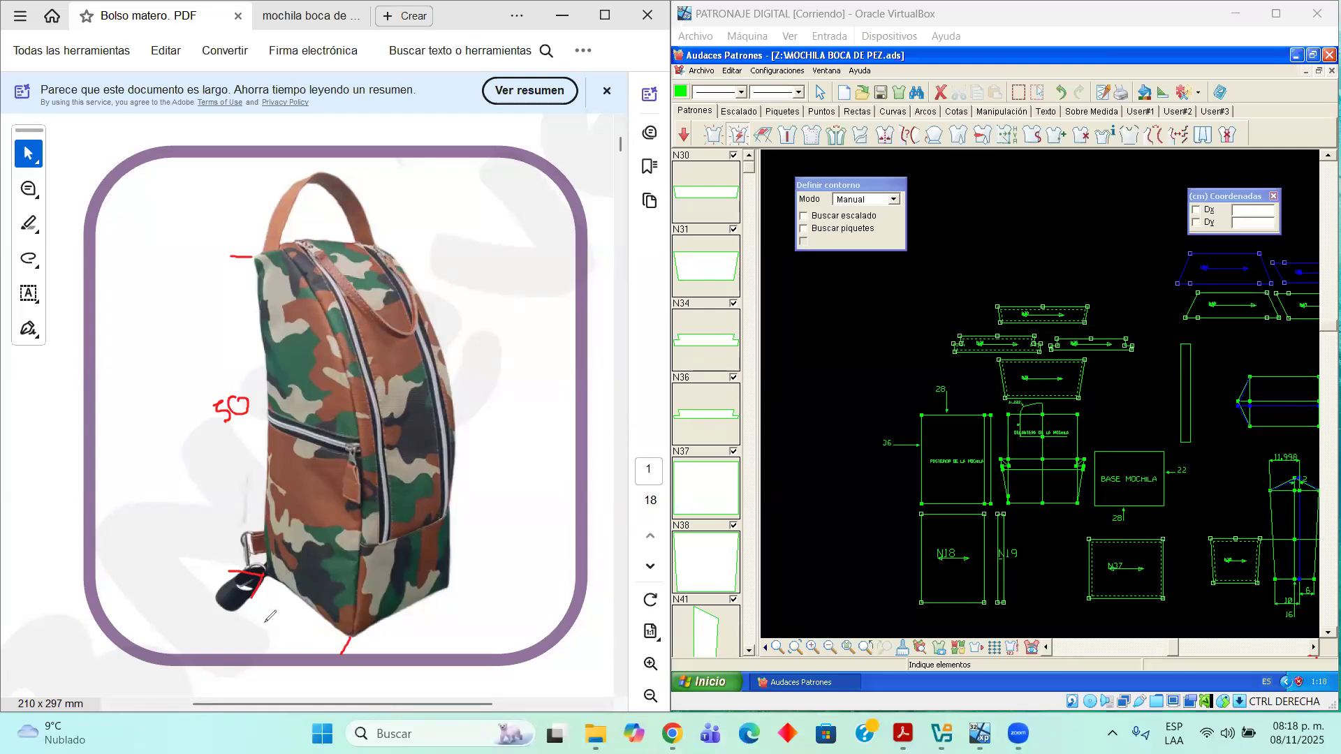
pyautogui.moveTo(263, 609)
pyautogui.mouseDown()
pyautogui.moveTo(264, 625)
pyautogui.moveTo(281, 612)
pyautogui.mouseUp()
pyautogui.moveTo(351, 638); pyautogui.dragTo(360, 653)
pyautogui.moveTo(447, 590); pyautogui.dragTo(457, 615)
pyautogui.moveTo(361, 644); pyautogui.dragTo(447, 610)
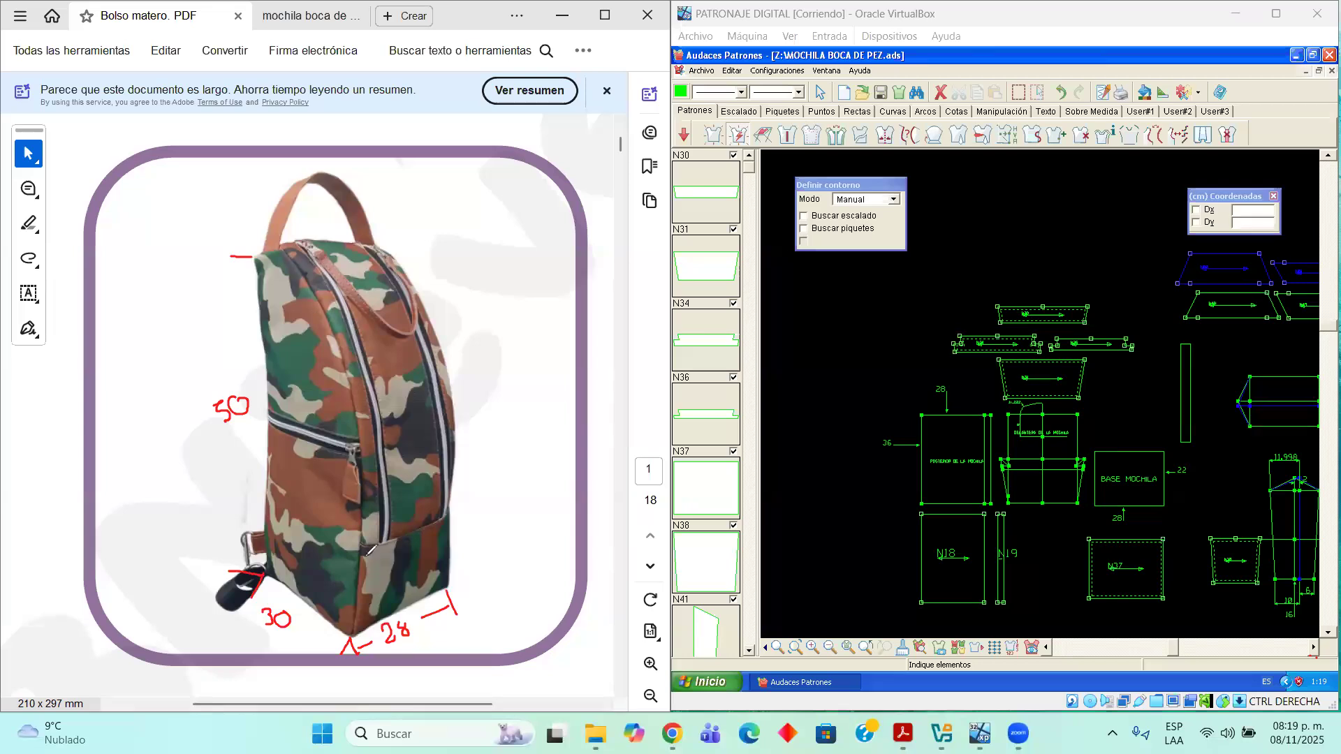
# Mark on the photo the heights of the lower front and side sections and trace the curved front panel's length
pyautogui.moveTo(348, 548); pyautogui.dragTo(375, 548)
pyautogui.moveTo(361, 608); pyautogui.dragTo(359, 632)
pyautogui.moveTo(298, 550); pyautogui.dragTo(295, 591)
pyautogui.moveTo(309, 236)
pyautogui.mouseDown()
pyautogui.moveTo(360, 308)
pyautogui.moveTo(406, 469)
pyautogui.mouseUp()
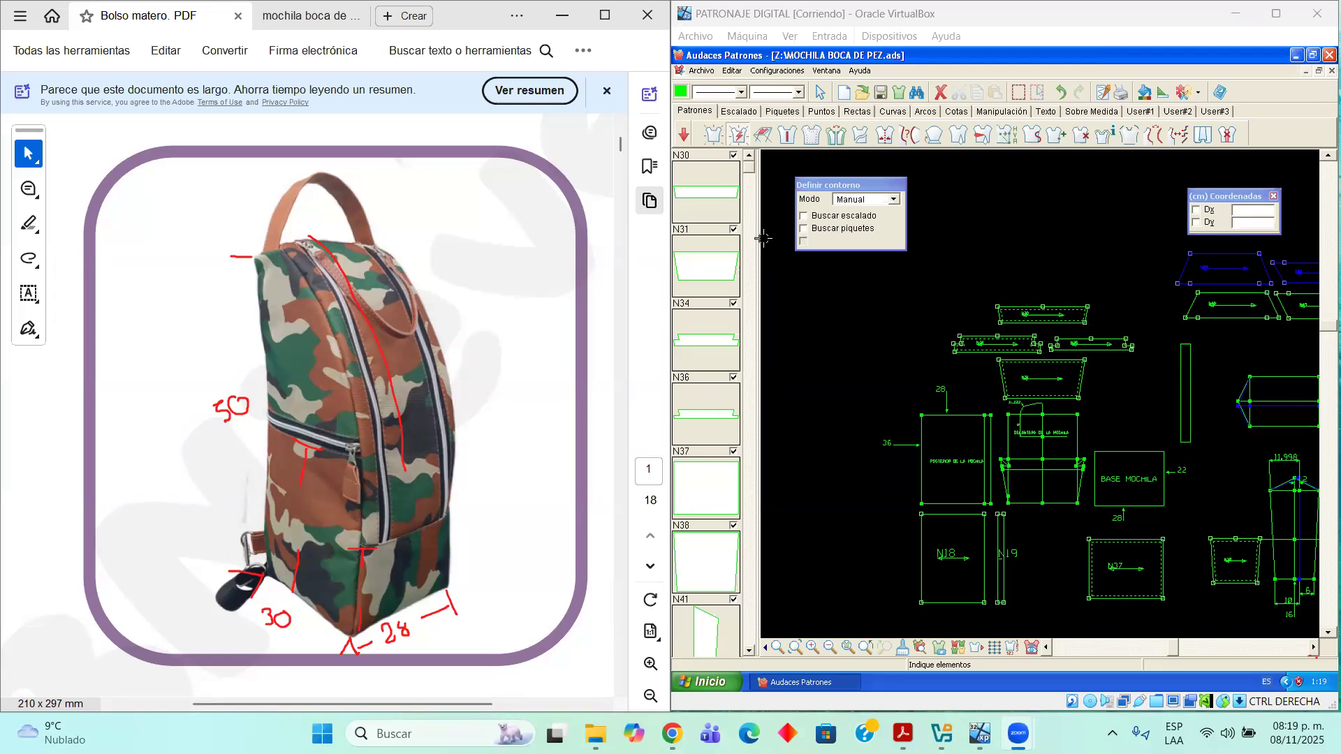
# Create a new model in Audaces Patrones and draw a rectangle 28 cm wide and 50 cm high for the back panel
pyautogui.click(709, 72)
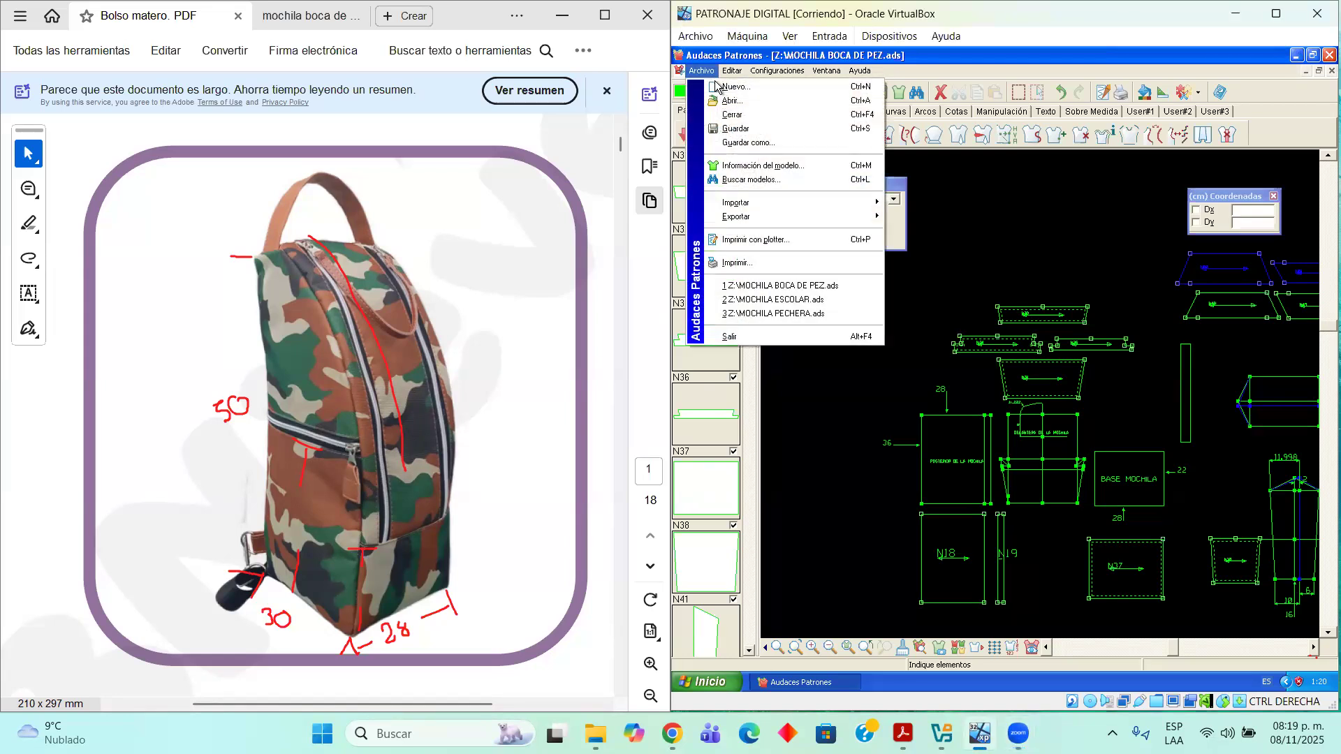
pyautogui.click(719, 87)
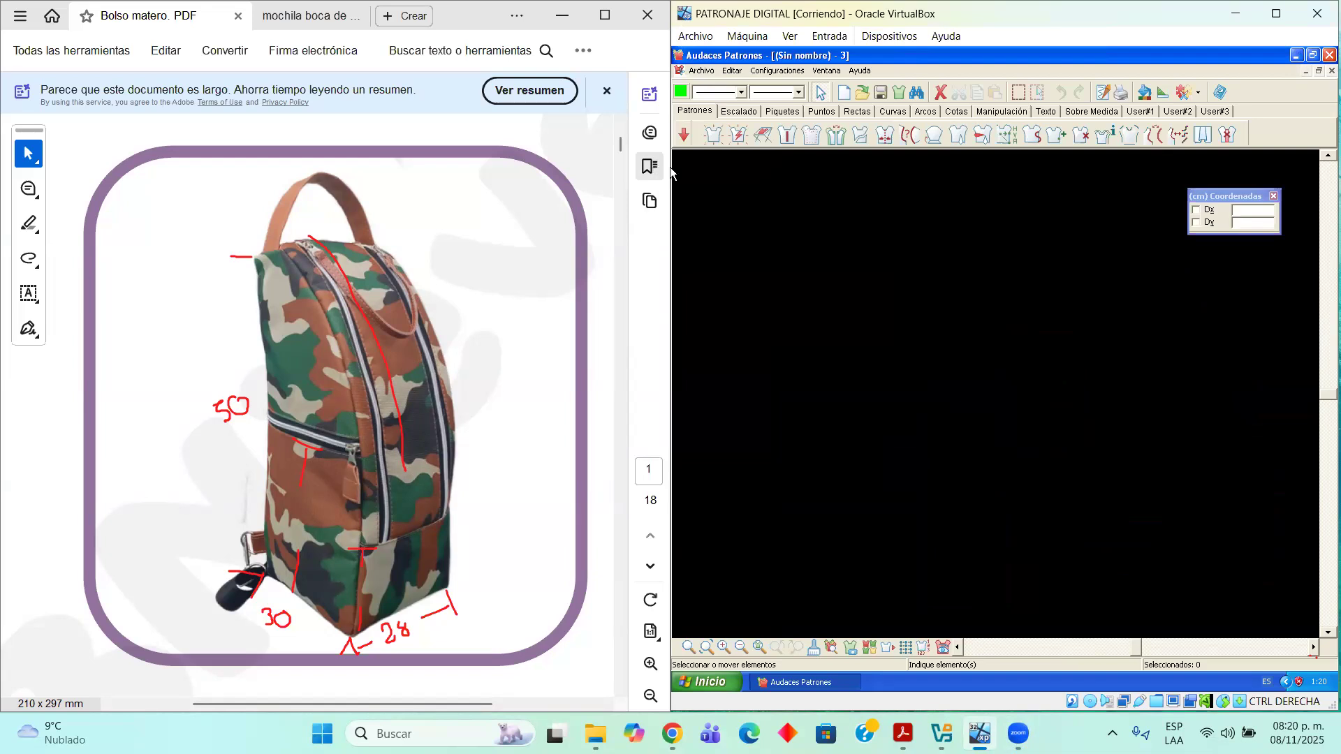
pyautogui.click(857, 111)
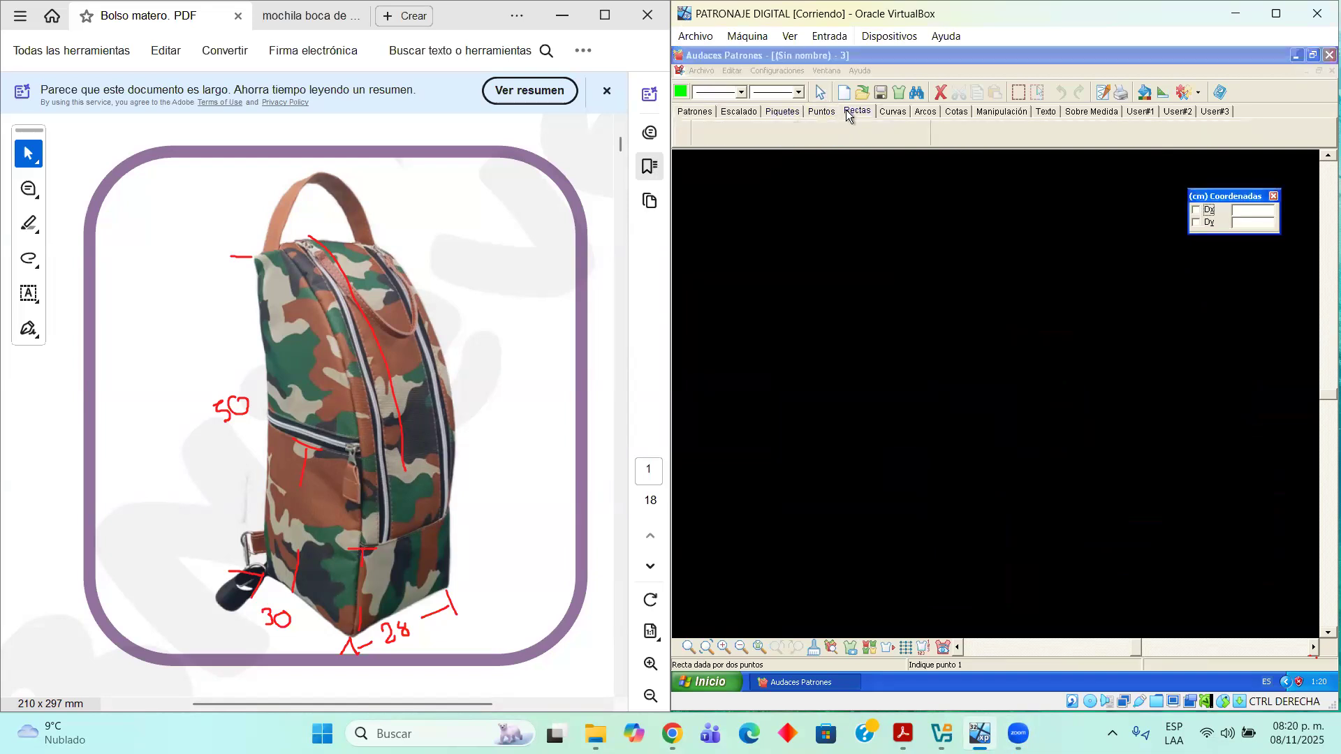
pyautogui.click(739, 135)
pyautogui.click(799, 198)
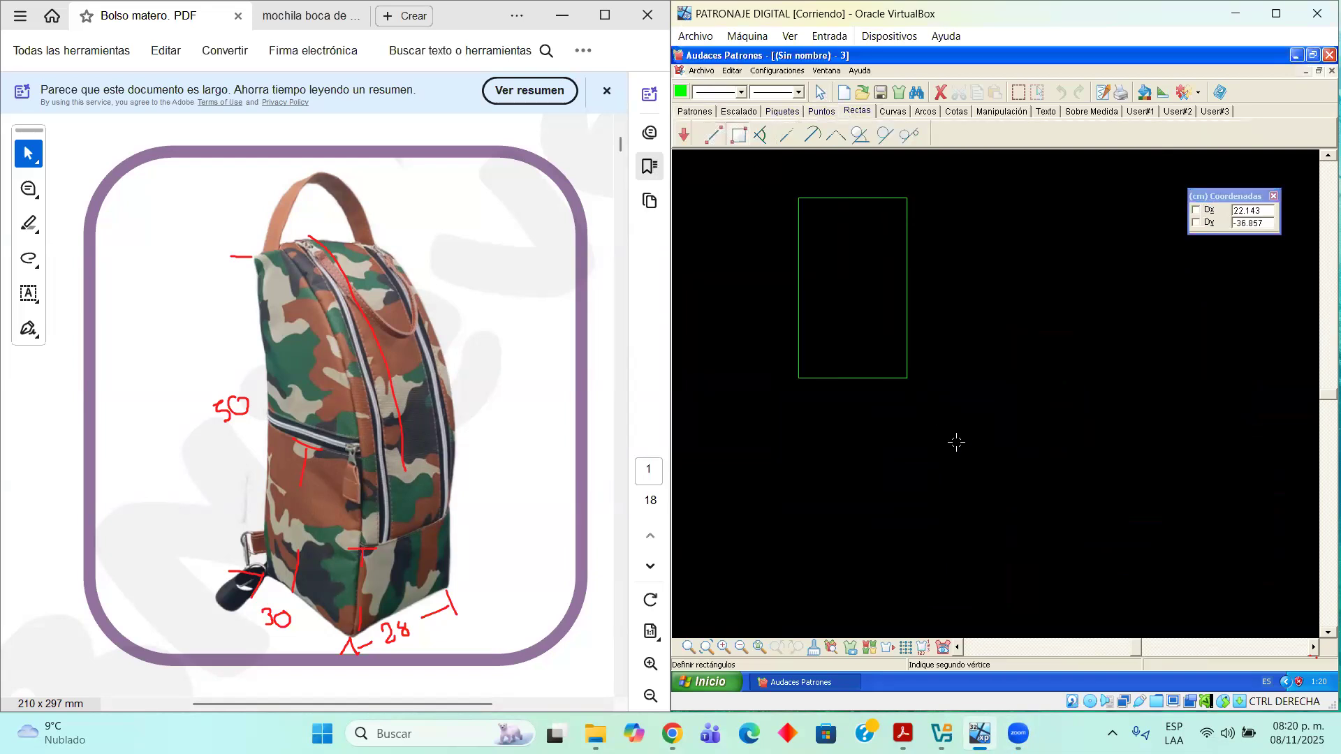
pyautogui.moveTo(1196, 196); pyautogui.dragTo(843, 337)
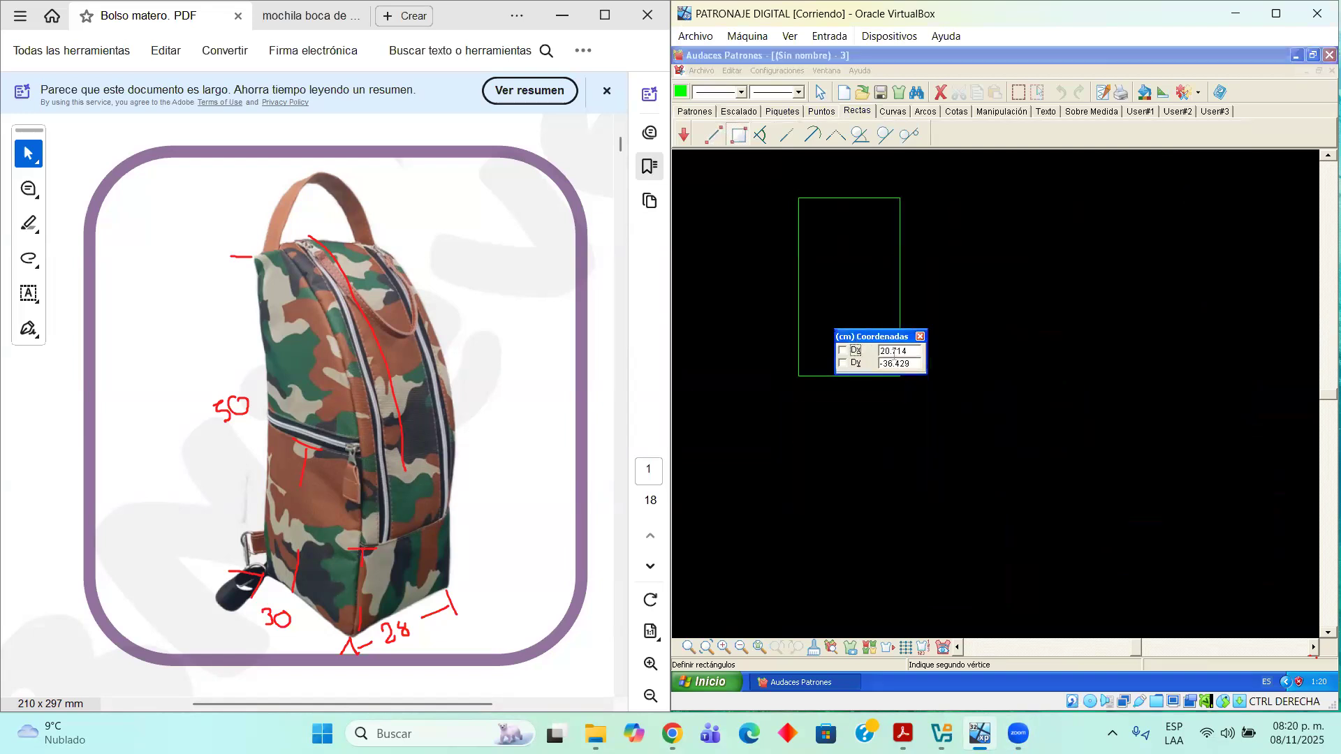
pyautogui.click(913, 351)
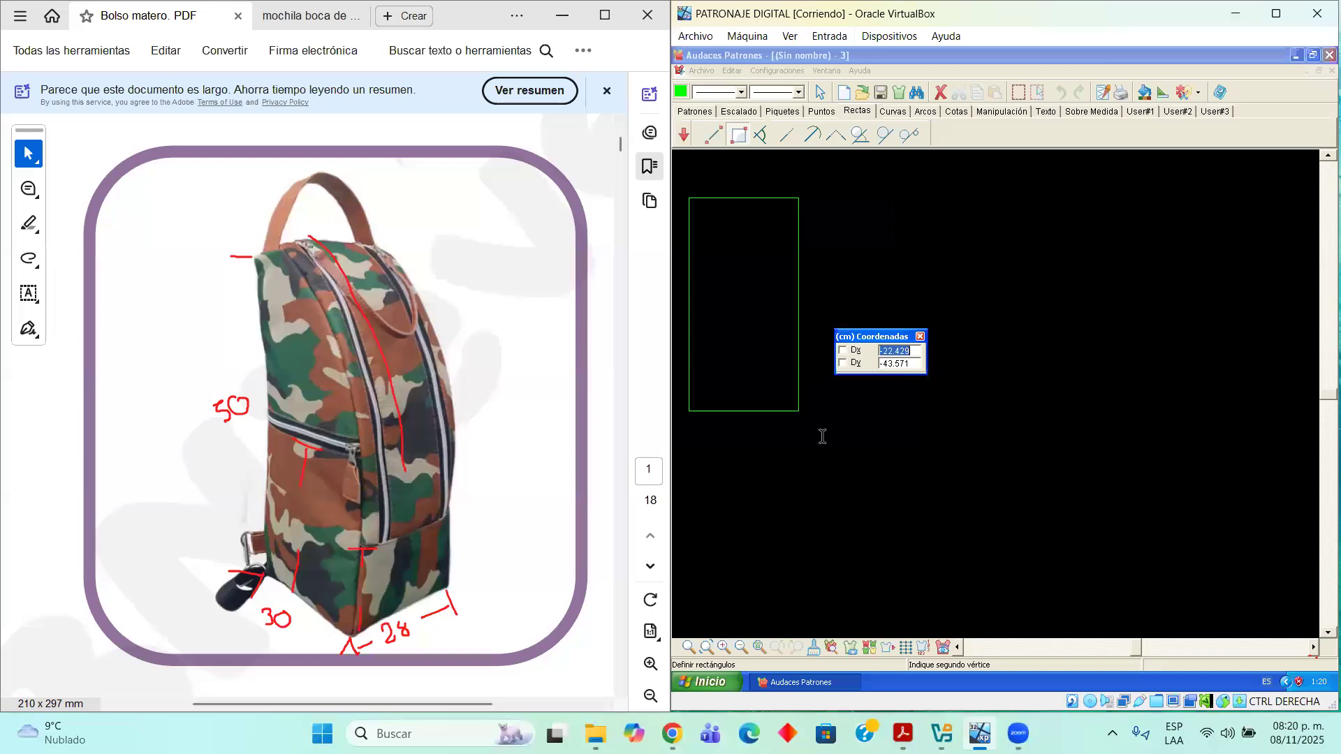
pyautogui.write('28')
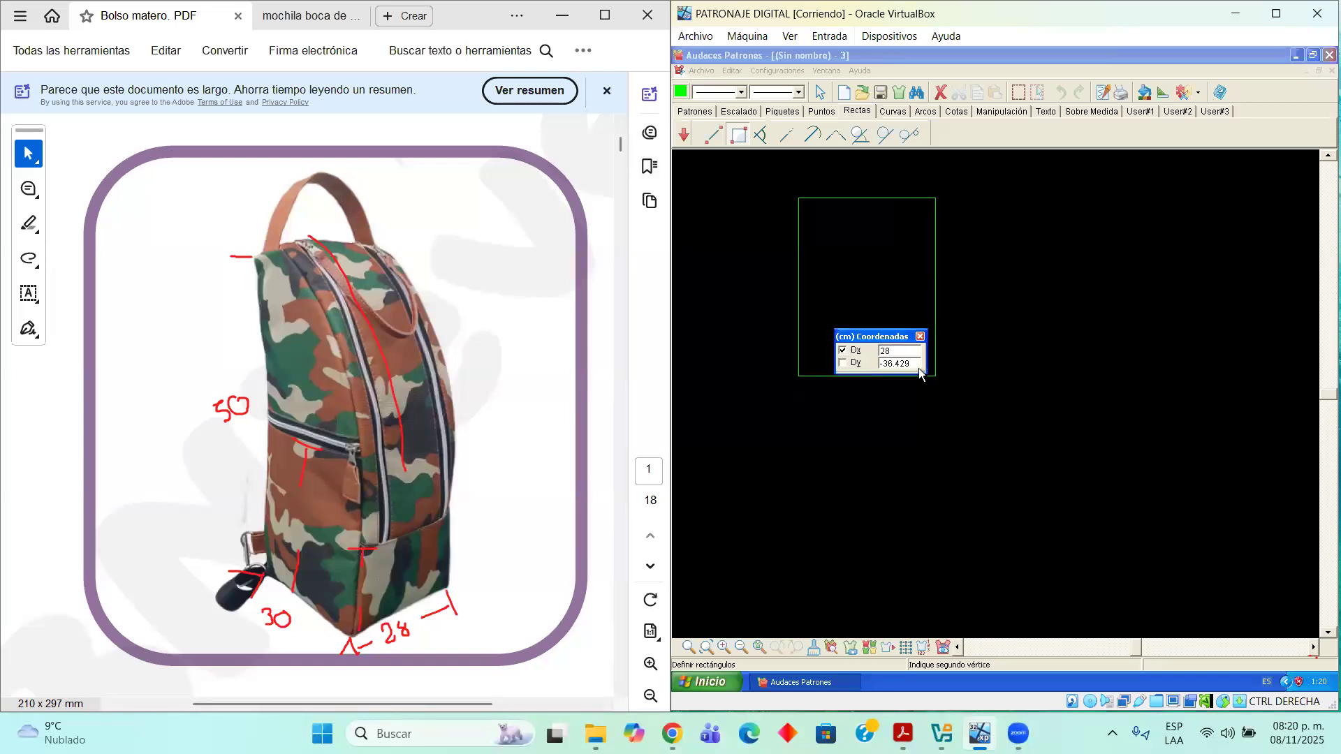
pyautogui.press('Tab')
pyautogui.write('50')
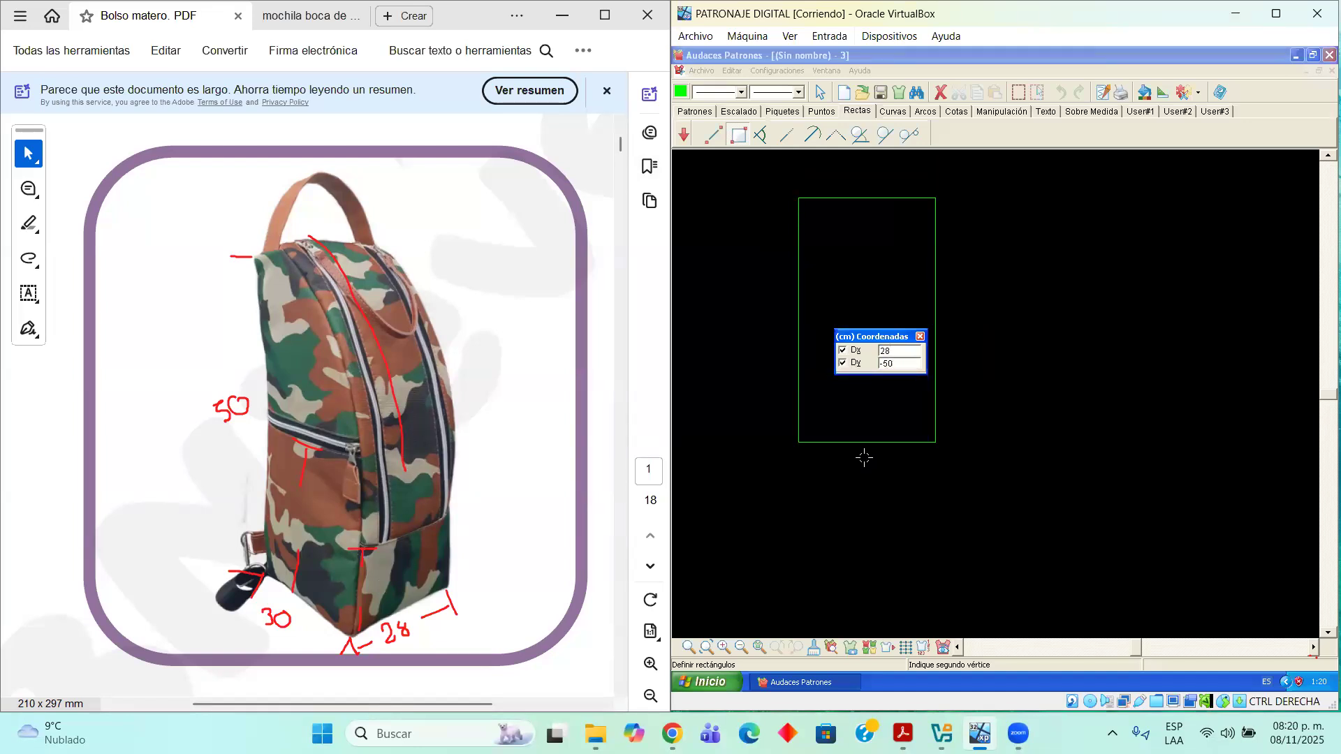
pyautogui.click(856, 456)
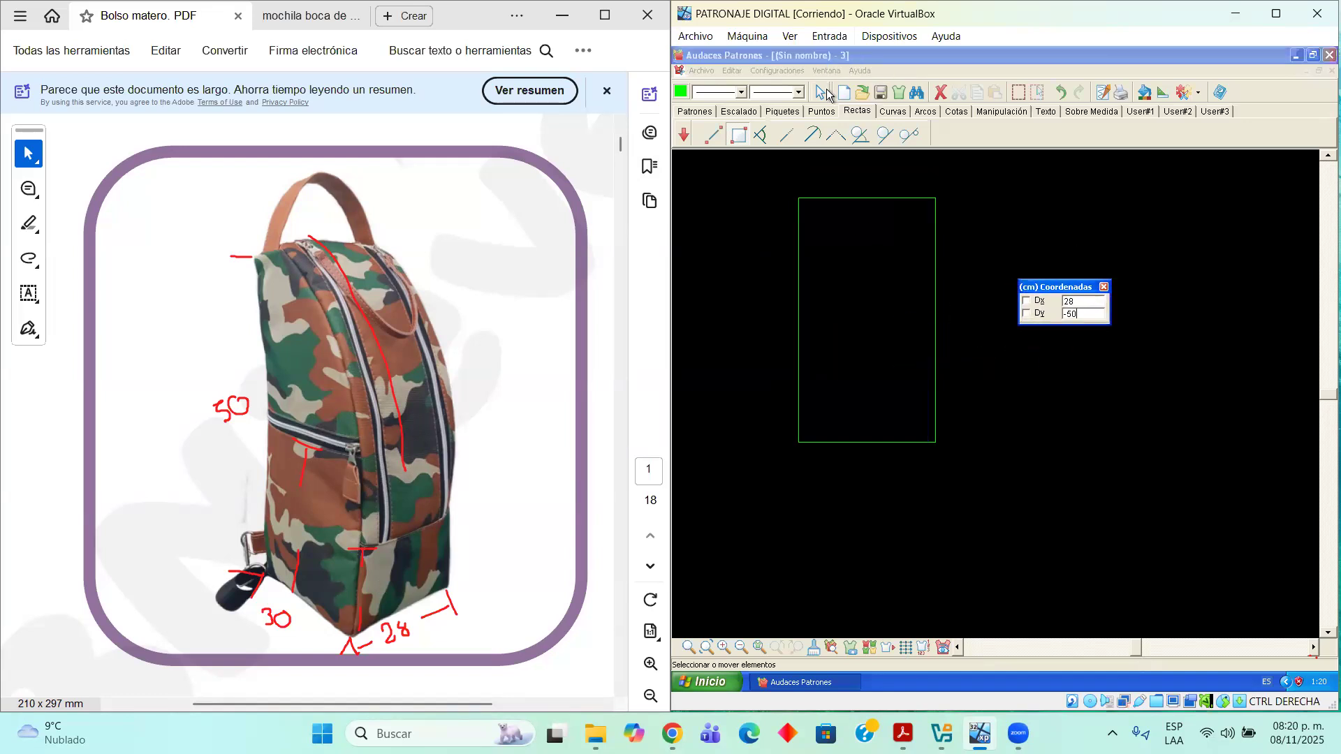
pyautogui.click(827, 92)
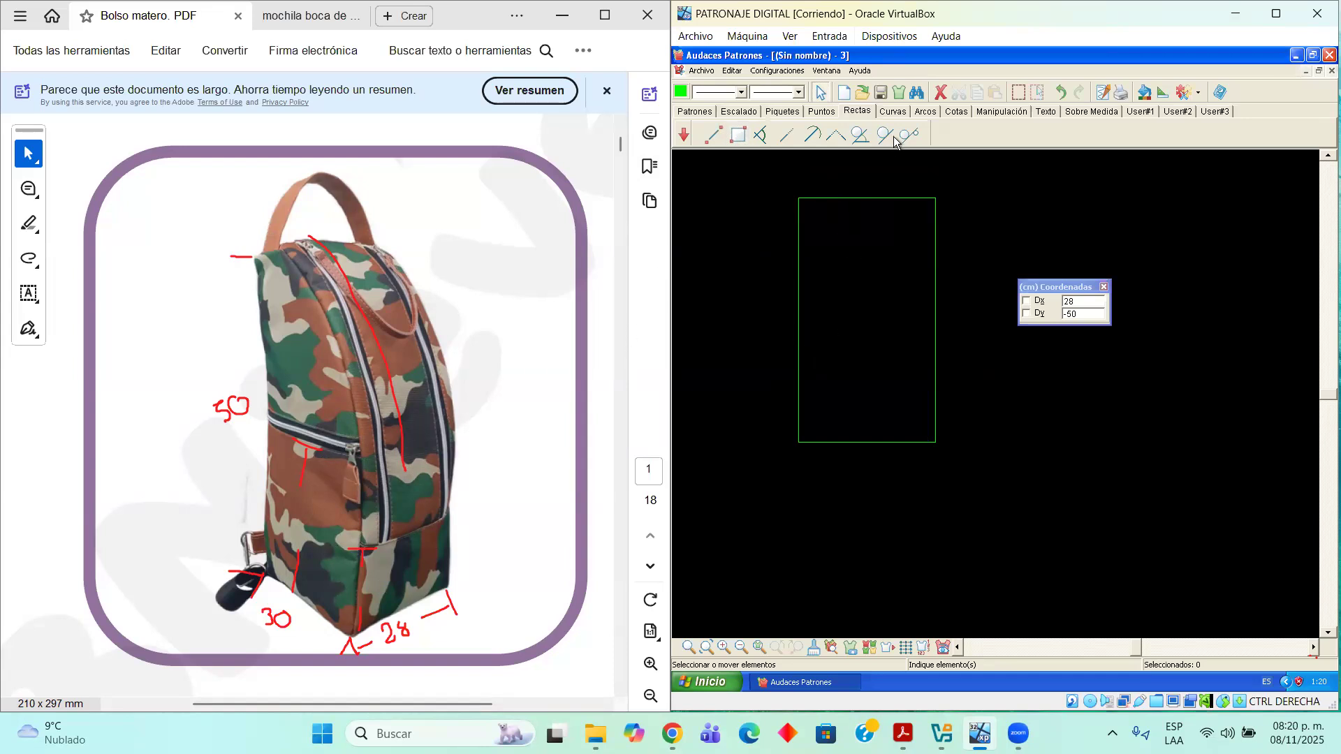
# Label the rectangle POSTERIOR DE LA MOCHILA with 1 cm high text and move the label to its upper part
pyautogui.click(1045, 111)
pyautogui.click(713, 134)
pyautogui.click(775, 207)
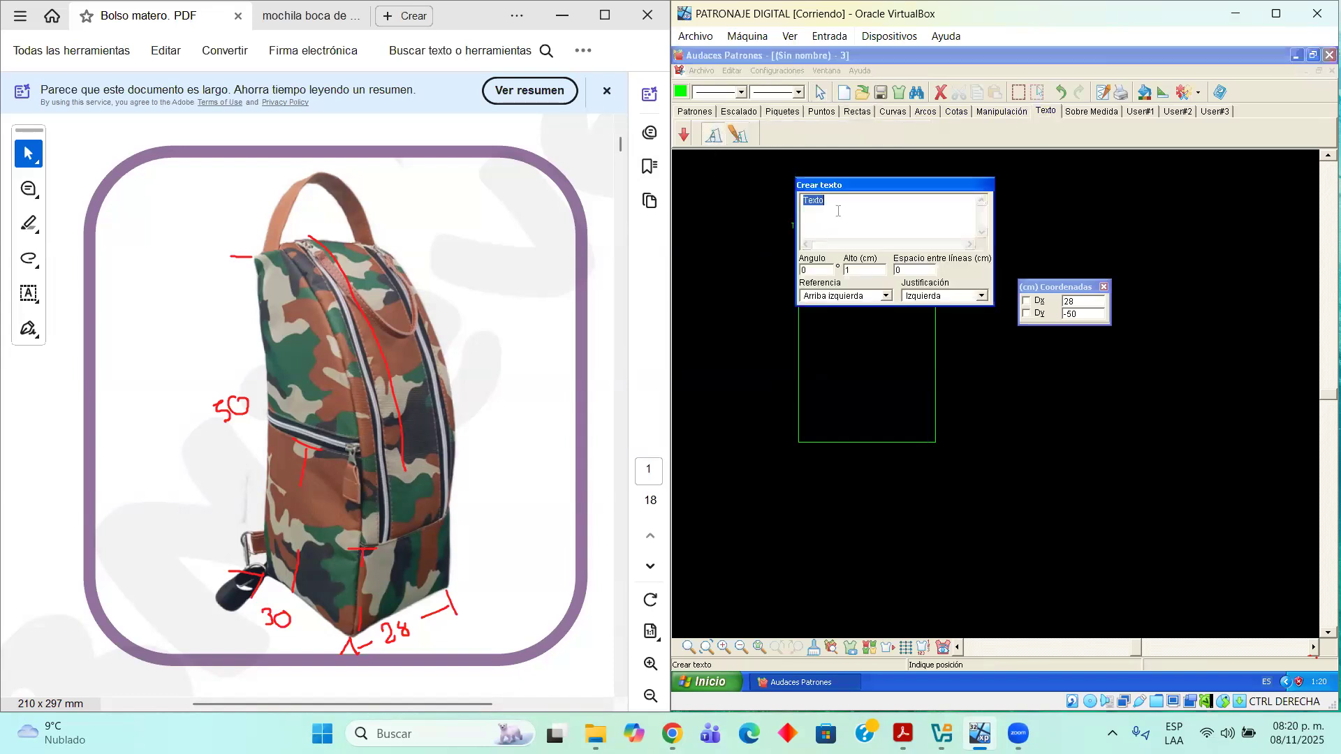
pyautogui.write('POSTERIOR DE LA MOCHILA')
pyautogui.click(815, 333)
pyautogui.click(815, 332)
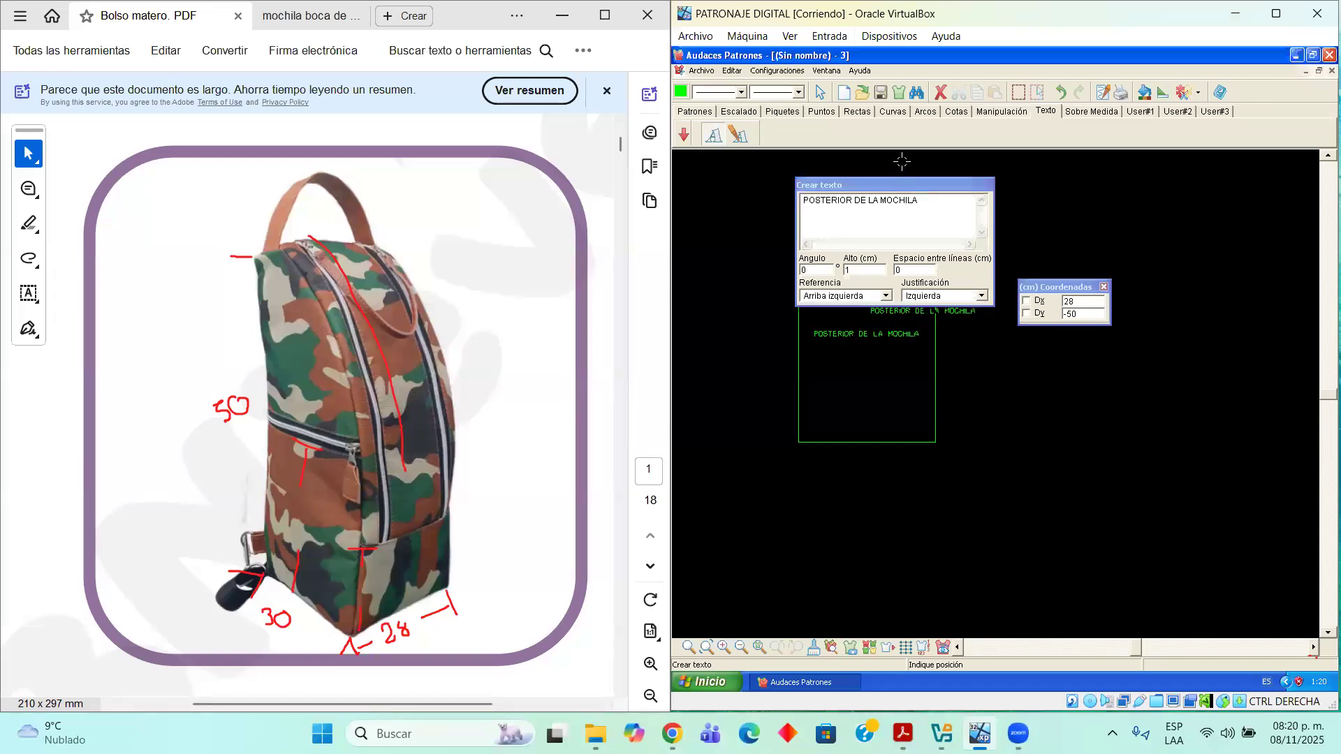
pyautogui.click(819, 93)
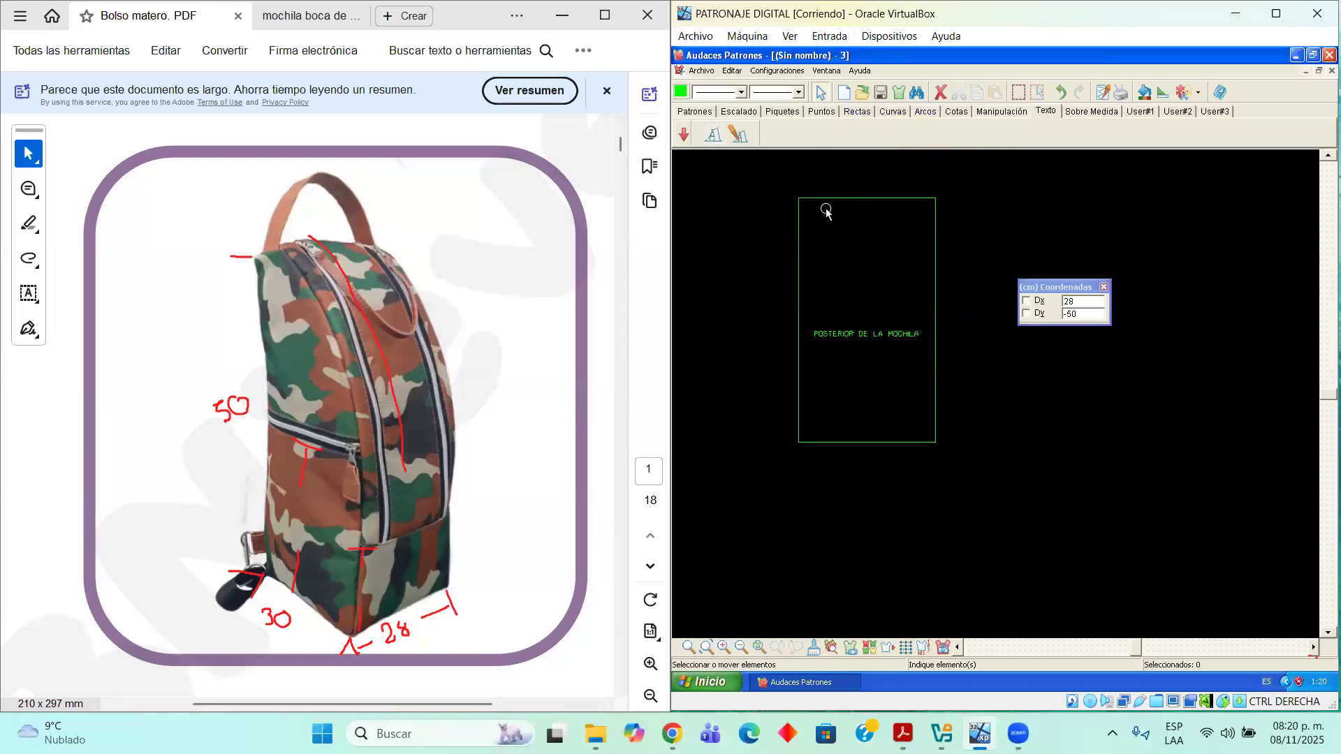
pyautogui.moveTo(866, 332); pyautogui.dragTo(866, 252)
pyautogui.click(976, 359)
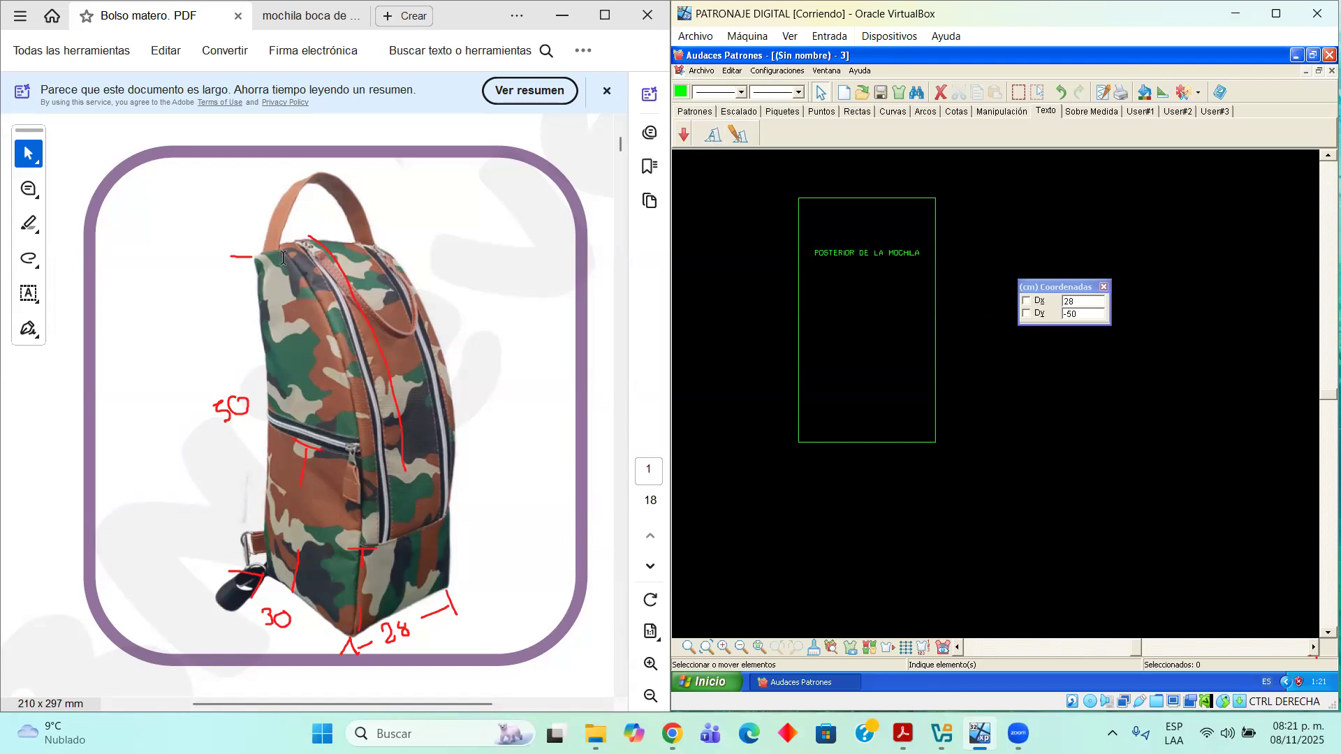
# Number the backpack's side sections on the photo in blue, 1 below the side zipper and 2 above it
pyautogui.click(342, 373)
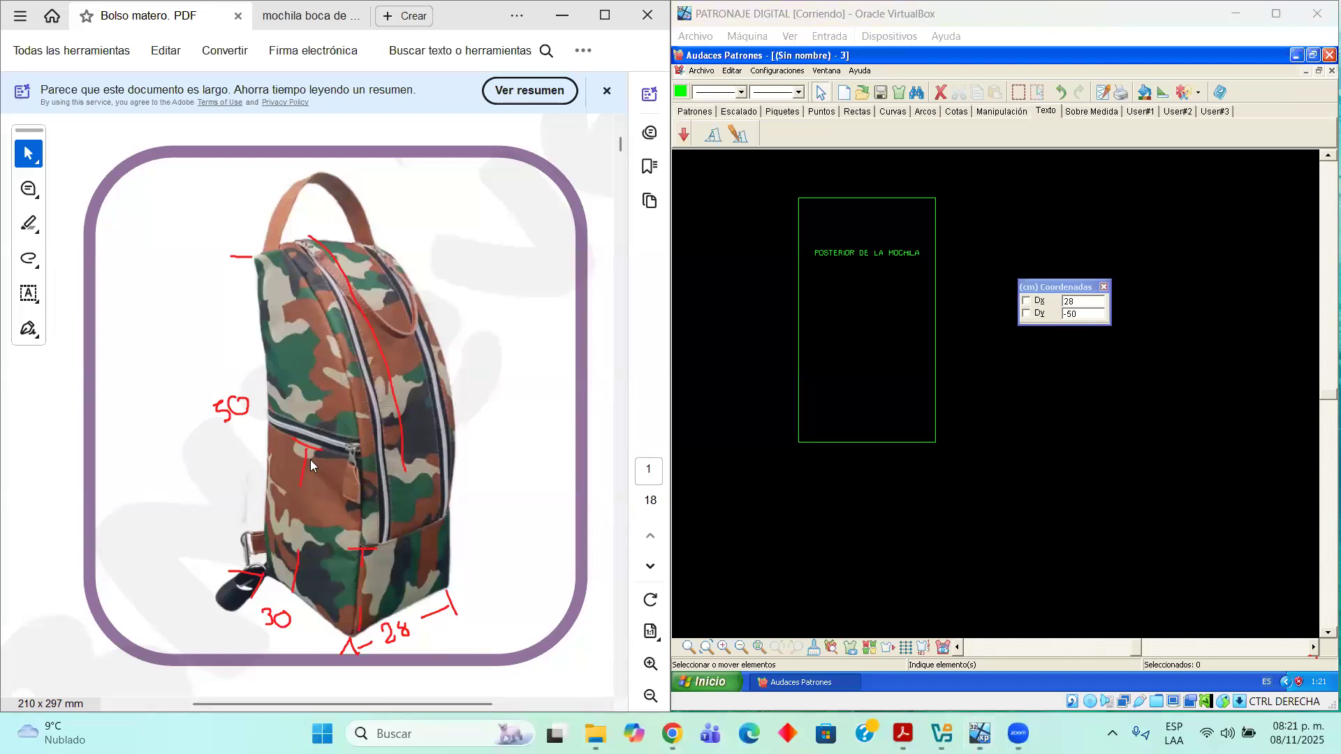
pyautogui.moveTo(319, 512); pyautogui.dragTo(323, 497)
pyautogui.moveTo(289, 342)
pyautogui.mouseDown()
pyautogui.moveTo(290, 360)
pyautogui.moveTo(306, 360)
pyautogui.mouseUp()
pyautogui.moveTo(271, 295)
pyautogui.mouseDown()
pyautogui.moveTo(286, 305)
pyautogui.moveTo(253, 304)
pyautogui.moveTo(289, 286)
pyautogui.mouseUp()
# Draw a rectangle 30 cm wide and 25 cm high to the right of the back panel
pyautogui.moveTo(1039, 286); pyautogui.dragTo(1104, 192)
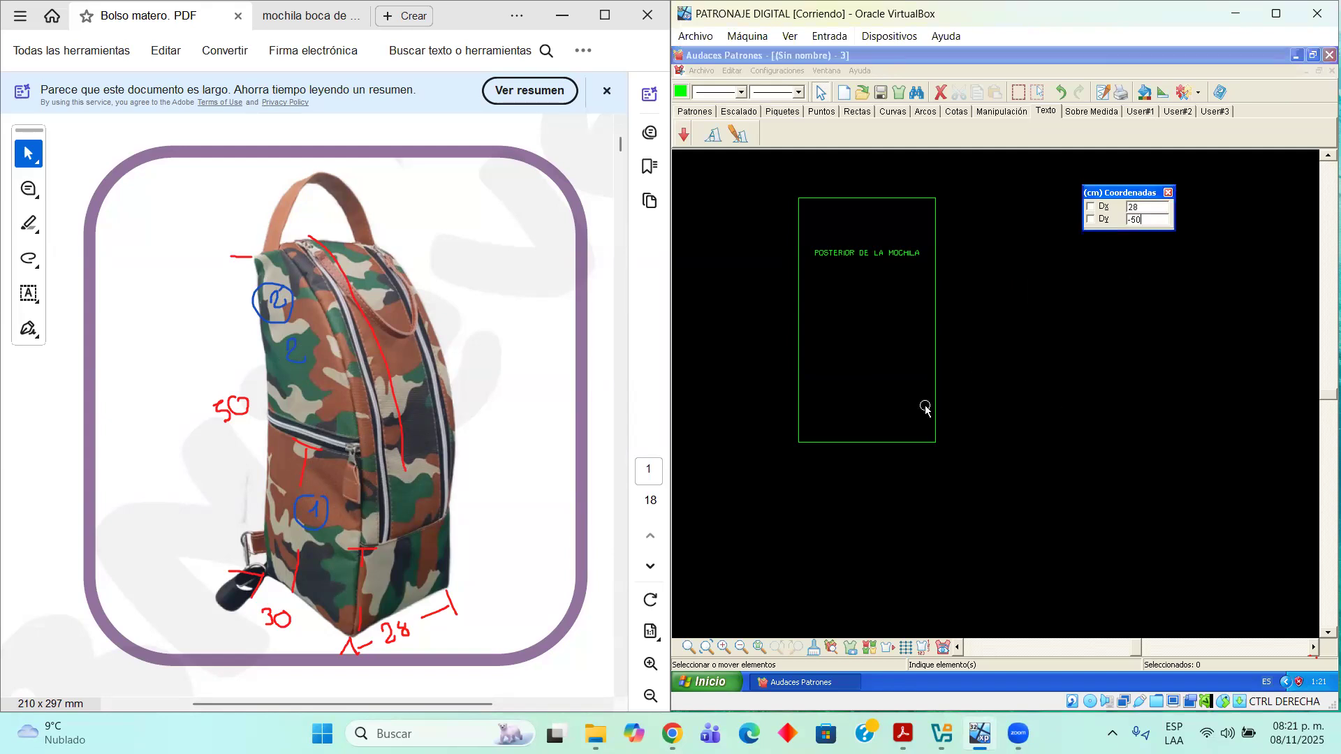
pyautogui.click(1311, 648)
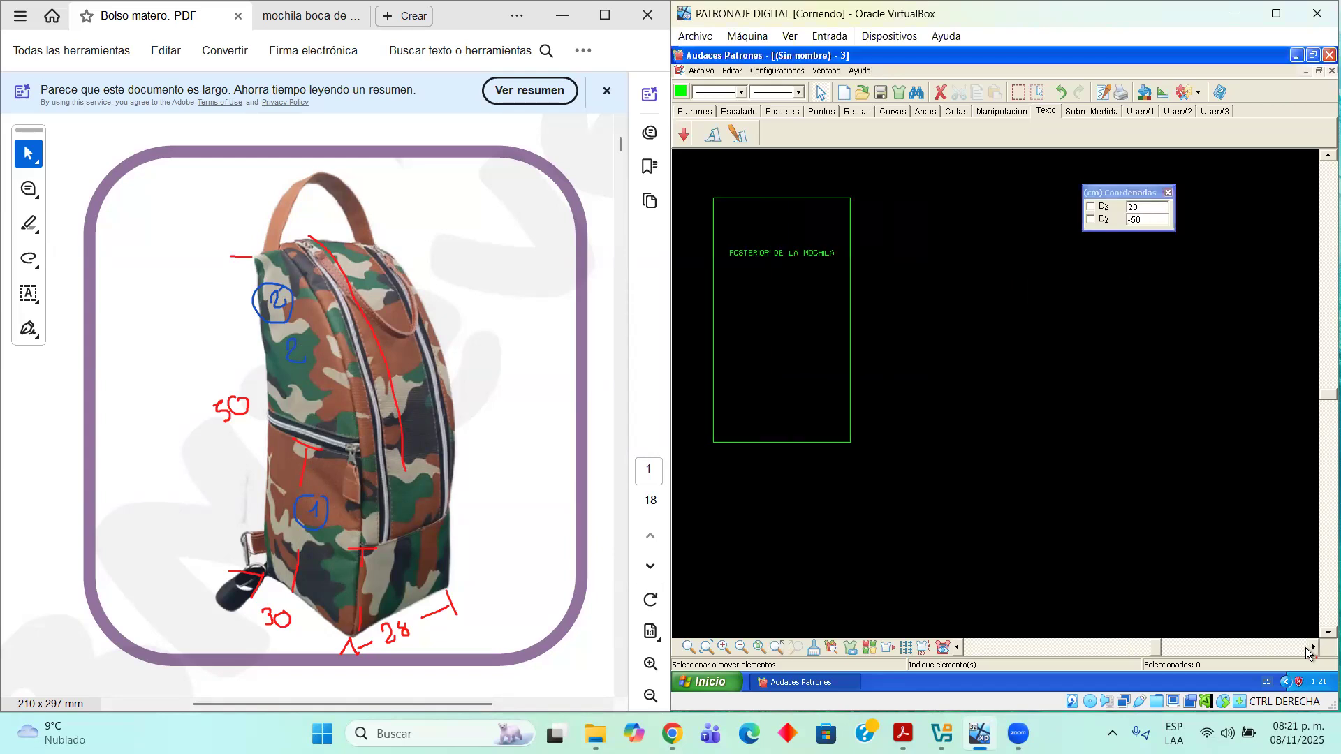
pyautogui.click(960, 648)
pyautogui.click(856, 111)
pyautogui.click(738, 135)
pyautogui.click(945, 277)
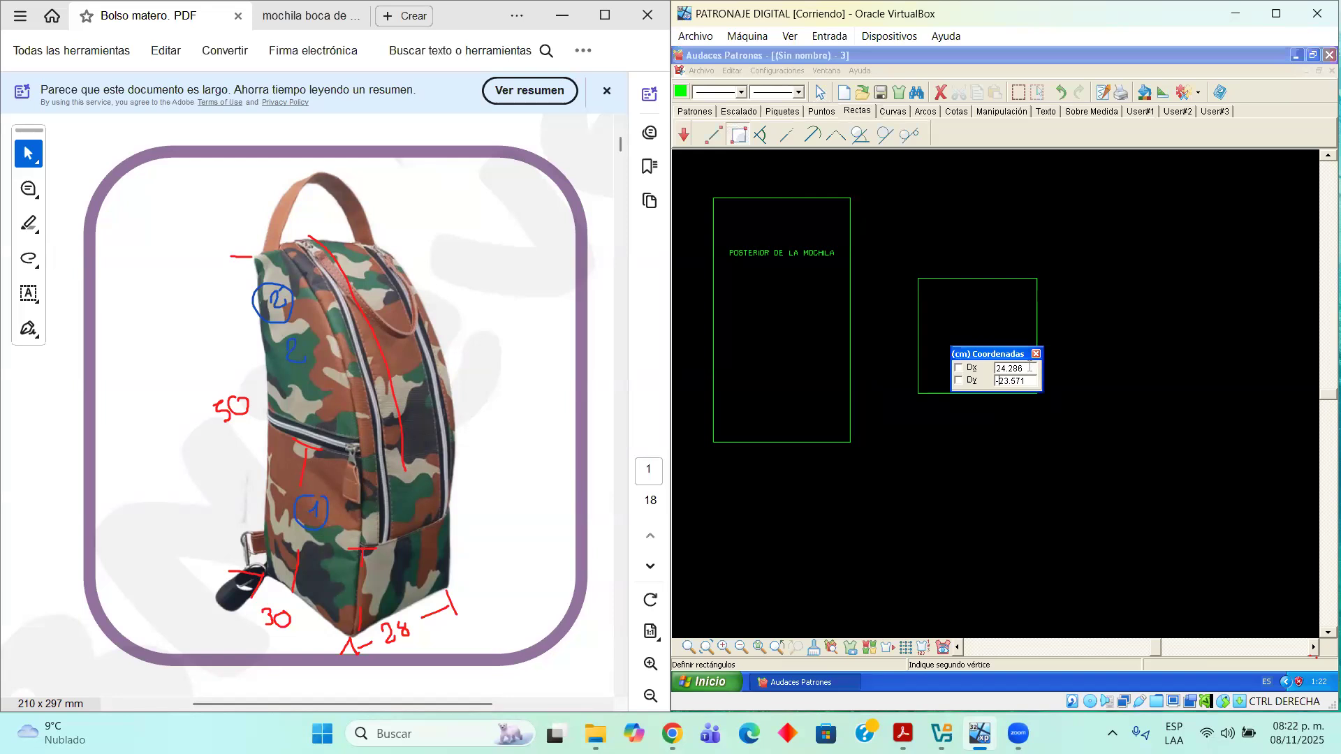
pyautogui.write('30')
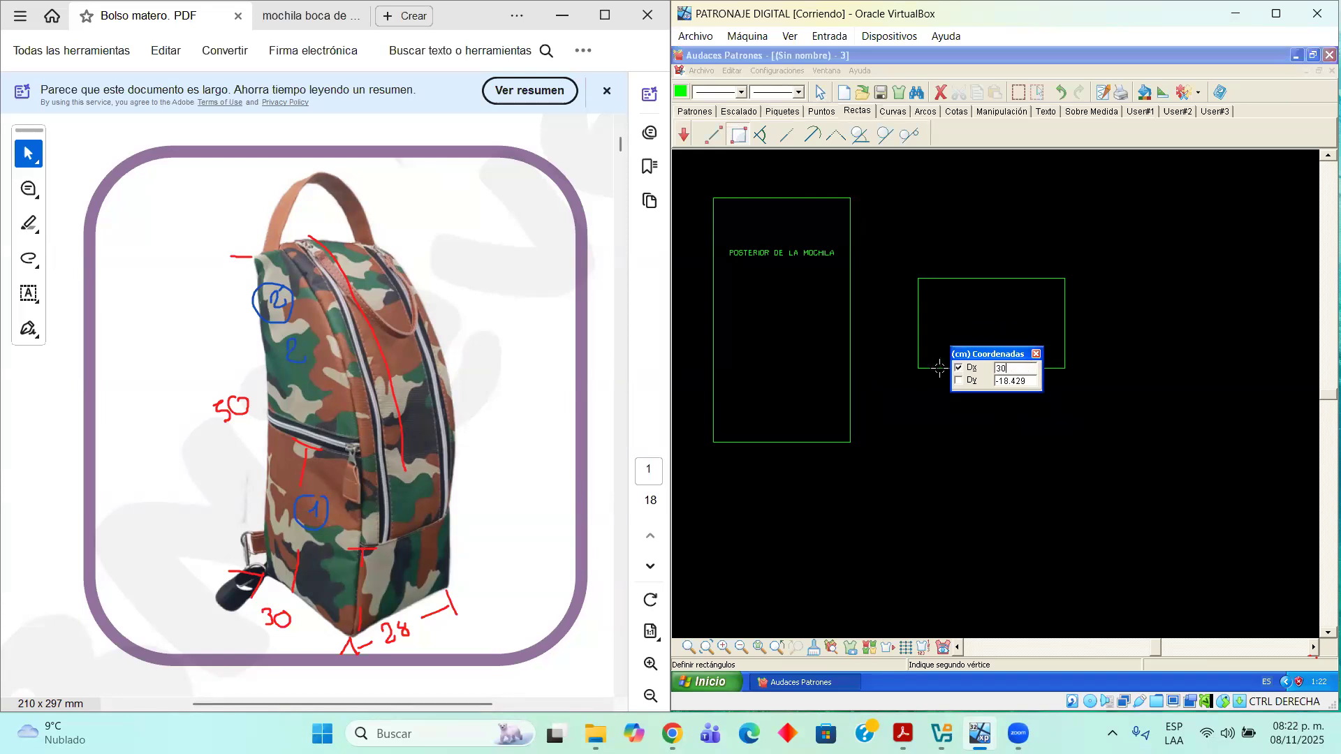
pyautogui.press('Tab')
pyautogui.write('-25')
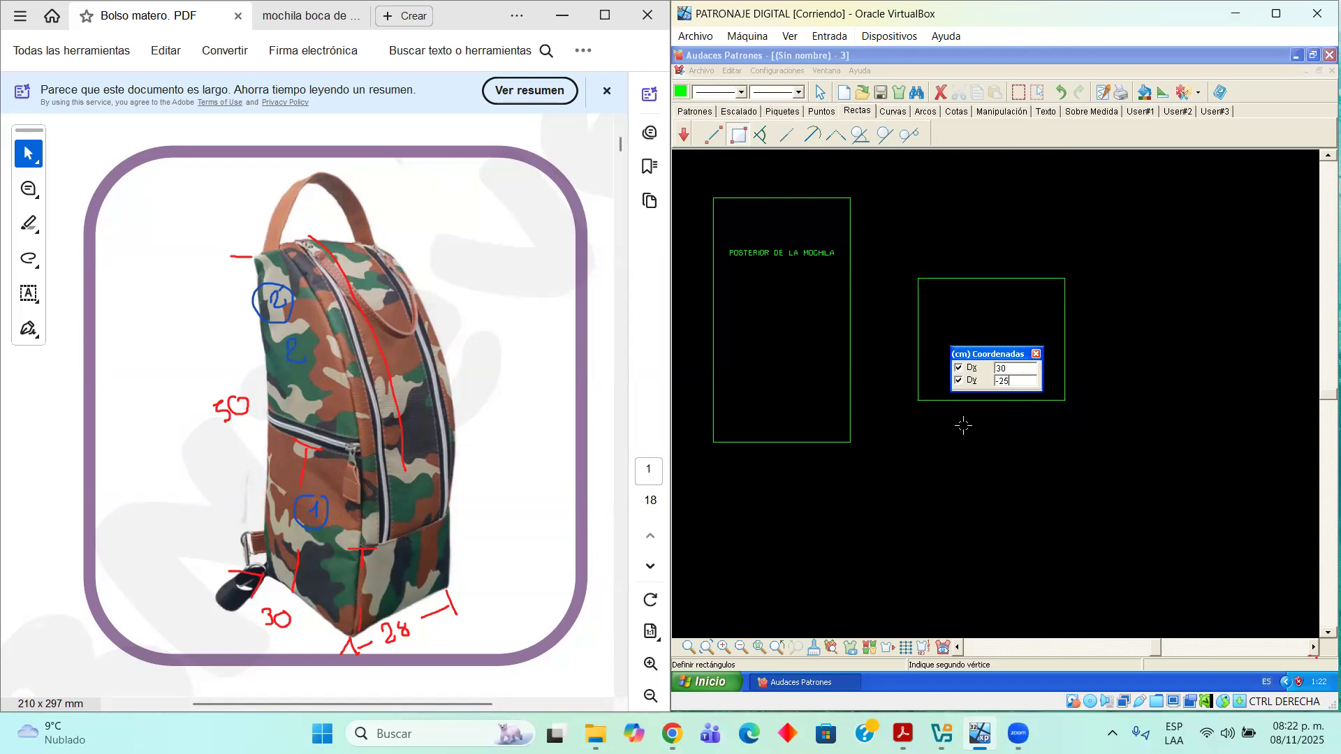
pyautogui.press('Return')
pyautogui.click(820, 91)
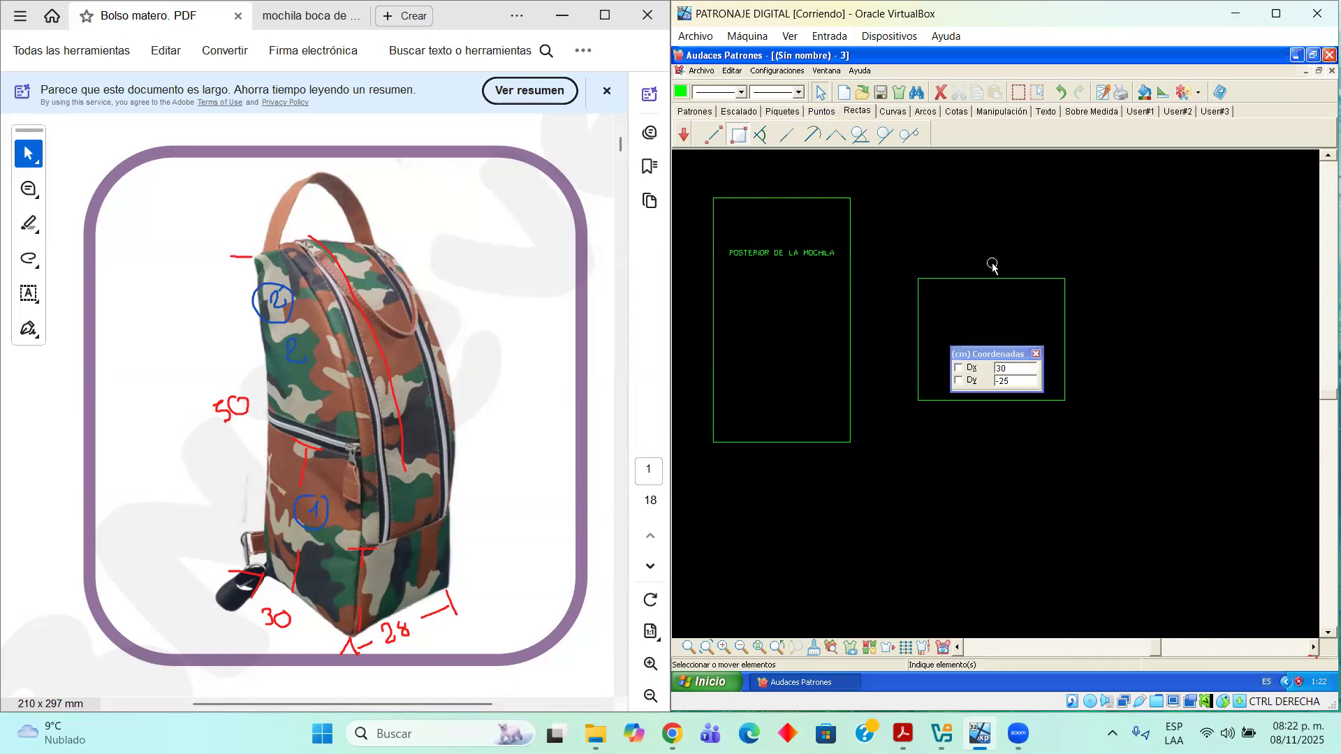
# Move the 30 by 25 cm rectangle down about level with the back panel's lower edge and start the curve tool
pyautogui.moveTo(896, 248); pyautogui.dragTo(1066, 413)
pyautogui.moveTo(1028, 281); pyautogui.dragTo(1036, 325)
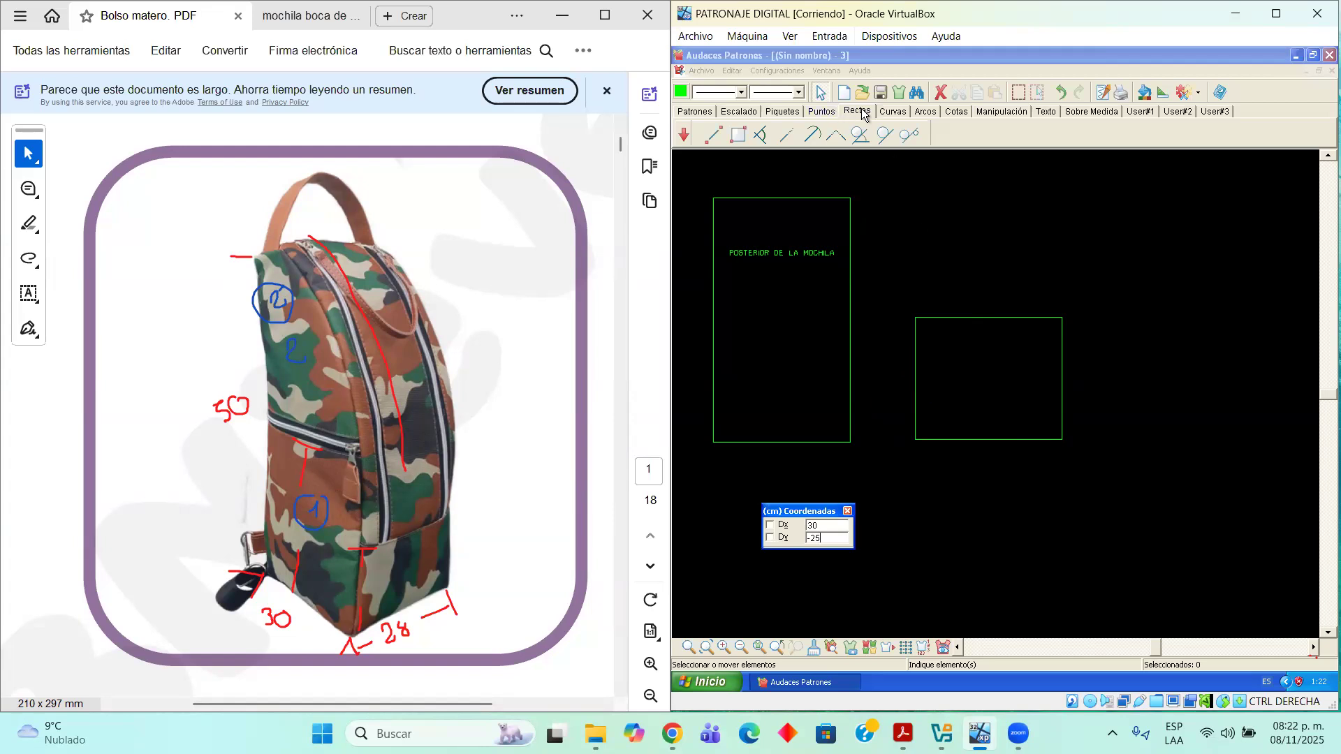
pyautogui.click(893, 111)
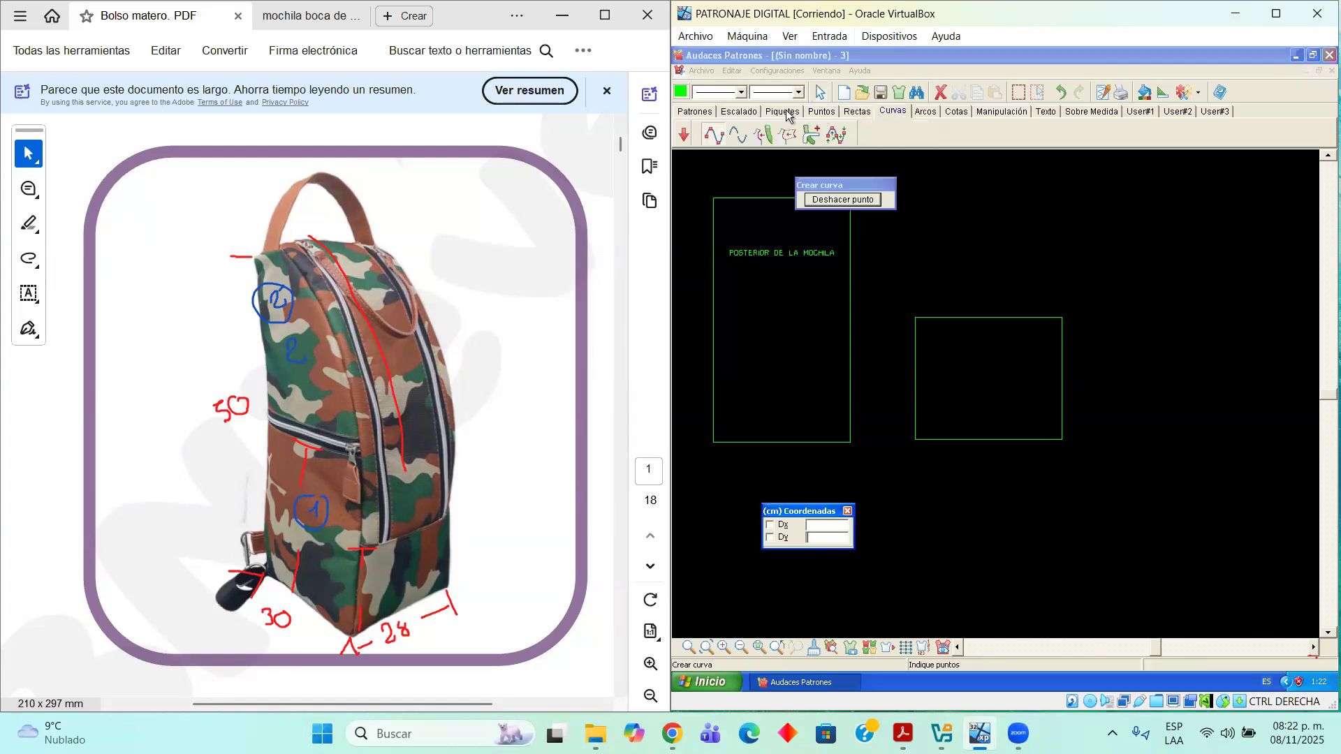
# Copy the 30 by 25 cm rectangle and place the duplicate directly above the original with a small gap
pyautogui.click(857, 111)
pyautogui.click(738, 135)
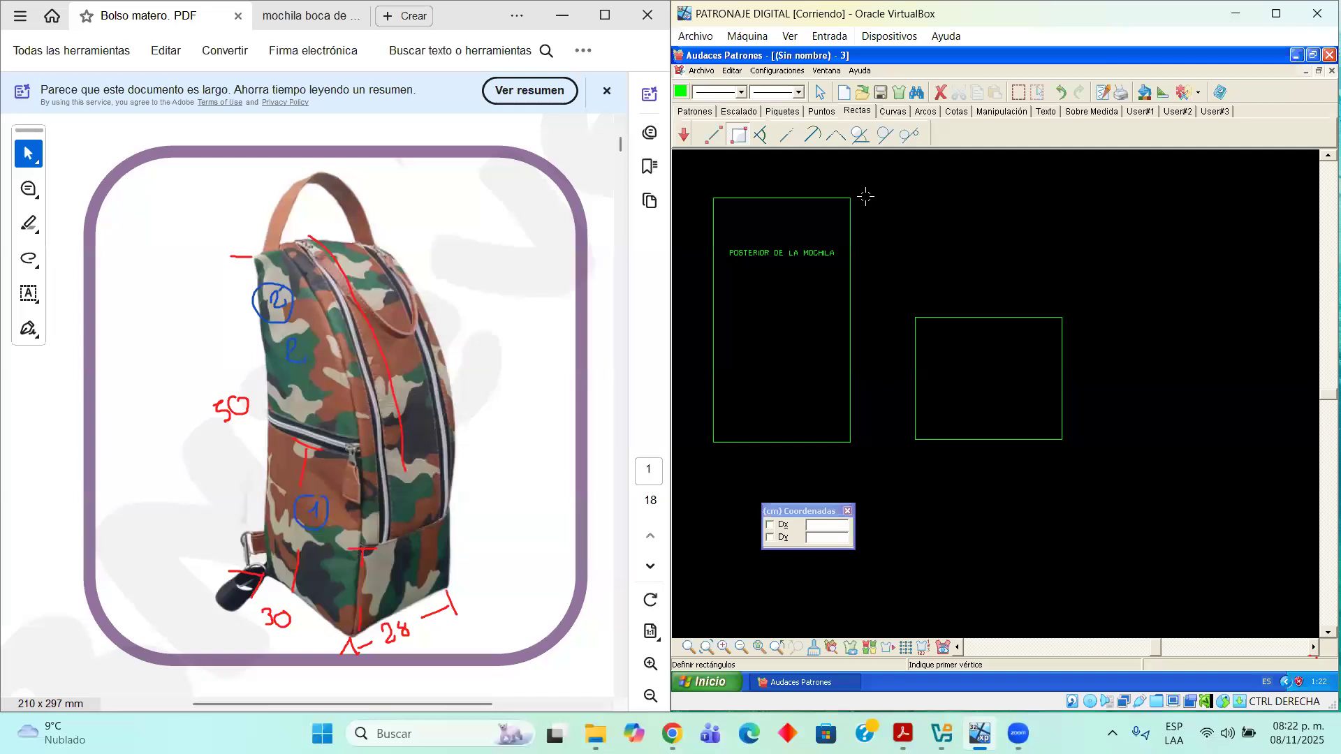
pyautogui.press('Escape')
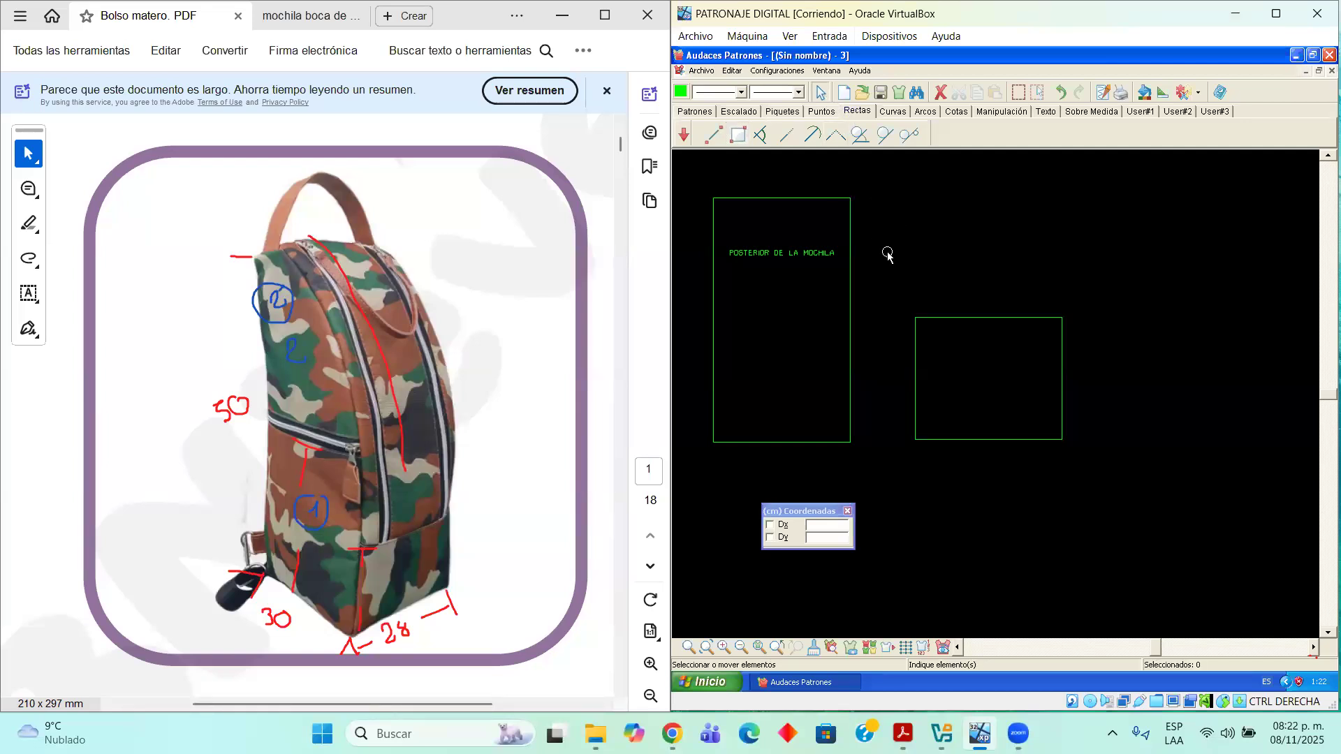
pyautogui.moveTo(874, 235); pyautogui.dragTo(1120, 480)
pyautogui.hotkey('ctrl', 'c')
pyautogui.hotkey('ctrl', 'v')
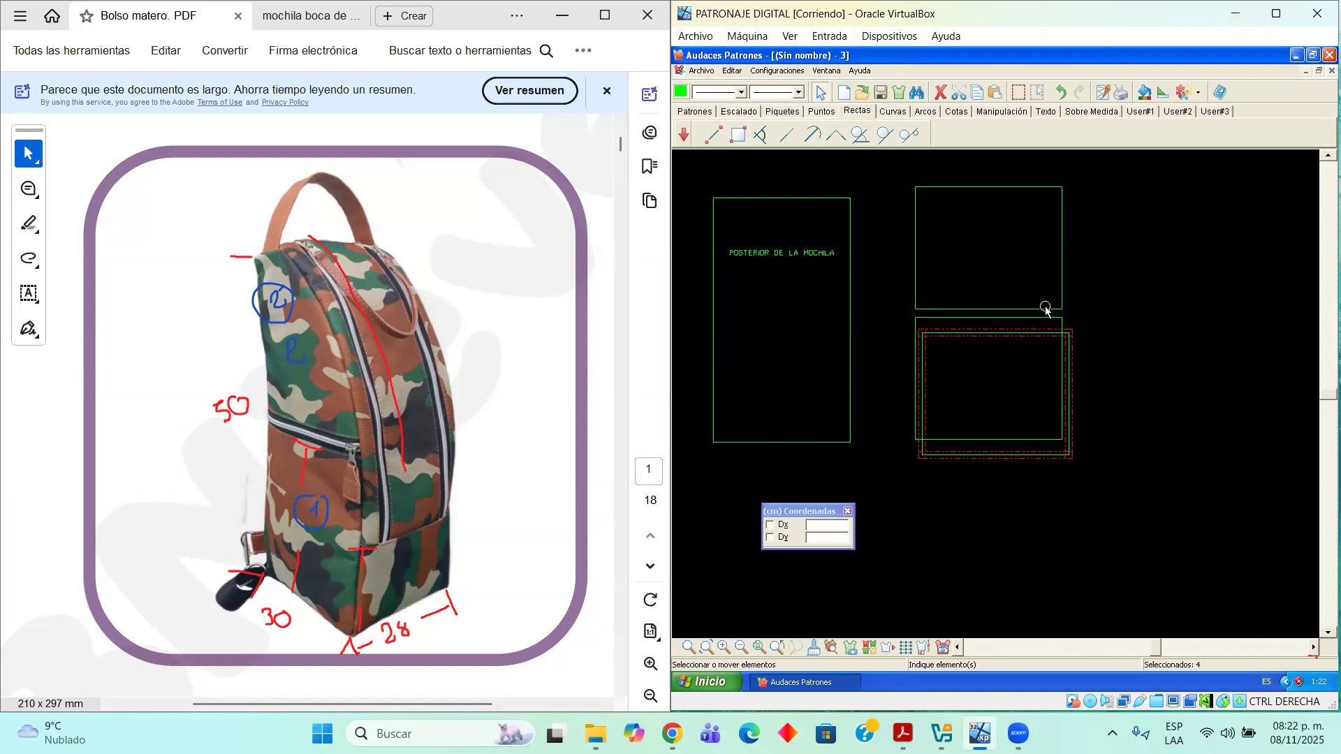
pyautogui.click(1046, 307)
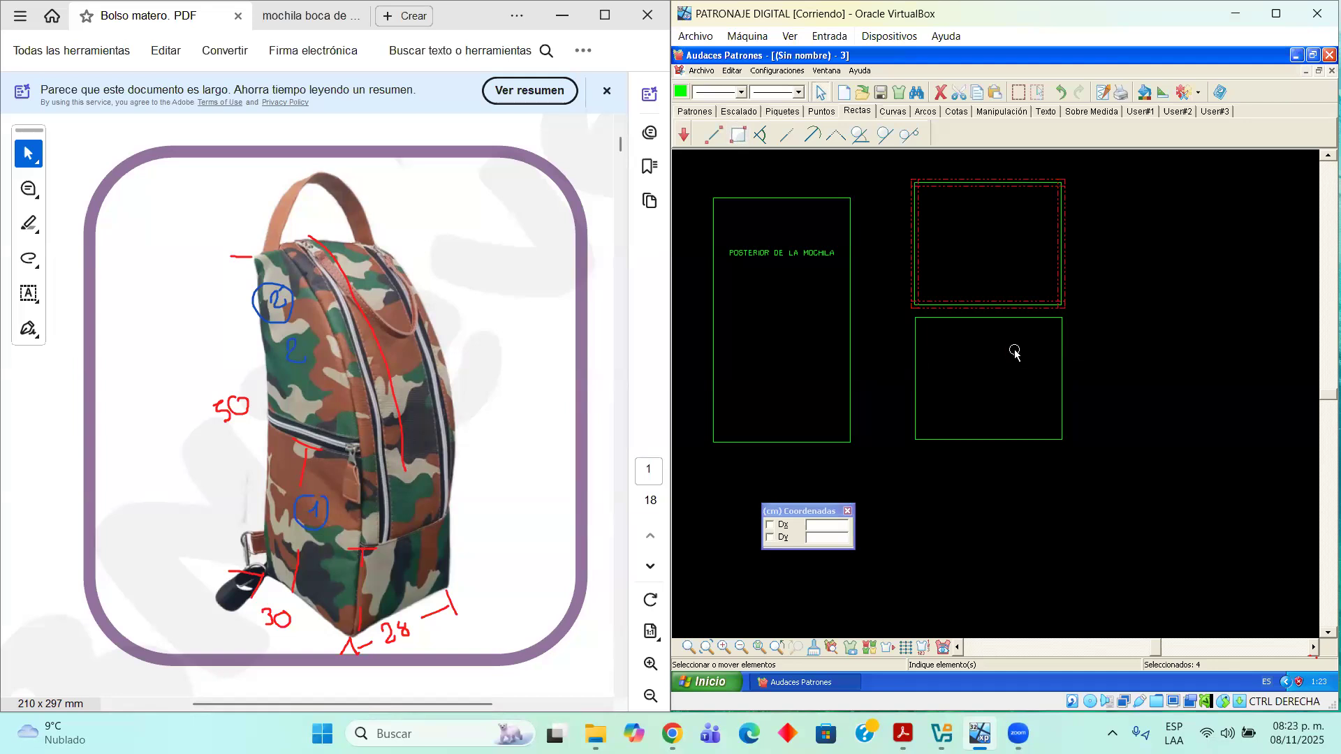
# Move both 30 by 25 cm rectangles down together until the upper one's top edge is level with the back panel's top
pyautogui.moveTo(909, 460); pyautogui.dragTo(1109, 158)
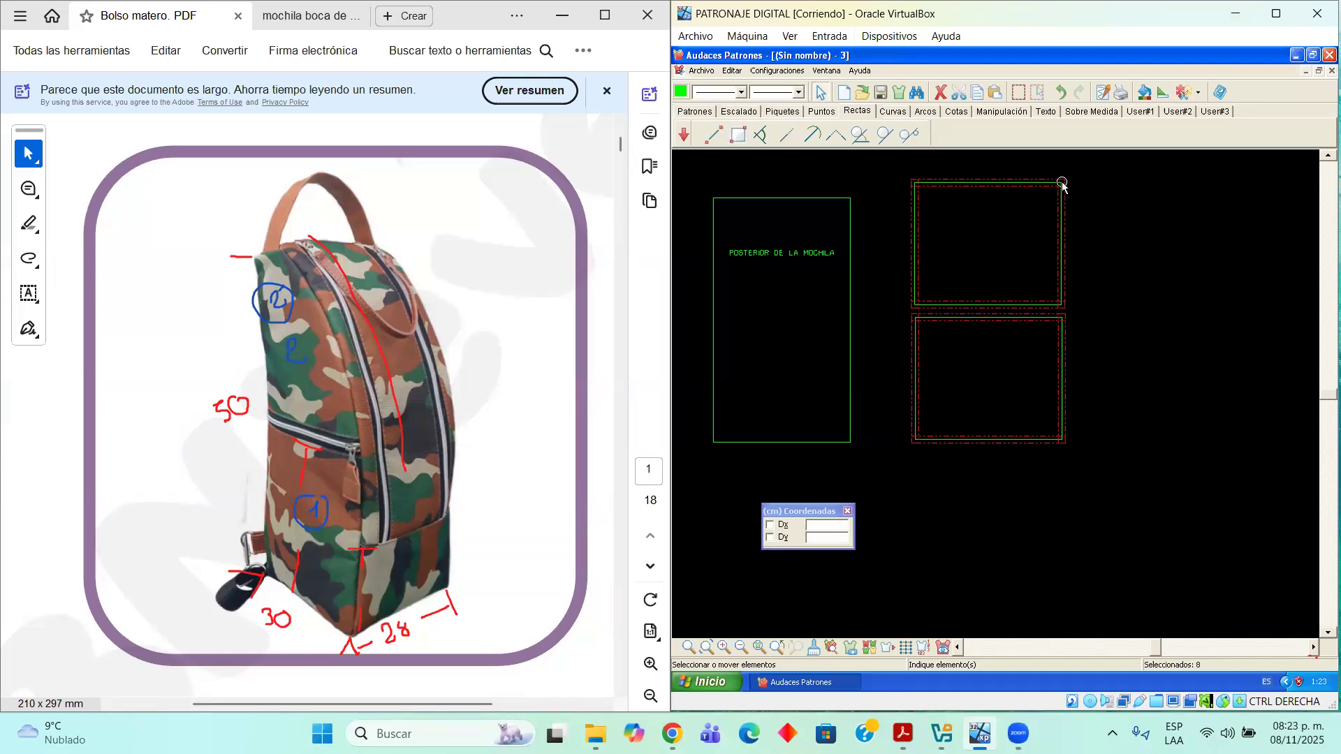
pyautogui.moveTo(1060, 198); pyautogui.dragTo(1061, 214)
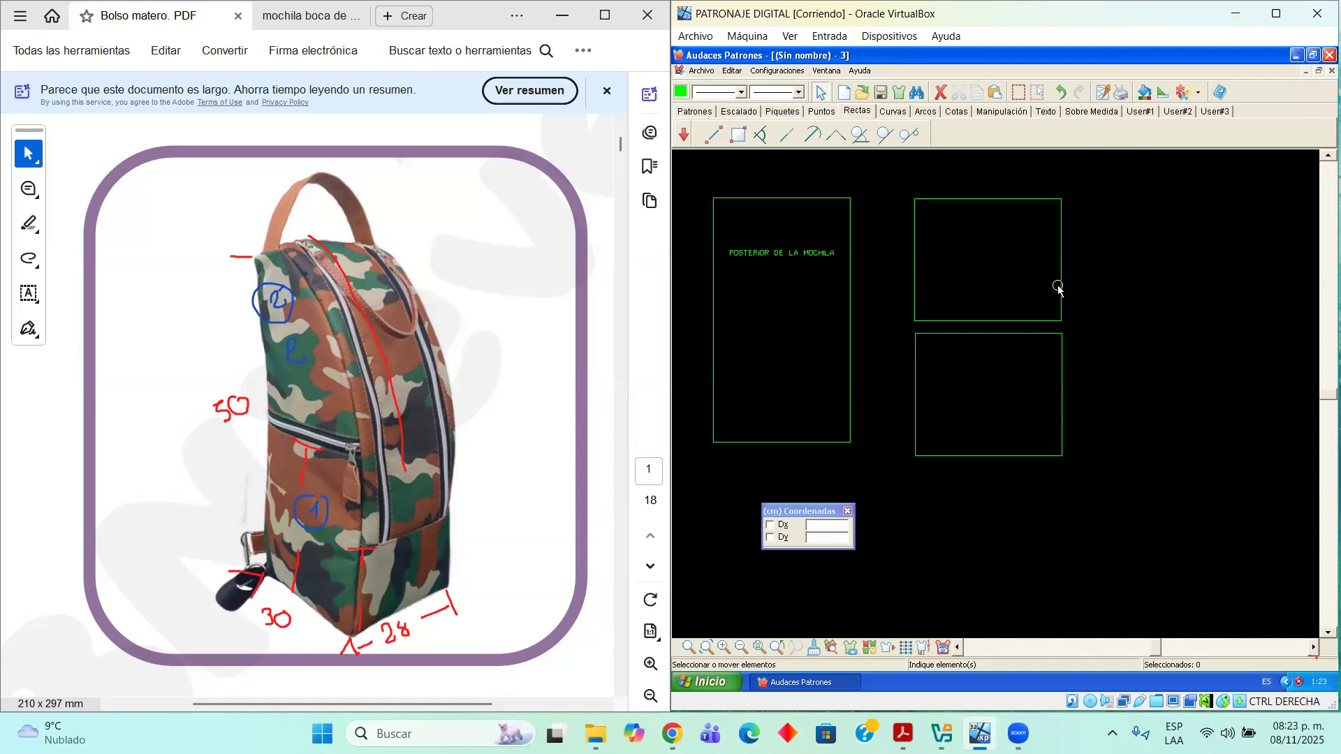
pyautogui.scroll(1, 1308, 161)
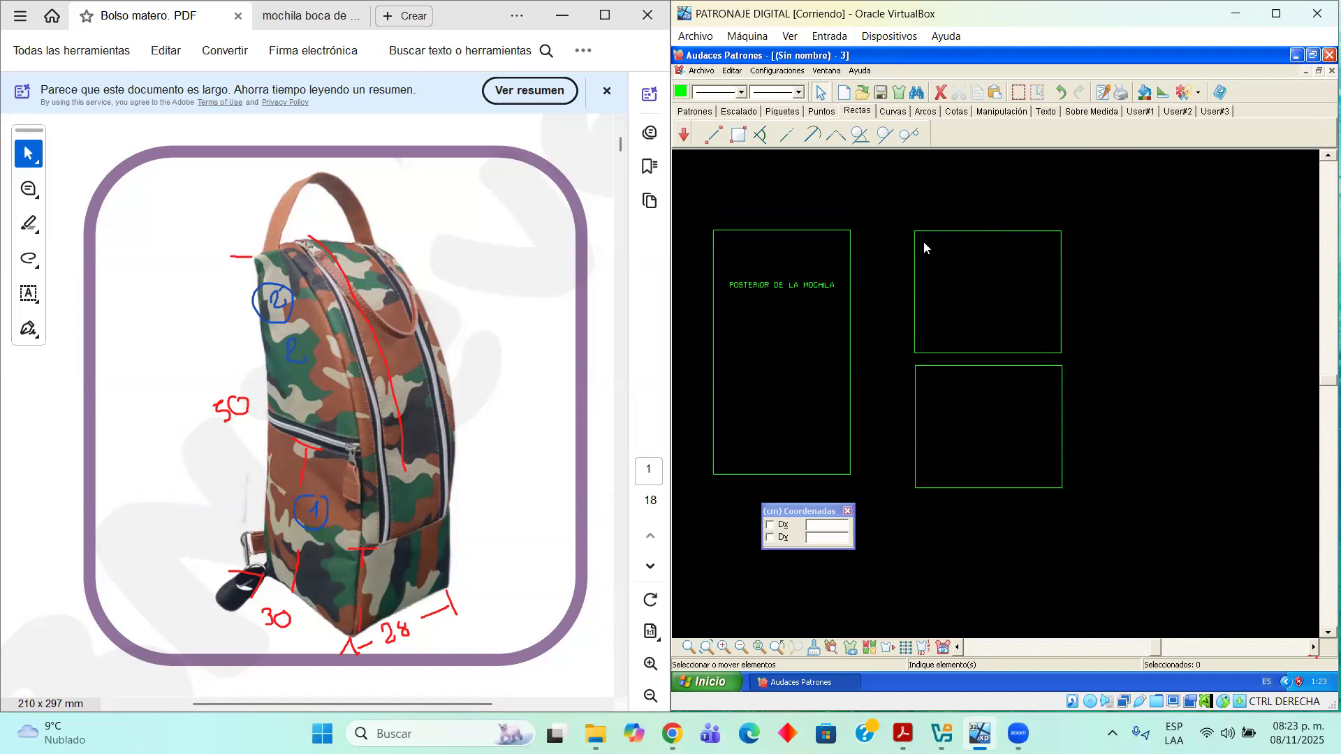
# Annotate the backpack photo in blue: trace the handle and point to it with 4, and mark 0,5 on both sides of the circled upper corner
pyautogui.click(60, 213)
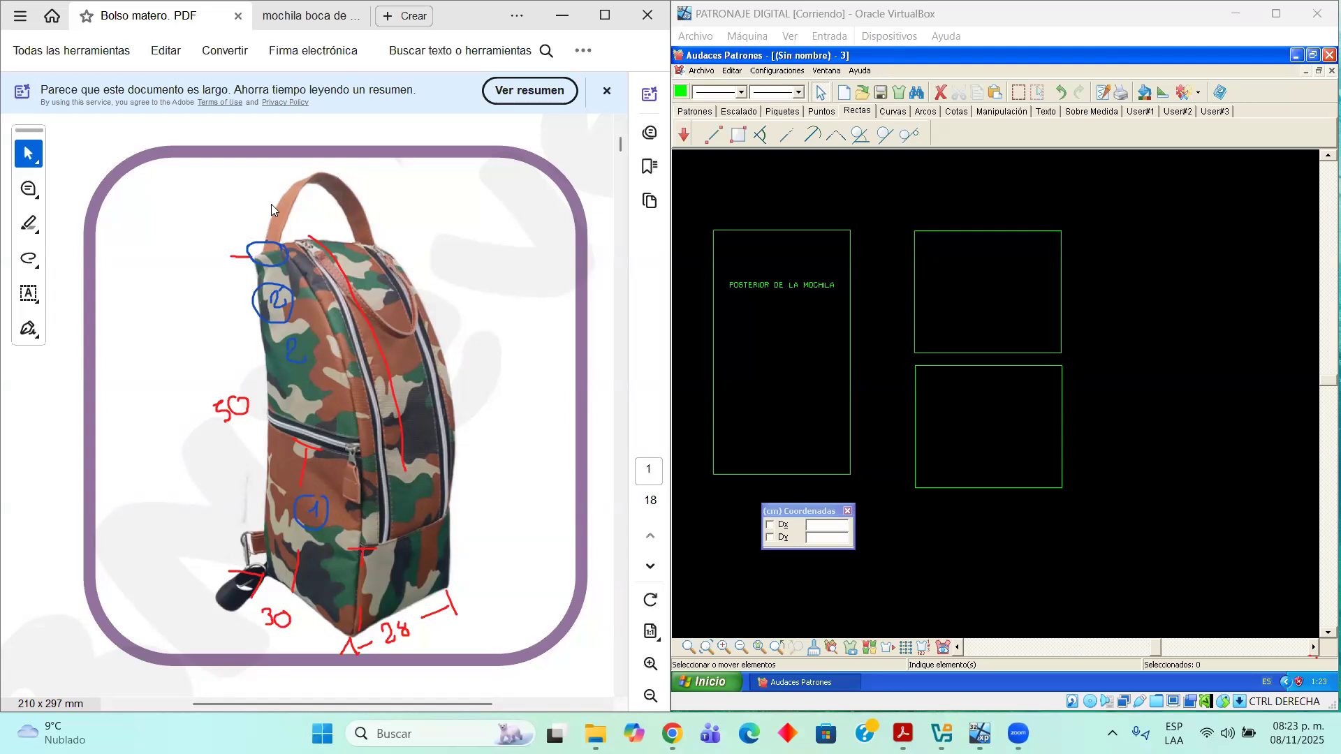
pyautogui.moveTo(334, 176); pyautogui.dragTo(371, 220)
pyautogui.moveTo(254, 244)
pyautogui.mouseDown()
pyautogui.moveTo(222, 216)
pyautogui.moveTo(241, 196)
pyautogui.mouseUp()
pyautogui.moveTo(276, 249)
pyautogui.mouseDown()
pyautogui.moveTo(326, 219)
pyautogui.moveTo(324, 234)
pyautogui.mouseUp()
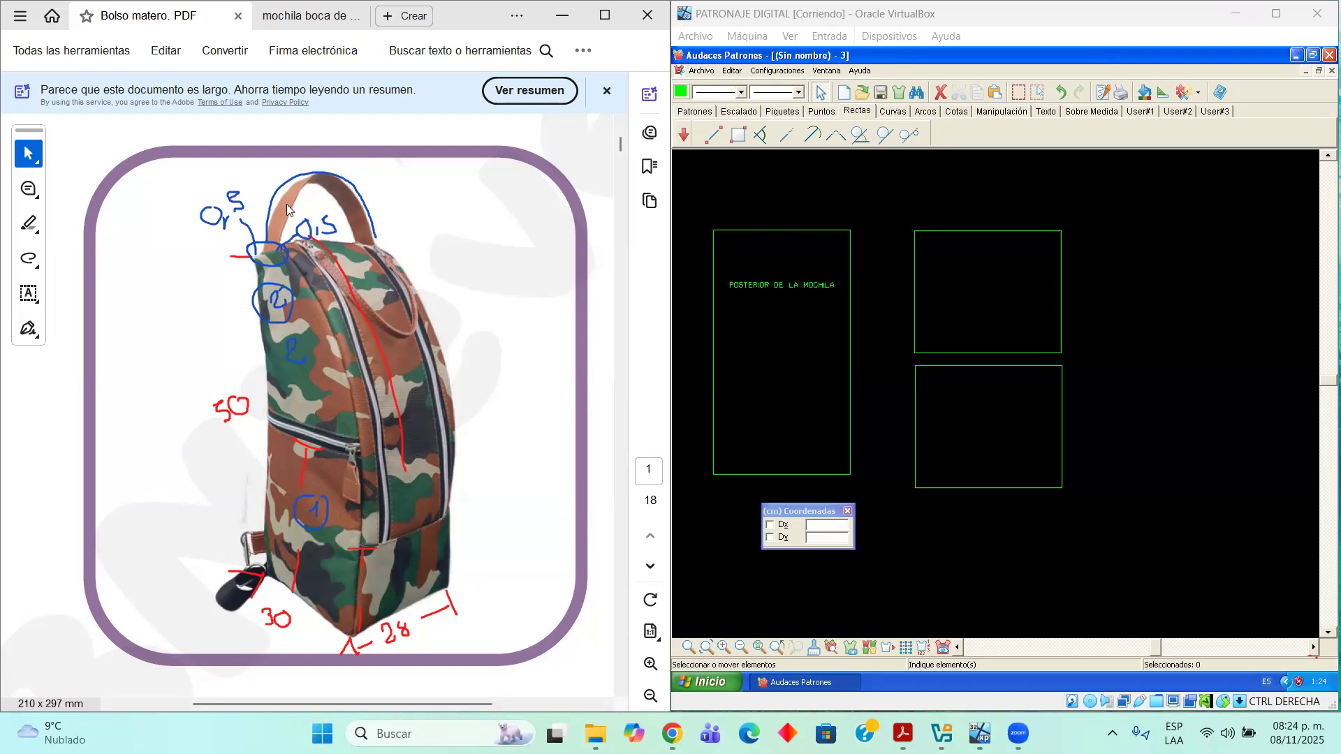
pyautogui.moveTo(345, 198); pyautogui.dragTo(407, 188)
pyautogui.moveTo(419, 176); pyautogui.dragTo(428, 199)
# Place points on all four corners of both 30 by 25 cm rectangles
pyautogui.click(822, 111)
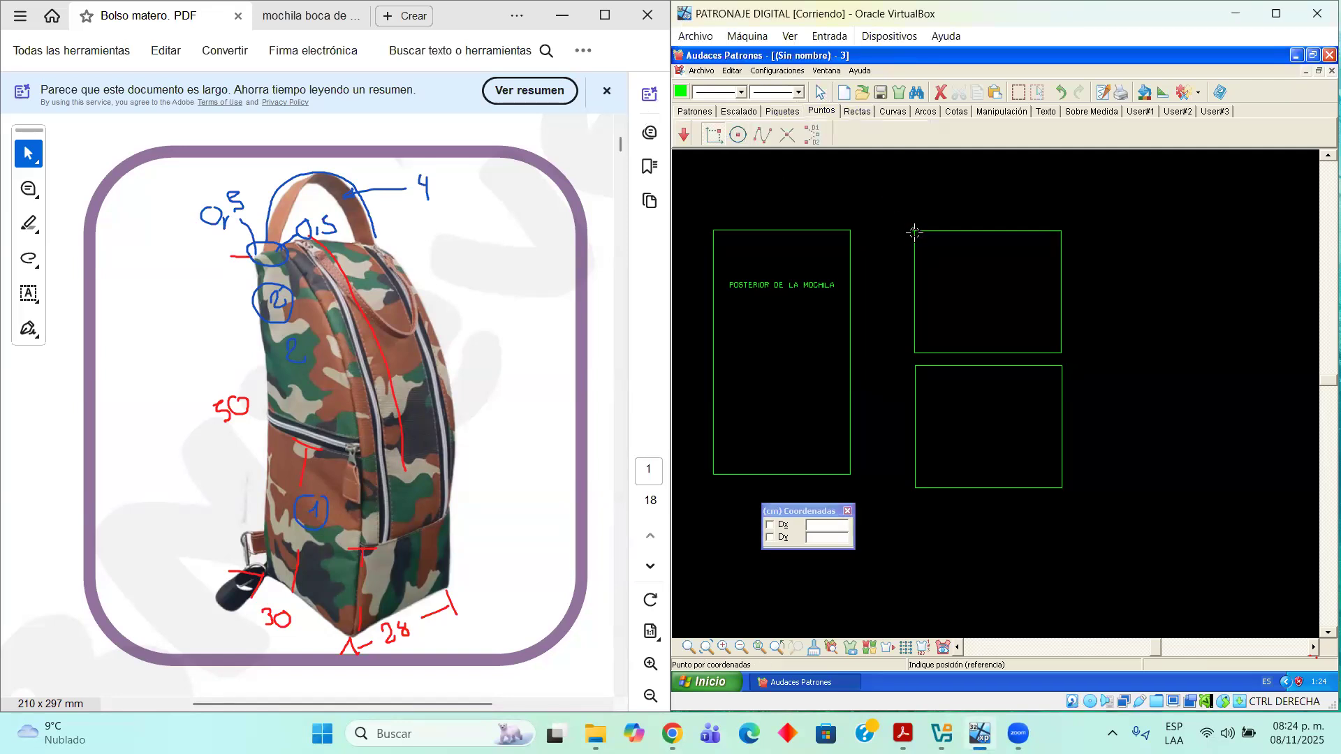
pyautogui.click(919, 270)
pyautogui.click(916, 352)
pyautogui.click(1066, 351)
pyautogui.click(1067, 229)
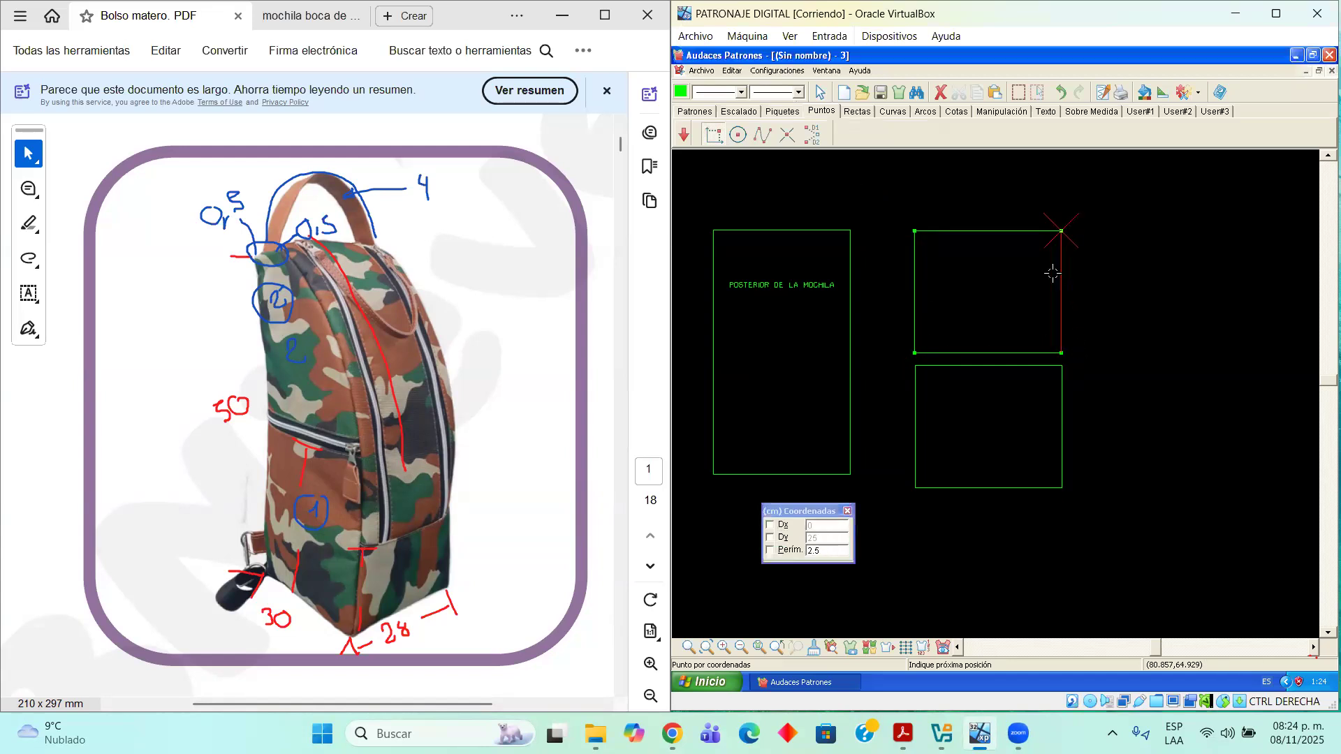
pyautogui.click(915, 364)
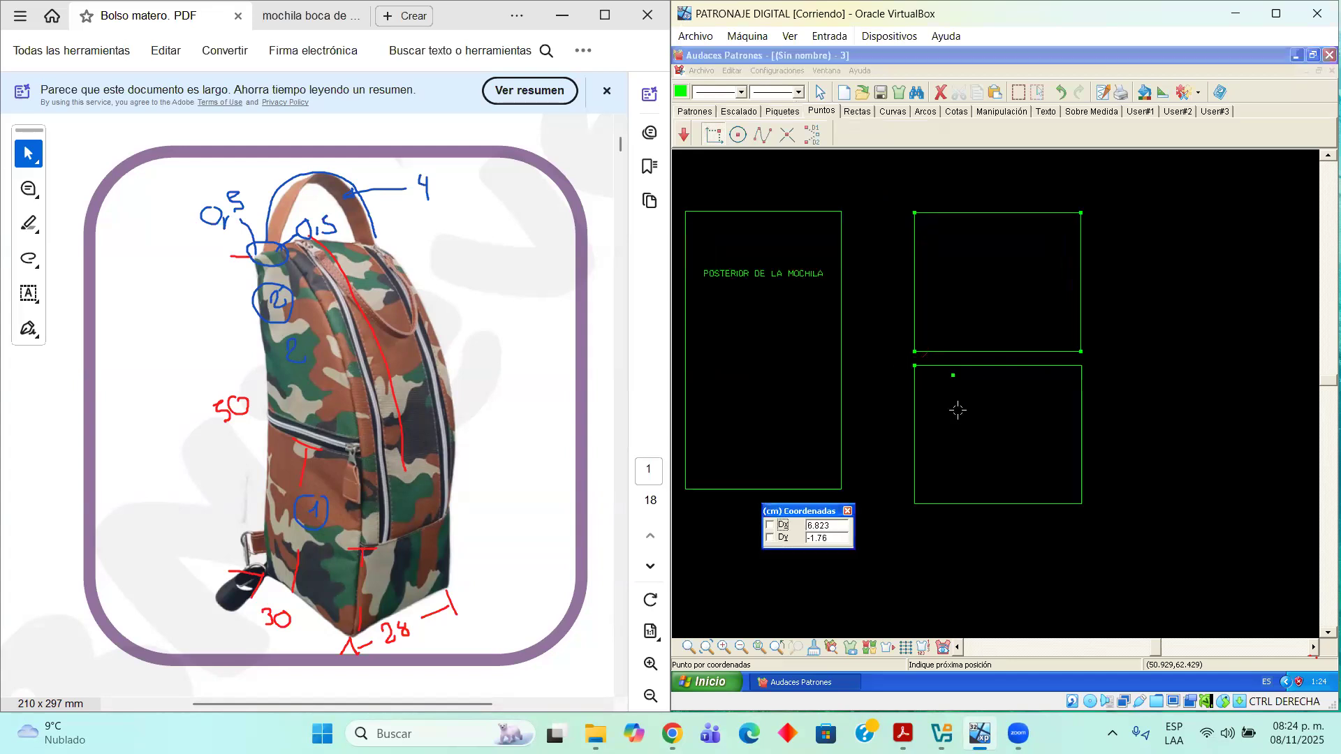
pyautogui.click(914, 503)
pyautogui.click(1082, 504)
pyautogui.click(1082, 366)
# Place a point on the upper rectangle's top edge, 5 cm along from its upper-left corner
pyautogui.click(915, 213)
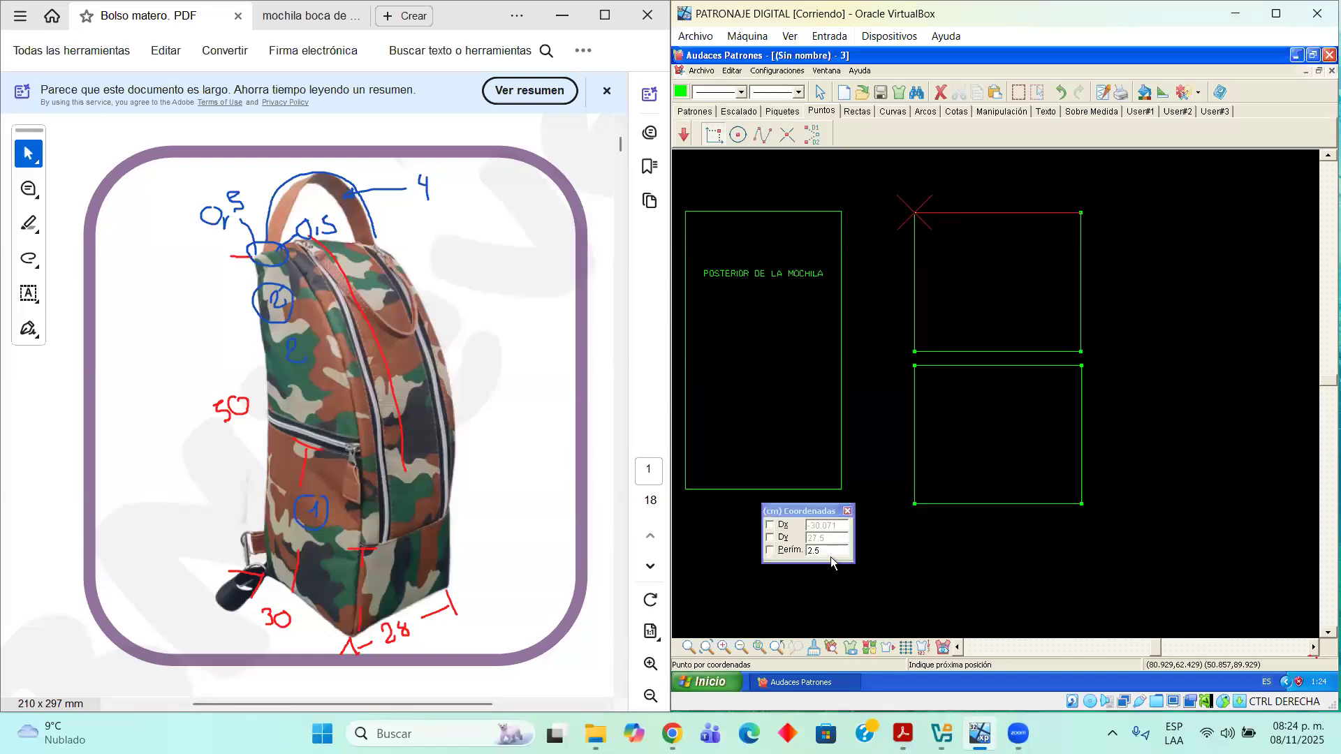
pyautogui.click(775, 552)
pyautogui.write('5')
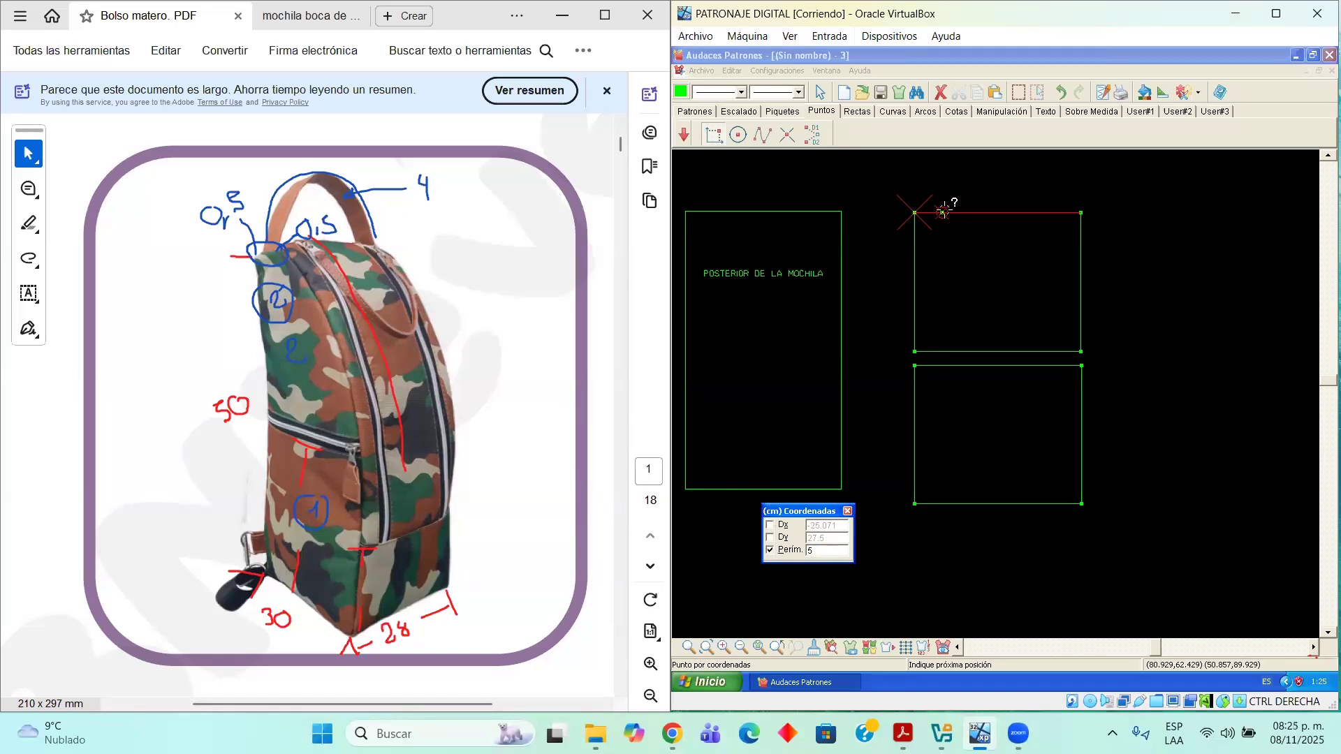
pyautogui.click(1009, 237)
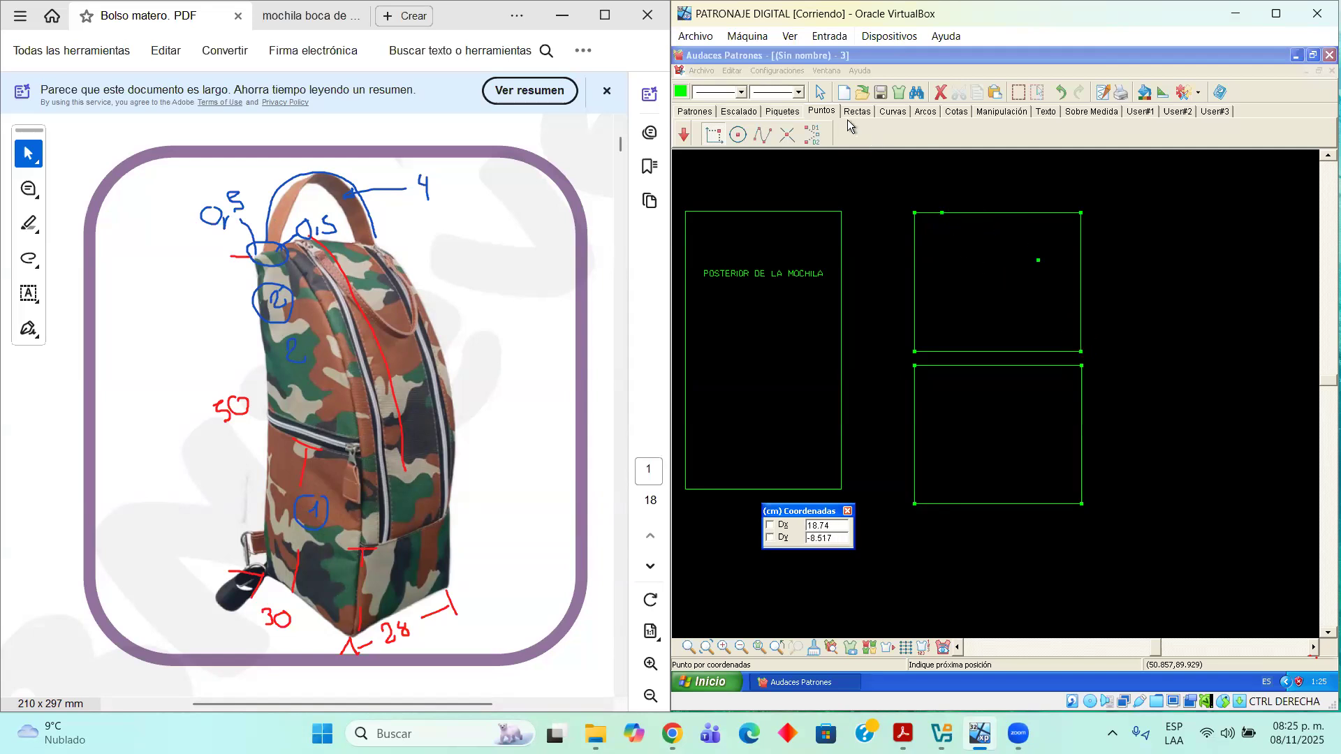
# Draw an outward-bowing curve from the 5 cm point on the upper rectangle's top edge to that rectangle's lower-right corner
pyautogui.click(894, 111)
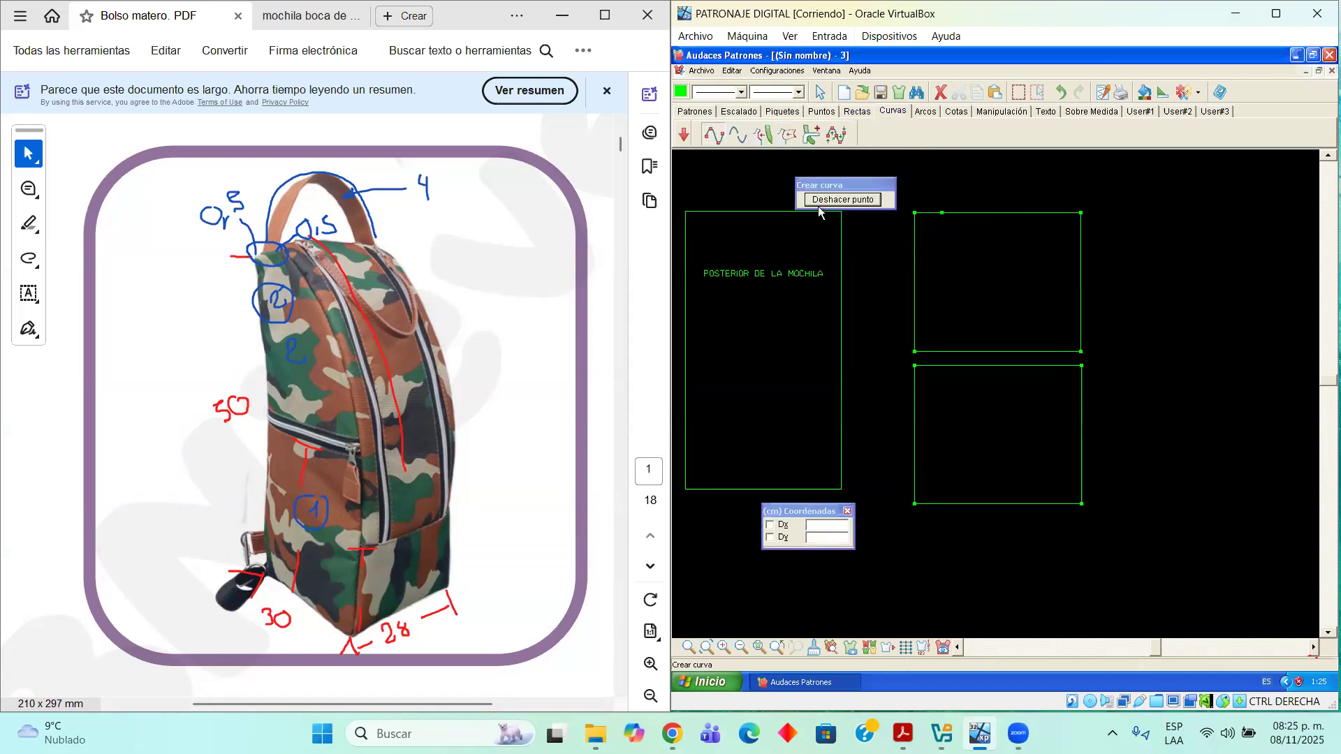
pyautogui.scroll(3, 935, 213)
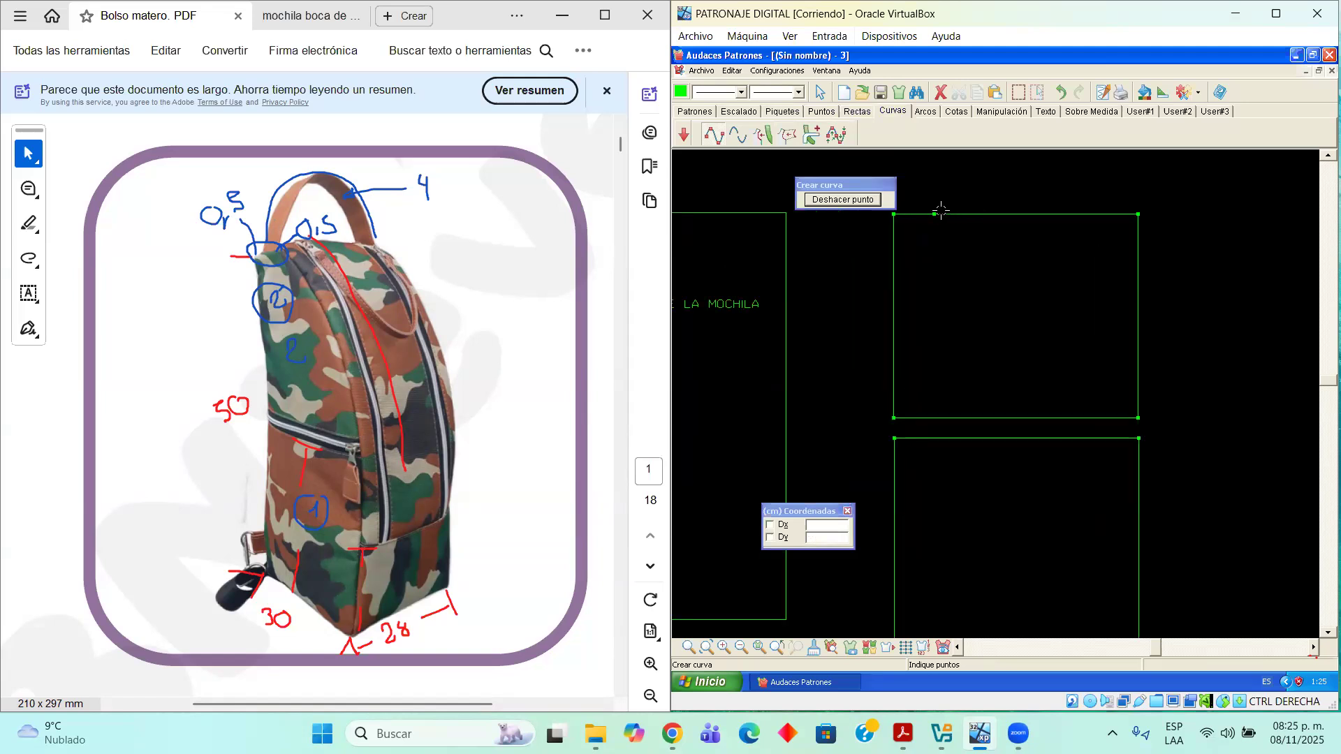
pyautogui.click(930, 211)
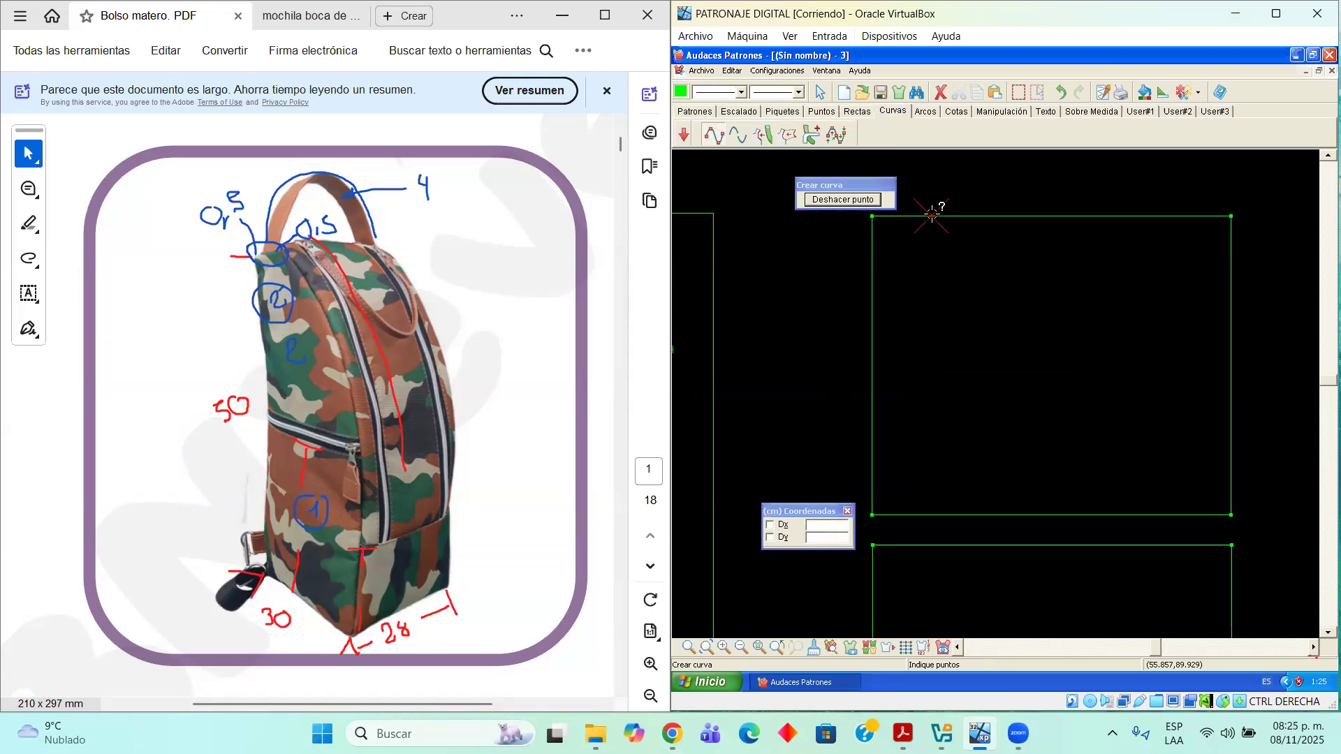
pyautogui.click(975, 223)
pyautogui.click(1021, 247)
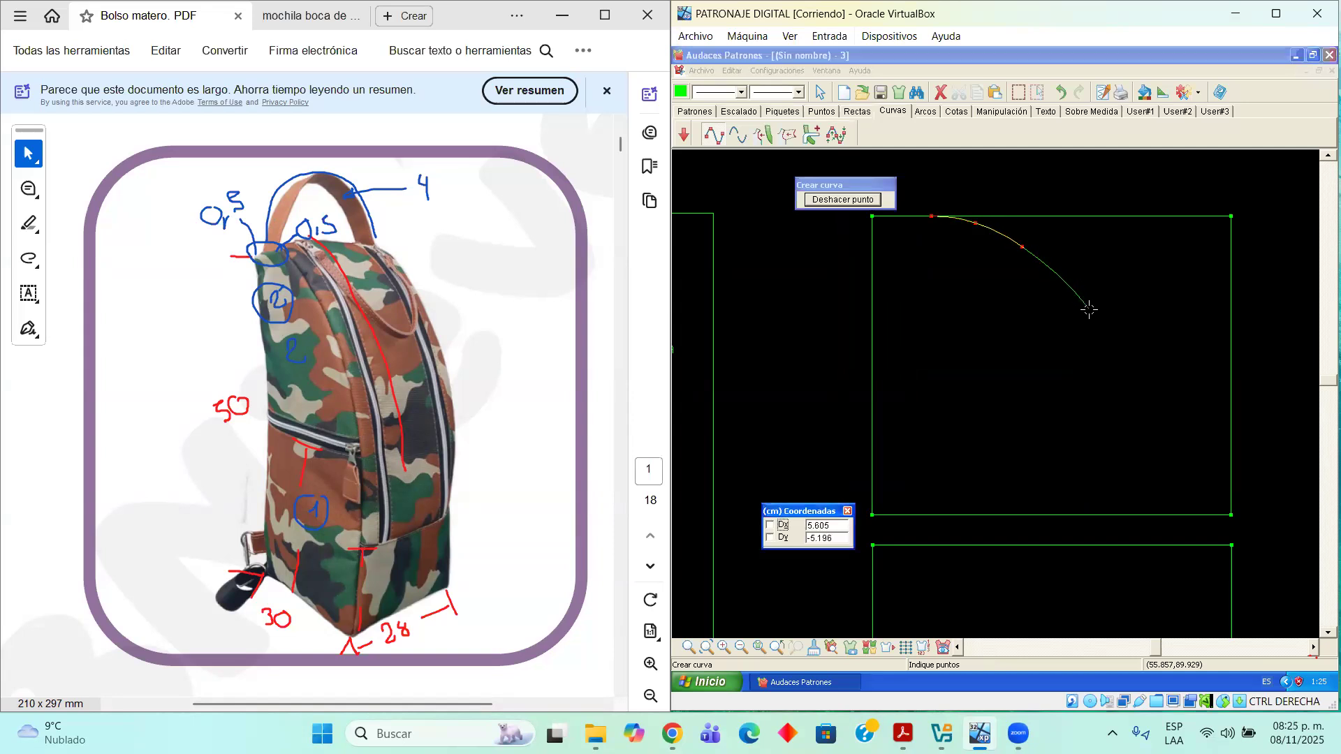
pyautogui.click(873, 201)
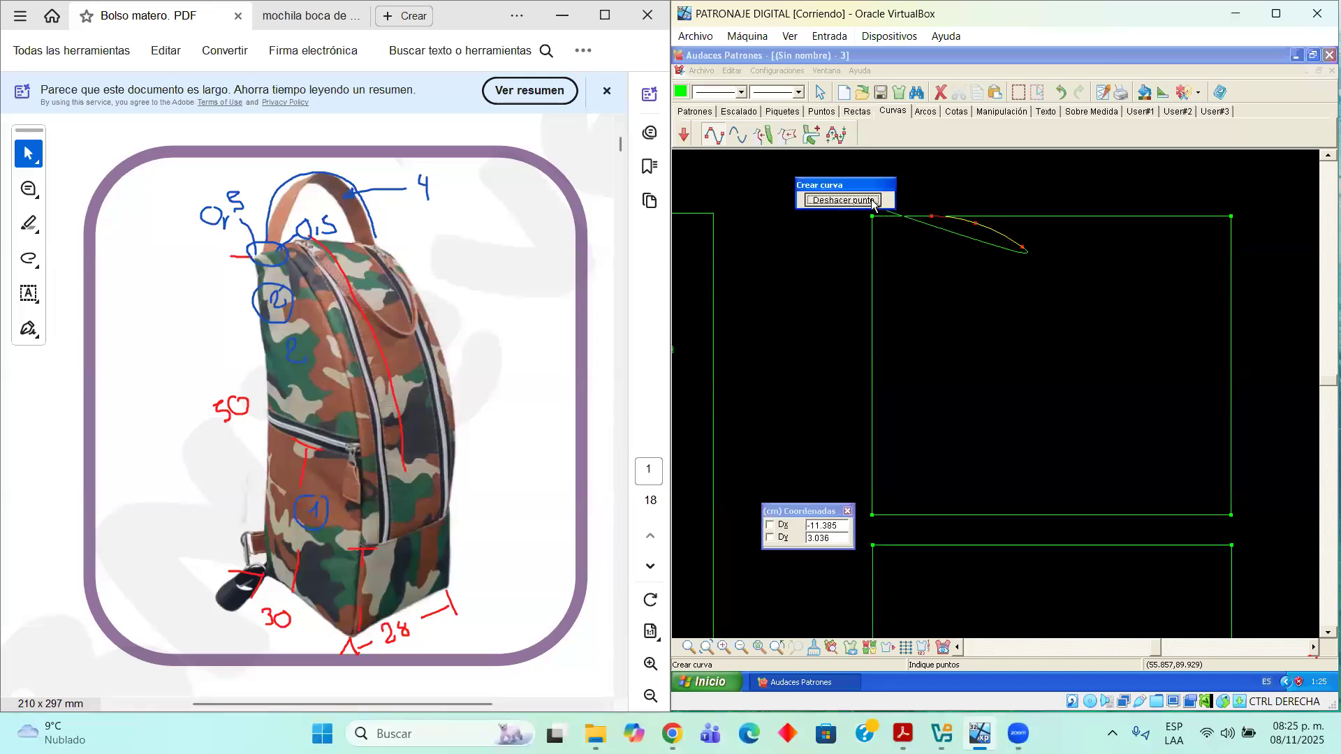
pyautogui.click(873, 201)
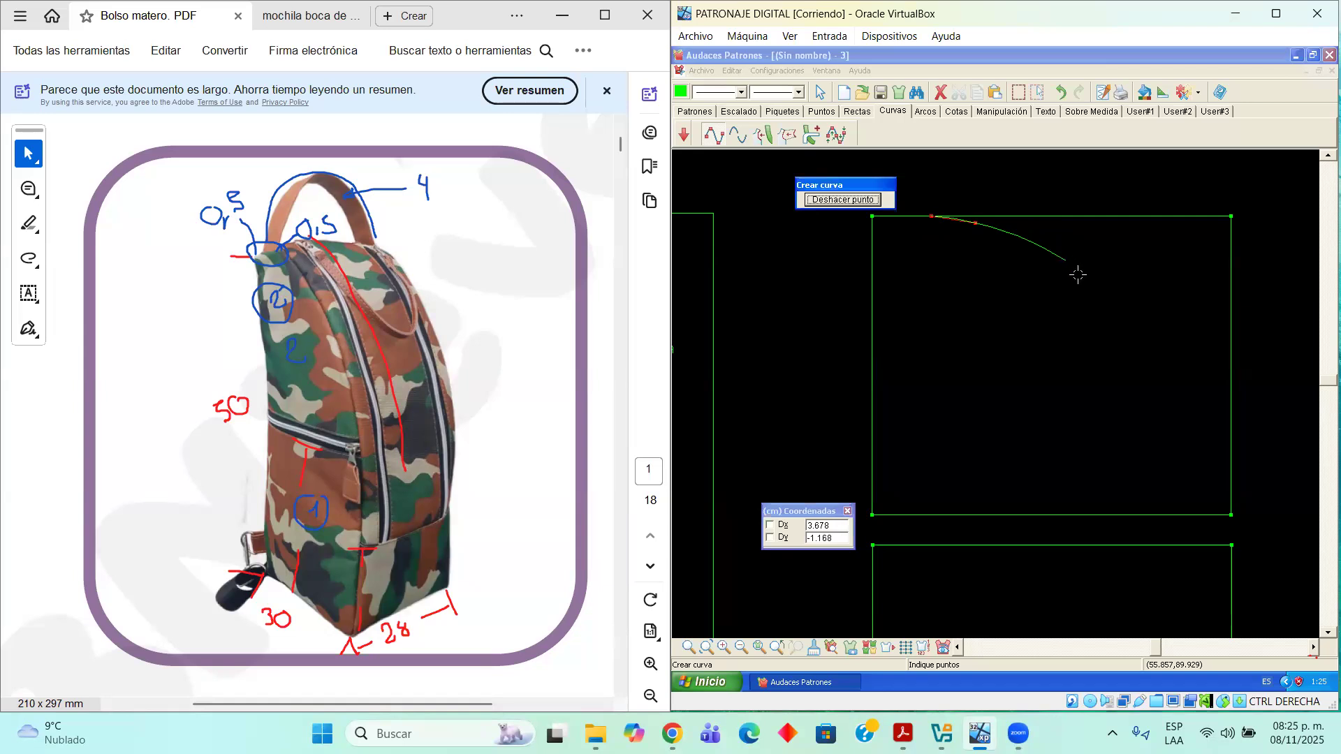
pyautogui.click(1064, 264)
pyautogui.click(1129, 319)
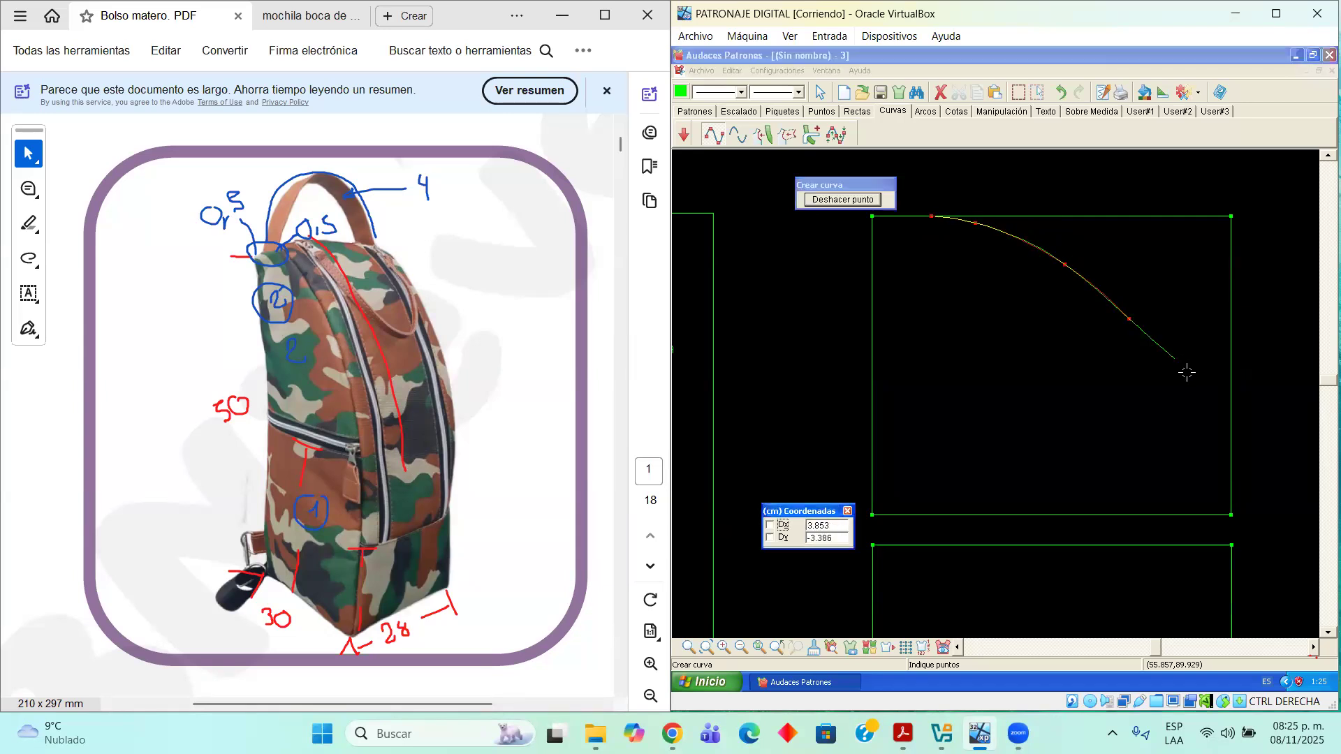
pyautogui.click(1193, 392)
pyautogui.click(1226, 477)
pyautogui.click(1232, 514)
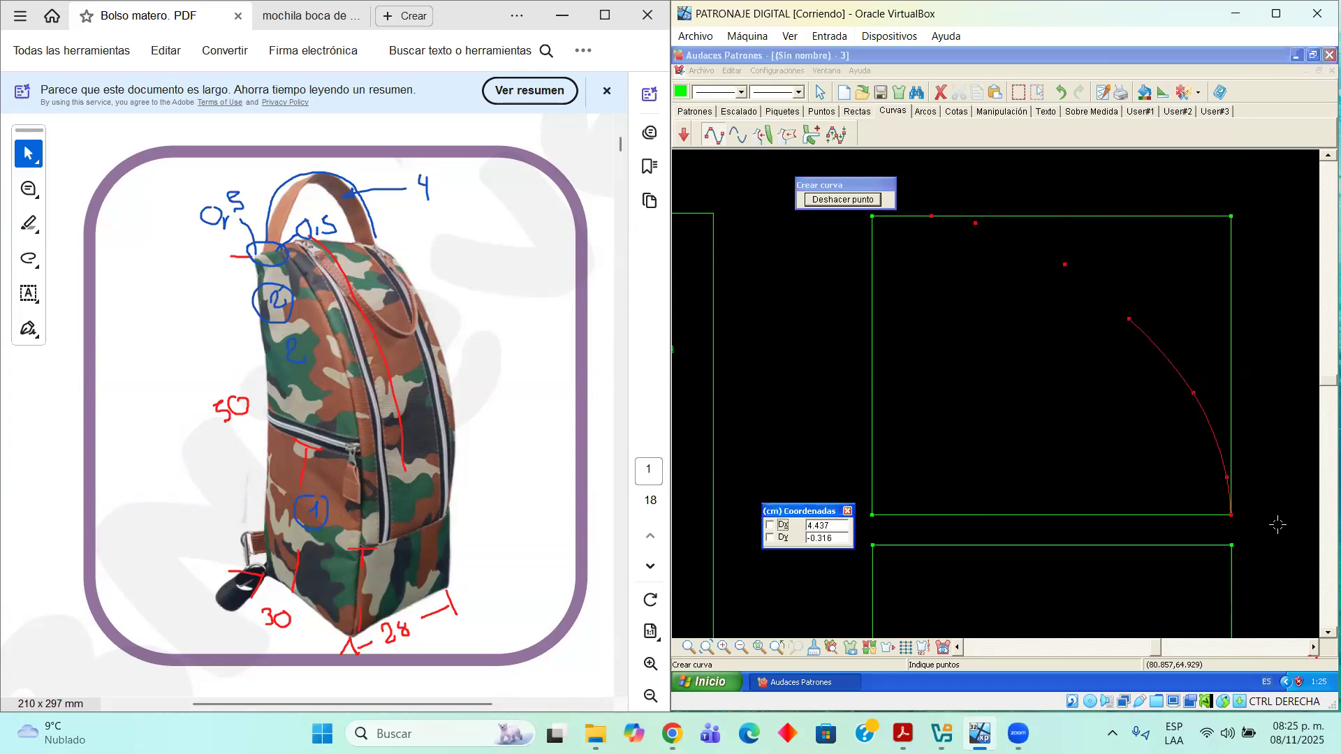
pyautogui.rightClick(1253, 519)
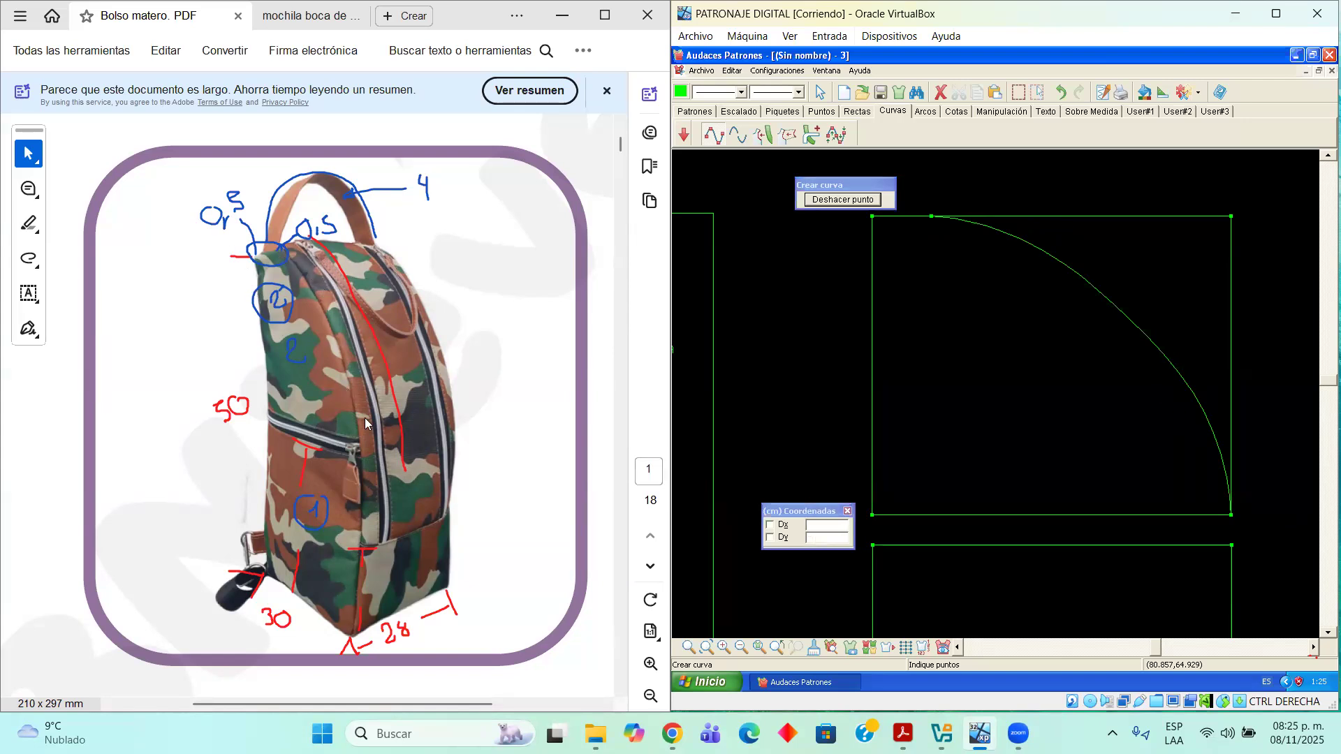
pyautogui.scroll(-5, 1287, 570)
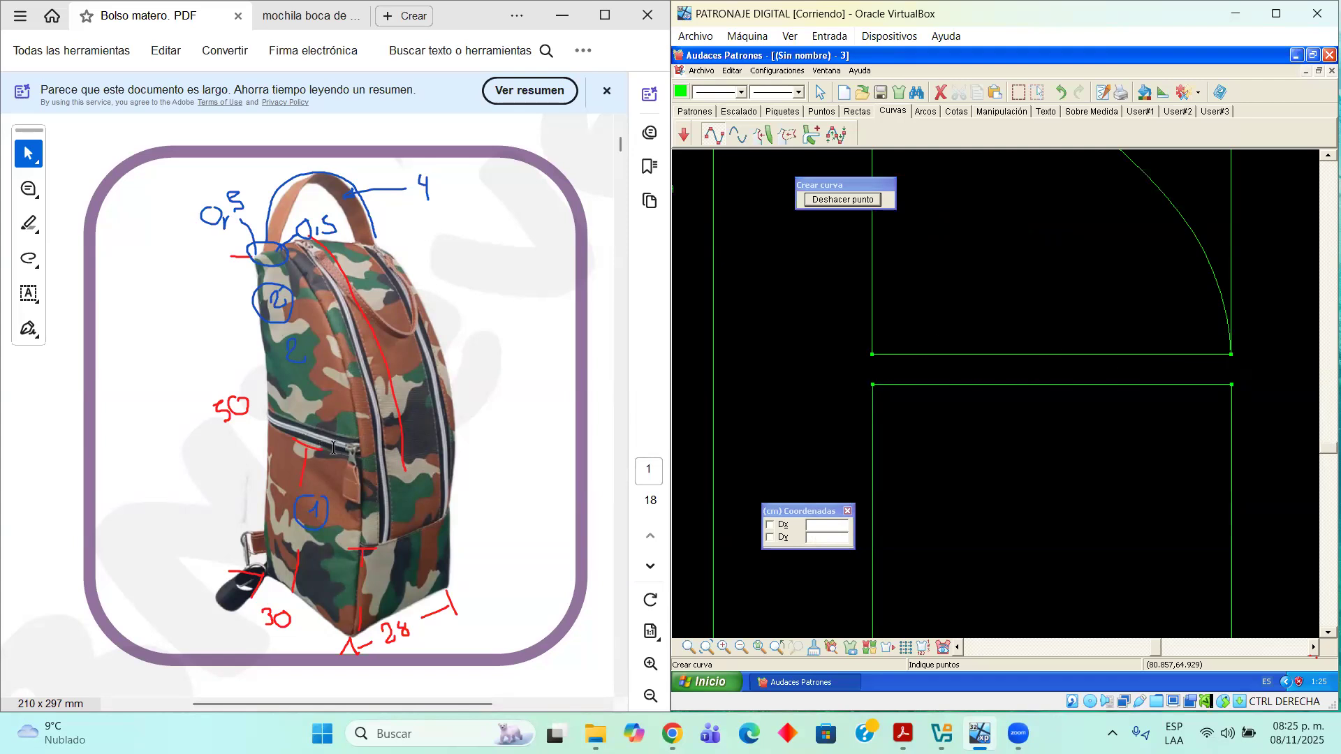
pyautogui.scroll(-2, 1004, 459)
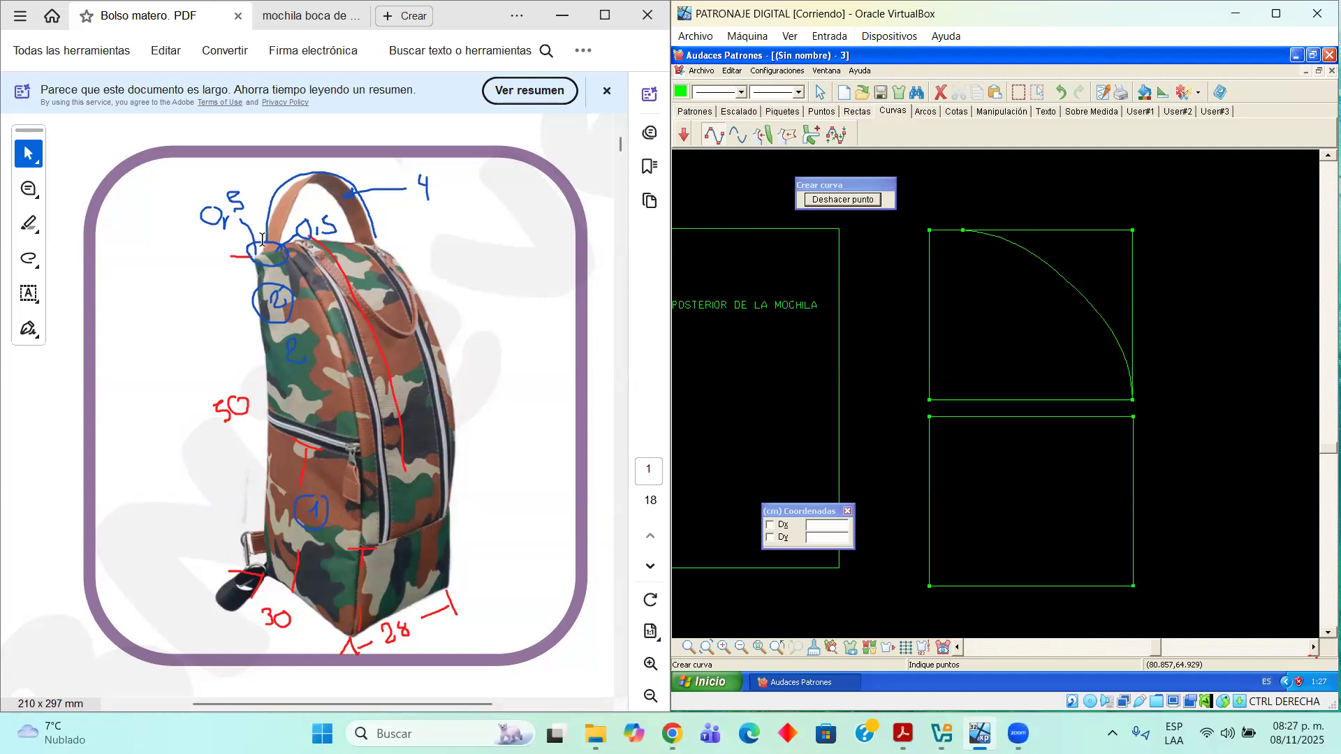
pyautogui.click(58, 203)
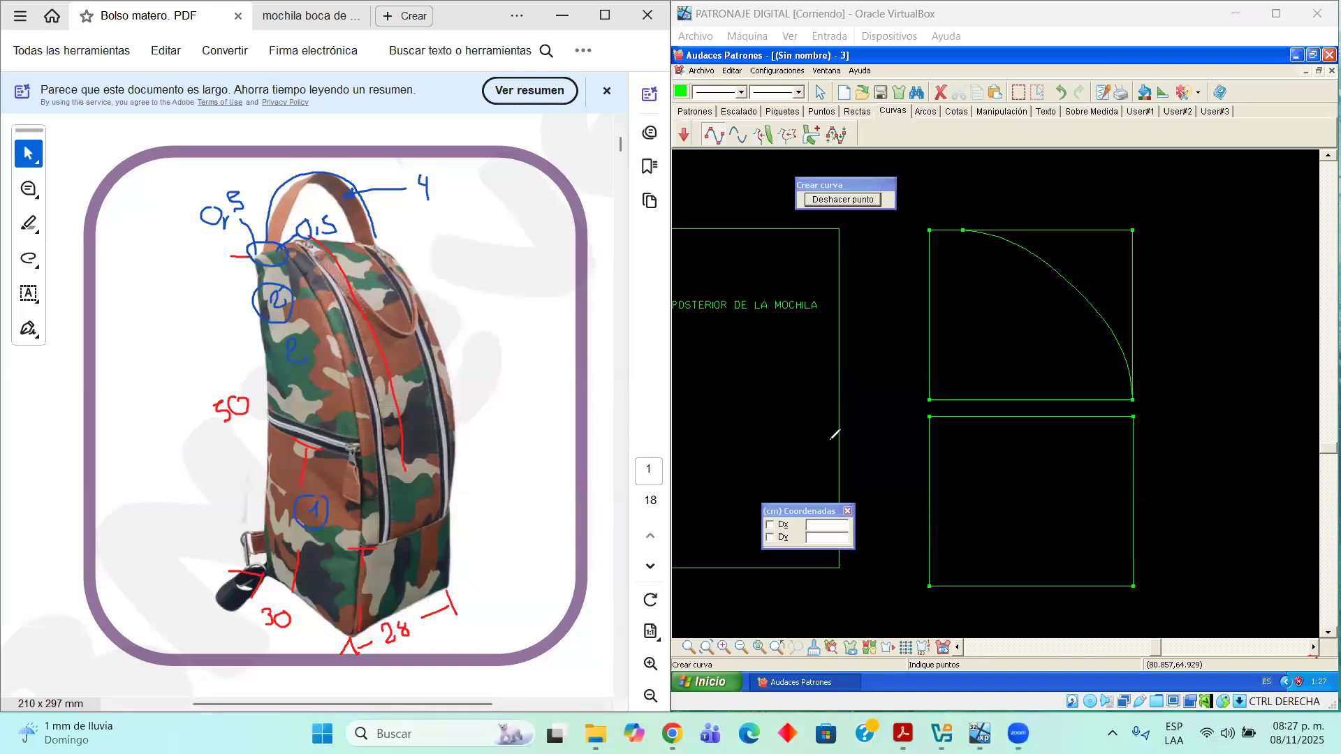
# Start a new rectangle in the empty space to the right of the side pieces and set its width to 28 cm
pyautogui.click(1313, 648)
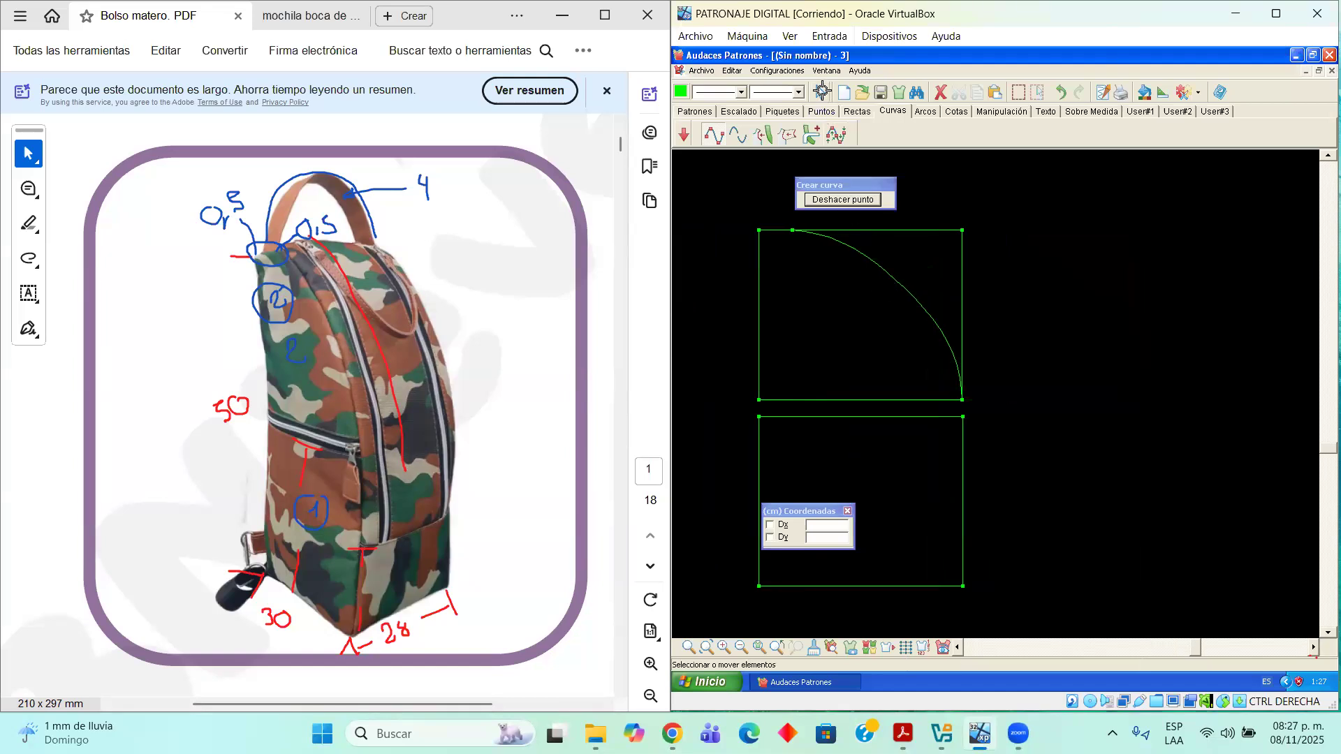
pyautogui.click(857, 111)
pyautogui.click(738, 134)
pyautogui.click(1037, 302)
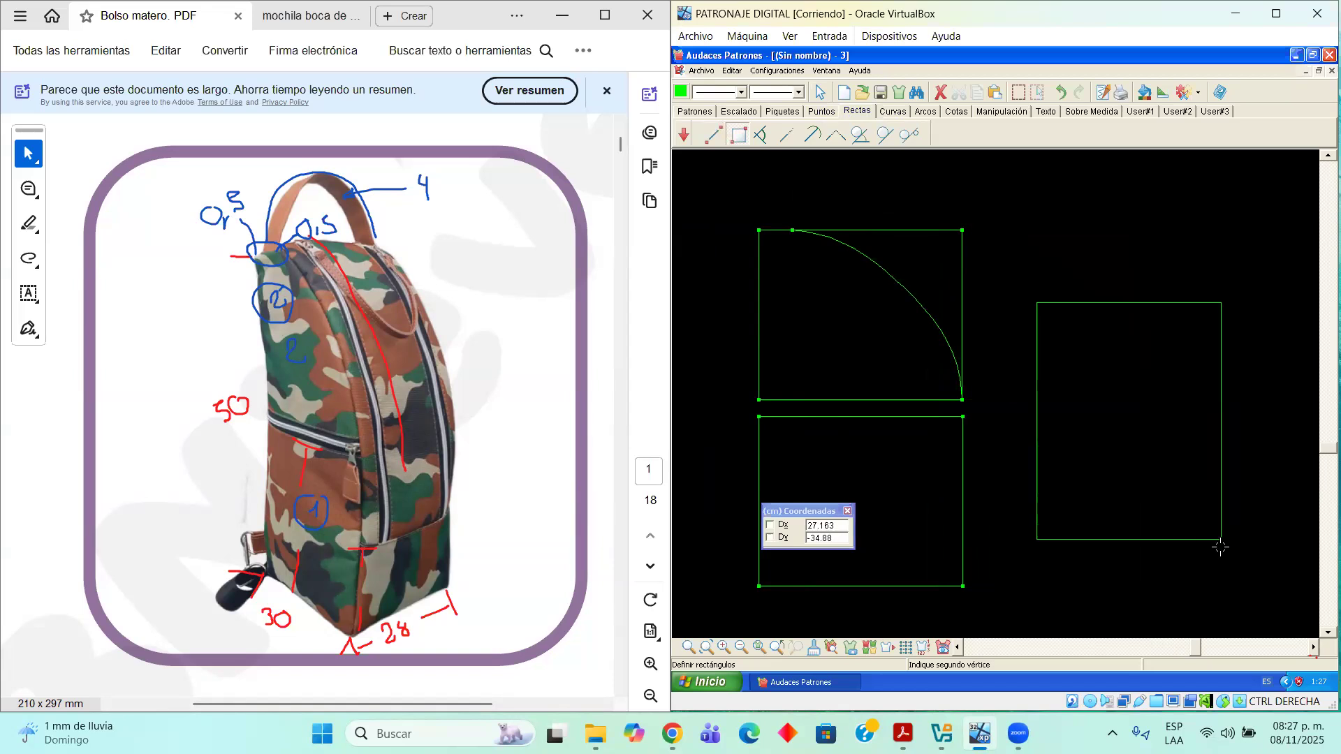
pyautogui.moveTo(822, 512); pyautogui.dragTo(1132, 452)
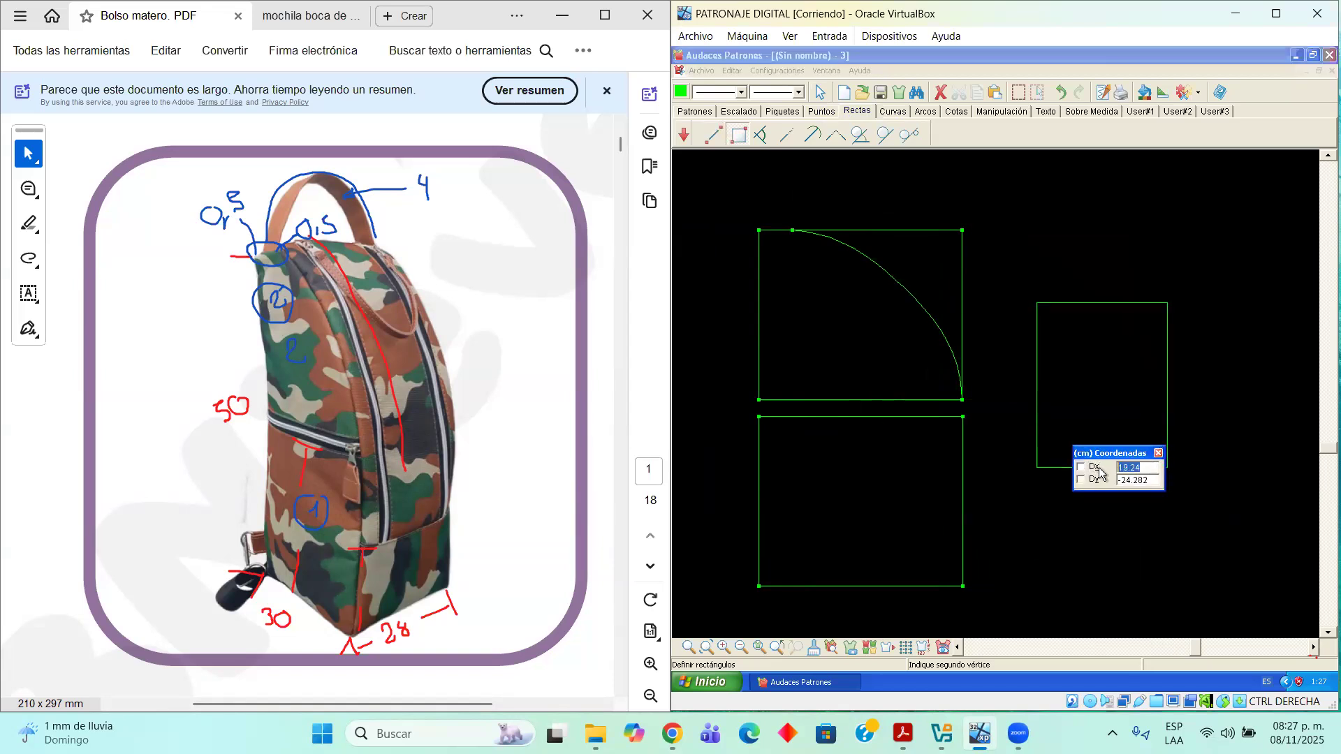
pyautogui.write('28')
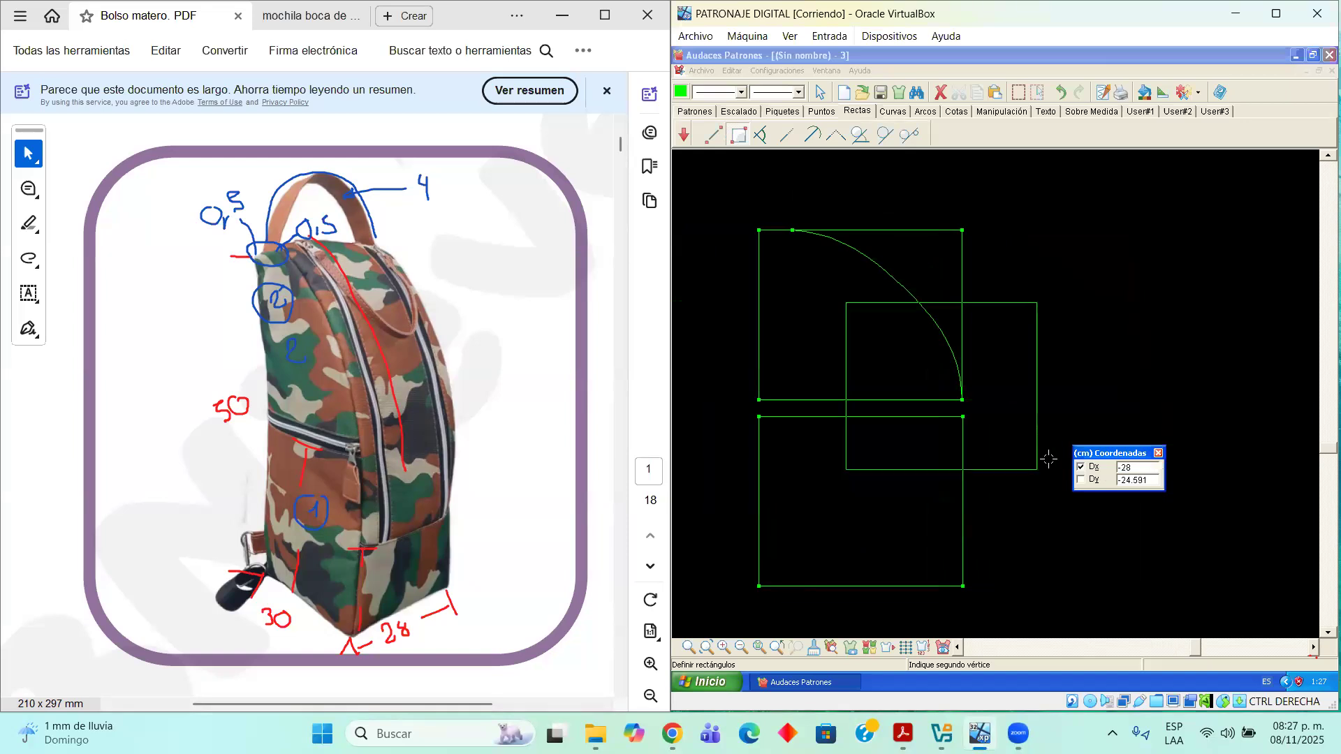
# Set the 28 cm wide rectangle's height to 45.5 cm and place it in the space beside the side pieces
pyautogui.doubleClick(1132, 481)
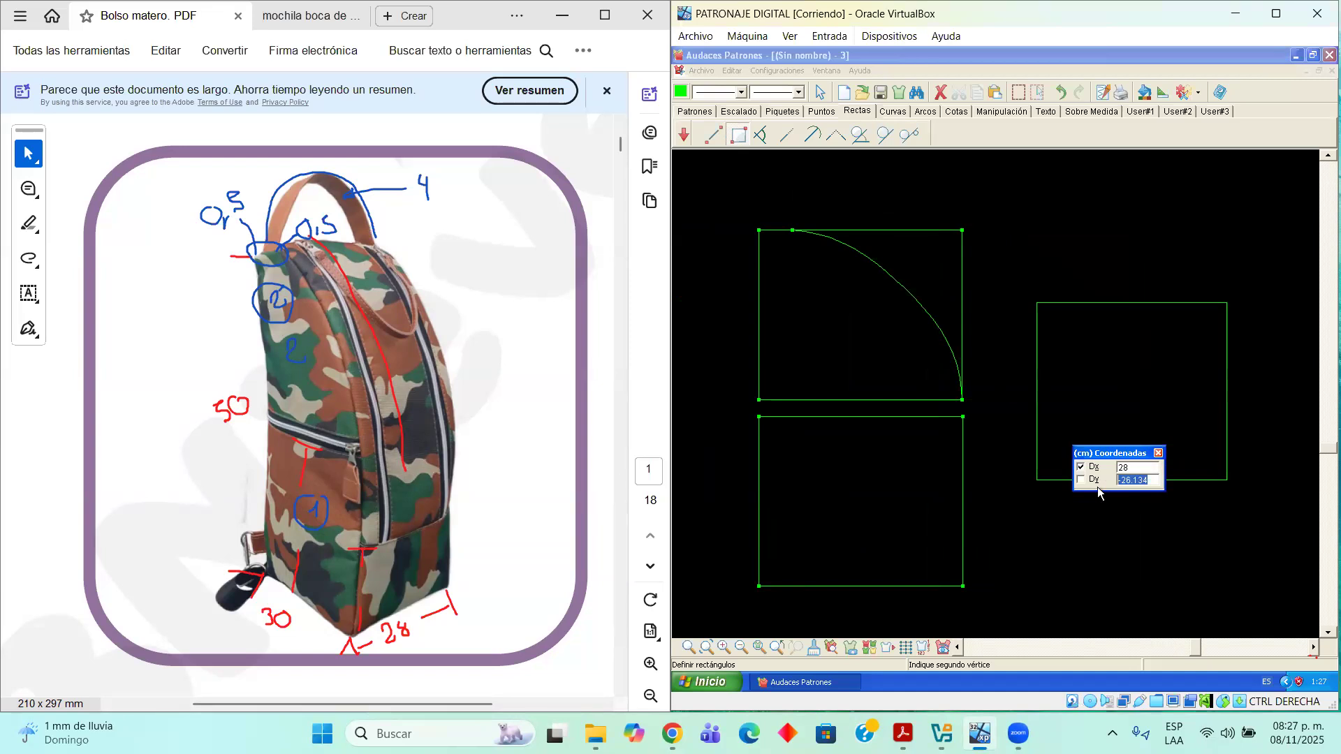
pyautogui.write('12.5')
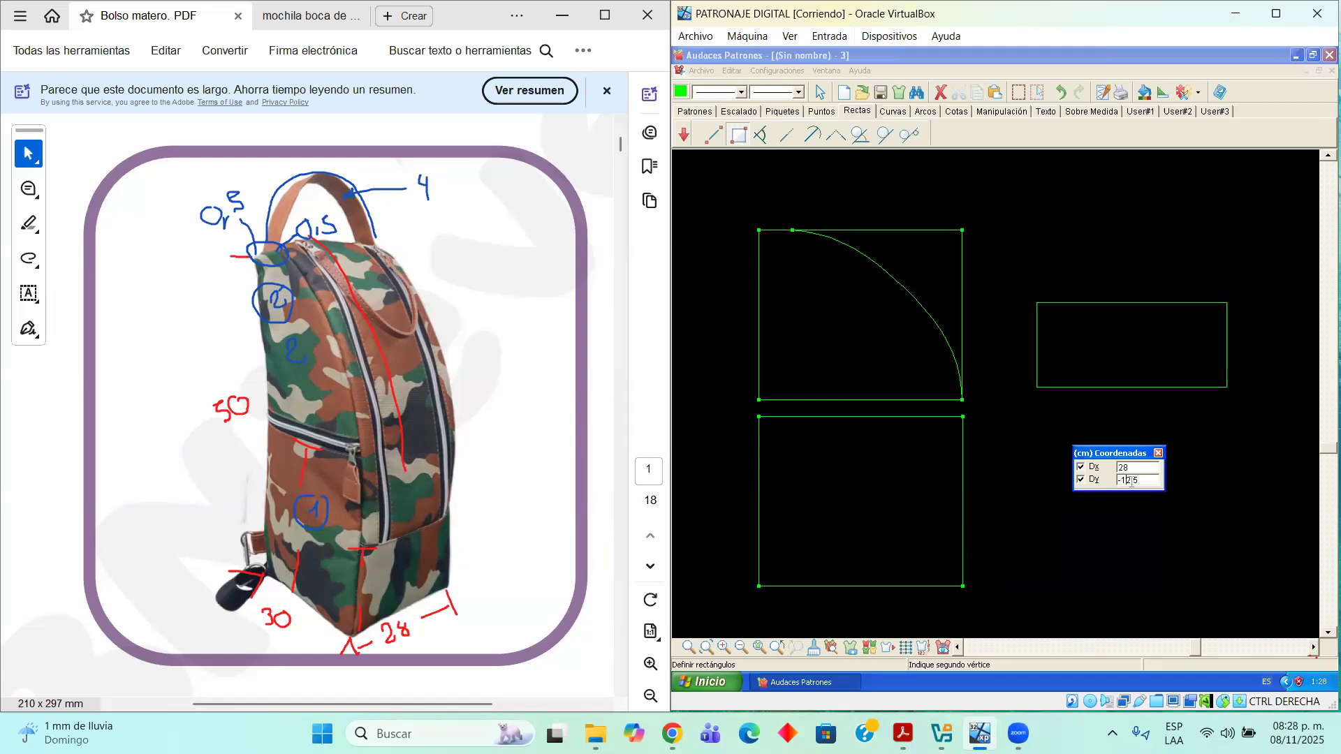
pyautogui.press('BackSpace')
pyautogui.write('4')
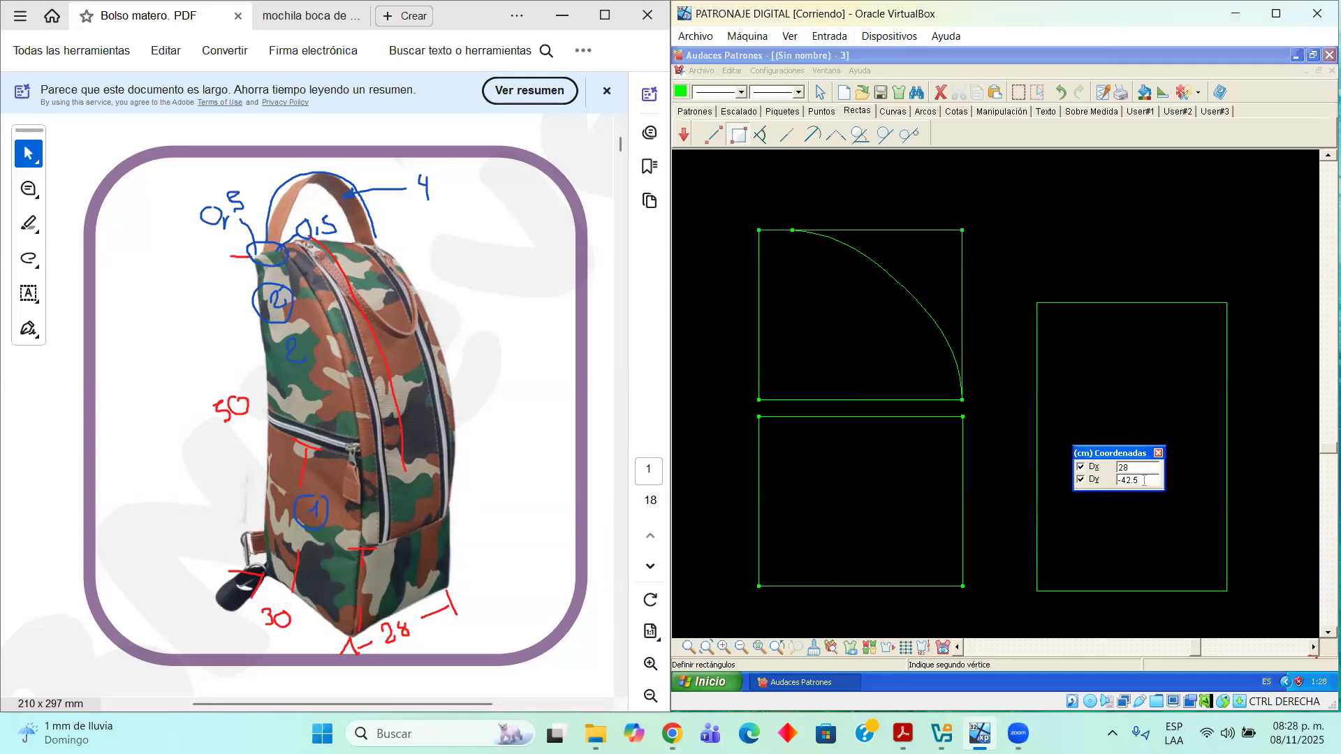
pyautogui.press('BackSpace')
pyautogui.press('BackSpace')
pyautogui.press('BackSpace')
pyautogui.write('5')
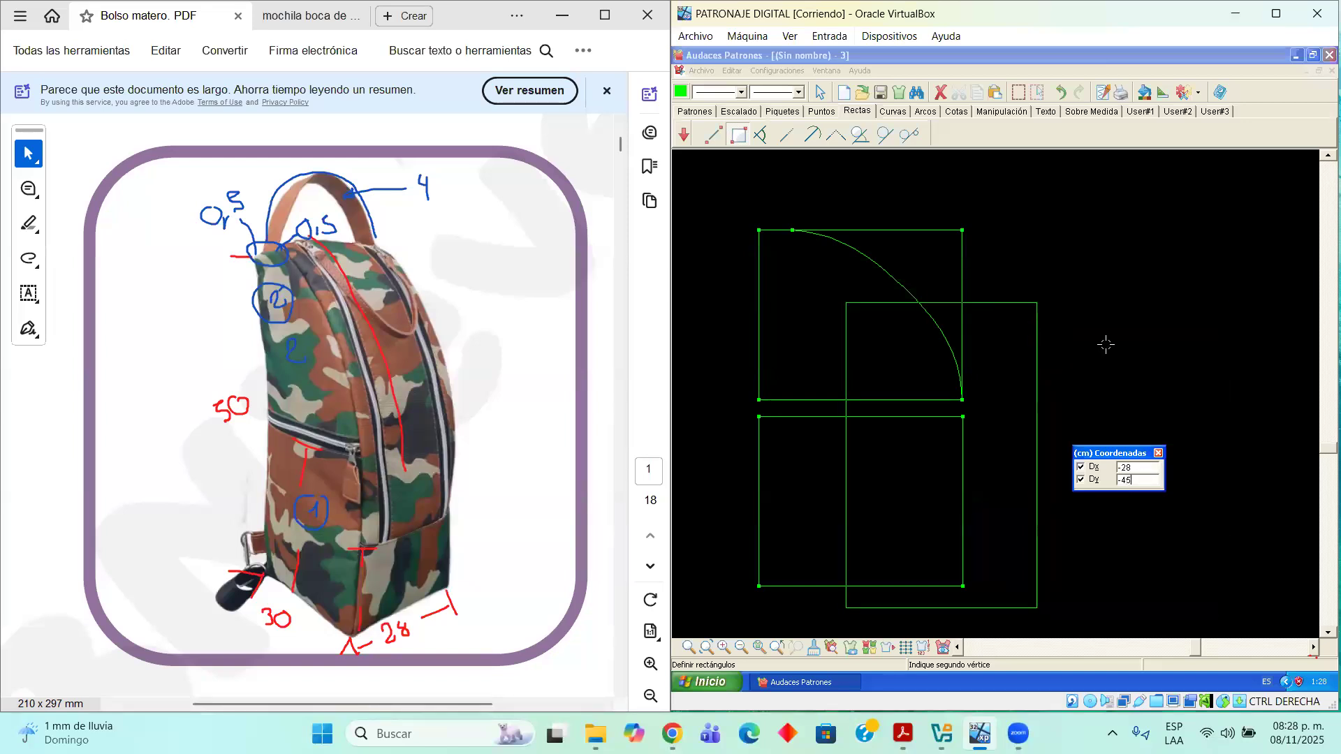
pyautogui.write('.5')
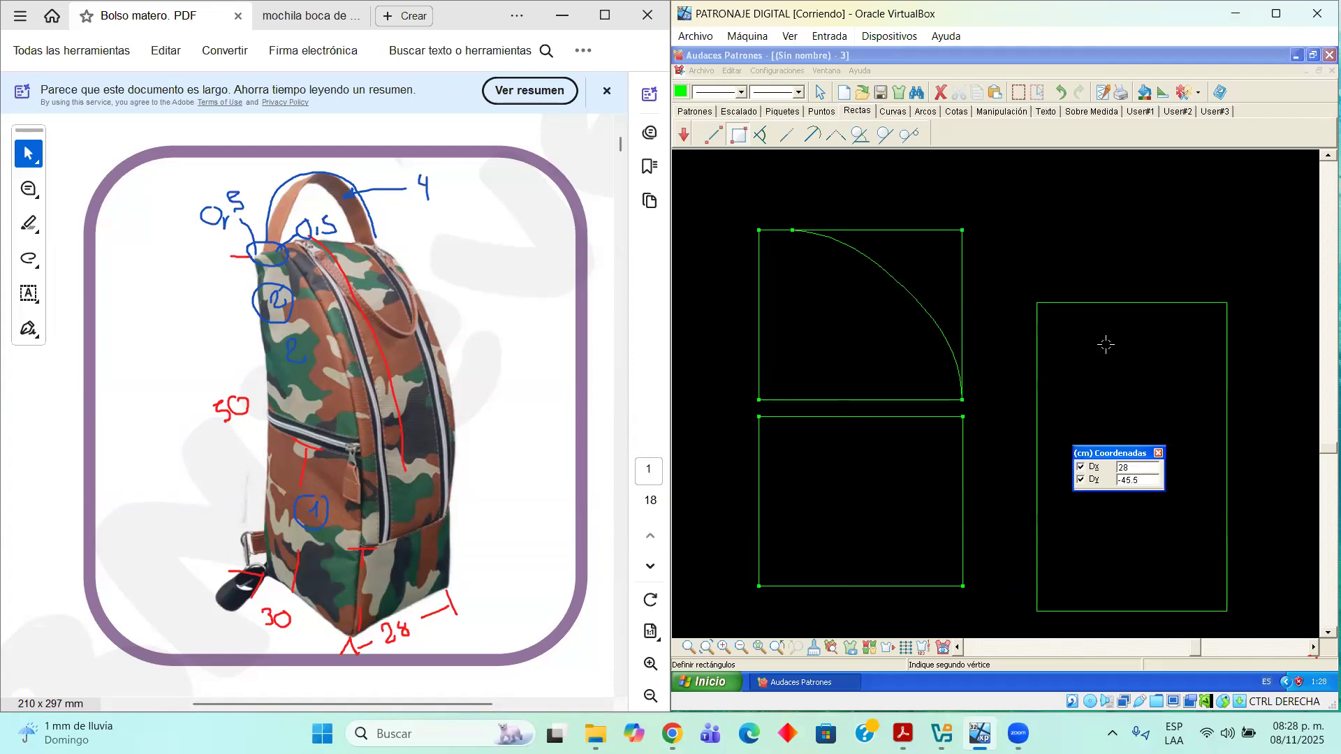
pyautogui.press('Return')
pyautogui.click(820, 92)
pyautogui.click(1072, 303)
pyautogui.moveTo(1008, 254); pyautogui.dragTo(1272, 641)
pyautogui.press('Escape')
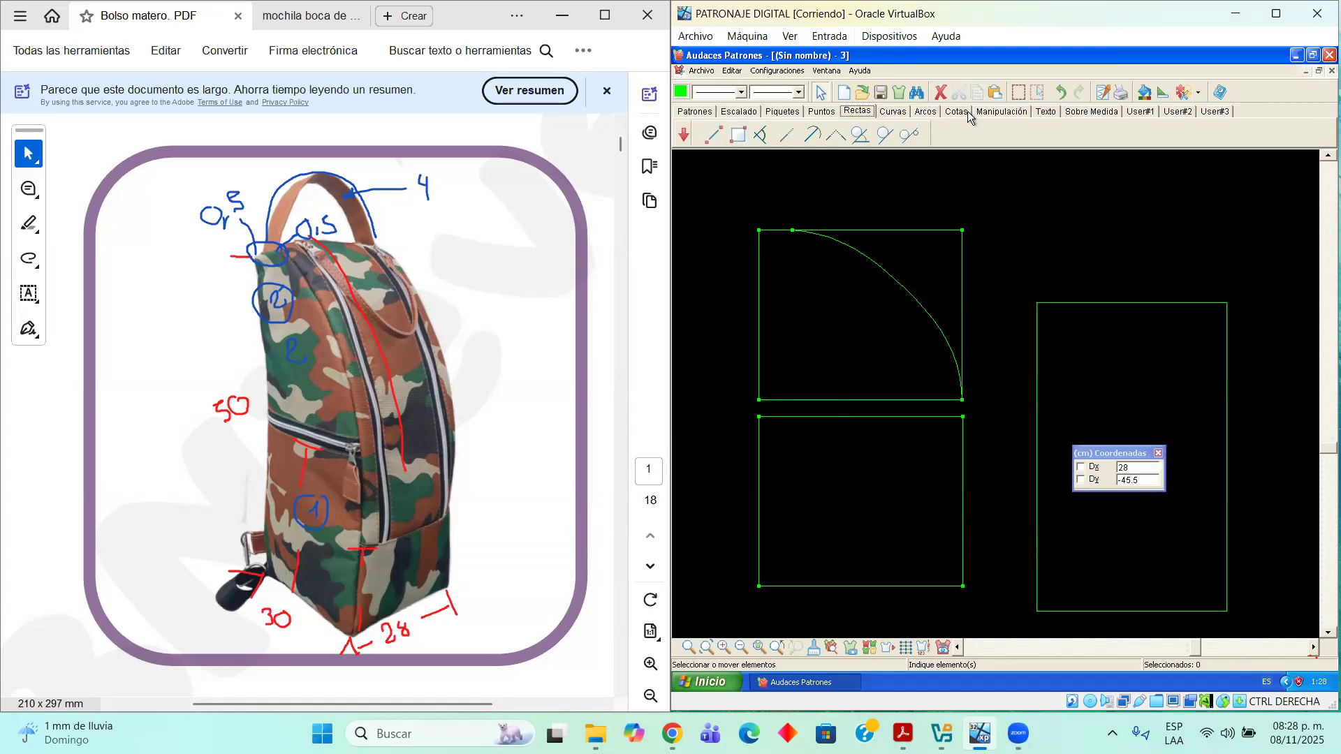
# Label the upper side piece LATERAL SUPERIOR and the lower side piece LATERAL INFERIOR
pyautogui.click(1044, 111)
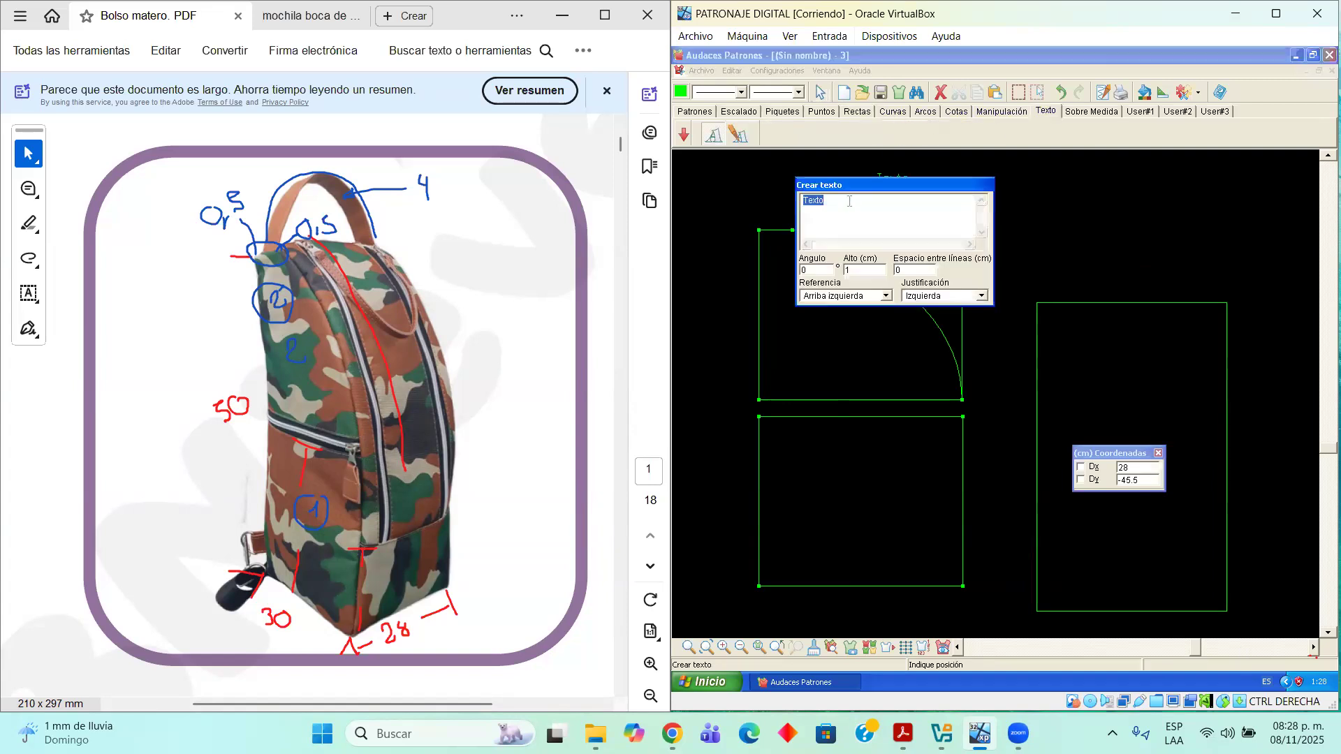
pyautogui.write('LATERAL SUPERIOR')
pyautogui.click(795, 350)
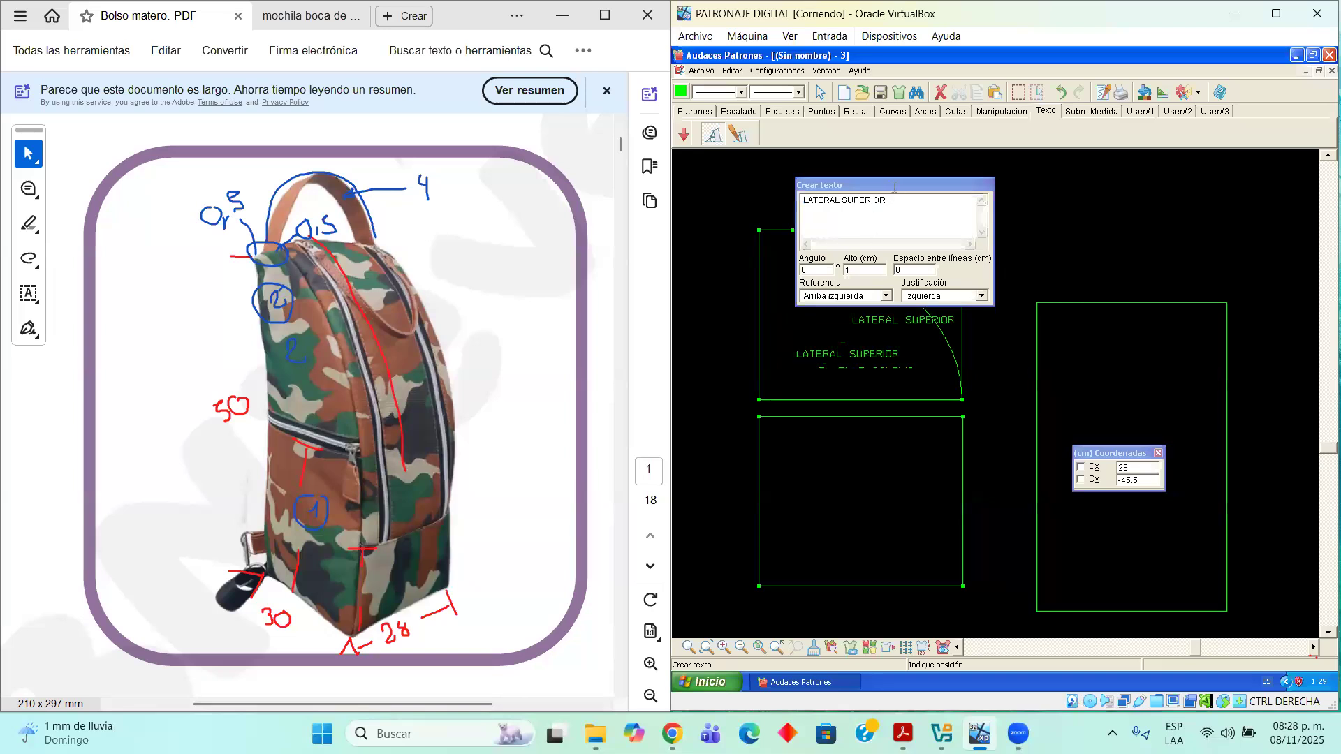
pyautogui.doubleClick(858, 203)
pyautogui.write('IN')
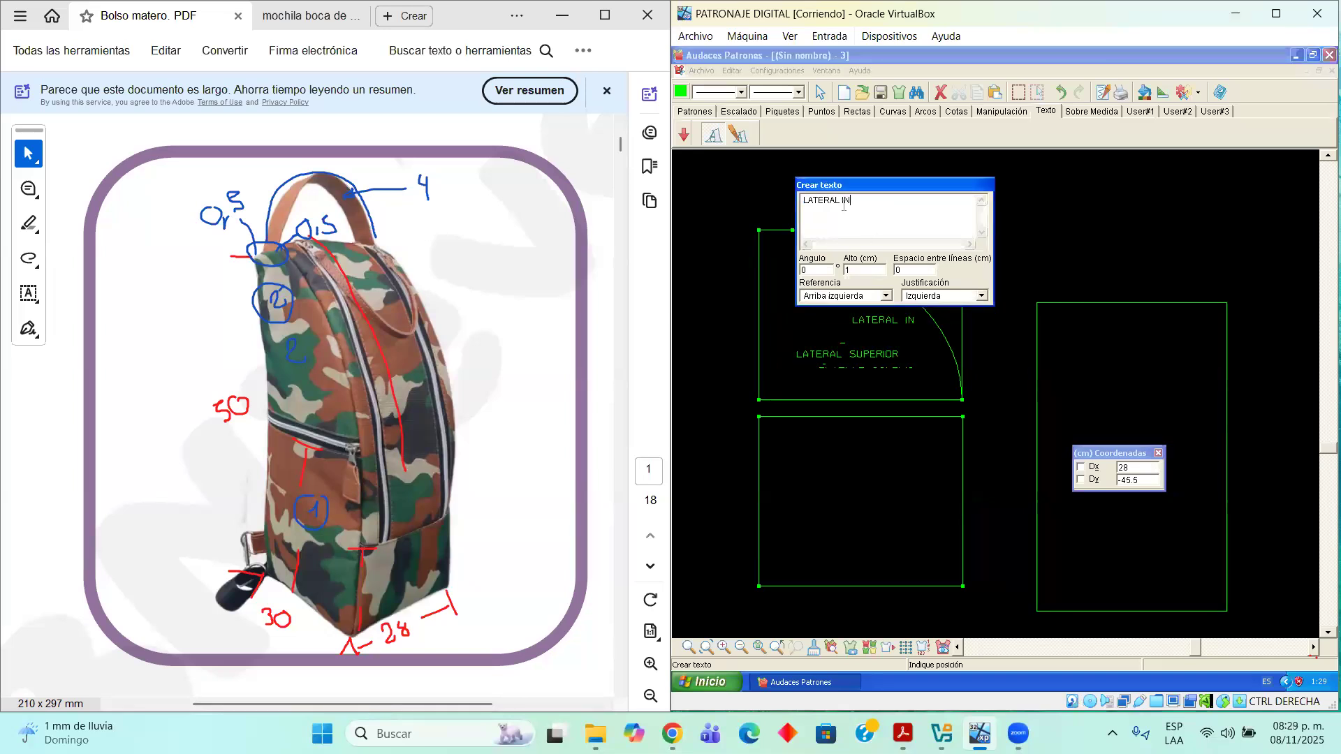
pyautogui.write('FERIOR')
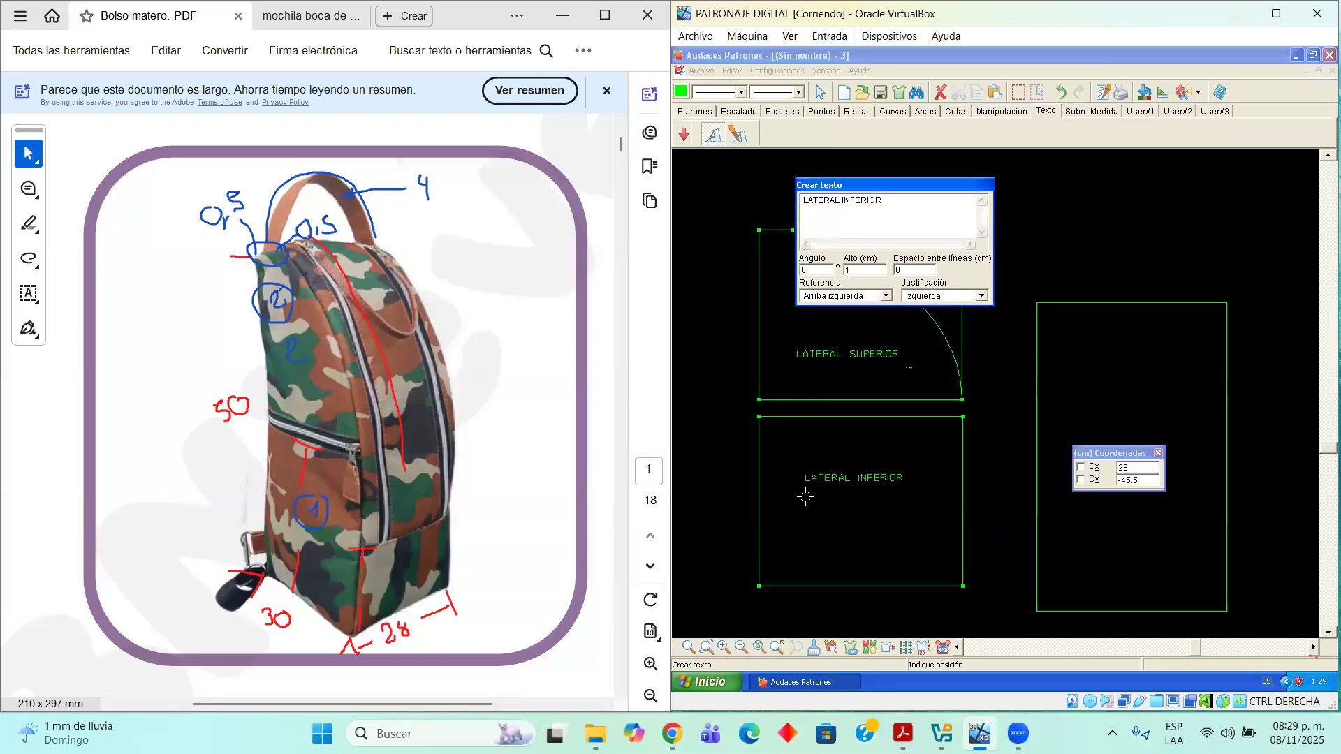
pyautogui.click(802, 512)
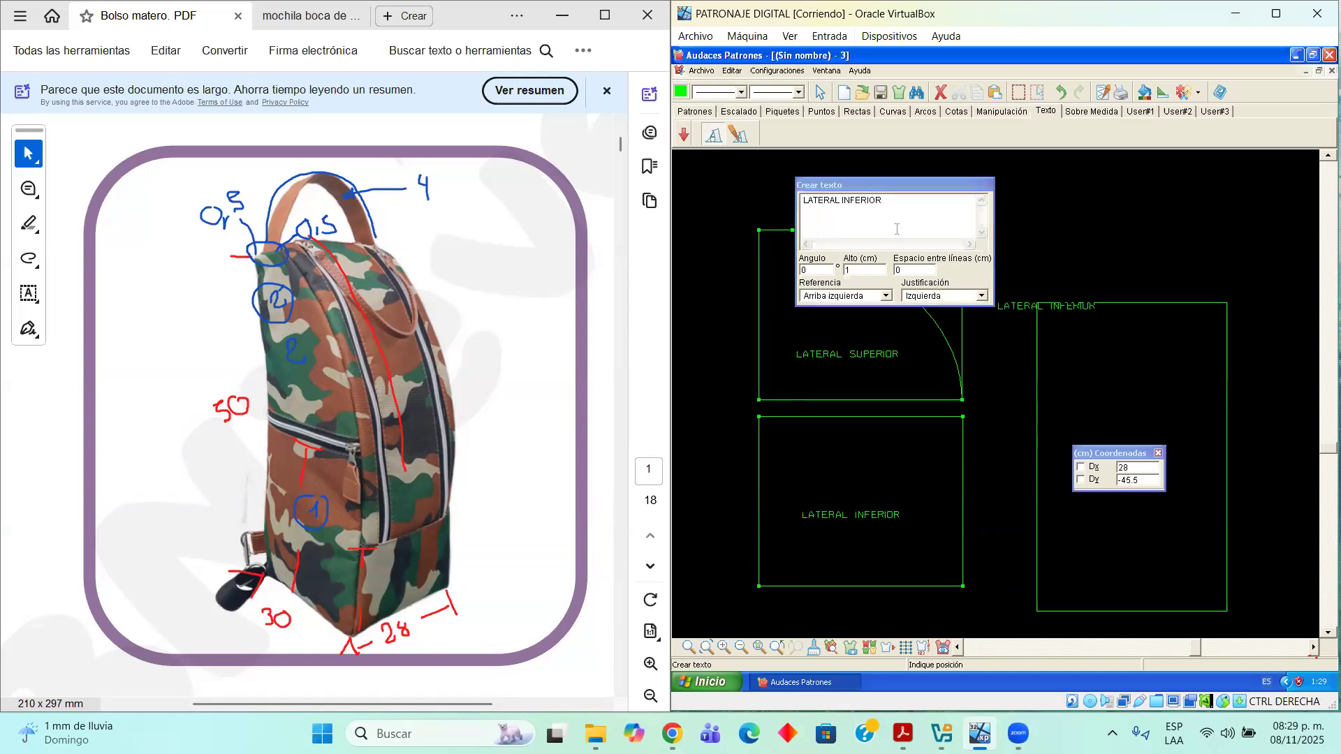
# Label the 28 by 45.5 cm rectangle with the text BASE DE MOCHILA in its lower part
pyautogui.moveTo(885, 202); pyautogui.dragTo(702, 203)
pyautogui.write('BASE')
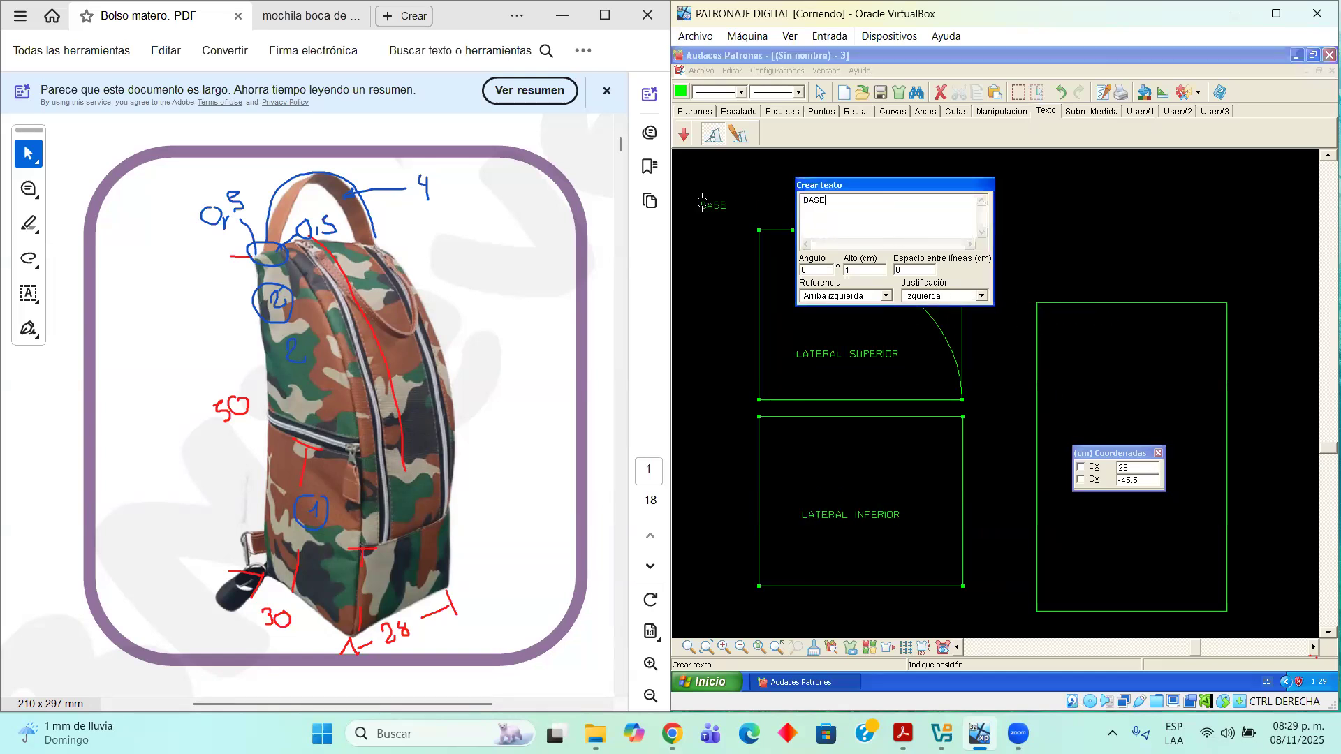
pyautogui.write(' DE MOCHILA')
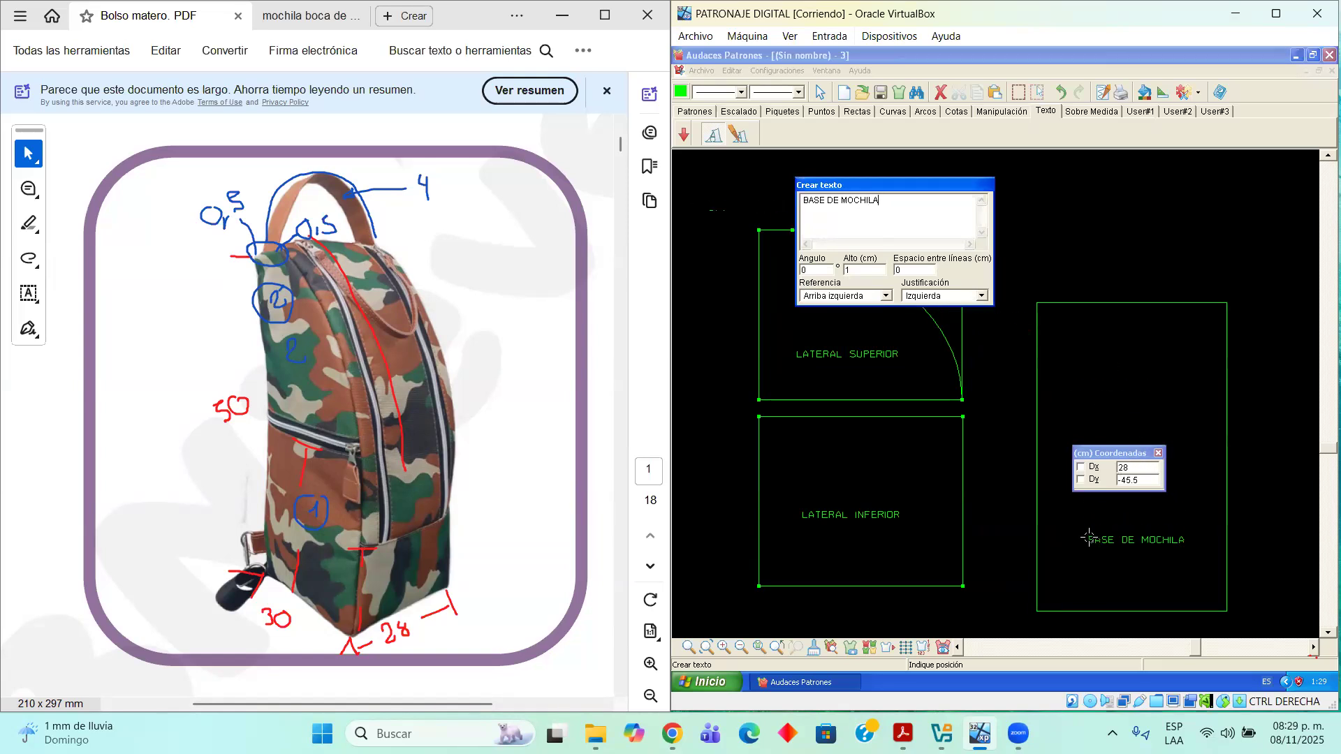
pyautogui.click(1083, 537)
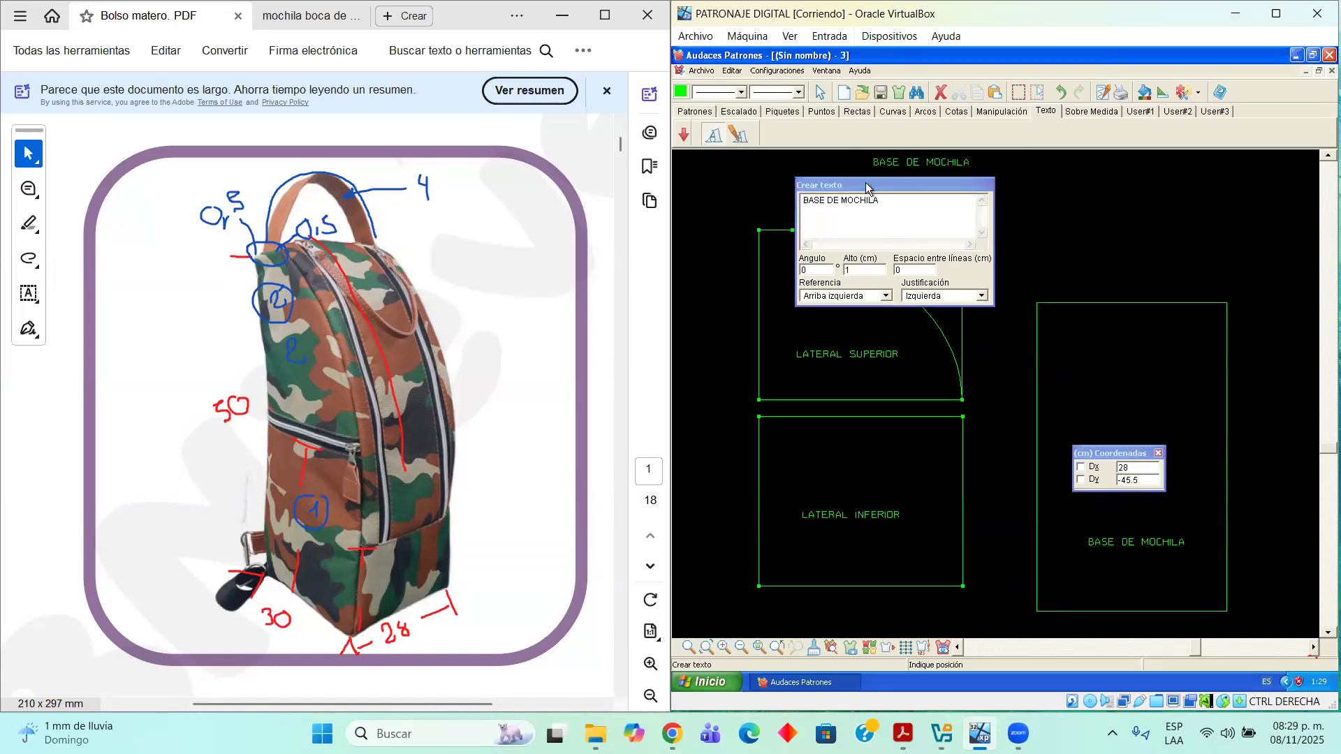
pyautogui.moveTo(866, 187); pyautogui.dragTo(803, 168)
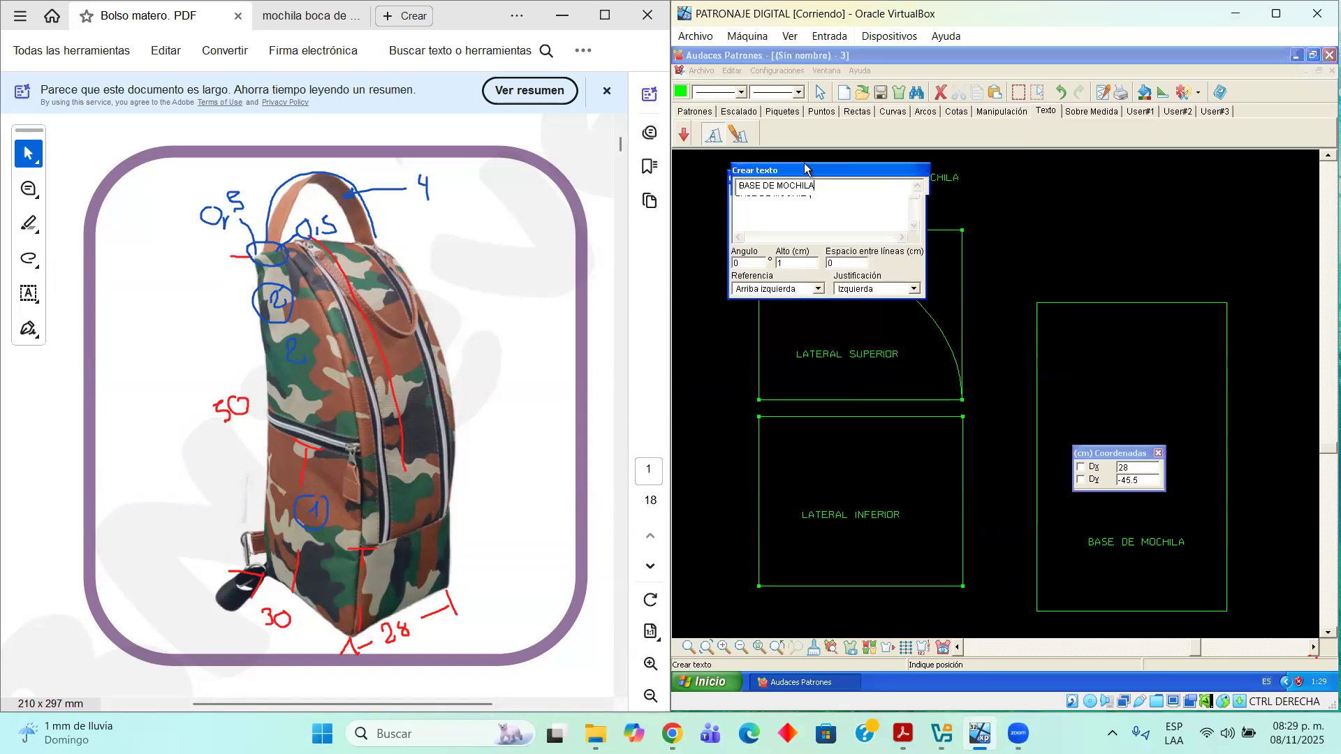
pyautogui.click(821, 93)
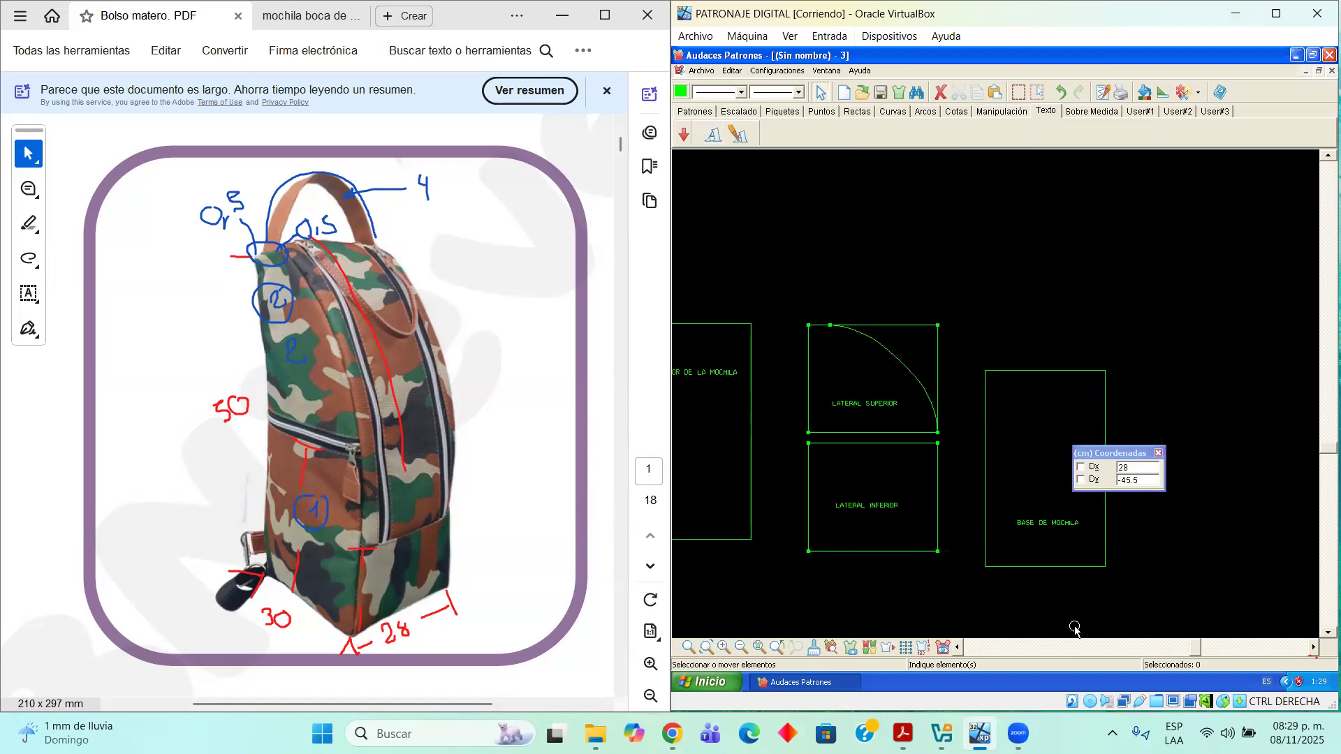
# Move the base piece and both side pieces farther right to widen their spacing, and shift the coordinates window clear of the base piece
pyautogui.click(958, 647)
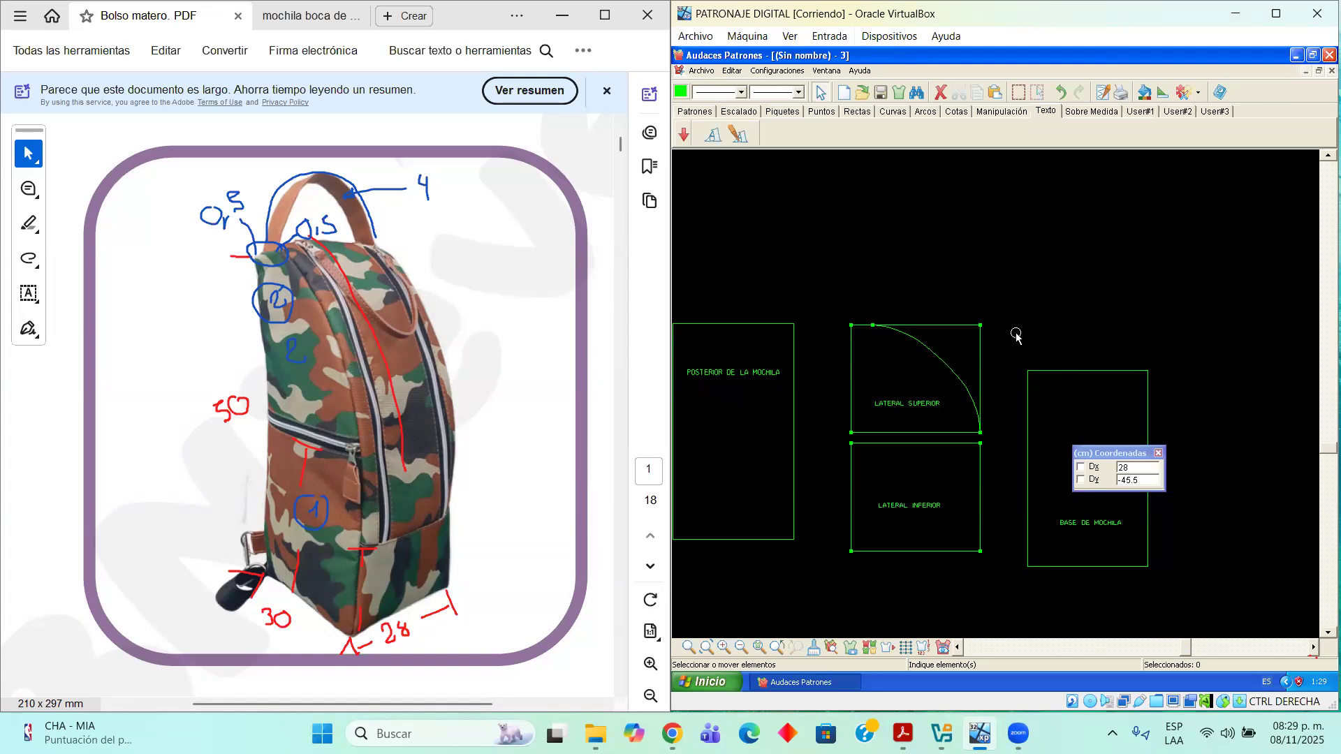
pyautogui.moveTo(1010, 330); pyautogui.dragTo(1182, 587)
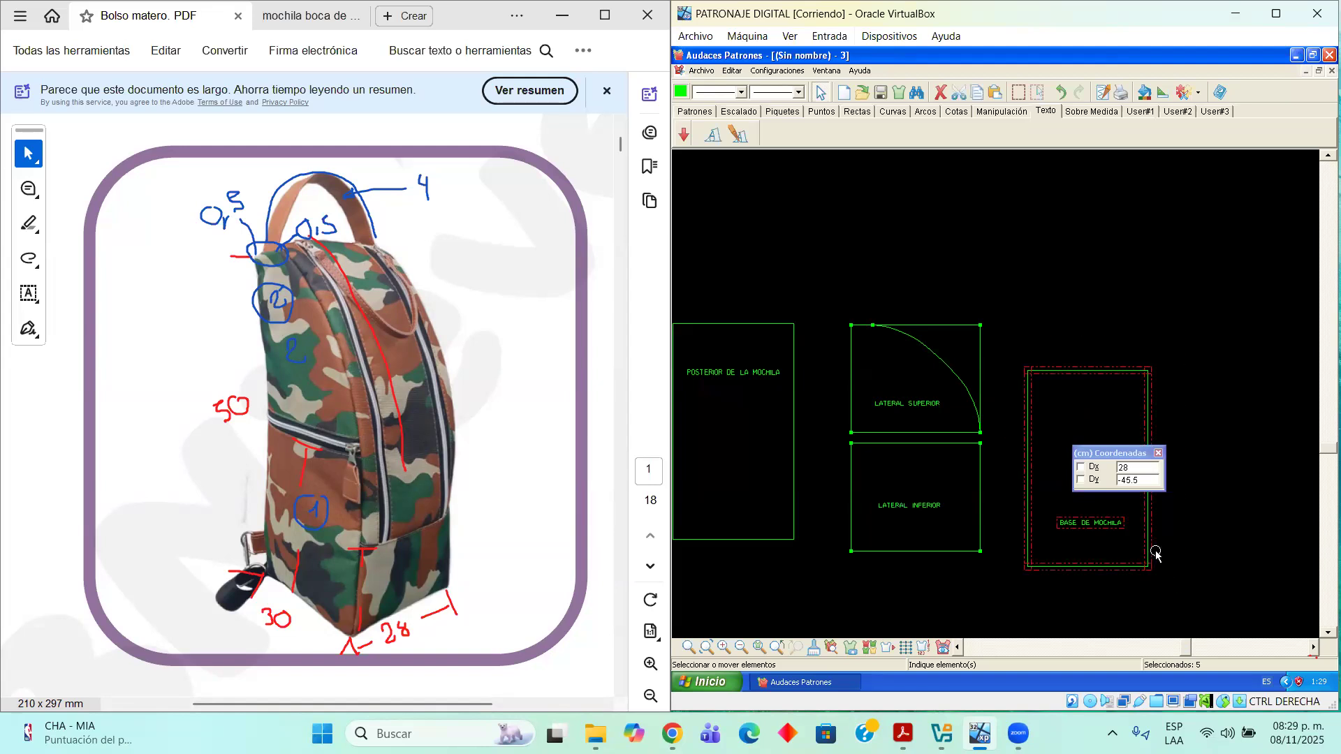
pyautogui.moveTo(1148, 544); pyautogui.dragTo(1227, 504)
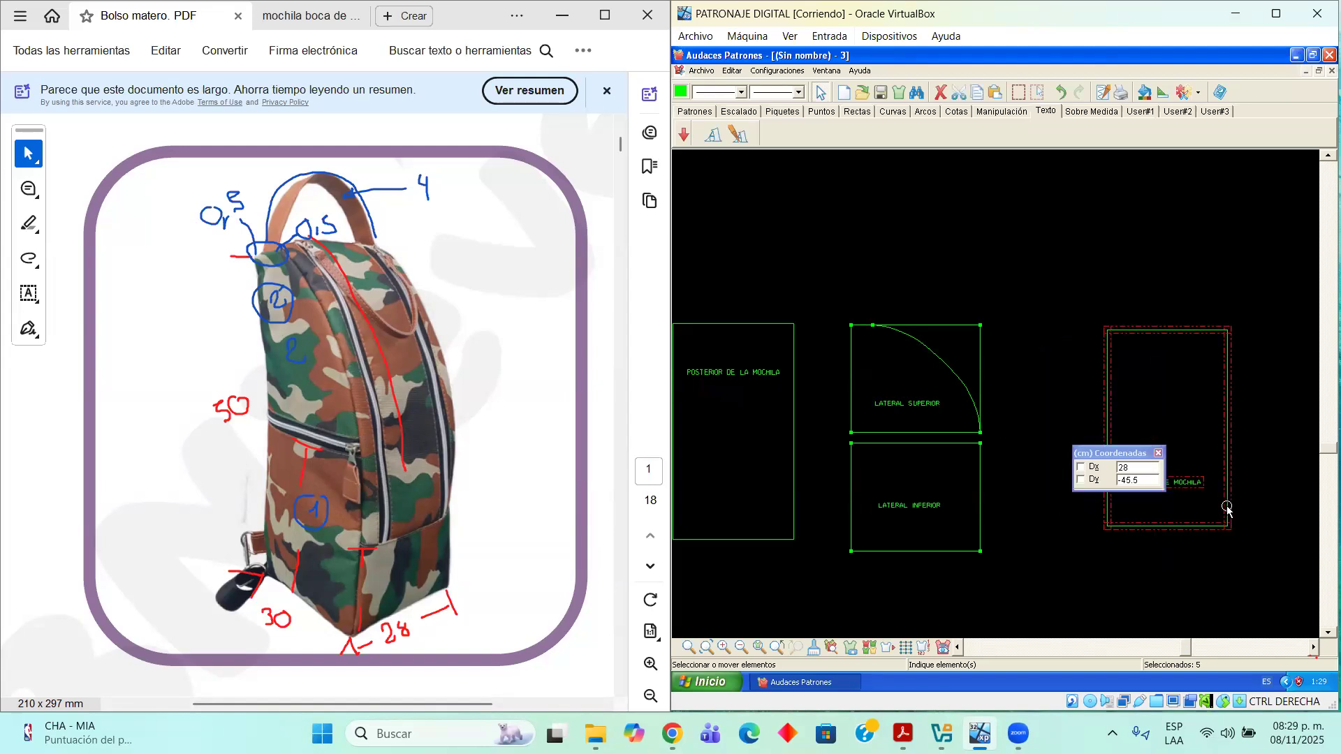
pyautogui.moveTo(835, 309); pyautogui.dragTo(1016, 523)
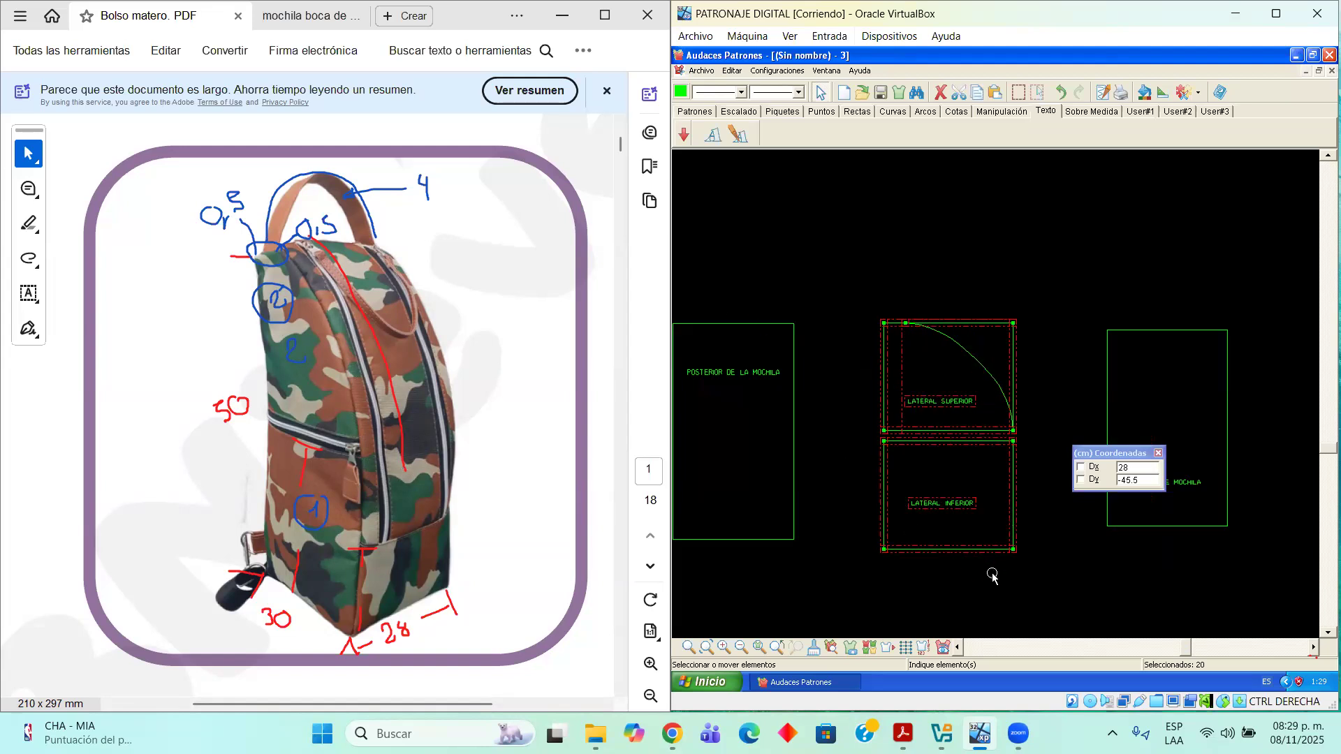
pyautogui.click(1122, 325)
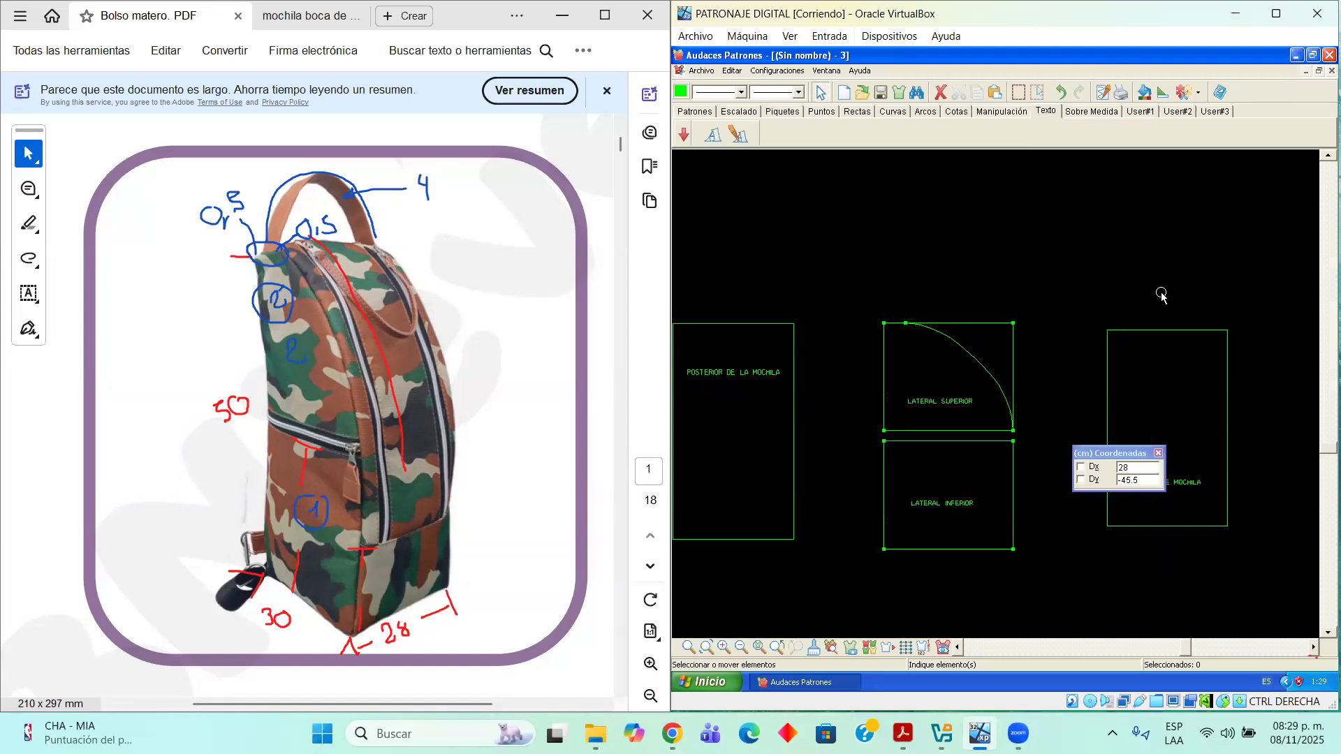
pyautogui.moveTo(1113, 453); pyautogui.dragTo(1116, 189)
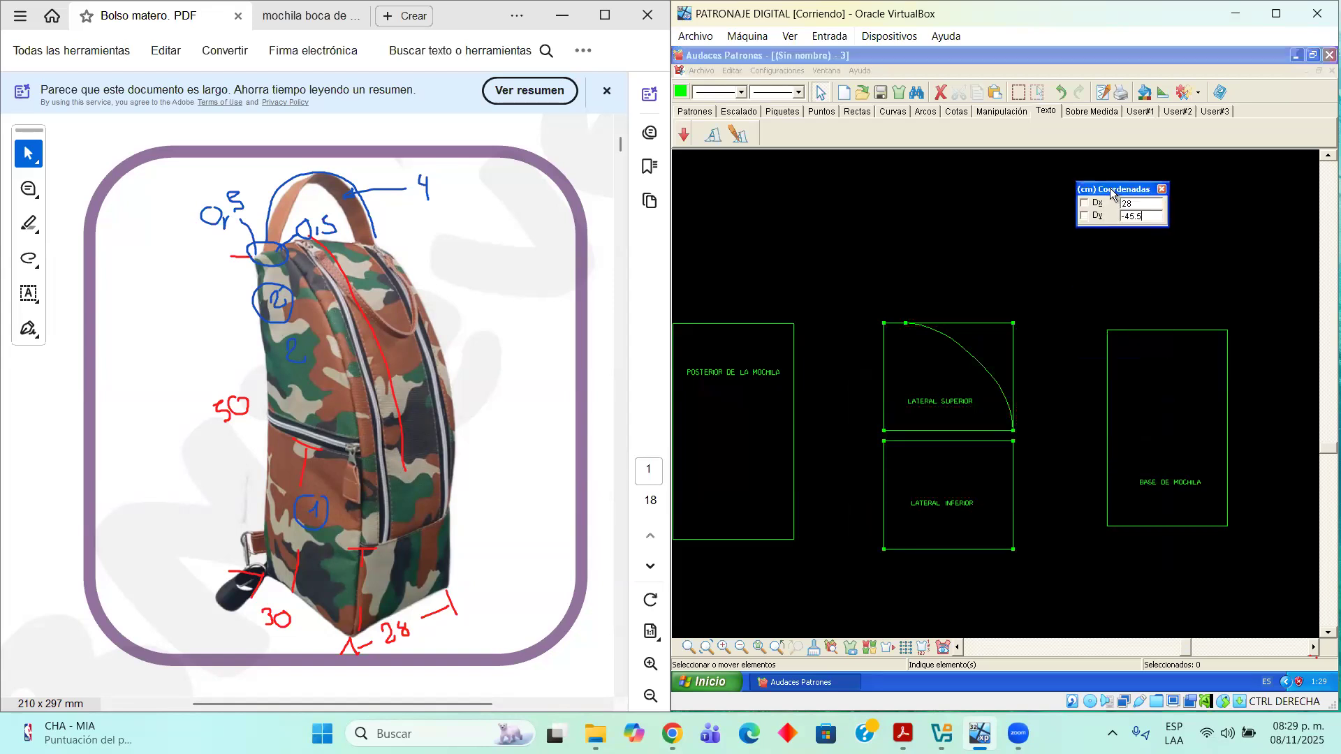
# Add a perimeter dimension to the curve of the upper side piece, with its label outside the upper-right corner
pyautogui.click(956, 112)
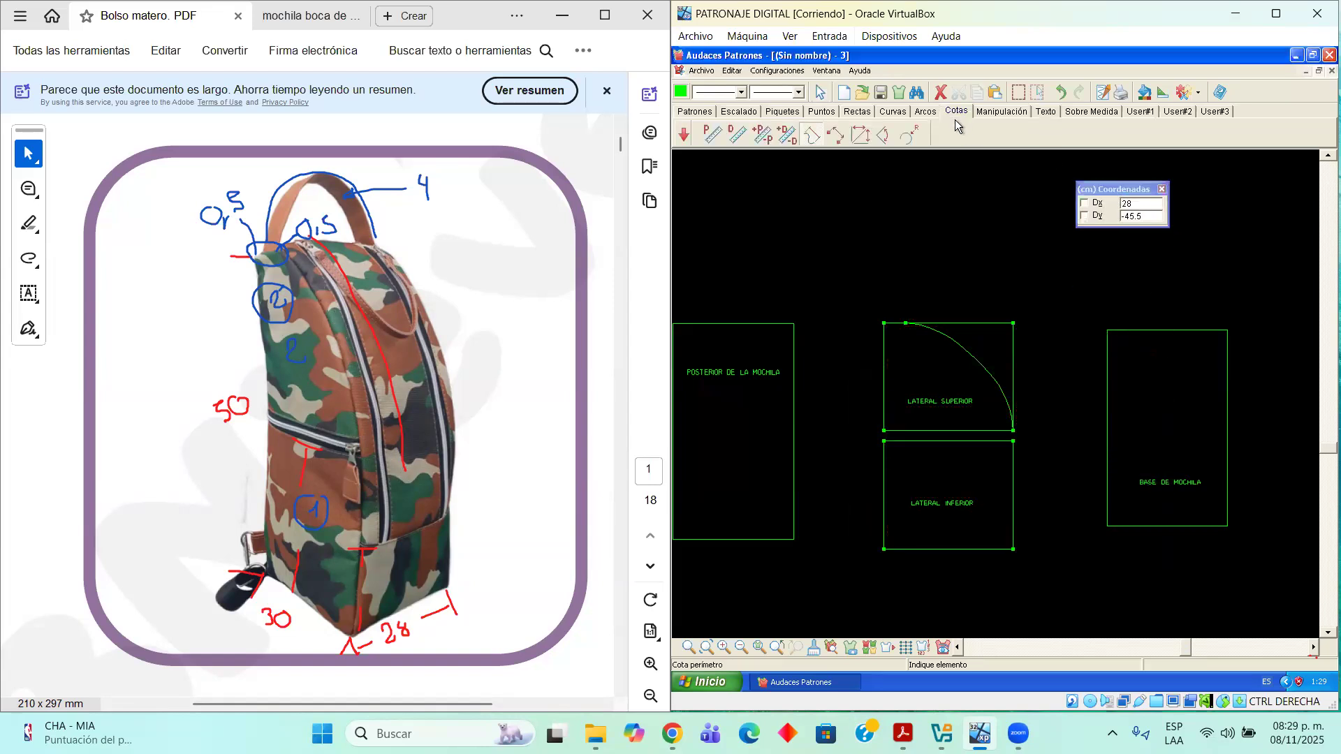
pyautogui.click(960, 345)
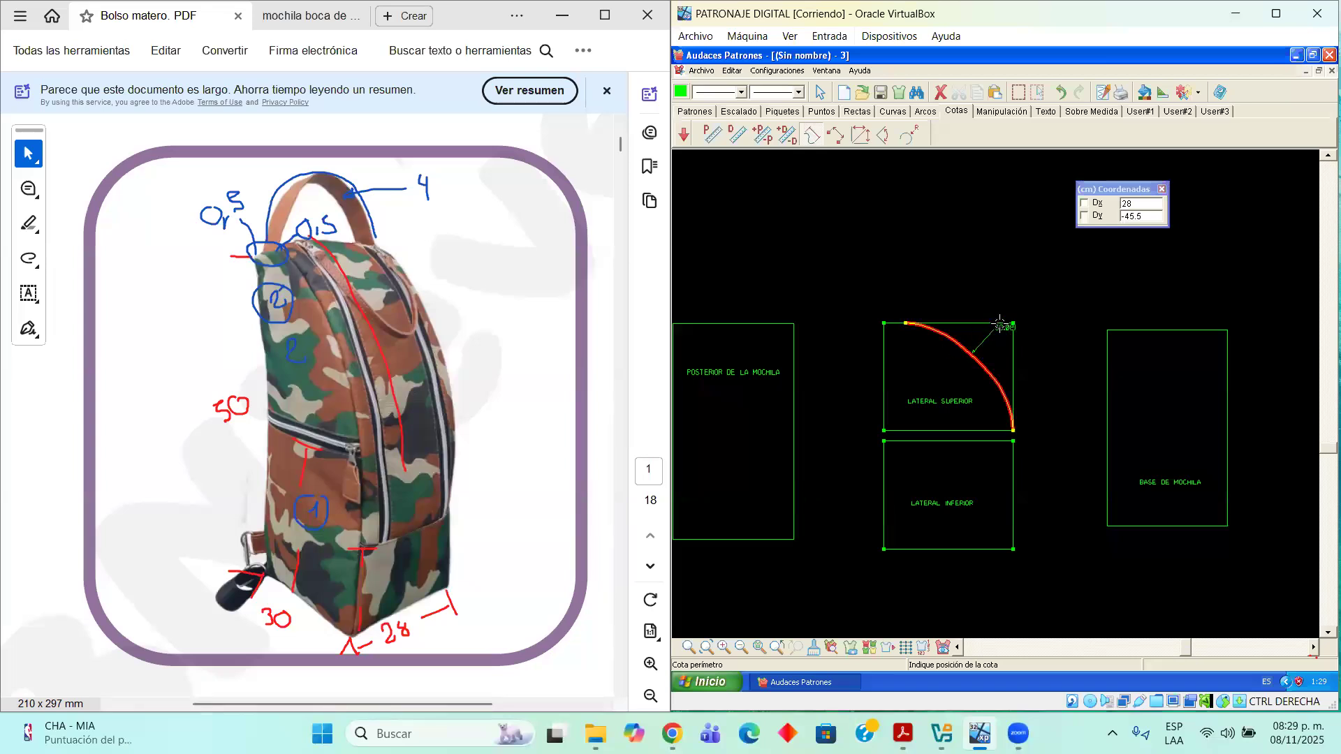
pyautogui.click(1023, 312)
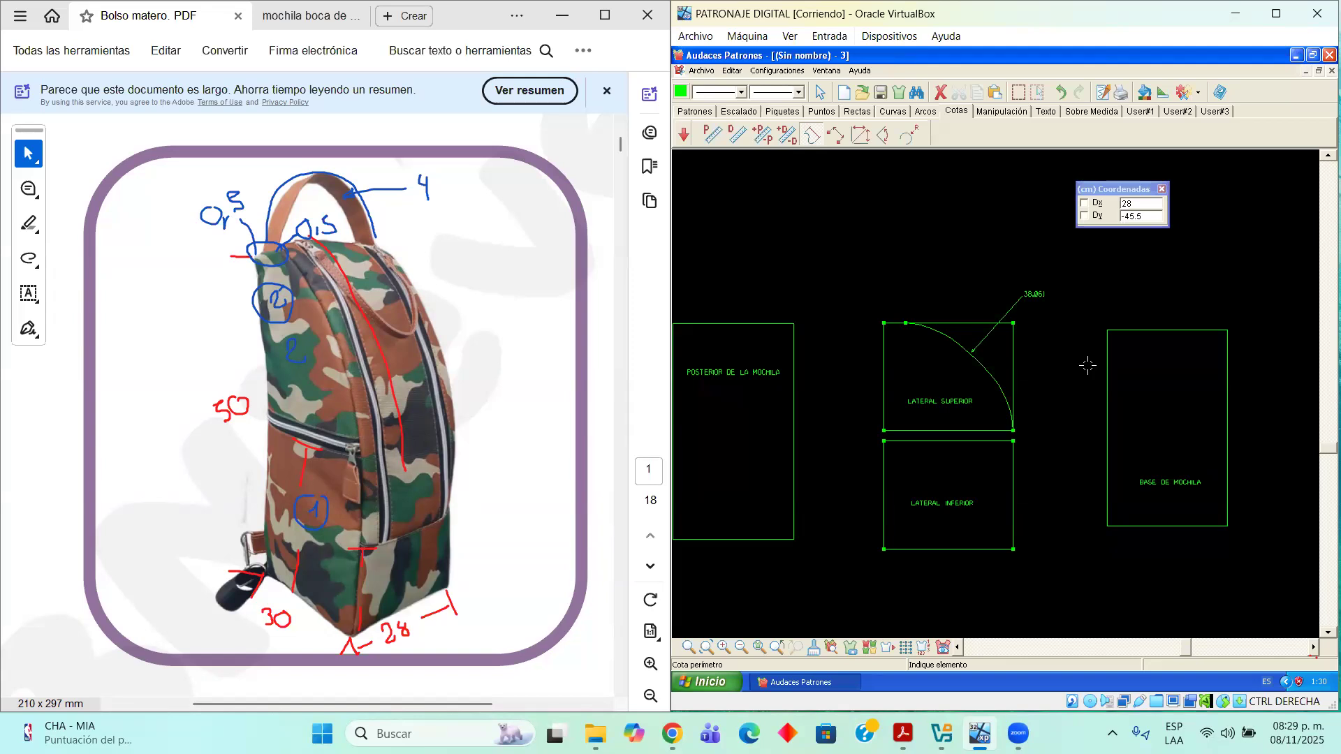
# Dimension the distance from the upper side piece's upper-left corner to the curve's start point, placing the dimension below the top edge
pyautogui.scroll(1, 1049, 349)
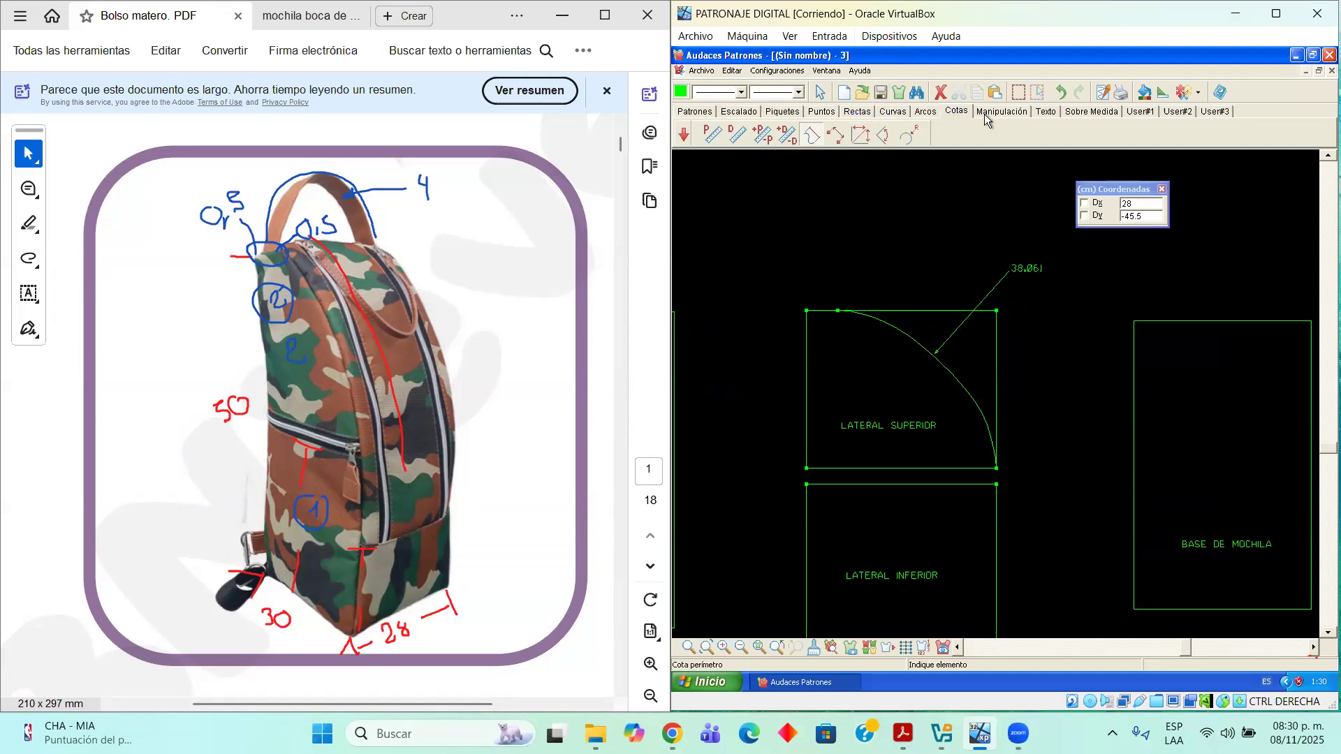
pyautogui.click(837, 139)
pyautogui.scroll(4, 823, 275)
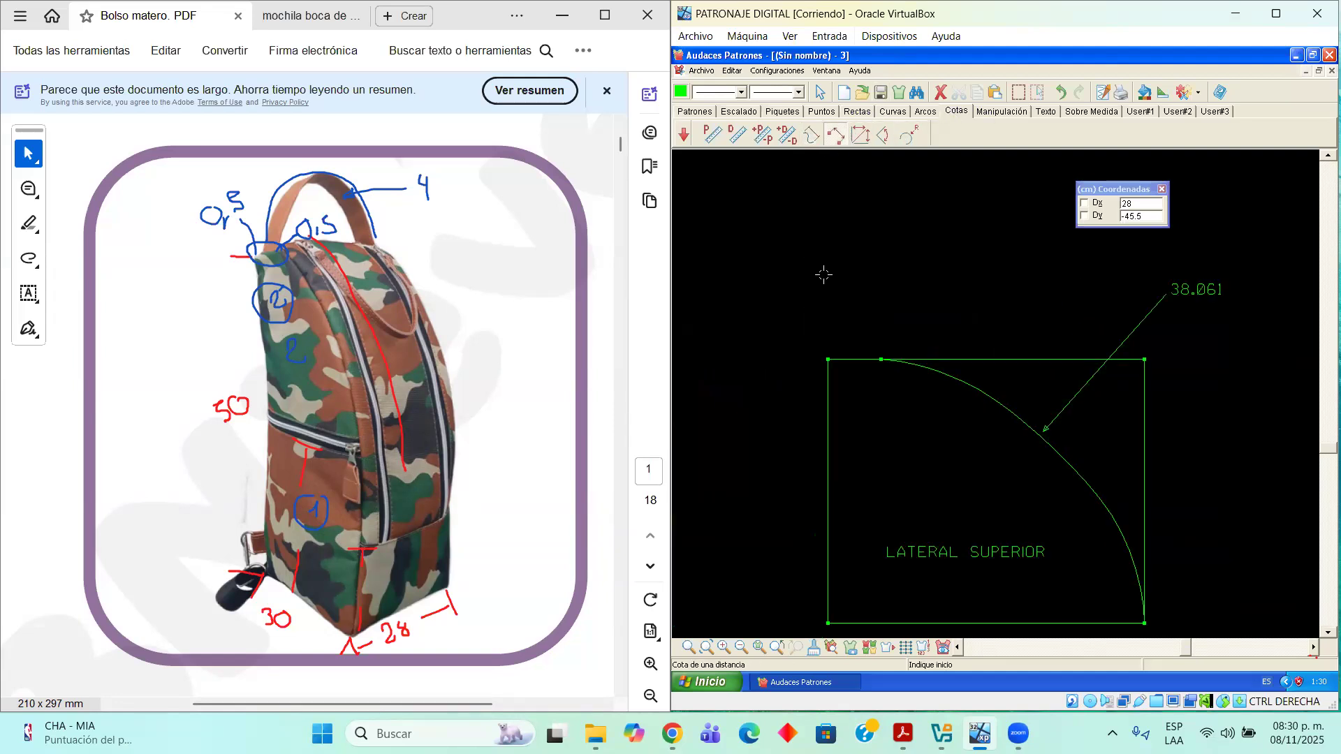
pyautogui.click(860, 521)
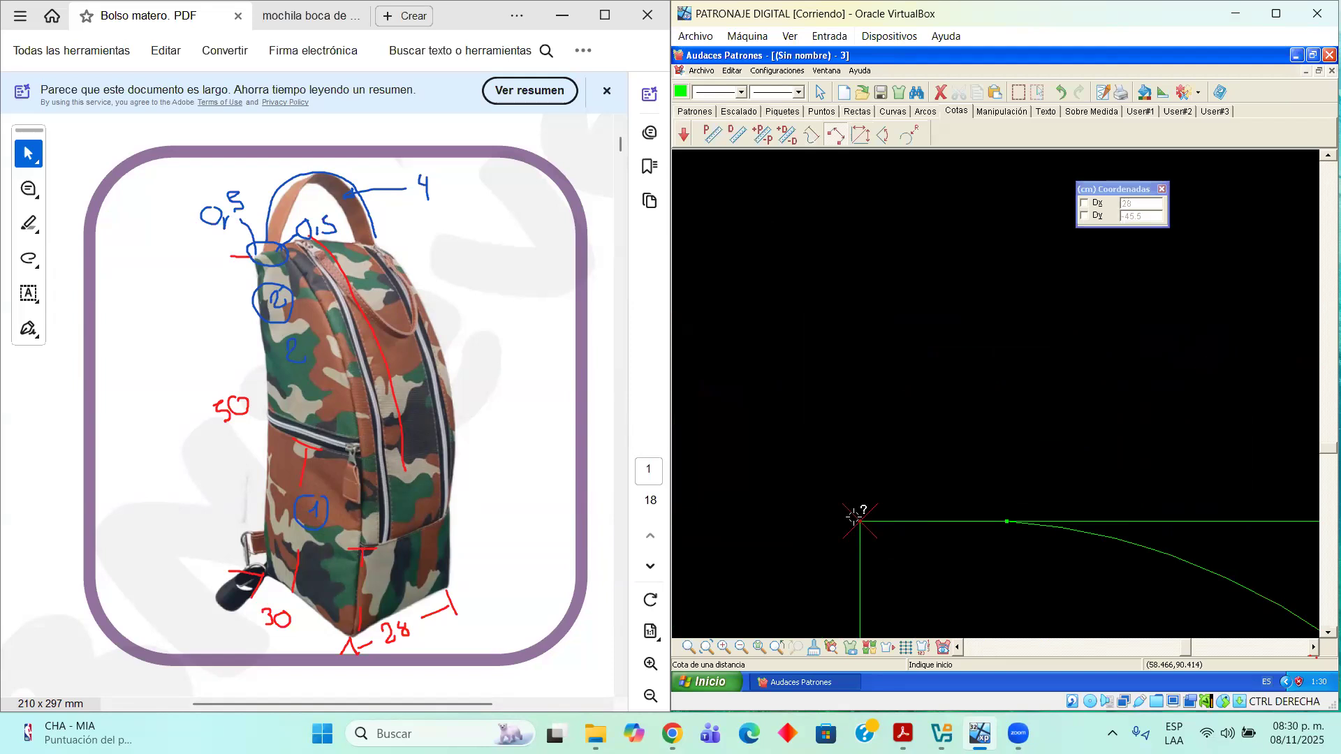
pyautogui.click(1006, 521)
pyautogui.click(1006, 521)
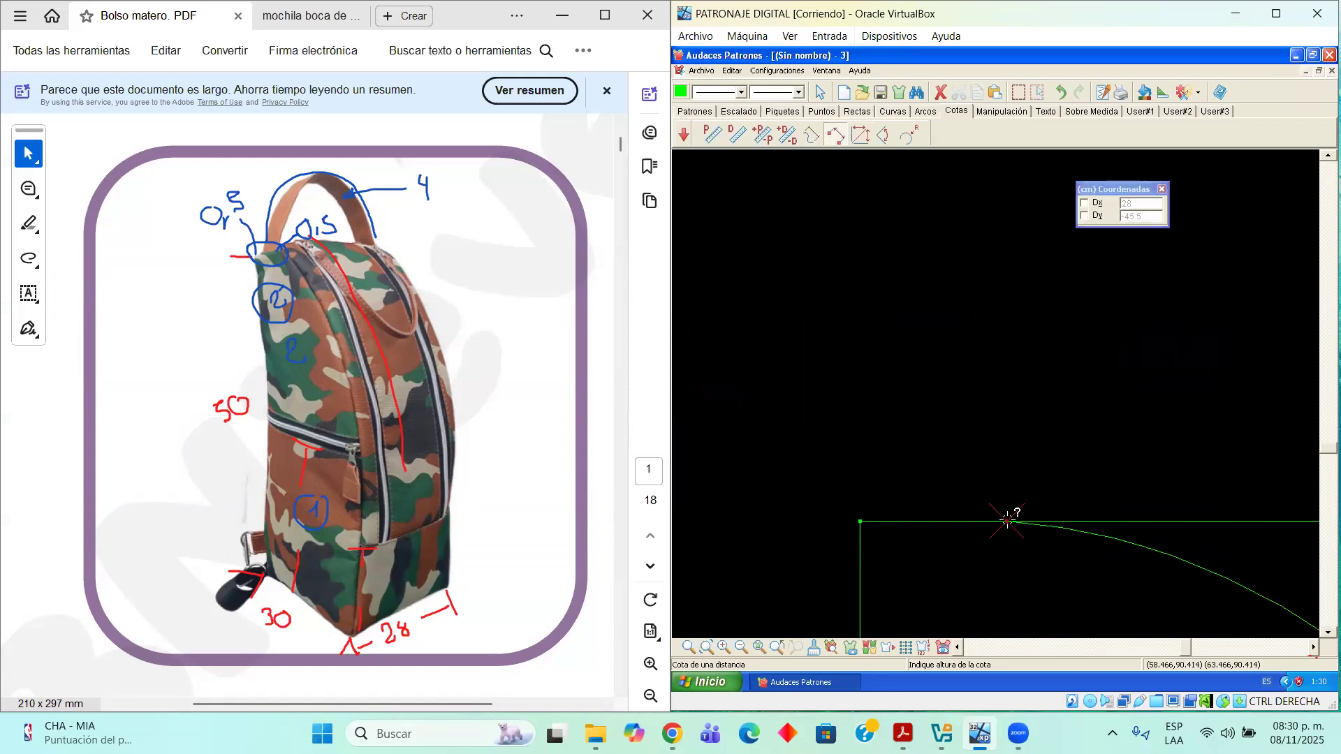
pyautogui.click(1008, 520)
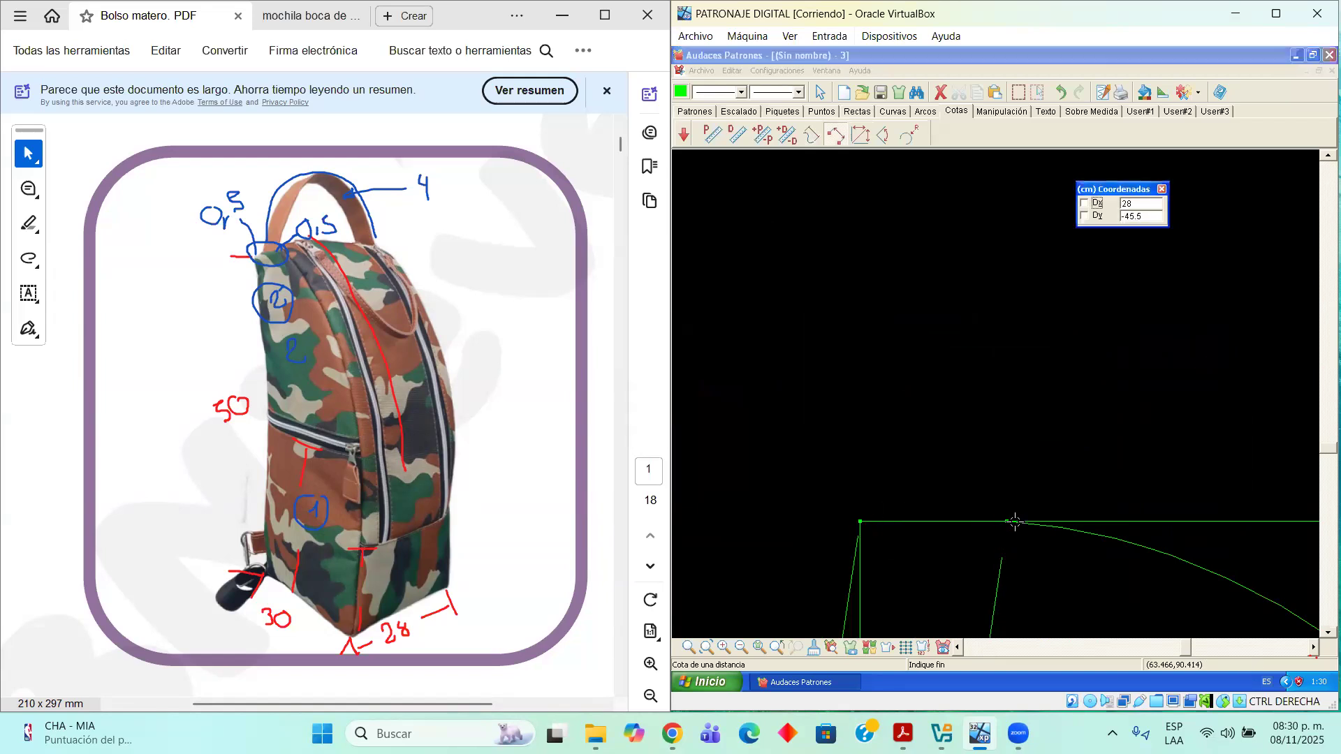
pyautogui.click(1008, 521)
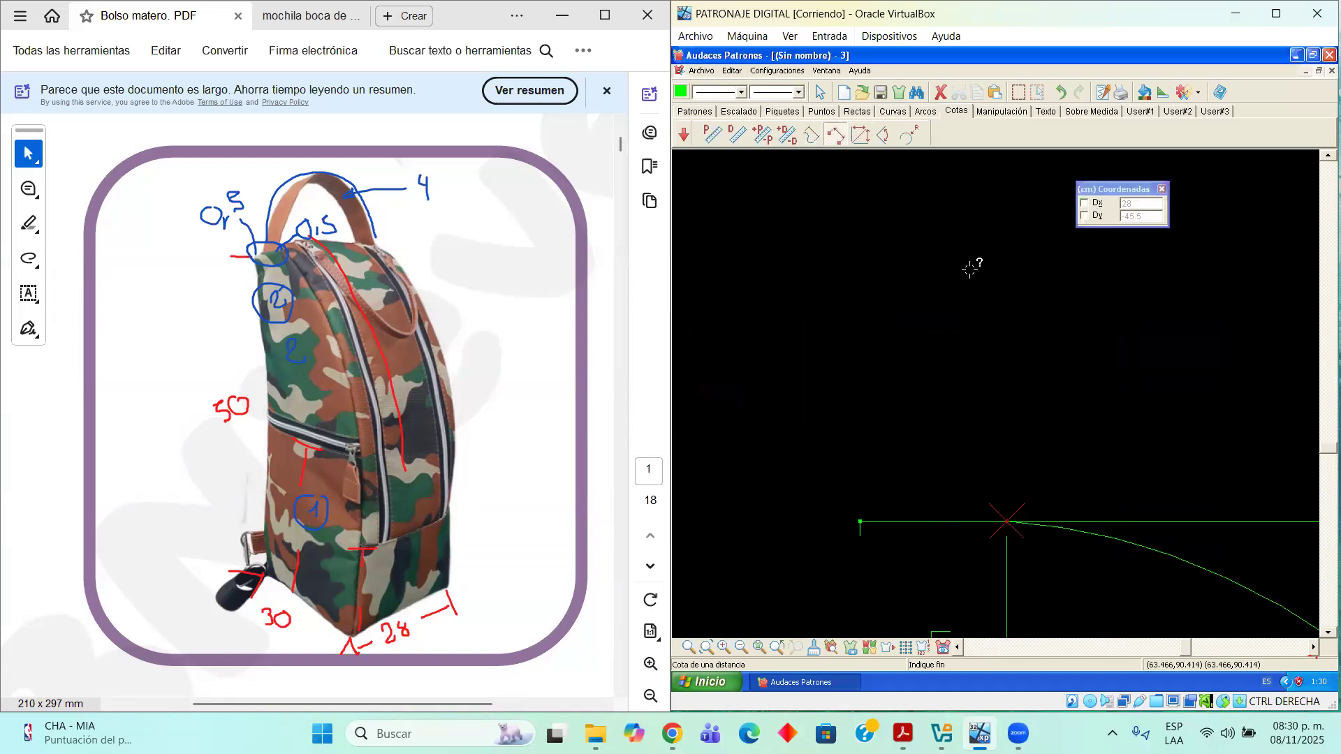
pyautogui.click(968, 478)
pyautogui.click(991, 559)
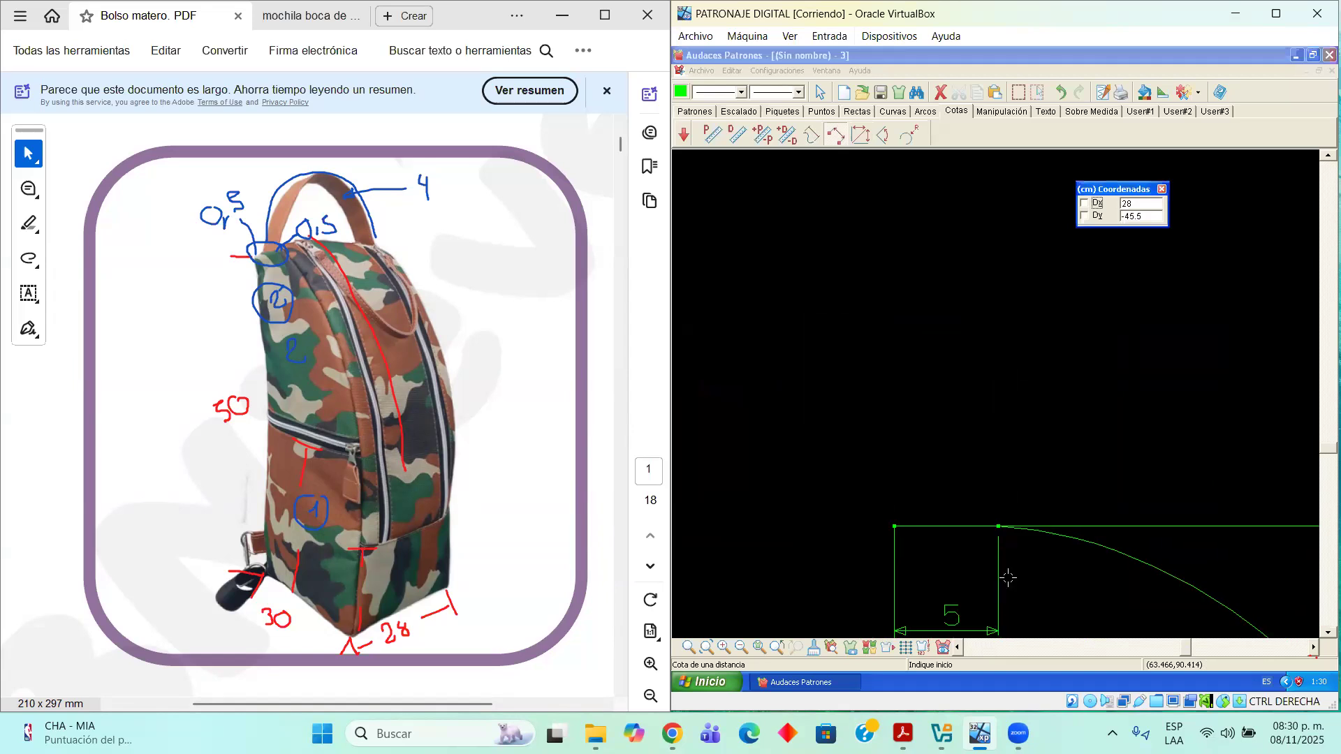
# Add a perimeter dimension to the right edge of the lower side piece, with its label outside that edge
pyautogui.scroll(-3, 1308, 653)
pyautogui.click(1310, 649)
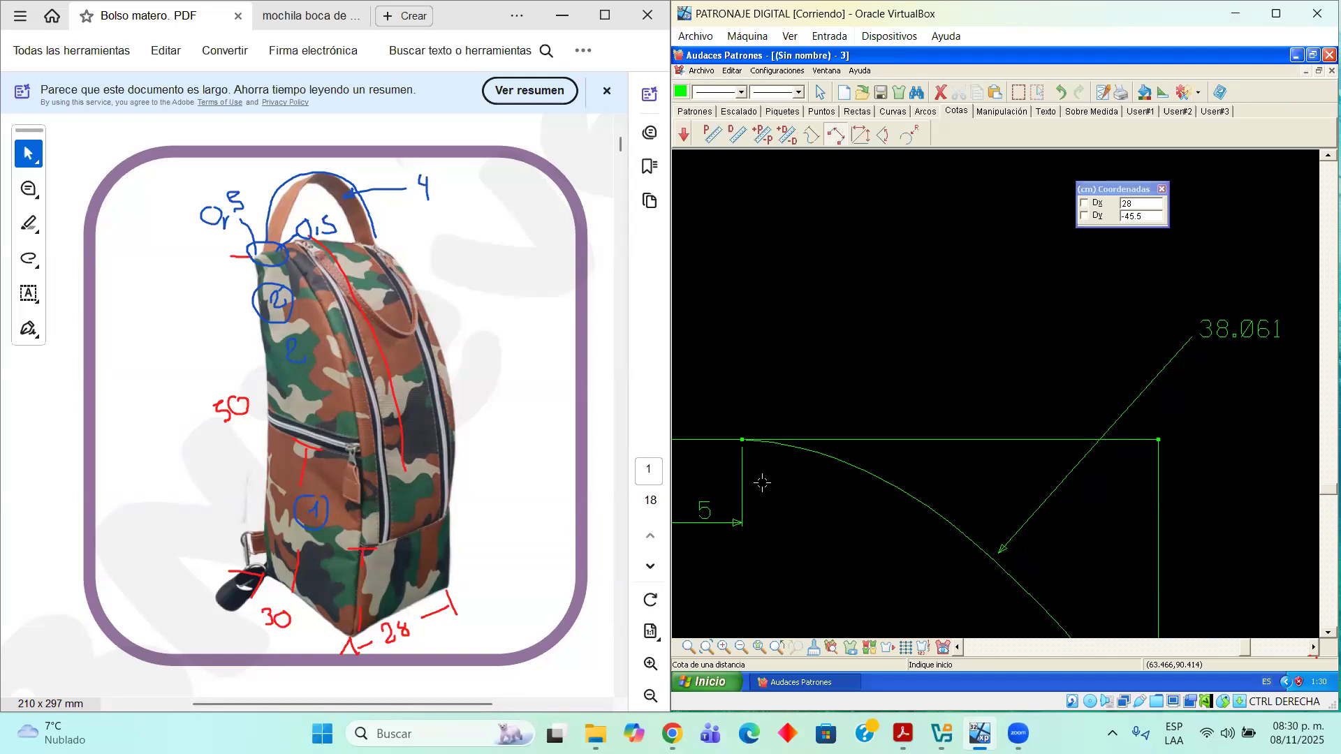
pyautogui.scroll(-2, 1278, 601)
pyautogui.scroll(-3, 1285, 594)
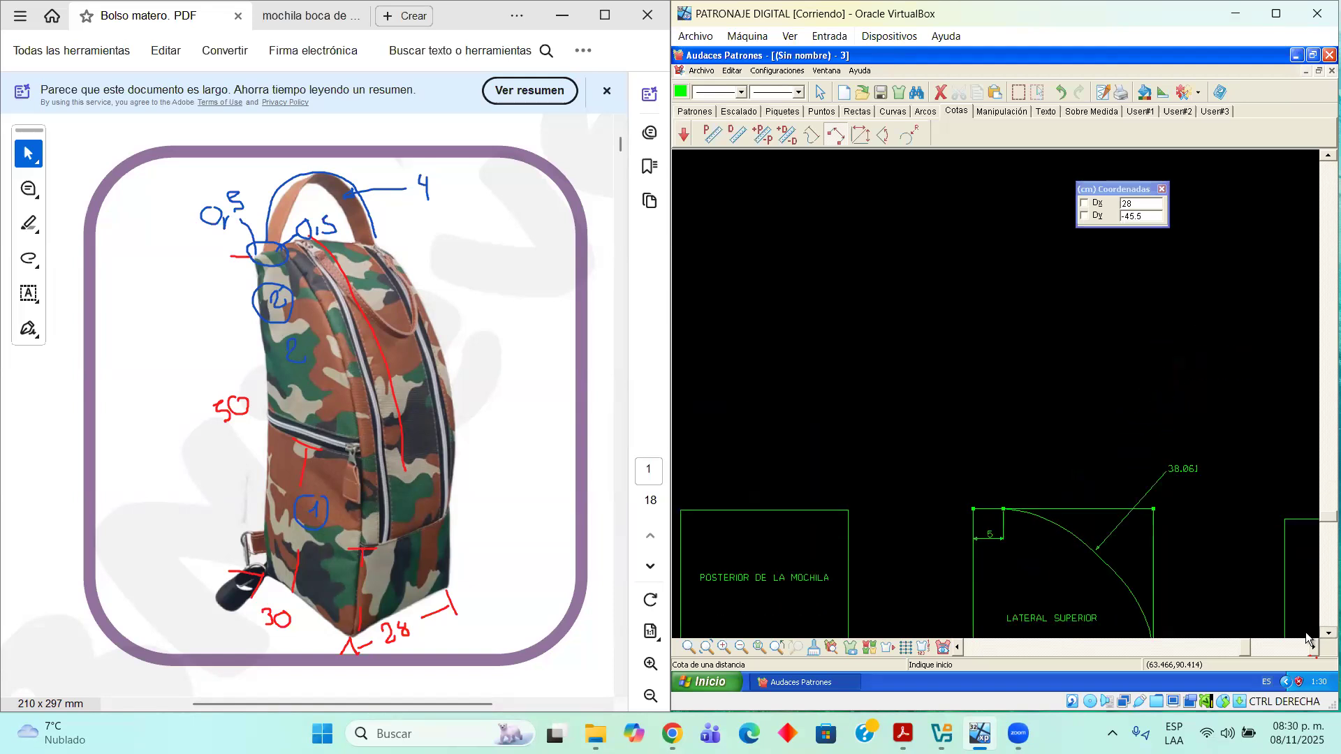
pyautogui.scroll(-1, 1297, 580)
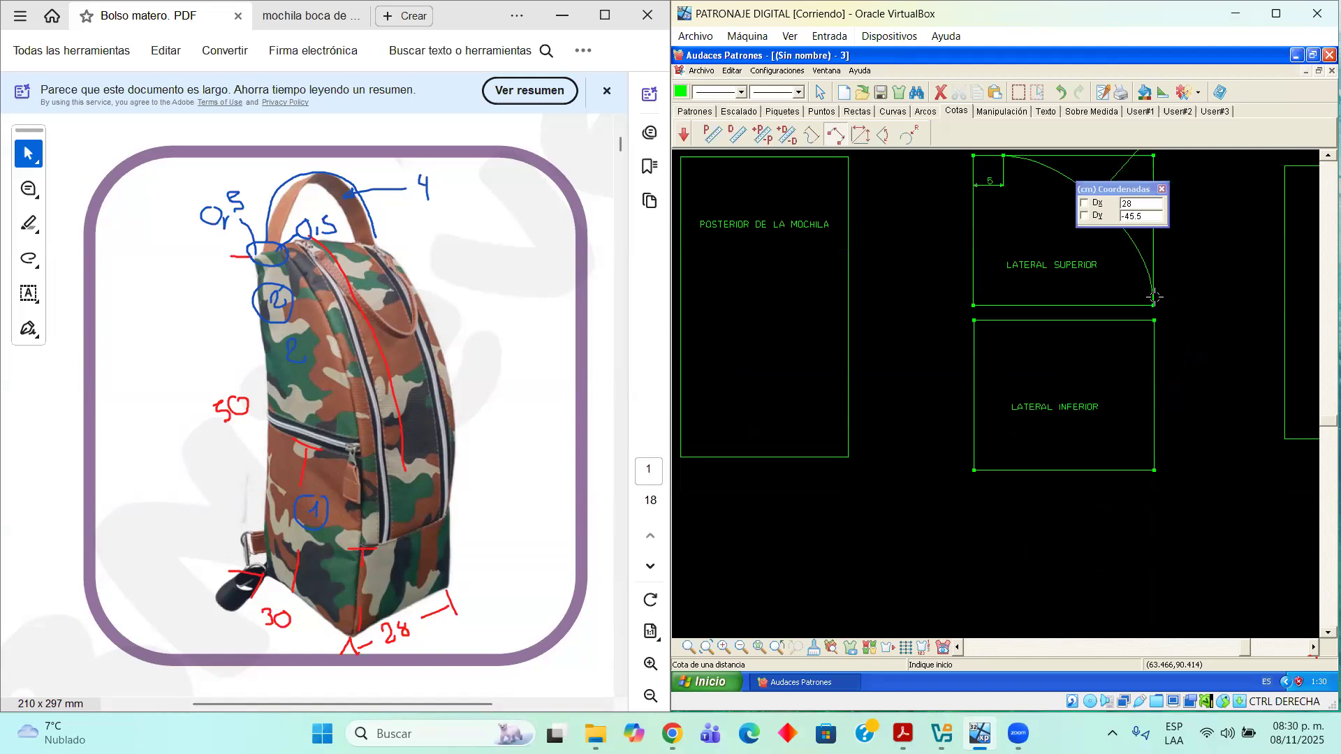
pyautogui.click(811, 134)
pyautogui.click(1155, 384)
pyautogui.click(1193, 392)
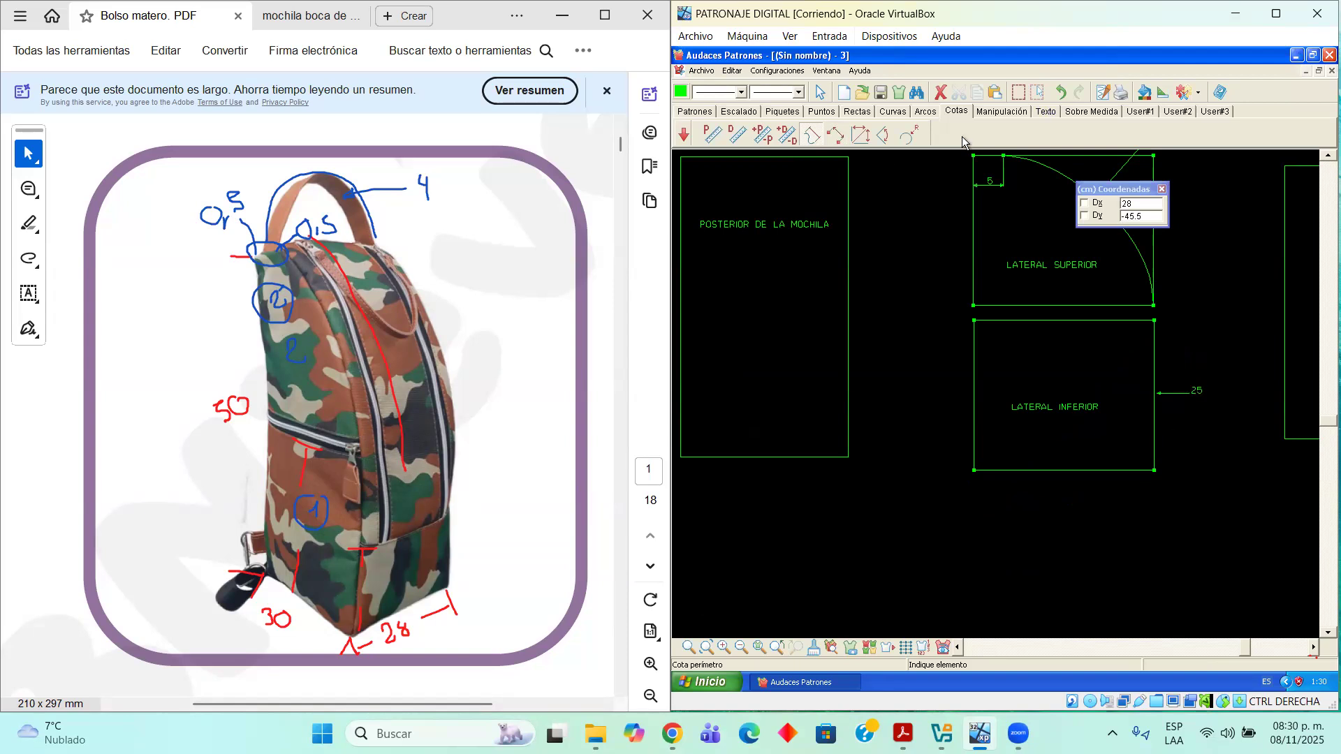
# Place the text TOTAL DE 68 CM in the empty area below the lower side piece
pyautogui.click(1044, 111)
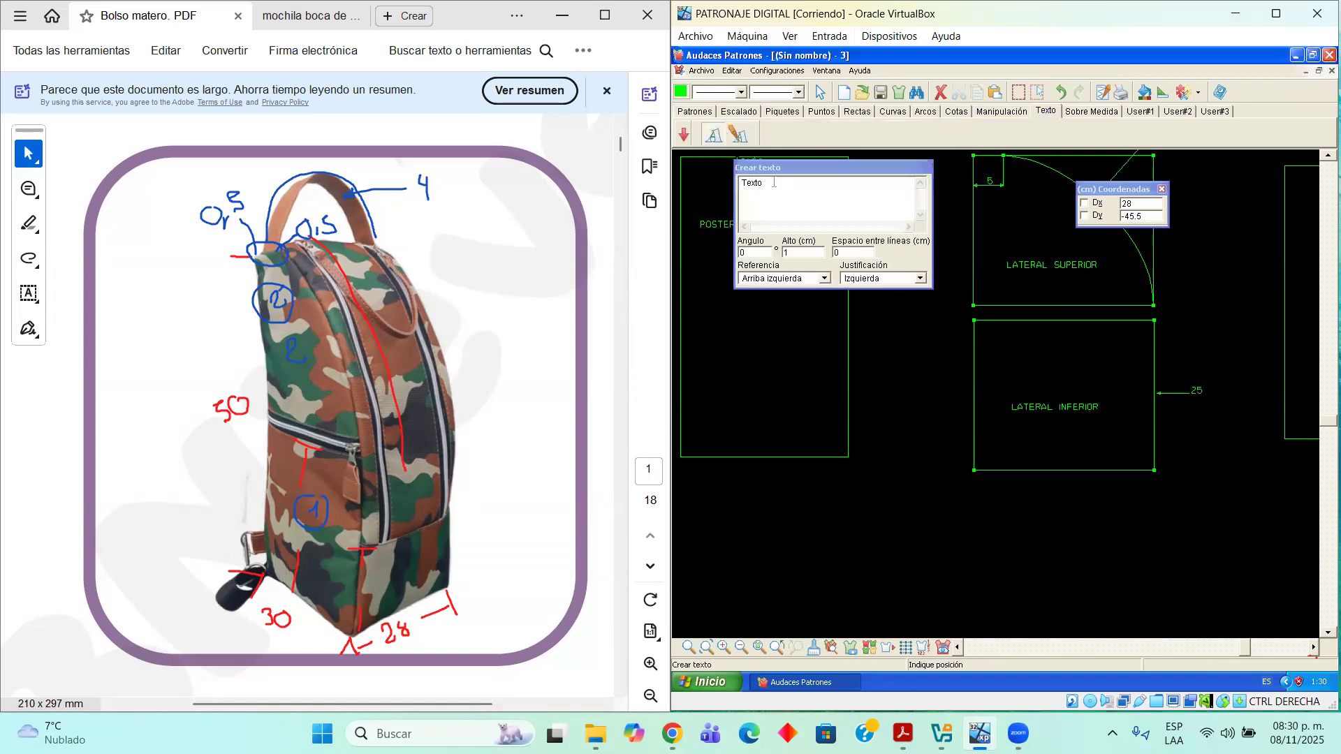
pyautogui.write('TOTAL DE 68 CM')
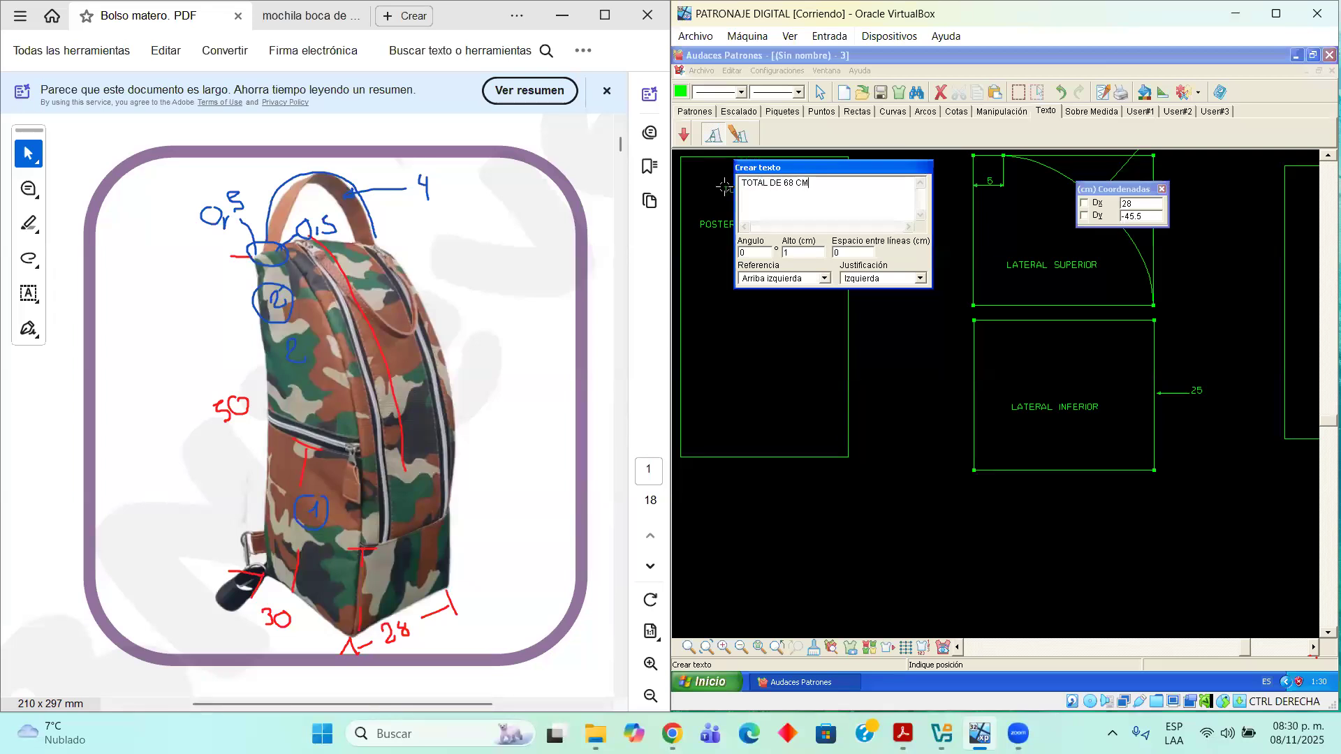
pyautogui.click(901, 557)
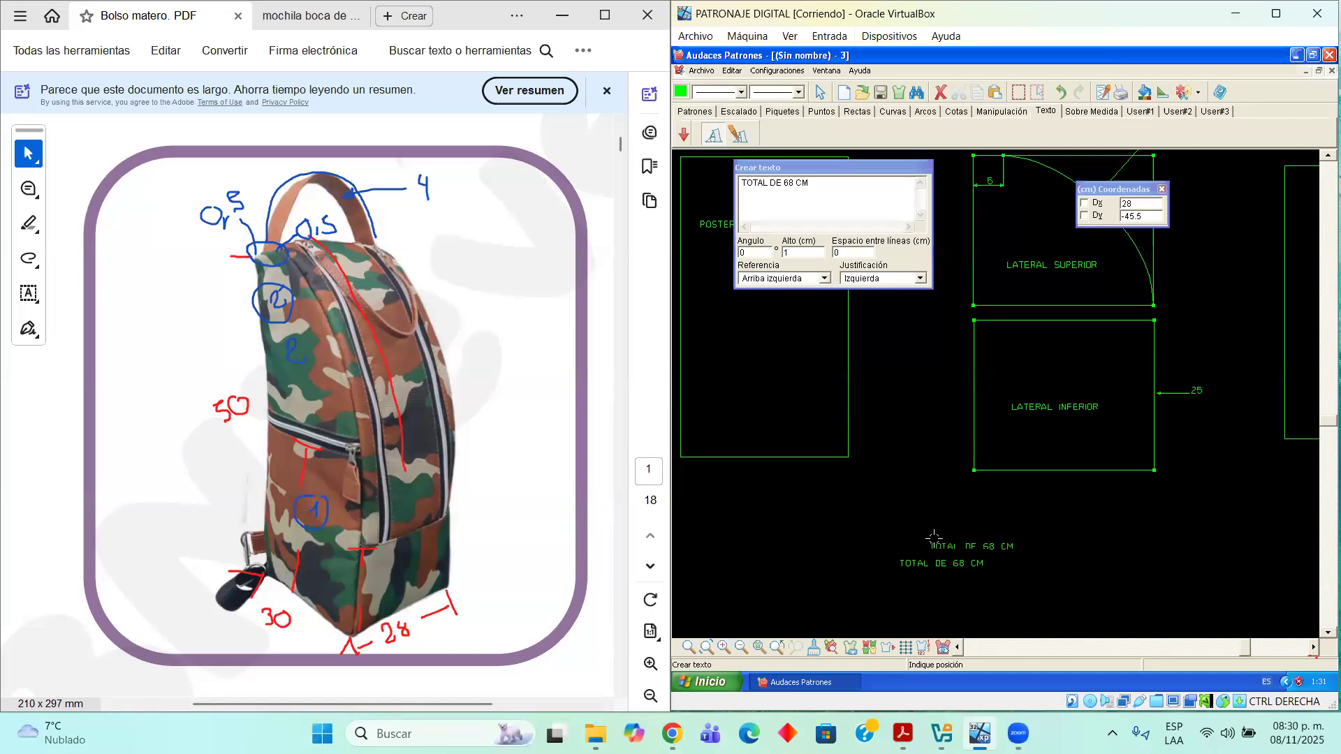
# Place the text TOTAL PIEZA SUPERIOR DE 55.5 CM just below the TOTAL DE 68 CM note
pyautogui.scroll(-2, 934, 538)
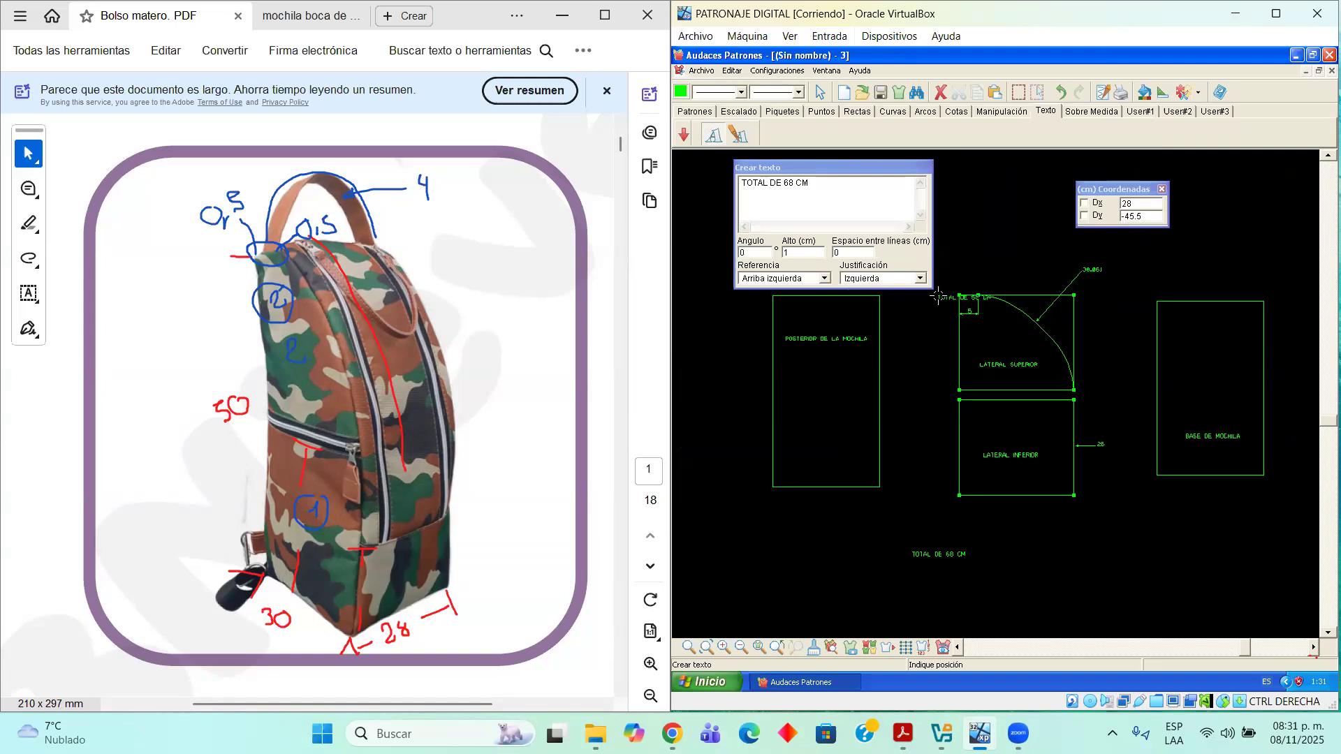
pyautogui.moveTo(829, 180); pyautogui.dragTo(741, 183)
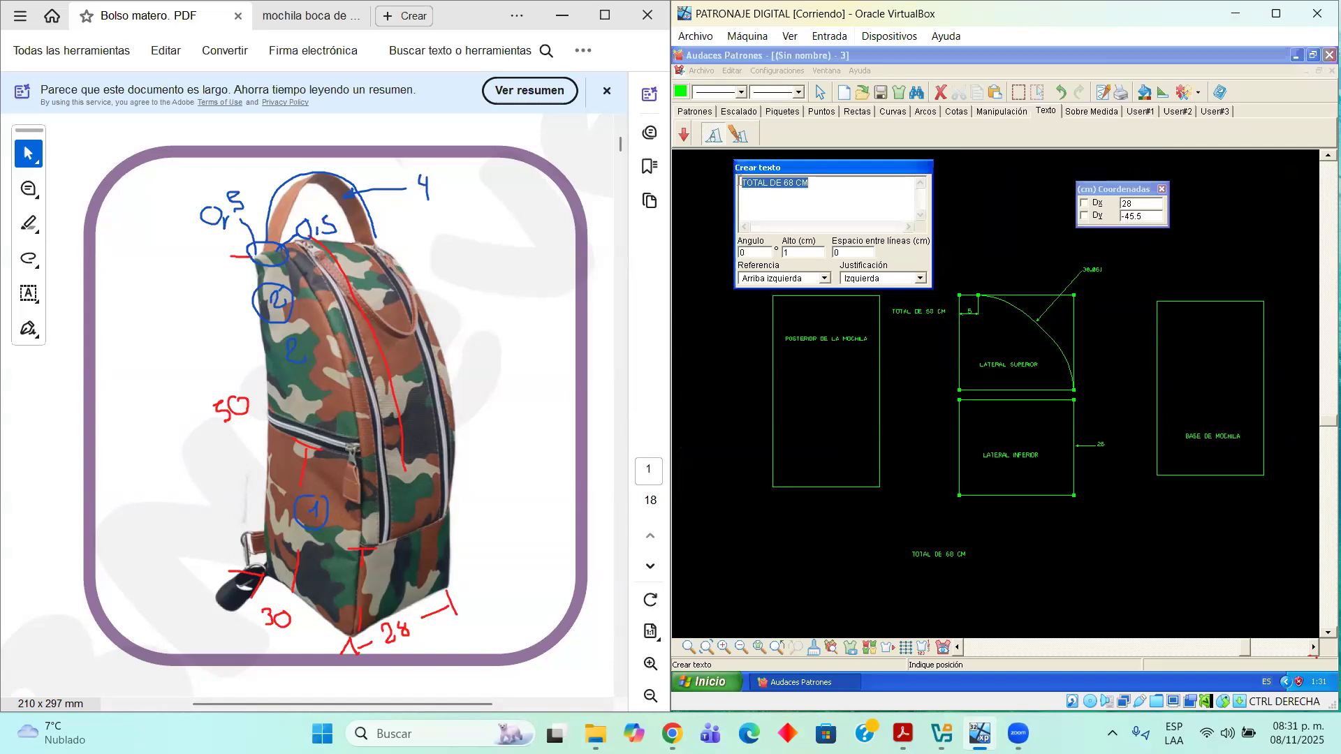
pyautogui.click(754, 183)
pyautogui.write('PIEZA SUPE RIOR')
pyautogui.press('Delete')
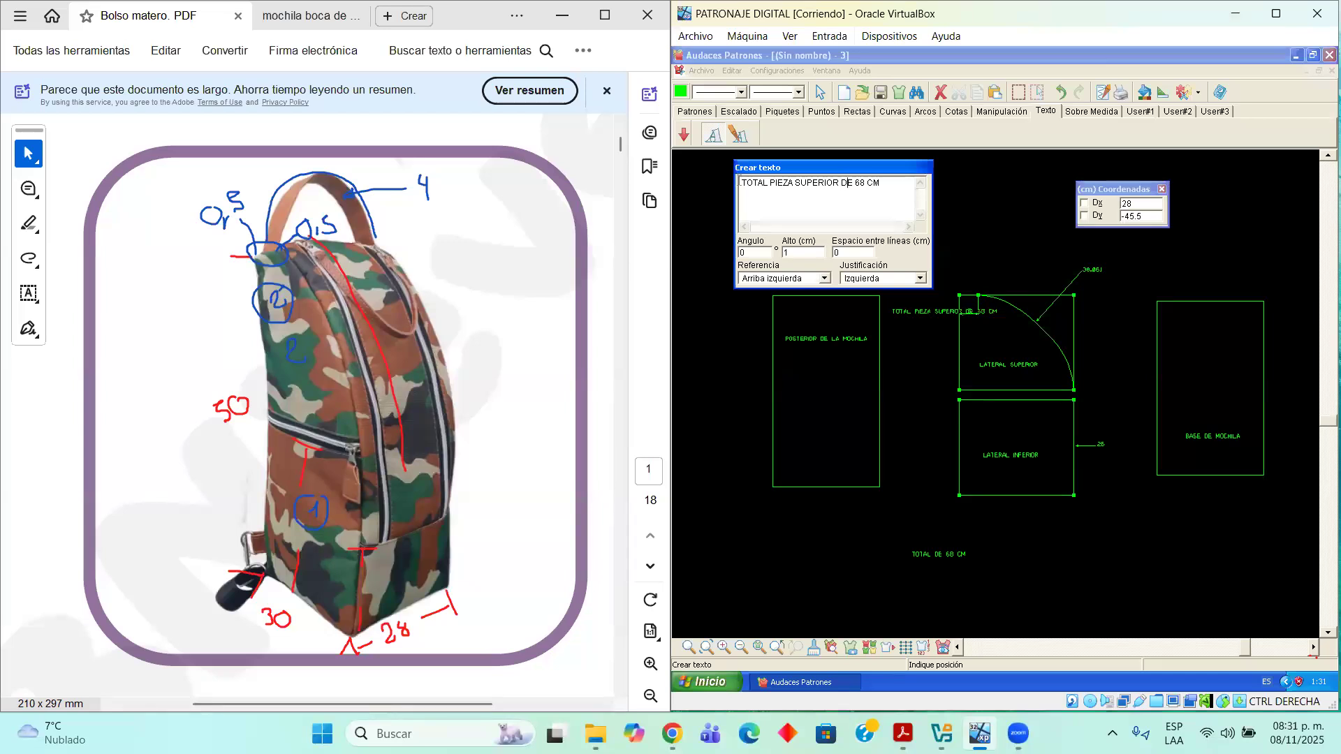
pyautogui.press('Delete')
pyautogui.press('Delete')
pyautogui.write('55.5')
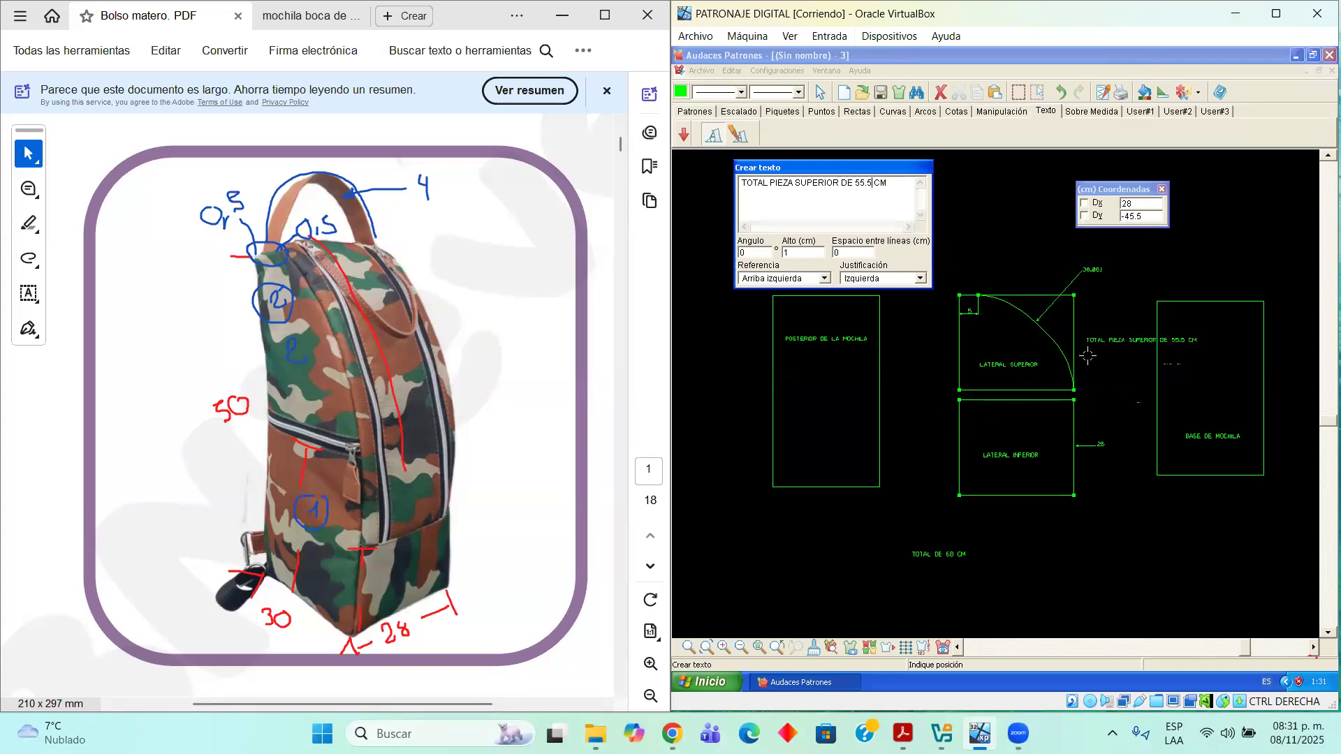
pyautogui.click(901, 580)
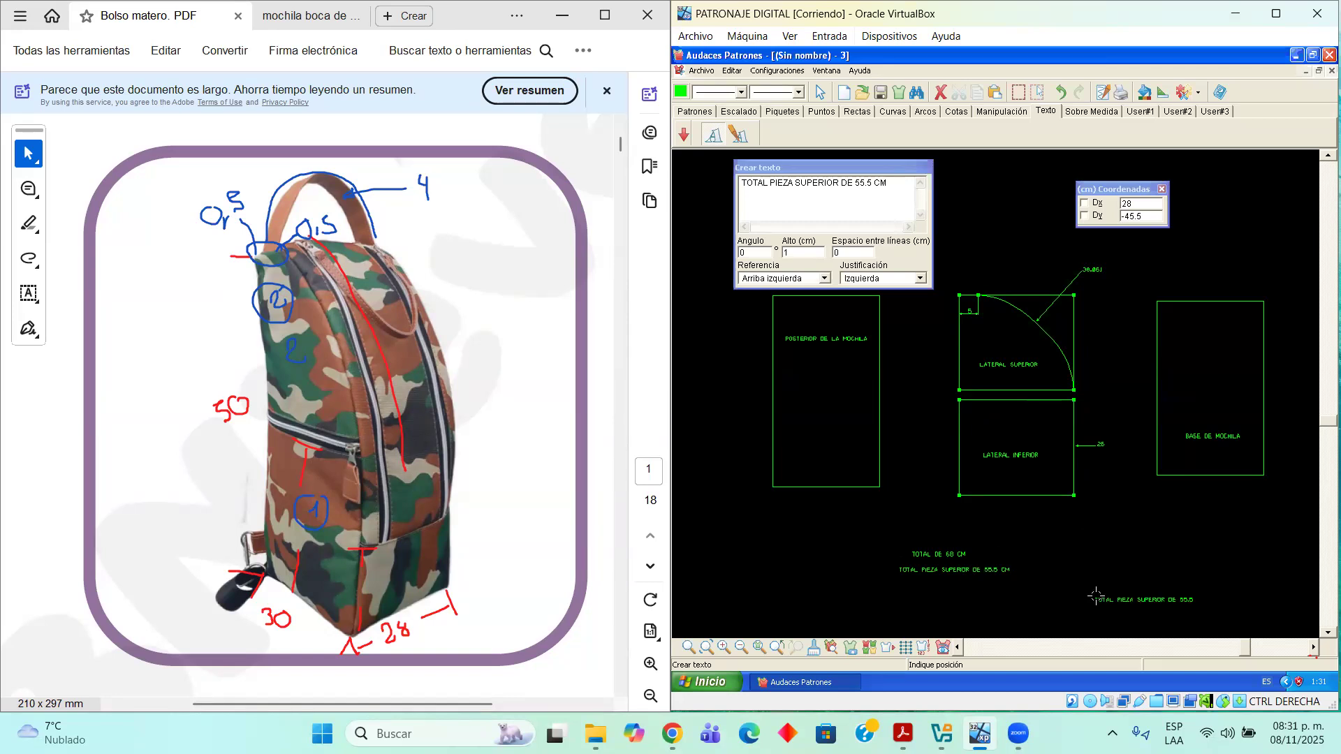
# Move the TOTAL PIEZA SUPERIOR DE 55.5 CM text to just below the base piece and deselect it
pyautogui.click(820, 92)
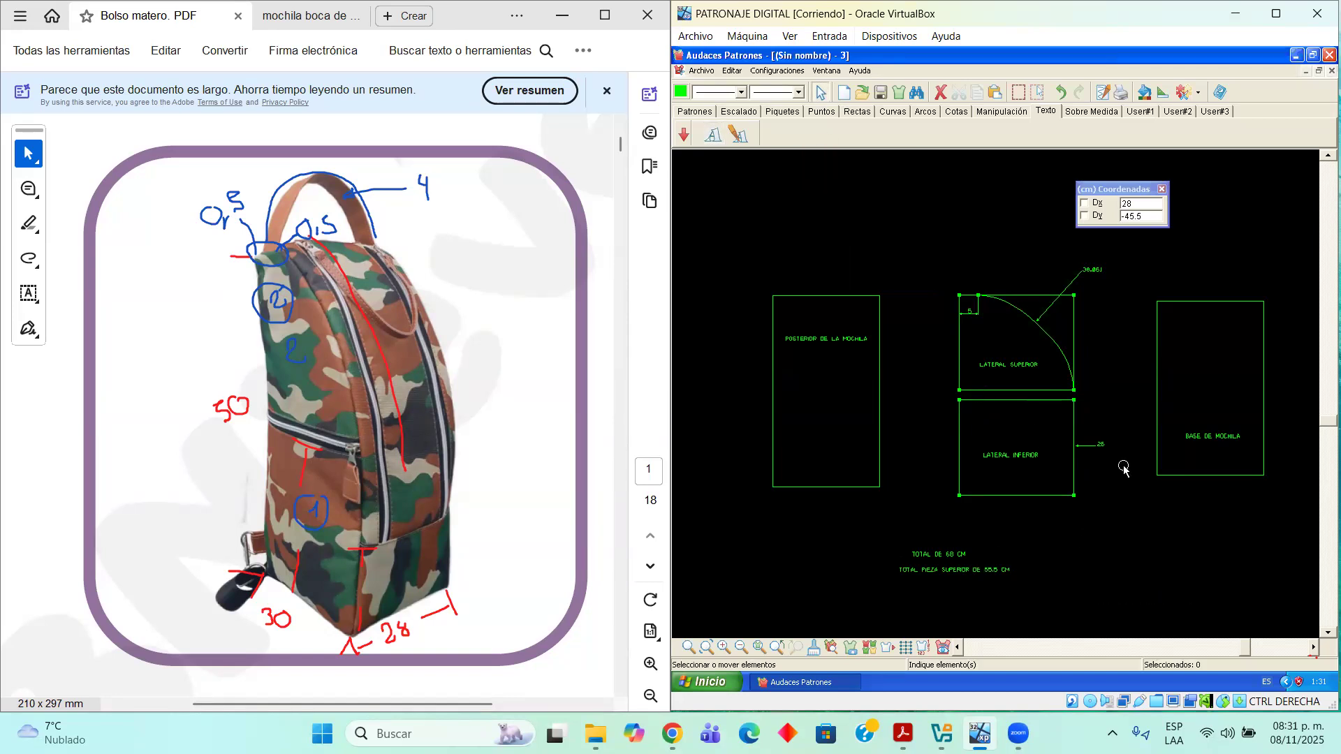
pyautogui.click(1313, 647)
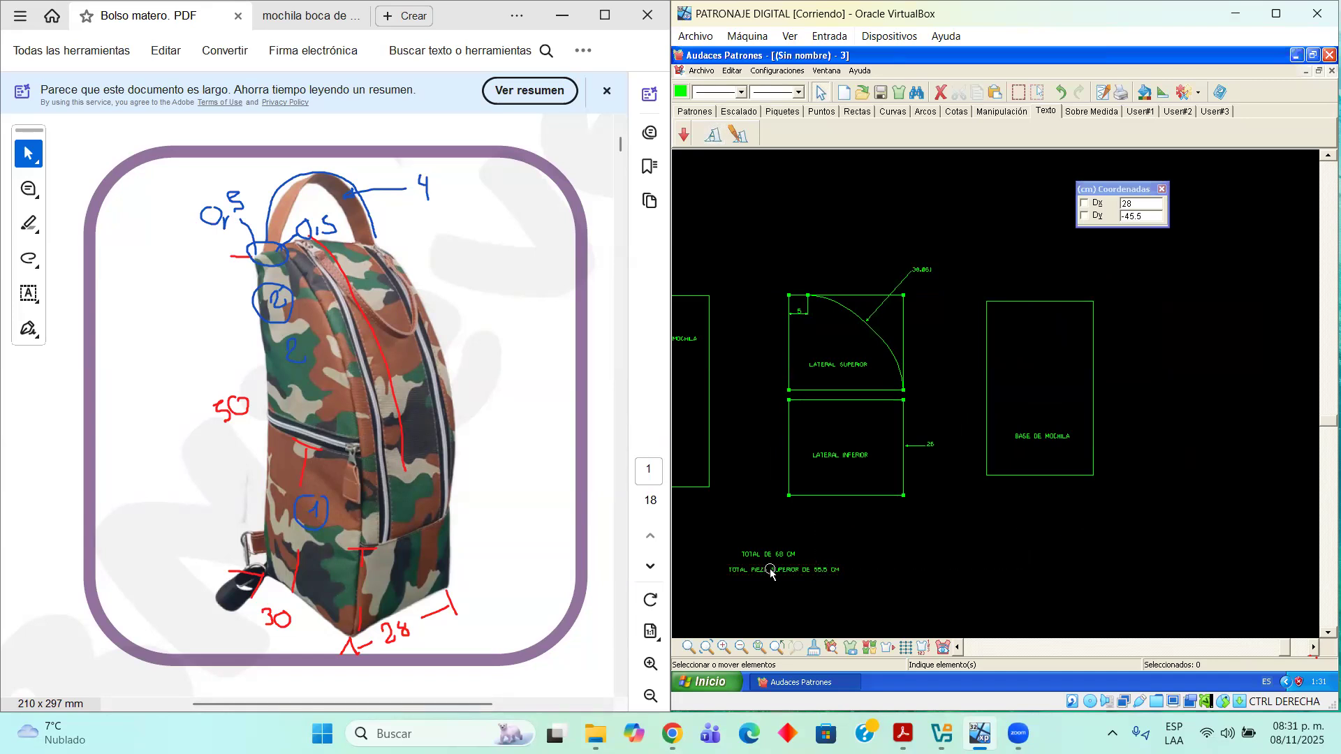
pyautogui.moveTo(770, 571); pyautogui.dragTo(1019, 530)
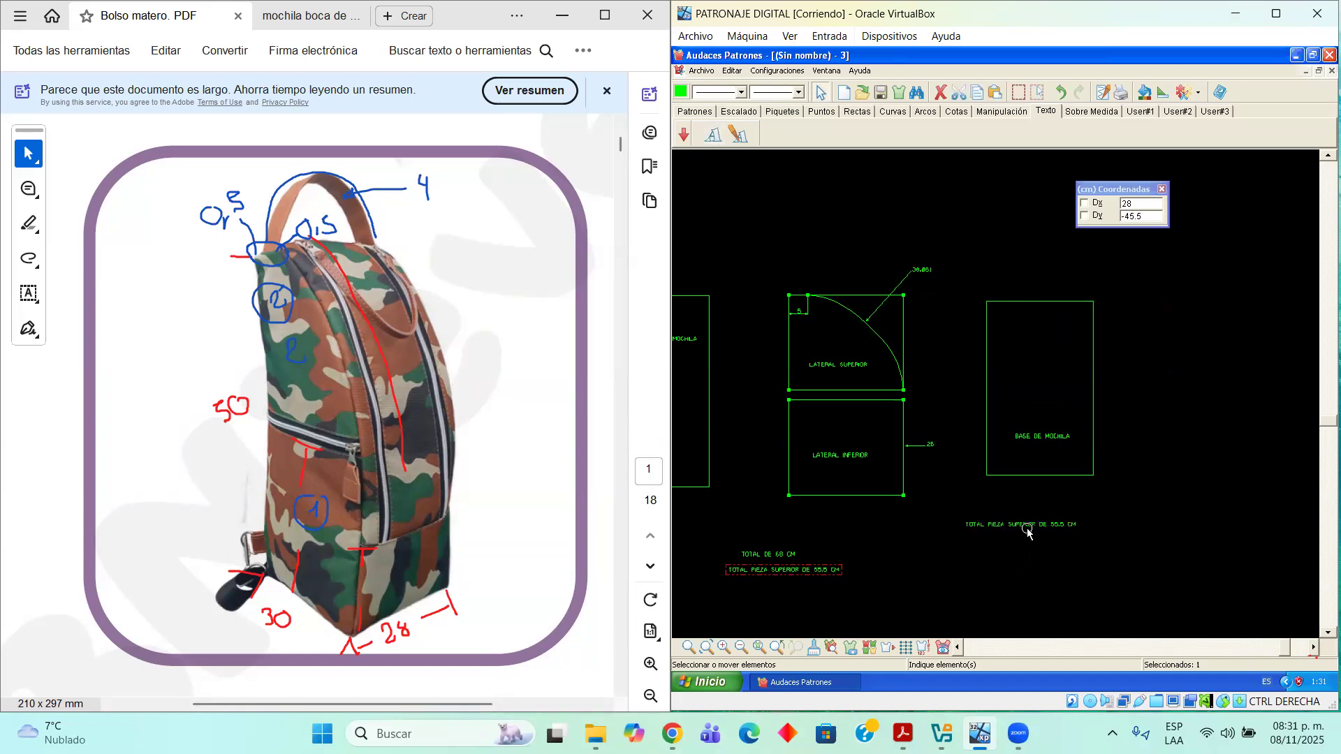
pyautogui.click(1310, 648)
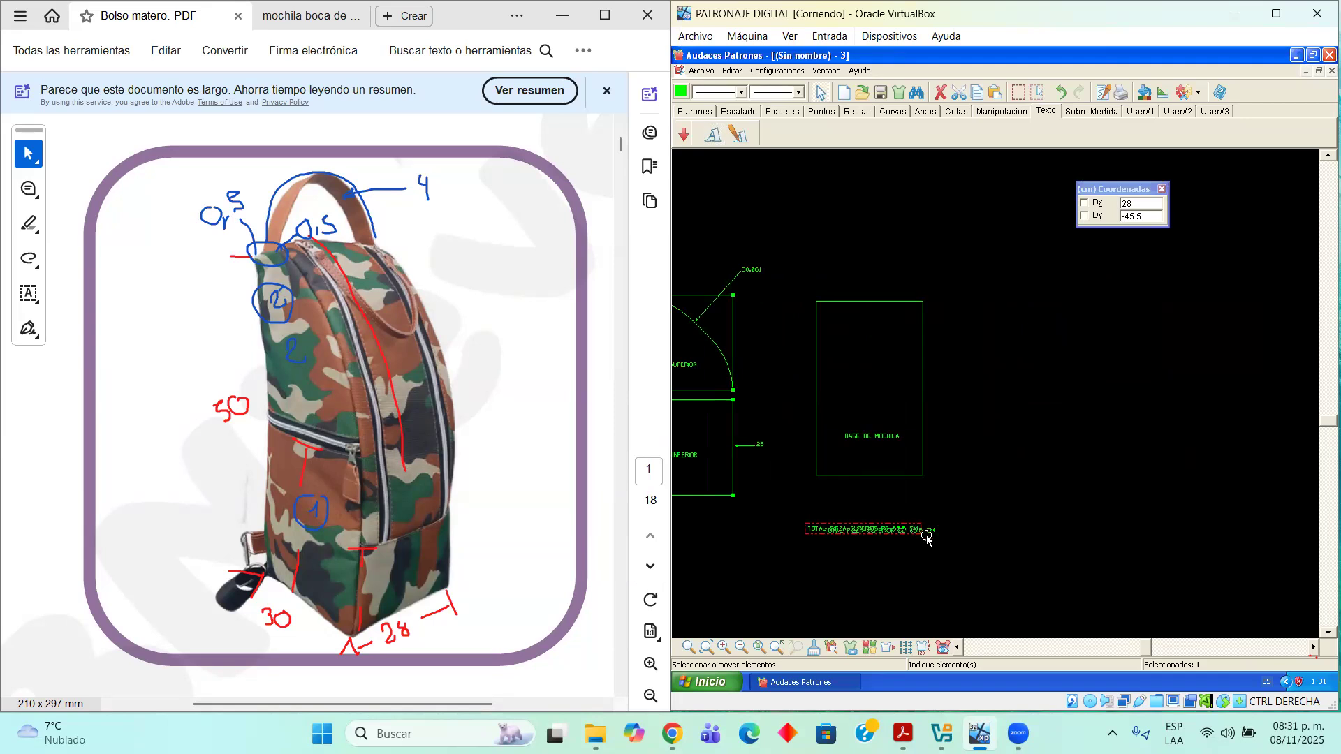
pyautogui.click(1311, 649)
pyautogui.click(1018, 392)
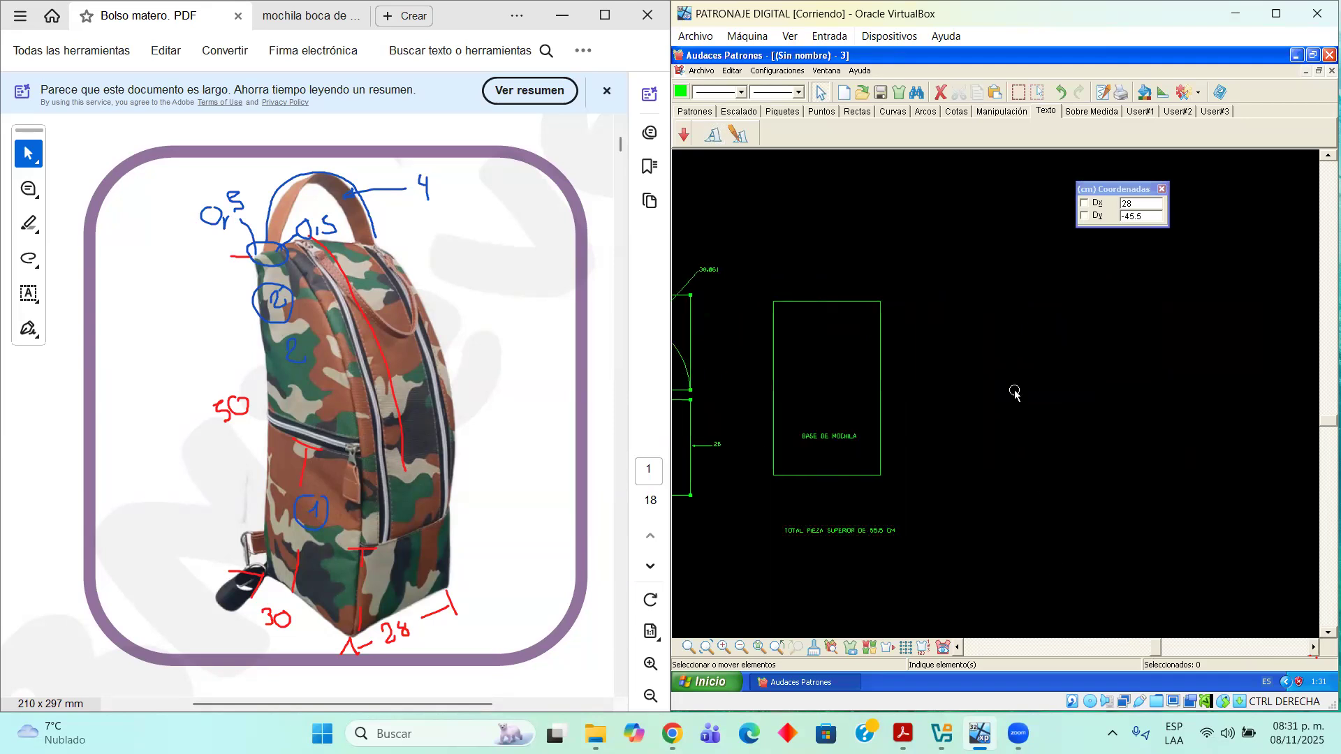
# Draw a rectangle 28 cm wide and 55.5 cm high to the right of the base piece, and shift the coordinates window clear of it
pyautogui.click(856, 111)
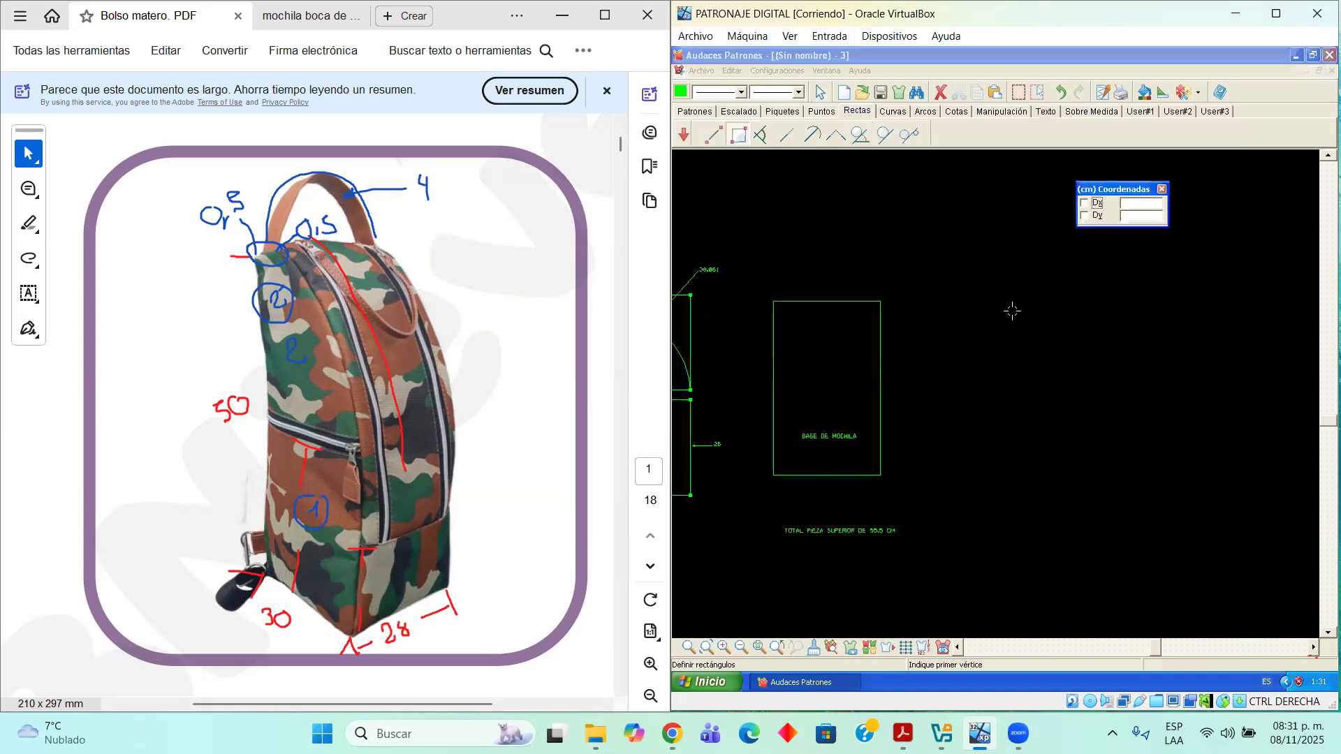
pyautogui.click(970, 282)
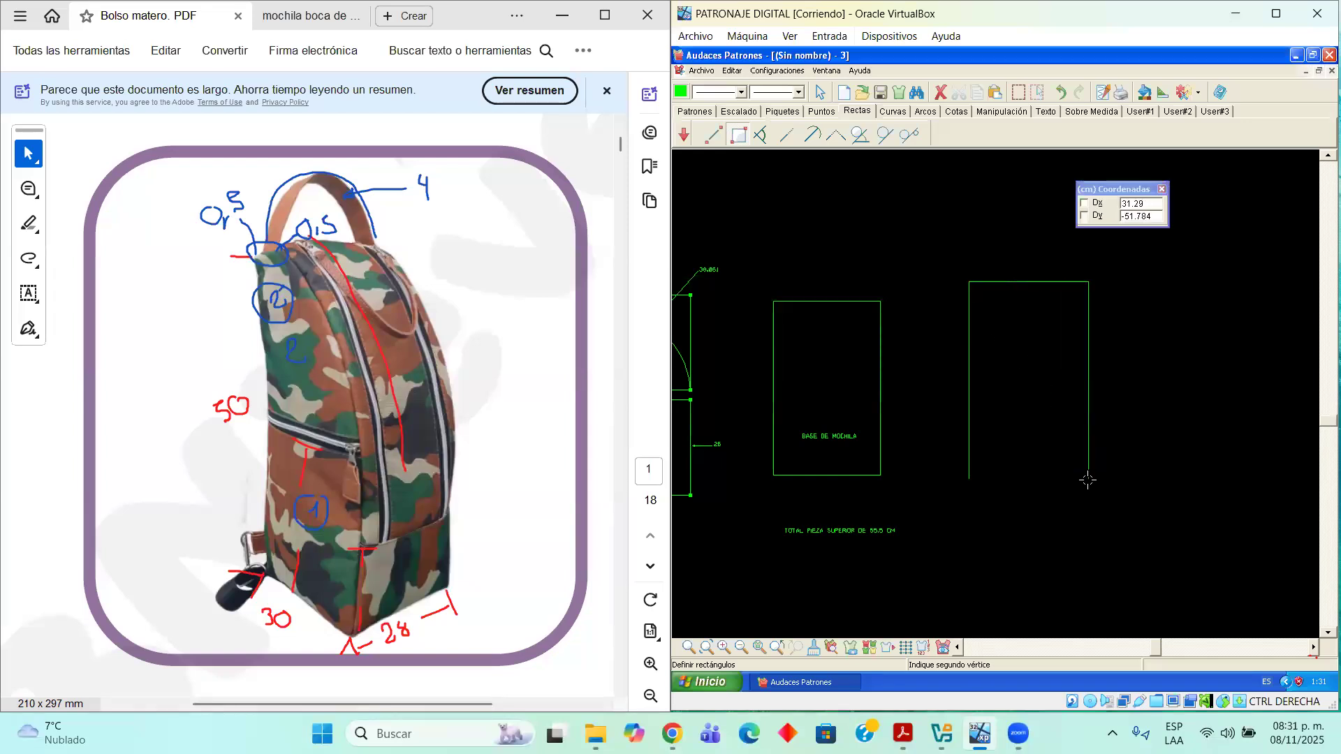
pyautogui.moveTo(1127, 190); pyautogui.dragTo(1046, 400)
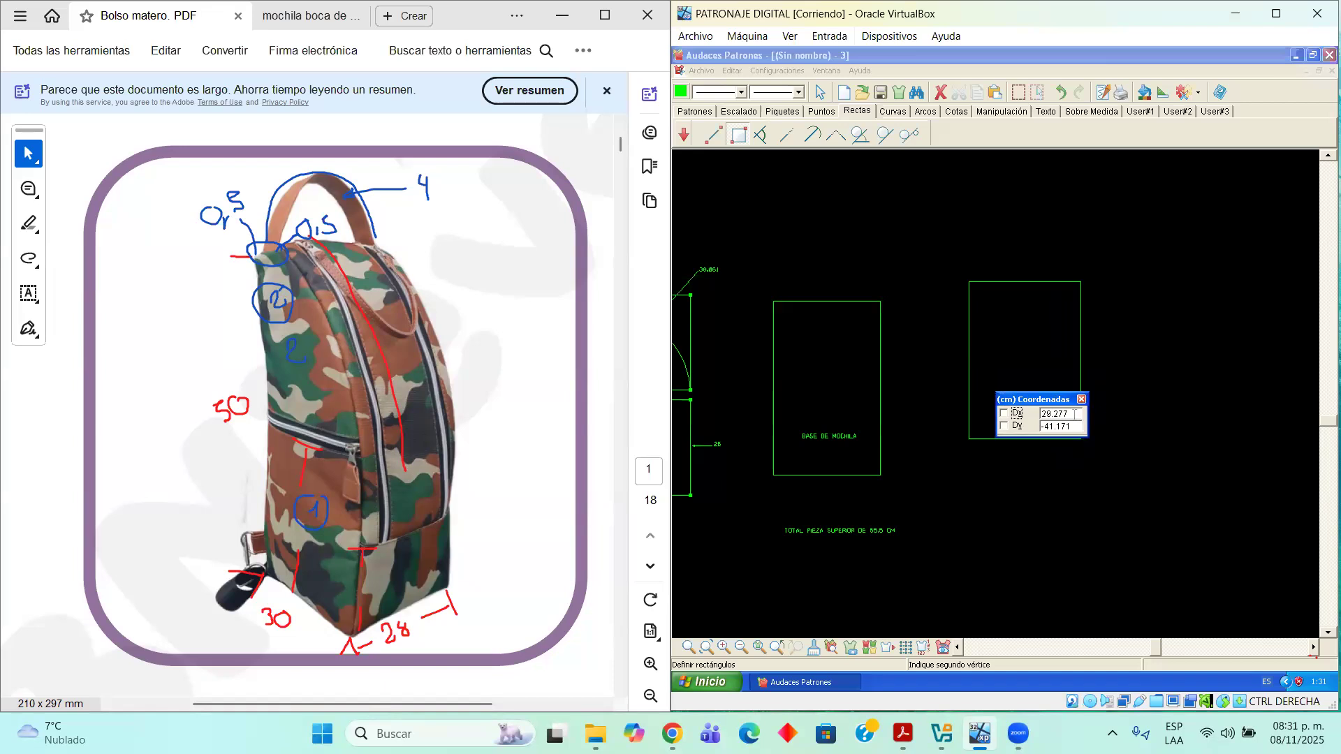
pyautogui.write('28')
pyautogui.press('Tab')
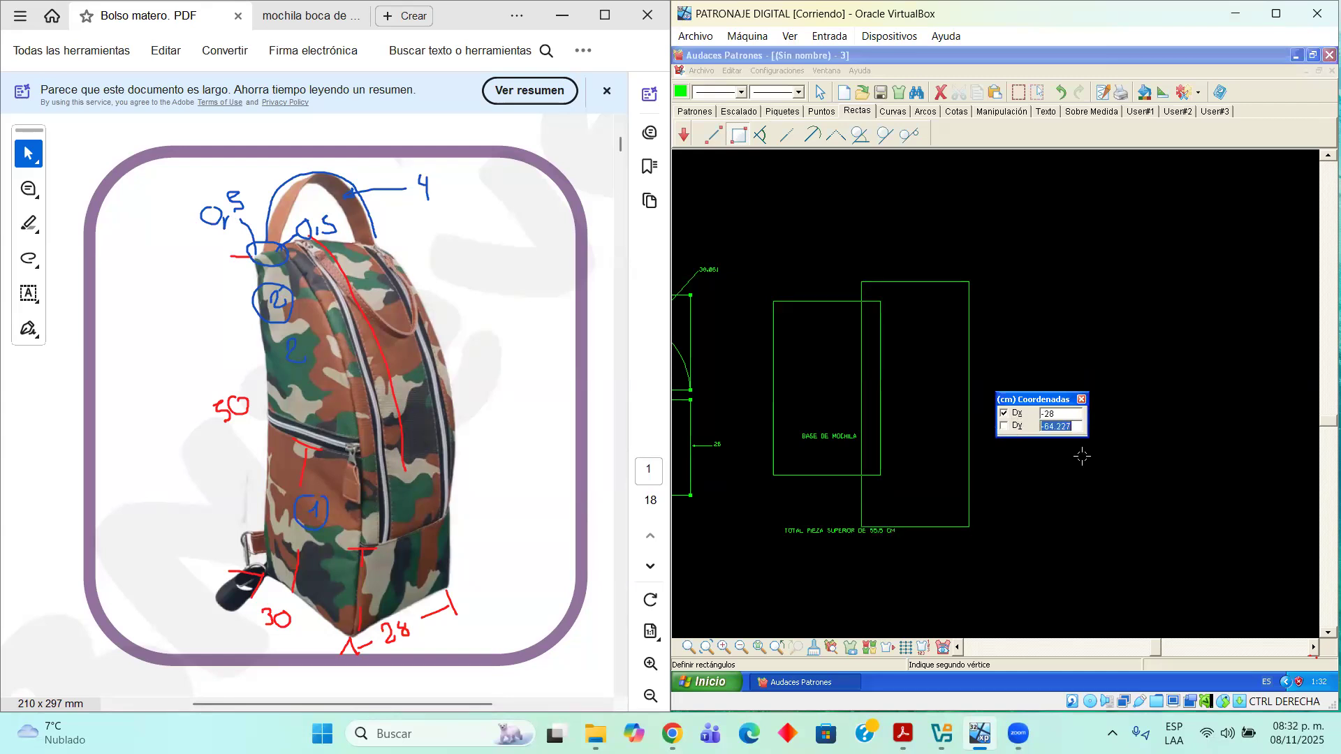
pyautogui.write('55.5')
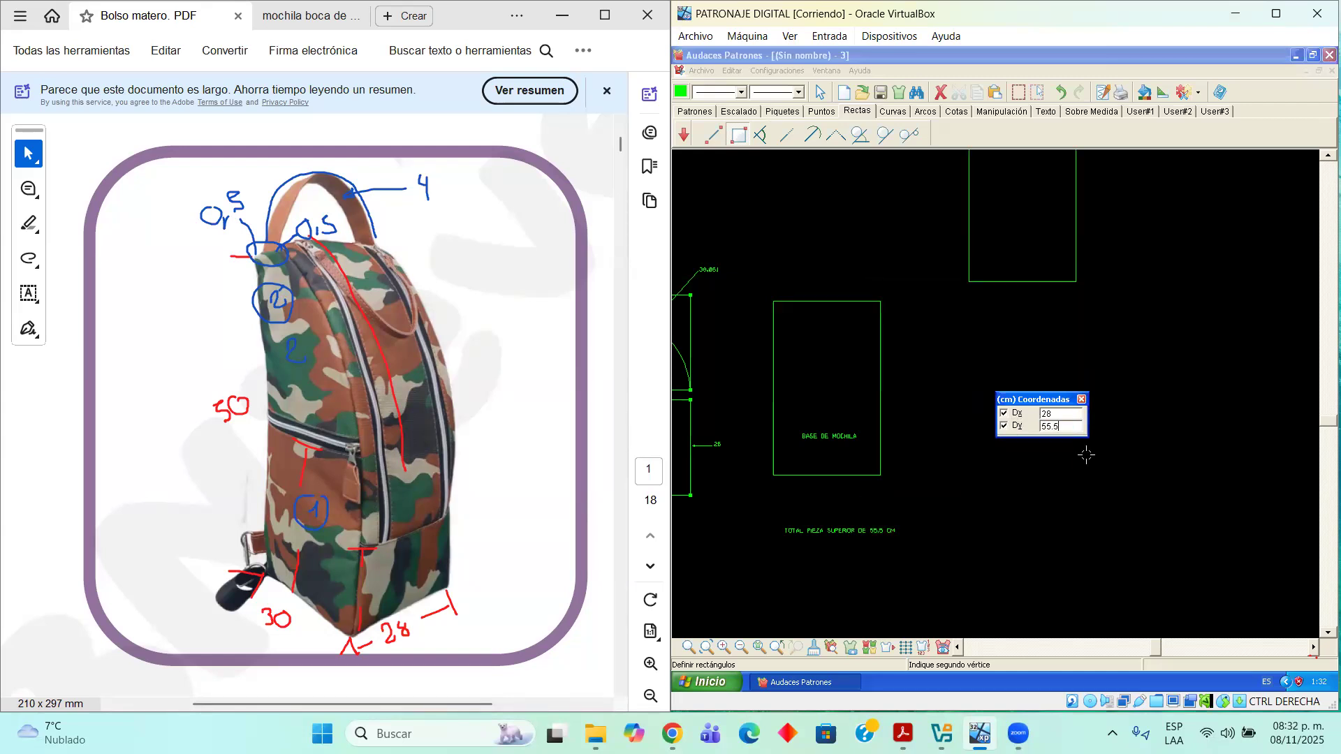
pyautogui.press('Return')
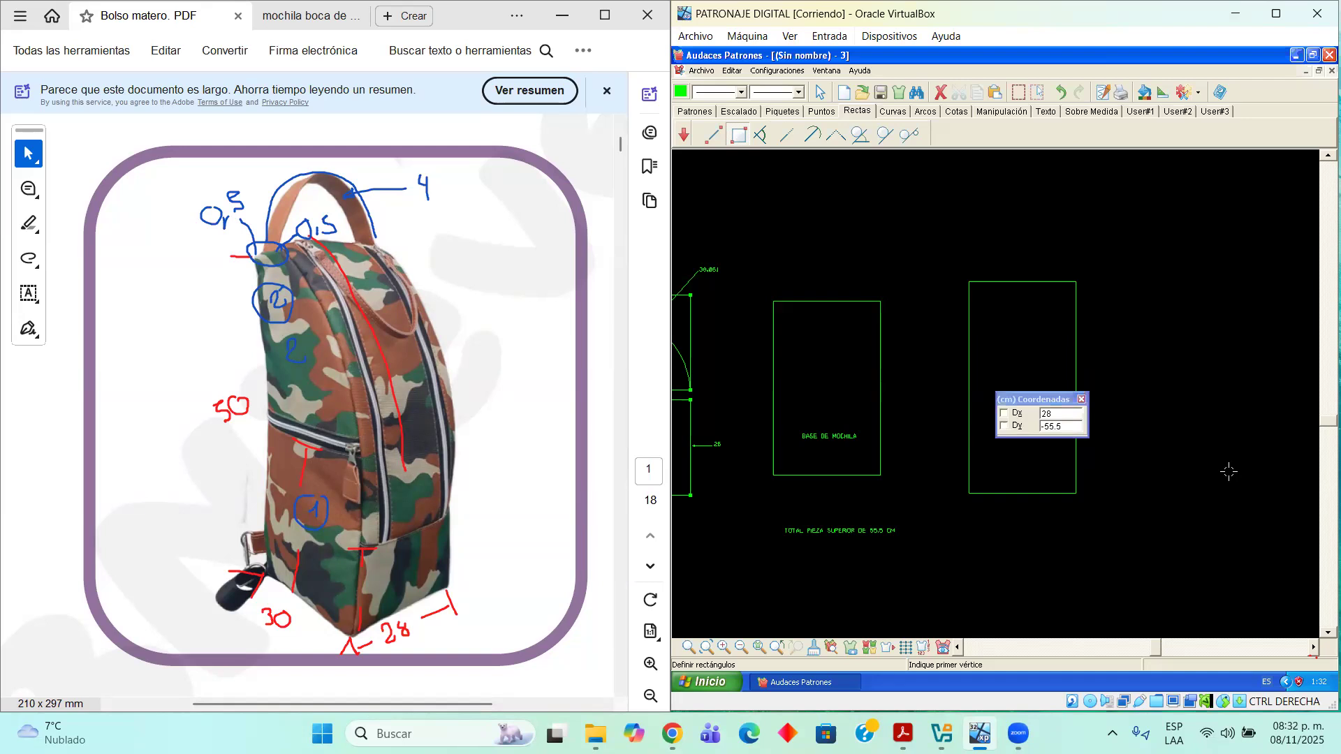
pyautogui.moveTo(1063, 397); pyautogui.dragTo(1217, 227)
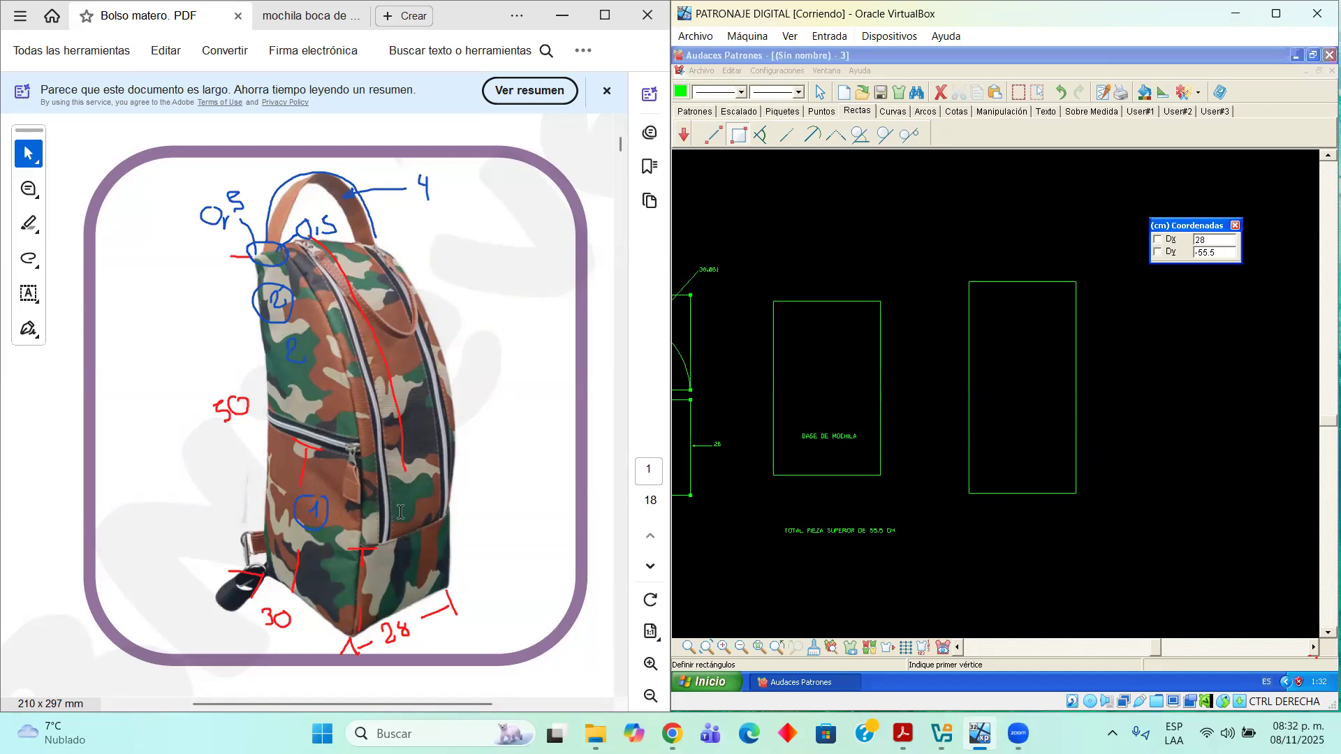
# Mark the top edge of the backpack's front and its long curved side seam with red lines on the PDF photo
pyautogui.scroll(3, 316, 302)
pyautogui.scroll(-3, 316, 303)
pyautogui.scroll(1, 367, 273)
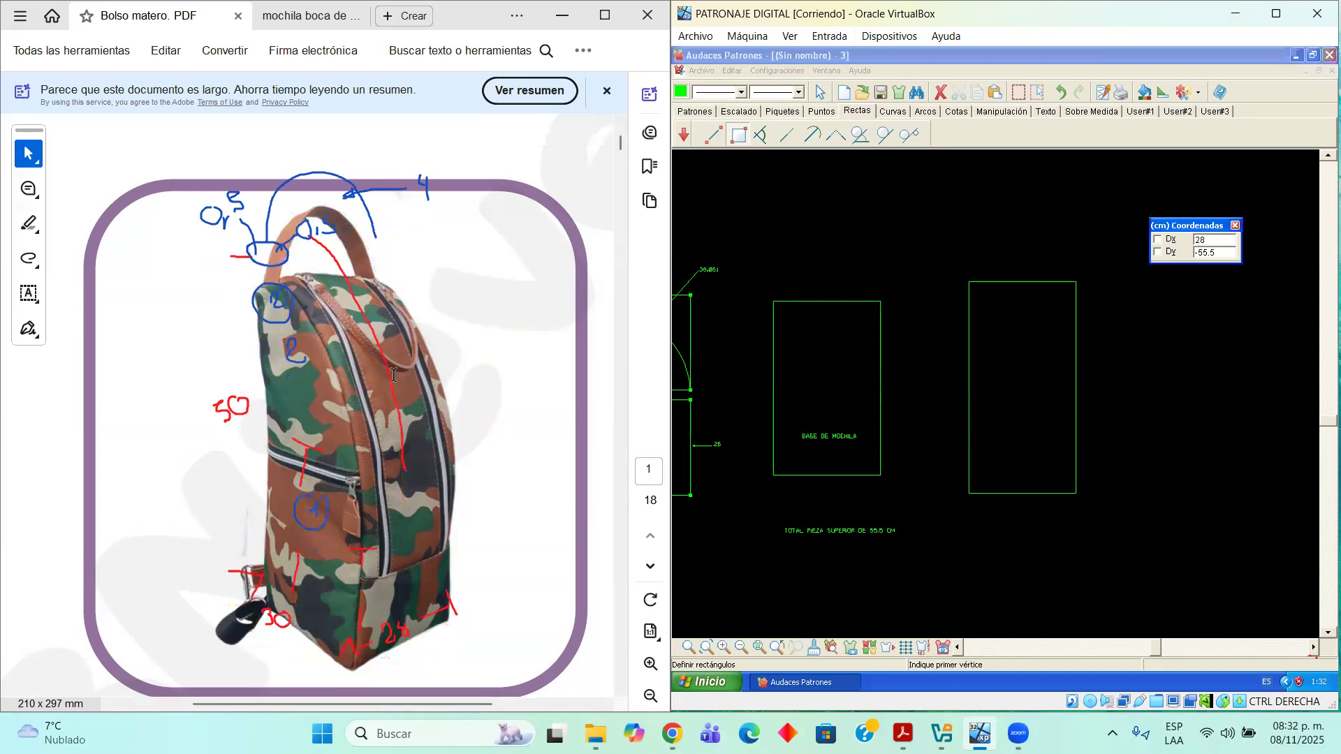
pyautogui.scroll(-1, 354, 300)
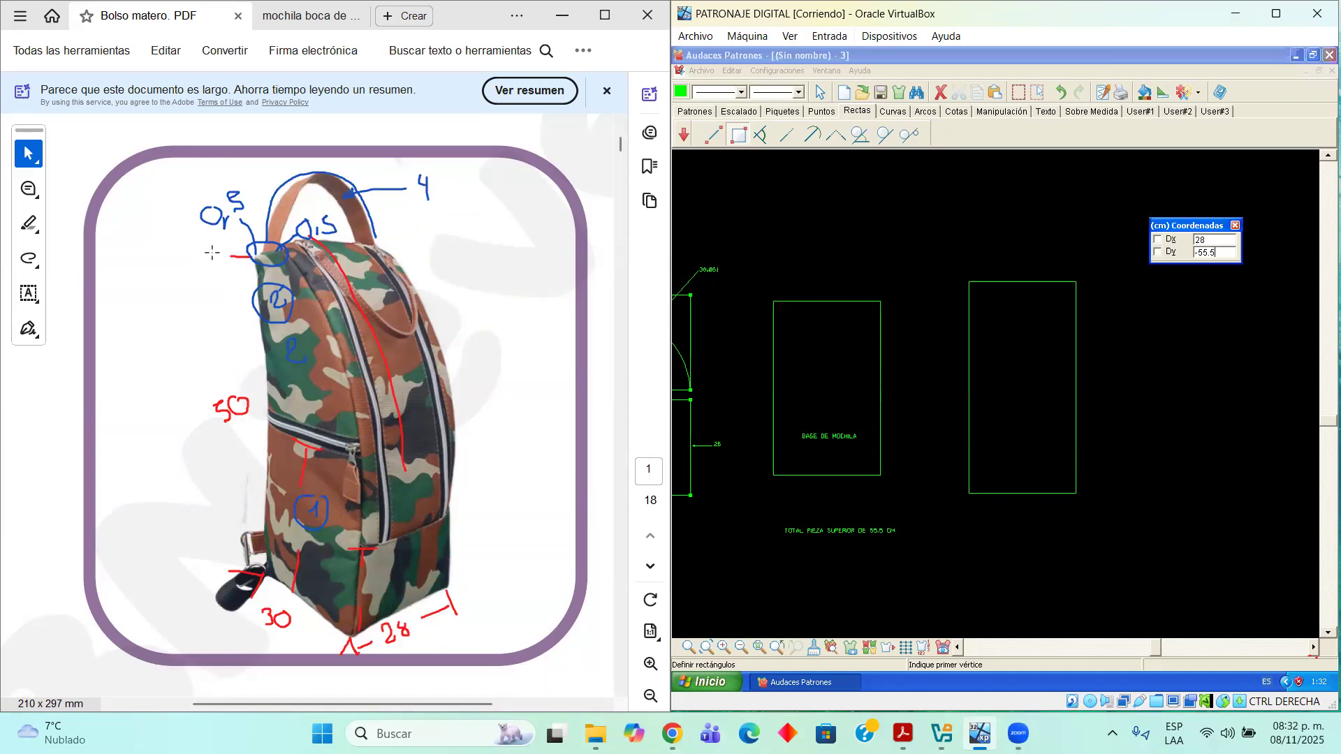
pyautogui.click(56, 287)
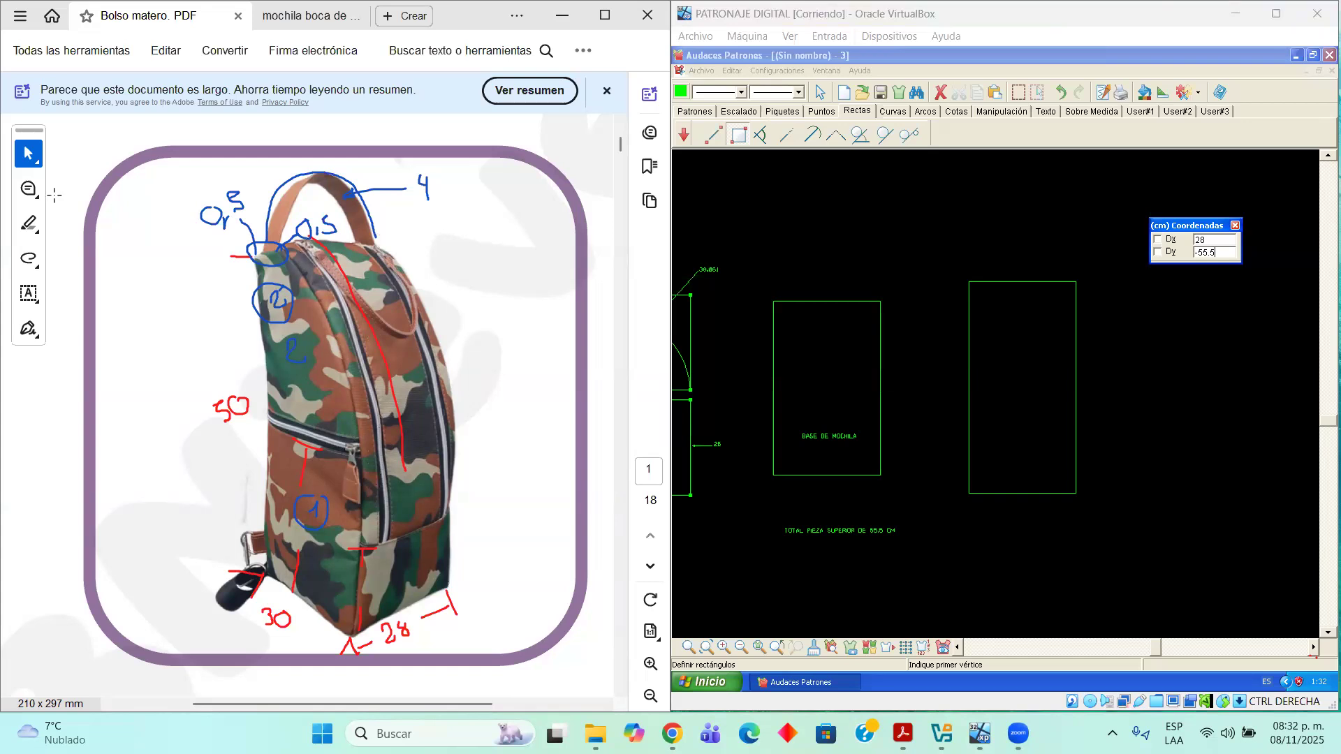
pyautogui.moveTo(297, 245); pyautogui.dragTo(359, 243)
pyautogui.hotkey('ctrl', 'z')
pyautogui.moveTo(297, 246); pyautogui.dragTo(373, 244)
pyautogui.moveTo(285, 245)
pyautogui.mouseDown()
pyautogui.moveTo(344, 381)
pyautogui.moveTo(364, 542)
pyautogui.mouseUp()
# Place coordinate points on the four corners of the base piece
pyautogui.click(821, 111)
pyautogui.click(713, 135)
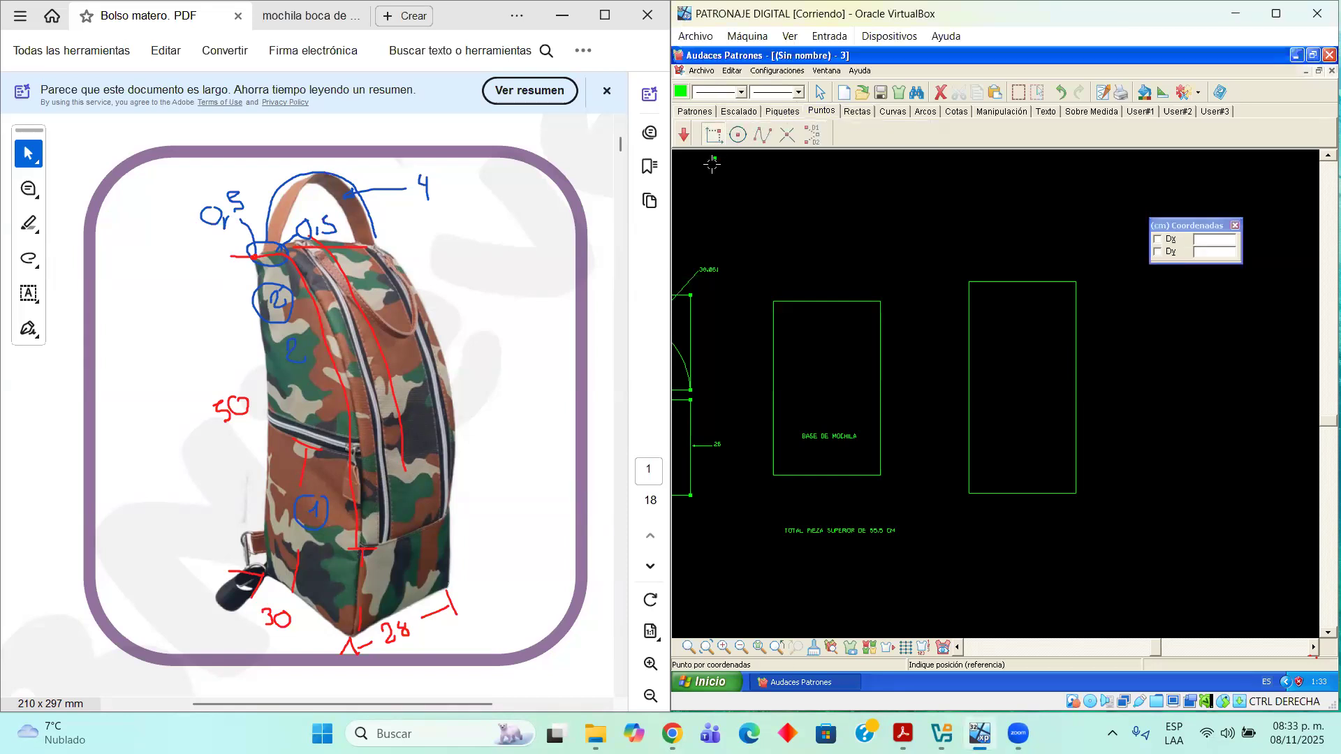
pyautogui.click(774, 302)
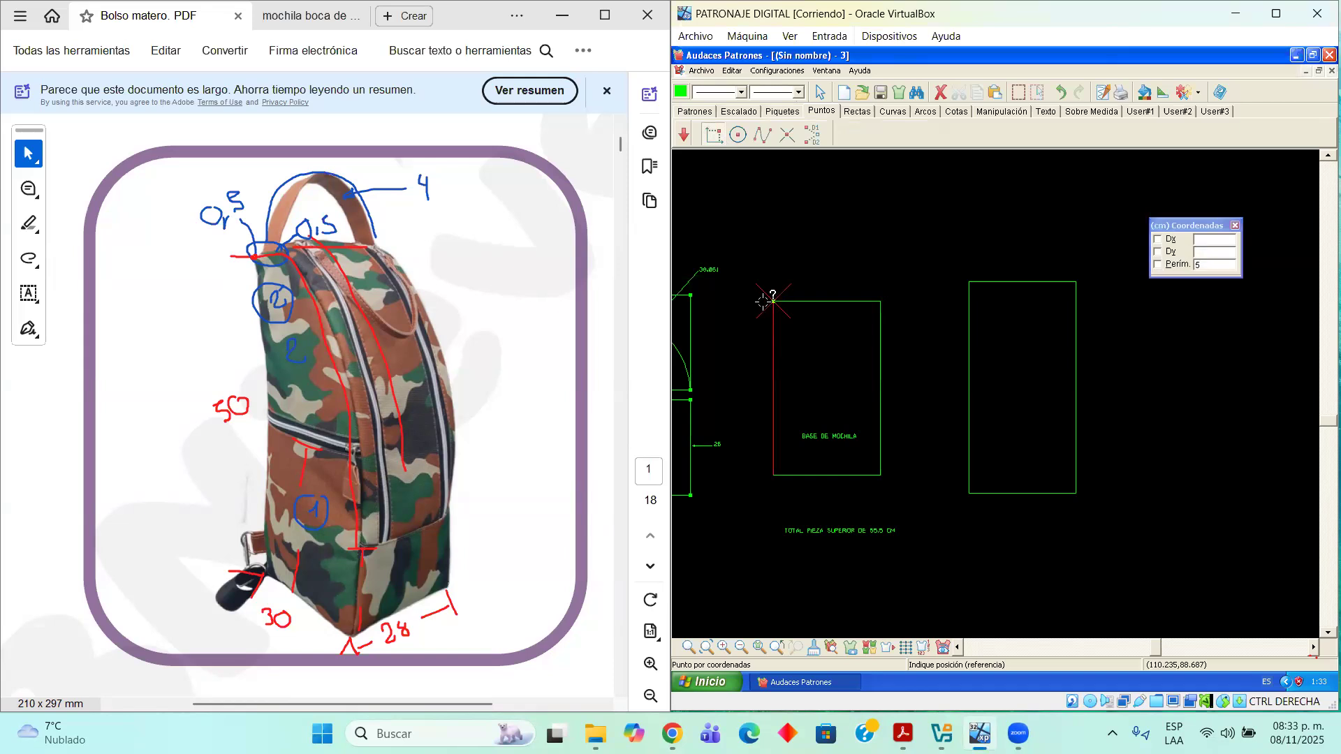
pyautogui.click(885, 302)
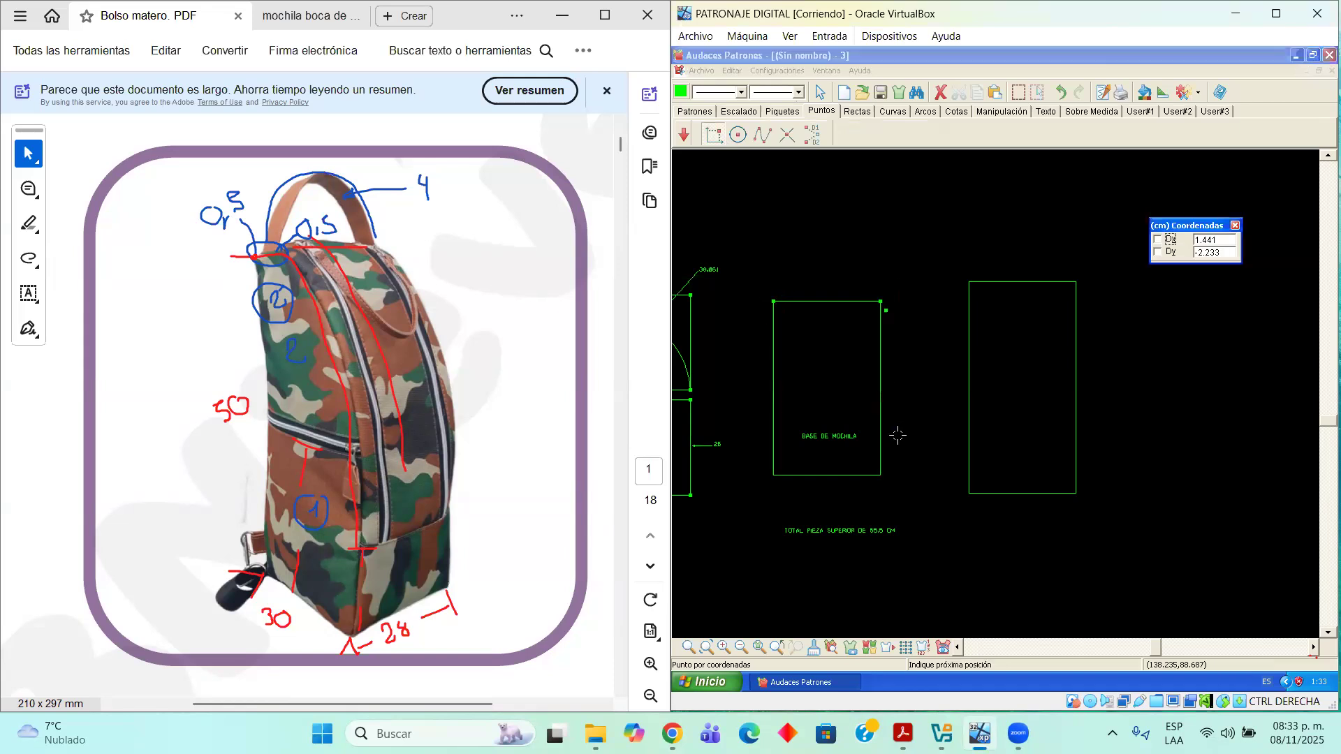
pyautogui.click(881, 475)
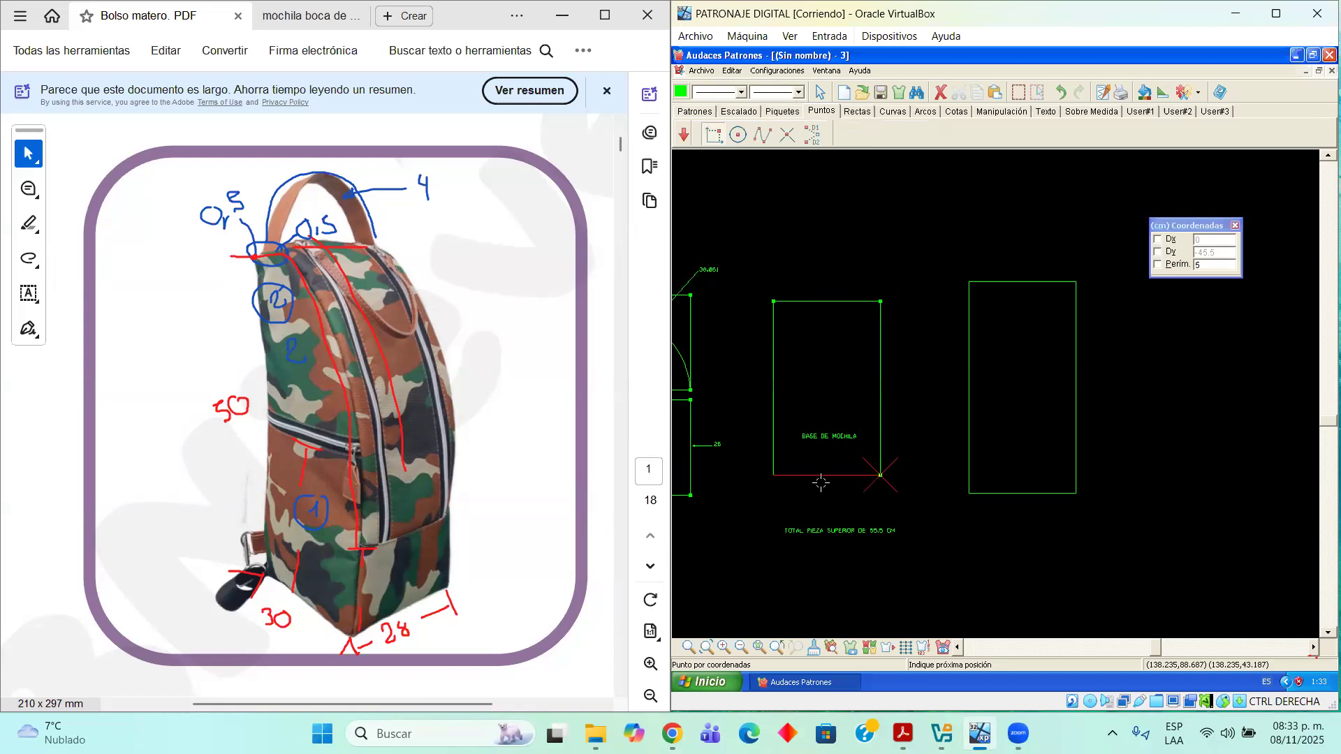
pyautogui.click(774, 473)
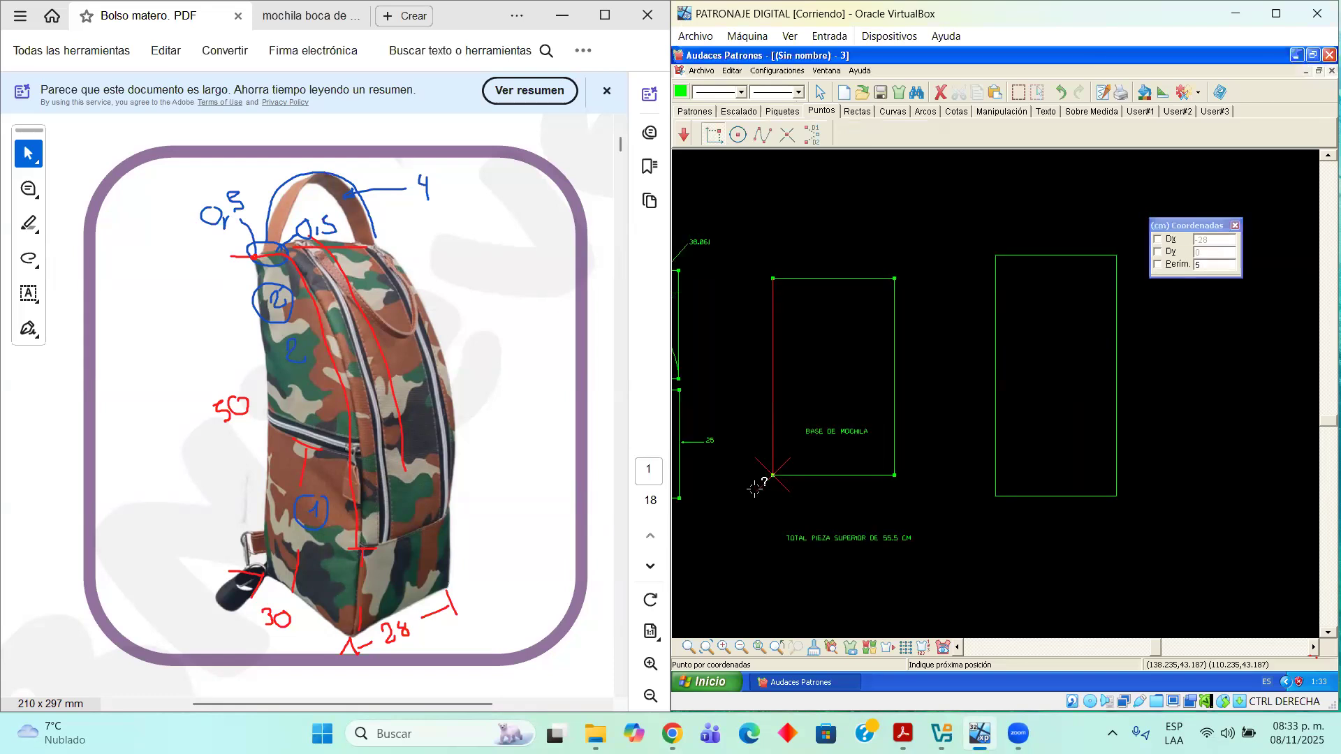
# Place coordinate points on the four corners of the 28 by 55.5 cm upper piece
pyautogui.click(996, 255)
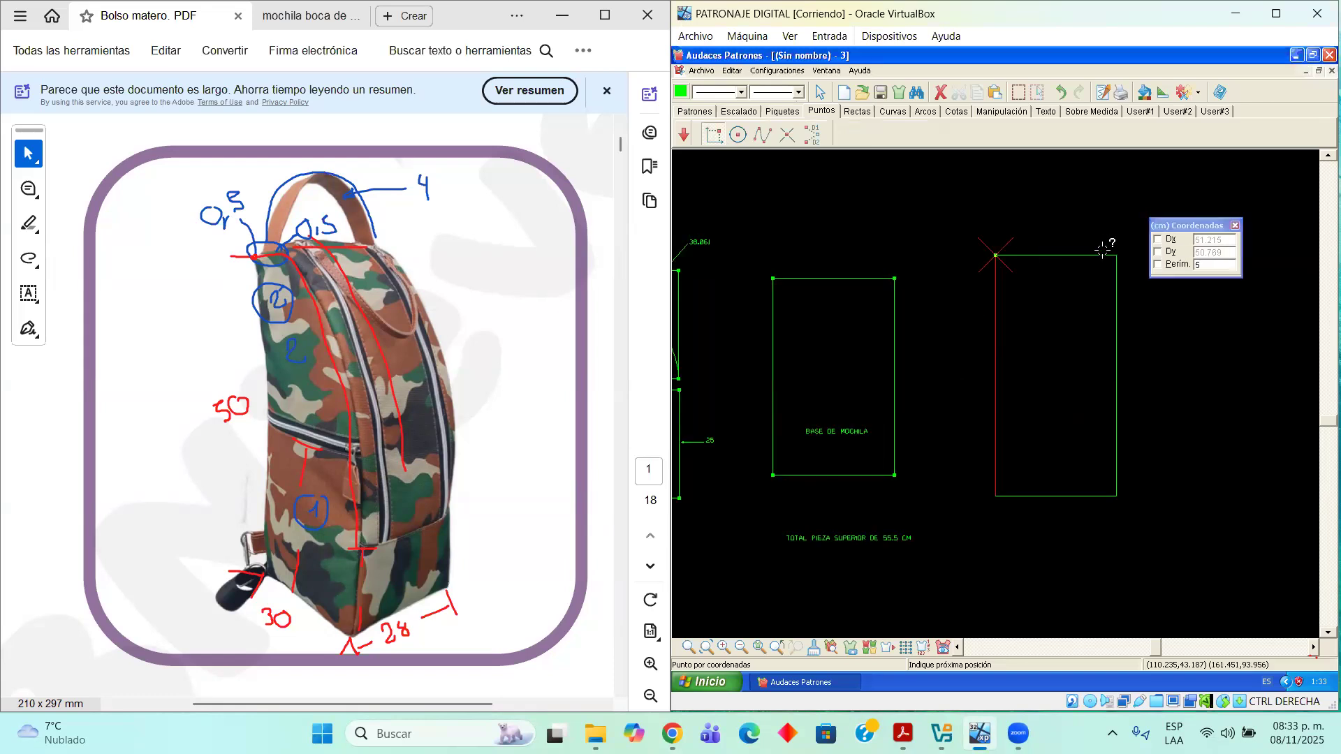
pyautogui.click(996, 255)
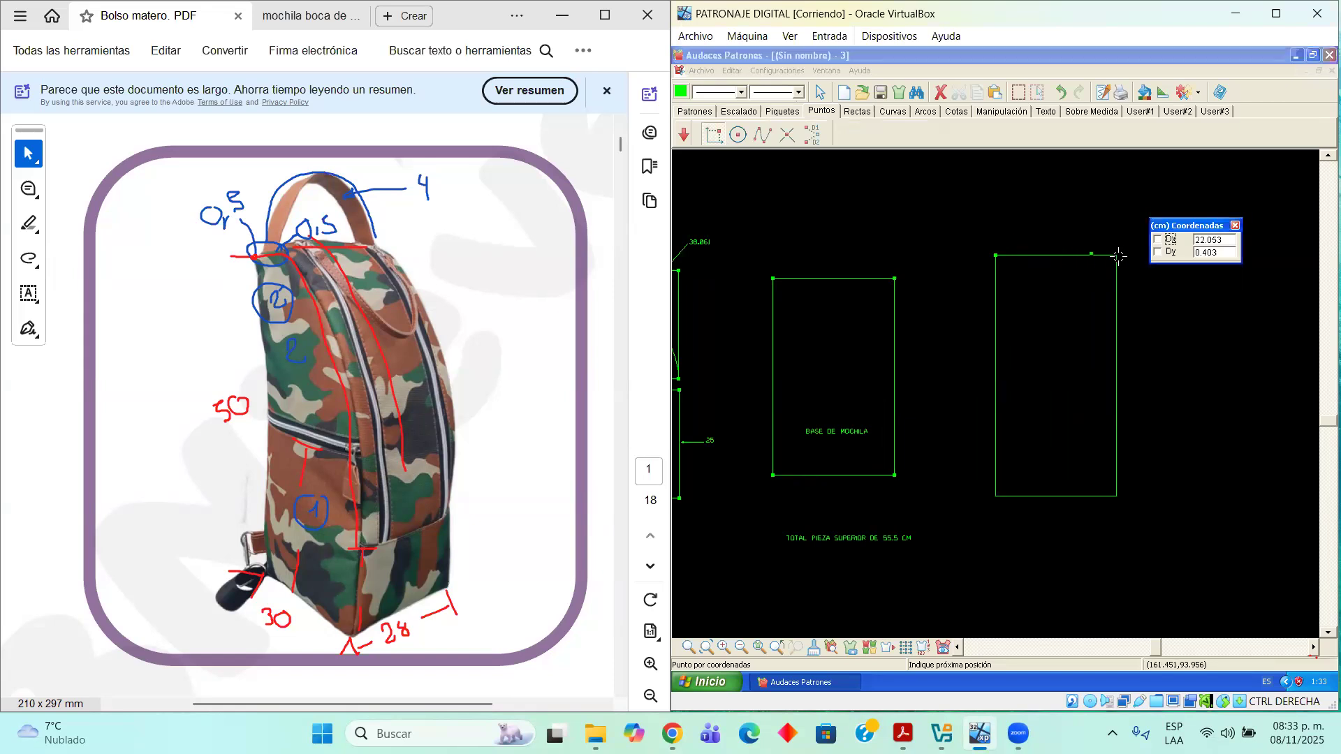
pyautogui.click(1117, 255)
pyautogui.click(996, 495)
pyautogui.hotkey('ctrl', 'z')
pyautogui.click(996, 495)
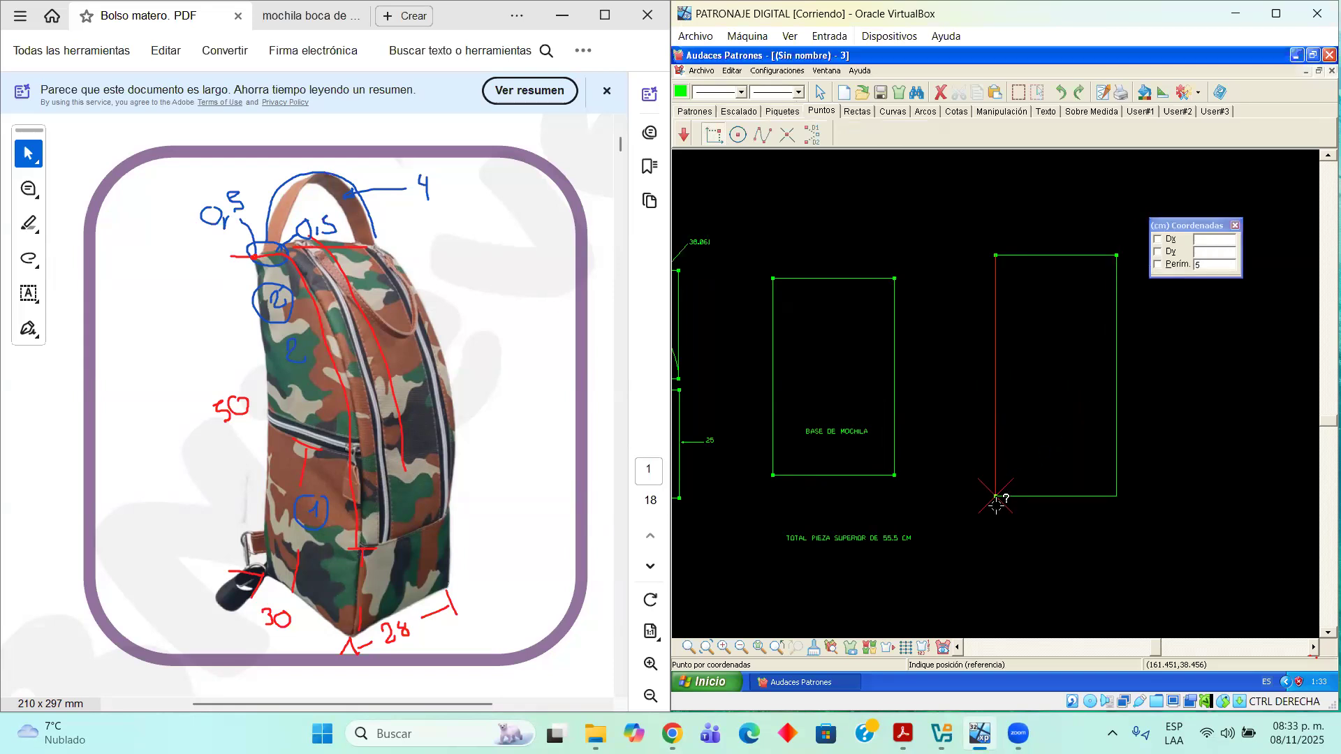
pyautogui.click(1116, 494)
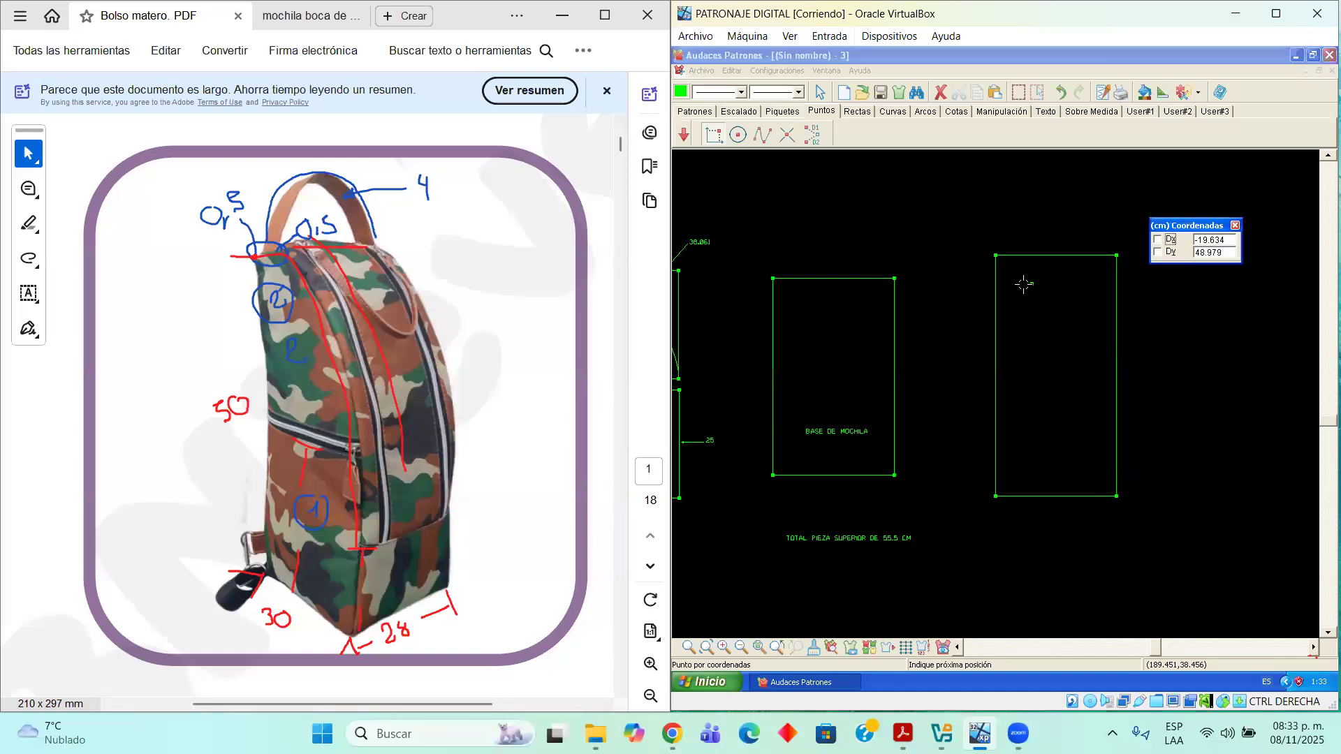
pyautogui.click(820, 91)
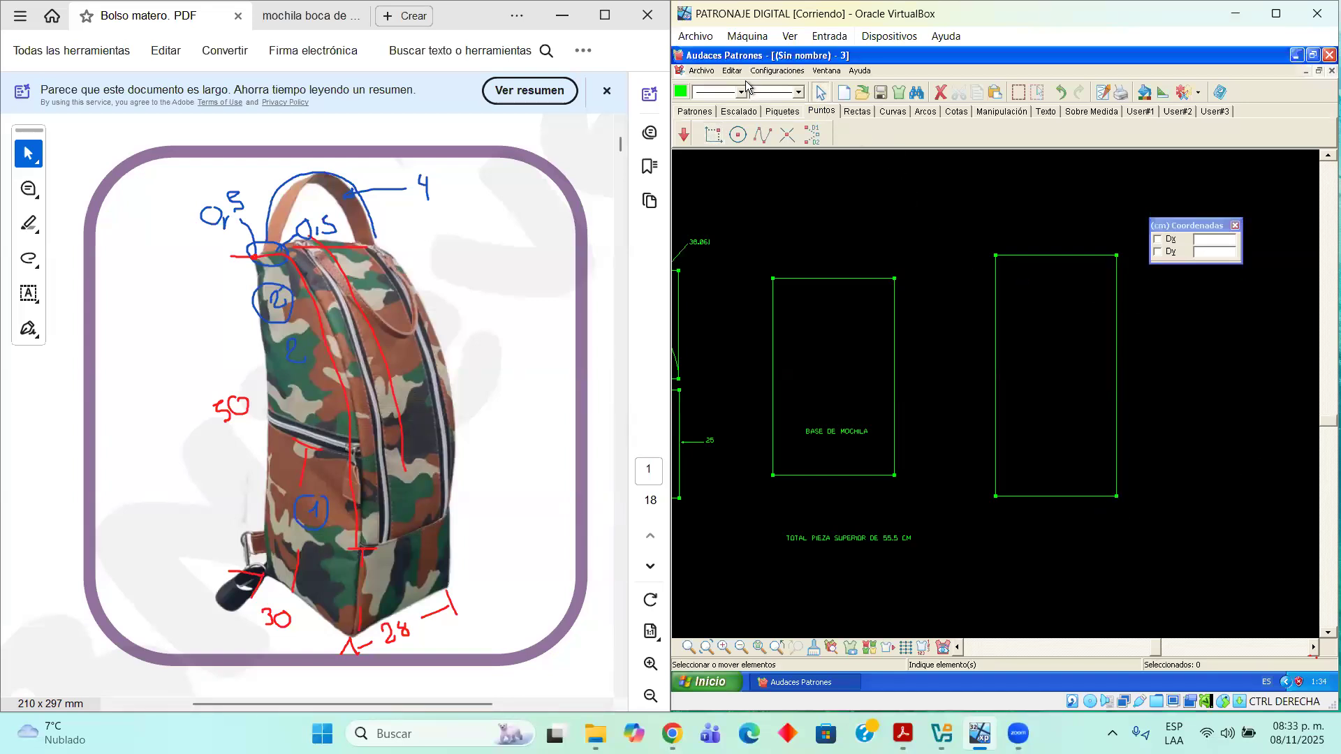
# Place a point on the upper piece's left edge, 5 cm along the perimeter below its top left corner
pyautogui.click(713, 134)
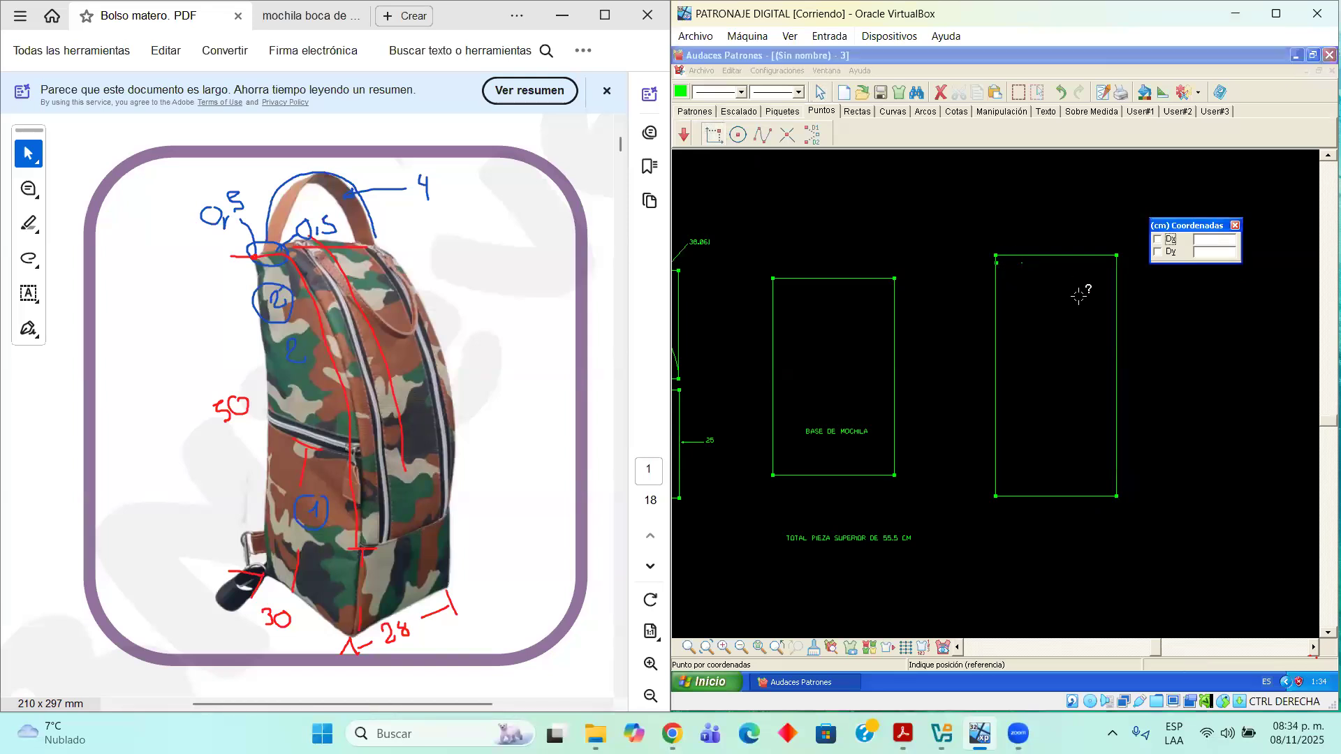
pyautogui.click(997, 257)
pyautogui.click(1159, 268)
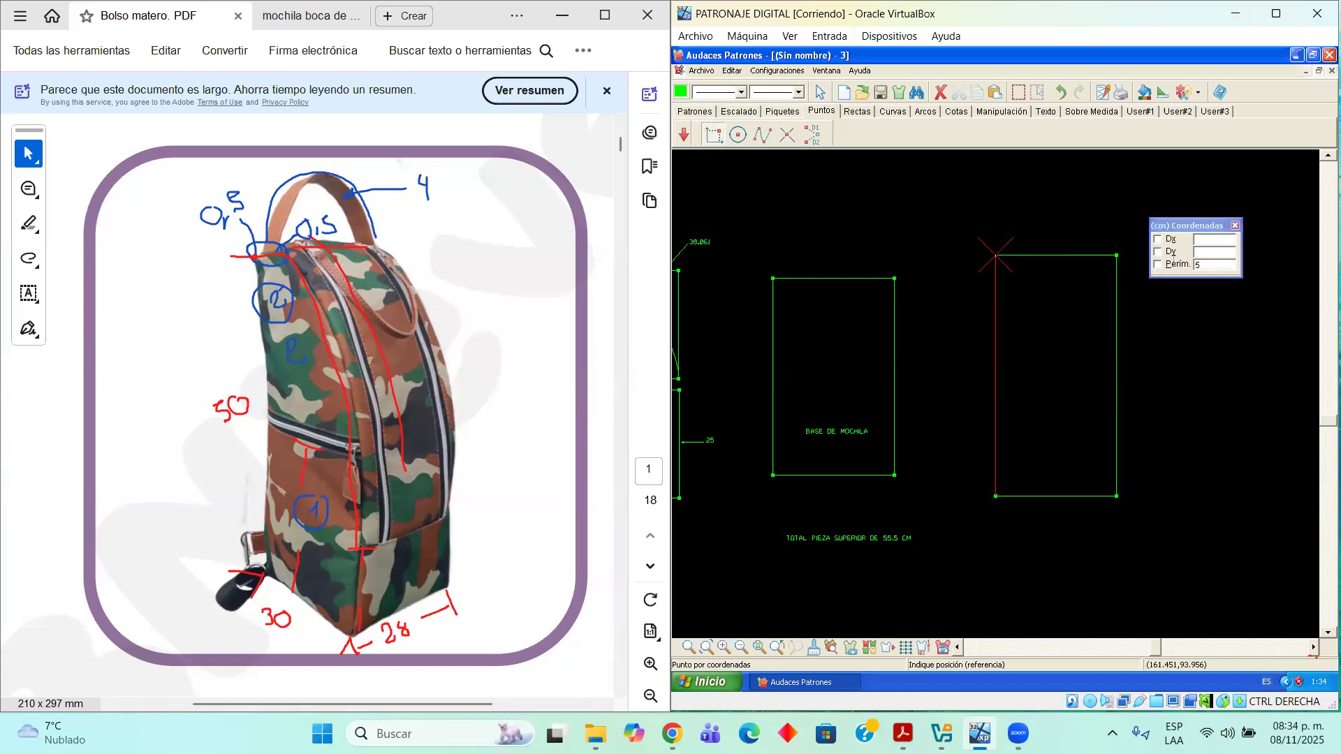
pyautogui.click(1176, 265)
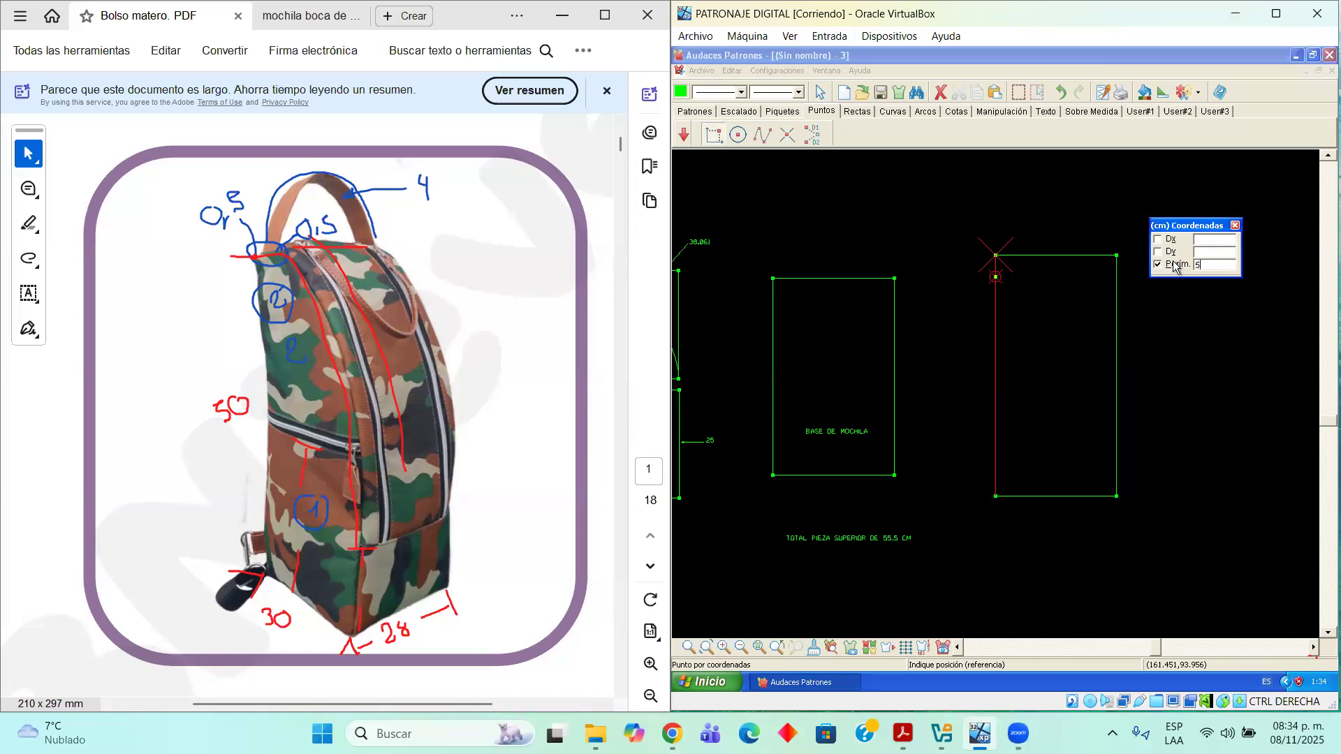
pyautogui.click(1013, 278)
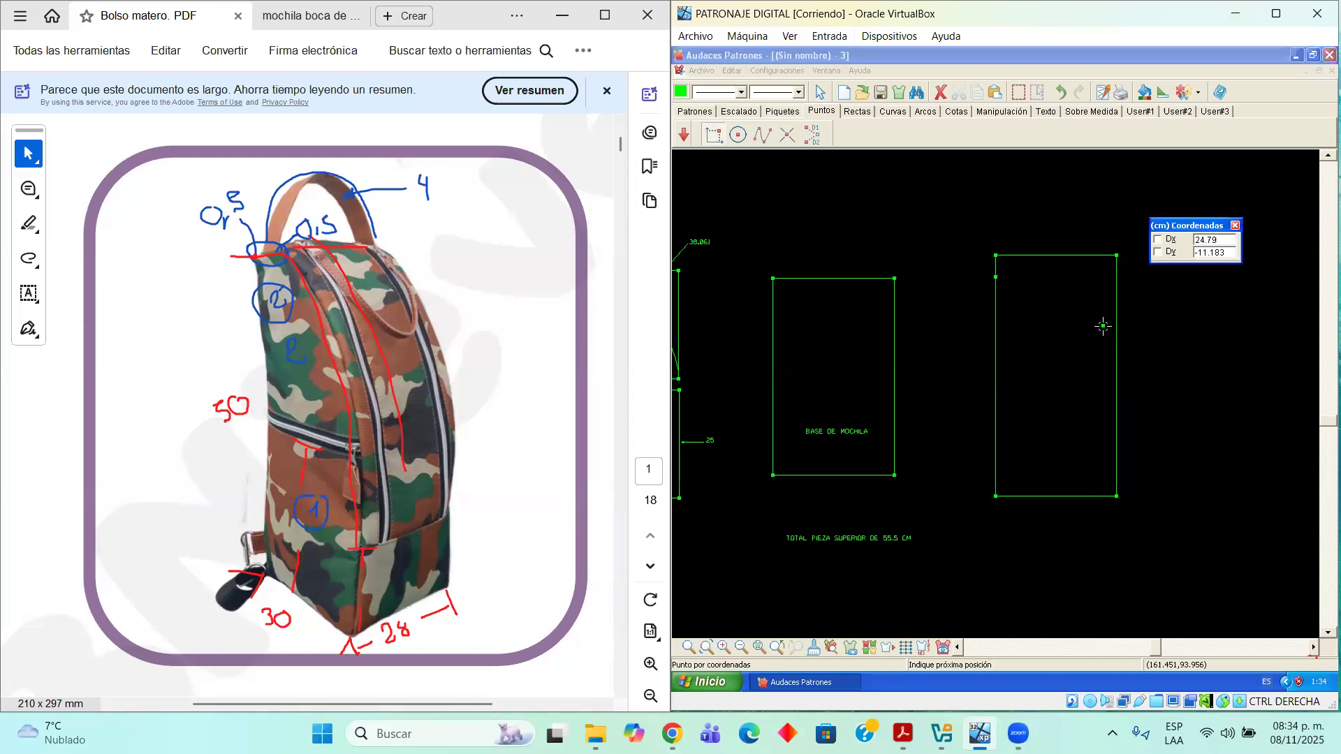
# Place a matching point on the upper piece's right edge, 5 cm along the perimeter below its top right corner
pyautogui.click(1116, 261)
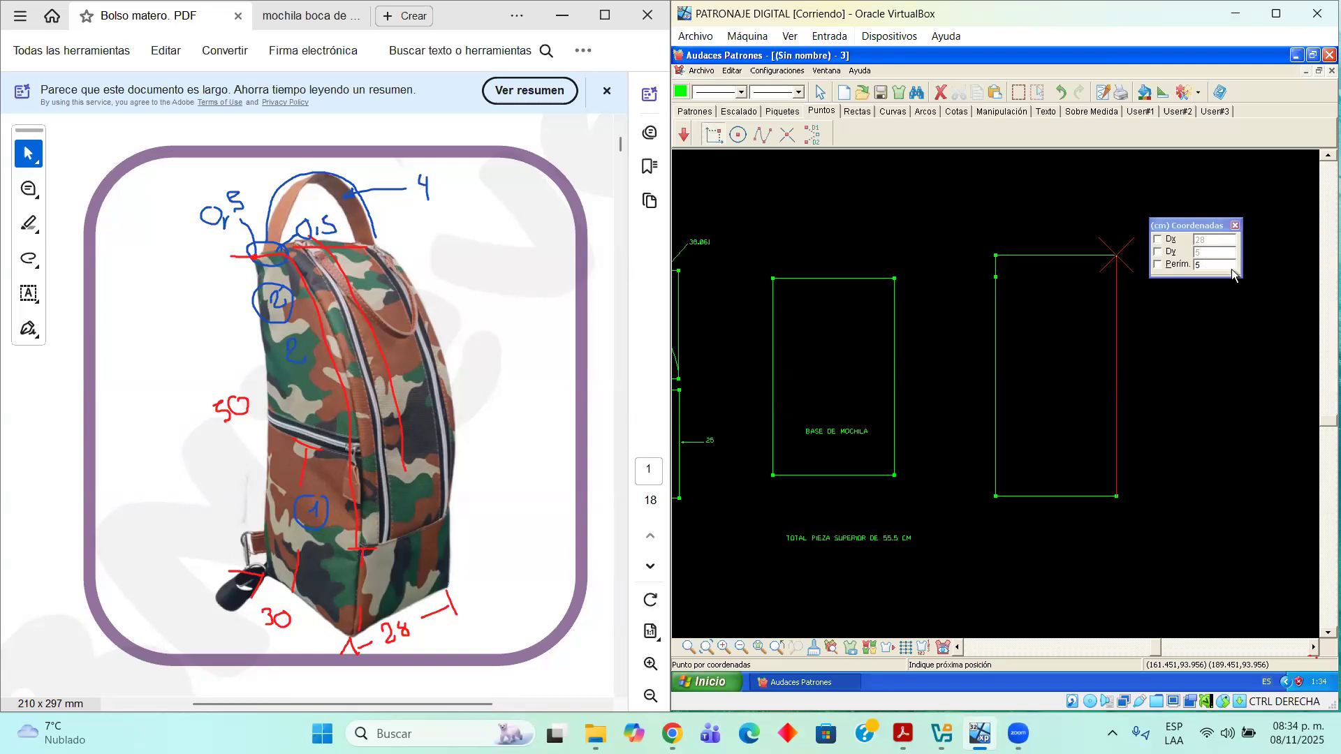
pyautogui.click(1151, 272)
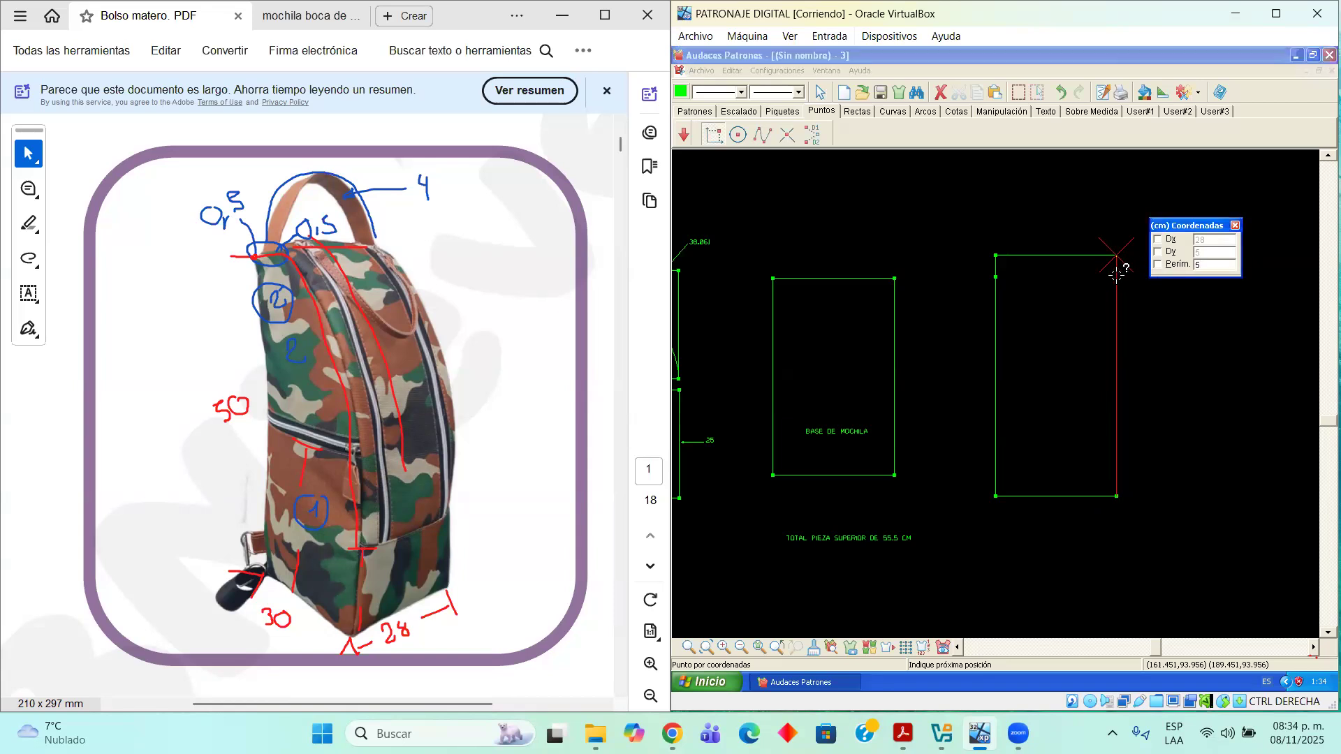
pyautogui.click(1116, 276)
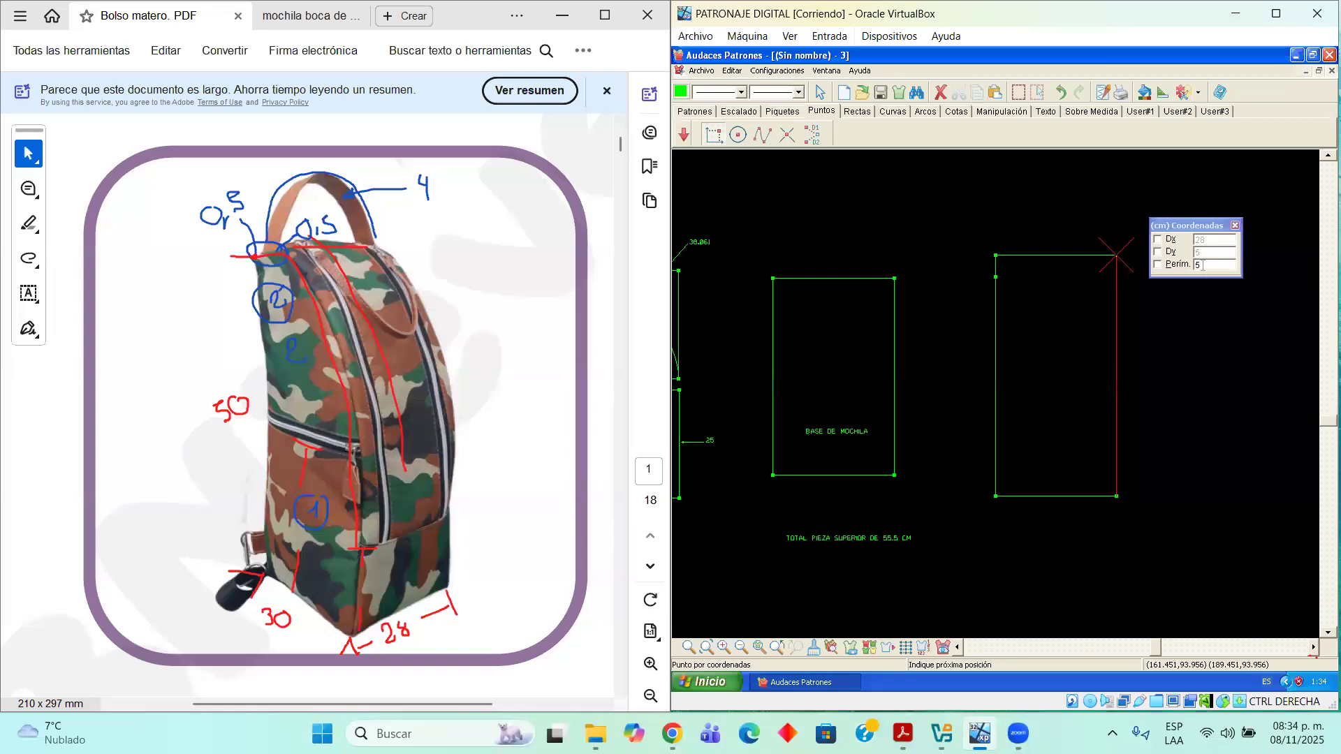
pyautogui.click(1187, 275)
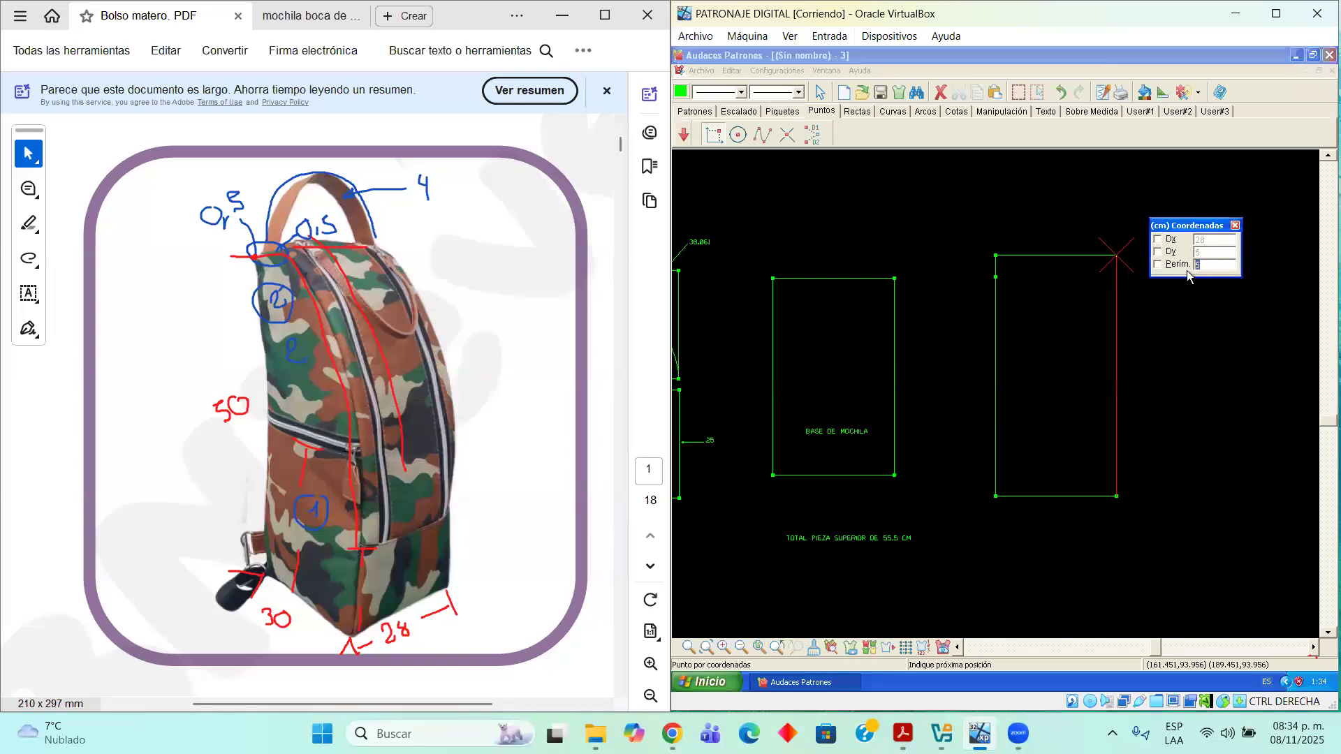
pyautogui.click(1115, 258)
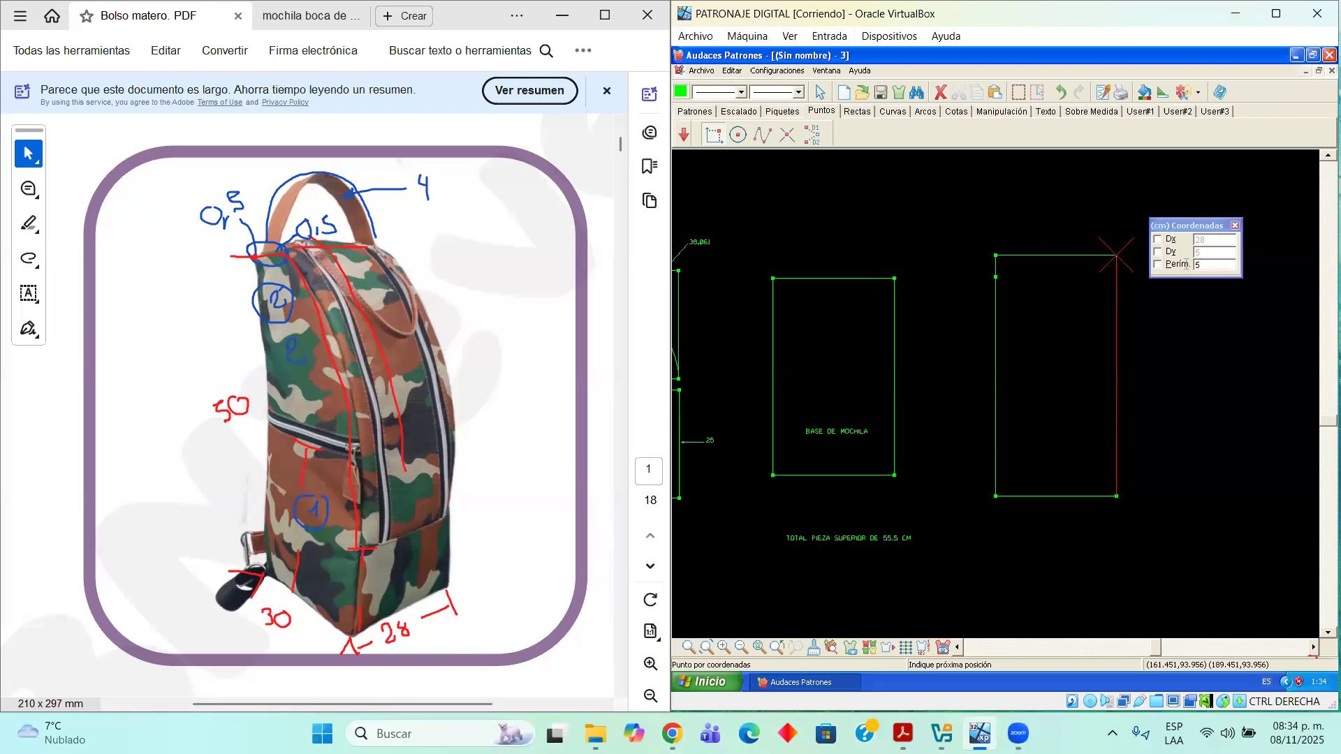
pyautogui.click(1185, 264)
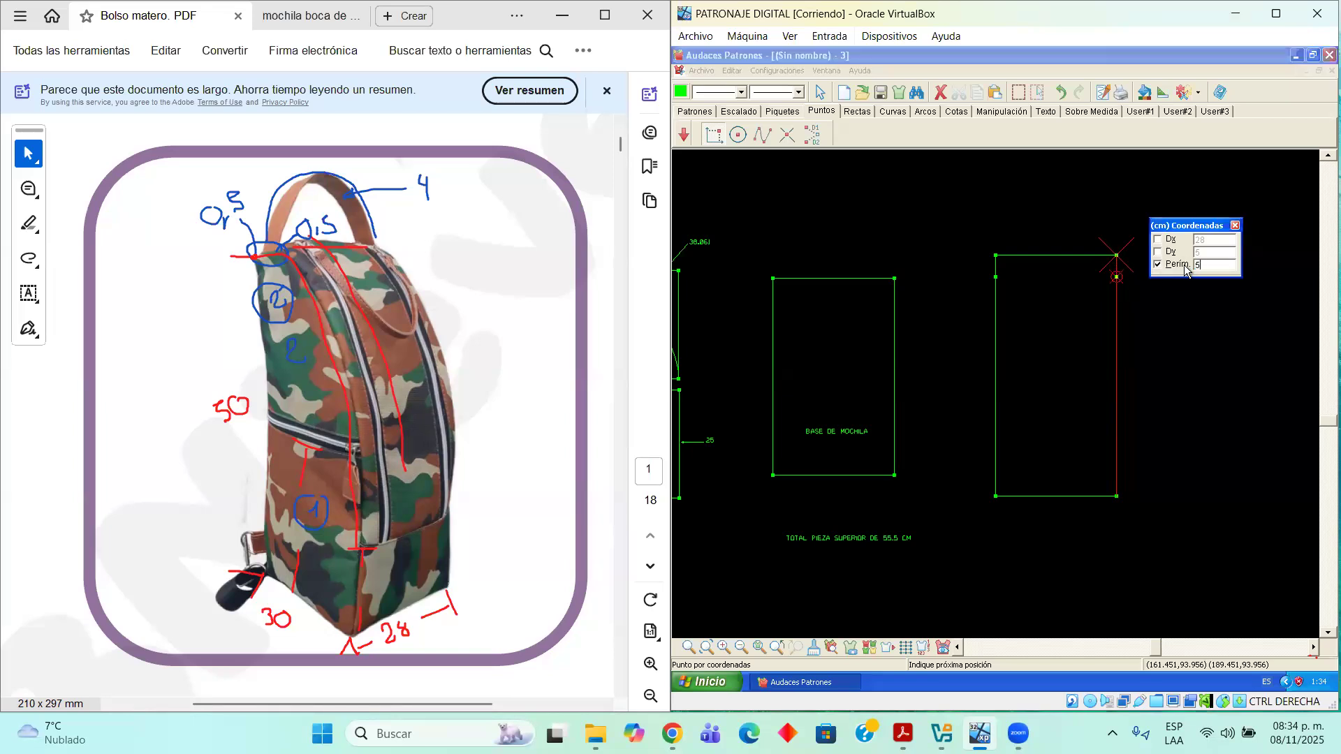
pyautogui.press('Return')
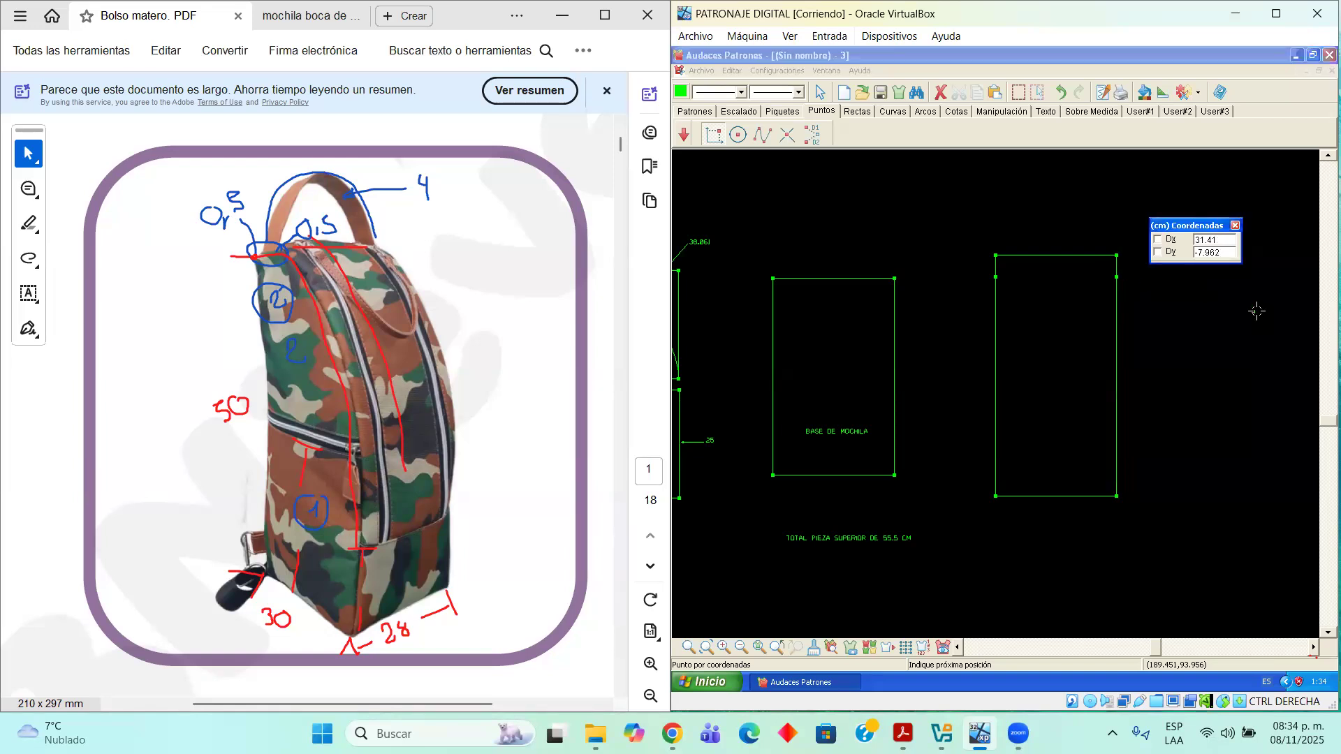
# Draw a straight line across the upper piece joining the two points 5 cm below its top corners
pyautogui.click(857, 111)
pyautogui.click(996, 277)
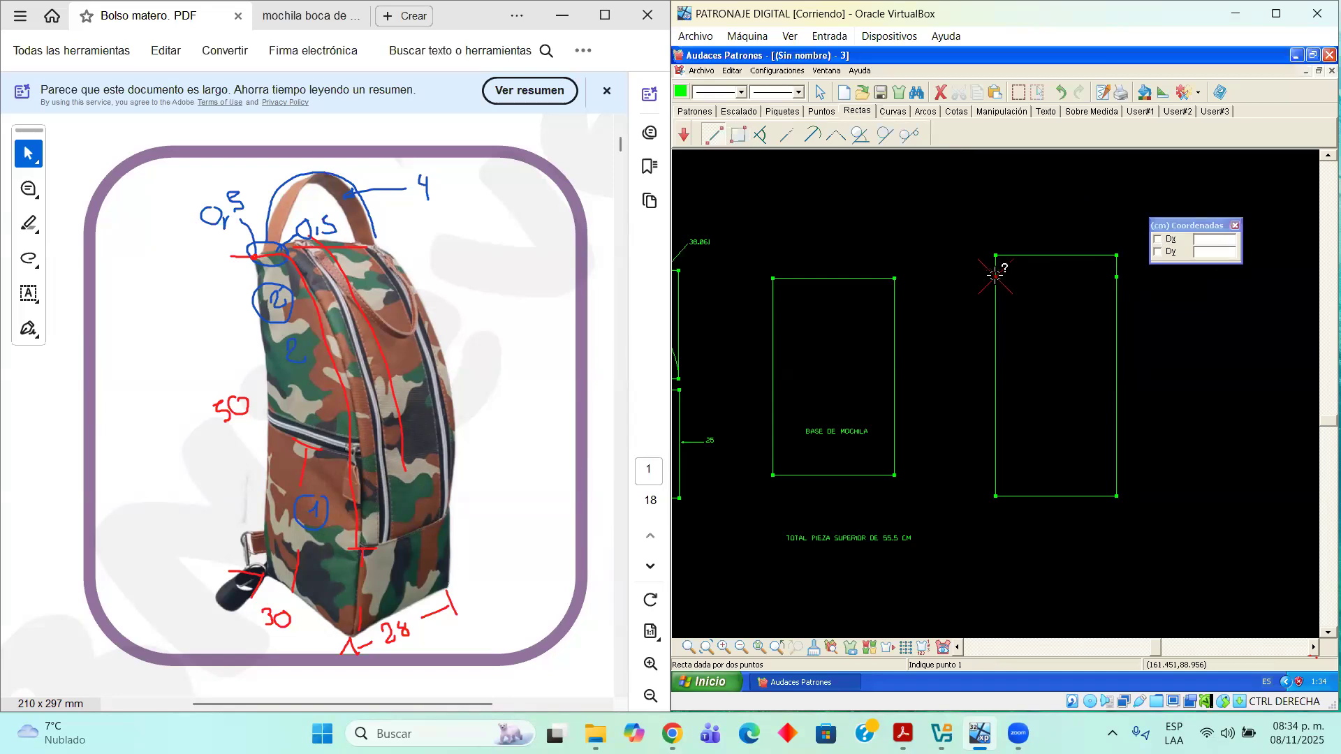
pyautogui.click(1117, 278)
pyautogui.click(9, 270)
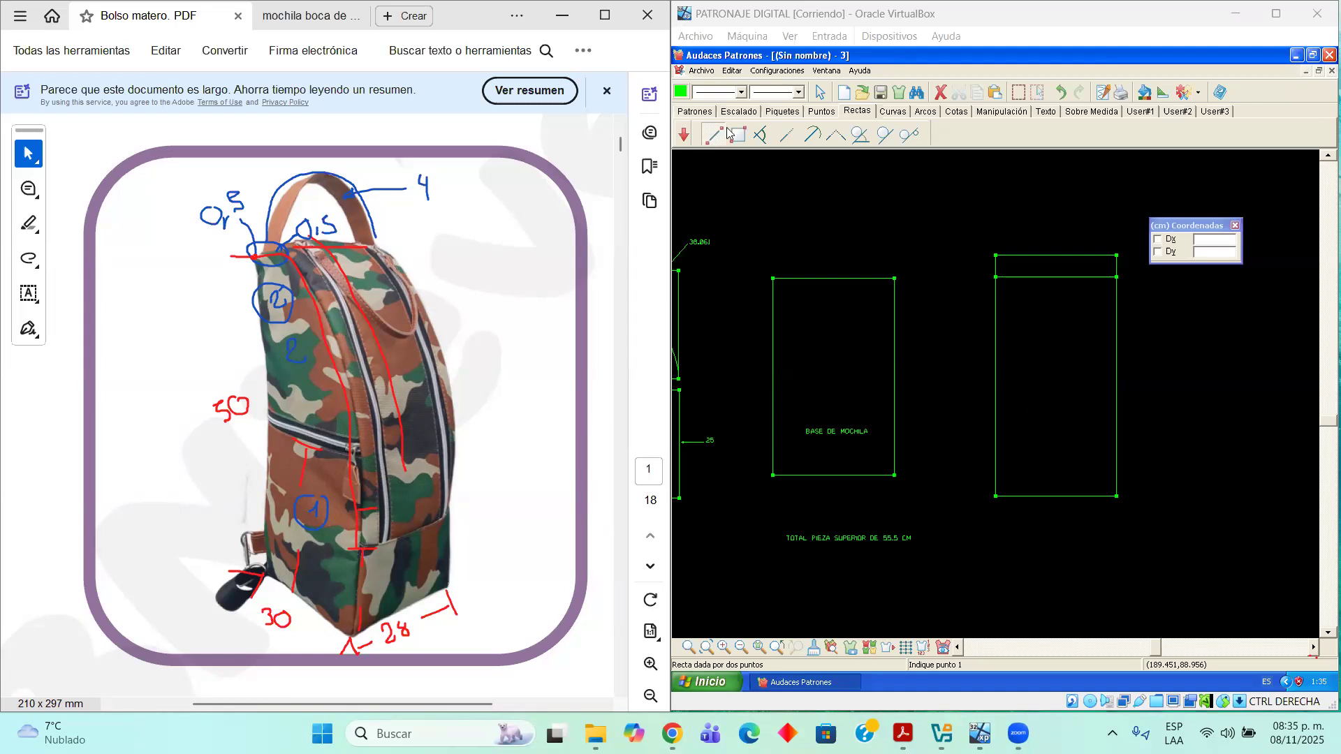
pyautogui.click(985, 245)
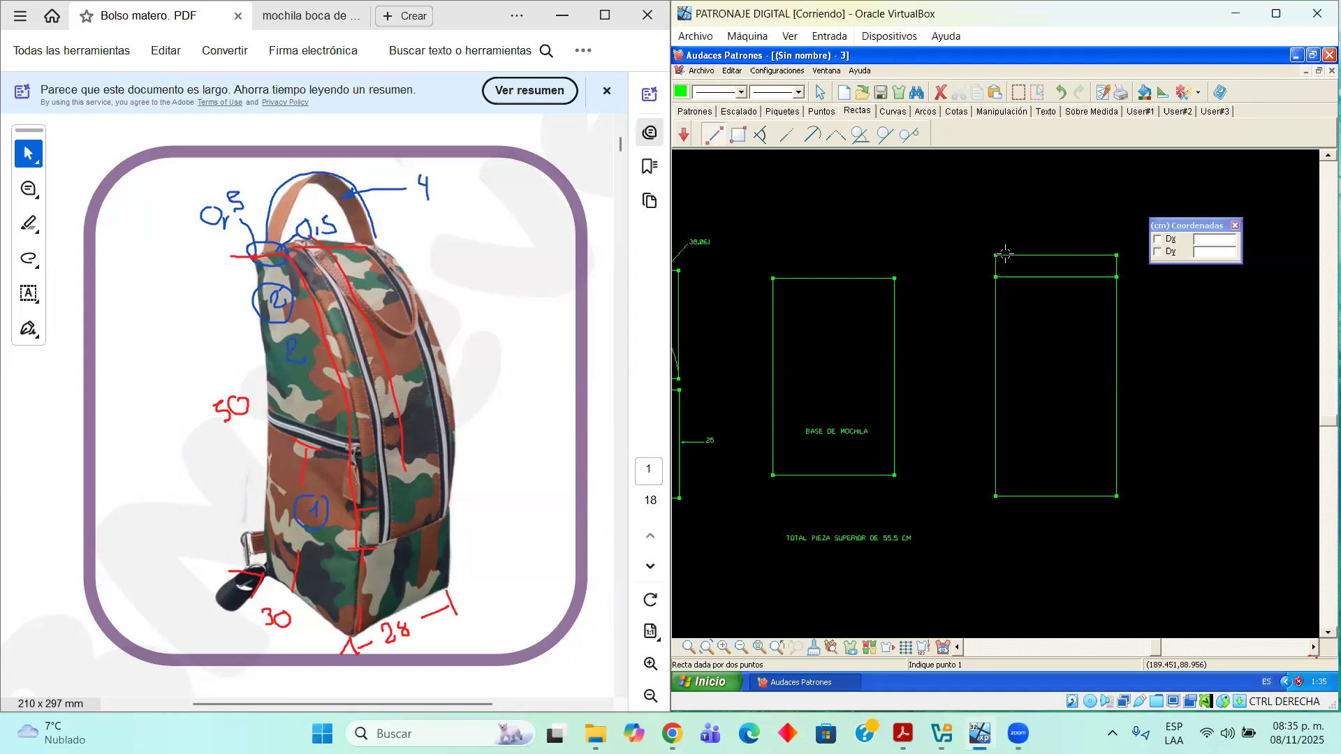
pyautogui.click(996, 277)
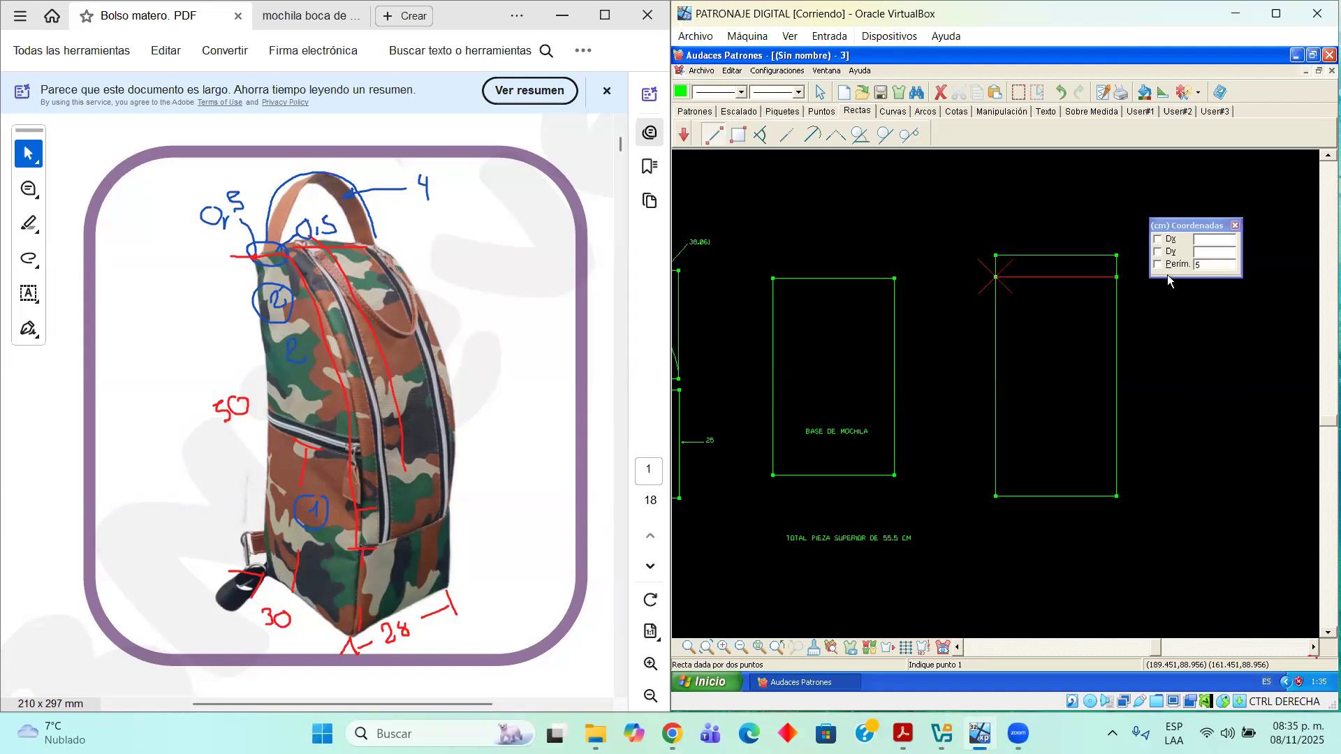
pyautogui.click(1161, 271)
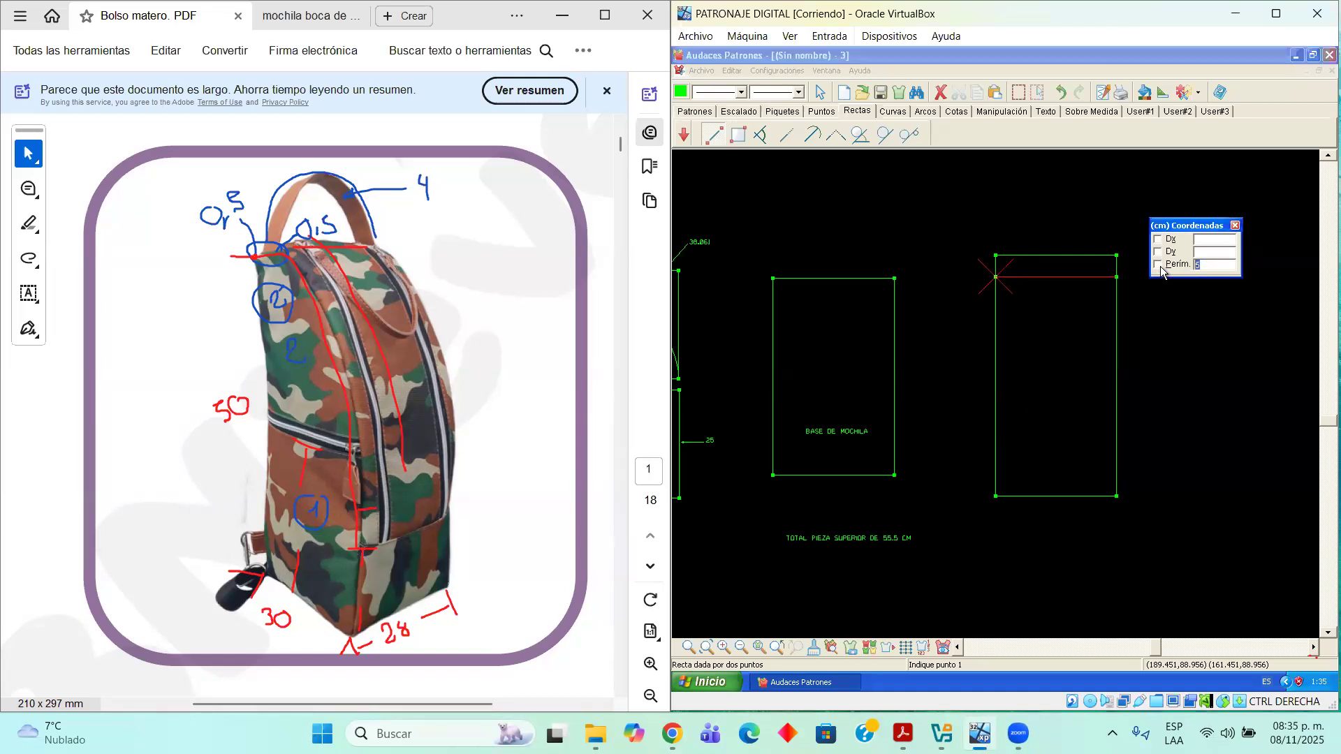
pyautogui.write('5')
pyautogui.press('Return')
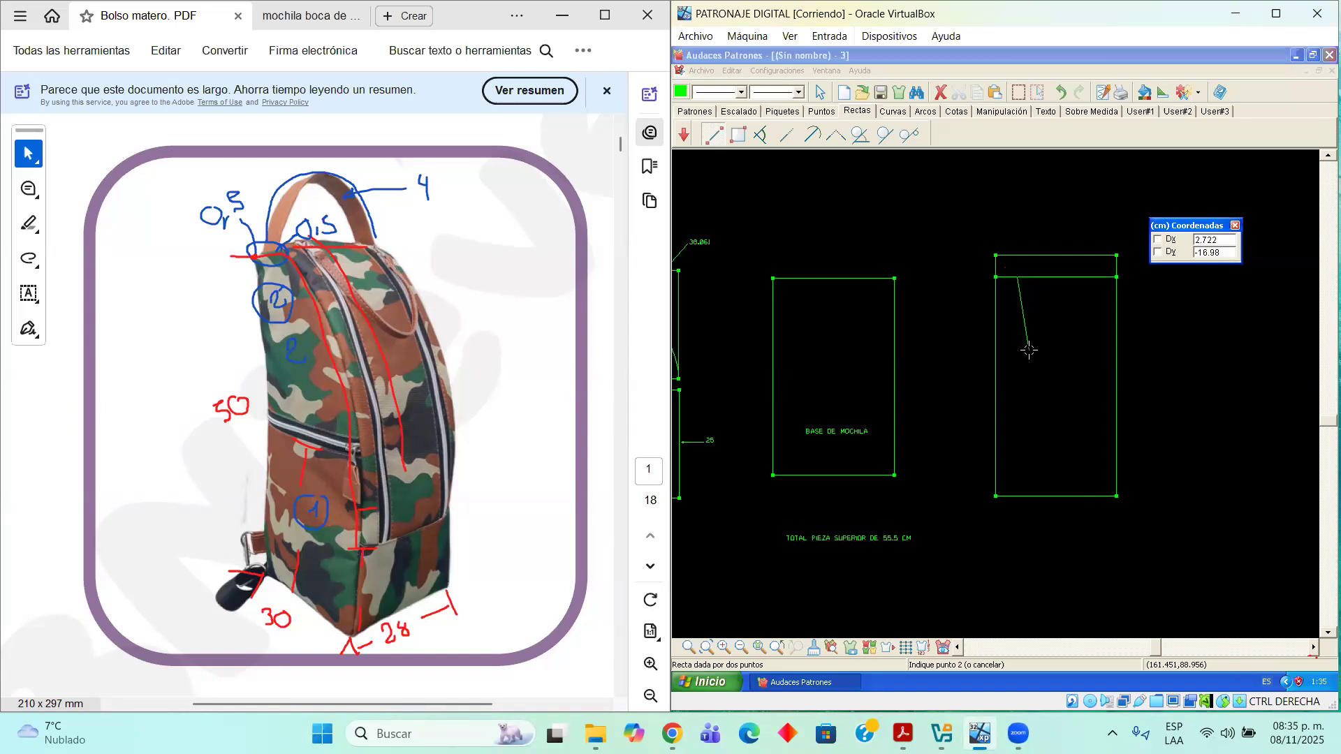
pyautogui.press('Escape')
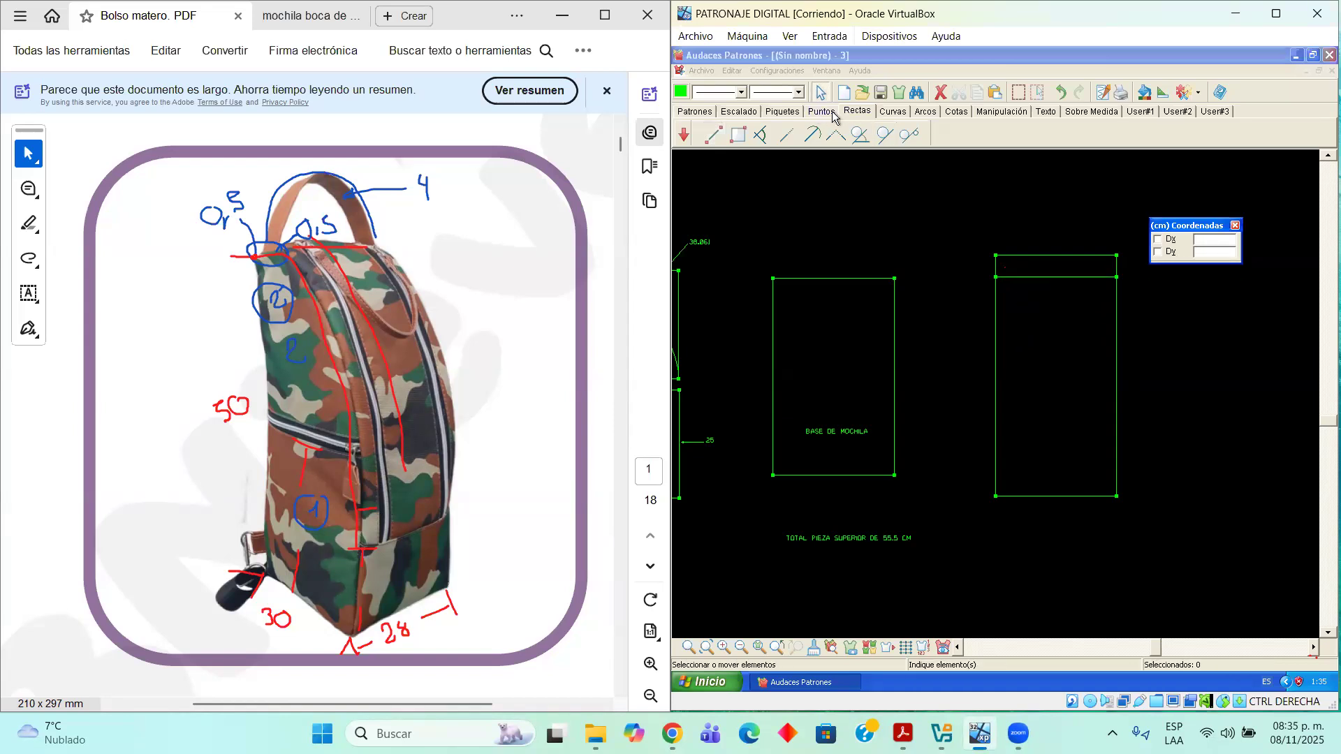
# Place a point on the upper piece's inner horizontal line, 5 cm along it from its left end
pyautogui.click(848, 112)
pyautogui.click(822, 111)
pyautogui.click(714, 135)
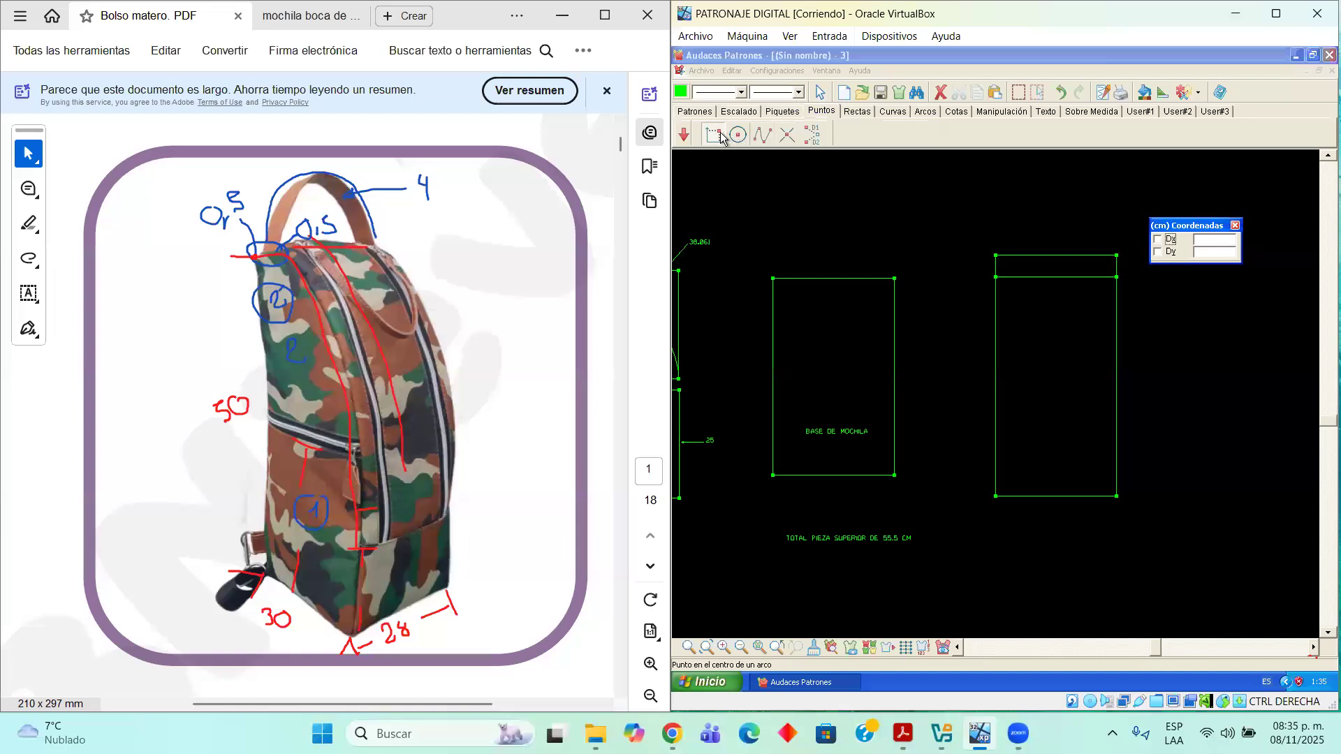
pyautogui.click(995, 277)
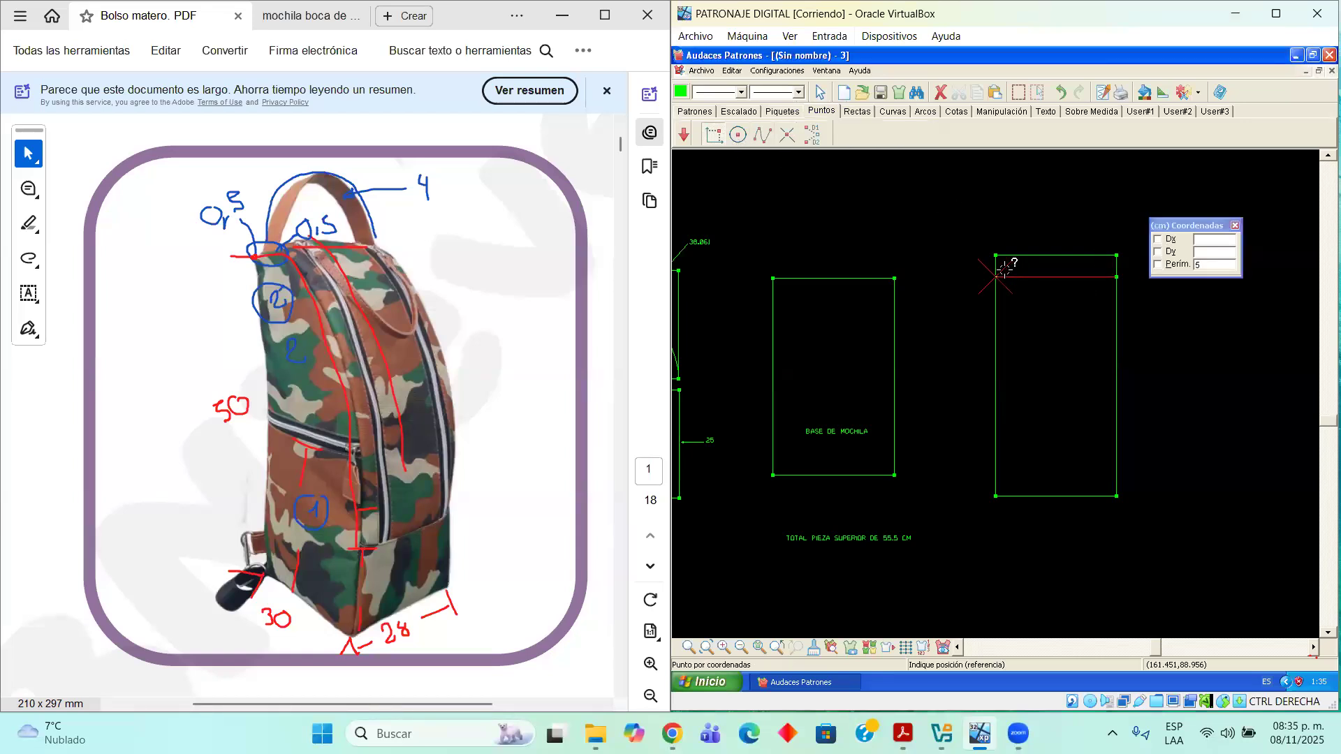
pyautogui.click(1218, 266)
pyautogui.write('5')
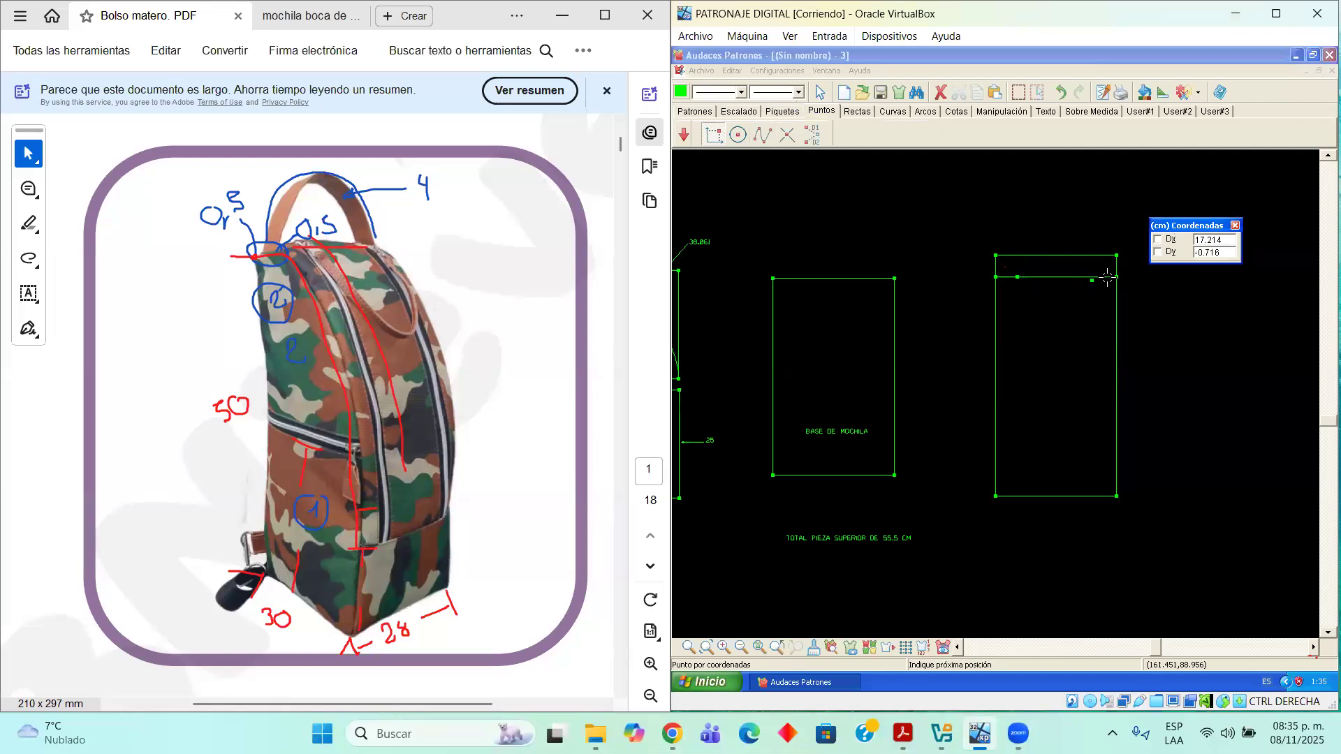
# Place a point on the upper piece's inner horizontal line, 4 cm along it from its right end
pyautogui.click(1116, 277)
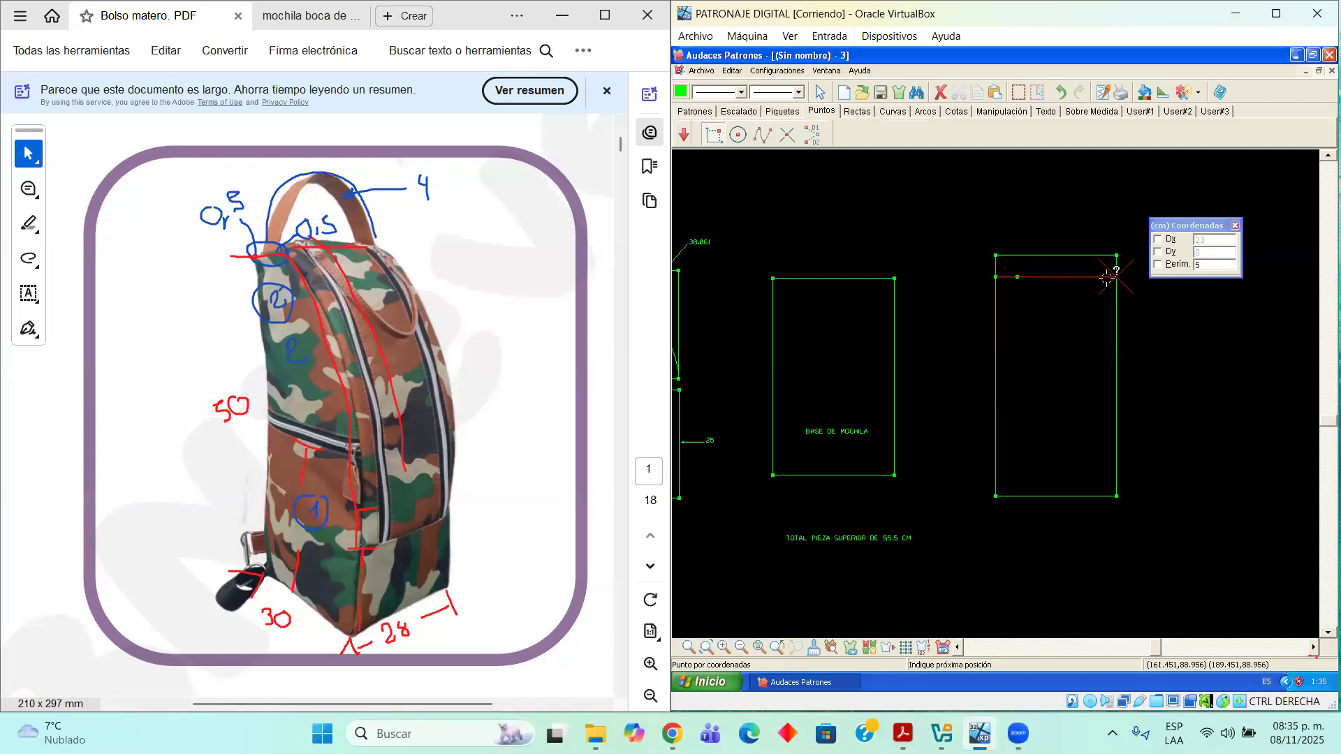
pyautogui.click(1182, 269)
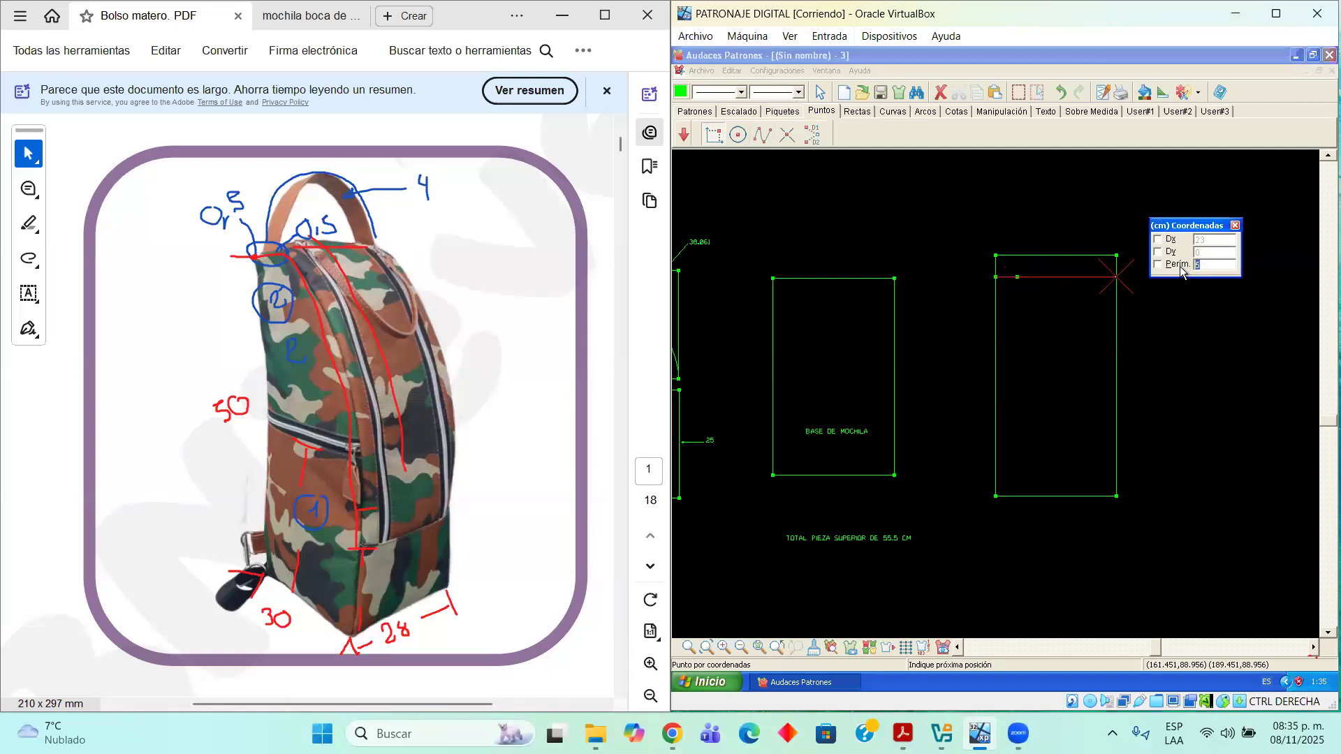
pyautogui.click(1111, 278)
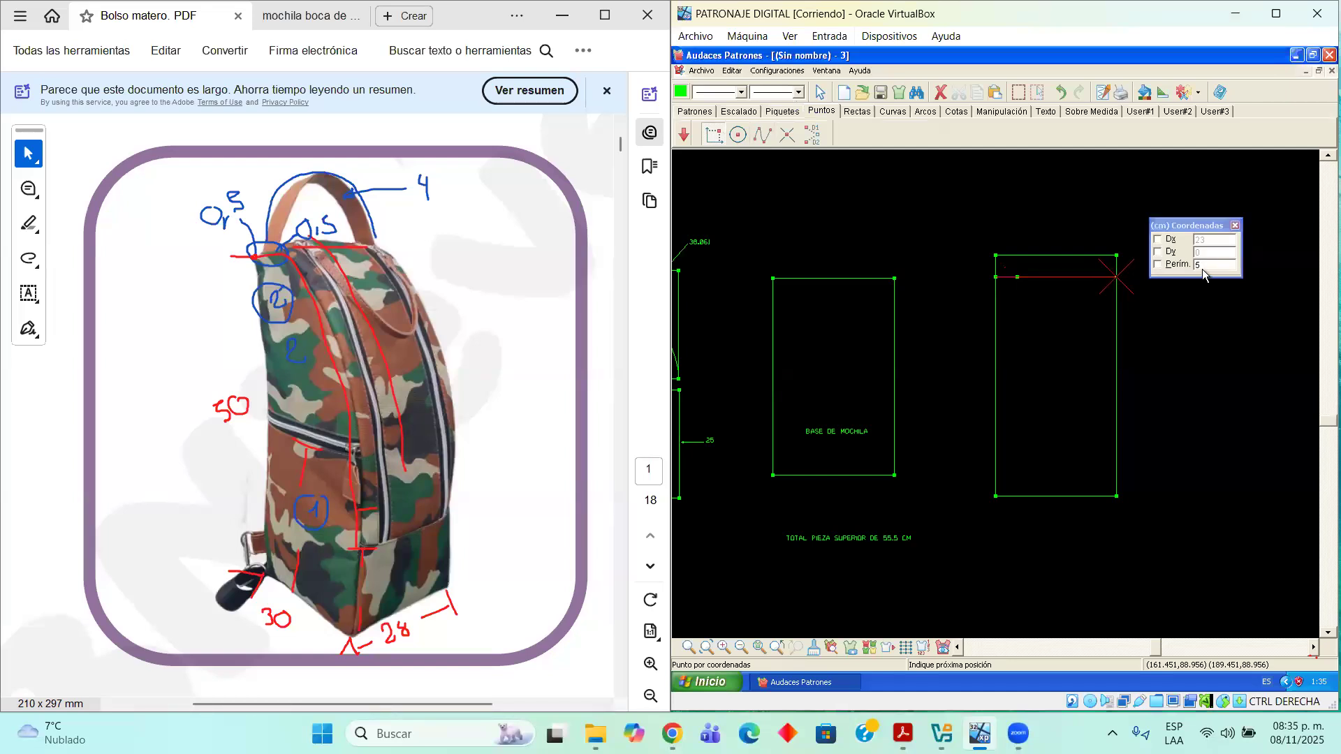
pyautogui.click(1190, 269)
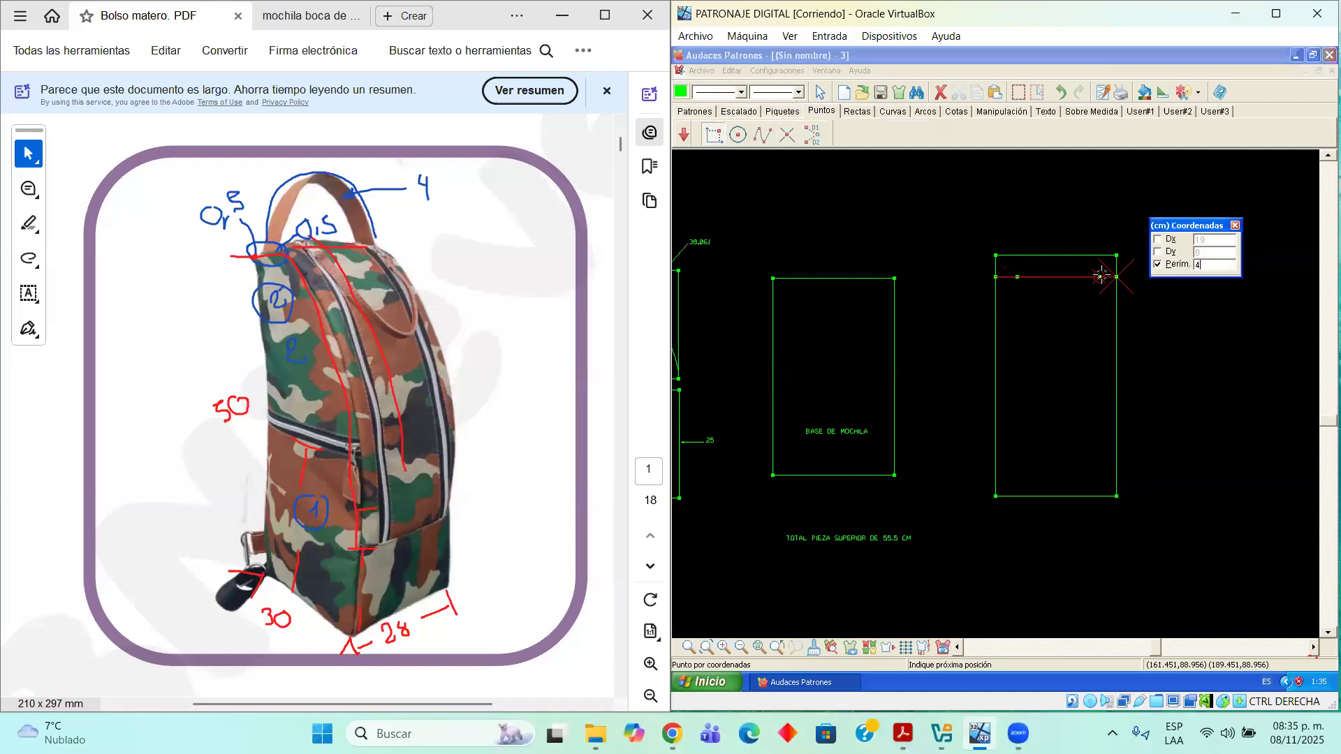
pyautogui.click(1127, 287)
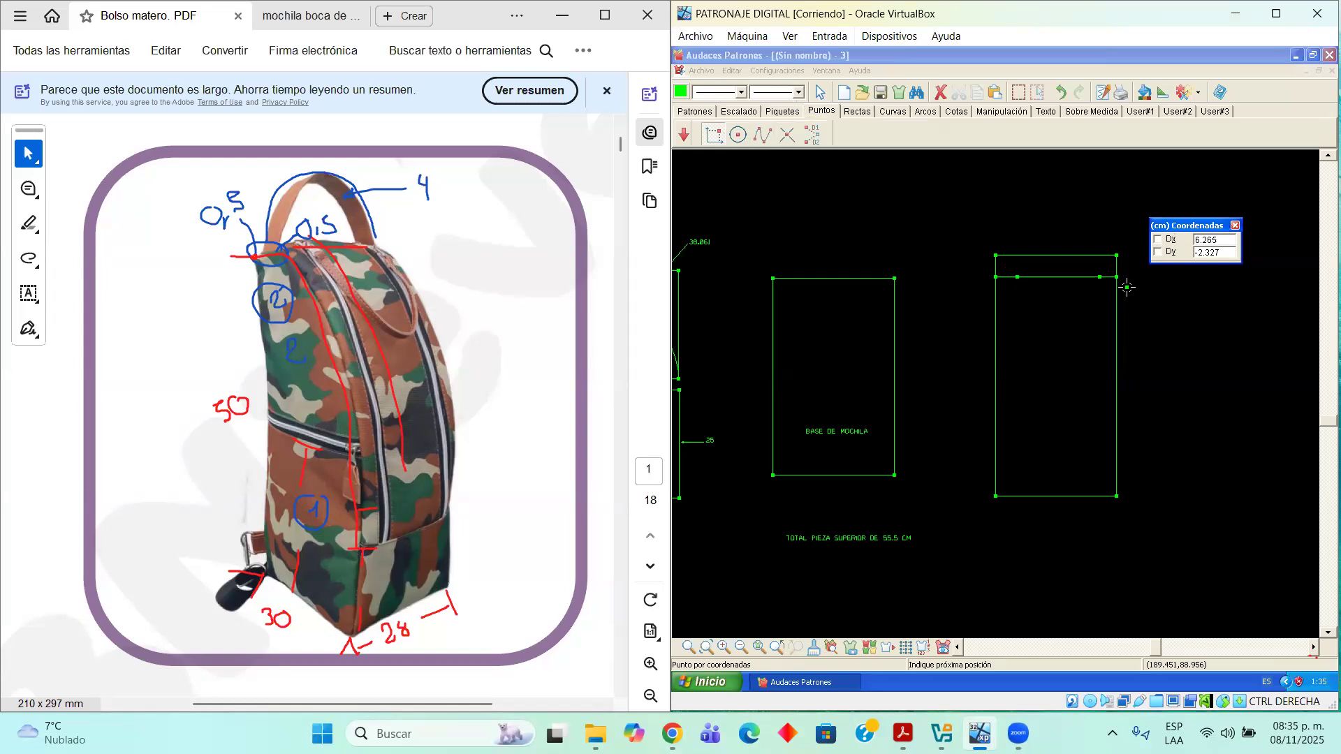
# Place two points on the upper piece's bottom edge, one 5 cm along the perimeter from each bottom corner
pyautogui.click(1005, 496)
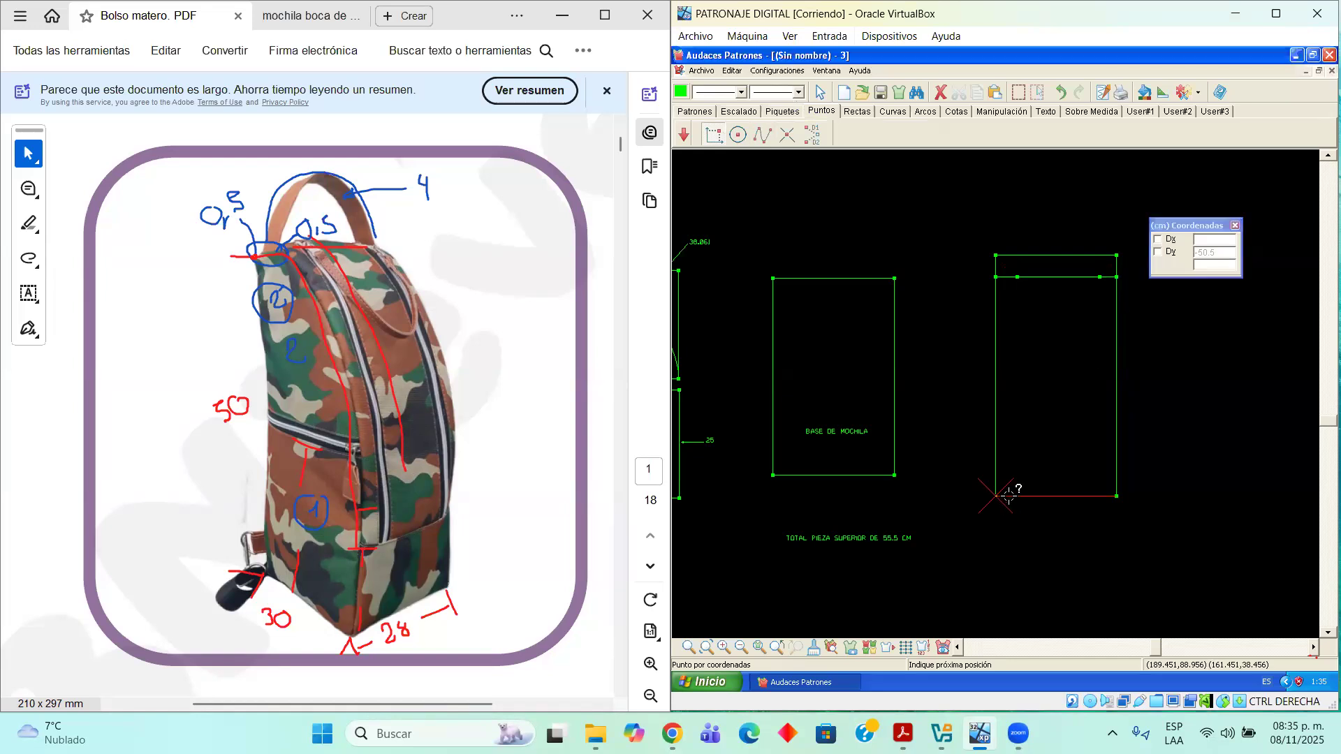
pyautogui.click(1203, 267)
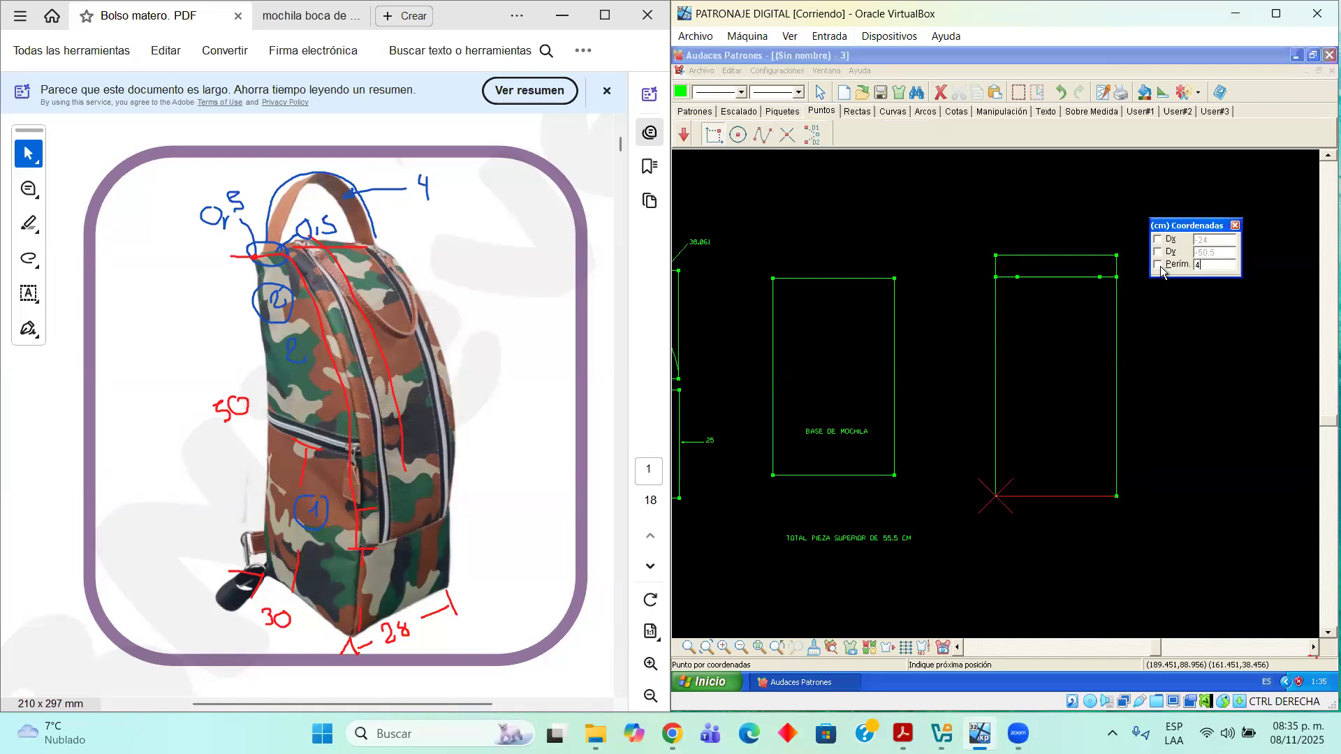
pyautogui.click(1017, 496)
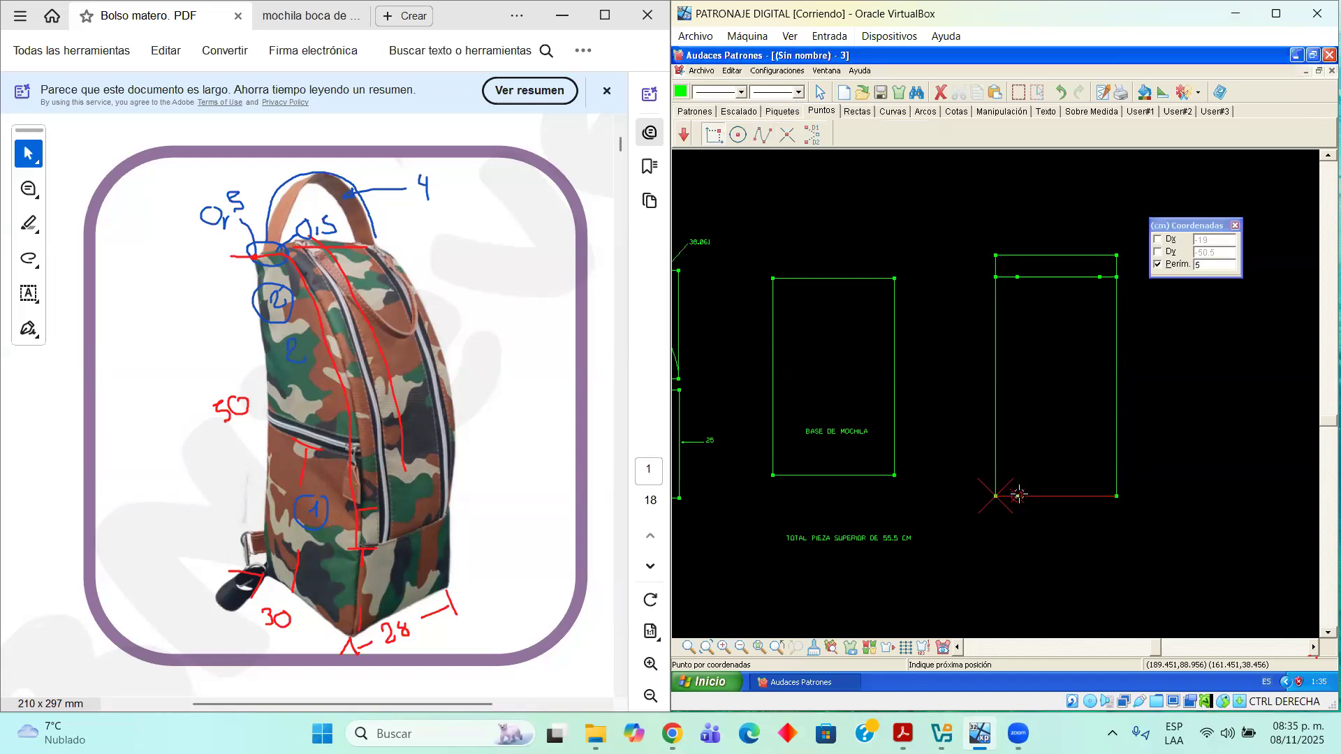
pyautogui.click(1117, 497)
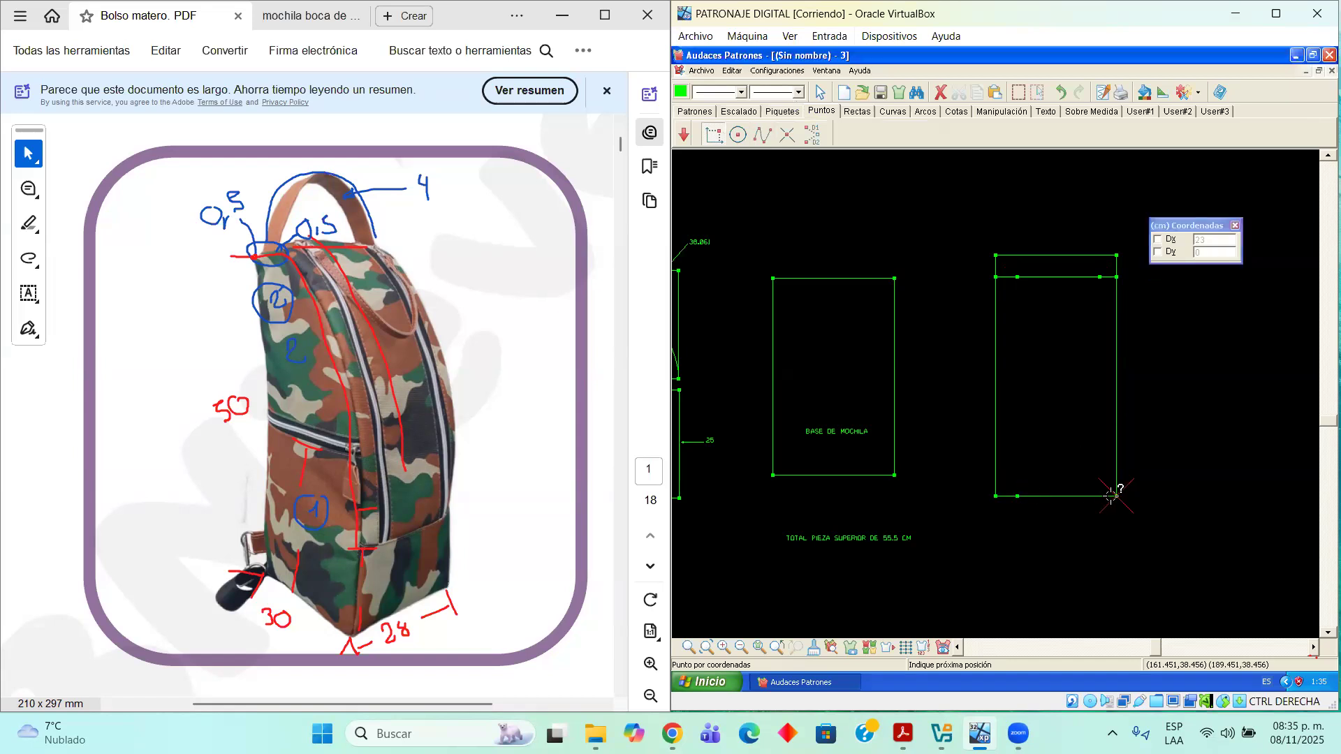
pyautogui.click(1196, 266)
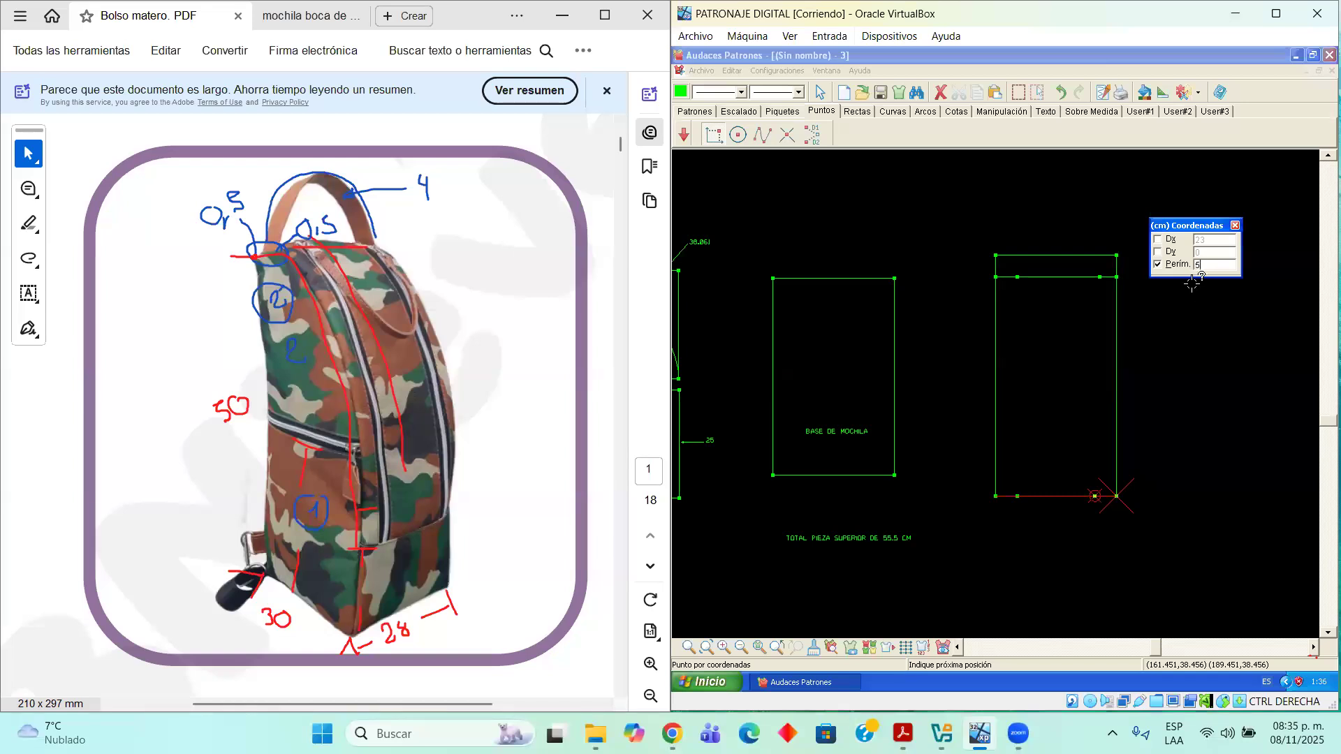
pyautogui.click(1098, 492)
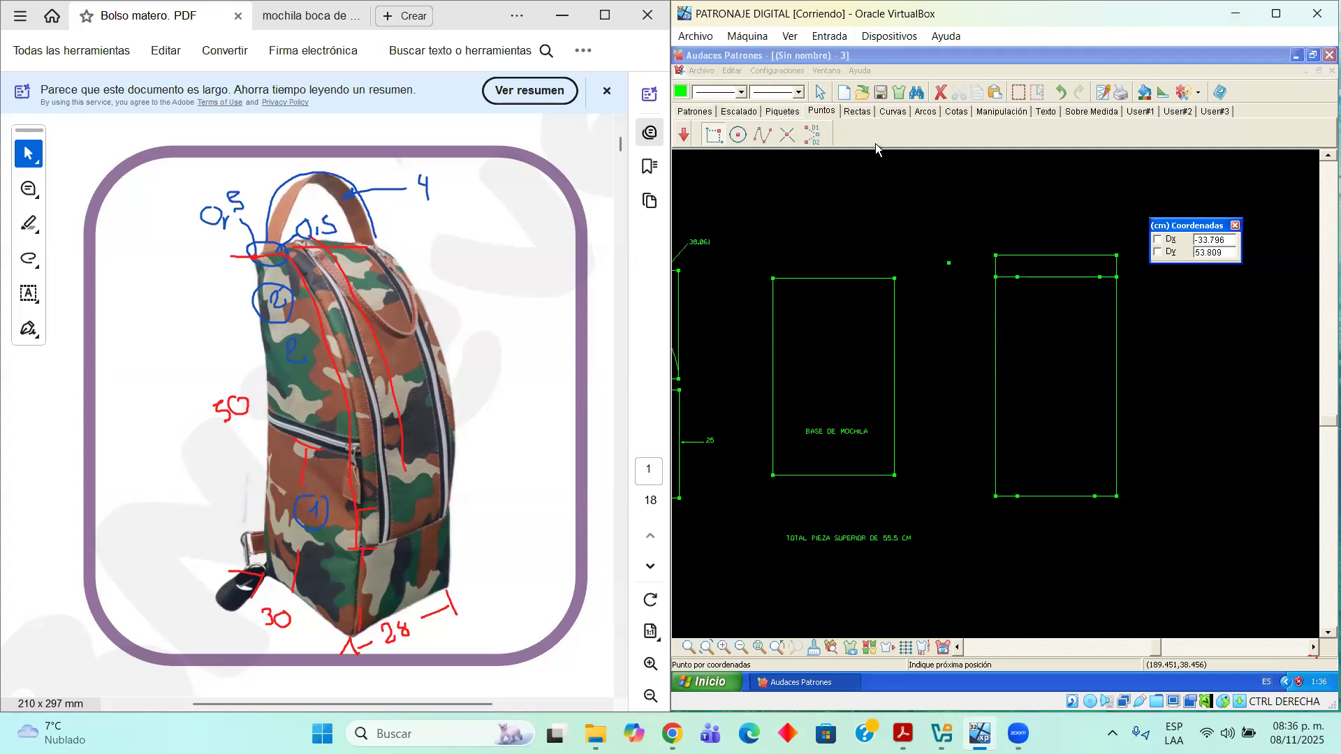
# Draw a straight vertical line joining the left point on the upper piece's inner horizontal line to the left point on its bottom edge
pyautogui.click(855, 112)
pyautogui.click(714, 134)
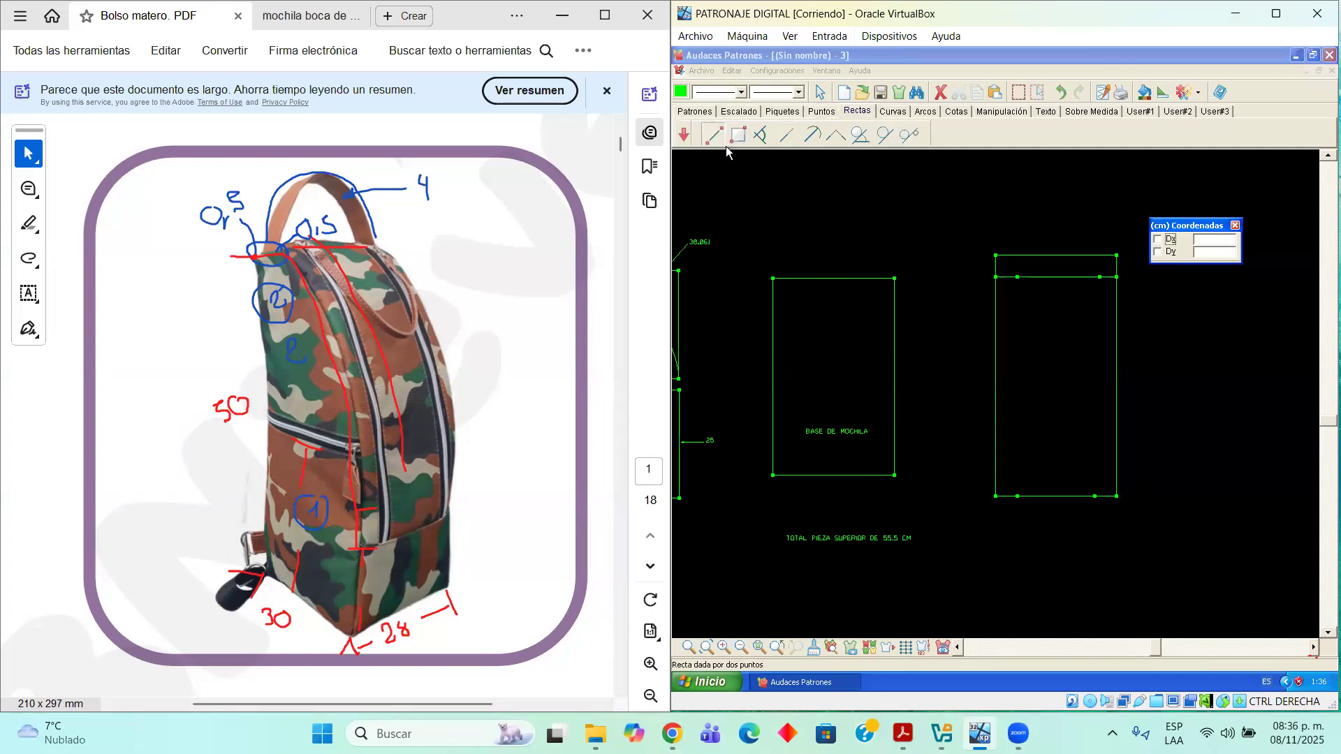
pyautogui.click(1017, 276)
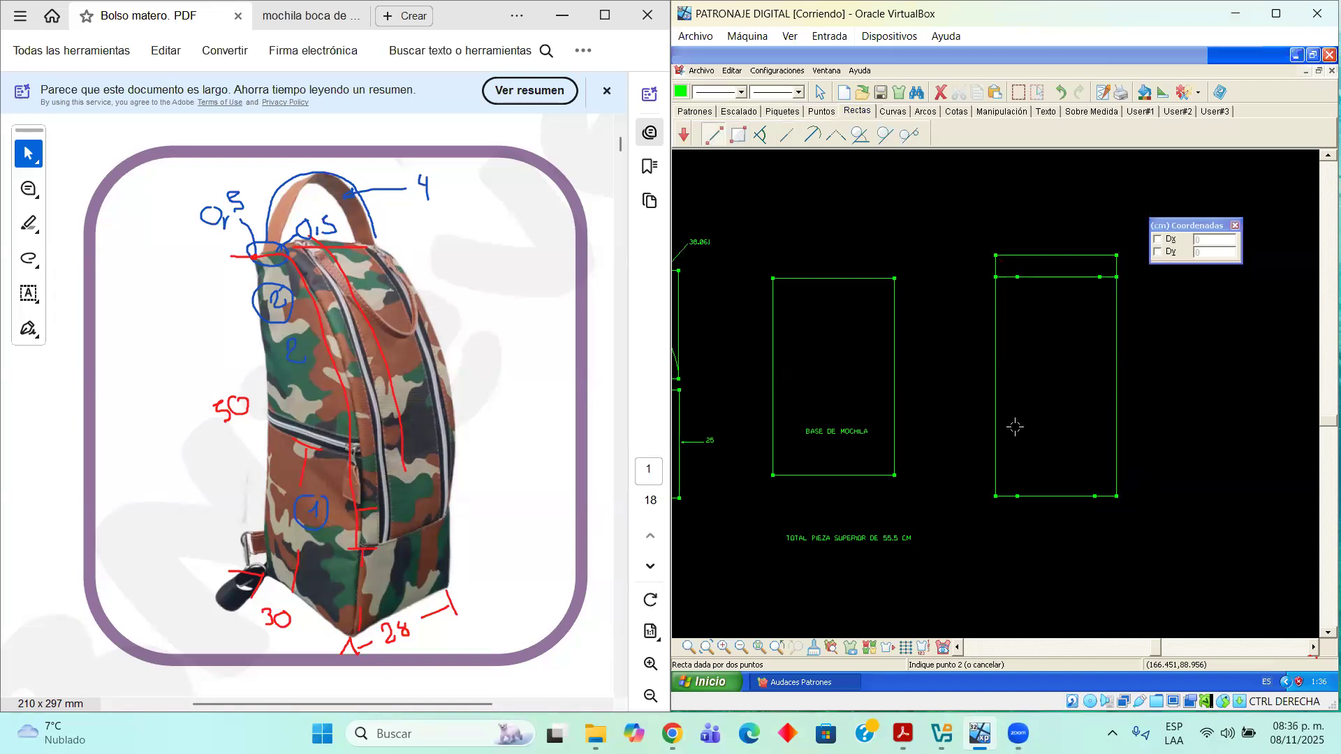
pyautogui.click(1019, 496)
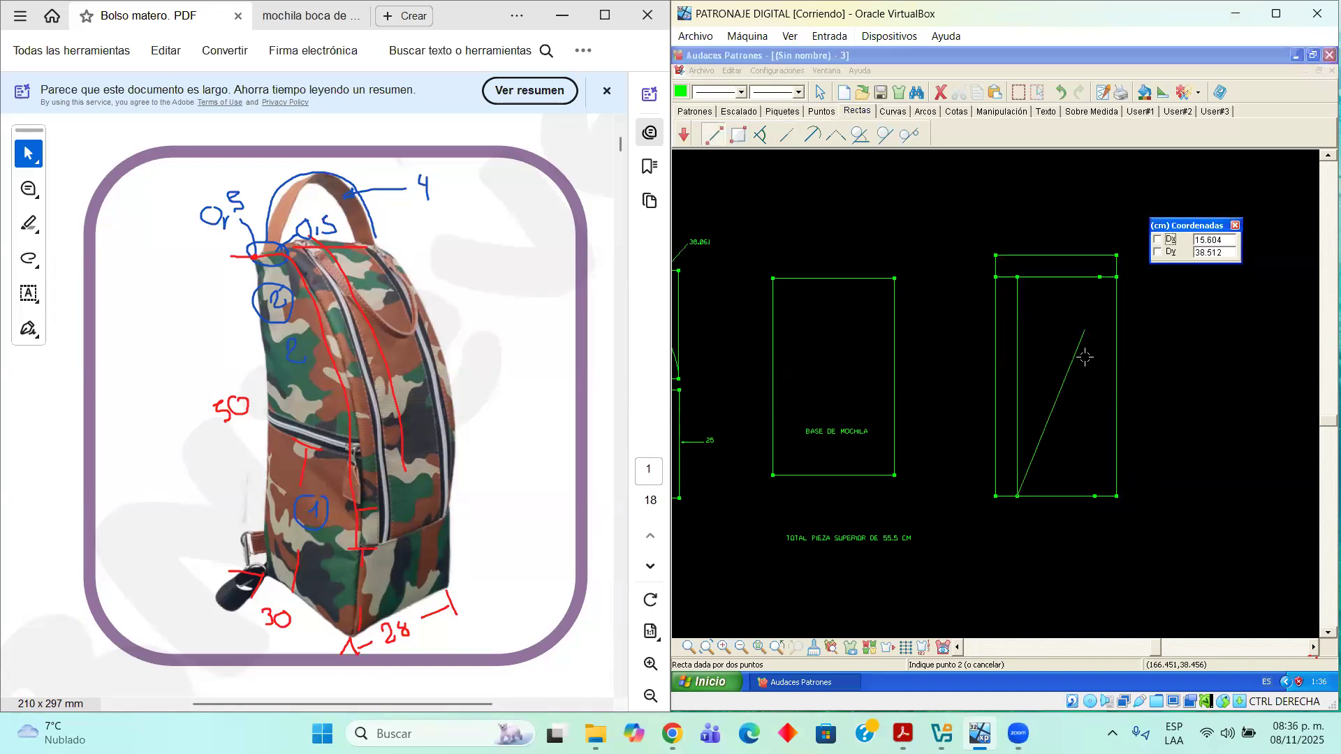
pyautogui.rightClick(1099, 300)
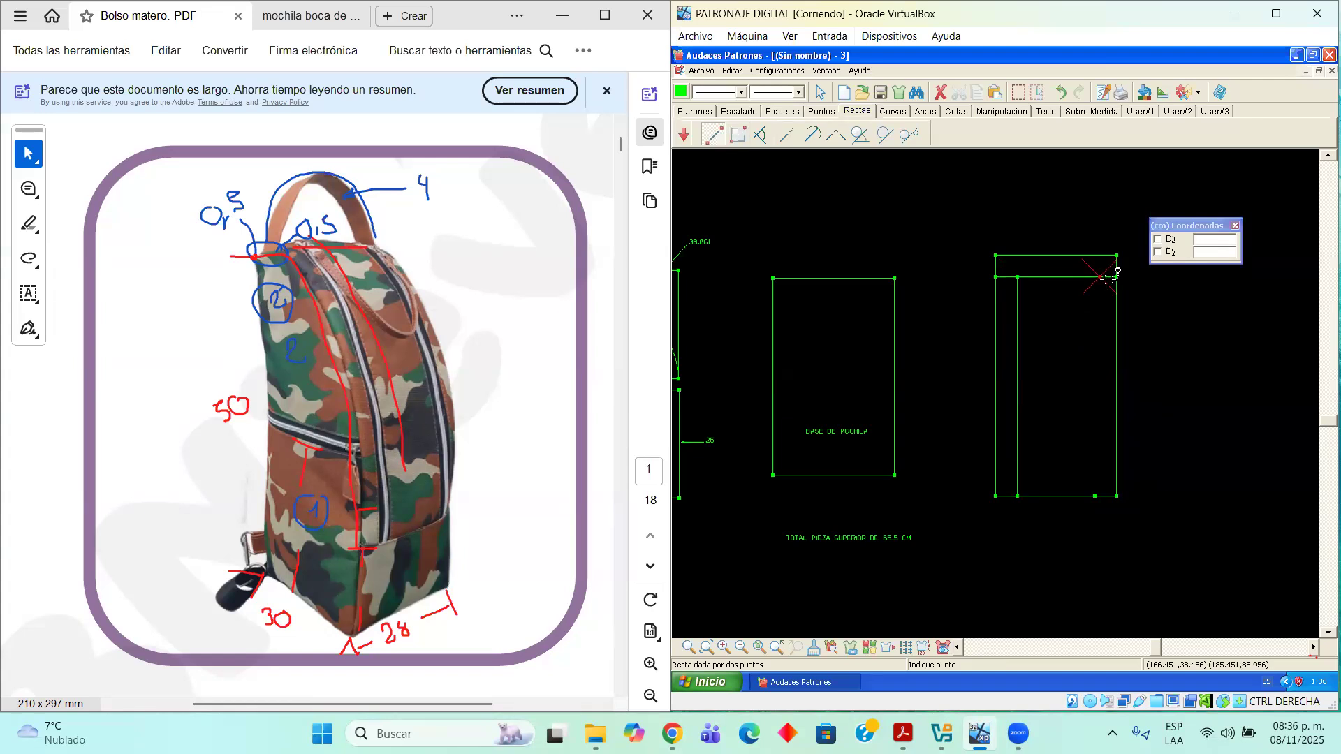
pyautogui.click(1100, 277)
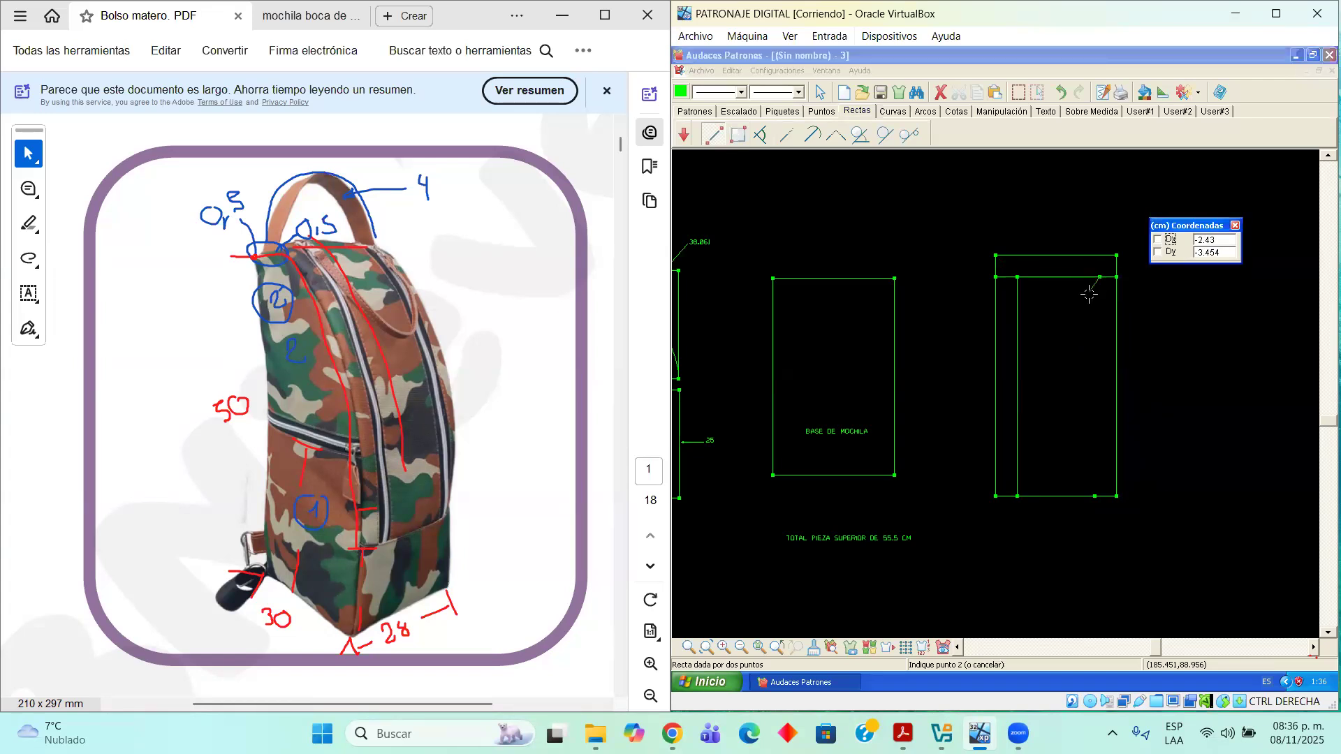
pyautogui.click(1096, 496)
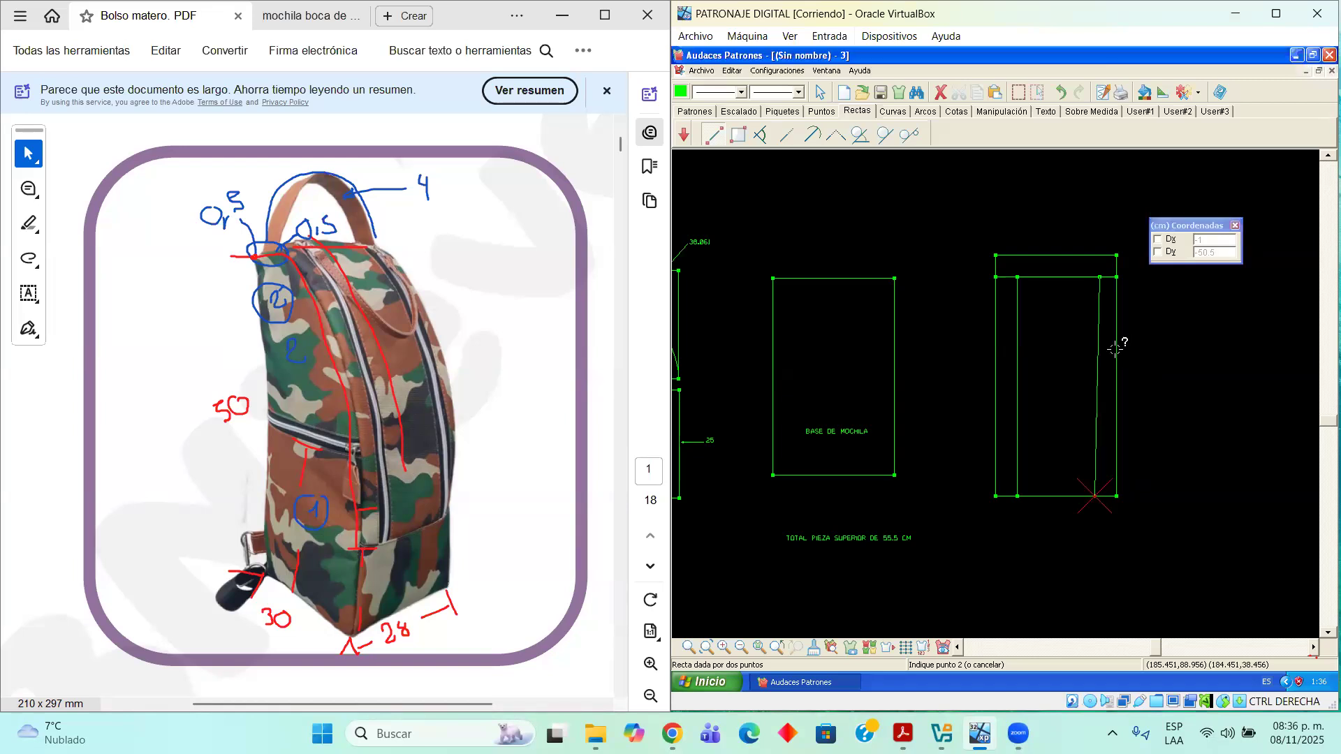
pyautogui.scroll(2, 1114, 350)
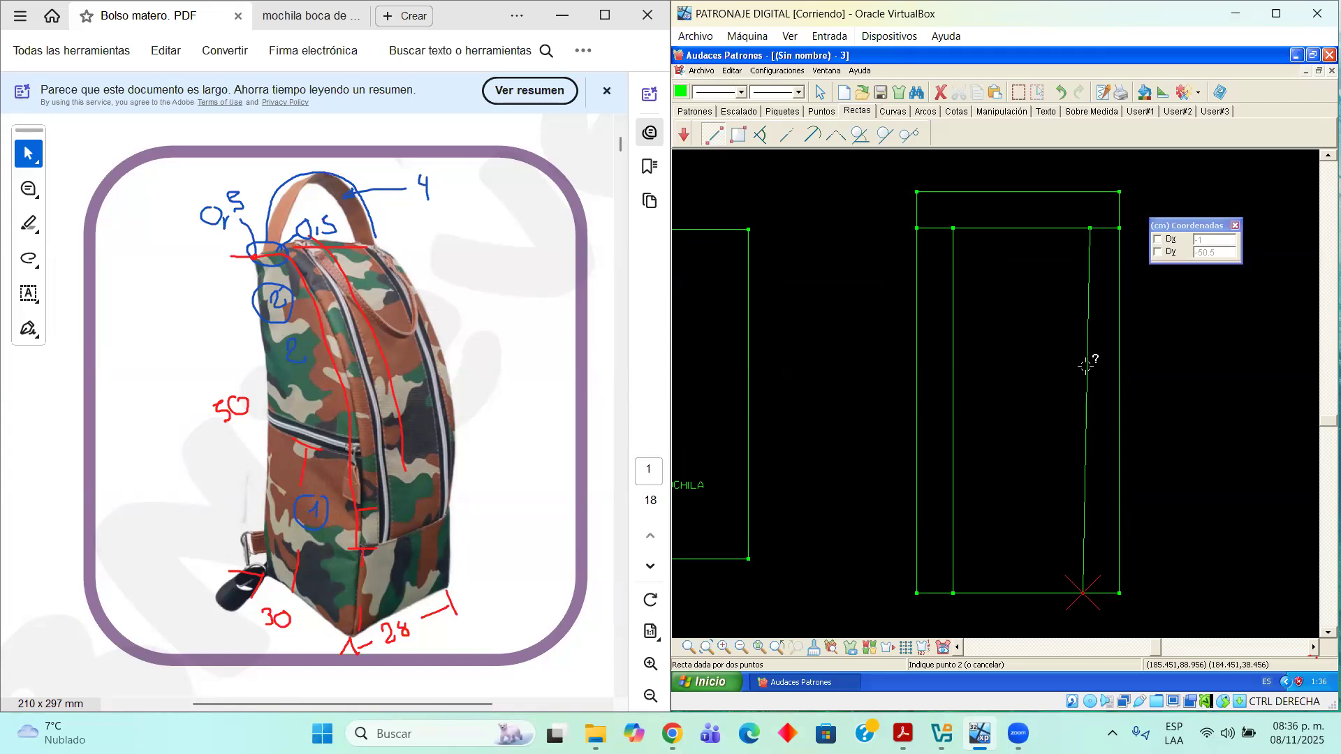
pyautogui.press('Escape')
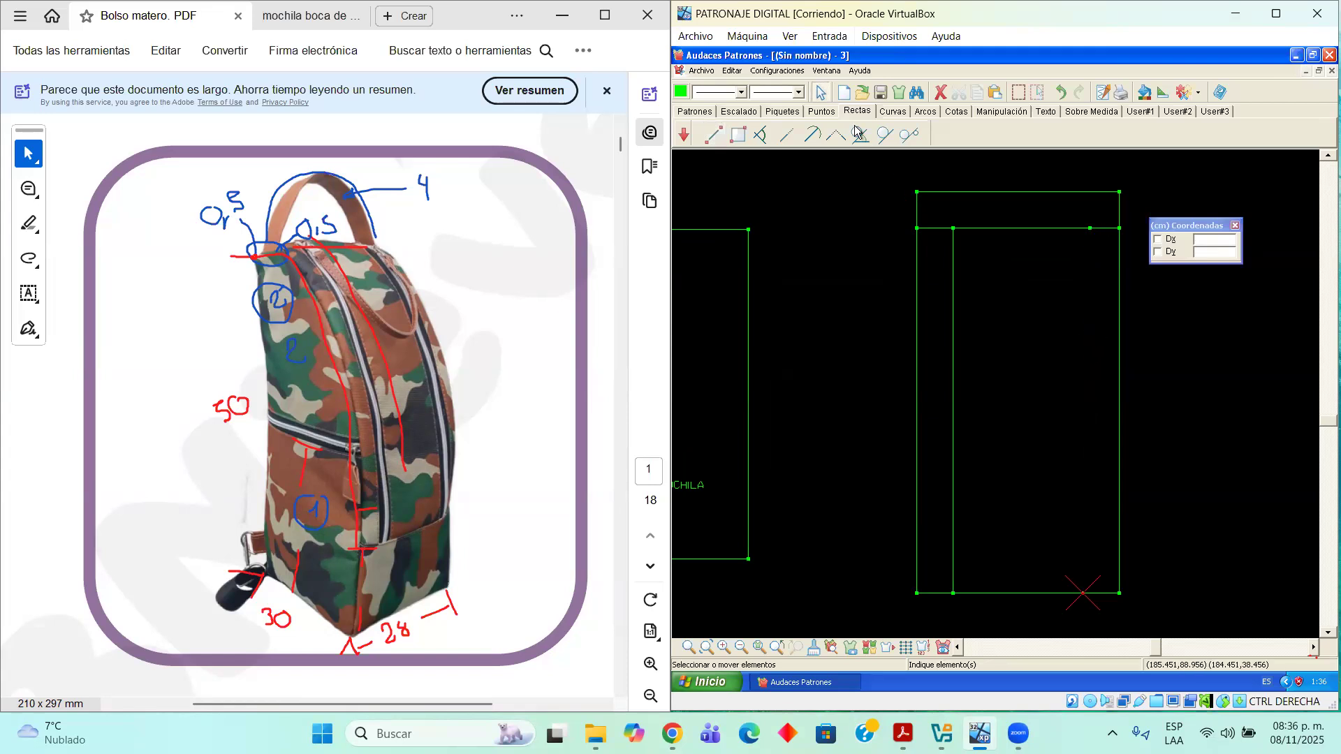
# Replace the misplaced point on the tall piece's upper horizontal line with one 5 cm in from the right edge
pyautogui.click(1091, 228)
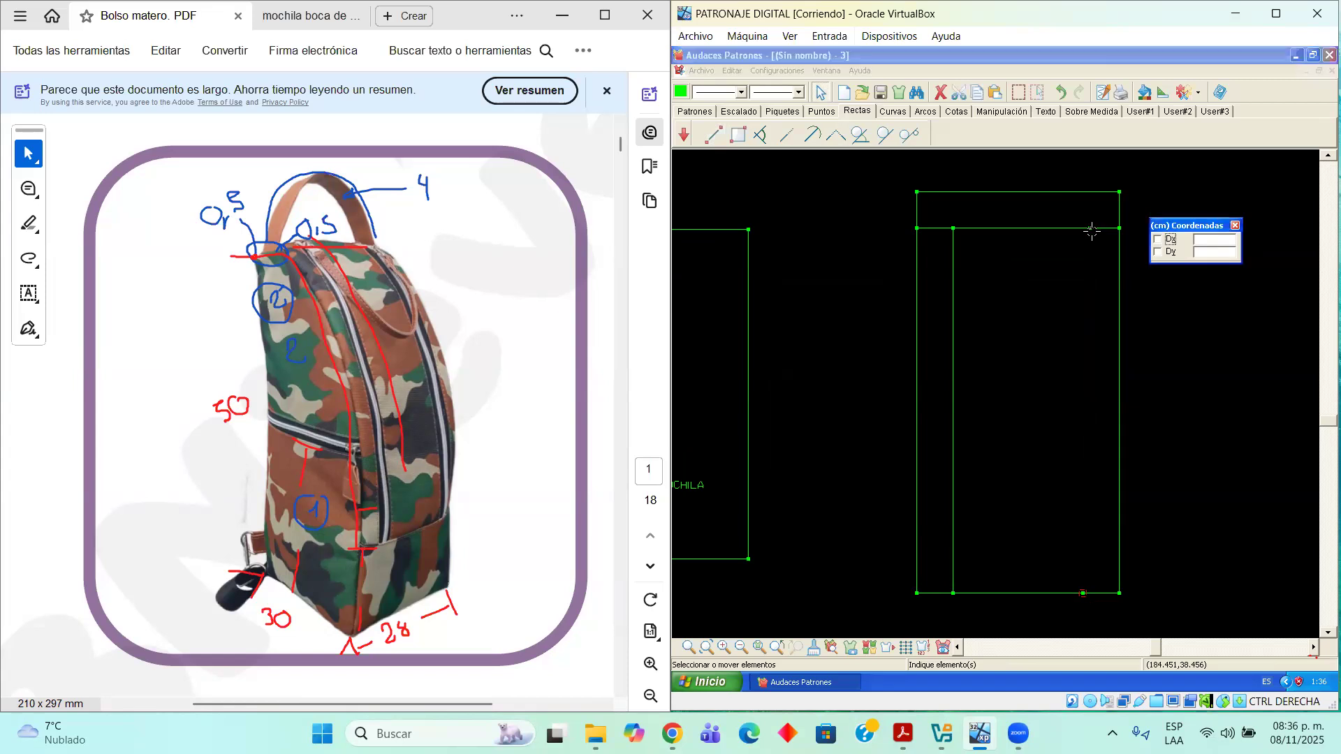
pyautogui.press('Delete')
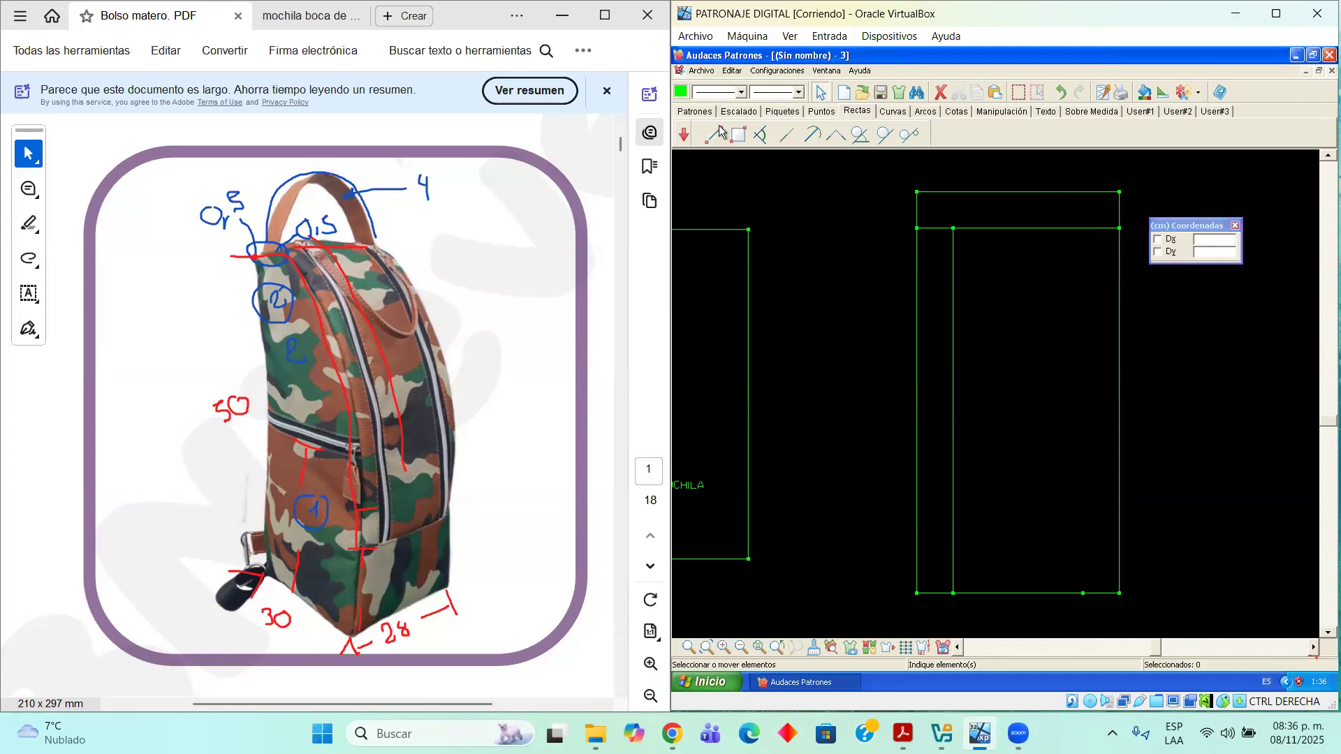
pyautogui.click(821, 111)
pyautogui.click(726, 136)
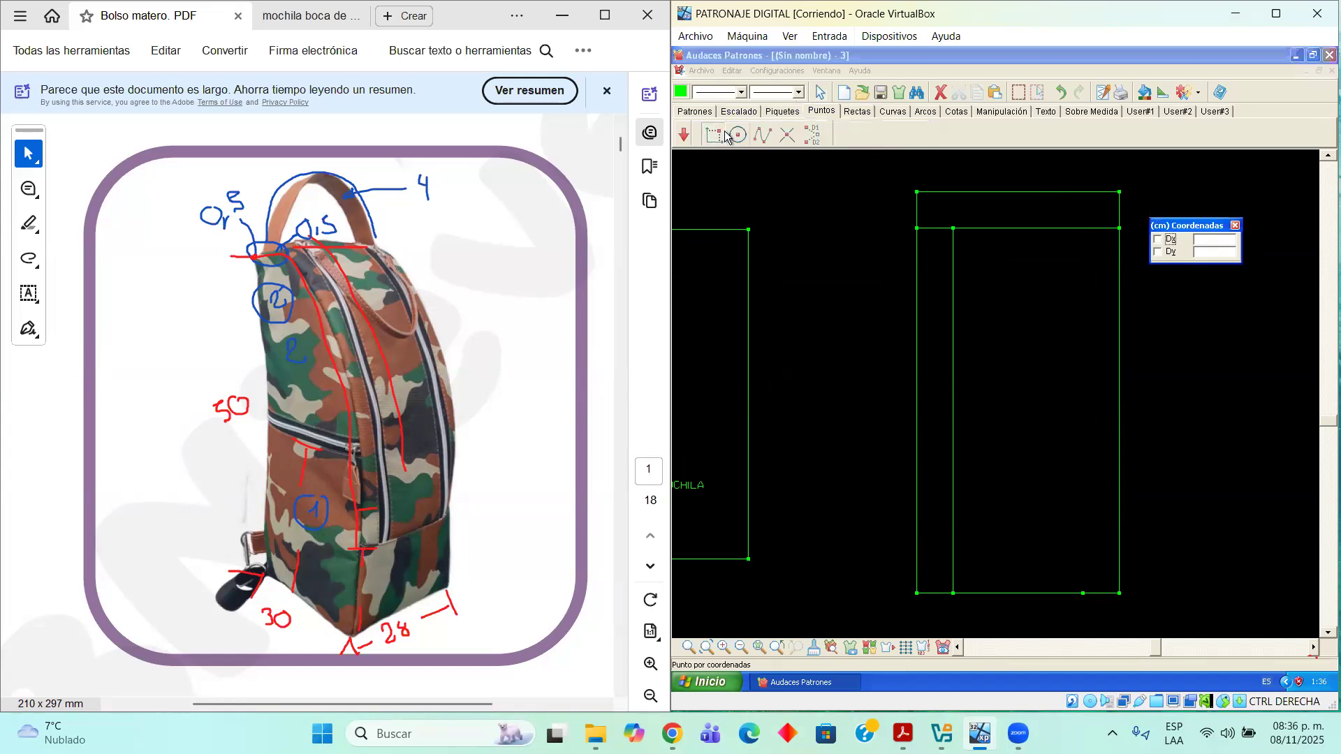
pyautogui.click(1116, 228)
pyautogui.click(1157, 265)
pyautogui.click(1083, 230)
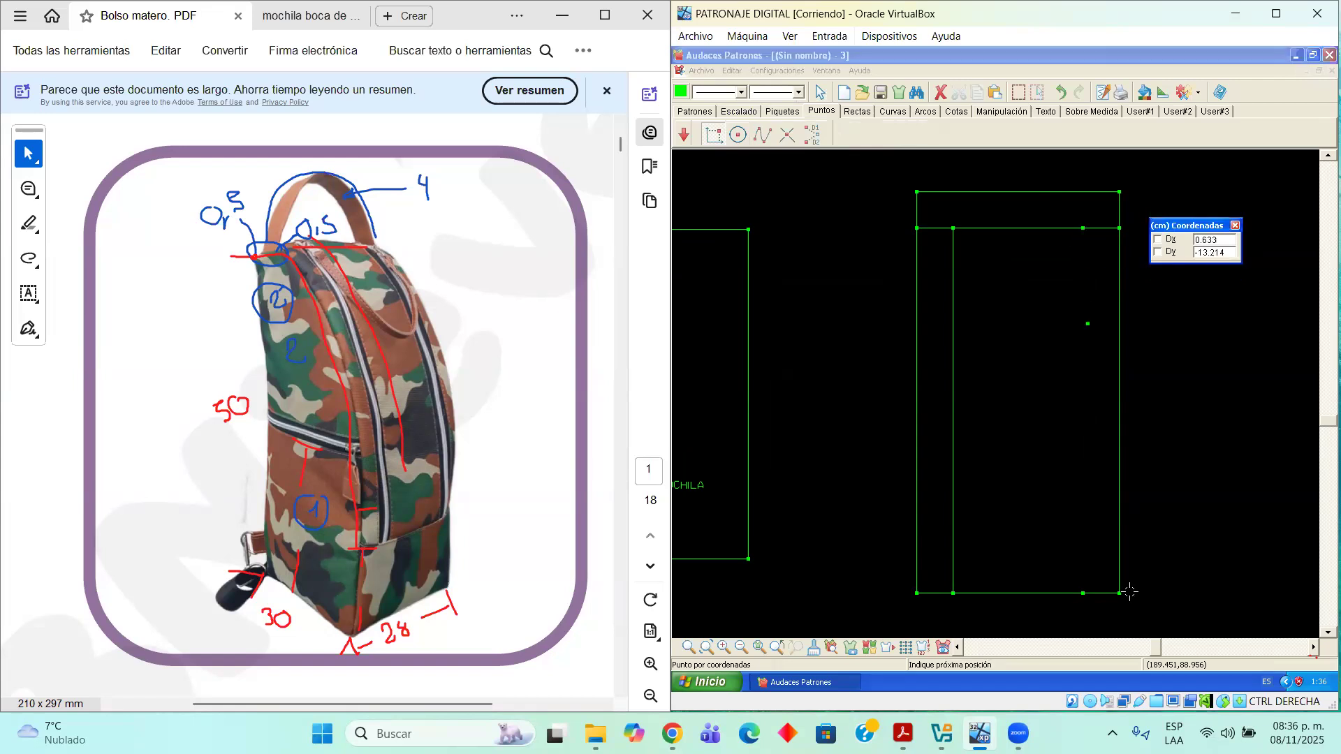
# Delete the division point near the lower right corner and place a new one on the bottom edge, 5 cm from that corner
pyautogui.click(827, 93)
pyautogui.click(1083, 593)
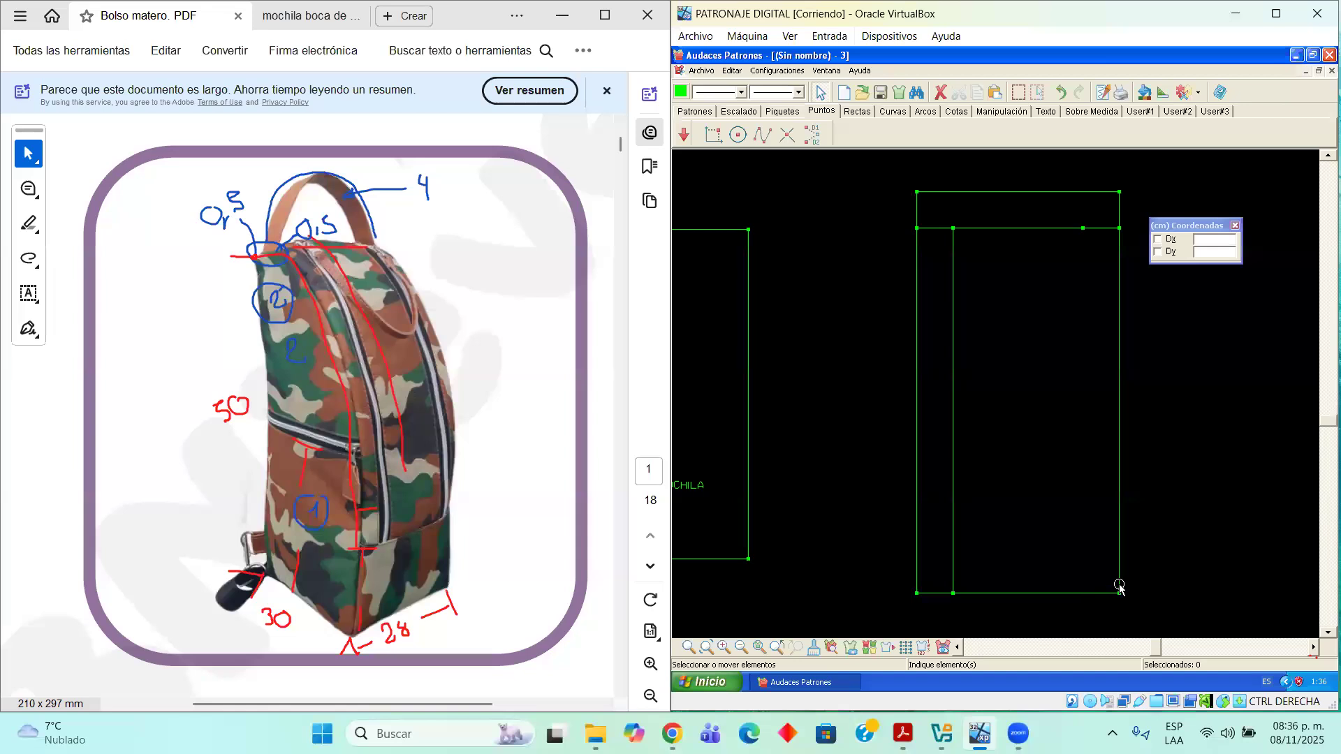
pyautogui.click(759, 133)
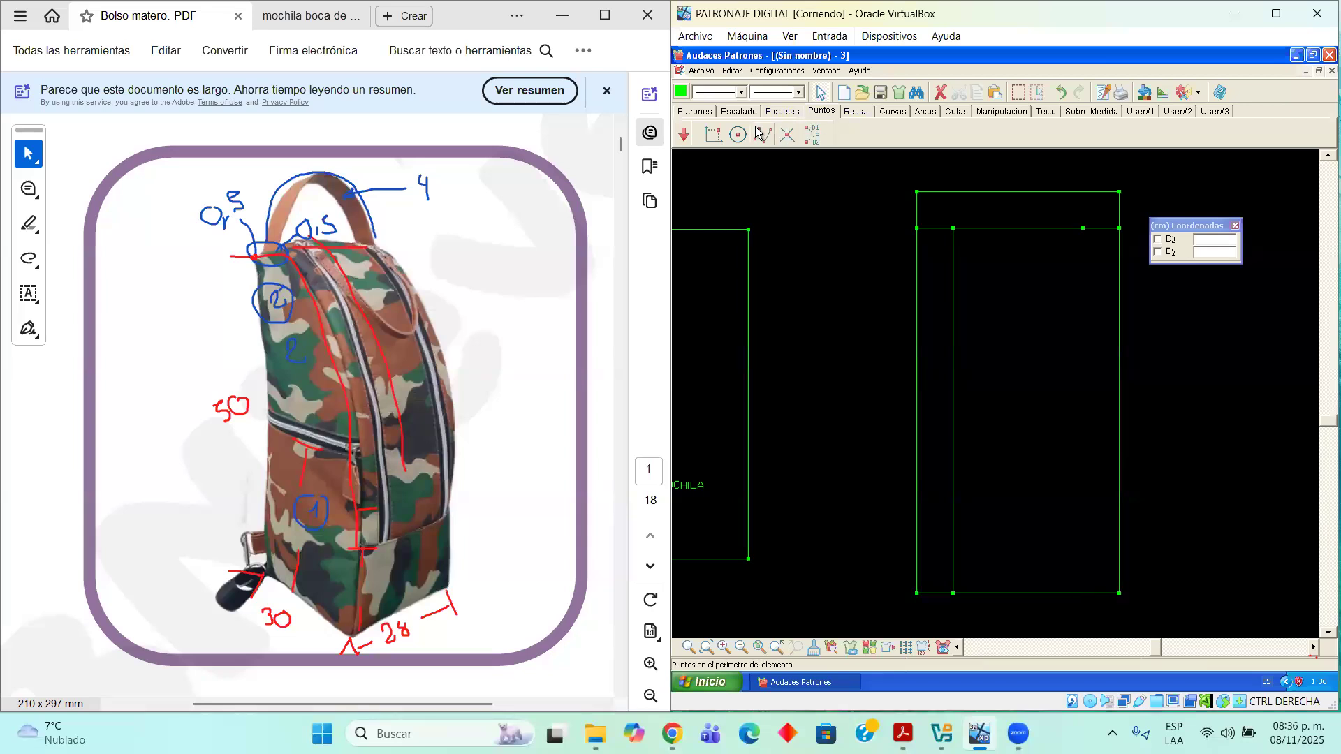
pyautogui.click(713, 134)
pyautogui.click(1116, 593)
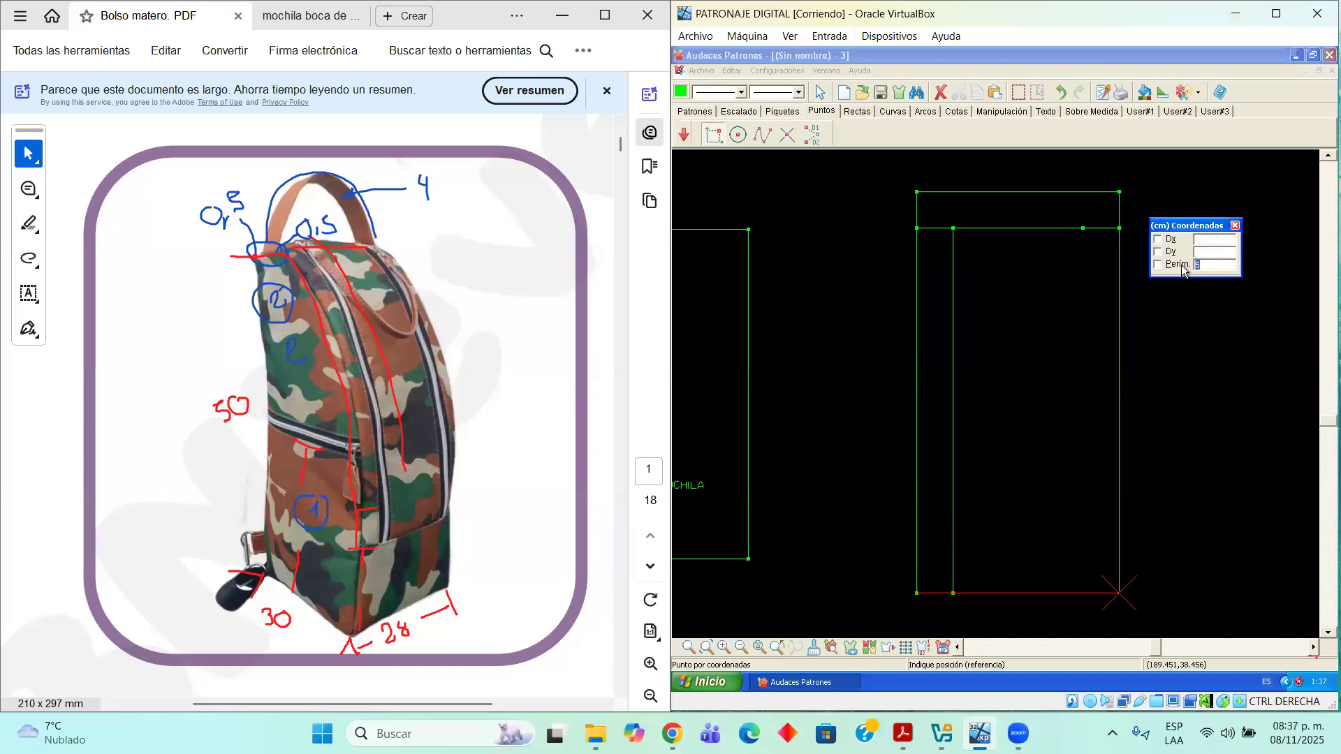
pyautogui.write('5')
pyautogui.press('Return')
pyautogui.click(1086, 604)
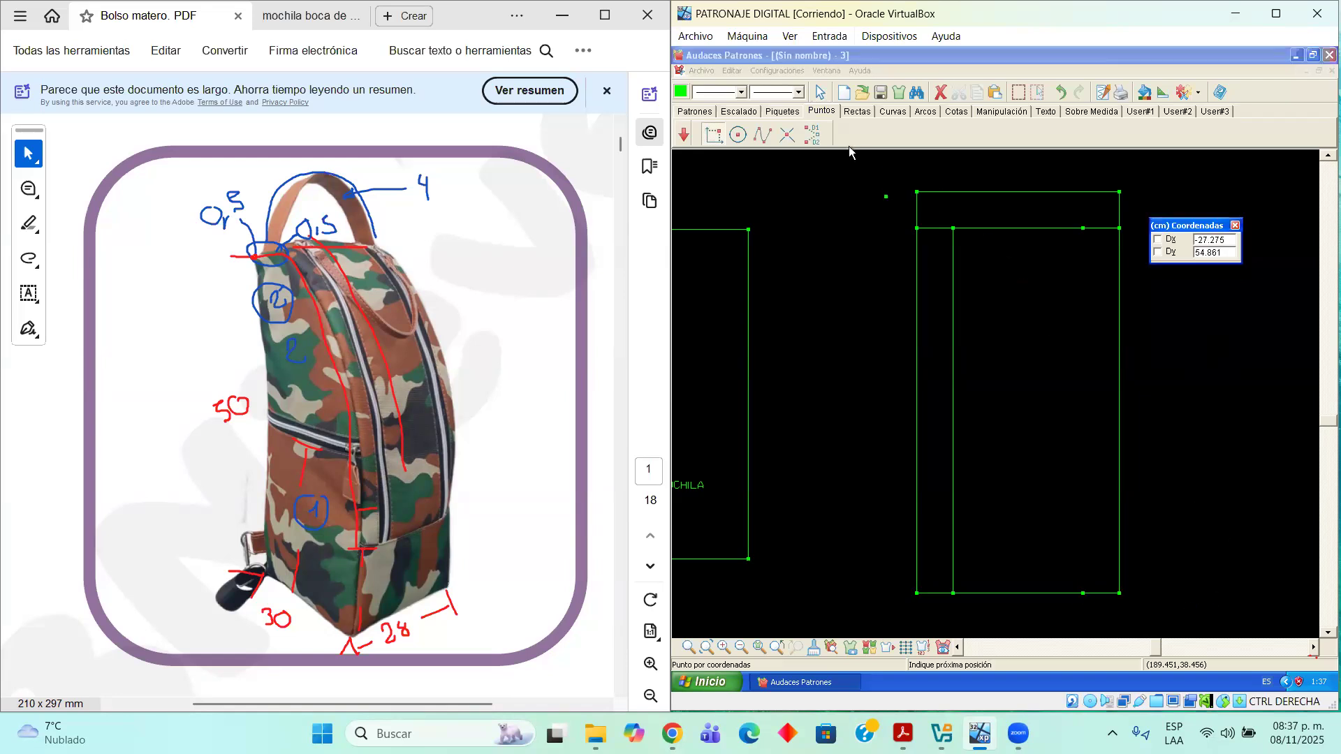
# Draw a vertical line joining the two points set 5 cm in from the tall piece's right edge
pyautogui.click(856, 113)
pyautogui.click(718, 135)
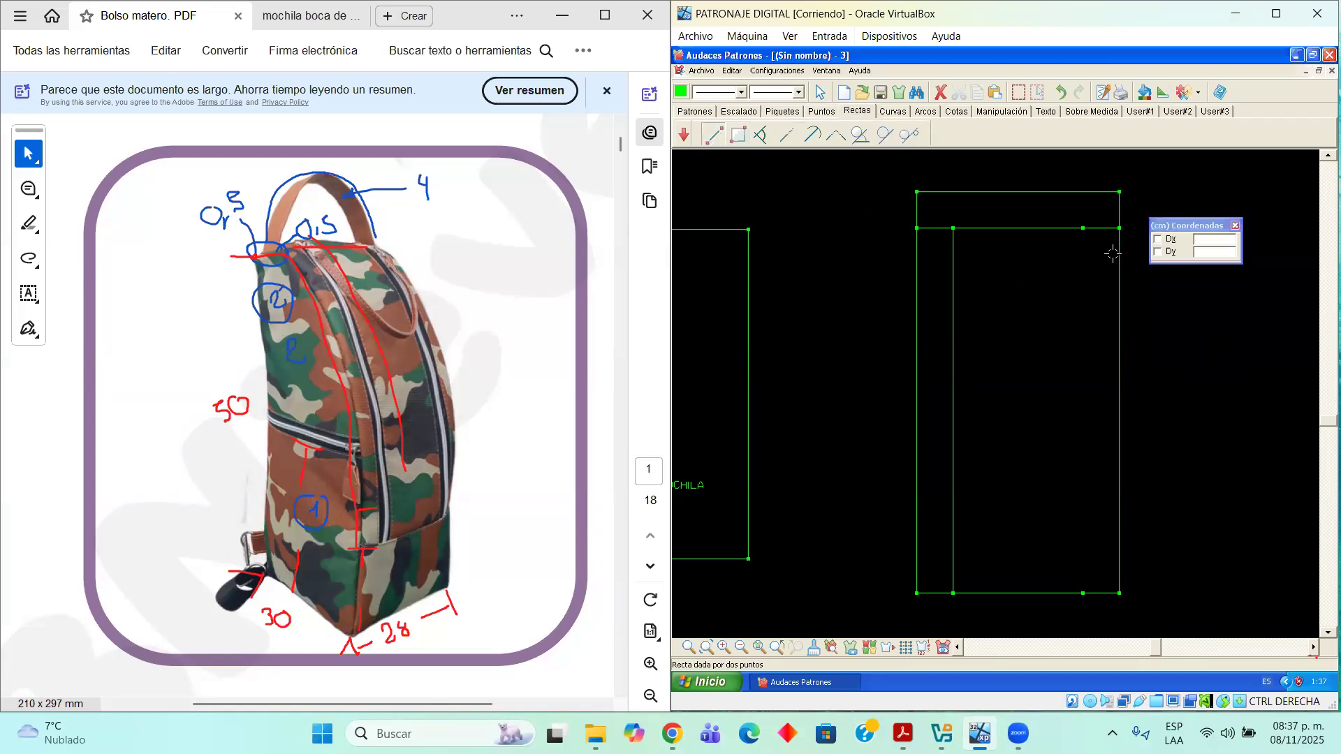
pyautogui.click(1082, 228)
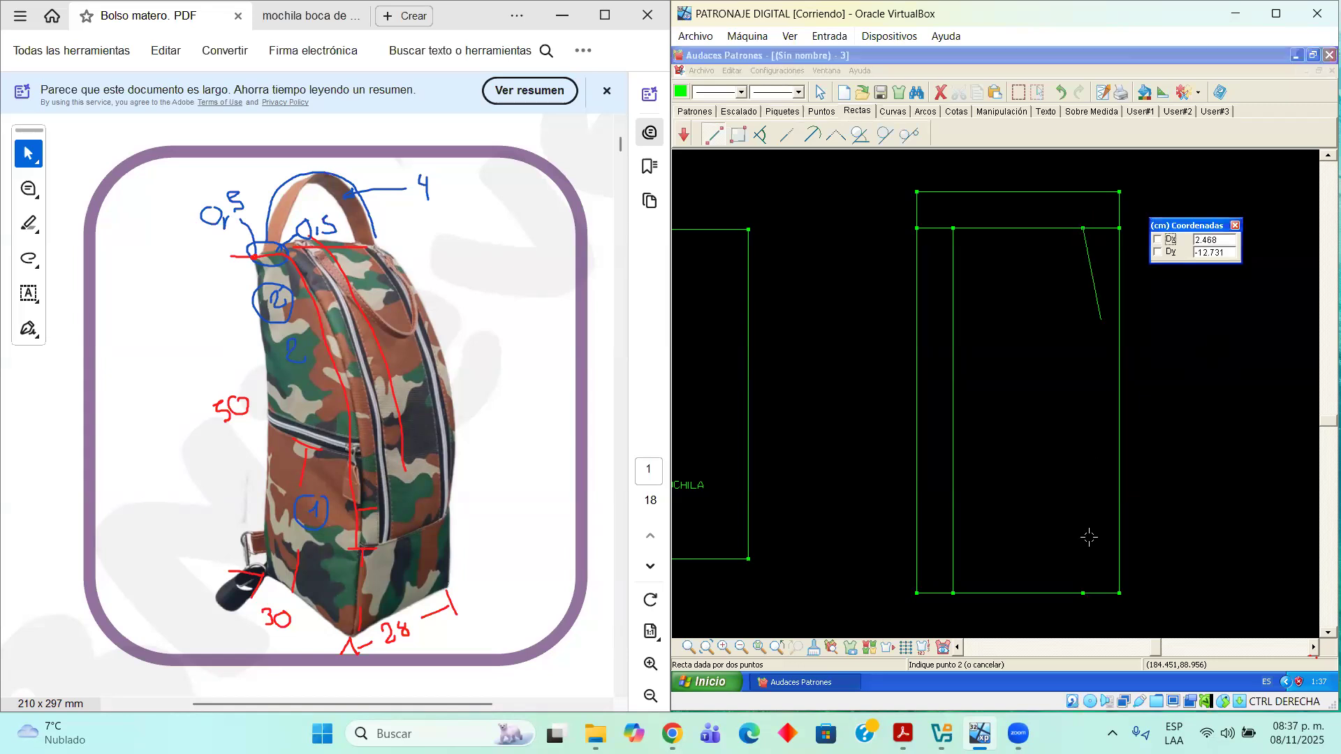
pyautogui.click(1083, 592)
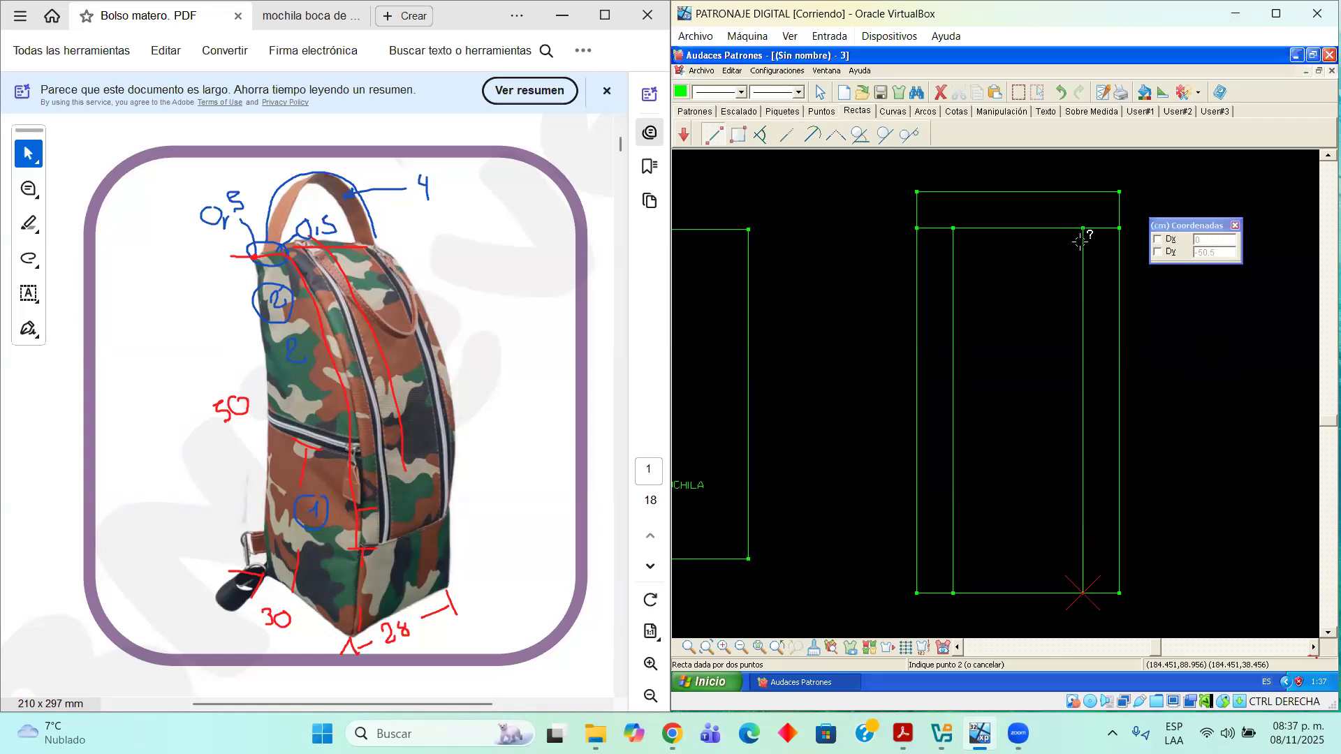
pyautogui.click(1085, 602)
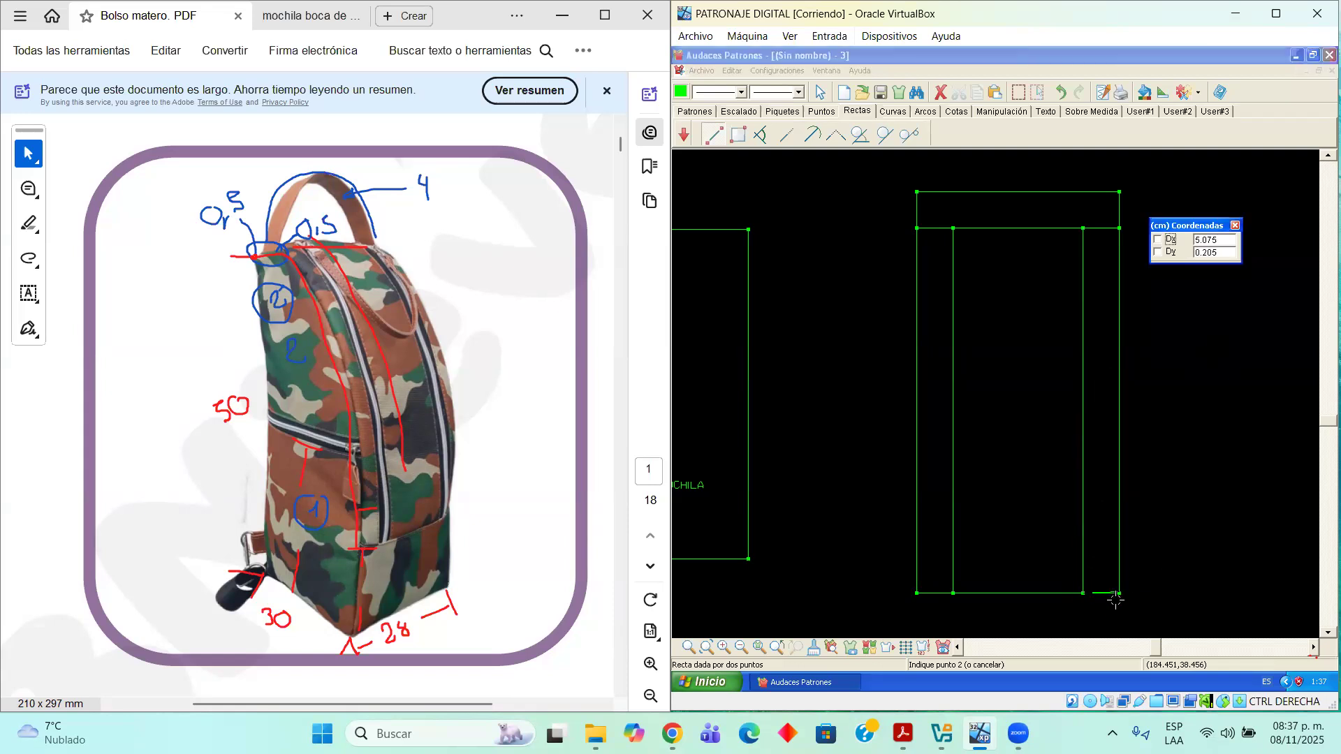
pyautogui.rightClick(1148, 600)
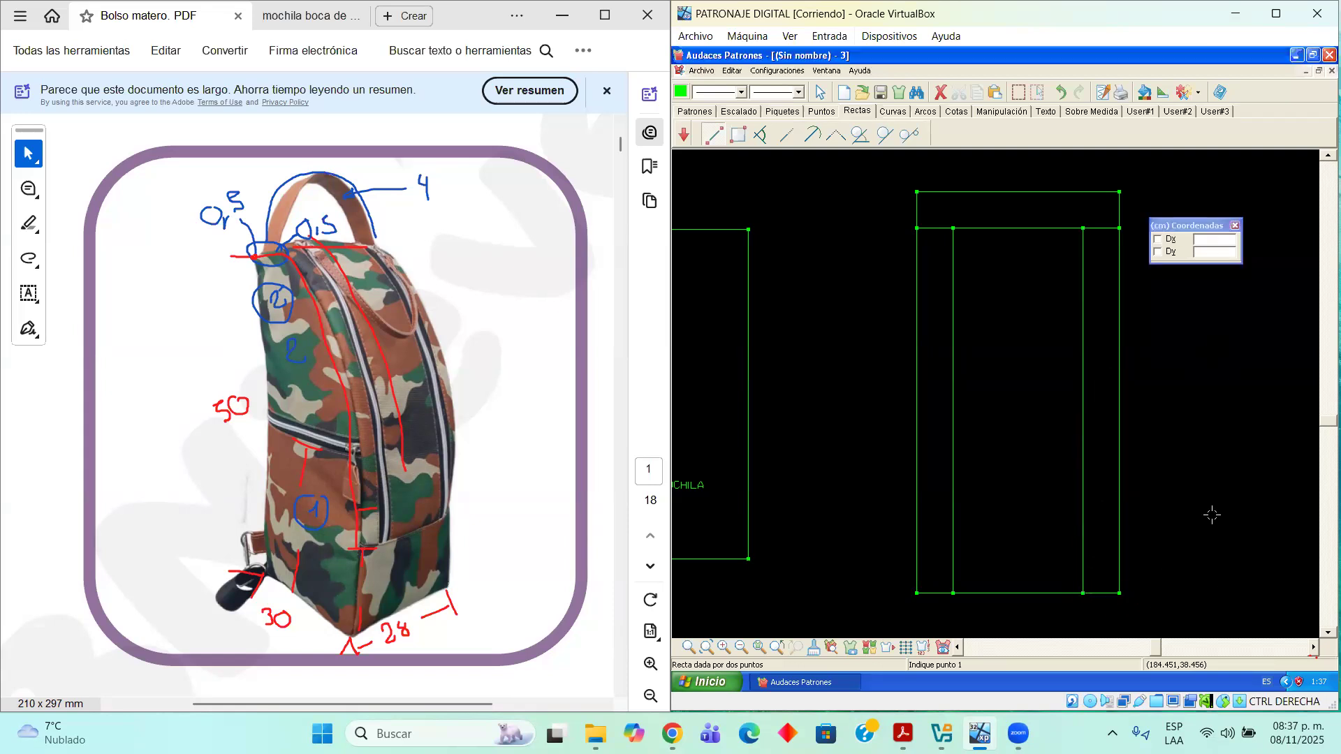
# Examine the tall piece's top band and side strips alongside the base and lateral pieces of the backpack
pyautogui.scroll(-2, 1212, 515)
pyautogui.click(959, 648)
pyautogui.click(958, 647)
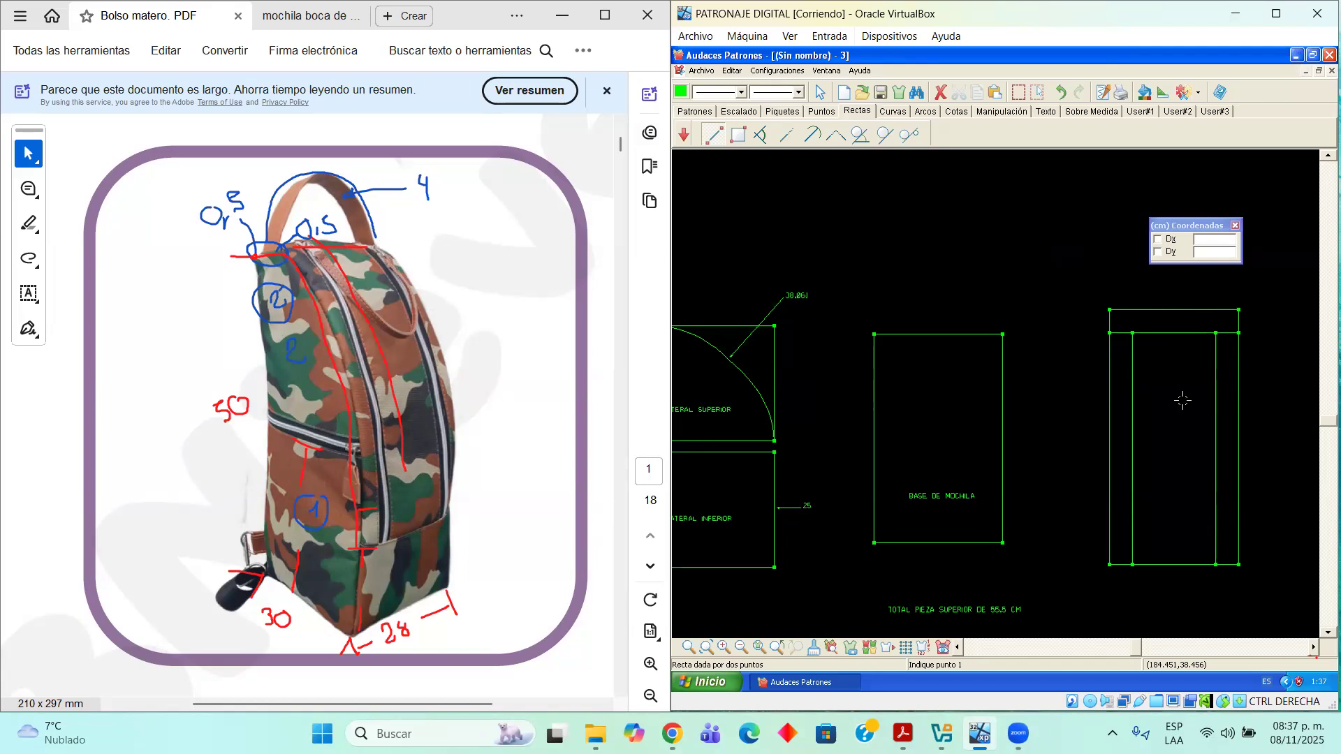
pyautogui.scroll(1, 1162, 326)
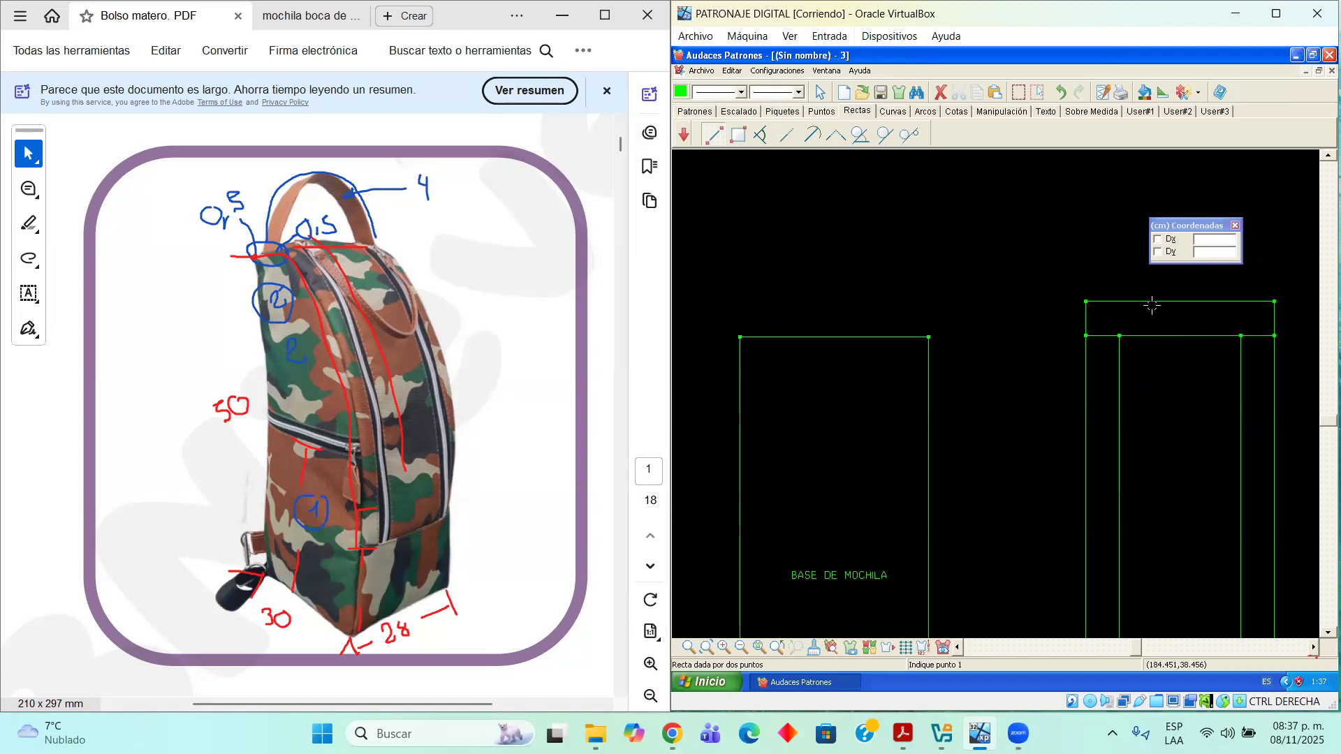
pyautogui.scroll(-1, 1165, 396)
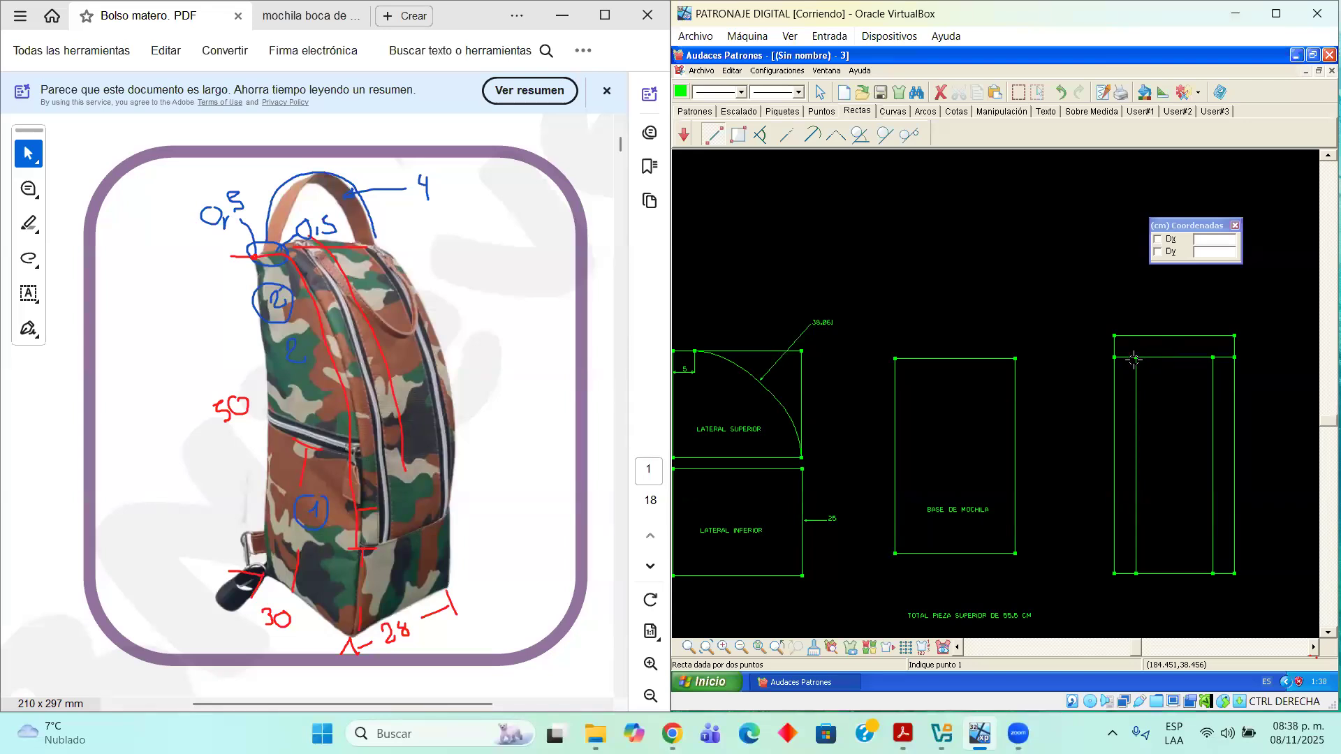
pyautogui.scroll(1, 1141, 349)
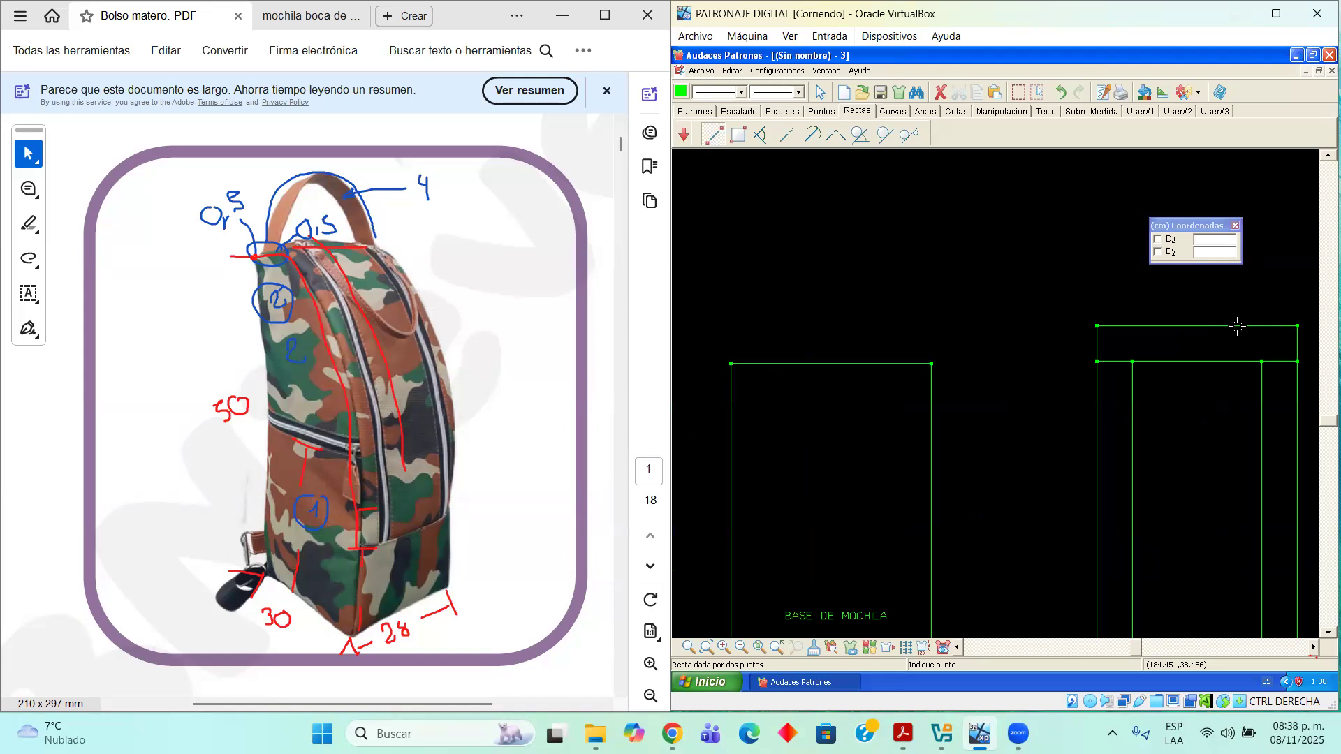
pyautogui.scroll(-3, 1183, 400)
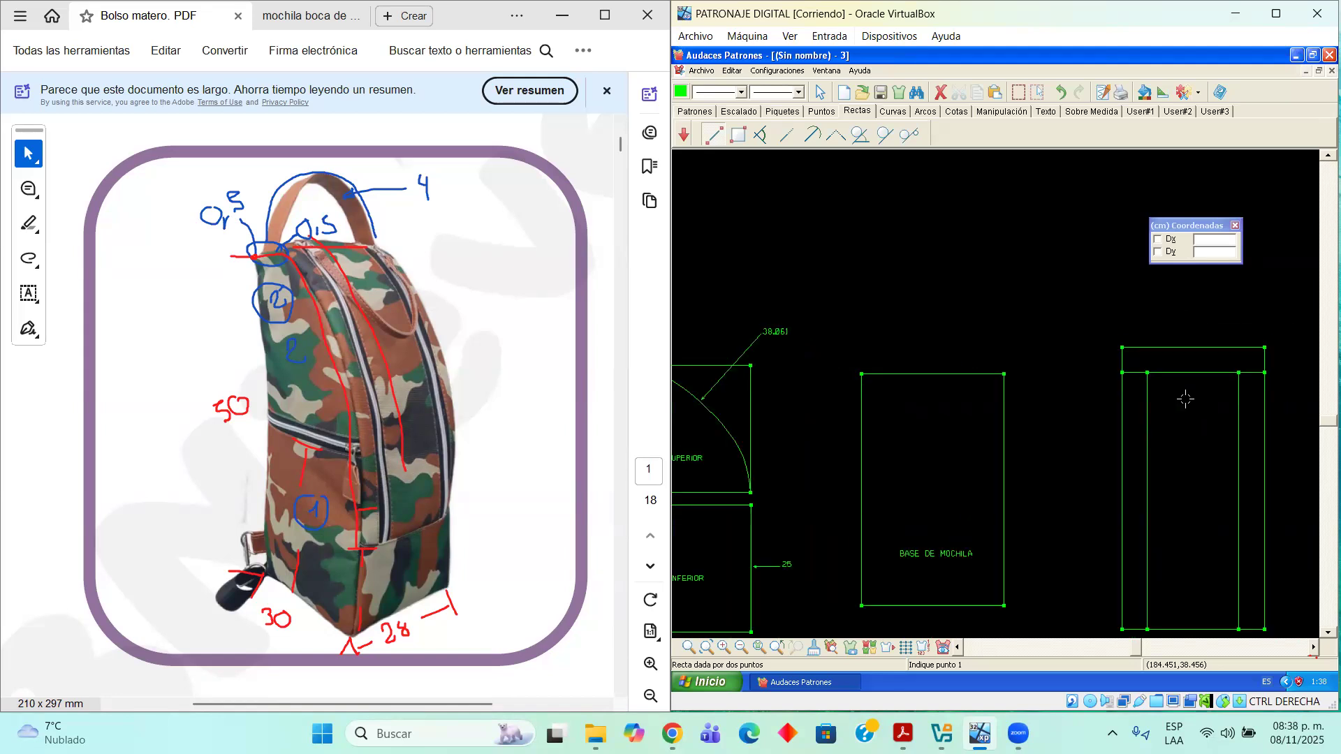
pyautogui.scroll(2, 1191, 380)
pyautogui.scroll(-2, 1191, 377)
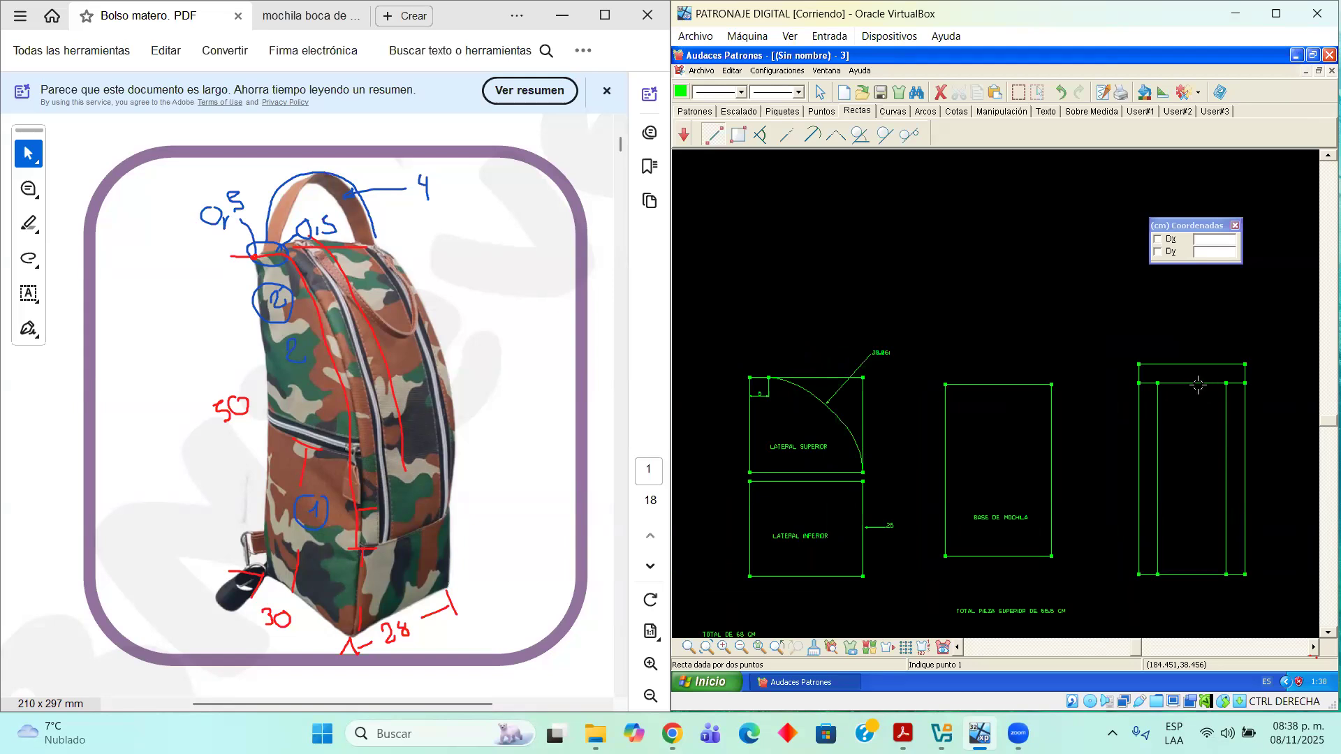
# Extend the left inner vertical line up to the piece's top edge with a straight line of Dx 0 and Dy 5 cm
pyautogui.scroll(3, 1177, 364)
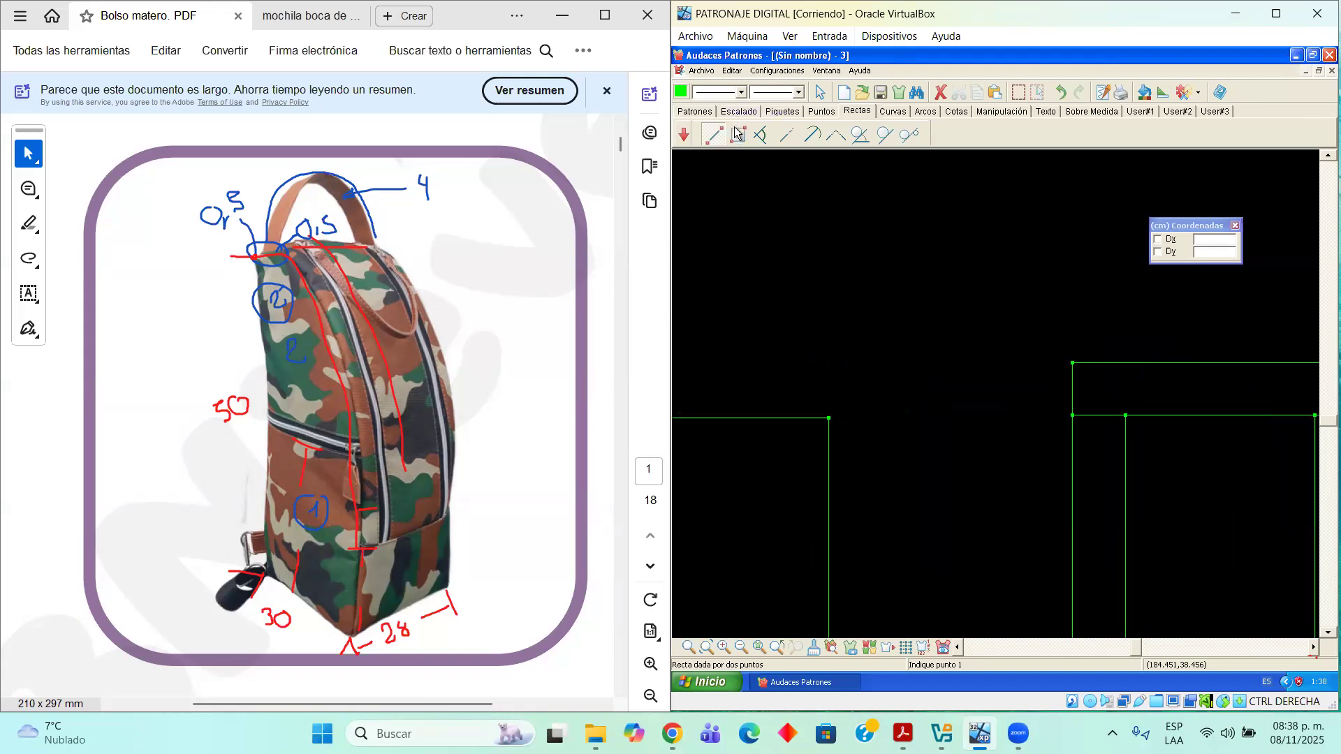
pyautogui.click(1125, 415)
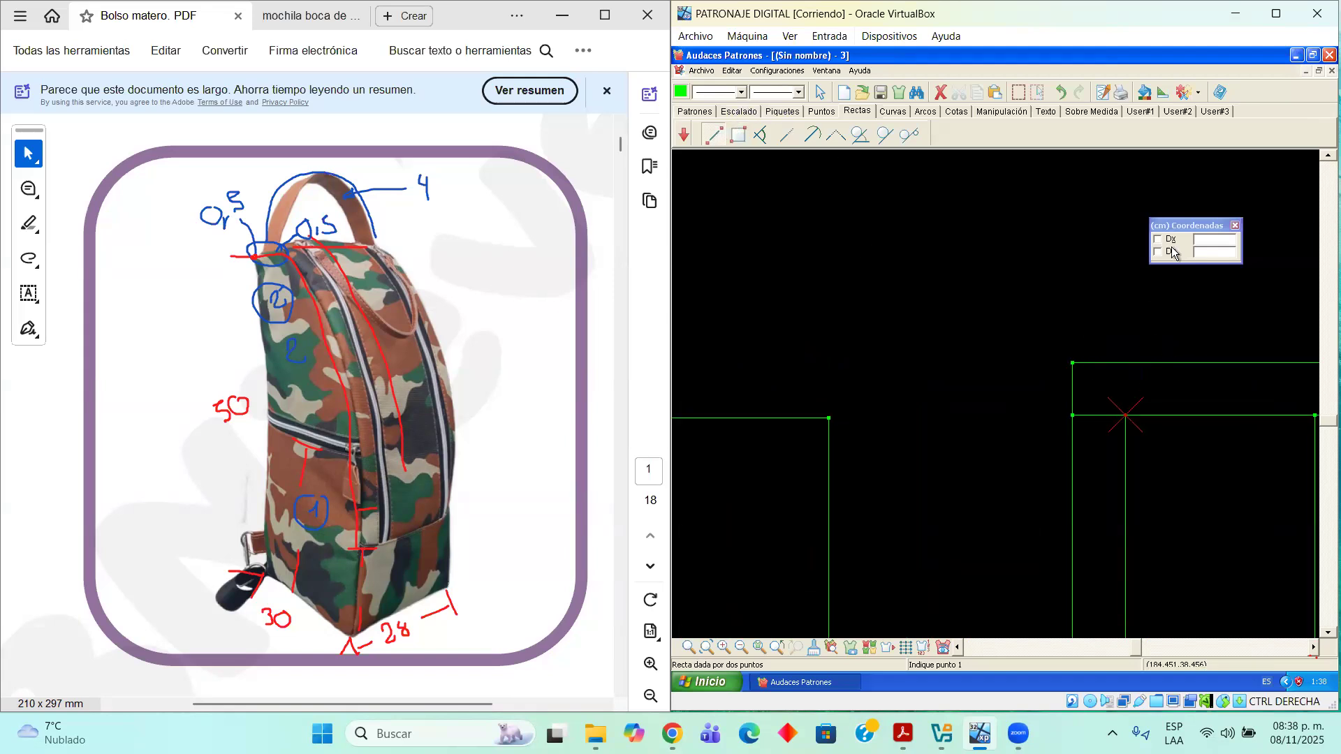
pyautogui.click(1137, 423)
pyautogui.moveTo(1206, 230); pyautogui.dragTo(1135, 240)
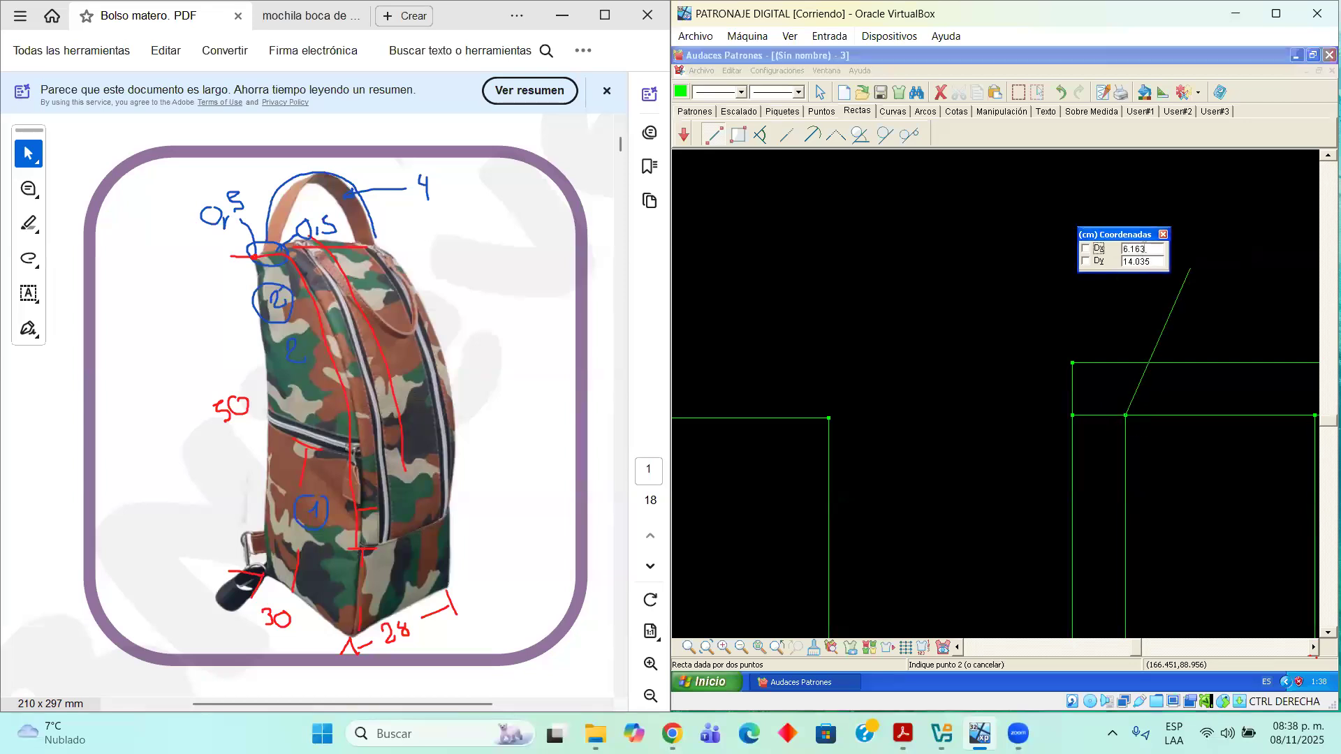
pyautogui.write('0')
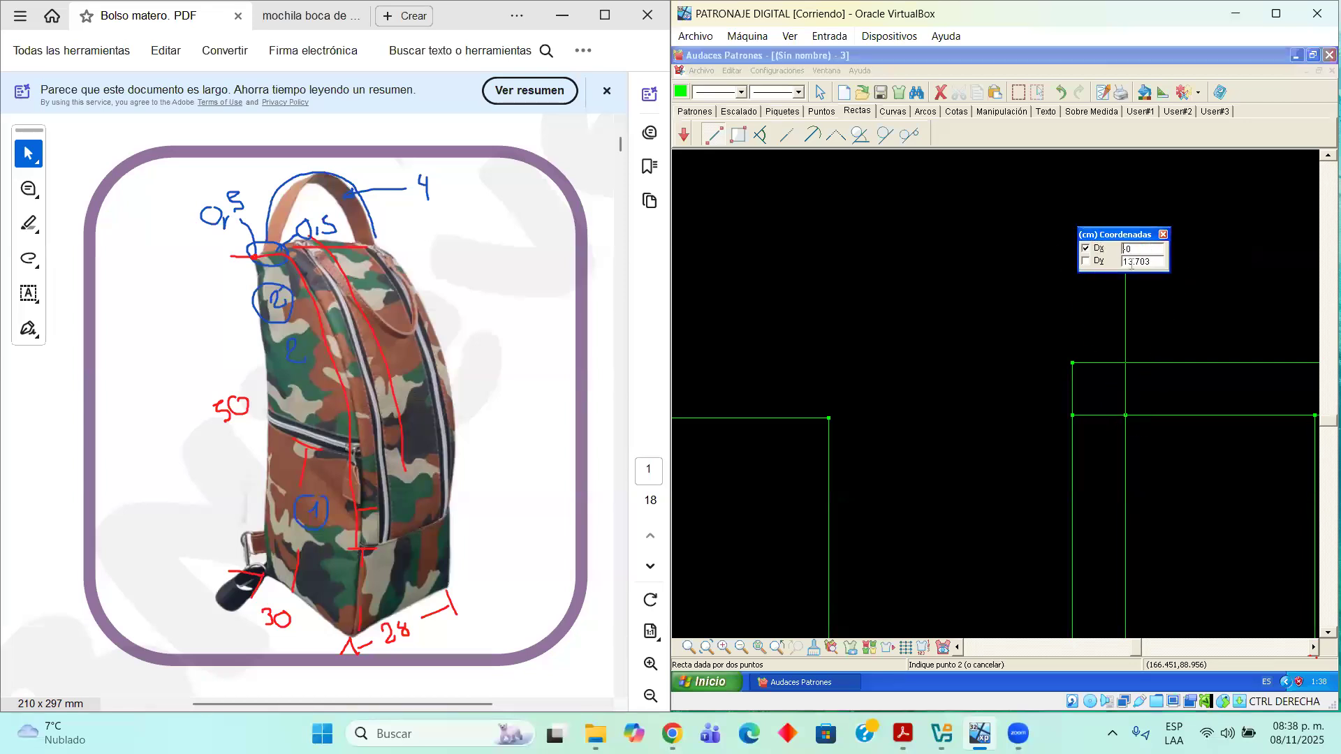
pyautogui.press('Tab')
pyautogui.write('5')
pyautogui.press('Escape')
# Extend the right inner vertical line 5 cm straight up through the top band to the piece's top edge
pyautogui.click(1313, 648)
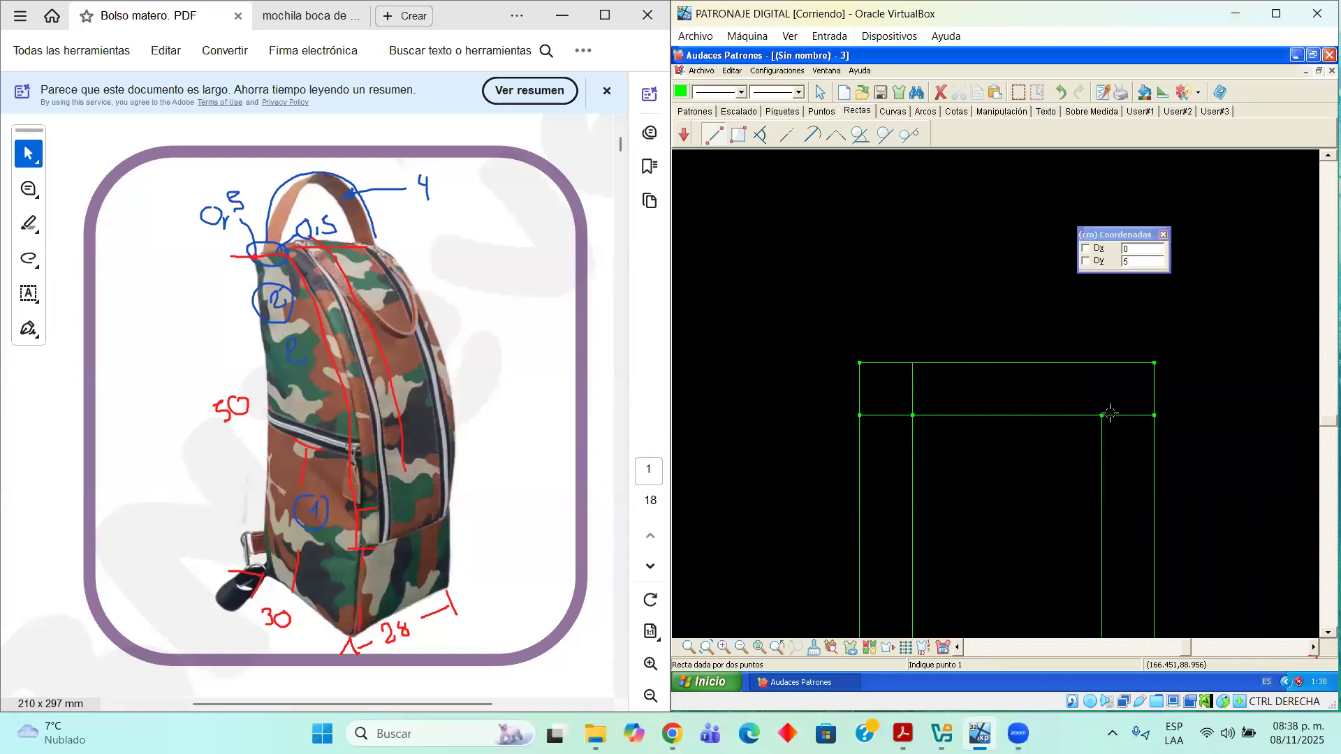
pyautogui.click(1101, 416)
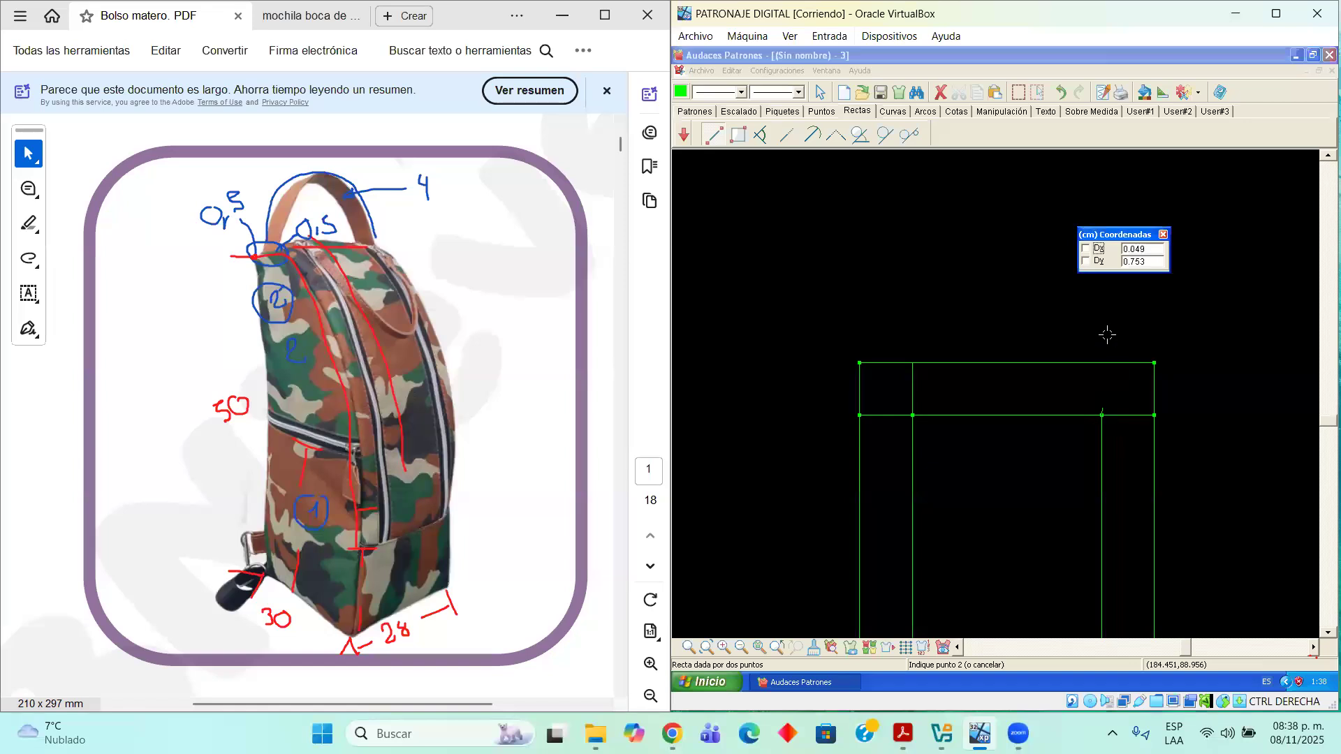
pyautogui.click(1088, 246)
pyautogui.write('0')
pyautogui.click(1084, 261)
pyautogui.click(1085, 261)
pyautogui.write('5')
pyautogui.write('-')
pyautogui.press('Return')
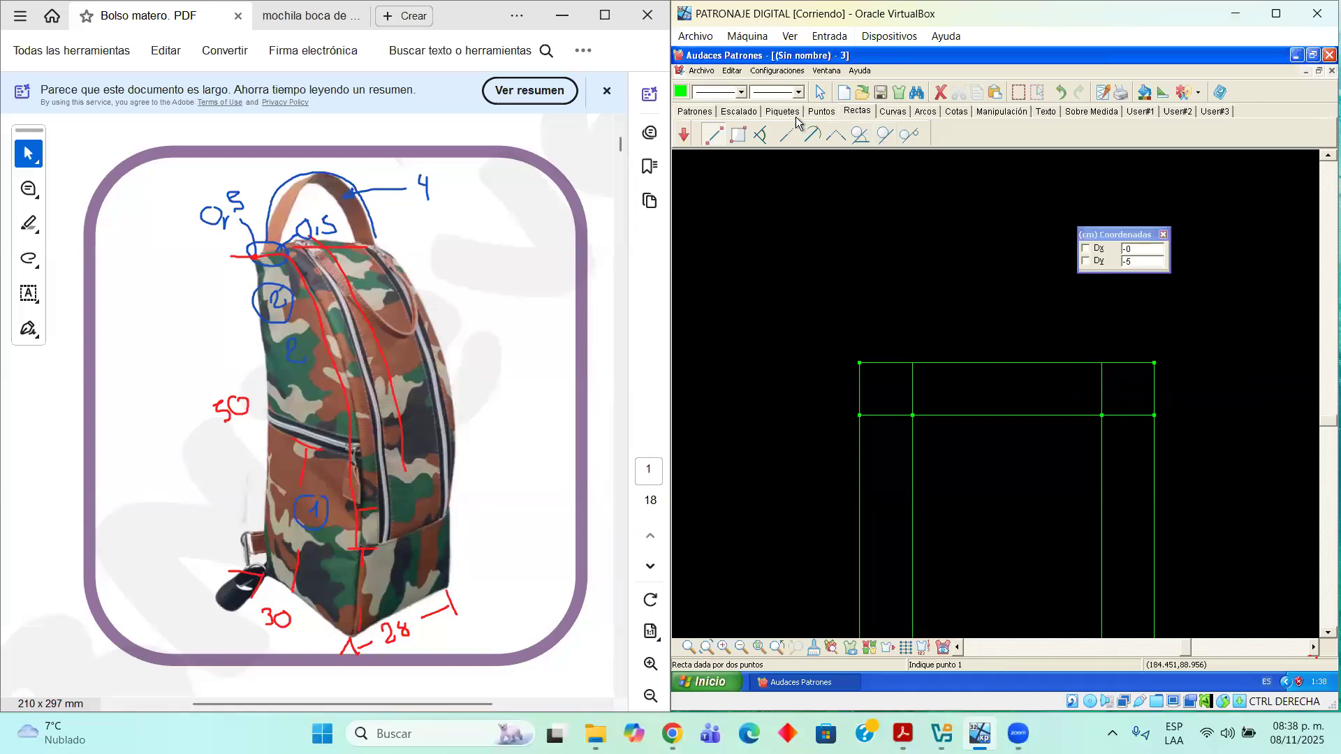
# Place points on the top edge where the left and right inner vertical lines meet it, and leave the point command
pyautogui.press('p')
pyautogui.click(913, 371)
pyautogui.click(912, 357)
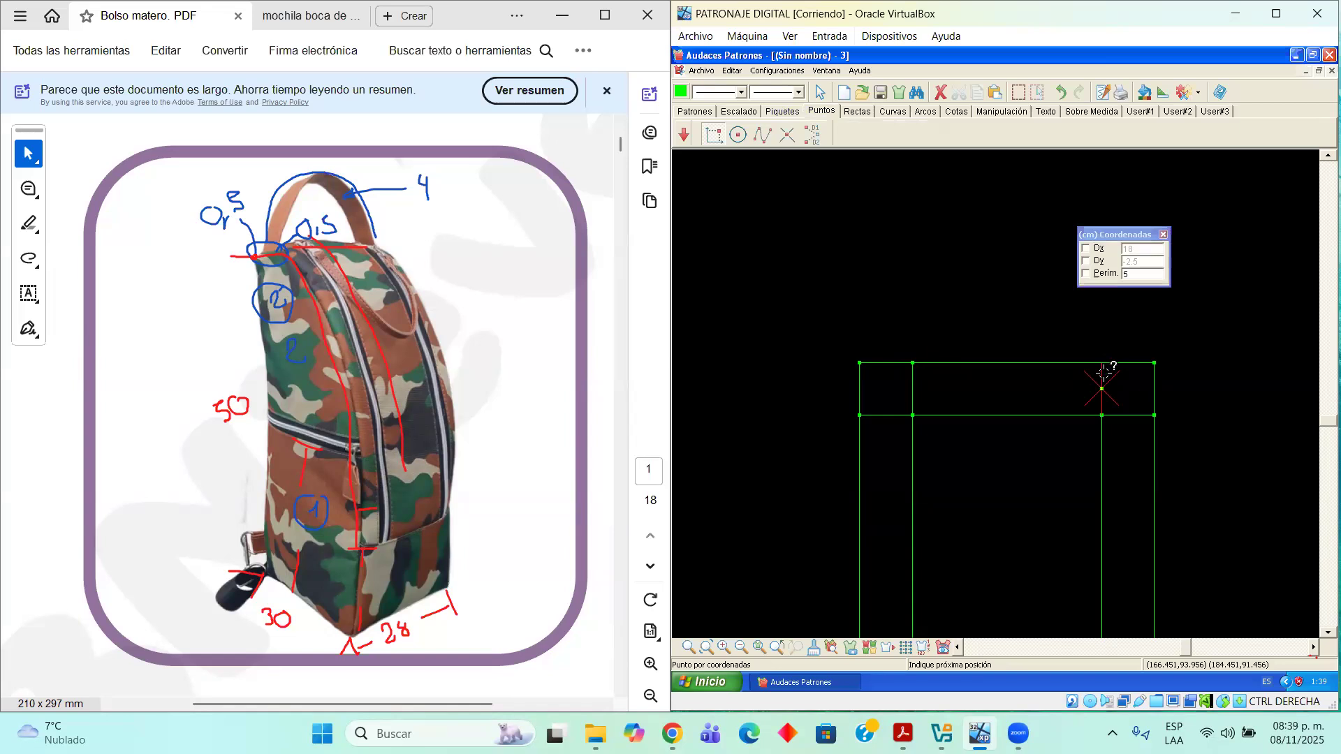
pyautogui.click(1103, 358)
pyautogui.scroll(-3, 1196, 412)
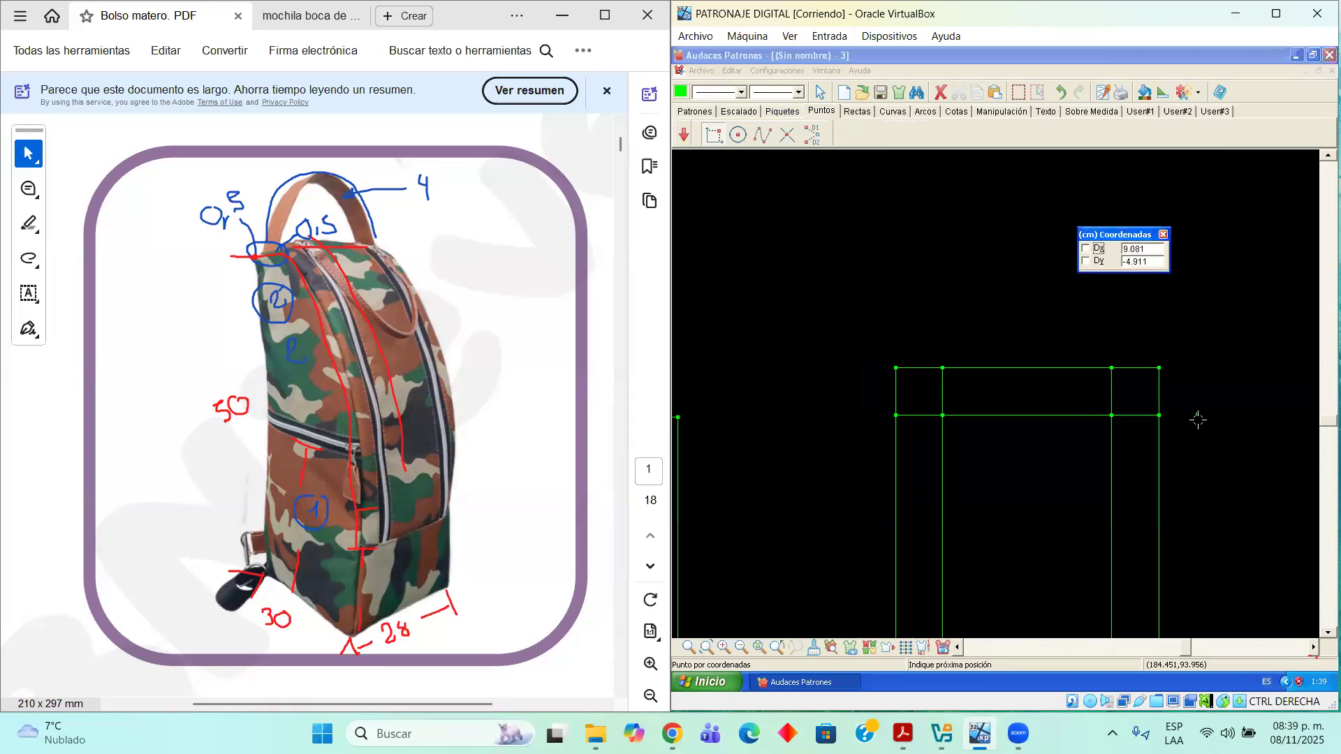
pyautogui.scroll(-1, 1187, 435)
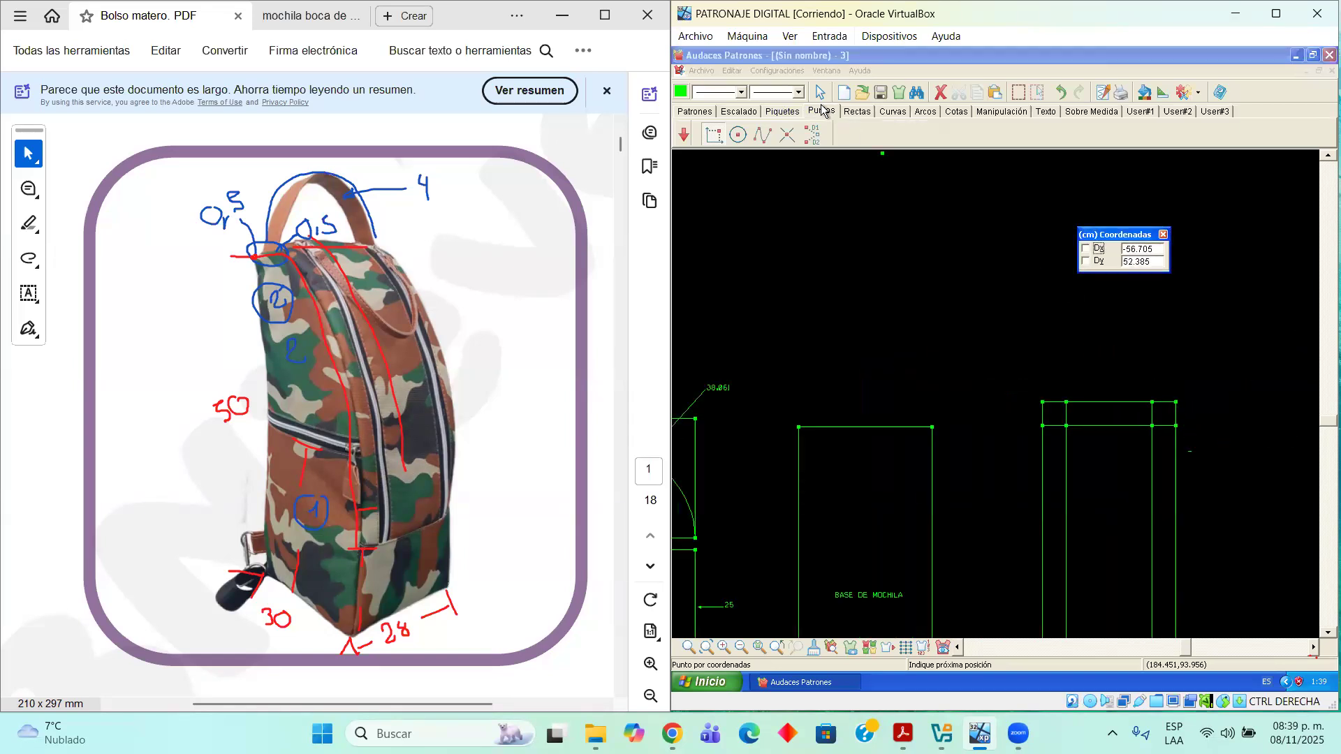
pyautogui.click(820, 91)
pyautogui.scroll(-3, 1050, 410)
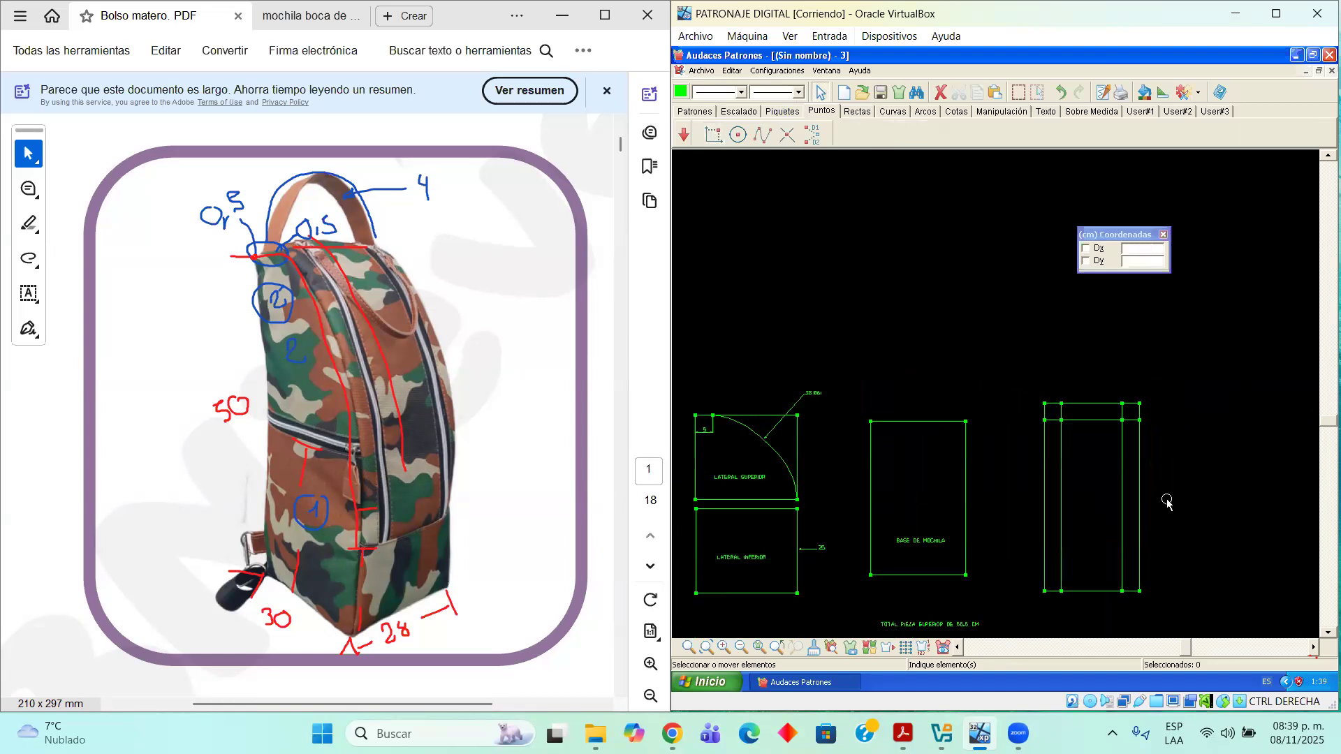
pyautogui.scroll(1, 1118, 504)
pyautogui.scroll(2, 1000, 473)
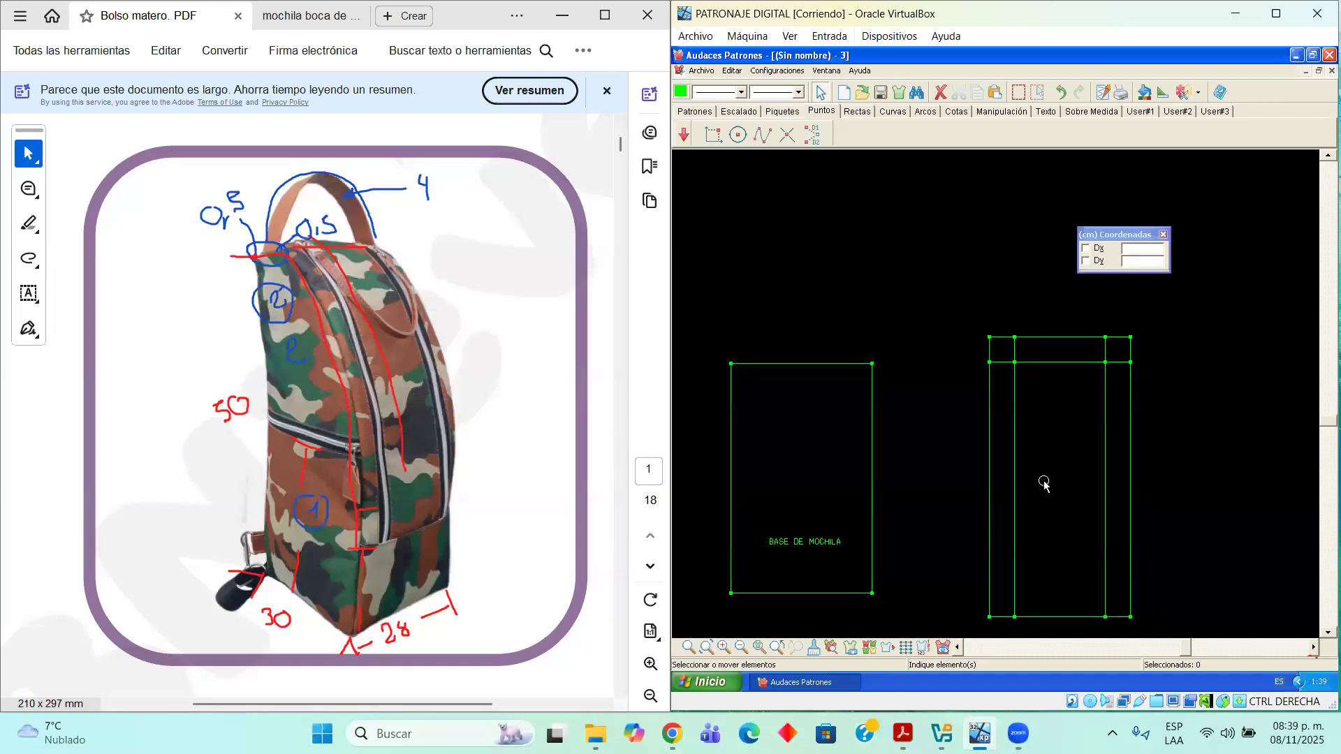
# Review the full row of pattern pieces, from the back piece to the tall divided piece
pyautogui.scroll(-1, 1044, 482)
pyautogui.scroll(-3, 1307, 634)
pyautogui.scroll(-1, 1022, 472)
pyautogui.scroll(-1, 1021, 471)
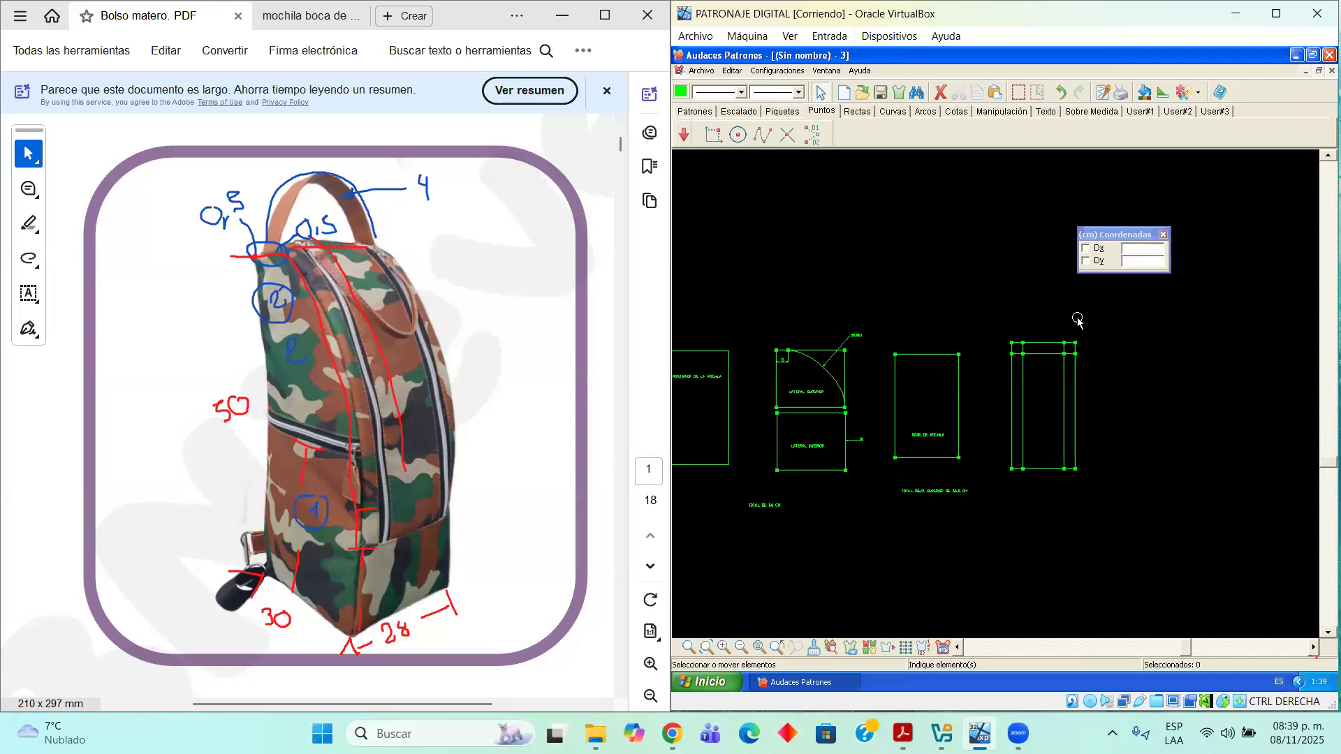
pyautogui.click(959, 649)
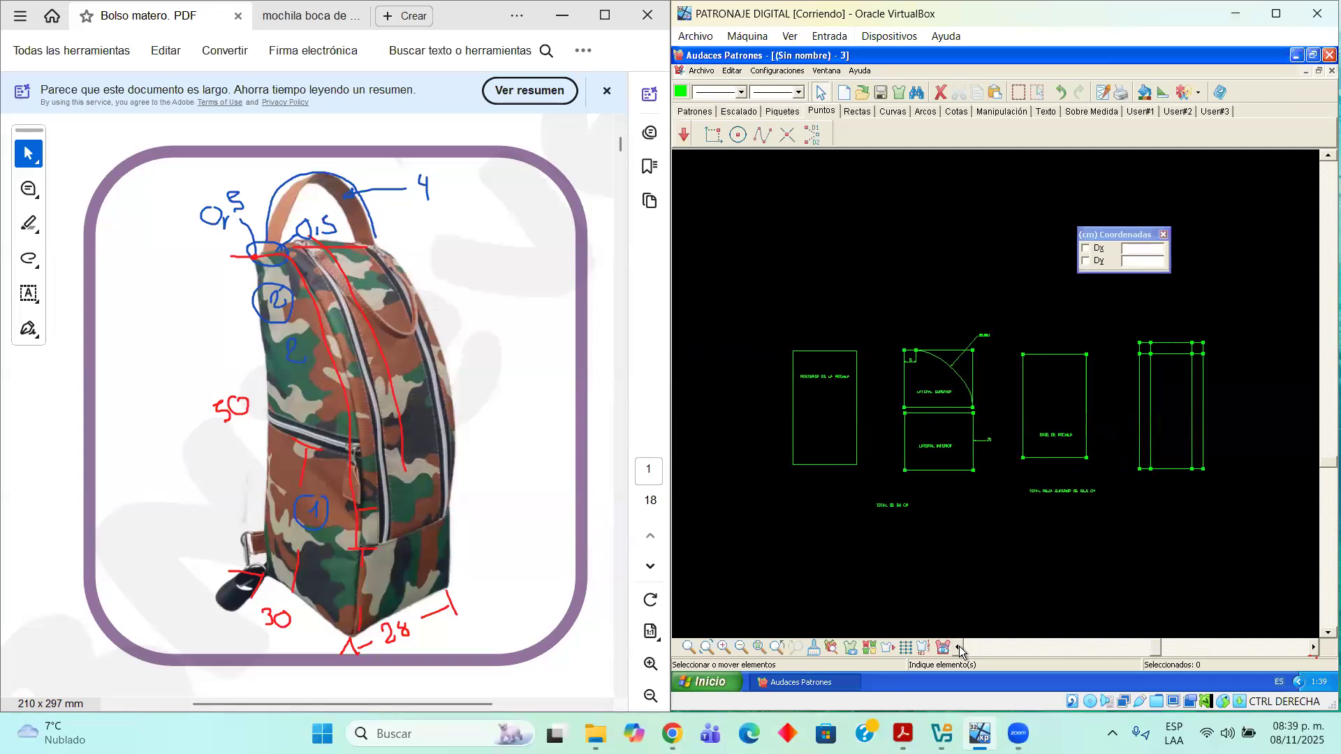
pyautogui.click(1310, 648)
pyautogui.click(541, 91)
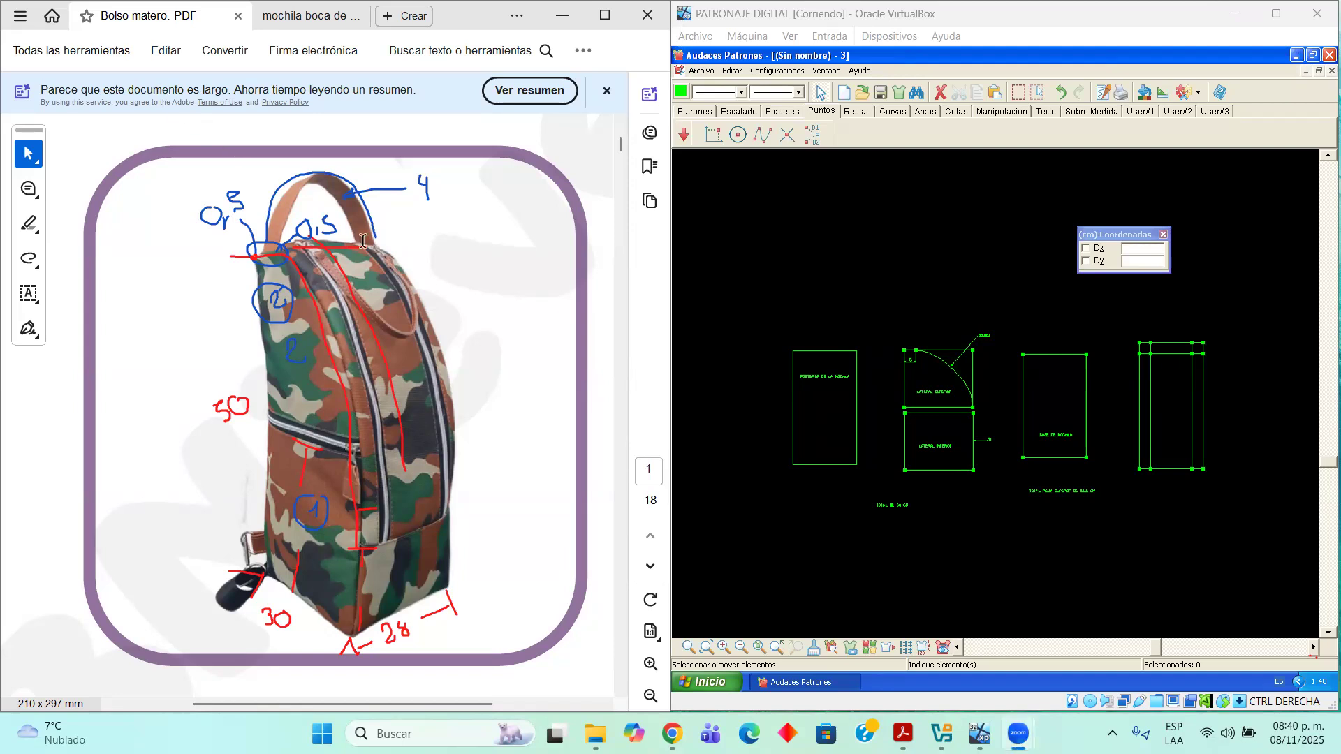
# Add a perimeter dimension for the height of the back piece (POSTERIOR DE LA MOCHILA) along its right edge
pyautogui.scroll(3, 825, 437)
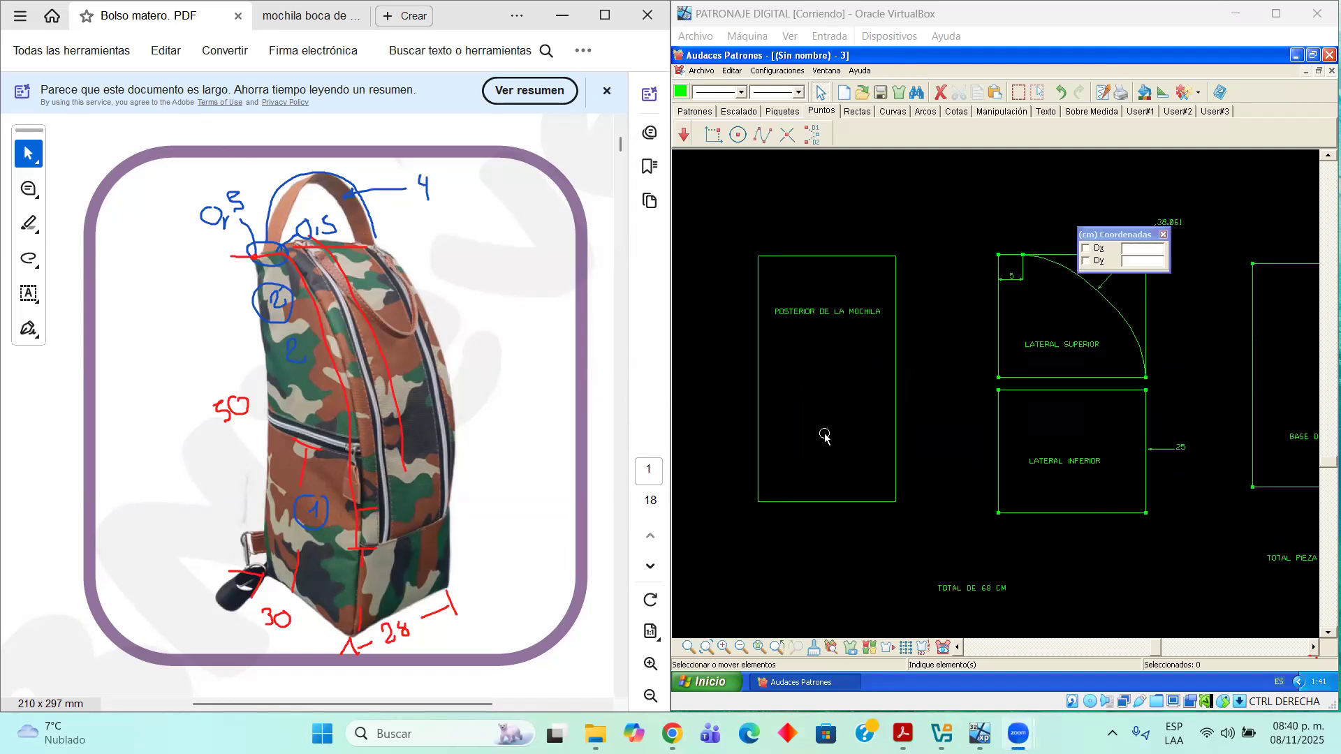
pyautogui.click(956, 111)
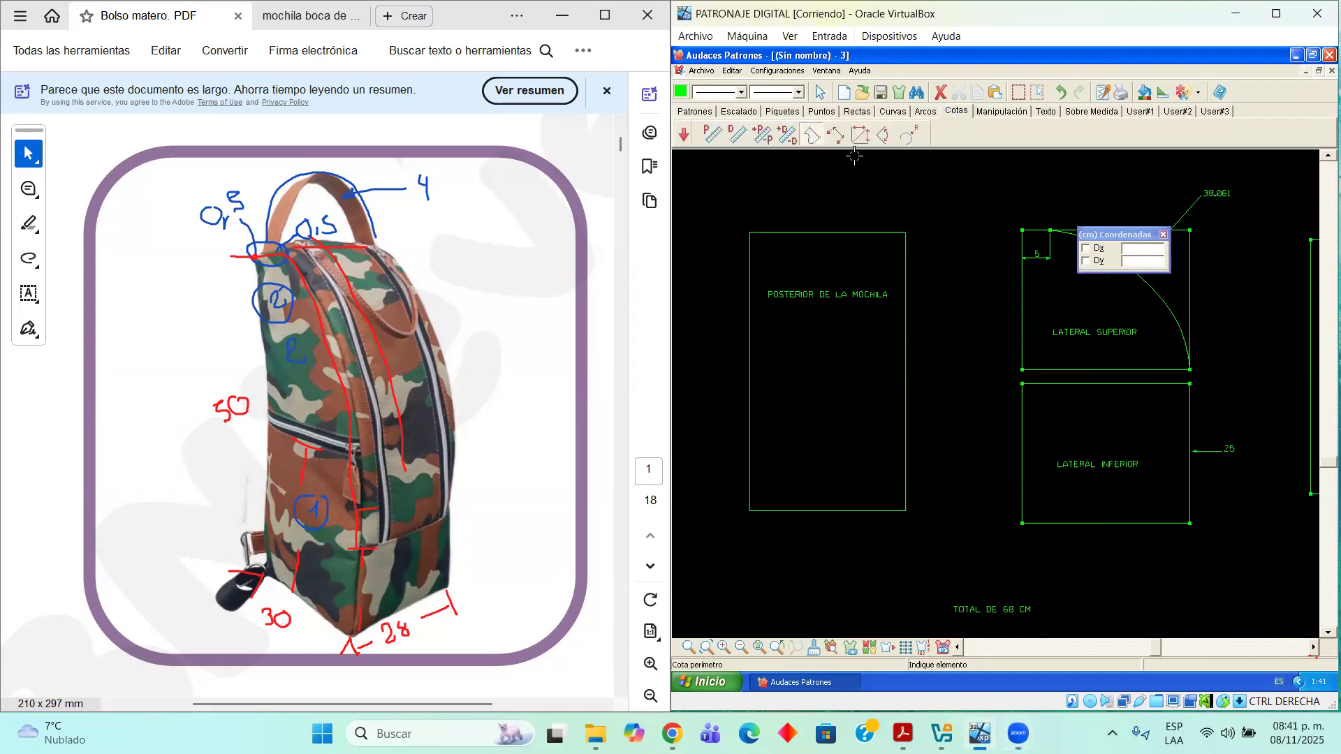
pyautogui.click(905, 322)
pyautogui.click(938, 337)
# Enlarge the annotation text height and dimension the back piece's right edge and top edge with the larger text
pyautogui.click(1045, 111)
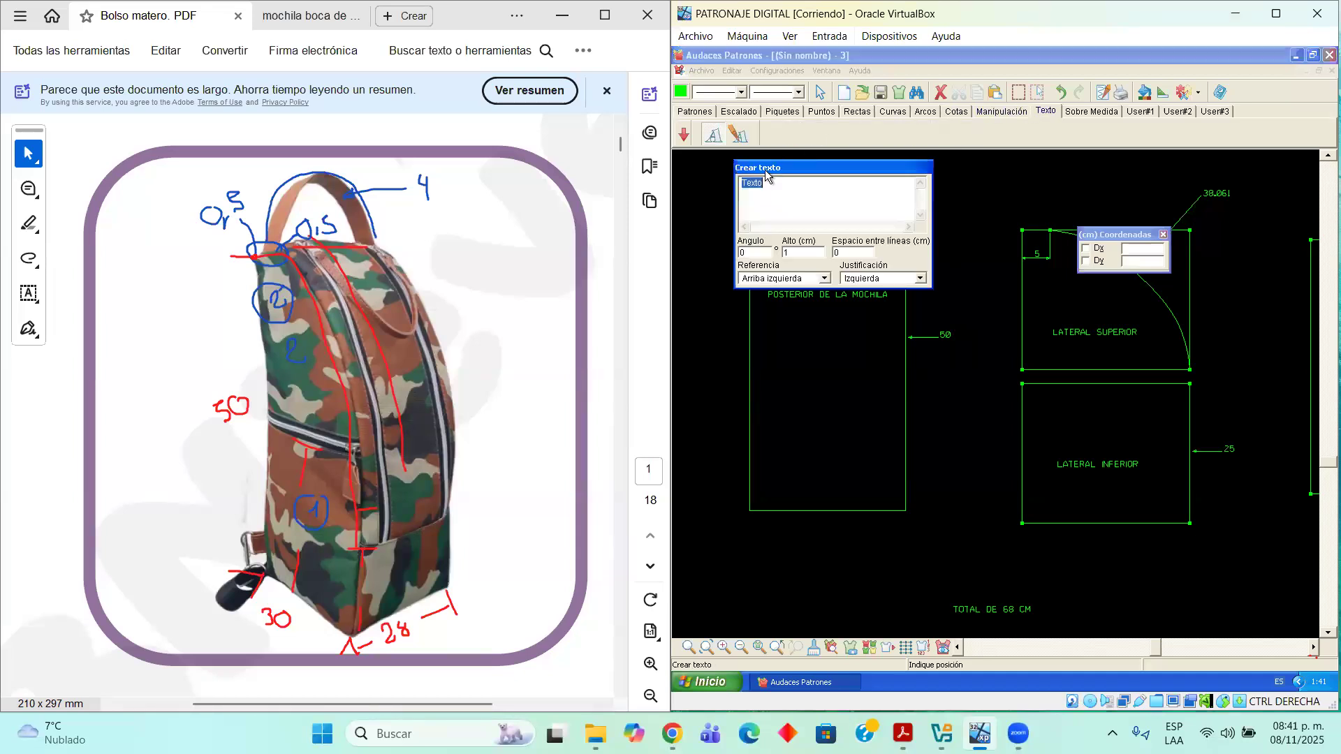
pyautogui.press('Tab')
pyautogui.click(951, 111)
pyautogui.click(812, 133)
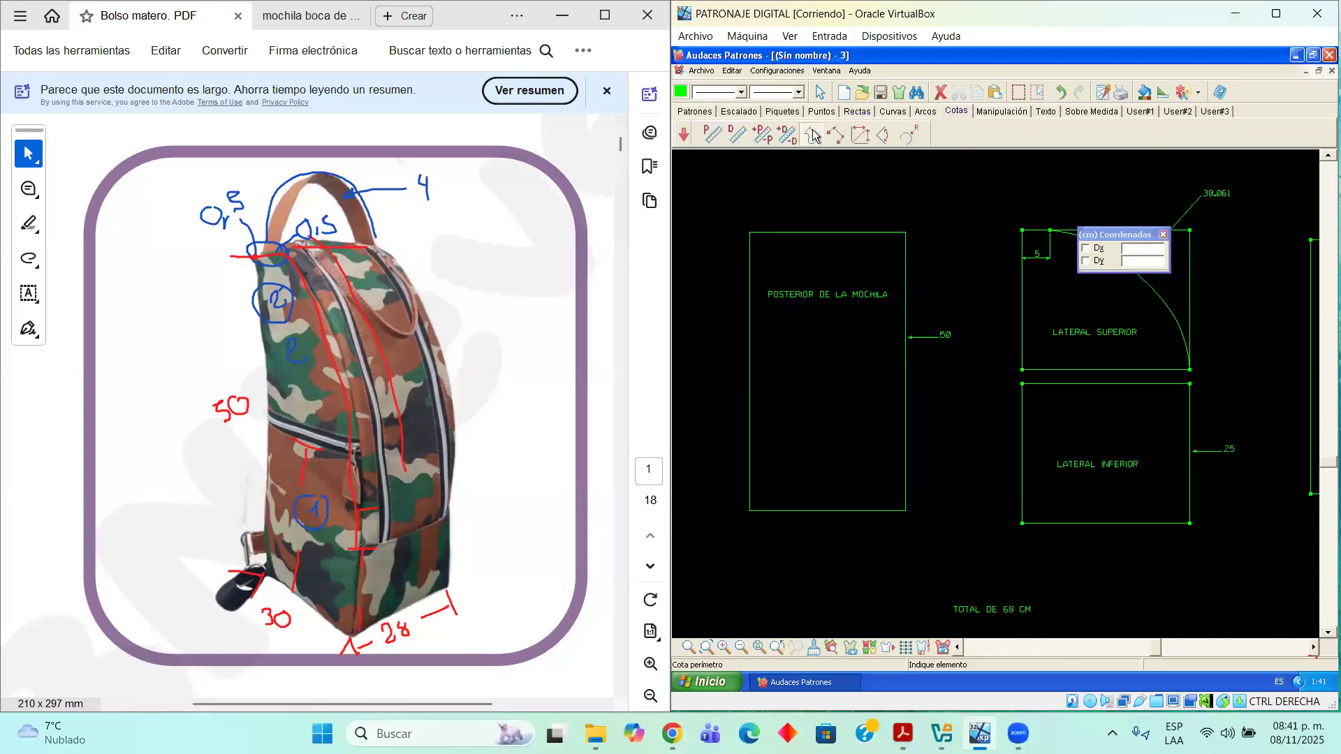
pyautogui.click(905, 364)
pyautogui.click(939, 381)
pyautogui.click(823, 187)
# Dimension the bottom edge of LATERAL INFERIOR and the left edges of both lateral pieces
pyautogui.moveTo(1140, 234); pyautogui.dragTo(1023, 157)
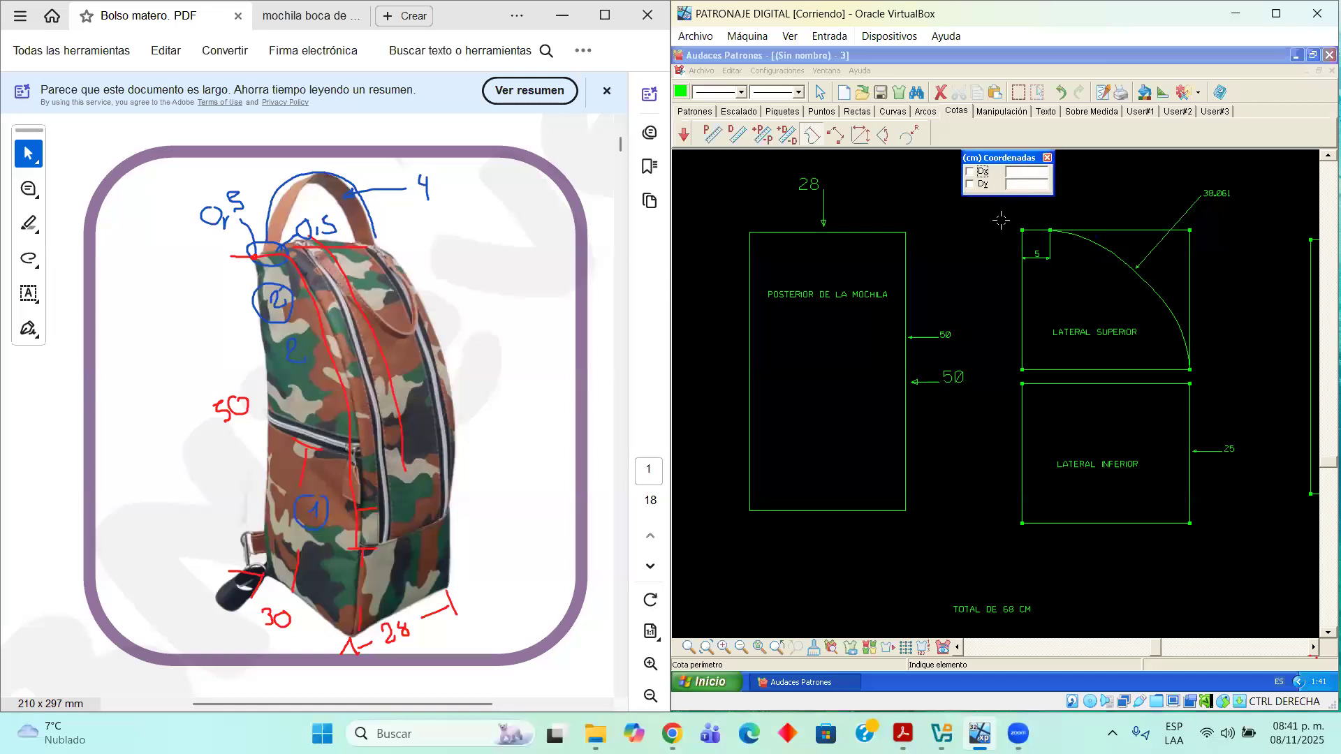
pyautogui.click(1104, 524)
pyautogui.click(1098, 537)
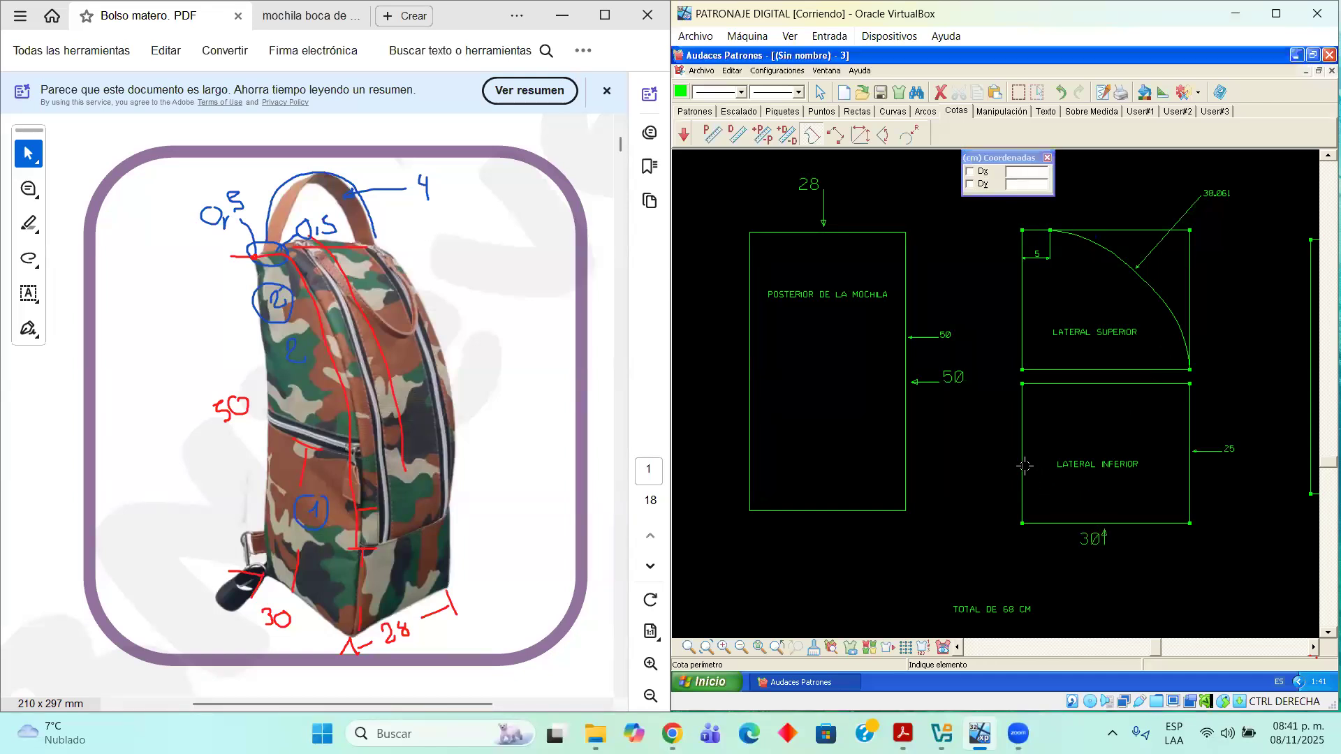
pyautogui.click(1022, 297)
pyautogui.click(998, 296)
pyautogui.click(1022, 436)
pyautogui.click(994, 444)
# Delete the smaller duplicate height dimension beside the back piece's right edge
pyautogui.click(843, 92)
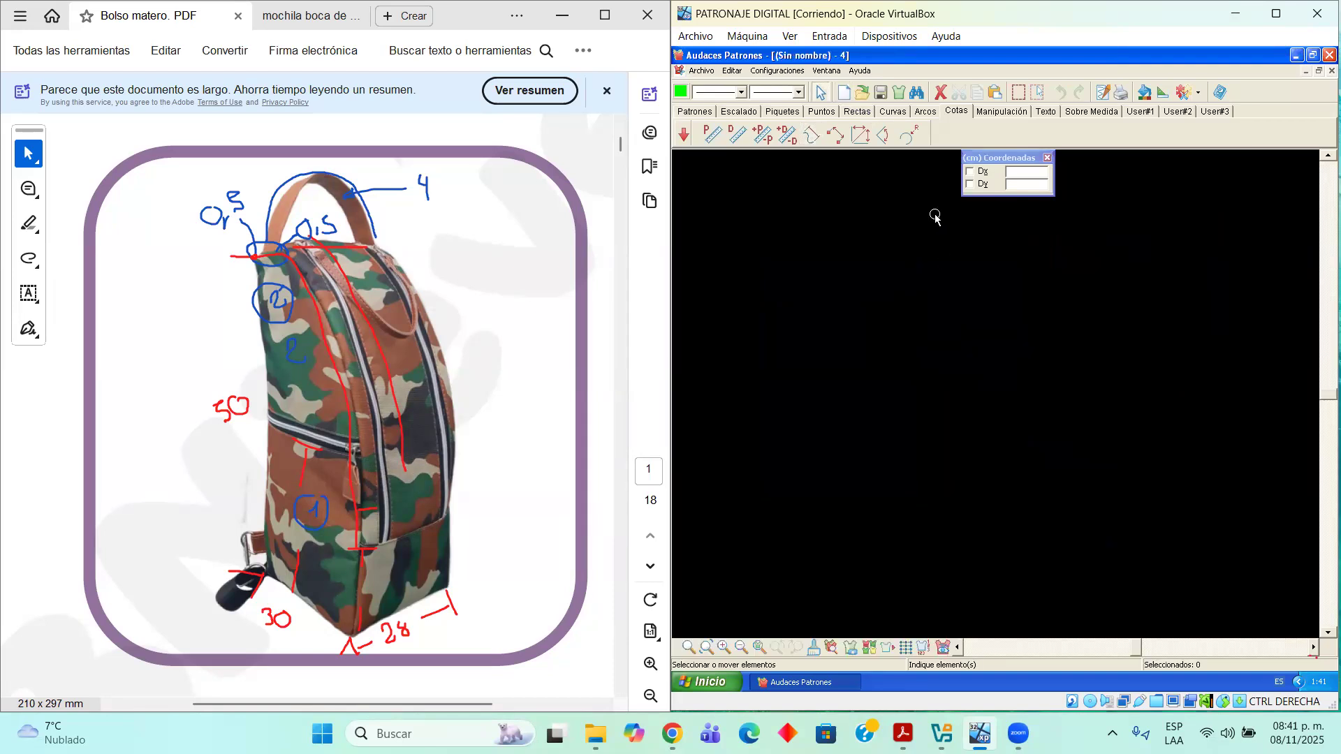
pyautogui.click(1307, 71)
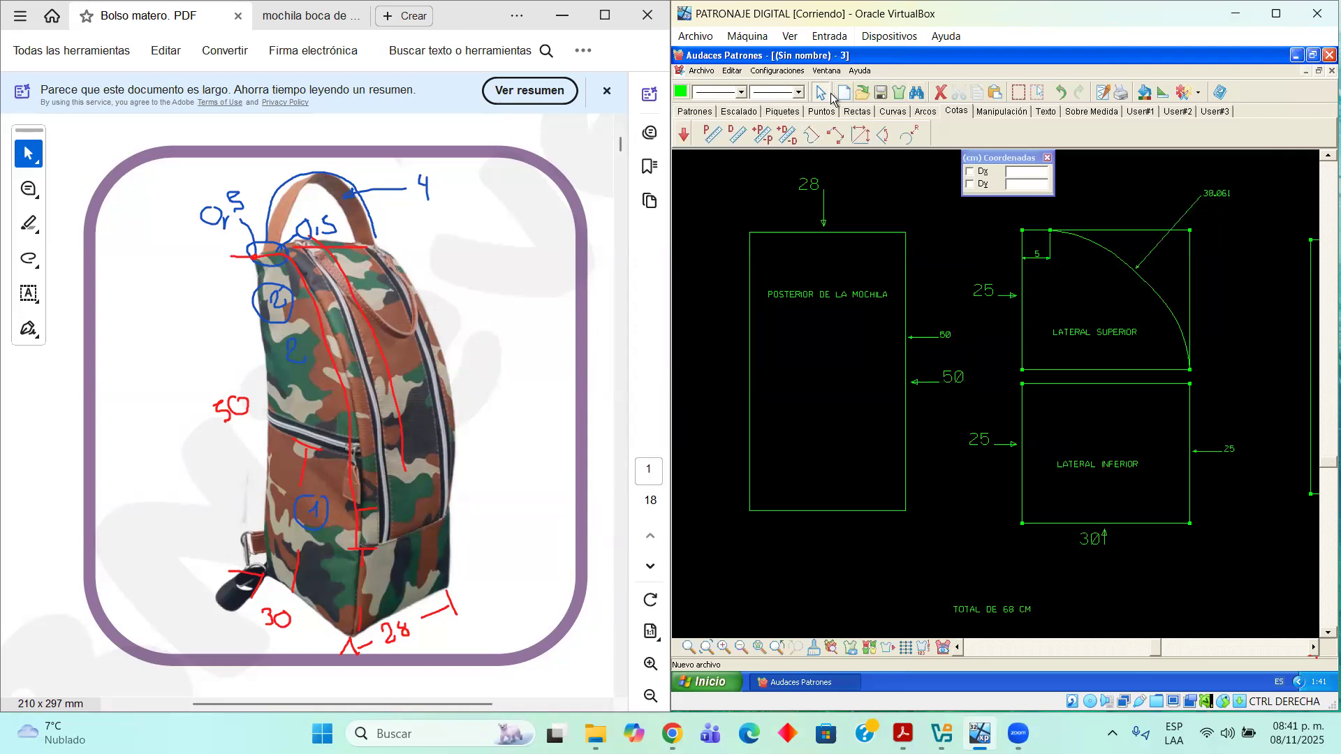
pyautogui.click(943, 338)
# Dimension all four edges of the BASE DE MOCHILA rectangle, placing each label outside the piece
pyautogui.click(1311, 648)
pyautogui.click(1311, 648)
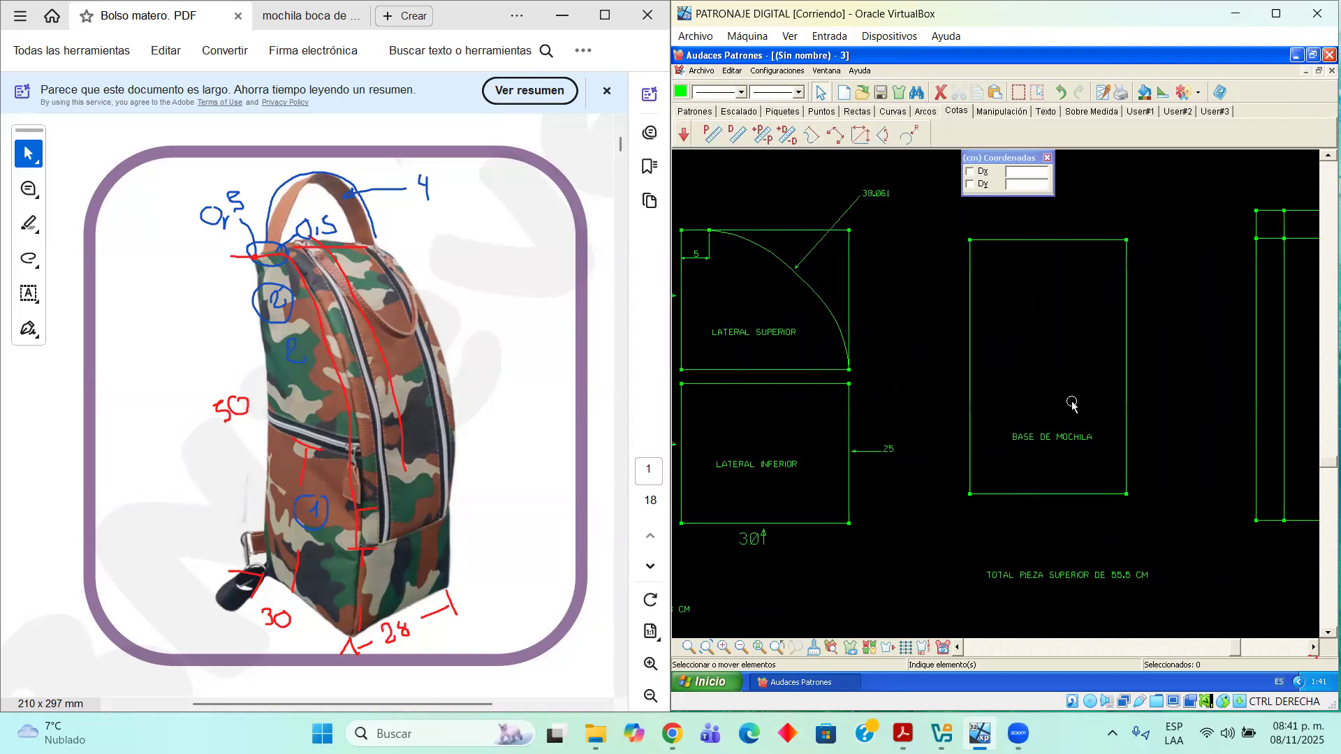
pyautogui.click(816, 135)
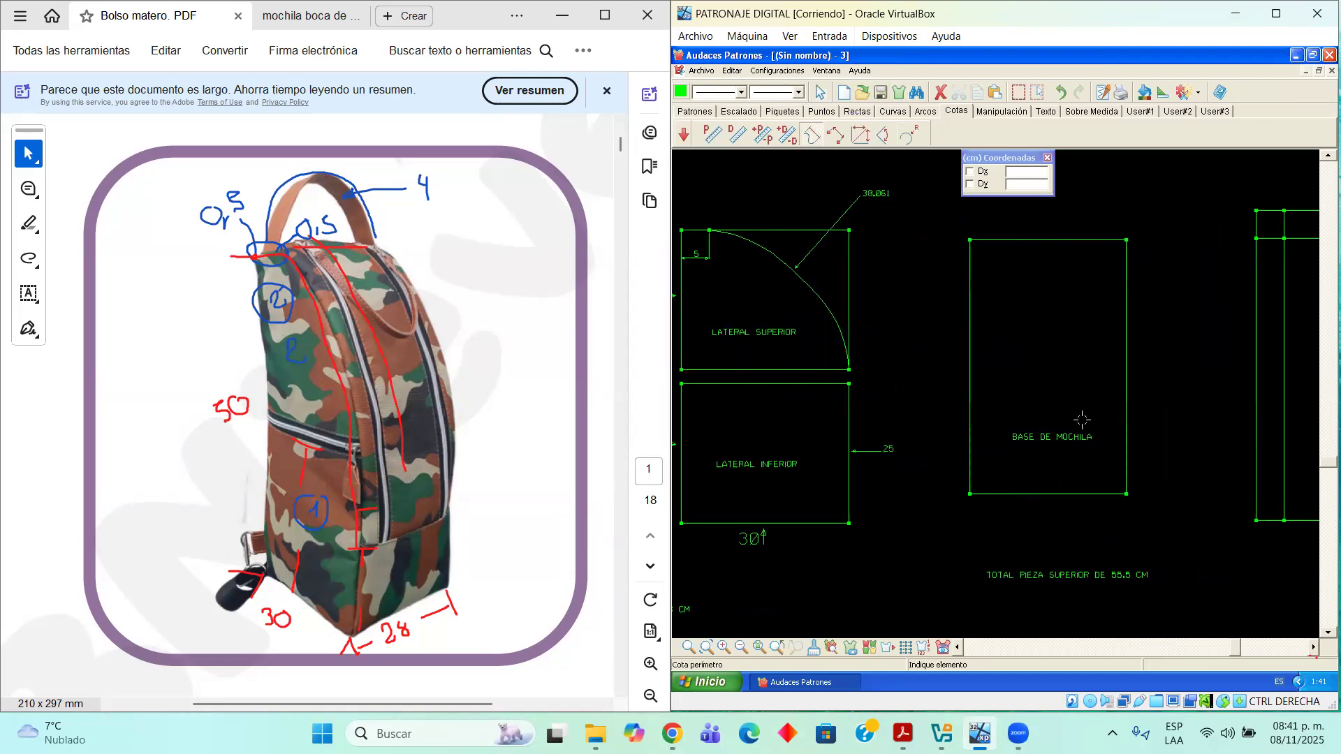
pyautogui.click(1058, 494)
pyautogui.click(1056, 512)
pyautogui.click(1124, 372)
pyautogui.click(1173, 373)
pyautogui.click(1081, 240)
pyautogui.click(1083, 208)
pyautogui.click(969, 339)
pyautogui.click(962, 337)
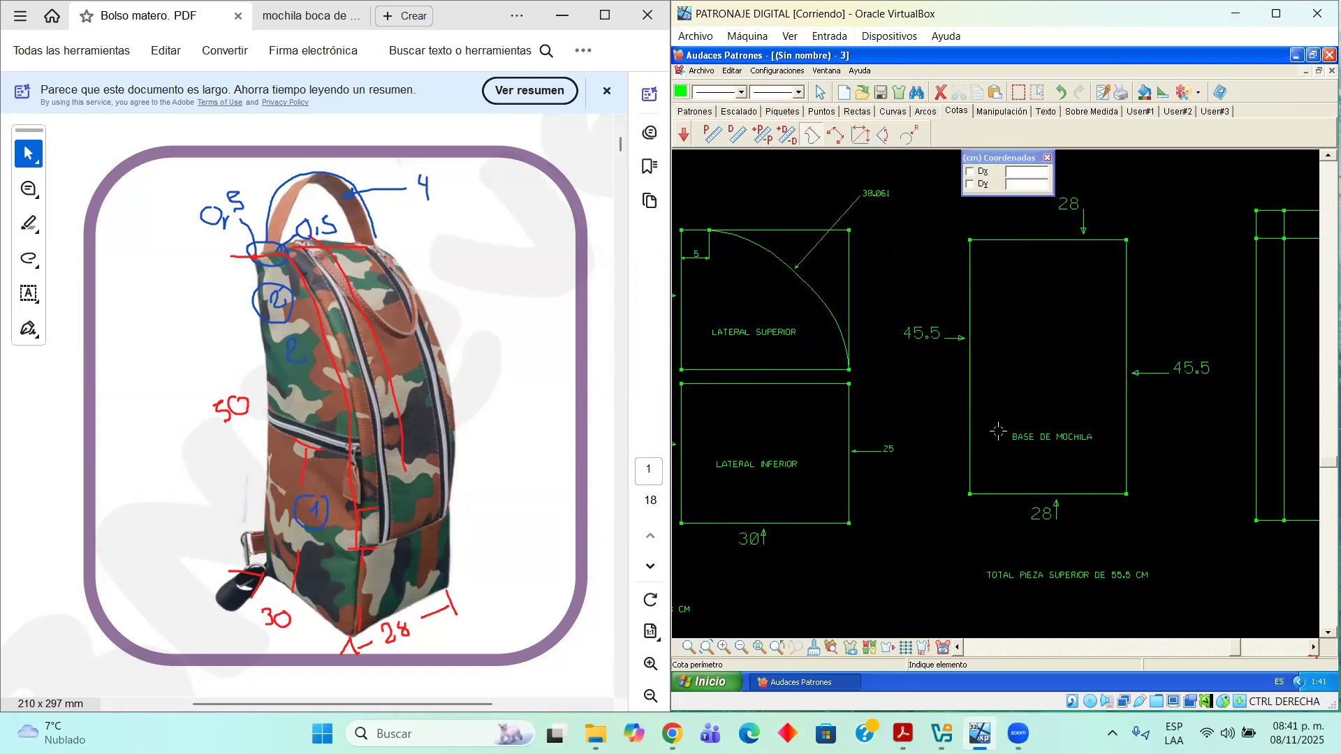
# Dimension the bottom edge and the full right edge of the tall divided piece
pyautogui.click(1308, 649)
pyautogui.click(1079, 520)
pyautogui.click(1081, 573)
pyautogui.click(1156, 280)
pyautogui.click(1205, 302)
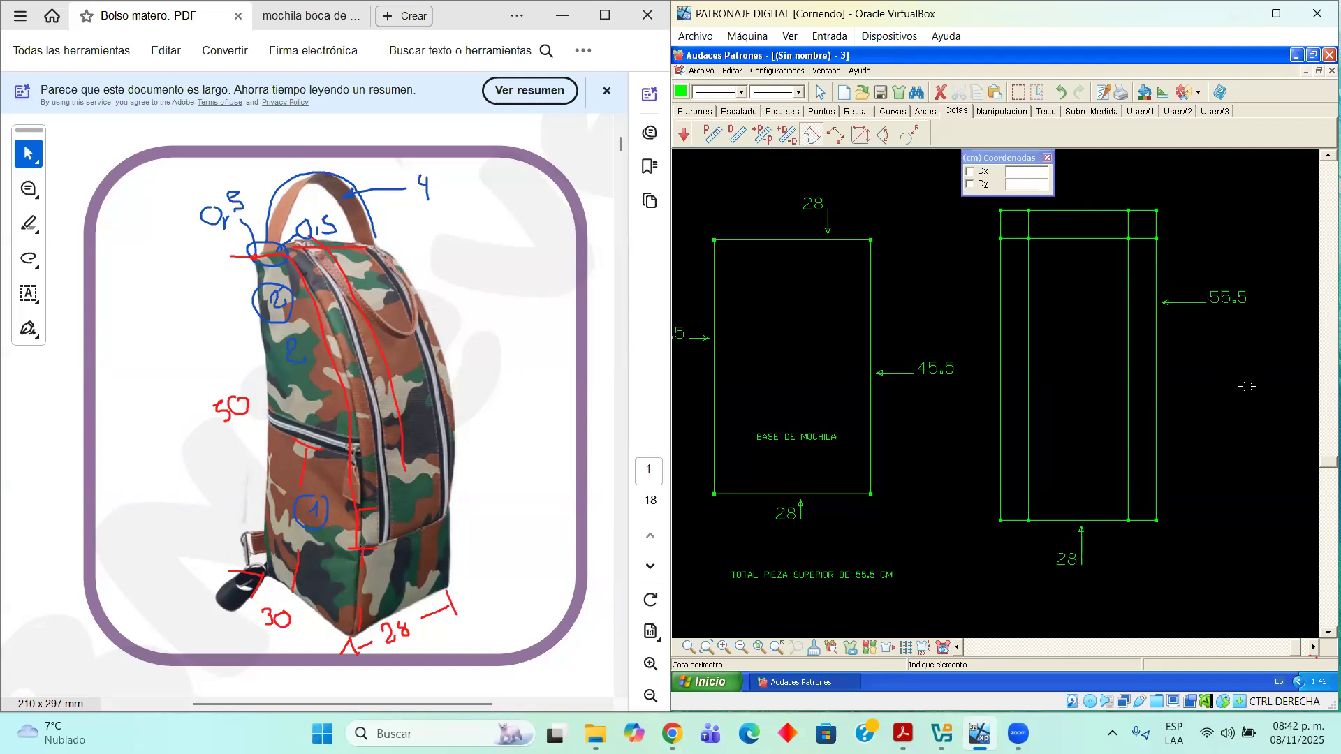
# Add a distance dimension for the right side strip's width below the tall piece's bottom edge
pyautogui.scroll(2, 1154, 535)
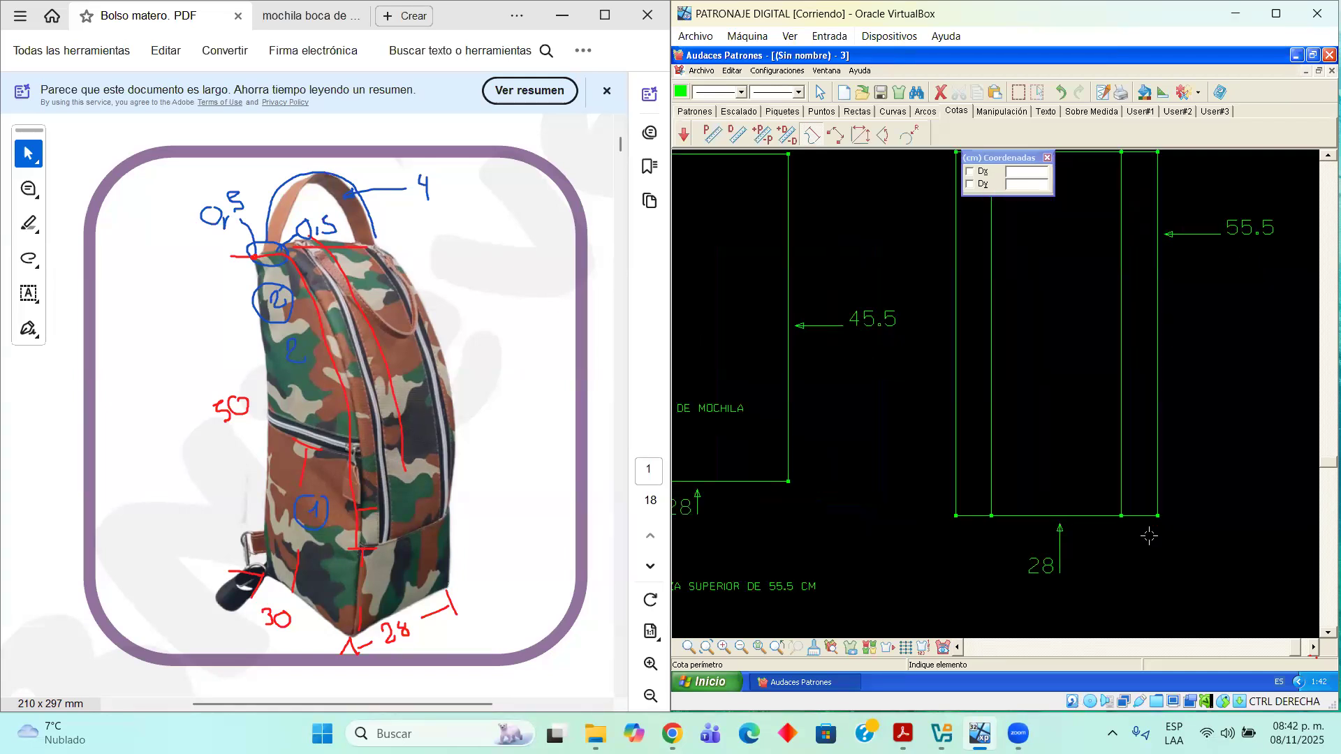
pyautogui.click(838, 139)
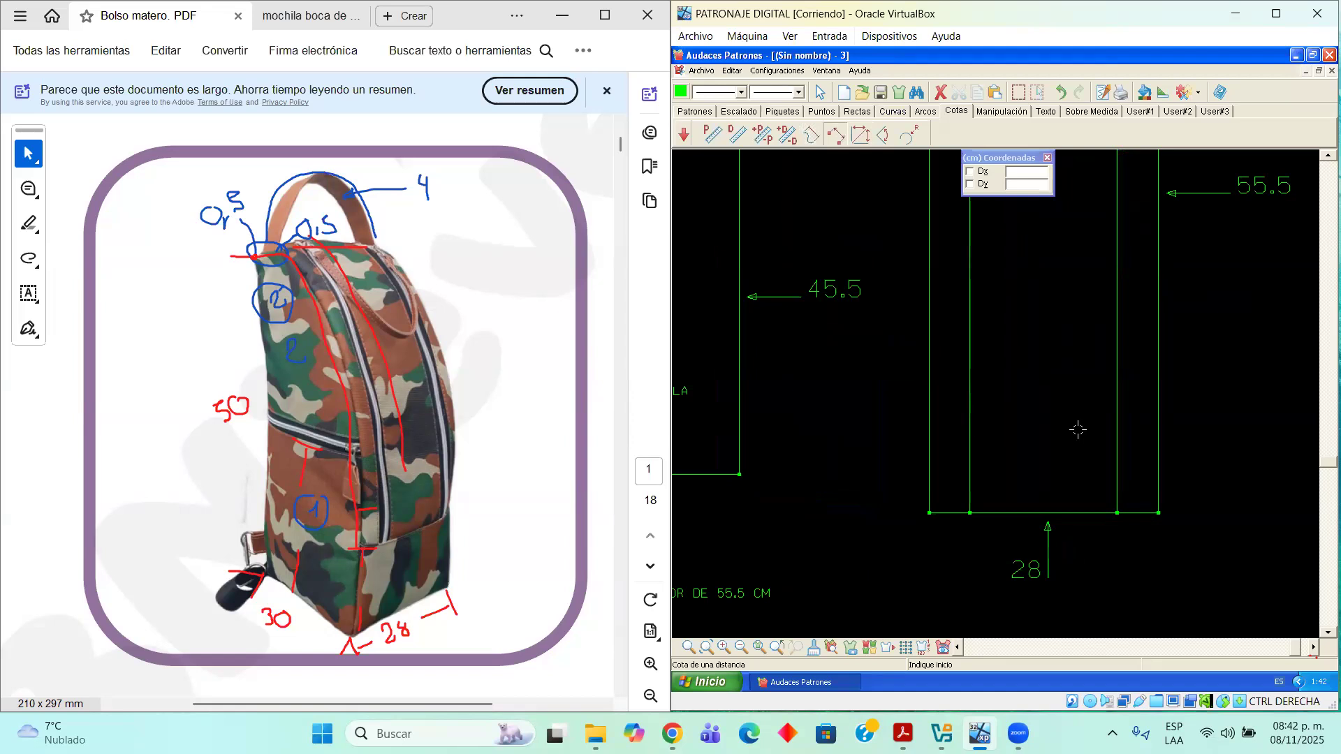
pyautogui.scroll(1, 1116, 513)
pyautogui.click(1117, 513)
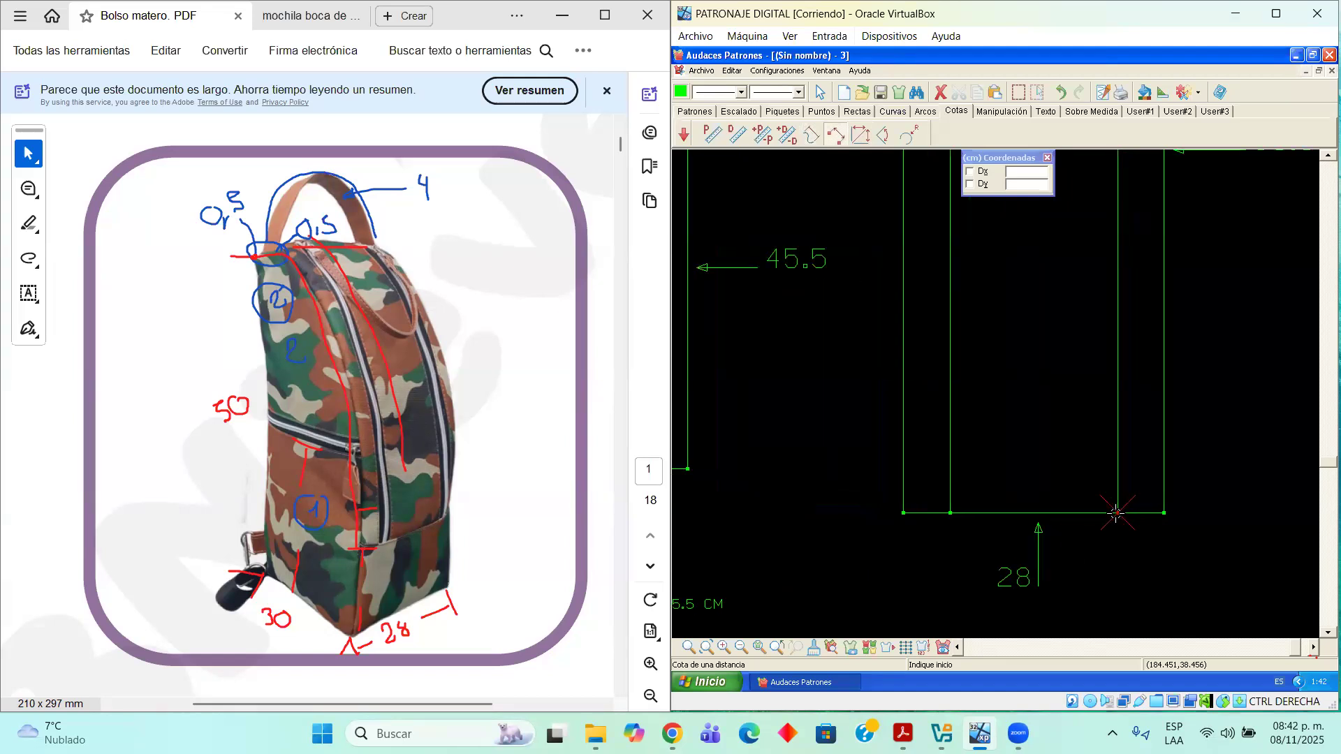
pyautogui.click(1166, 513)
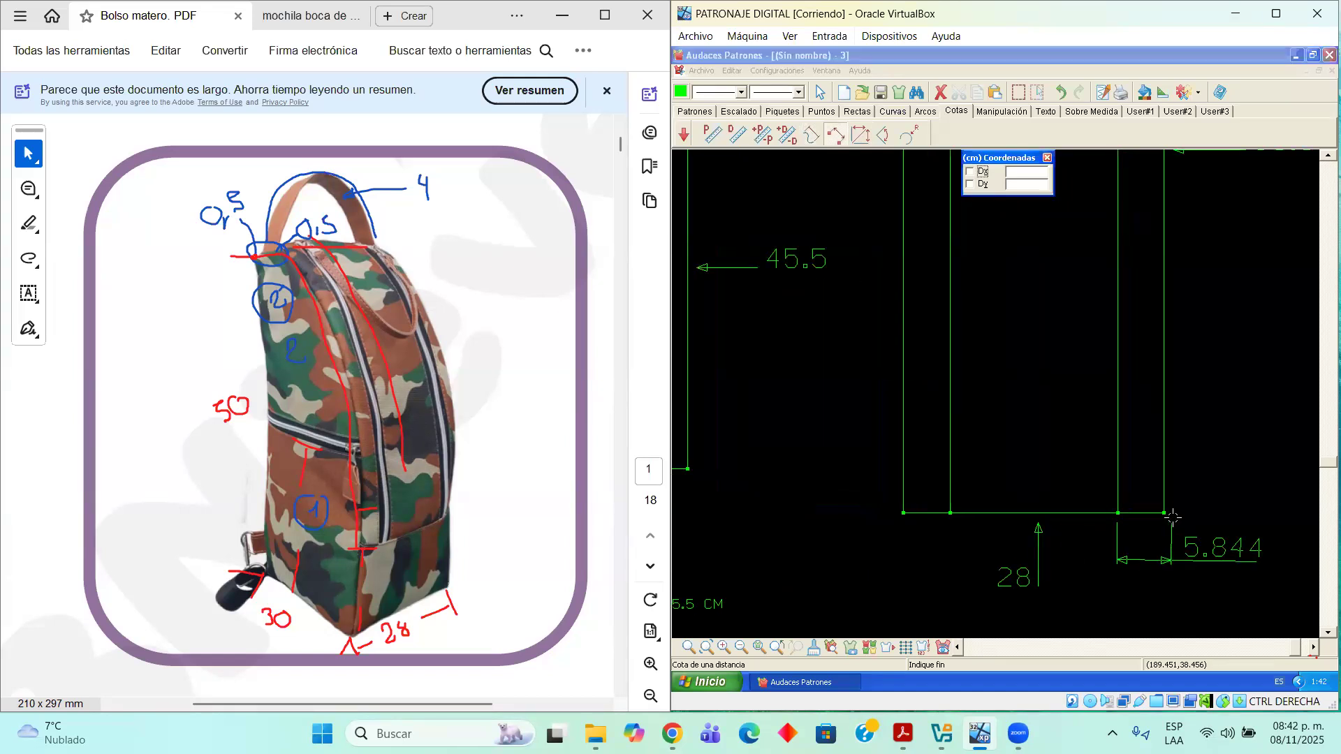
pyautogui.click(1188, 558)
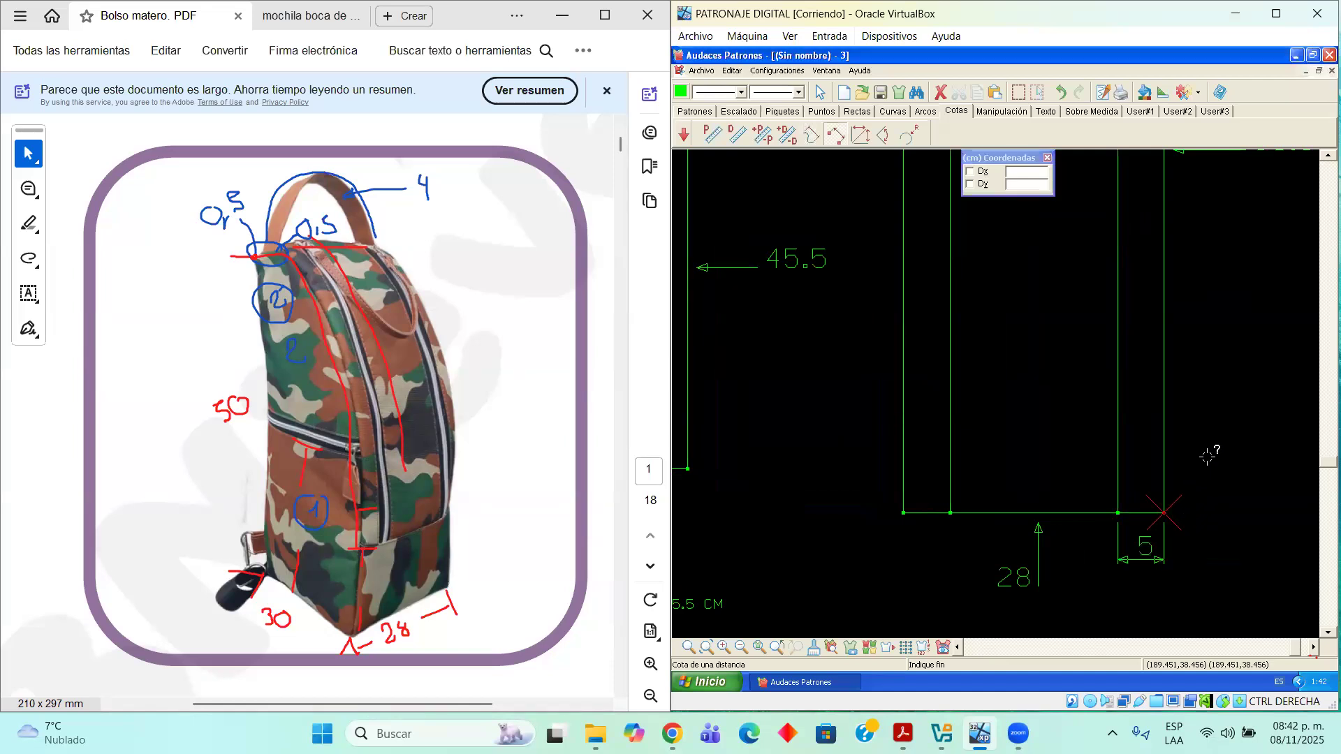
pyautogui.press('Escape')
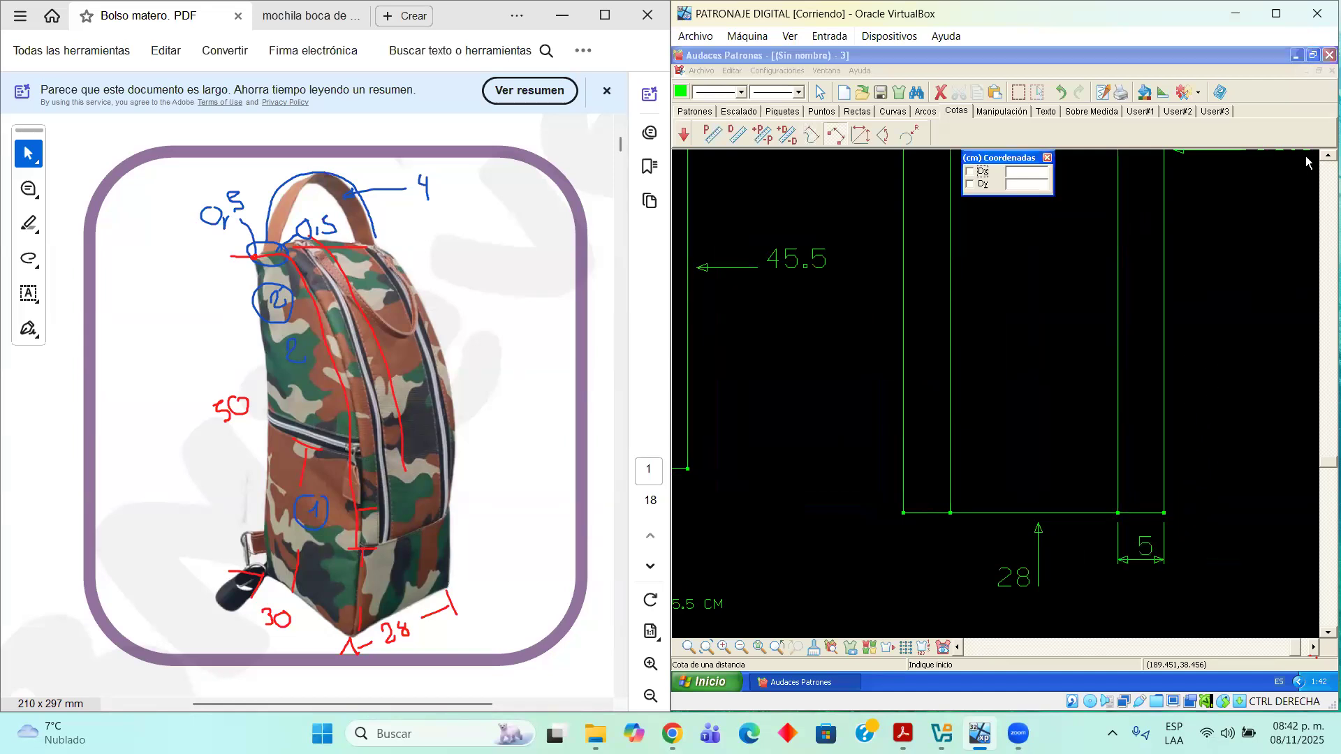
# Add a distance dimension for the top band's height beside the tall piece's right edge
pyautogui.scroll(5, 1306, 164)
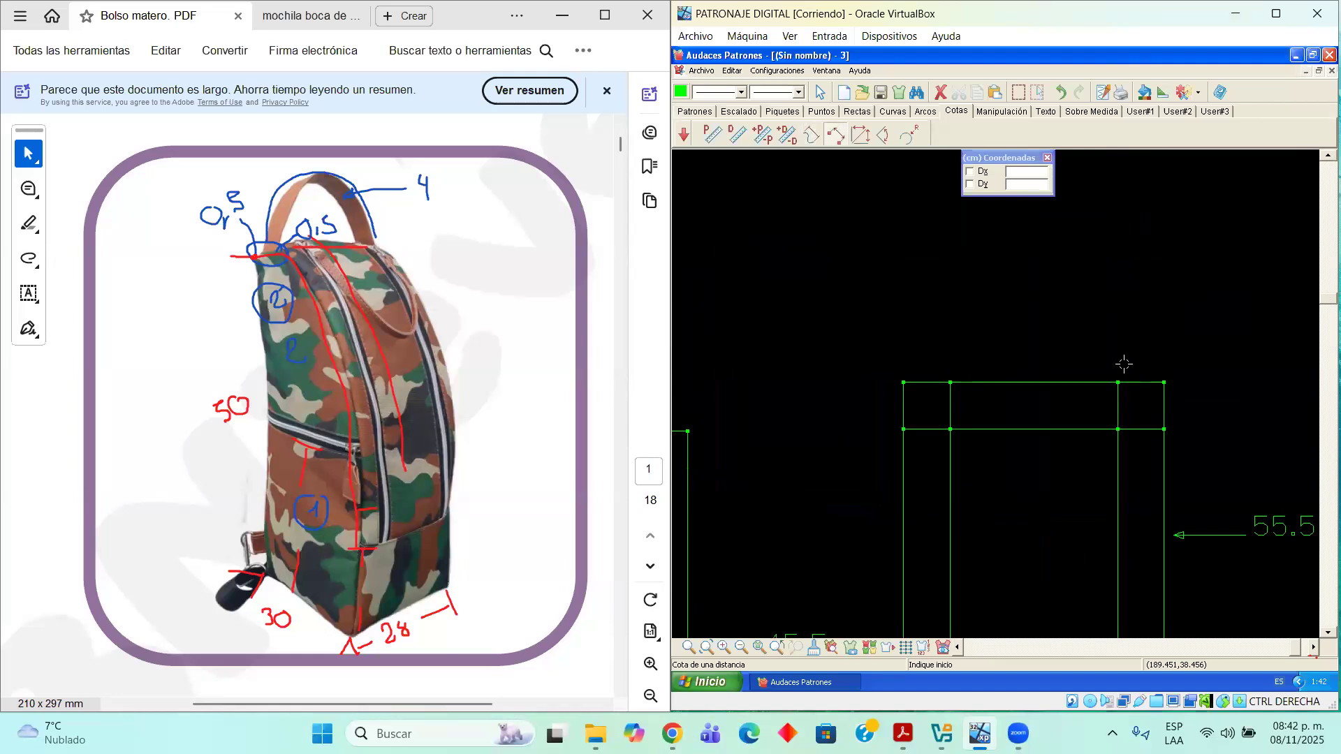
pyautogui.click(1163, 383)
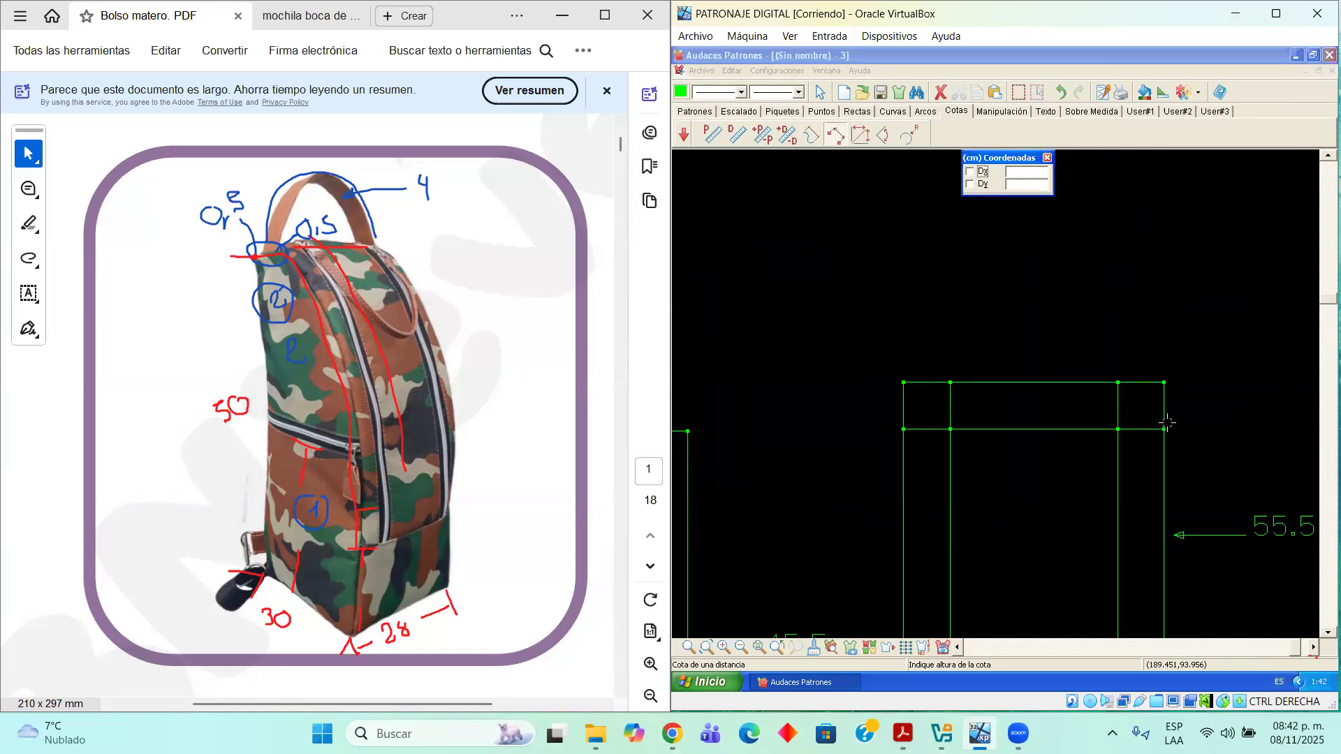
pyautogui.click(1164, 428)
pyautogui.click(1163, 428)
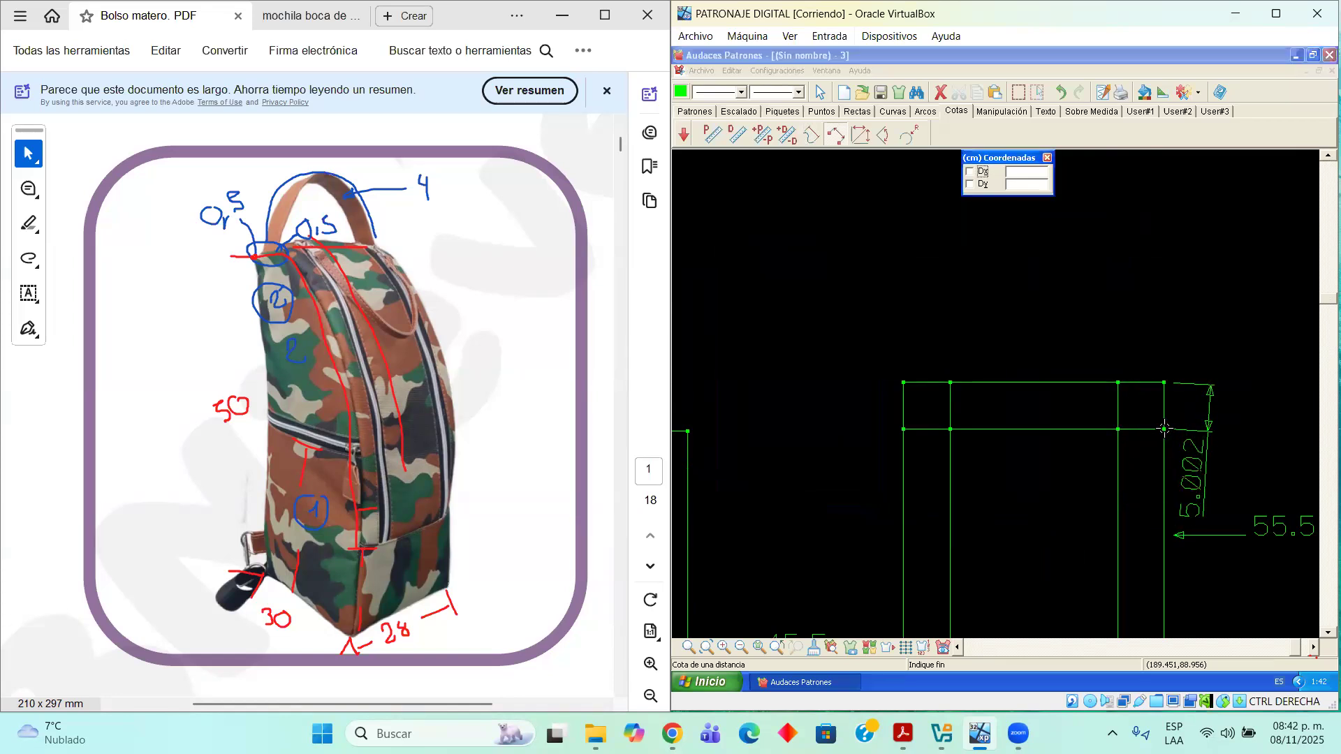
pyautogui.scroll(1, 1163, 428)
pyautogui.click(1163, 429)
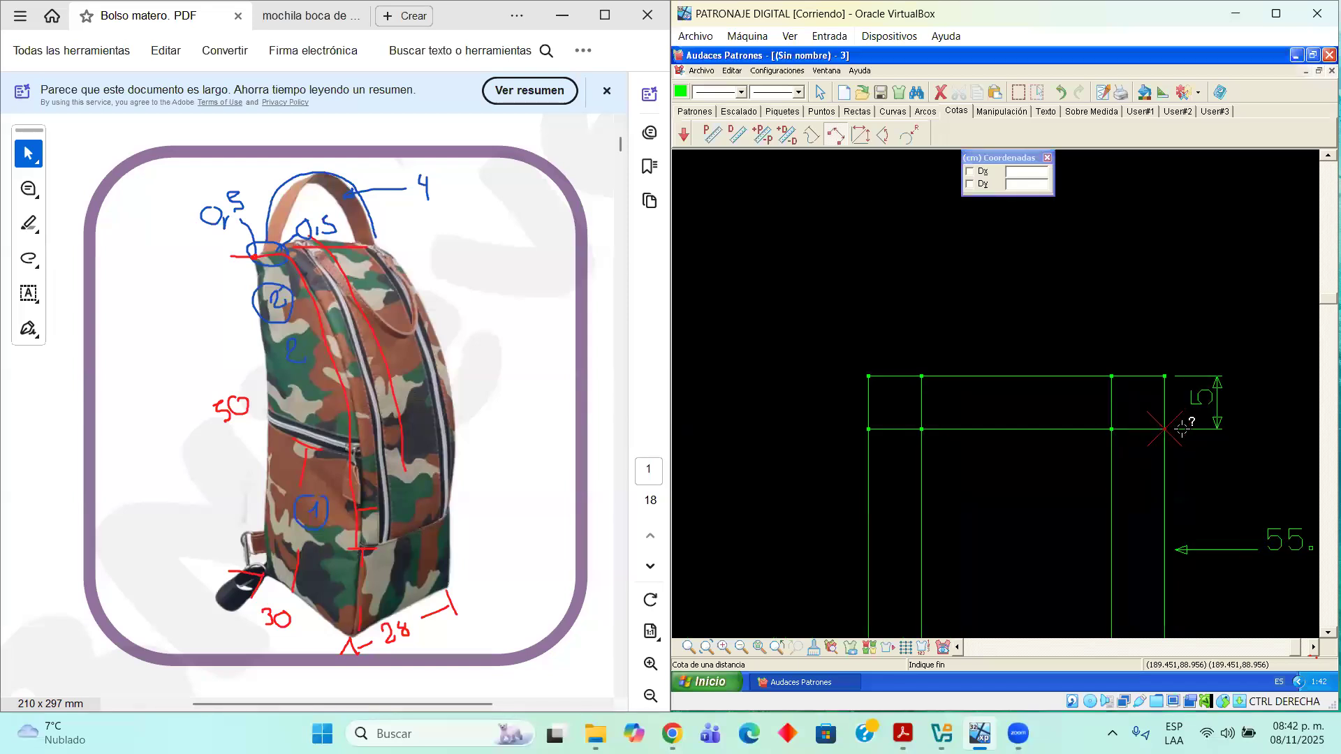
pyautogui.click(1243, 426)
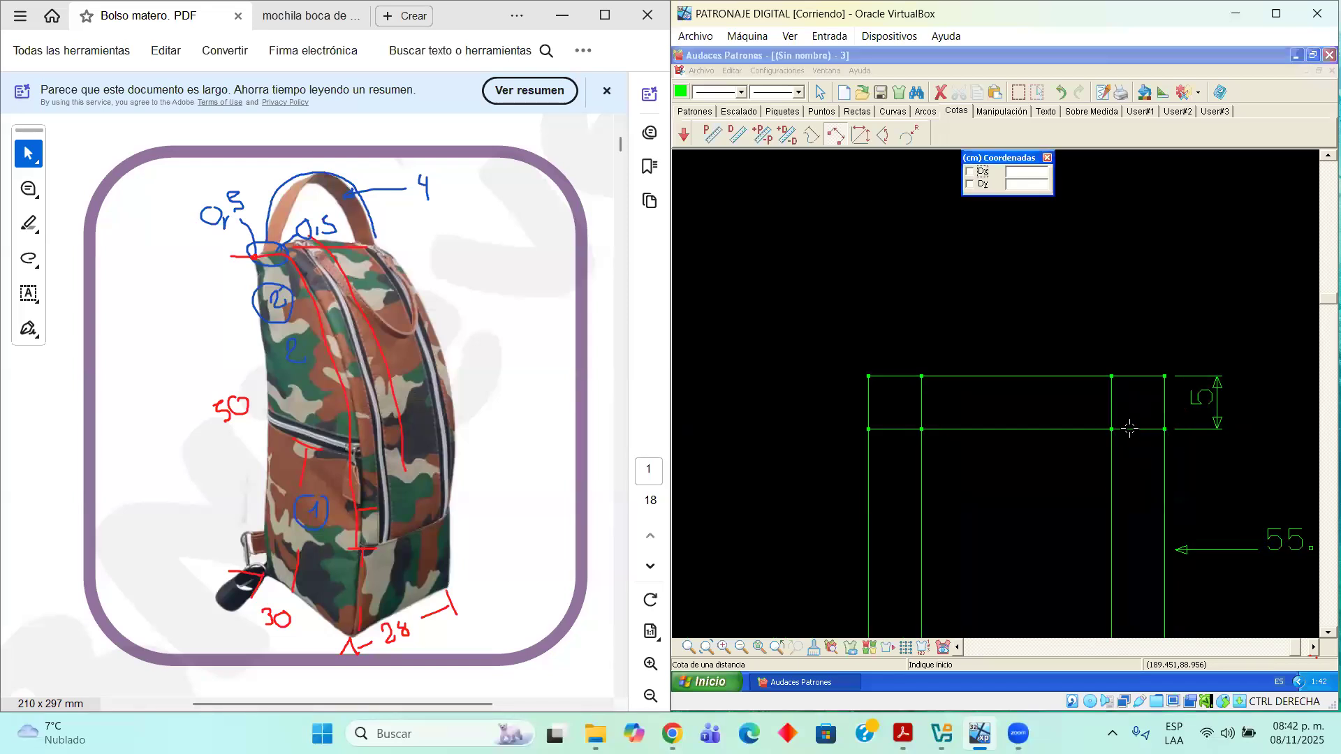
# Add a distance dimension for the left side strip's width between its two points on the tall piece's top edge
pyautogui.scroll(-2, 959, 408)
pyautogui.scroll(2, 892, 385)
pyautogui.click(896, 386)
pyautogui.click(977, 387)
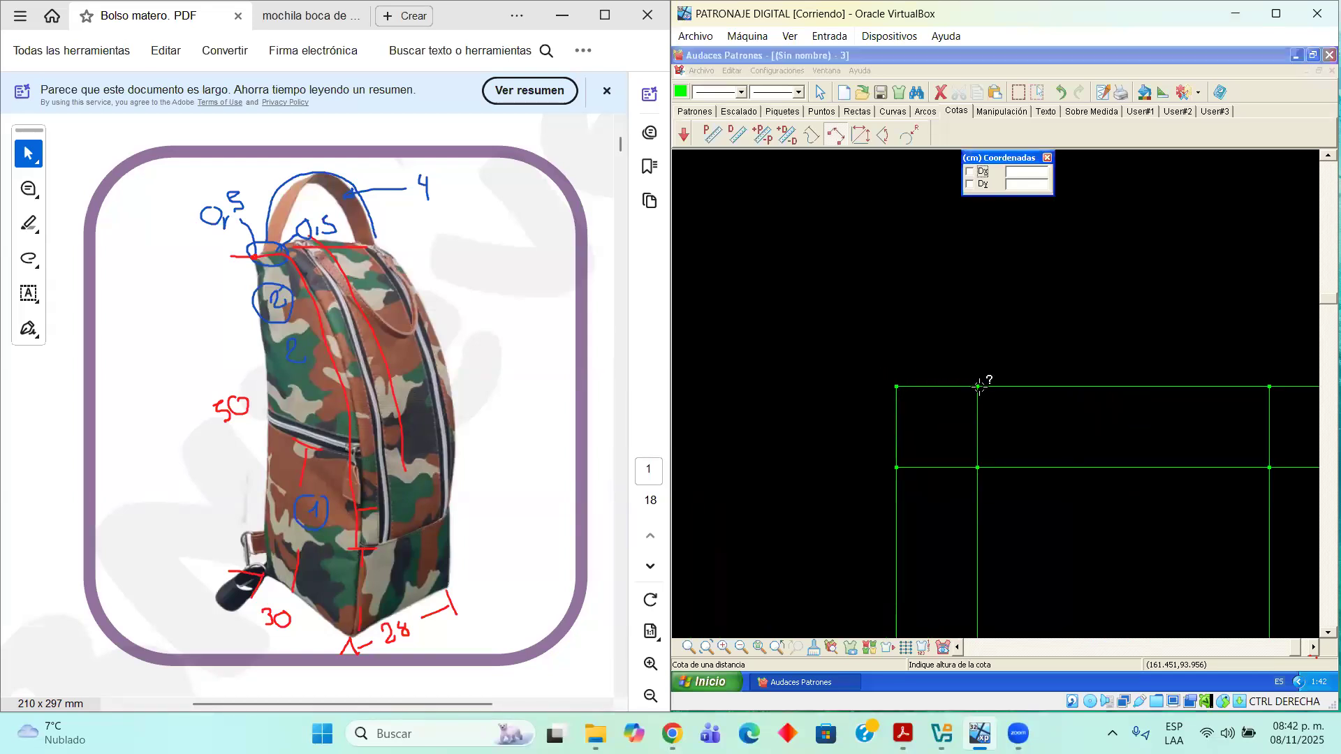
pyautogui.scroll(1, 977, 386)
pyautogui.click(976, 386)
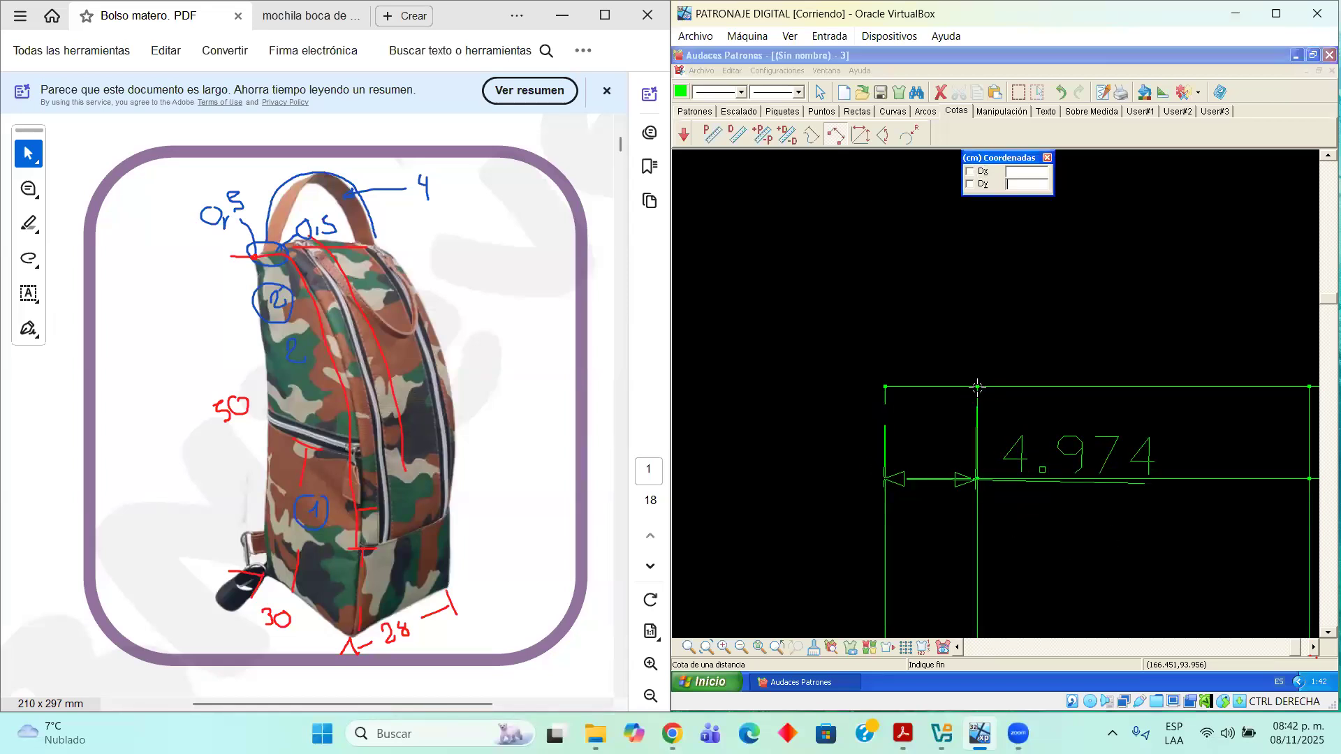
pyautogui.click(977, 387)
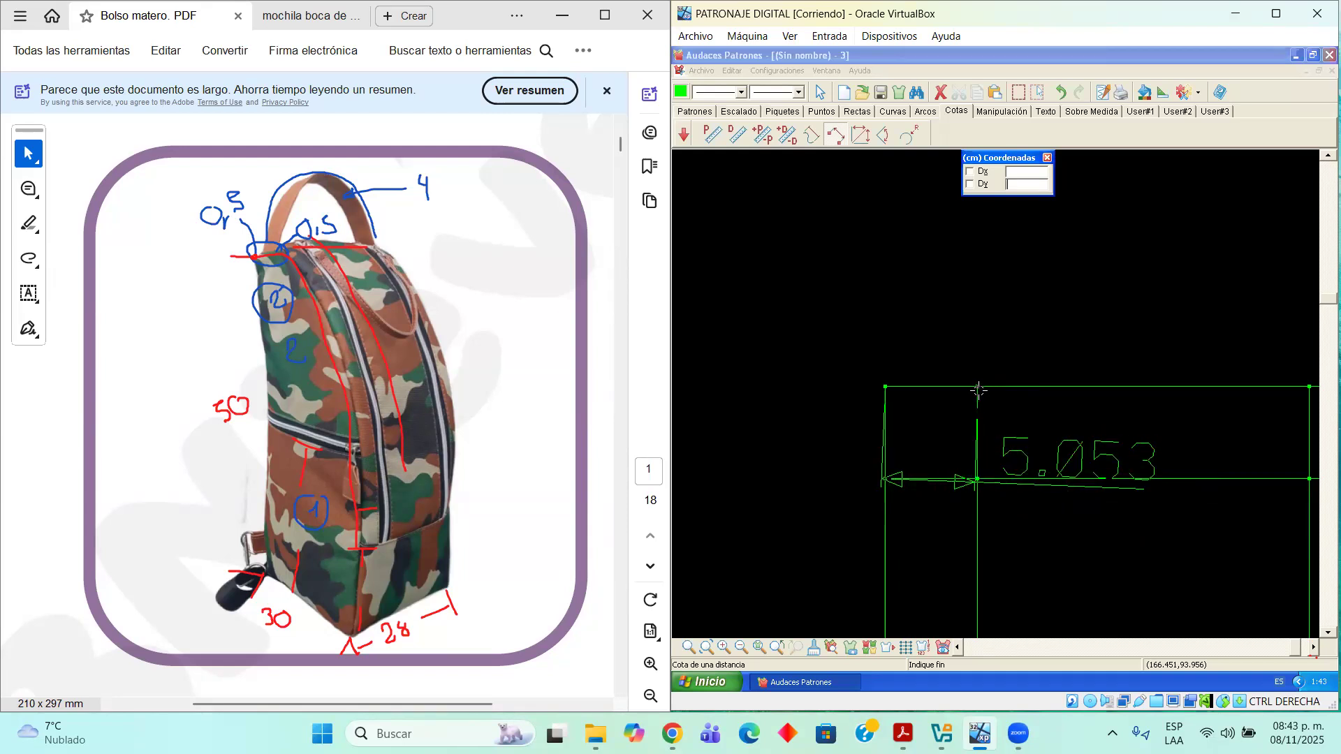
pyautogui.scroll(2, 978, 389)
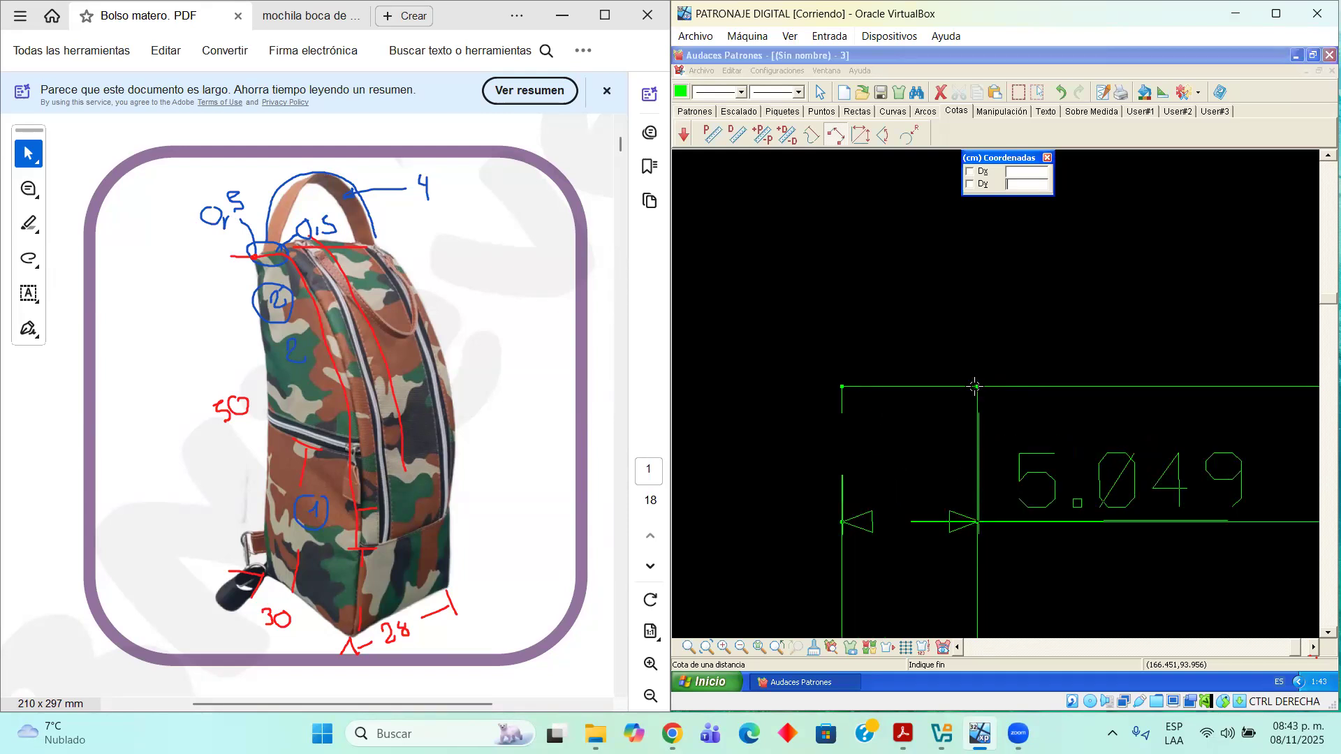
pyautogui.click(977, 387)
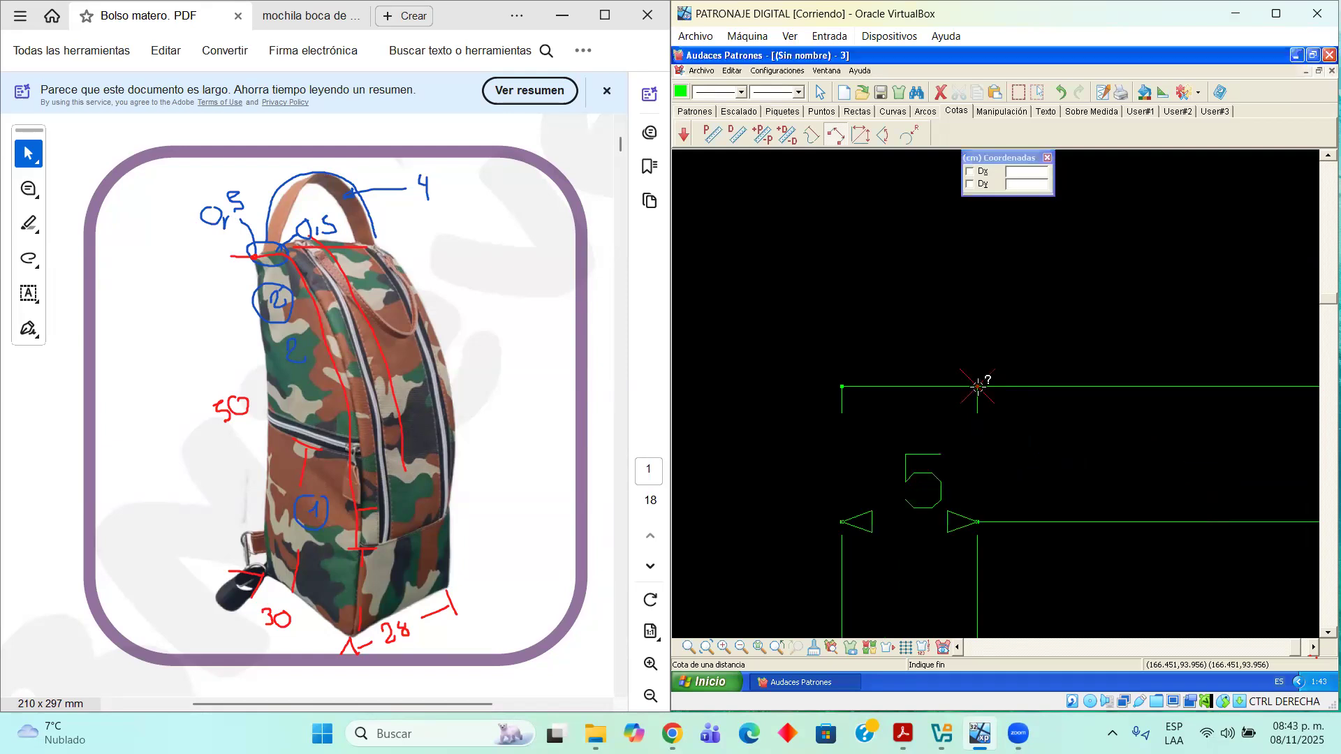
# Review the dimensions on the lateral pieces, the base and the tall divided piece together
pyautogui.scroll(-4, 1040, 467)
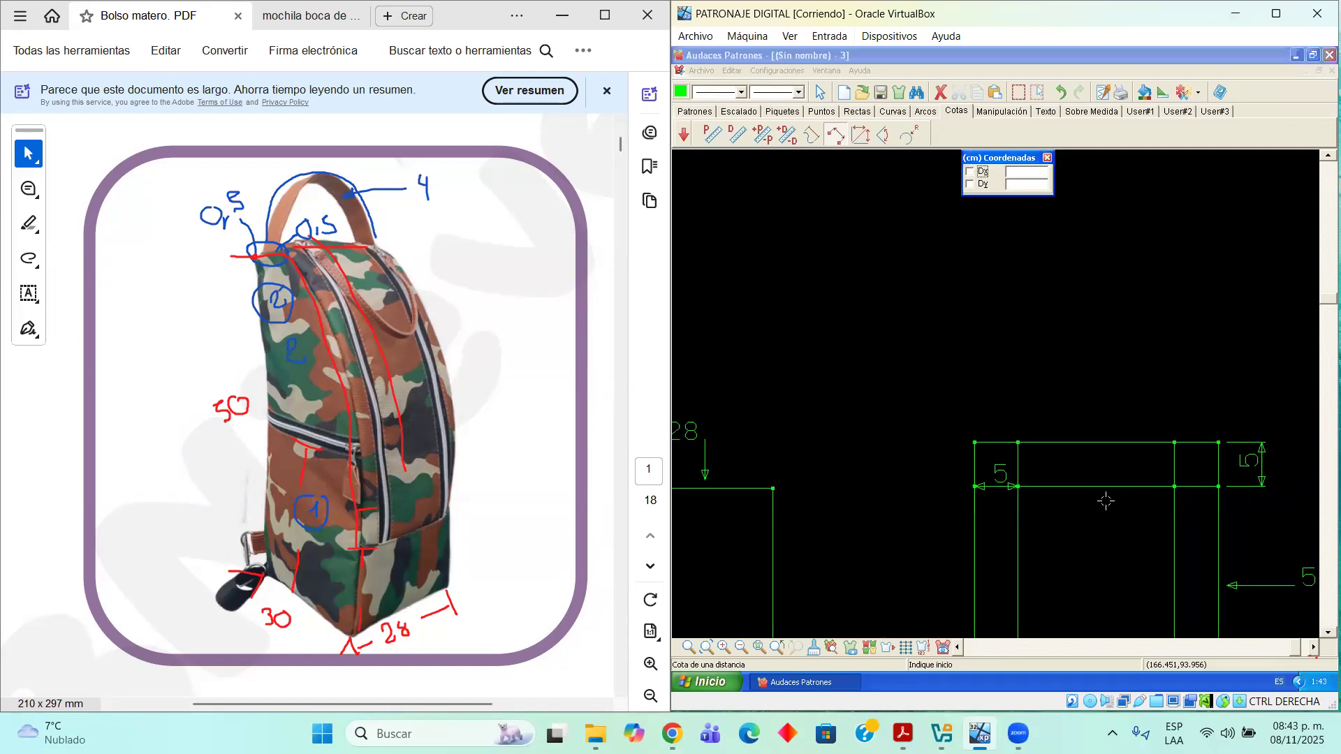
pyautogui.scroll(-2, 1124, 512)
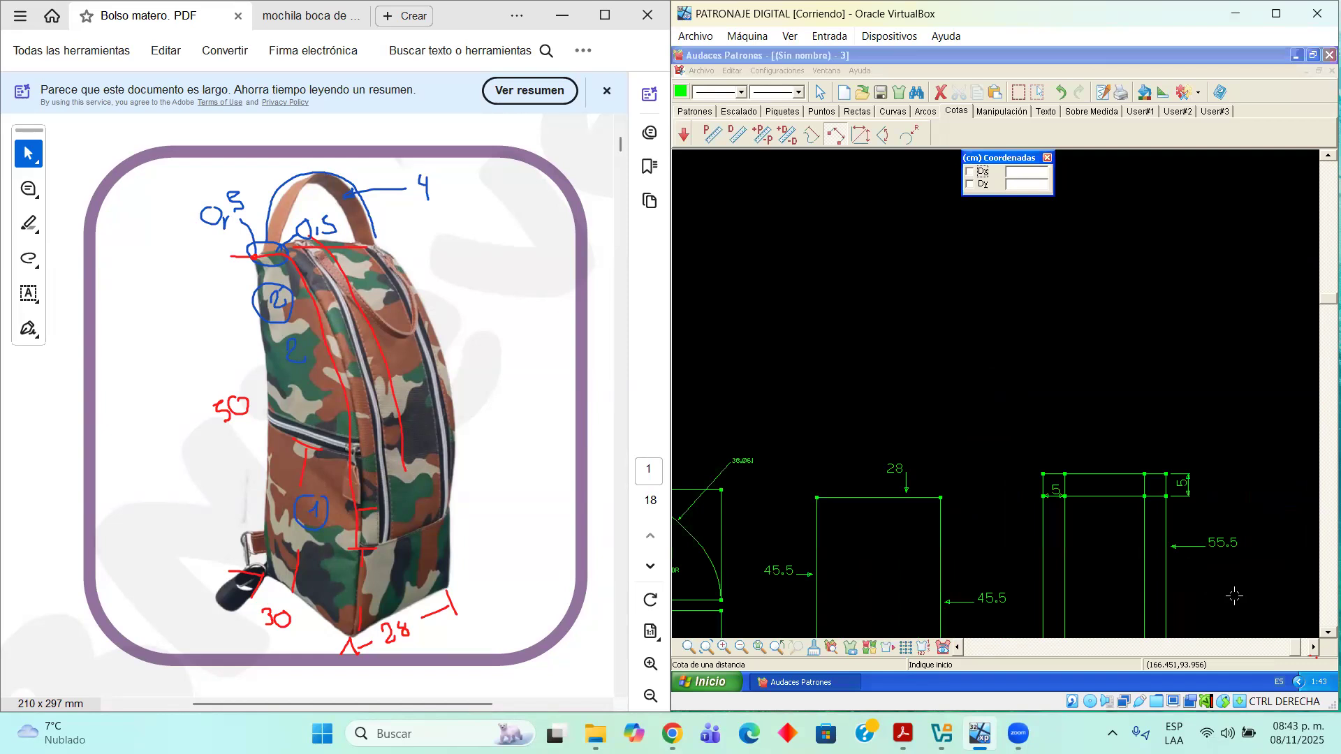
pyautogui.click(1328, 632)
pyautogui.click(1328, 632)
pyautogui.click(1328, 632)
pyautogui.click(1327, 632)
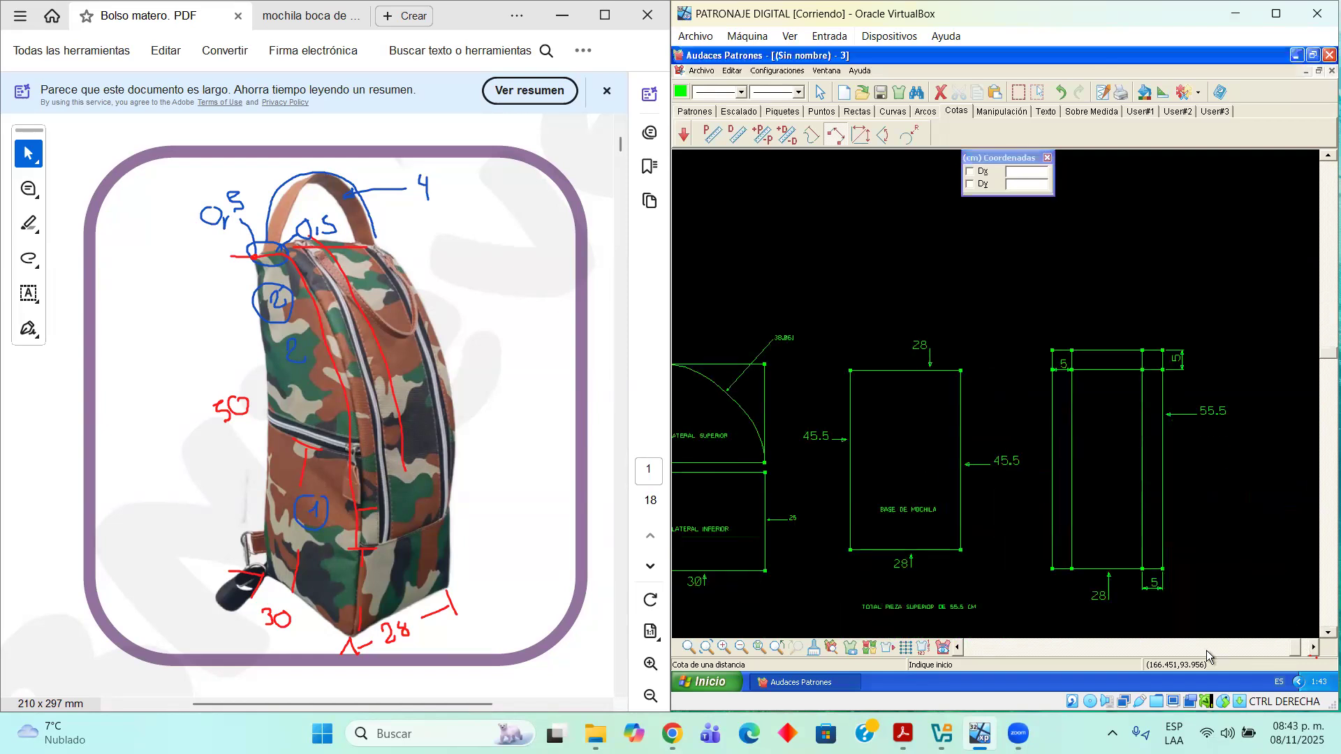
pyautogui.click(957, 648)
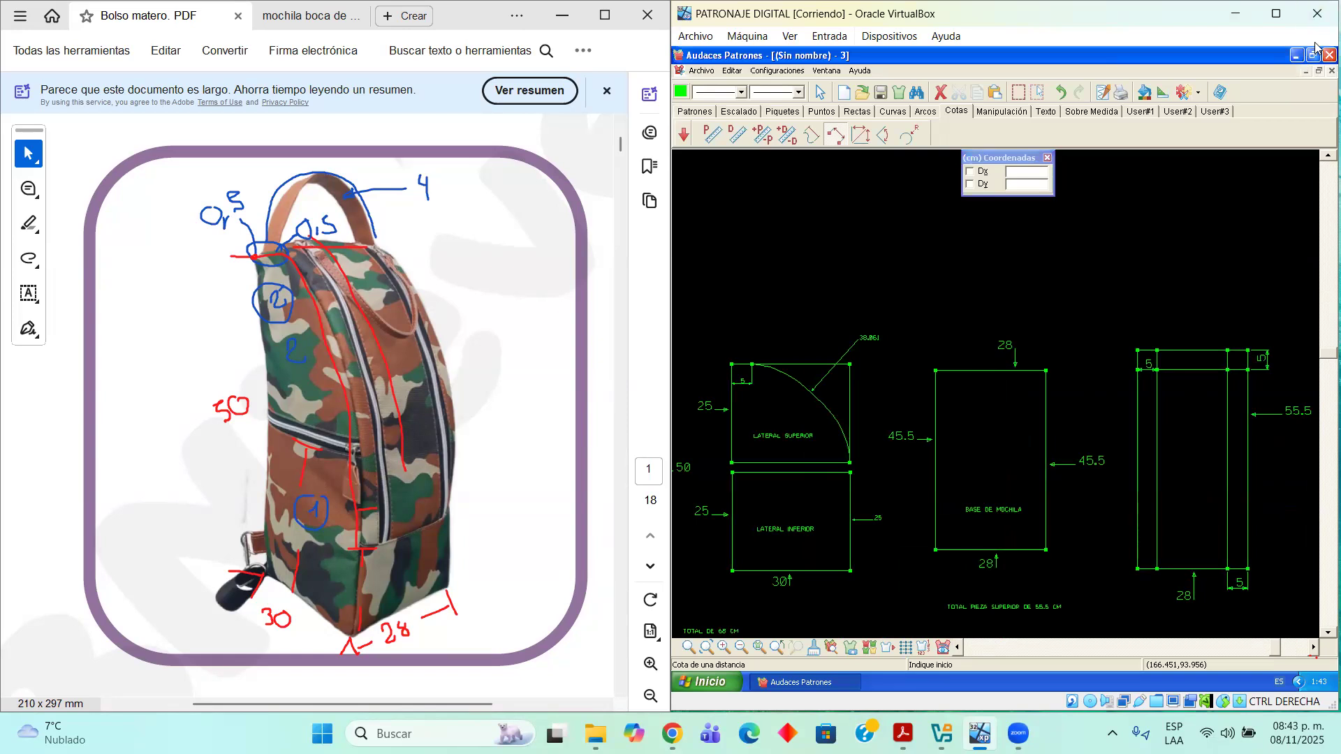
pyautogui.click(1285, 14)
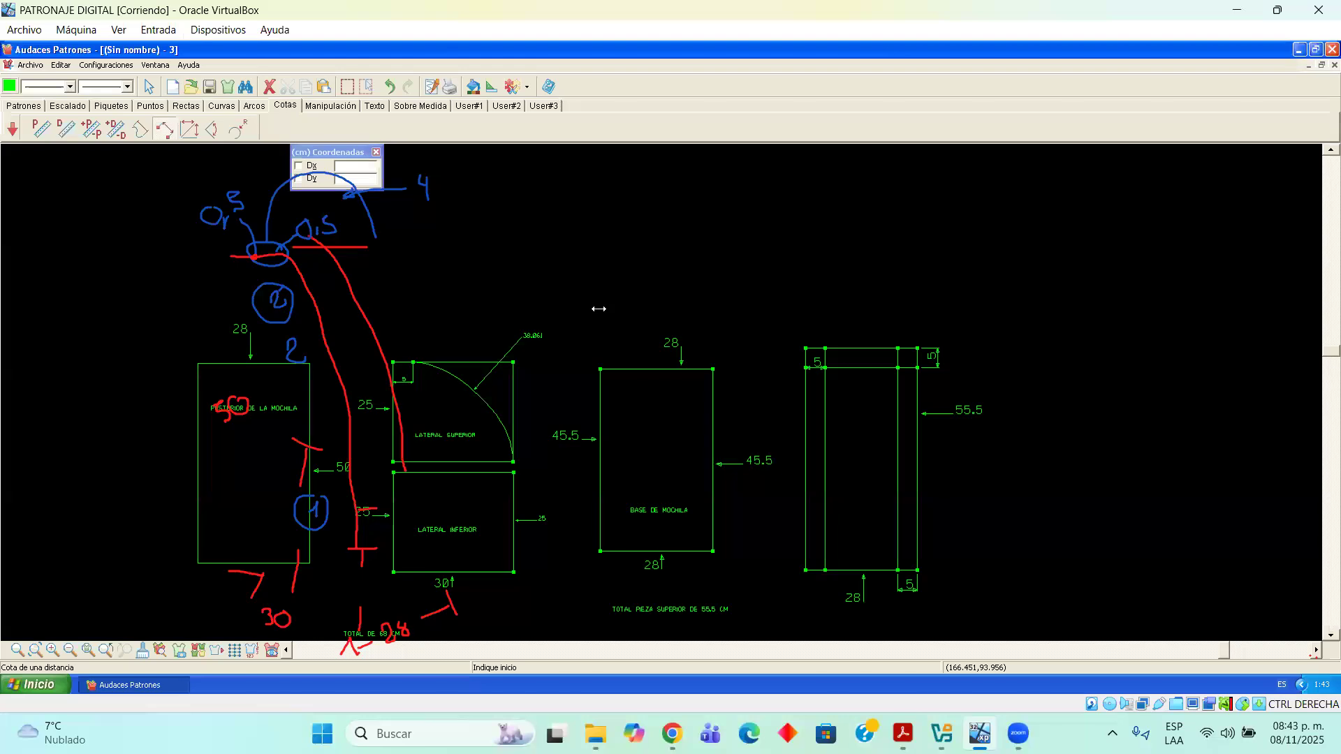
pyautogui.click(1277, 10)
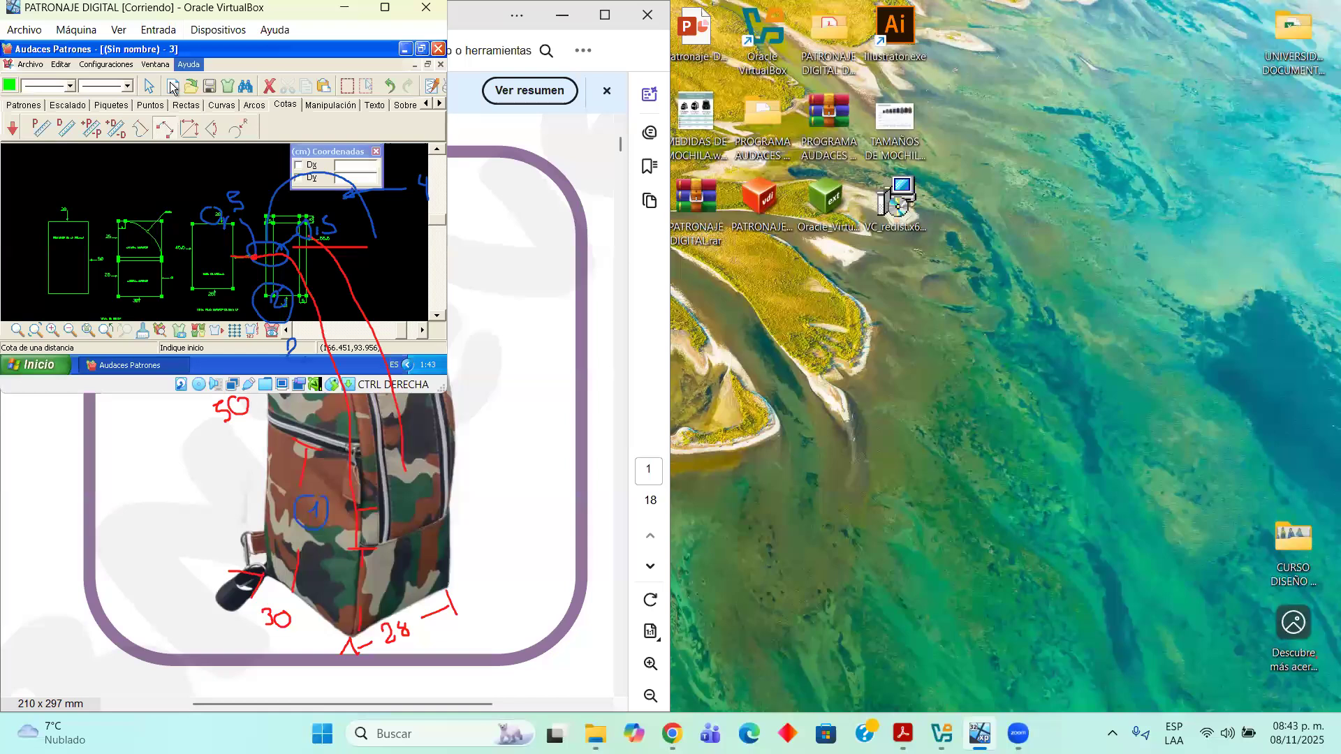
pyautogui.press('super+Right')
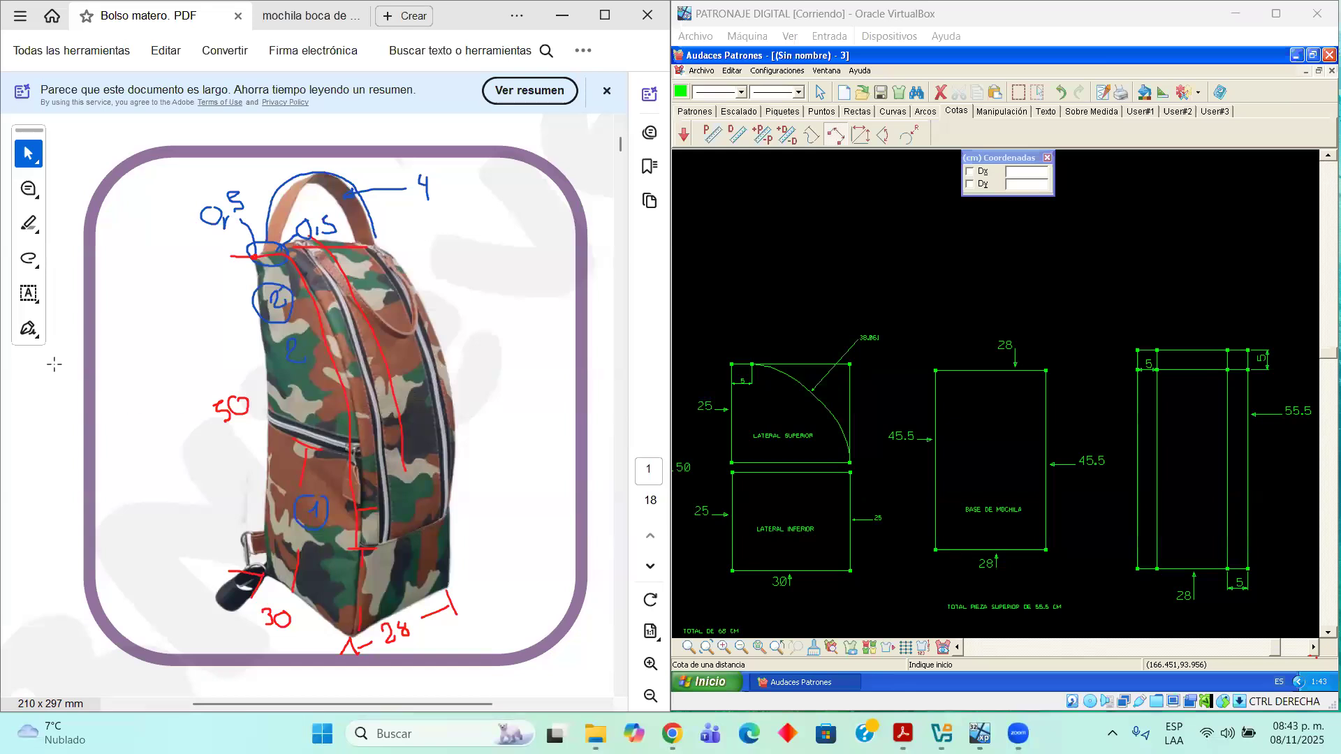
pyautogui.click(961, 648)
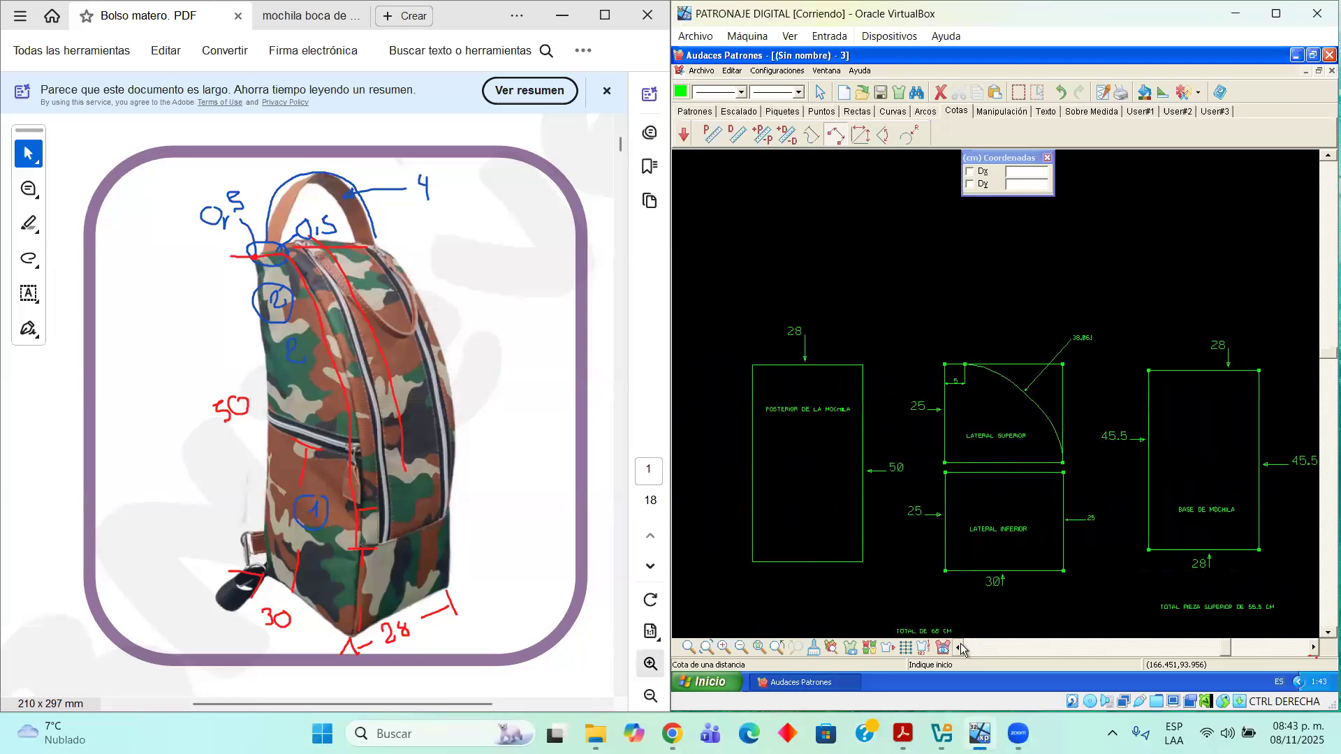
pyautogui.click(1312, 648)
pyautogui.click(1312, 647)
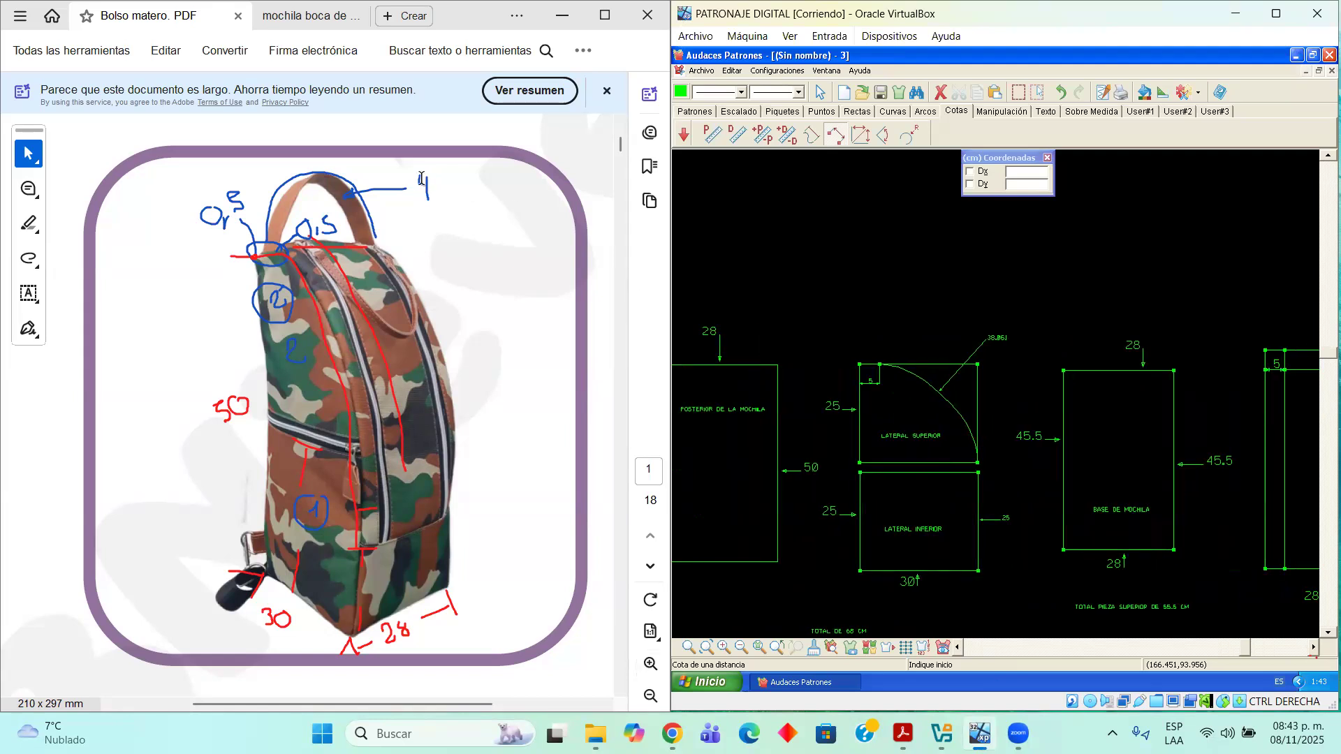
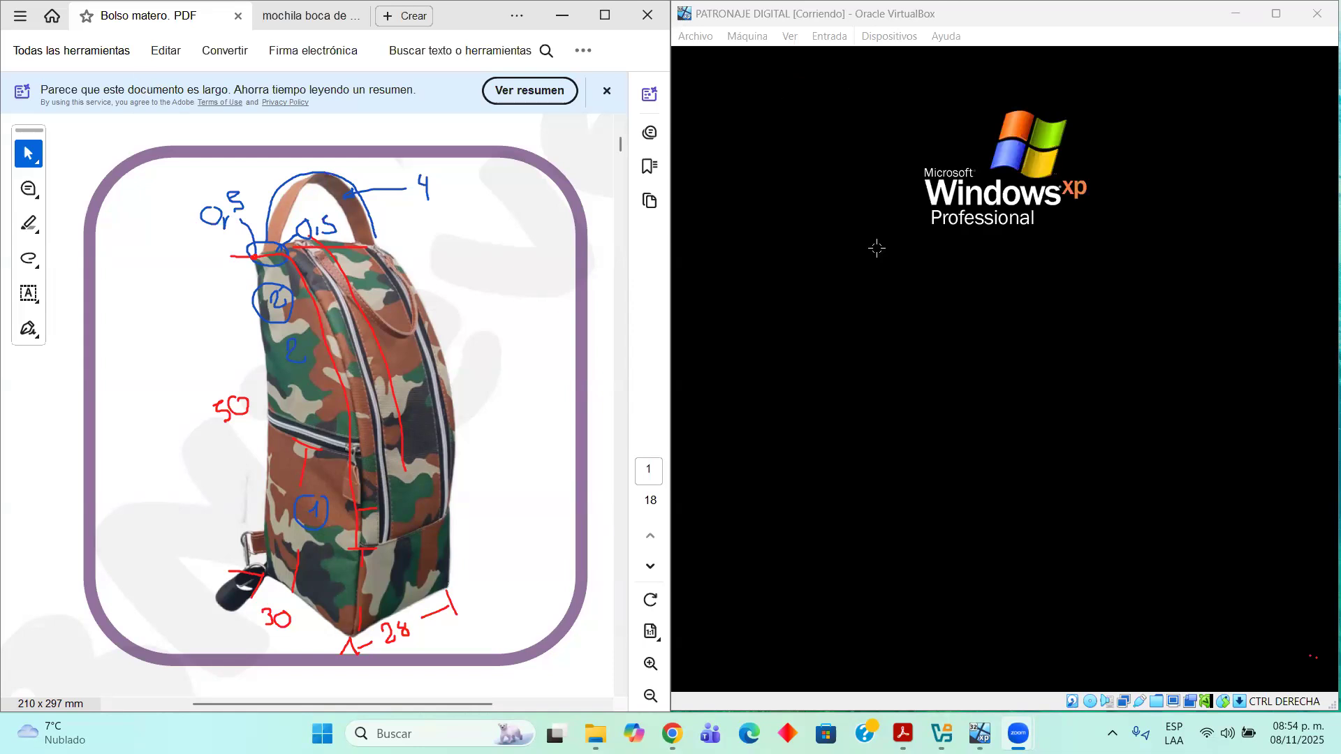
pyautogui.moveTo(876, 248)
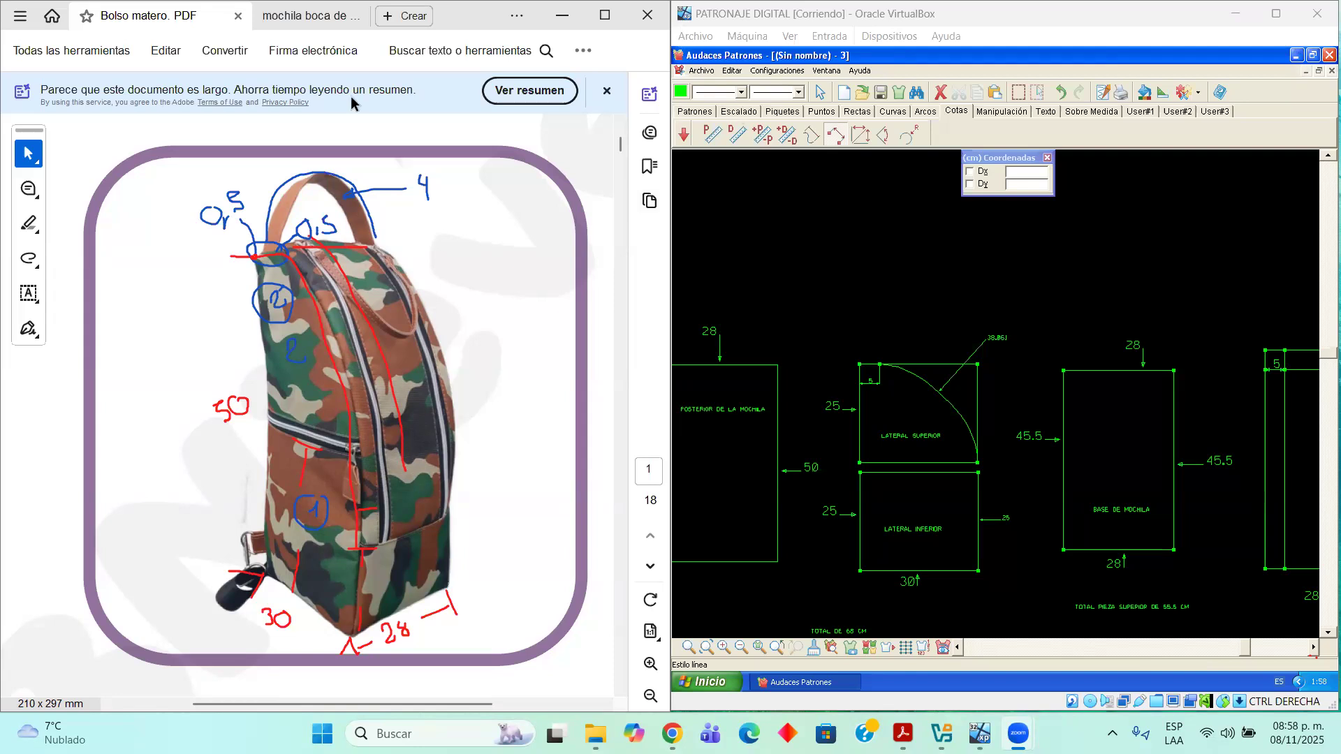
pyautogui.click(957, 648)
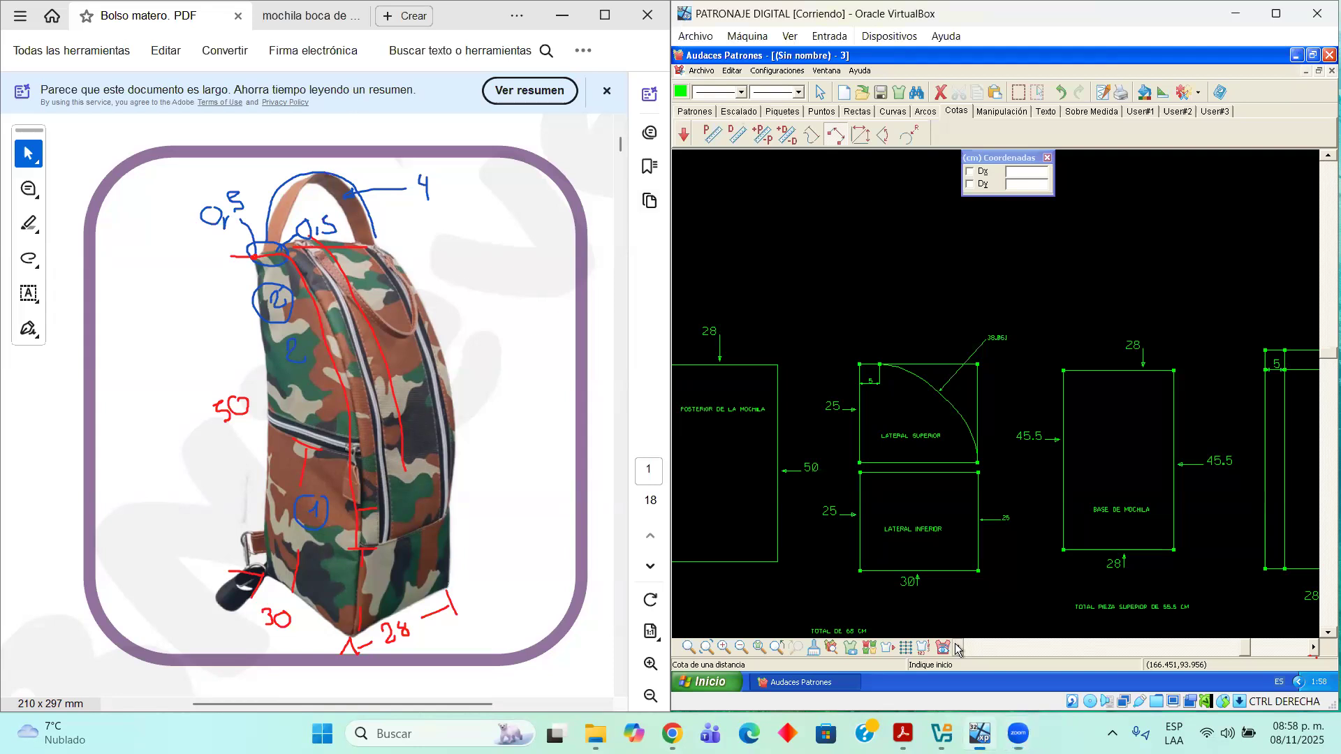
pyautogui.click(956, 648)
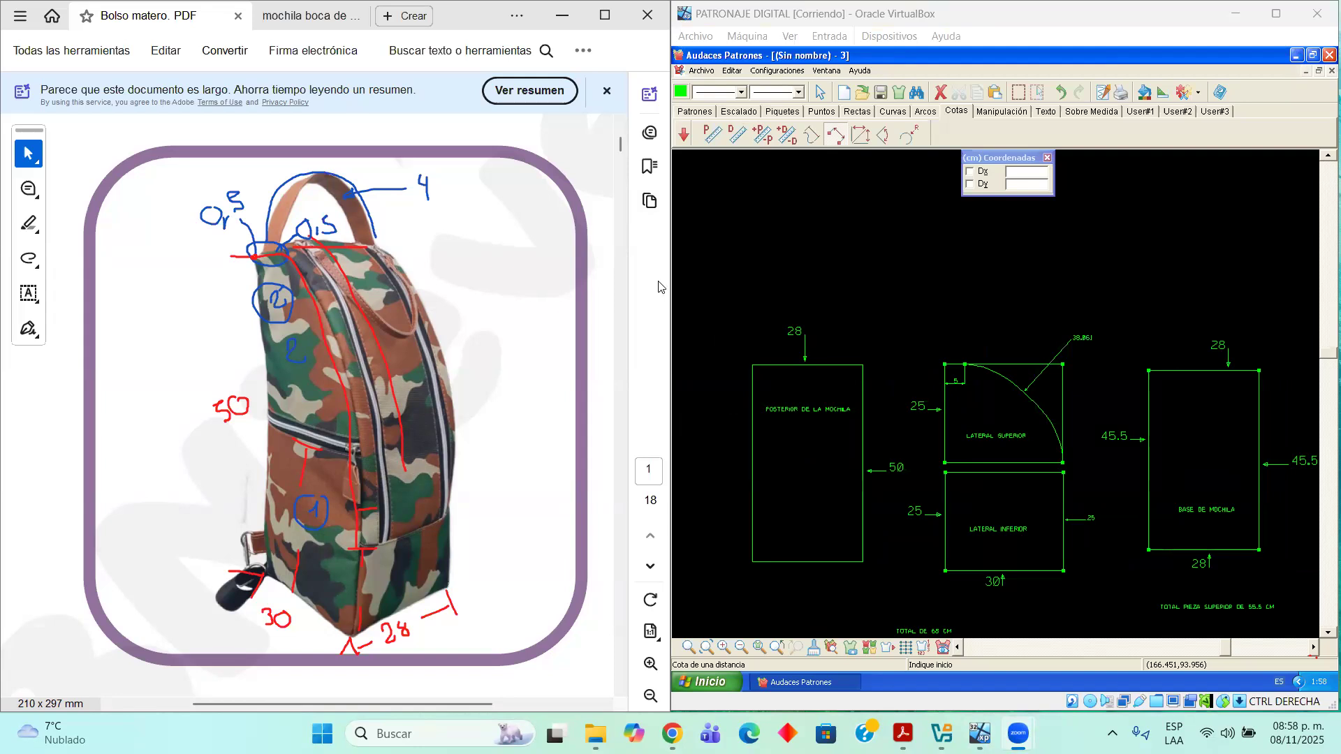
pyautogui.scroll(1, 765, 378)
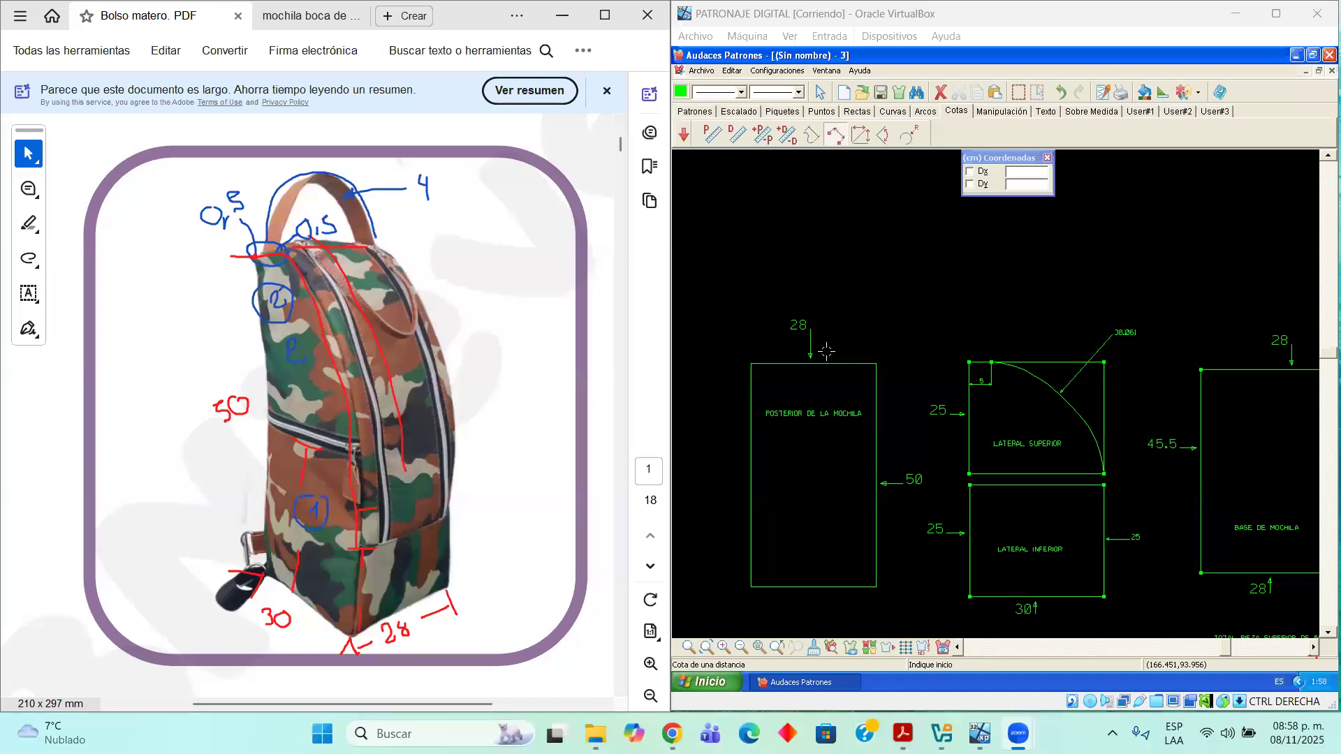
pyautogui.click(699, 113)
pyautogui.click(736, 137)
pyautogui.moveTo(806, 173); pyautogui.dragTo(841, 194)
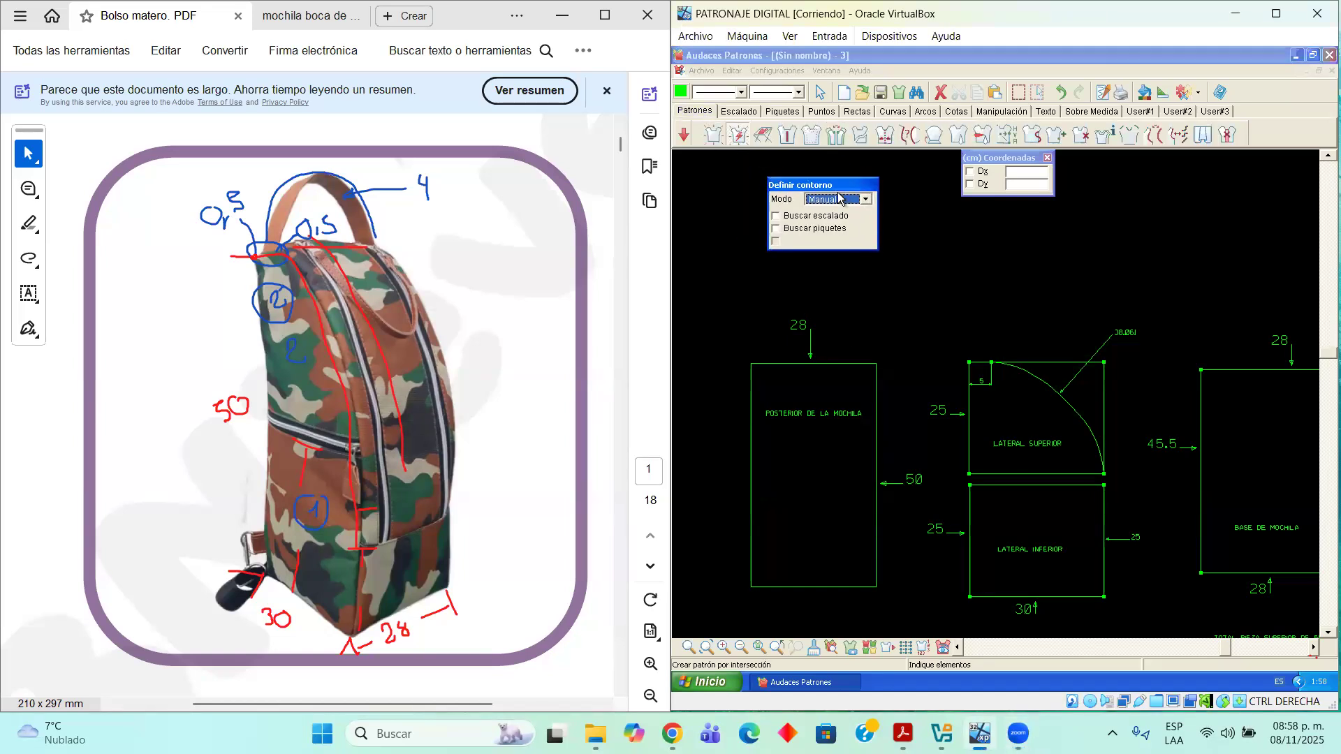
pyautogui.click(688, 116)
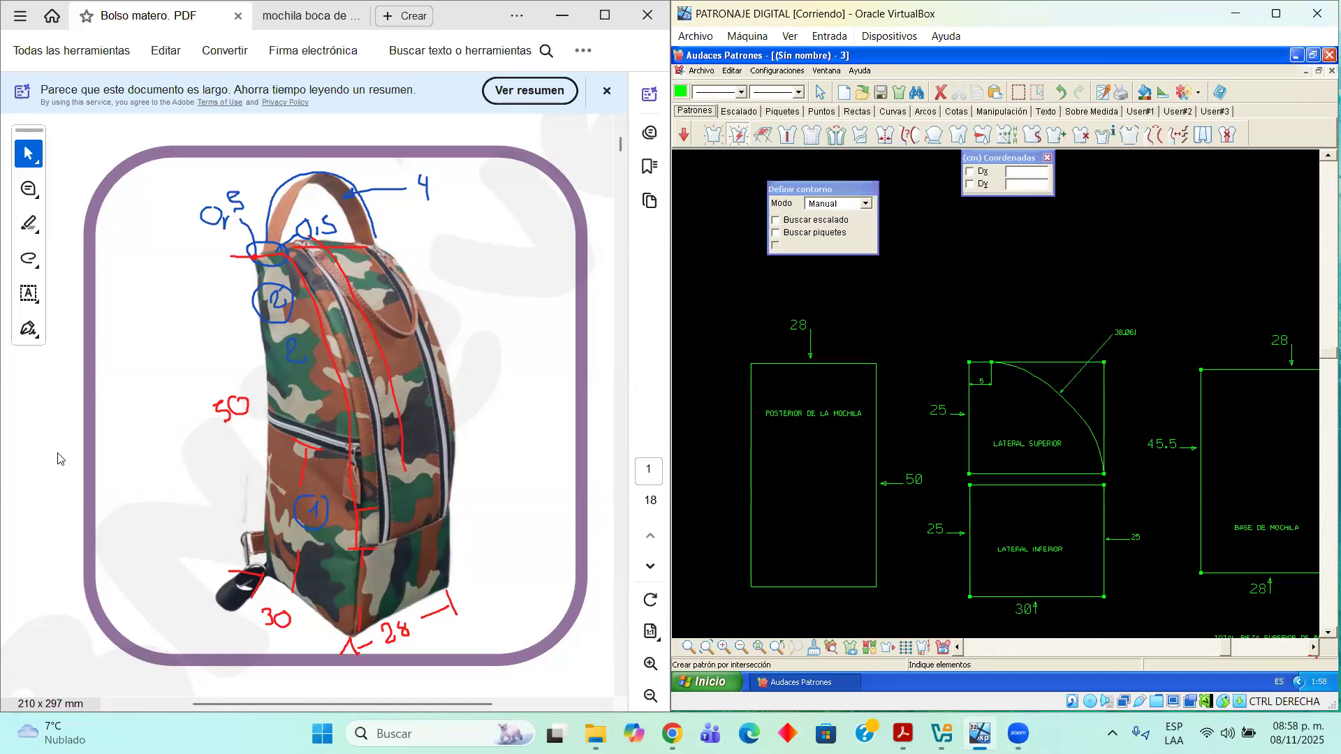
# Create a pattern by intersection from the four edges of the POSTERIOR DE LA MOCHILA rectangle and place it below that piece
pyautogui.click(1275, 14)
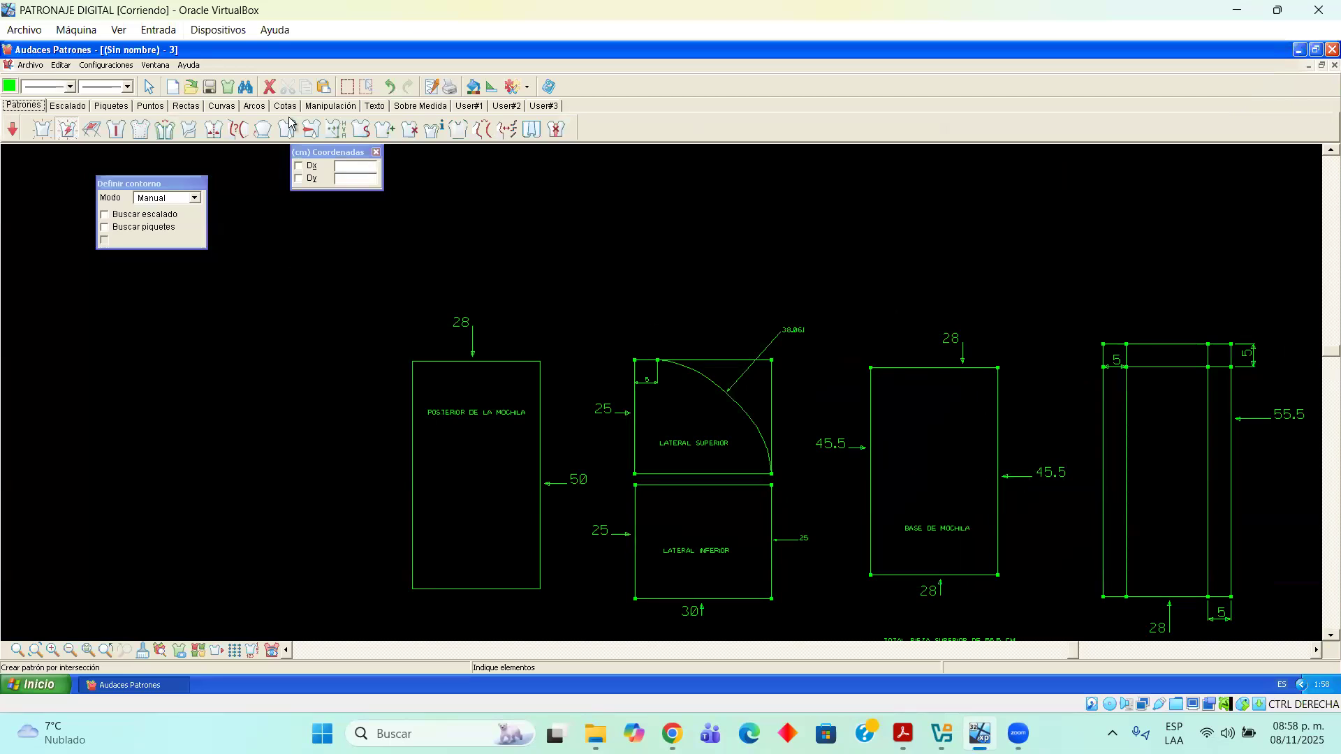
pyautogui.click(149, 87)
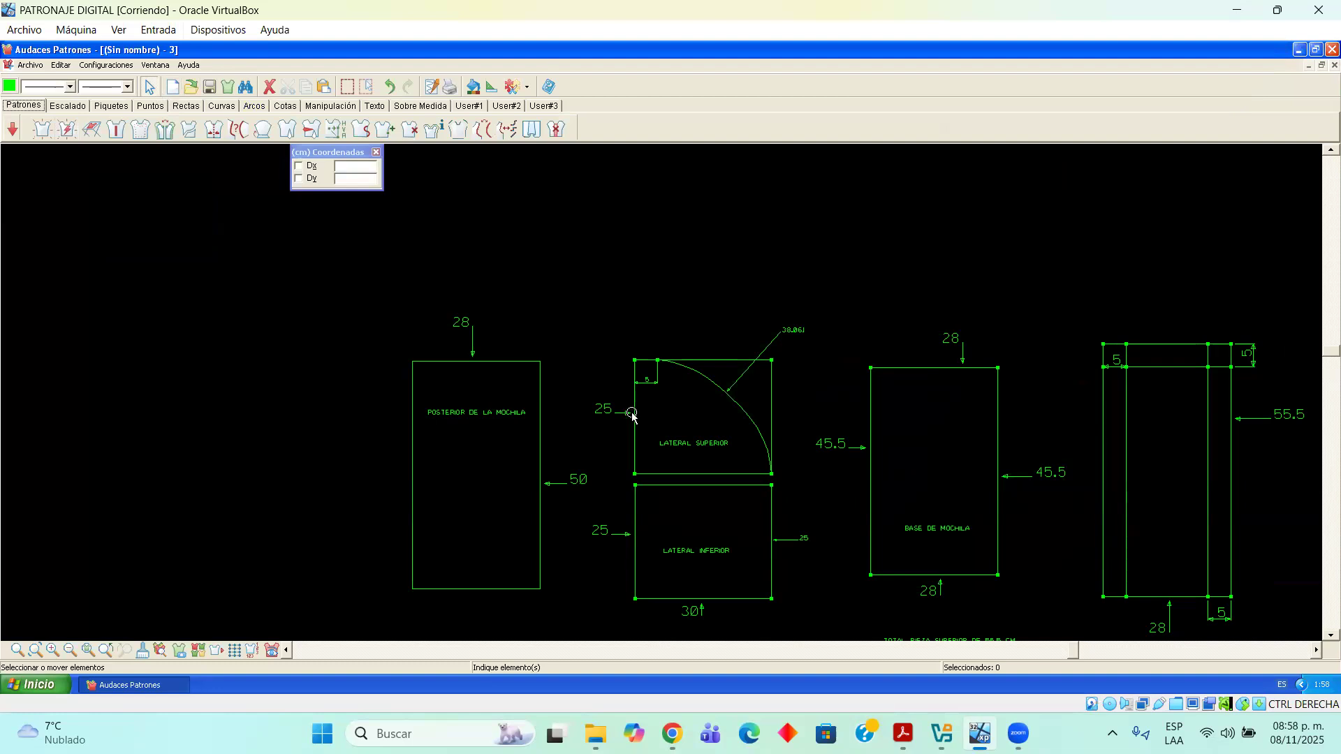
pyautogui.scroll(-1, 635, 417)
pyautogui.click(1329, 636)
pyautogui.click(1330, 636)
pyautogui.click(1330, 636)
pyautogui.scroll(1, 899, 440)
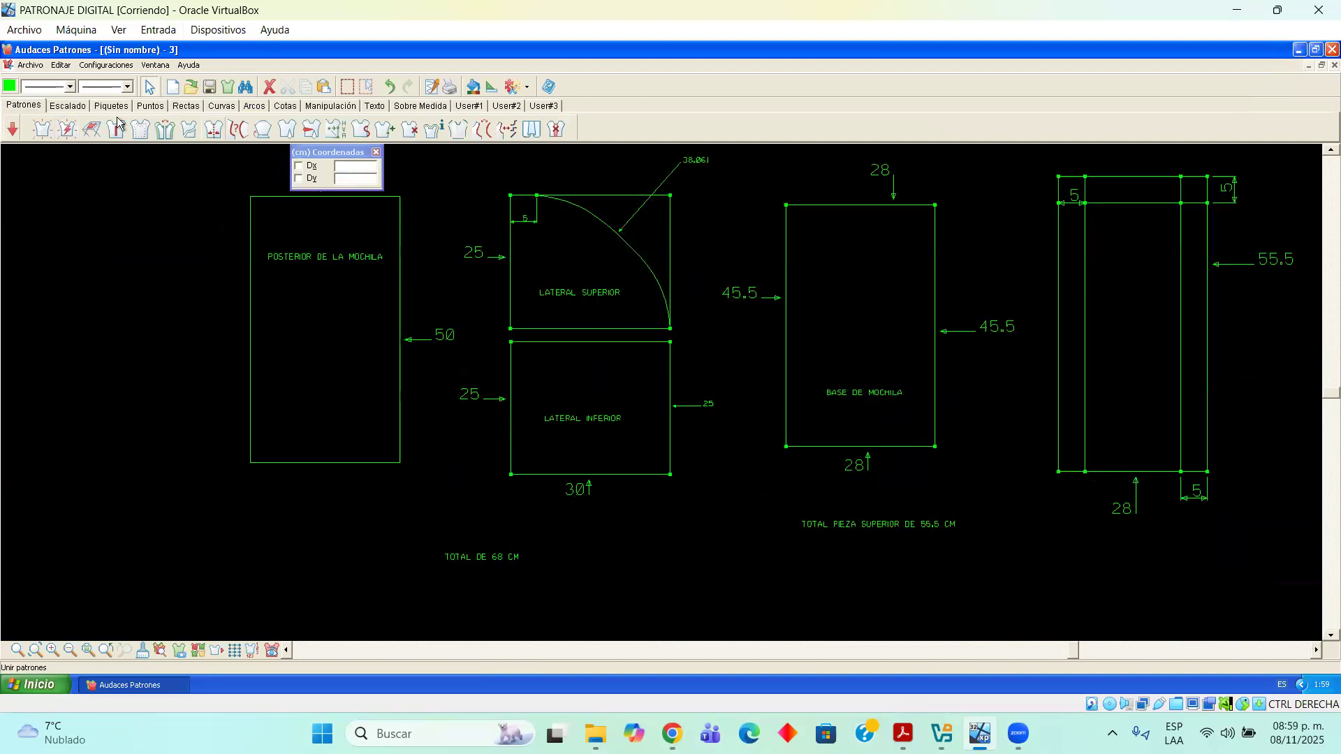
pyautogui.click(66, 130)
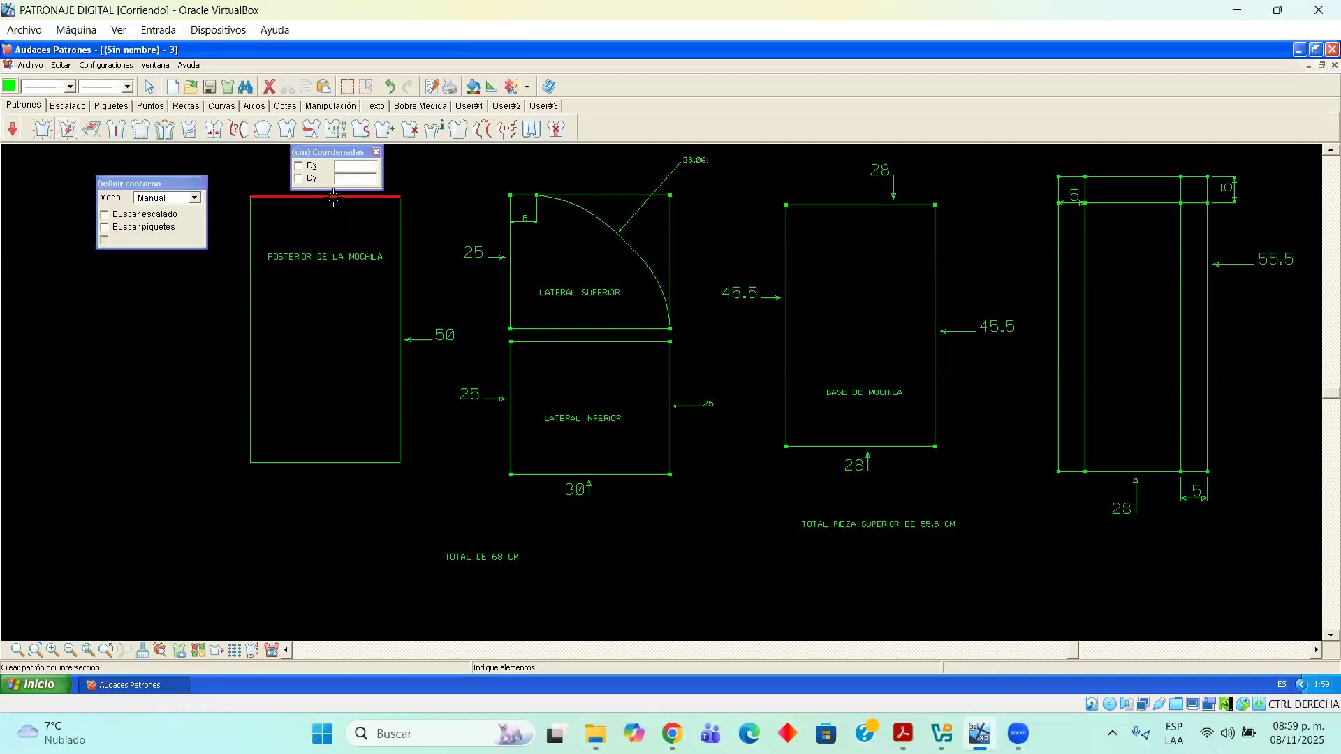
pyautogui.click(399, 245)
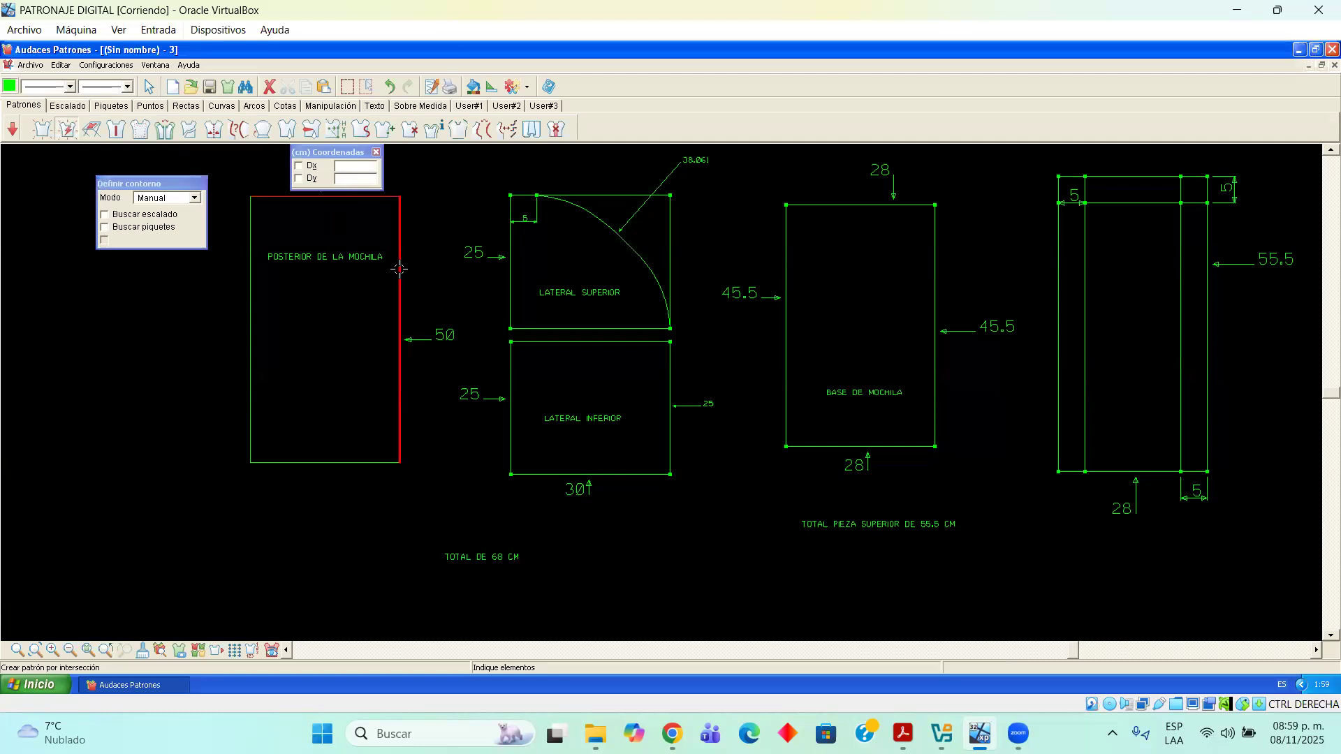
pyautogui.click(330, 447)
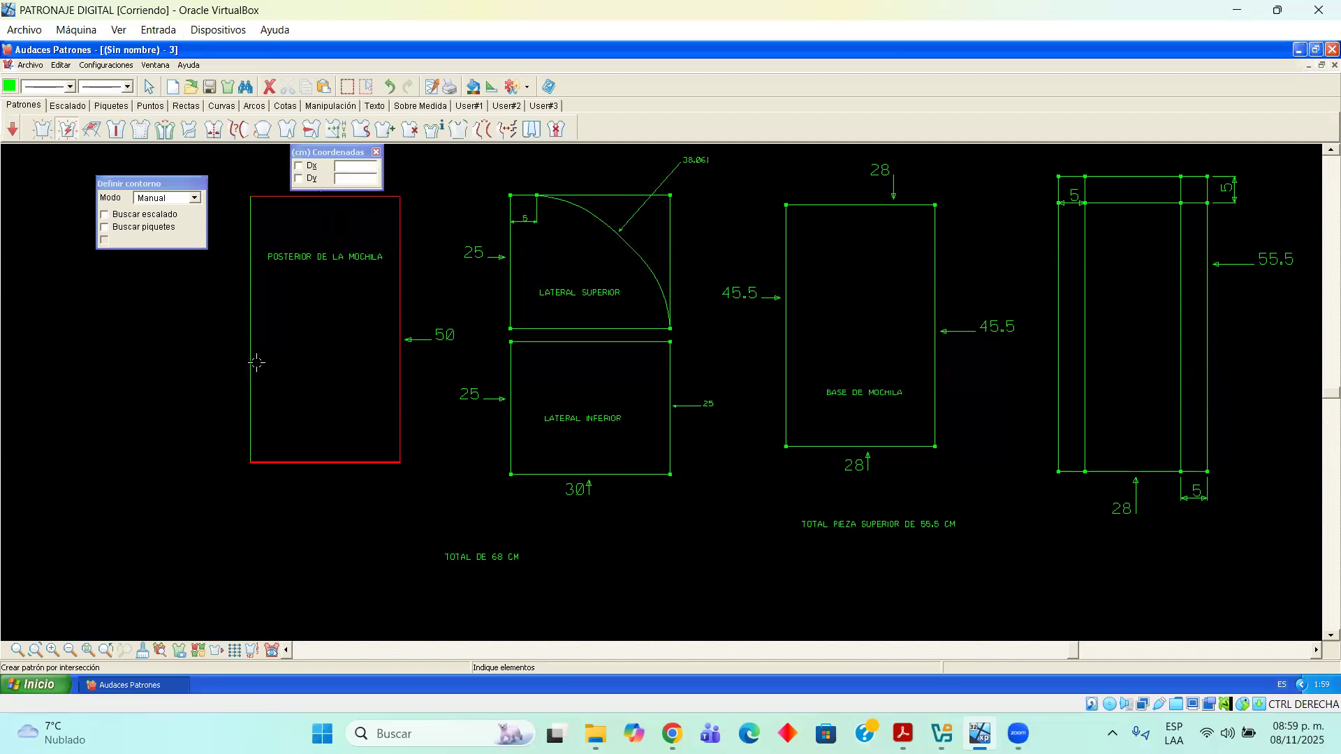
pyautogui.click(250, 363)
pyautogui.rightClick(233, 198)
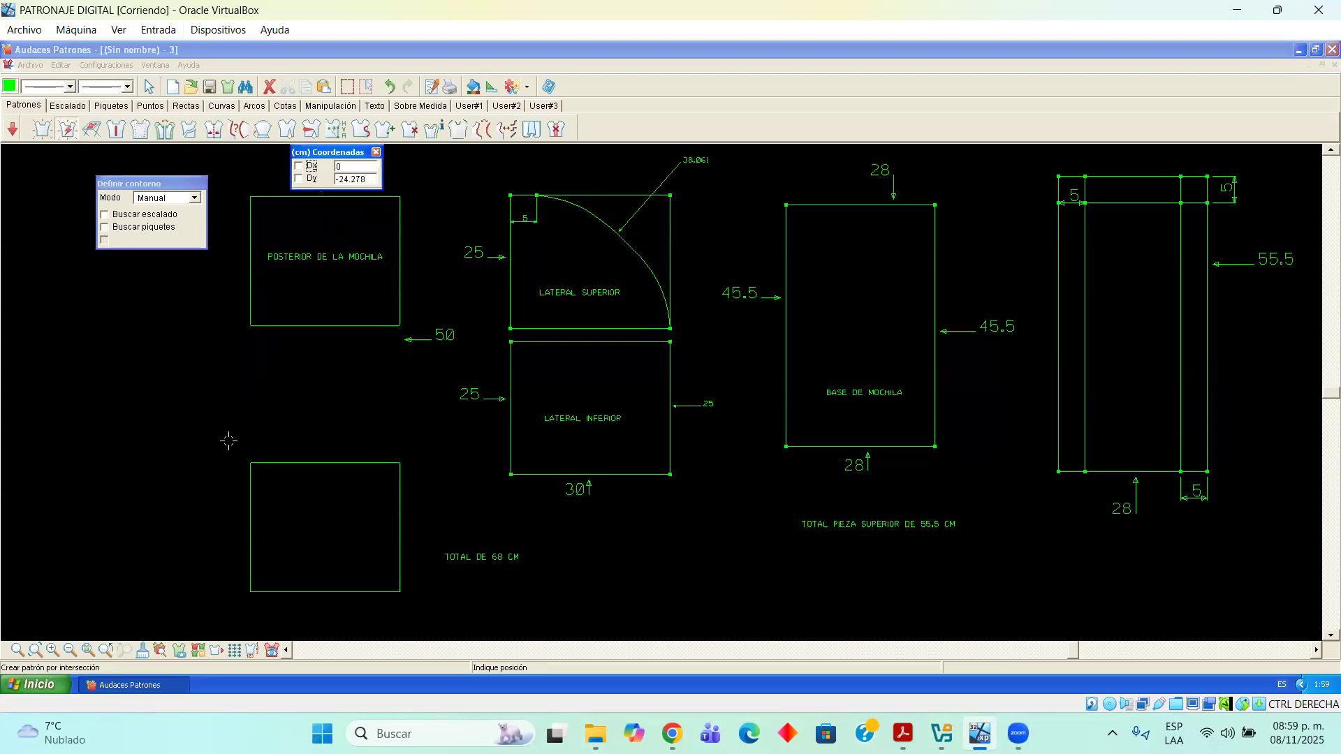
pyautogui.click(344, 461)
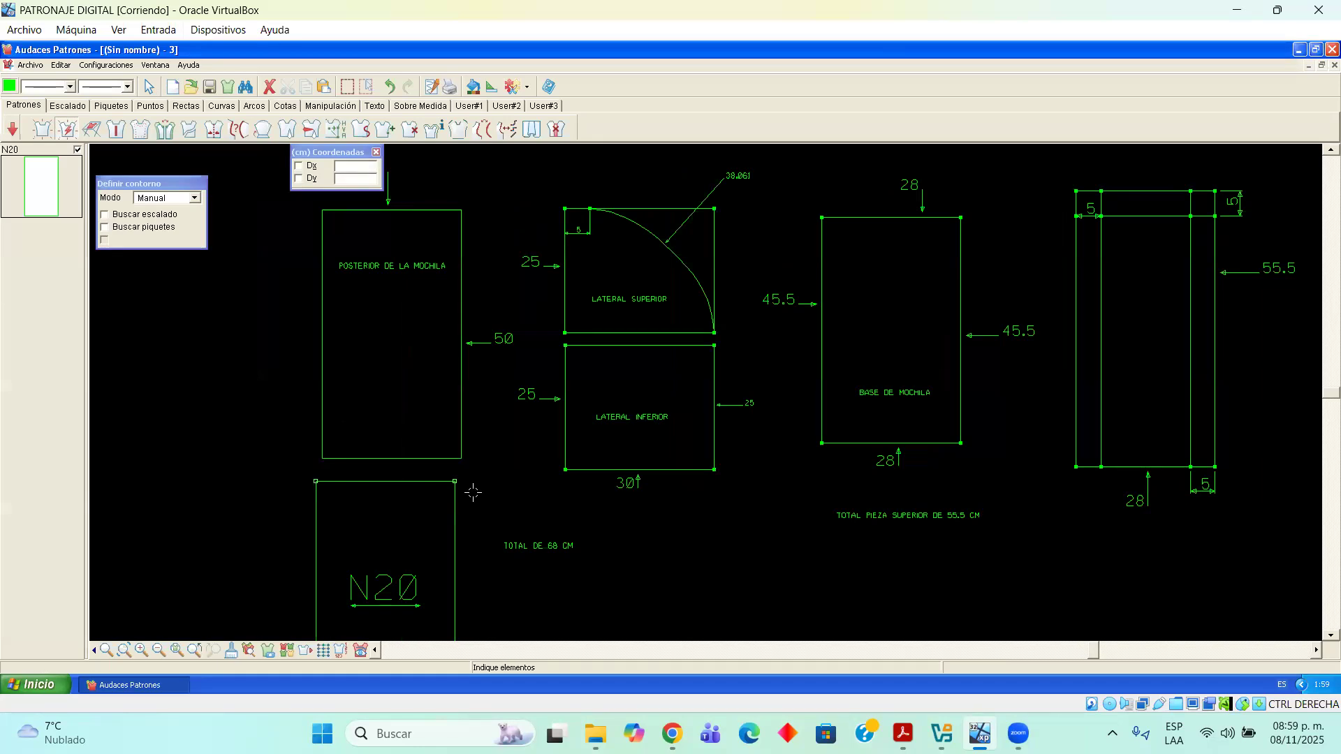
# Add a 1 cm seam allowance around the whole back pattern, keeping its base outline
pyautogui.click(149, 87)
pyautogui.click(373, 486)
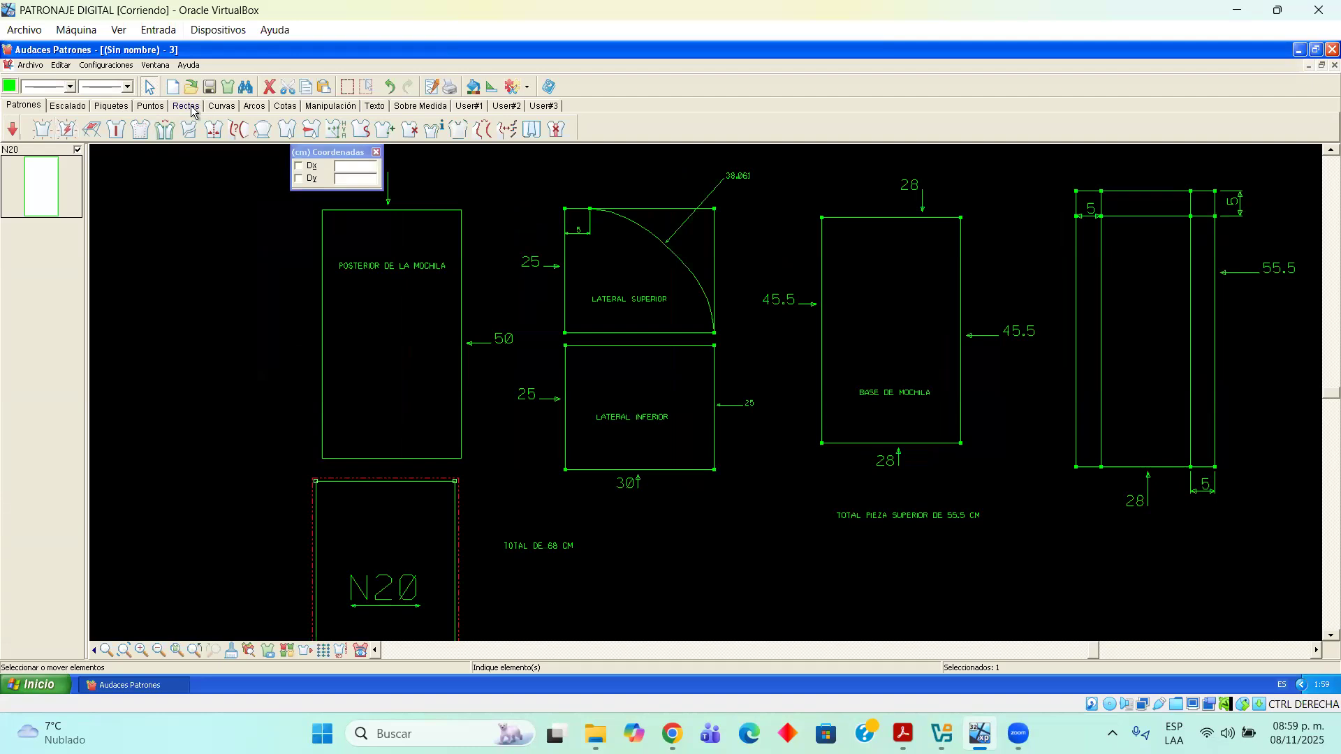
pyautogui.click(163, 132)
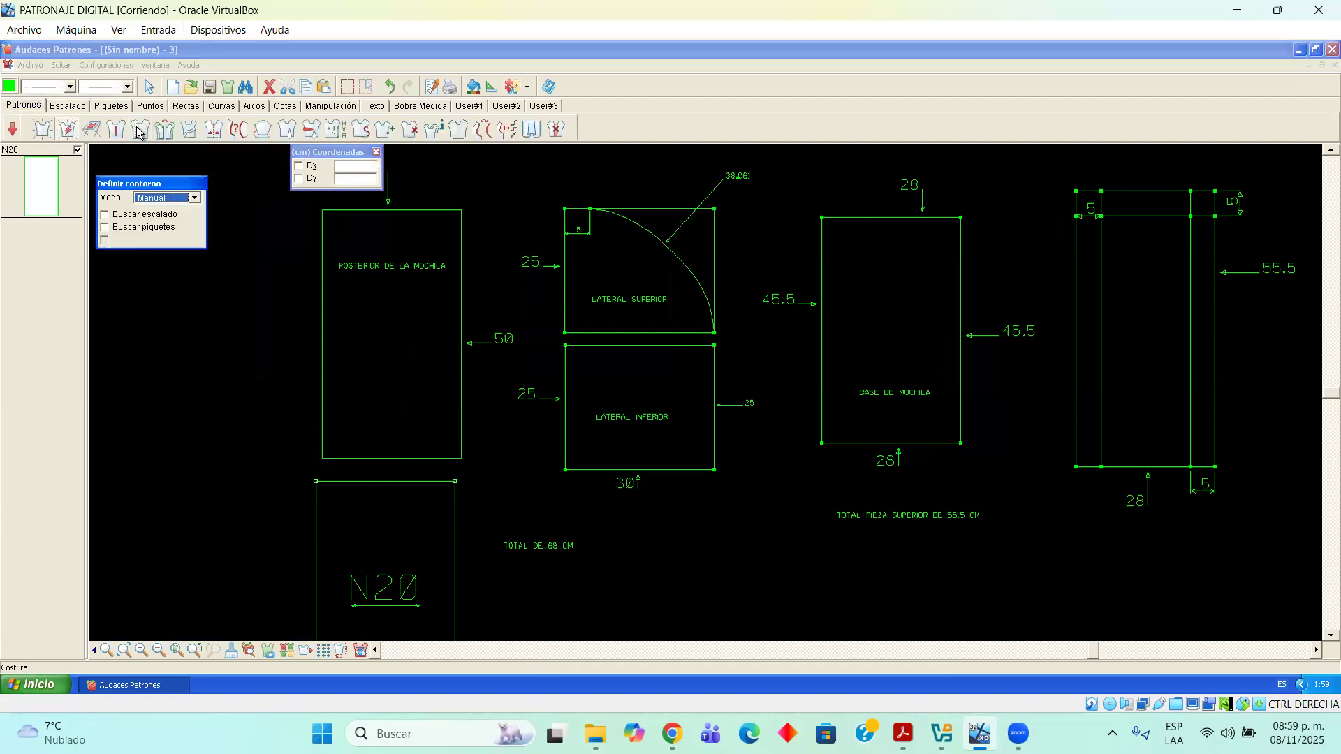
pyautogui.click(139, 132)
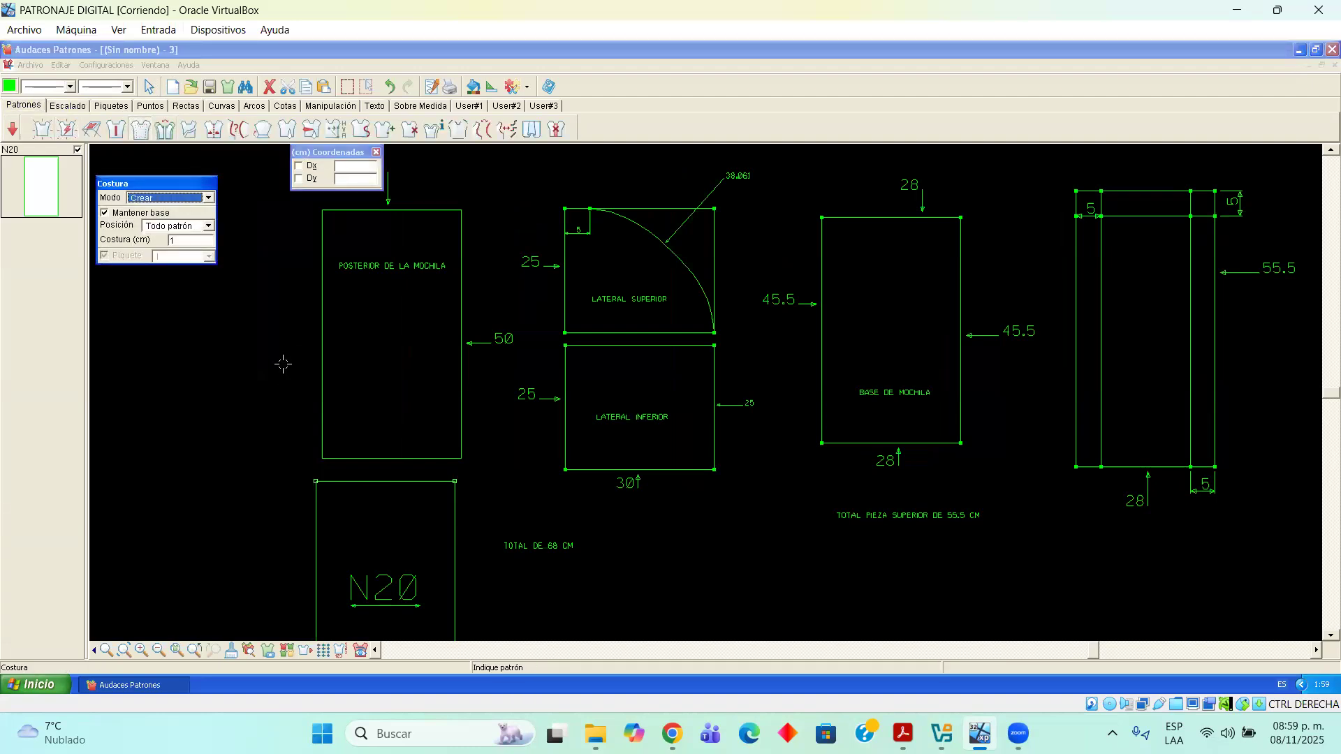
pyautogui.click(363, 482)
pyautogui.rightClick(280, 503)
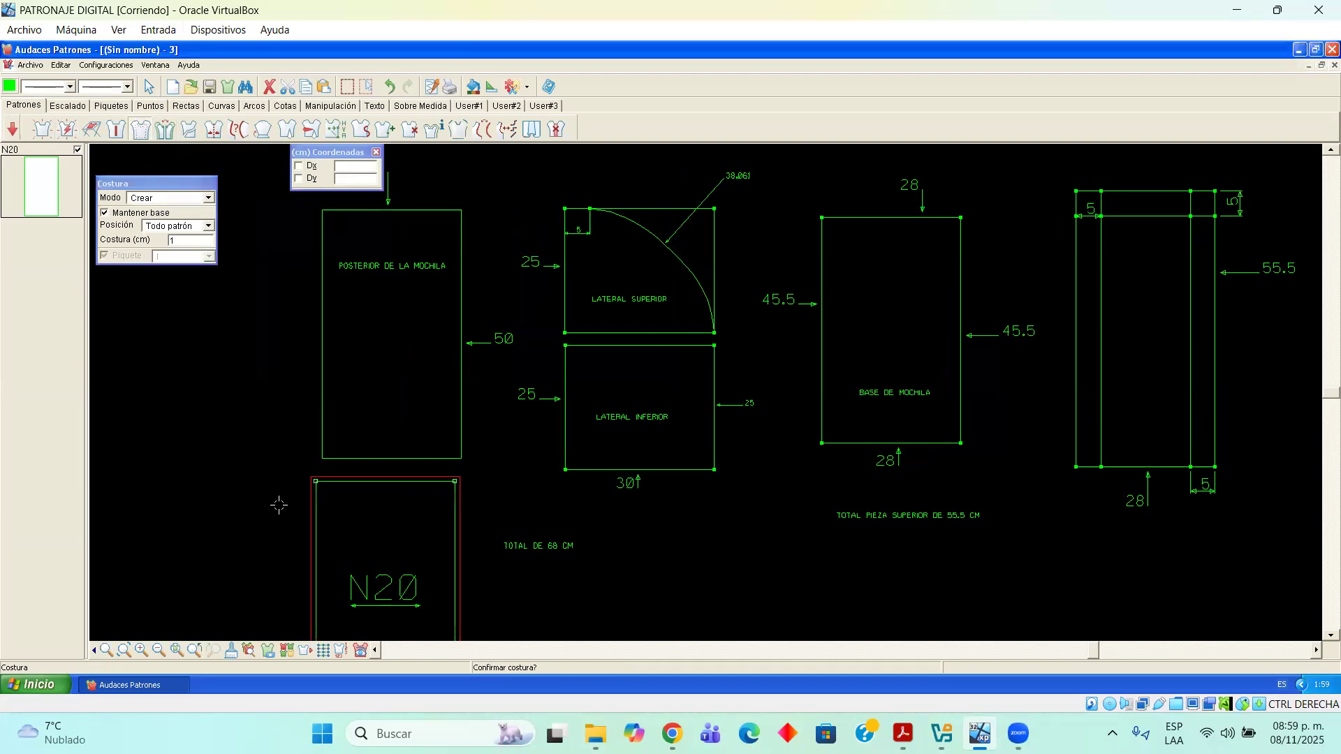
pyautogui.rightClick(238, 541)
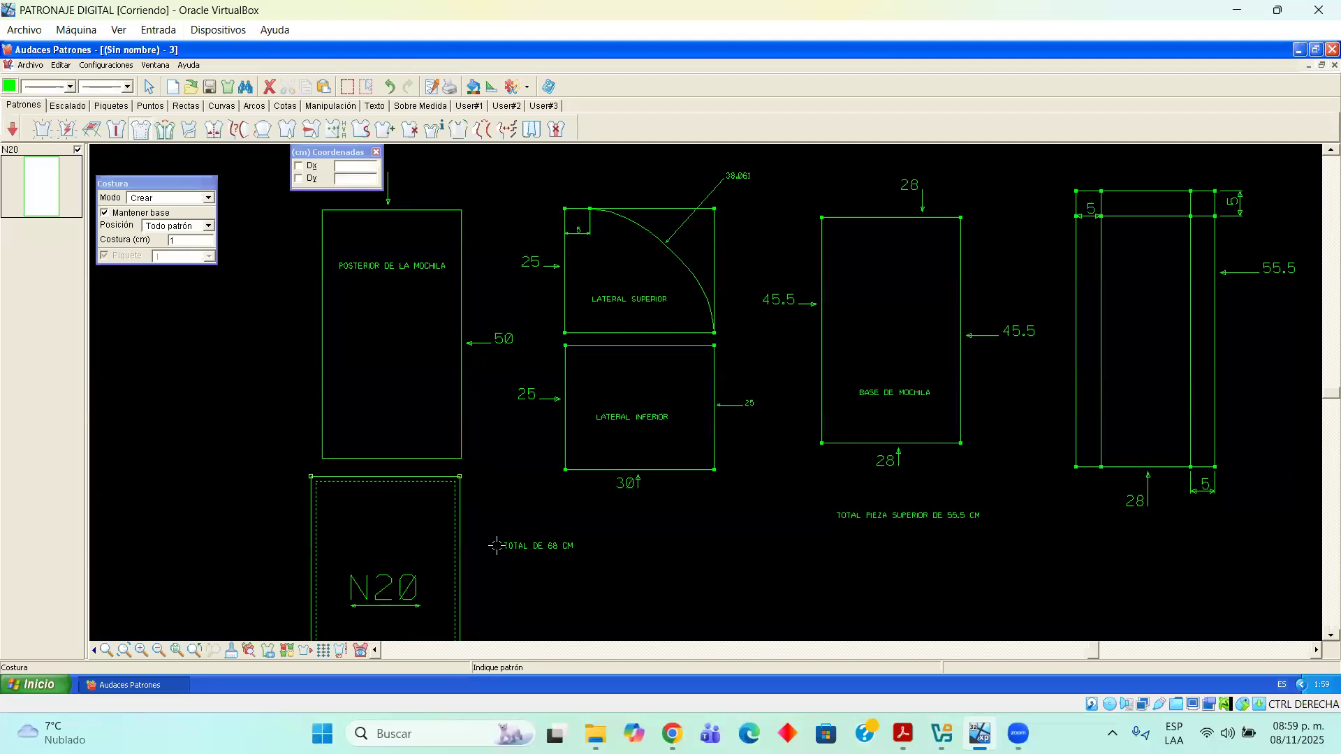
# Move the TOTAL DE 68 CM and TOTAL PIEZA SUPERIOR DE 55.5 CM notes together beside LATERAL INFERIOR, and shift the back pattern lower
pyautogui.click(152, 86)
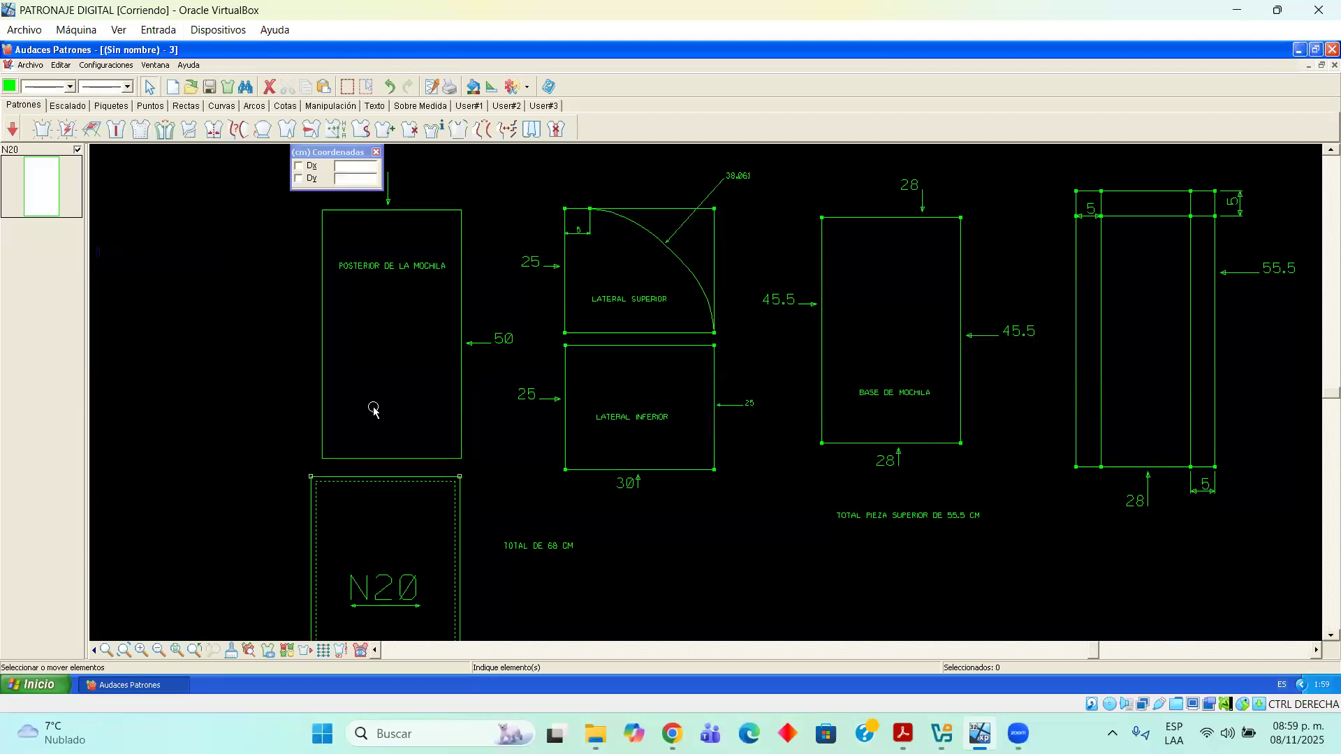
pyautogui.moveTo(530, 546); pyautogui.dragTo(762, 469)
pyautogui.moveTo(847, 524); pyautogui.dragTo(746, 483)
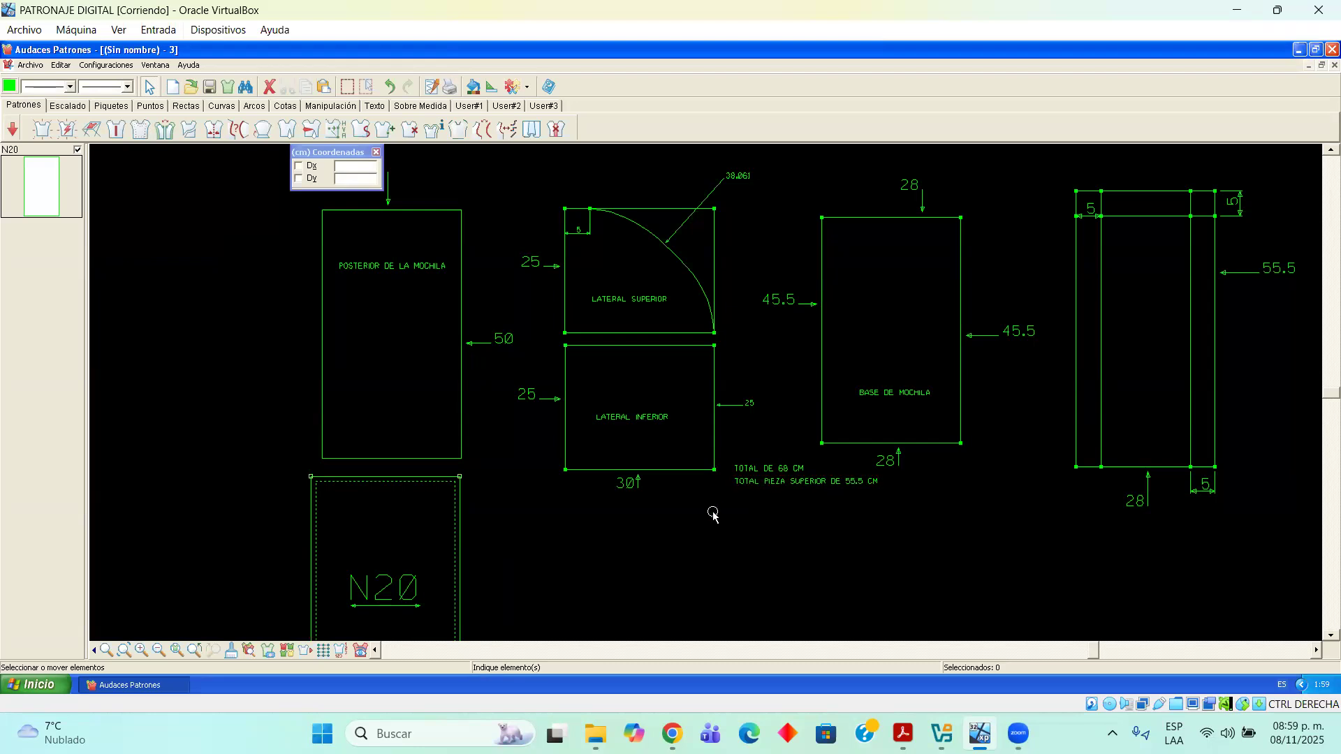
pyautogui.moveTo(428, 491); pyautogui.dragTo(437, 546)
pyautogui.click(513, 358)
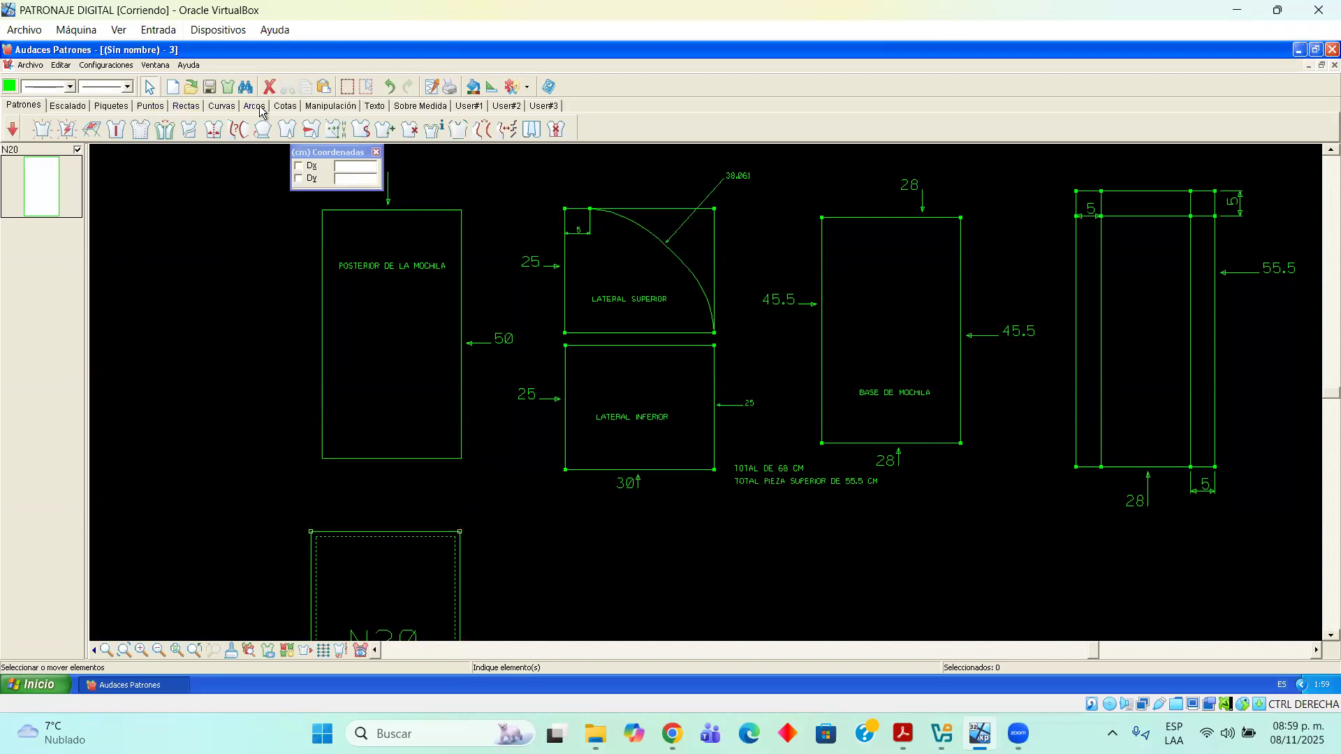
# Create a pattern by intersection from the LATERAL SUPERIOR piece's top edge, curve, bottom edge and left edge, and place it below the lateral pieces
pyautogui.click(145, 132)
pyautogui.click(67, 129)
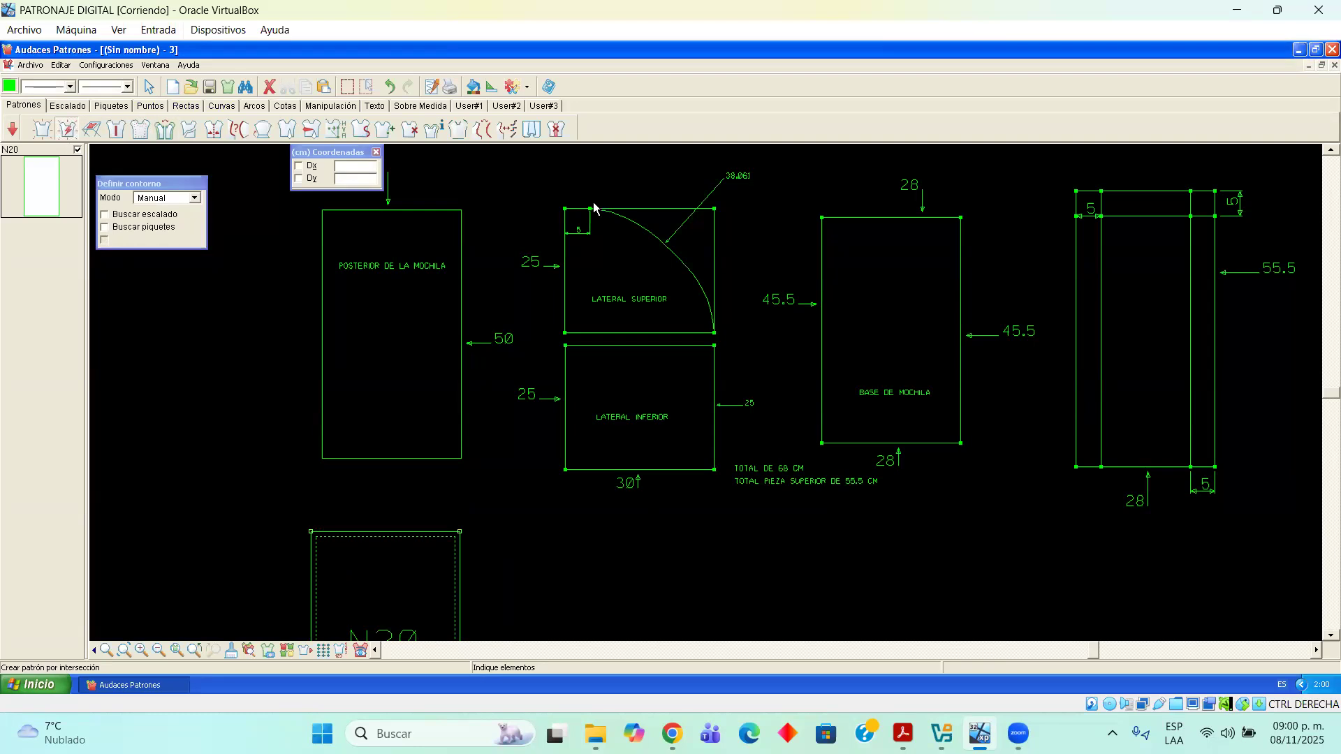
pyautogui.scroll(1, 591, 211)
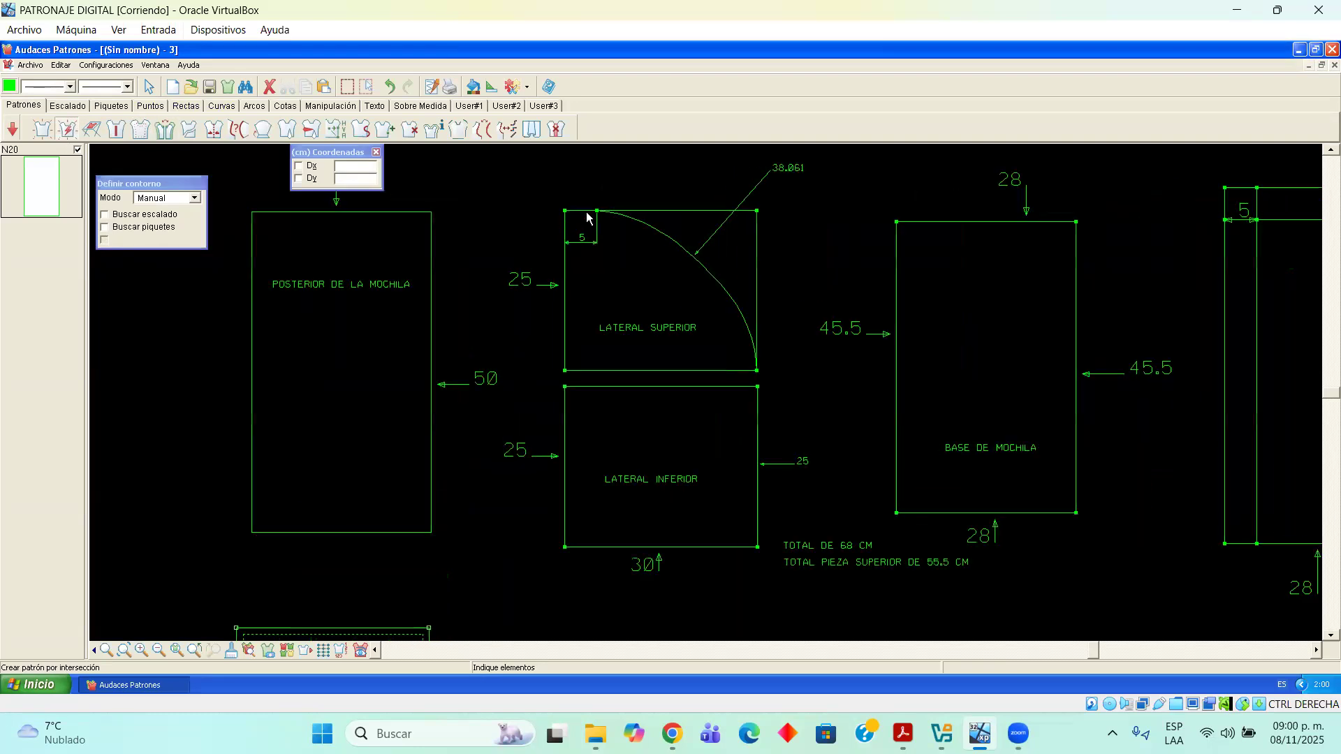
pyautogui.click(640, 212)
pyautogui.click(656, 232)
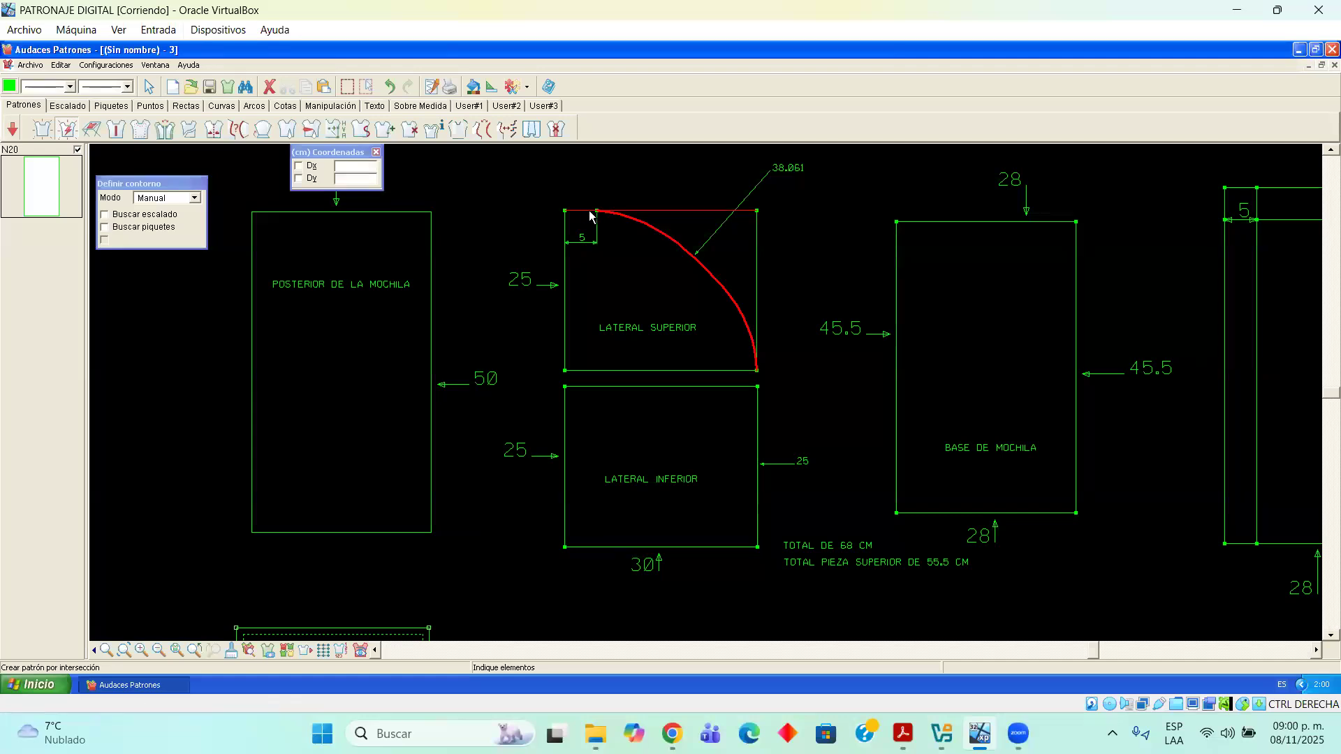
pyautogui.click(723, 370)
pyautogui.click(566, 323)
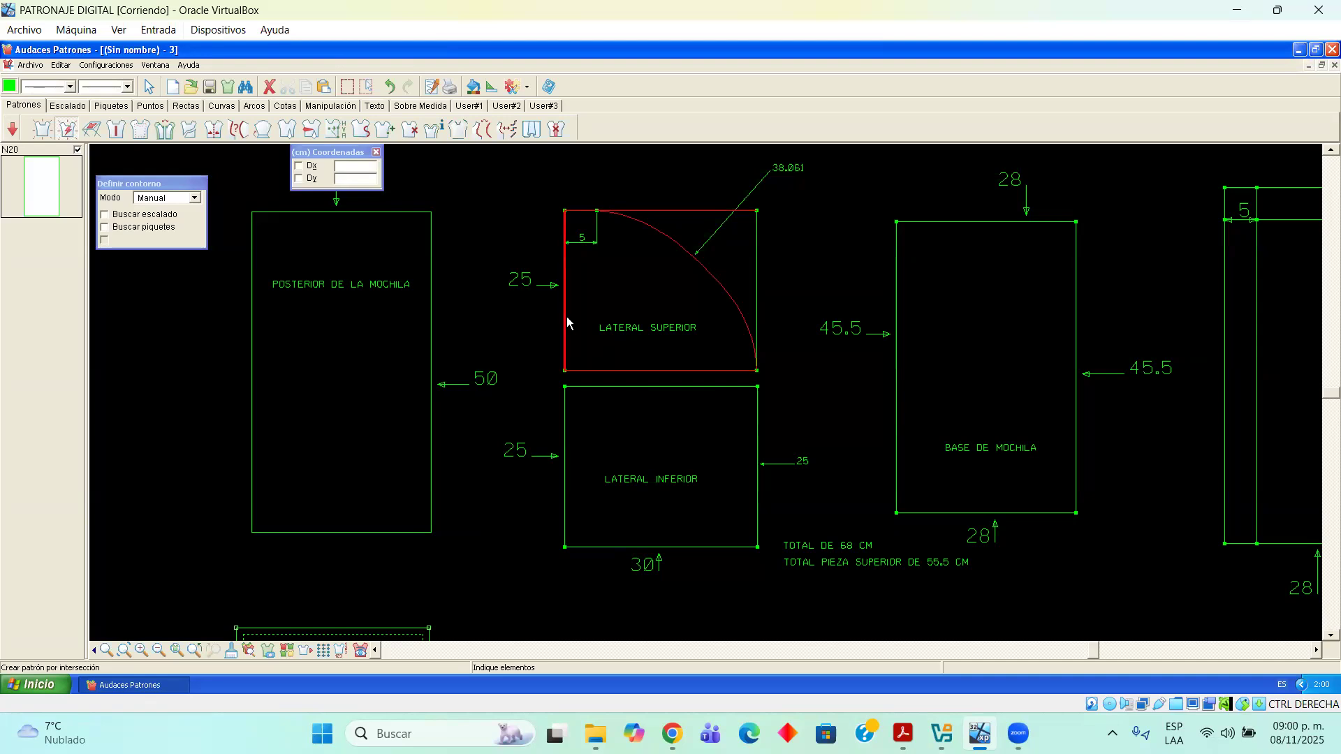
pyautogui.rightClick(541, 210)
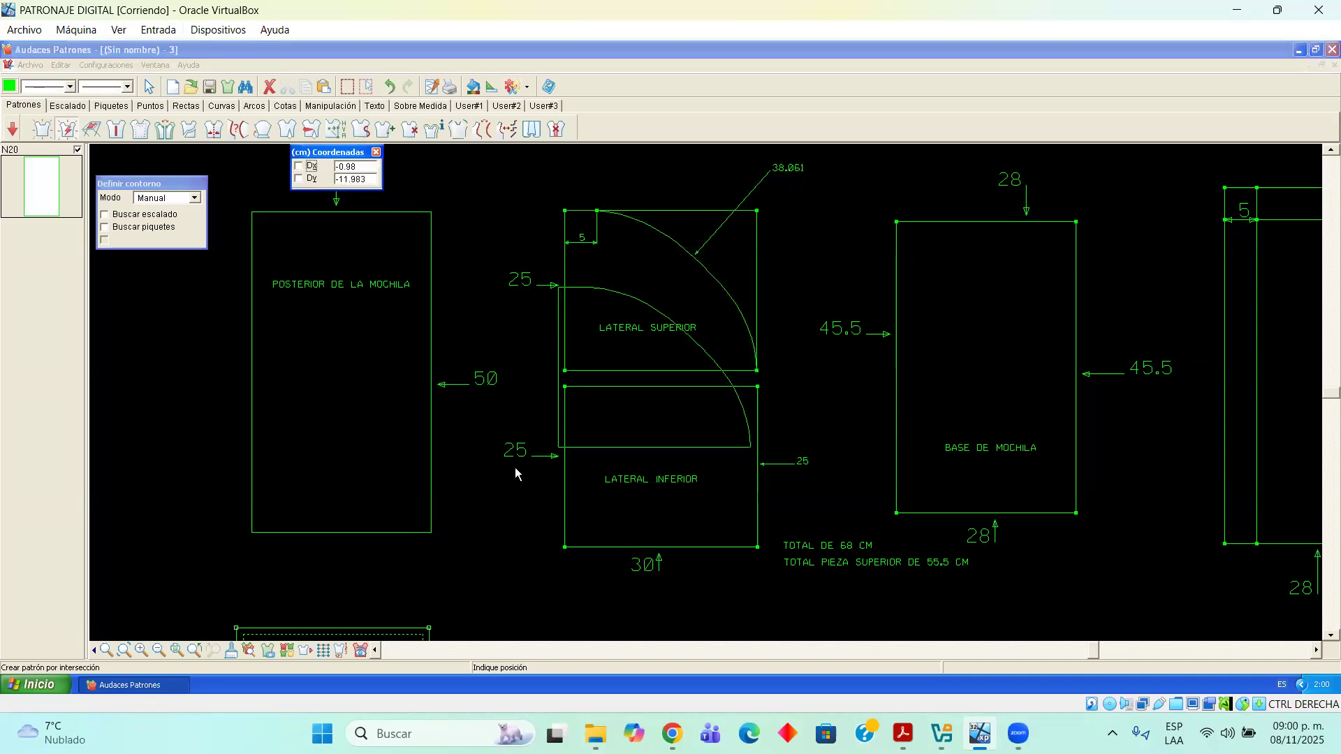
pyautogui.click(628, 404)
# Create a pattern by intersection from the four edges of the LATERAL INFERIOR rectangle and place it below the lateral pieces
pyautogui.click(660, 391)
pyautogui.click(757, 450)
pyautogui.click(674, 547)
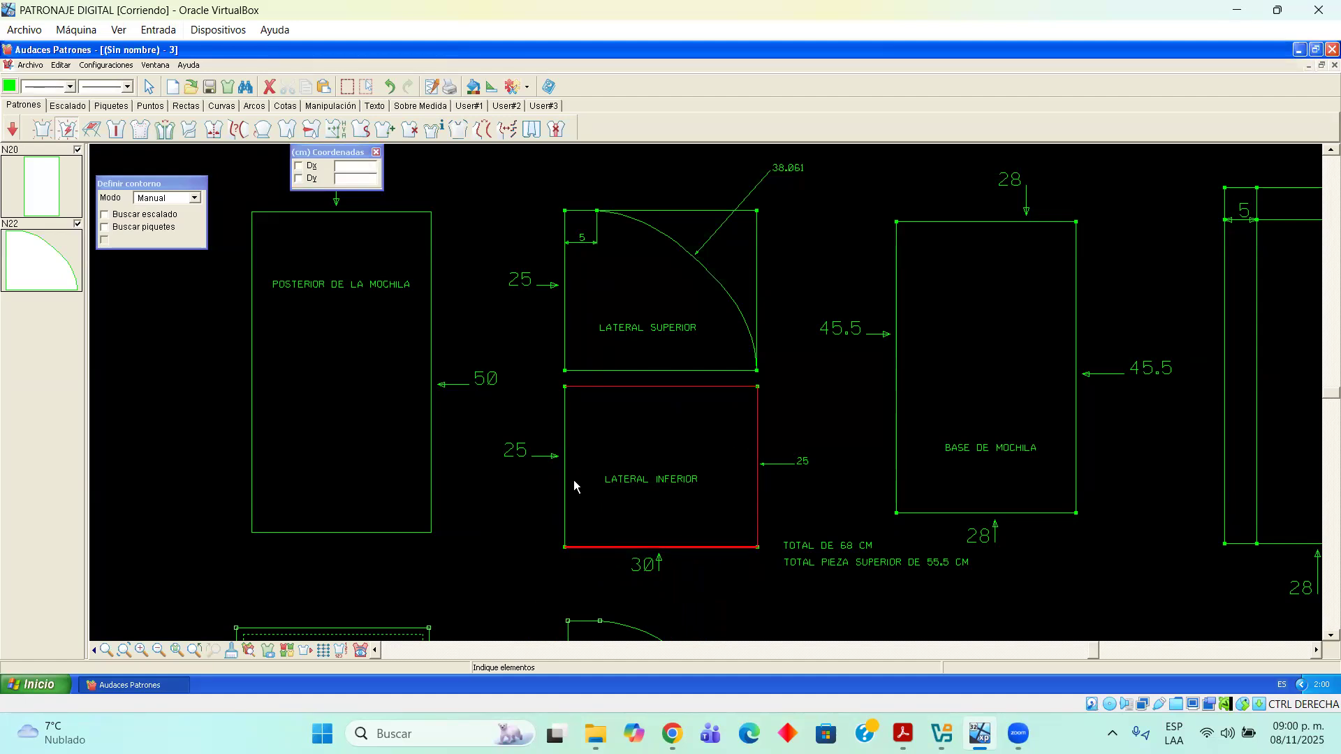
pyautogui.click(567, 476)
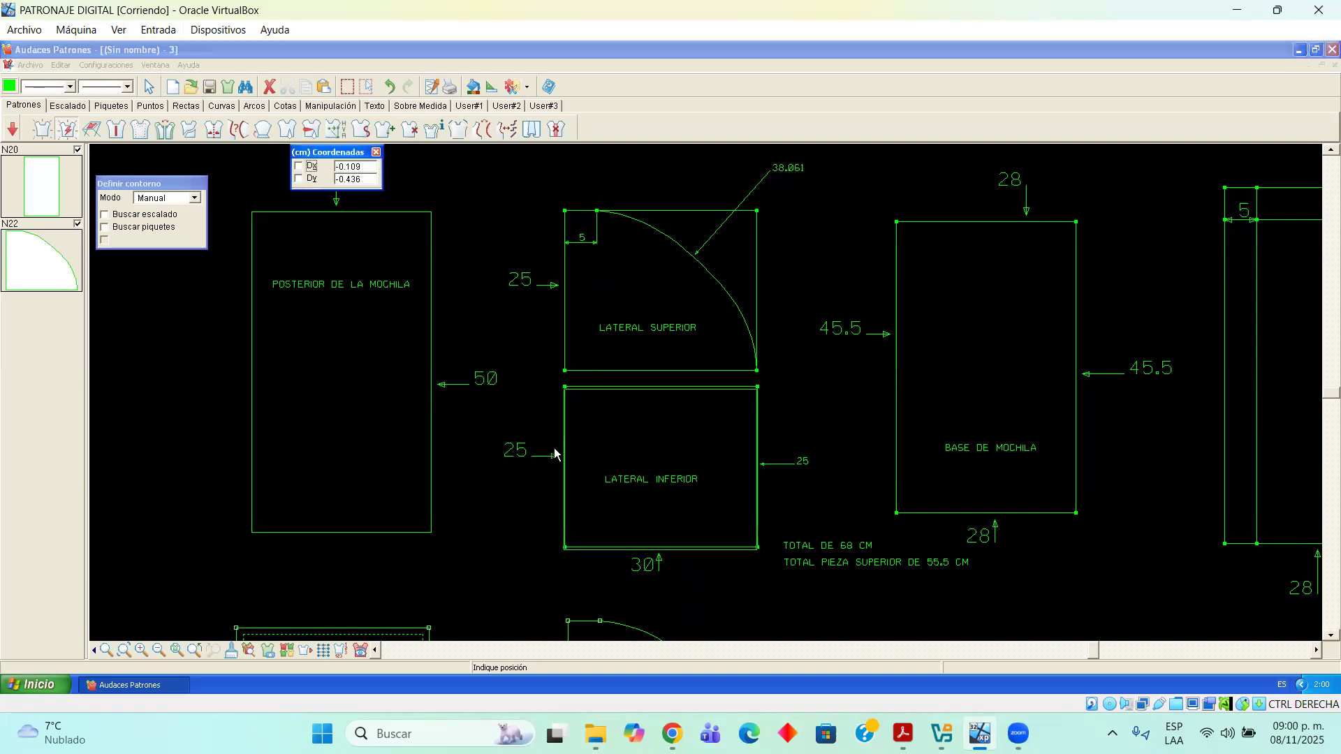
pyautogui.click(703, 597)
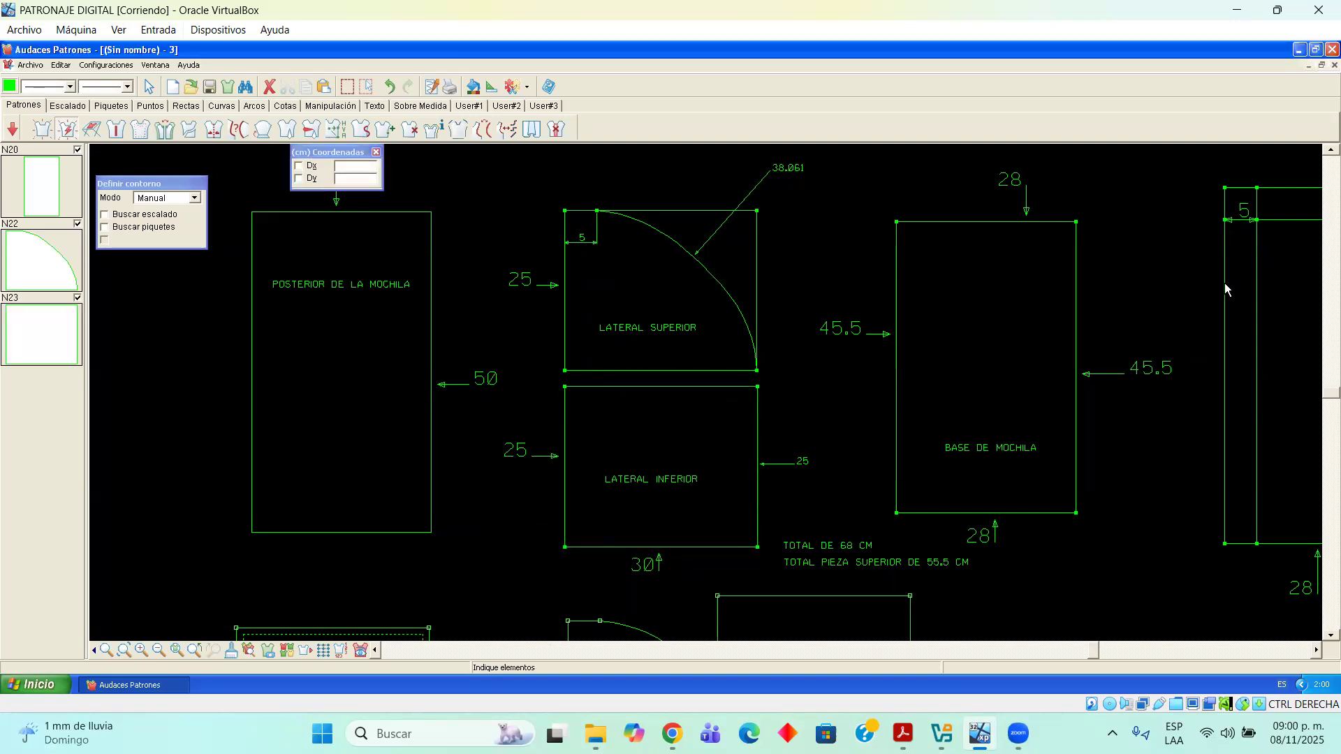
# Move the lower lateral pattern beneath the curved upper lateral pattern, and shift the curved pattern slightly toward the back pattern
pyautogui.scroll(-2, 824, 554)
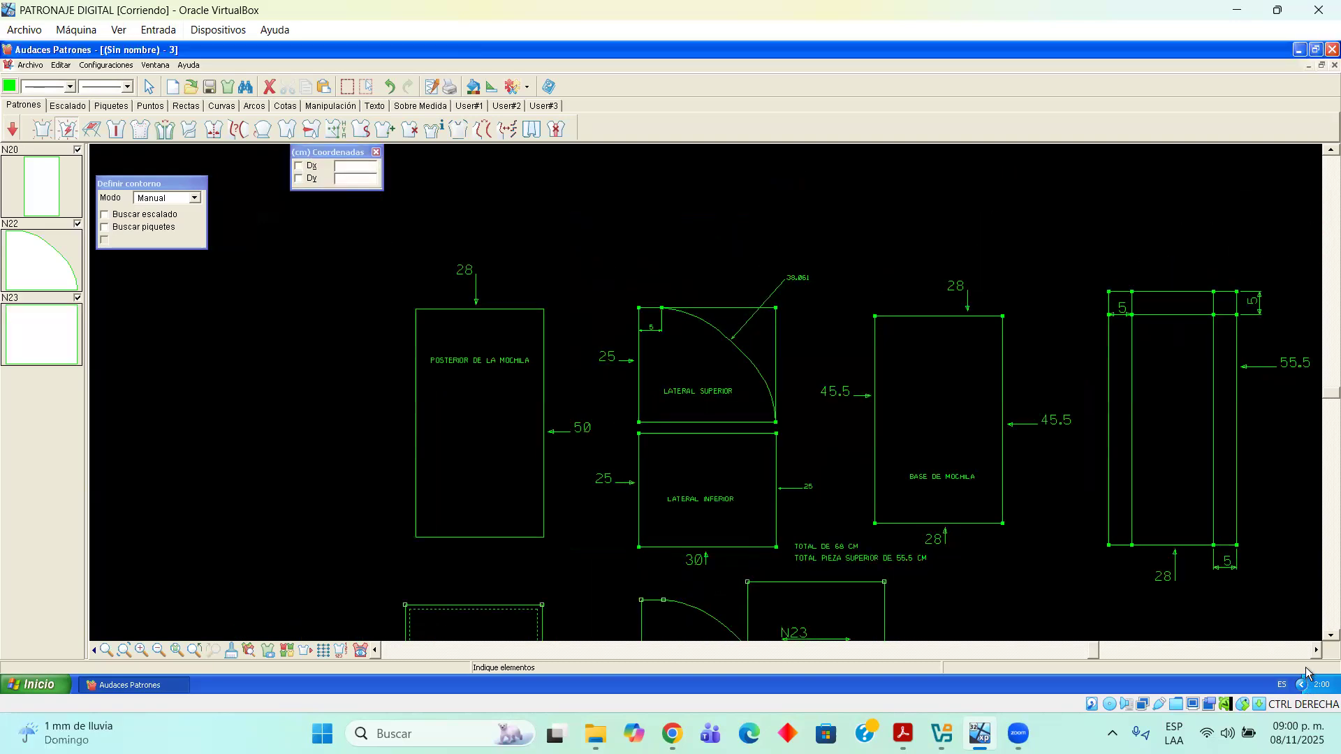
pyautogui.scroll(-8, 1305, 634)
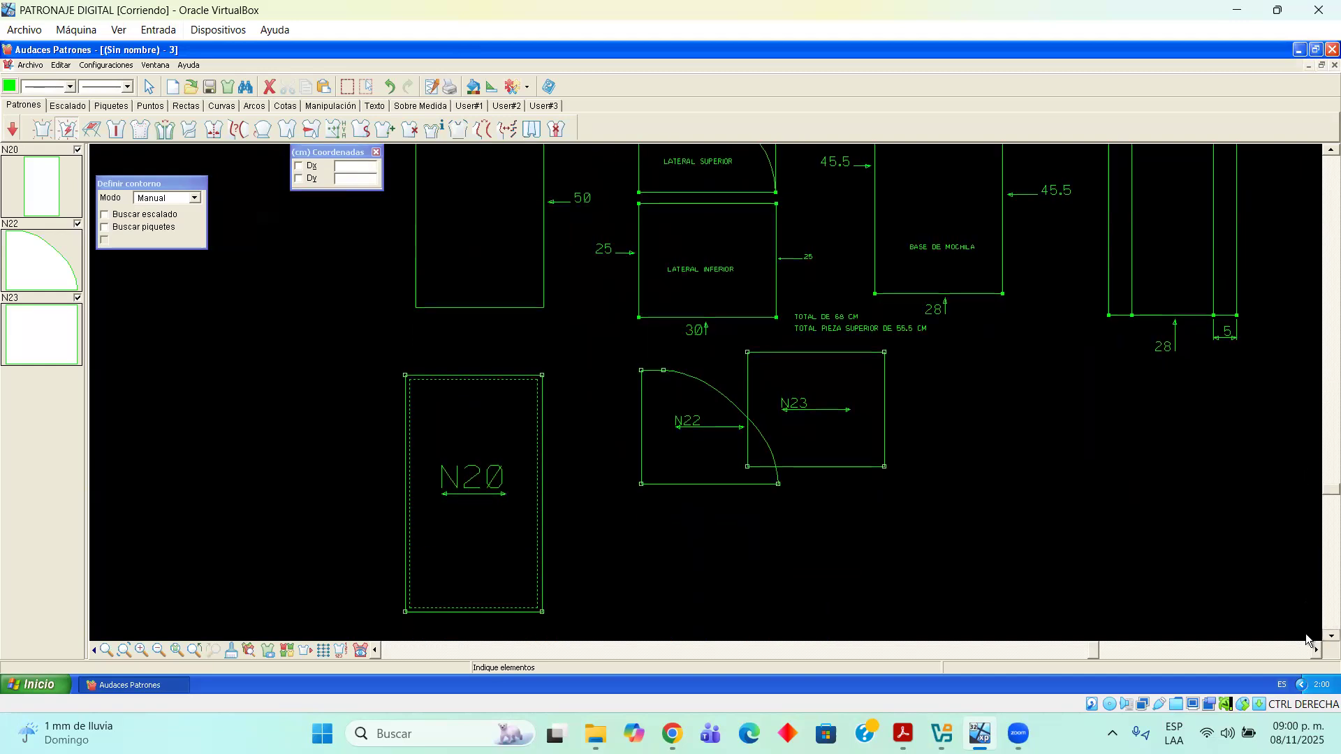
pyautogui.click(149, 87)
pyautogui.click(768, 319)
pyautogui.moveTo(683, 475); pyautogui.dragTo(661, 517)
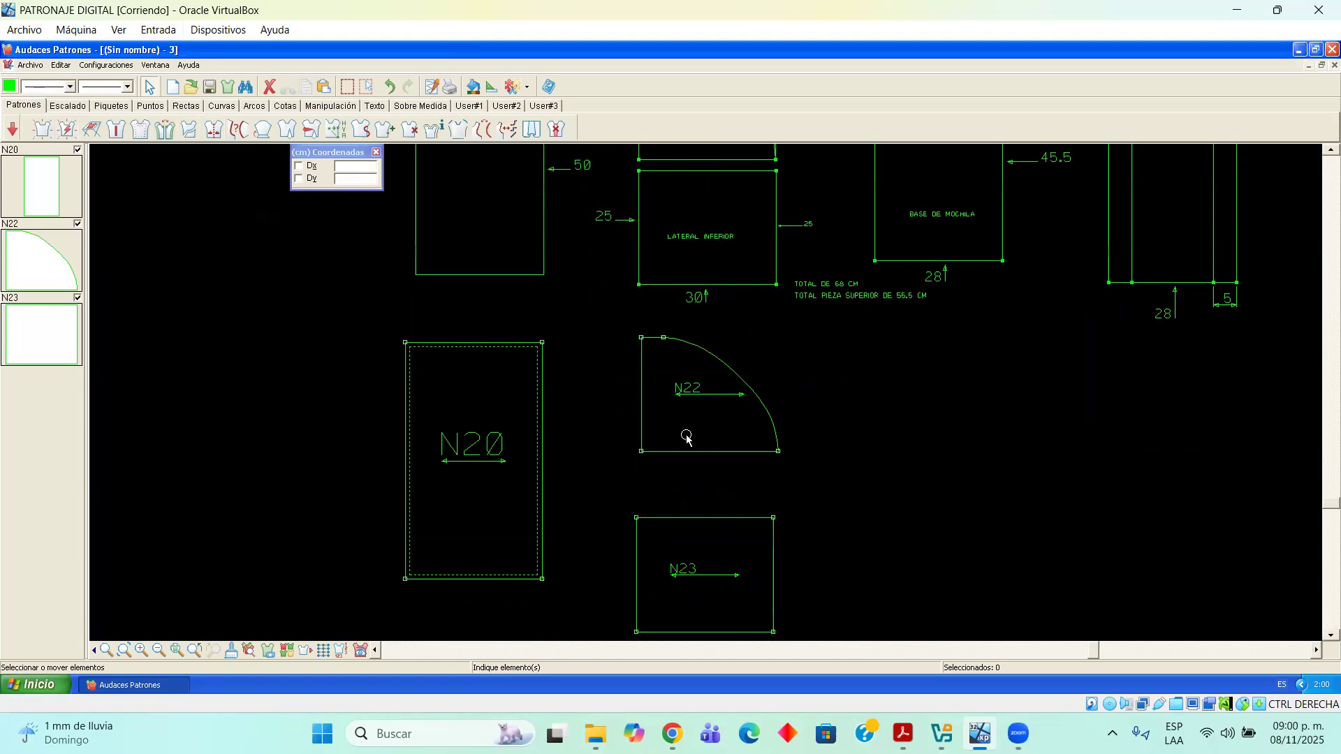
pyautogui.moveTo(684, 450); pyautogui.dragTo(667, 452)
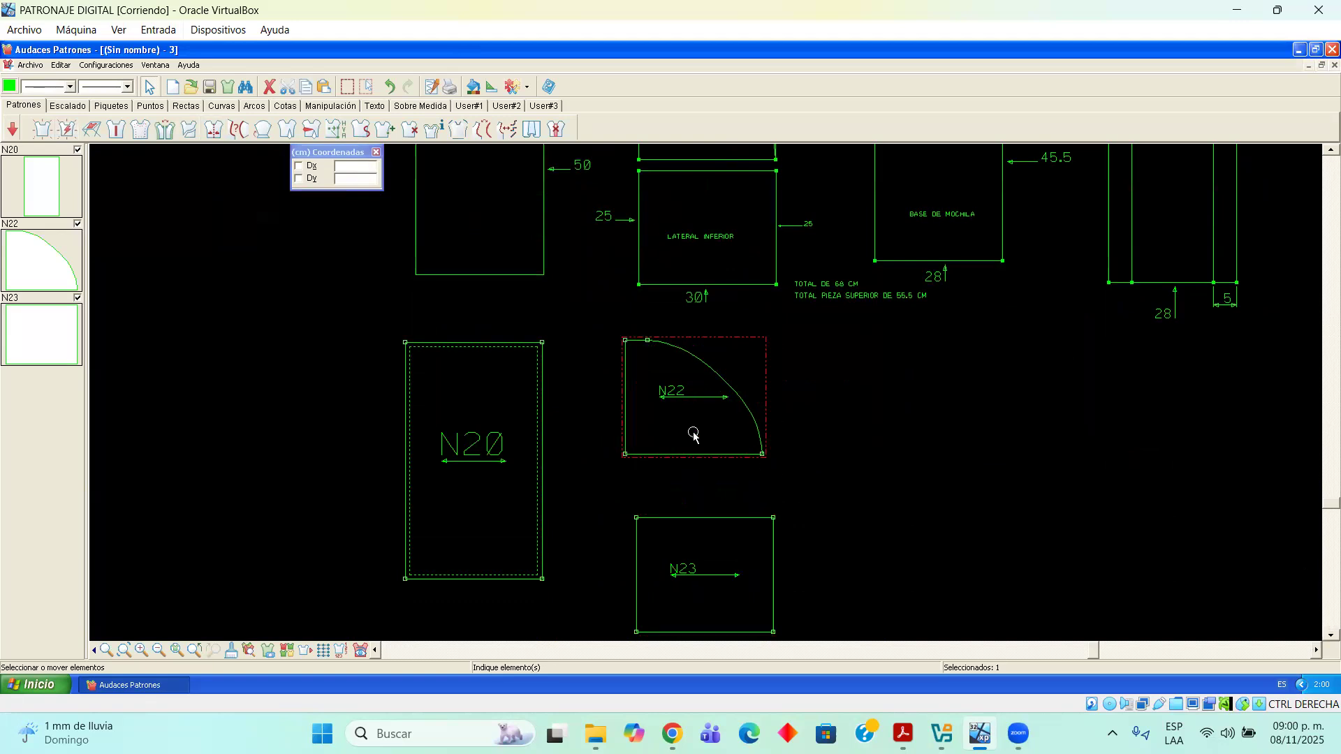
# Add 1 cm seam allowances around both whole lateral patterns, keeping their base outlines, and align the lower one closely beneath the curved one
pyautogui.click(140, 129)
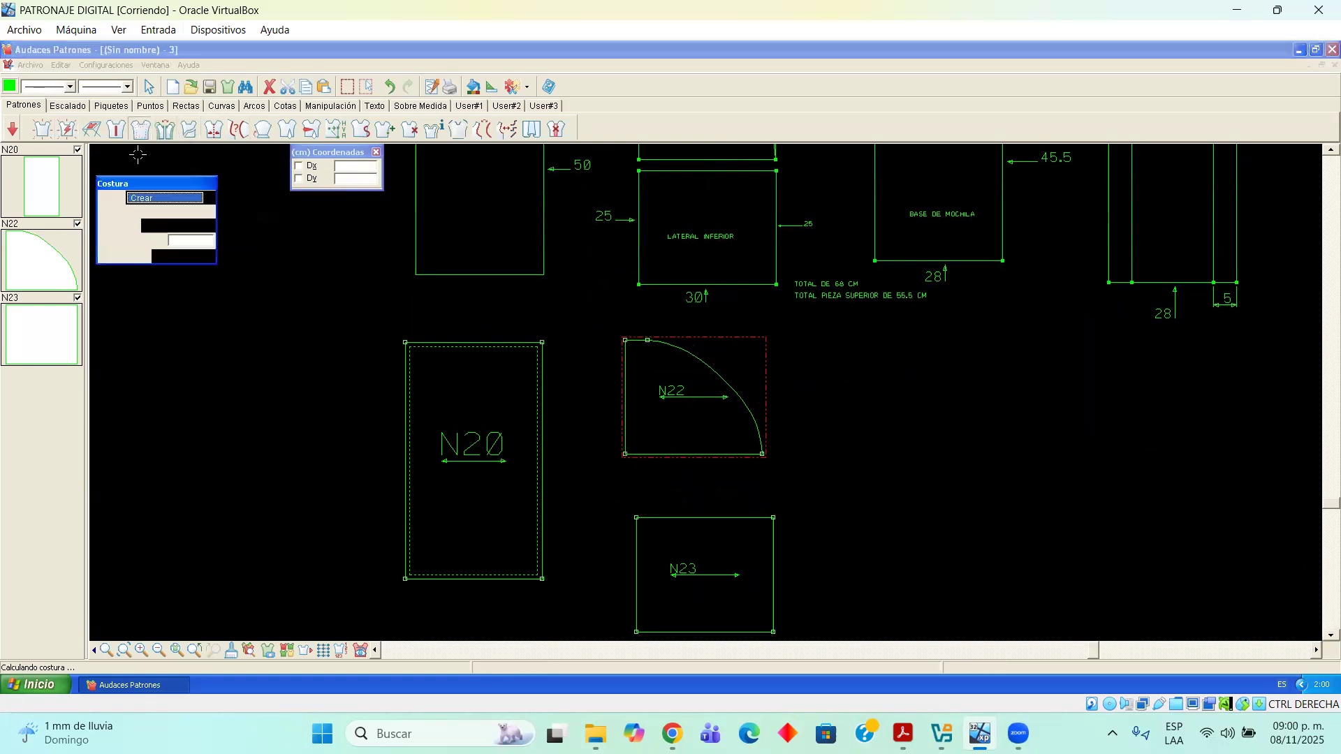
pyautogui.click(568, 367)
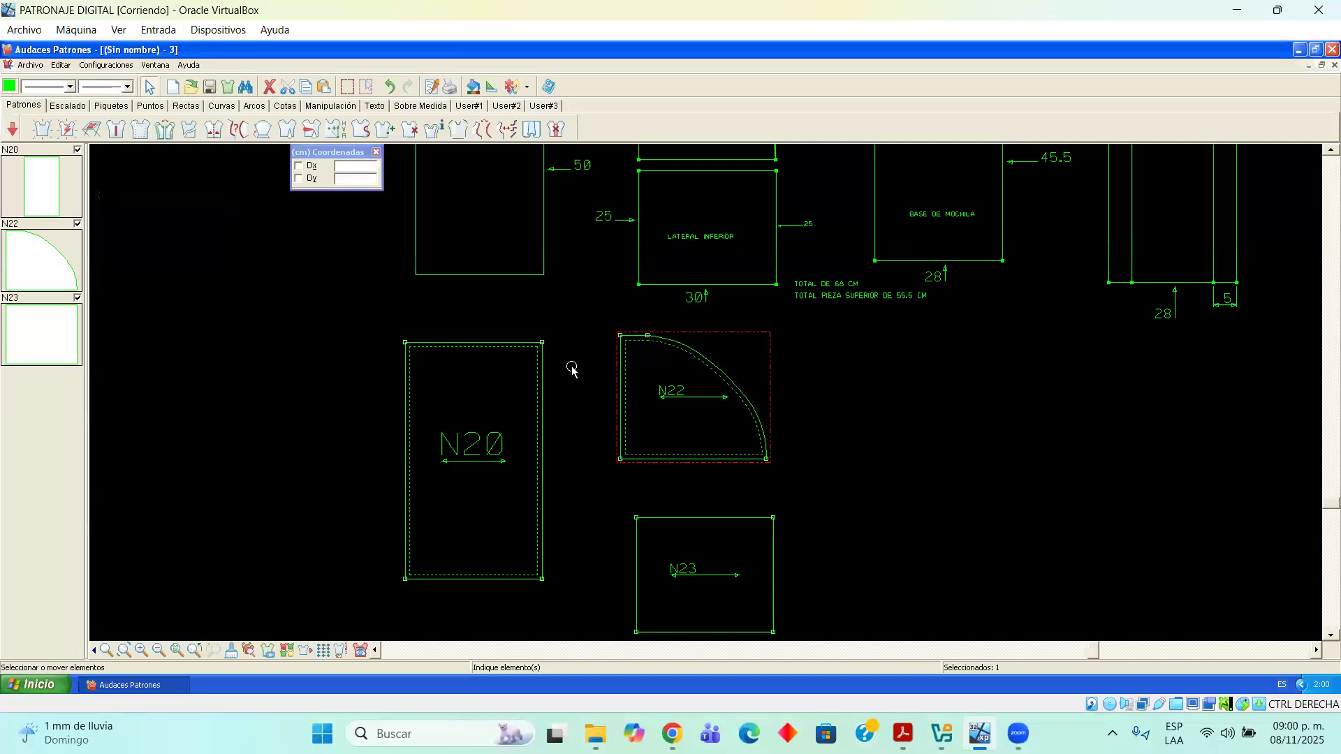
pyautogui.click(737, 531)
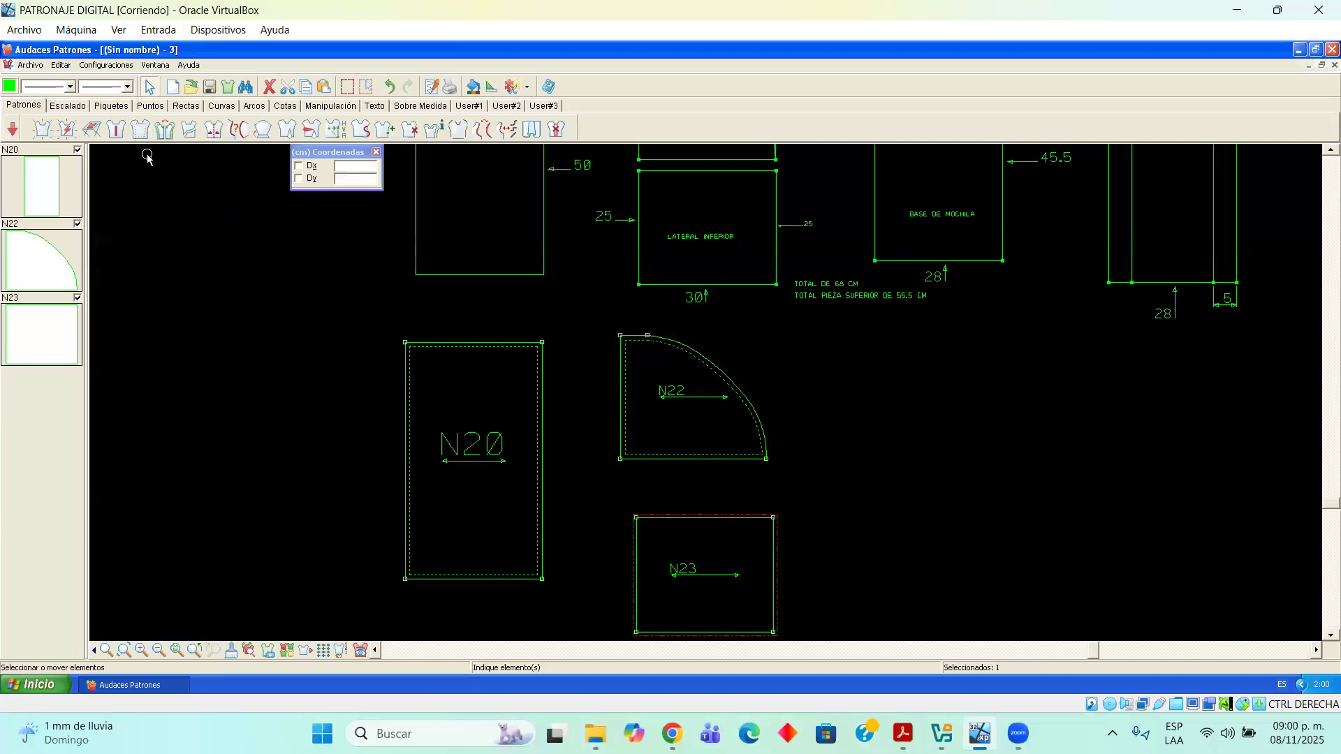
pyautogui.click(141, 130)
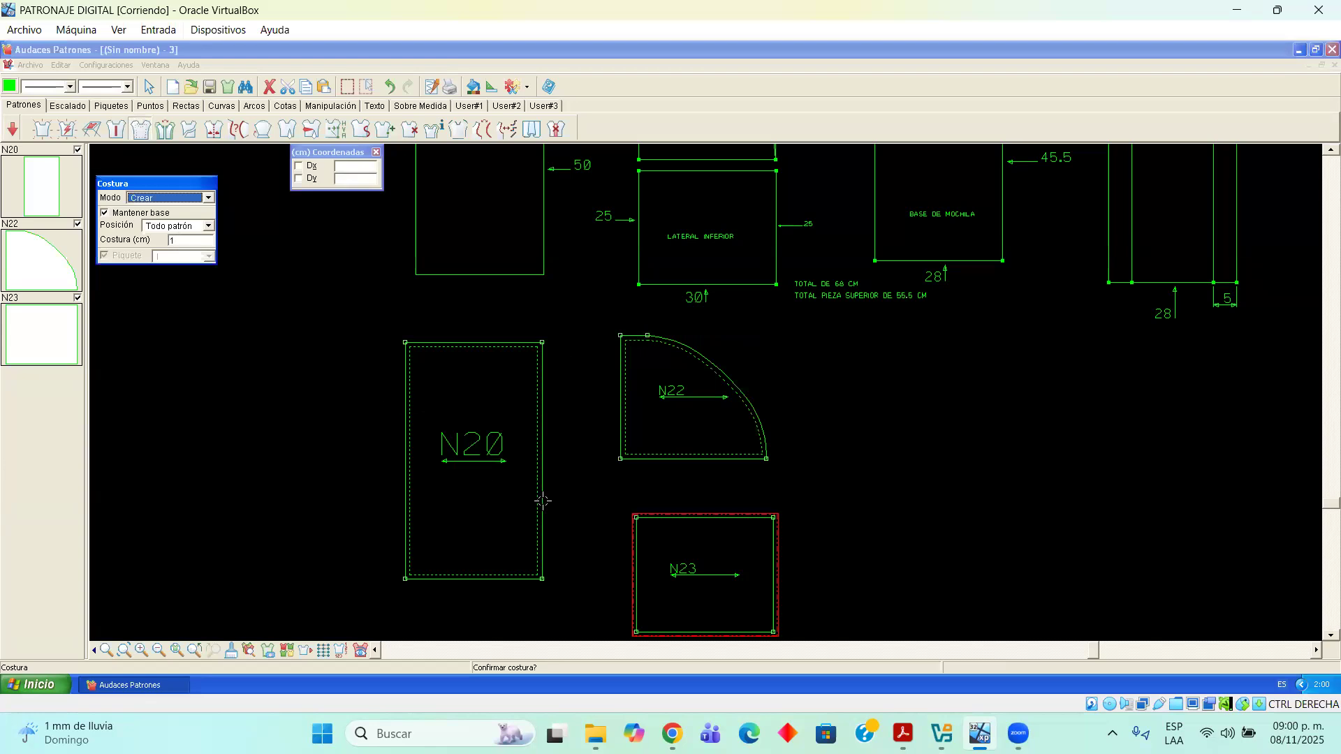
pyautogui.click(602, 535)
pyautogui.moveTo(684, 514); pyautogui.dragTo(672, 497)
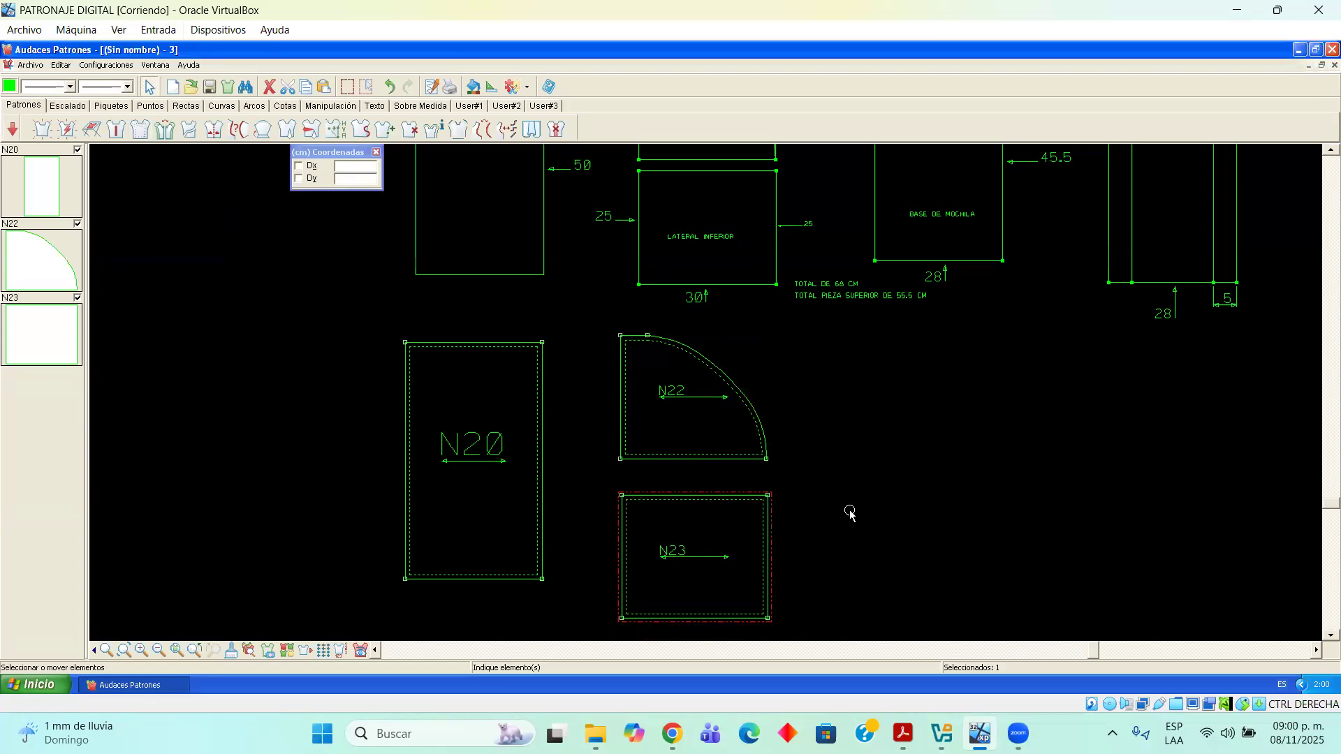
# Create a pattern by intersection from the four edges of the BASE DE MOCHILA rectangle and place it below that piece
pyautogui.click(1235, 170)
pyautogui.scroll(5, 1308, 158)
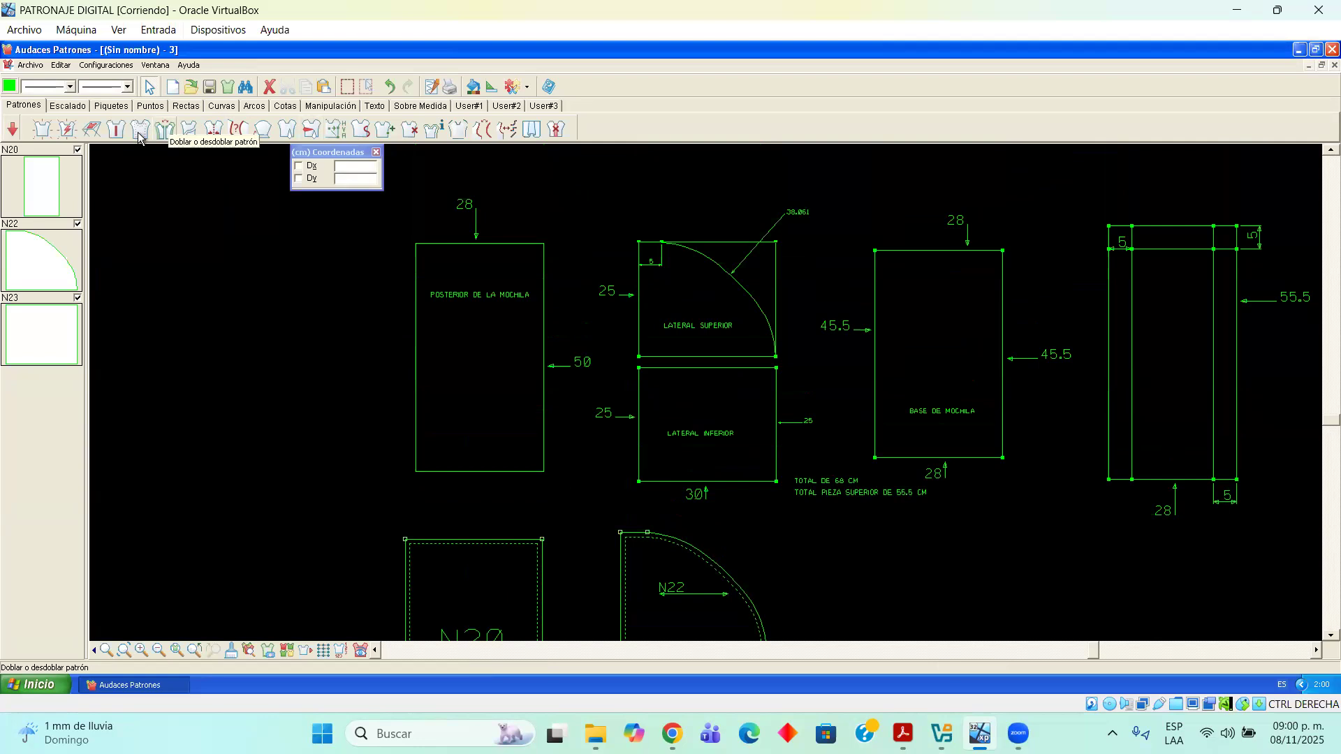
pyautogui.click(67, 131)
pyautogui.click(113, 133)
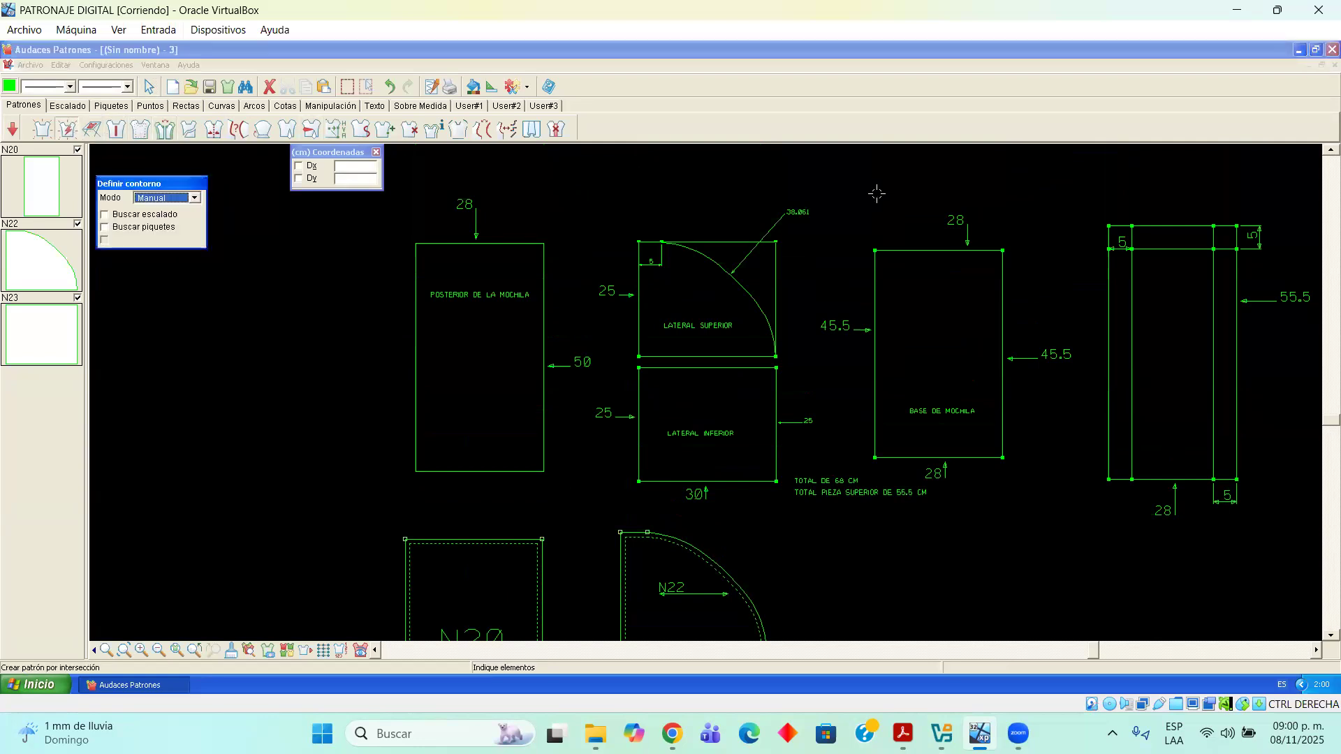
pyautogui.click(1001, 306)
pyautogui.click(930, 457)
pyautogui.click(875, 396)
pyautogui.click(920, 250)
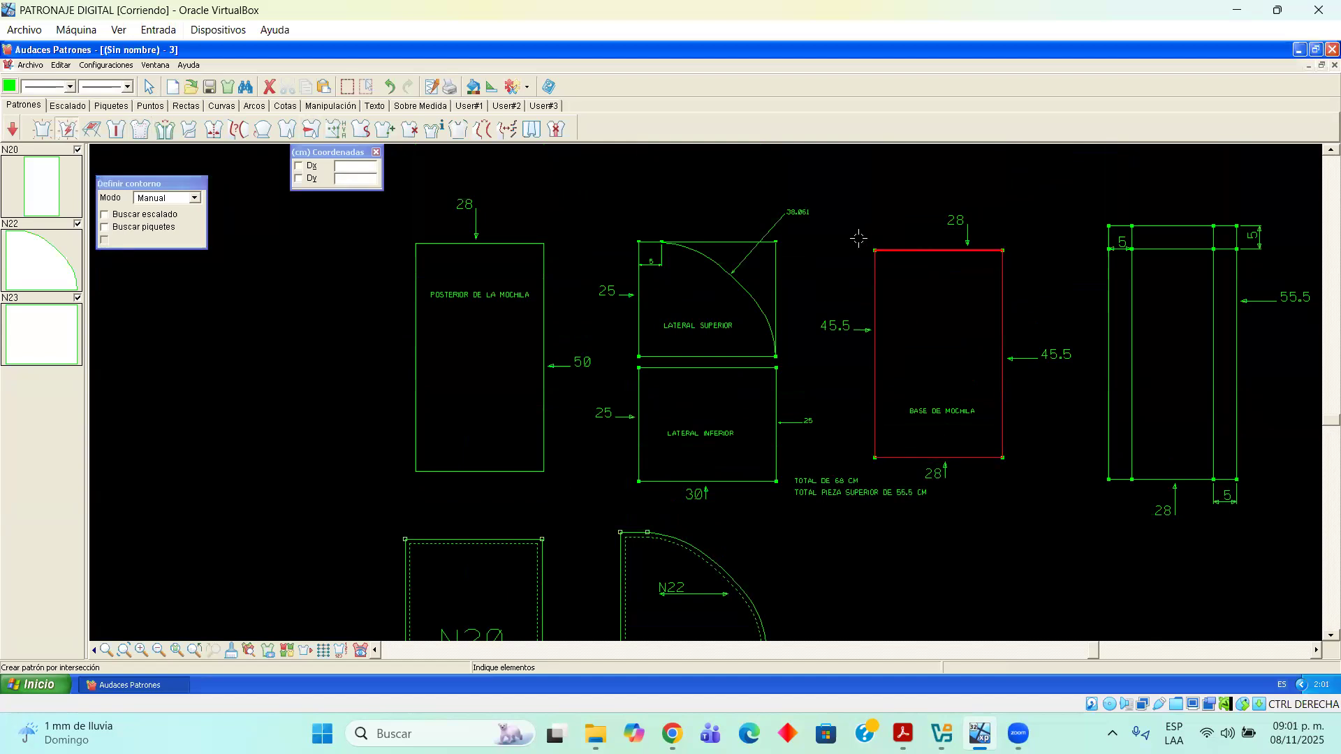
pyautogui.click(869, 549)
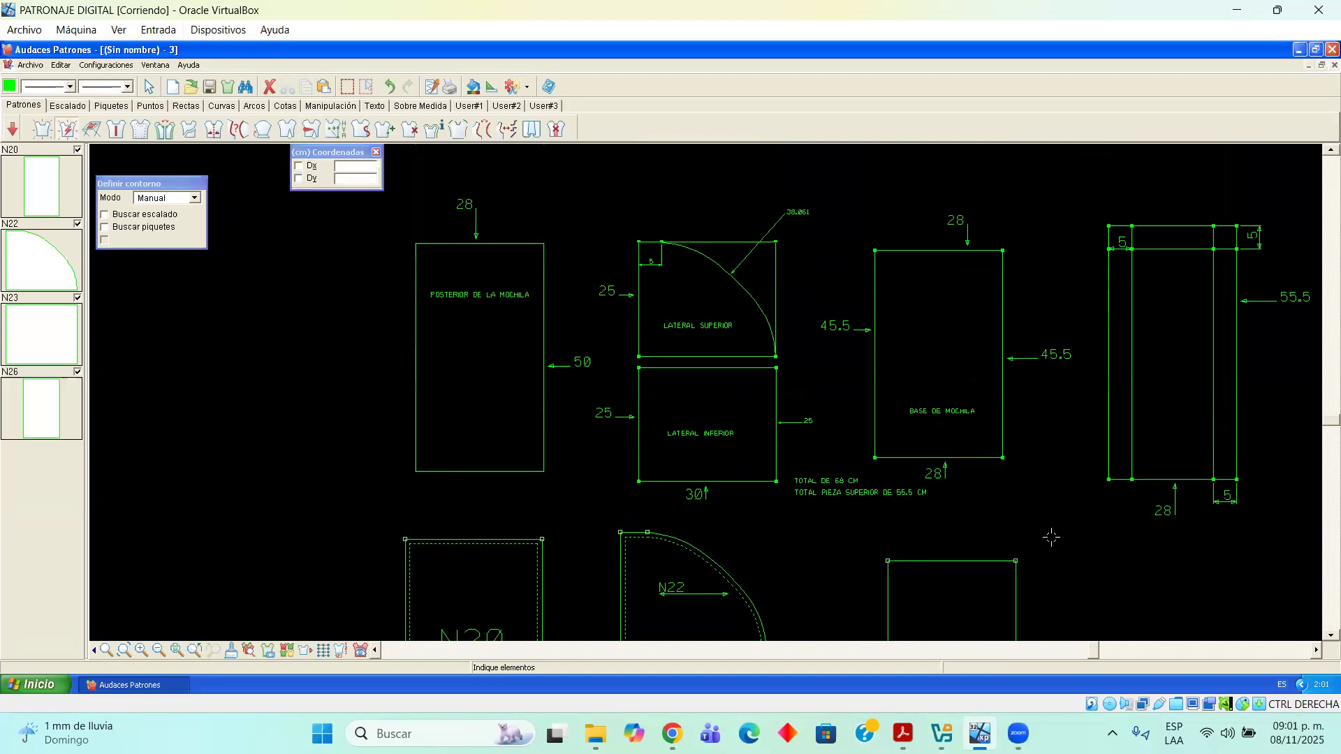
# Create a pattern by intersection from the four outer edges of the 55.5 cm tall piece and place it below that piece
pyautogui.click(1310, 650)
pyautogui.click(1310, 650)
pyautogui.click(1310, 651)
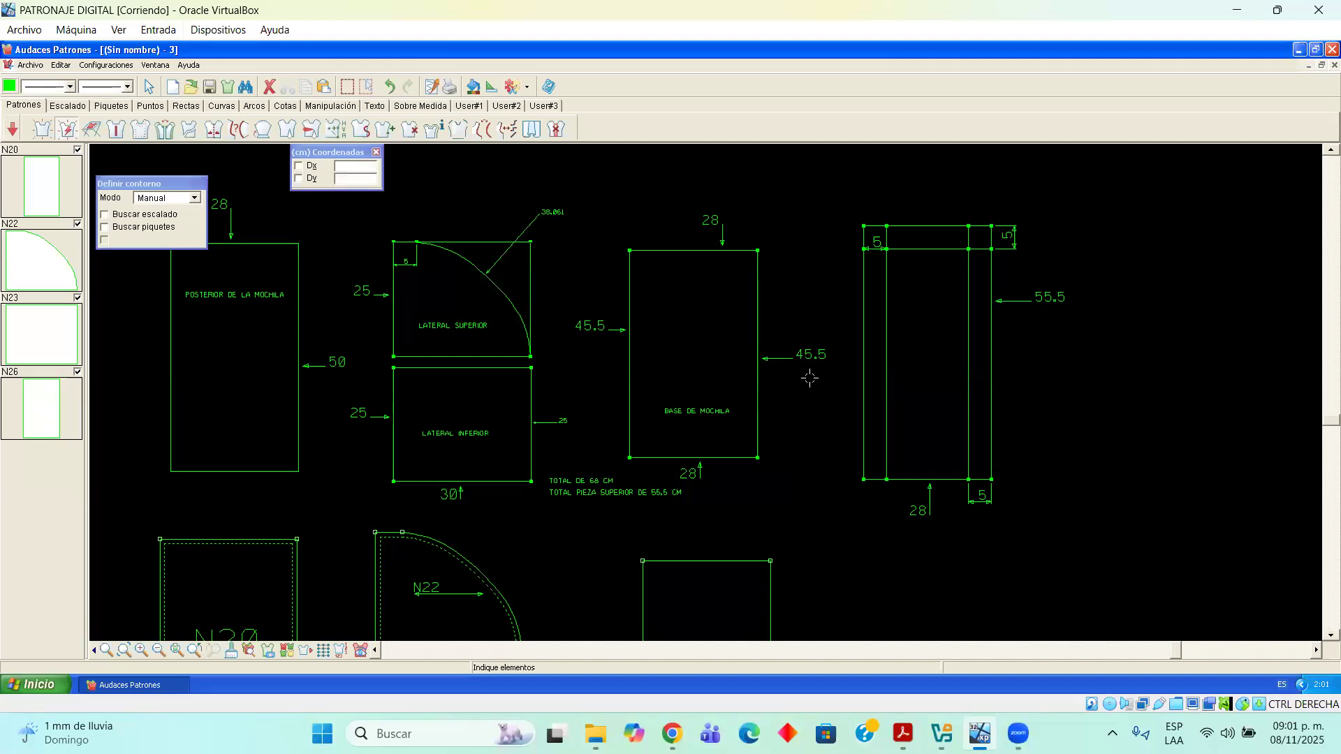
pyautogui.click(923, 226)
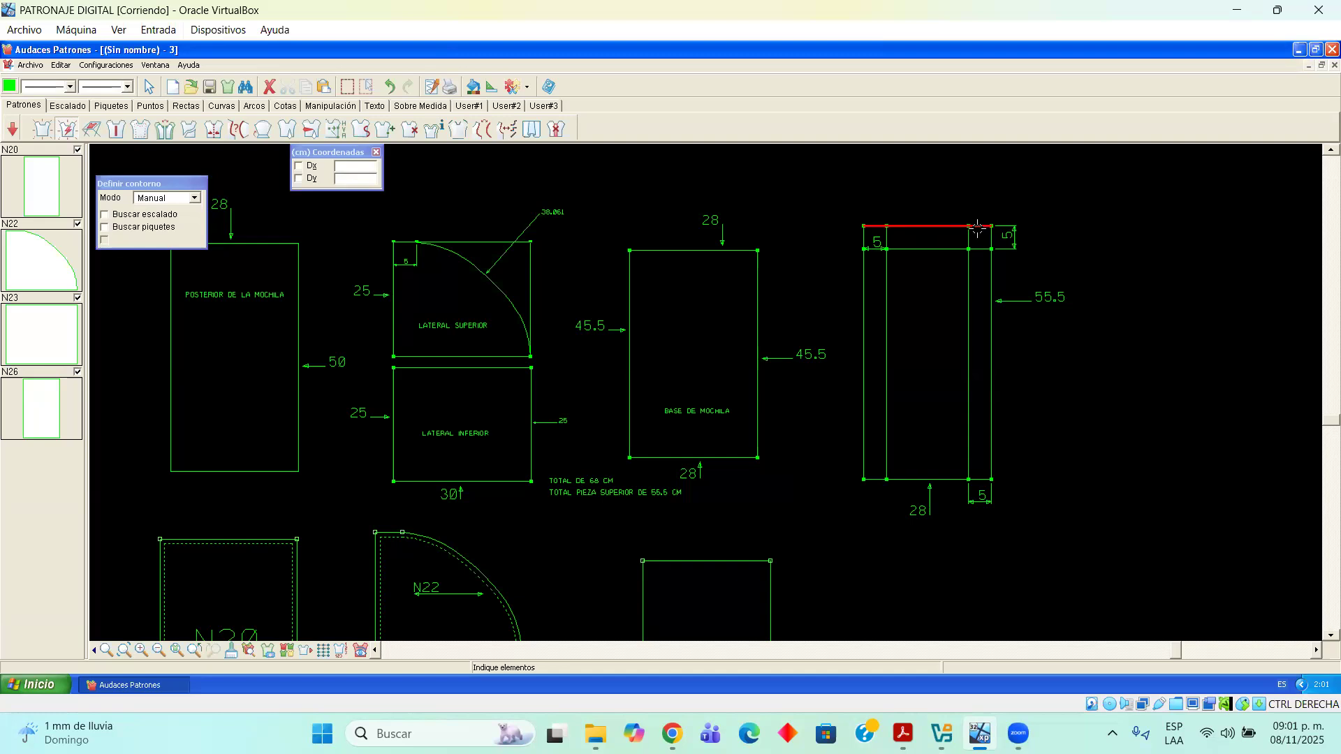
pyautogui.click(991, 279)
pyautogui.click(913, 479)
pyautogui.click(863, 421)
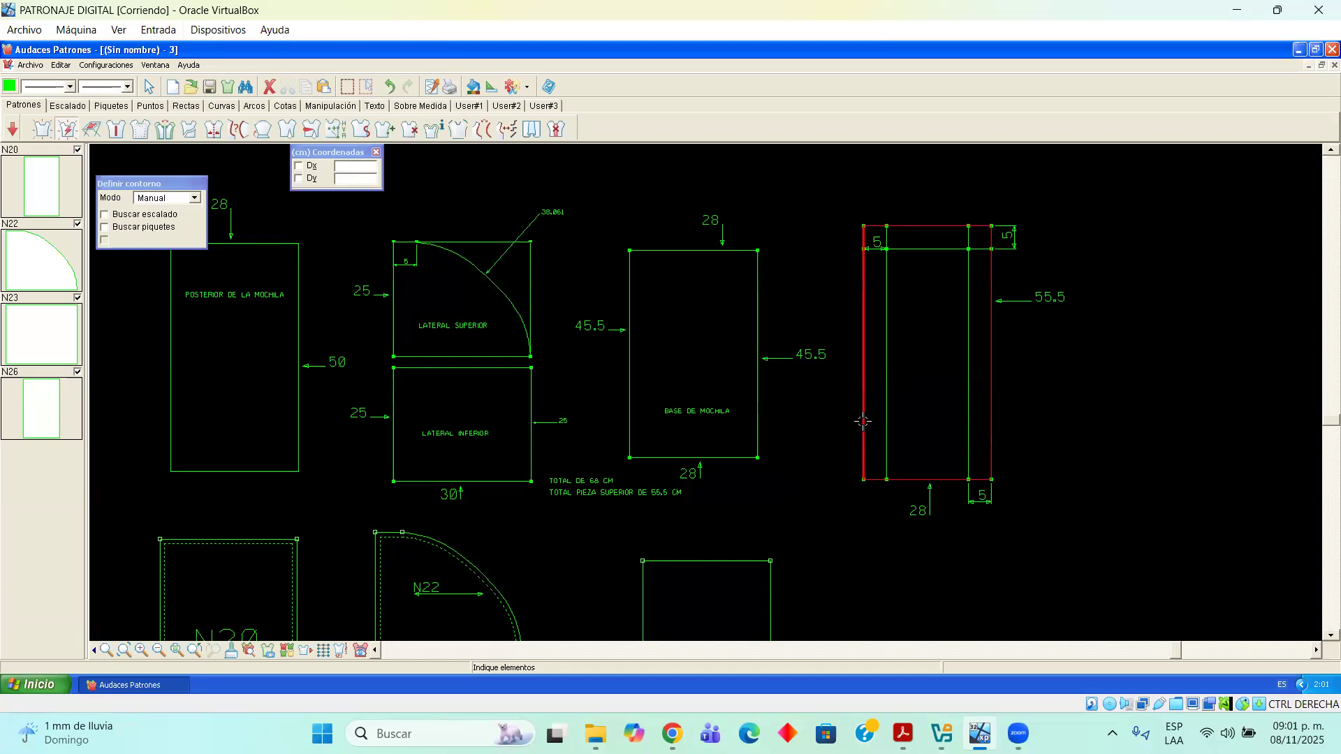
pyautogui.rightClick(837, 224)
pyautogui.click(835, 563)
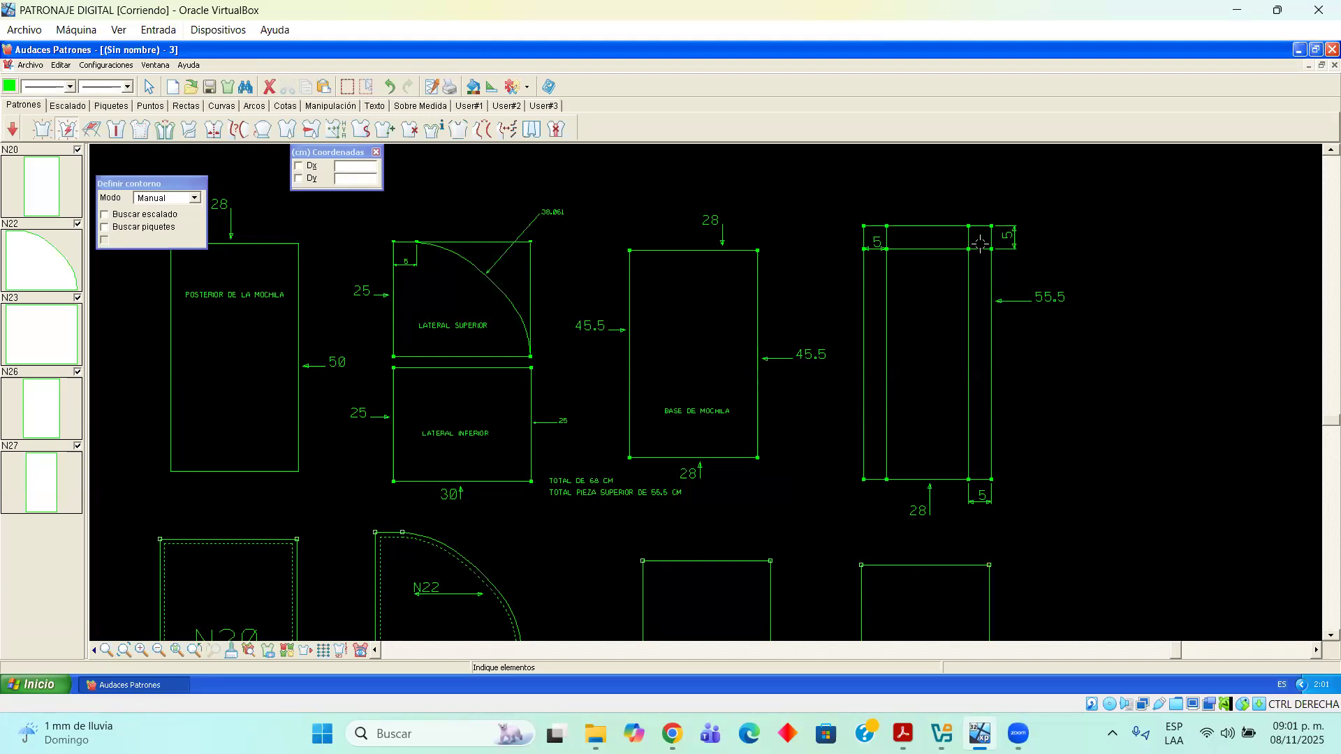
# Create a pattern by intersection from the 5 cm horizontal strip at the tall piece's top and place it to the right of the piece
pyautogui.click(865, 233)
pyautogui.click(873, 225)
pyautogui.click(990, 235)
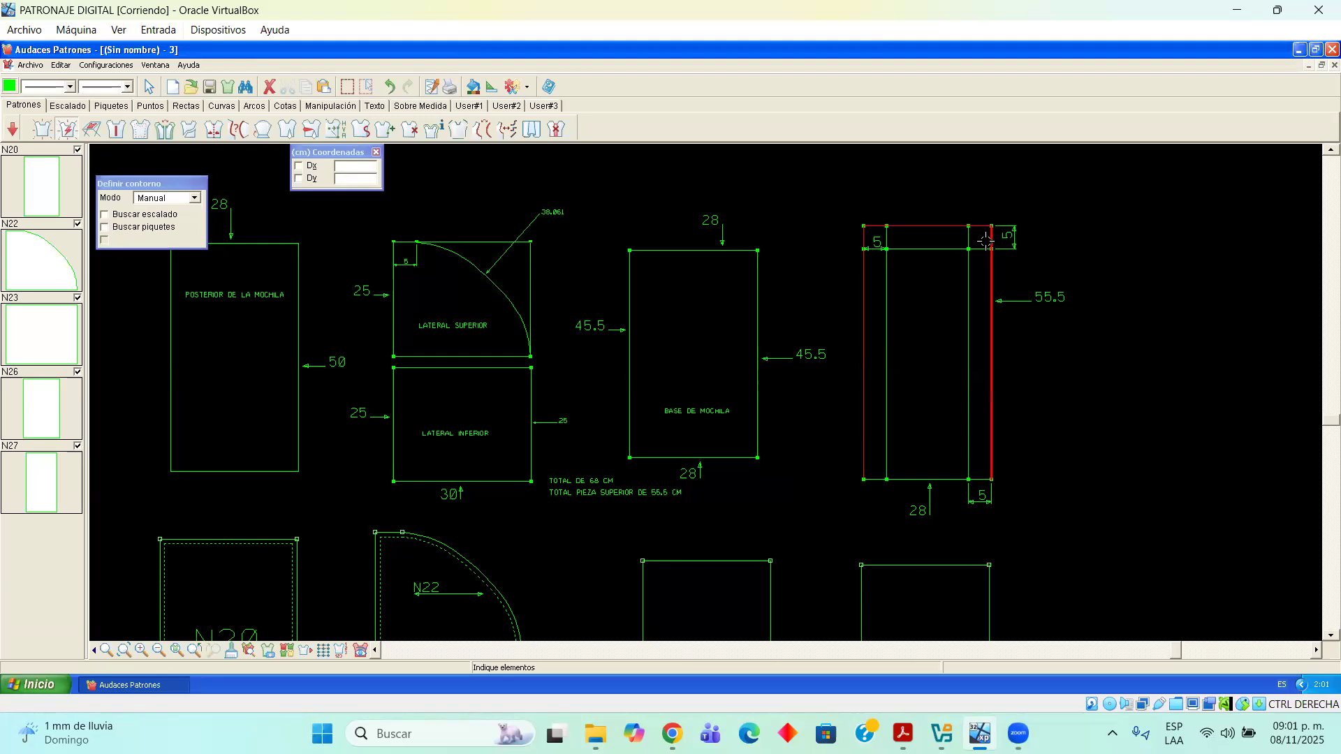
pyautogui.click(928, 249)
pyautogui.rightClick(916, 250)
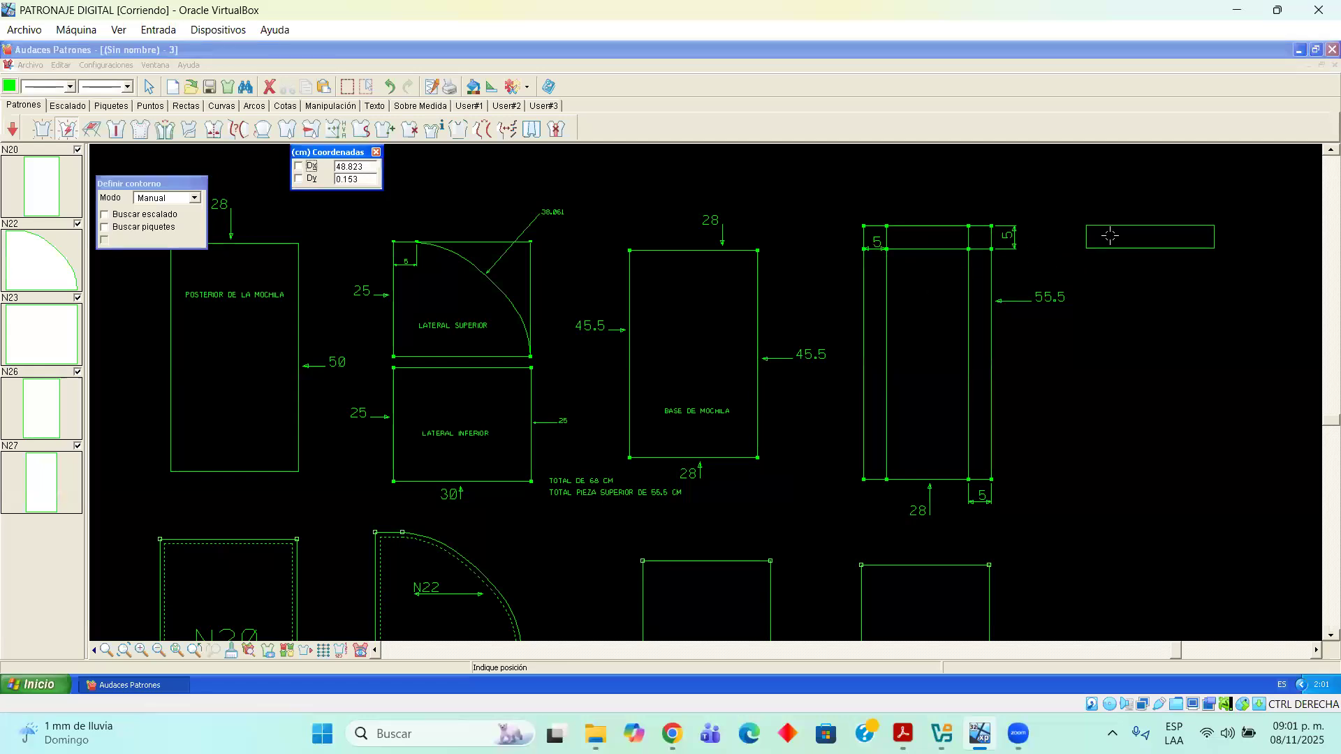
pyautogui.click(1110, 236)
# Create a pattern by intersection from the tall piece's left vertical strip below the top band and place it under the horizontal strip pattern
pyautogui.click(866, 286)
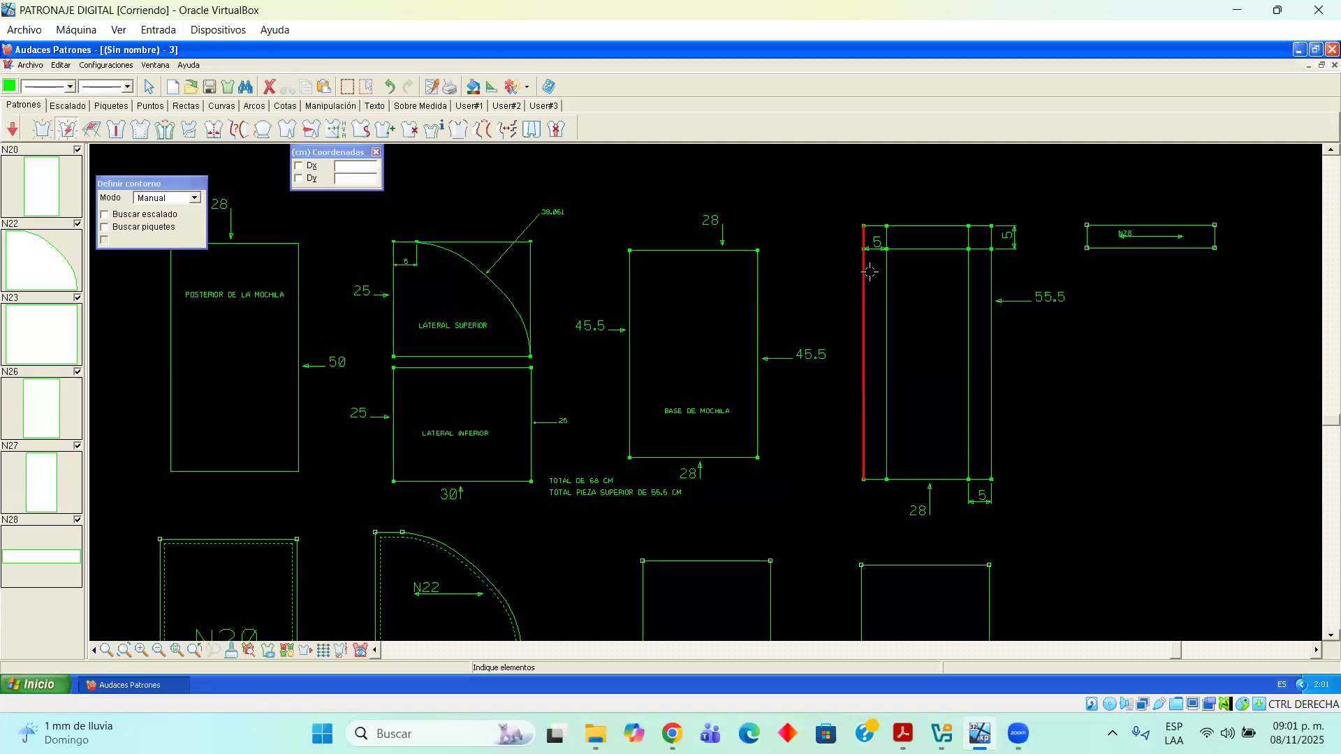
pyautogui.click(877, 248)
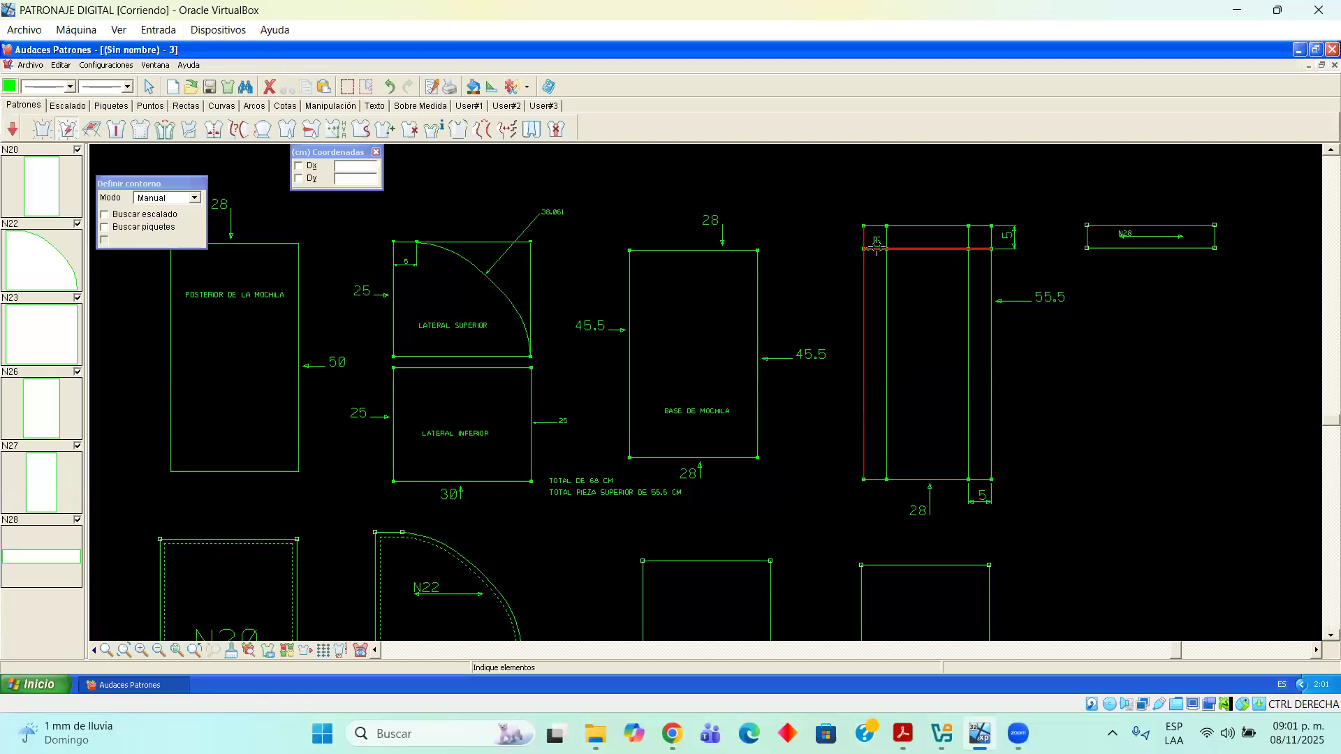
pyautogui.click(887, 274)
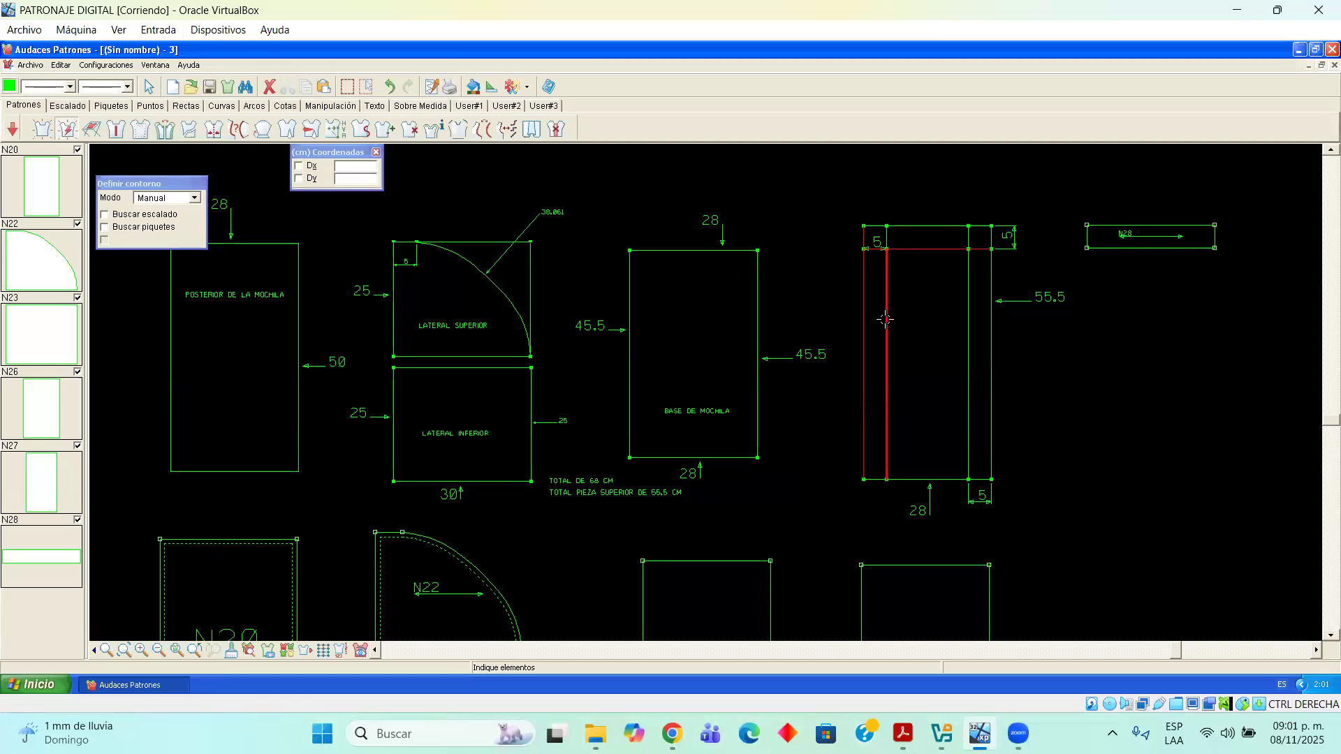
pyautogui.click(877, 480)
pyautogui.rightClick(845, 253)
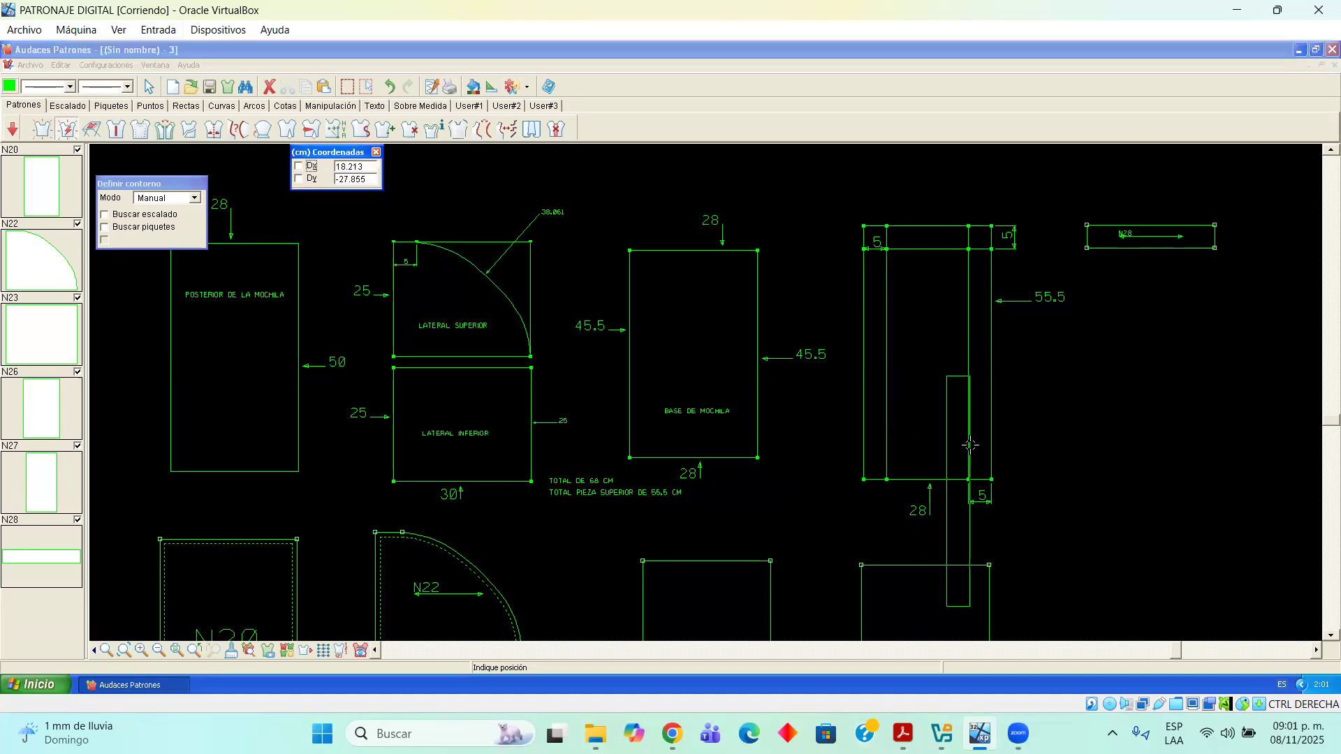
pyautogui.click(1064, 320)
# Create a pattern by intersection from the tall piece's right vertical strip below the top band and place it right of the left strip pattern
pyautogui.click(979, 248)
pyautogui.click(987, 282)
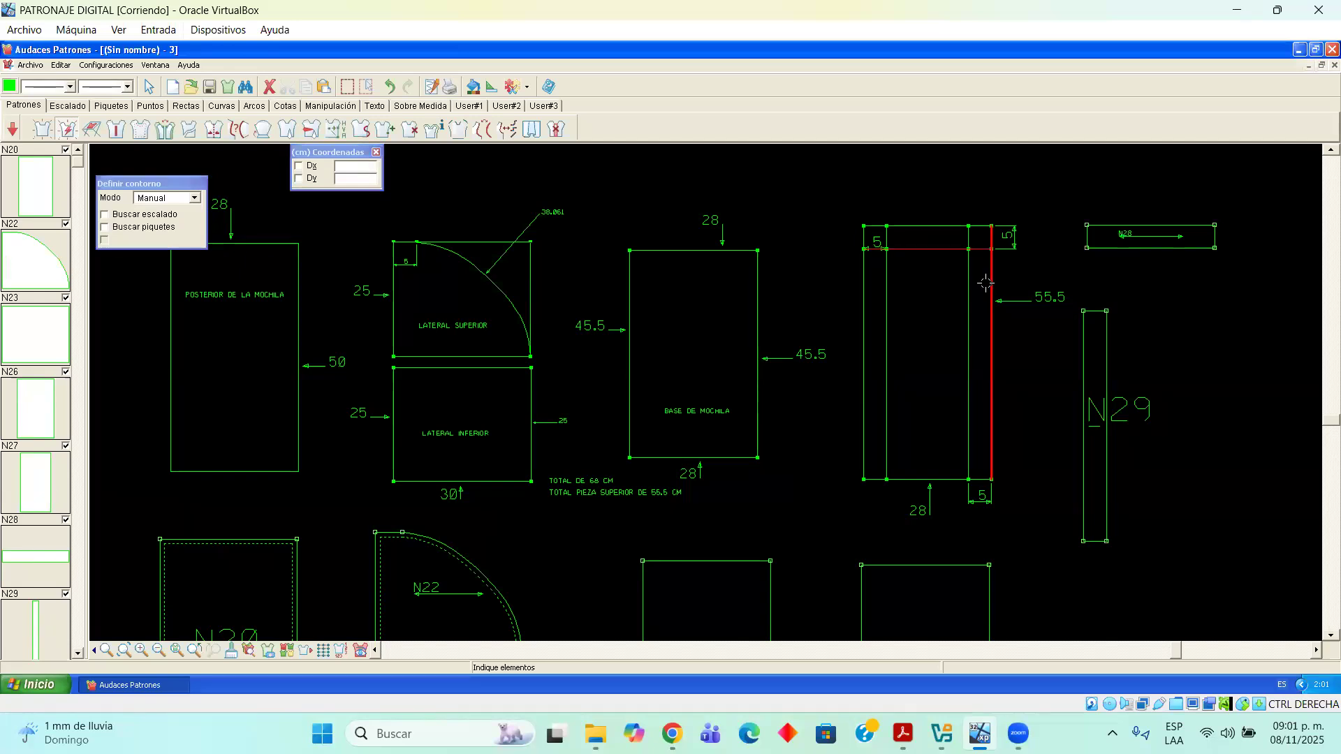
pyautogui.click(944, 479)
pyautogui.click(969, 384)
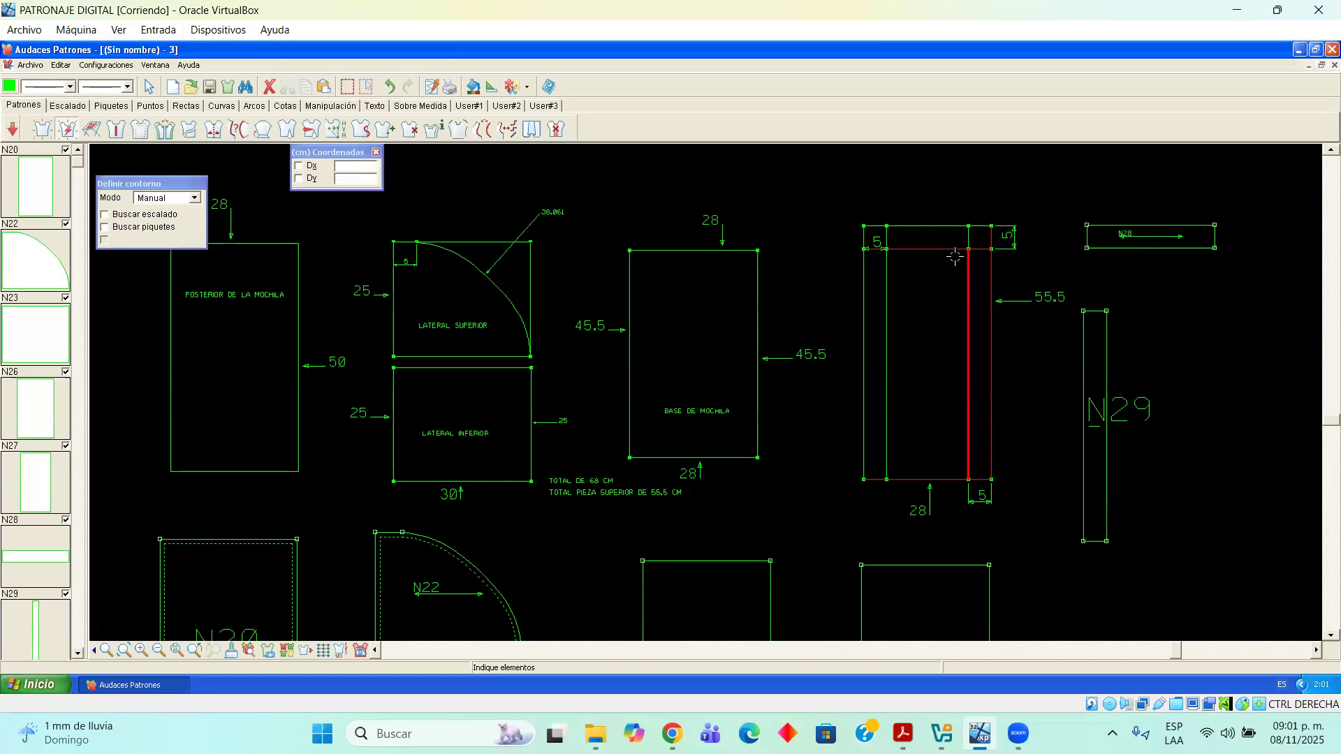
pyautogui.click(1242, 322)
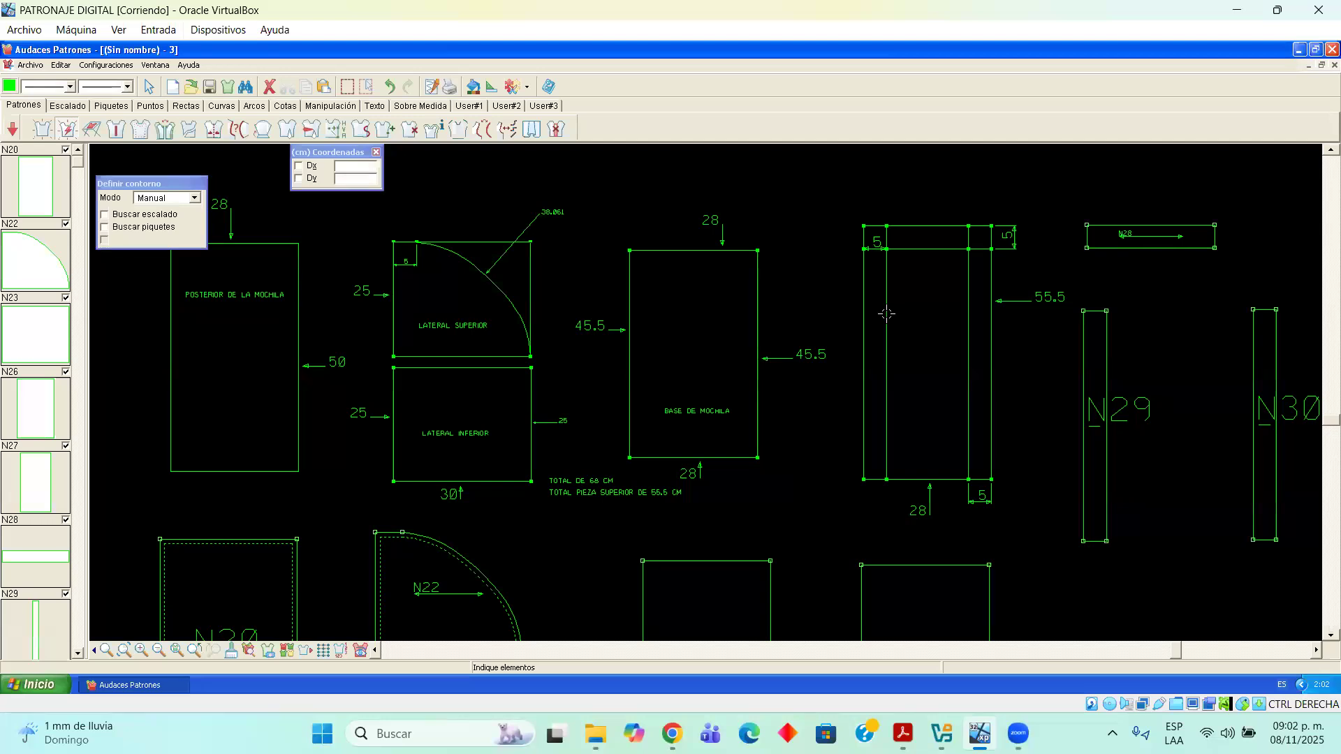
# Create a full-height pattern by intersection from the tall piece's central section, including the top band, and place it between the two vertical strip patterns
pyautogui.click(911, 477)
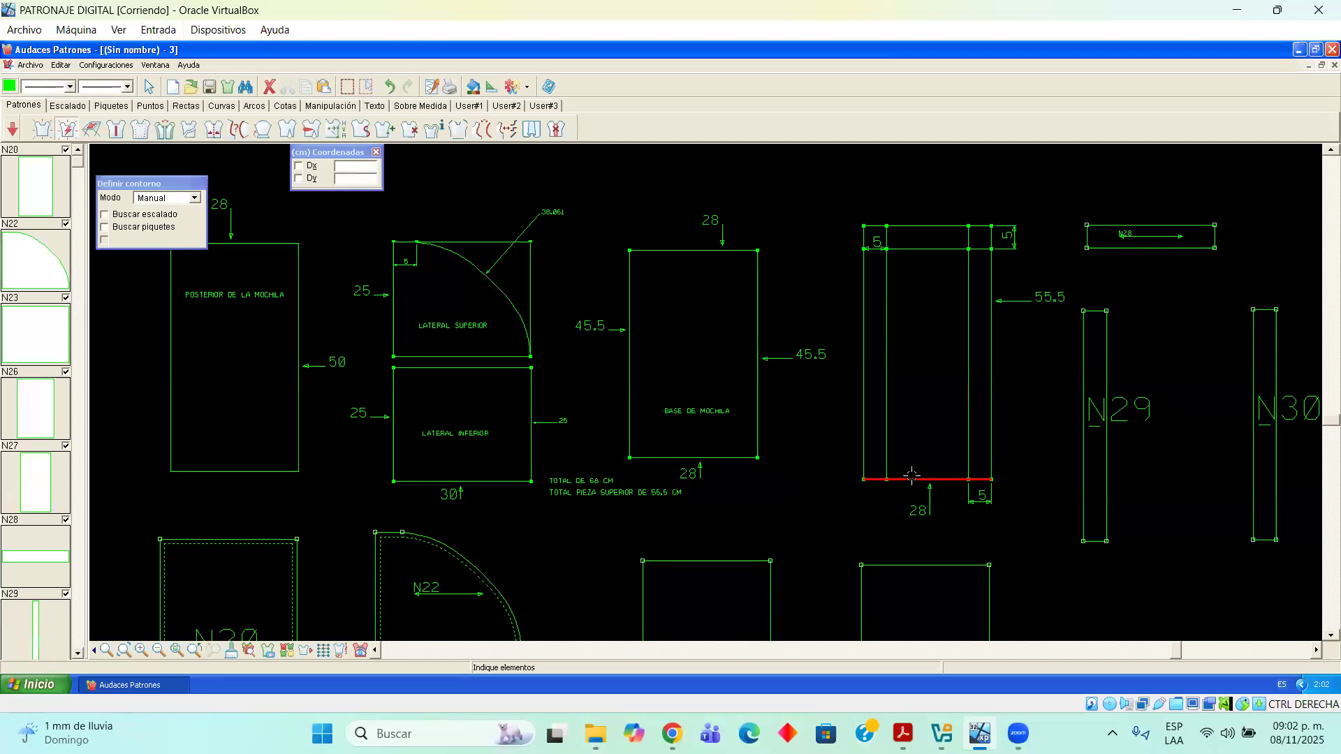
pyautogui.click(888, 416)
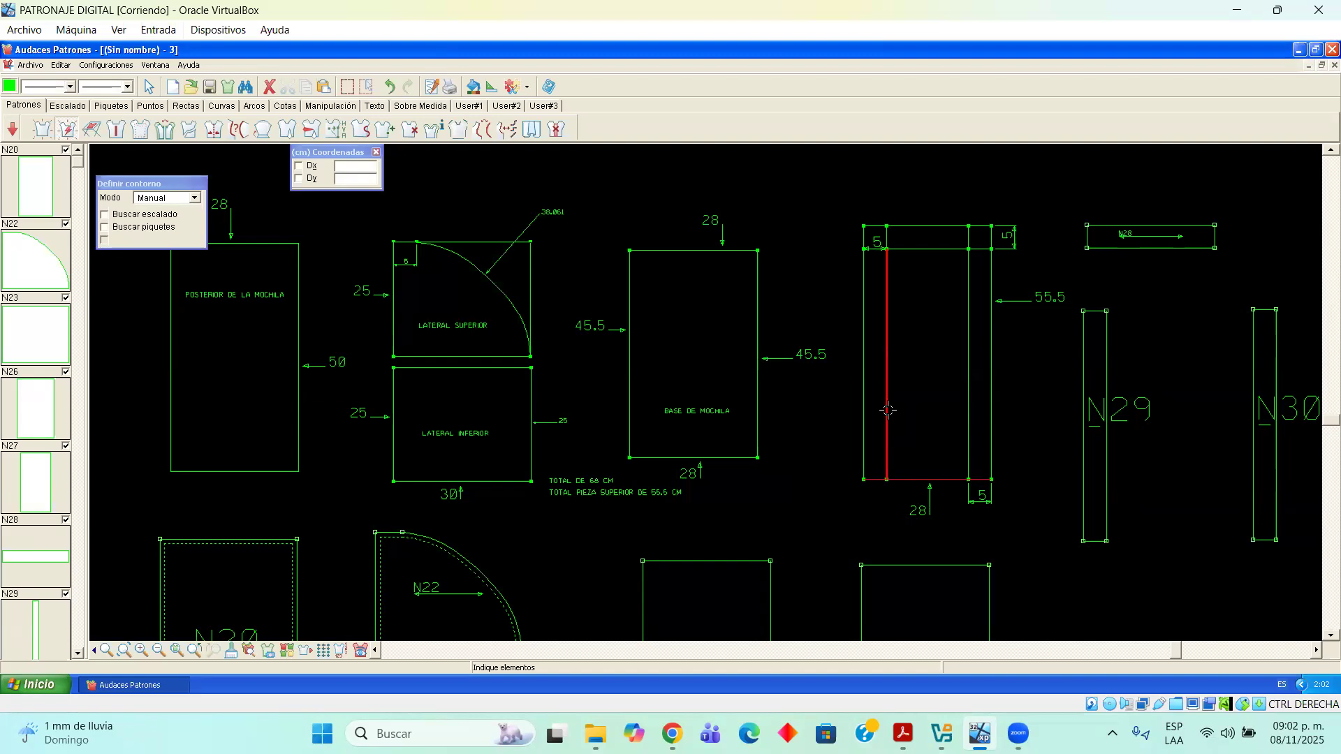
pyautogui.click(888, 238)
pyautogui.click(961, 225)
pyautogui.click(968, 238)
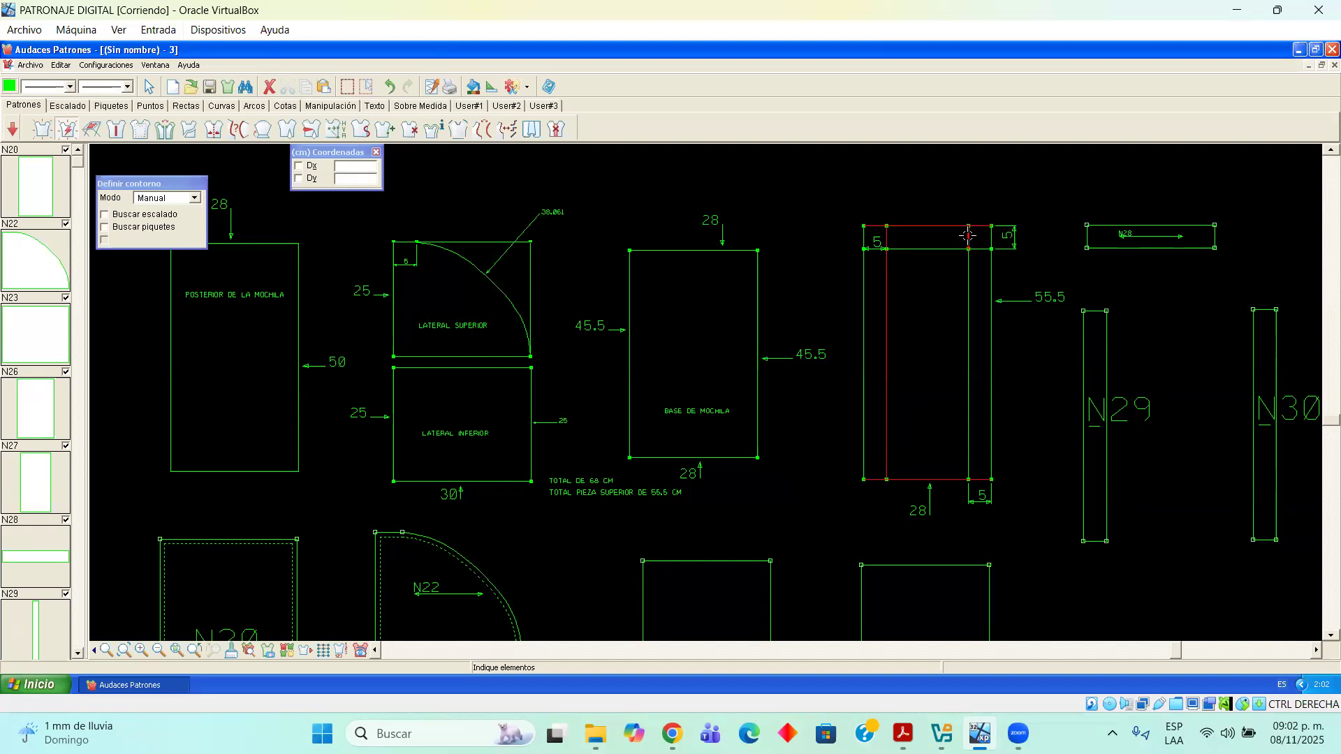
pyautogui.click(967, 287)
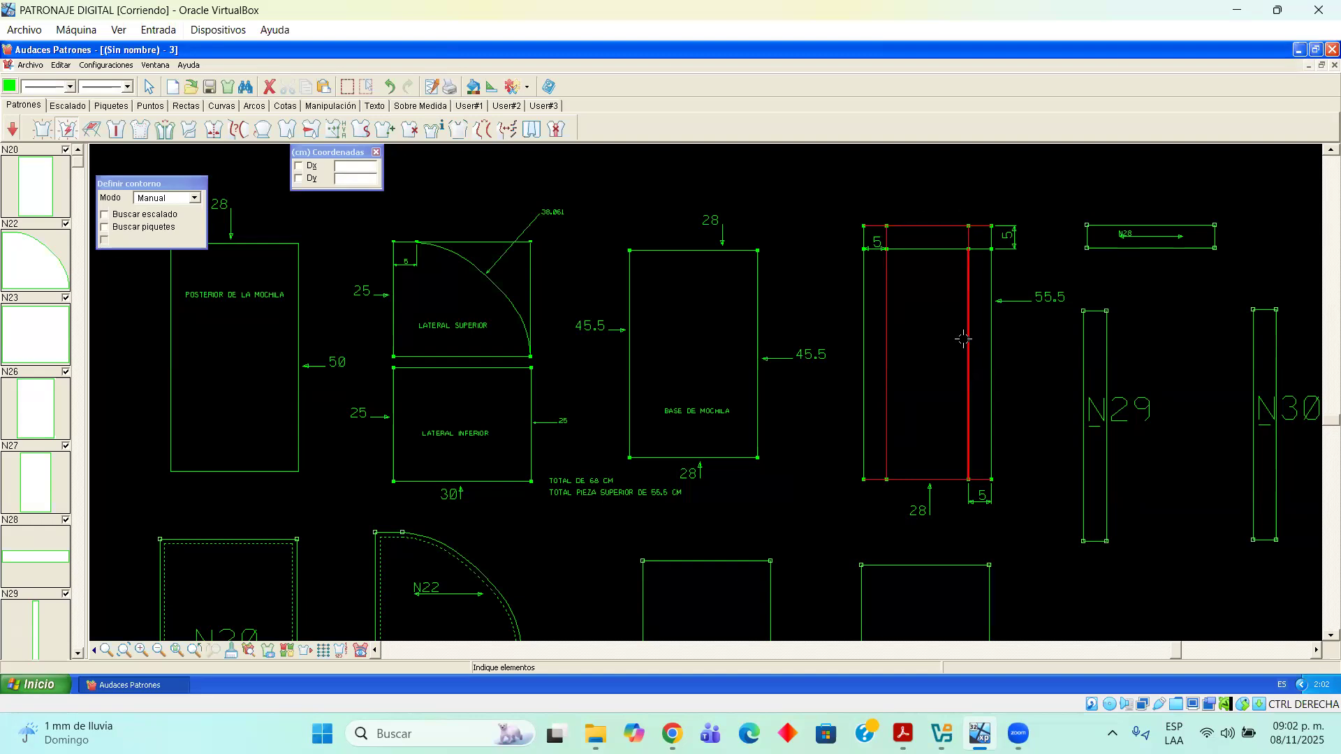
pyautogui.rightClick(878, 214)
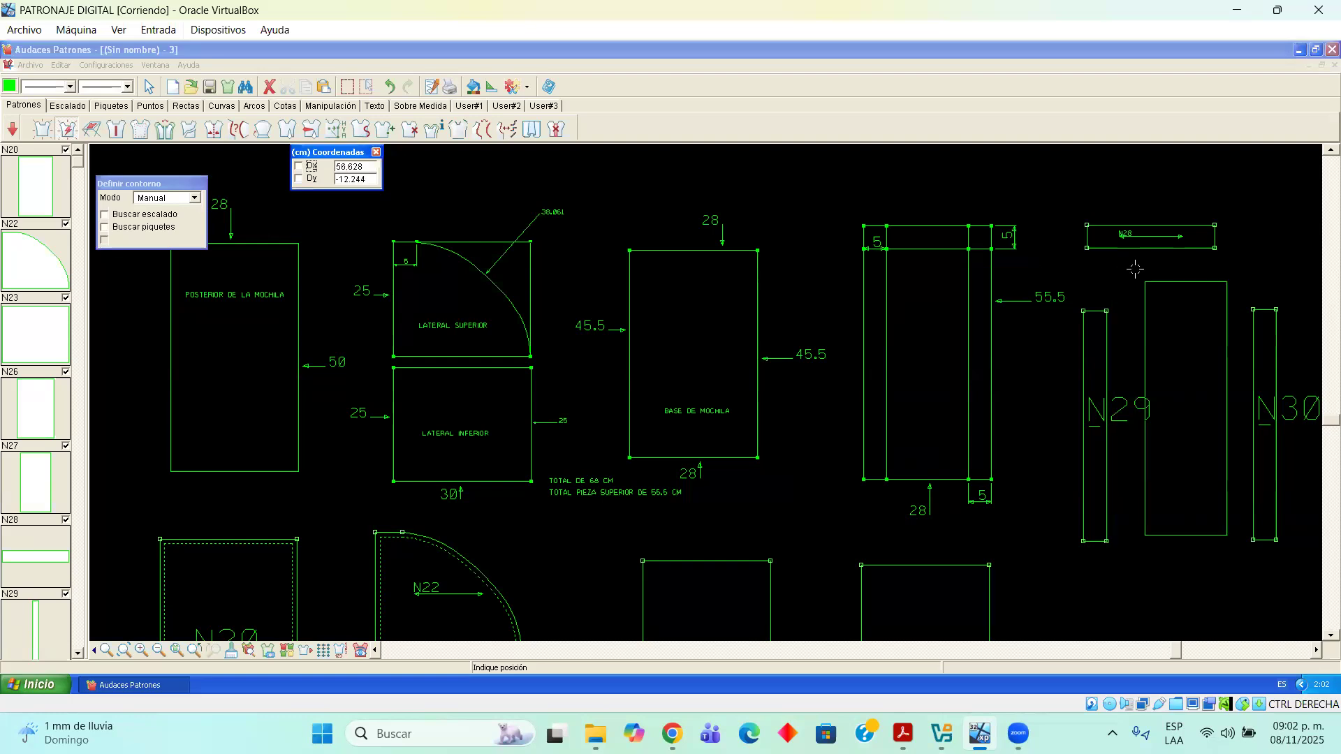
pyautogui.click(1135, 275)
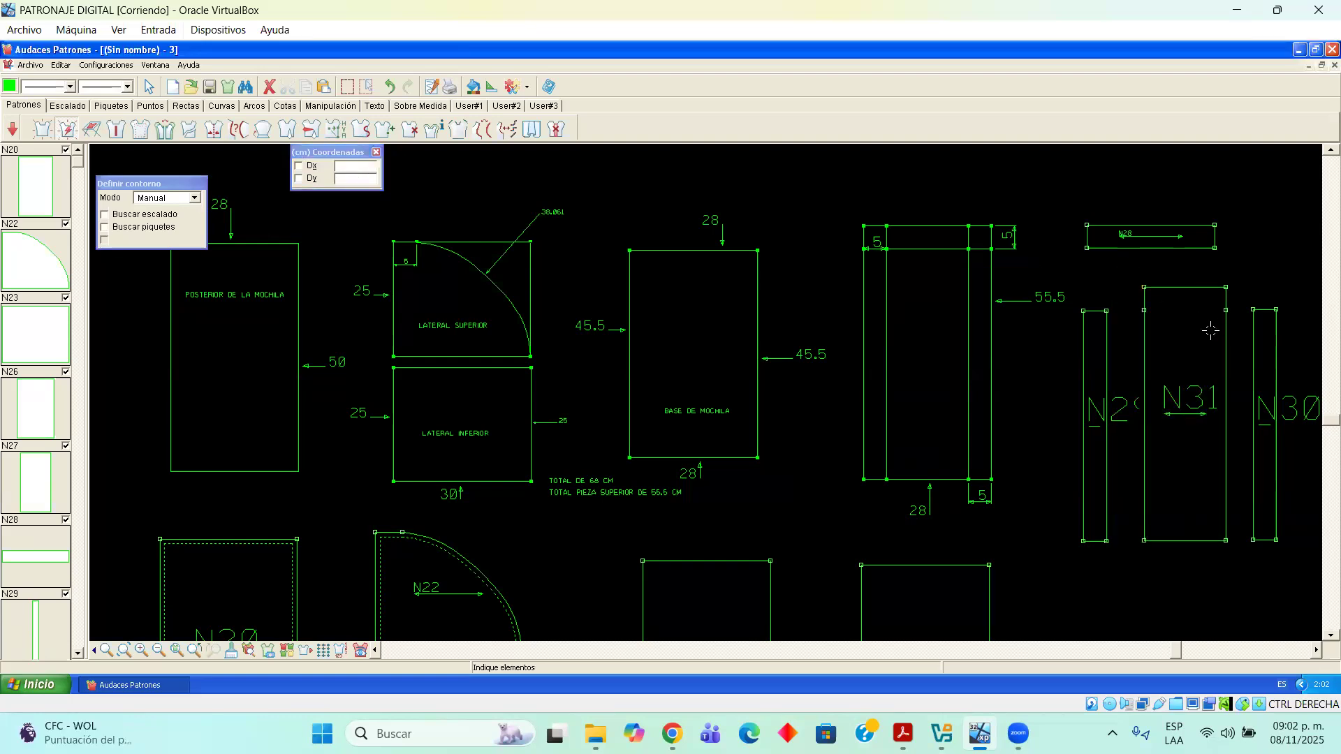
# Add a 1 cm seam allowance around the whole horizontal strip pattern, keeping the base
pyautogui.scroll(-1, 1197, 568)
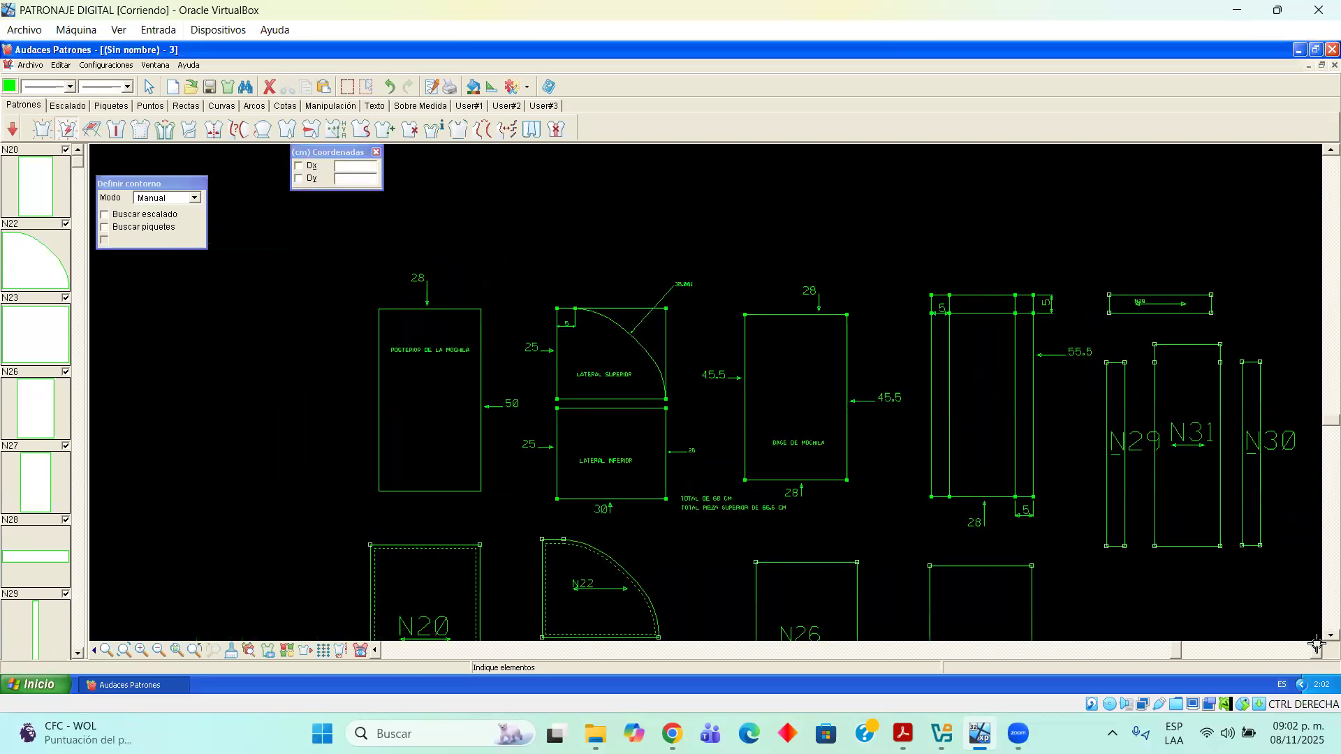
pyautogui.scroll(1, 1198, 568)
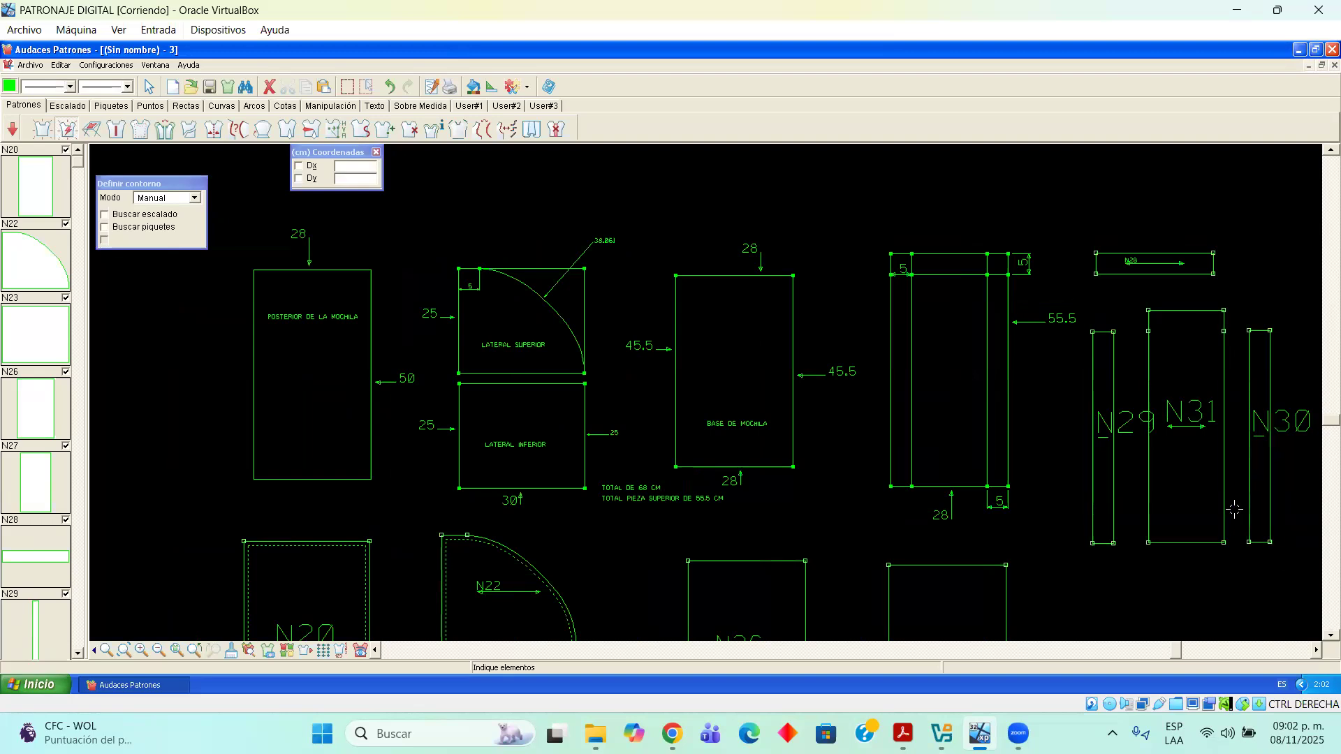
pyautogui.click(1308, 650)
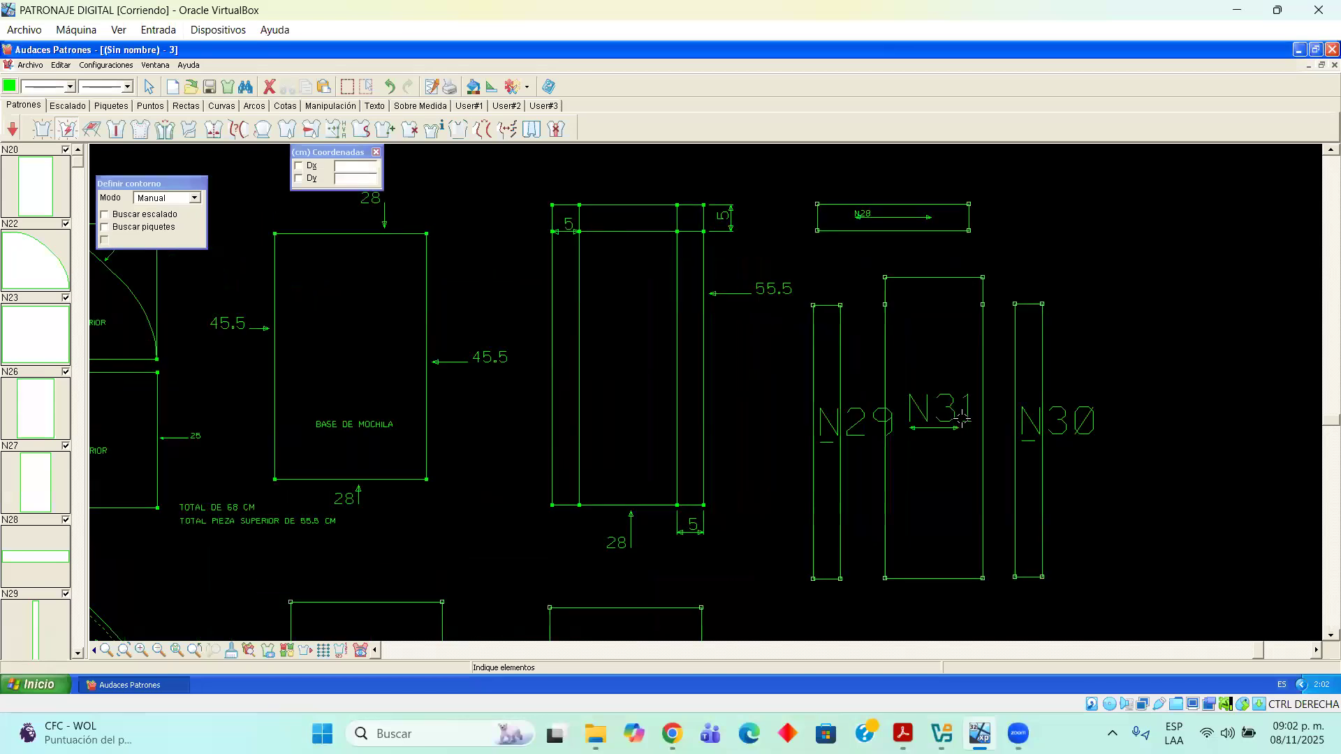
pyautogui.click(148, 86)
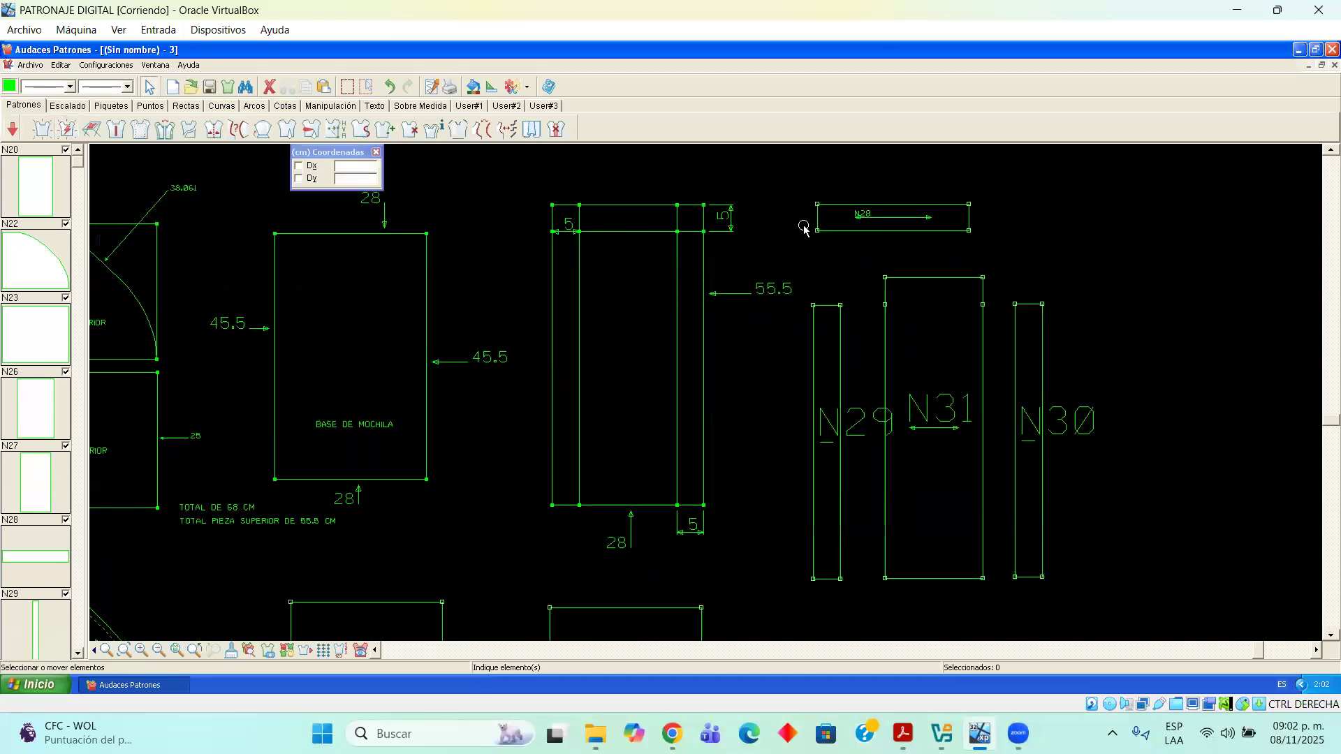
pyautogui.click(844, 232)
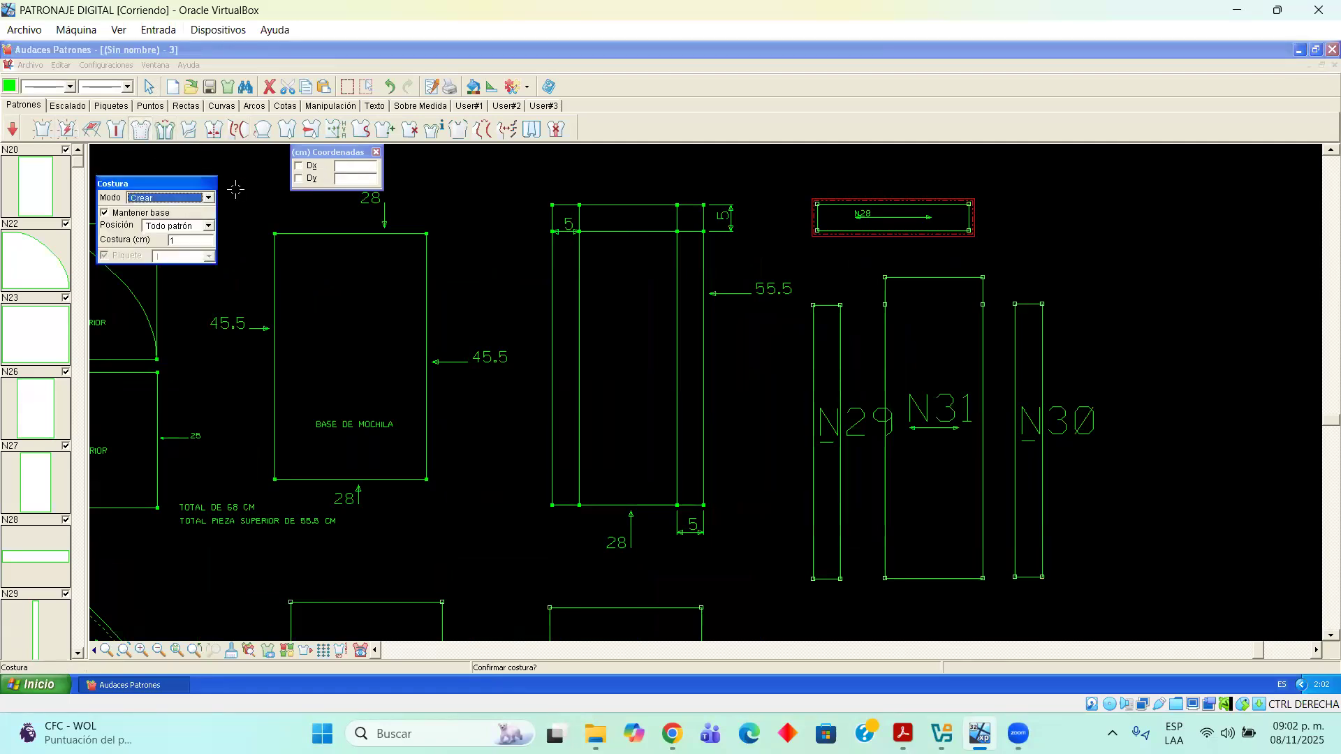
pyautogui.moveTo(194, 187); pyautogui.dragTo(283, 194)
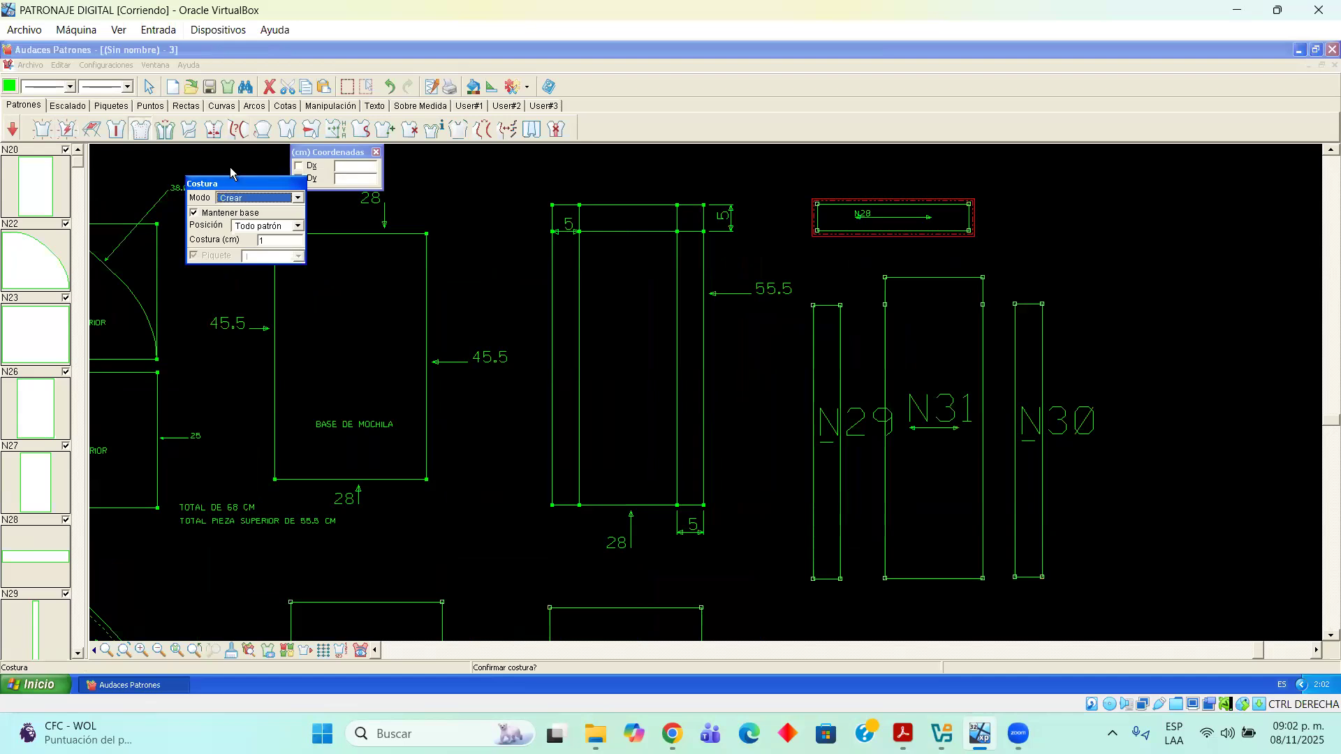
pyautogui.moveTo(227, 186); pyautogui.dragTo(231, 172)
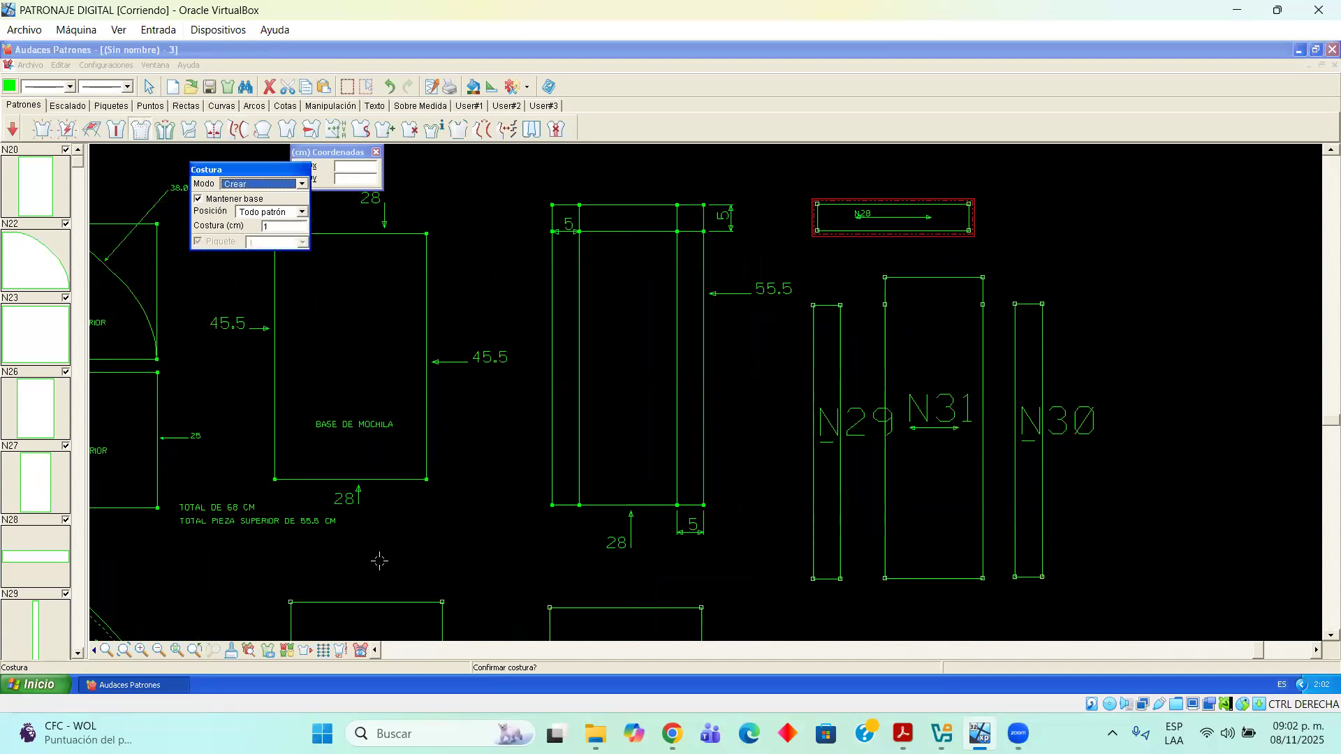
pyautogui.click(377, 651)
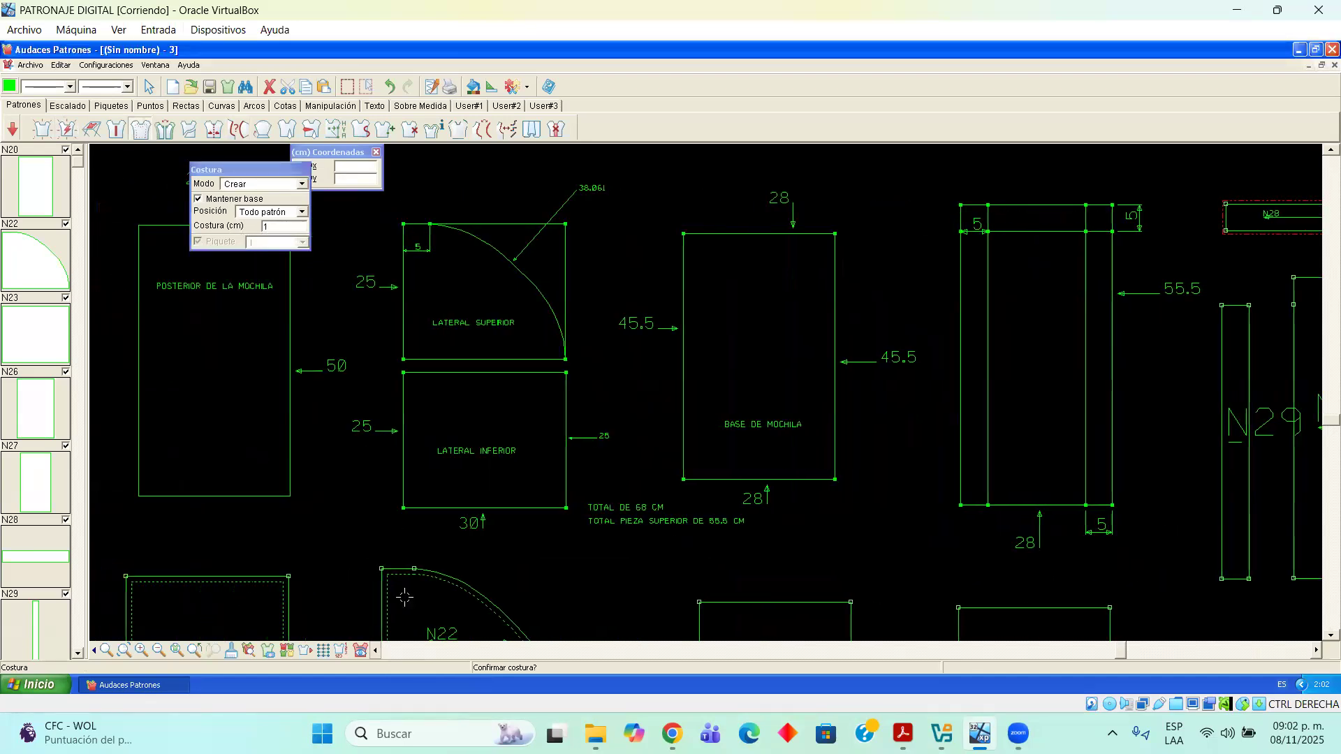
pyautogui.scroll(-2, 495, 561)
pyautogui.scroll(2, 512, 540)
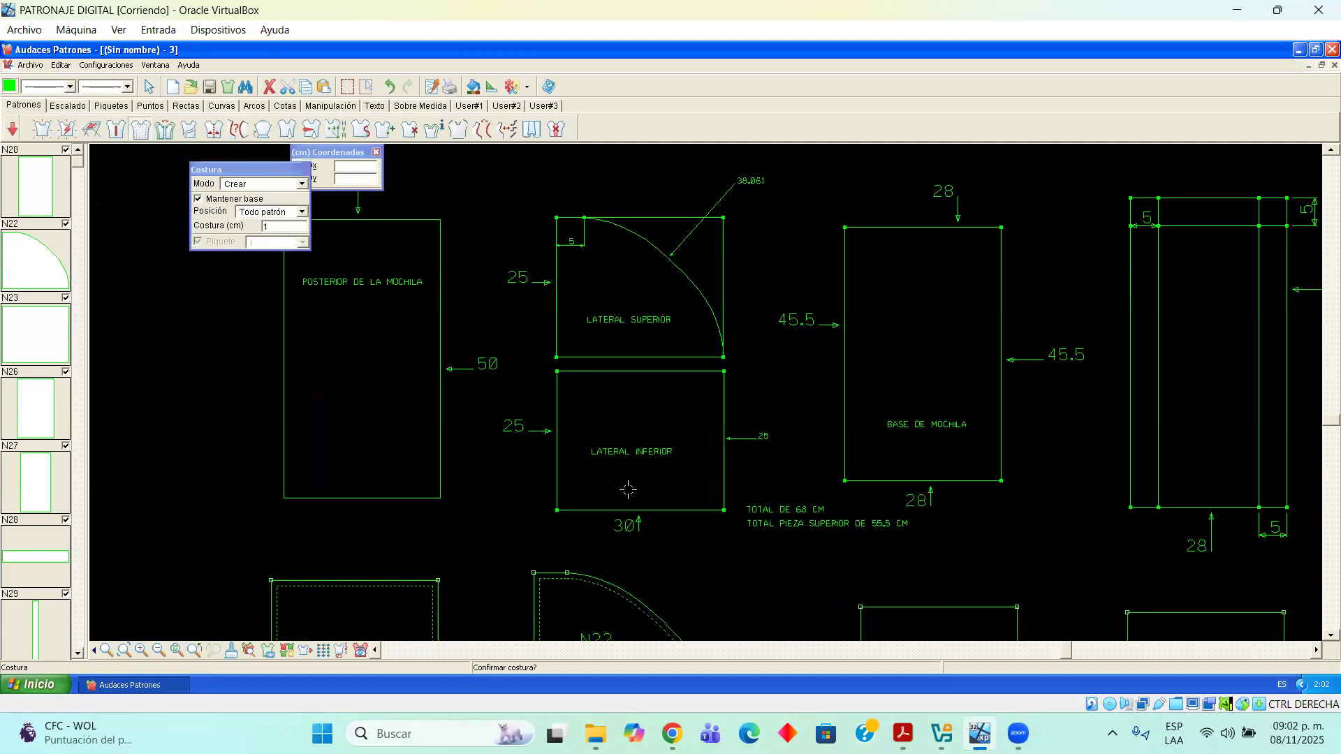
pyautogui.scroll(-3, 885, 473)
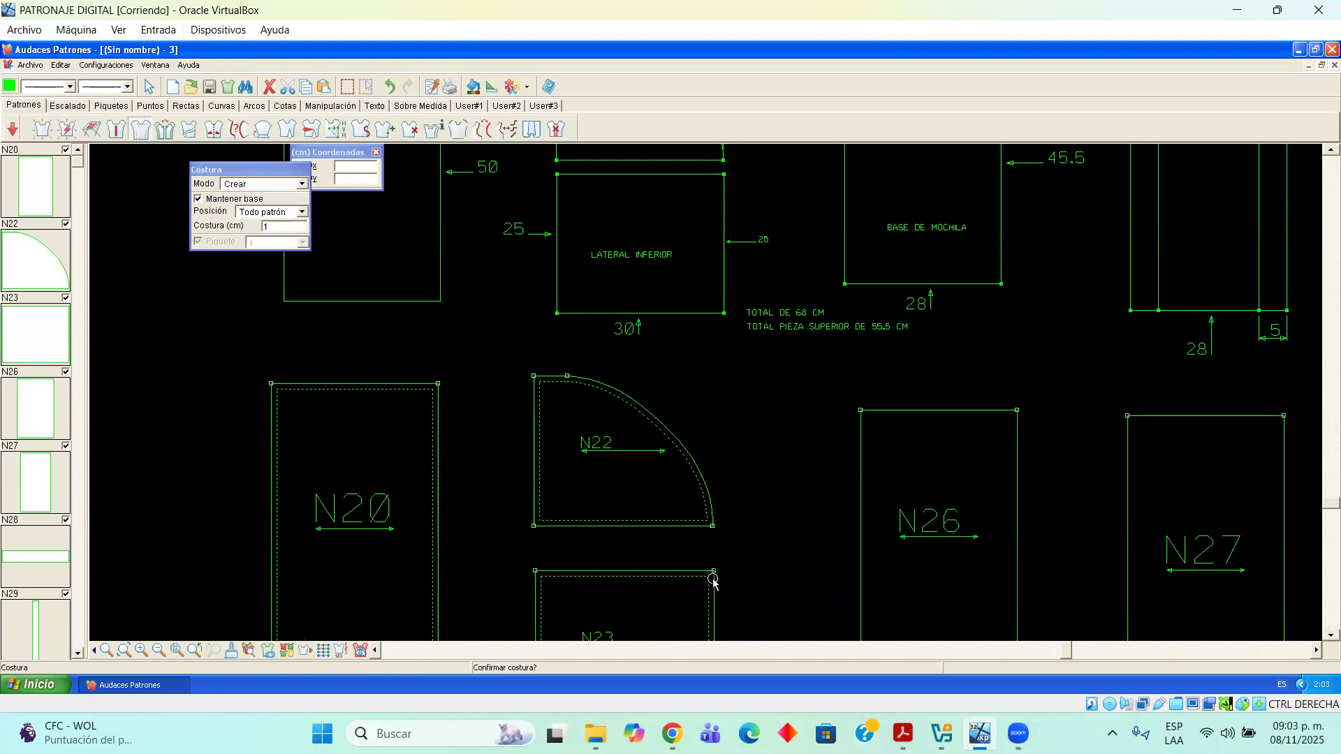
pyautogui.click(713, 579)
# Delete the seam allowance from the lower lateral pattern N23
pyautogui.click(712, 587)
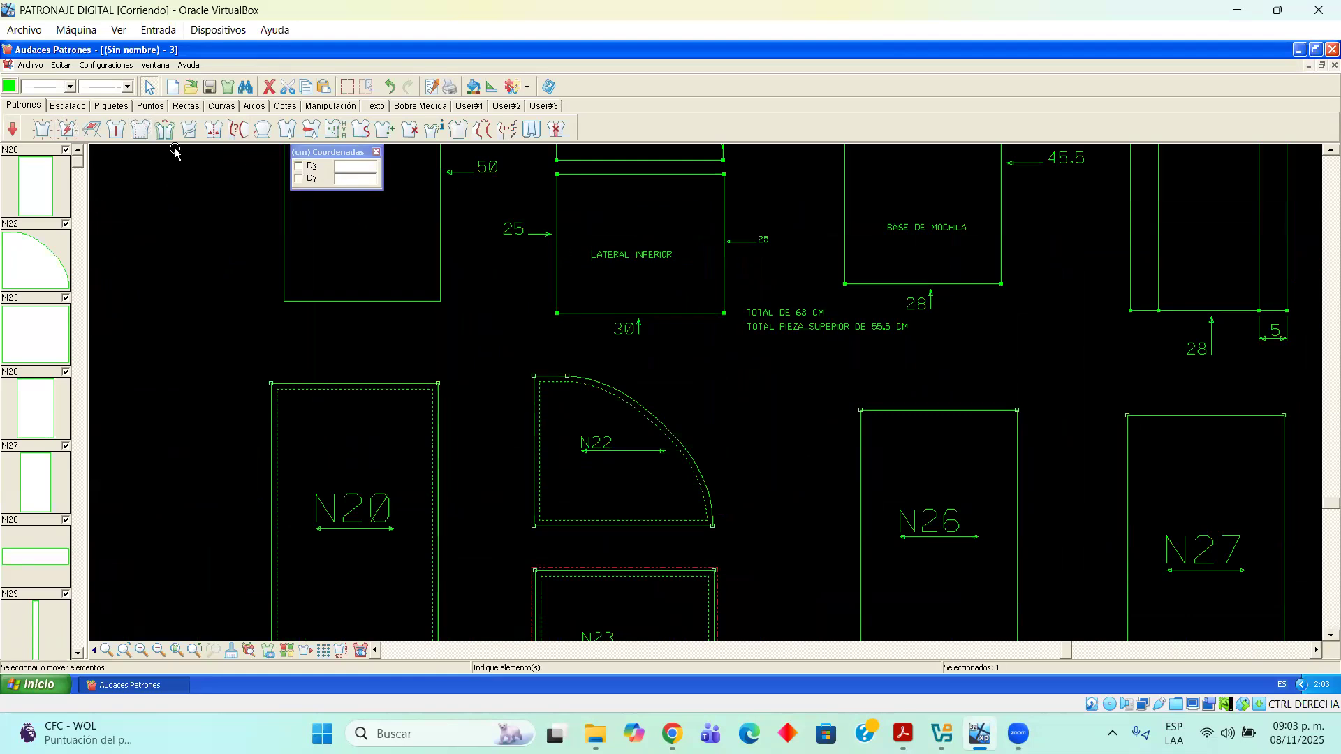
pyautogui.click(140, 129)
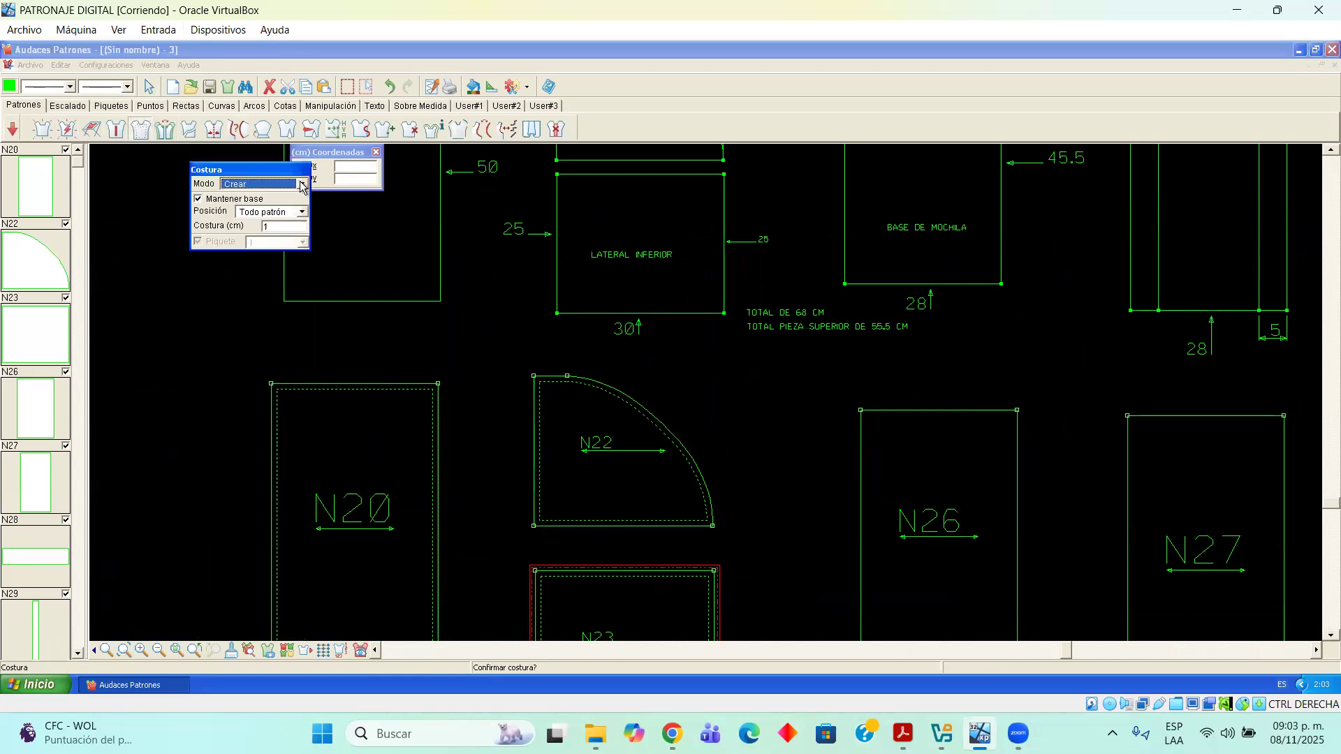
pyautogui.click(302, 184)
pyautogui.click(292, 206)
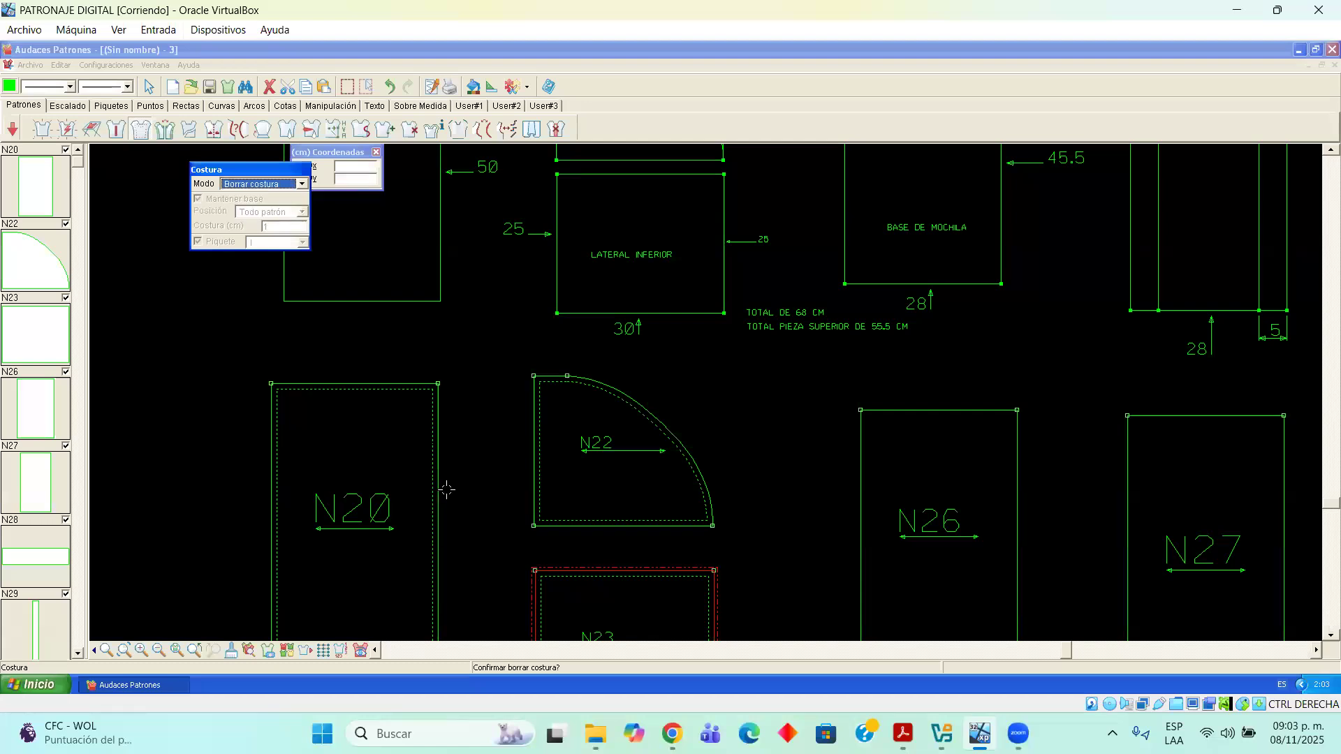
pyautogui.click(474, 530)
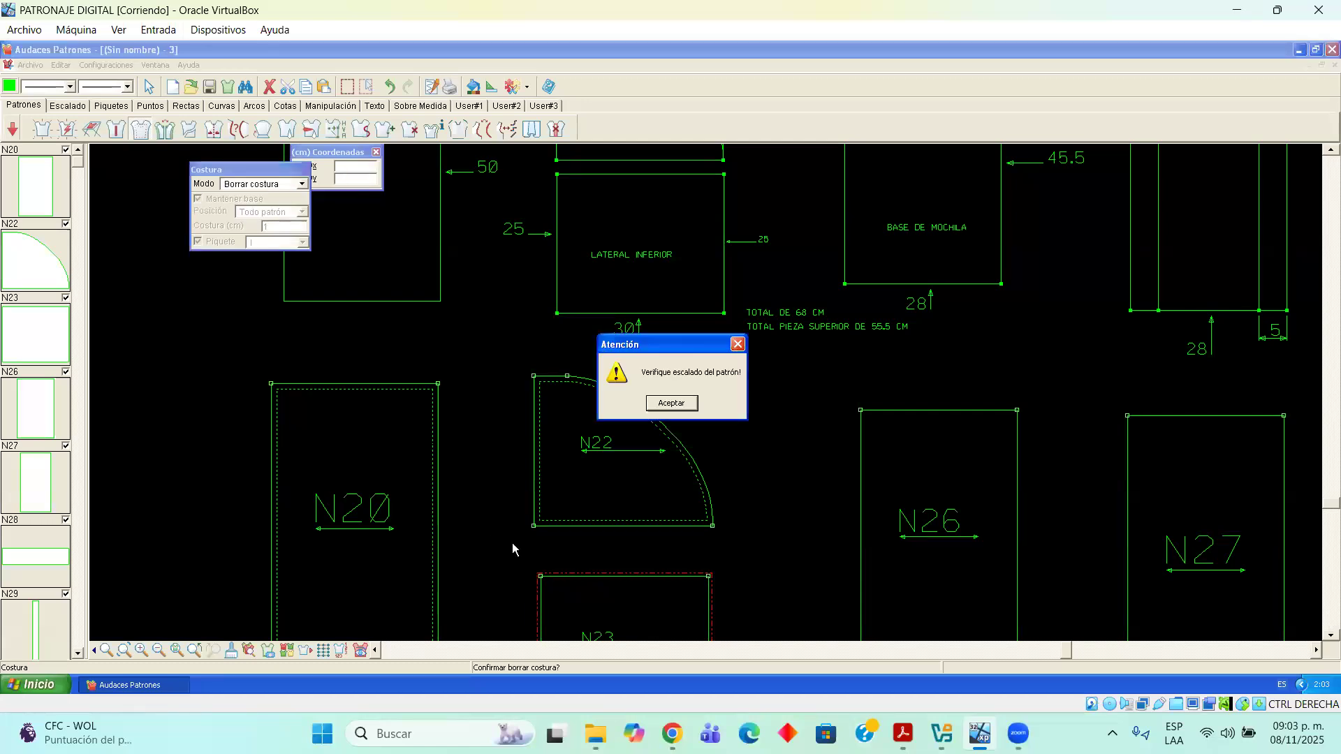
pyautogui.click(671, 404)
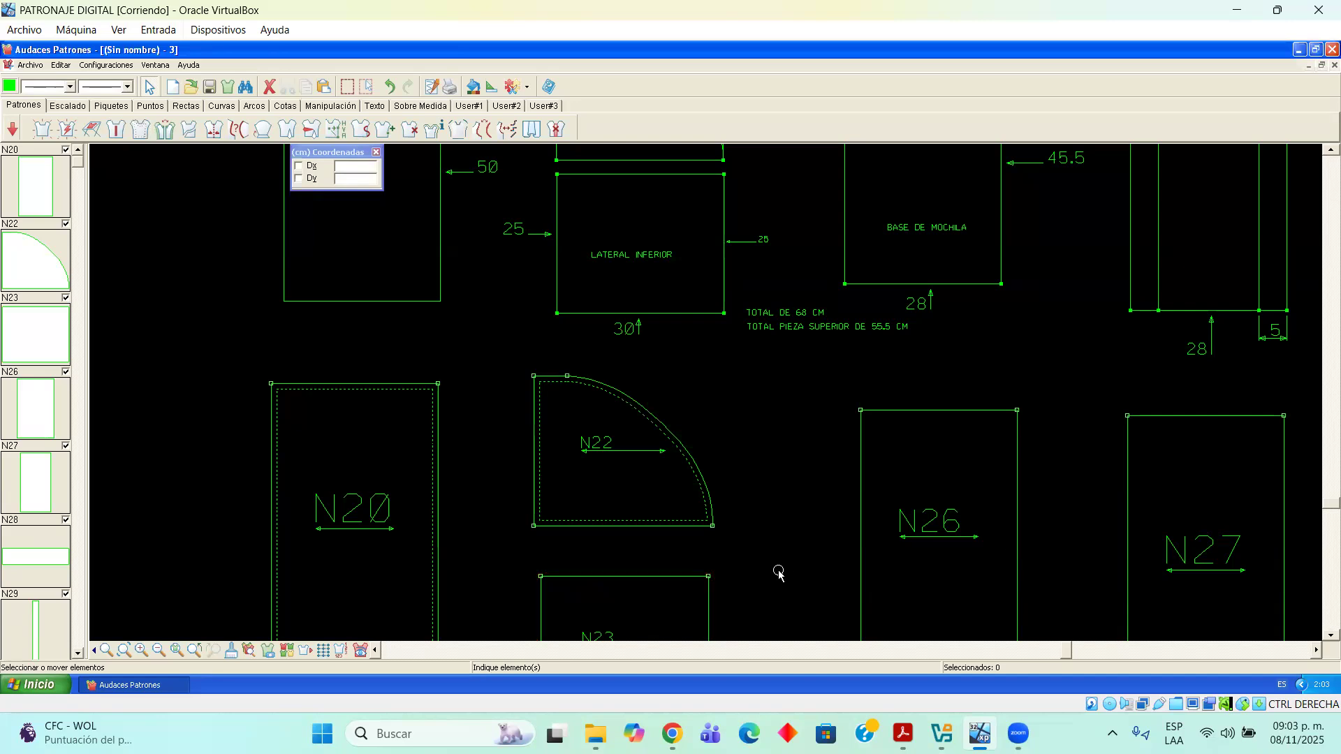
# Move the lower lateral pattern N23 up to just below the LATERAL INFERIOR draft
pyautogui.scroll(-5, 1308, 632)
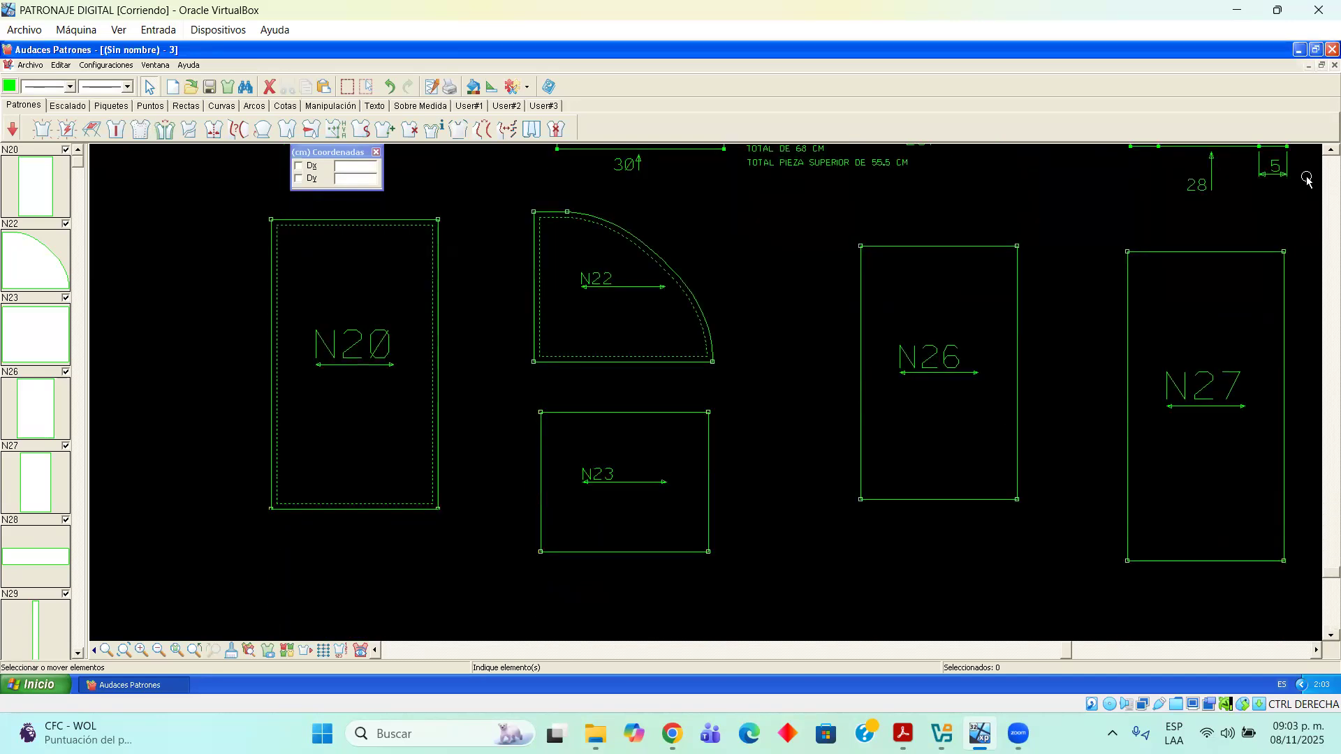
pyautogui.scroll(2, 1308, 158)
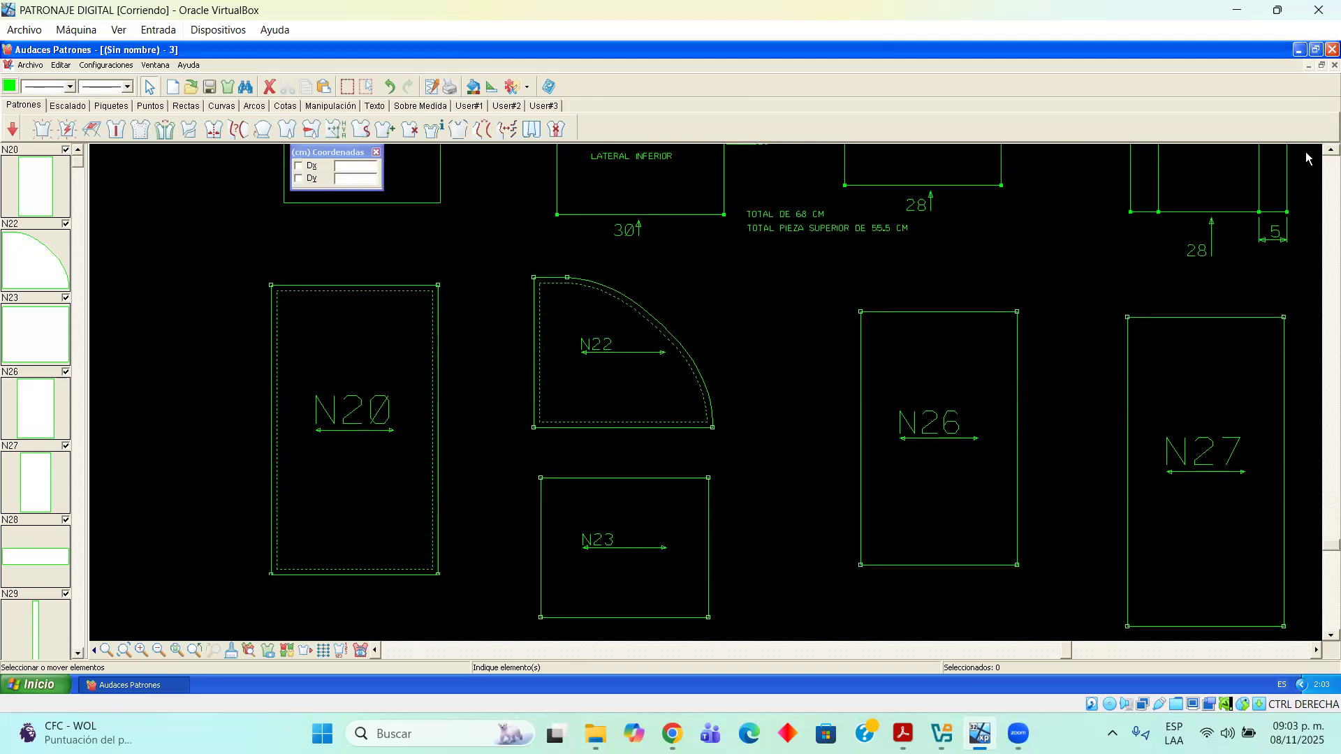
pyautogui.moveTo(660, 482); pyautogui.dragTo(696, 255)
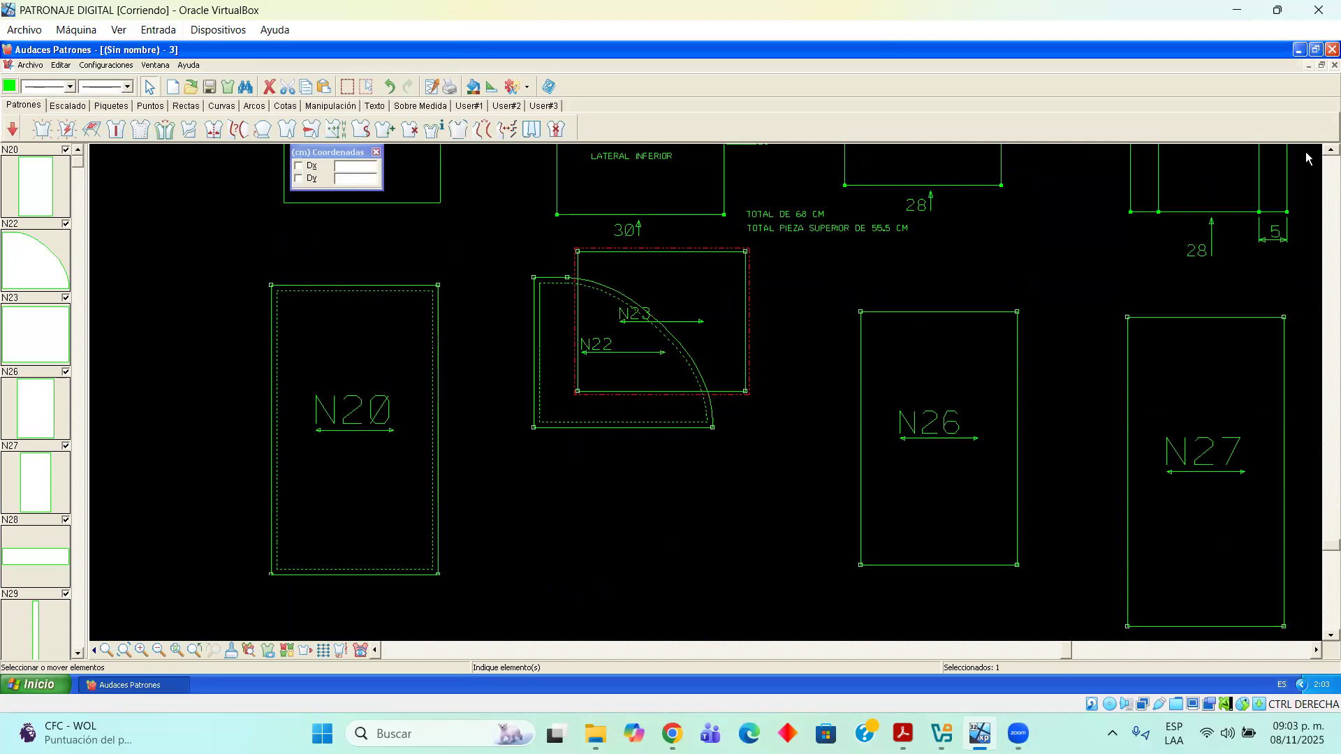
pyautogui.scroll(4, 1307, 157)
pyautogui.moveTo(709, 383); pyautogui.dragTo(712, 351)
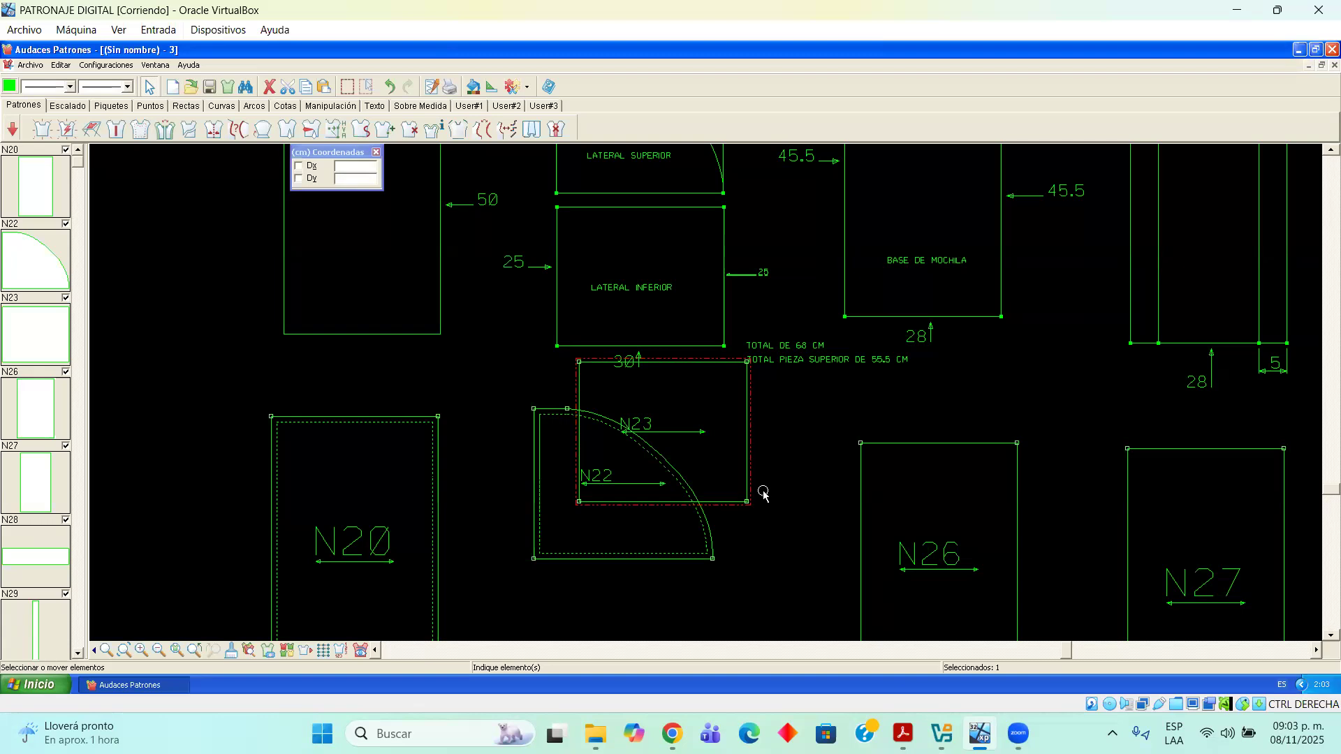
pyautogui.moveTo(702, 364); pyautogui.dragTo(668, 379)
# Place points at the midpoints of both vertical sides of the LATERAL INFERIOR draft
pyautogui.click(725, 322)
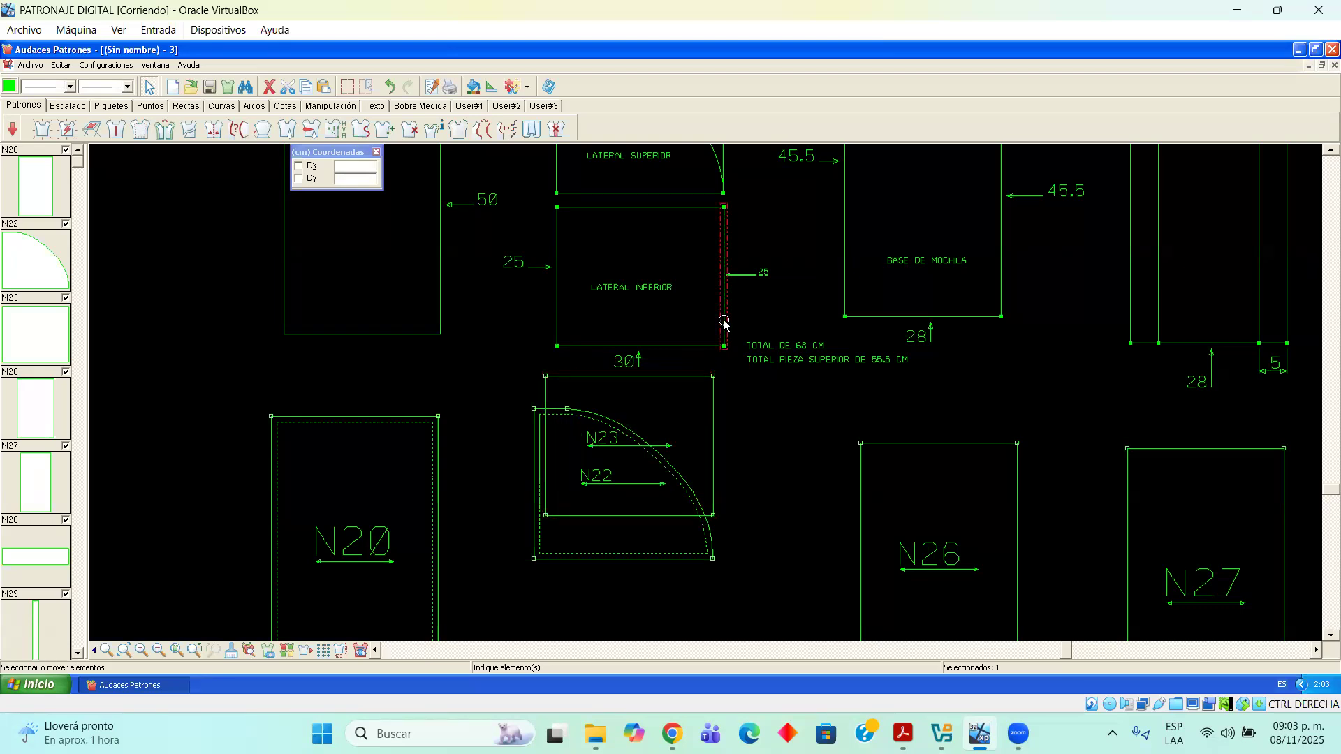
pyautogui.click(724, 275)
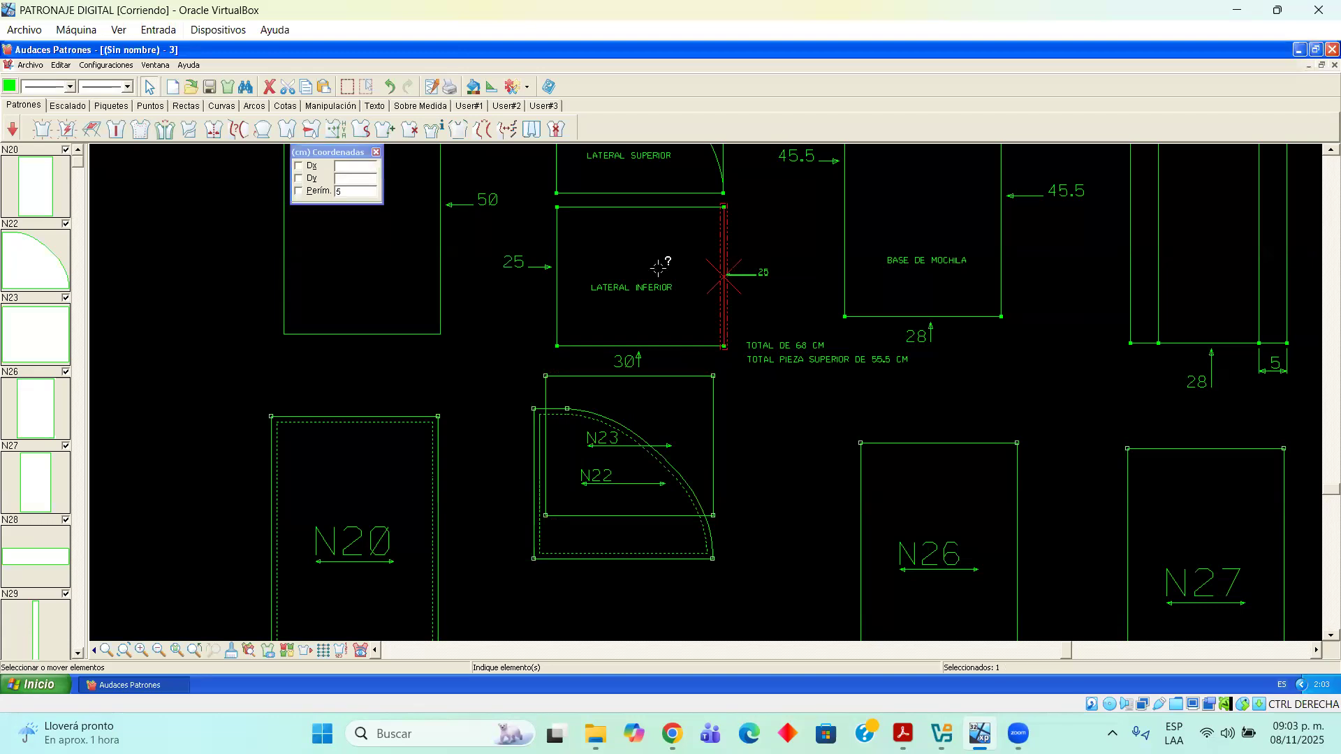
pyautogui.click(539, 343)
pyautogui.click(761, 317)
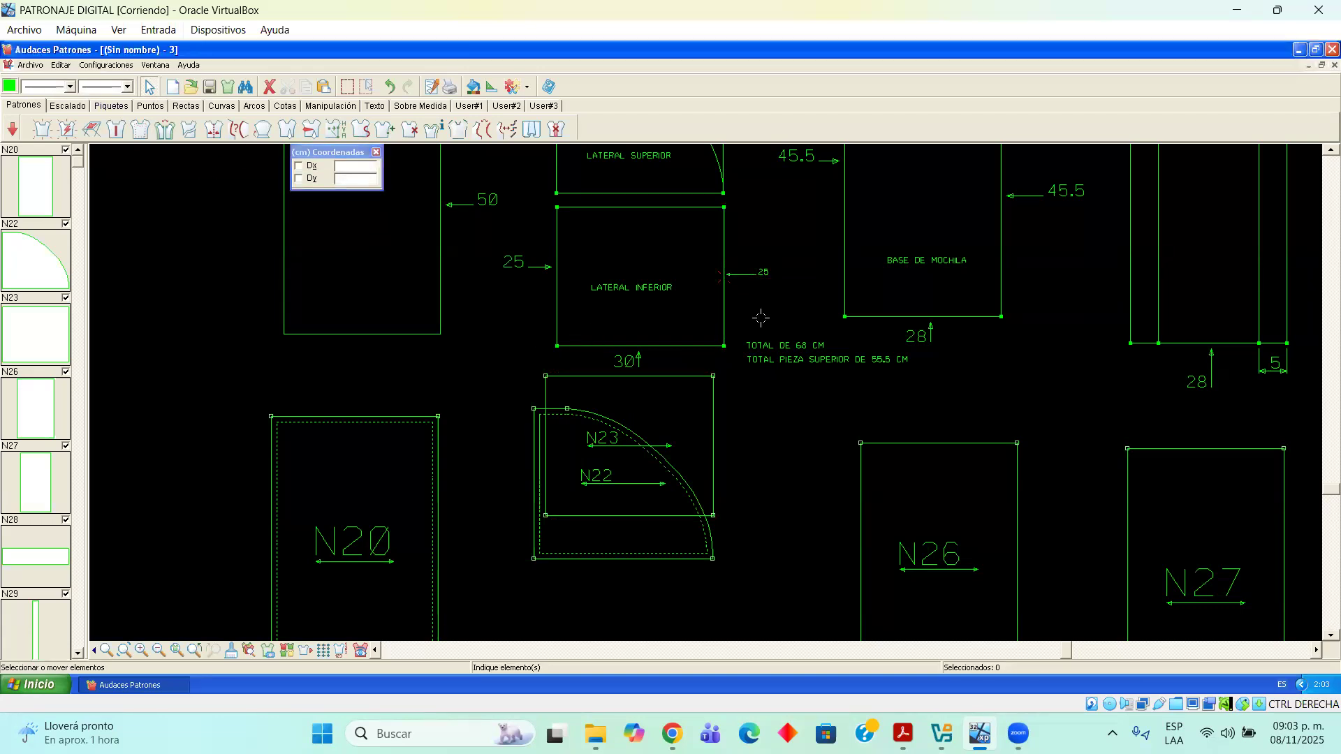
pyautogui.click(150, 105)
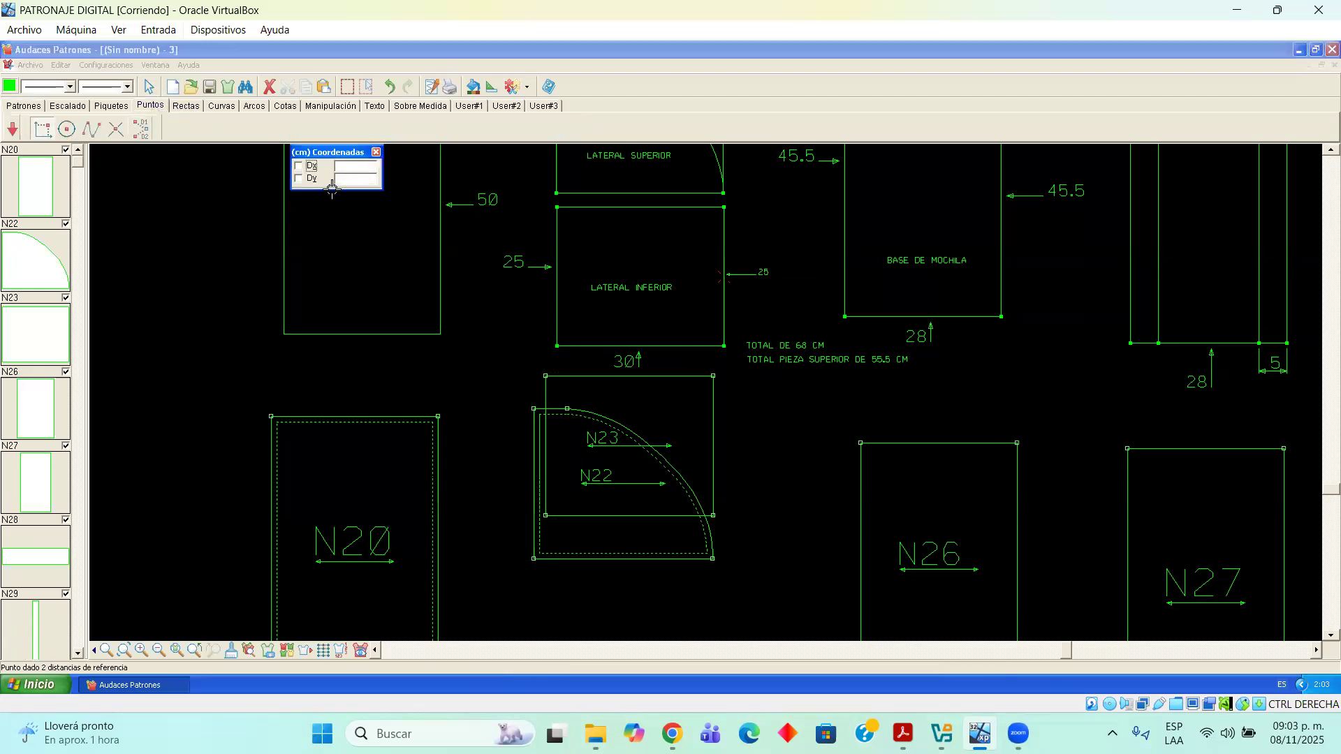
pyautogui.click(724, 277)
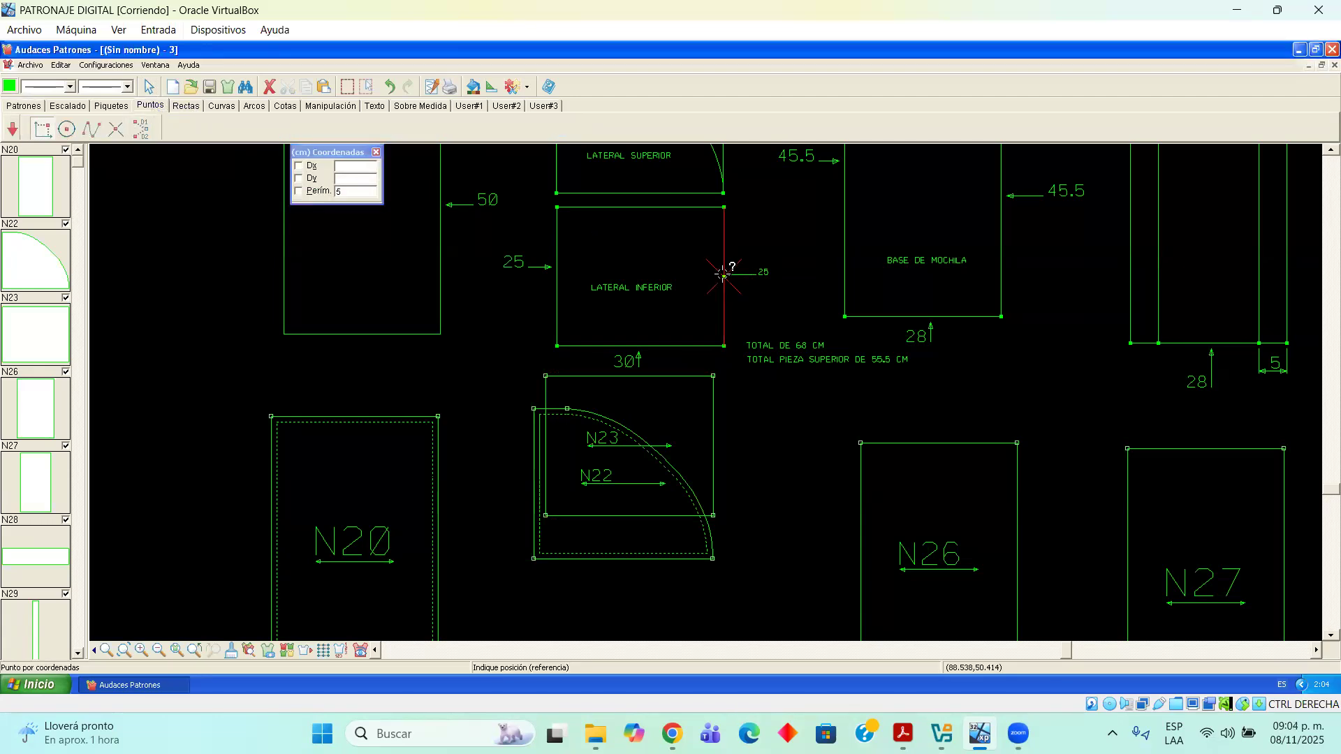
pyautogui.click(557, 276)
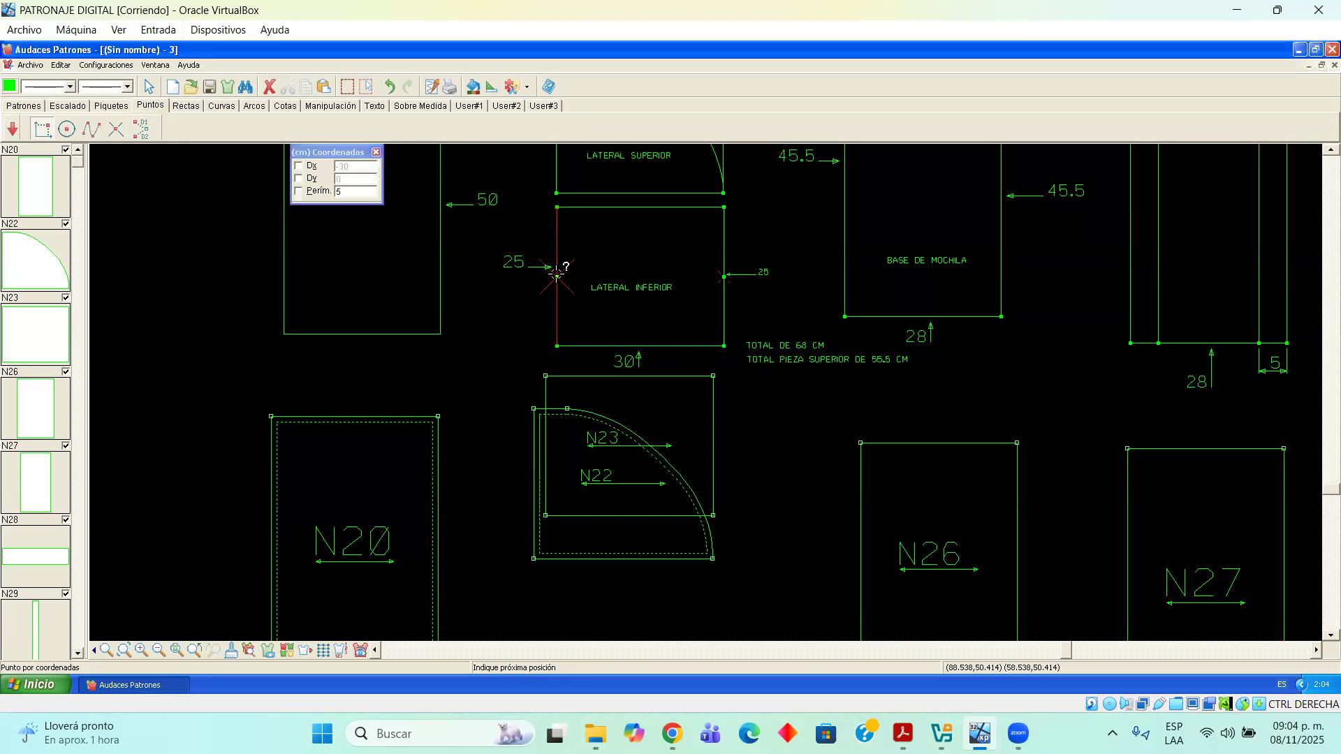
pyautogui.click(563, 278)
pyautogui.click(149, 85)
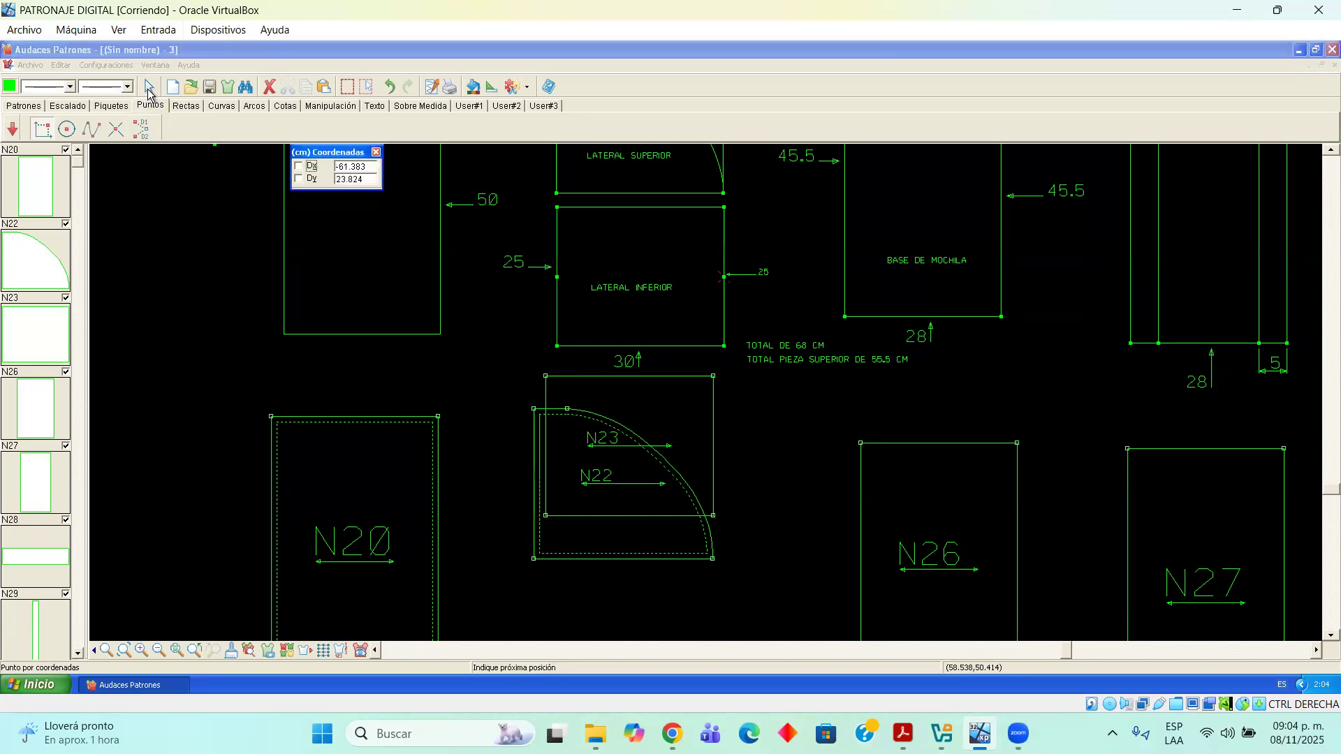
# Place the lower lateral pattern N23 exactly over the LATERAL INFERIOR draft, undoing any stray shift
pyautogui.click(713, 421)
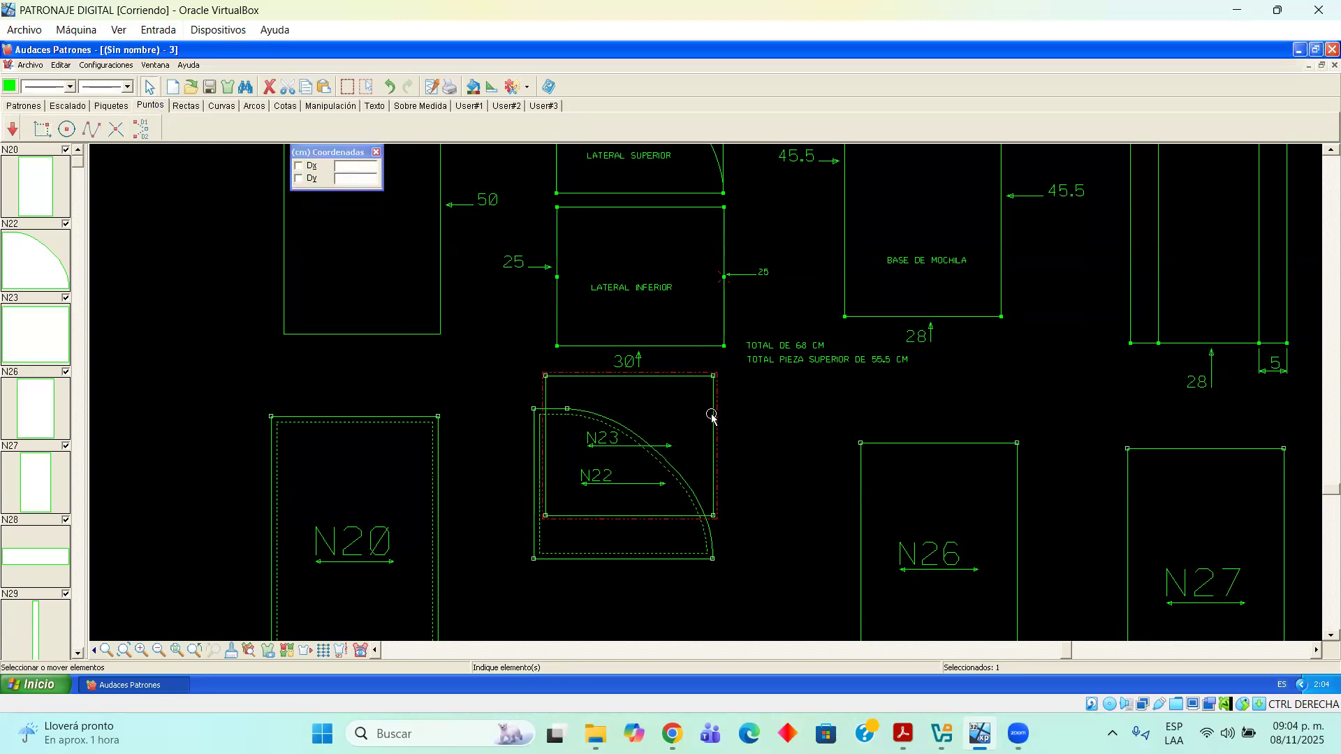
pyautogui.click(722, 266)
pyautogui.scroll(3, 723, 269)
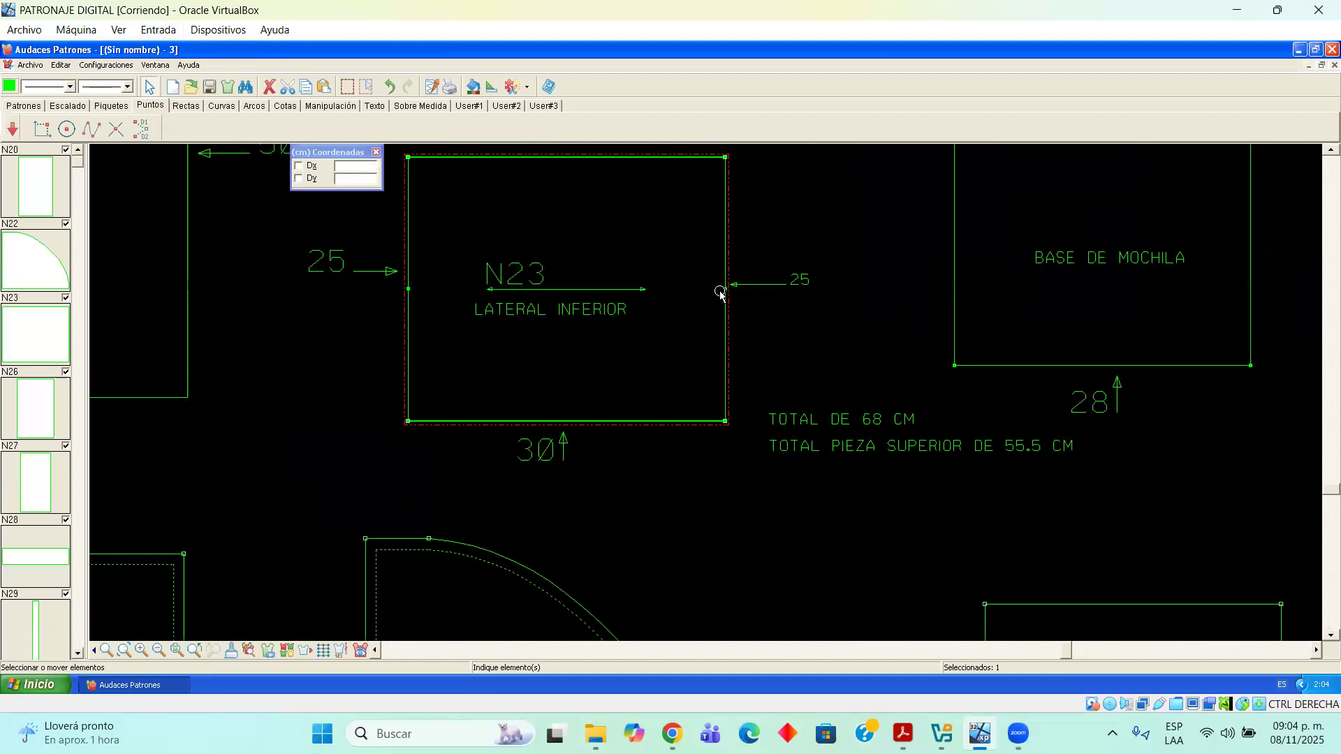
pyautogui.scroll(1, 721, 293)
pyautogui.moveTo(751, 437); pyautogui.dragTo(754, 438)
pyautogui.hotkey('ctrl', 'z')
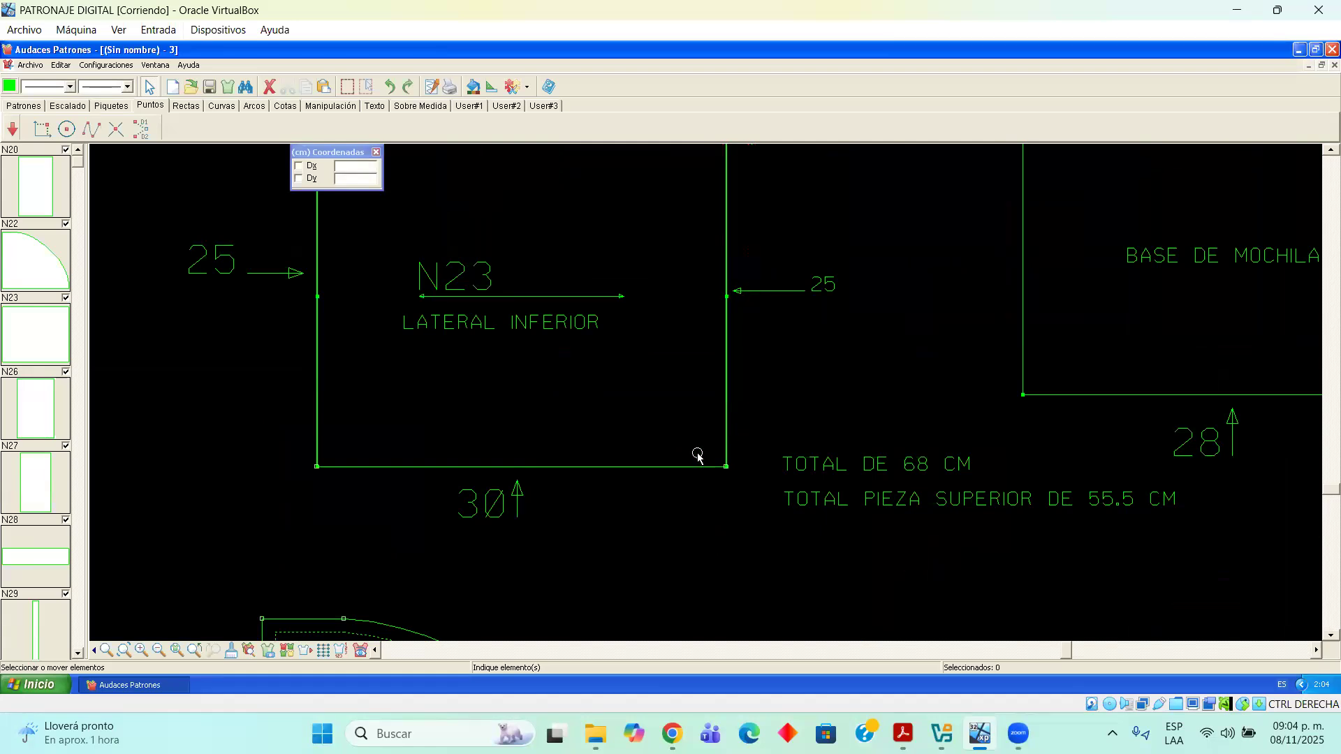
pyautogui.hotkey('ctrl', 'y')
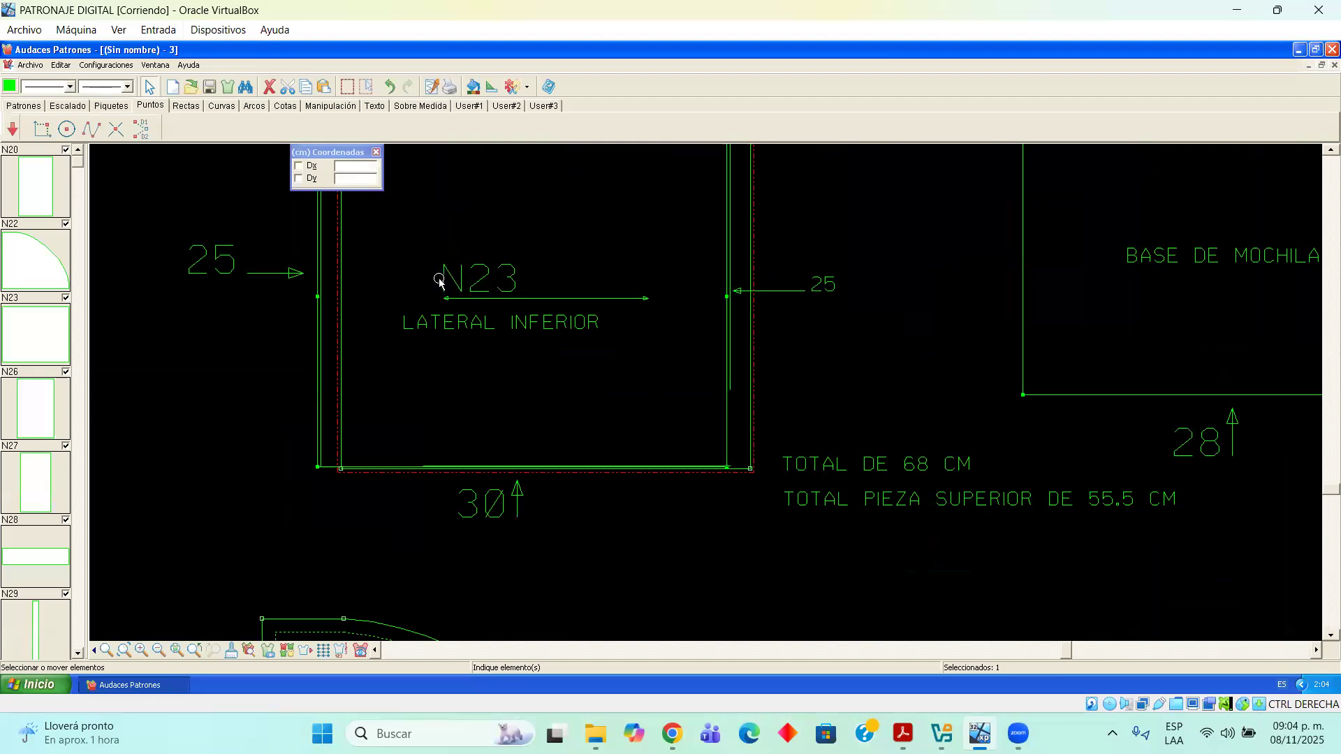
pyautogui.hotkey('ctrl', 'z')
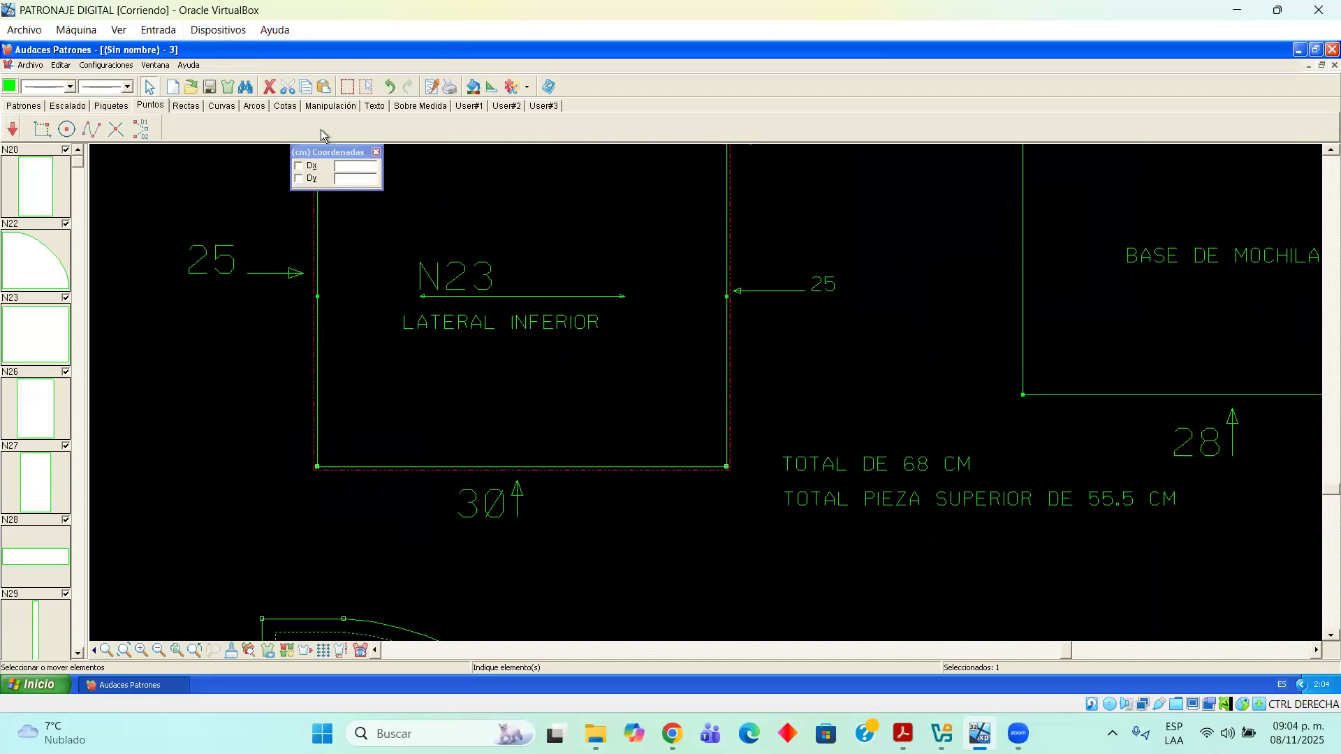
# Insert I-shaped notches, 1 cm wide and 1 cm high, at the midpoints of both vertical sides of pattern N23
pyautogui.click(111, 106)
pyautogui.click(42, 129)
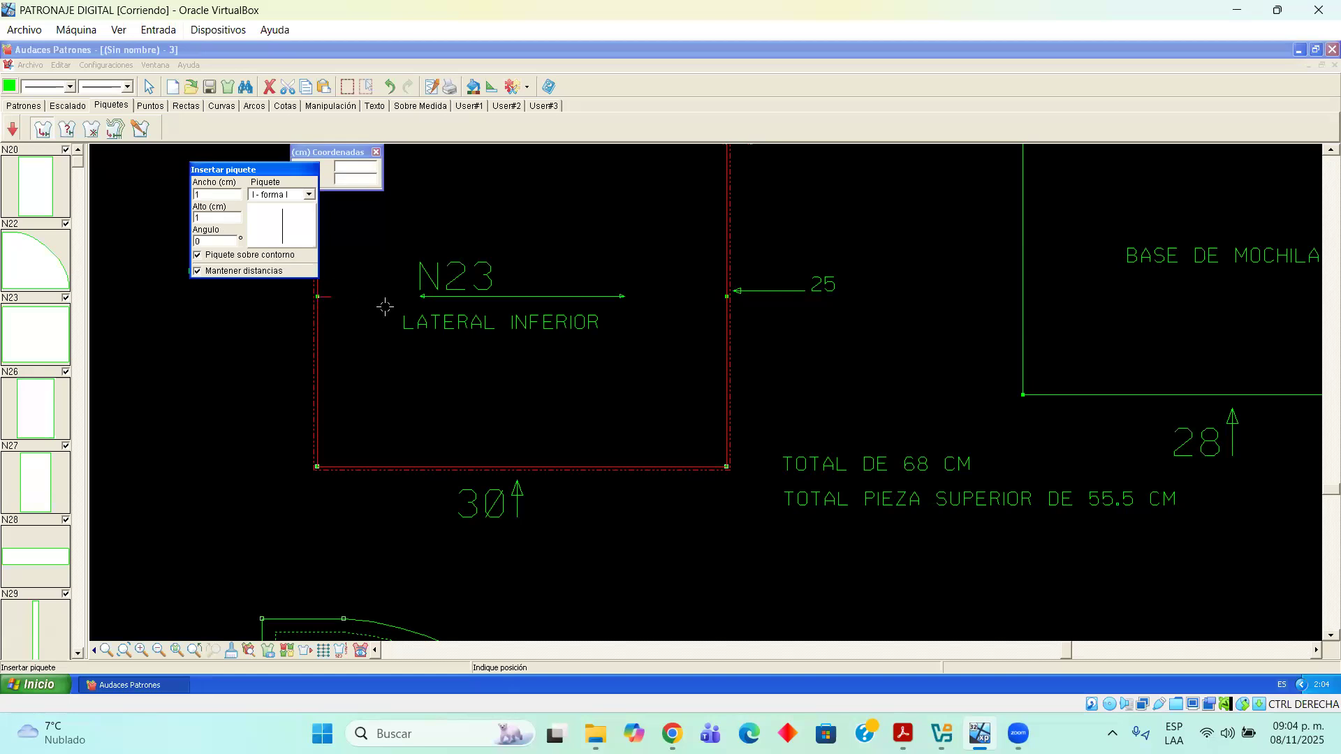
pyautogui.click(317, 297)
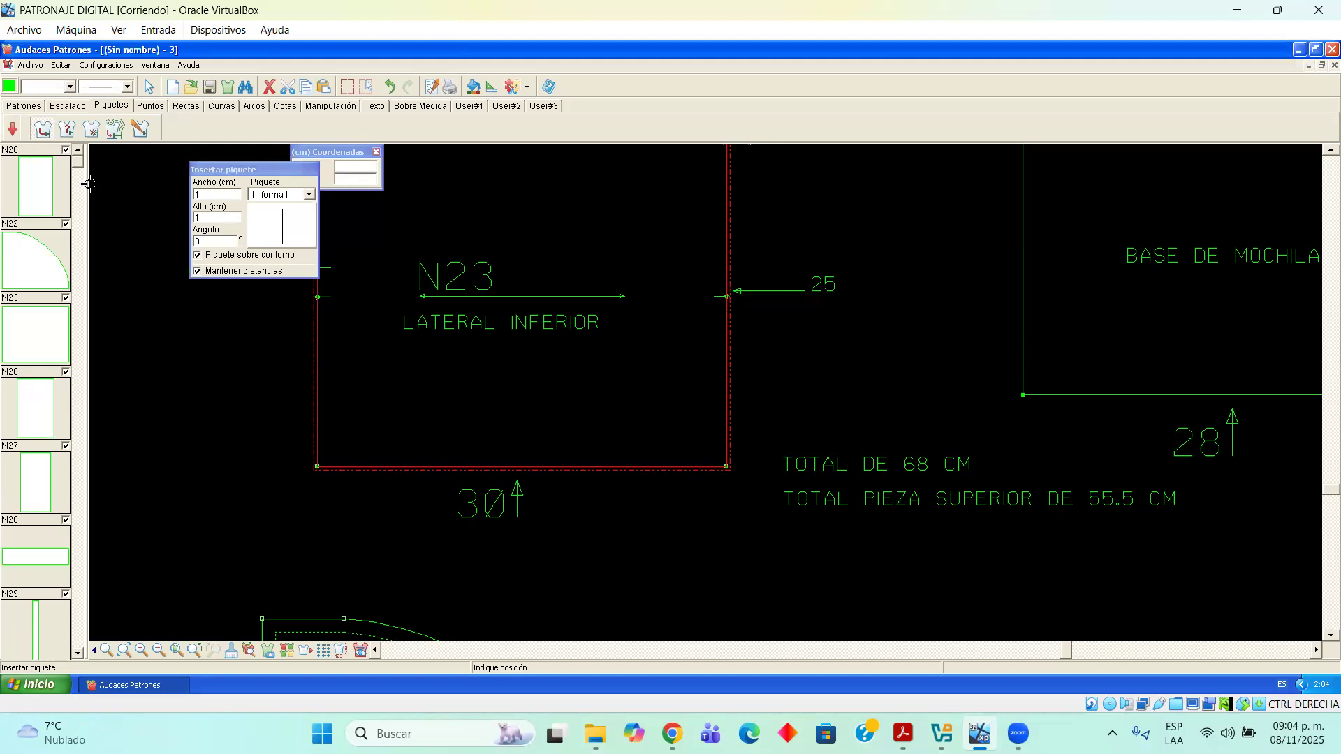
pyautogui.rightClick(100, 189)
pyautogui.click(150, 89)
# Move the notched lower lateral pattern N23 off the draft and back below the curved upper lateral pattern N22
pyautogui.moveTo(470, 284); pyautogui.dragTo(483, 529)
pyautogui.scroll(-2, 488, 442)
pyautogui.scroll(-6, 487, 439)
pyautogui.scroll(-1, 578, 499)
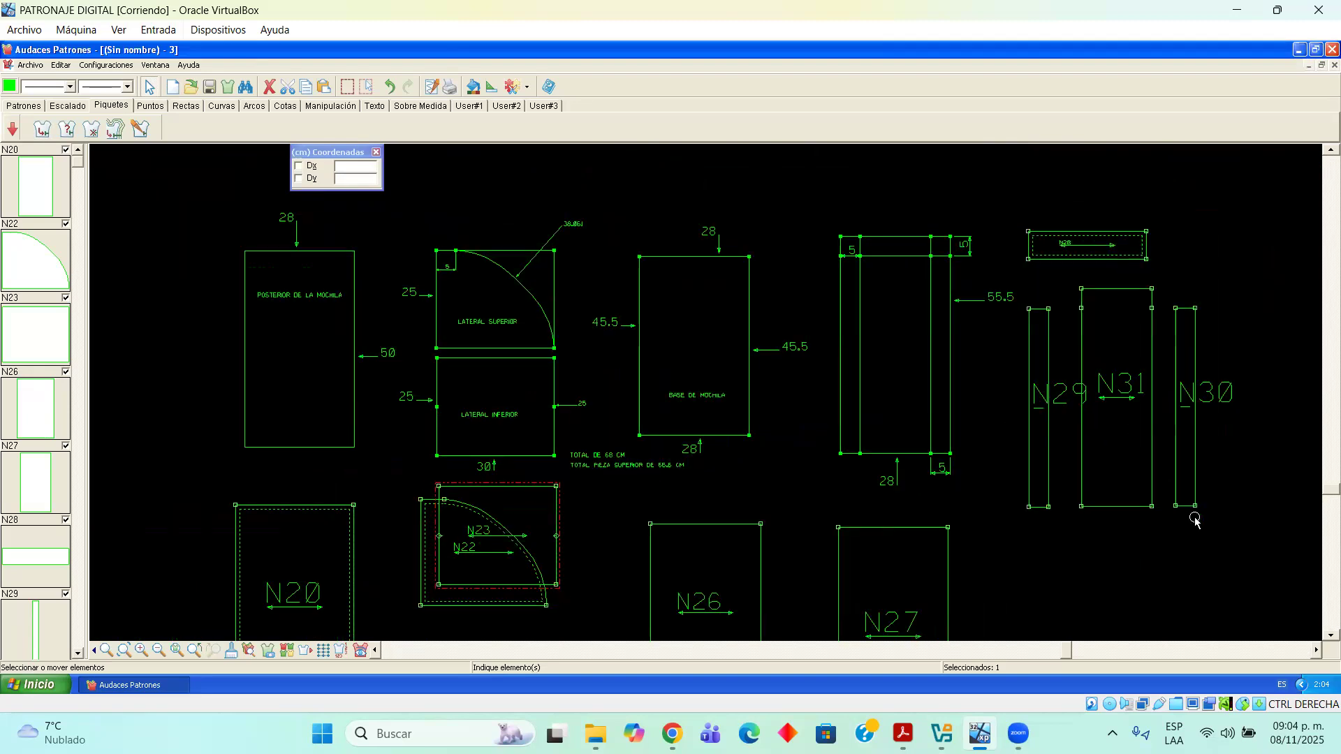
pyautogui.click(1330, 636)
pyautogui.click(1330, 636)
pyautogui.click(1330, 636)
pyautogui.click(1330, 636)
pyautogui.click(1330, 637)
pyautogui.moveTo(502, 423); pyautogui.dragTo(493, 515)
pyautogui.click(564, 530)
pyautogui.scroll(3, 482, 521)
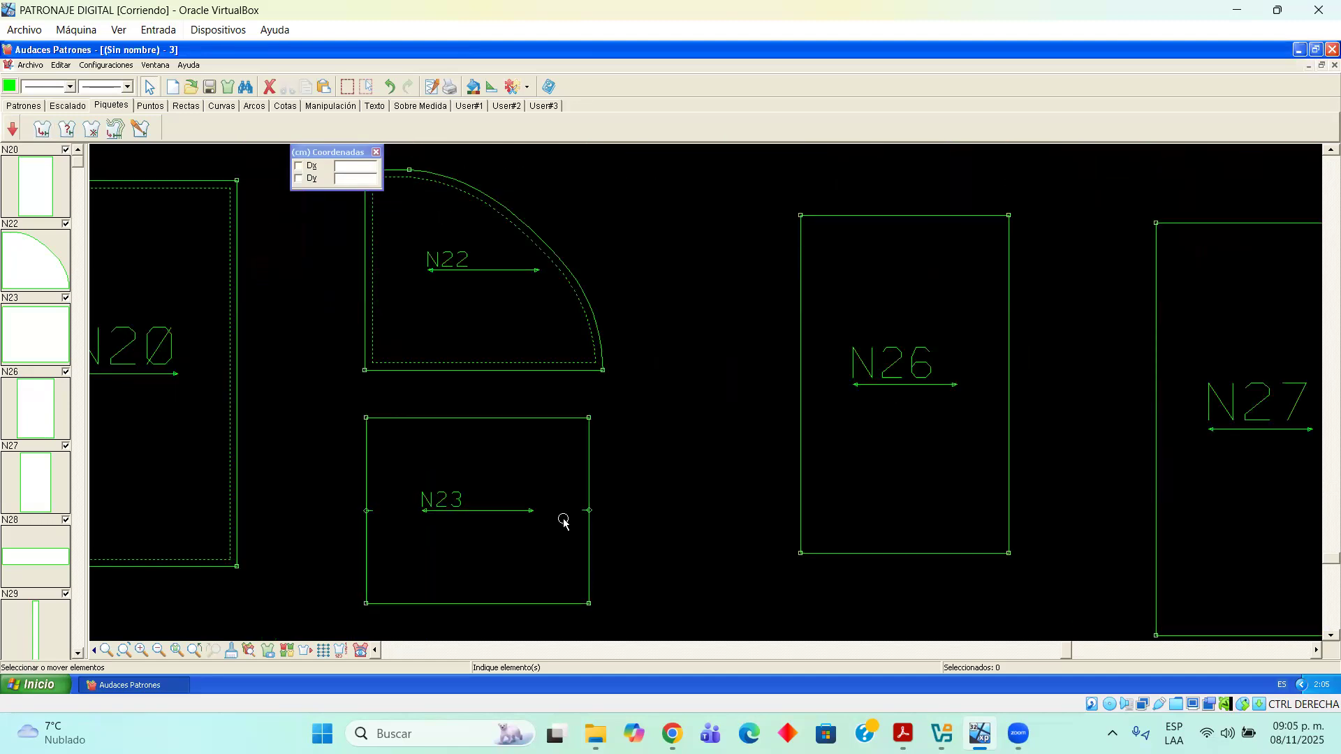
# Create a 1 cm seam allowance around the whole lower lateral pattern N23, keeping the base outline
pyautogui.scroll(1, 615, 504)
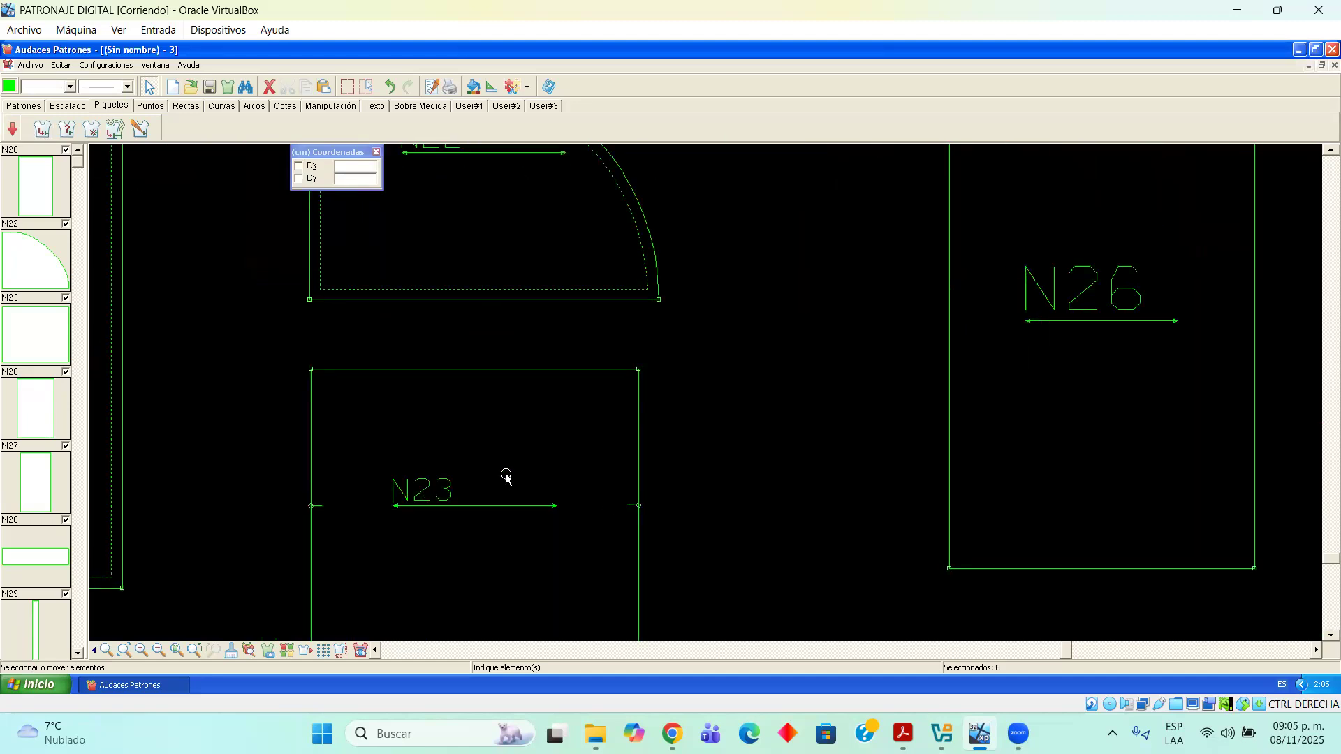
pyautogui.scroll(-4, 507, 477)
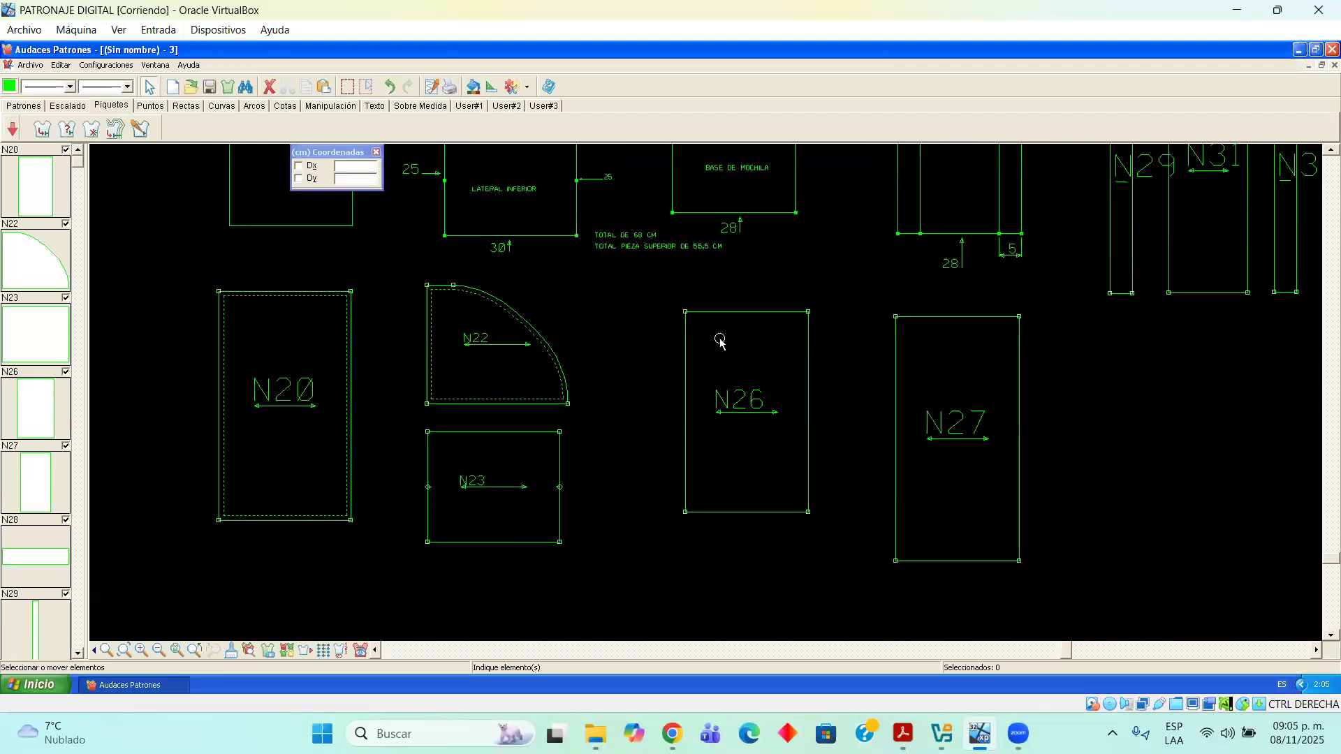
pyautogui.click(549, 437)
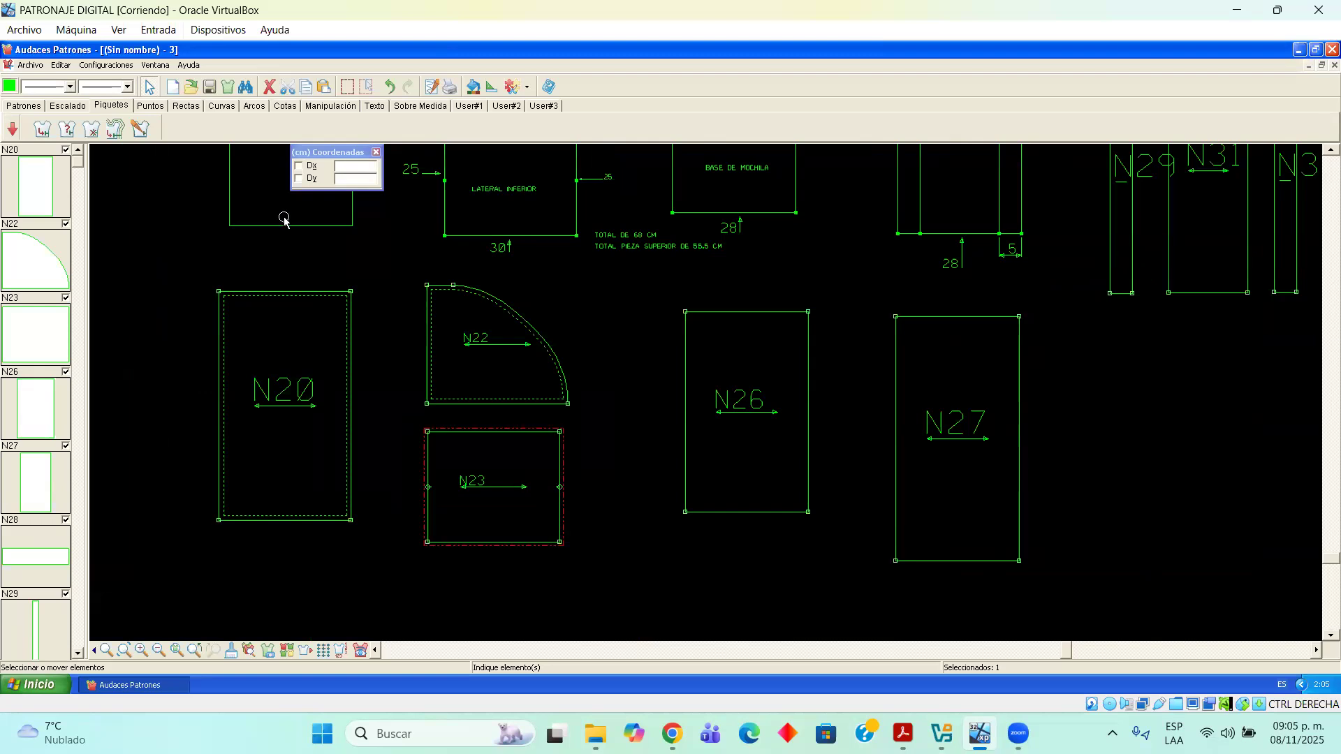
pyautogui.click(187, 105)
pyautogui.click(32, 107)
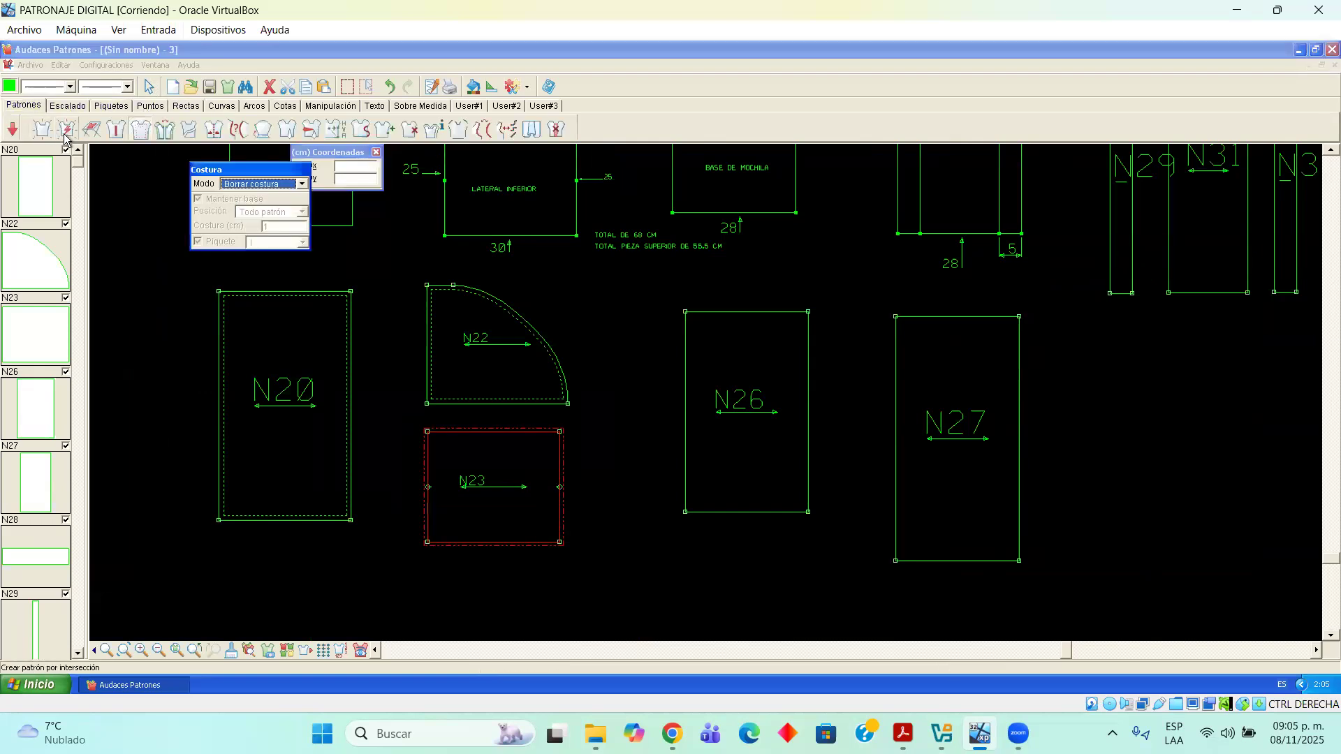
pyautogui.click(64, 133)
pyautogui.click(141, 129)
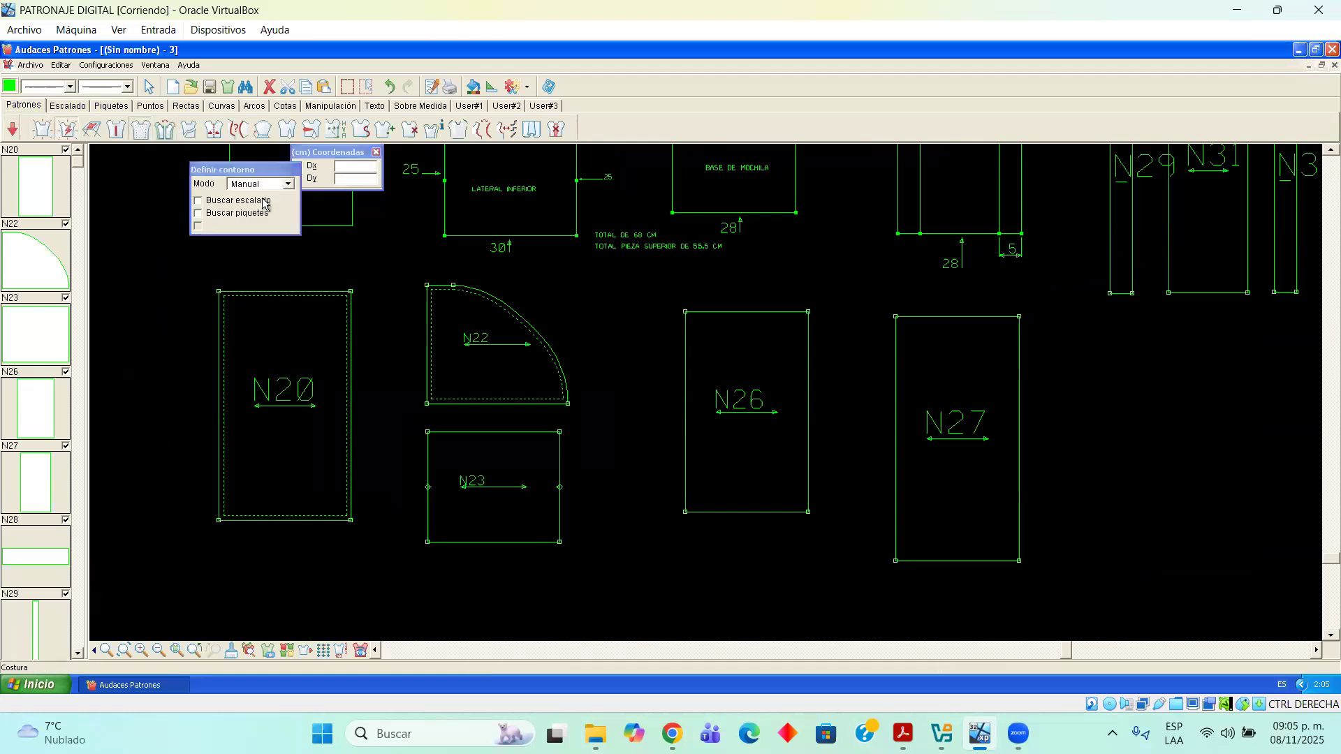
pyautogui.click(302, 184)
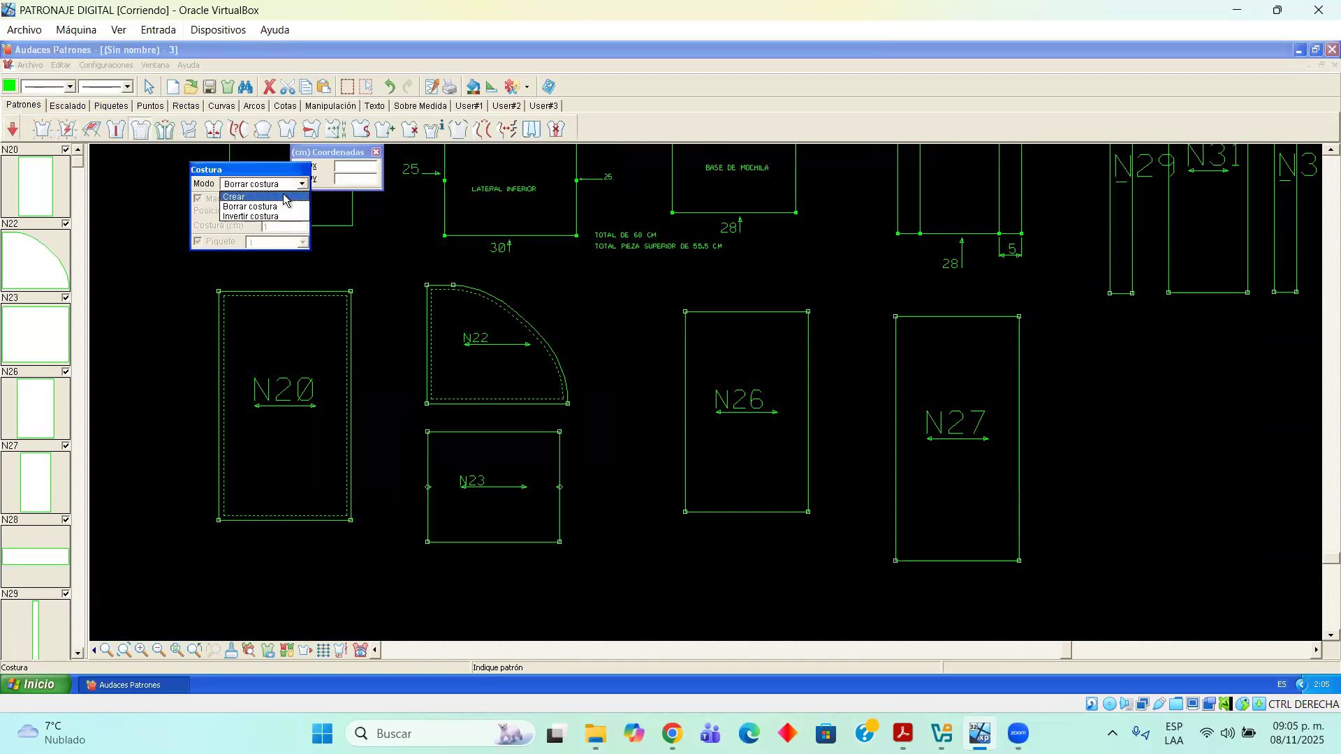
pyautogui.click(279, 197)
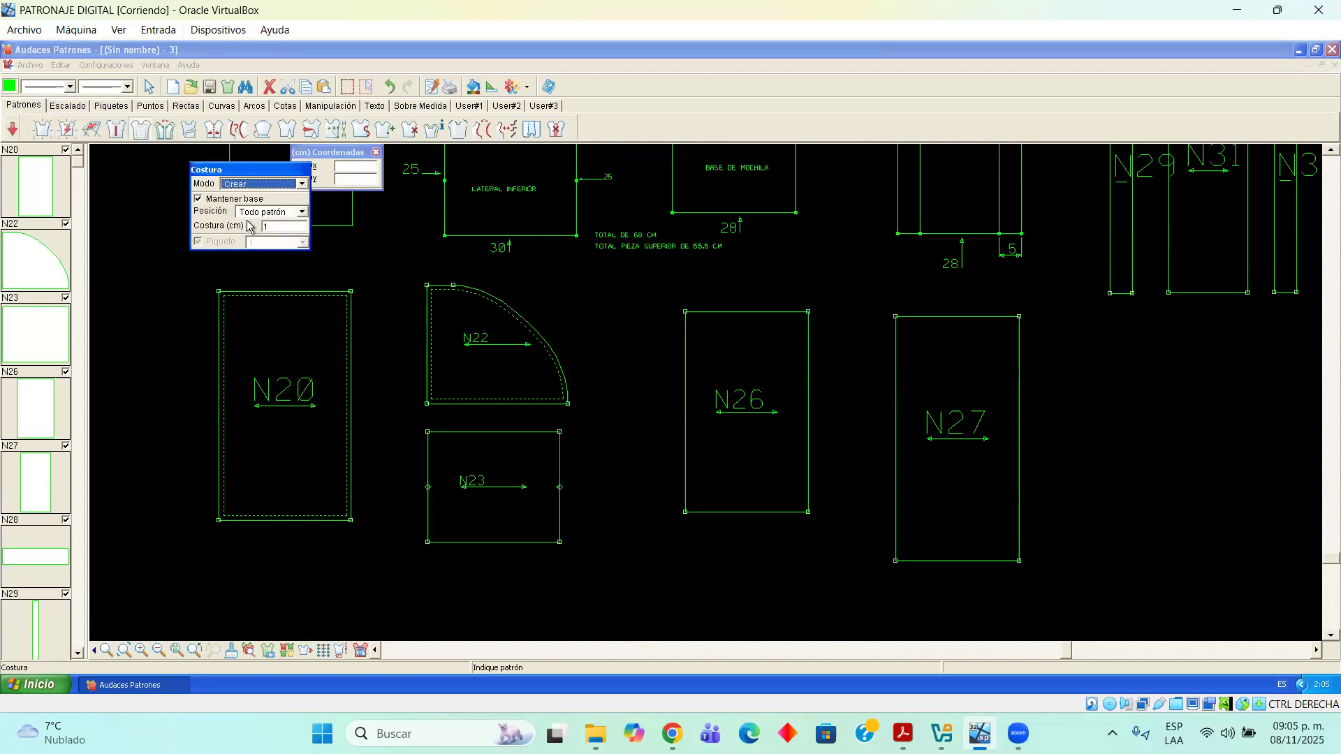
pyautogui.click(442, 433)
pyautogui.click(377, 451)
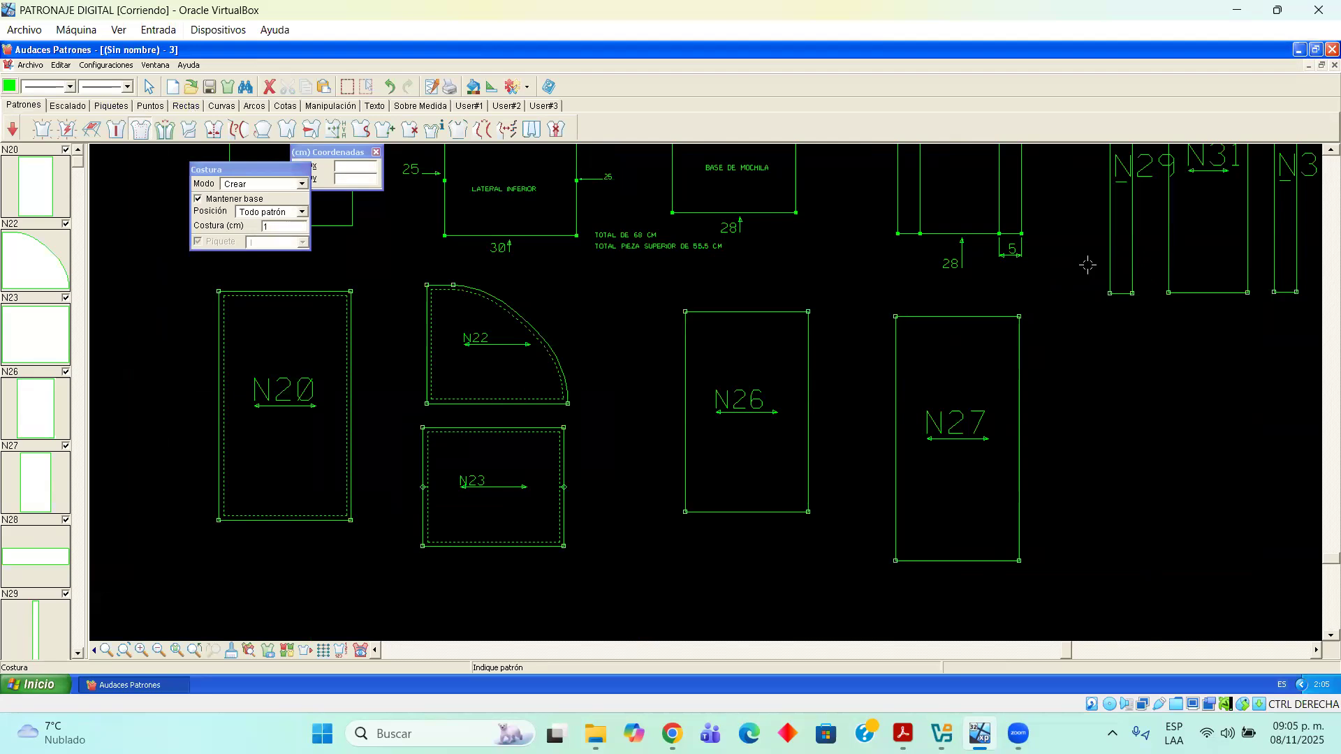
# Place points on both vertical sides of the BASE DE MOCHILA draft, 12.5 cm along the edge from each upper corner
pyautogui.click(1332, 149)
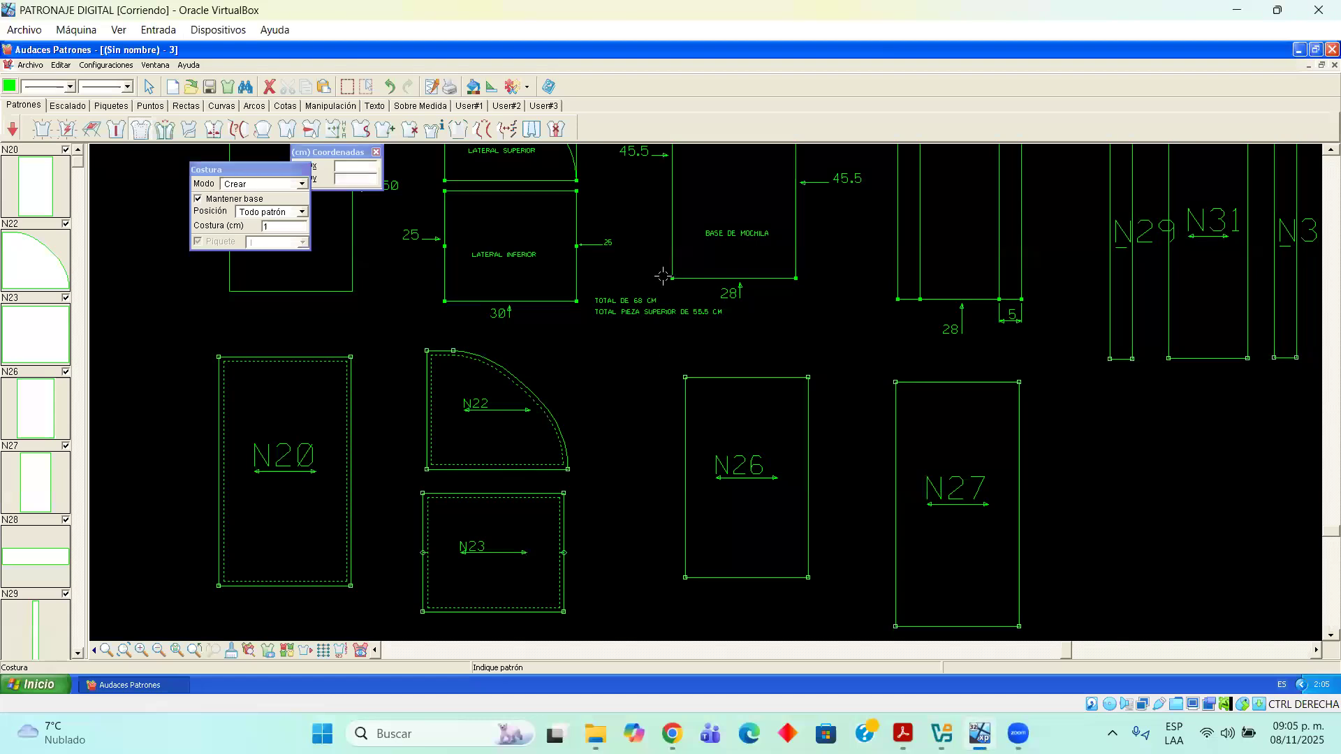
pyautogui.click(1329, 149)
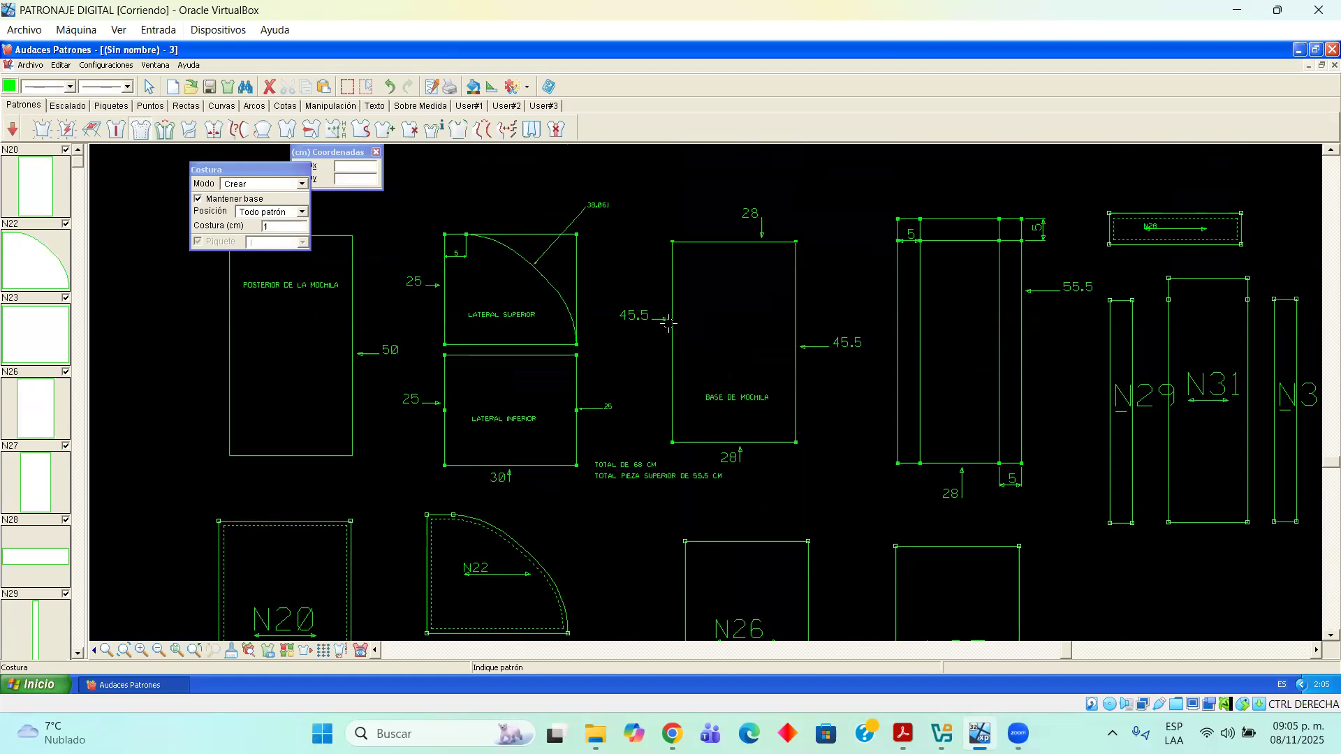
pyautogui.scroll(2, 669, 322)
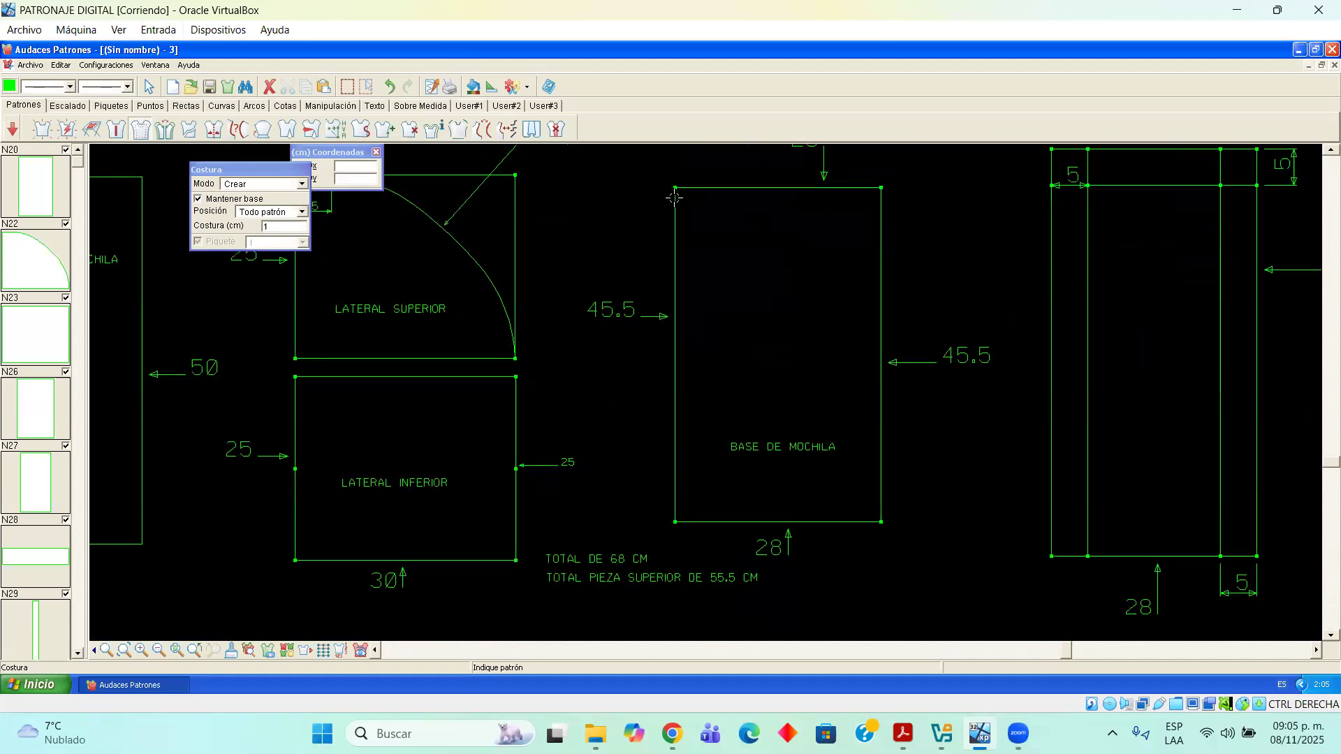
pyautogui.click(675, 188)
pyautogui.click(148, 107)
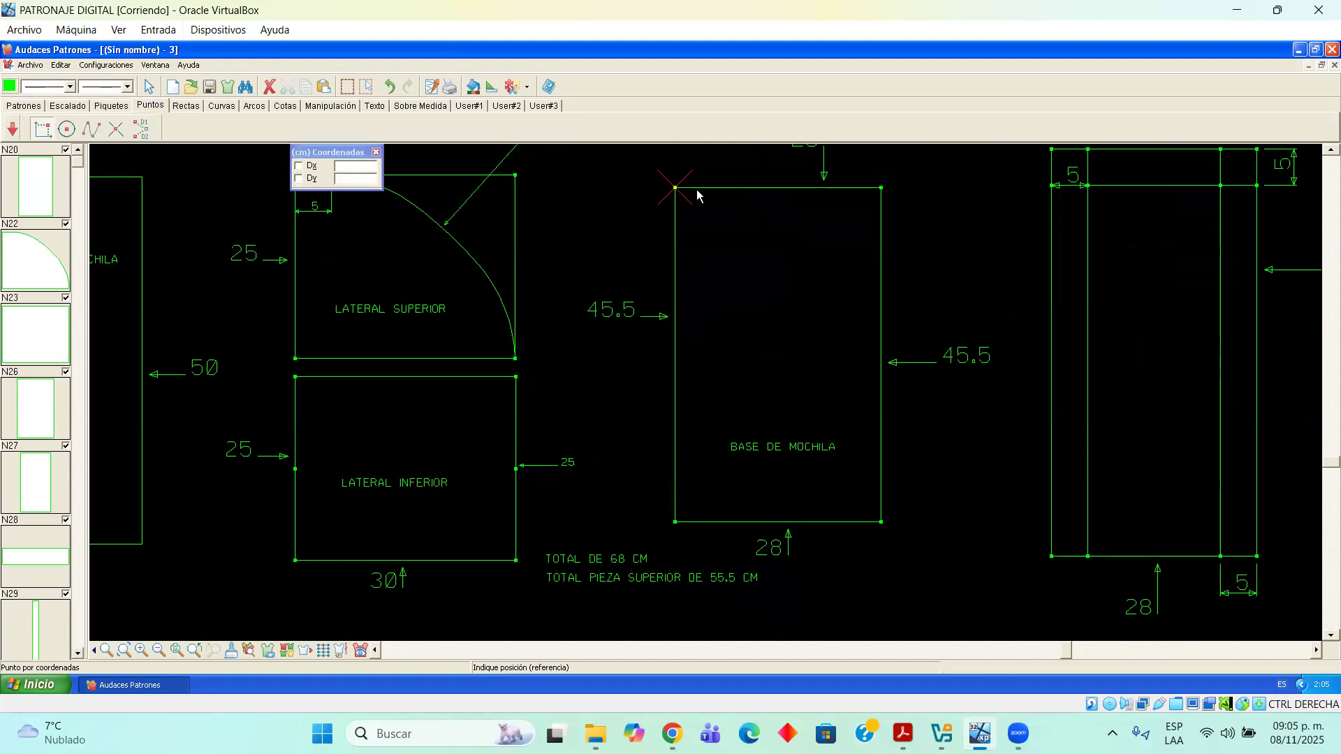
pyautogui.click(674, 188)
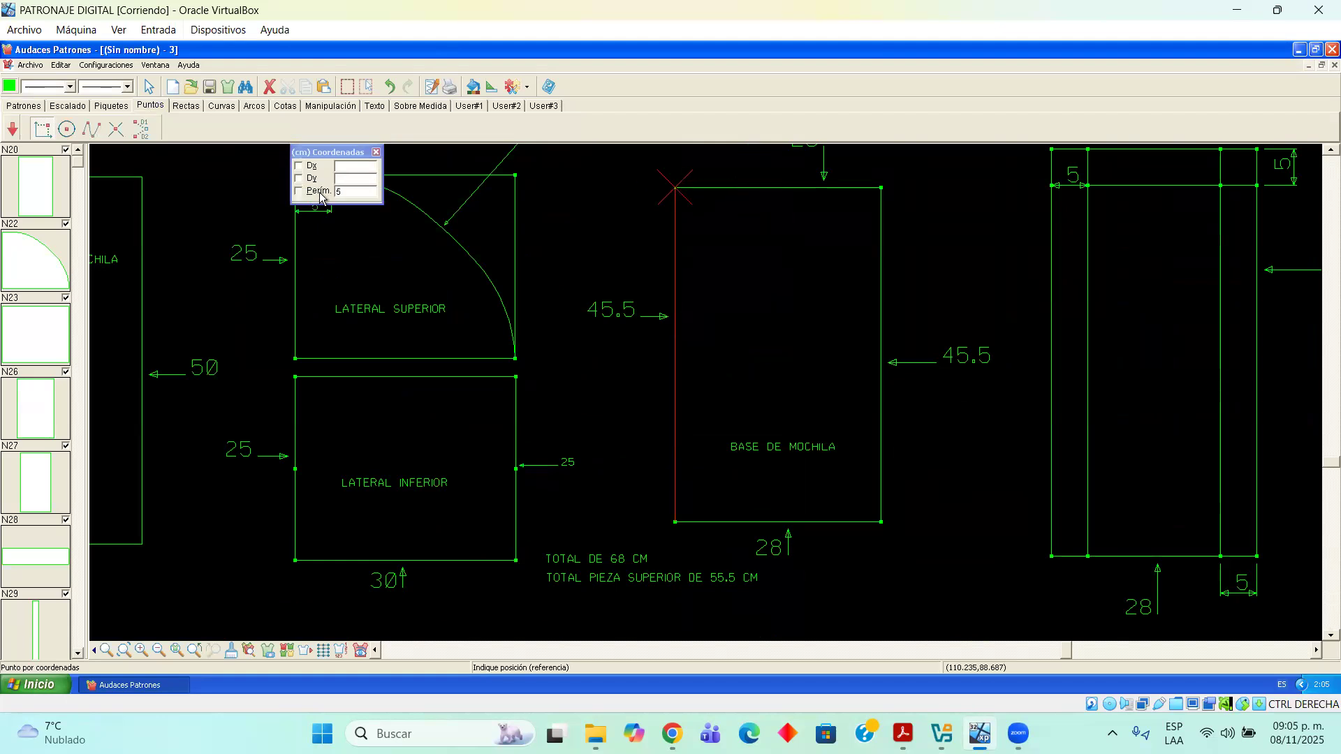
pyautogui.moveTo(347, 191); pyautogui.dragTo(281, 192)
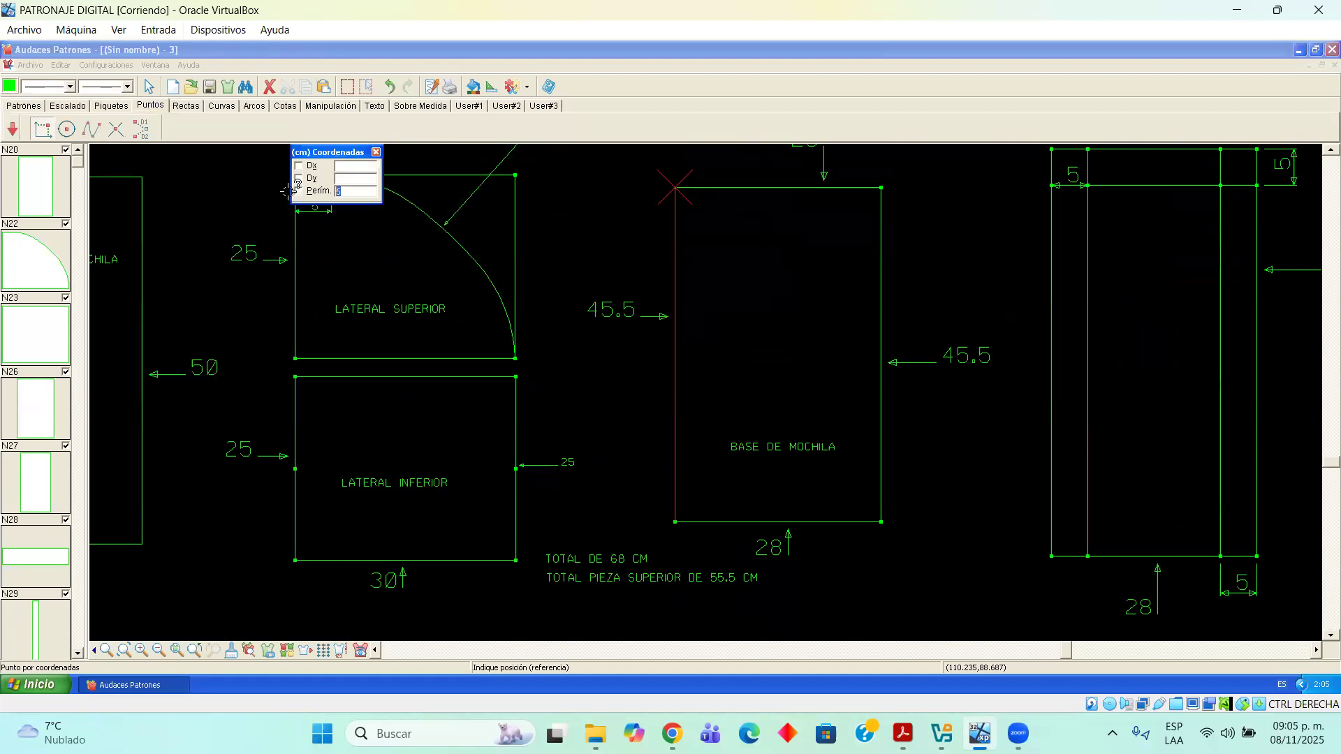
pyautogui.write('12.')
pyautogui.press('Return')
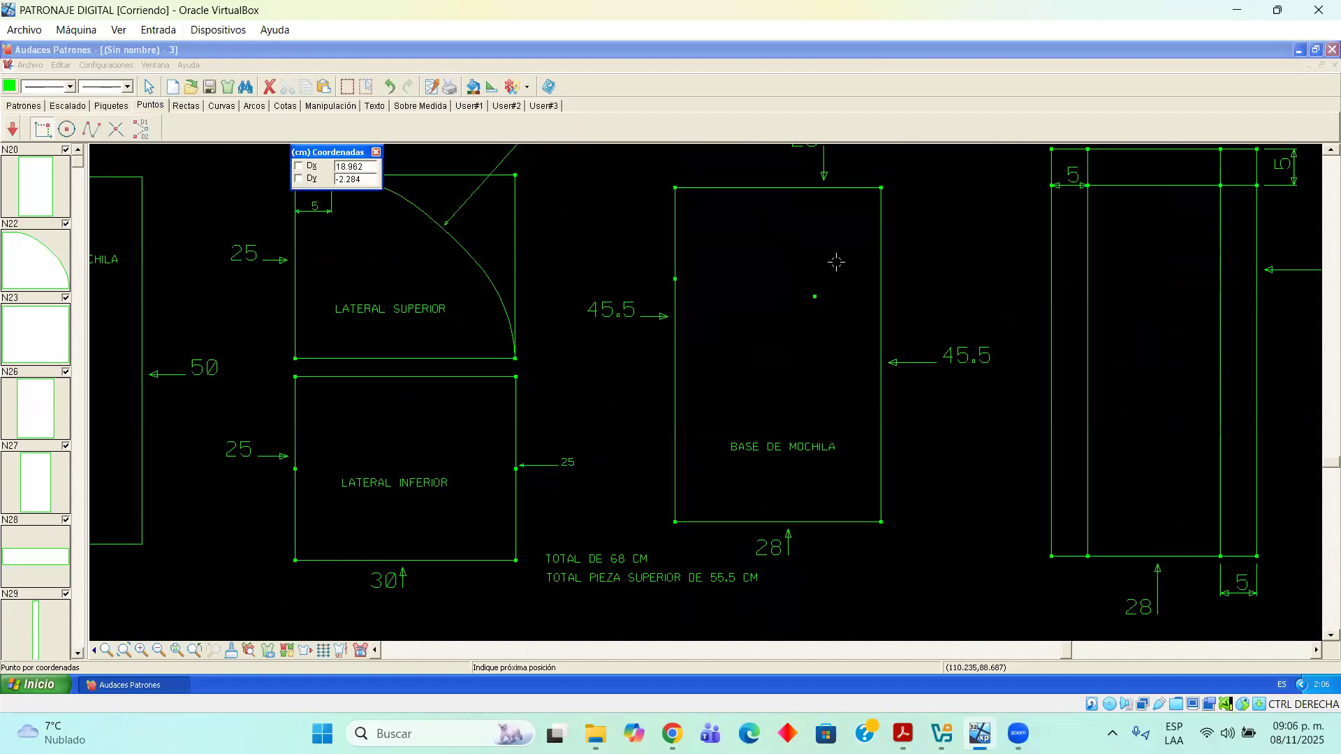
pyautogui.click(924, 209)
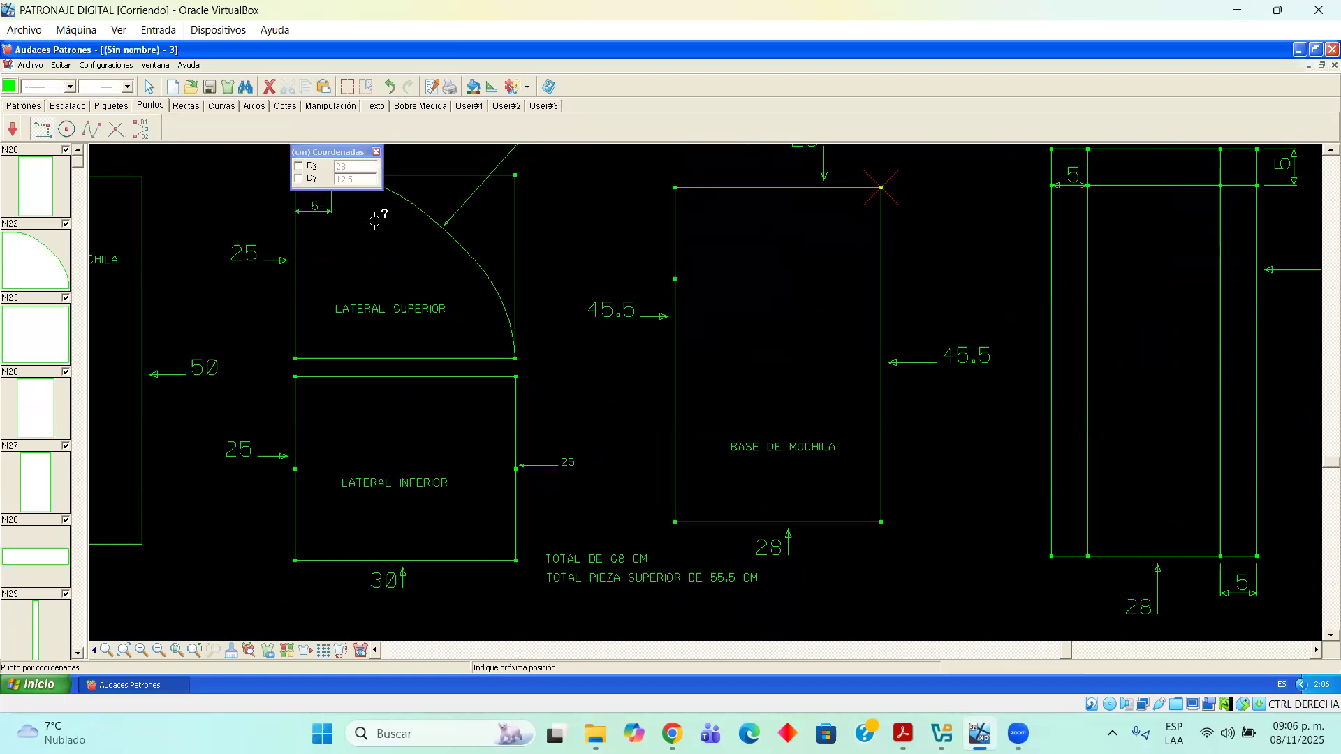
pyautogui.click(883, 210)
pyautogui.click(359, 190)
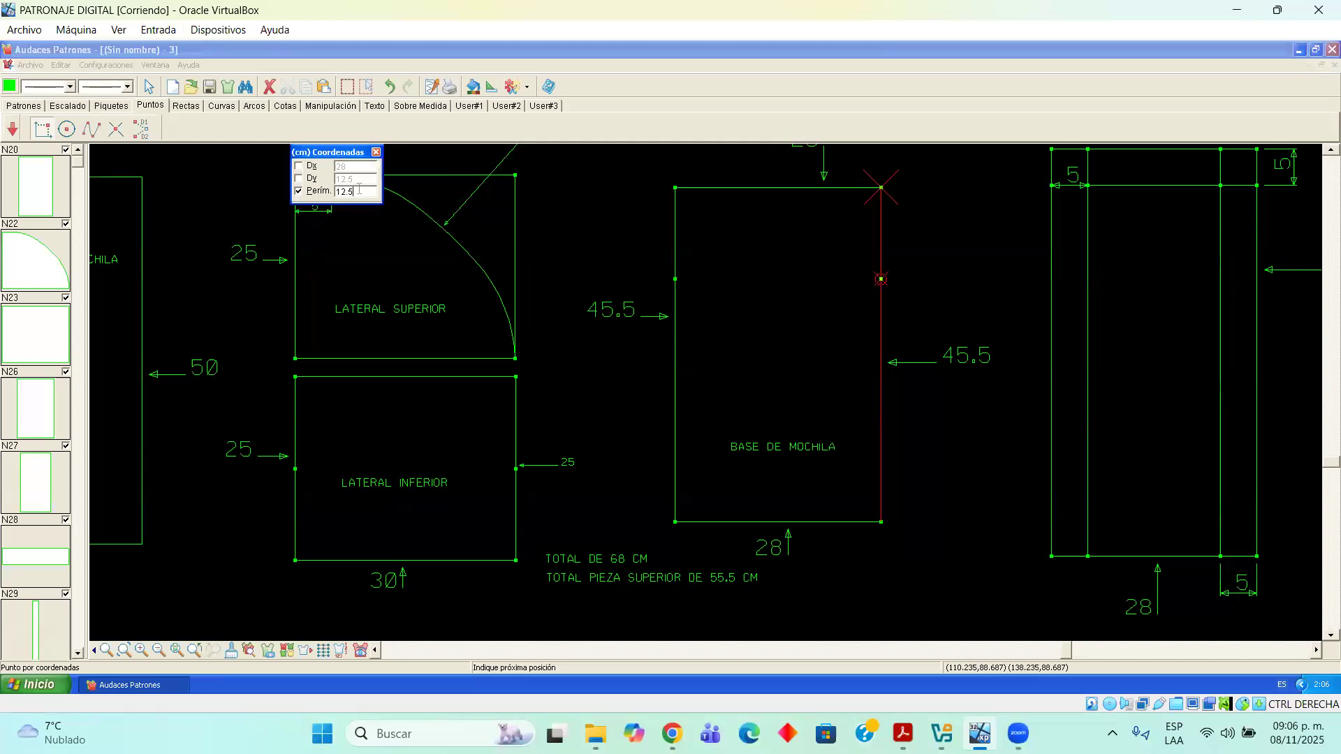
pyautogui.click(883, 276)
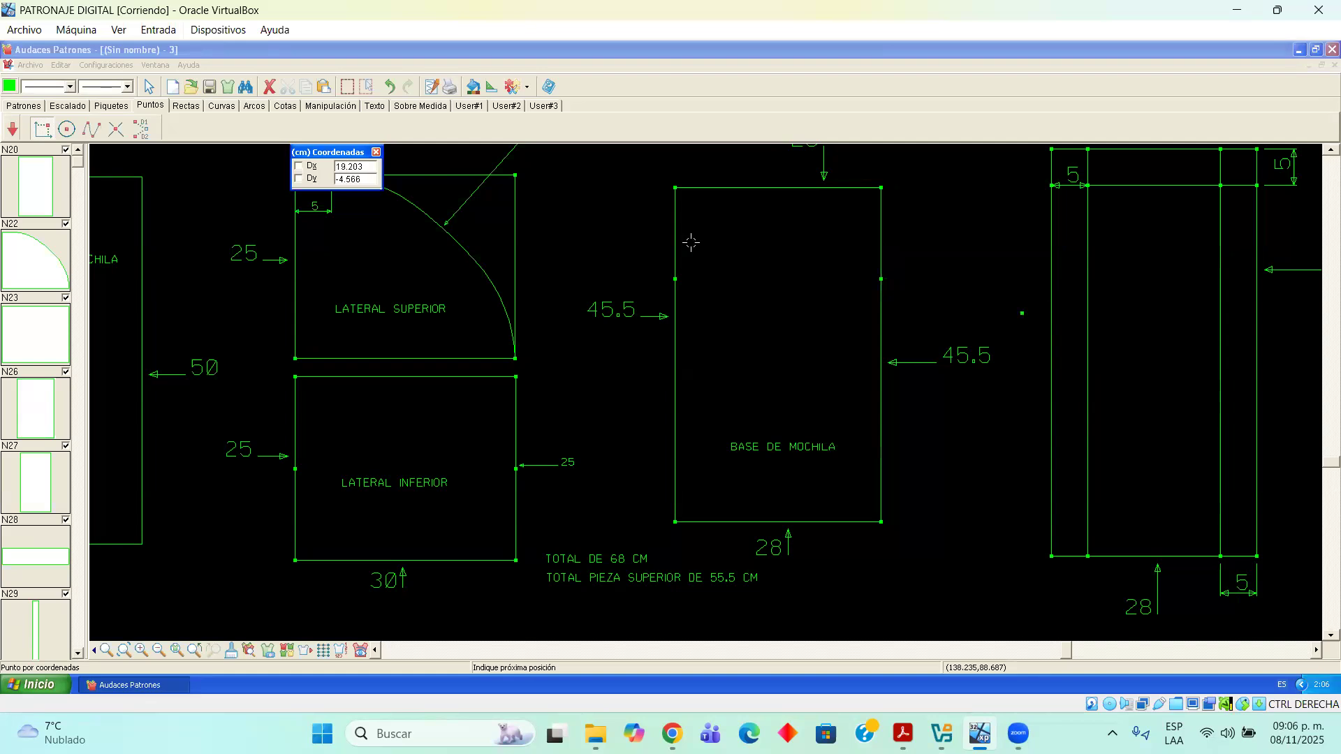
# Place points on both vertical sides of the BASE DE MOCHILA draft, 3 cm along the edge from each lower corner
pyautogui.click(675, 514)
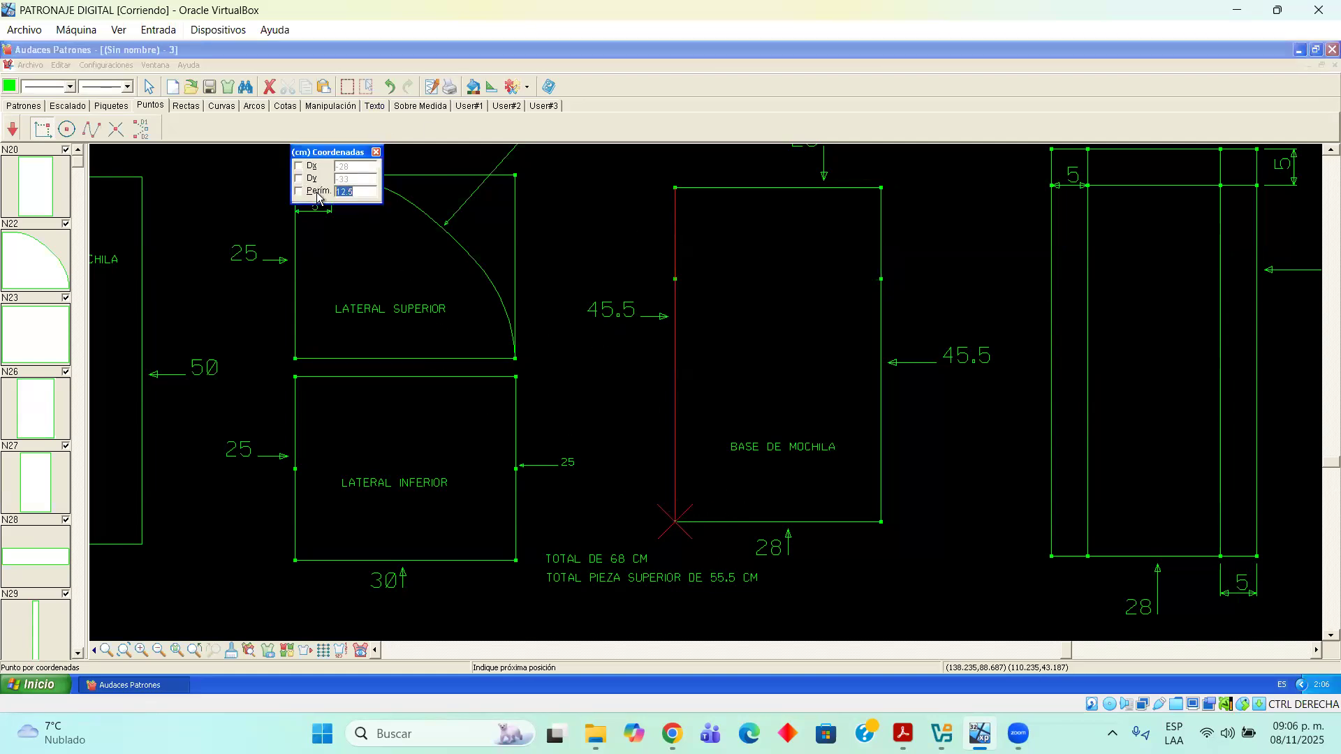
pyautogui.write('3')
pyautogui.click(673, 498)
pyautogui.click(881, 506)
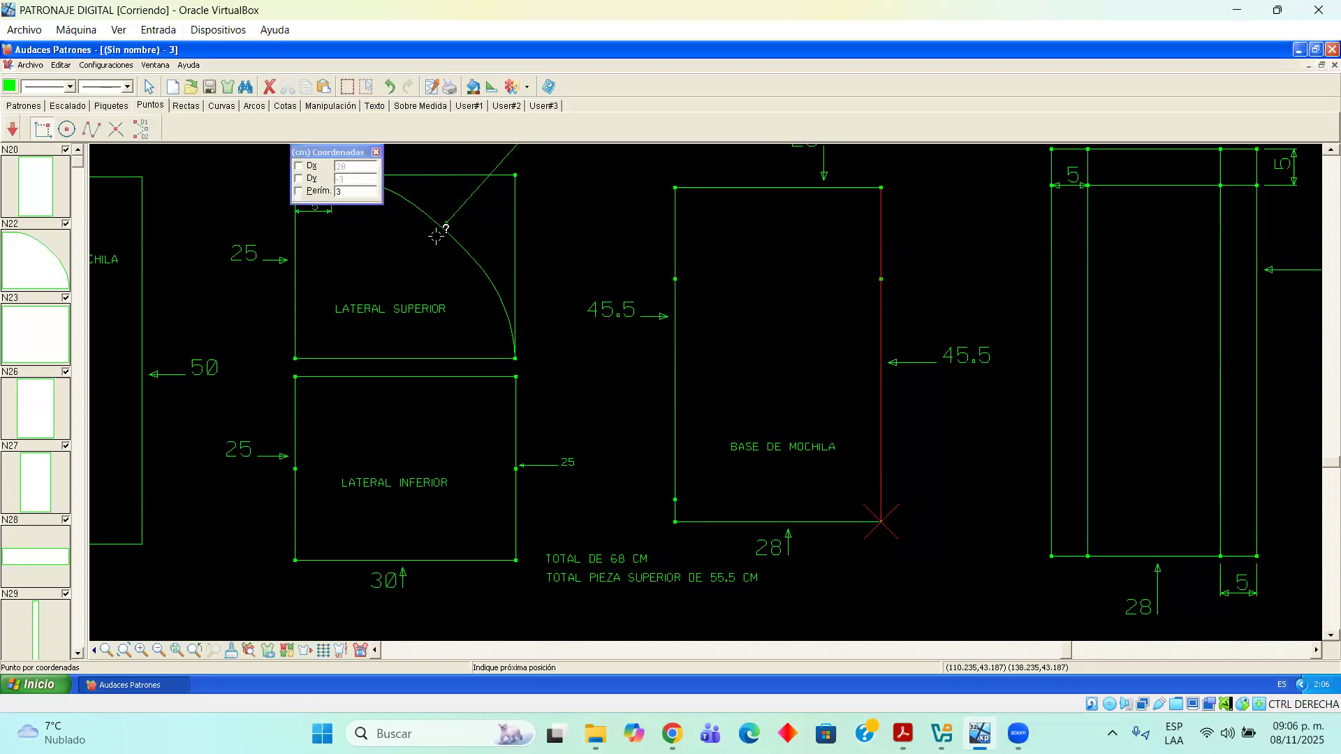
pyautogui.click(292, 191)
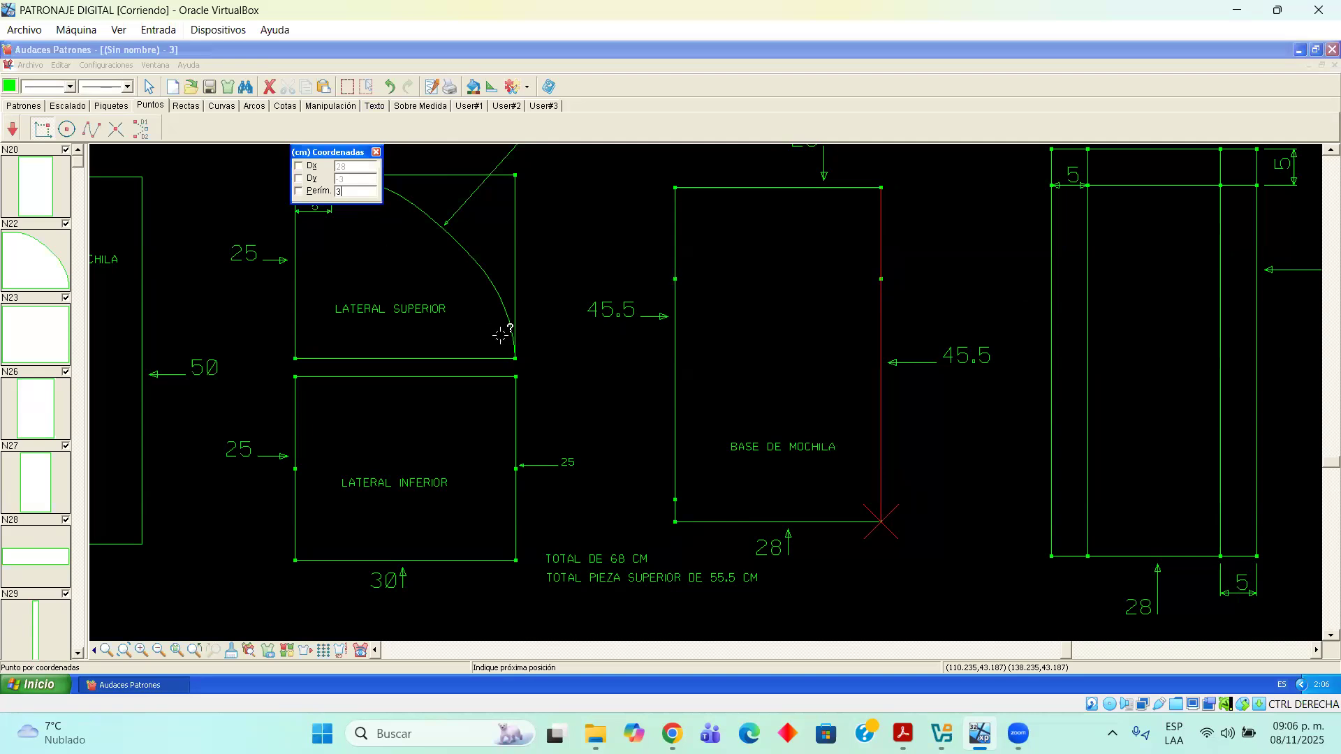
pyautogui.write('3')
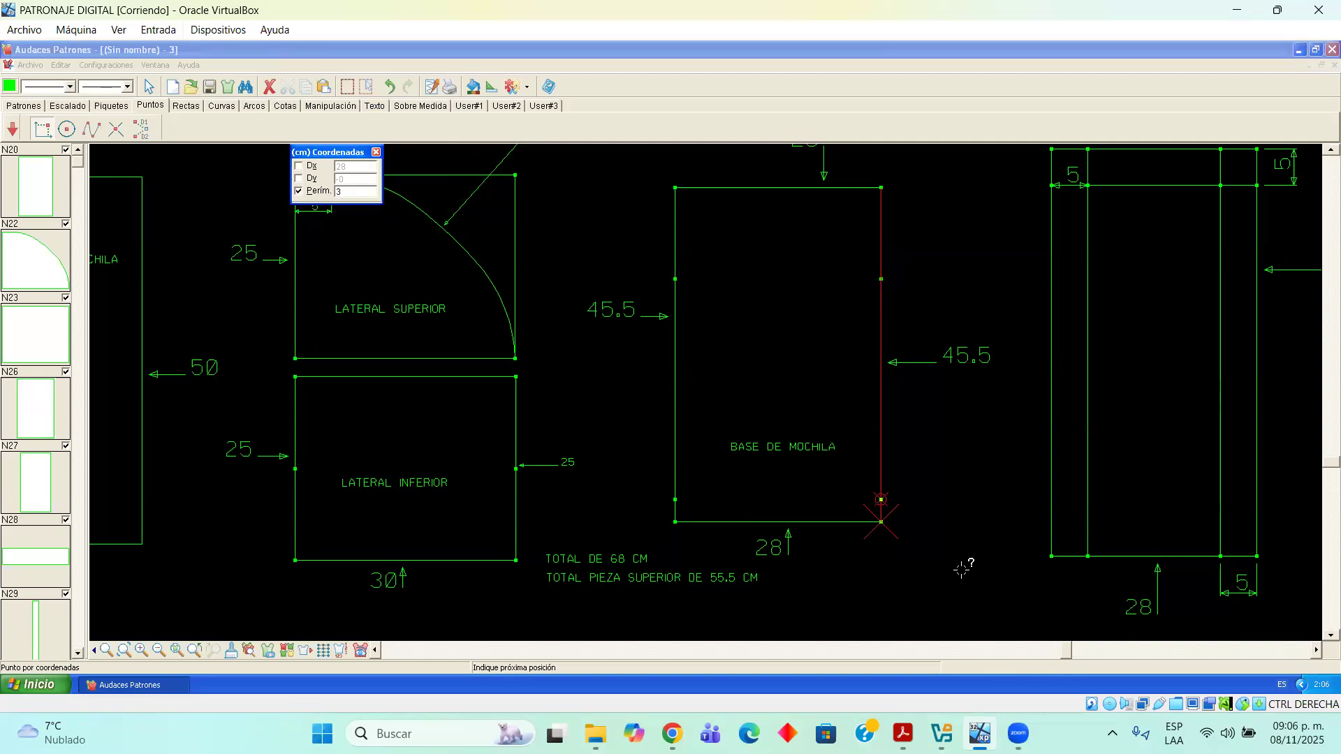
pyautogui.click(879, 497)
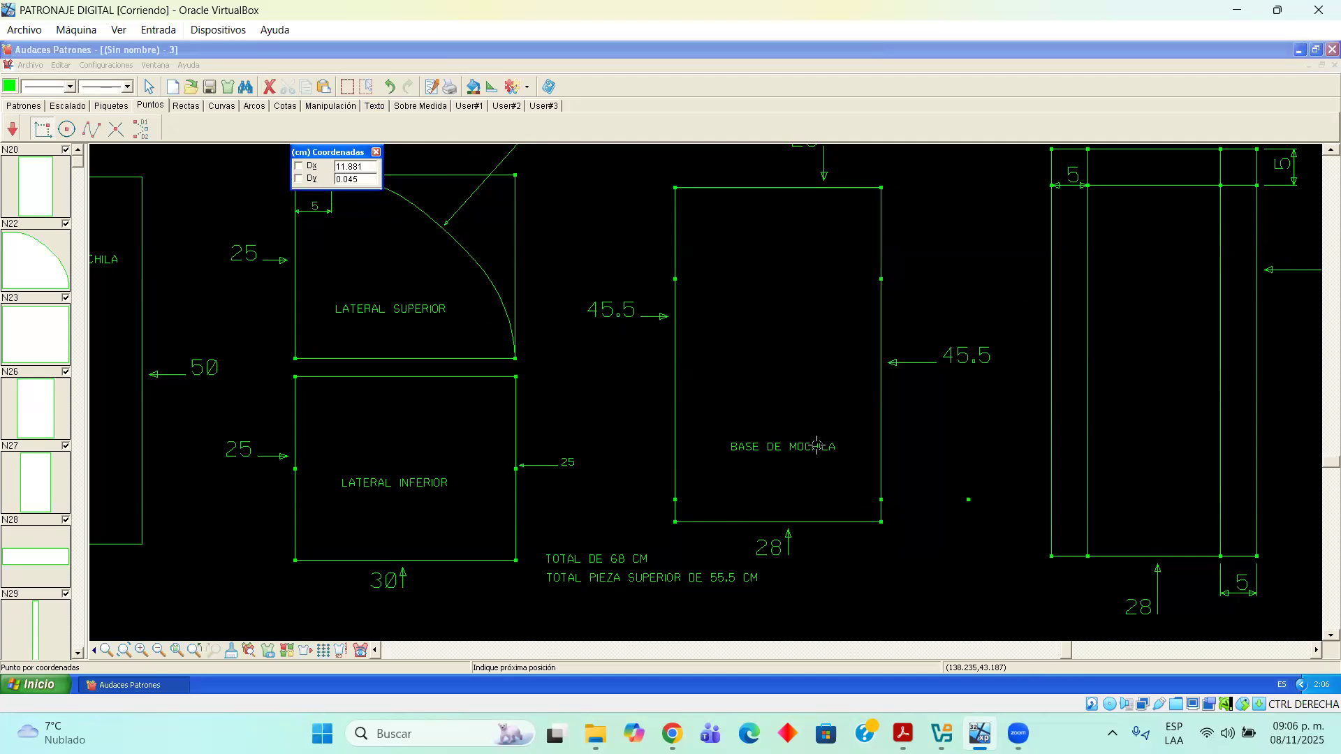
# Move the base pattern N26 exactly over the BASE DE MOCHILA draft, aligning their sides and upper edges
pyautogui.scroll(-2, 873, 468)
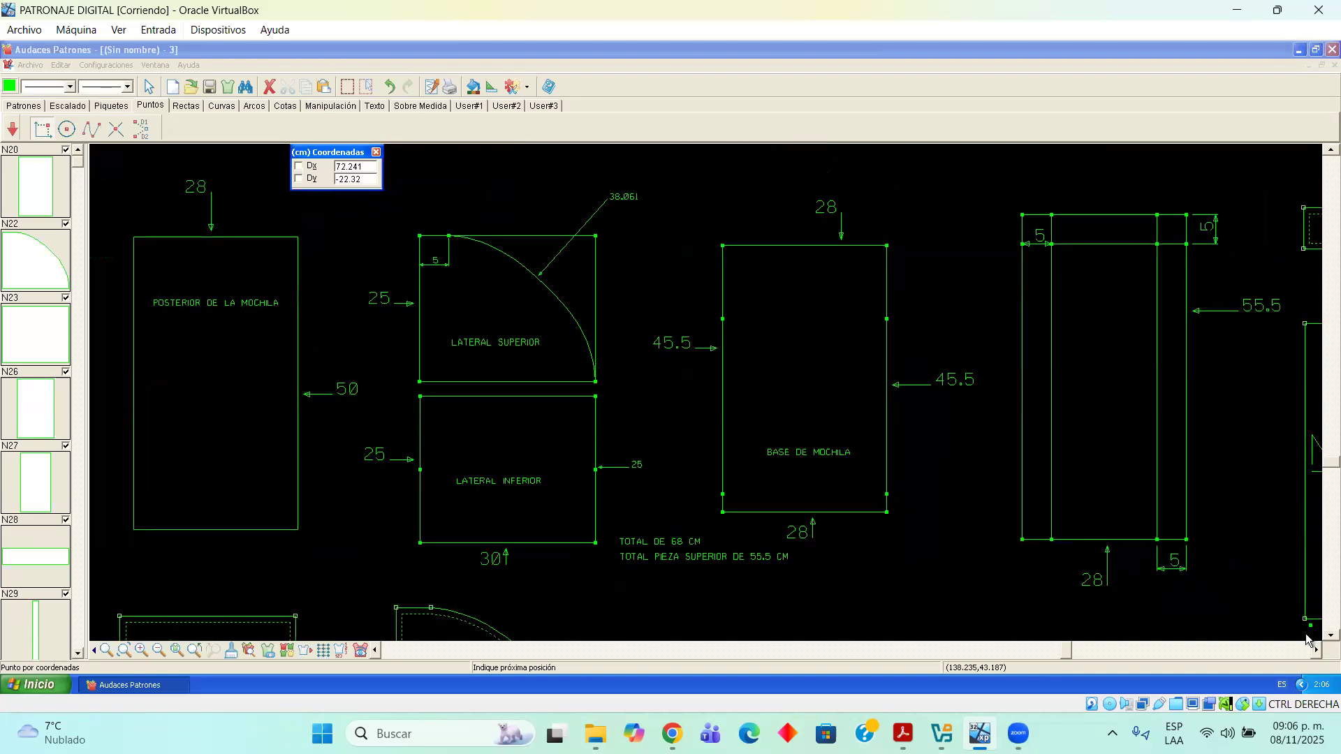
pyautogui.click(1330, 635)
pyautogui.scroll(-1, 654, 450)
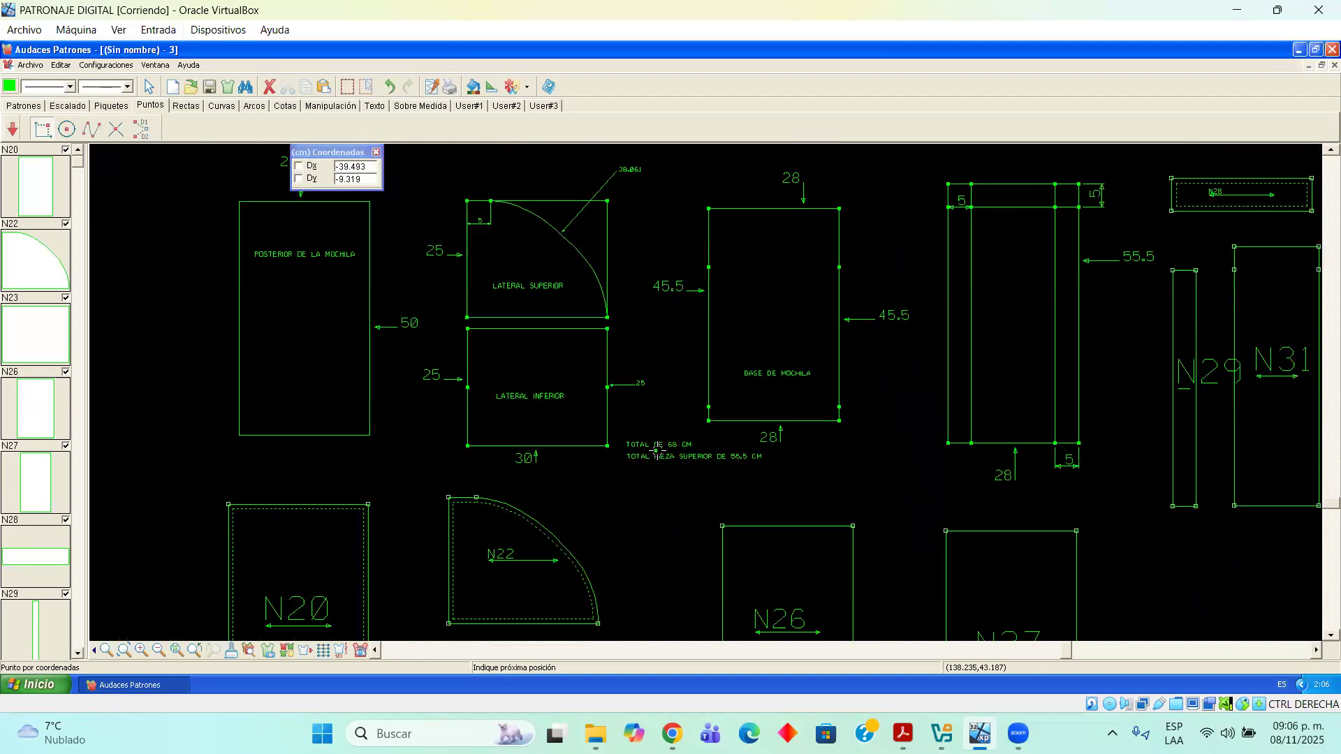
pyautogui.click(149, 87)
pyautogui.click(731, 525)
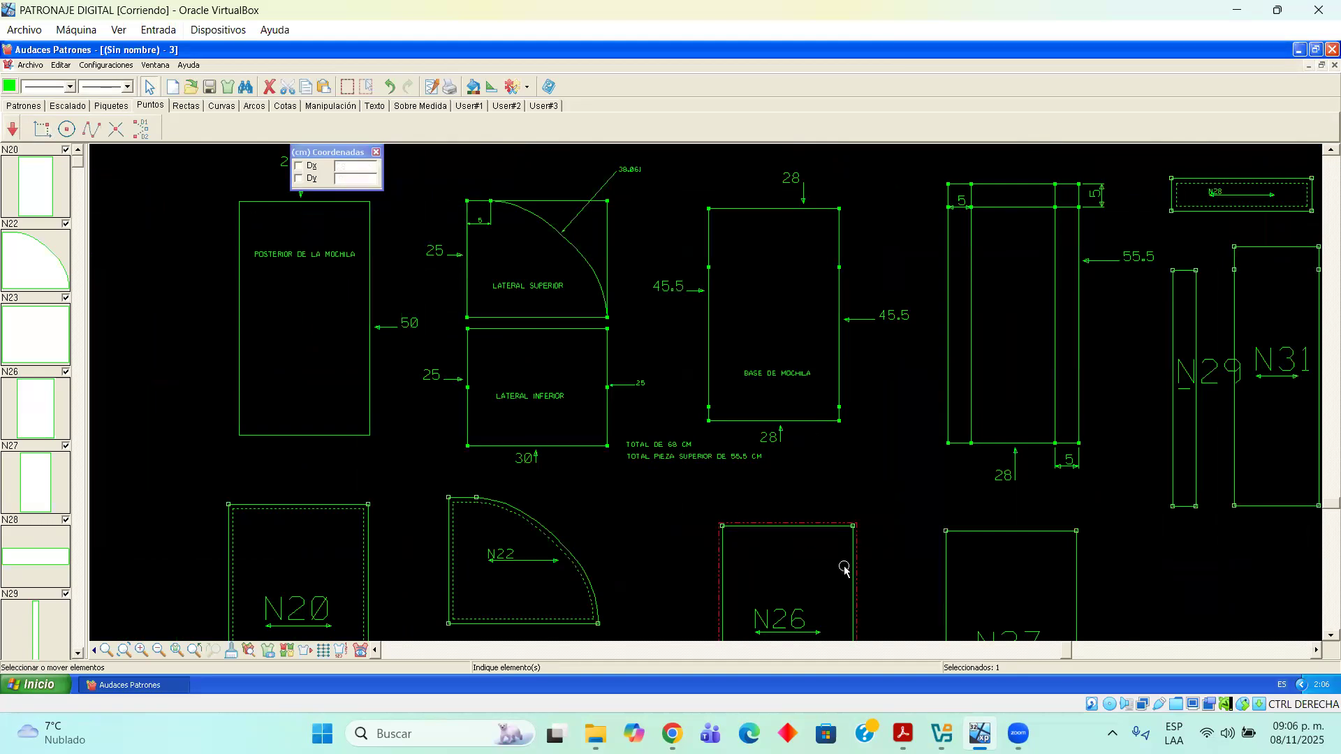
pyautogui.moveTo(853, 579); pyautogui.dragTo(840, 272)
pyautogui.scroll(5, 839, 272)
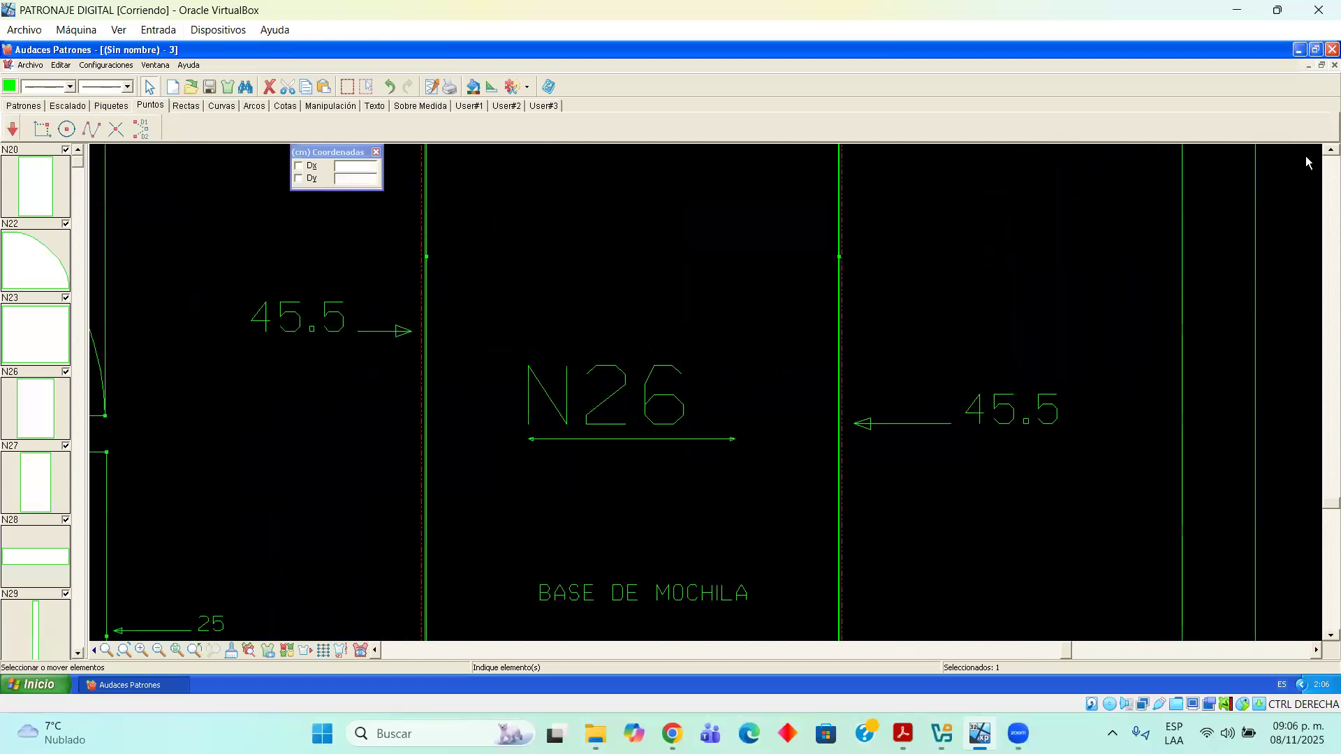
pyautogui.click(1330, 168)
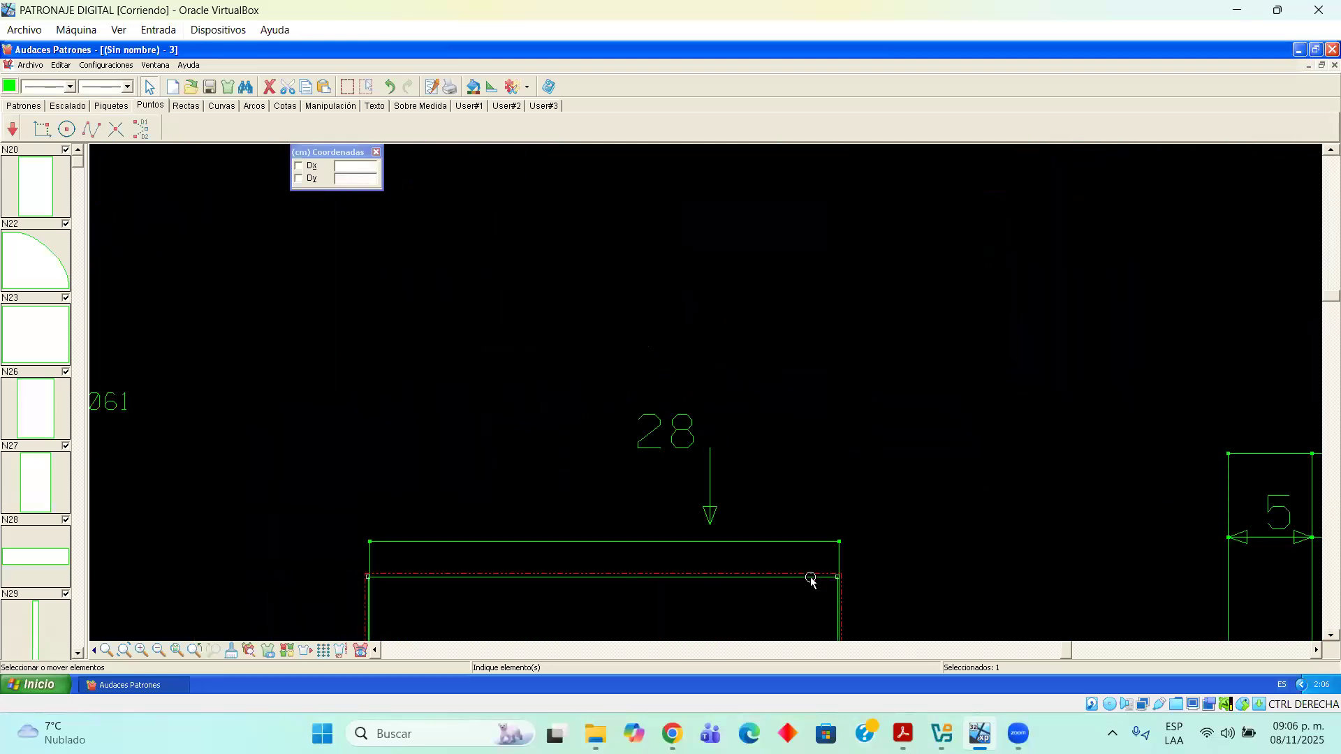
pyautogui.moveTo(811, 570); pyautogui.dragTo(812, 542)
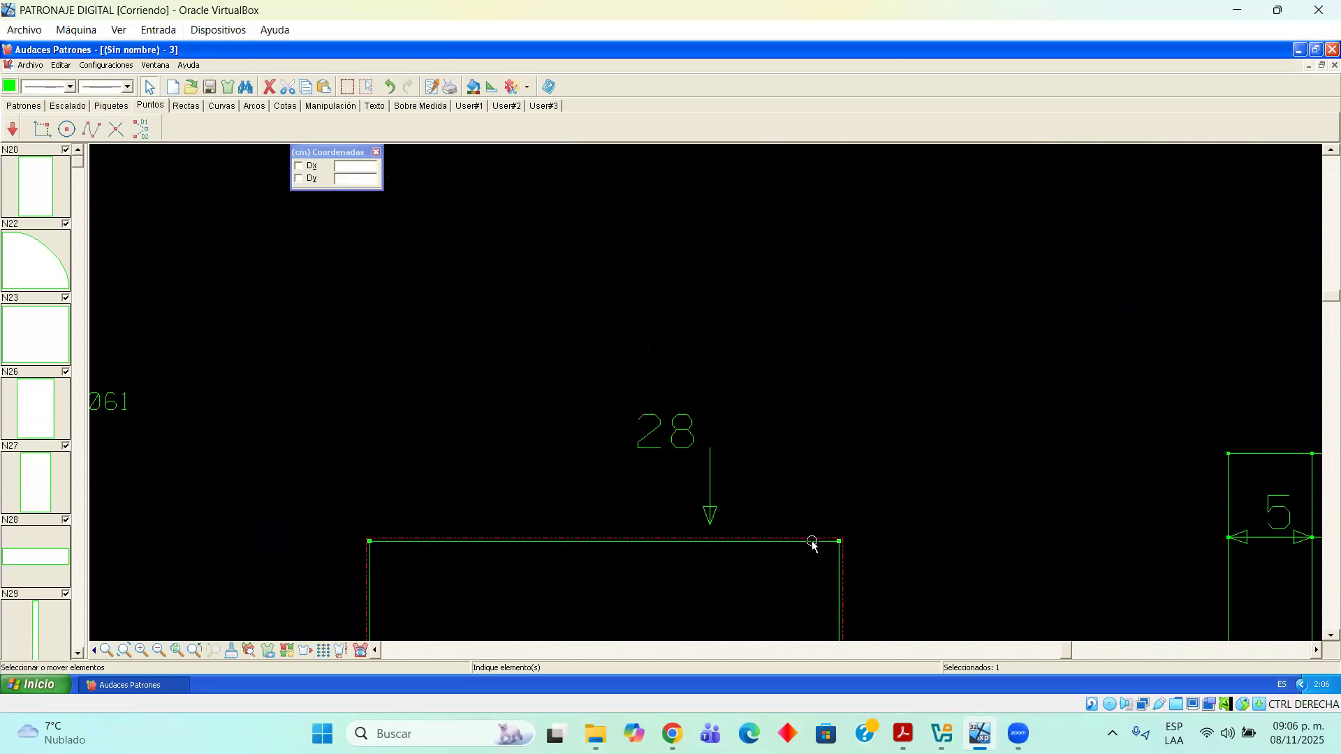
# Insert I-shaped notches, 1 cm wide and 1 cm high, at the upper points on both vertical sides of pattern N26
pyautogui.scroll(-5, 1306, 633)
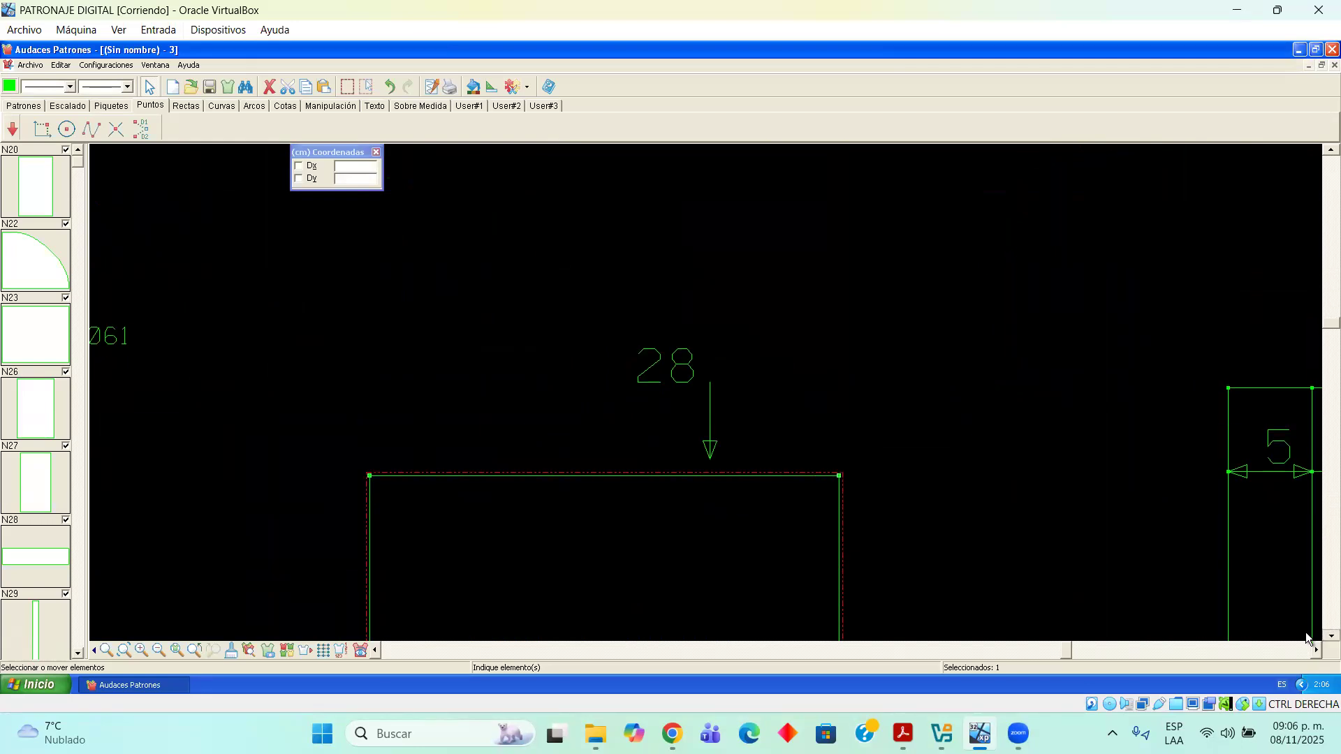
pyautogui.click(111, 105)
pyautogui.click(43, 130)
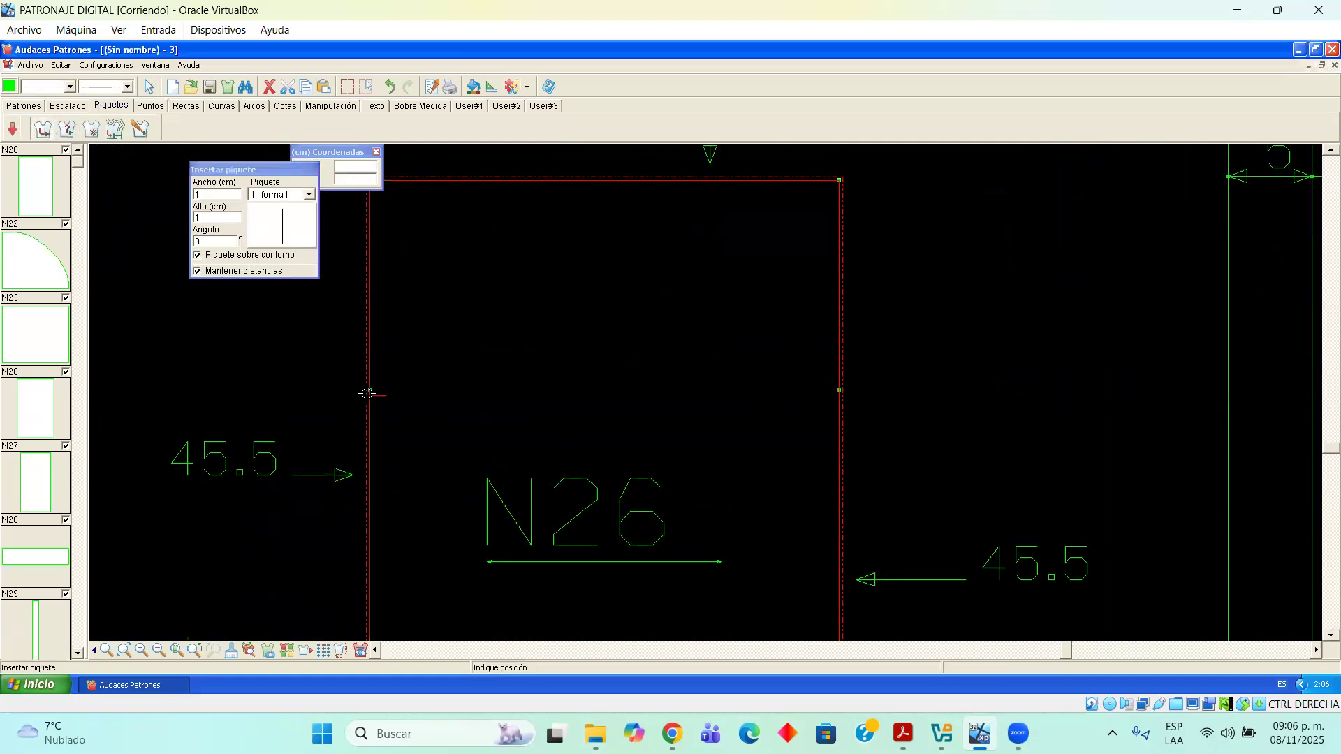
pyautogui.click(369, 390)
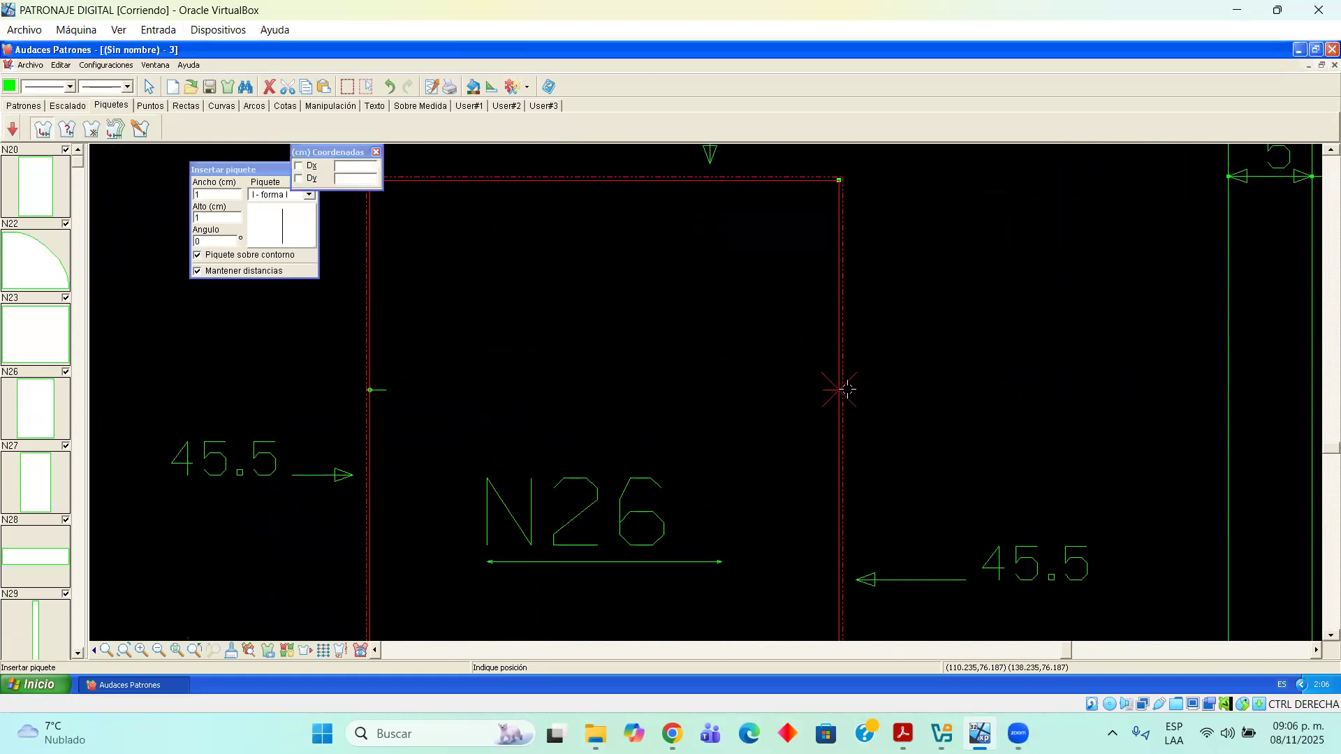
pyautogui.click(840, 389)
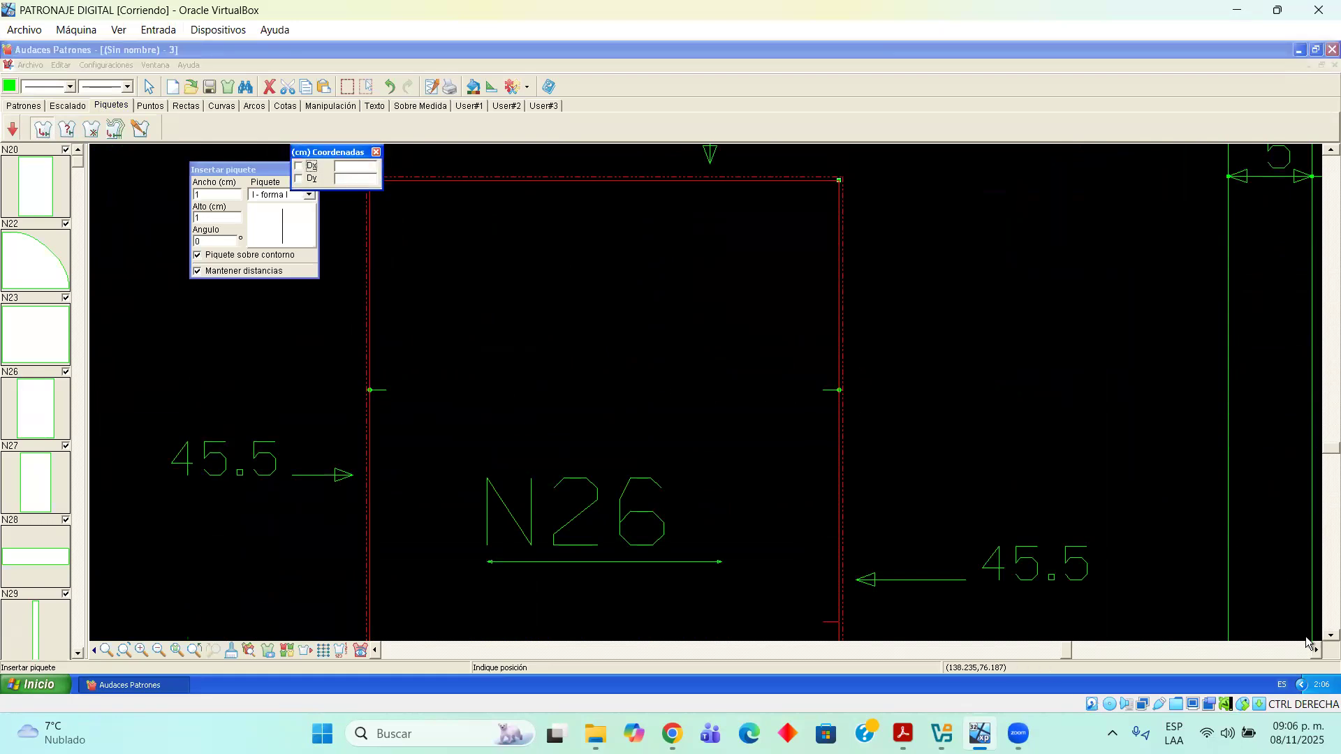
# Insert I-shaped notches, 1 cm wide and 1 cm high, at the lower points on both vertical sides of pattern N26
pyautogui.click(1331, 635)
pyautogui.click(1330, 635)
pyautogui.click(1330, 635)
pyautogui.click(1331, 635)
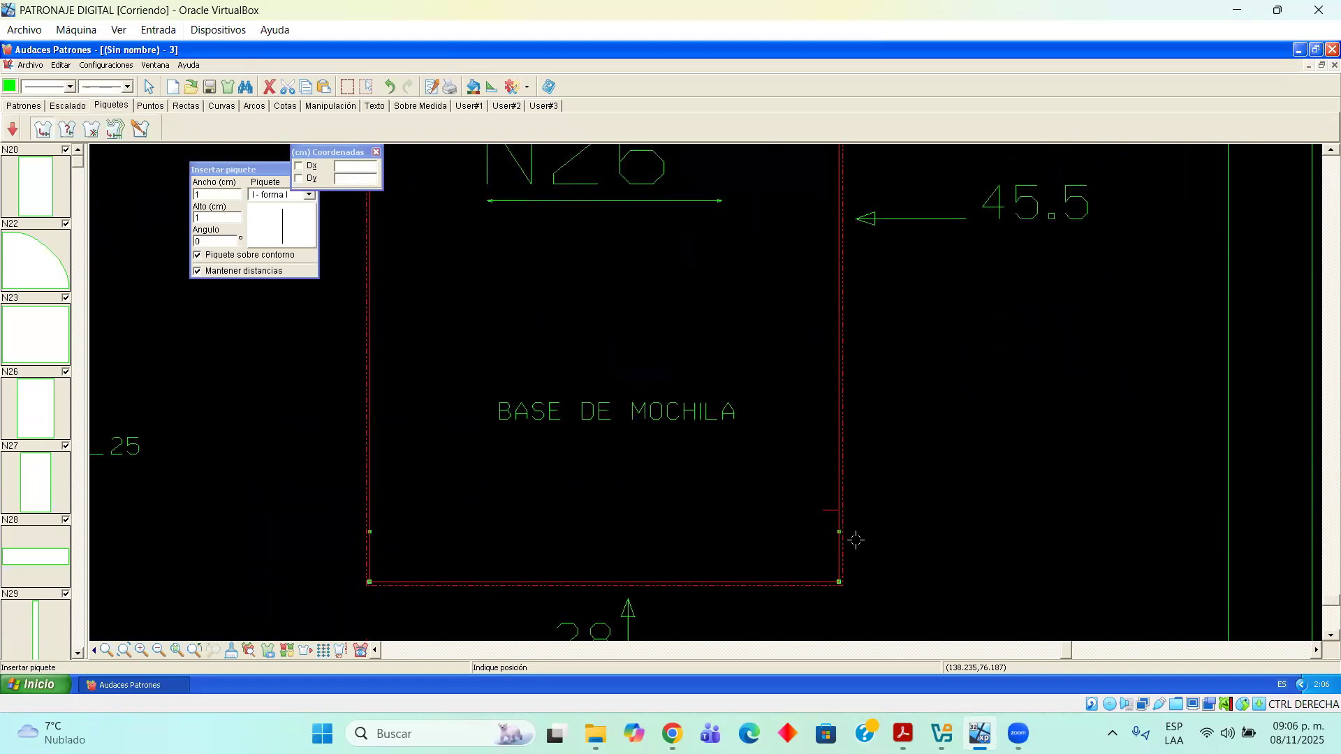
pyautogui.click(837, 532)
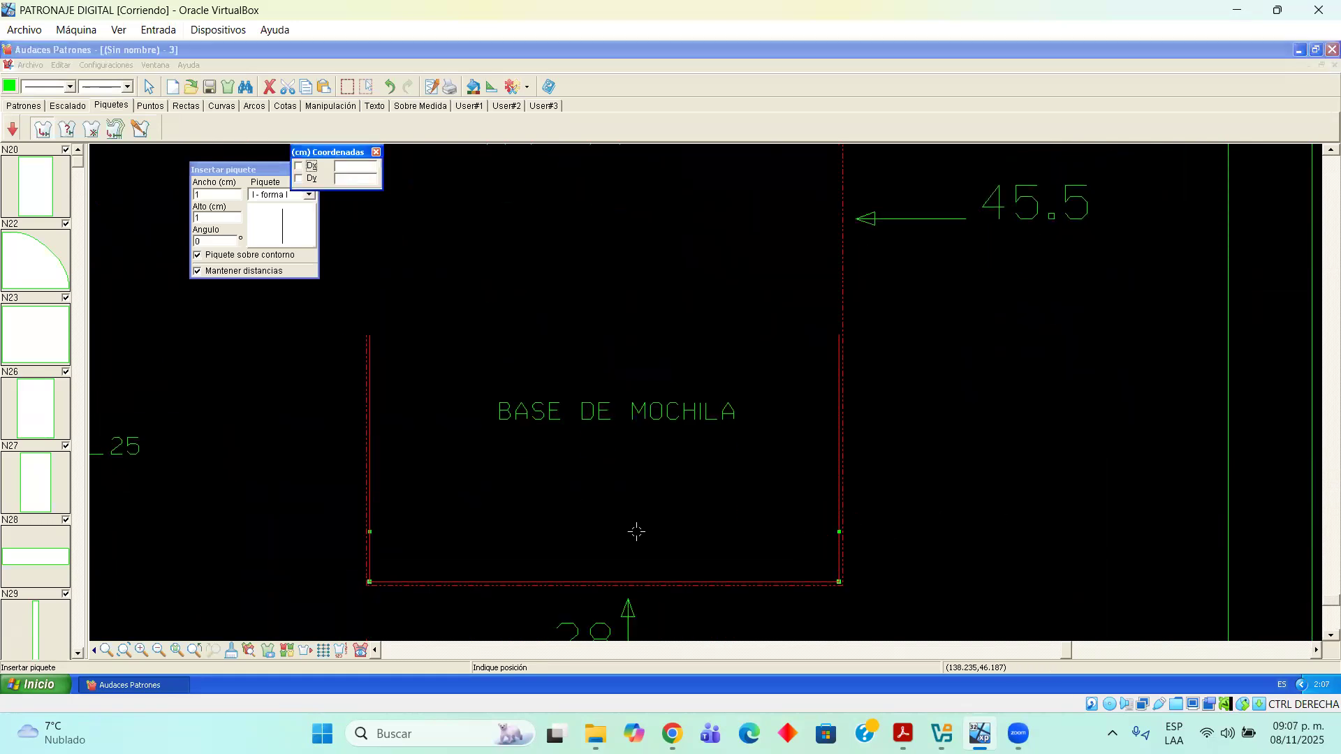
pyautogui.click(372, 532)
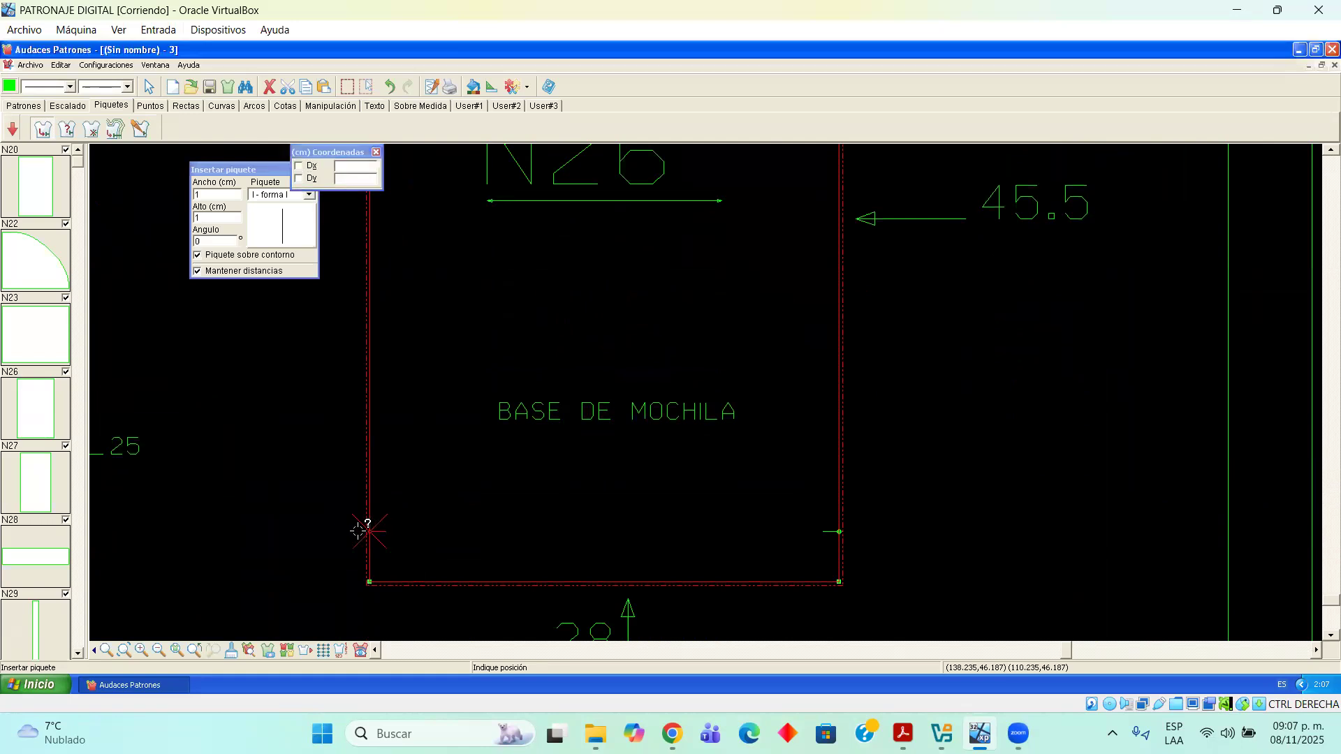
pyautogui.click(148, 87)
# Move pattern N26 off the BASE DE MOCHILA draft into the free space below it, beside pattern N27
pyautogui.scroll(-3, 559, 391)
pyautogui.scroll(-5, 563, 374)
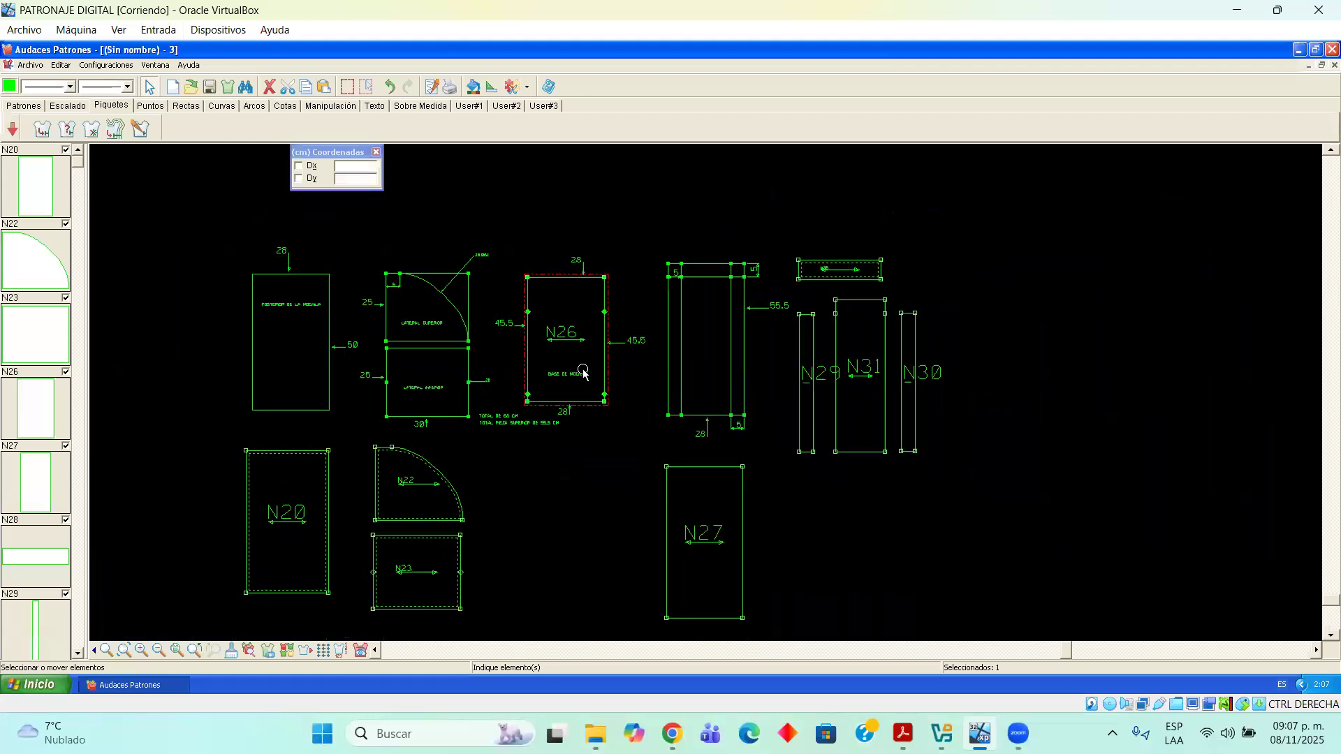
pyautogui.moveTo(566, 336); pyautogui.dragTo(563, 520)
pyautogui.click(622, 561)
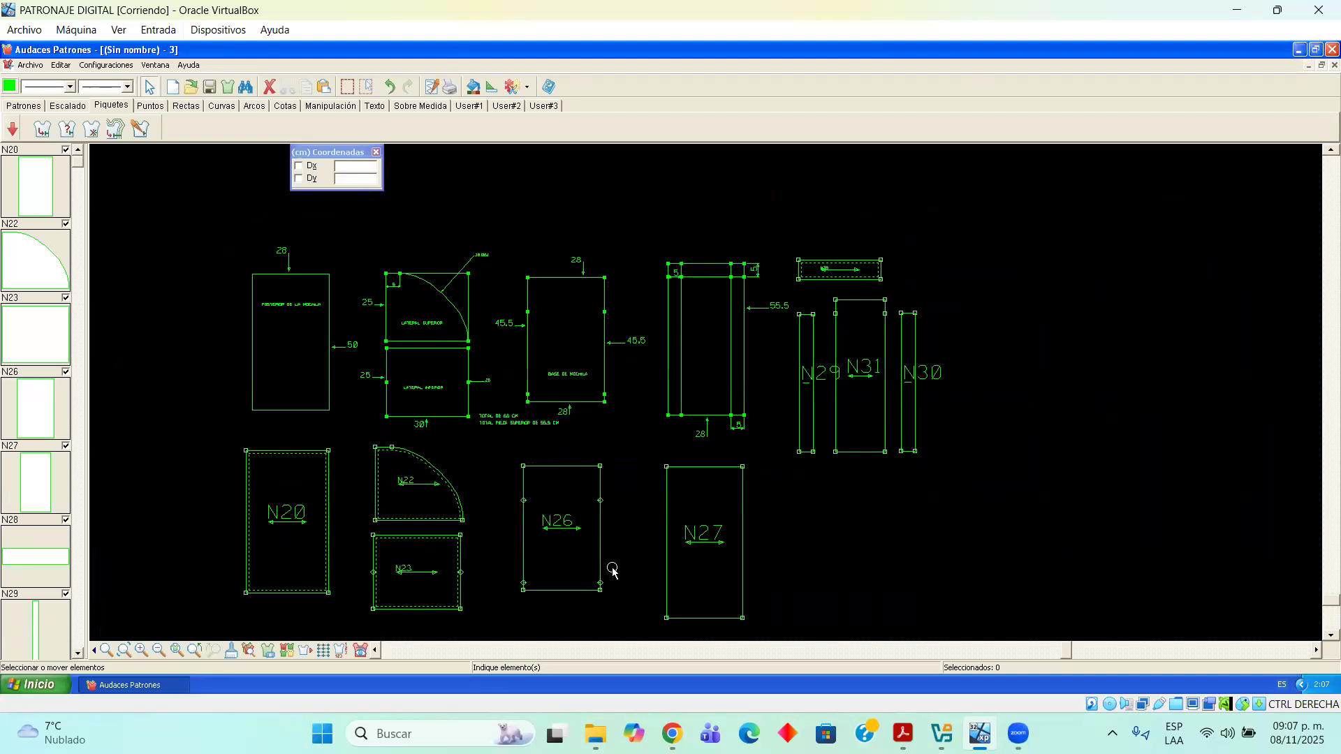
# Create a 1 cm seam allowance around the whole pattern N26, keeping its base, and shift the pattern slightly lower
pyautogui.scroll(3, 612, 538)
pyautogui.scroll(1, 609, 536)
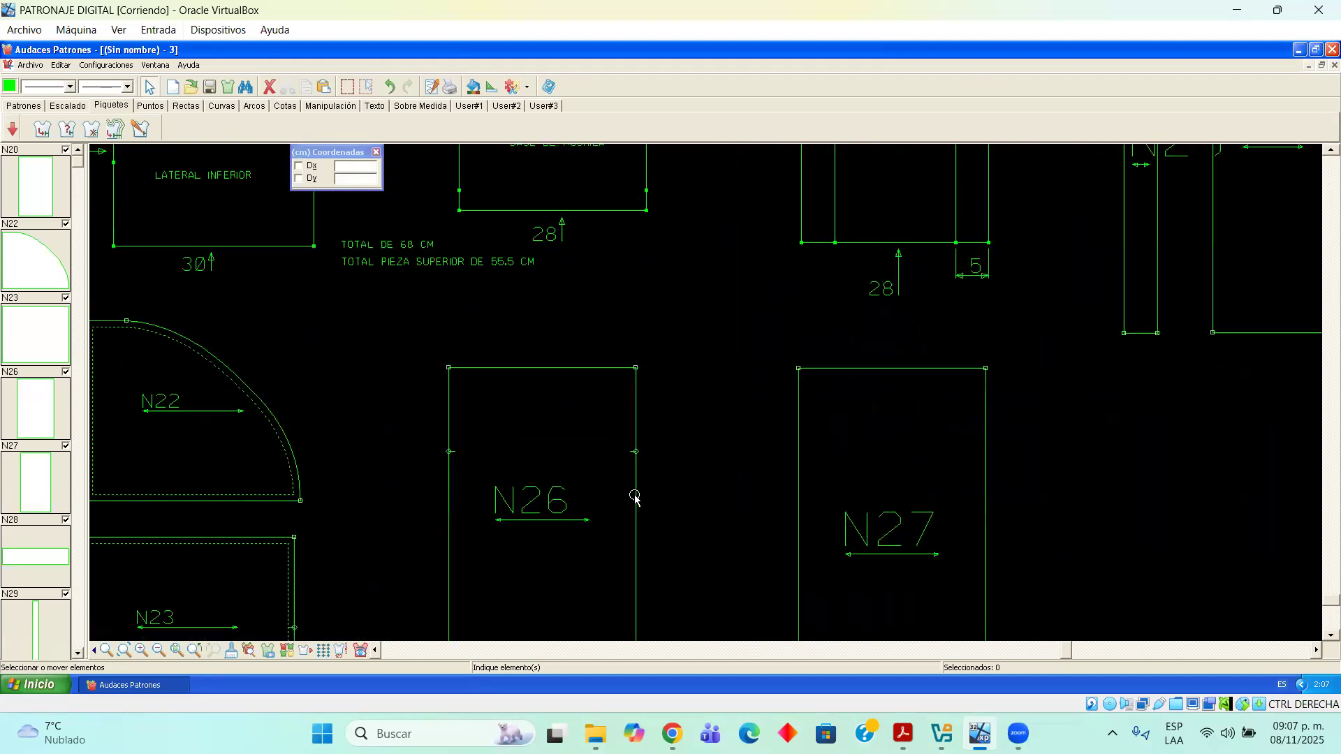
pyautogui.scroll(-3, 600, 580)
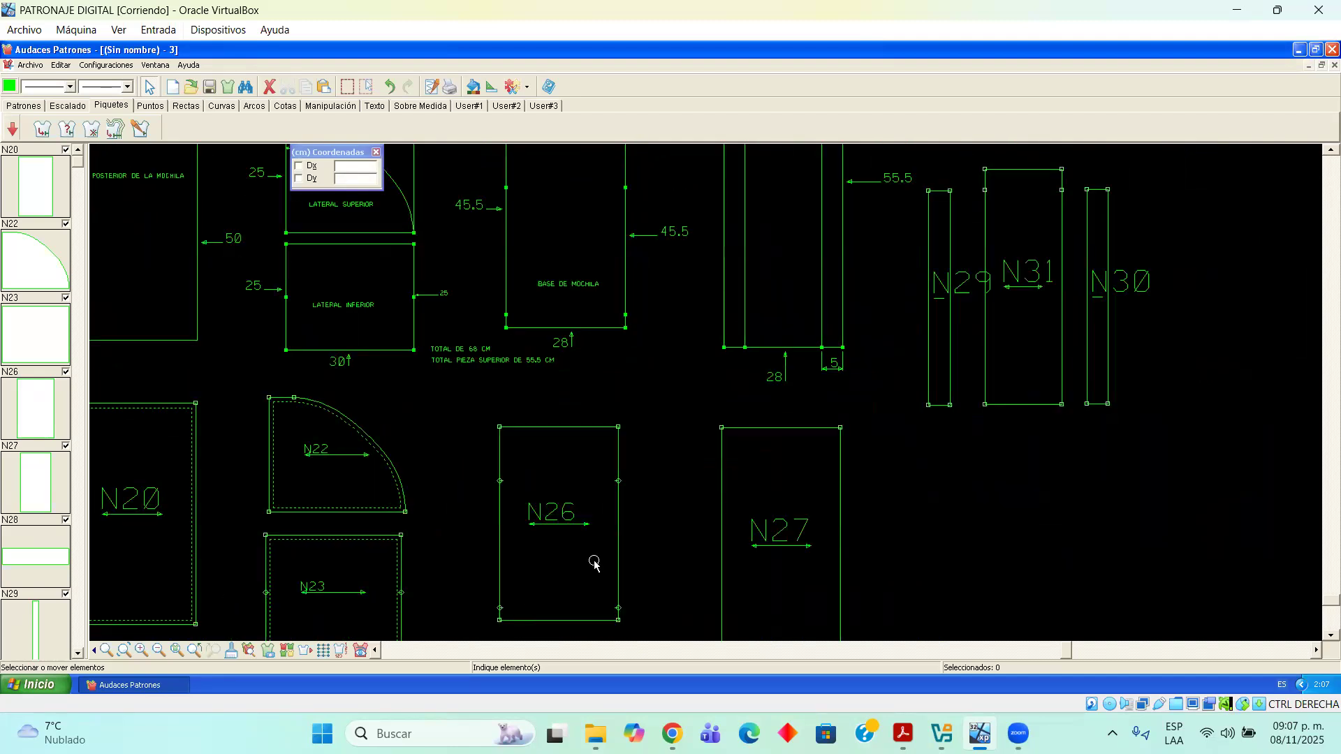
pyautogui.click(556, 429)
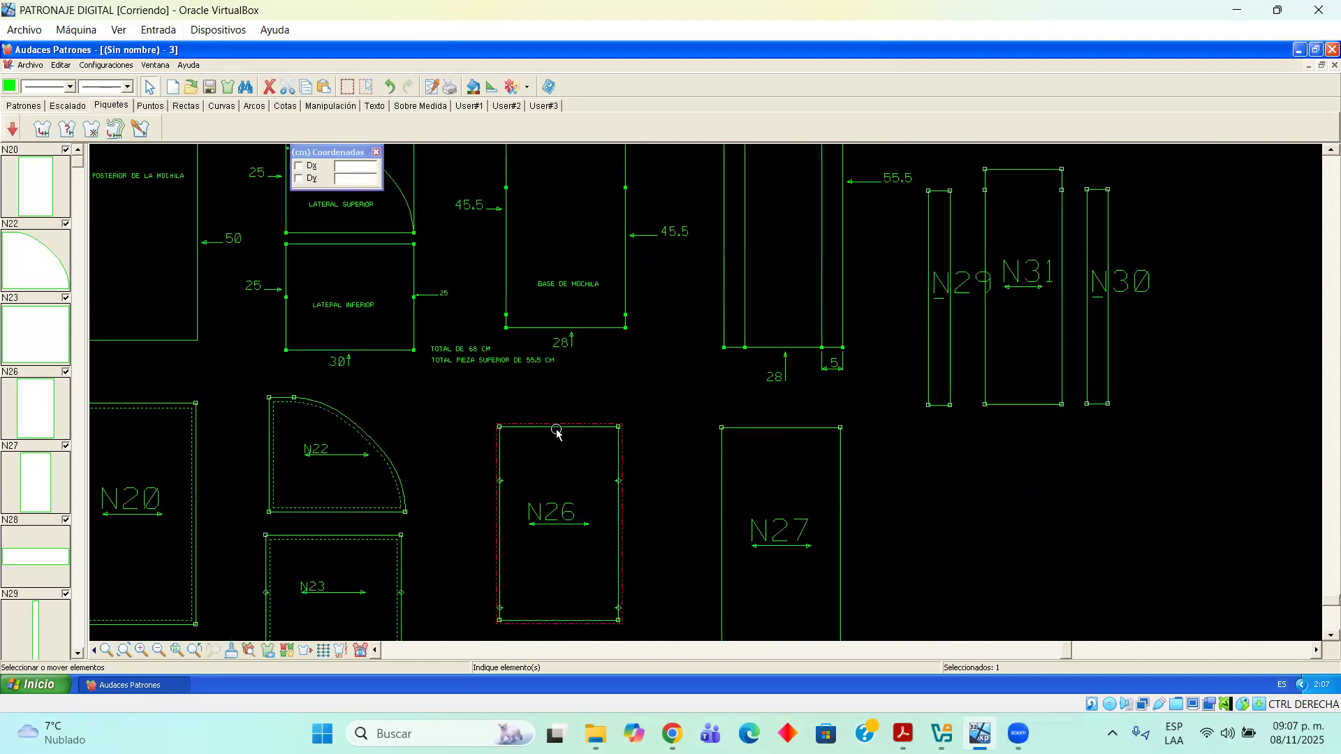
pyautogui.click(66, 107)
pyautogui.click(28, 108)
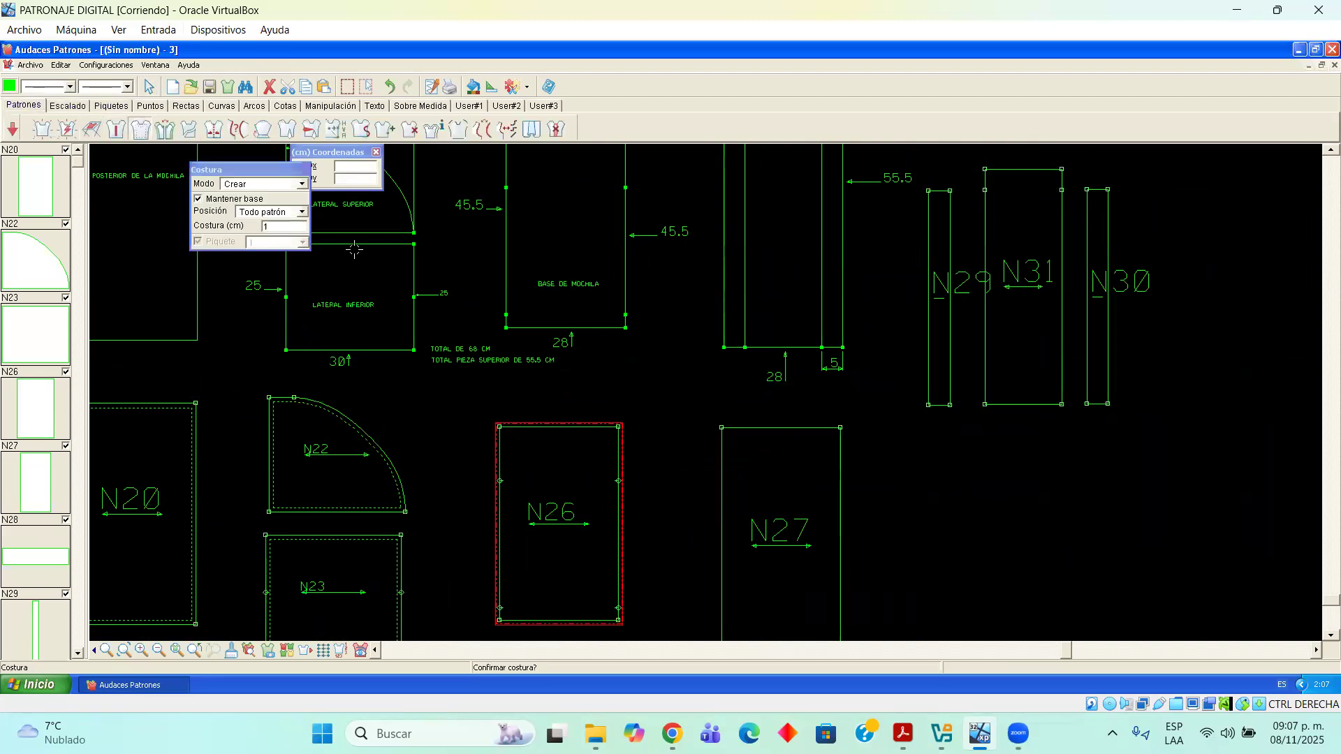
pyautogui.rightClick(481, 462)
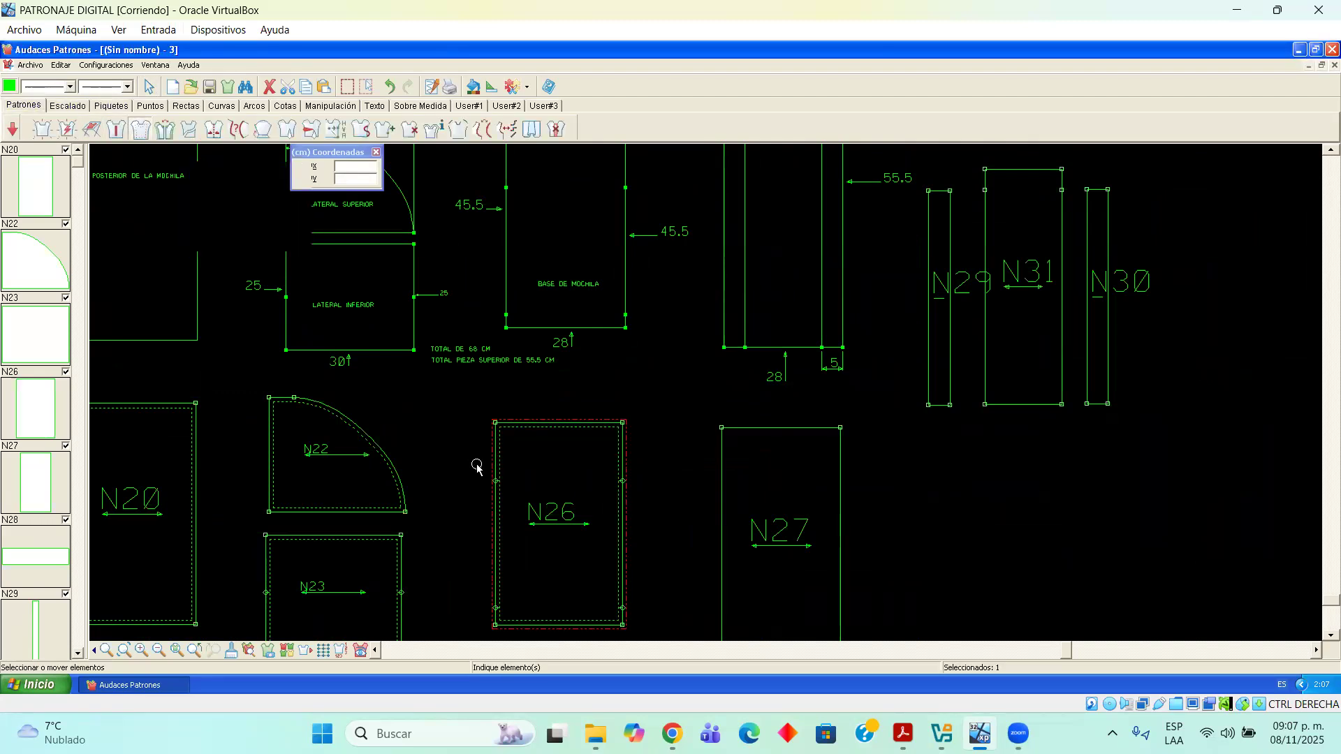
pyautogui.moveTo(575, 426); pyautogui.dragTo(584, 464)
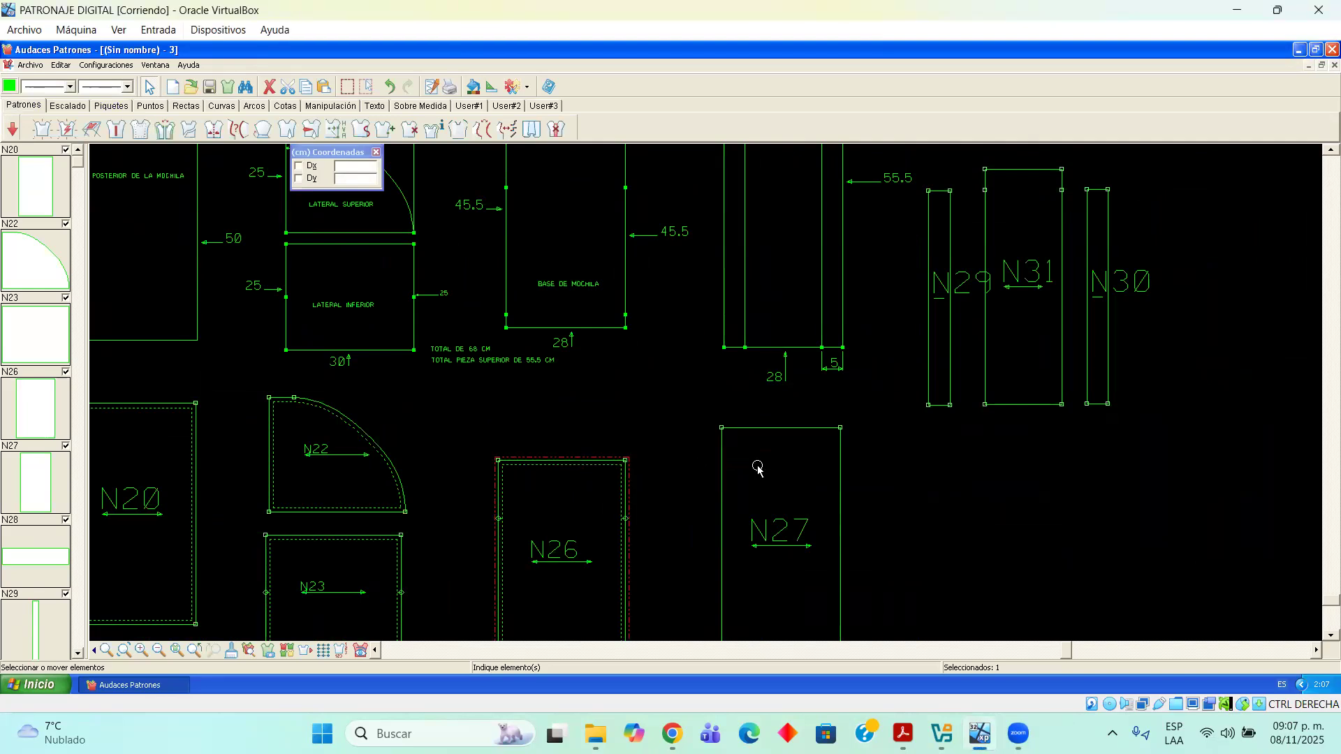
# Create a 1 cm seam allowance around the whole pattern N27, keeping its base
pyautogui.scroll(-2, 758, 468)
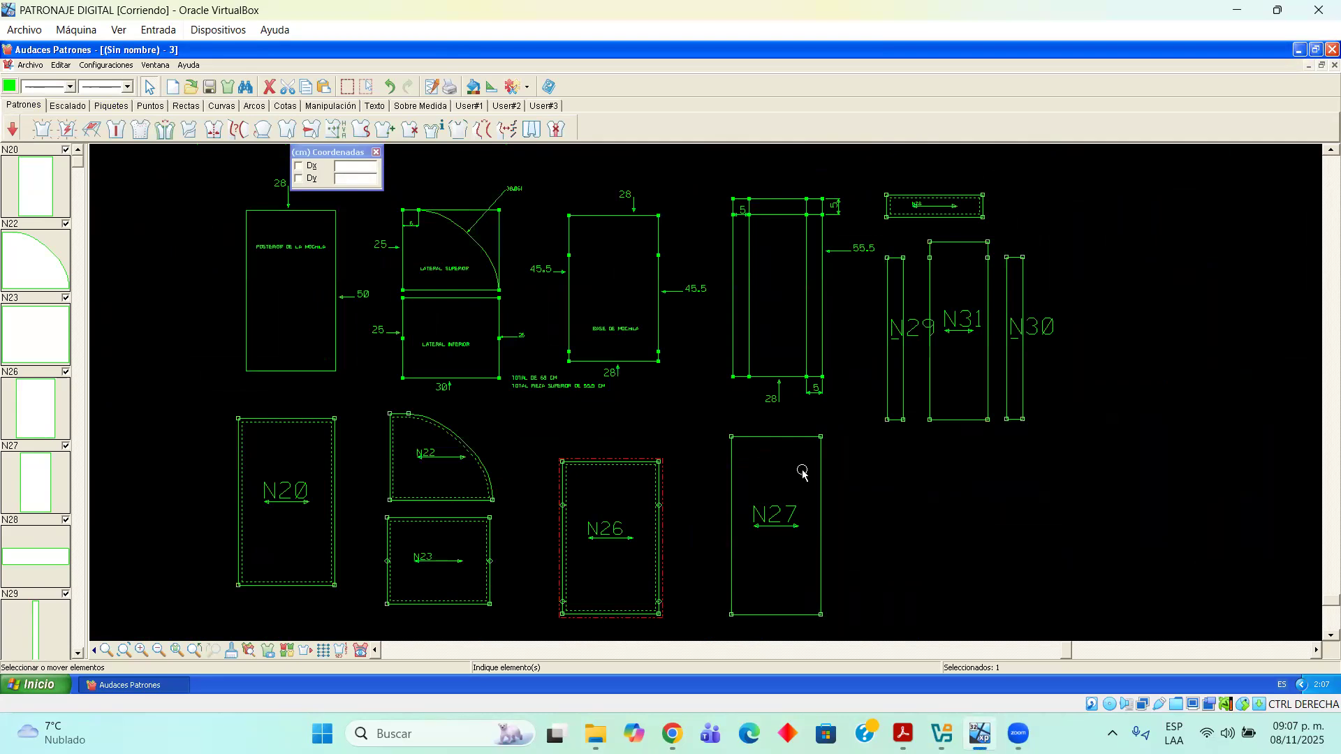
pyautogui.scroll(-1, 771, 458)
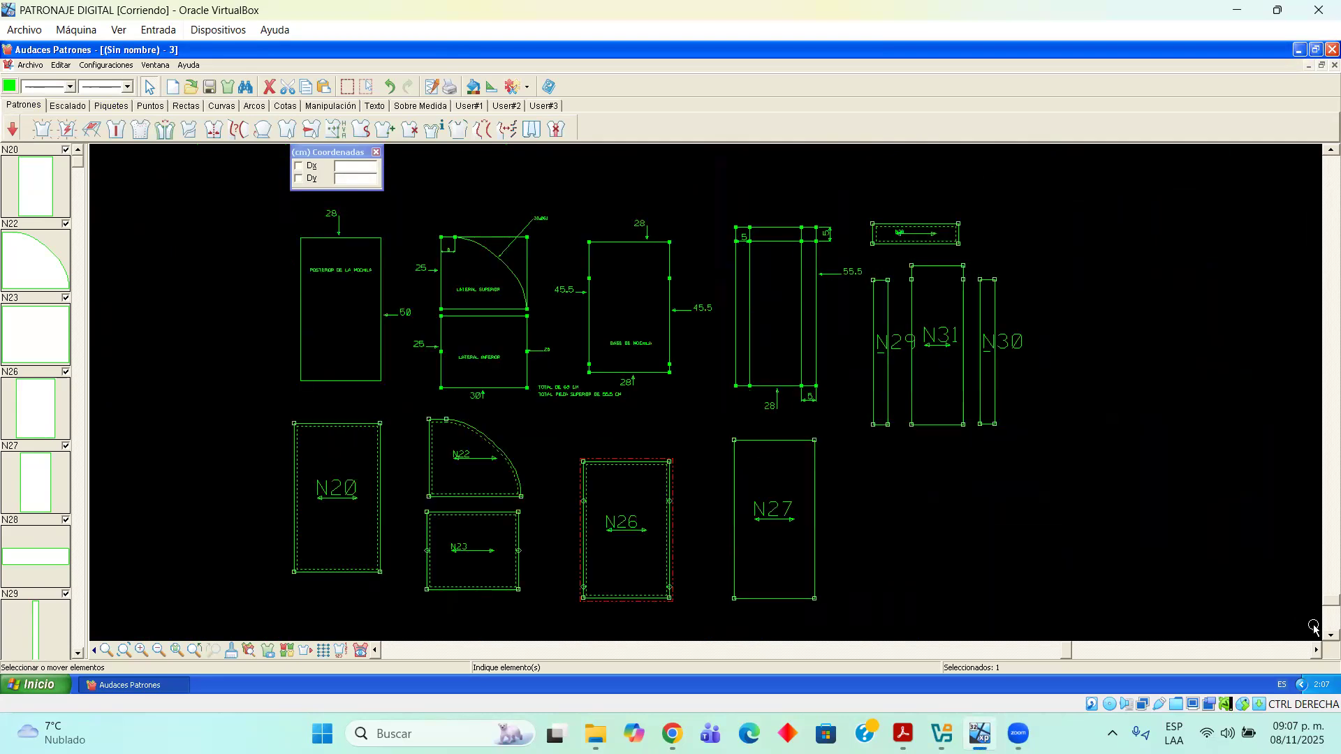
pyautogui.click(772, 512)
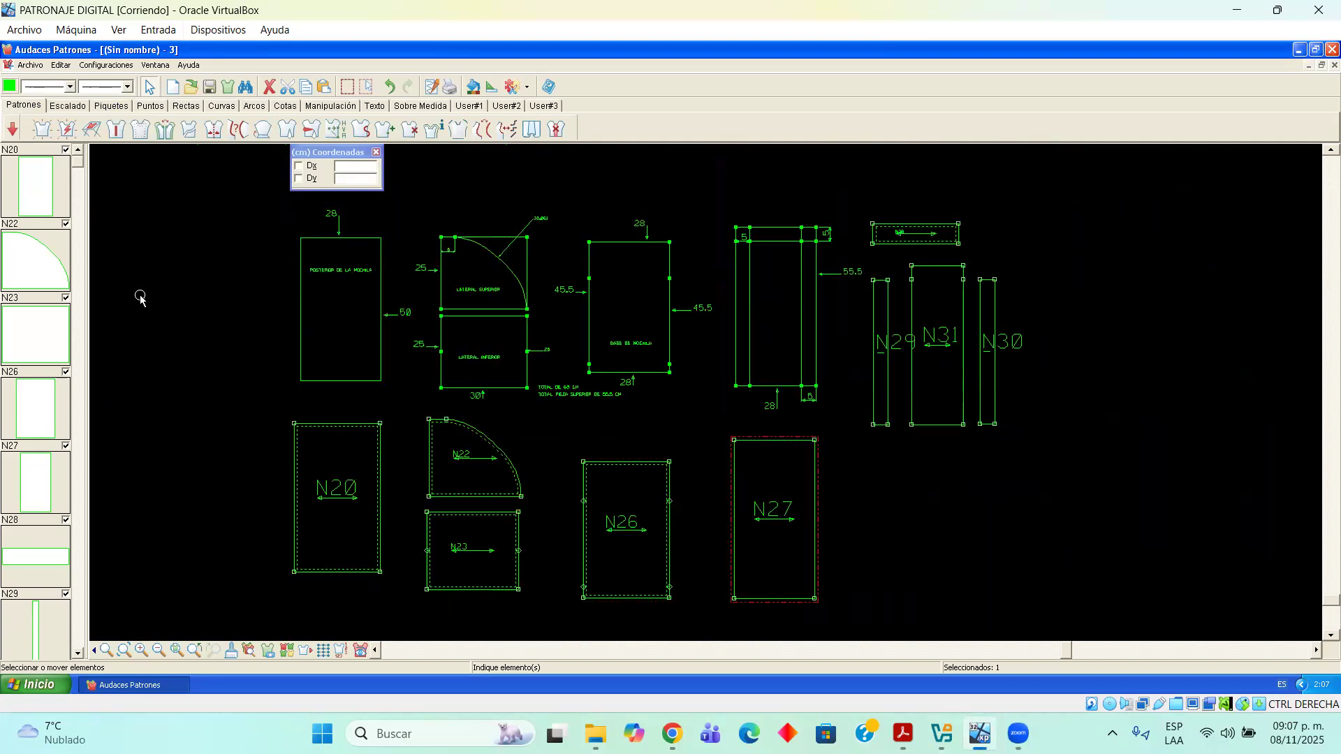
pyautogui.click(141, 131)
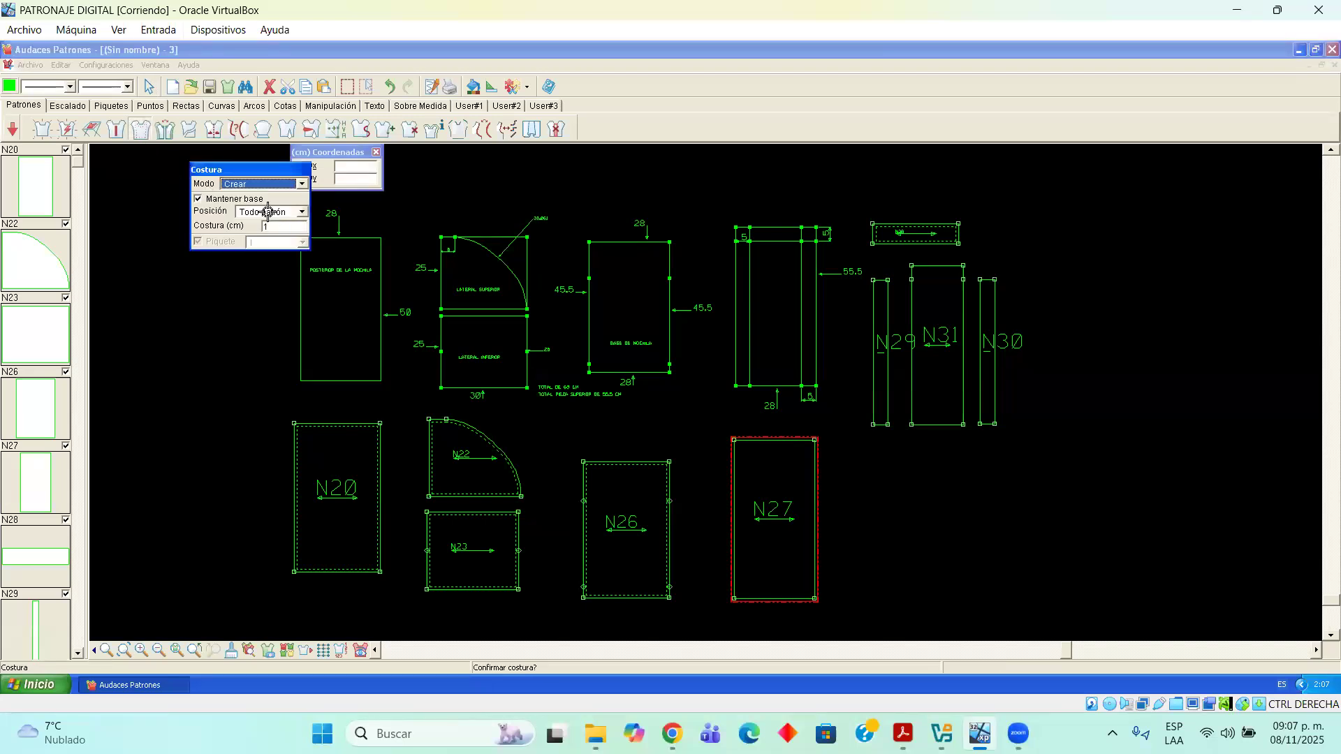
pyautogui.press('Return')
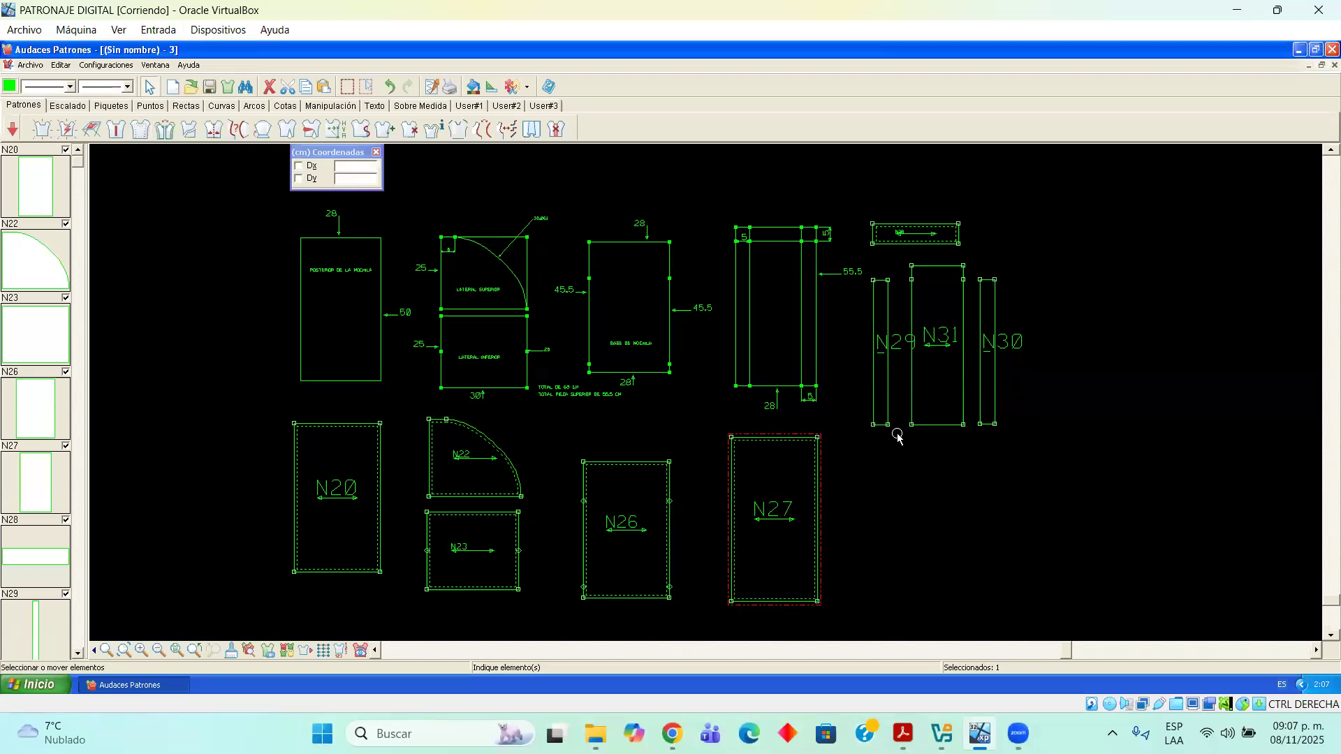
# Spread out patterns N28, N29, N30 and N31 so the strips stand clear of one another
pyautogui.moveTo(904, 248); pyautogui.dragTo(934, 250)
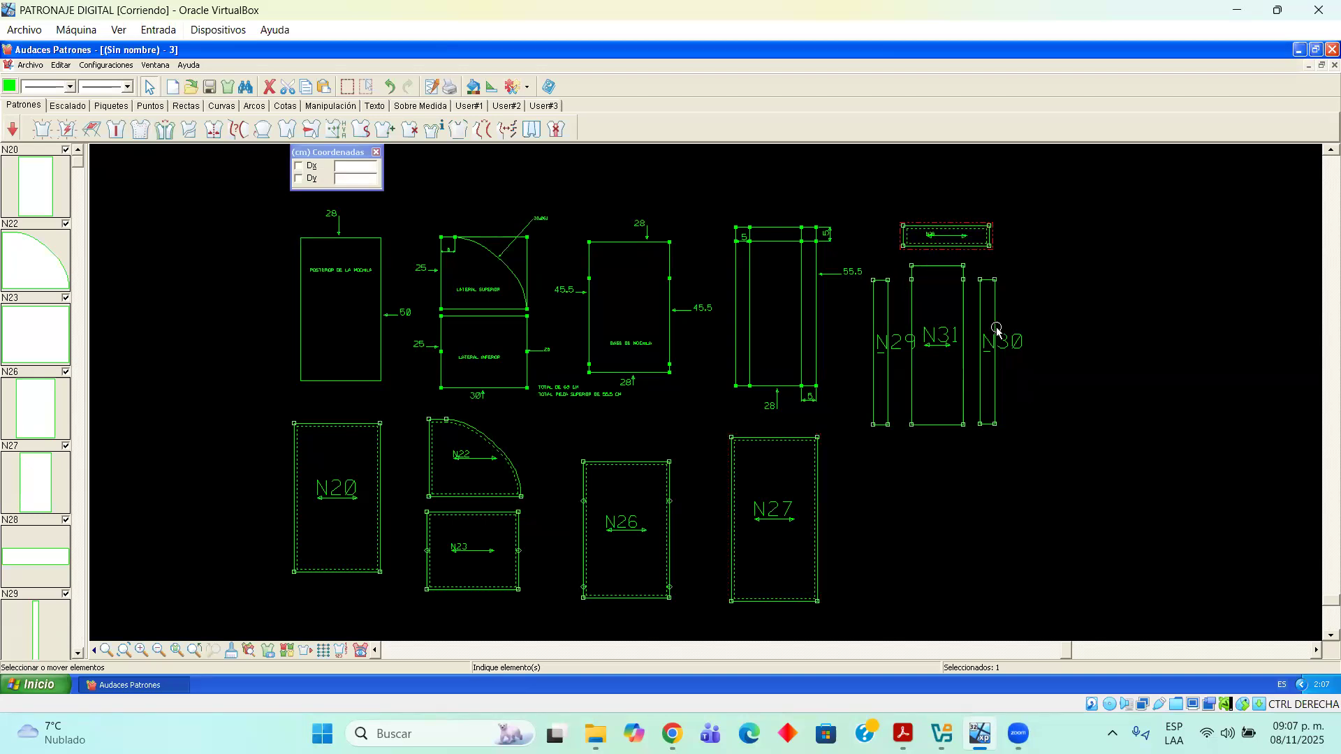
pyautogui.moveTo(988, 299); pyautogui.dragTo(1021, 307)
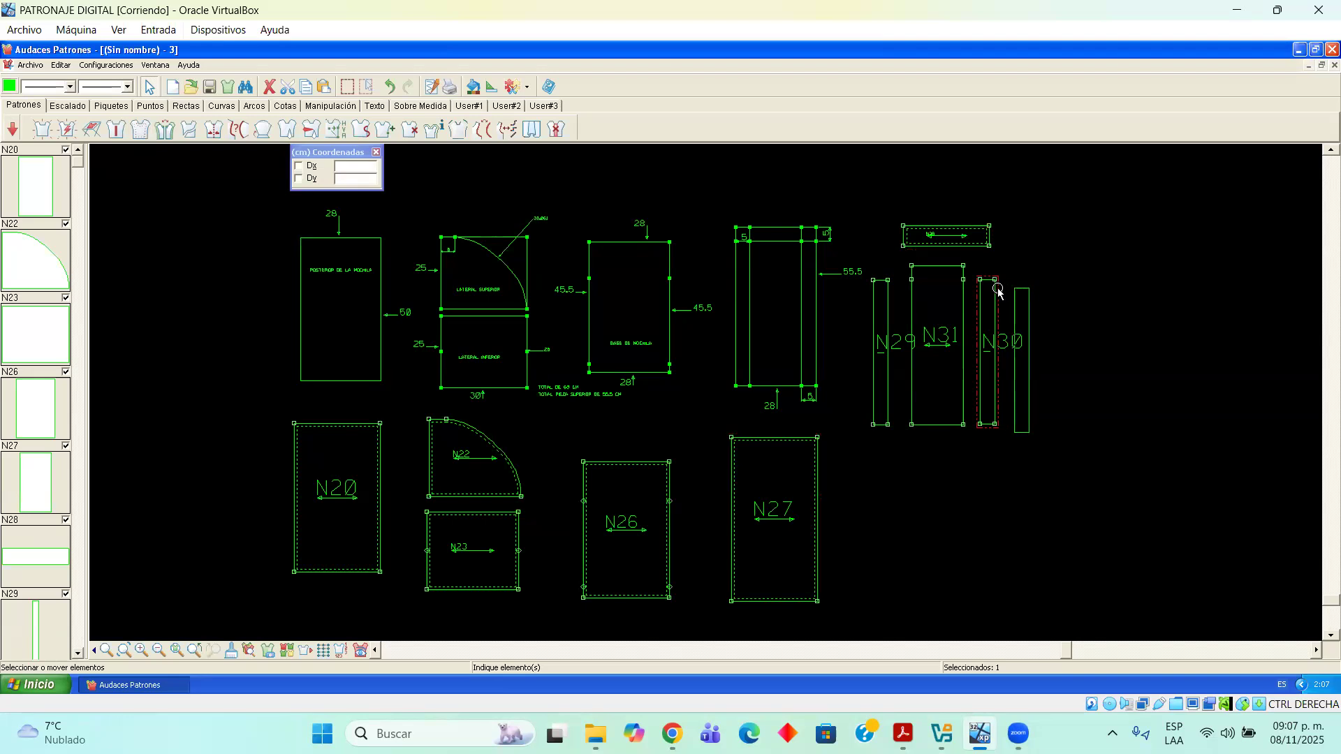
pyautogui.click(976, 275)
pyautogui.moveTo(912, 272); pyautogui.dragTo(912, 316)
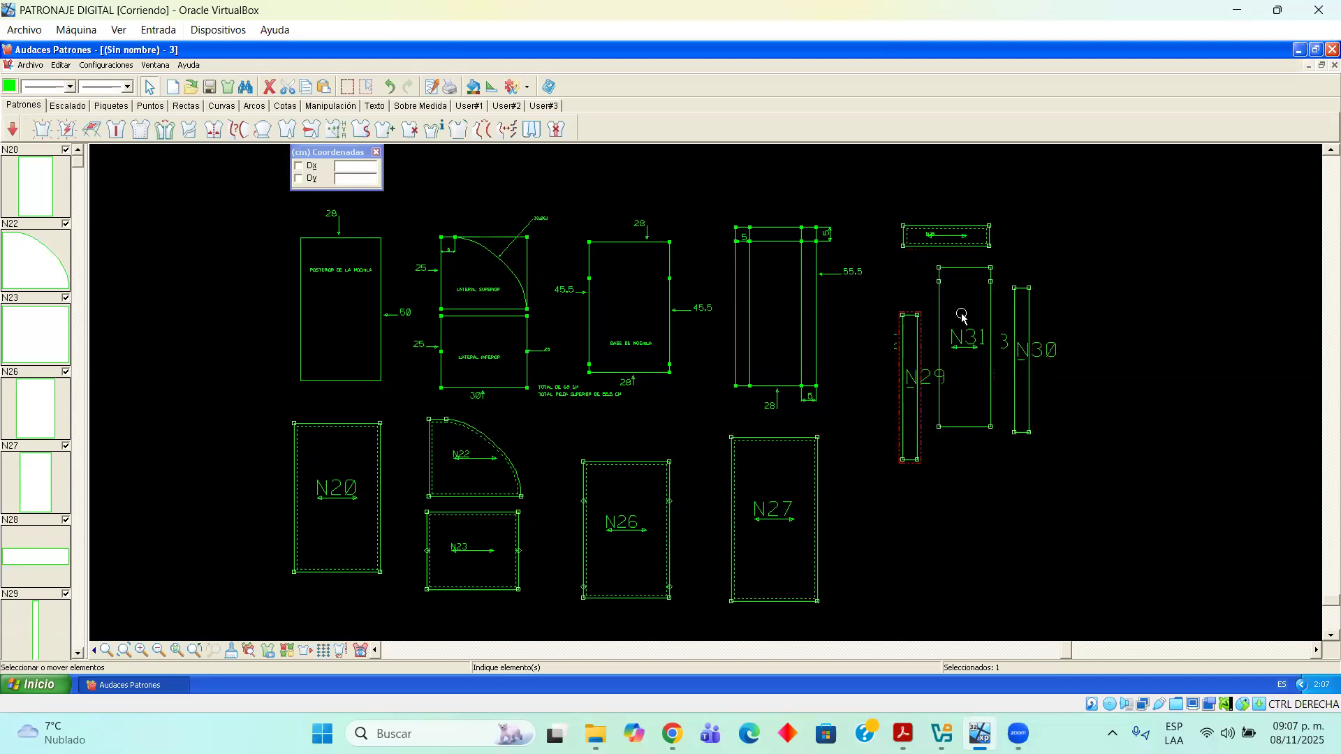
pyautogui.scroll(2, 962, 316)
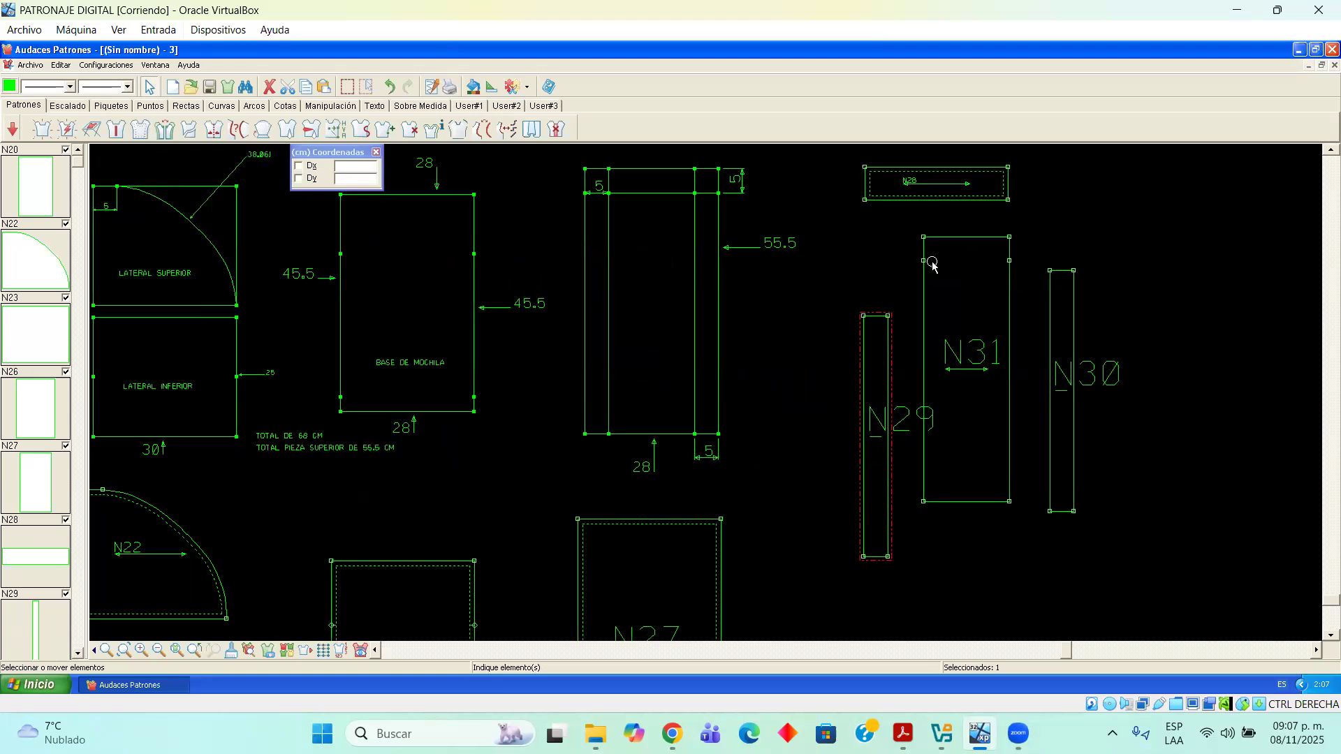
pyautogui.scroll(5, 922, 258)
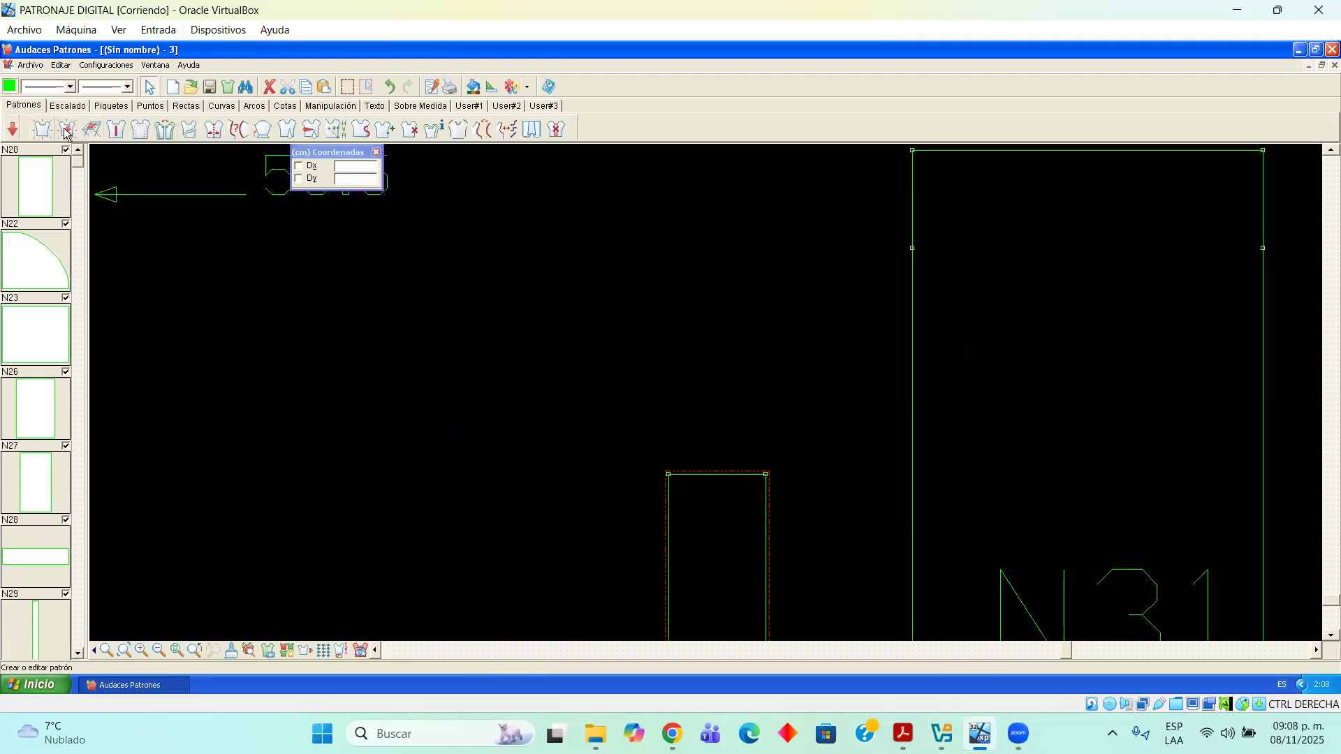
pyautogui.click(111, 105)
pyautogui.click(43, 128)
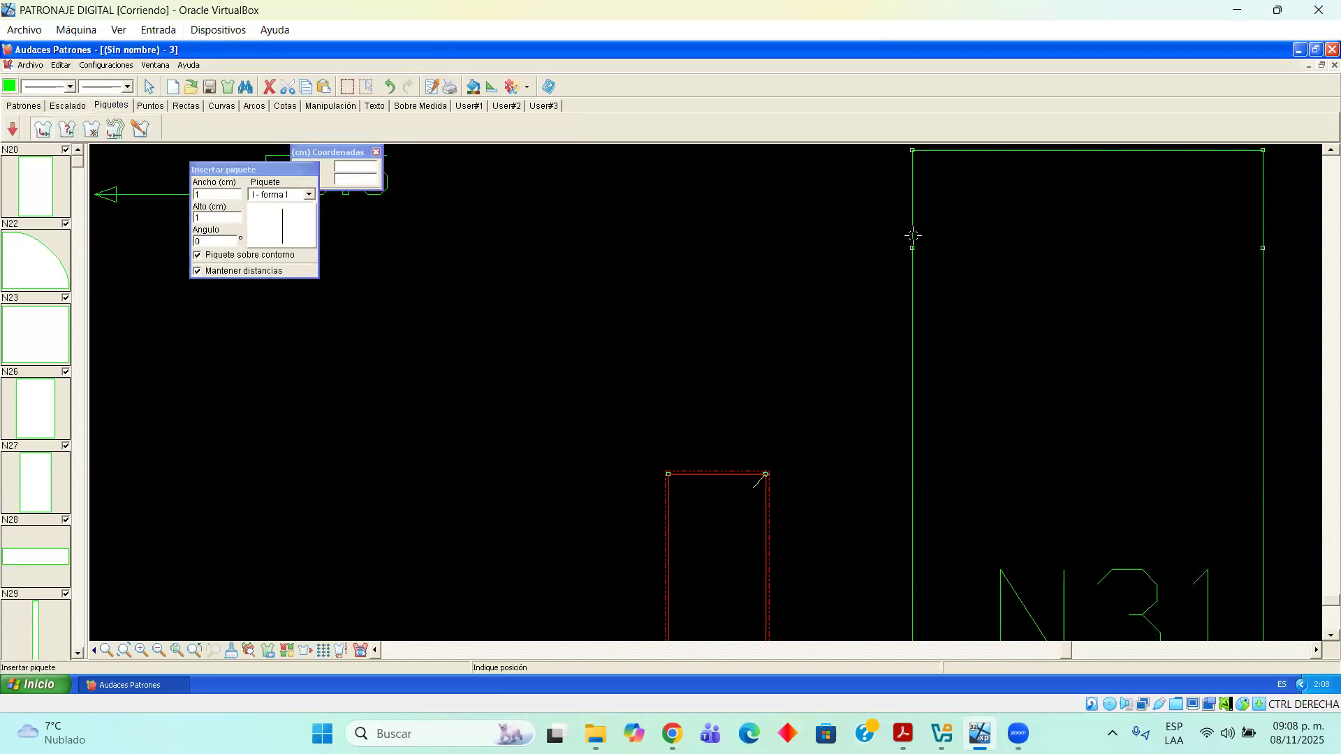
pyautogui.press('Escape')
pyautogui.hotkey('ctrl', 'z')
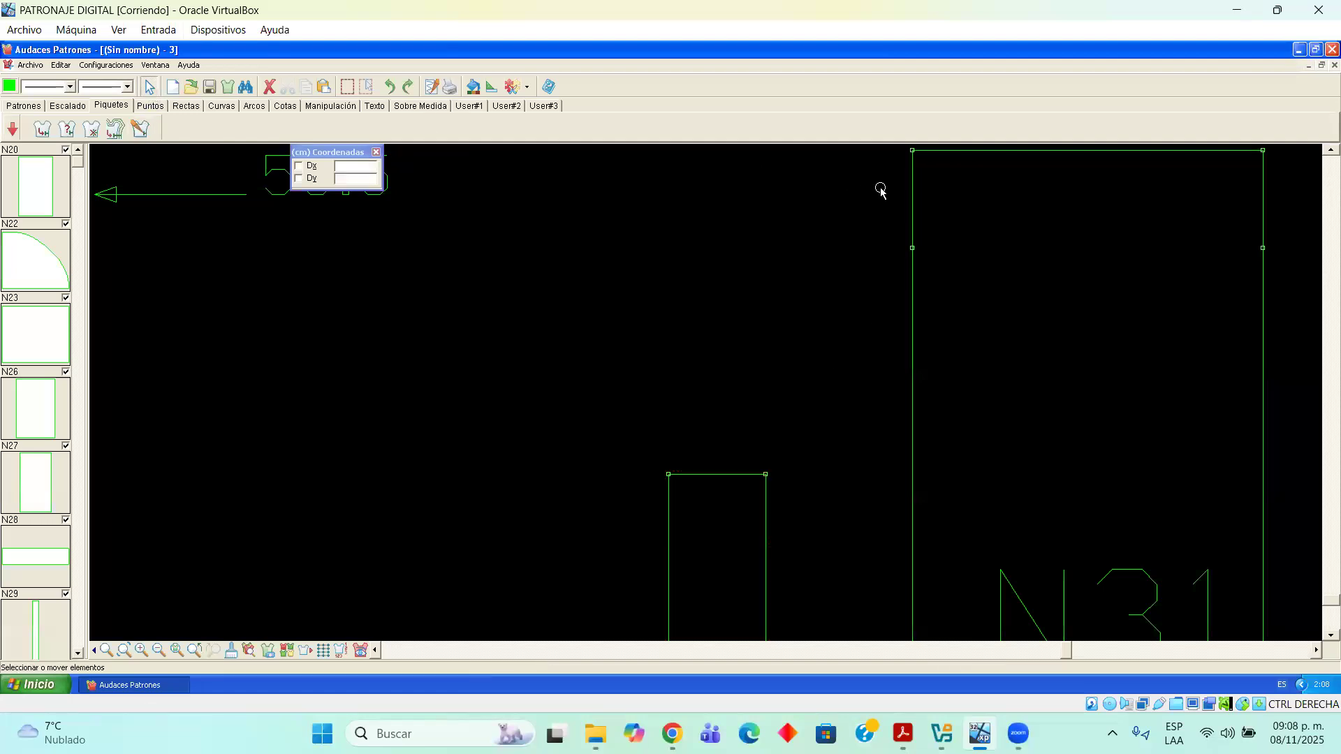
# Insert I-shaped notches, 1 cm wide and 1 cm high, at the upper side points on both vertical edges of pattern N31
pyautogui.click(910, 180)
pyautogui.click(67, 129)
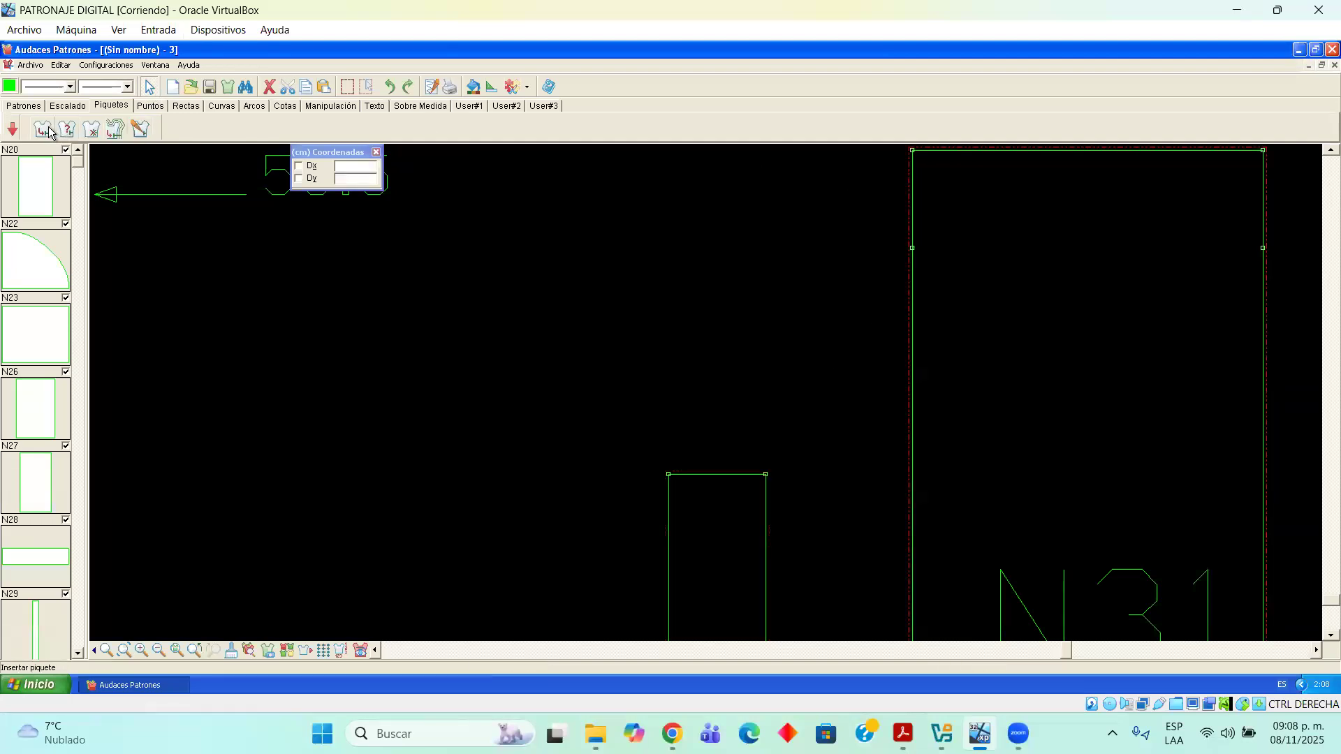
pyautogui.click(913, 248)
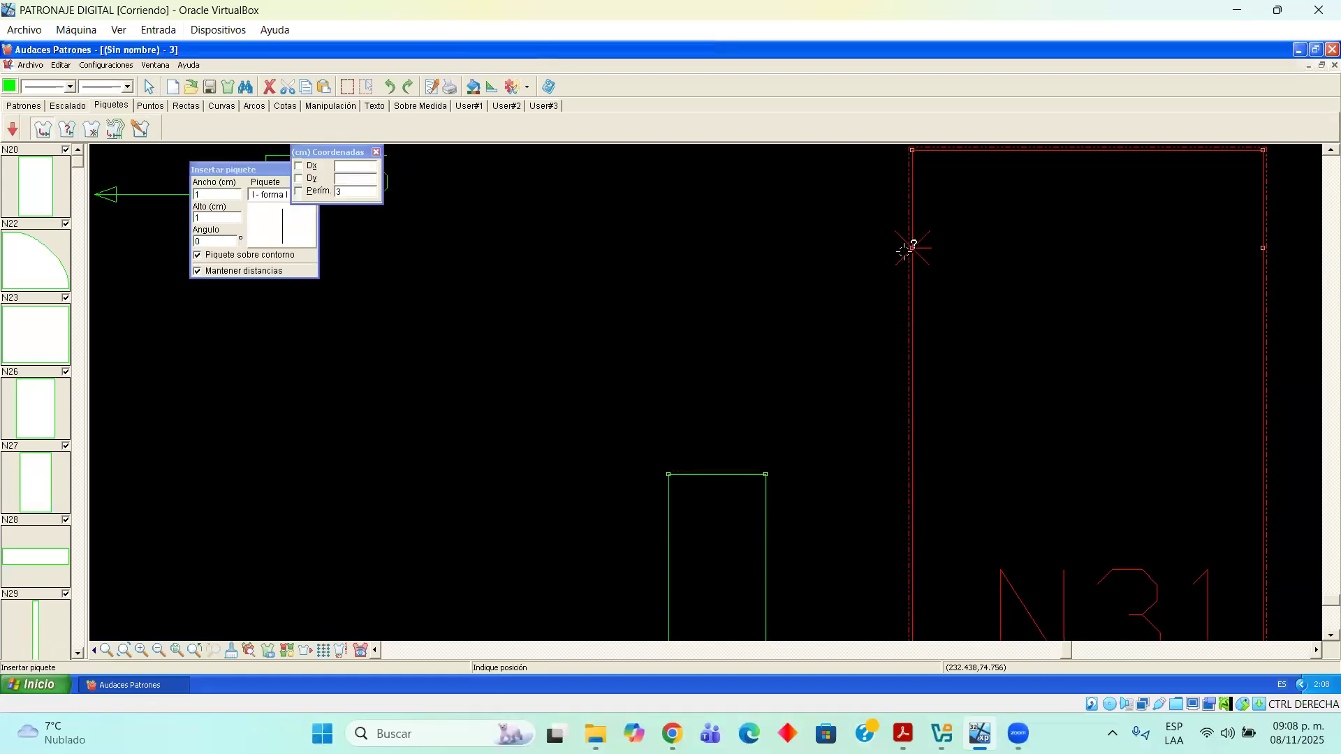
pyautogui.scroll(1, 913, 249)
pyautogui.click(1312, 248)
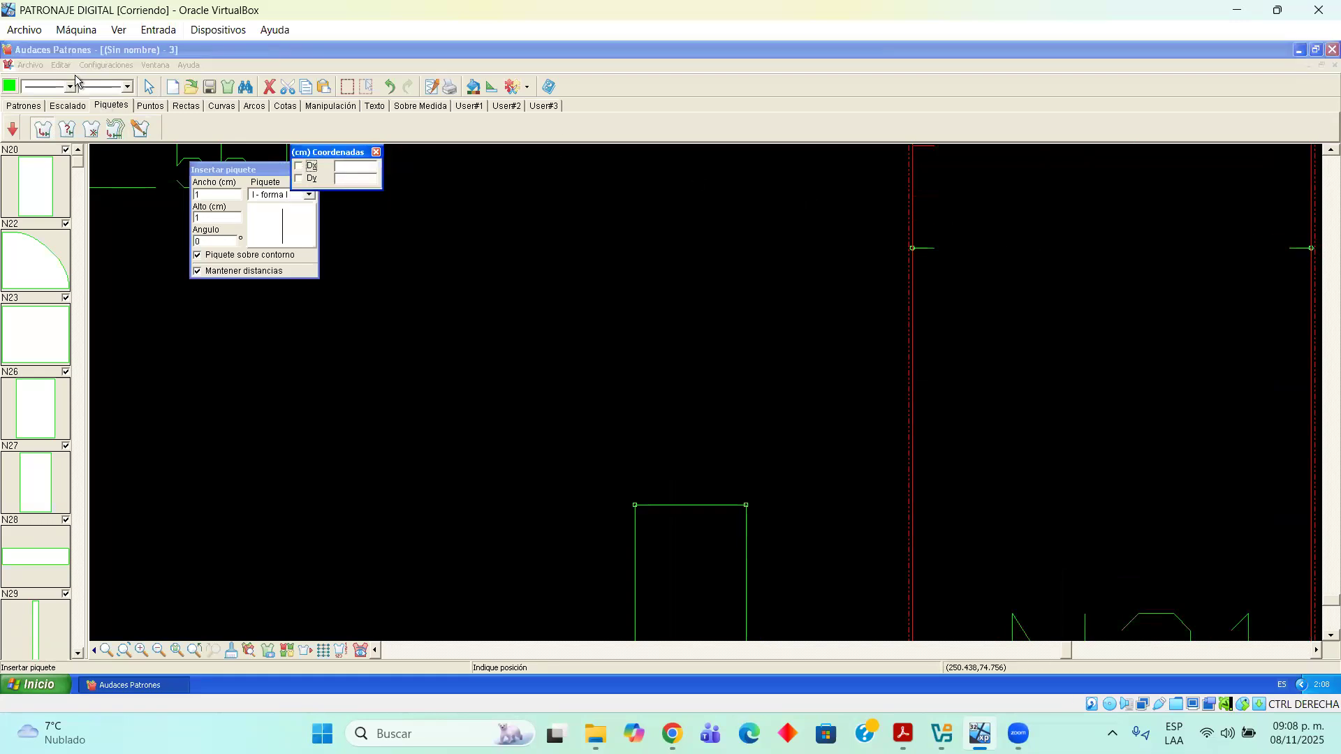
pyautogui.click(149, 89)
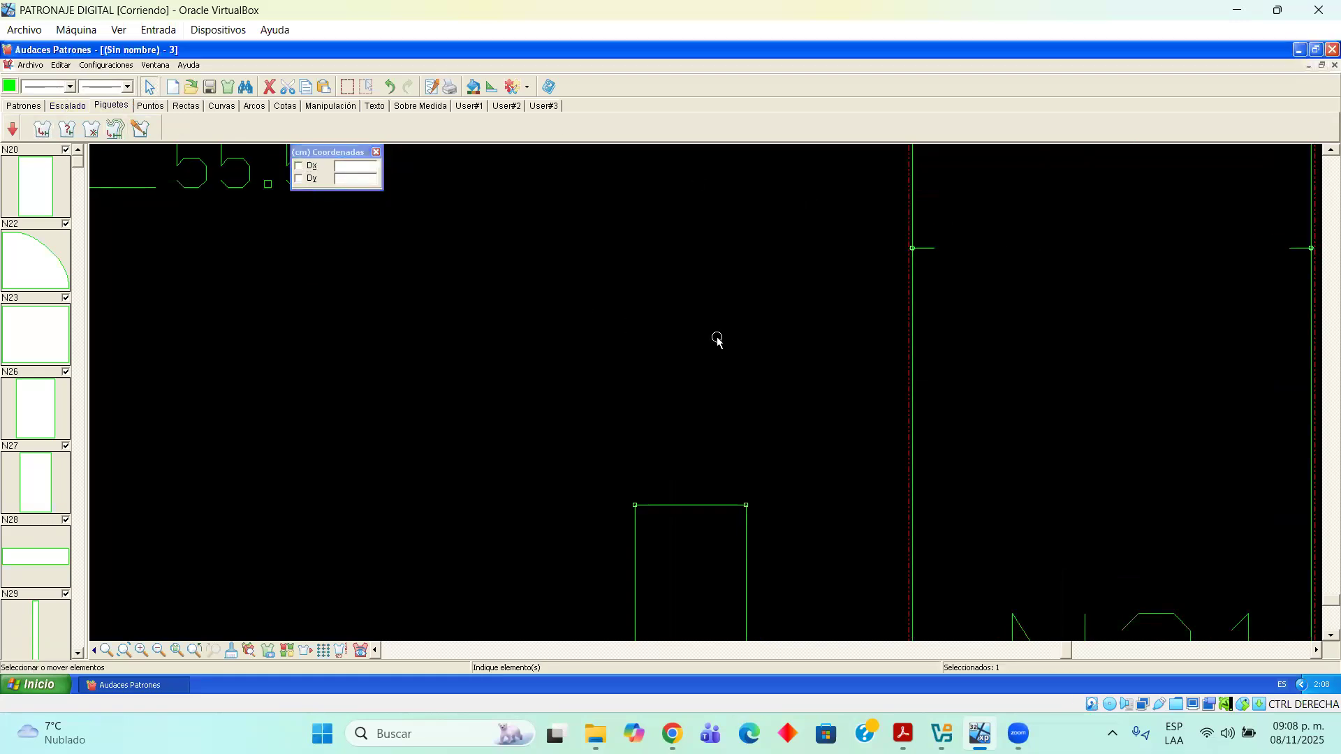
# Create a 1 cm seam allowance around the whole pattern N31, keeping its base
pyautogui.scroll(3, 859, 392)
pyautogui.scroll(-2, 910, 443)
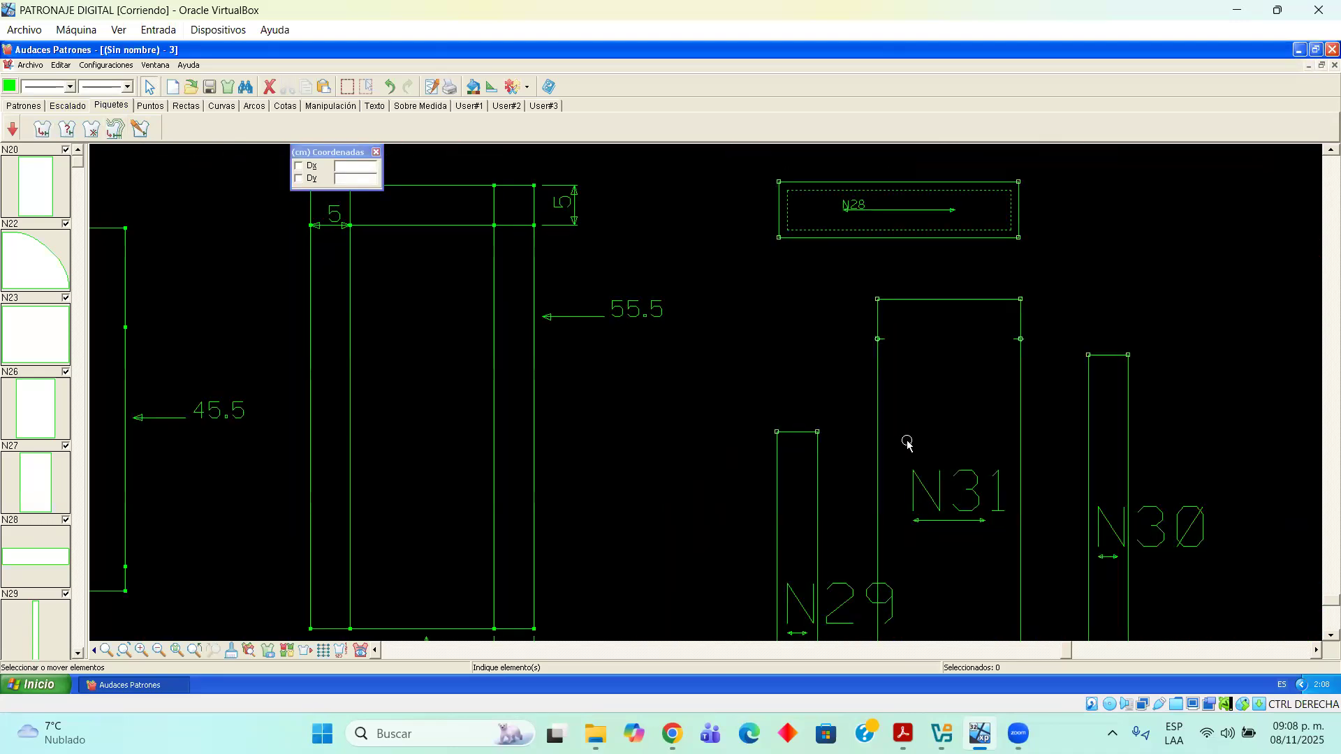
pyautogui.scroll(-1, 909, 446)
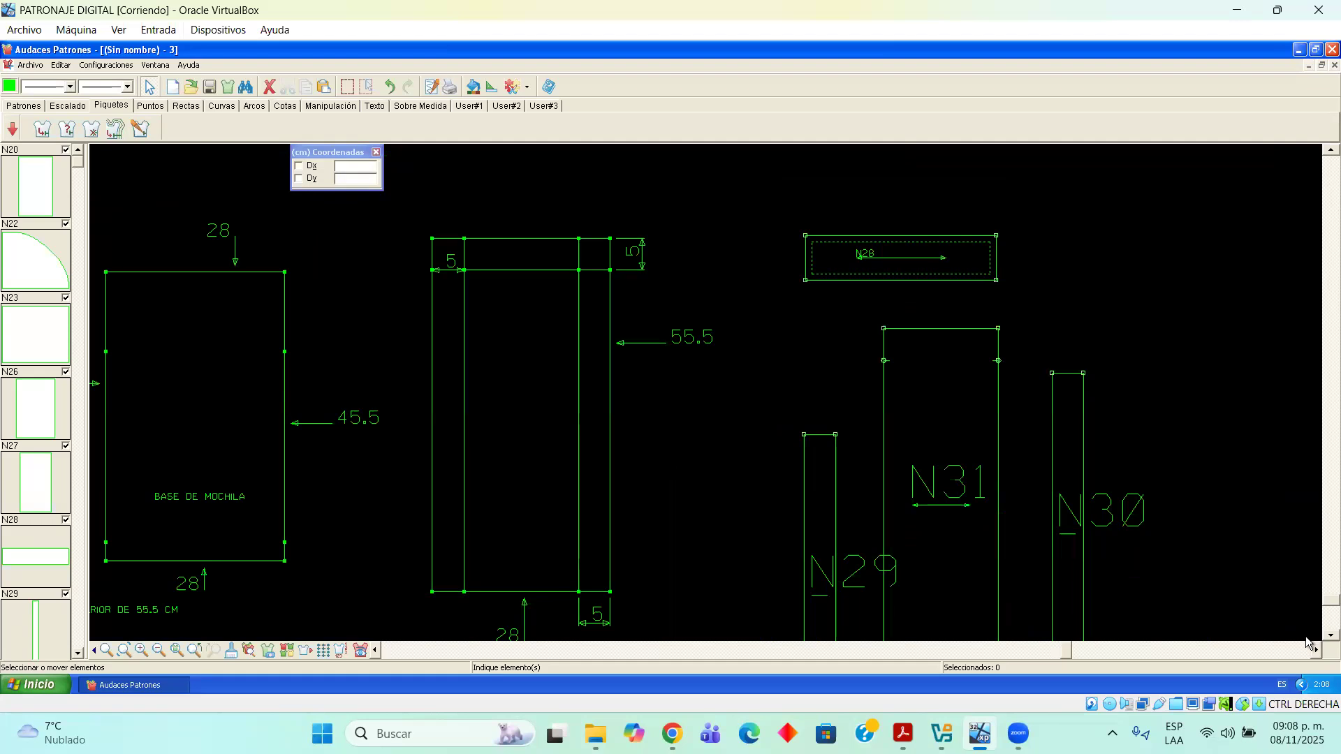
pyautogui.scroll(-2, 1305, 636)
pyautogui.scroll(-1, 938, 370)
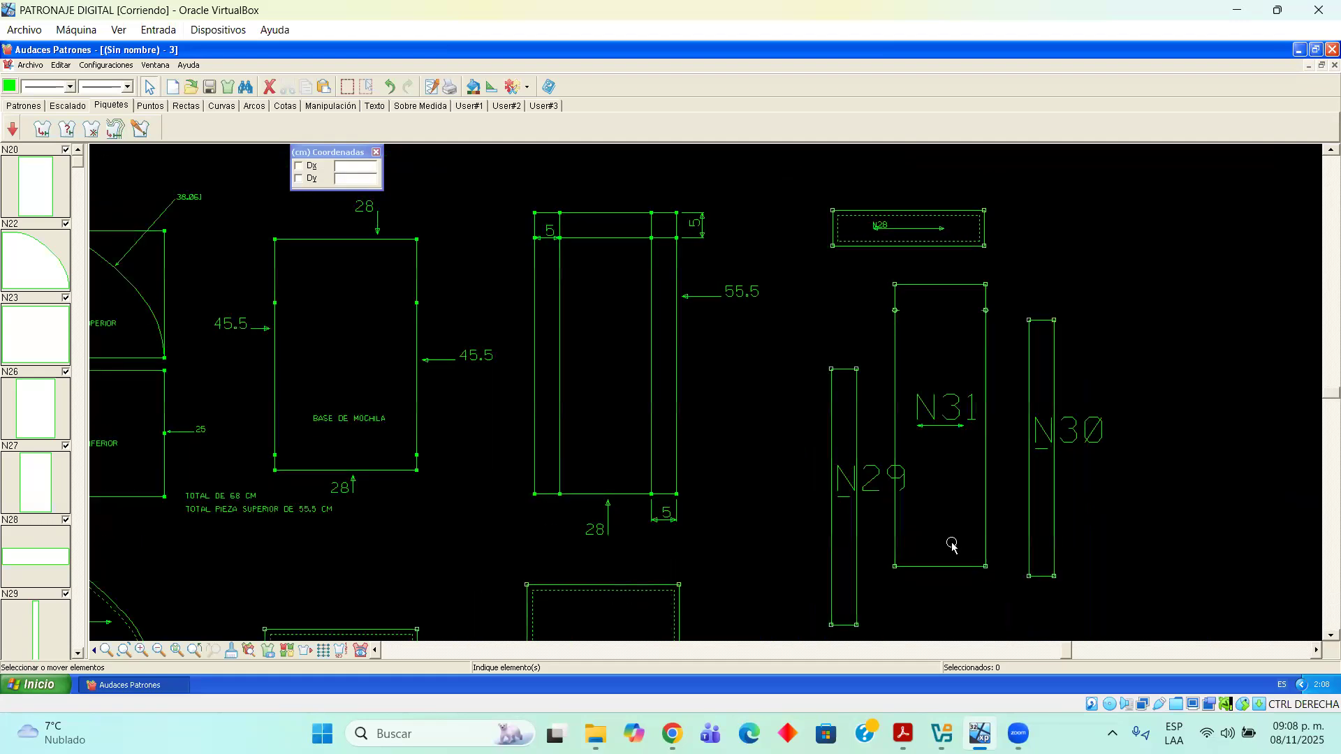
pyautogui.click(894, 366)
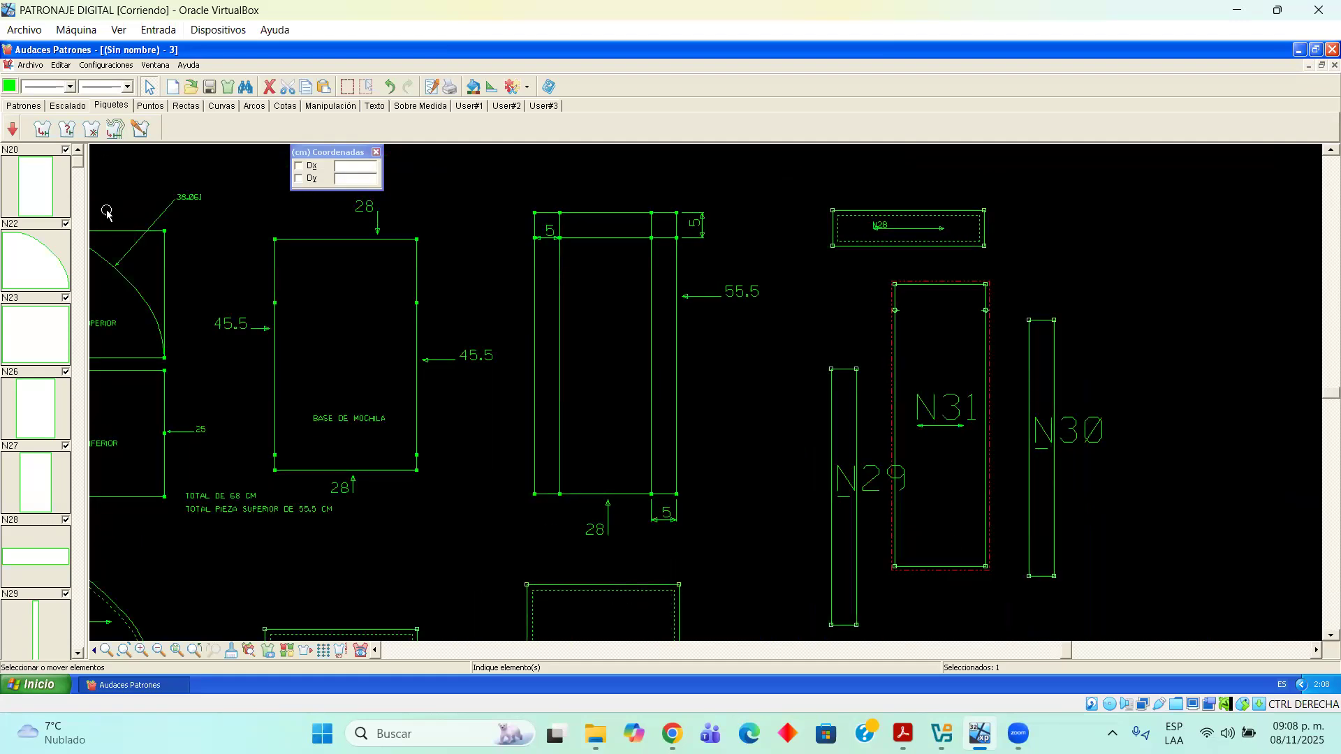
pyautogui.click(23, 106)
pyautogui.click(139, 130)
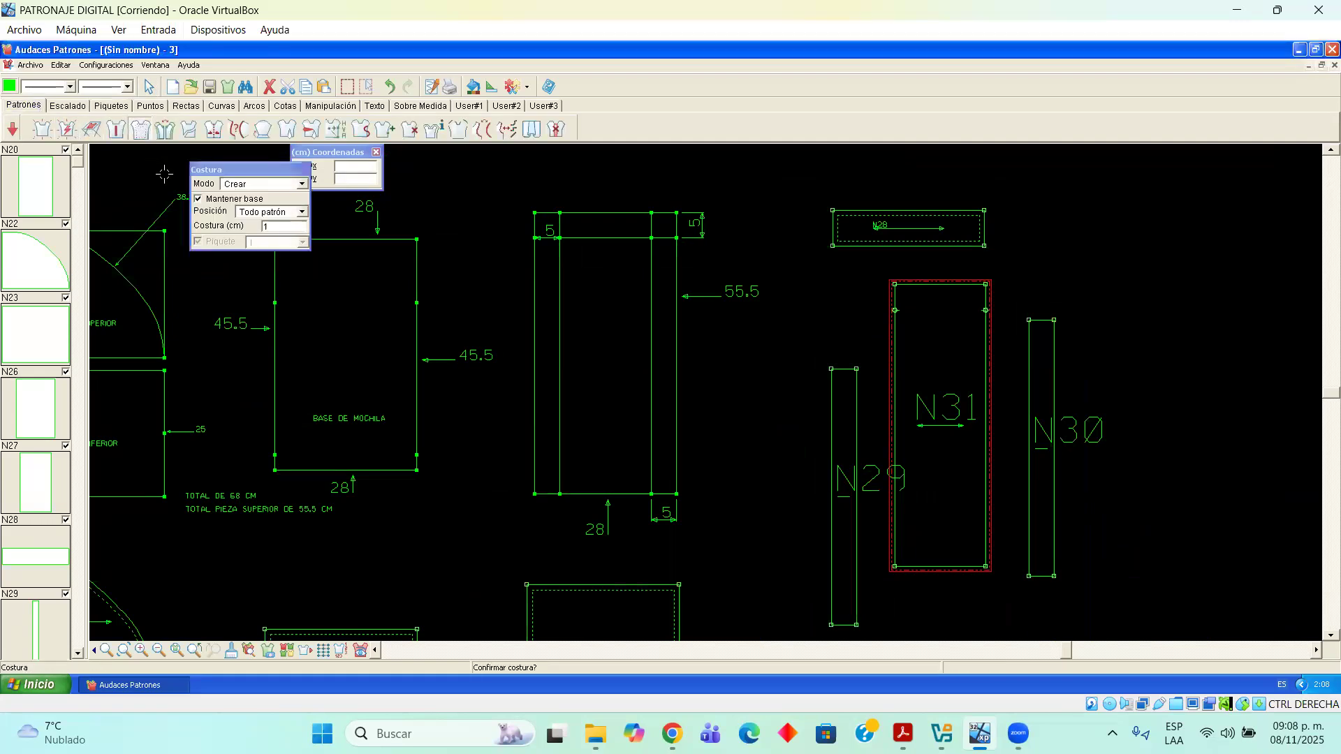
pyautogui.click(870, 333)
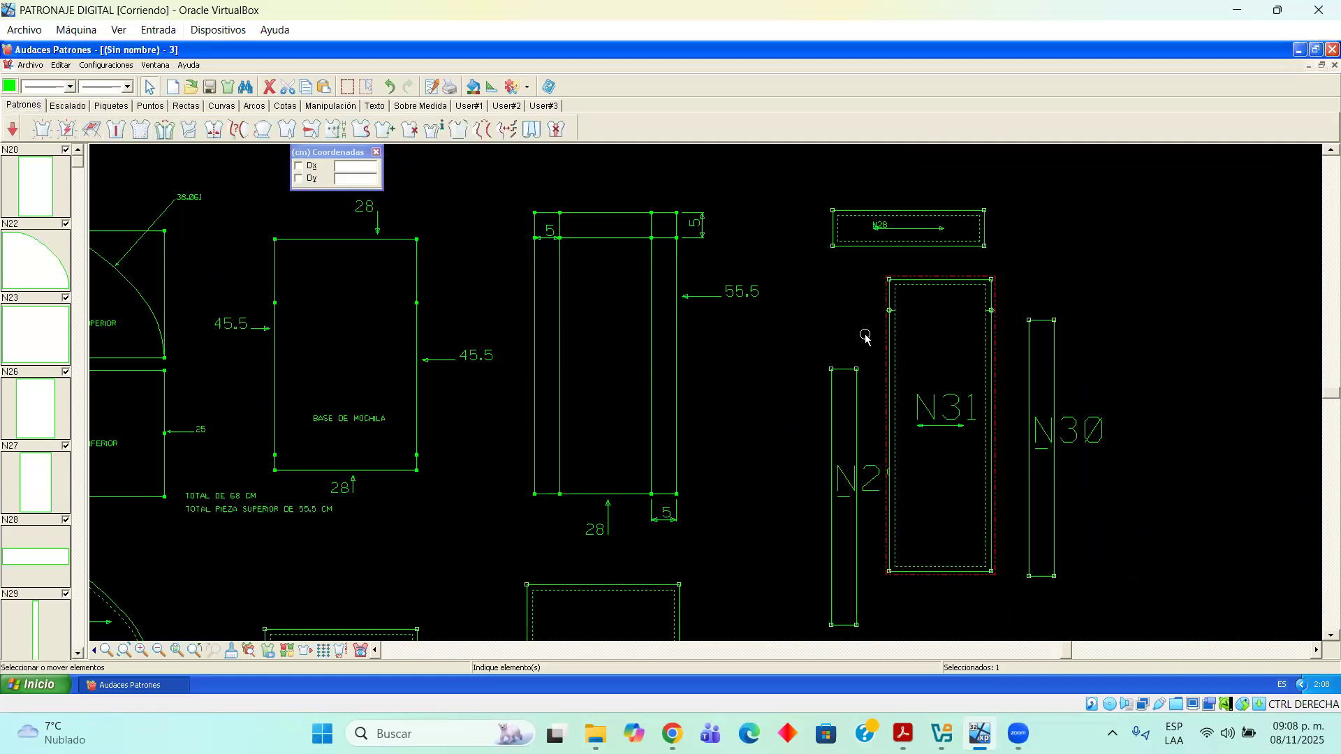
# Create a 1 cm seam allowance around the whole narrow strip pattern N29
pyautogui.click(845, 370)
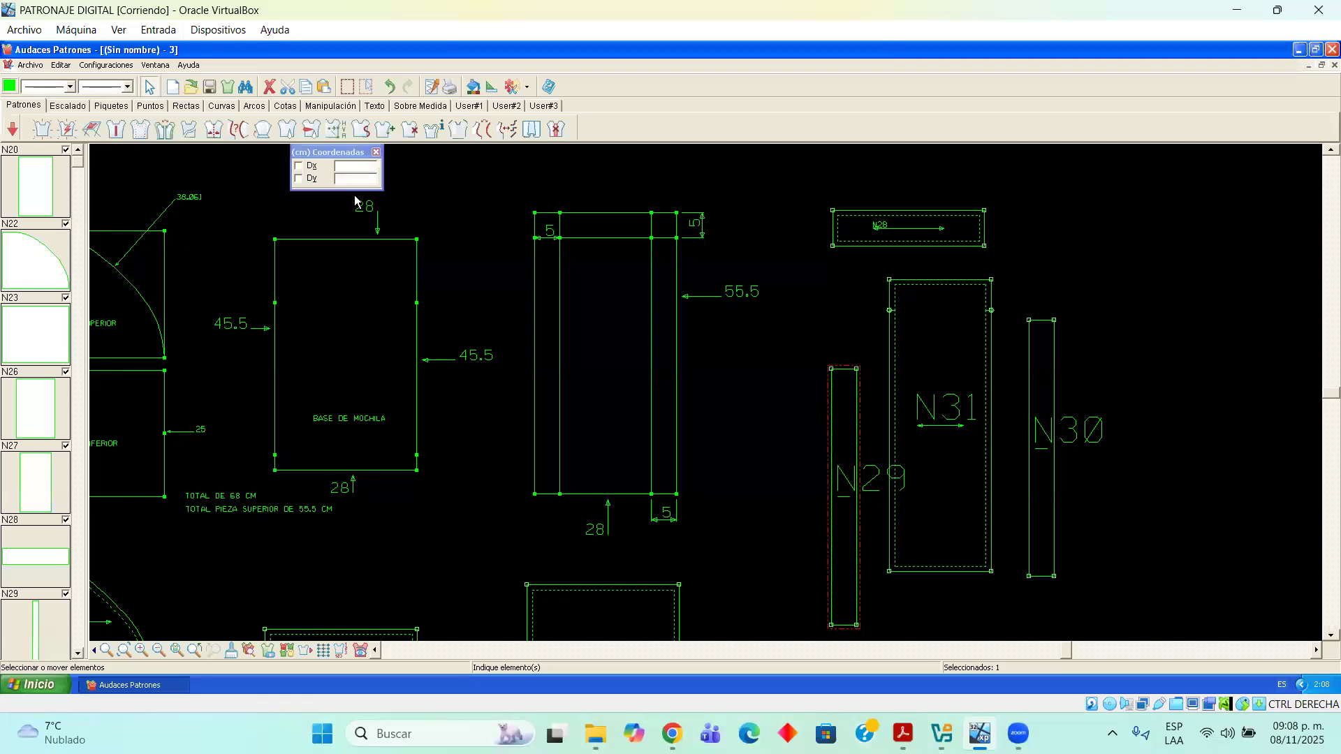
pyautogui.click(143, 132)
pyautogui.click(750, 420)
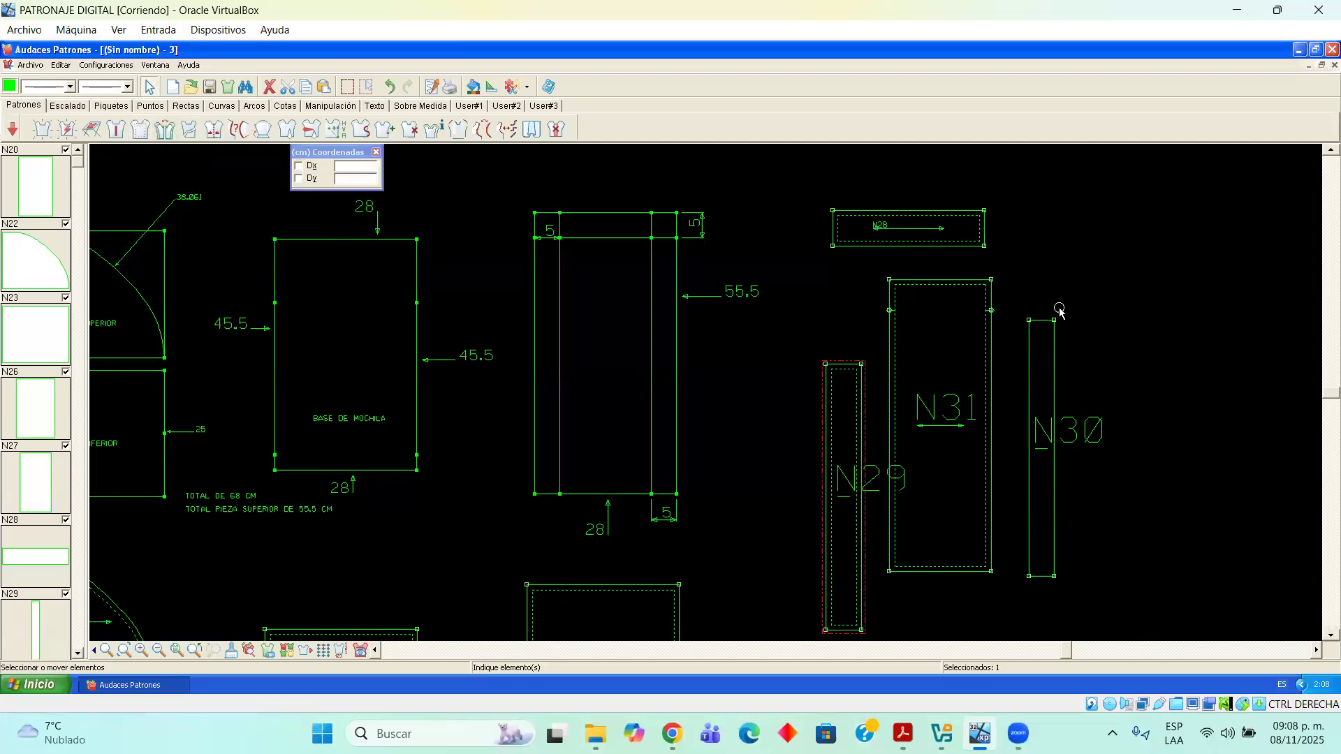
# Create a 1 cm seam allowance around the whole narrow strip pattern N30
pyautogui.click(1040, 320)
pyautogui.click(143, 131)
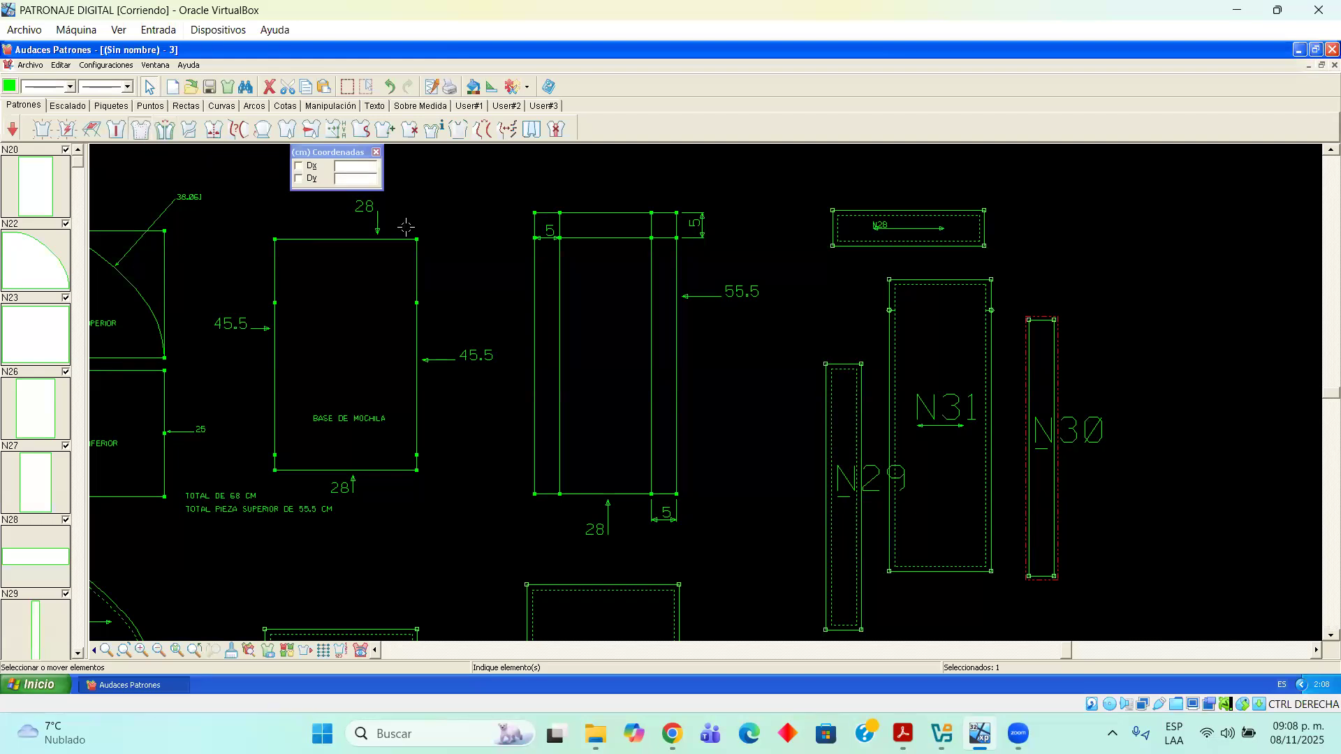
pyautogui.click(1199, 411)
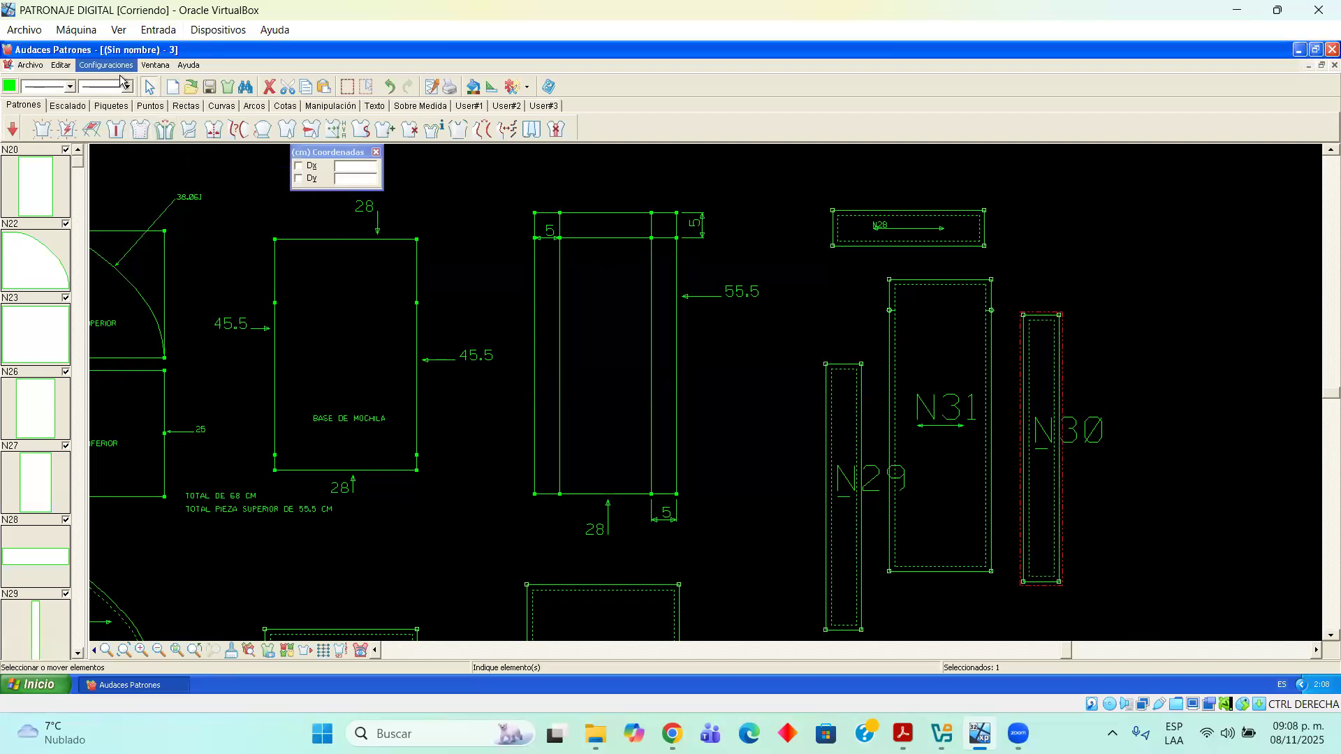
# Rearrange the tall piece's patterns with N28 above N31 and strips N29 and N30 standing clear on either side
pyautogui.moveTo(962, 250); pyautogui.dragTo(1025, 247)
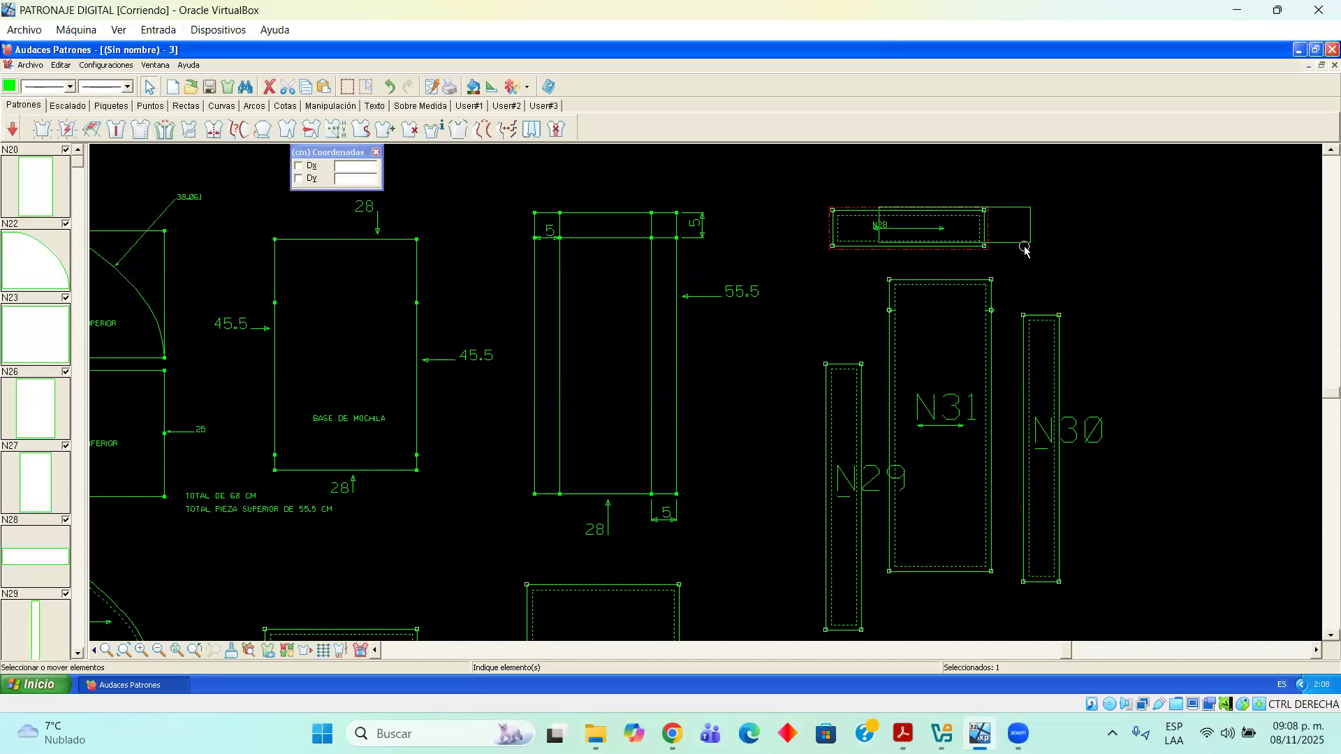
pyautogui.moveTo(1033, 314); pyautogui.dragTo(1089, 285)
pyautogui.moveTo(971, 281); pyautogui.dragTo(1002, 264)
pyautogui.moveTo(849, 366); pyautogui.dragTo(859, 294)
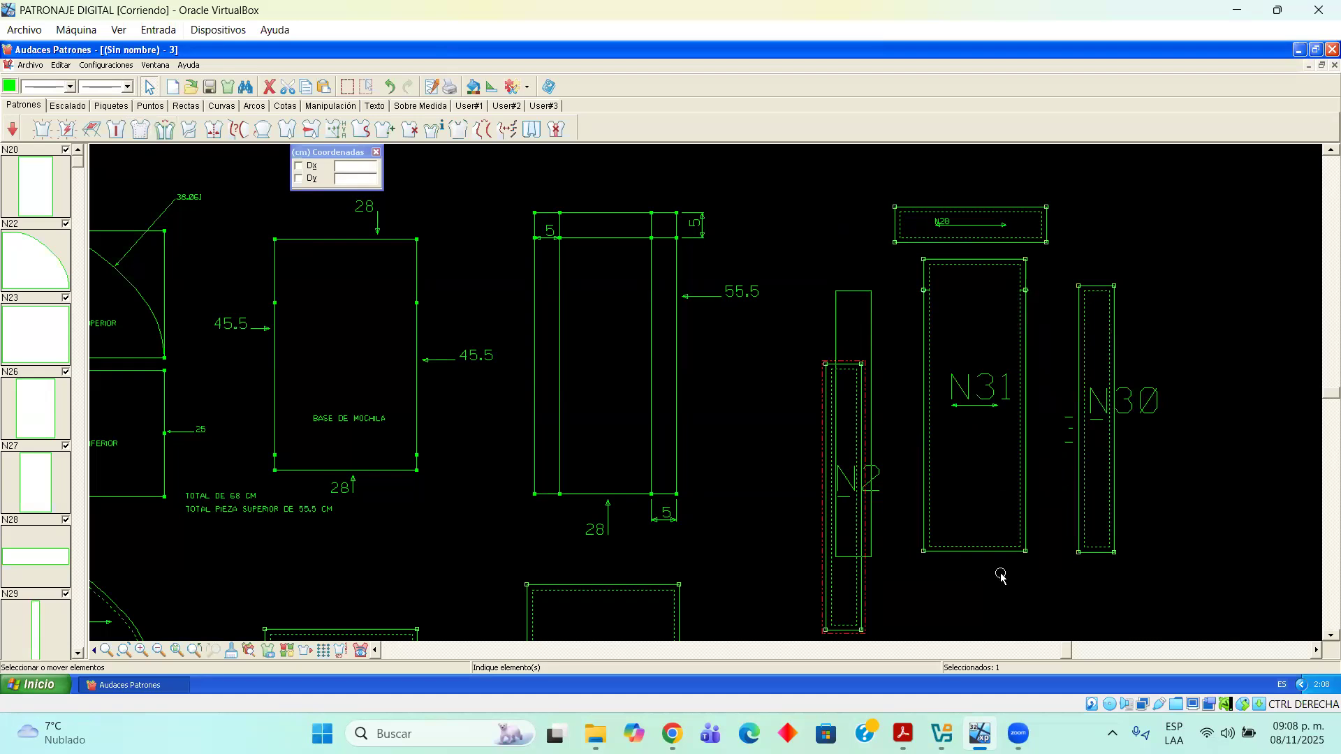
pyautogui.scroll(-2, 872, 554)
pyautogui.scroll(-2, 862, 554)
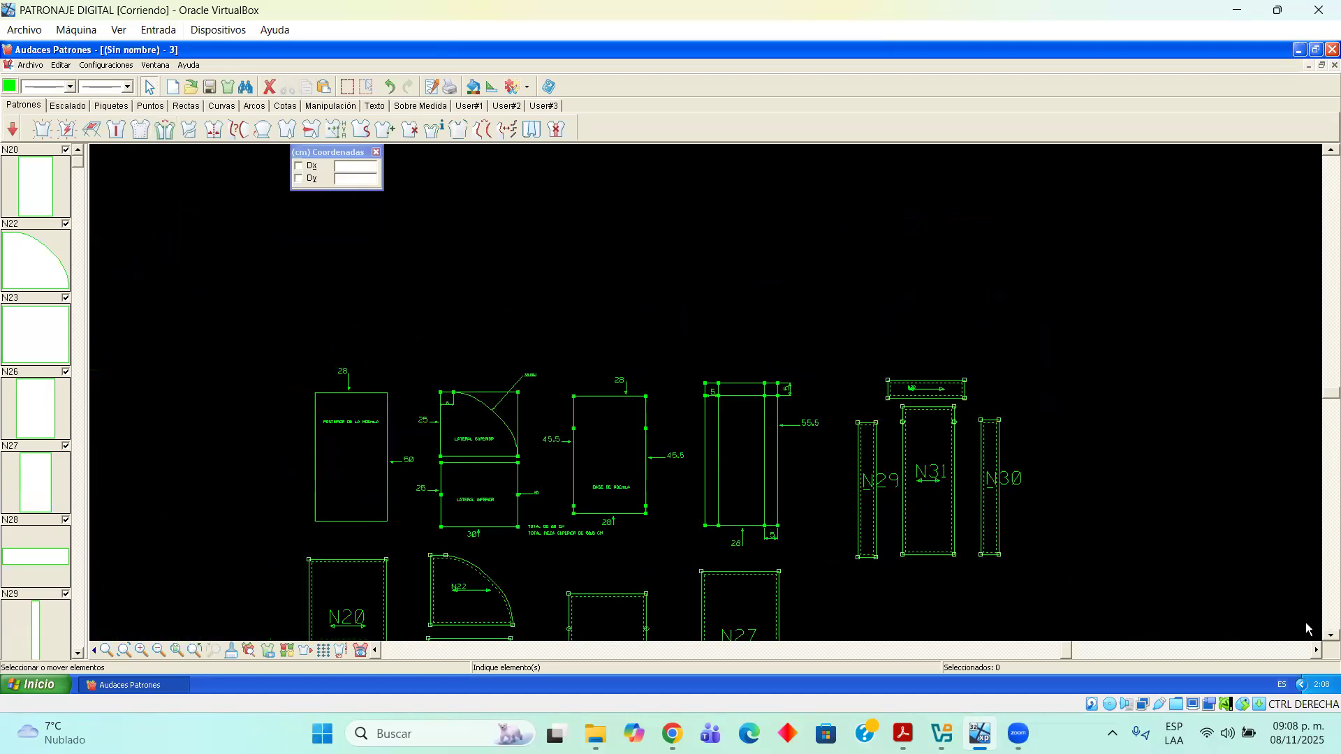
pyautogui.scroll(-2, 1306, 631)
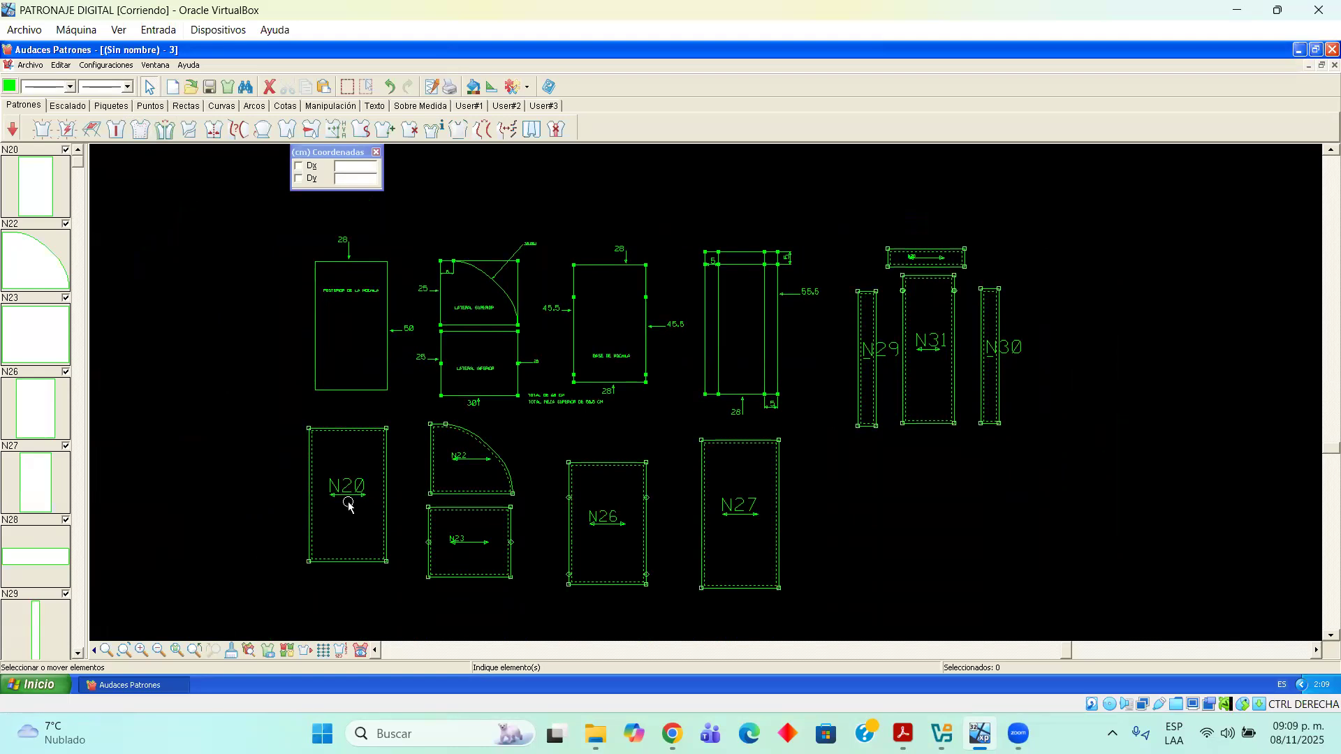
# Try naming pattern N20 "POSTERIO MOCHILA" with the description X1 in its pattern properties
pyautogui.scroll(3, 349, 504)
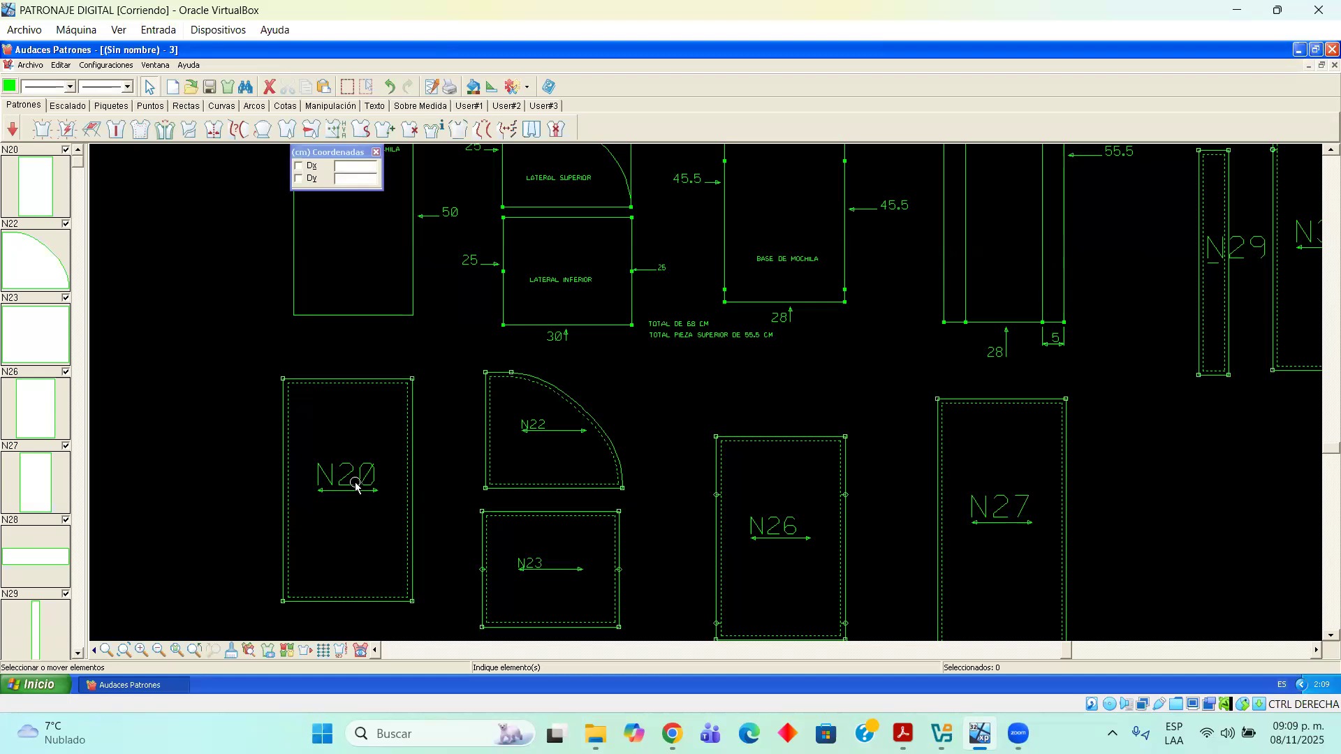
pyautogui.rightClick(326, 382)
pyautogui.click(365, 405)
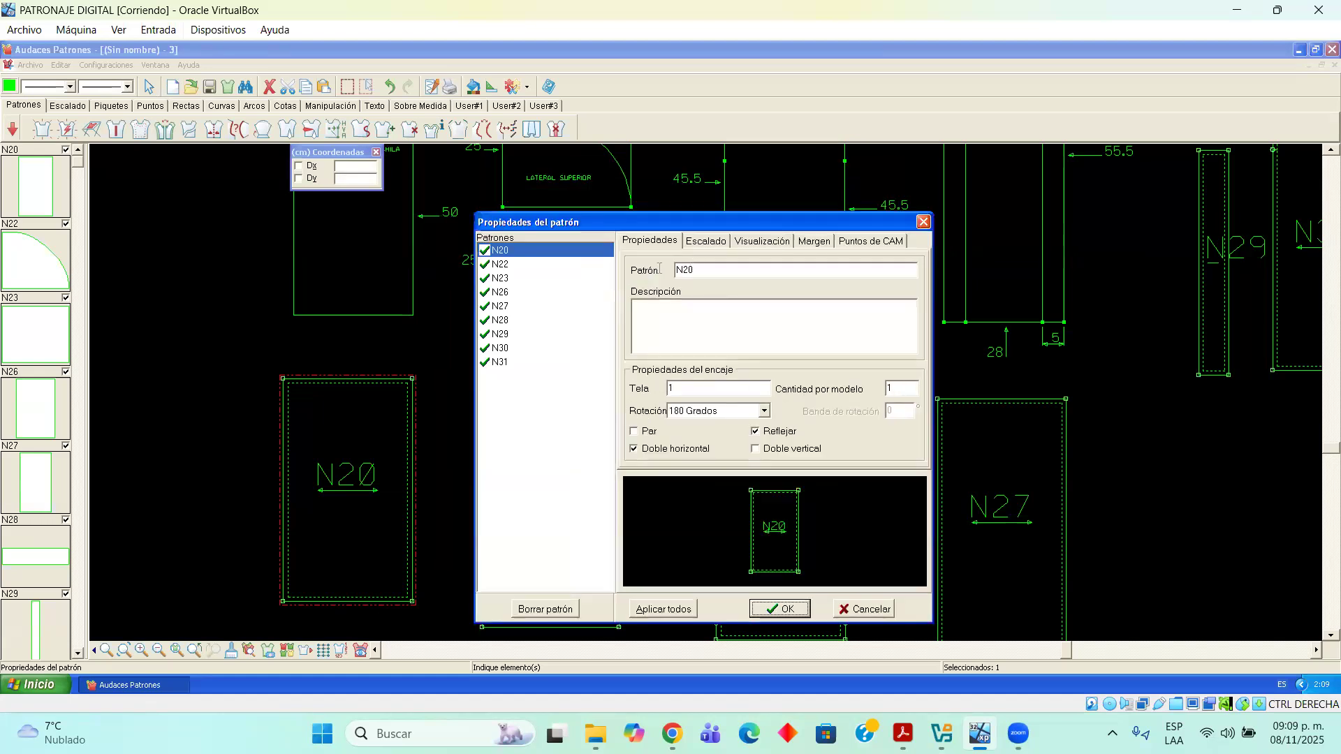
pyautogui.write('POSTERIO MOCHILA')
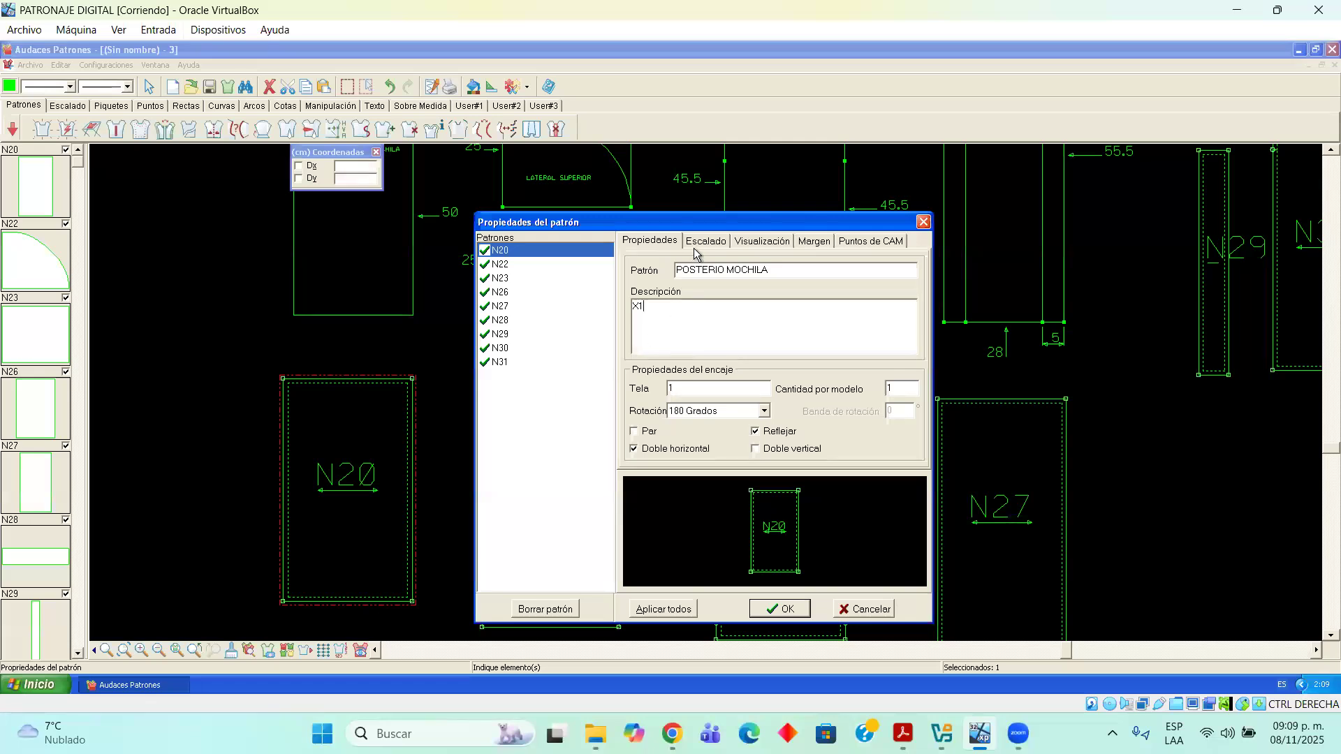
# Try setting pattern N20's name text to 1.5 cm high and placing it inside the piece above the grain line
pyautogui.click(774, 245)
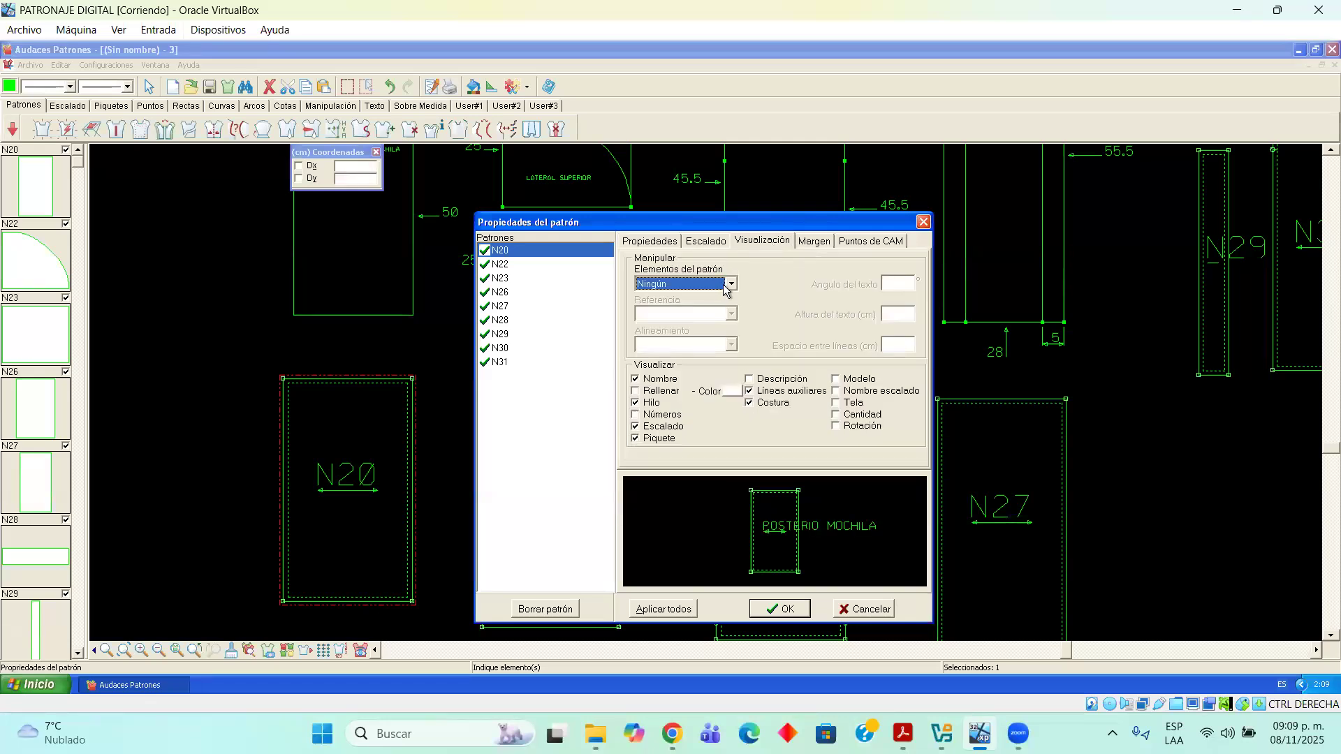
pyautogui.click(731, 283)
pyautogui.click(680, 305)
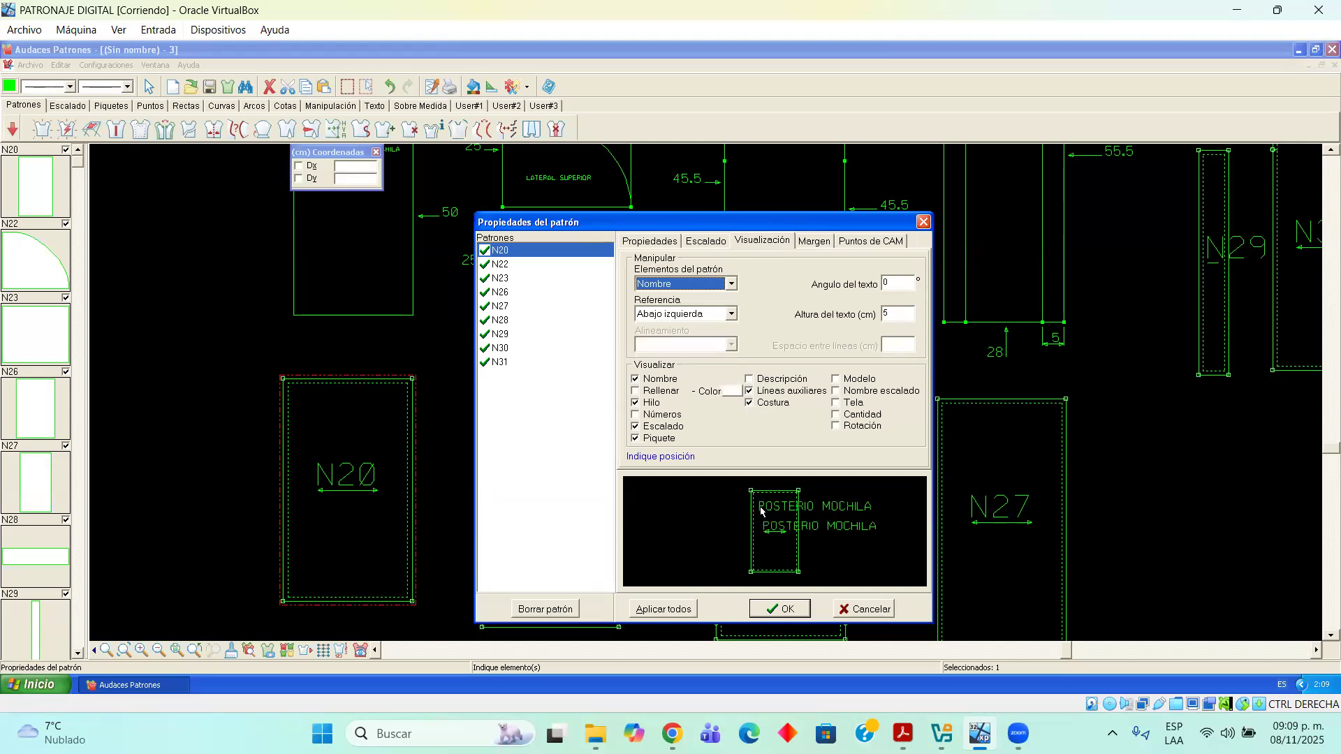
pyautogui.click(765, 496)
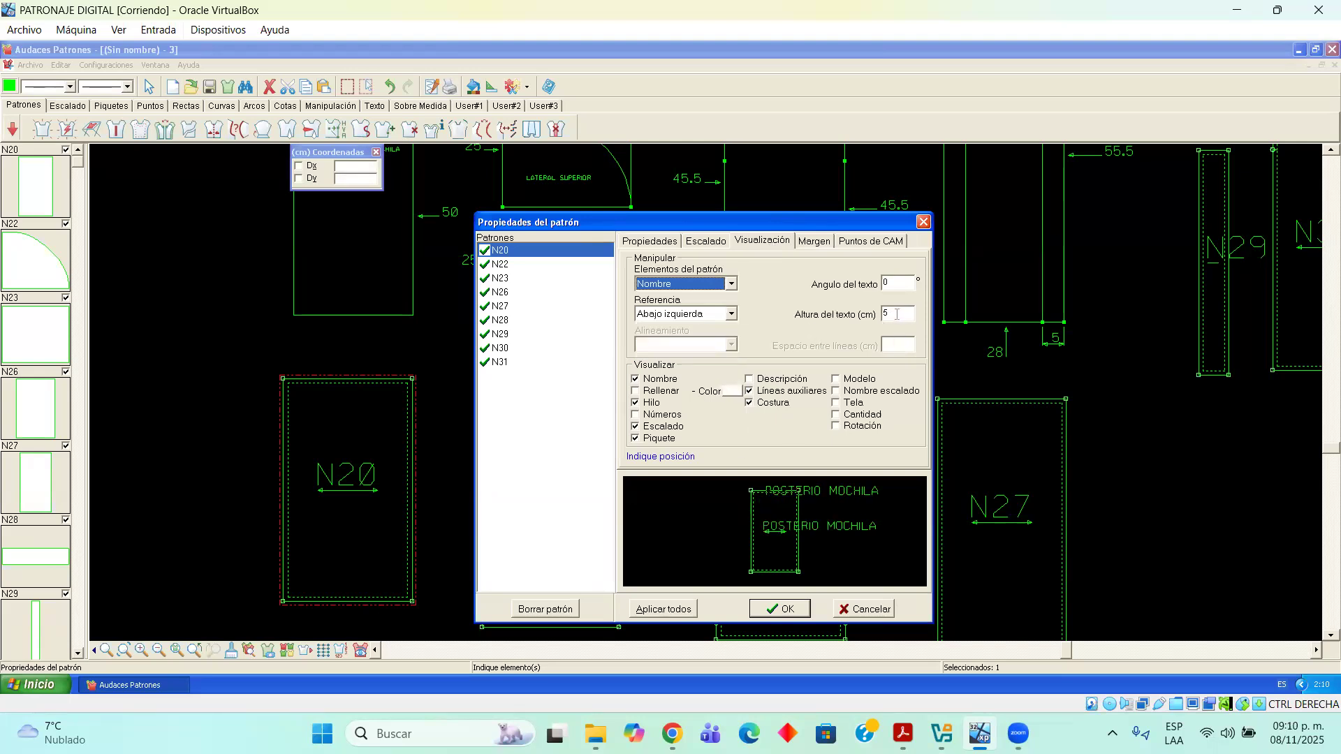
pyautogui.moveTo(893, 313); pyautogui.dragTo(854, 314)
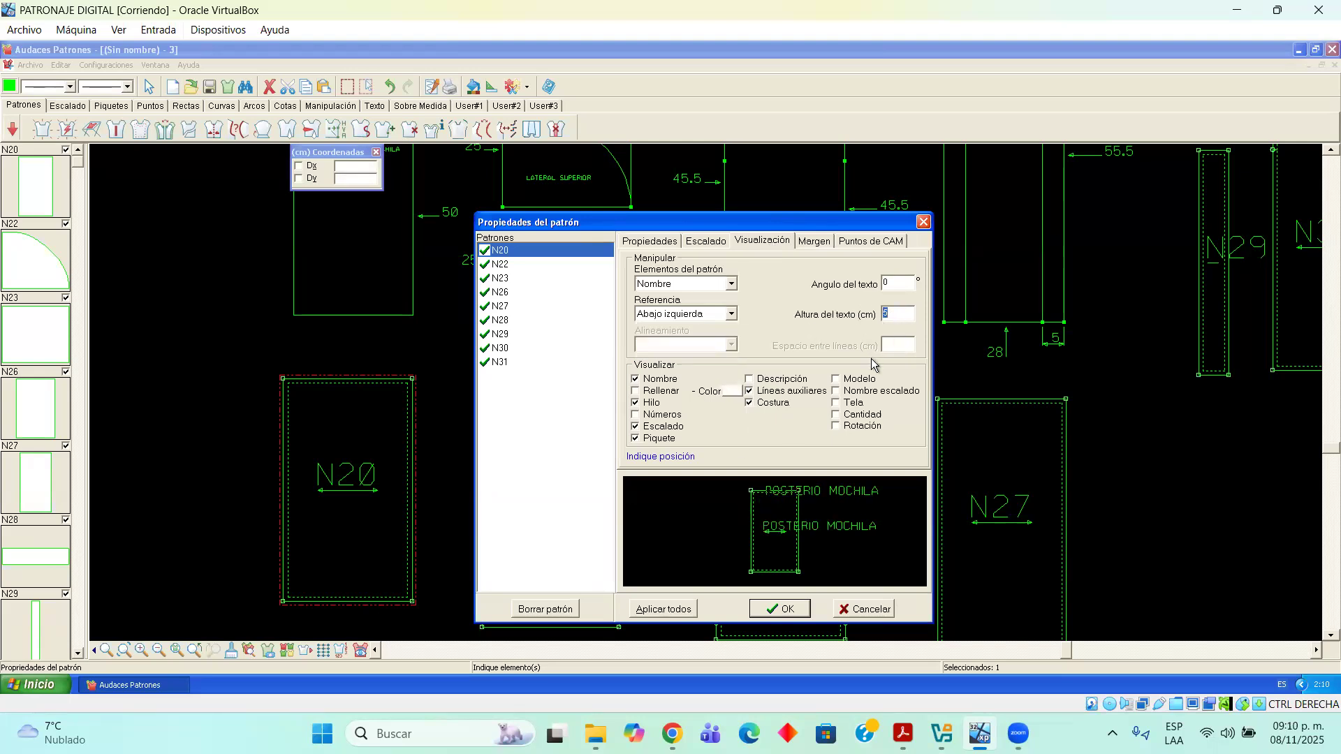
pyautogui.write('1')
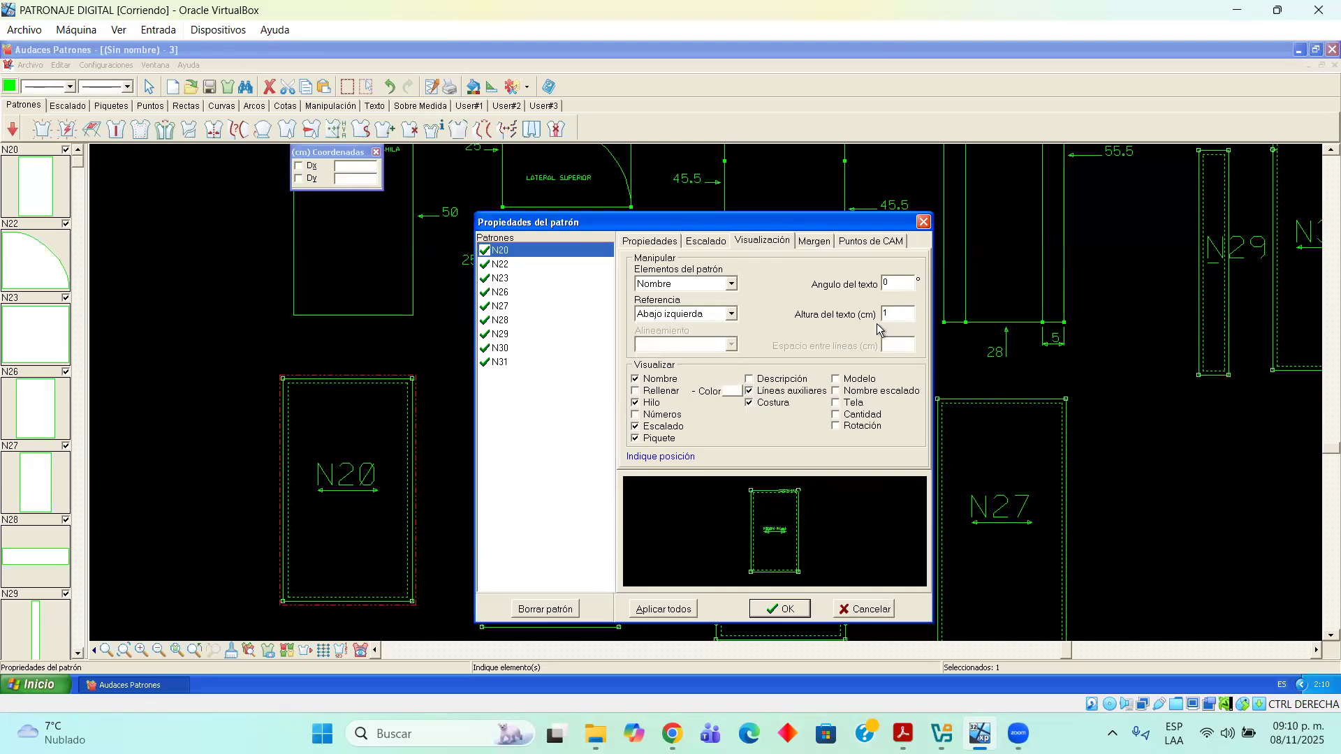
pyautogui.write('.5')
pyautogui.click(758, 515)
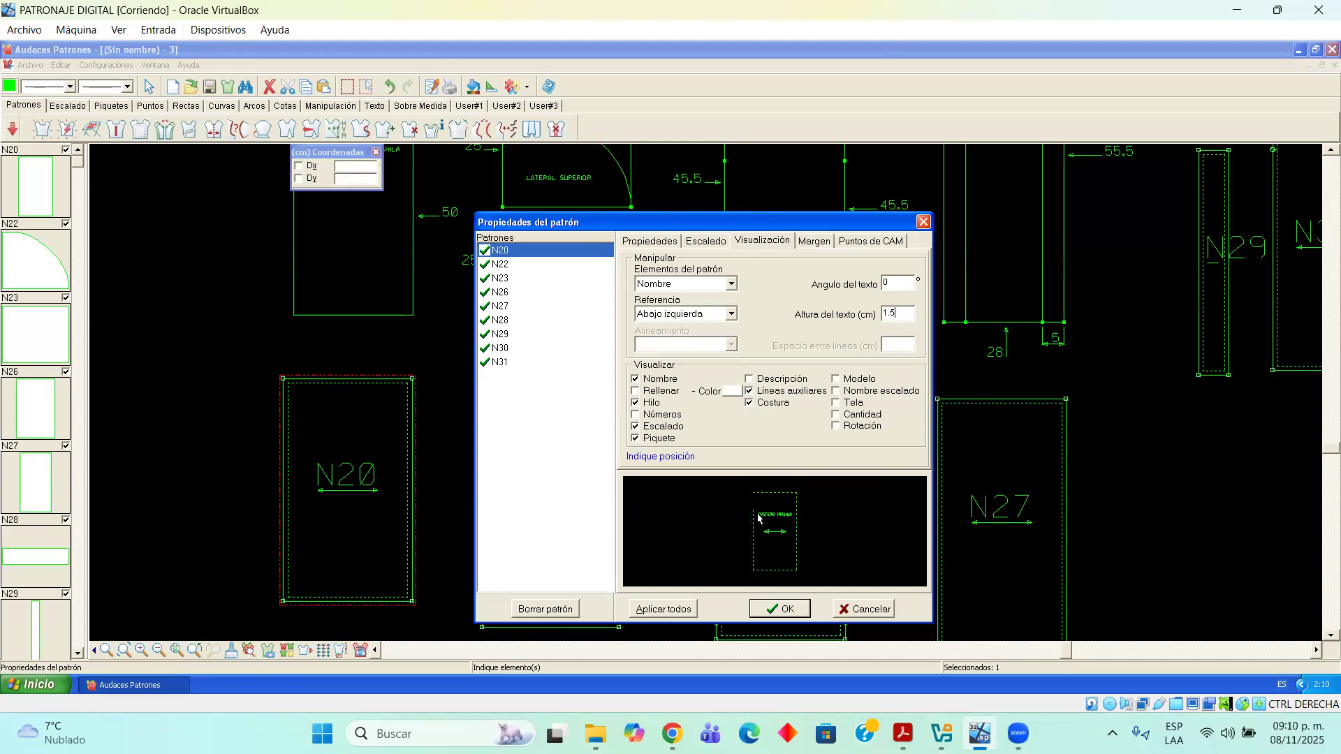
# Try showing pattern N20's description inside the piece with a text height of 2 cm
pyautogui.click(730, 284)
pyautogui.click(688, 310)
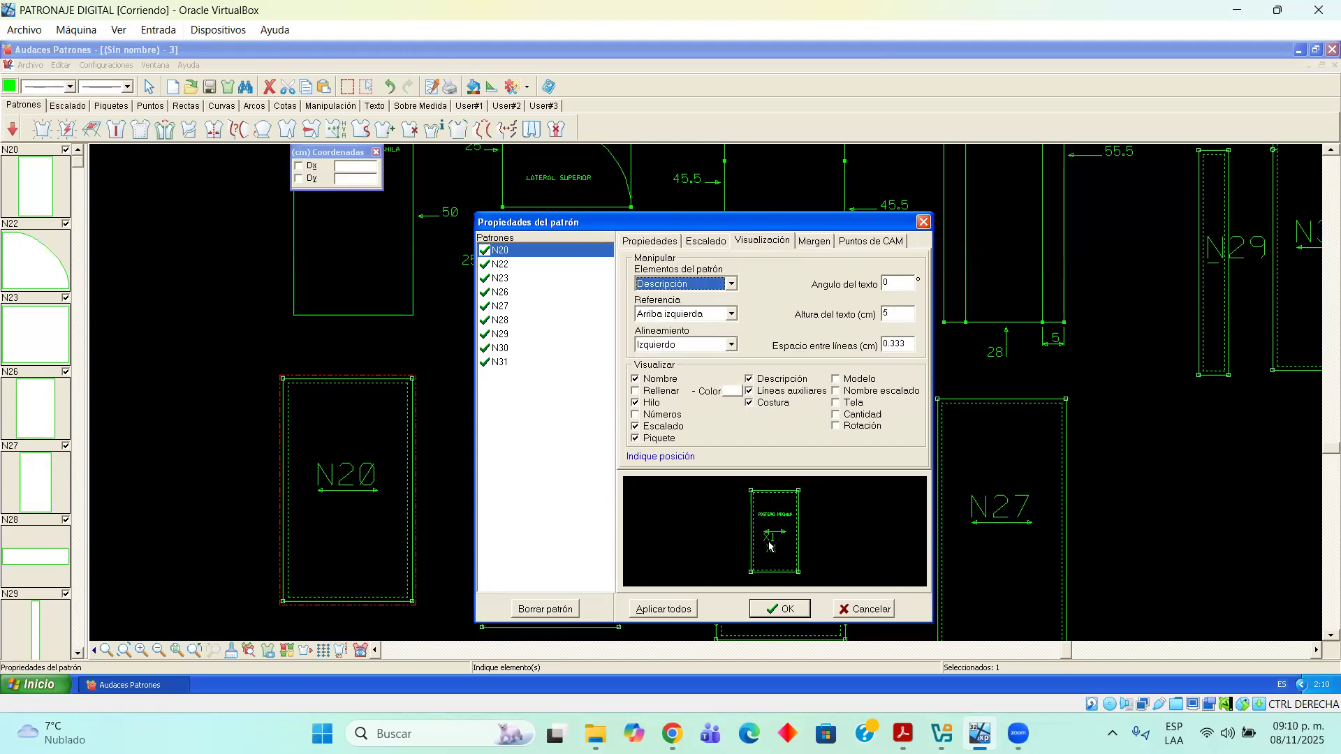
pyautogui.doubleClick(887, 313)
pyautogui.write('2')
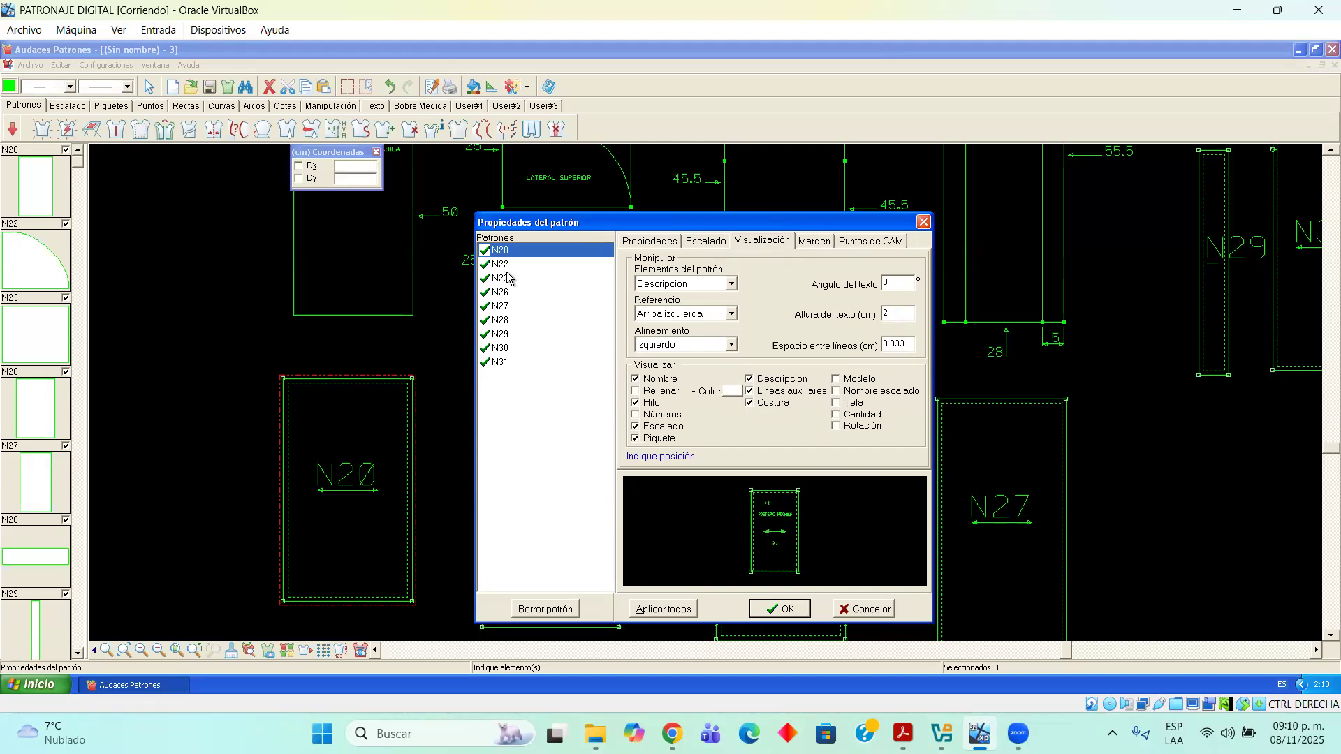
# Try naming pattern N22 "SUPERIOR COSTADO" with the description X2, and discard all the pattern property changes
pyautogui.moveTo(574, 234); pyautogui.dragTo(546, 231)
pyautogui.click(741, 316)
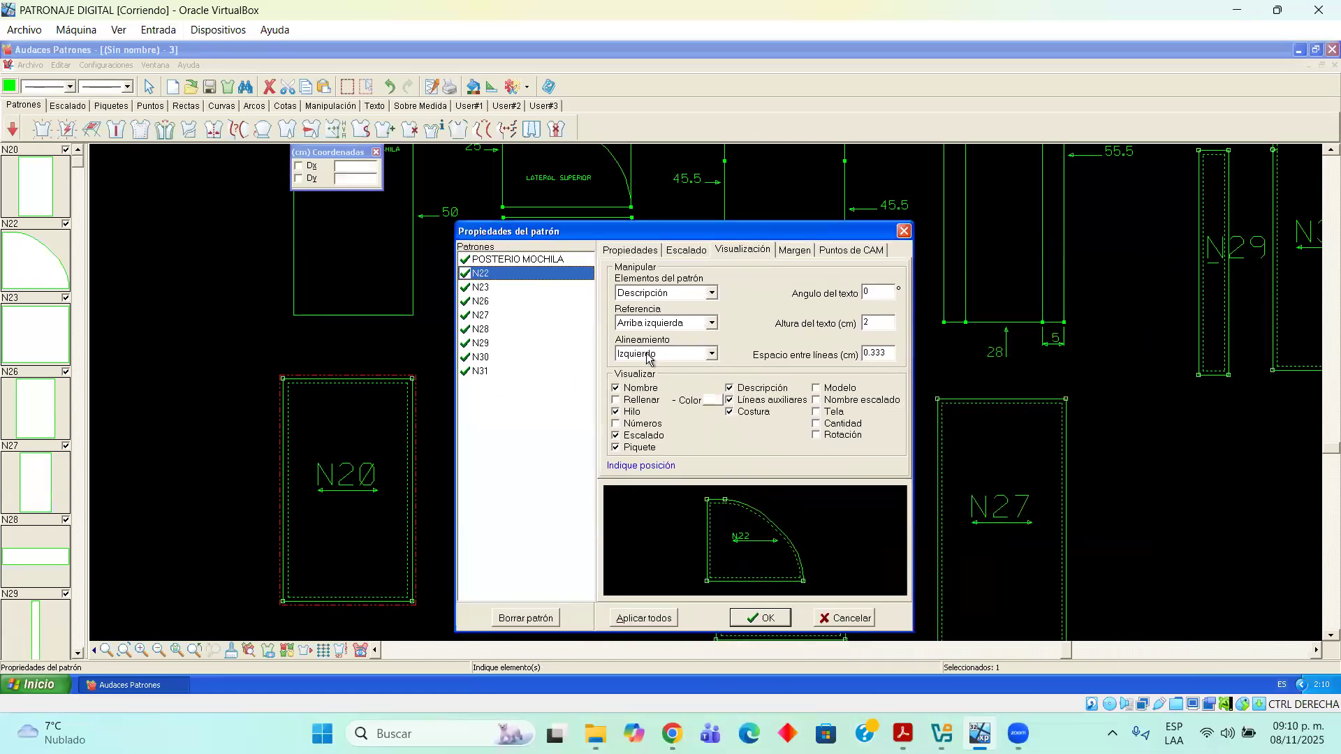
pyautogui.click(712, 293)
pyautogui.click(680, 308)
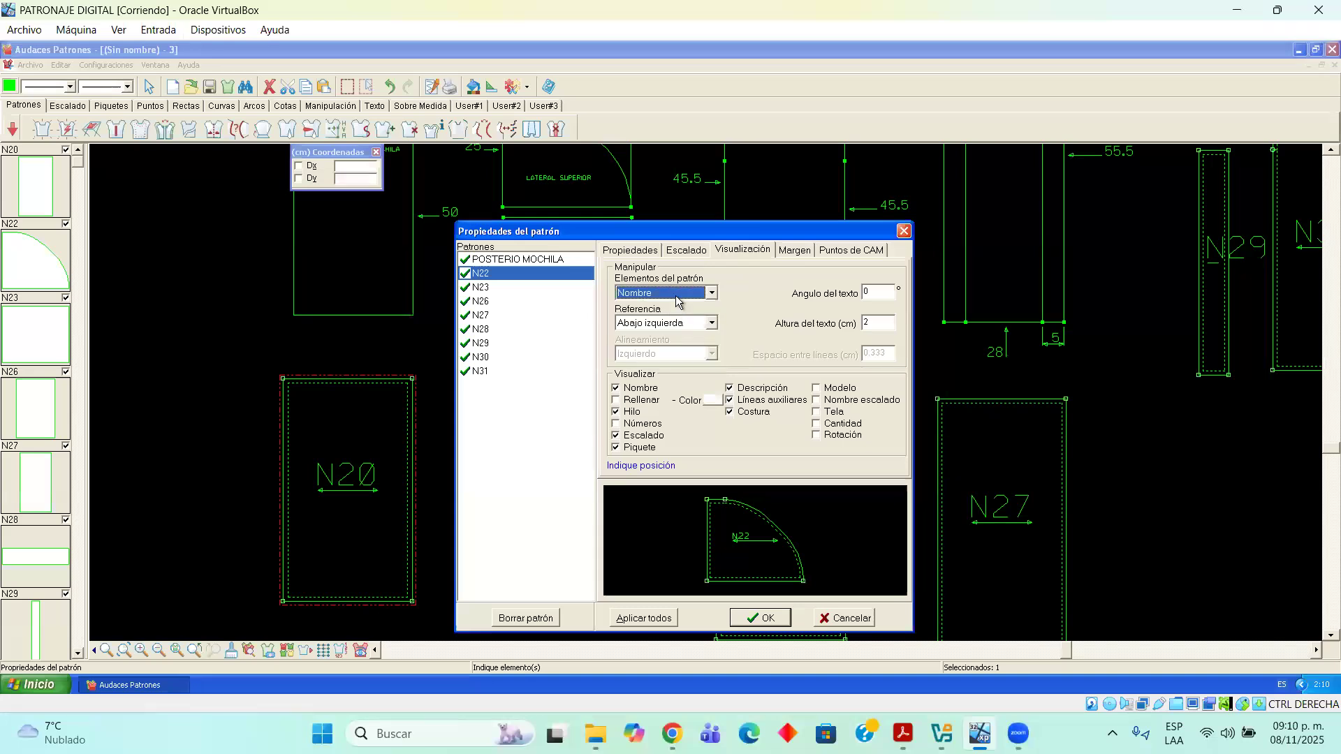
pyautogui.click(624, 253)
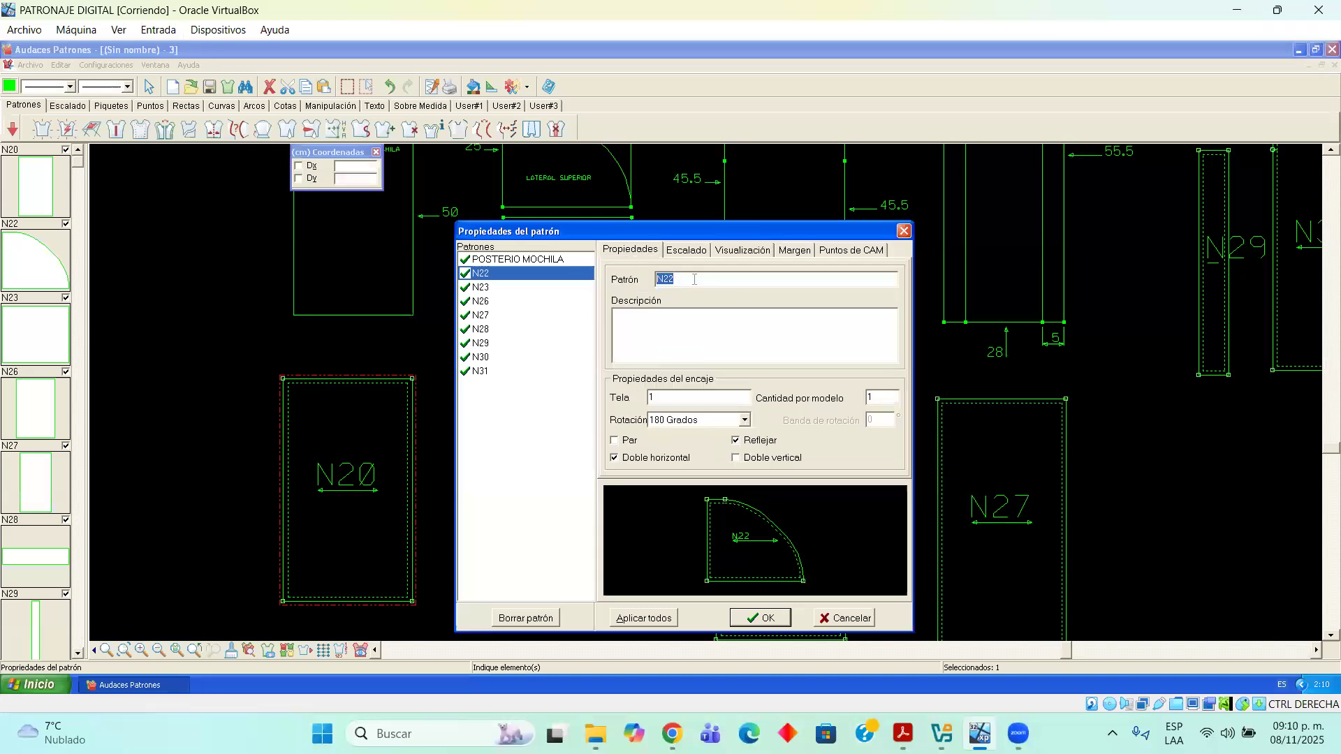
pyautogui.write('SUPERIOR COSTADO')
pyautogui.moveTo(682, 232); pyautogui.dragTo(919, 226)
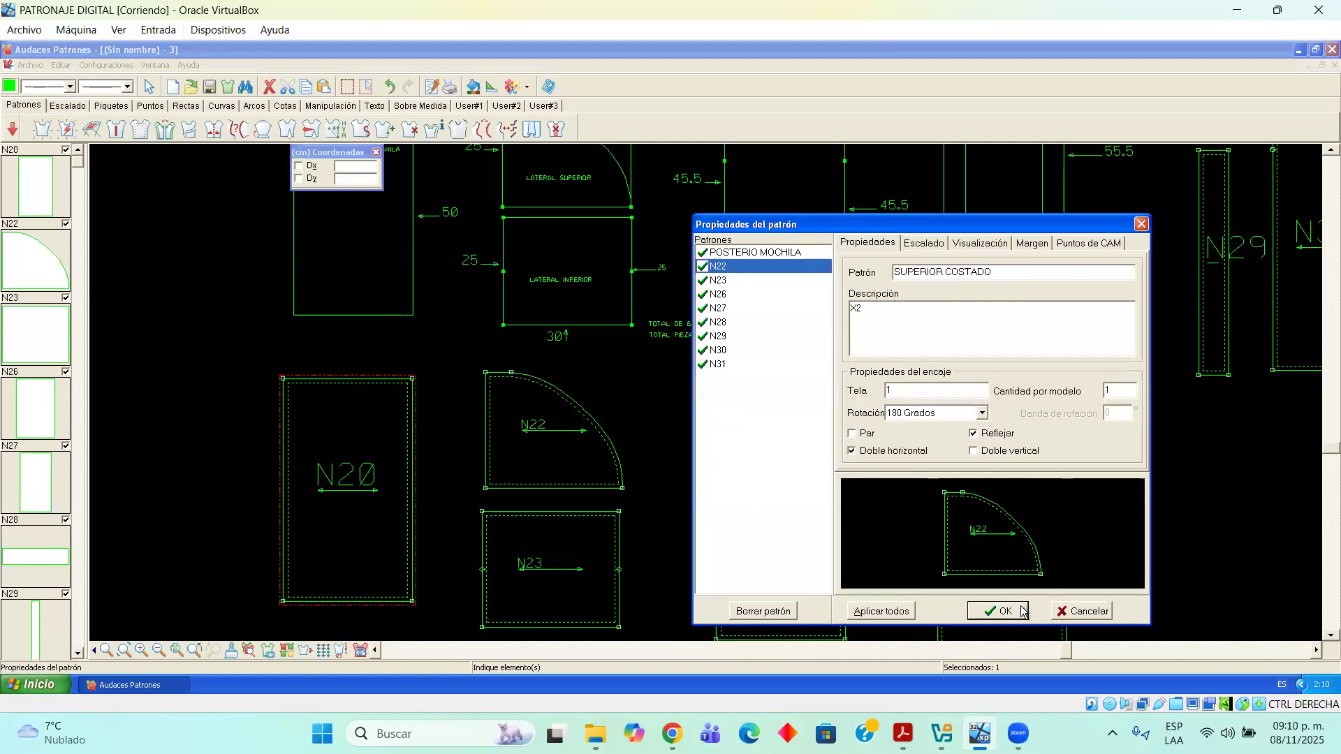
pyautogui.click(1058, 611)
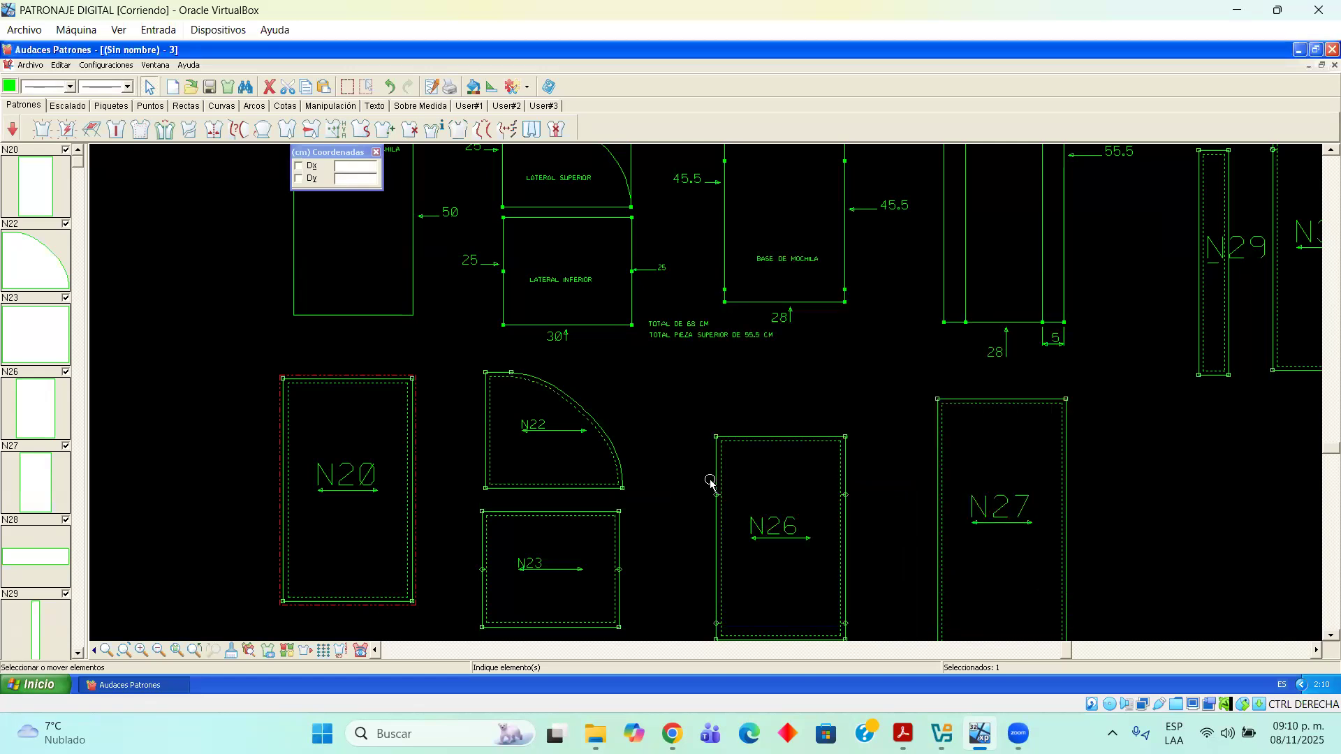
# Duplicate the curved pattern N22 side by side and mirror the copy nearest N20 vertically, without making another copy
pyautogui.moveTo(573, 411); pyautogui.dragTo(673, 417)
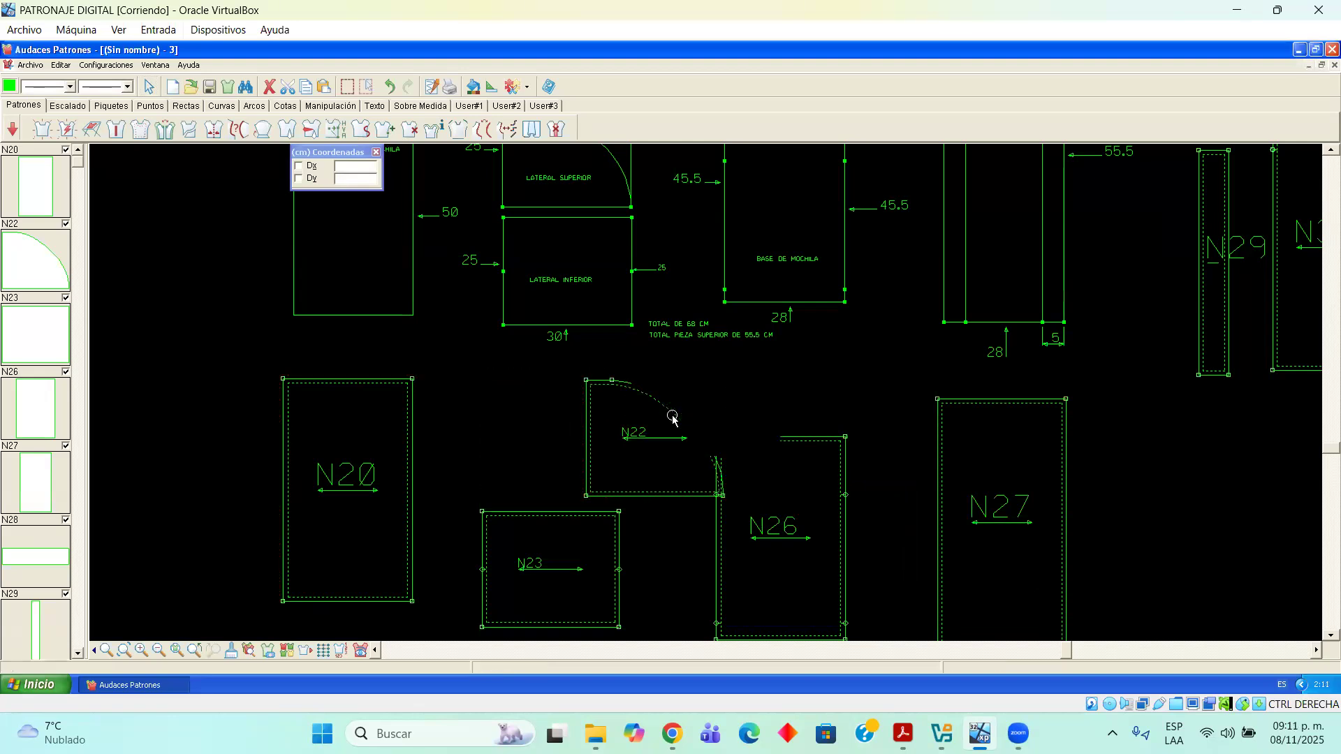
pyautogui.moveTo(639, 404); pyautogui.dragTo(430, 438)
pyautogui.click(330, 105)
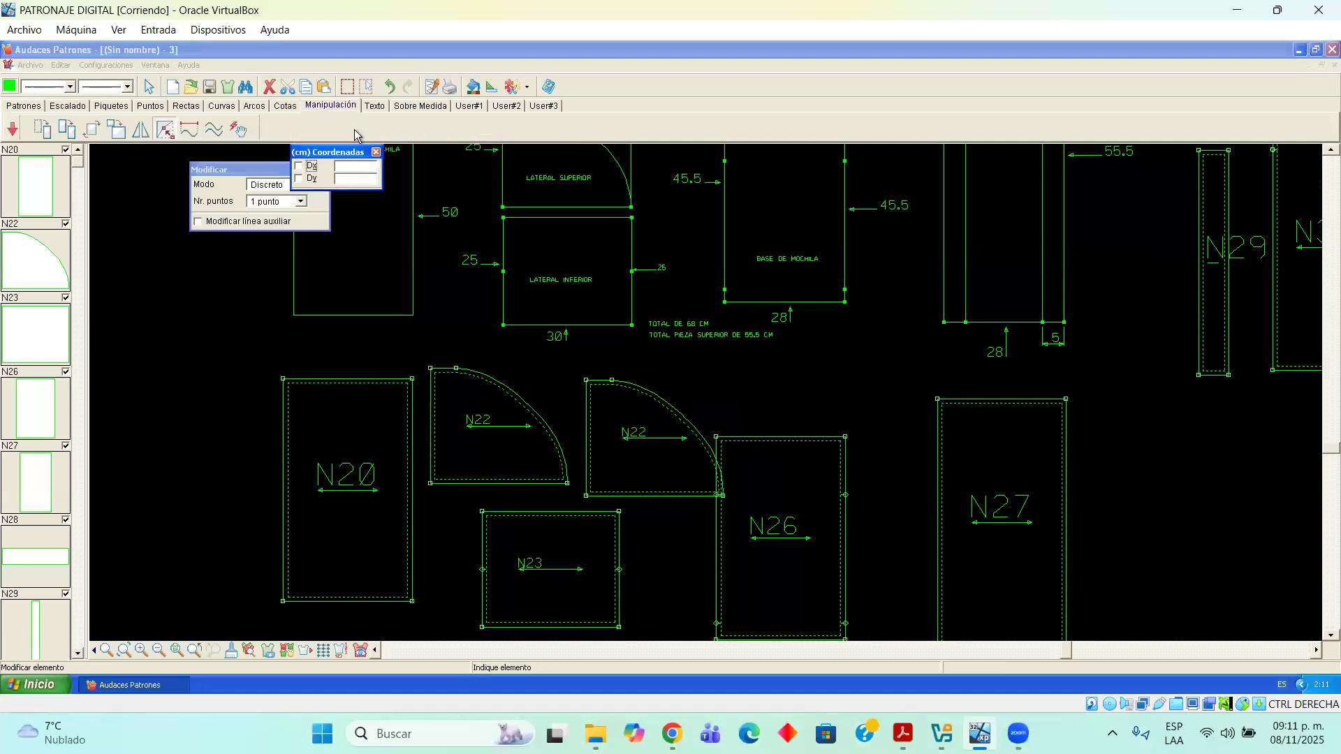
pyautogui.click(142, 131)
pyautogui.click(197, 202)
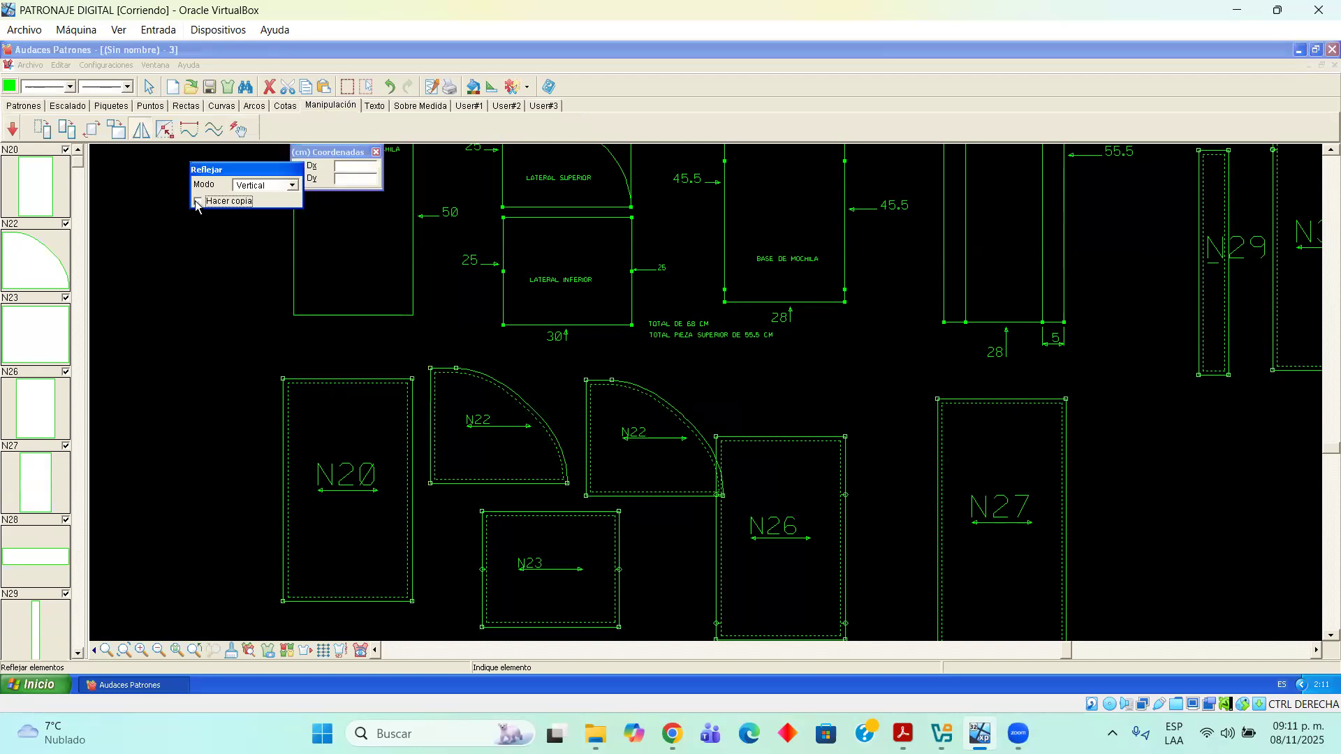
pyautogui.click(431, 424)
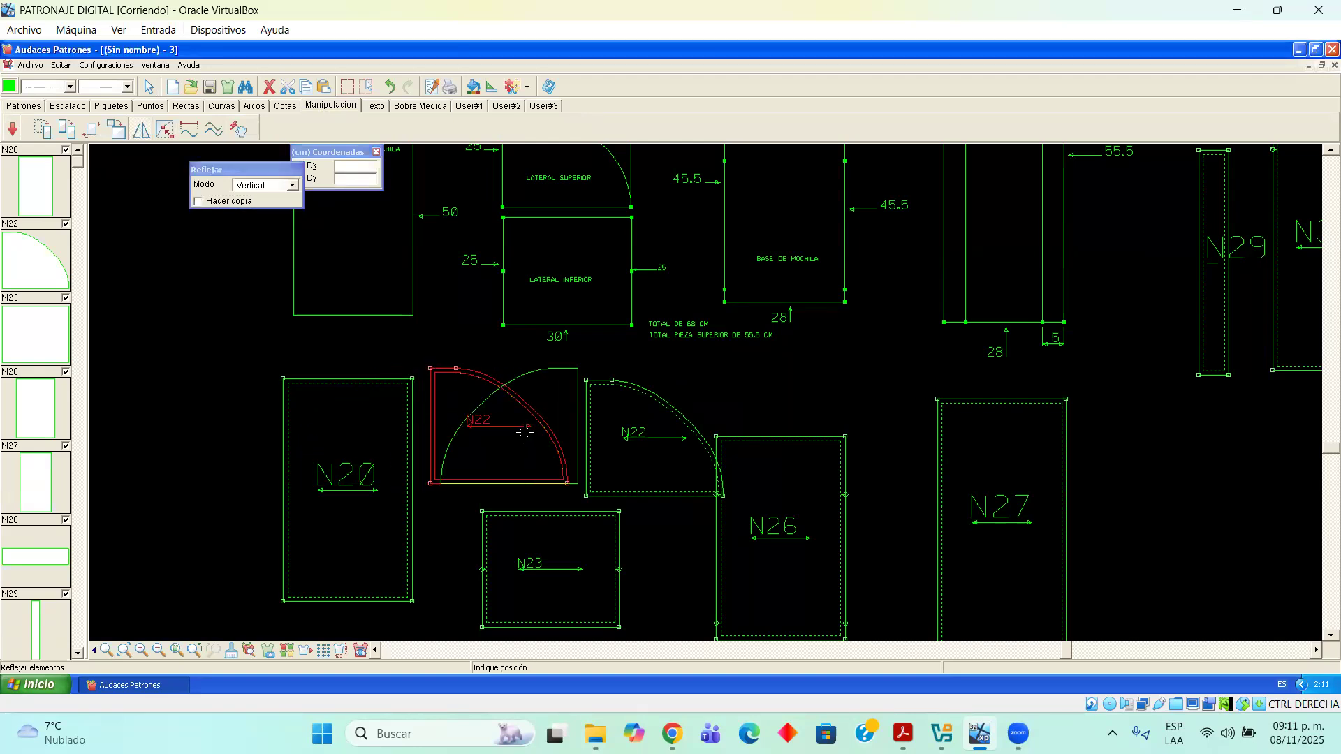
pyautogui.click(540, 461)
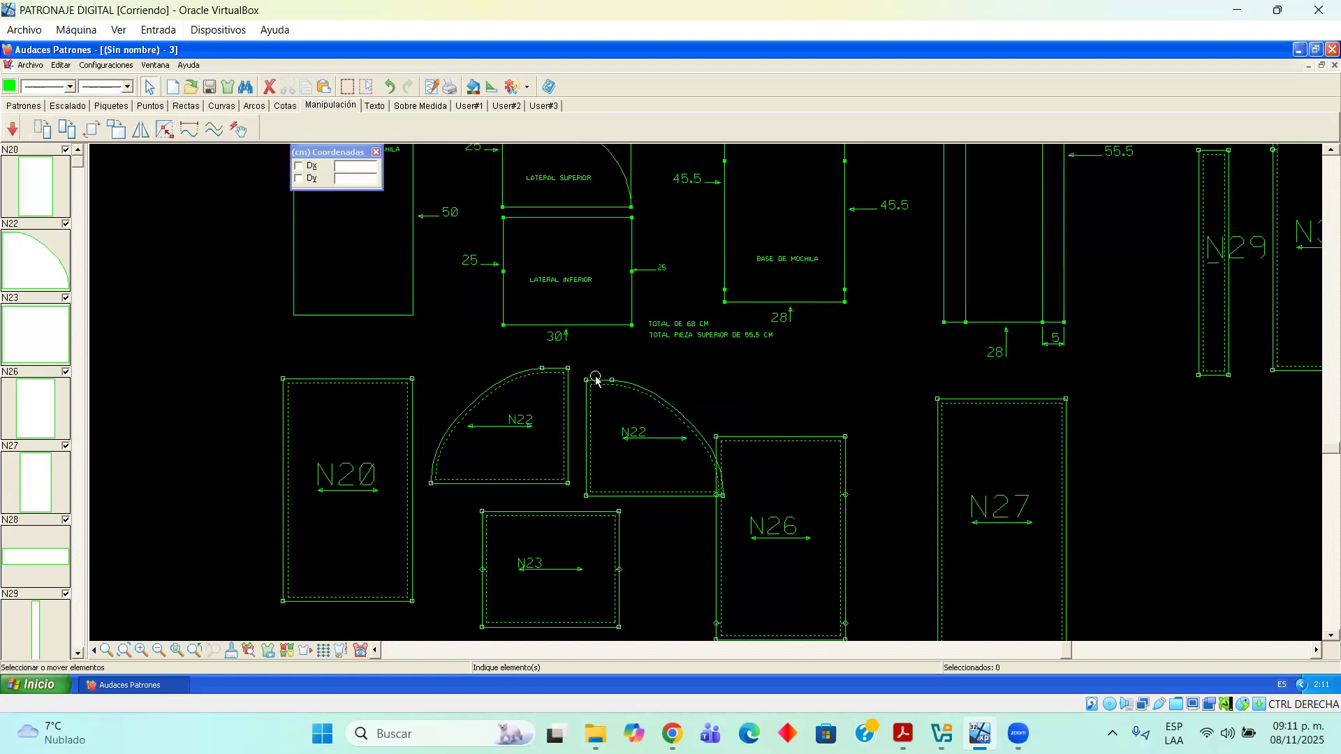
# Level the unmirrored N22 with its mirrored twin and move pattern N26 clear of it
pyautogui.moveTo(603, 384); pyautogui.dragTo(598, 372)
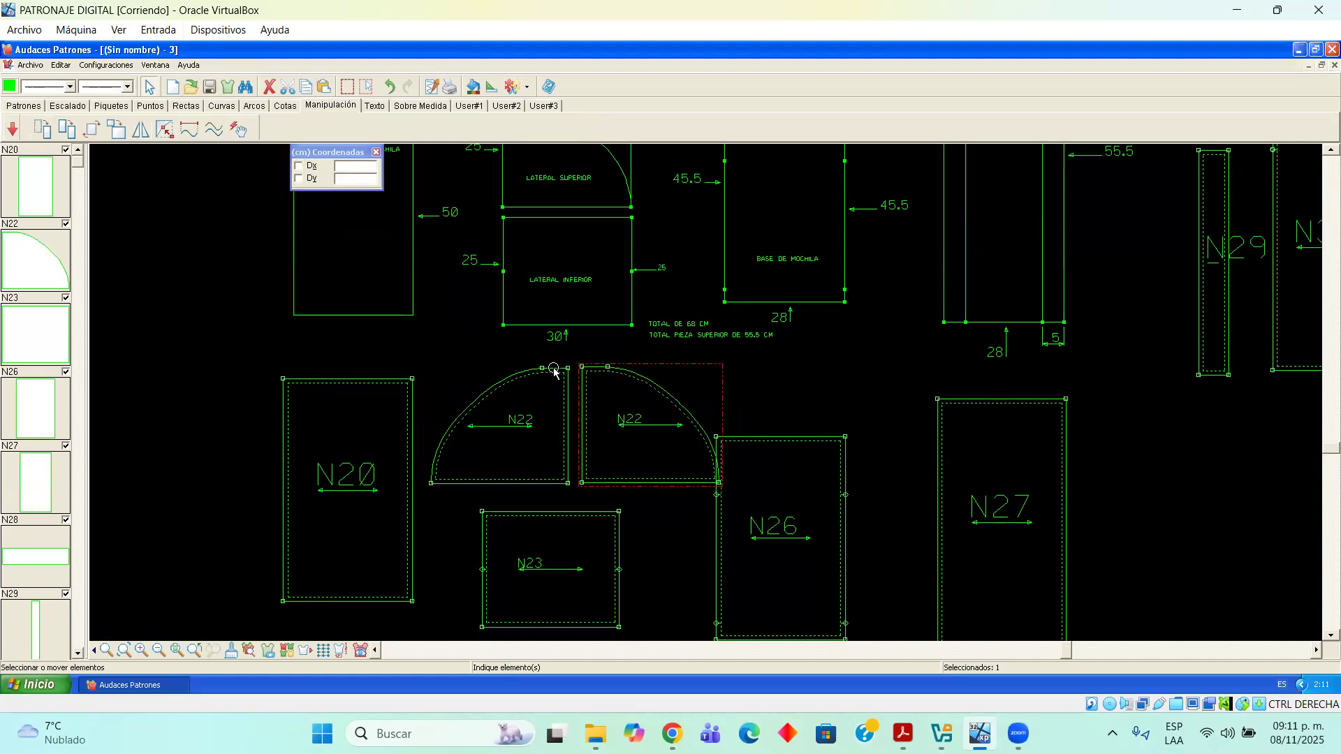
pyautogui.moveTo(779, 444); pyautogui.dragTo(808, 444)
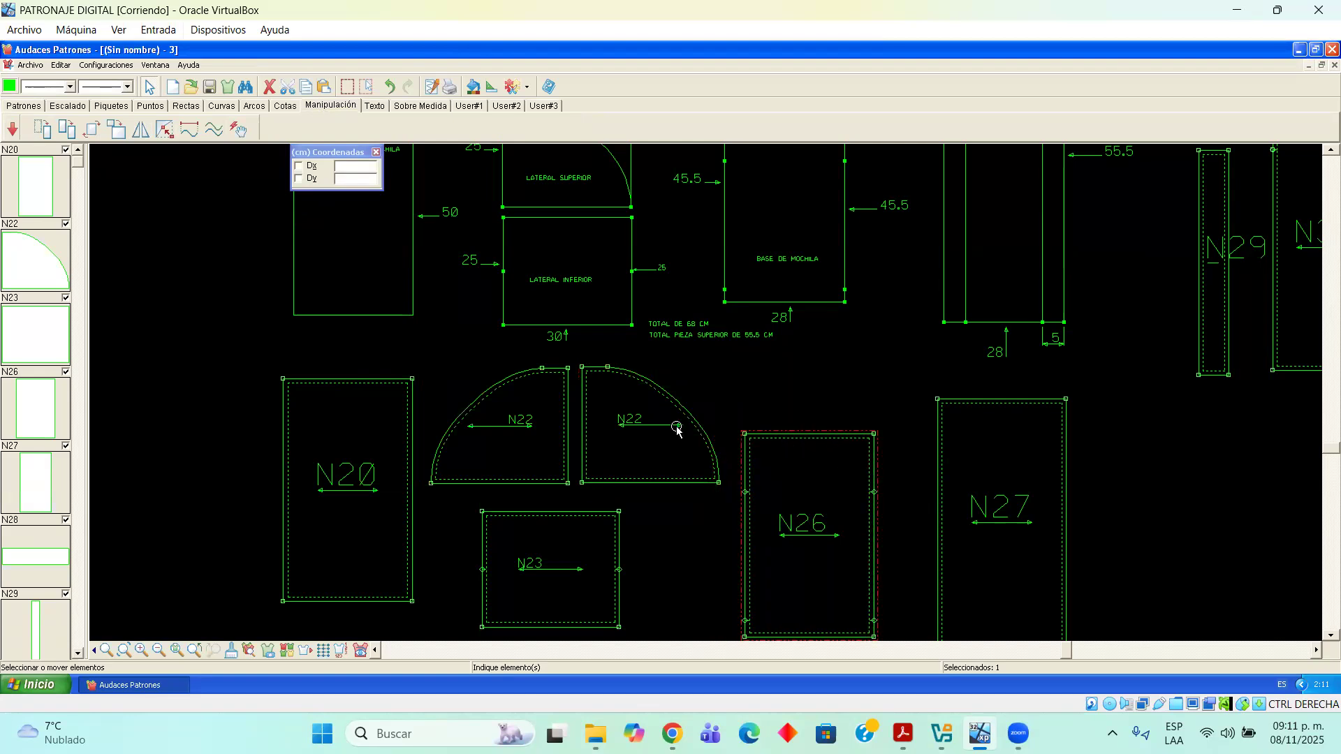
pyautogui.click(505, 389)
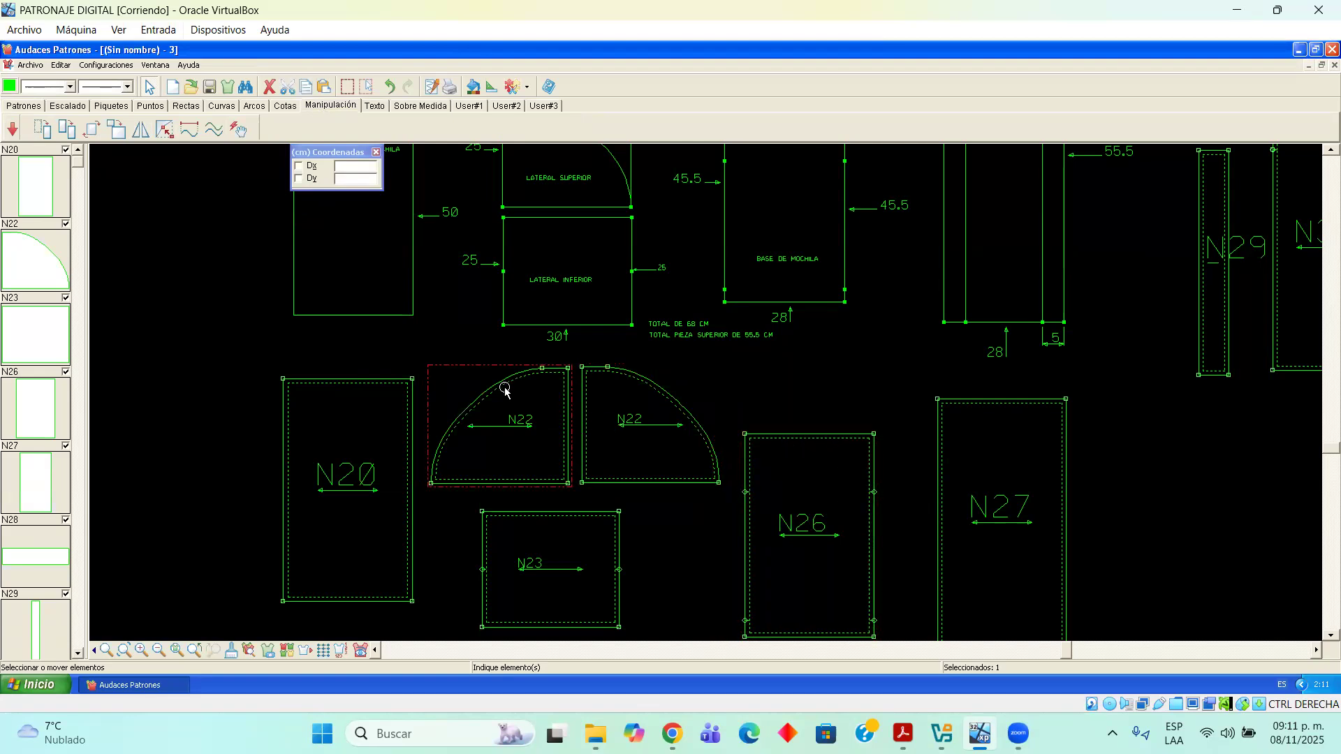
# Rename the unmirrored N22 pattern as "LATERAL SUP. IZQ." in its pattern properties
pyautogui.rightClick(645, 382)
pyautogui.click(681, 406)
pyautogui.moveTo(672, 222); pyautogui.dragTo(626, 225)
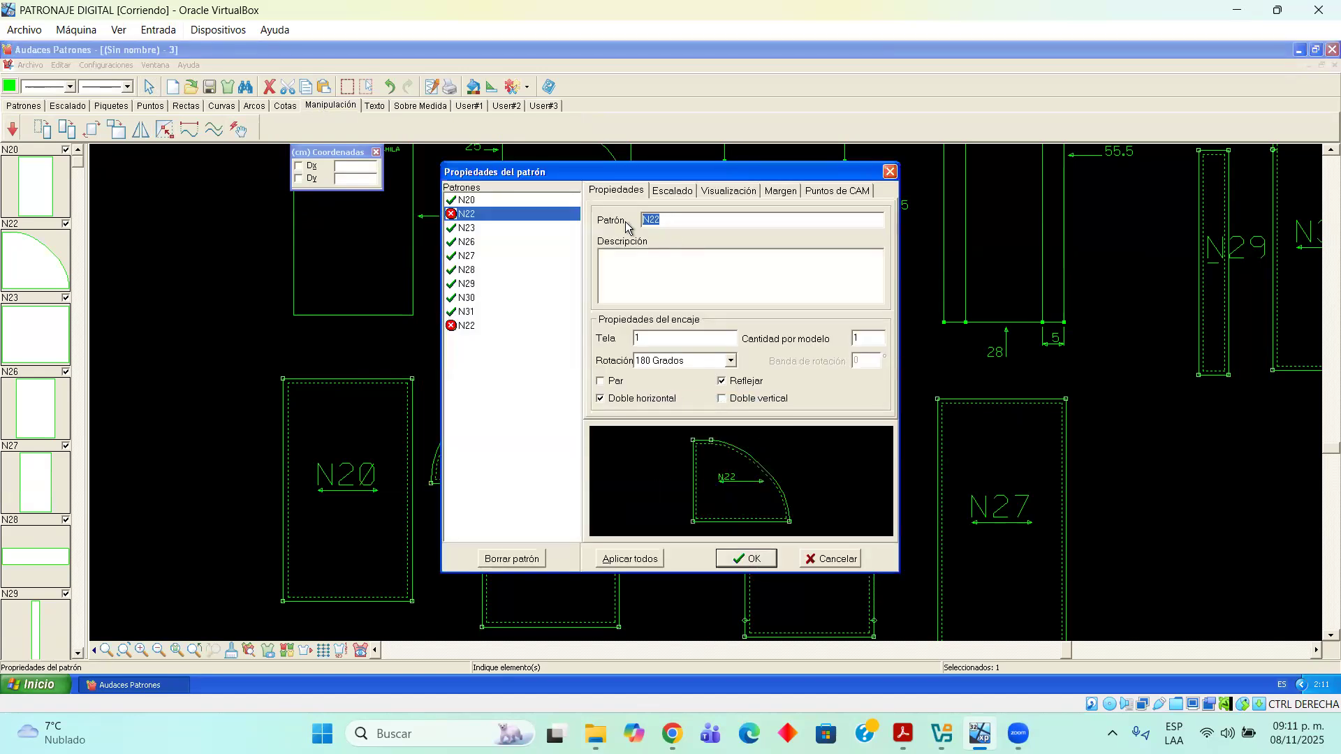
pyautogui.write('LATERAL SUP. IZQ.')
# Set the LATERAL SUP. IZQ. name text to 1 cm high, place it above the grainline and place its X1 description below
pyautogui.click(715, 195)
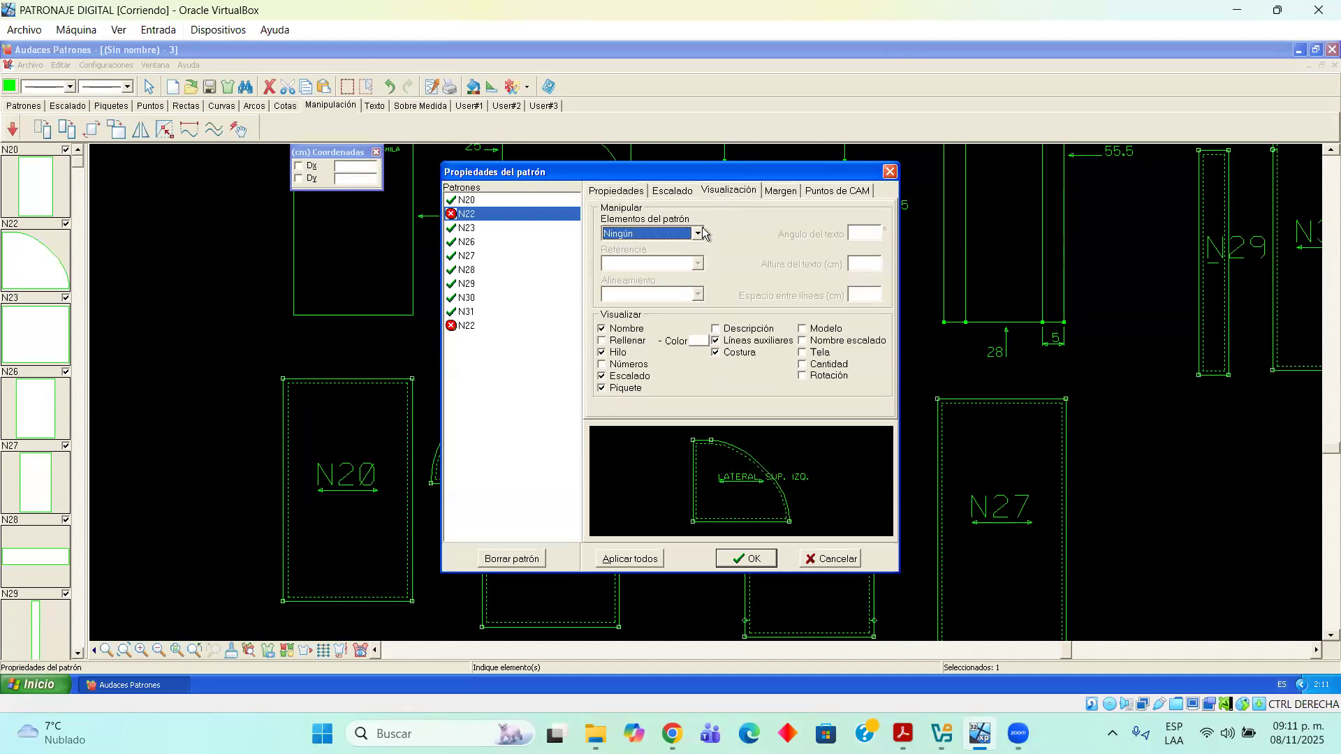
pyautogui.click(698, 233)
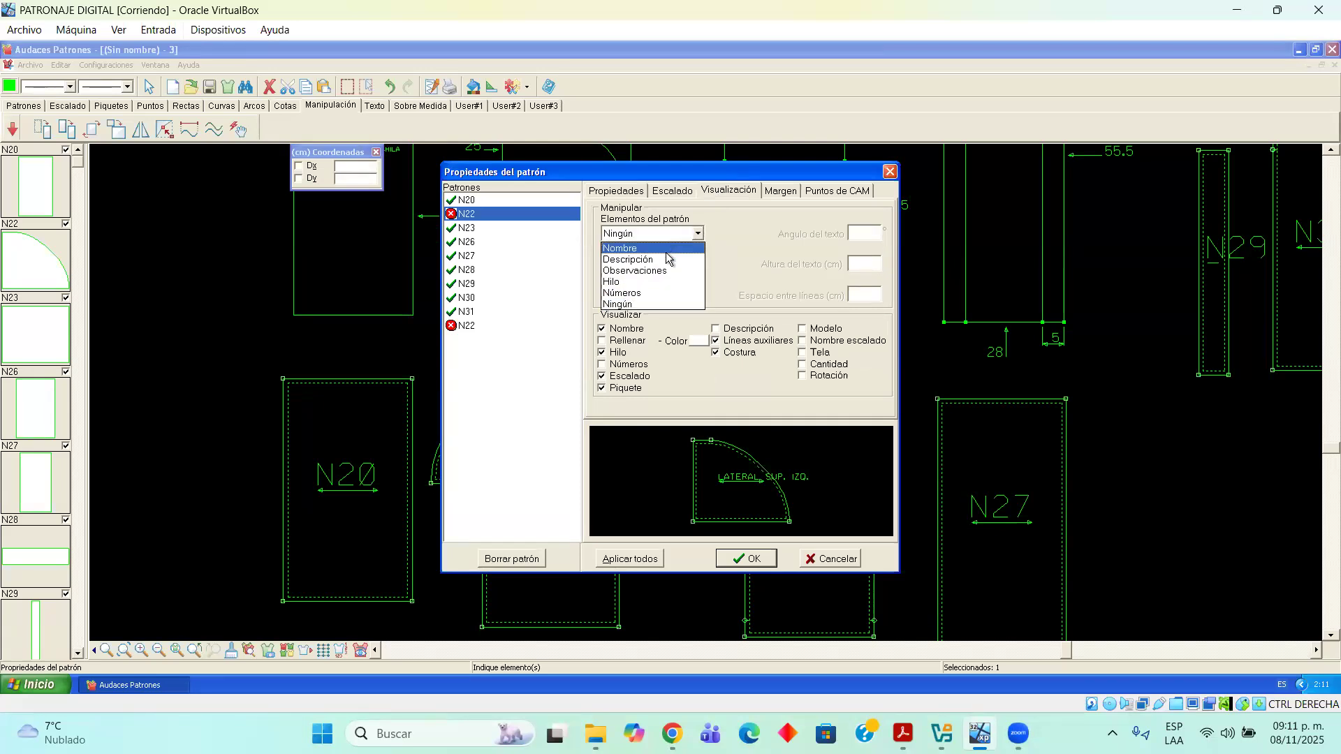
pyautogui.click(668, 249)
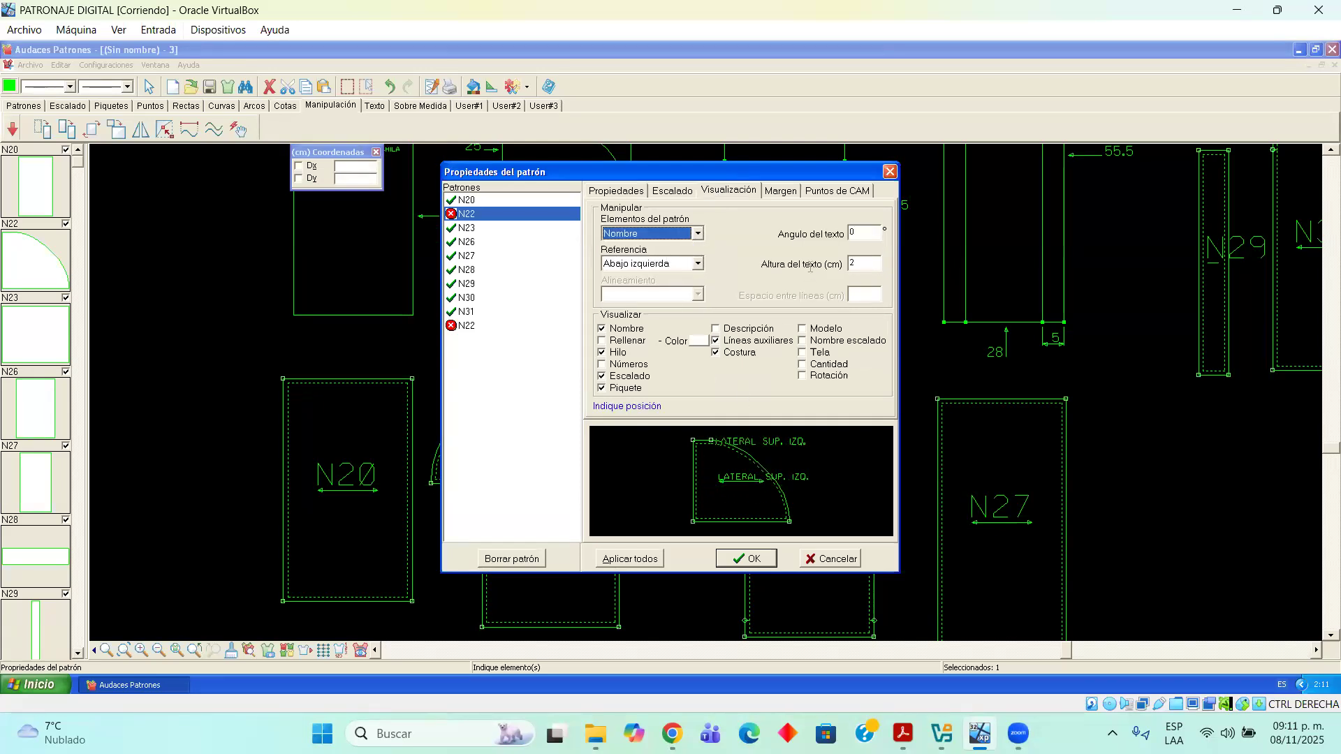
pyautogui.press('Tab')
pyautogui.write('1')
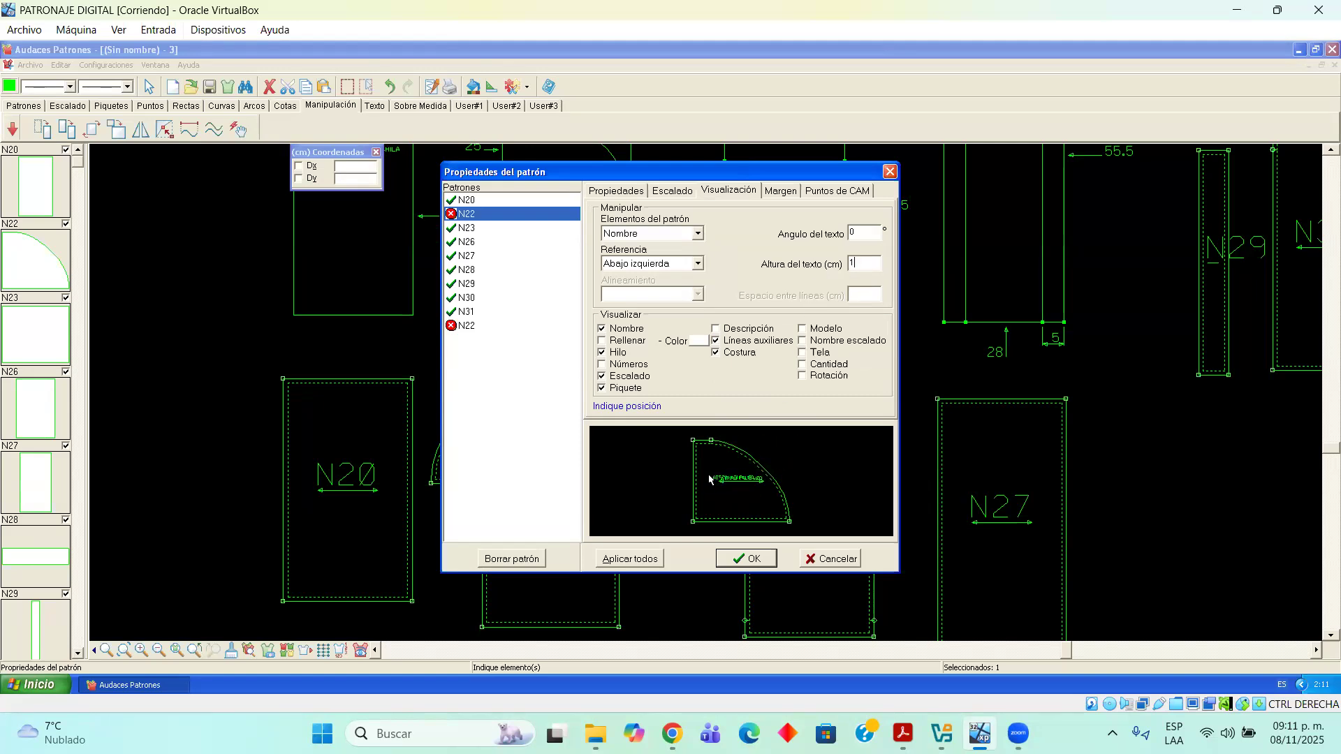
pyautogui.click(698, 234)
pyautogui.click(658, 260)
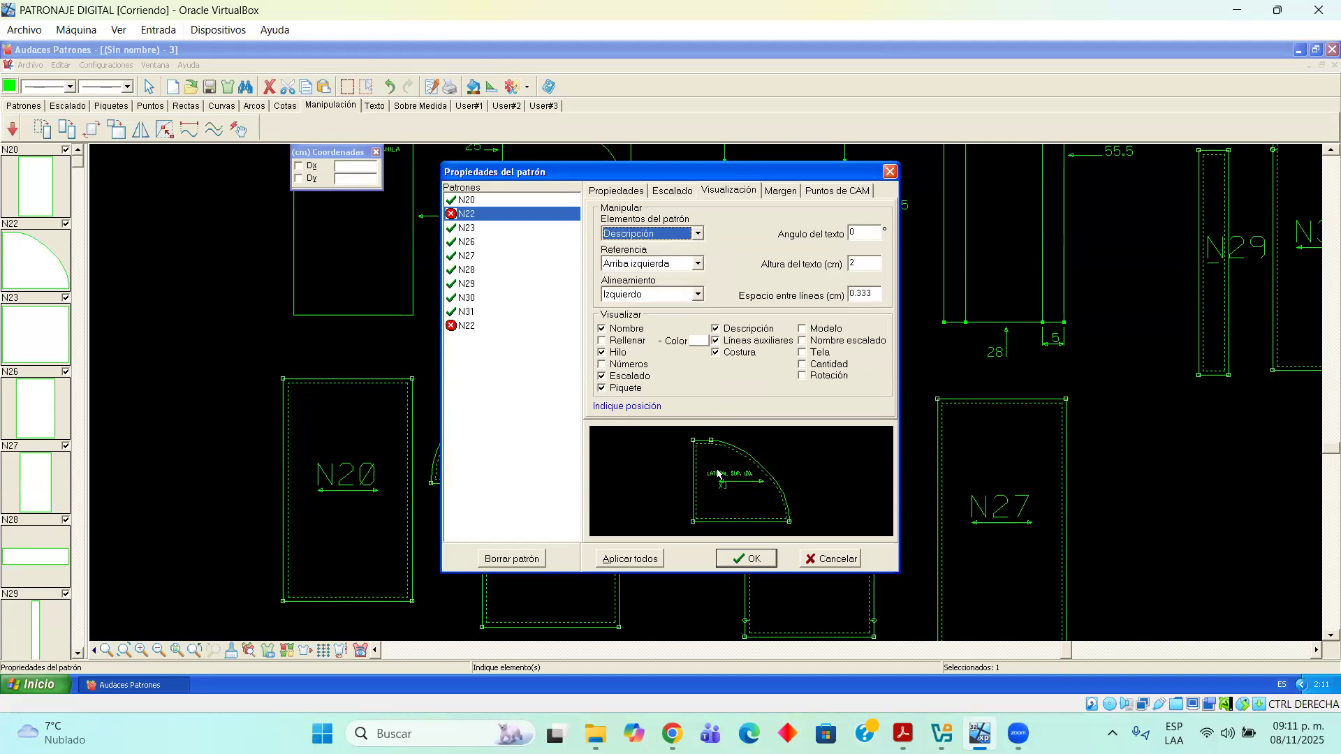
pyautogui.click(733, 492)
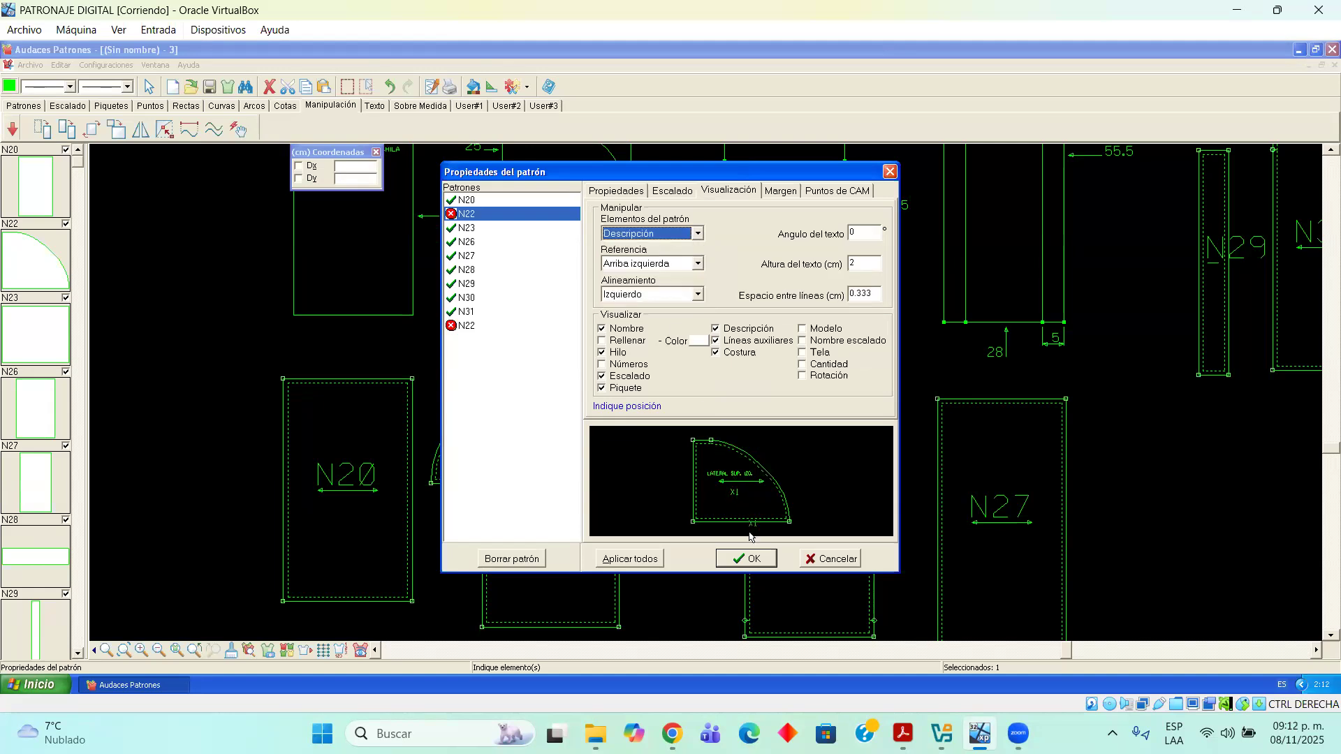
# Rename the mirrored N22 pattern as "LATERAL SUP. DER." and give it the description X1
pyautogui.click(481, 228)
pyautogui.click(484, 325)
pyautogui.click(482, 256)
pyautogui.click(481, 232)
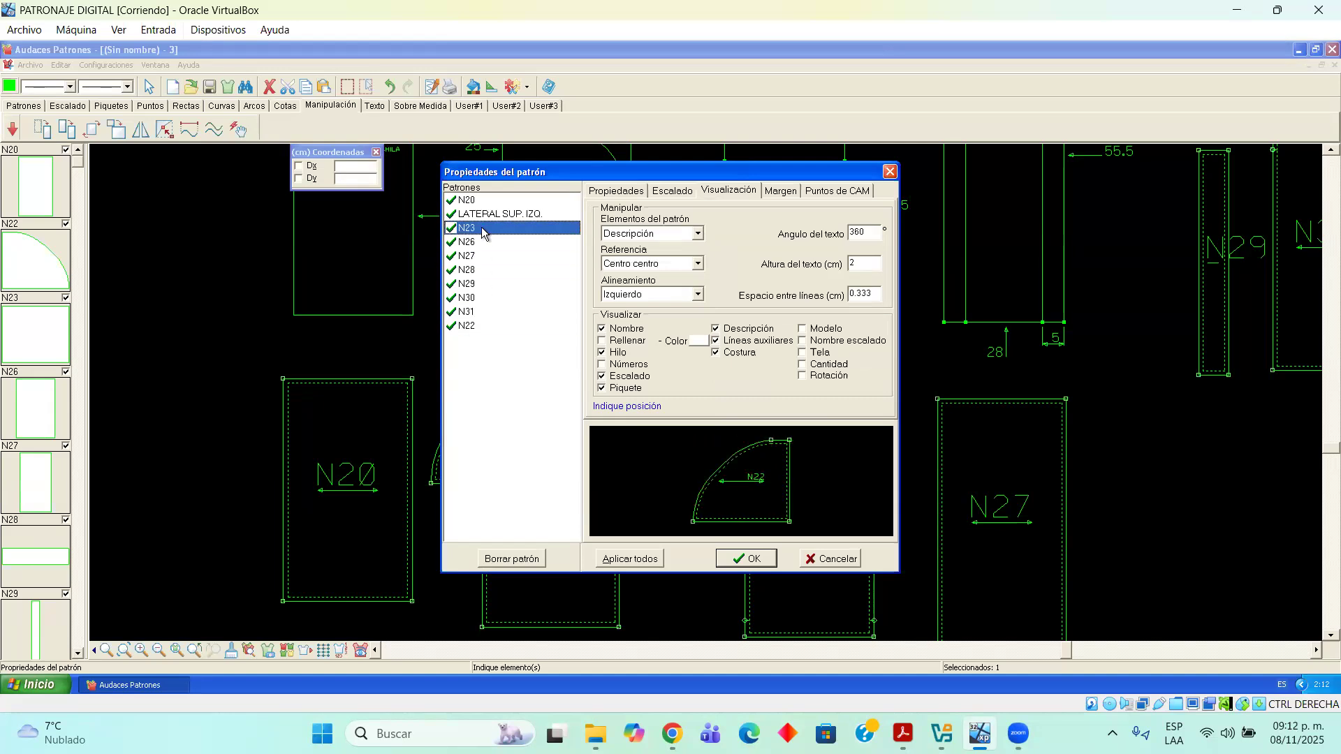
pyautogui.click(468, 326)
pyautogui.moveTo(468, 327); pyautogui.dragTo(482, 256)
pyautogui.click(478, 327)
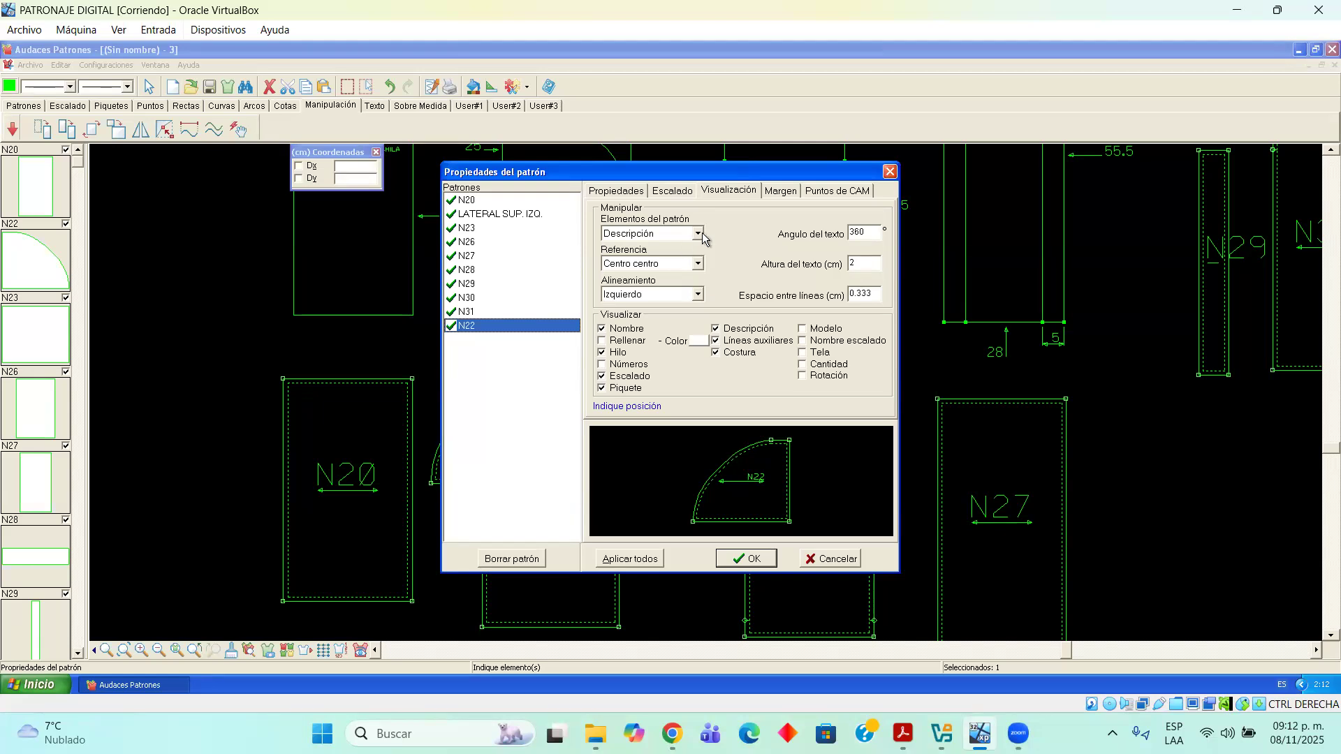
pyautogui.click(632, 193)
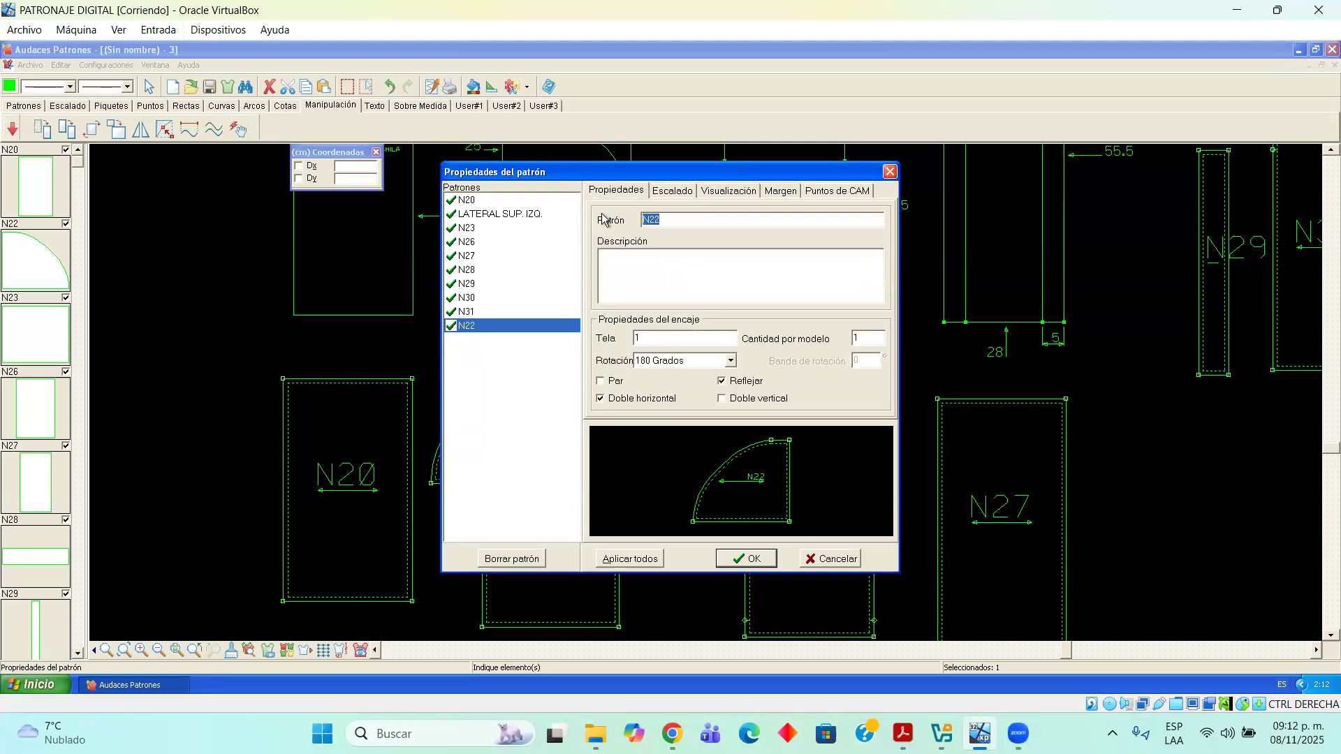
pyautogui.moveTo(626, 175); pyautogui.dragTo(844, 240)
pyautogui.write('LATERAL SUP DER')
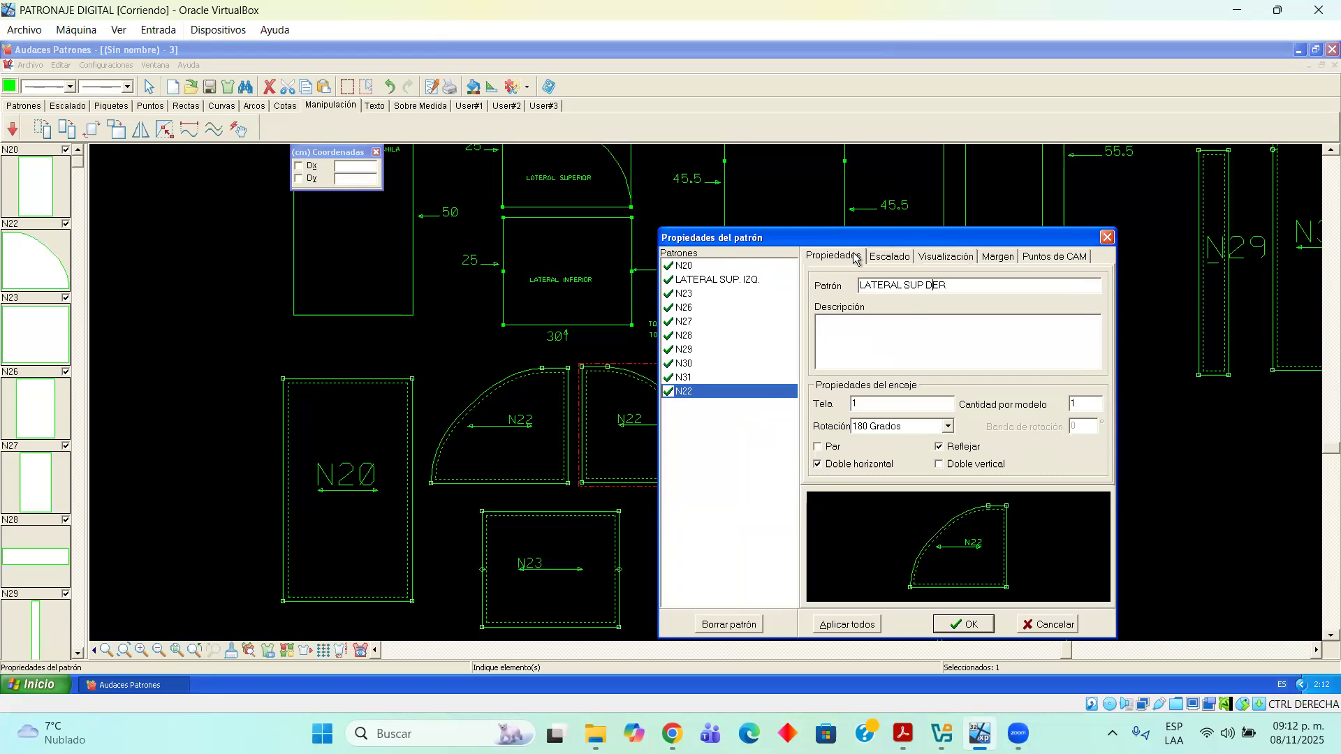
pyautogui.write('.')
# Set the LATERAL SUP. DER. name's text height to 1 cm and place the name above the grainline
pyautogui.click(939, 254)
pyautogui.click(912, 299)
pyautogui.click(874, 314)
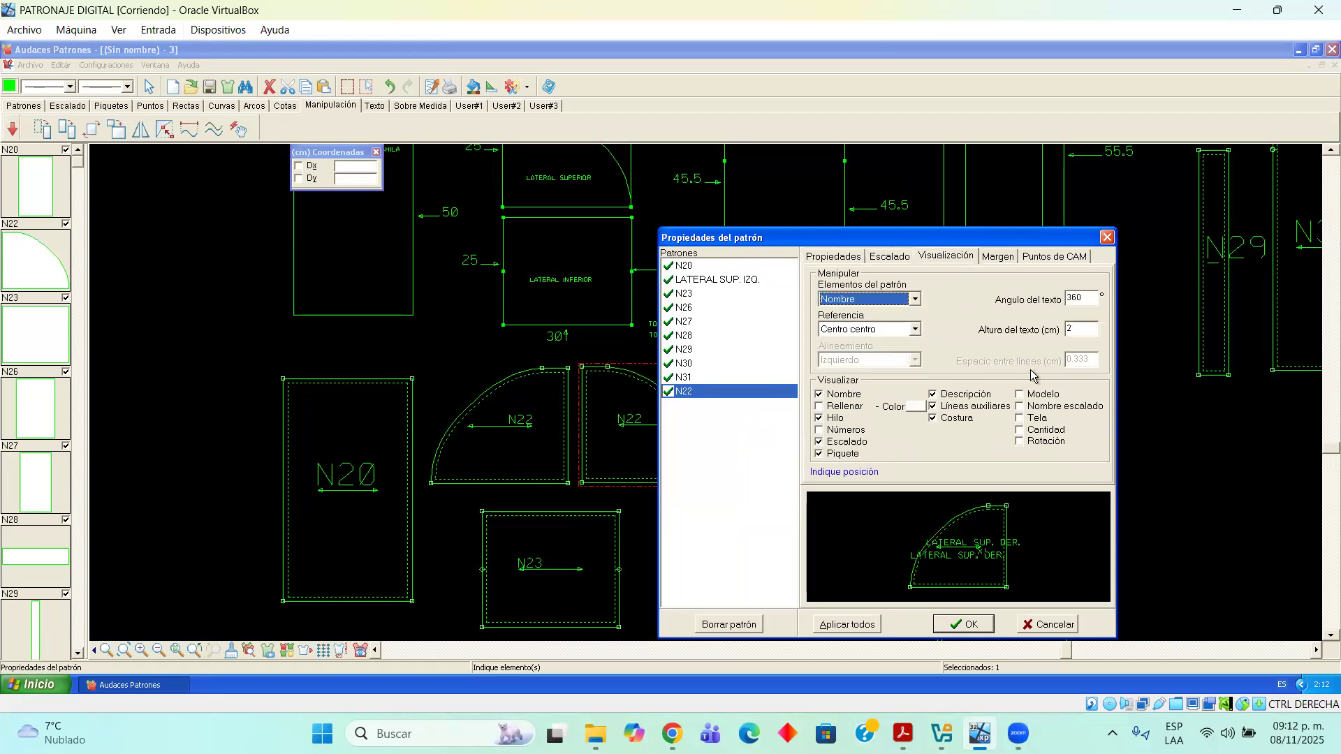
pyautogui.click(1081, 329)
pyautogui.write('1')
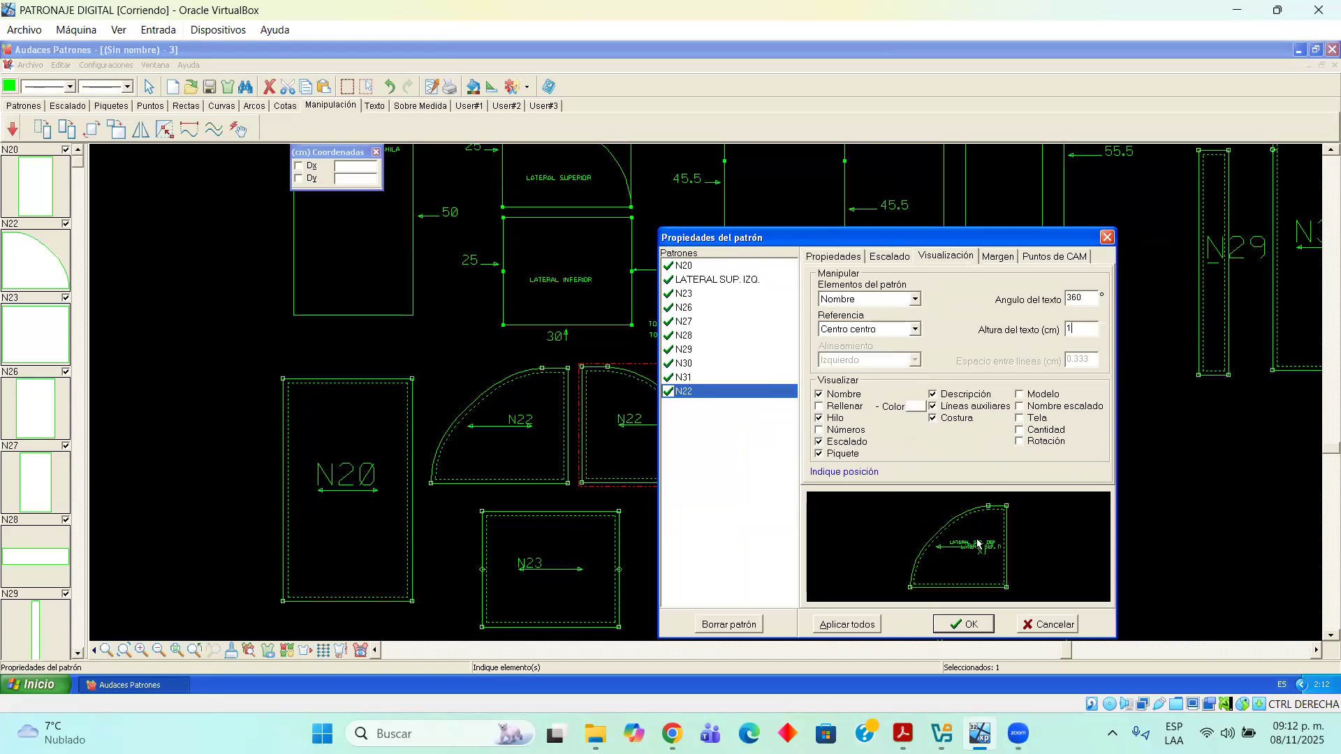
pyautogui.click(971, 540)
pyautogui.click(970, 517)
# Place the X1 description of LATERAL SUP. DER. below its grainline and apply the pattern property changes
pyautogui.click(914, 300)
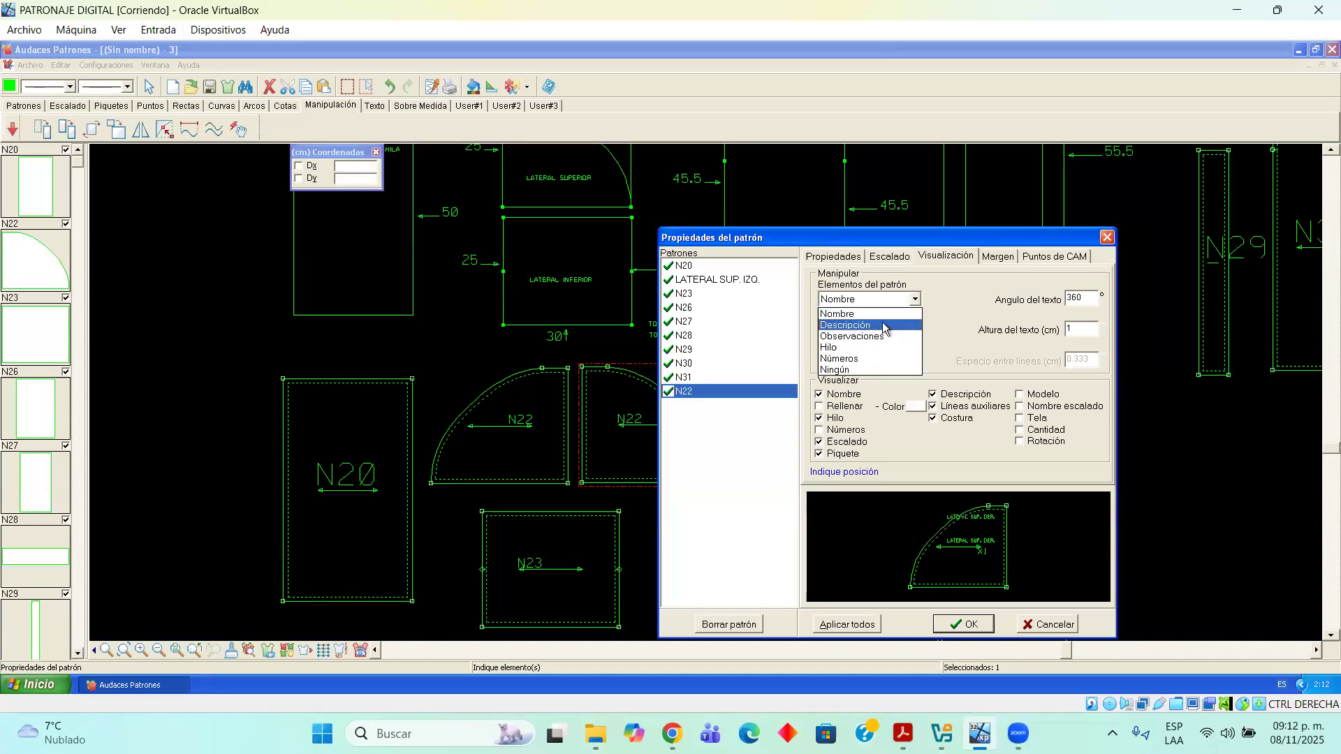
pyautogui.click(883, 325)
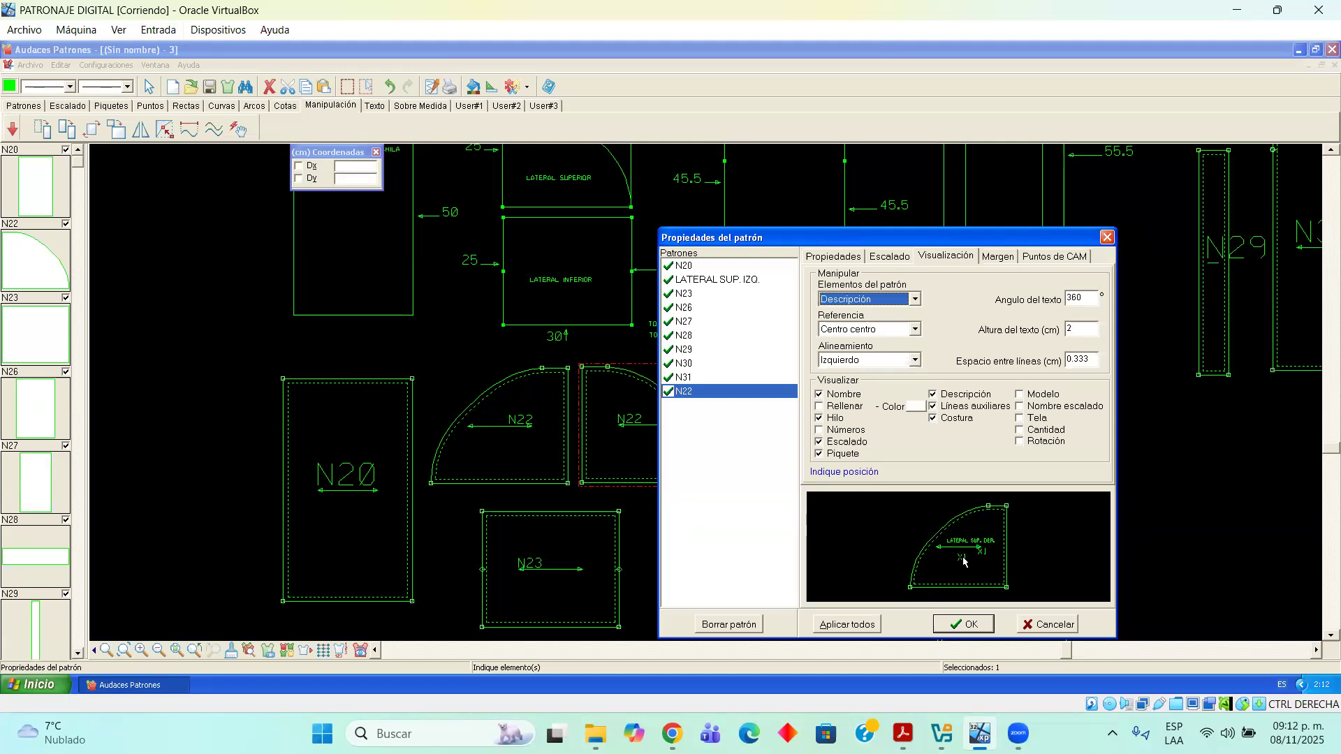
pyautogui.click(687, 294)
pyautogui.moveTo(769, 240); pyautogui.dragTo(415, 241)
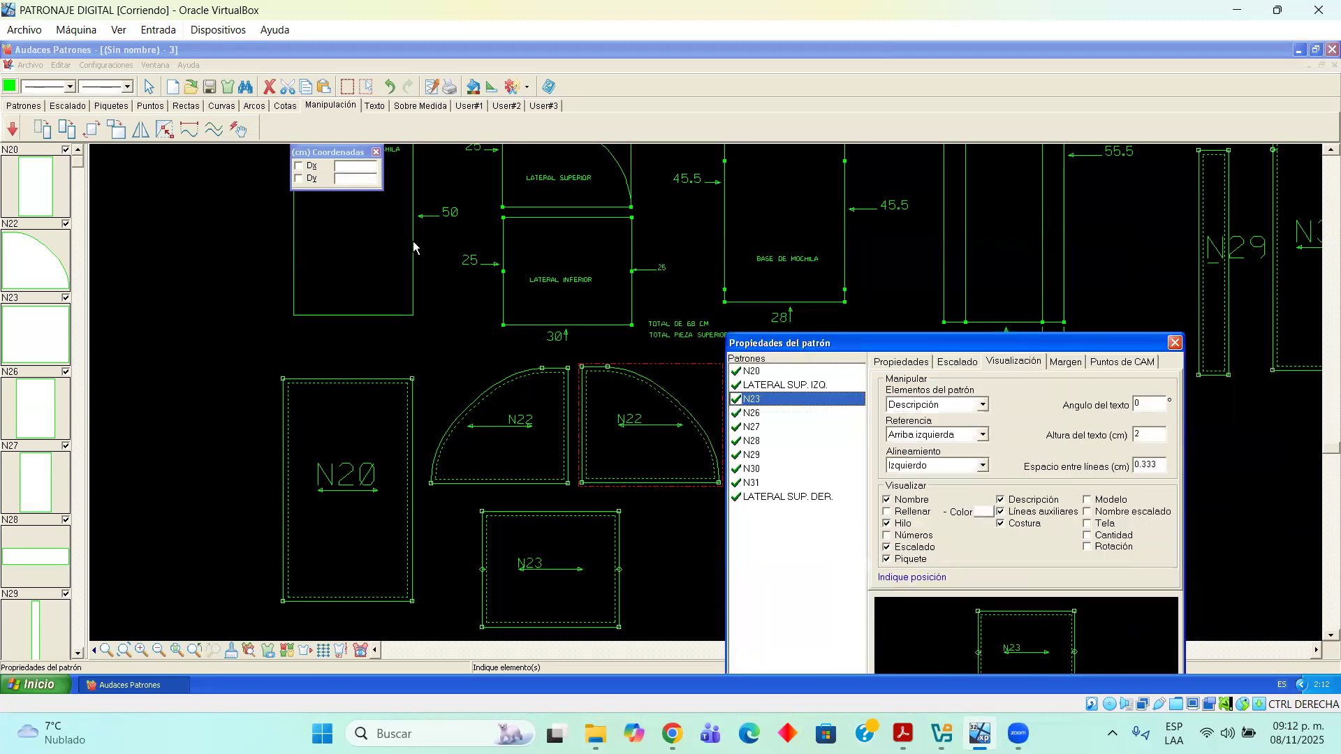
pyautogui.click(617, 622)
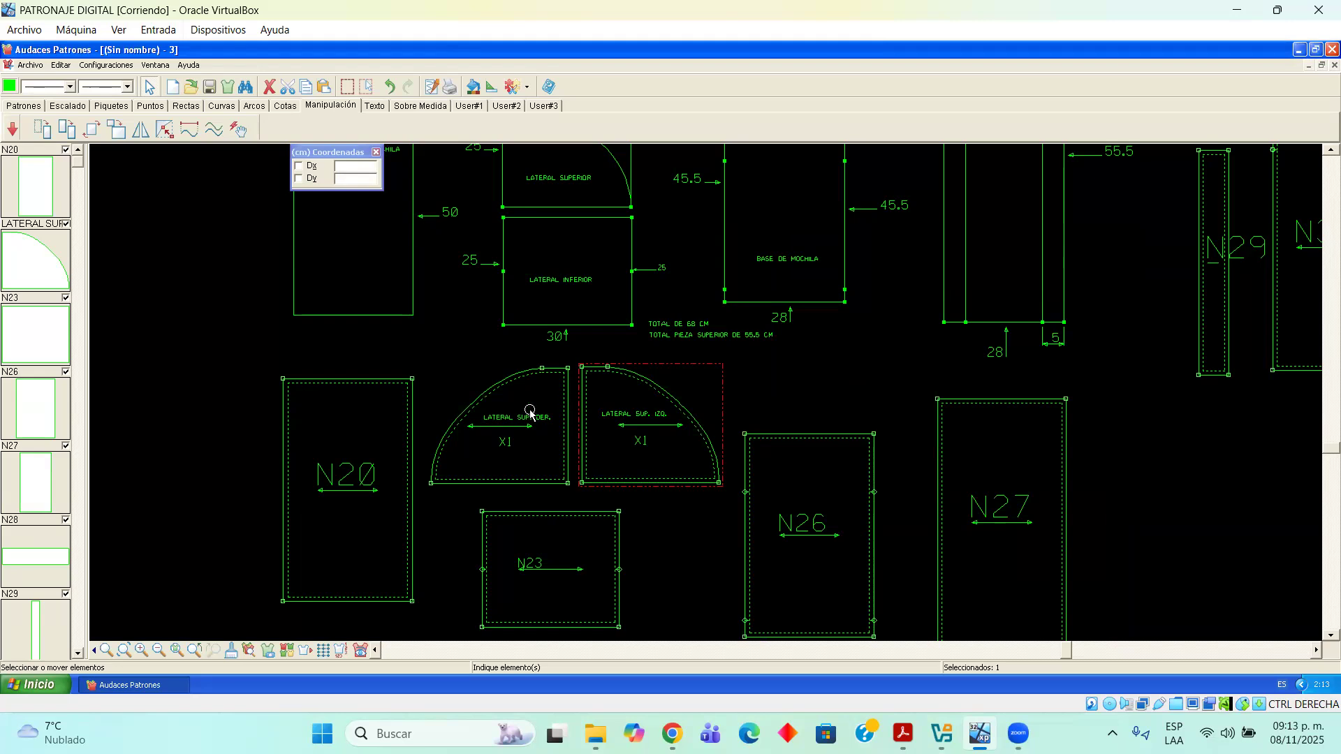
# Rename pattern N20 as "POSTERIOR MOCHILA" and give it the description X1
pyautogui.rightClick(359, 385)
pyautogui.click(368, 406)
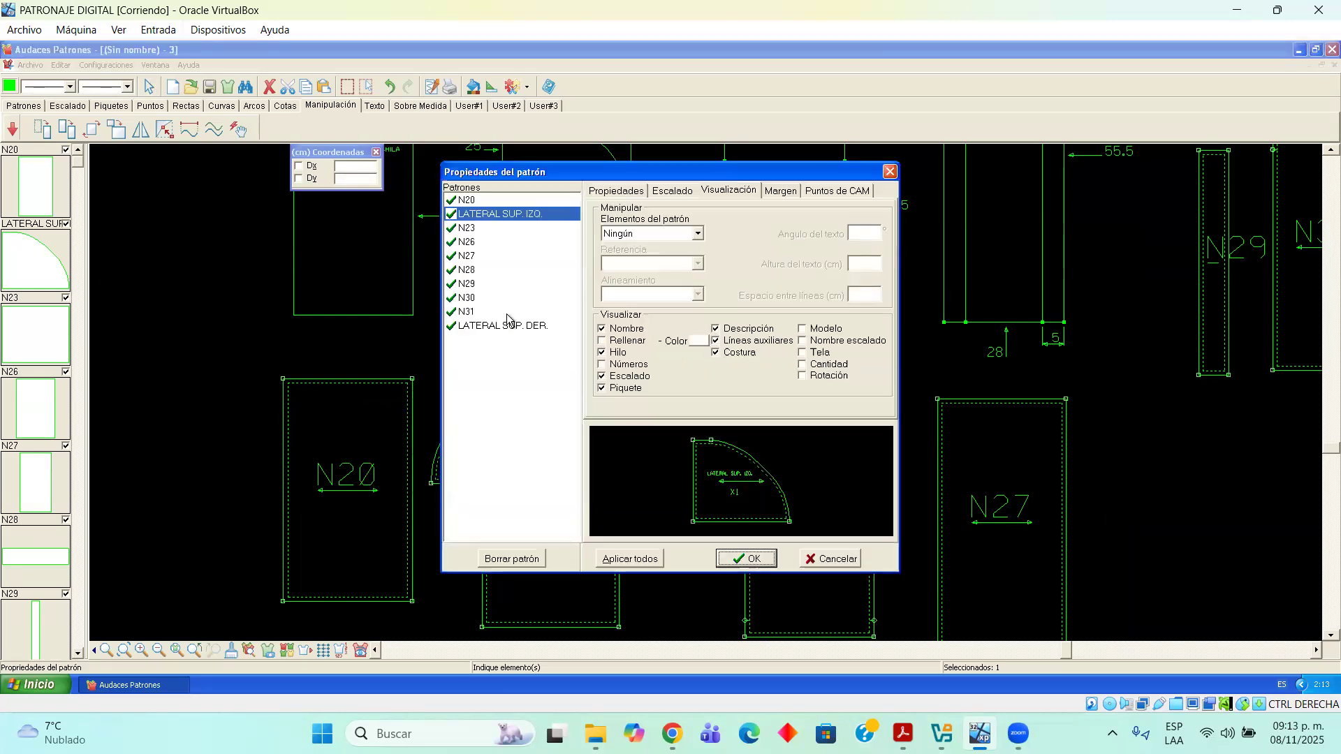
pyautogui.click(475, 202)
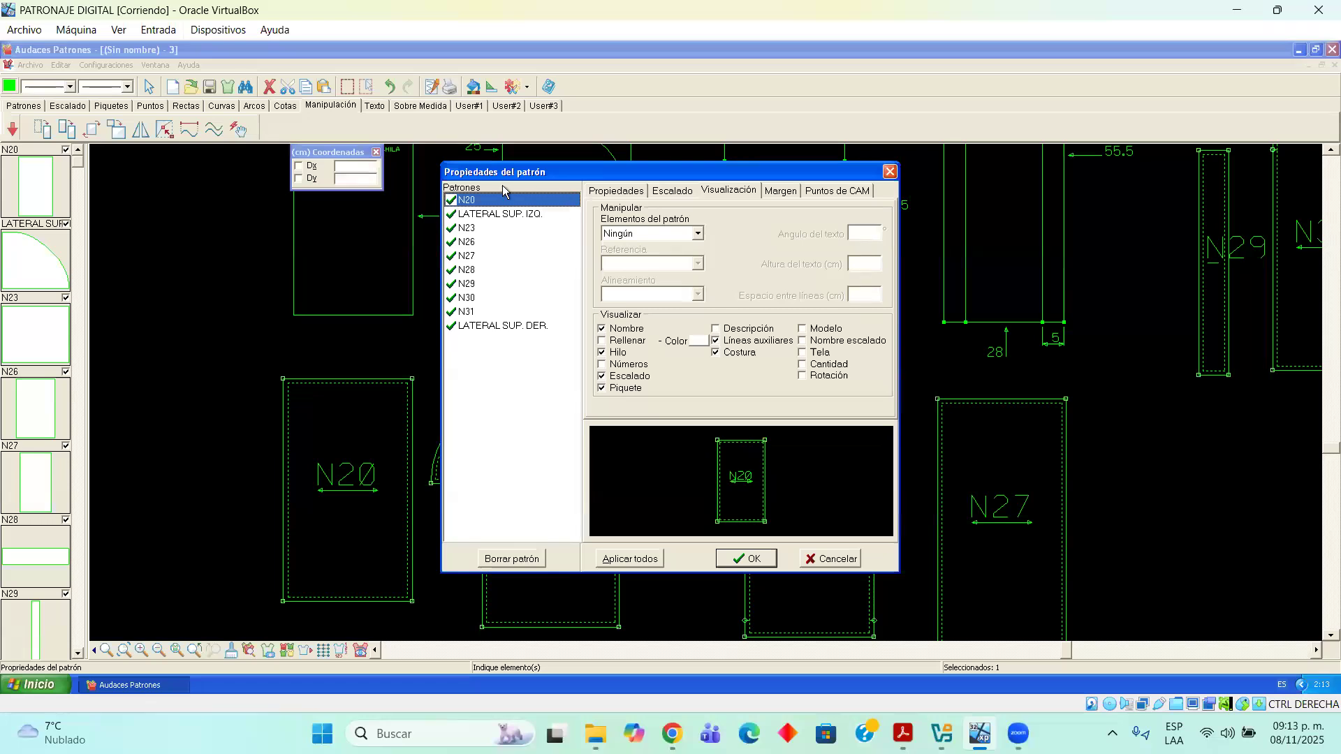
pyautogui.click(616, 190)
pyautogui.moveTo(664, 219); pyautogui.dragTo(595, 222)
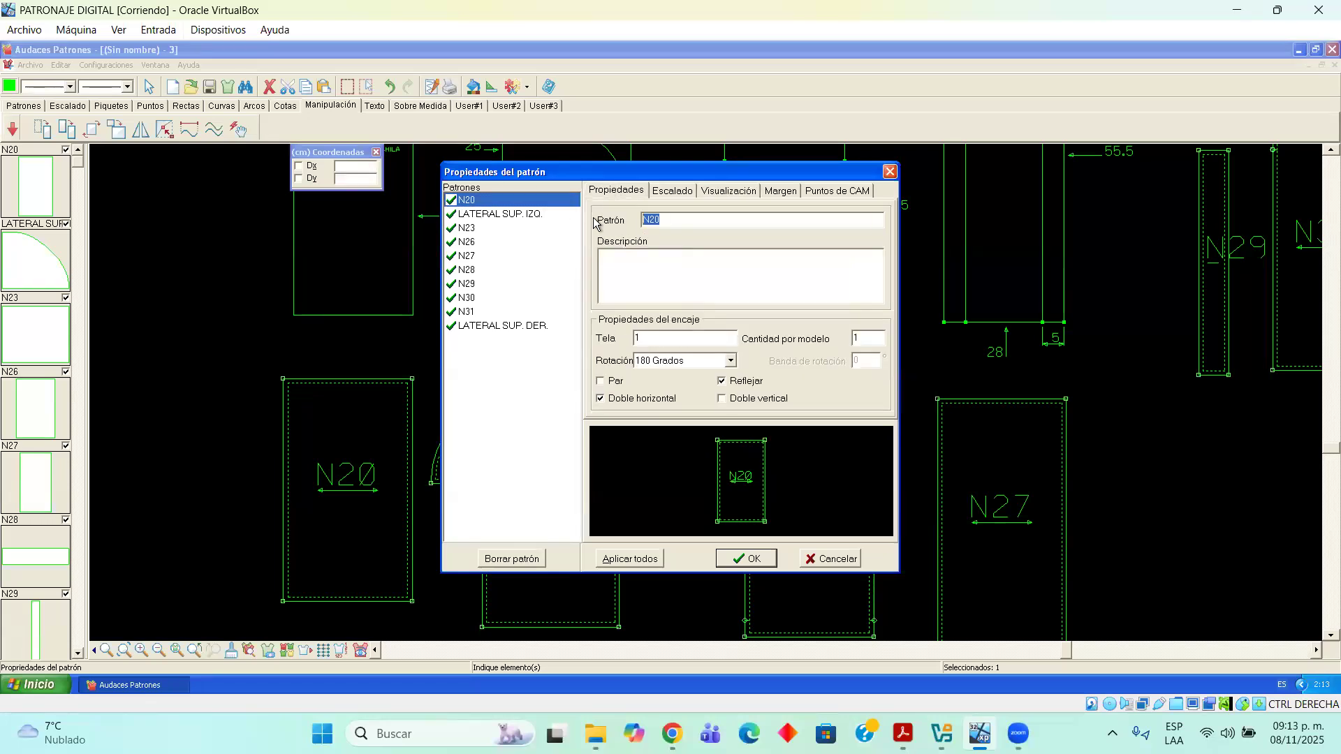
pyautogui.write('POSTERIOR MOCHILA')
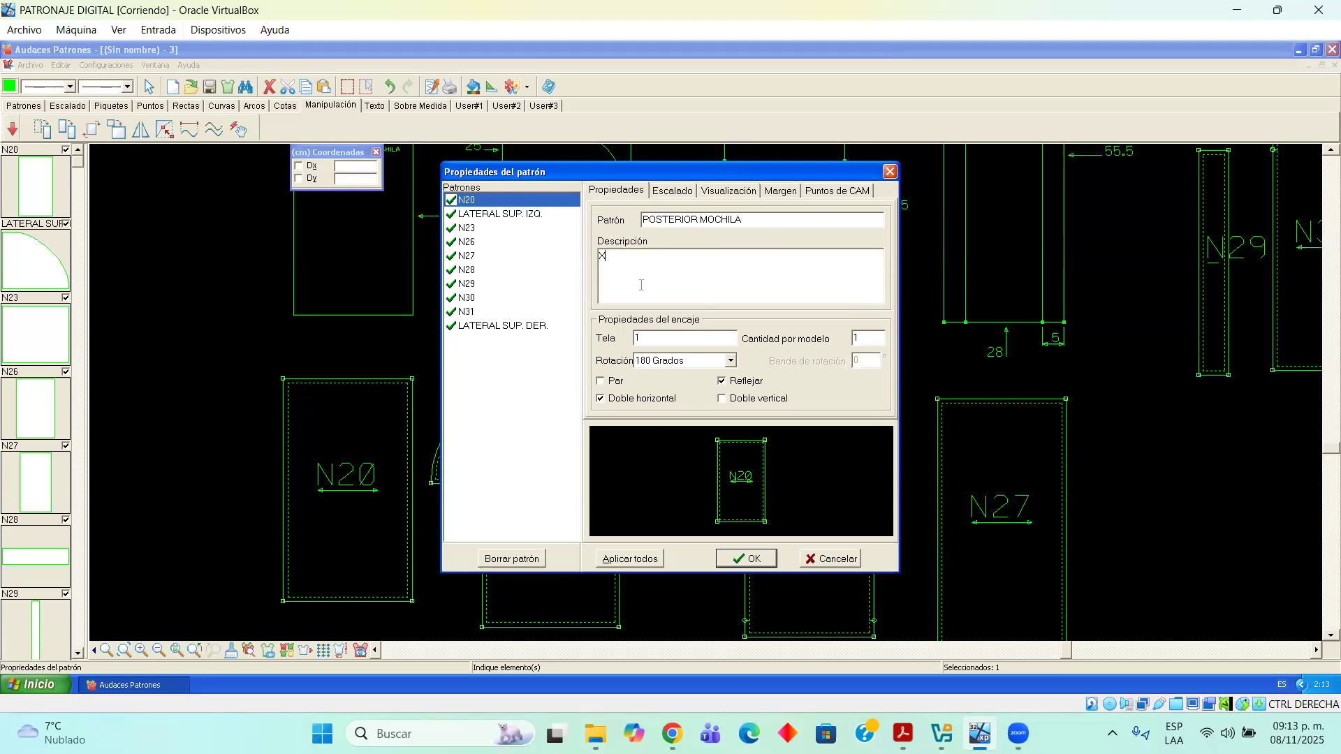
# Place the POSTERIOR MOCHILA name 1 cm high above the grainline and its X1 description below, and apply the changes
pyautogui.click(725, 192)
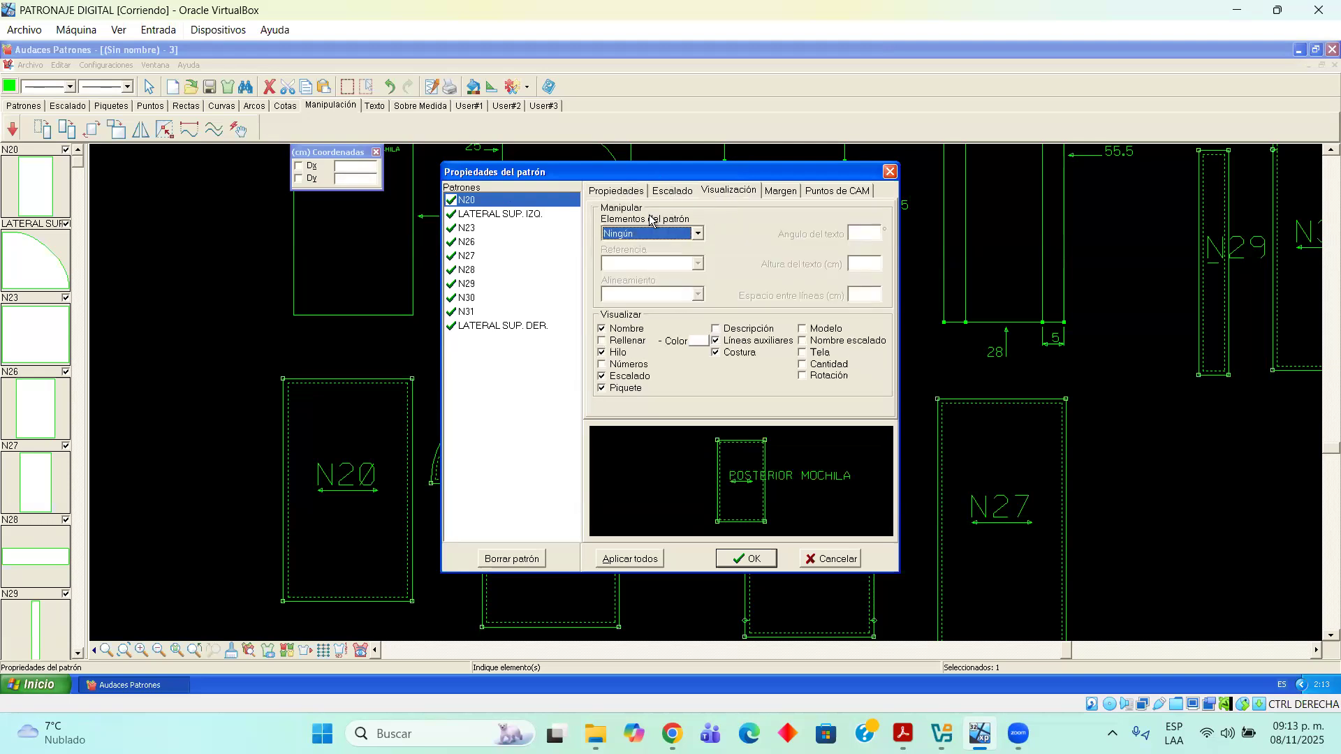
pyautogui.click(697, 234)
pyautogui.click(664, 256)
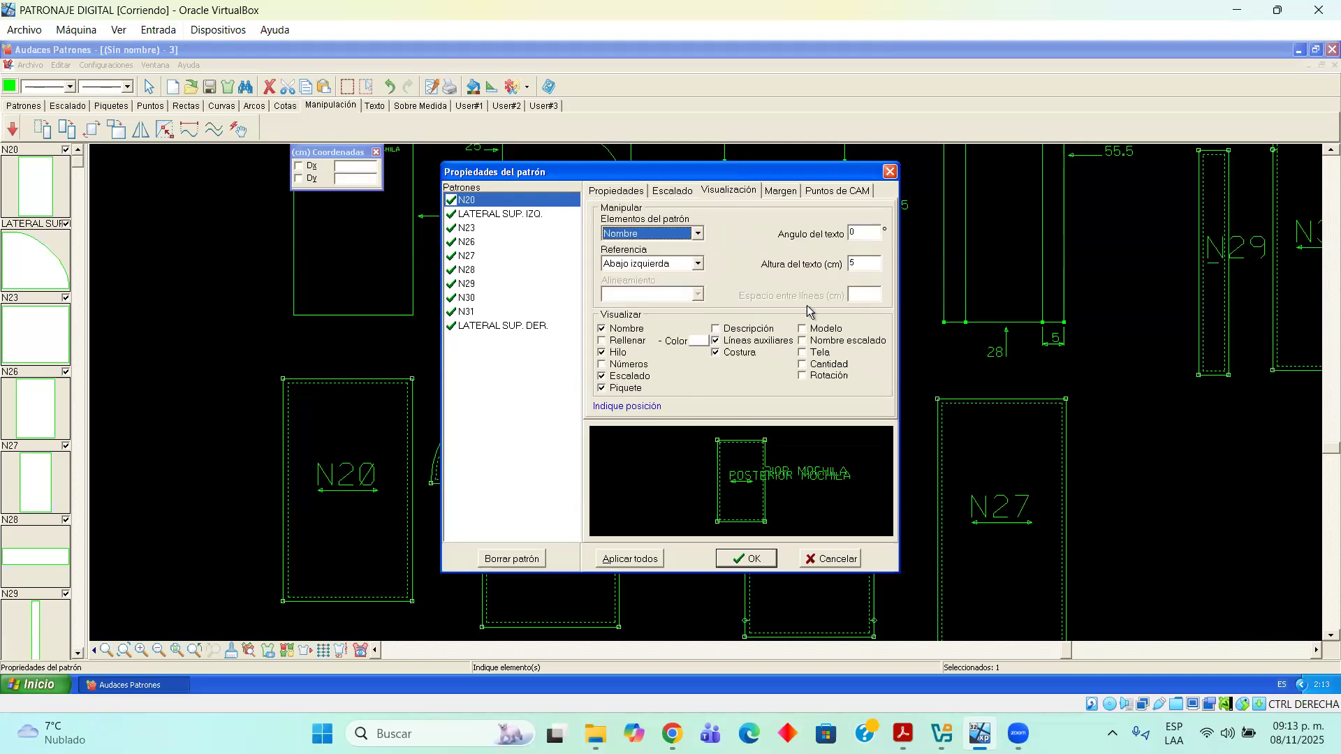
pyautogui.doubleClick(853, 264)
pyautogui.write('1')
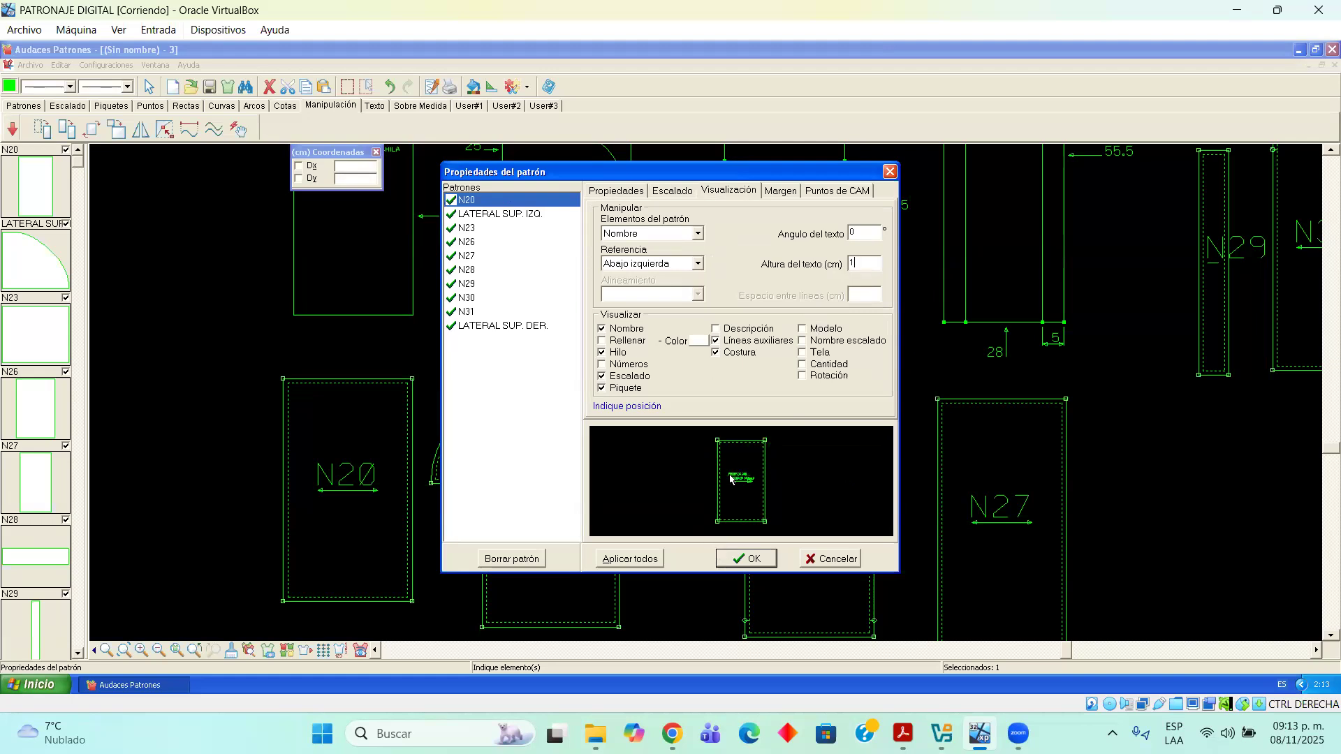
pyautogui.click(697, 234)
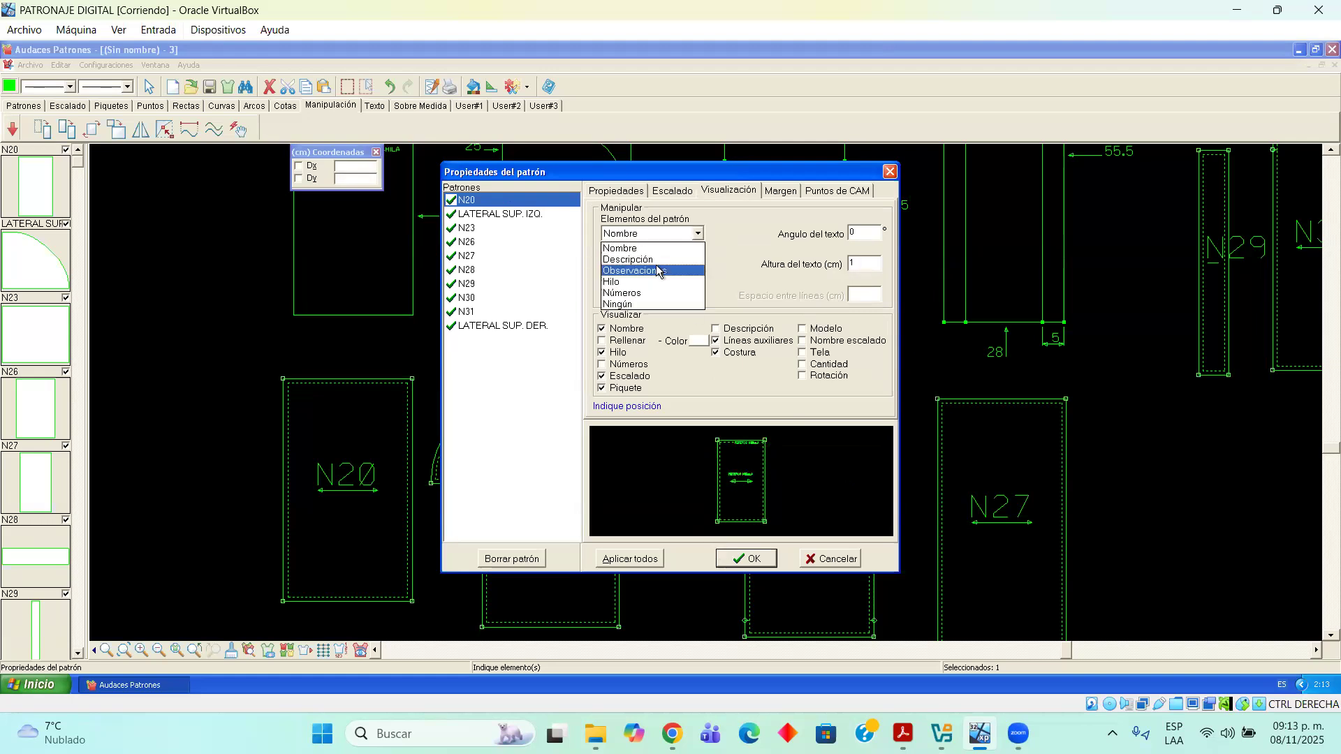
pyautogui.click(646, 259)
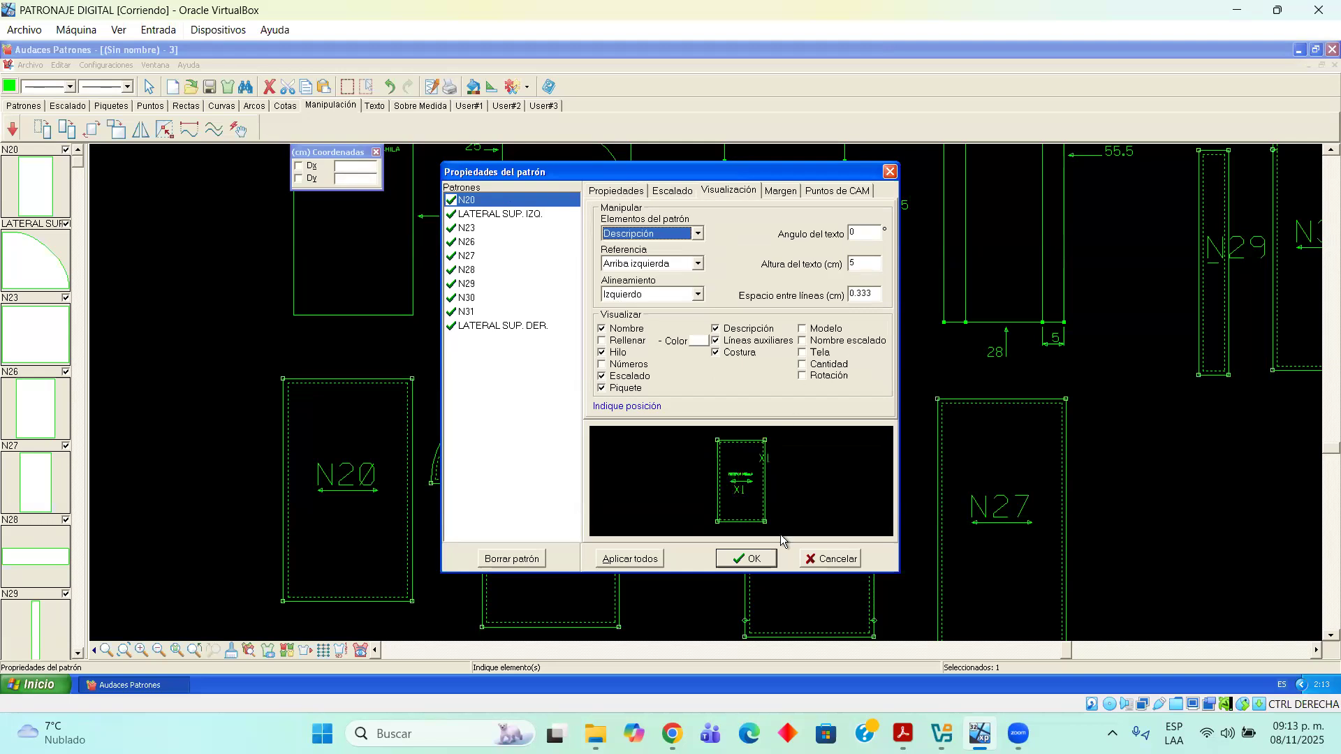
pyautogui.click(753, 559)
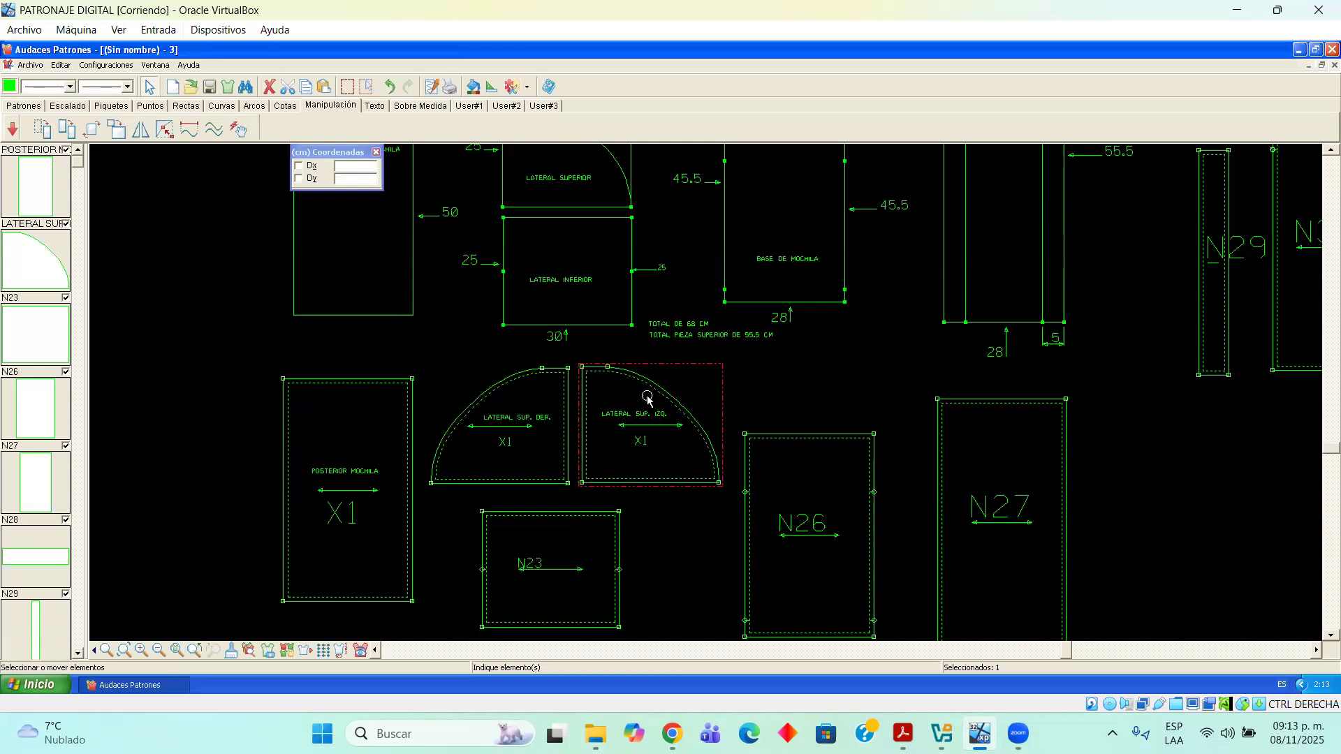
# Rename pattern N23 as "BASE MOCHILA" in its pattern properties and give it the description X1
pyautogui.click(573, 514)
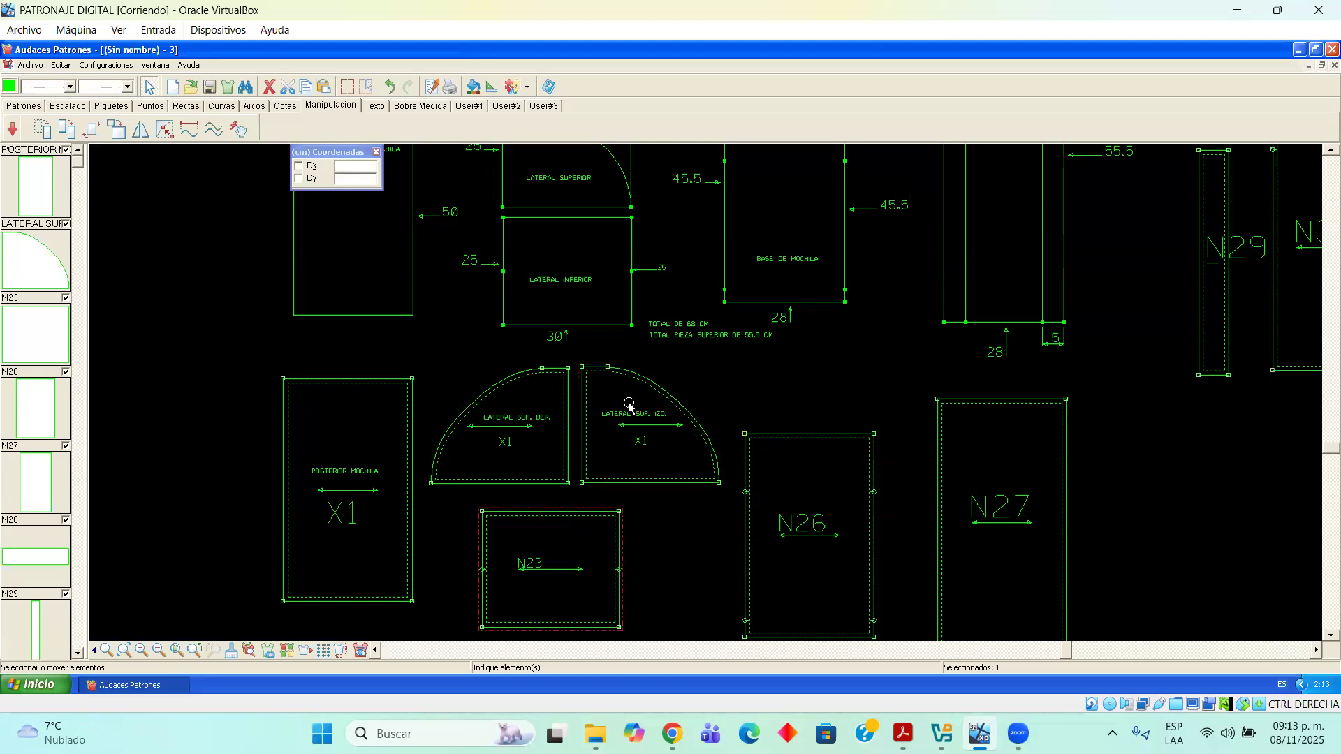
pyautogui.rightClick(572, 520)
pyautogui.click(594, 536)
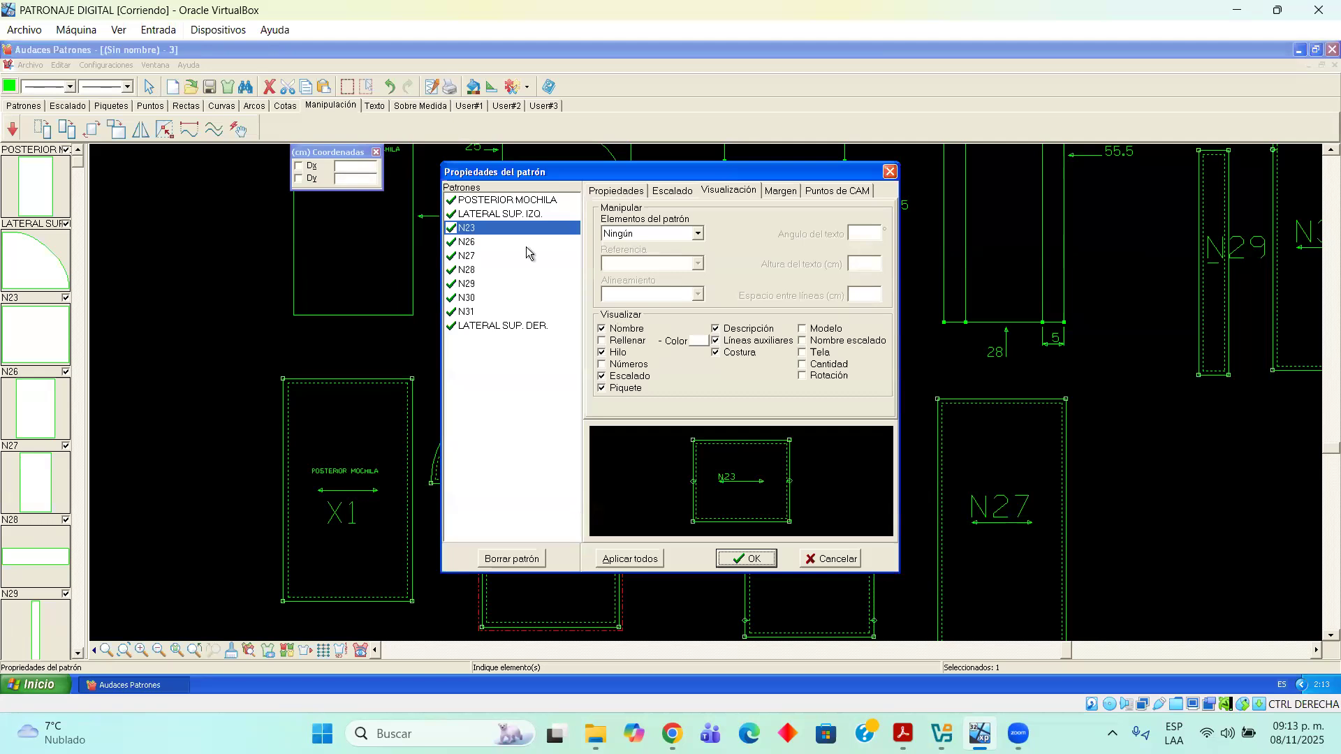
pyautogui.click(628, 193)
pyautogui.doubleClick(655, 219)
pyautogui.write('BASE MOCHILA')
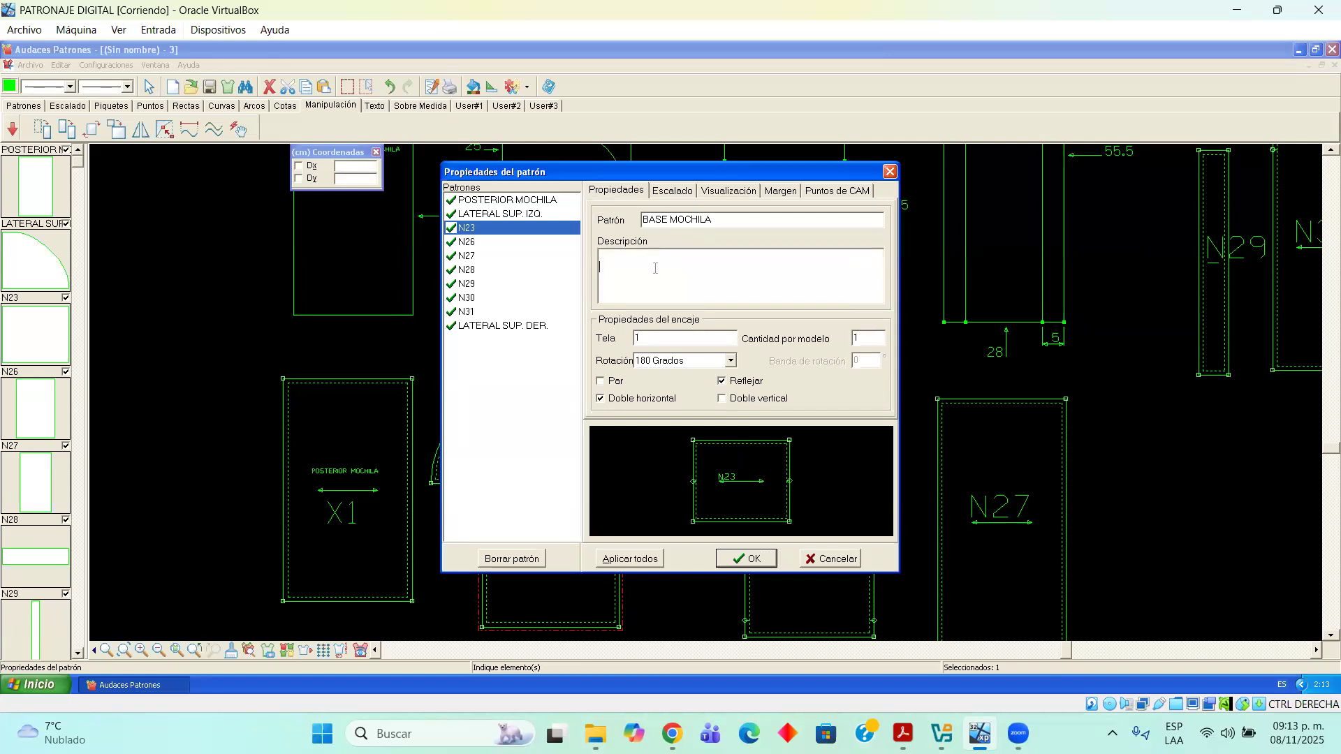
# Place the BASE MOCHILA name above the grainline and its X1 description below, and apply the changes
pyautogui.click(719, 191)
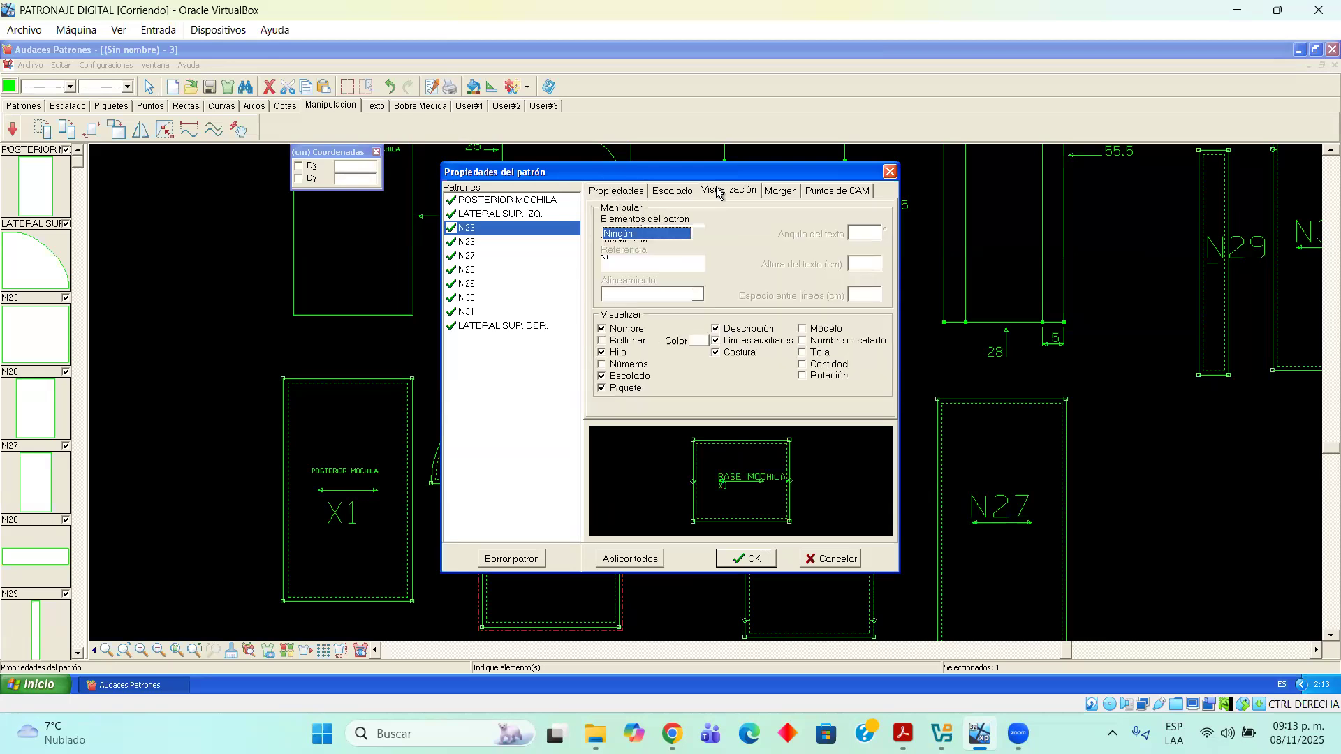
pyautogui.click(698, 234)
pyautogui.click(622, 248)
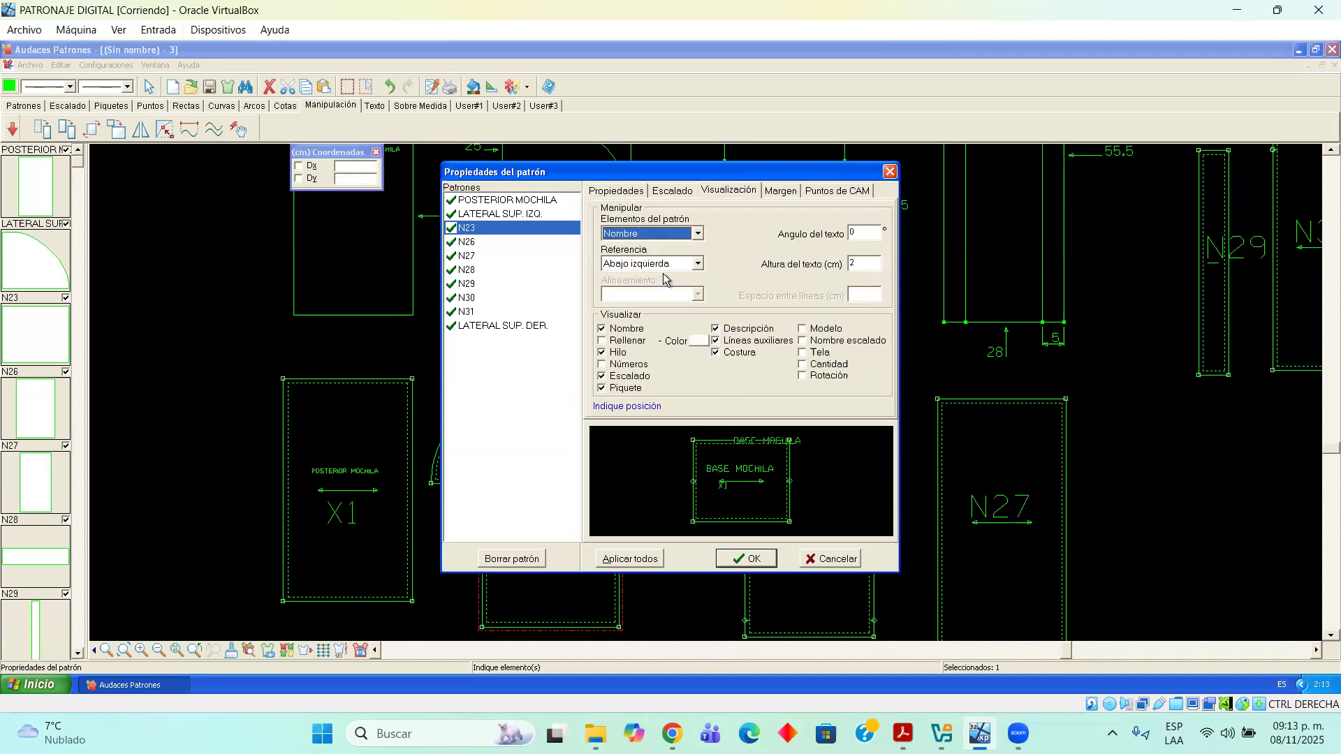
pyautogui.click(694, 236)
pyautogui.click(662, 261)
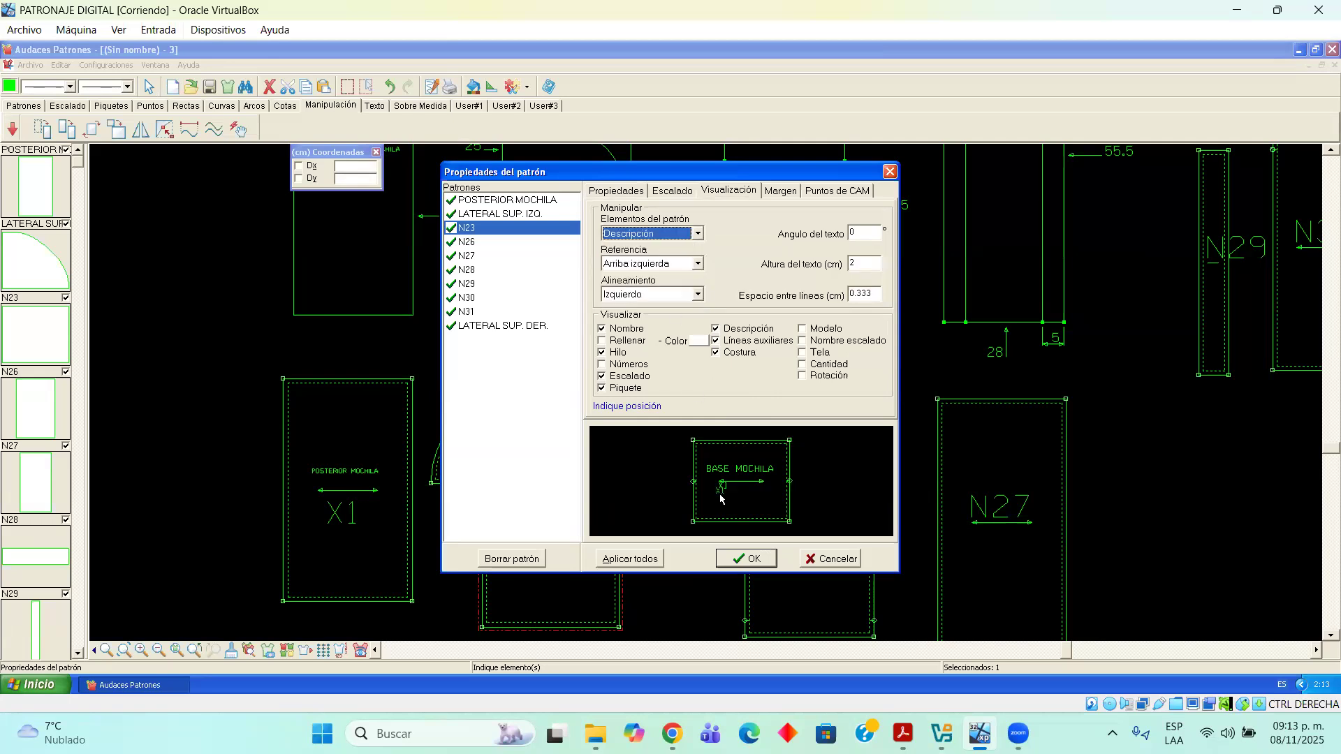
pyautogui.click(736, 498)
pyautogui.click(756, 559)
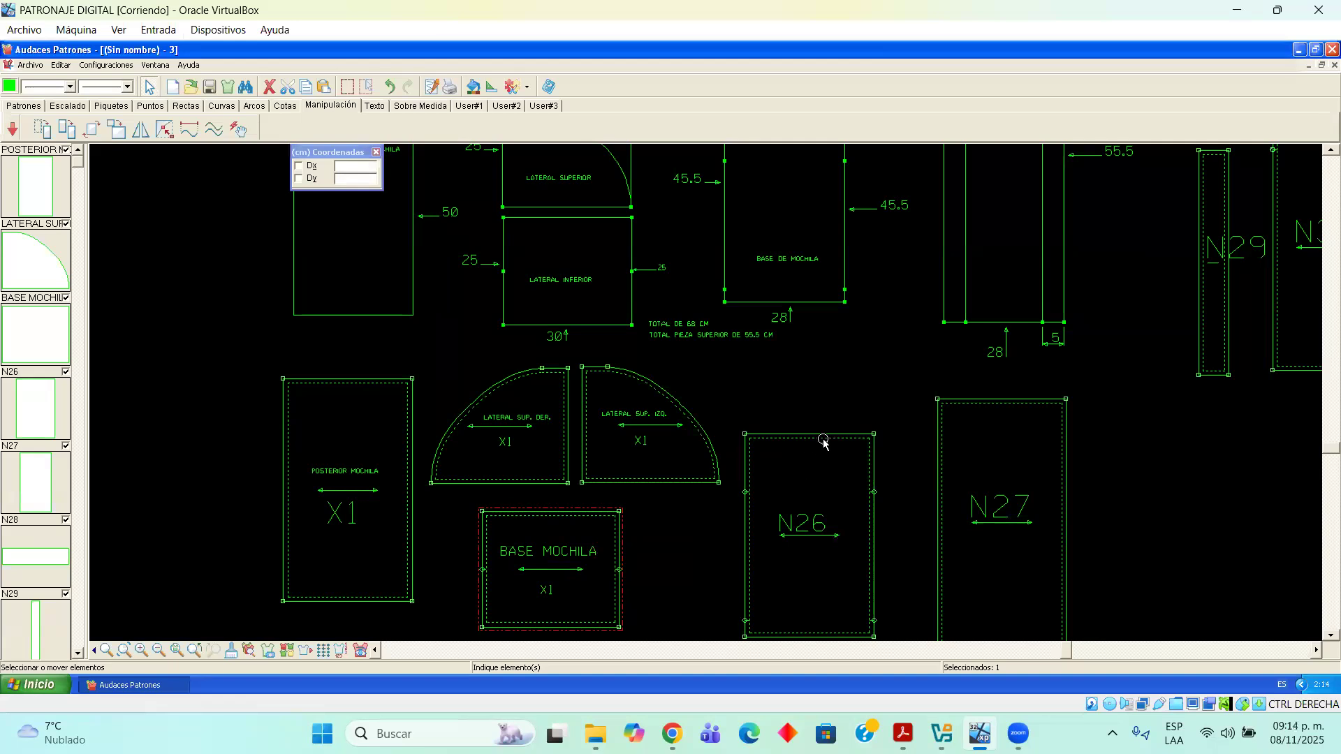
# Rename the pattern mislabelled BASE MOCHILA as "LATERAL INFERIOR" and reposition its name centred above the grainline
pyautogui.rightClick(585, 518)
pyautogui.click(628, 538)
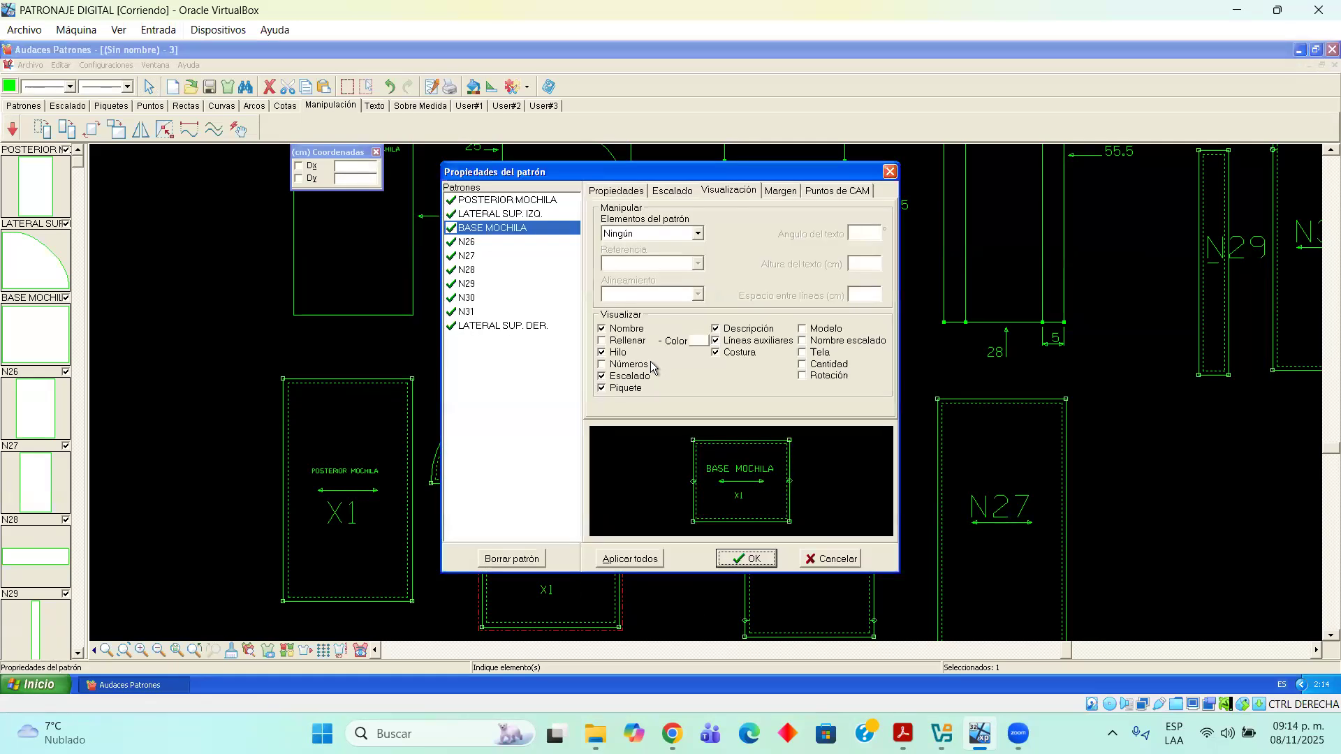
pyautogui.click(629, 192)
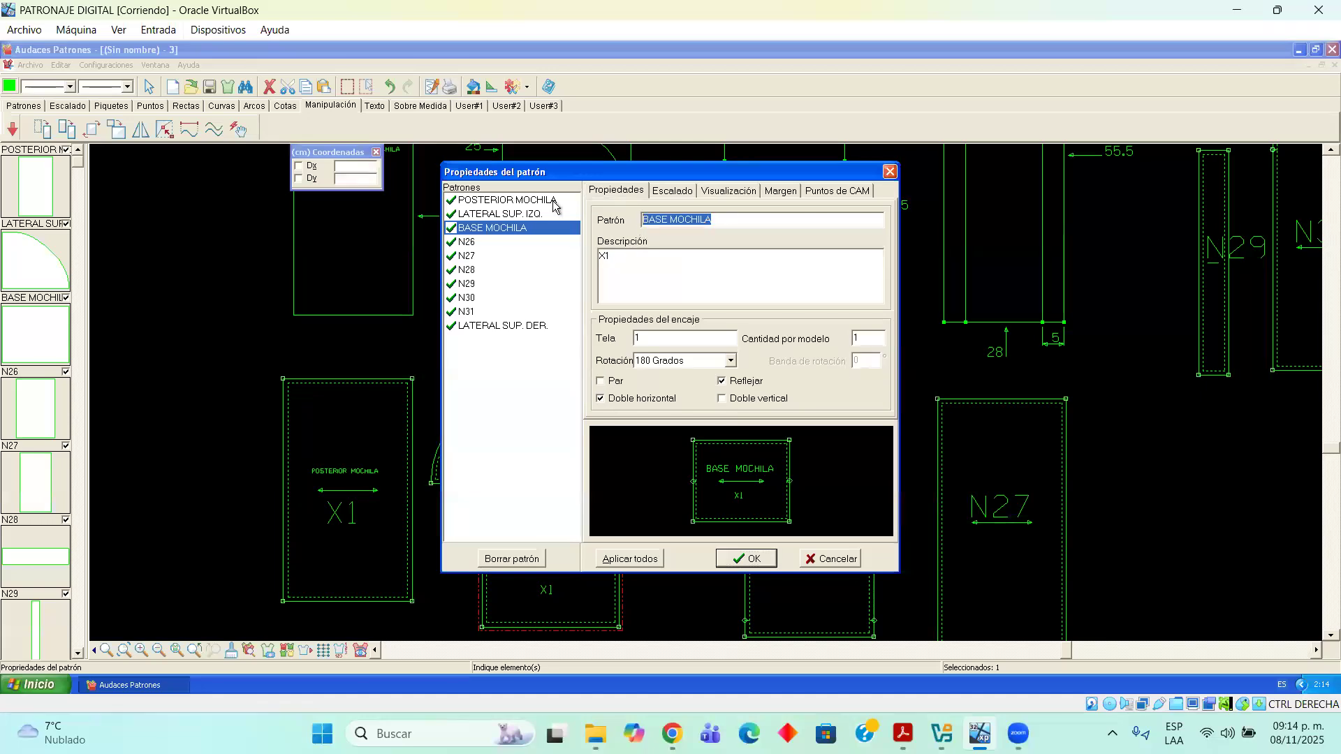
pyautogui.write('LATERAL INFERIOR')
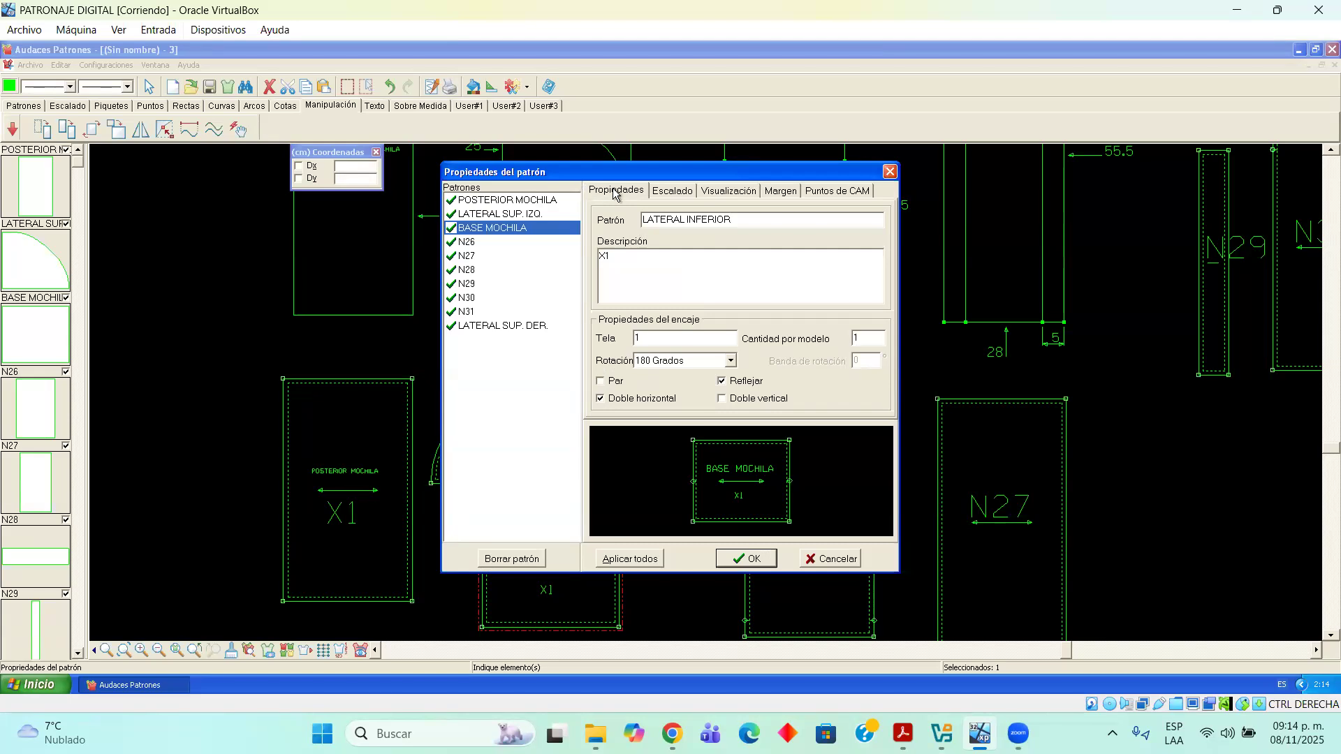
pyautogui.click(720, 192)
pyautogui.click(697, 233)
pyautogui.click(662, 290)
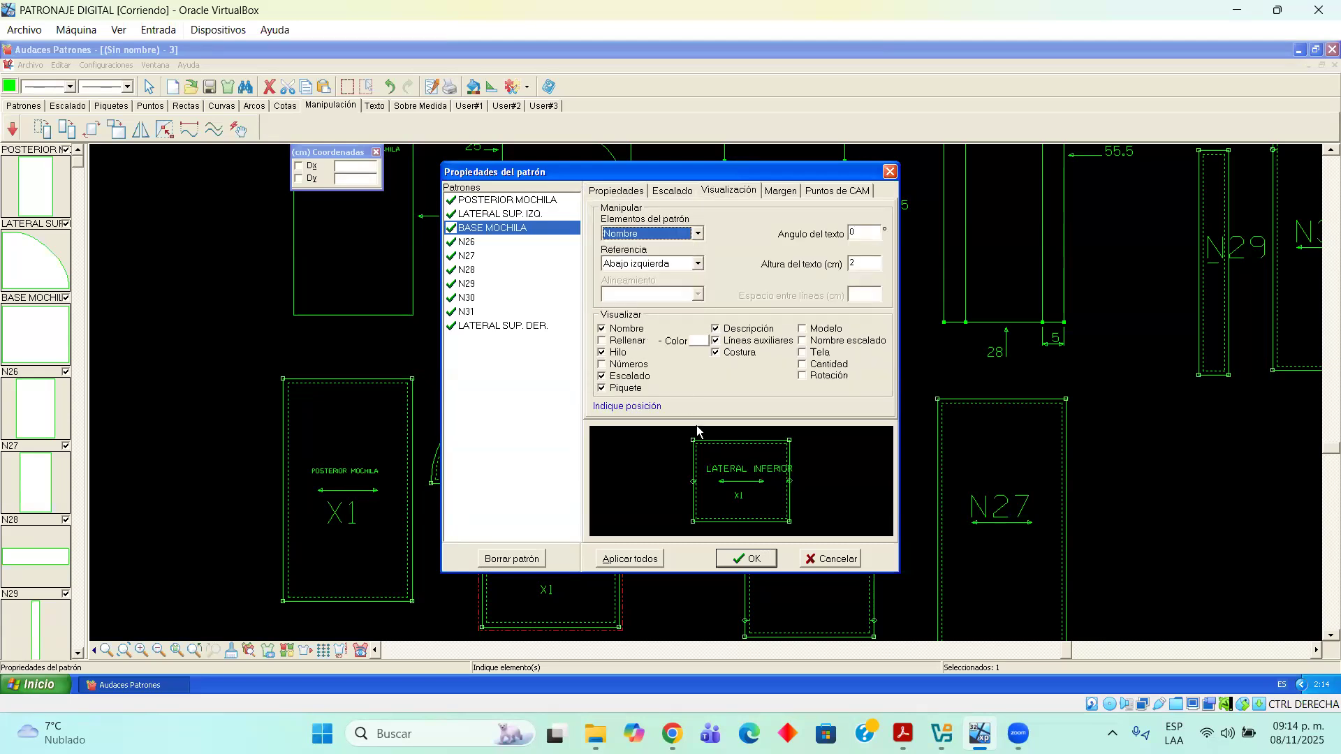
pyautogui.click(699, 478)
# Change the LATERAL INFERIOR description to X2, place it below the grainline, and apply the changes
pyautogui.click(616, 191)
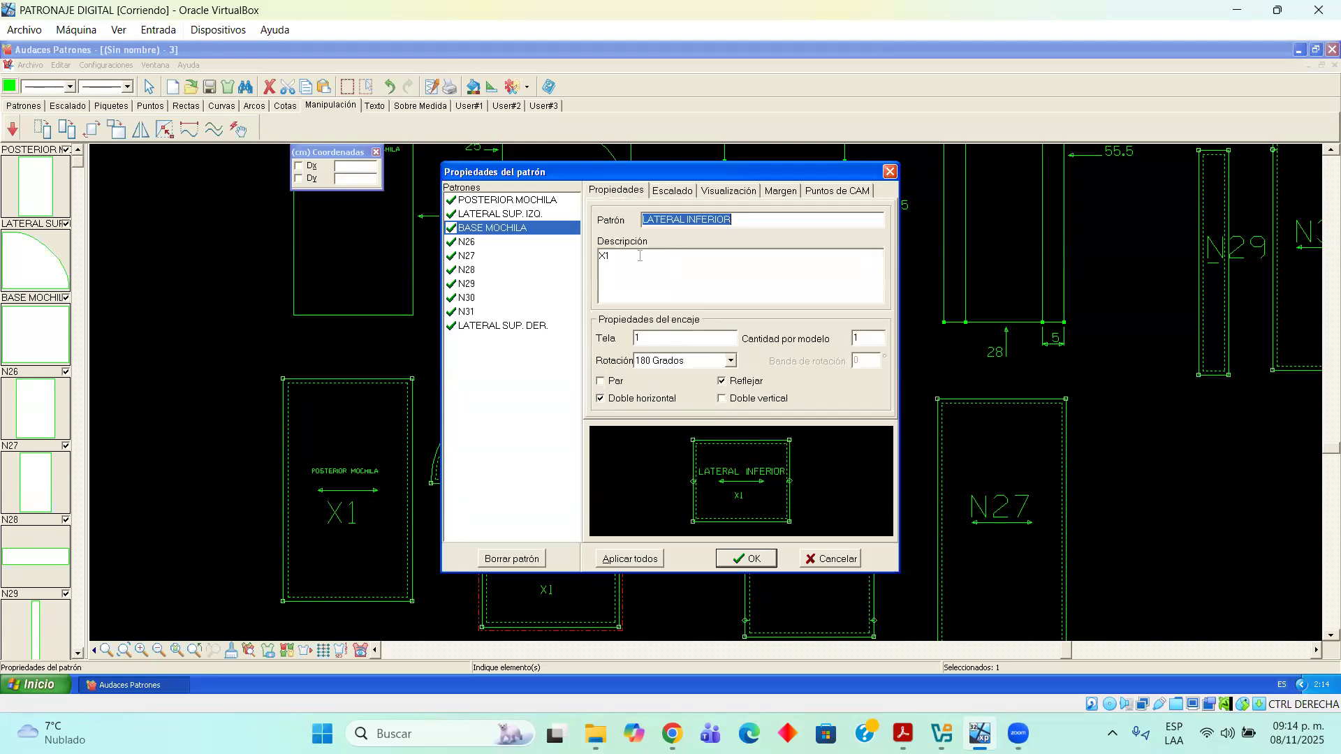
pyautogui.click(635, 260)
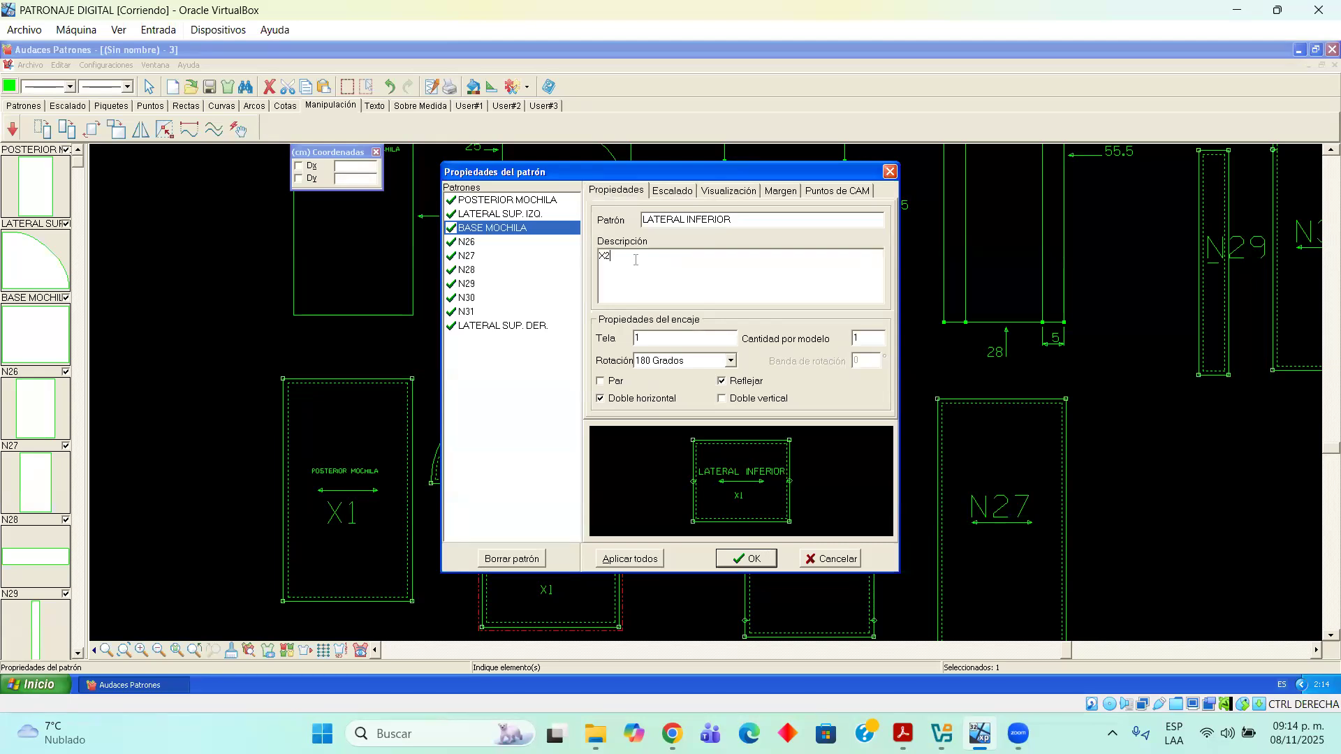
pyautogui.click(730, 191)
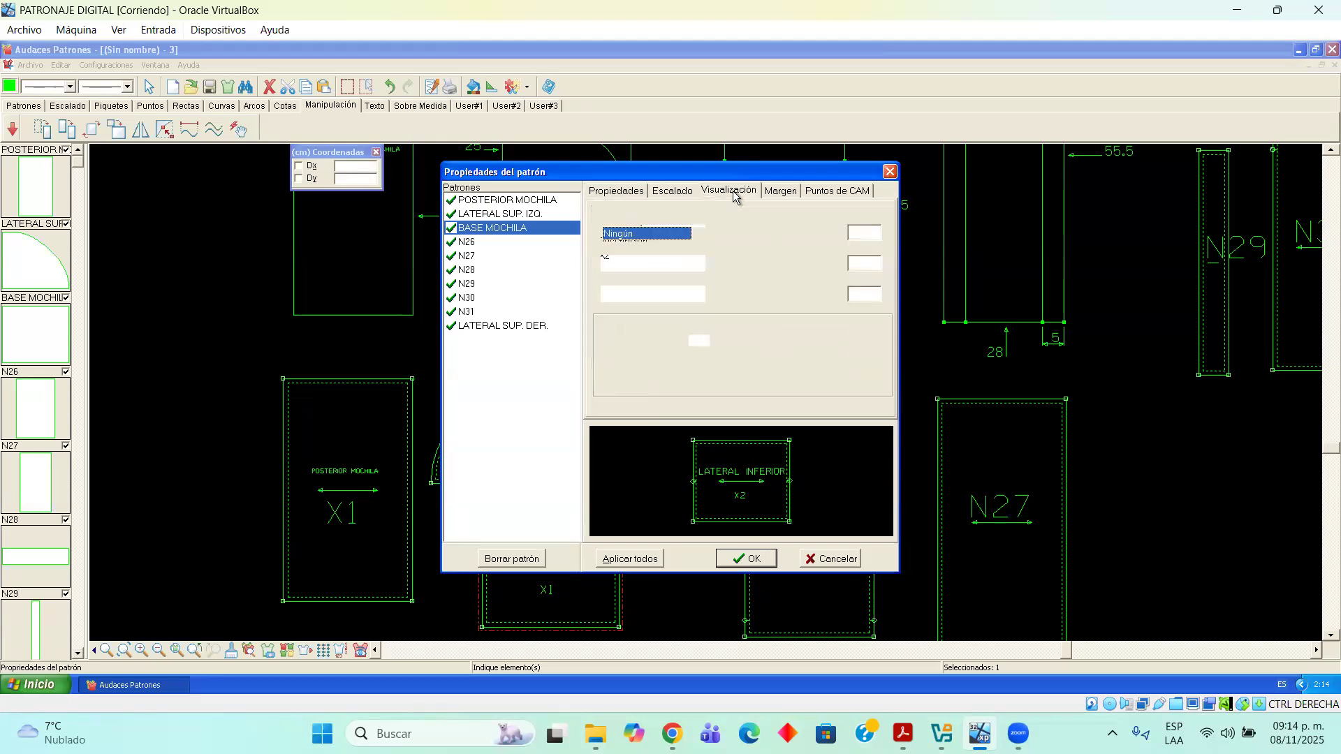
pyautogui.click(697, 234)
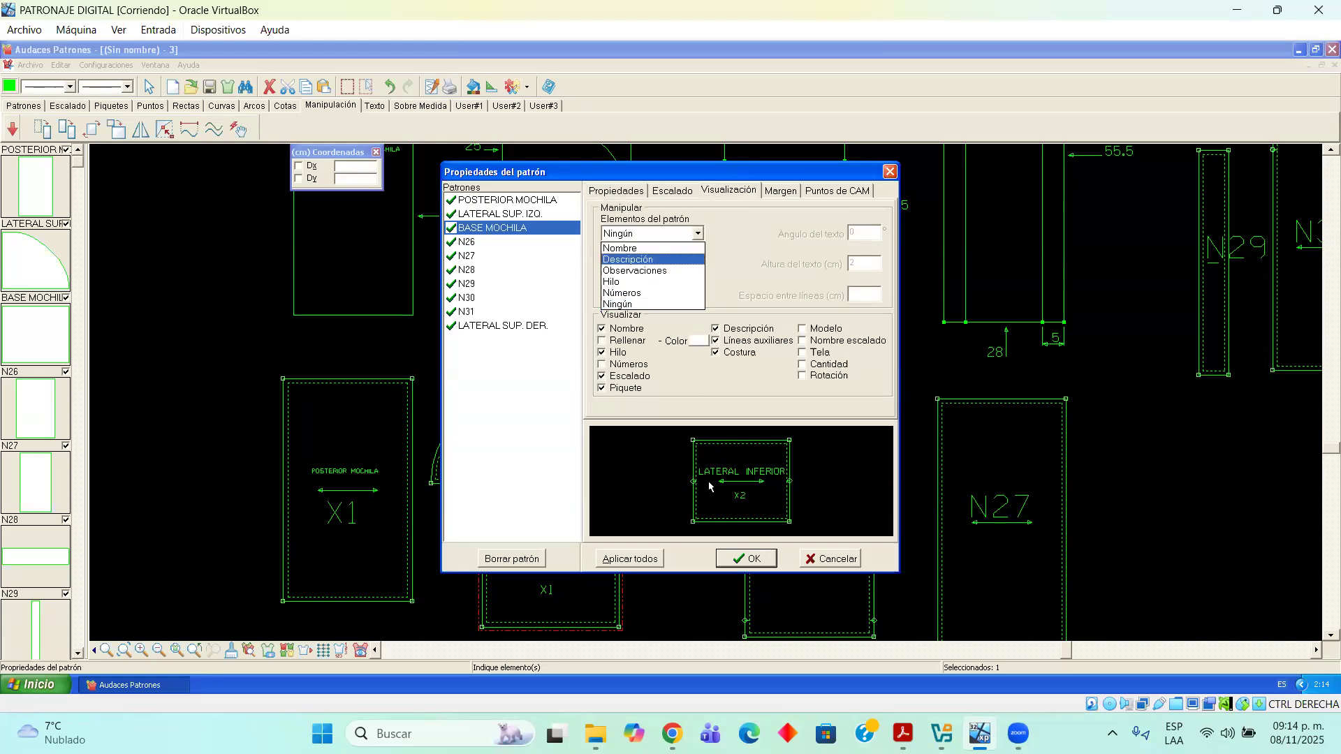
pyautogui.click(664, 260)
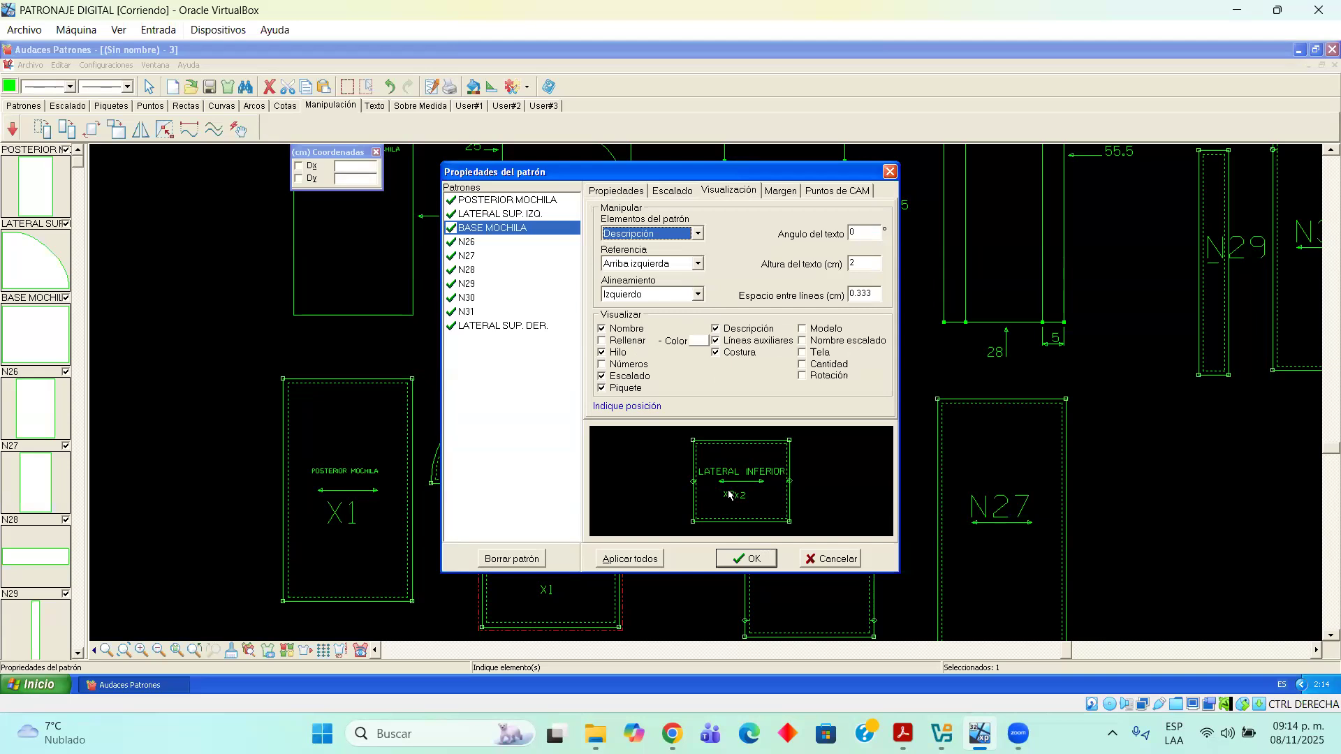
pyautogui.click(766, 563)
# Rename pattern N26 as "BASE MOCHILA" in its pattern properties and give it the description X1
pyautogui.click(779, 437)
pyautogui.rightClick(779, 436)
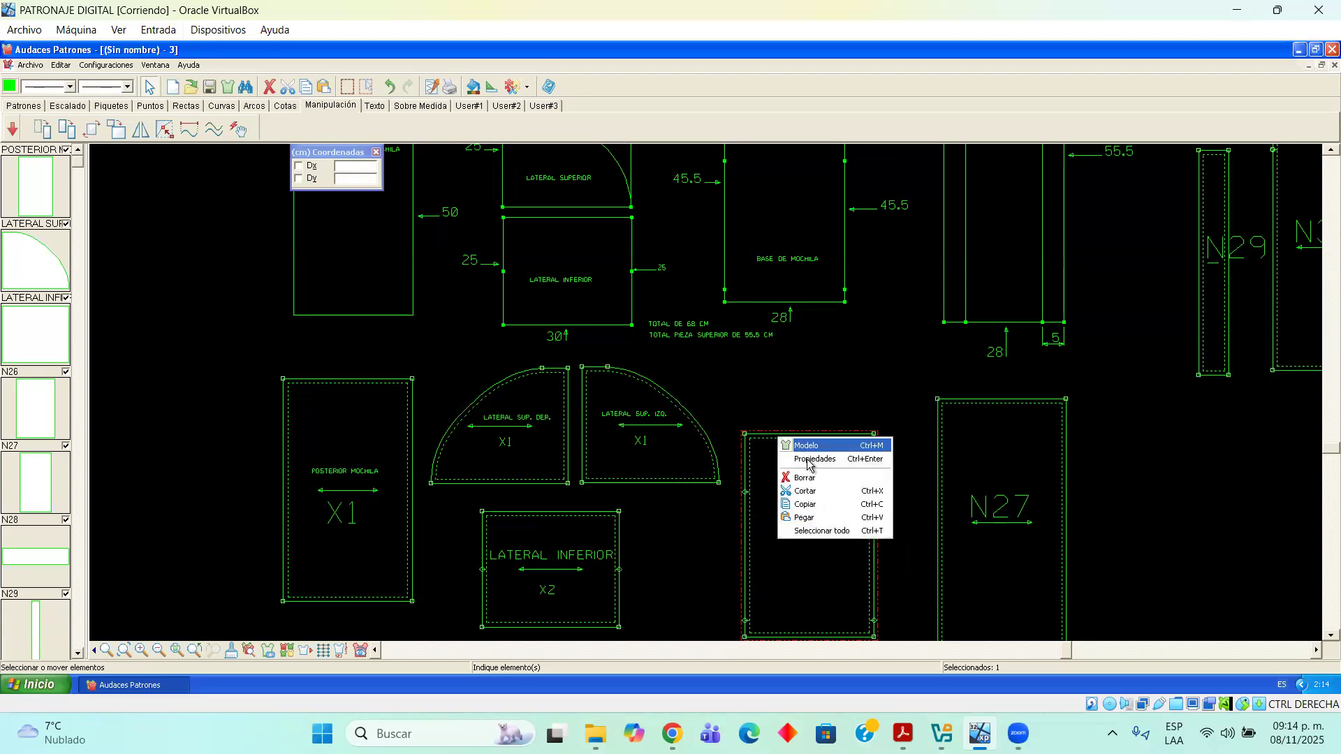
pyautogui.click(804, 459)
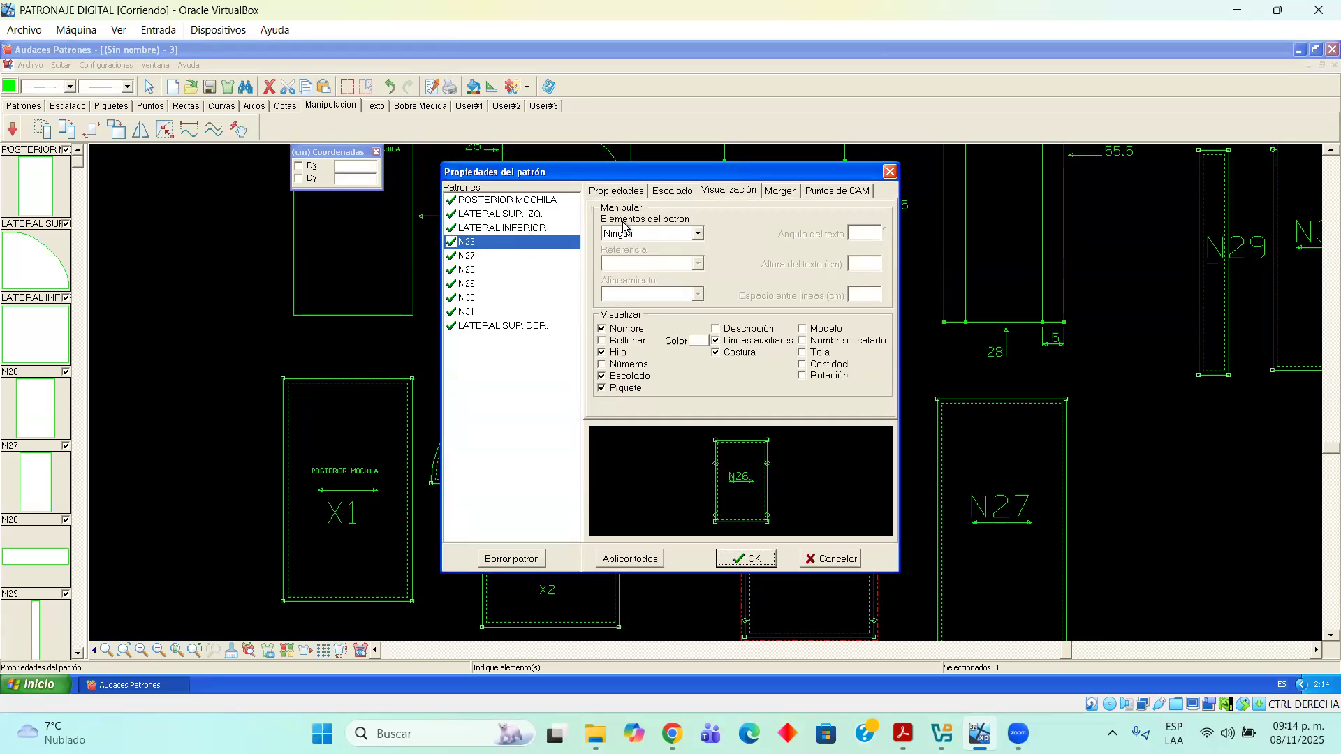
pyautogui.click(622, 190)
pyautogui.moveTo(663, 220); pyautogui.dragTo(600, 219)
pyautogui.write('BASE MOCHILA')
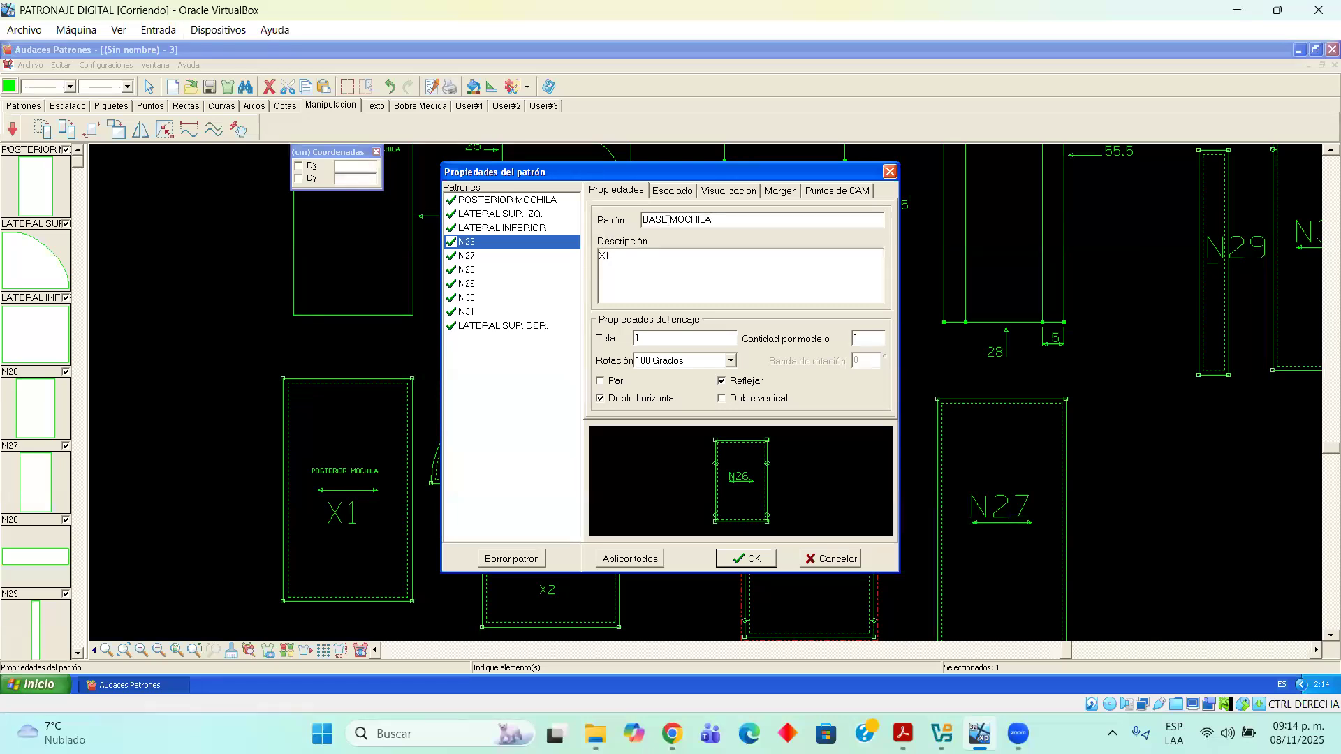
# Place the BASE MOCHILA name 2 cm high above the grainline of the former N26 and its X1 description below, and apply the changes
pyautogui.click(729, 191)
pyautogui.click(697, 233)
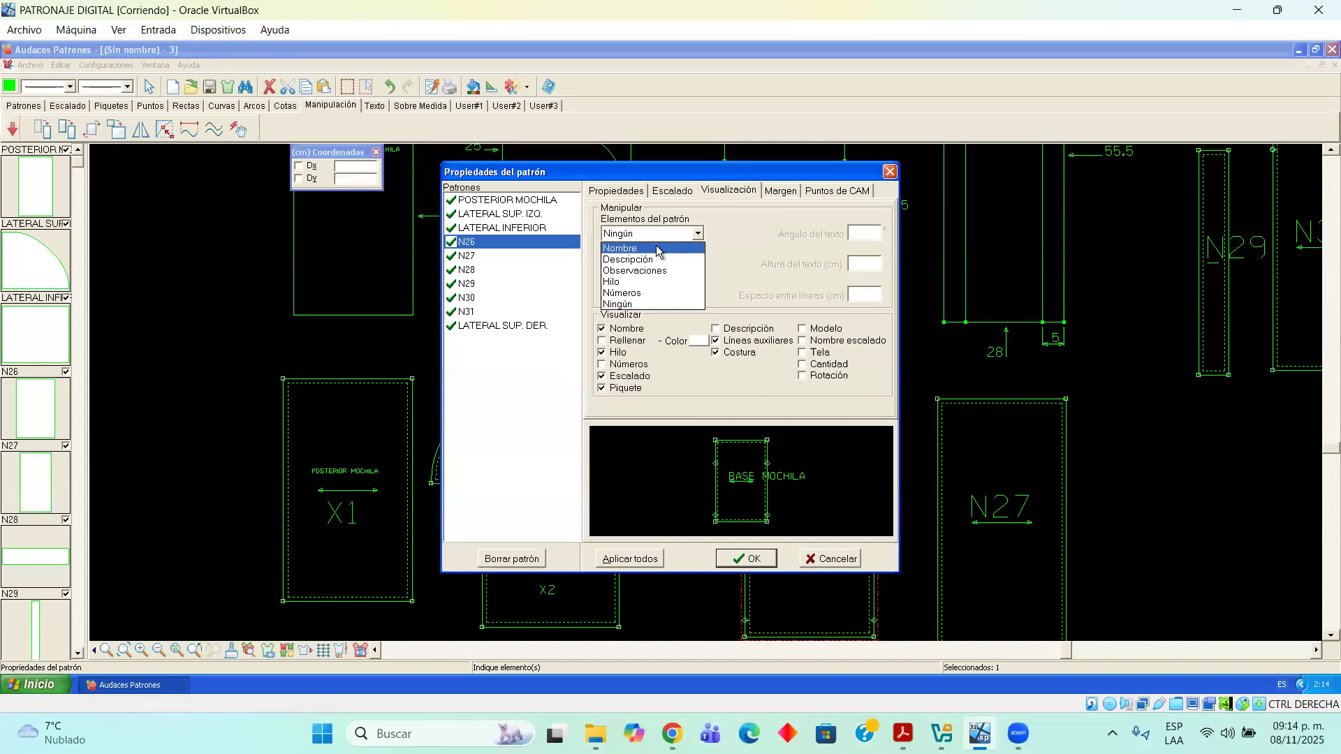
pyautogui.click(657, 248)
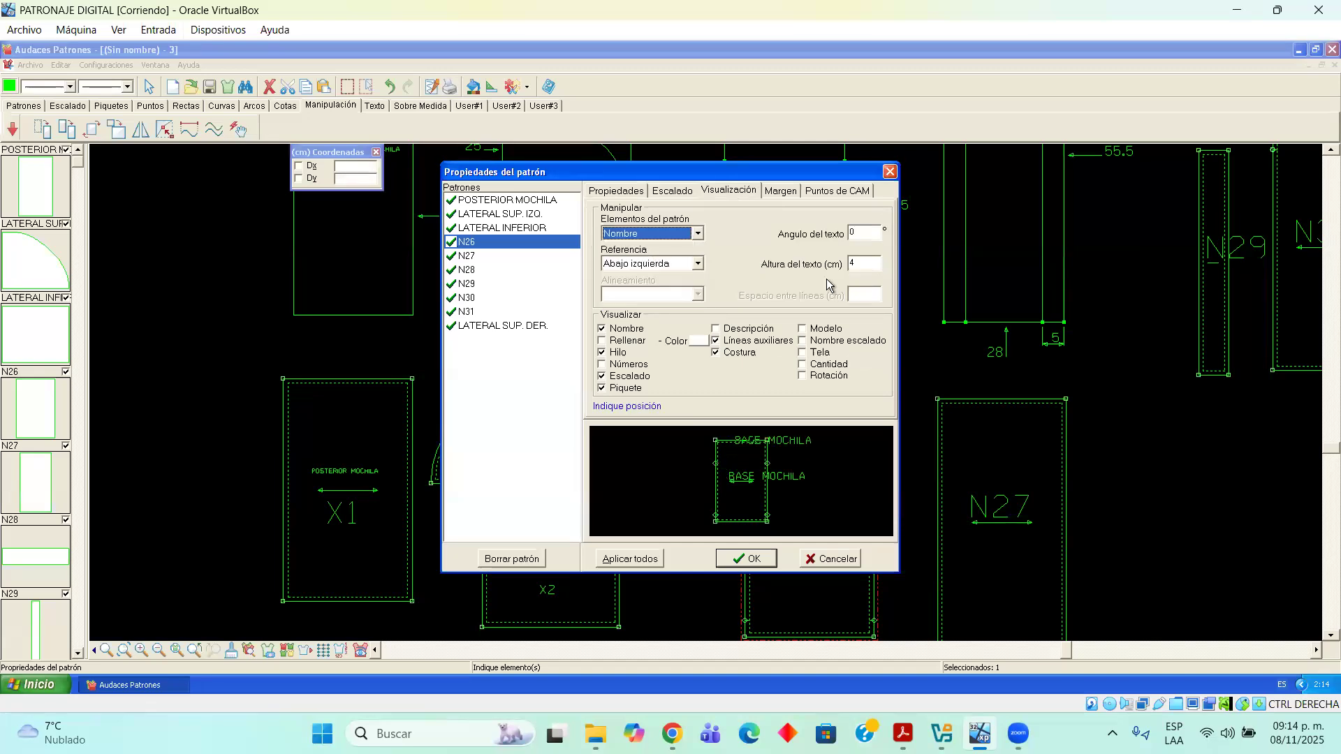
pyautogui.doubleClick(856, 262)
pyautogui.write('2')
pyautogui.click(728, 480)
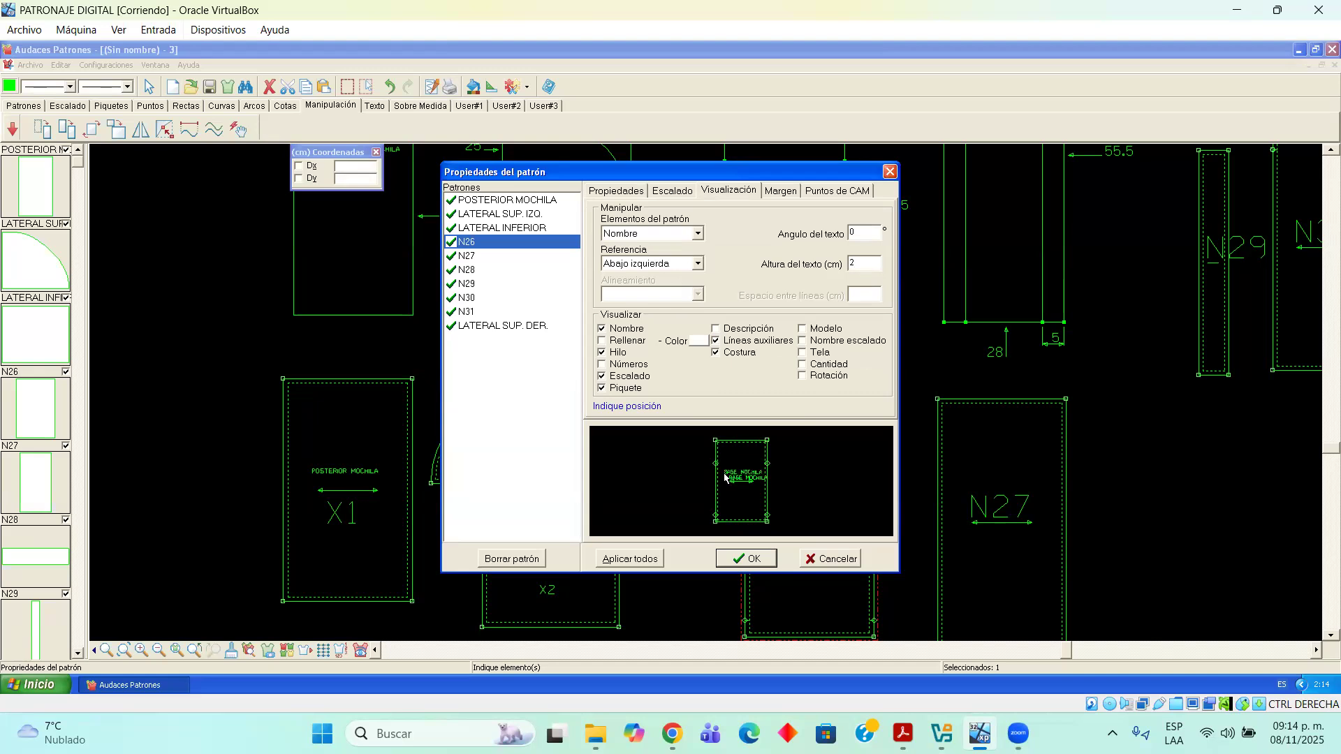
pyautogui.click(698, 233)
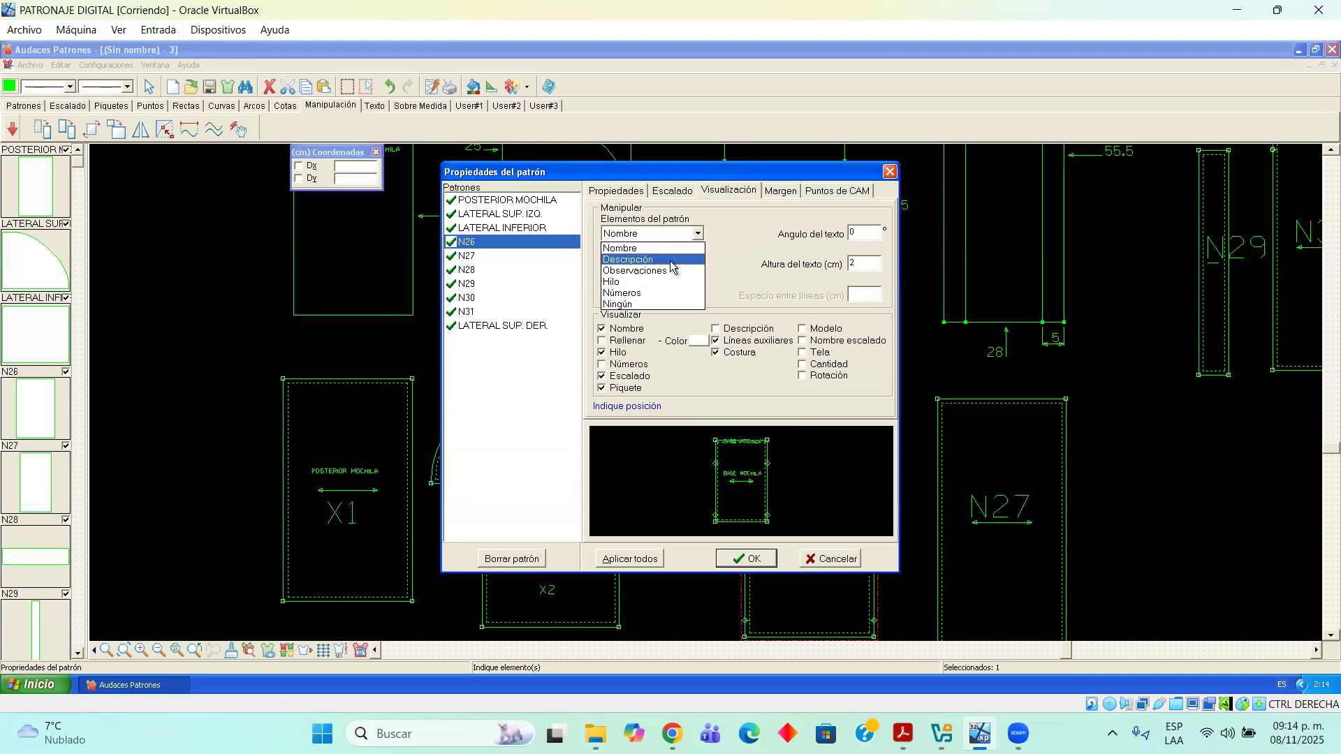
pyautogui.click(671, 260)
pyautogui.click(746, 559)
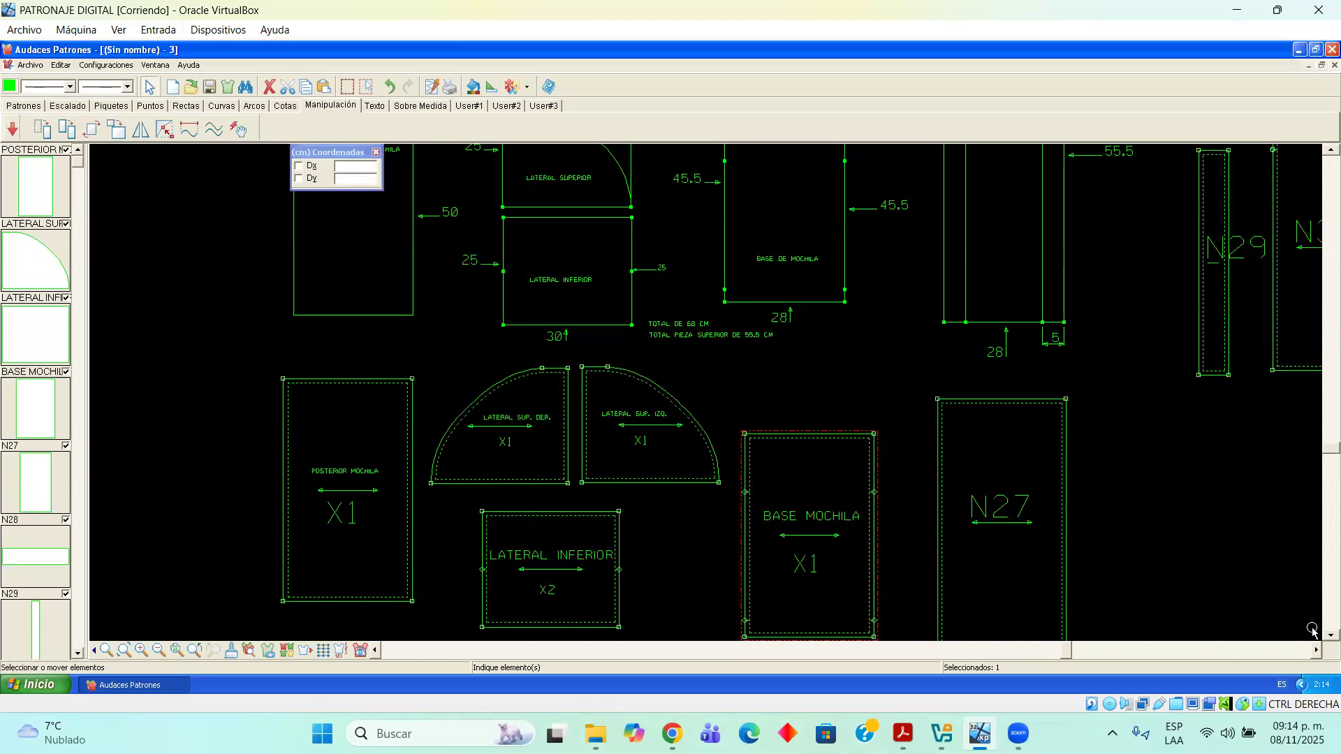
# Rename pattern N27 as "FORRO DELANTERO", give it the description X1, and set its fabric to 2
pyautogui.click(1316, 650)
pyautogui.click(1316, 650)
pyautogui.click(894, 409)
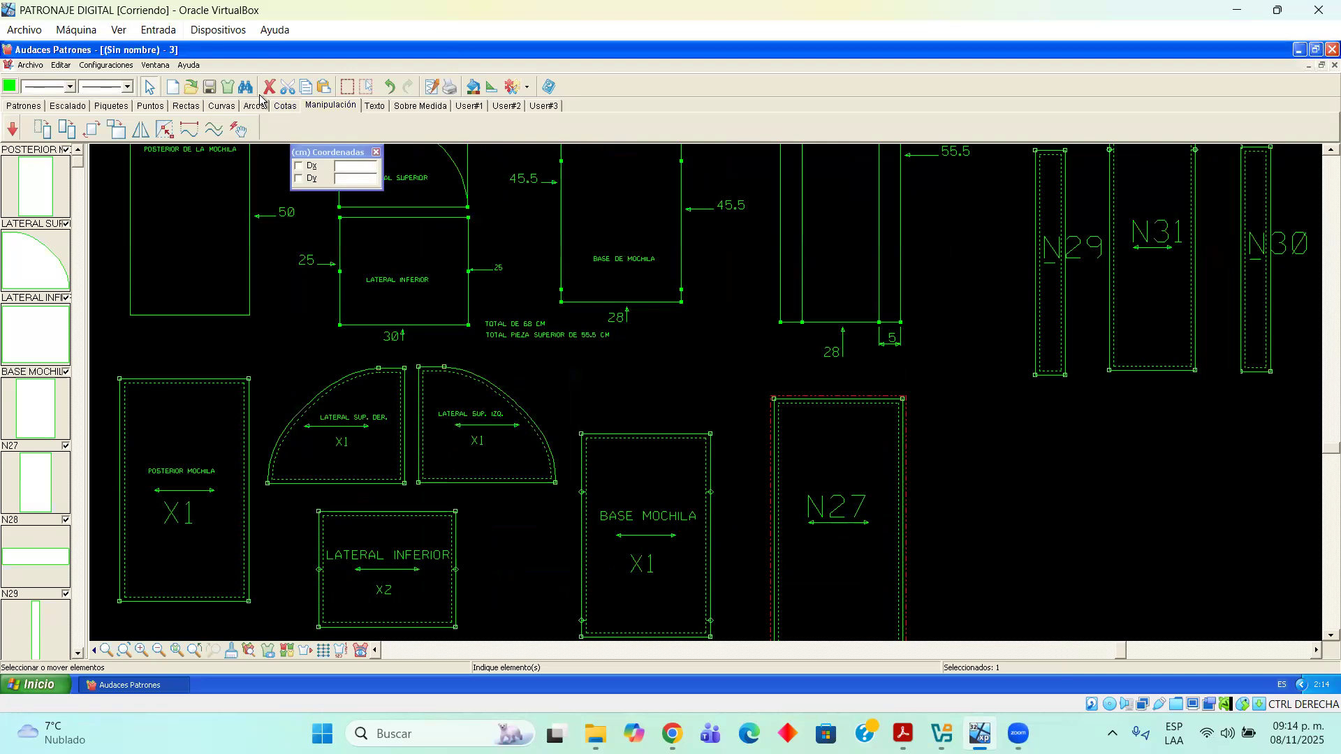
pyautogui.rightClick(810, 440)
pyautogui.click(805, 414)
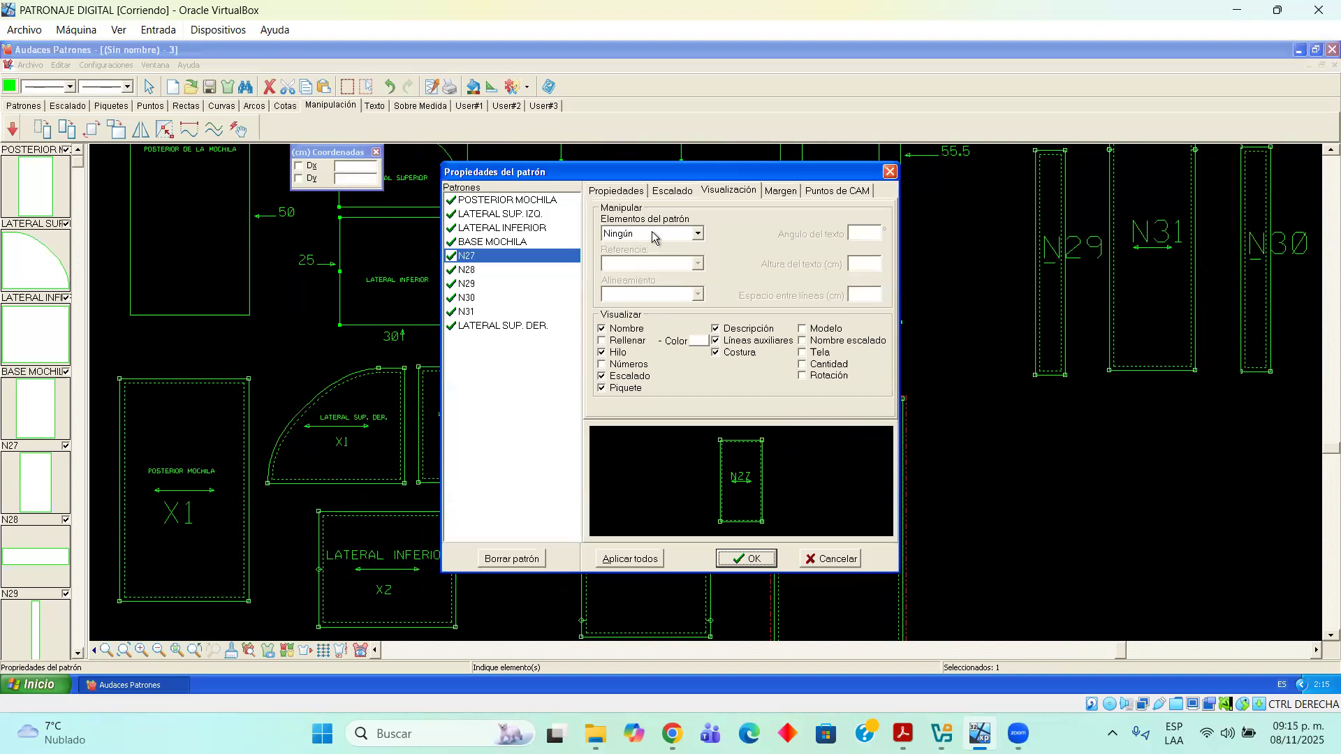
pyautogui.click(623, 192)
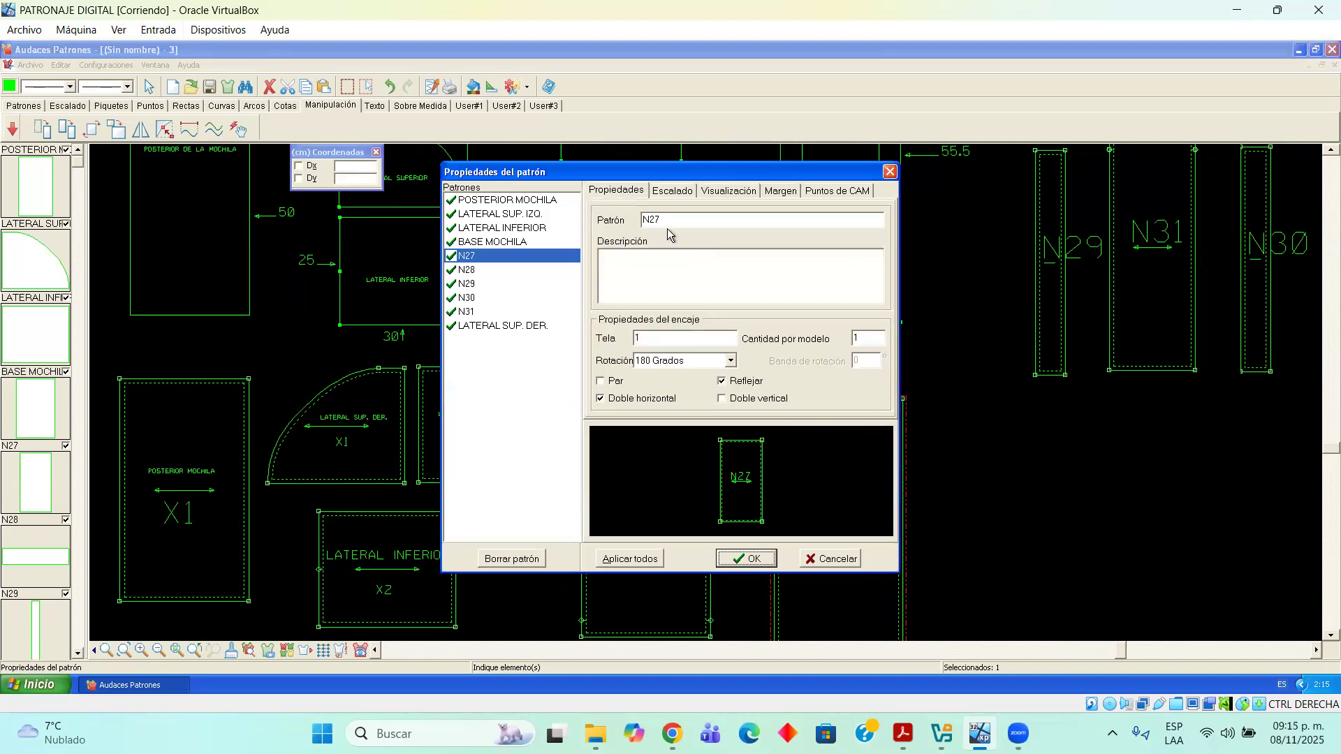
pyautogui.moveTo(664, 220); pyautogui.dragTo(614, 220)
pyautogui.write('FORRO DELANTERO')
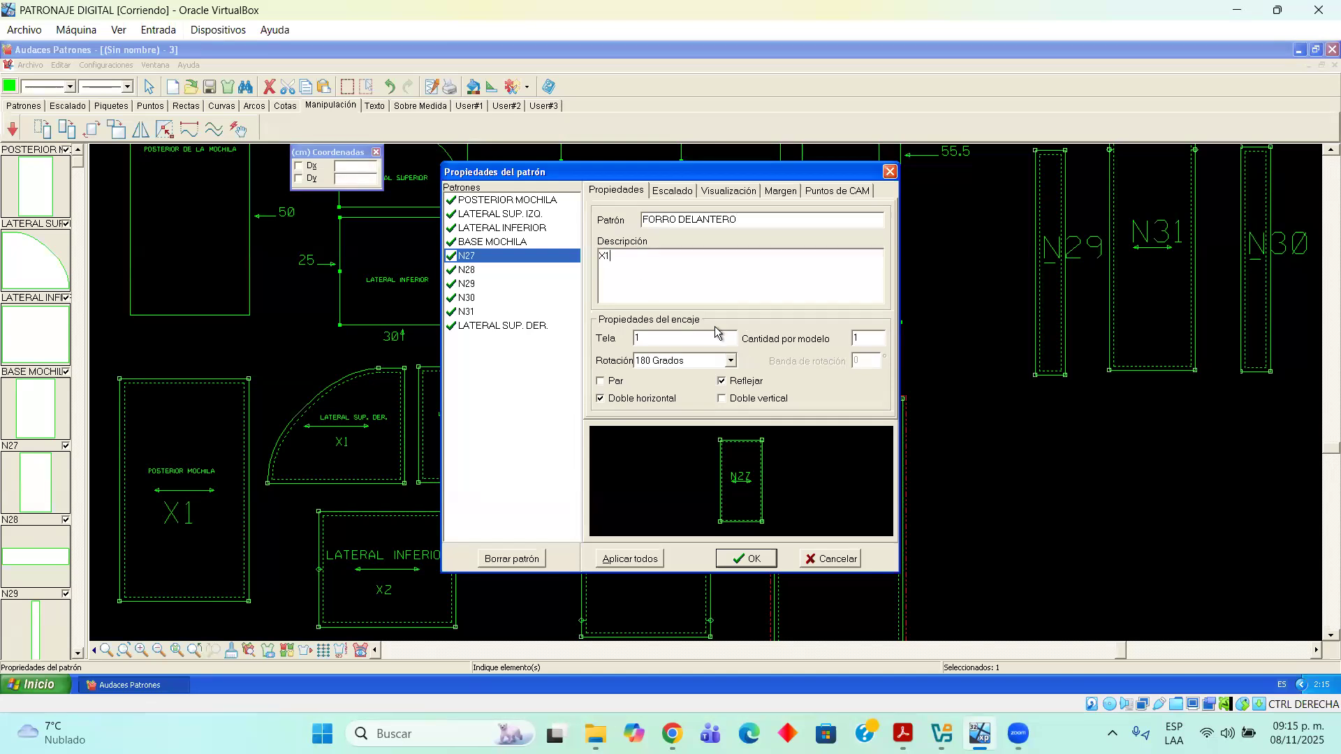
pyautogui.moveTo(668, 339); pyautogui.dragTo(620, 338)
pyautogui.write('2')
# Set the FORRO DELANTERO name's text height to 1 cm and place it above the grainline
pyautogui.click(729, 191)
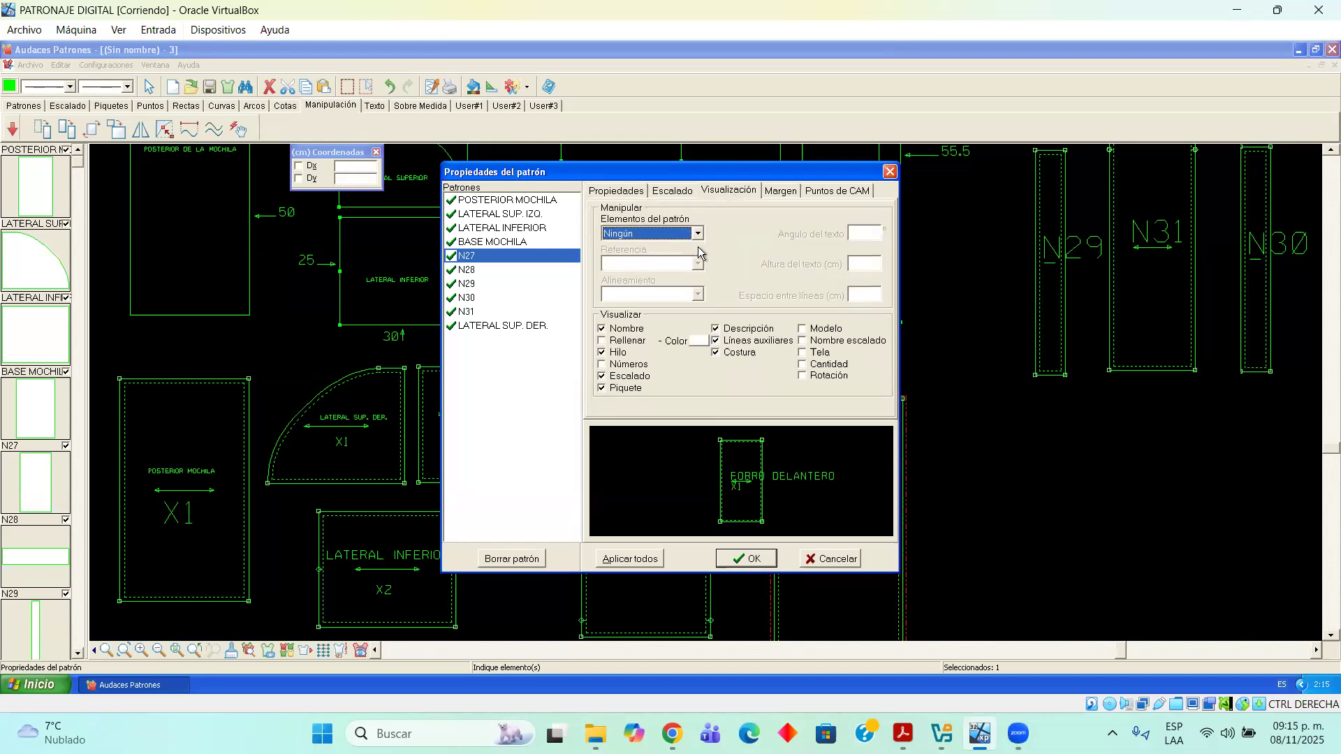
pyautogui.click(697, 233)
pyautogui.click(671, 248)
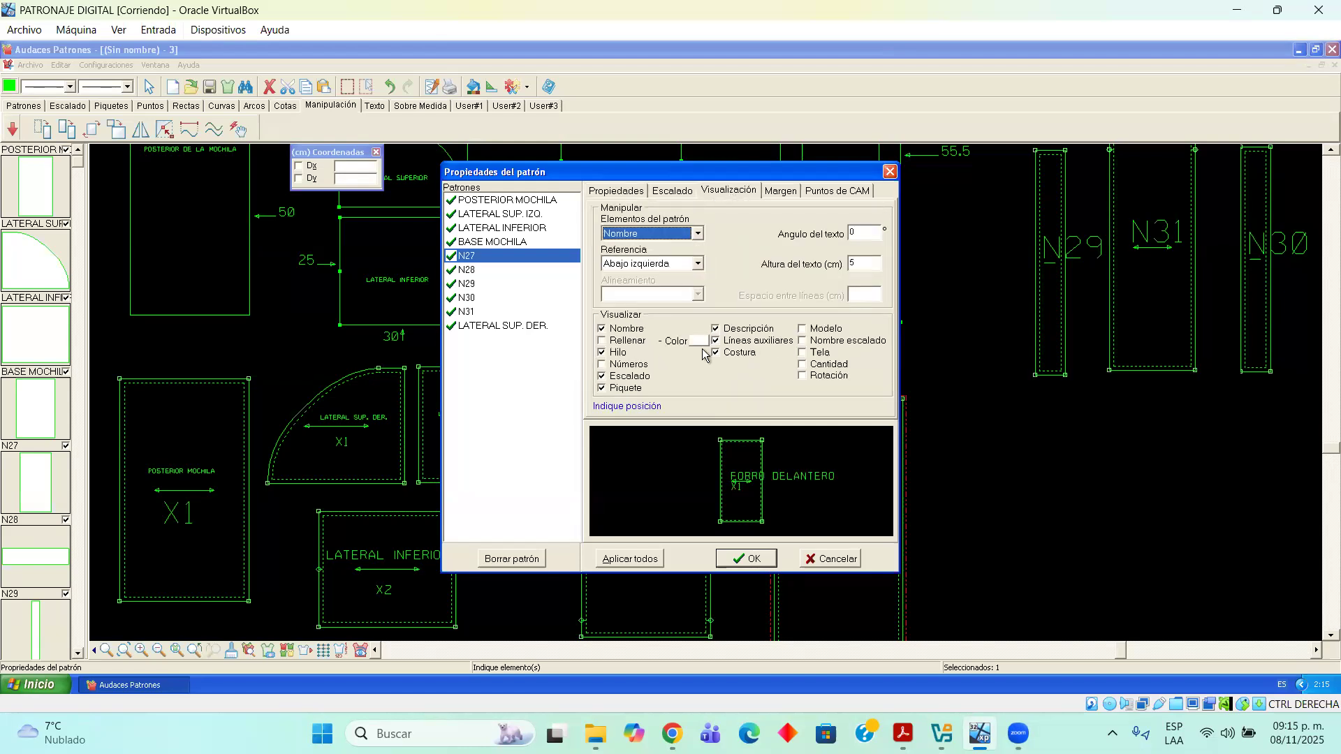
pyautogui.doubleClick(857, 263)
pyautogui.write('2')
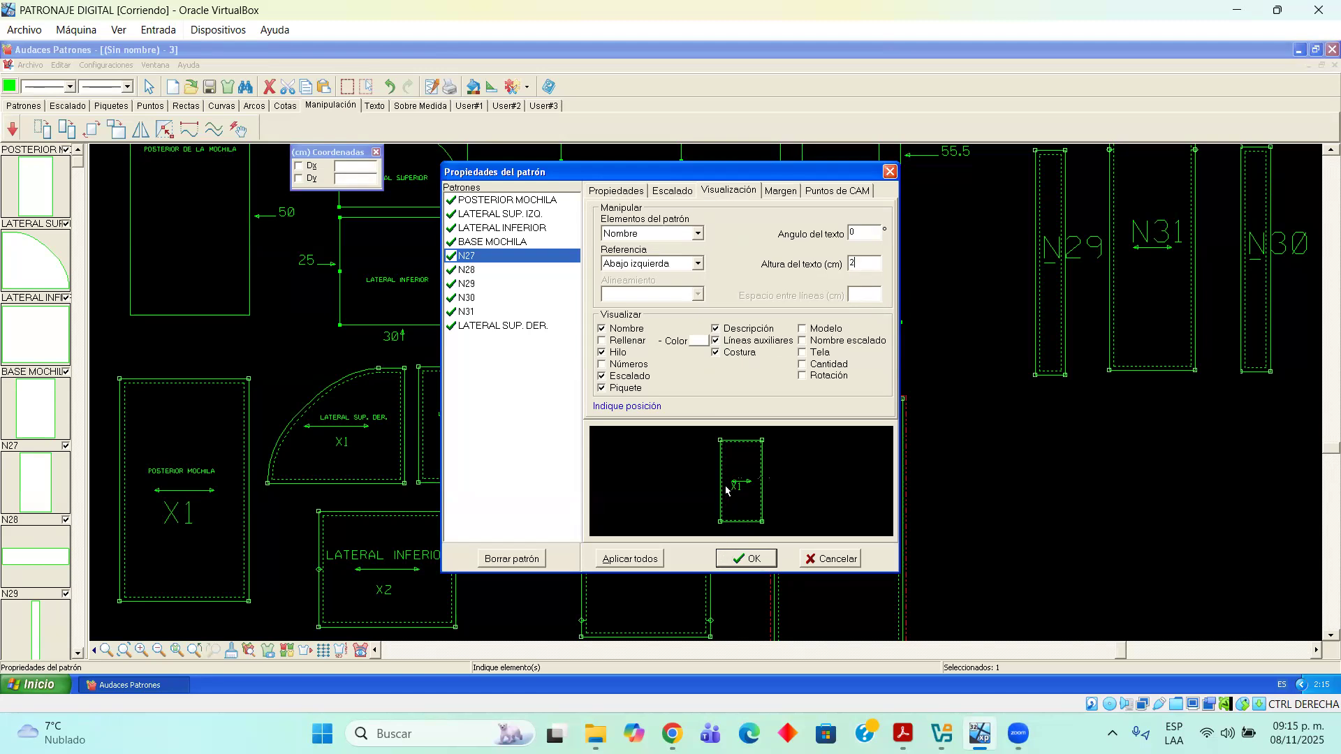
pyautogui.press('BackSpace')
pyautogui.write('1')
pyautogui.click(731, 473)
pyautogui.click(733, 478)
# Place the X1 description below the FORRO DELANTERO grainline, apply the changes, and deselect the pattern
pyautogui.click(618, 191)
pyautogui.click(729, 191)
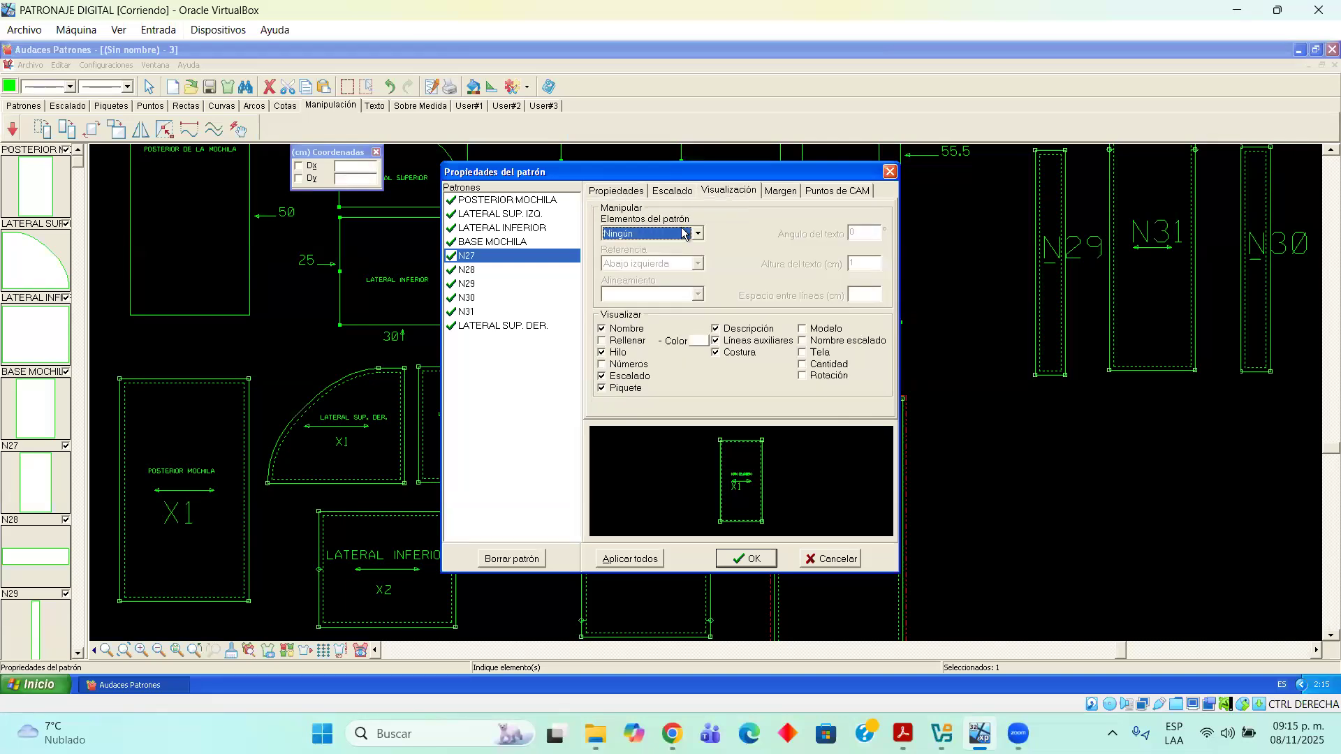
pyautogui.click(696, 233)
pyautogui.click(646, 254)
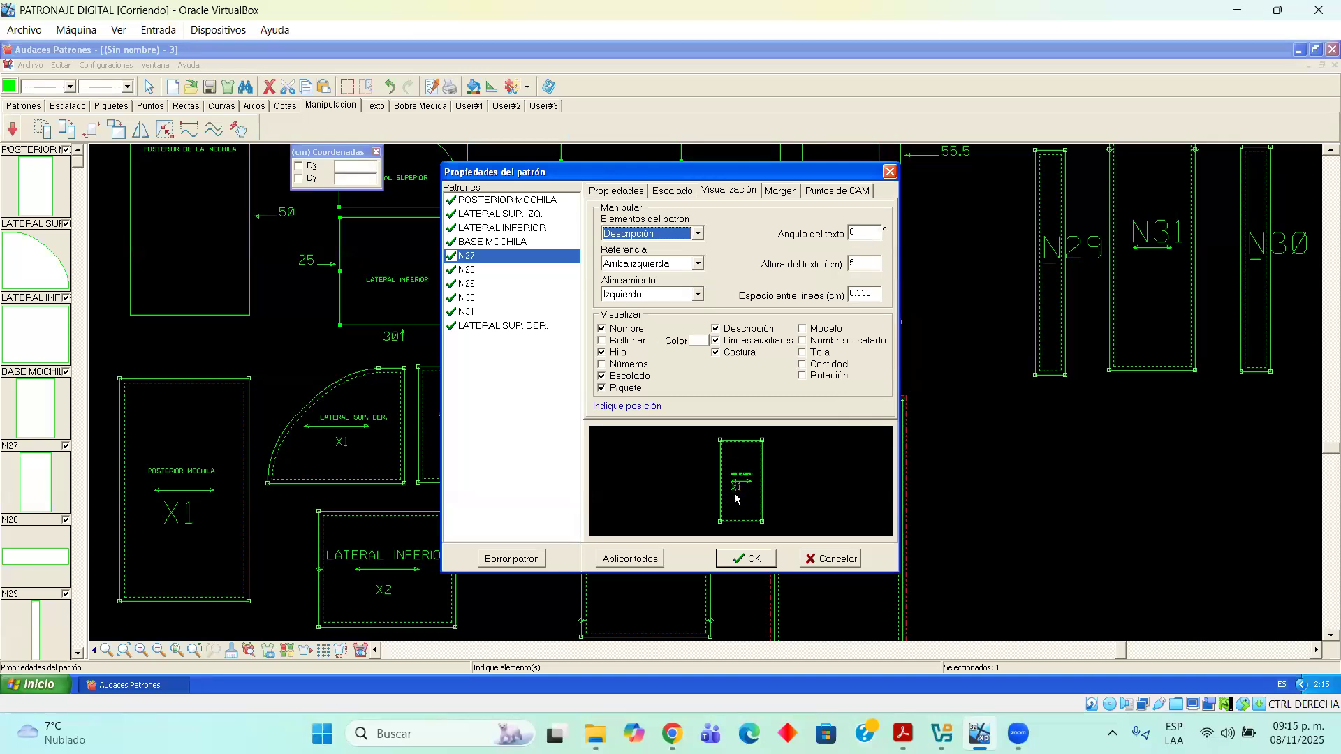
pyautogui.click(746, 559)
pyautogui.click(970, 505)
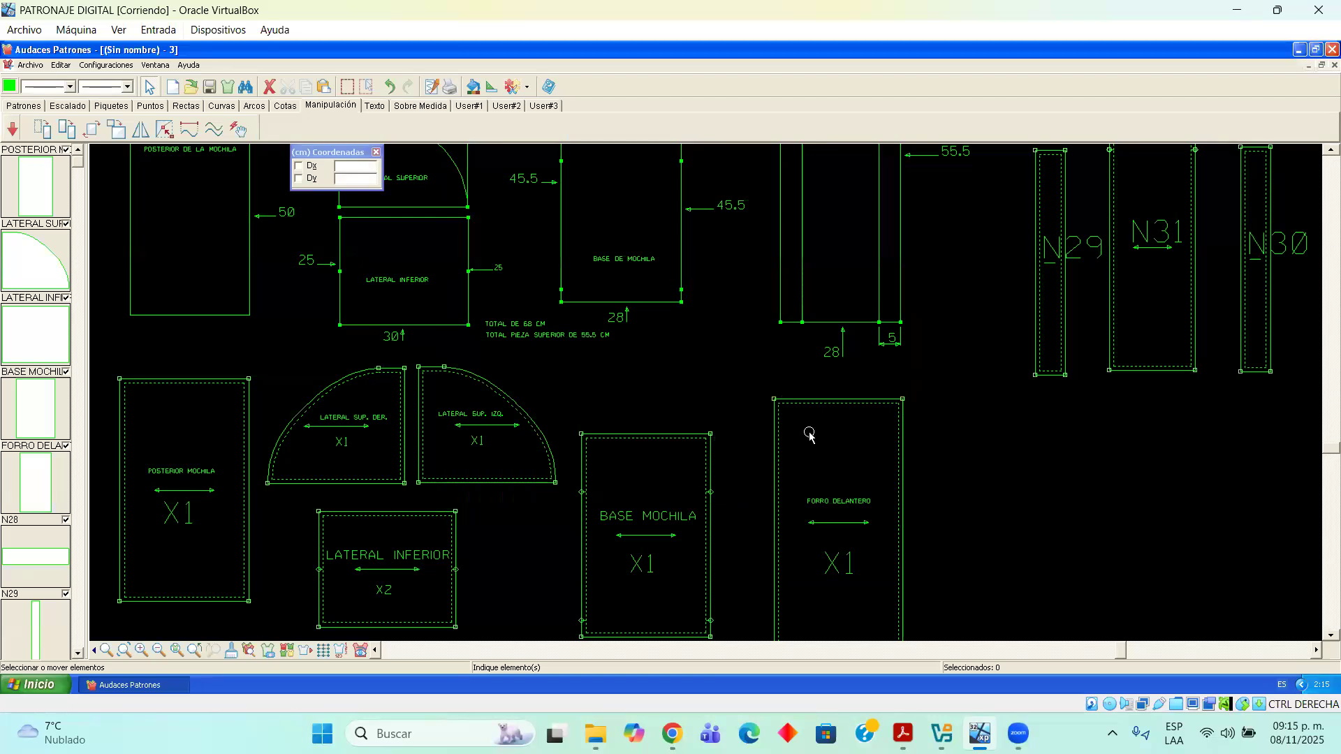
# Move the horizontal N28 strip slightly upward, farther away from the N31 panel
pyautogui.click(780, 436)
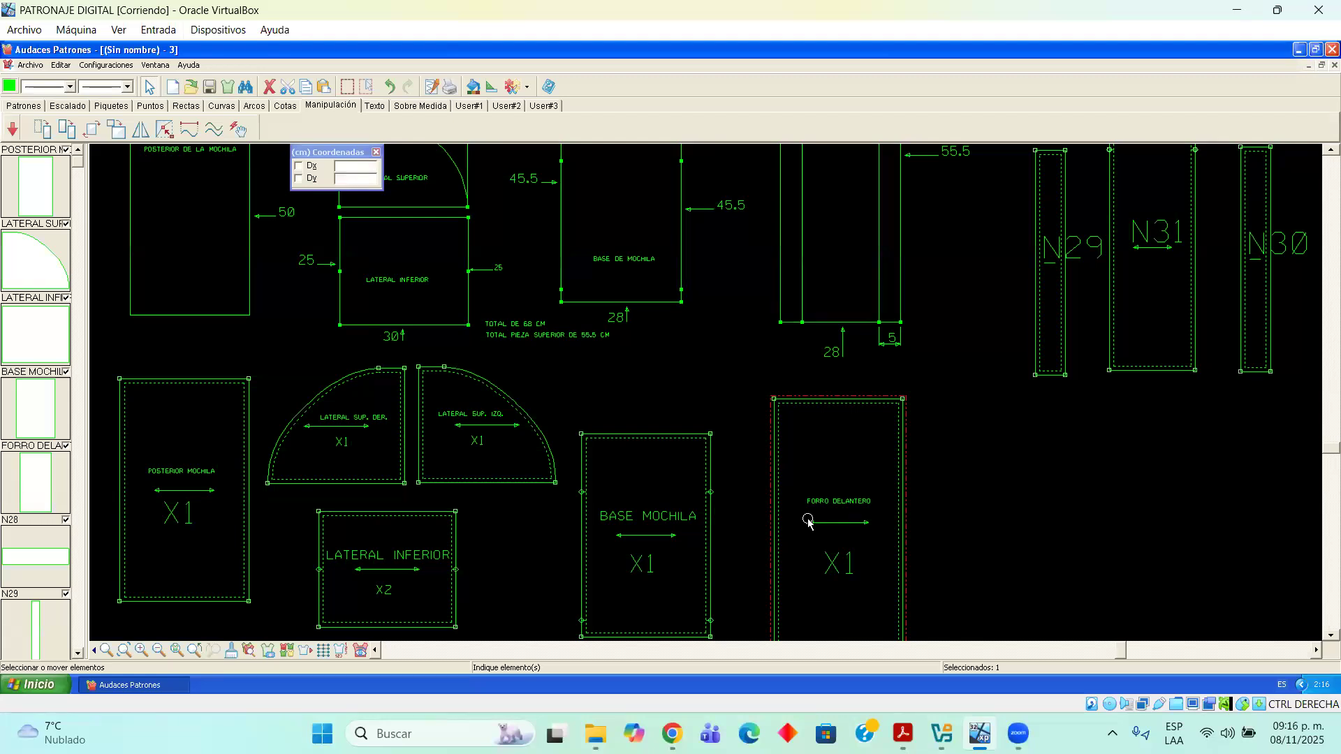
pyautogui.click(1316, 651)
pyautogui.click(1316, 651)
pyautogui.click(1316, 651)
pyautogui.scroll(4, 1214, 430)
pyautogui.scroll(-2, 1214, 431)
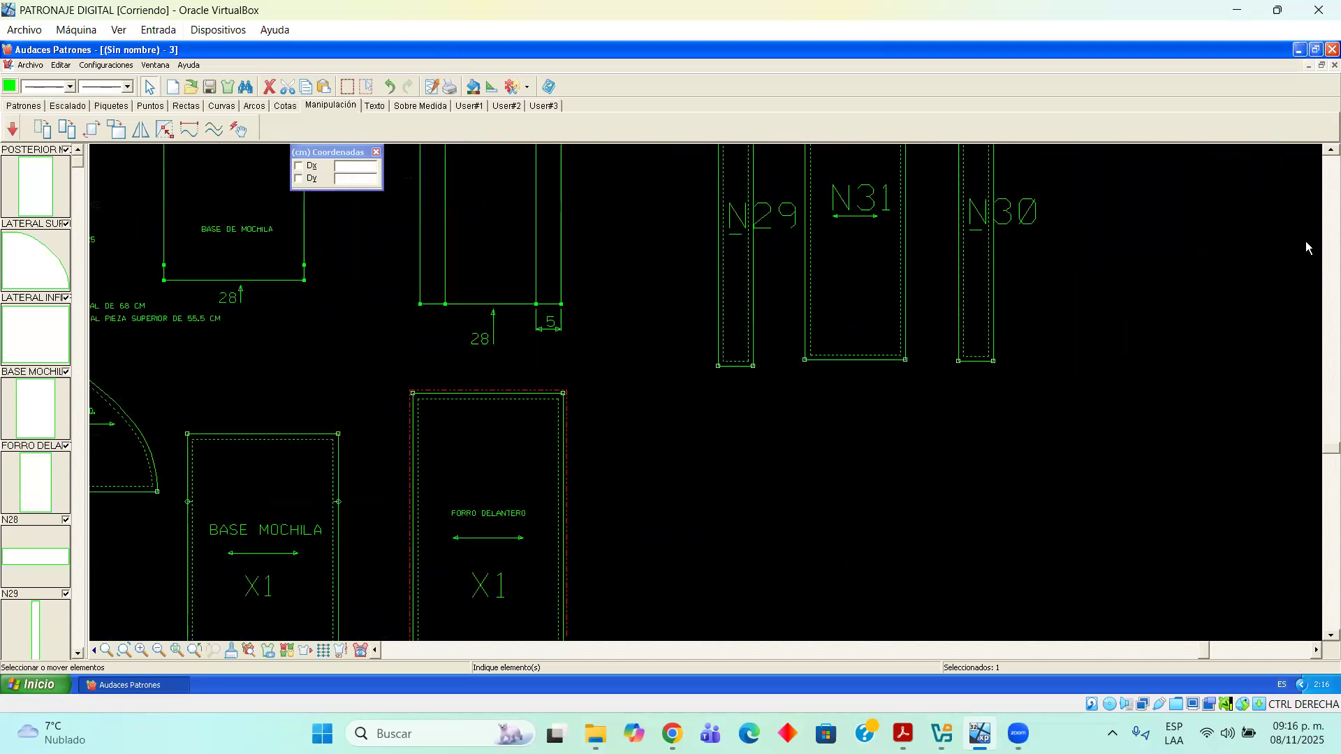
pyautogui.scroll(6, 1308, 151)
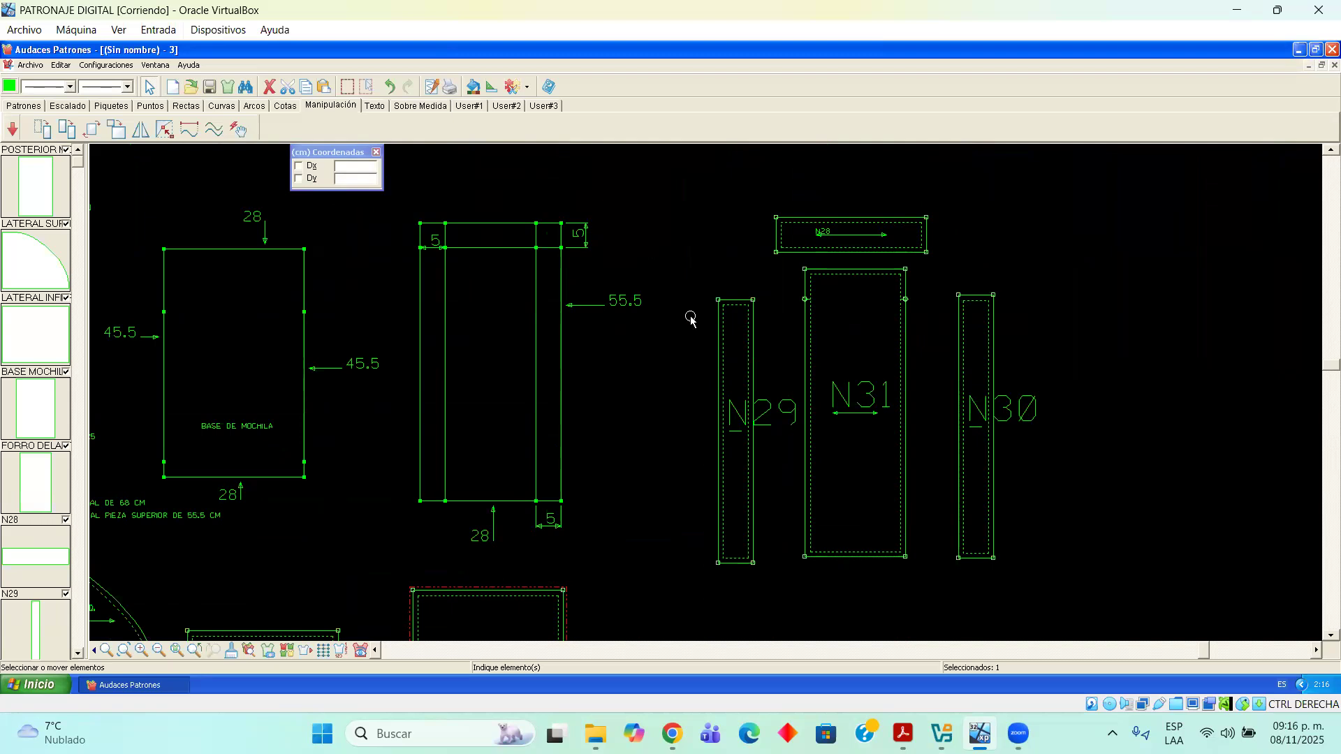
pyautogui.moveTo(862, 224); pyautogui.dragTo(868, 195)
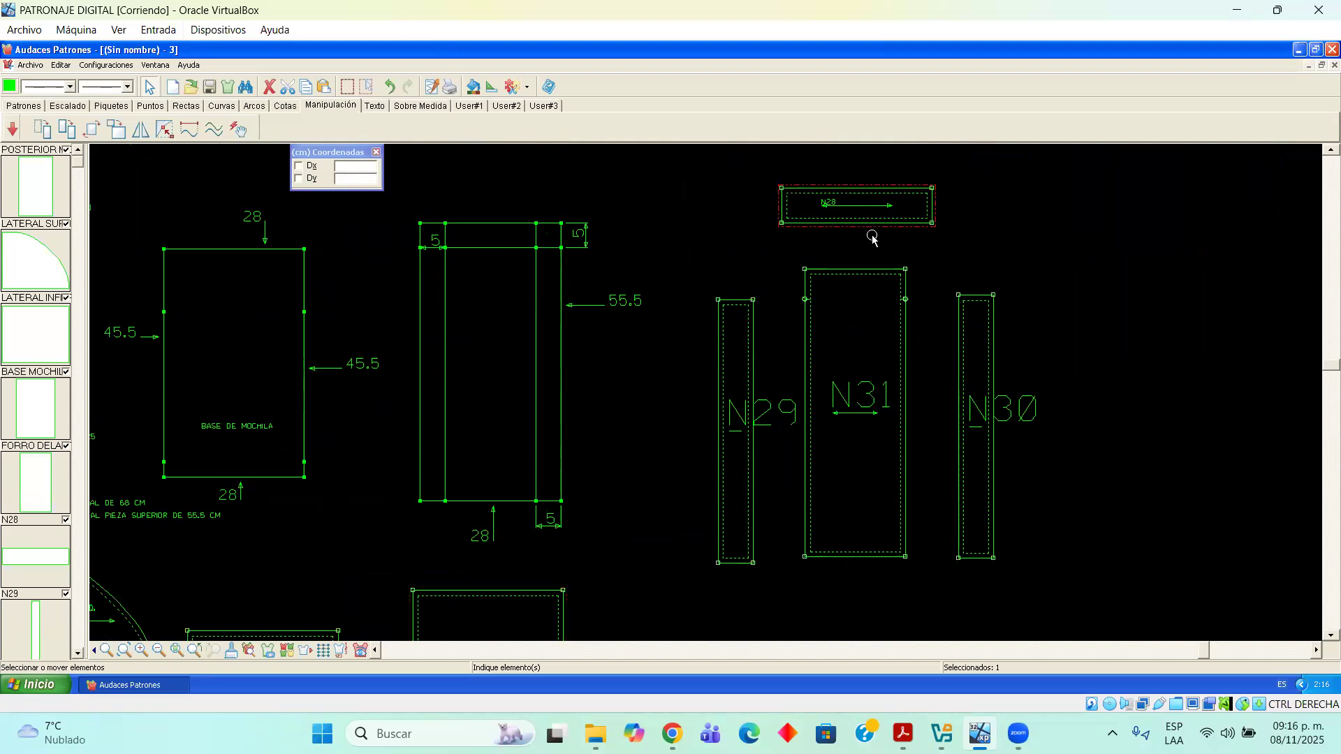
# Rename pattern N28 as "SUPERIOR DELANTERA" in its pattern properties and give it the description X1
pyautogui.rightClick(869, 189)
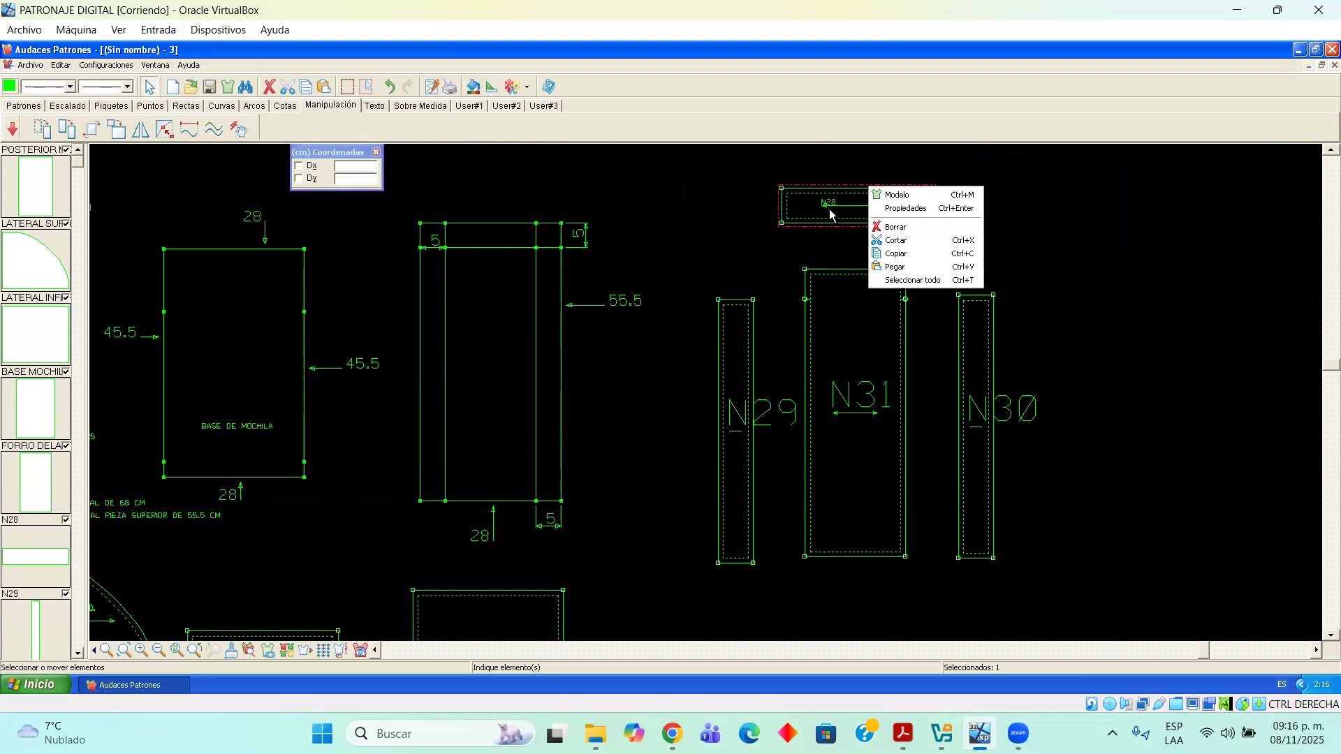
pyautogui.click(928, 211)
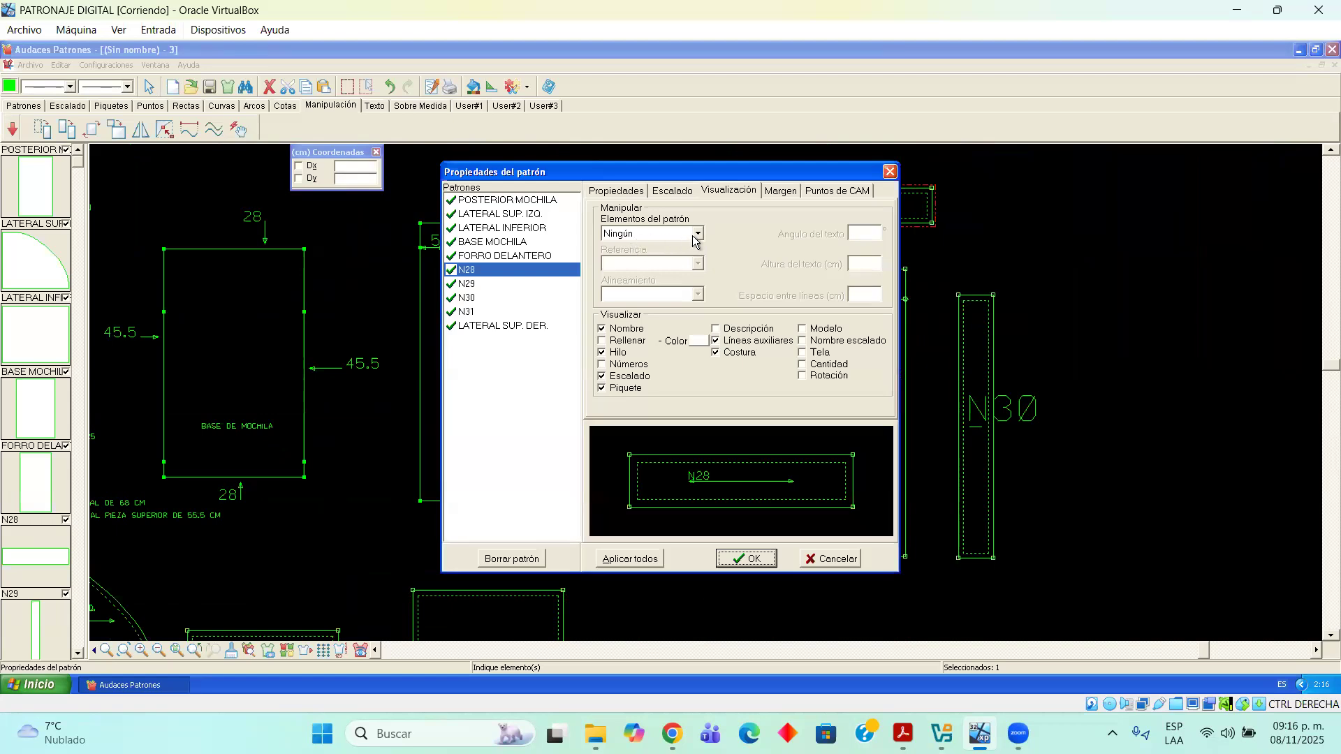
pyautogui.click(639, 196)
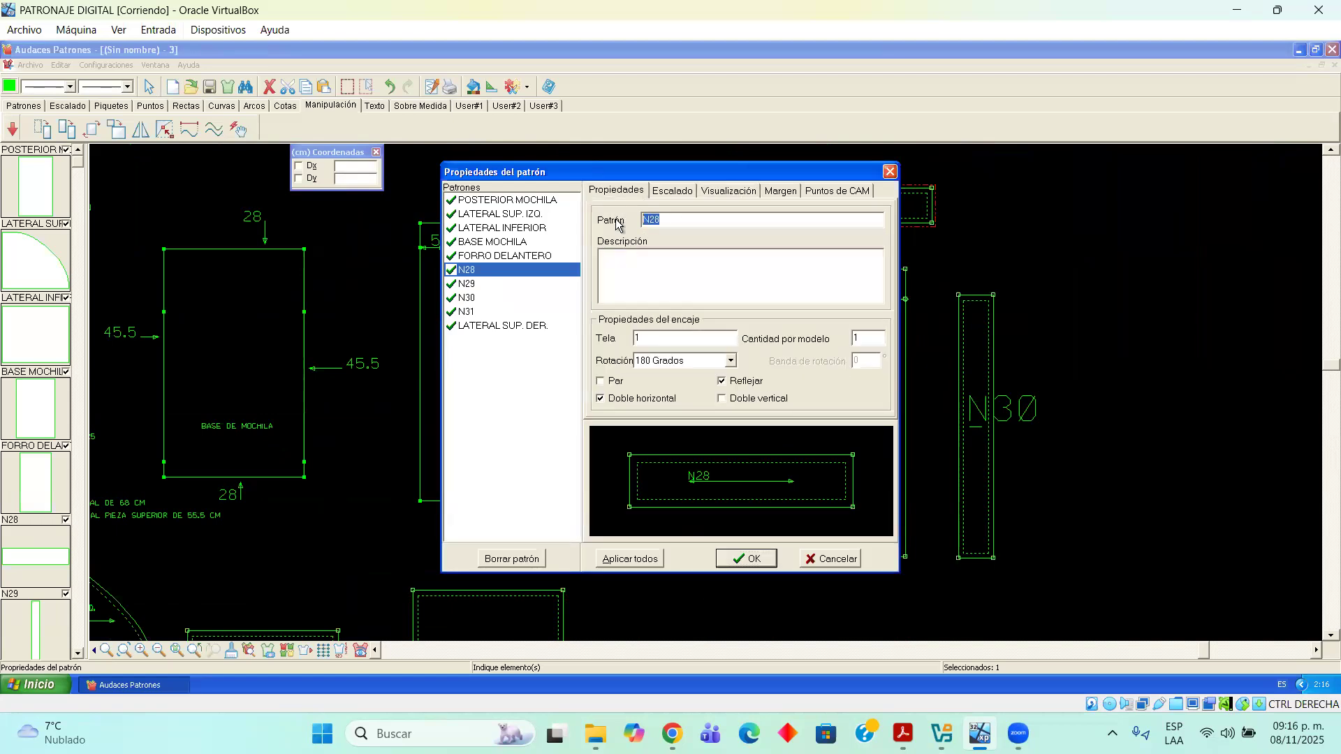
pyautogui.write('SUPERIOR DELANTERA')
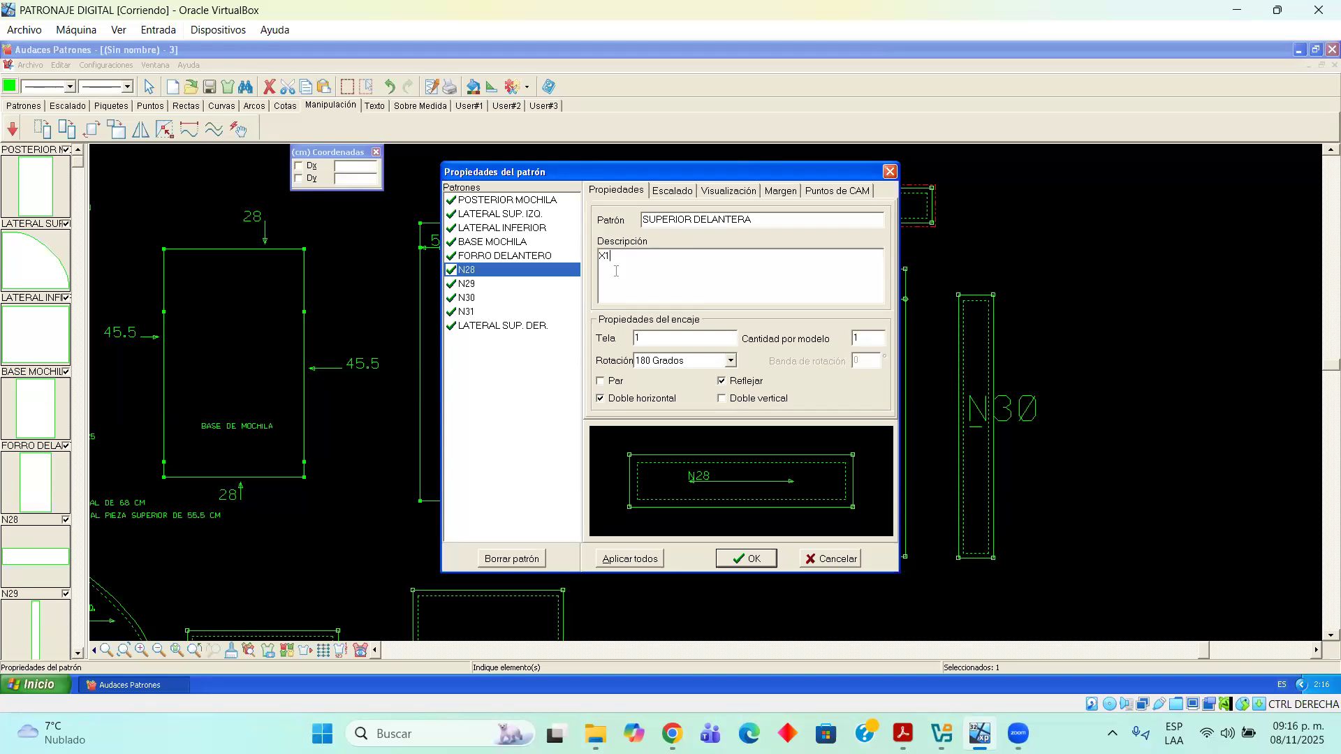
# Place the SUPERIOR DELANTERA name above the grainline and its X1 description below it, and apply the changes
pyautogui.click(728, 190)
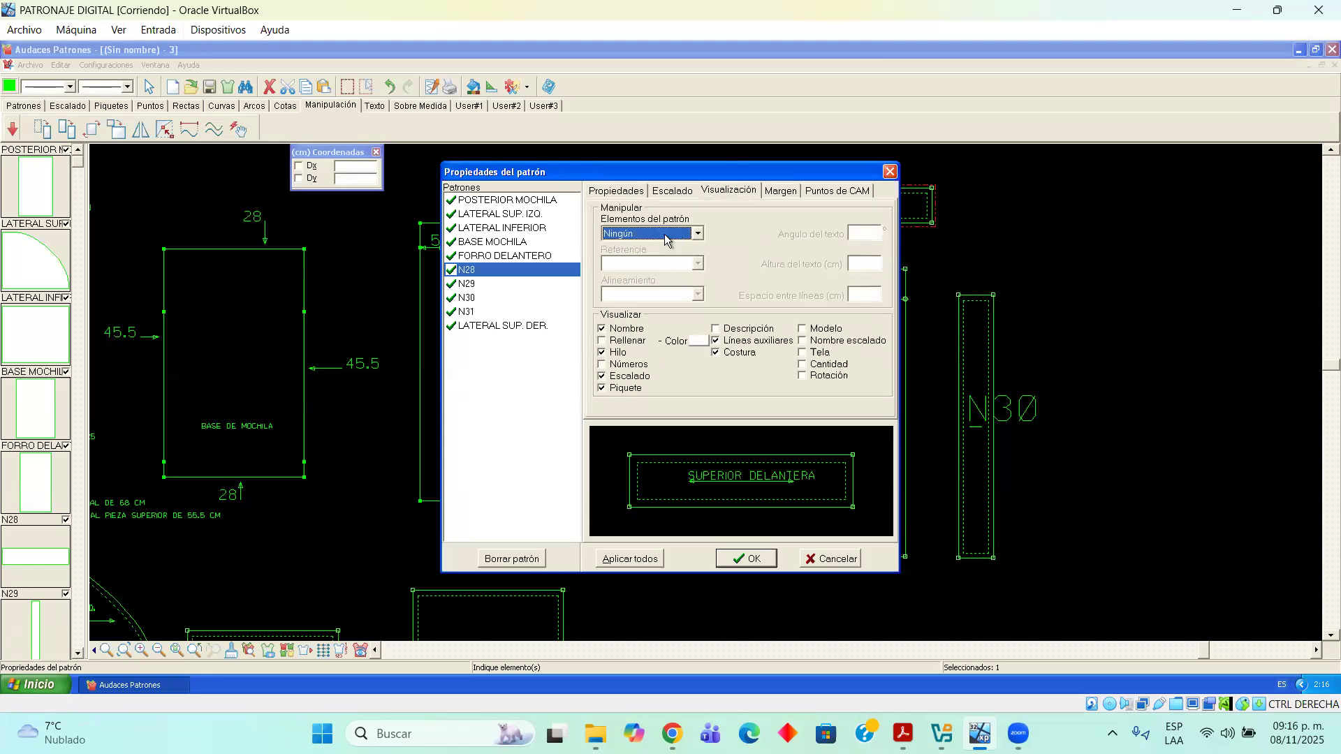
pyautogui.click(698, 233)
pyautogui.click(660, 252)
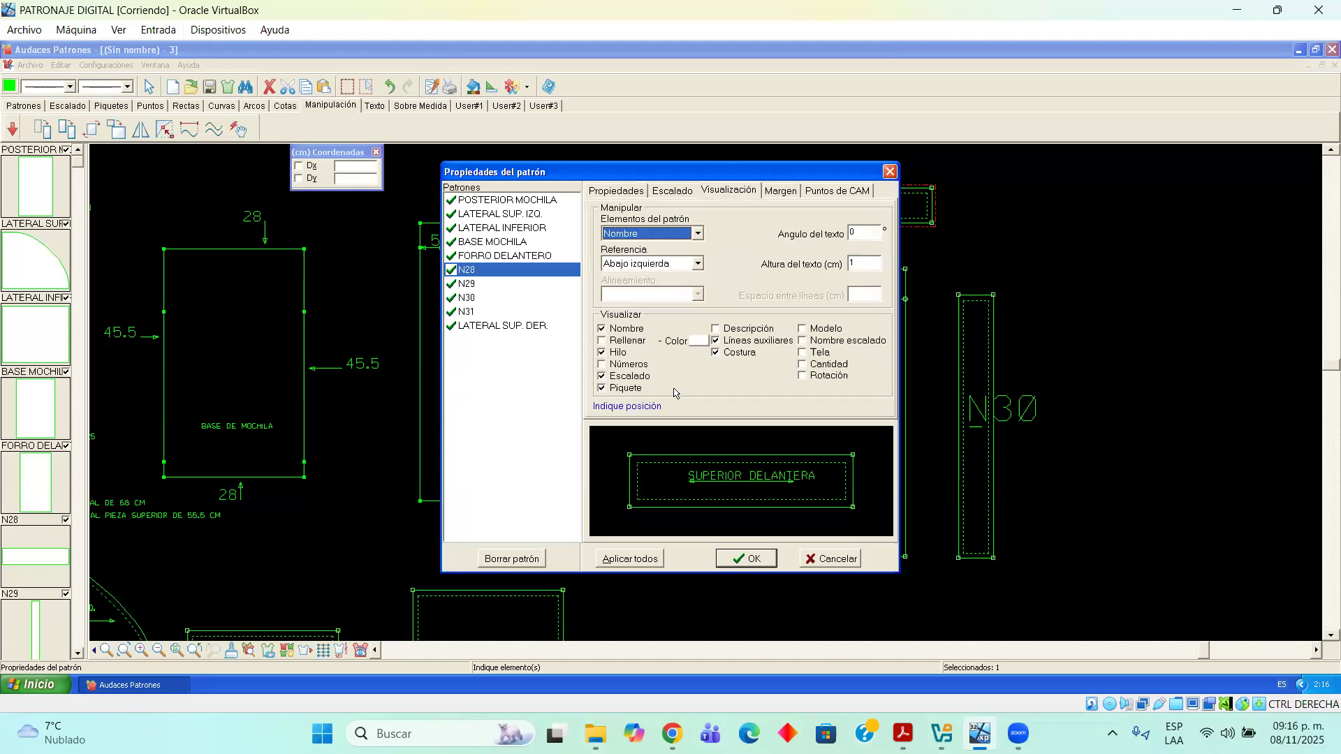
pyautogui.click(675, 481)
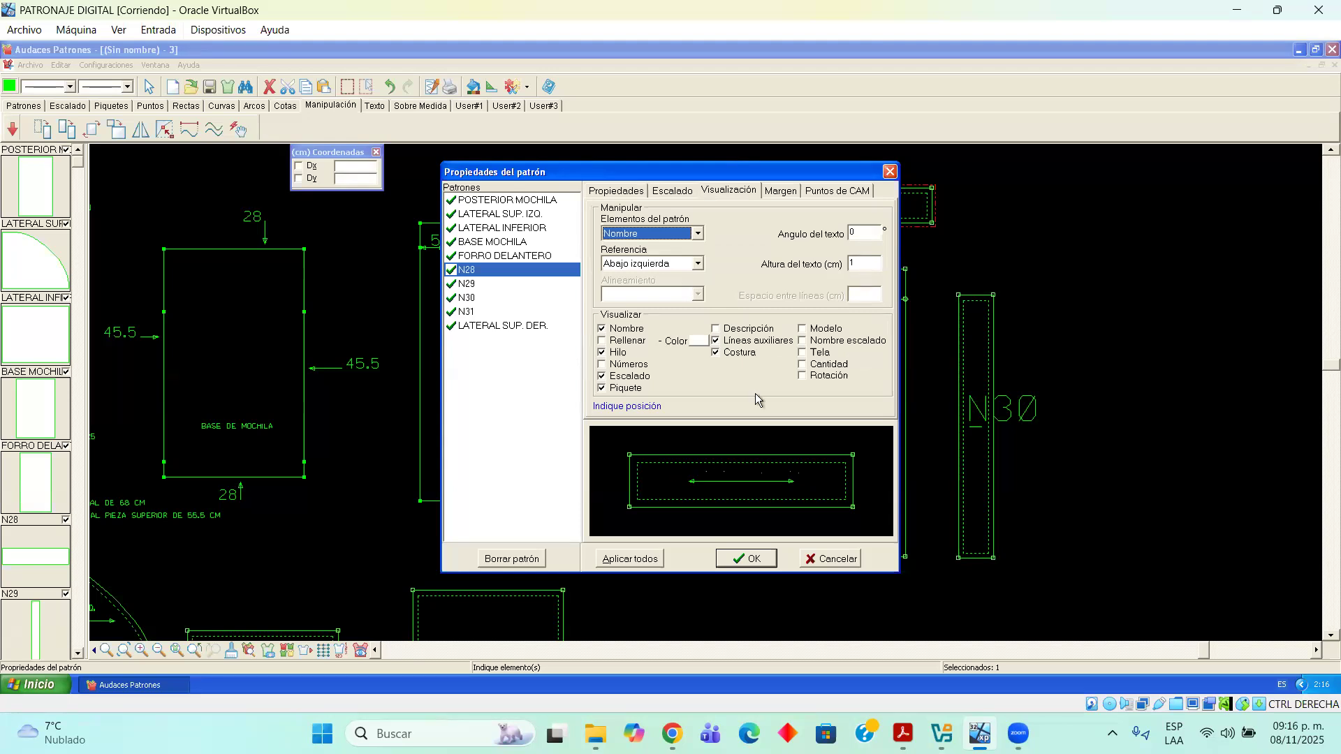
pyautogui.click(686, 235)
pyautogui.click(643, 260)
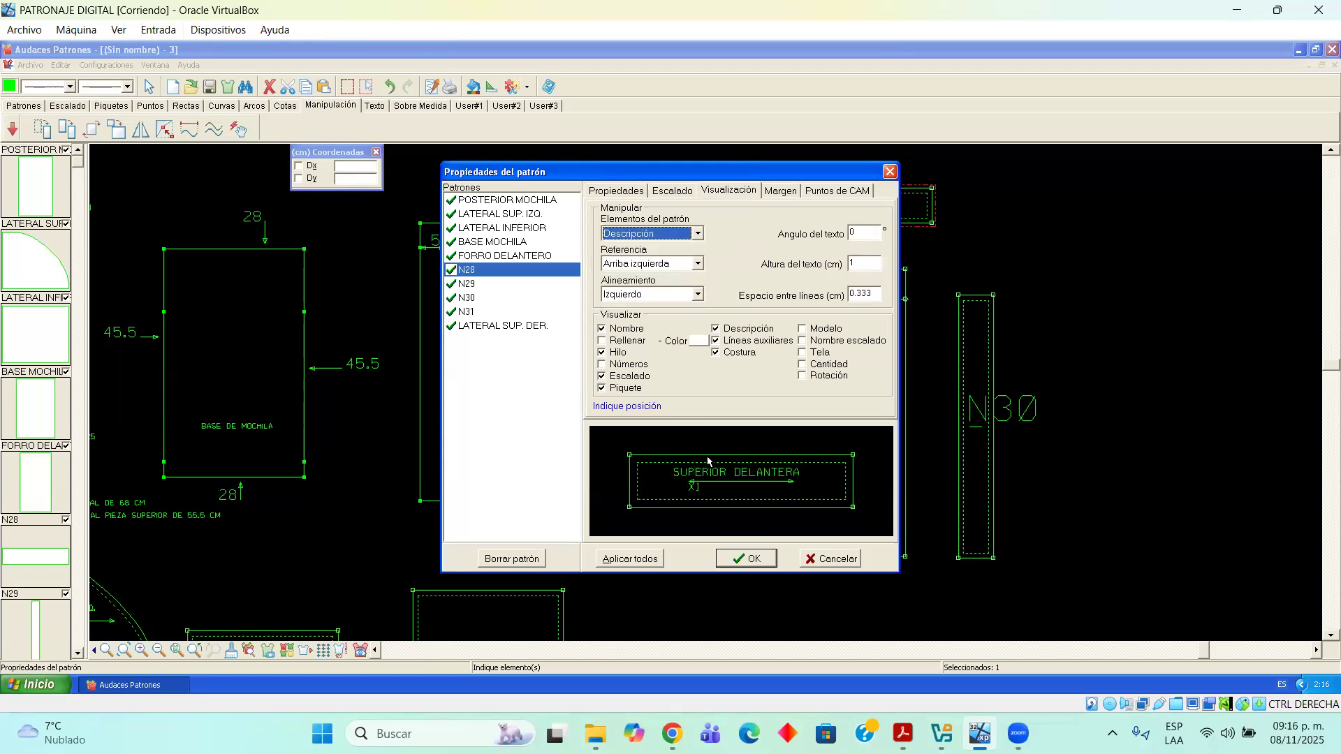
pyautogui.click(739, 495)
pyautogui.click(741, 559)
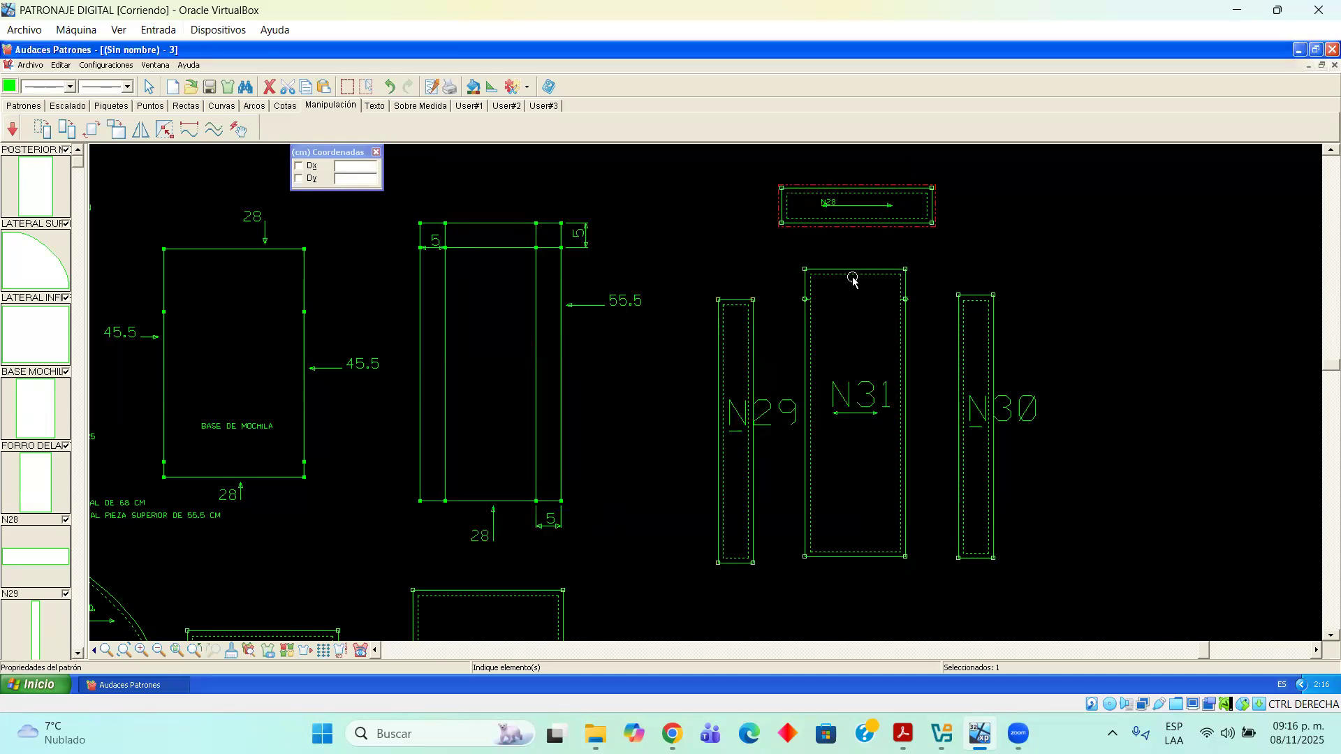
# Rename pattern N29 as "IZQ. DELANTERA" in its pattern properties and give it the description X1
pyautogui.click(738, 312)
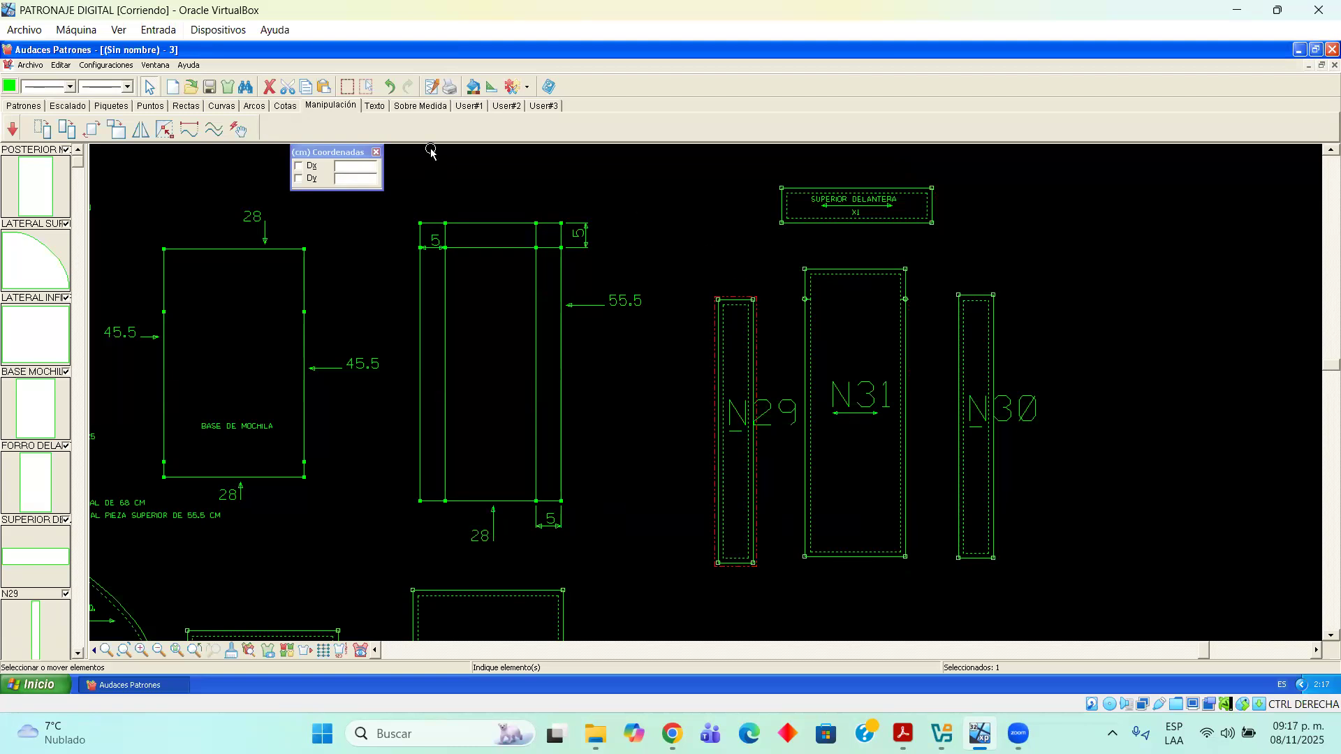
pyautogui.rightClick(727, 304)
pyautogui.click(786, 323)
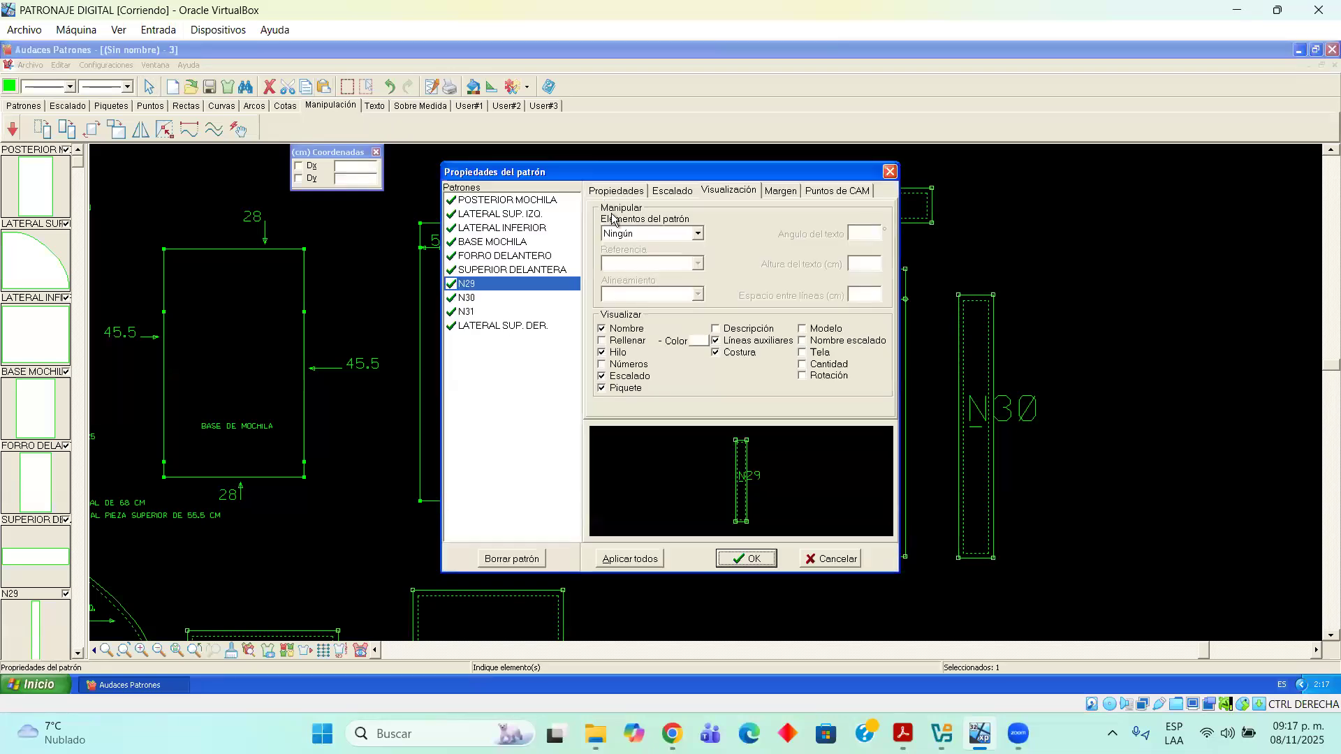
pyautogui.click(616, 192)
pyautogui.moveTo(662, 221); pyautogui.dragTo(593, 226)
pyautogui.write('IZQ. DELANTERA')
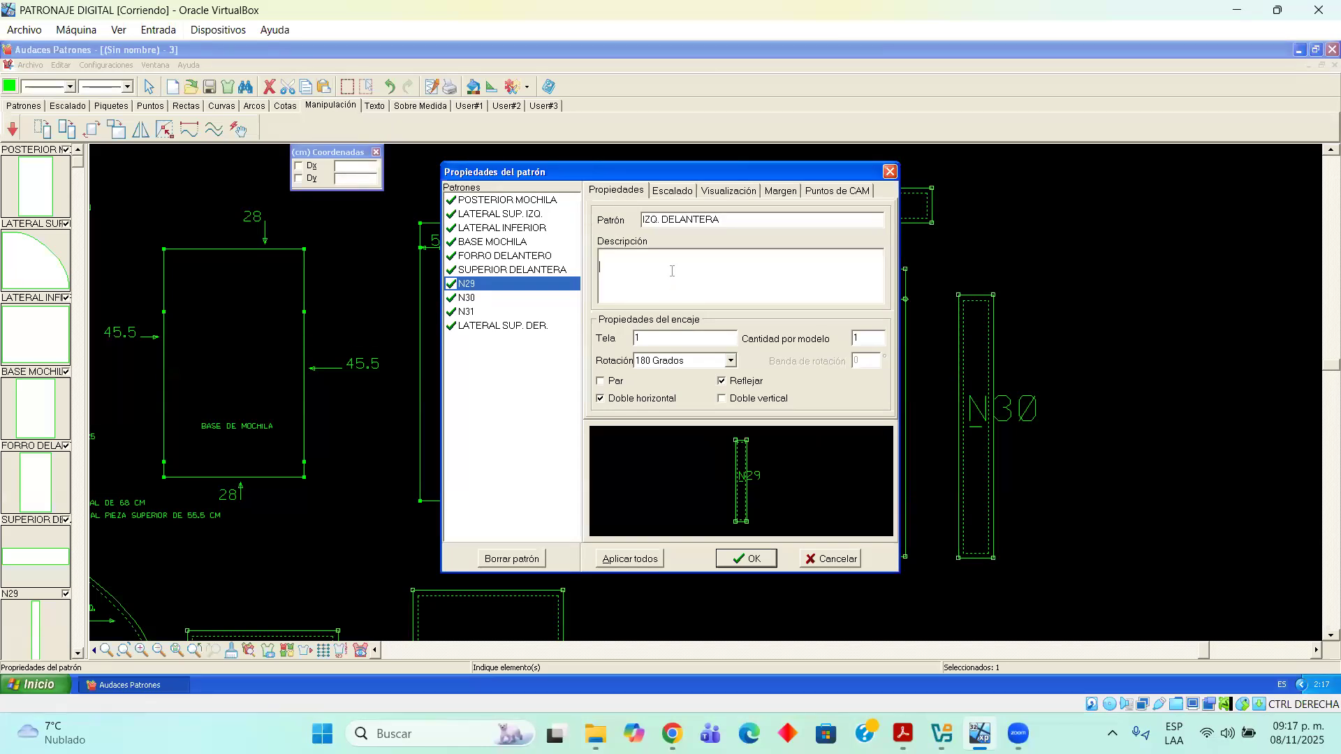
pyautogui.write('X1')
# Set the IZQ. DELANTERA name's text height to 1 cm and angle to 90°, and place it above the grainline
pyautogui.click(718, 196)
pyautogui.click(698, 233)
pyautogui.click(669, 249)
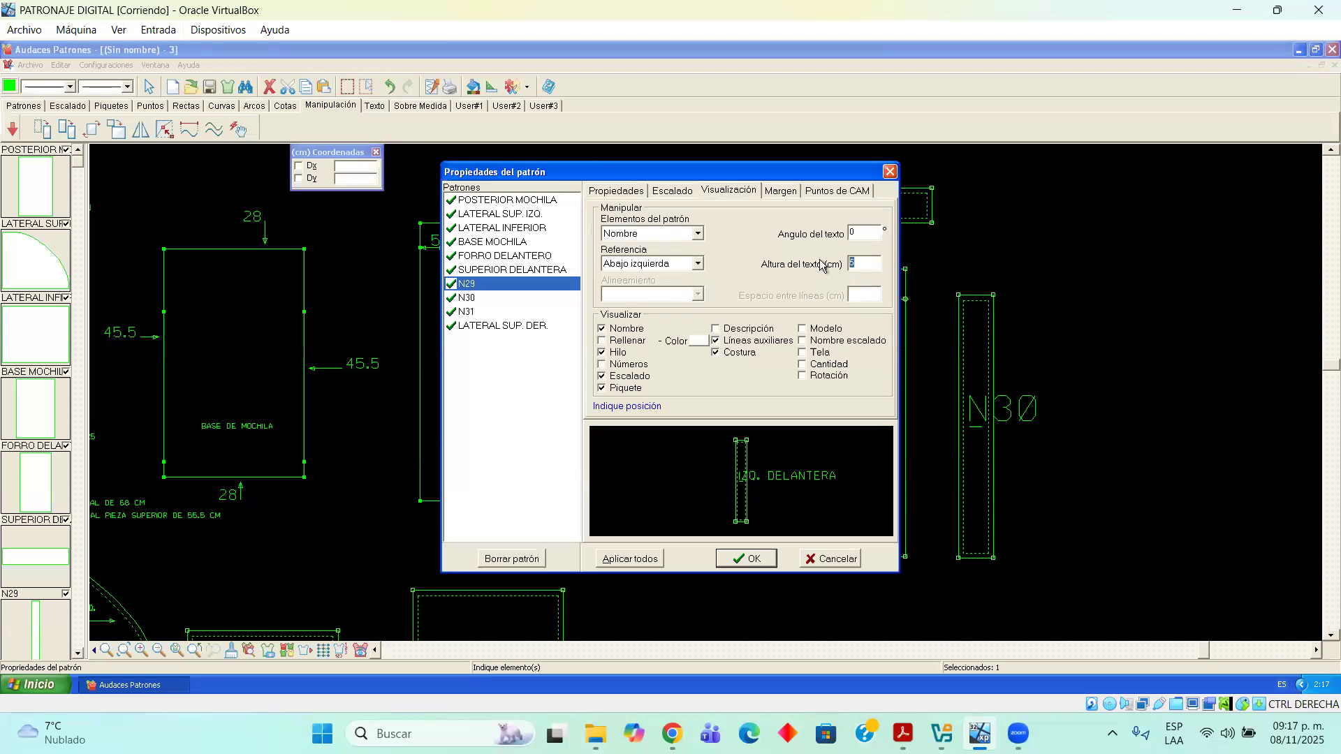
pyautogui.write('1')
pyautogui.moveTo(858, 232); pyautogui.dragTo(835, 229)
pyautogui.write('90')
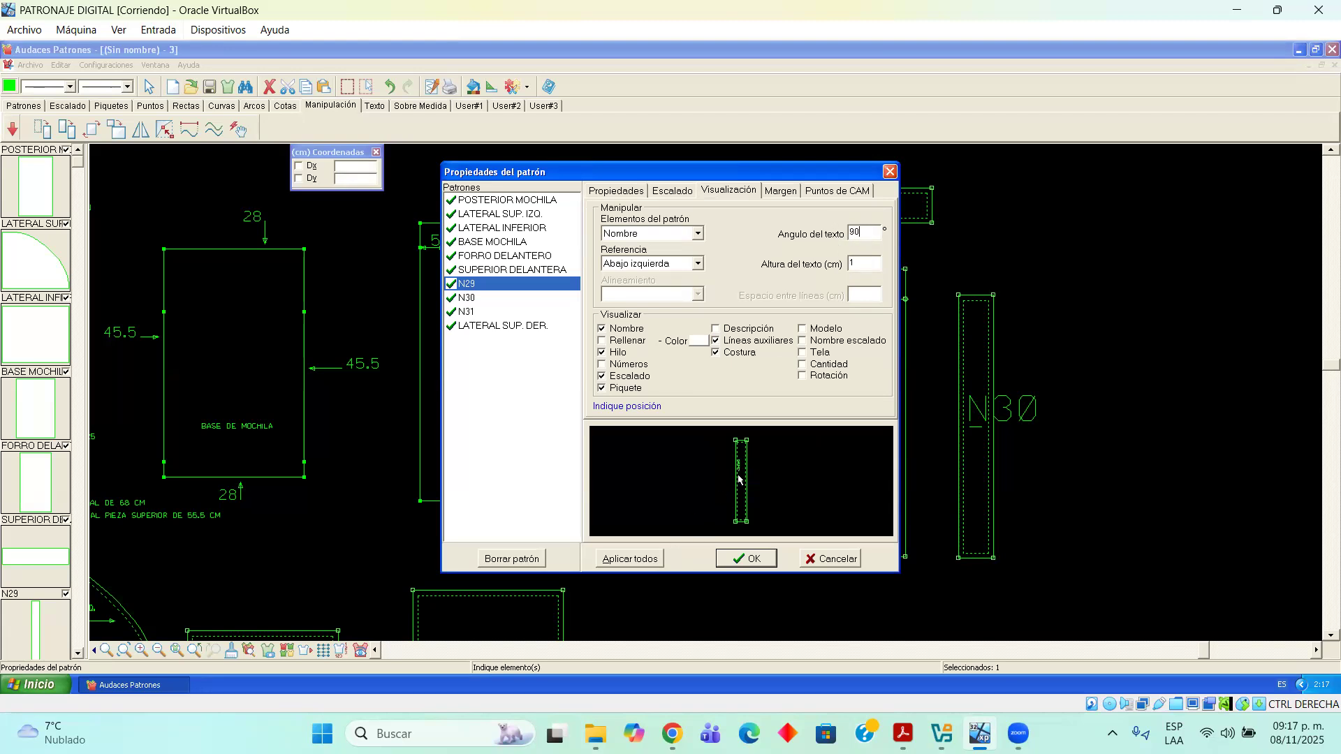
pyautogui.click(742, 468)
# Set the IZQ. DELANTERA description's angle to 90° and text height to 2 cm, place it below the grainline, and apply the changes
pyautogui.click(699, 233)
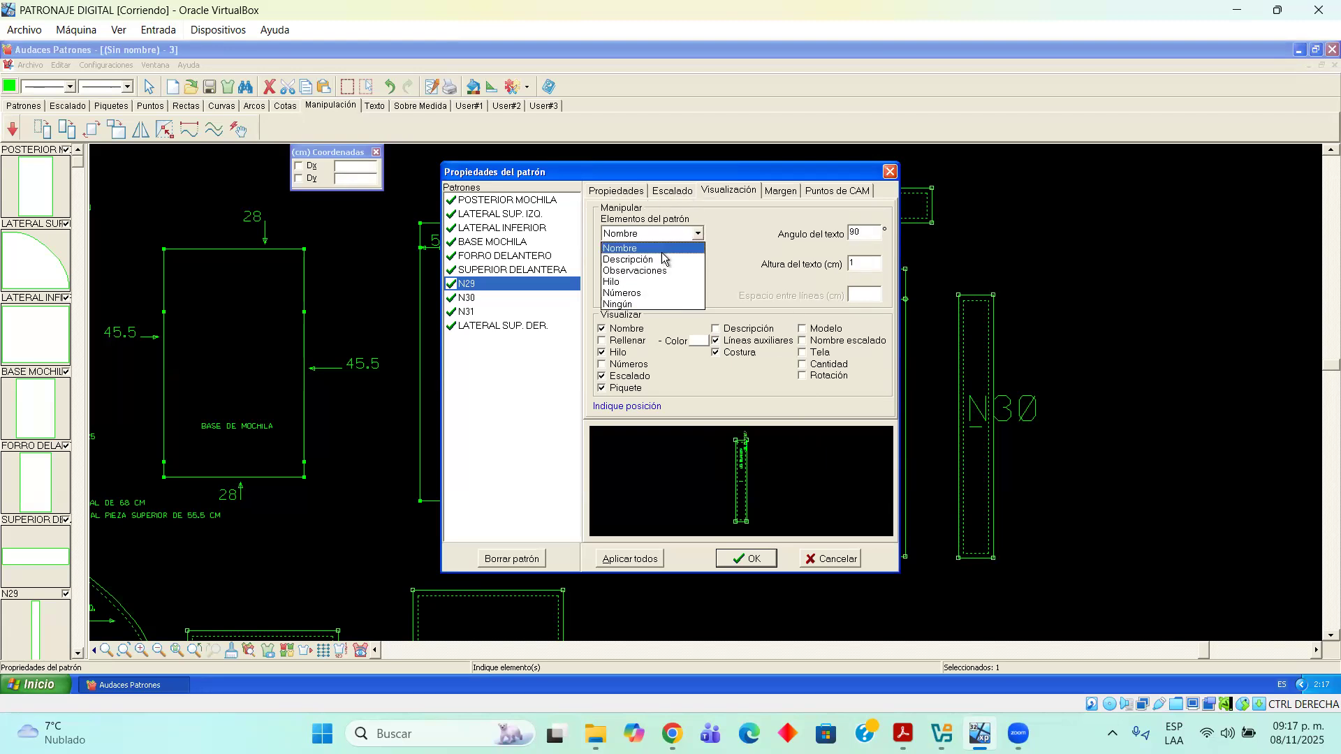
pyautogui.click(661, 253)
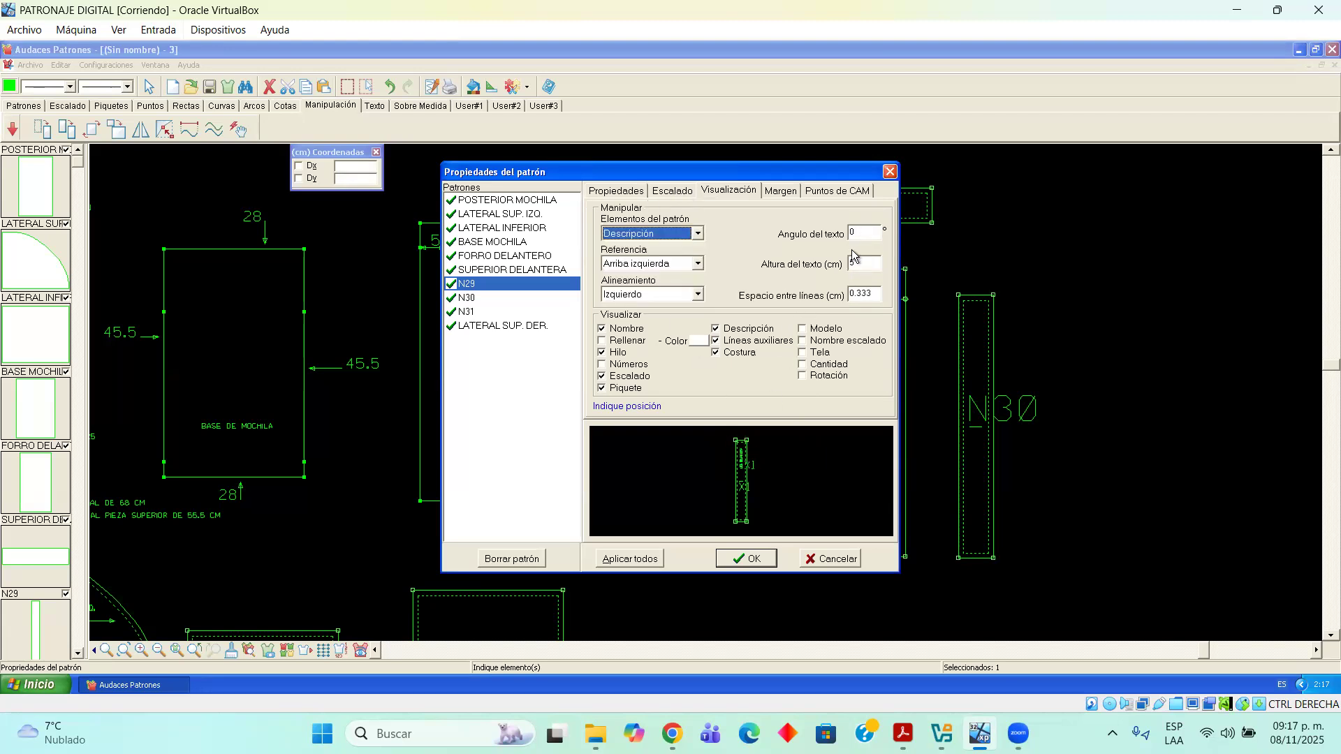
pyautogui.press('Tab')
pyautogui.write('90')
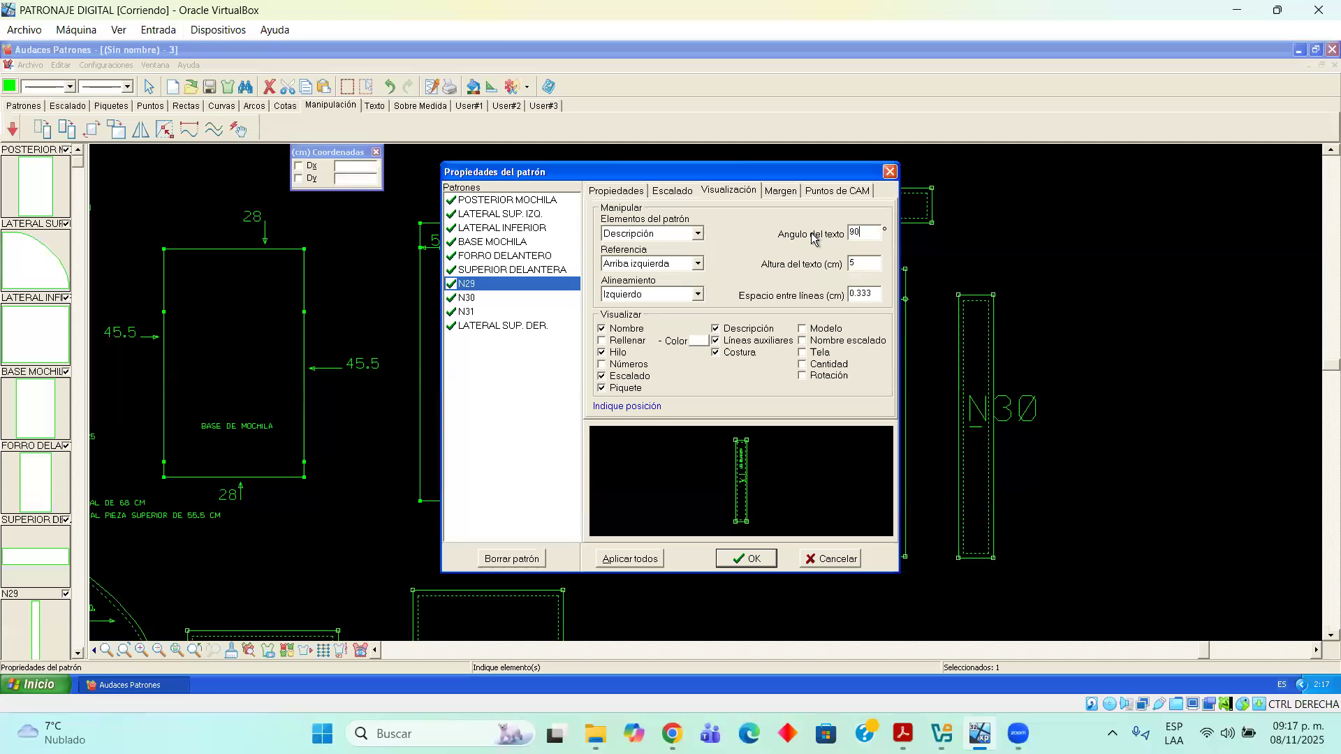
pyautogui.press('Tab')
pyautogui.write('2')
pyautogui.click(758, 557)
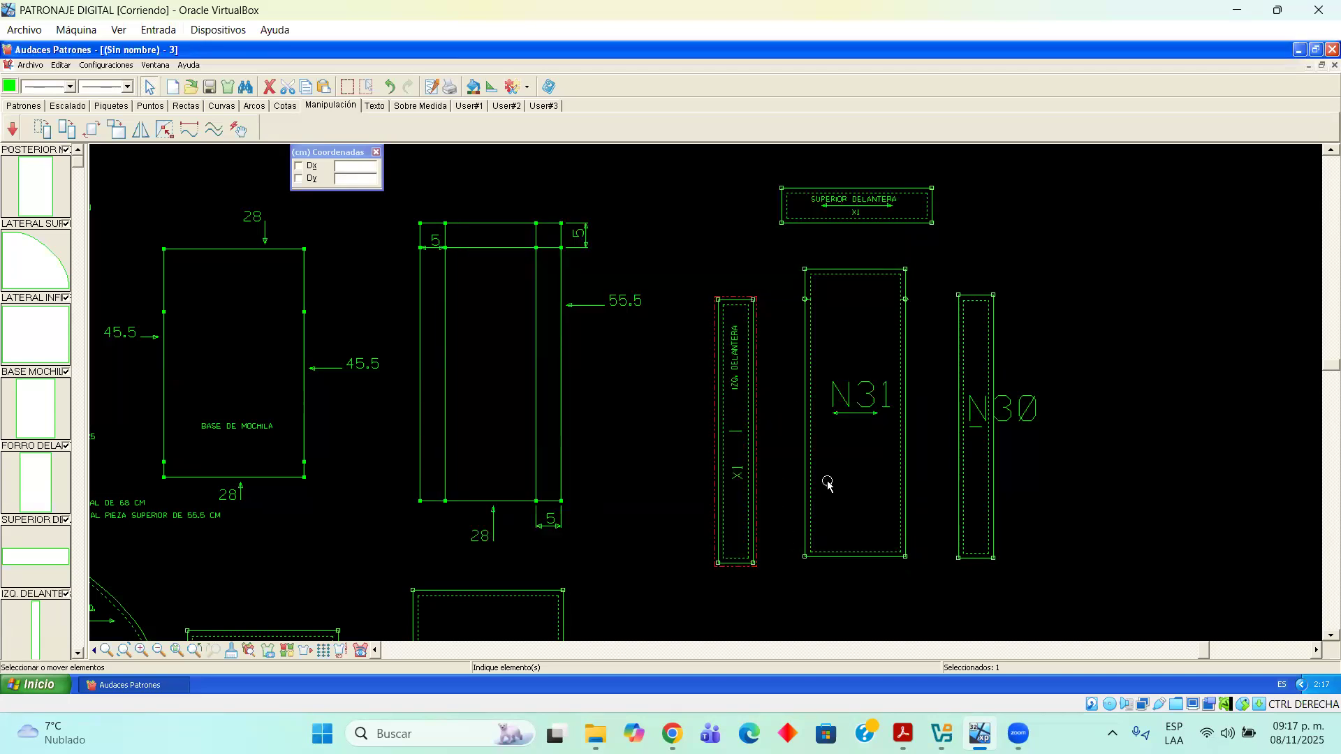
# Rename pattern N30 as "DER. DELANTERA" in its pattern properties and give it the description X1
pyautogui.click(965, 389)
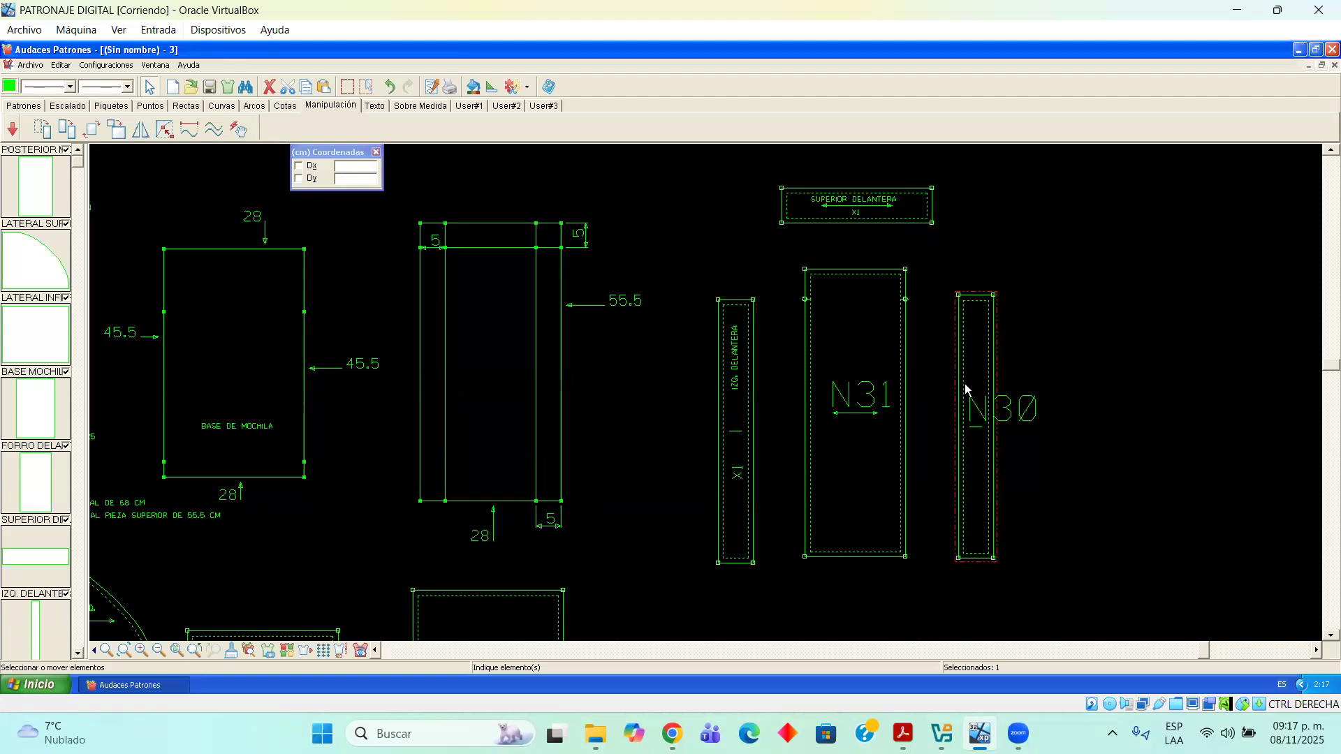
pyautogui.rightClick(967, 389)
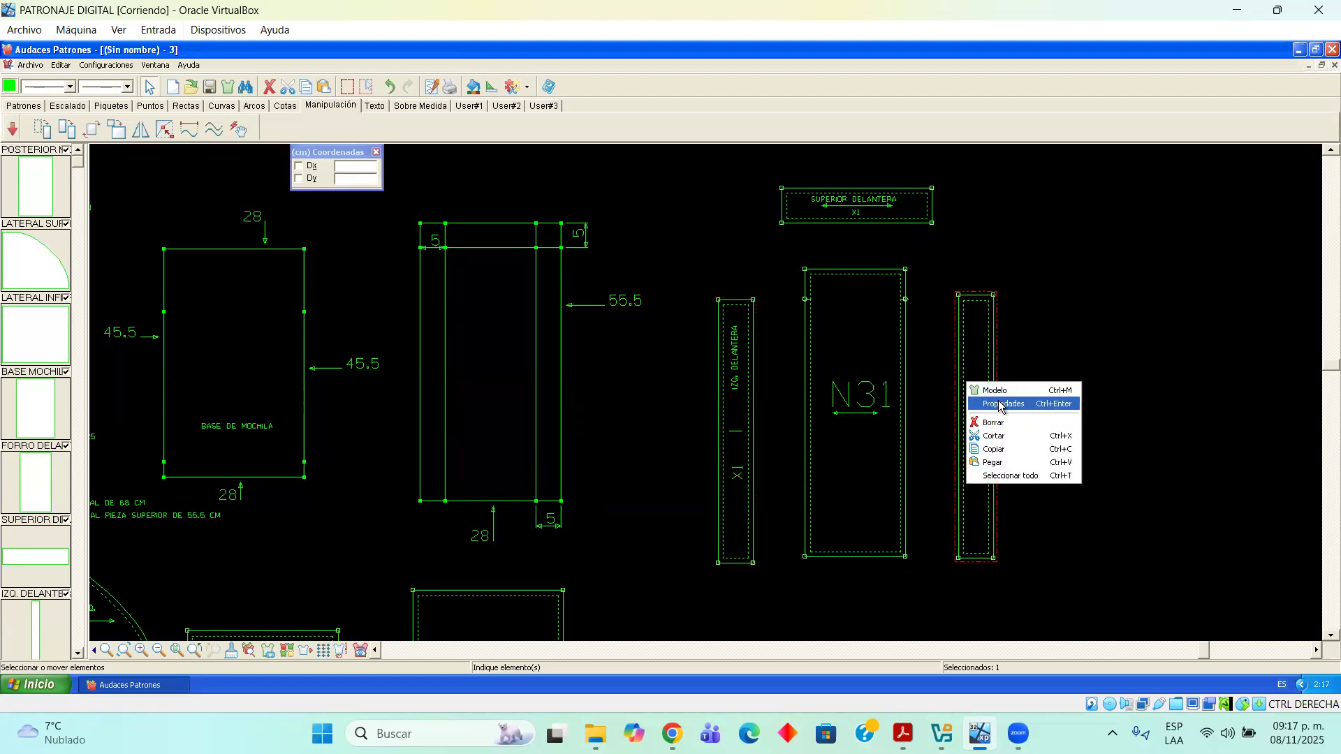
pyautogui.click(1001, 406)
pyautogui.click(627, 190)
pyautogui.moveTo(665, 216); pyautogui.dragTo(589, 219)
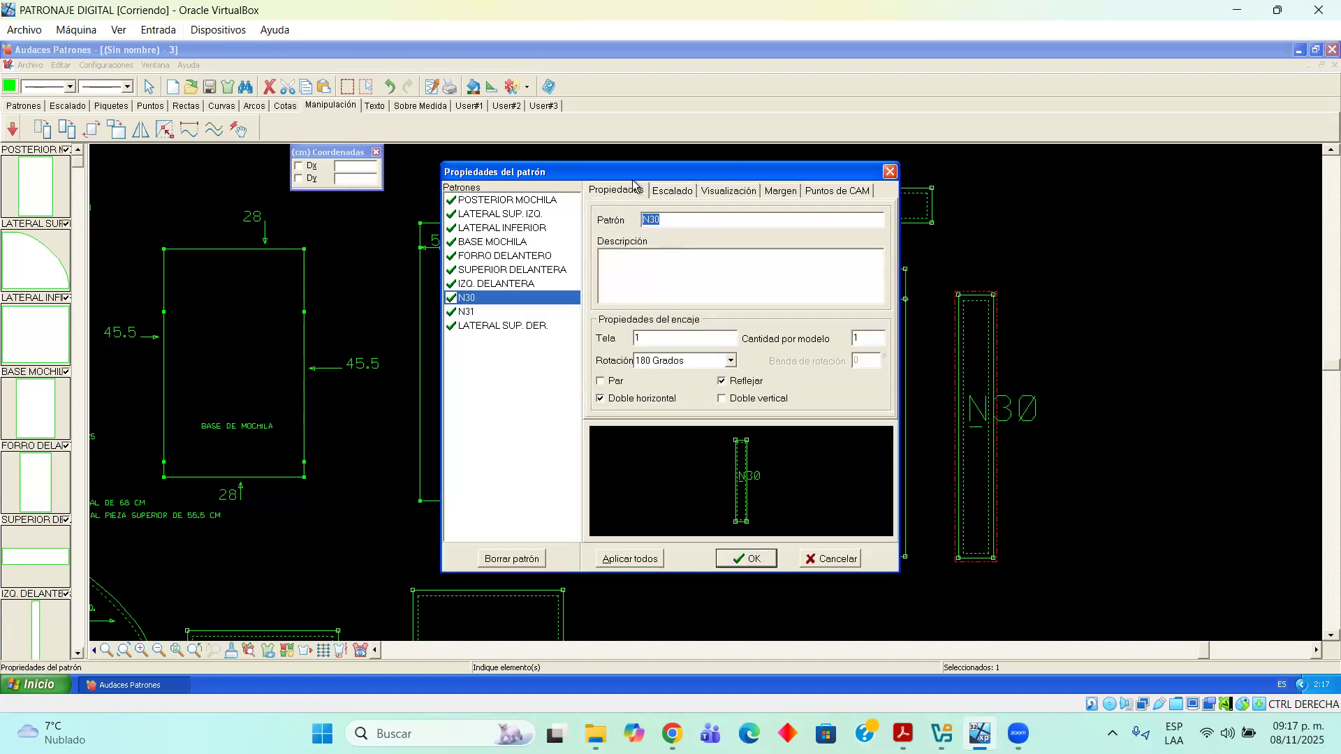
pyautogui.moveTo(632, 171); pyautogui.dragTo(633, 185)
pyautogui.write('DER')
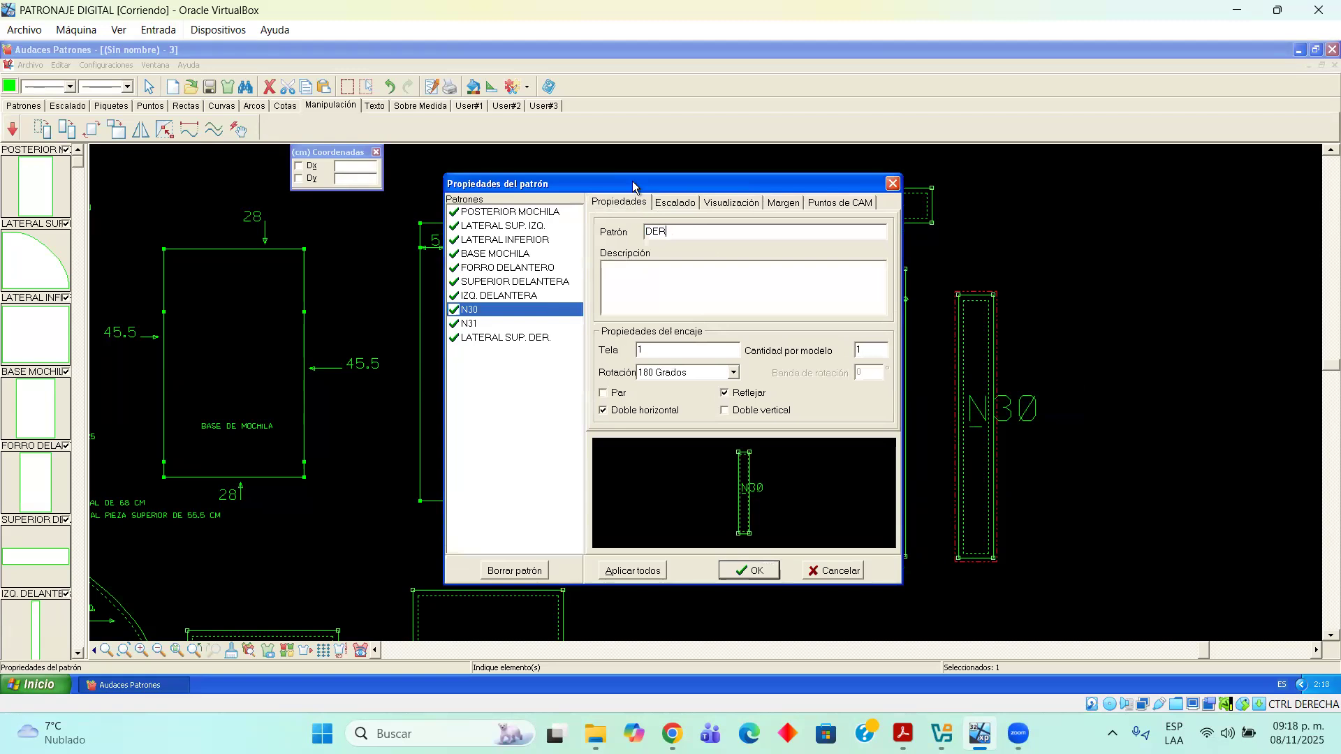
pyautogui.write('. DELANTERA')
pyautogui.write('X1')
# Set the DER. DELANTERA name's angle to 270° and text height to 1 cm, and place it above the grainline
pyautogui.click(731, 203)
pyautogui.click(703, 243)
pyautogui.click(664, 261)
pyautogui.press('Tab')
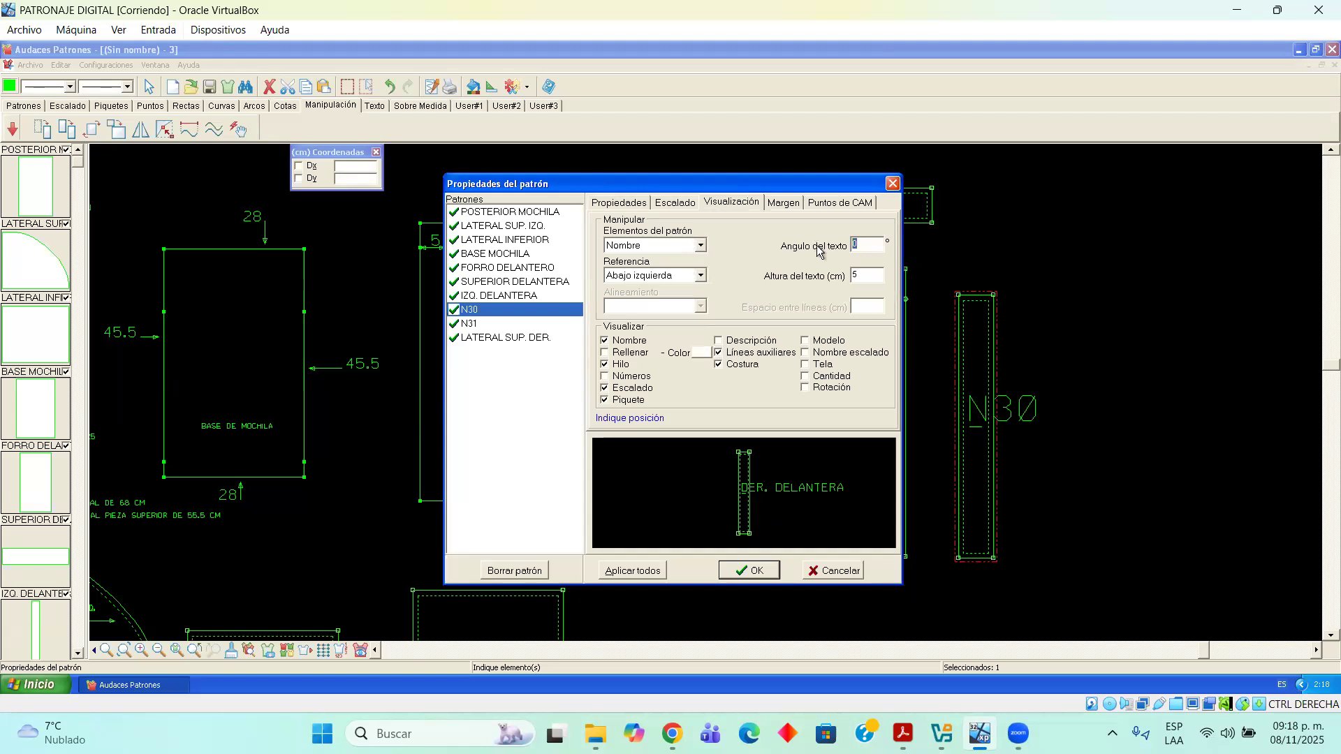
pyautogui.write('270')
pyautogui.doubleClick(856, 275)
pyautogui.write('1')
# Rotate the DER. DELANTERA description to match its name, set its text height to 1 cm, place it below the grainline, and apply
pyautogui.click(694, 250)
pyautogui.click(665, 267)
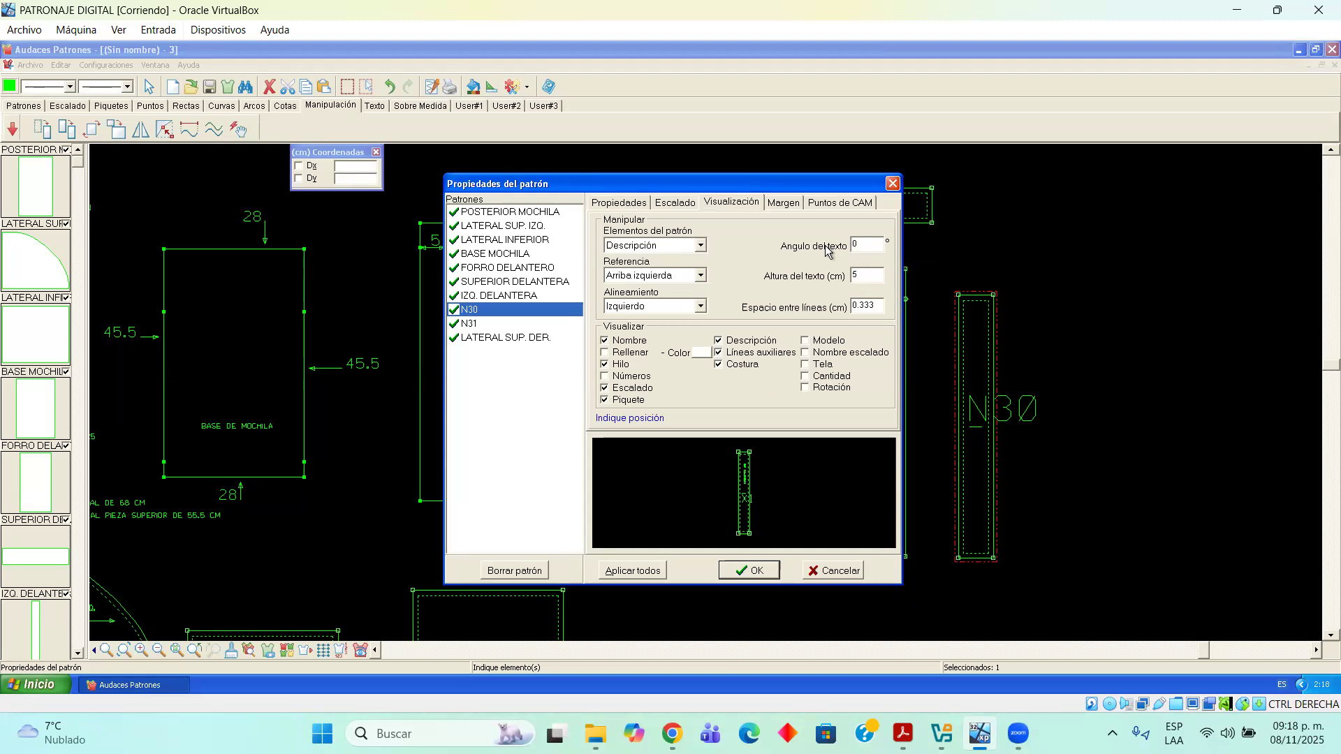
pyautogui.write('27')
pyautogui.press('Tab')
pyautogui.write('1')
pyautogui.click(751, 570)
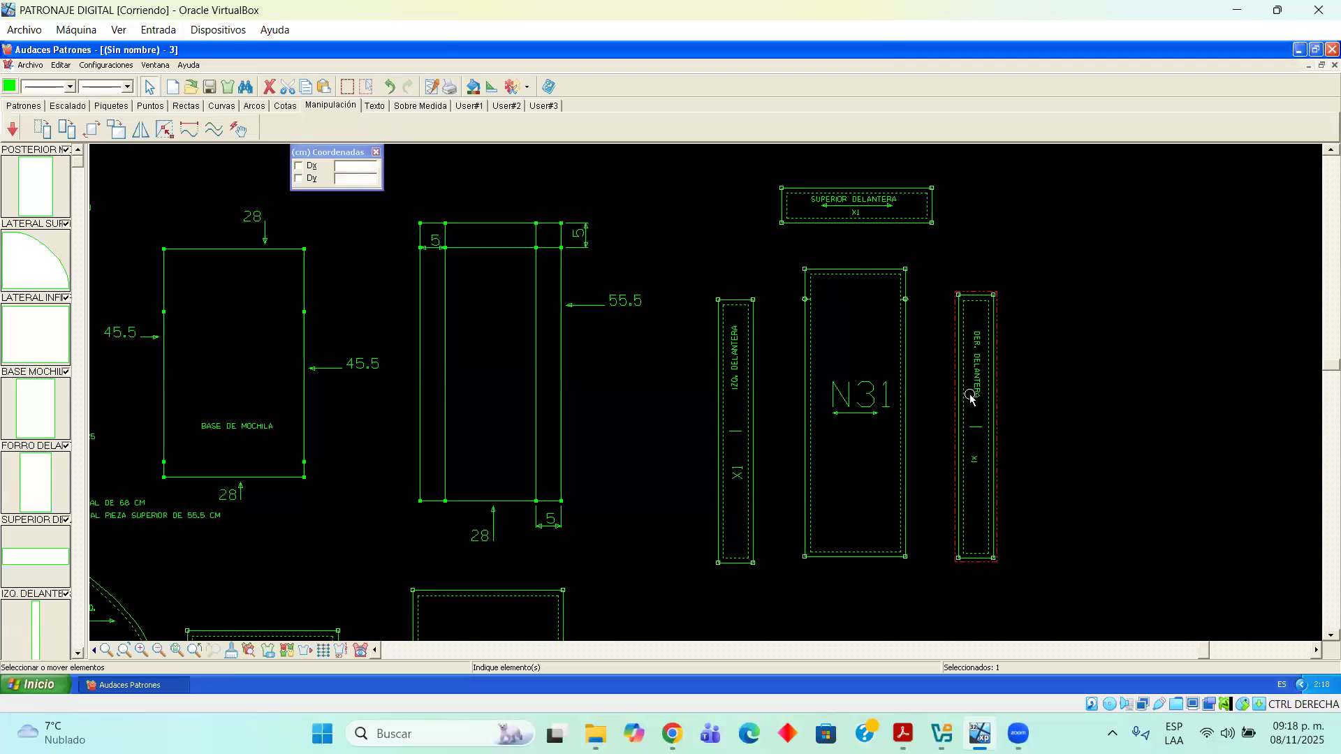
# Rename pattern N31 as "FRONTAL DELANTERO" in its pattern properties and give it the description X1
pyautogui.click(840, 279)
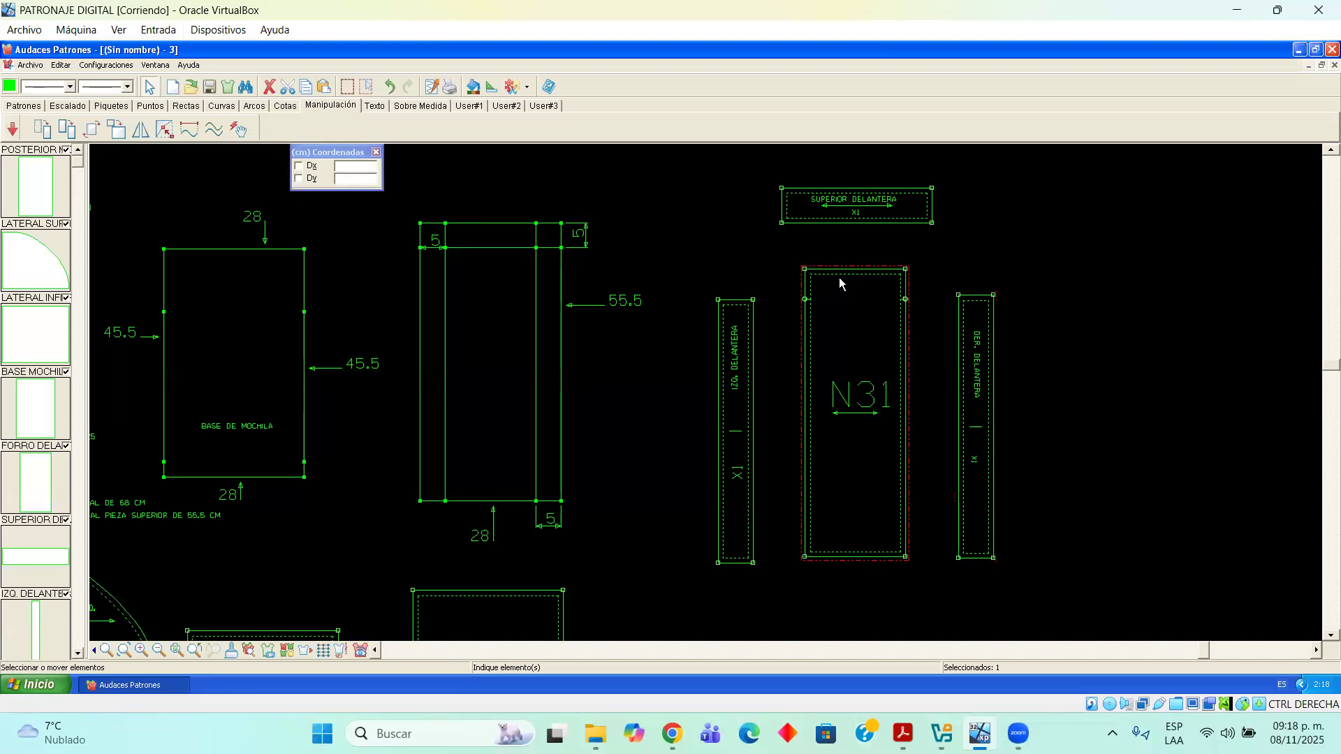
pyautogui.rightClick(840, 279)
pyautogui.click(877, 302)
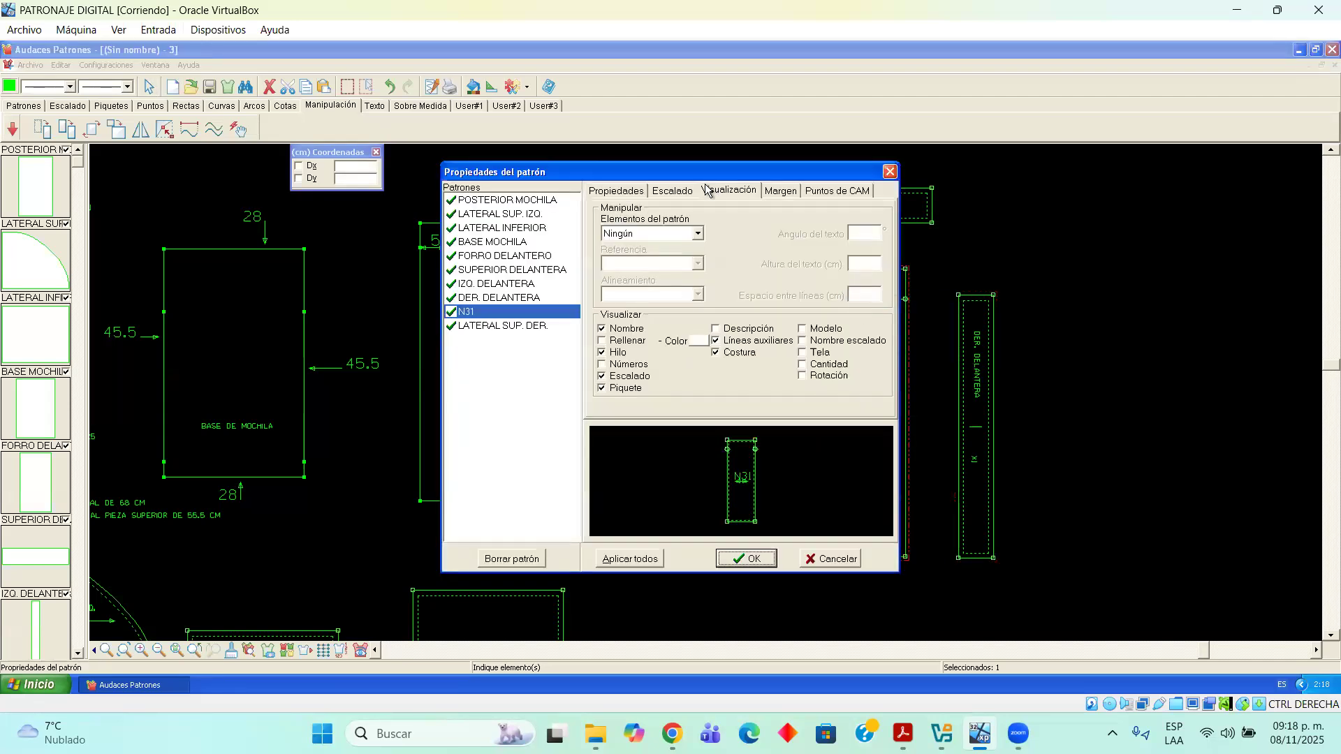
pyautogui.click(631, 191)
pyautogui.doubleClick(649, 219)
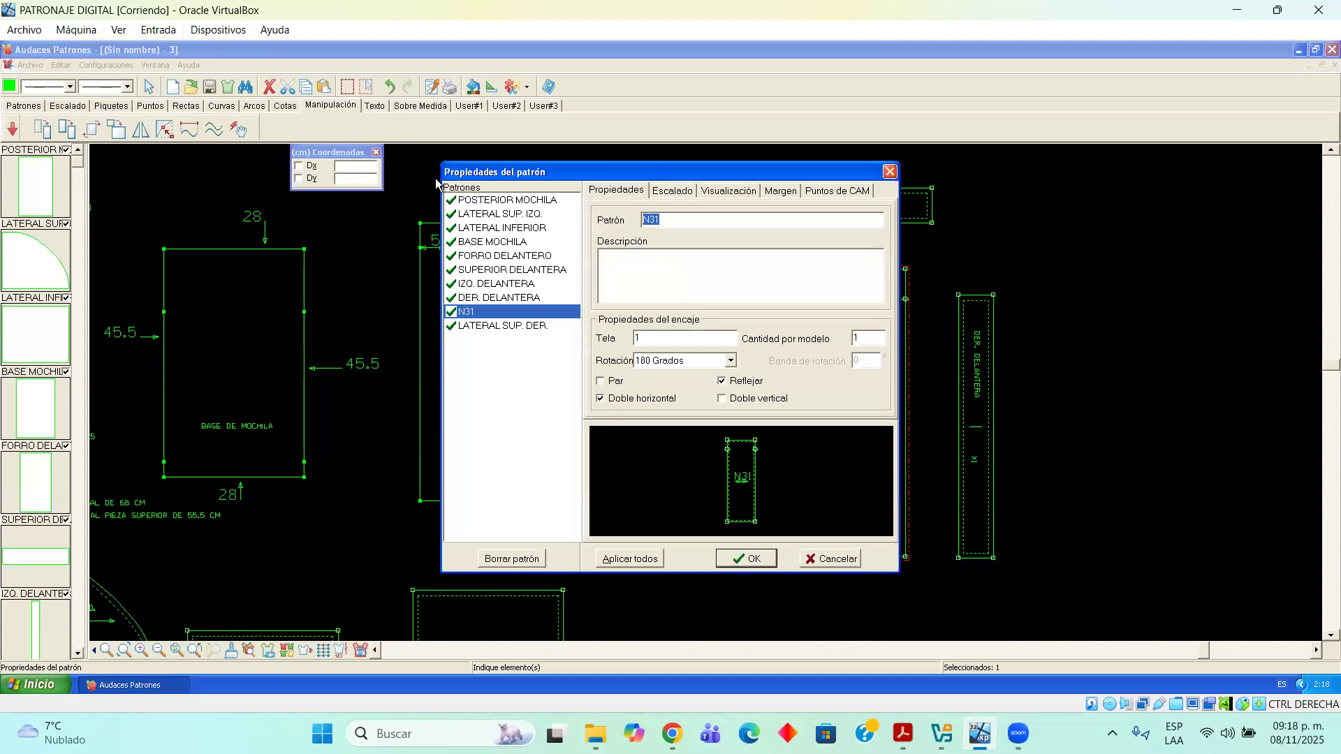
pyautogui.moveTo(654, 167); pyautogui.dragTo(412, 178)
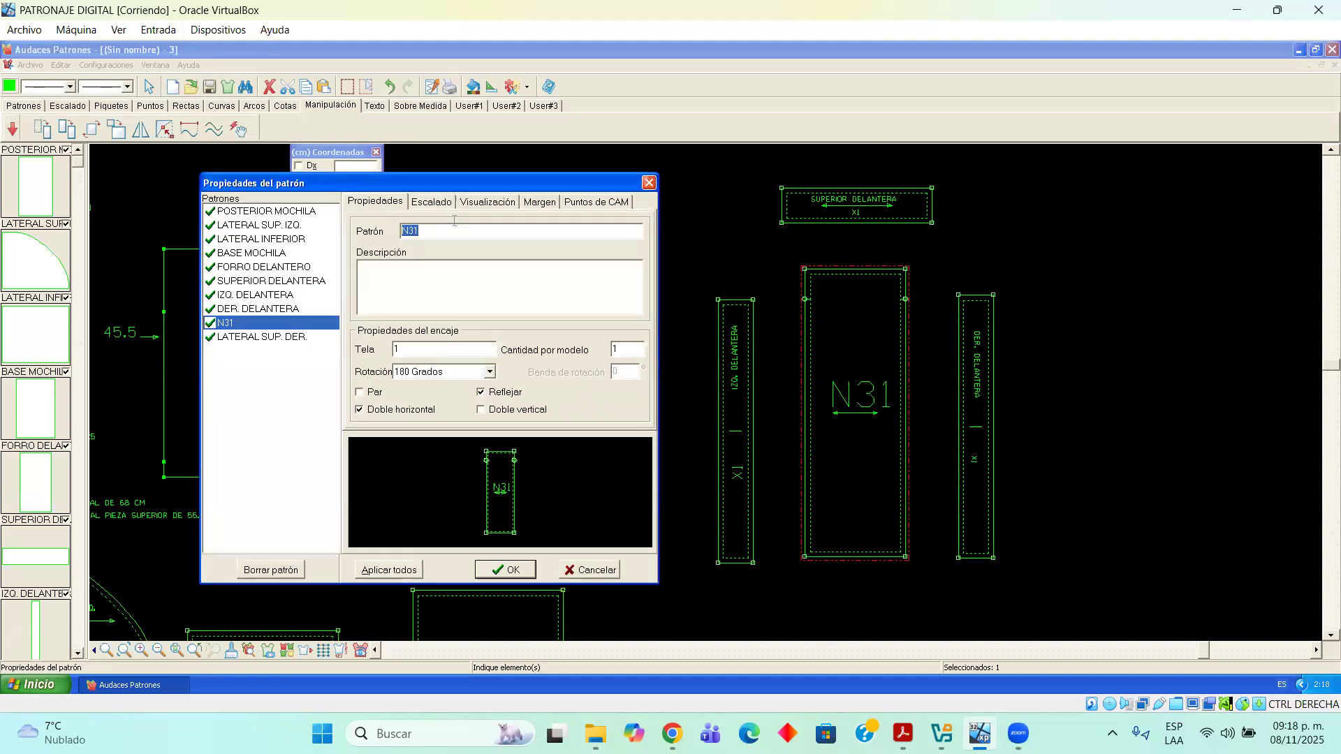
pyautogui.write('FRONTAL DELANTERO')
pyautogui.click(461, 286)
pyautogui.write('X1')
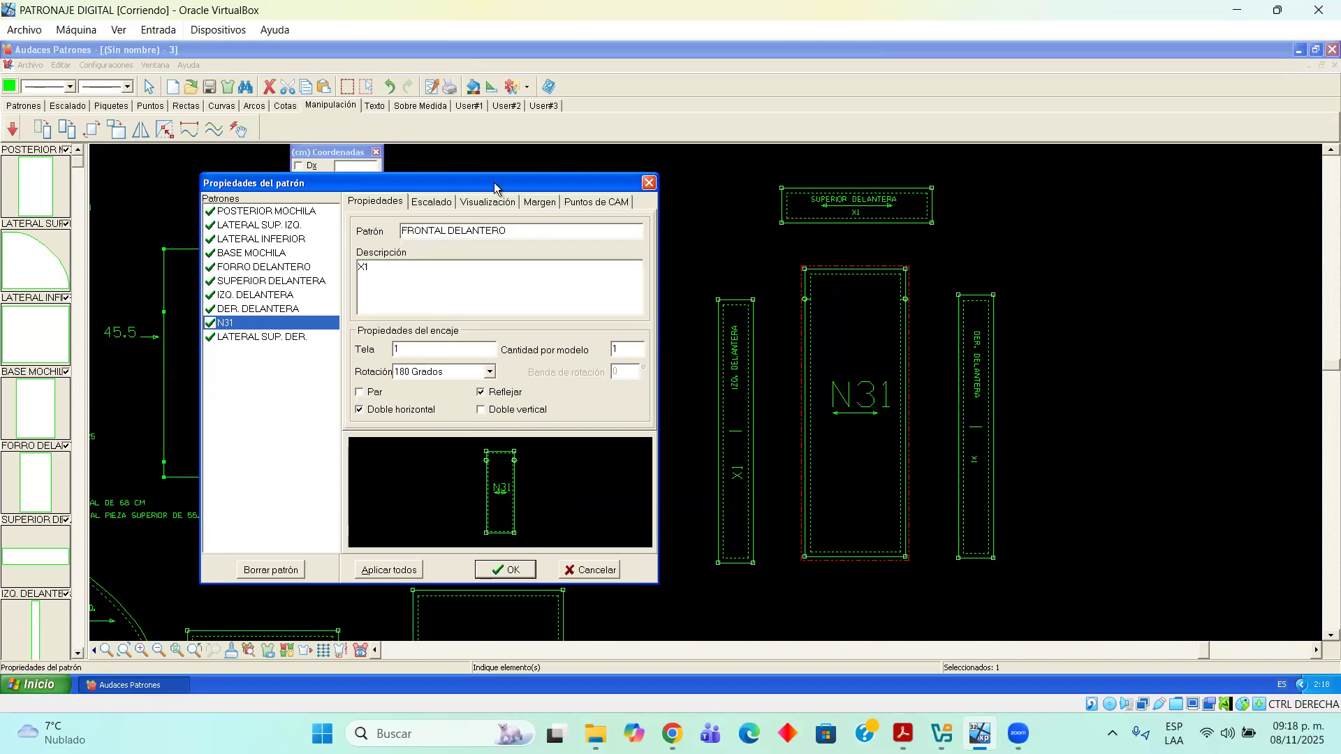
# Set the FRONTAL DELANTERO name's angle to 90° and text height to 2 cm, and place it vertically along the panel's centre
pyautogui.click(494, 202)
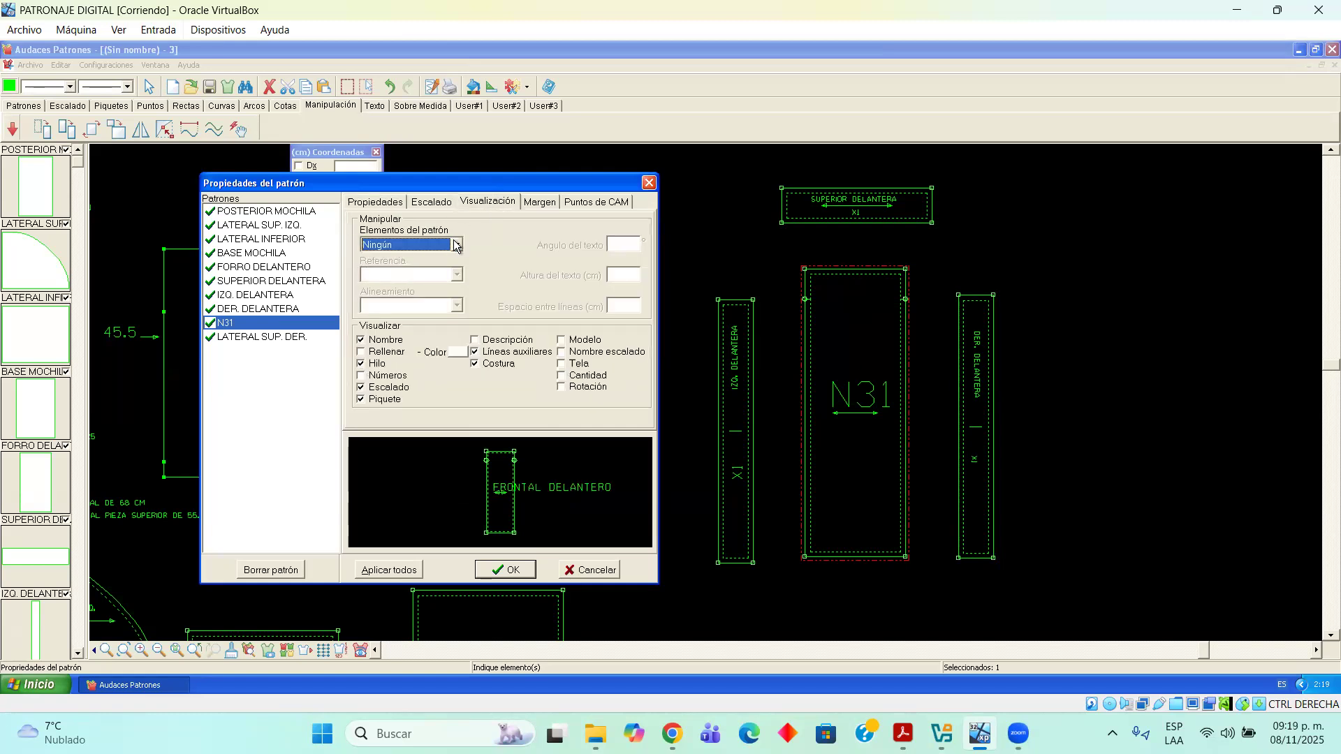
pyautogui.click(457, 245)
pyautogui.click(425, 259)
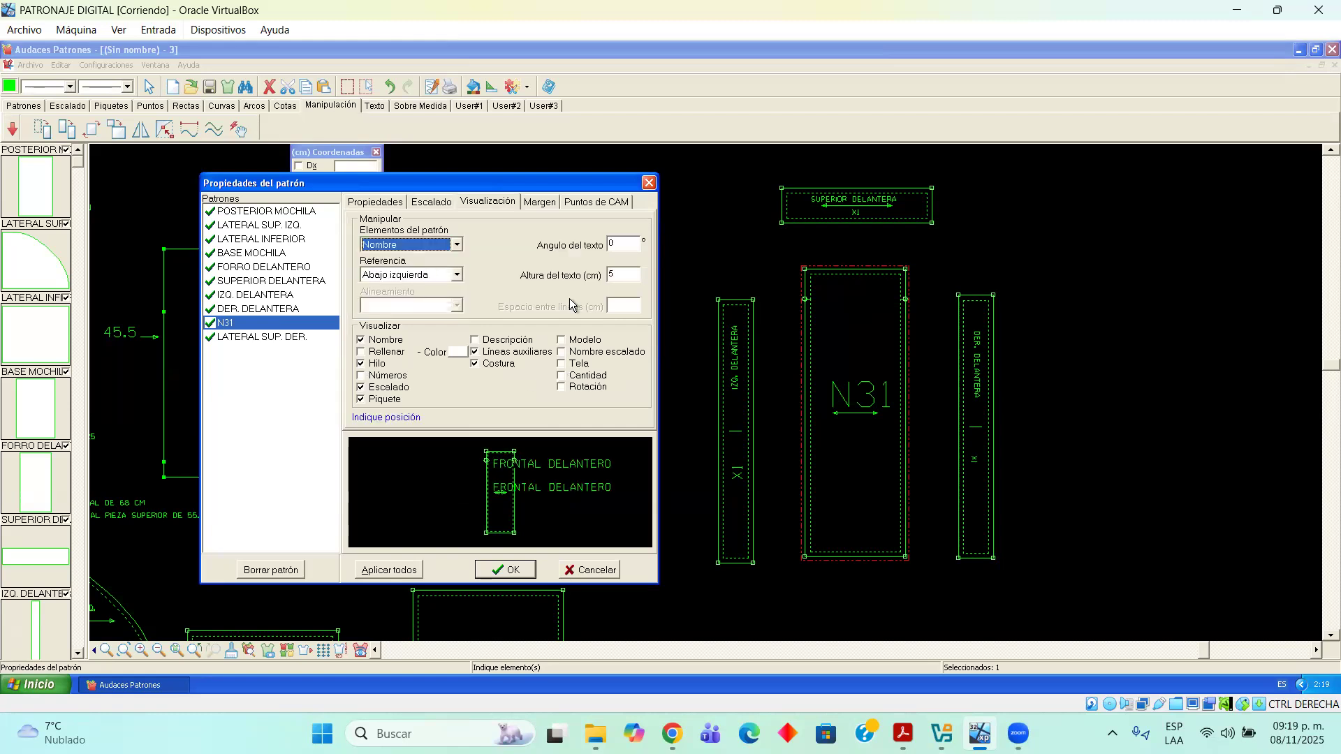
pyautogui.doubleClick(616, 275)
pyautogui.write('1')
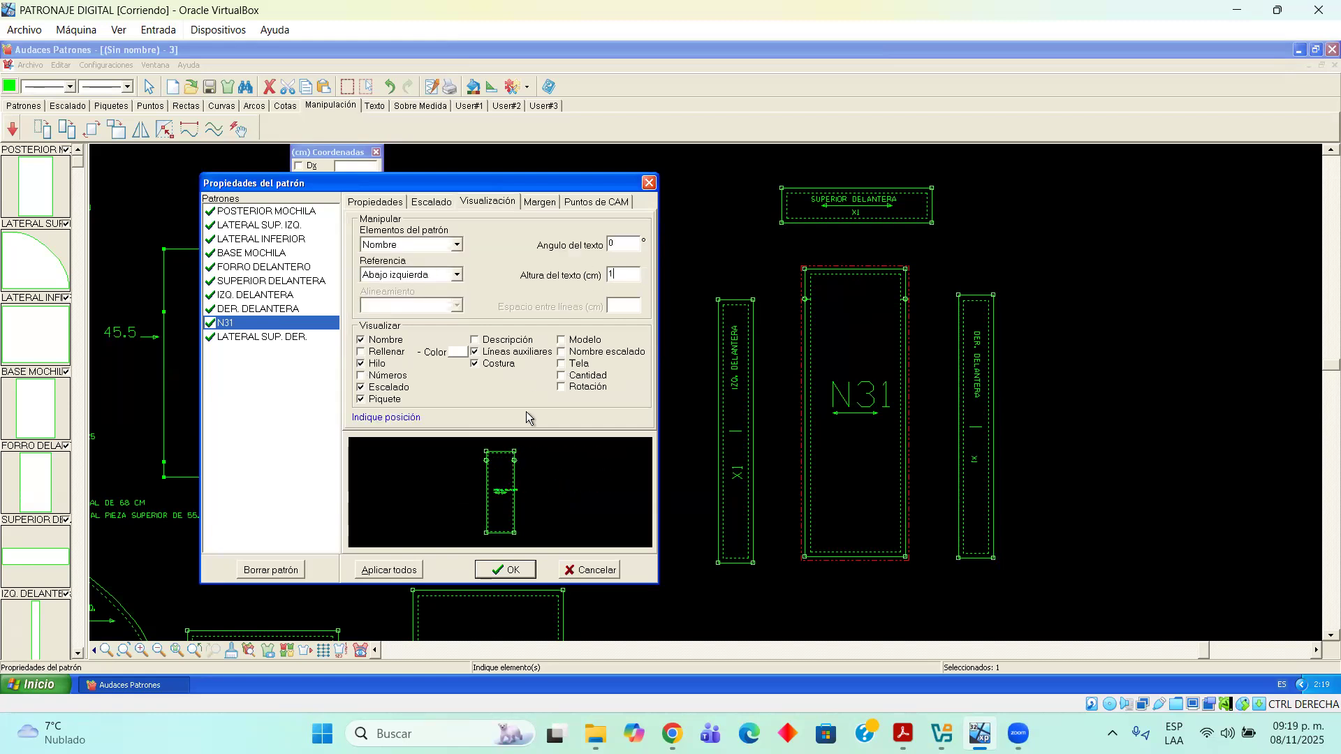
pyautogui.click(491, 478)
pyautogui.click(615, 245)
pyautogui.doubleClick(614, 246)
pyautogui.write('90')
pyautogui.doubleClick(611, 275)
pyautogui.write('2')
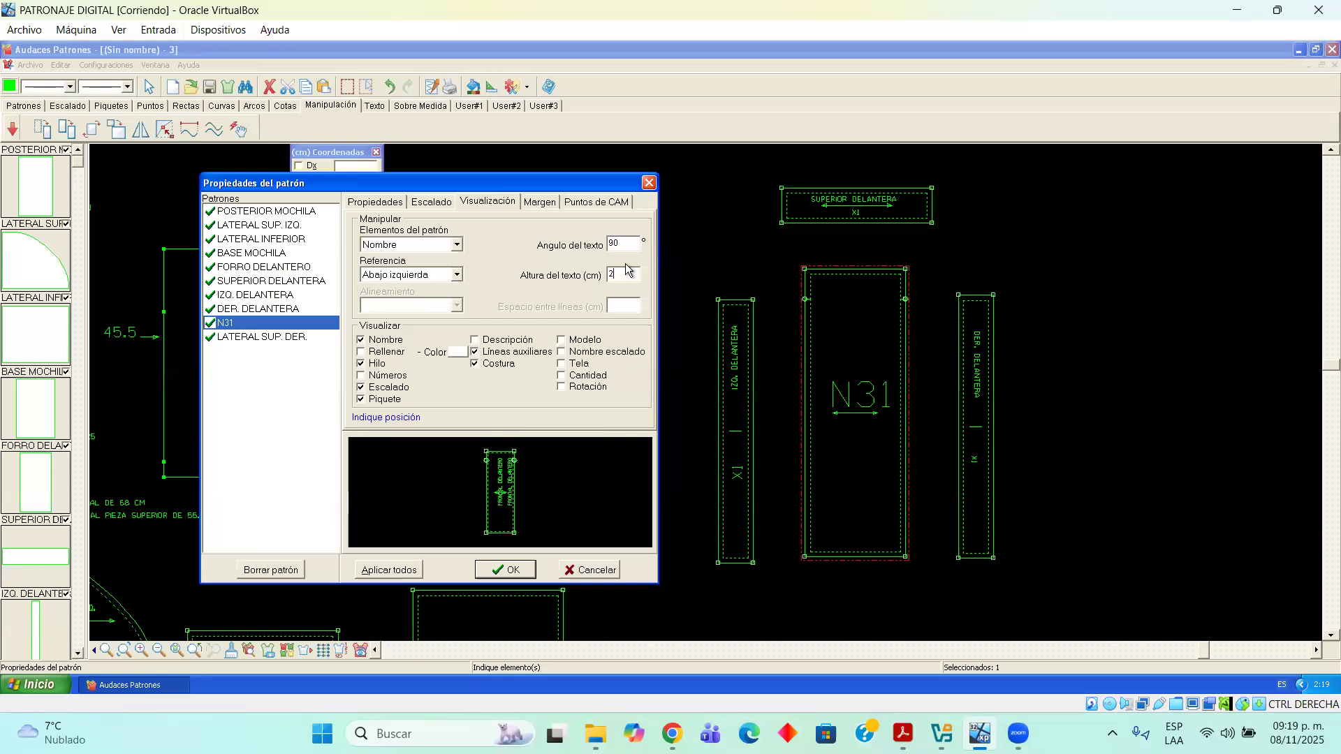
# Place the X1 description near the FRONTAL DELANTERO panel's lower edge, move the grainline between it and the name, and apply the changes
pyautogui.click(459, 244)
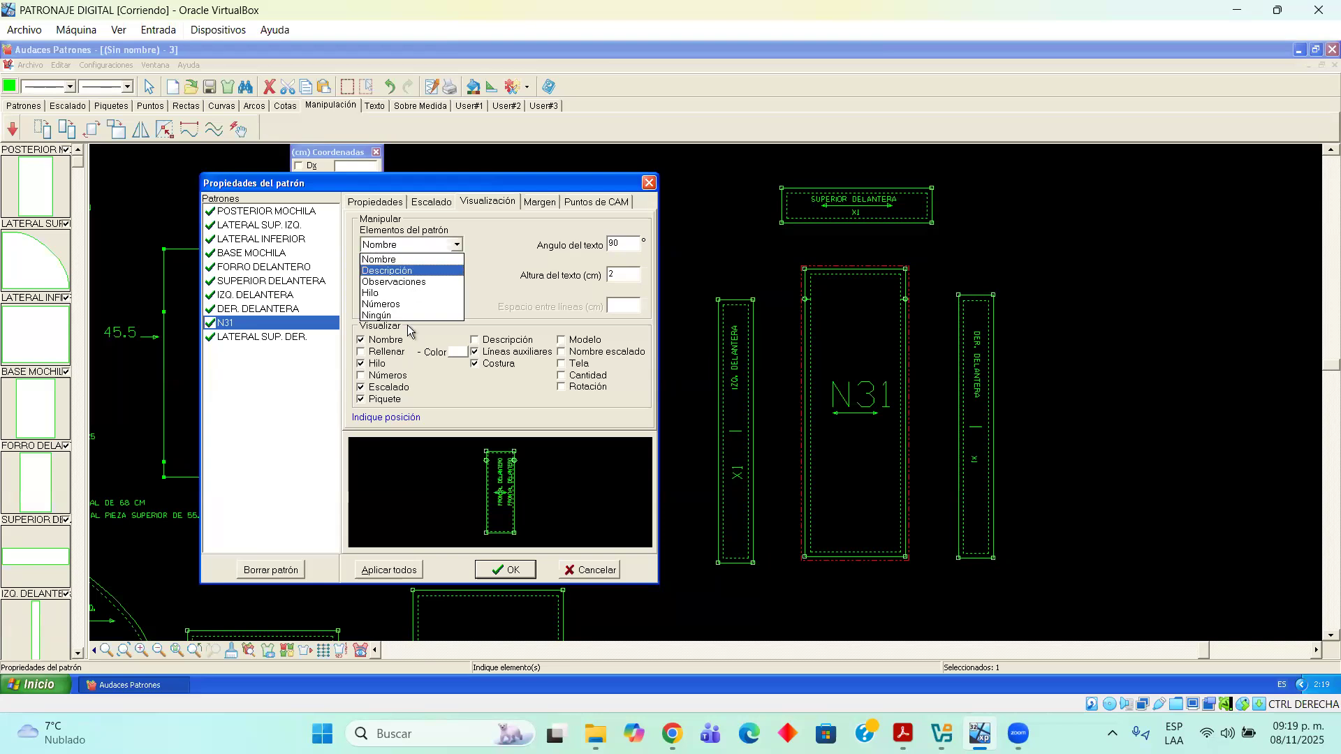
pyautogui.click(412, 269)
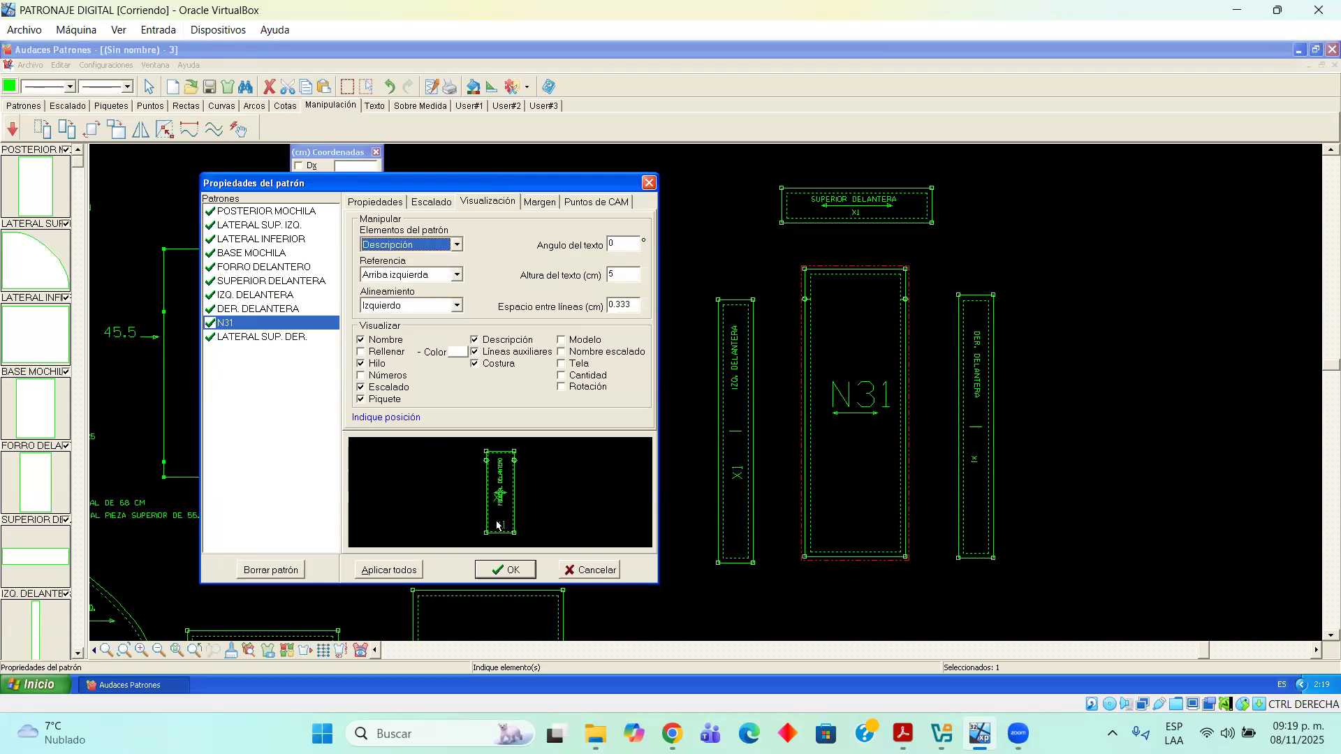
pyautogui.click(457, 245)
pyautogui.click(391, 258)
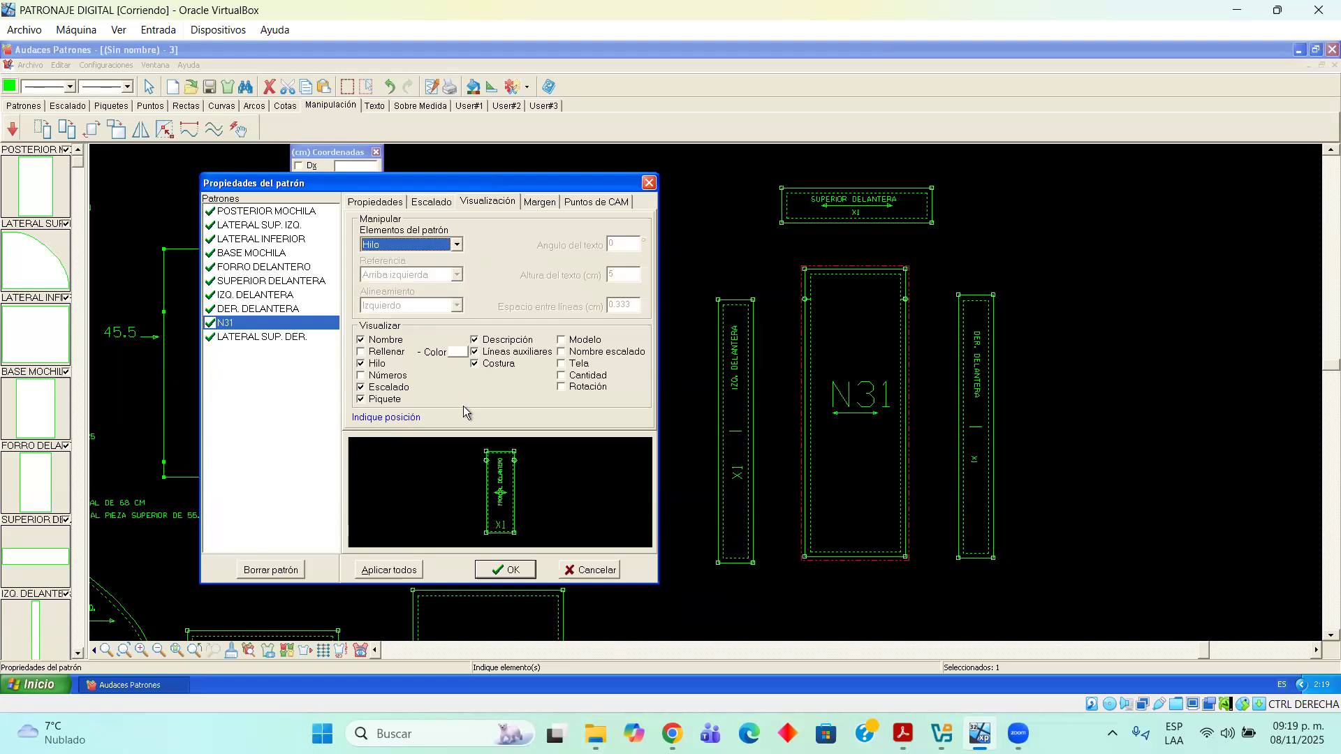
pyautogui.click(510, 525)
pyautogui.click(510, 570)
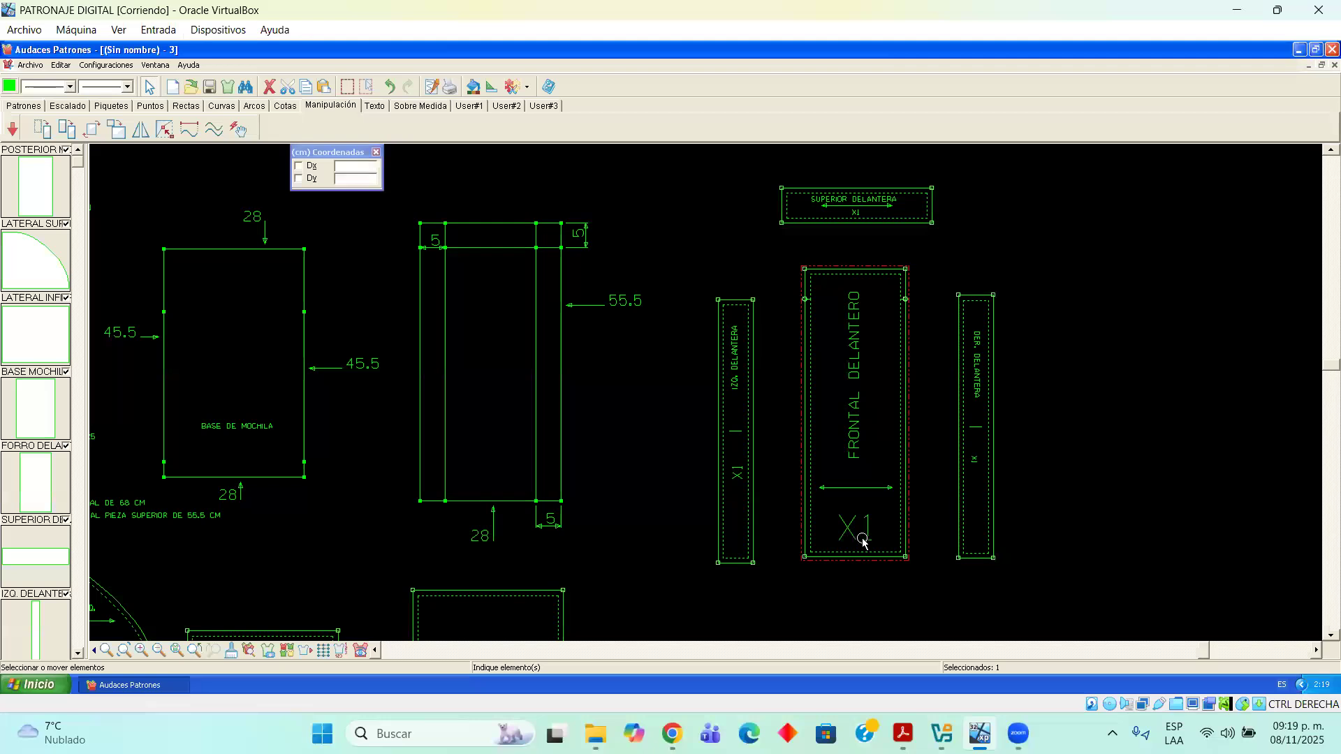
# Select the four front patterns together and move them down into the row of finished patterns below the drafts
pyautogui.scroll(-4, 832, 515)
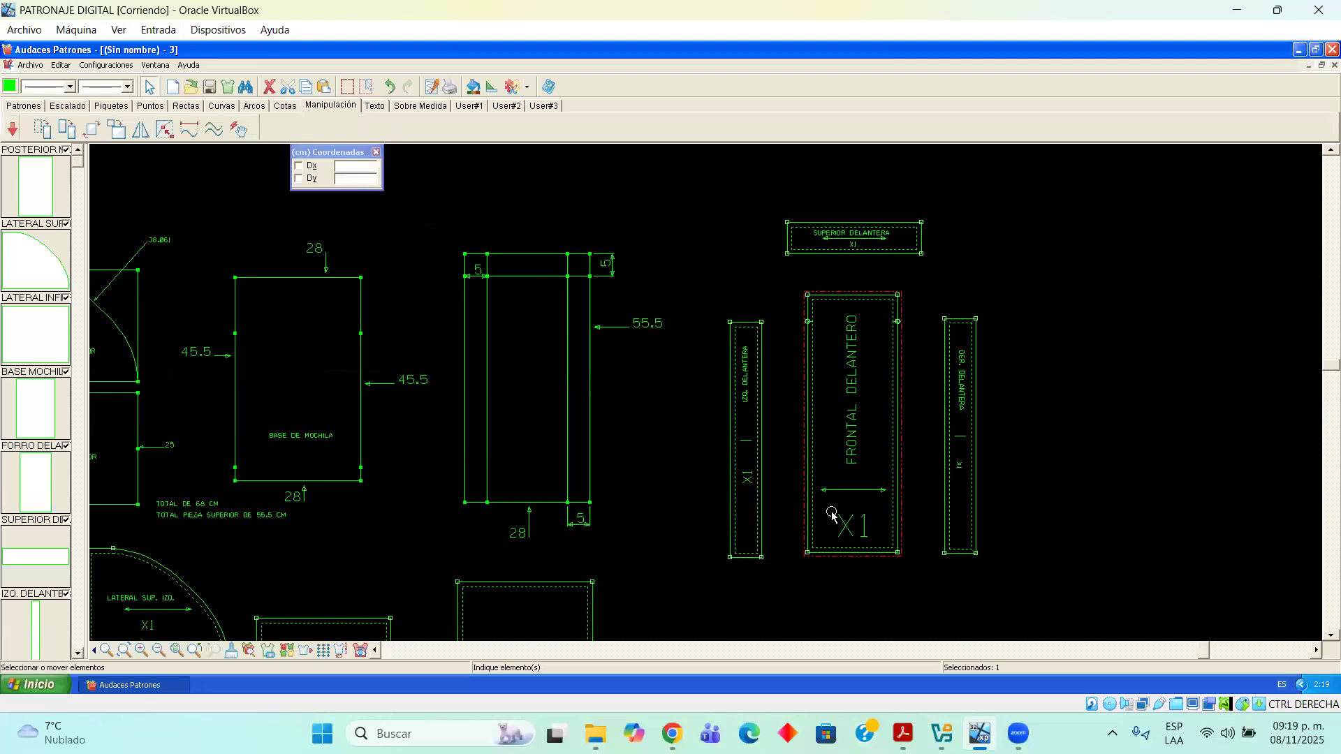
pyautogui.moveTo(736, 396); pyautogui.dragTo(894, 566)
pyautogui.moveTo(838, 491); pyautogui.dragTo(901, 600)
# Select all the dimensioned base drafts and move them up and slightly right, farther from the finished patterns
pyautogui.click(1330, 635)
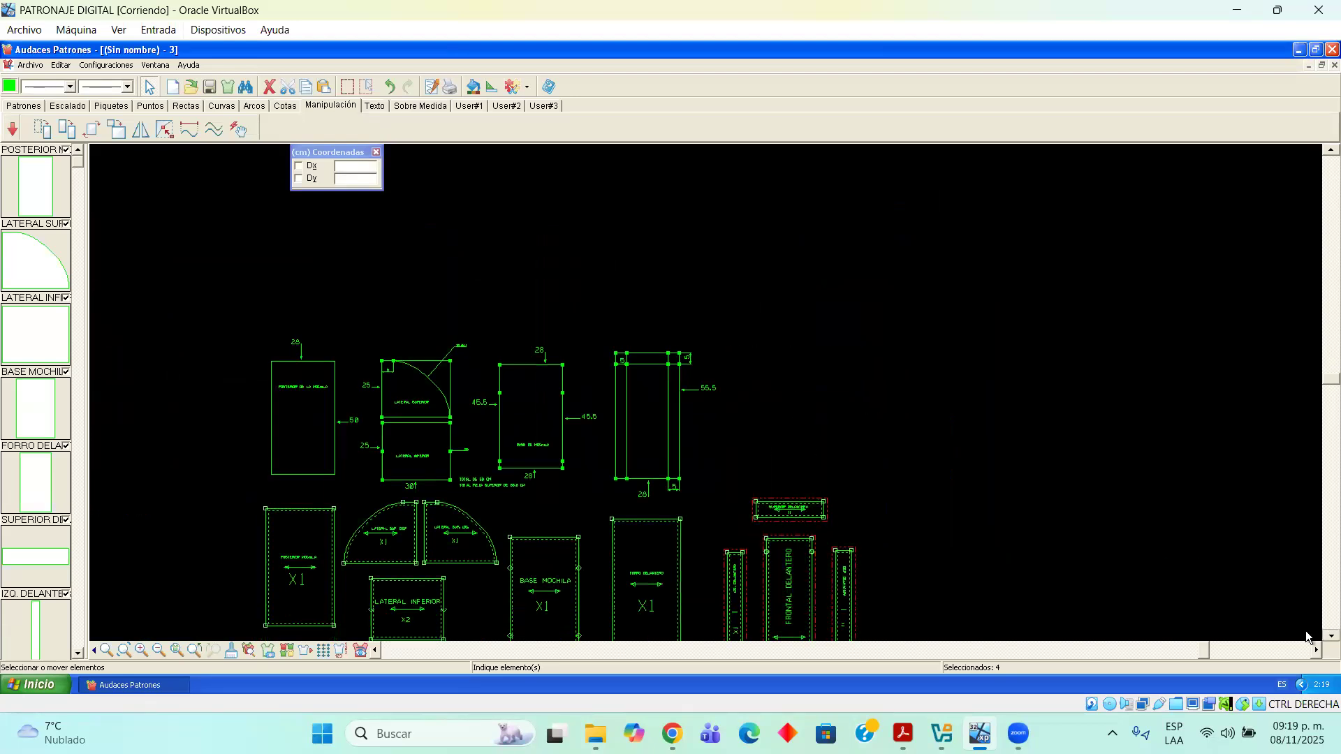
pyautogui.click(1330, 635)
pyautogui.click(1331, 634)
pyautogui.click(1331, 635)
pyautogui.moveTo(231, 209); pyautogui.dragTo(729, 405)
pyautogui.moveTo(676, 359); pyautogui.dragTo(706, 299)
# Select all the finished patterns, move them slightly up and left beneath the drafts, and deselect them
pyautogui.moveTo(232, 366); pyautogui.dragTo(924, 610)
pyautogui.moveTo(851, 529); pyautogui.dragTo(820, 500)
pyautogui.click(920, 489)
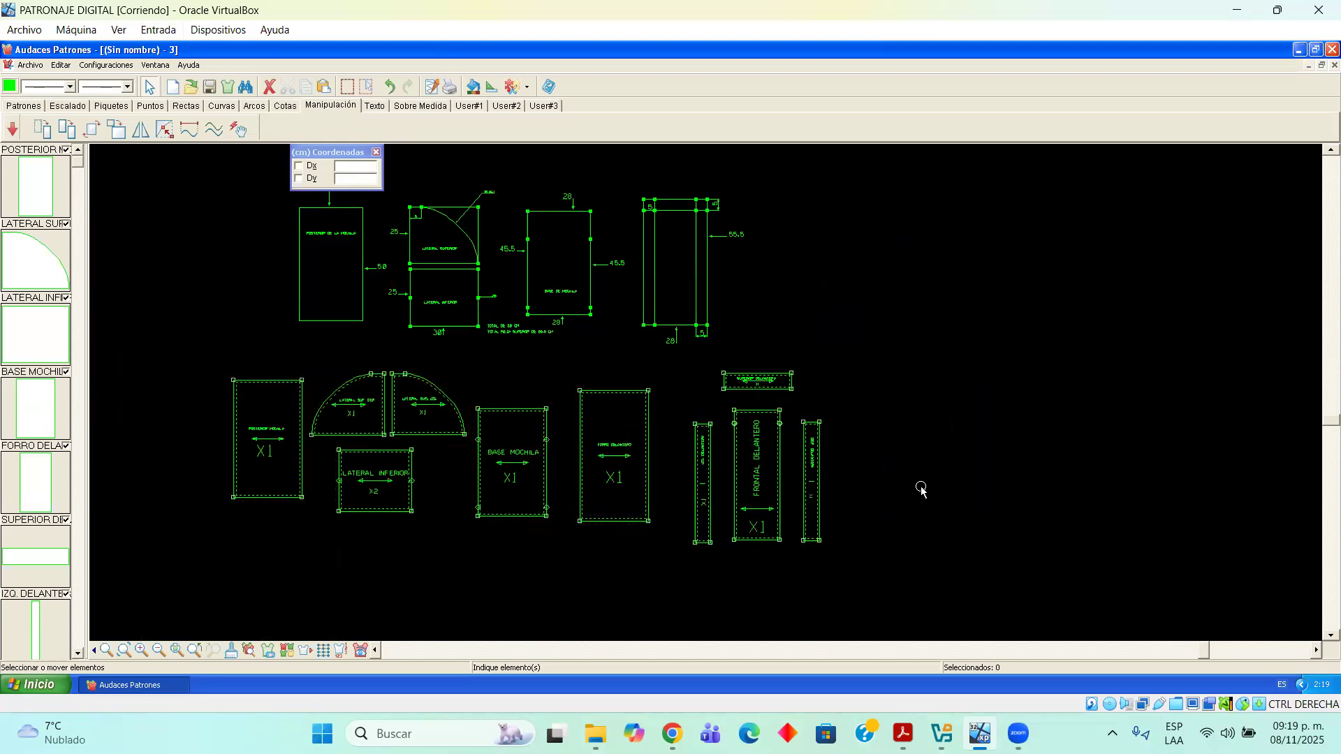